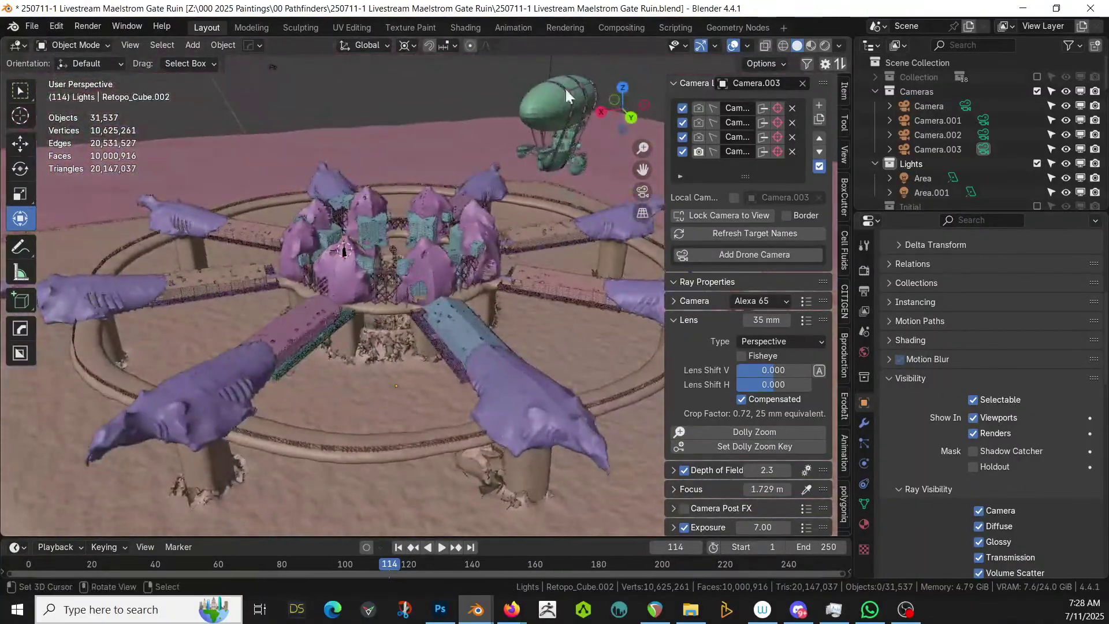
# Enlarge the Outliner and exclude the Village, Fog, Airship, IND character and IND_Armatures collections from the view layer
pyautogui.moveTo(941, 211); pyautogui.dragTo(958, 368)
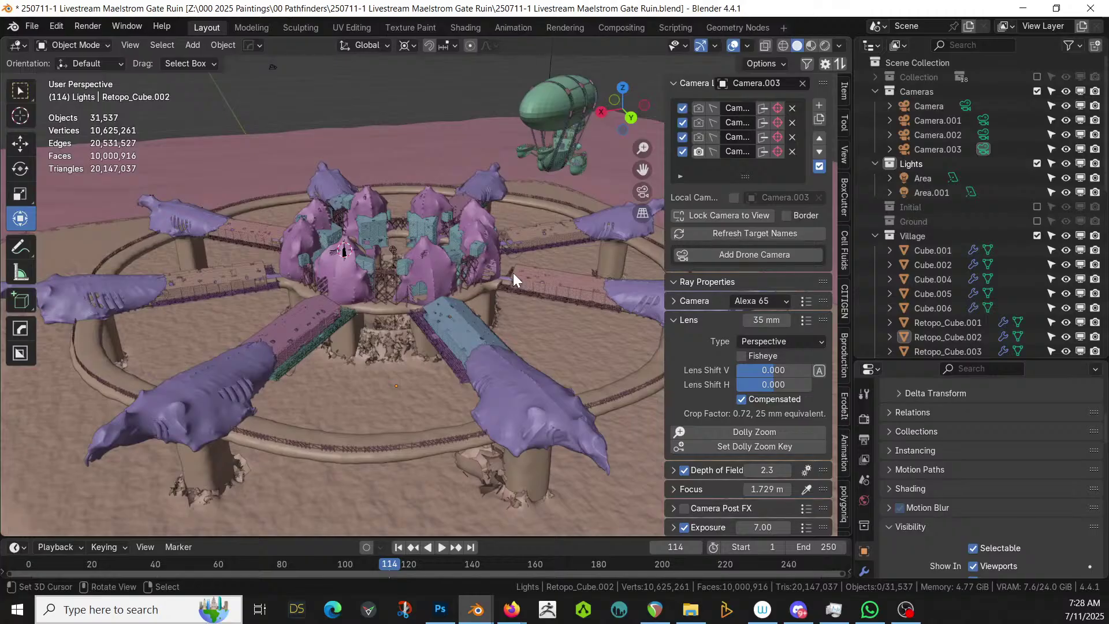
pyautogui.scroll(-3, 1009, 237)
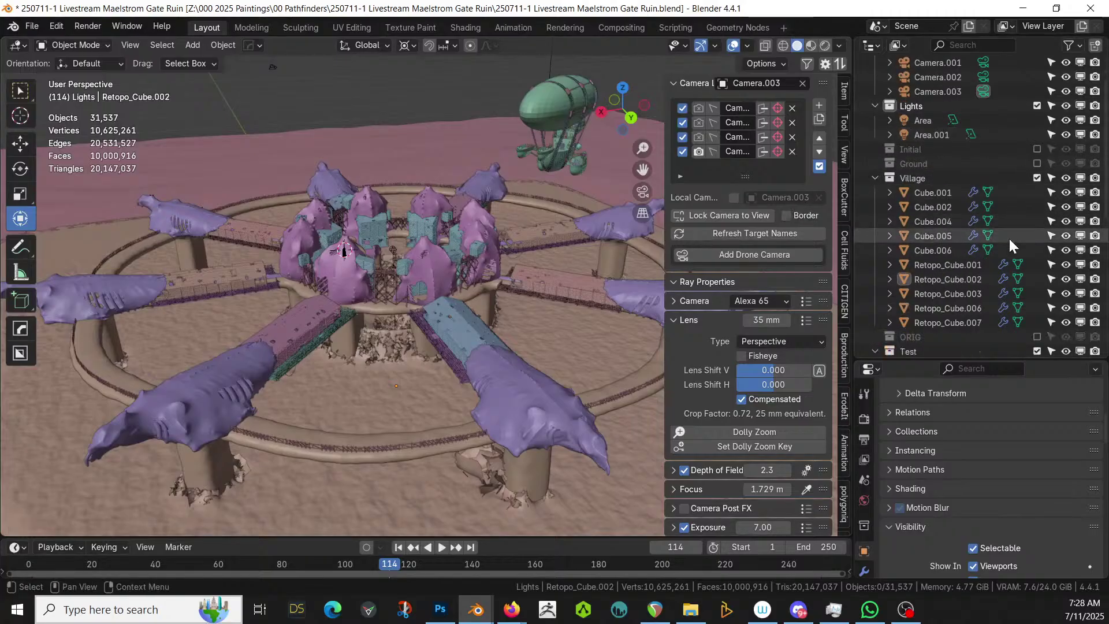
pyautogui.click(1037, 178)
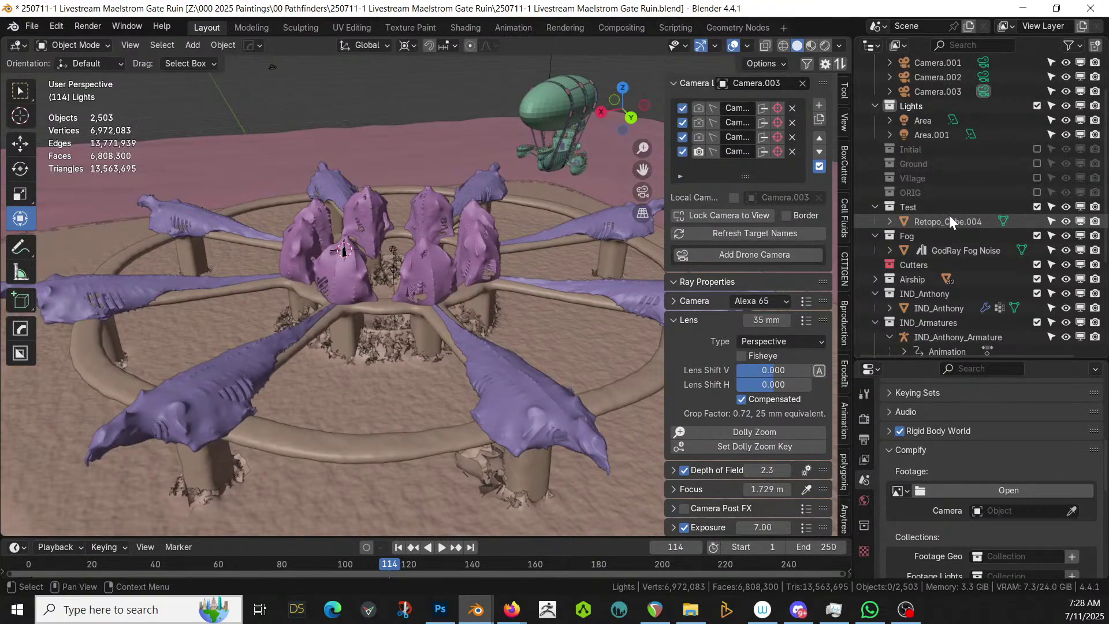
pyautogui.click(1037, 235)
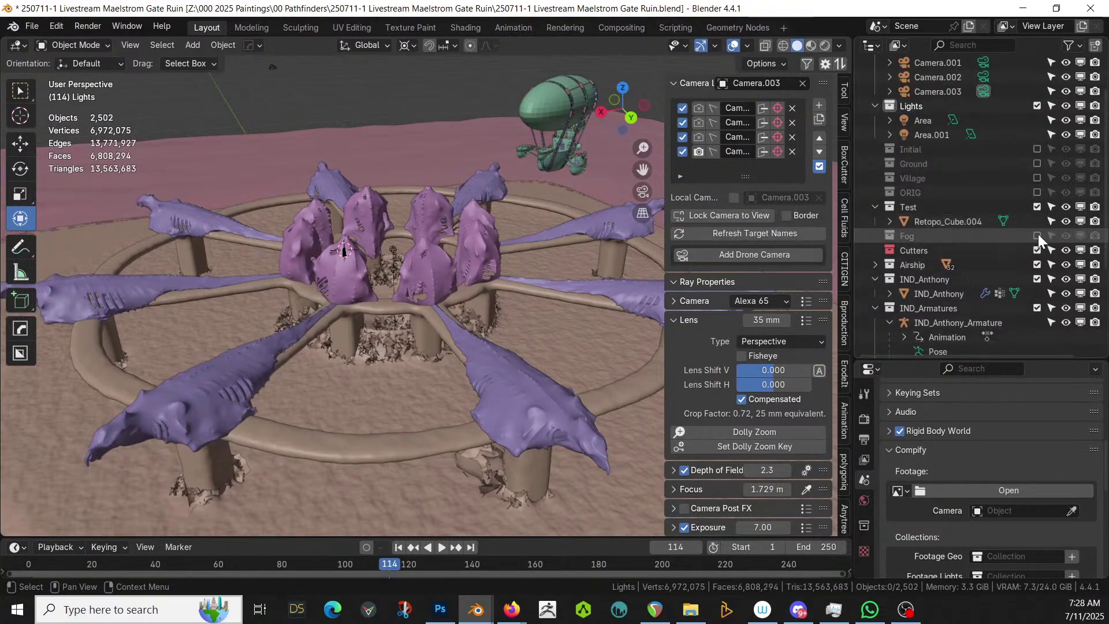
pyautogui.click(1037, 265)
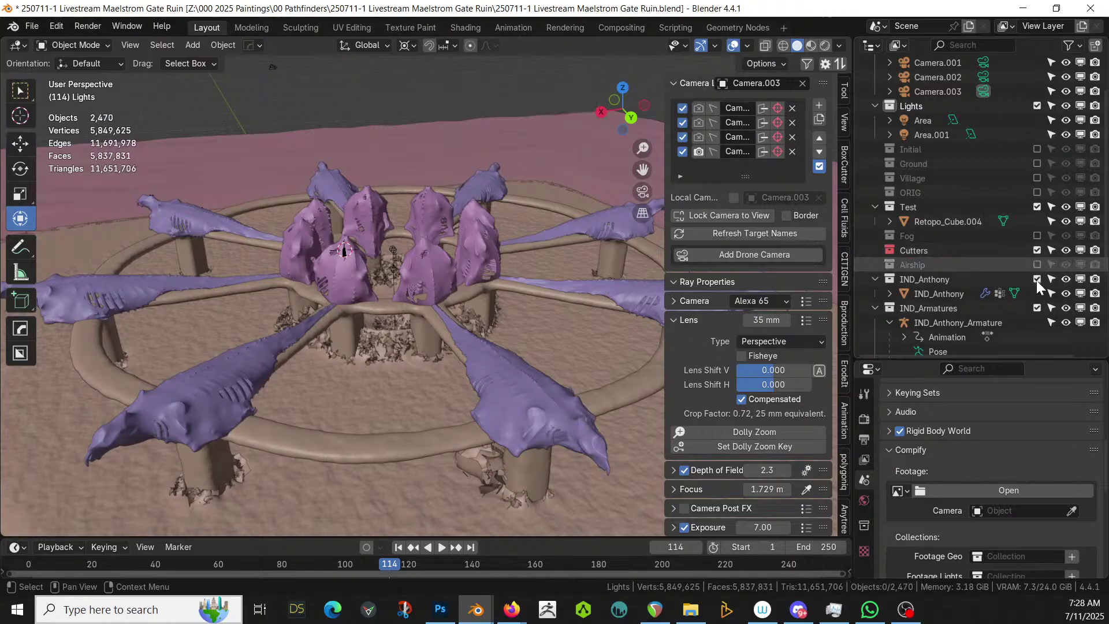
pyautogui.click(1037, 278)
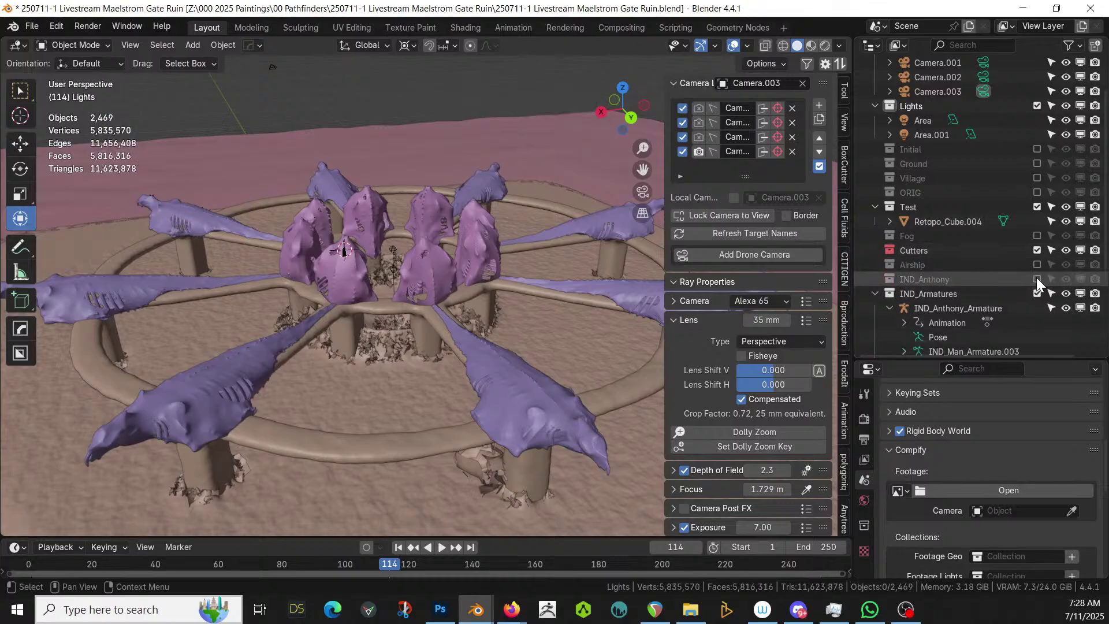
pyautogui.click(1038, 293)
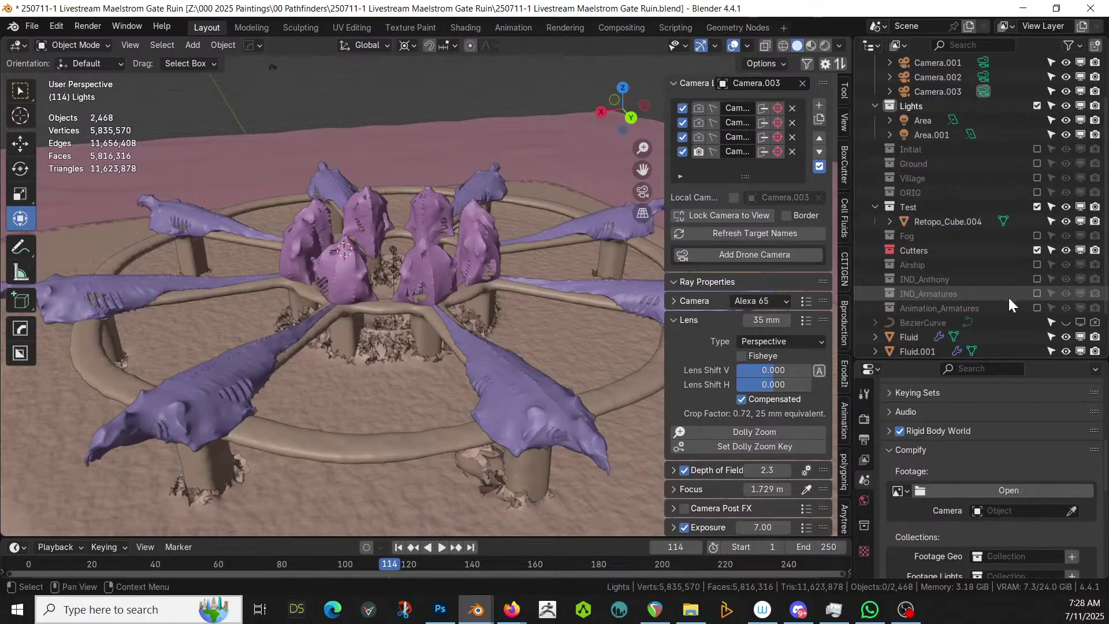
# Move the purple winged structures (simply_coll) into a new collection named Organic Buildings
pyautogui.click(908, 226)
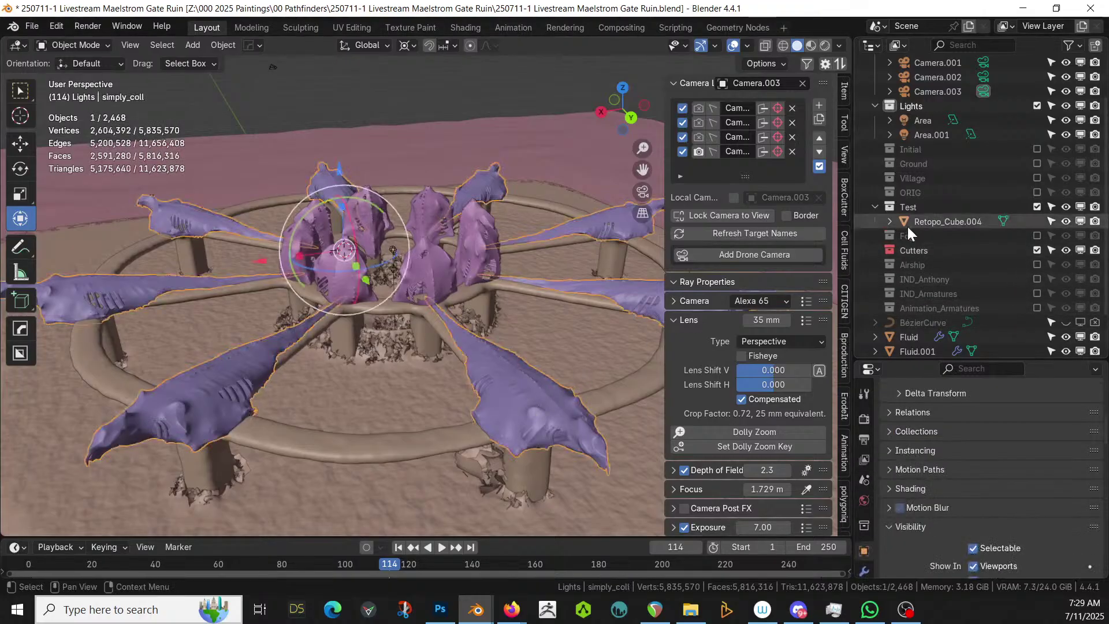
pyautogui.scroll(-3, 924, 221)
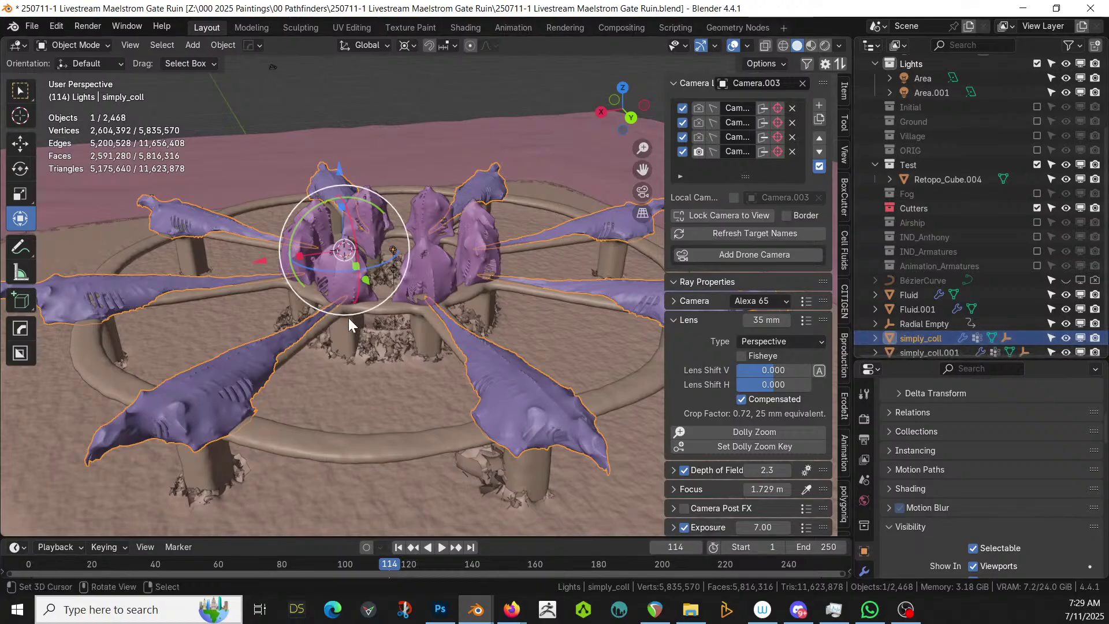
pyautogui.press('m')
pyautogui.click(282, 311)
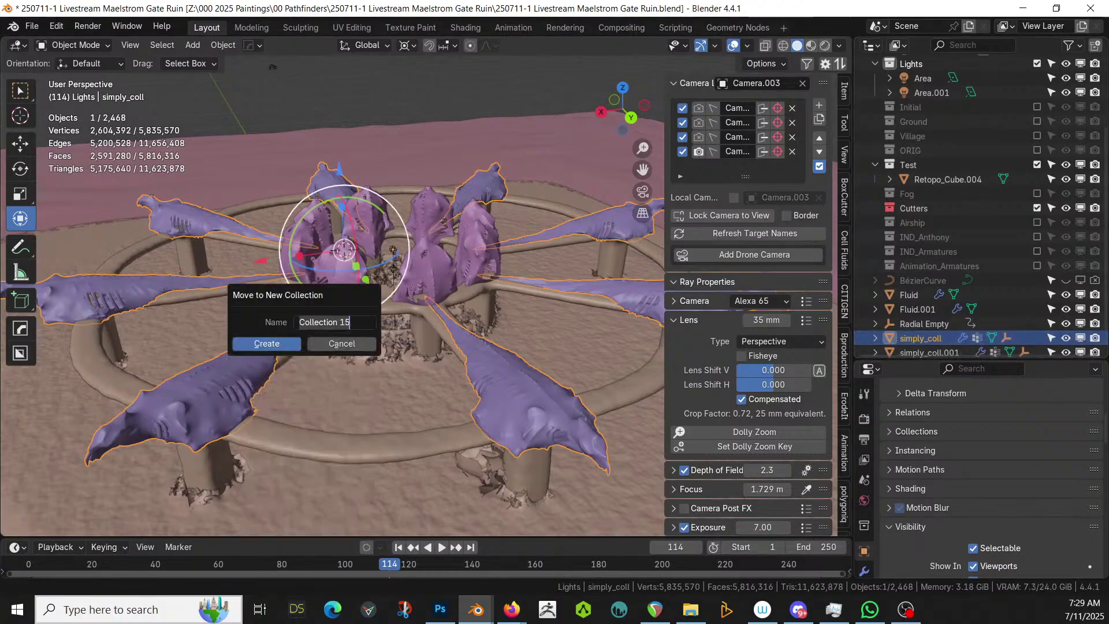
pyautogui.write('Organic')
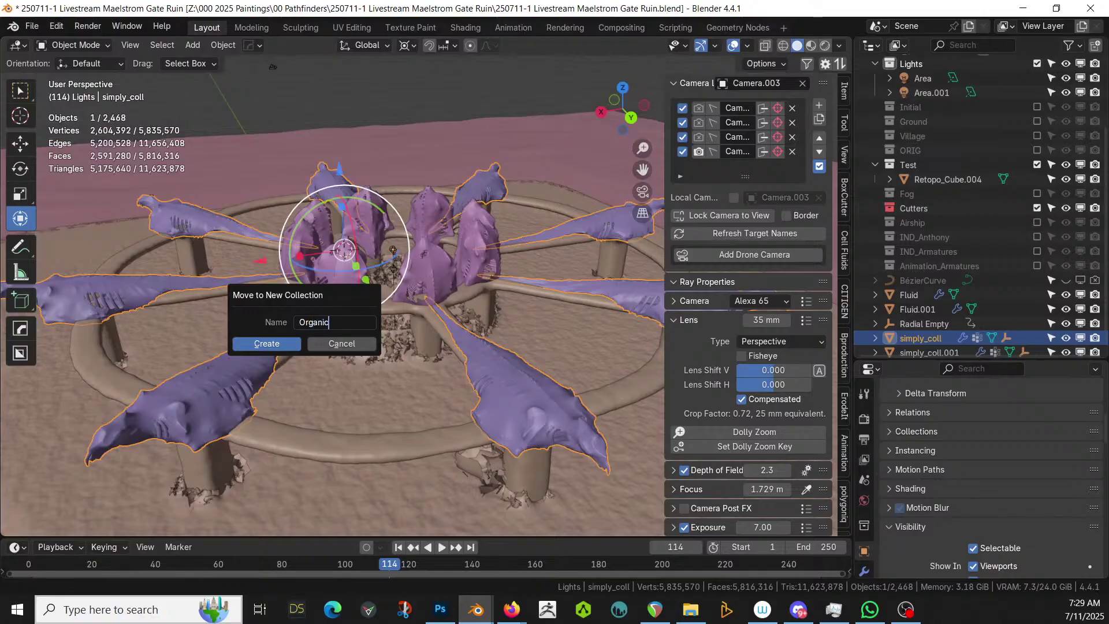
pyautogui.write(' Buildings')
pyautogui.press('Return')
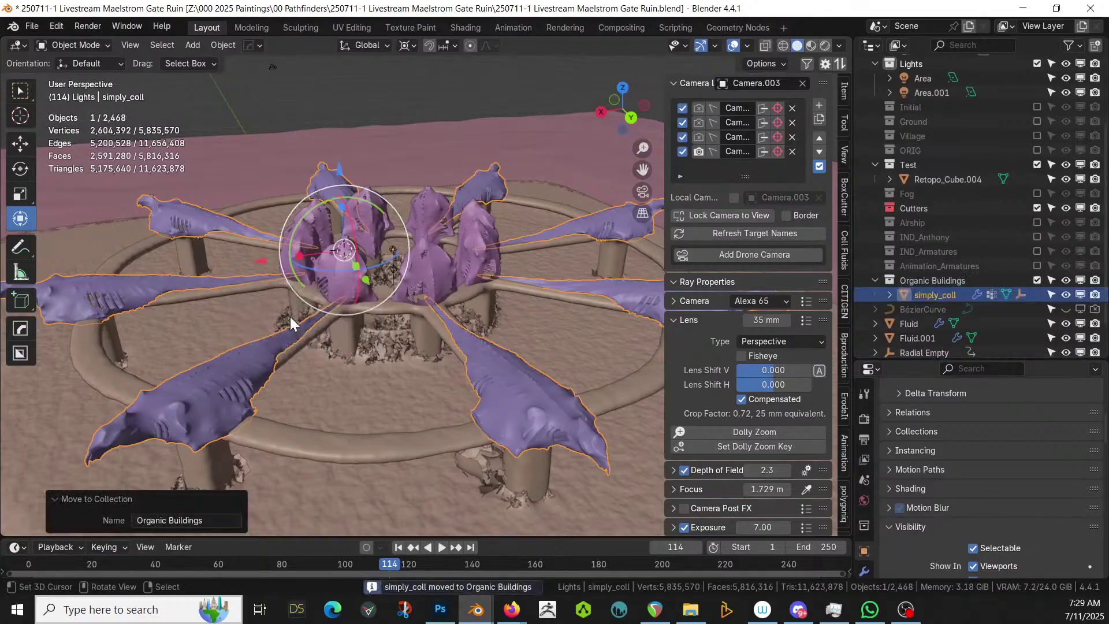
# Exclude the Organic Buildings collection from the view layer and move the central pod buildings (simply_coll.001) into it
pyautogui.click(1037, 280)
pyautogui.click(418, 283)
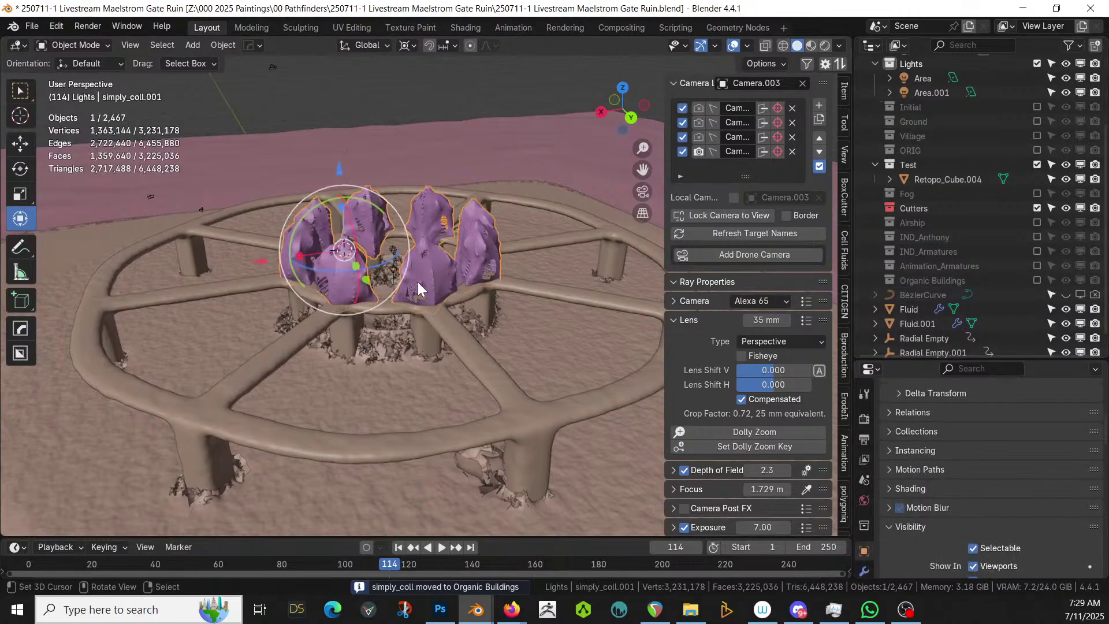
pyautogui.press('m')
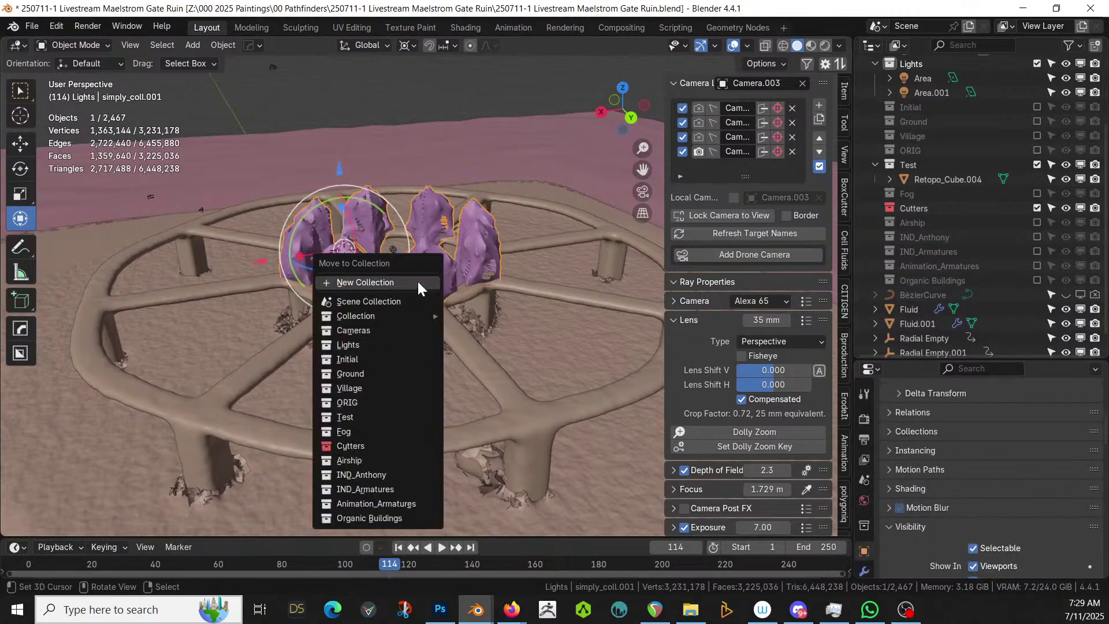
pyautogui.click(383, 516)
# Move the Fluid object around the pillar bases into a new collection named Water
pyautogui.moveTo(411, 334); pyautogui.dragTo(306, 356, button='middle')
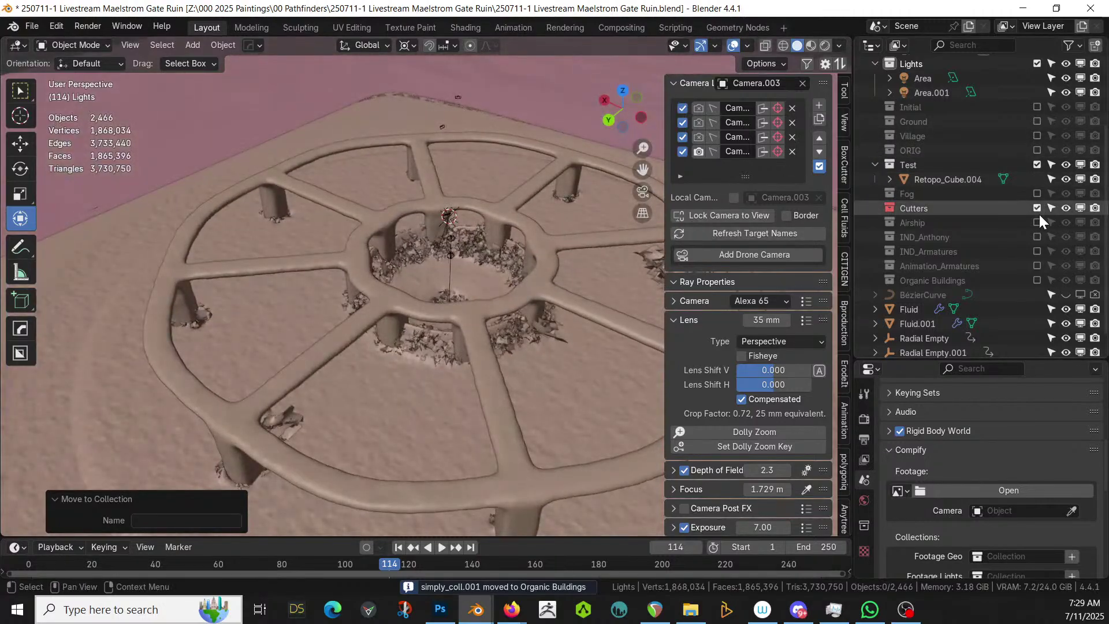
pyautogui.scroll(2, 1042, 256)
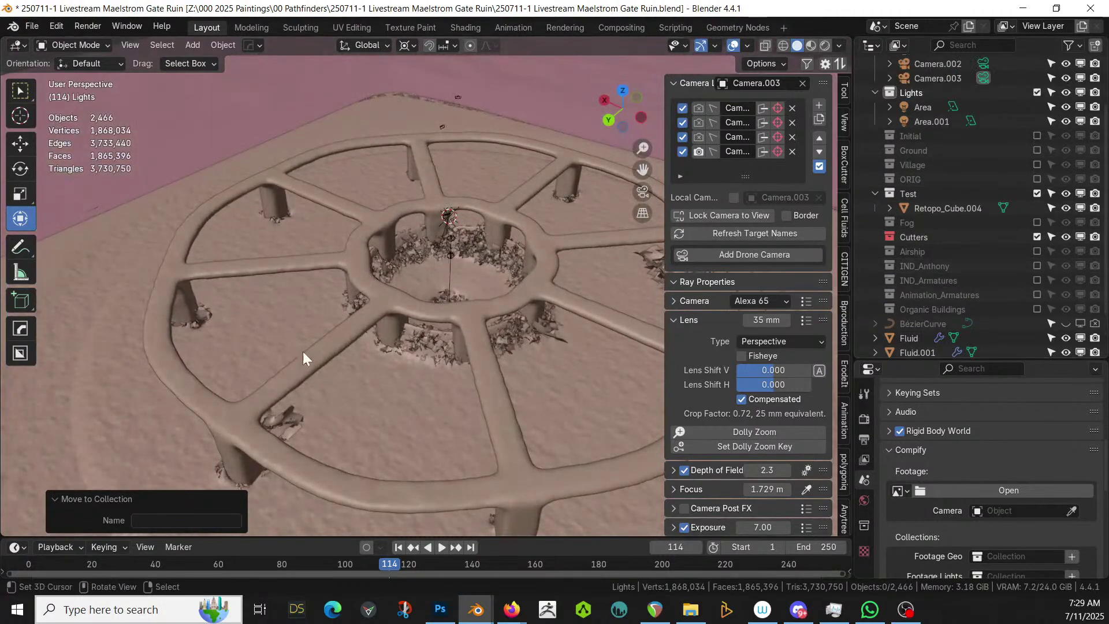
pyautogui.click(404, 112)
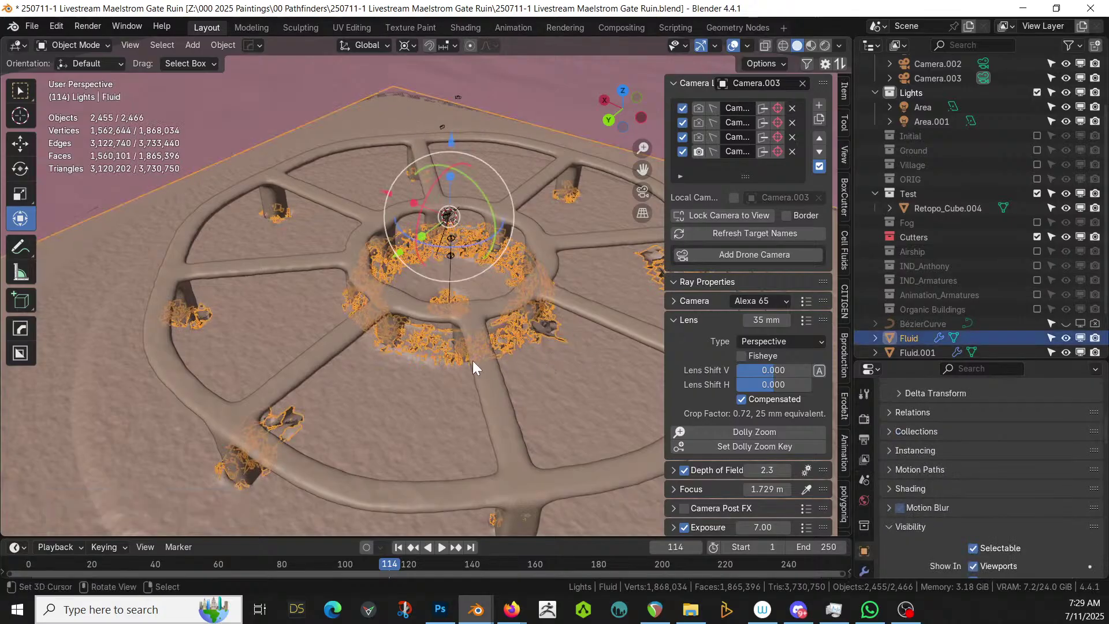
pyautogui.press('m')
pyautogui.click(418, 126)
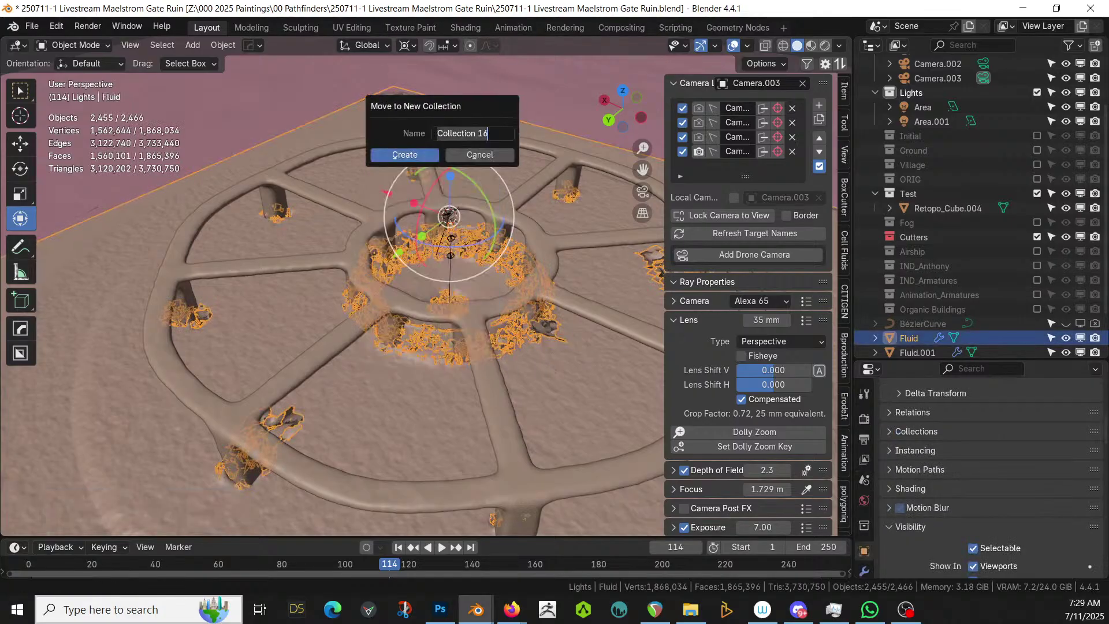
pyautogui.write('Water')
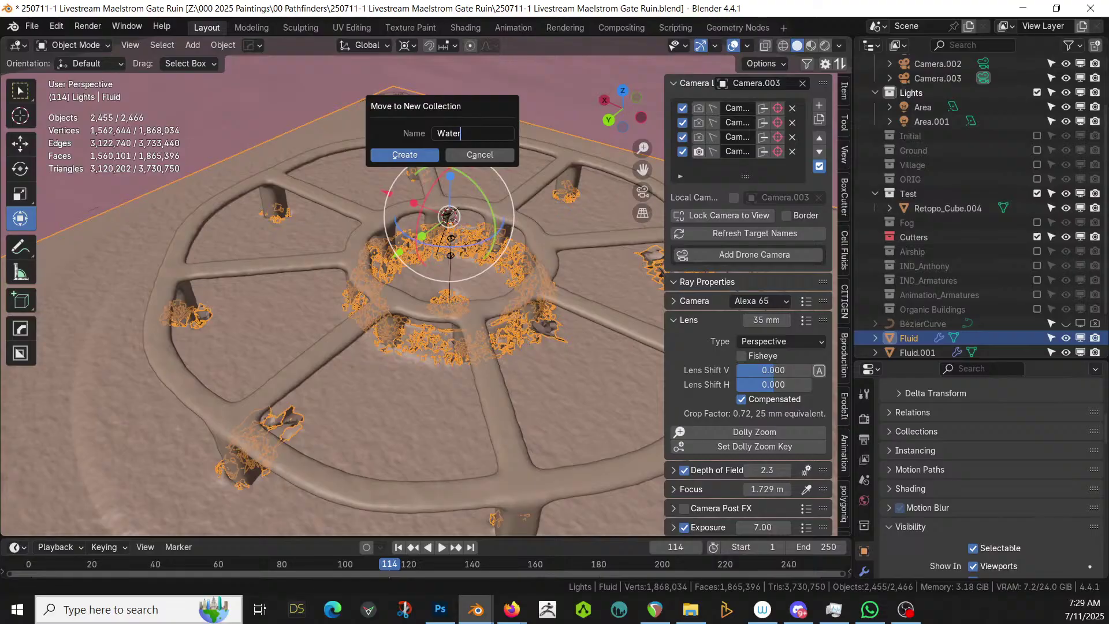
pyautogui.press('Return')
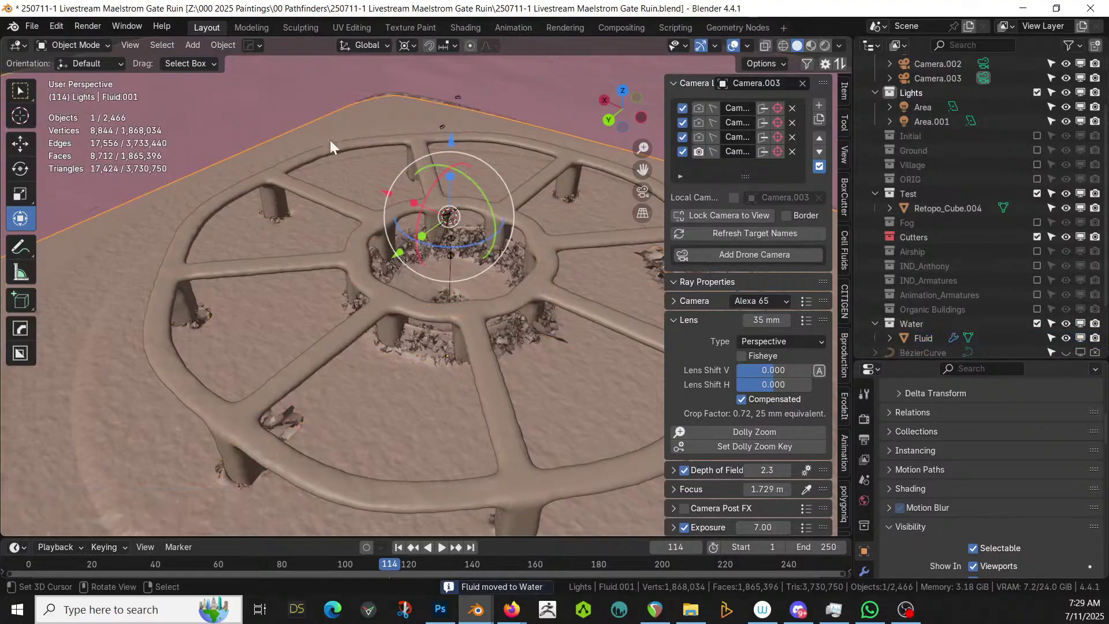
# Move the large Fluid.001 surface into the Water collection and exclude that collection from the view layer
pyautogui.click(212, 177)
pyautogui.scroll(-4, 215, 185)
pyautogui.press('m')
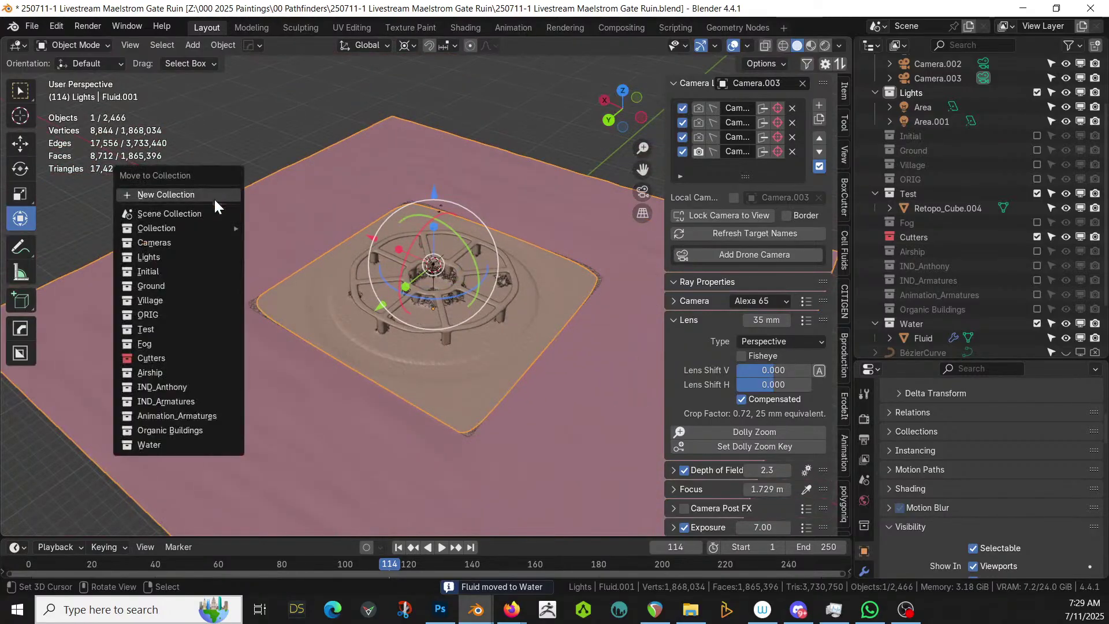
pyautogui.click(153, 442)
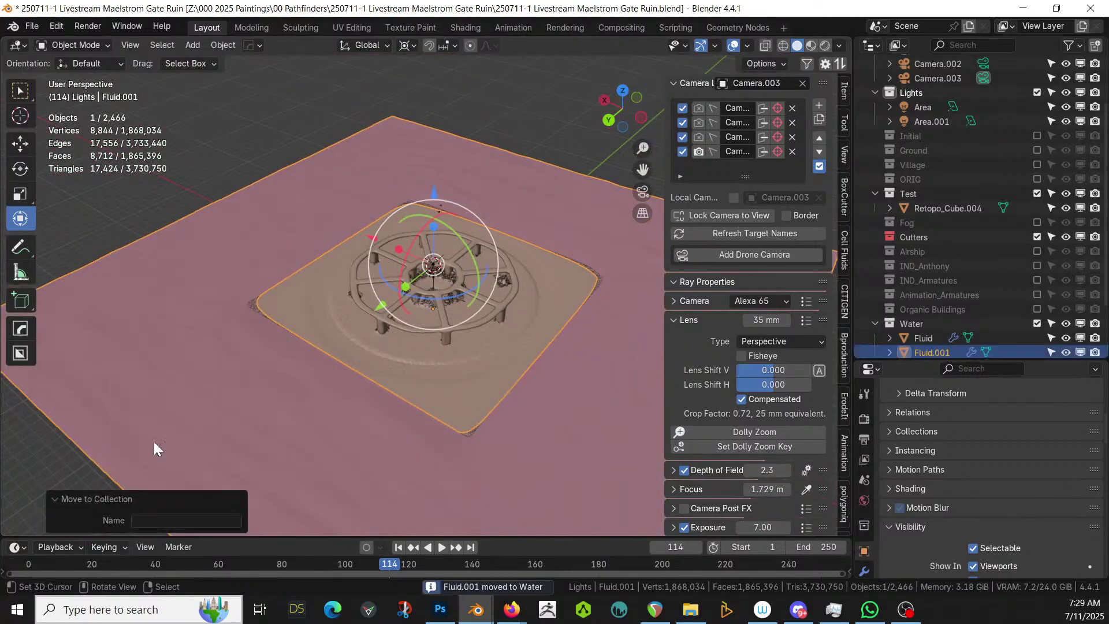
pyautogui.click(1037, 323)
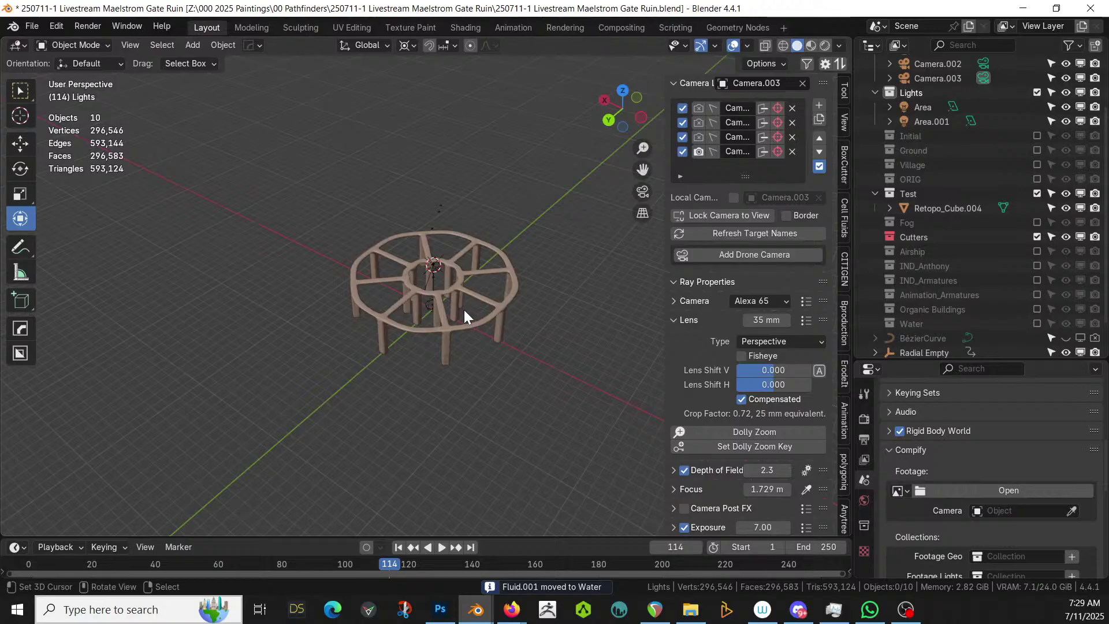
# Filter the sidebar's add-on tabs and show the Genie tools beside the isolated ring structure
pyautogui.scroll(3, 464, 310)
pyautogui.moveTo(463, 309); pyautogui.dragTo(128, 283, button='middle')
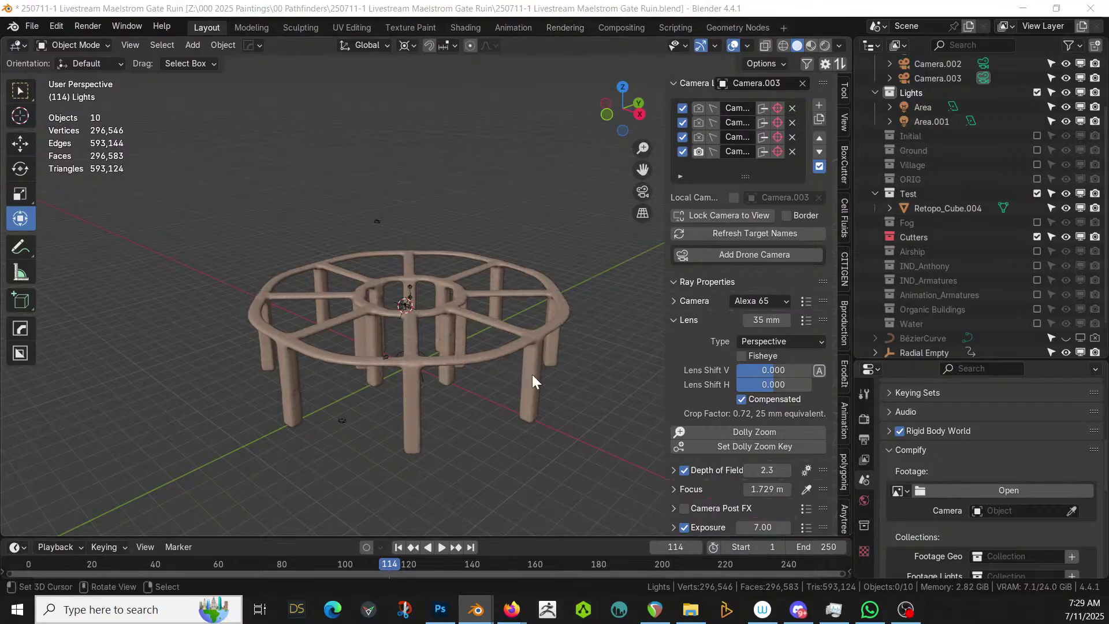
pyautogui.scroll(2, 532, 377)
pyautogui.moveTo(537, 386); pyautogui.dragTo(476, 398, button='middle')
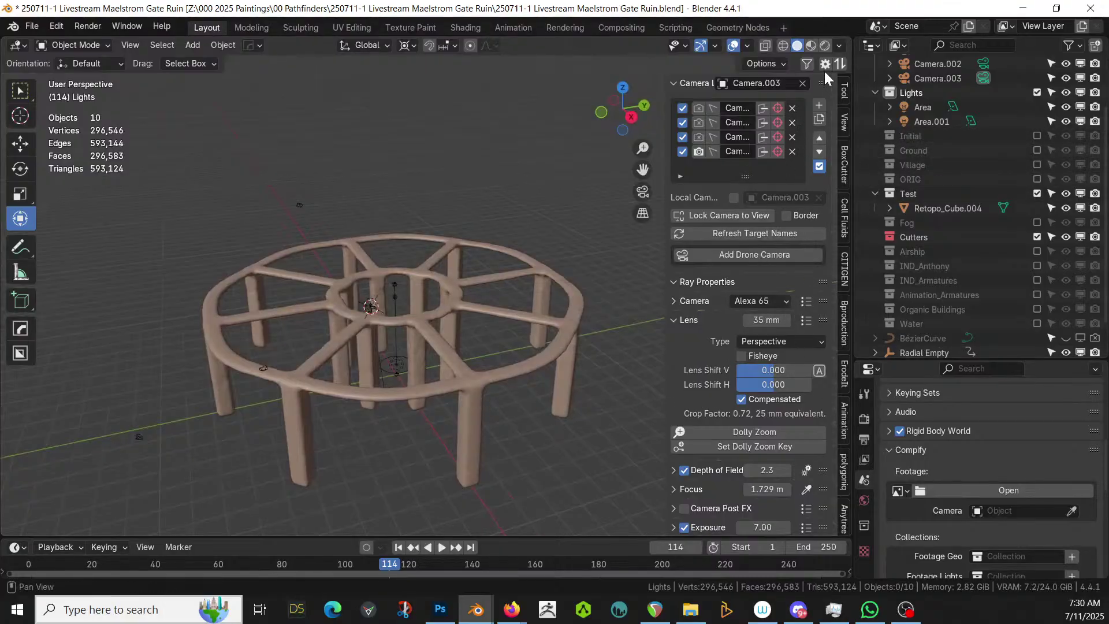
pyautogui.click(808, 64)
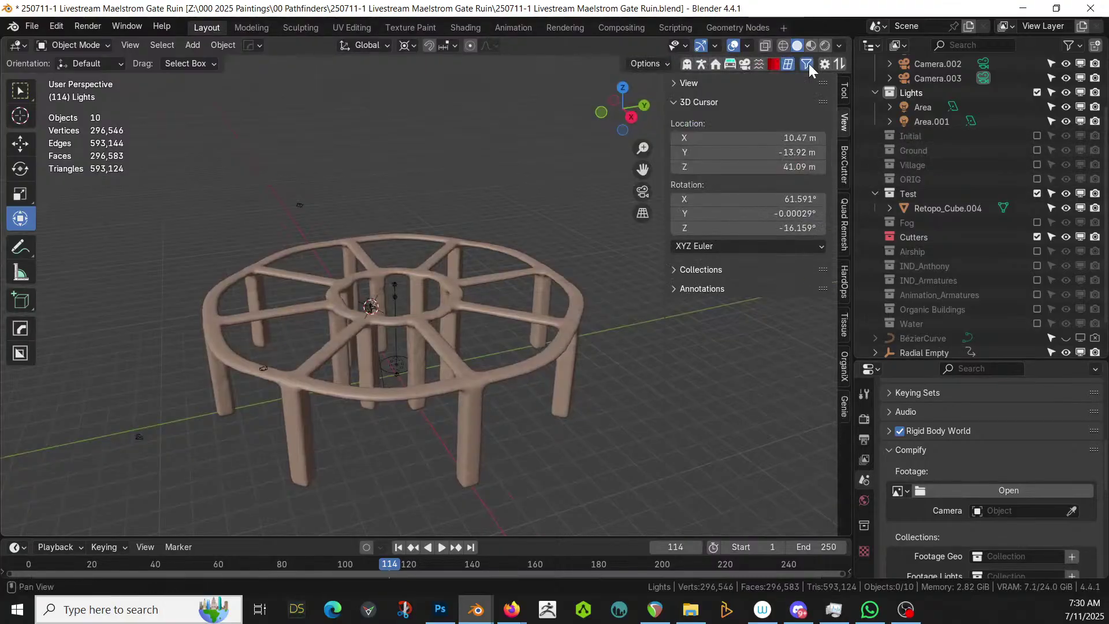
pyautogui.click(844, 405)
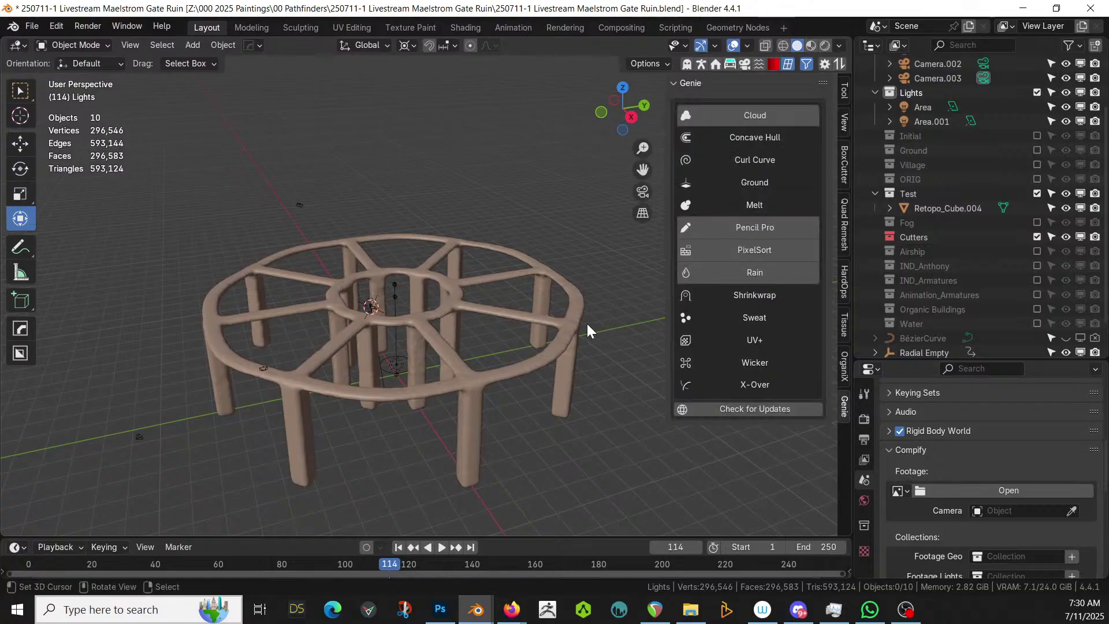
# Add a cube and move it beside the outer ring, about 18.35 m in X, -5.40 m in Y and 5.33 m in Z
pyautogui.moveTo(452, 332); pyautogui.dragTo(341, 358, button='middle')
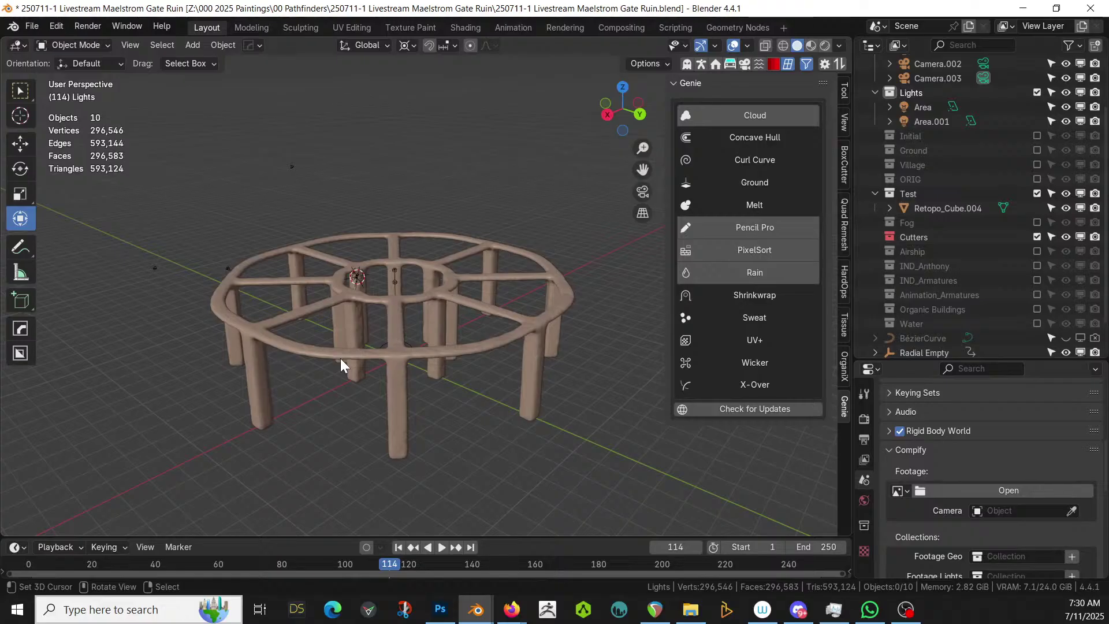
pyautogui.moveTo(366, 346); pyautogui.dragTo(420, 350, button='middle')
pyautogui.scroll(3, 334, 341)
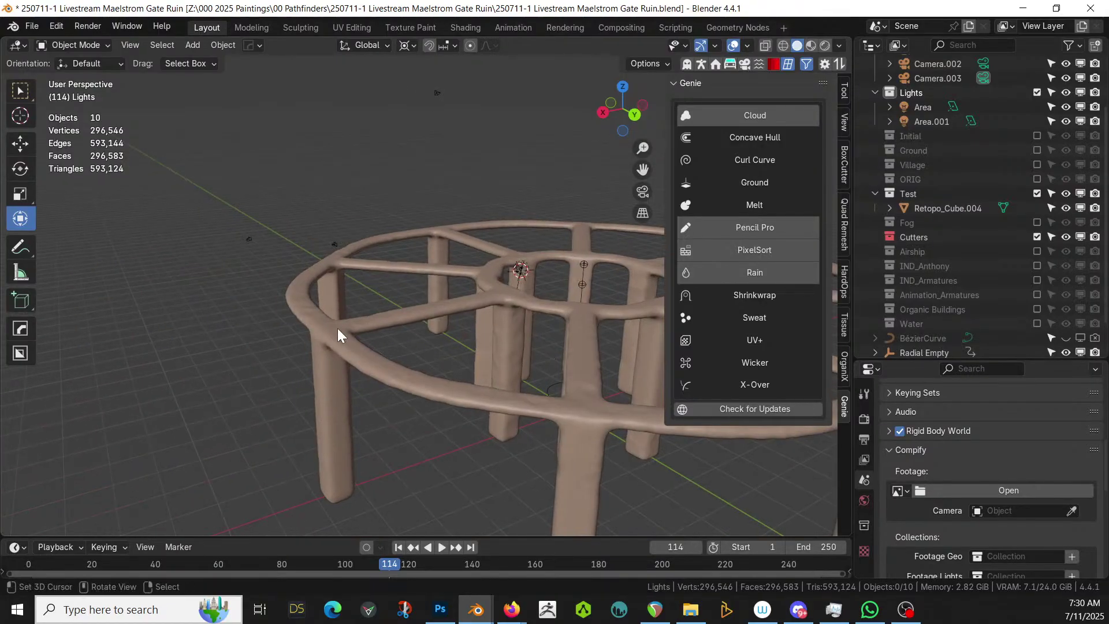
pyautogui.moveTo(311, 318); pyautogui.dragTo(260, 332, button='middle')
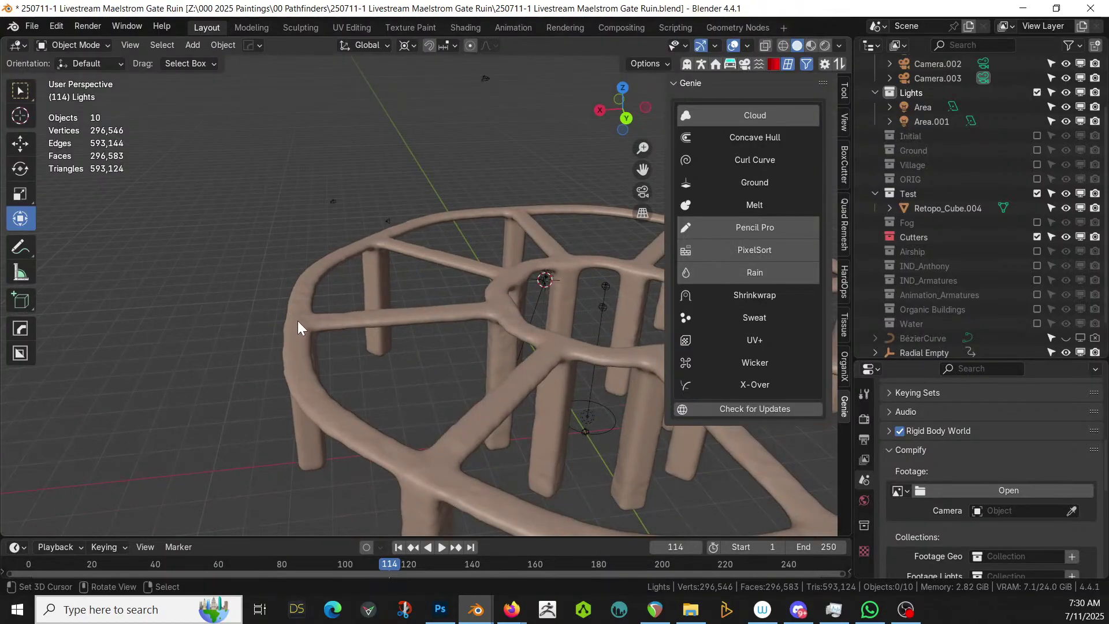
pyautogui.hotkey('shift', 'a')
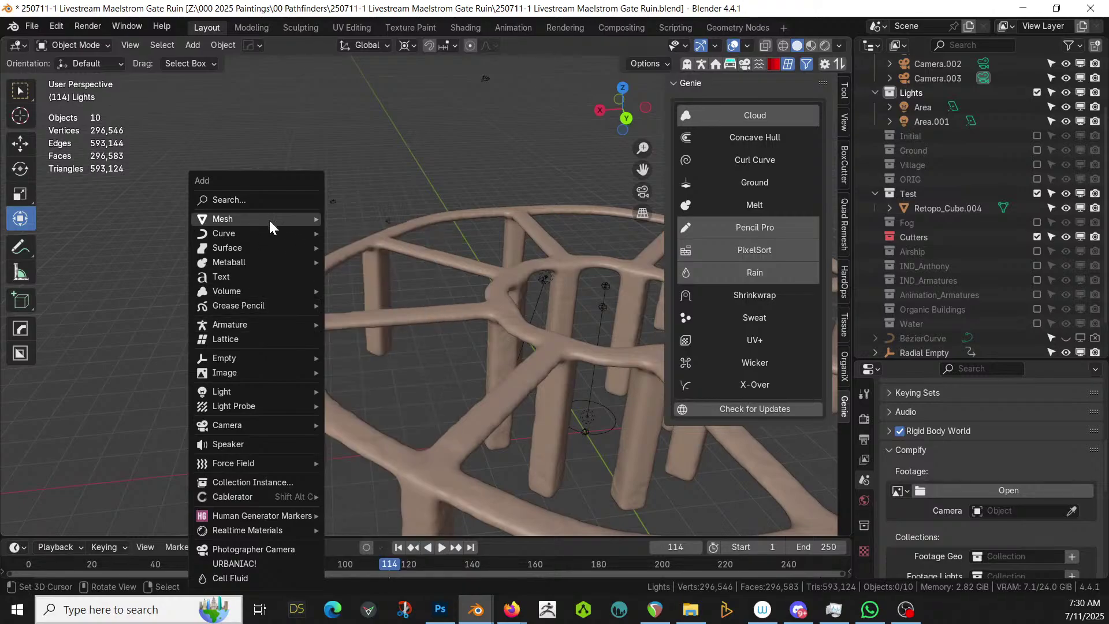
pyautogui.moveTo(269, 218)
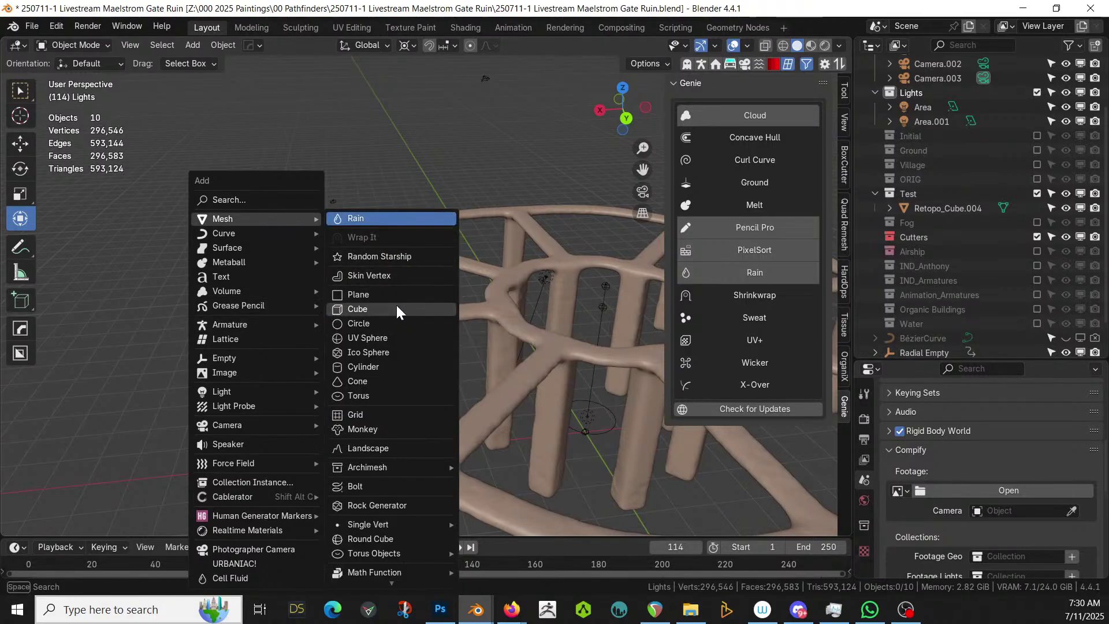
pyautogui.click(396, 306)
pyautogui.press('g')
pyautogui.click(283, 304)
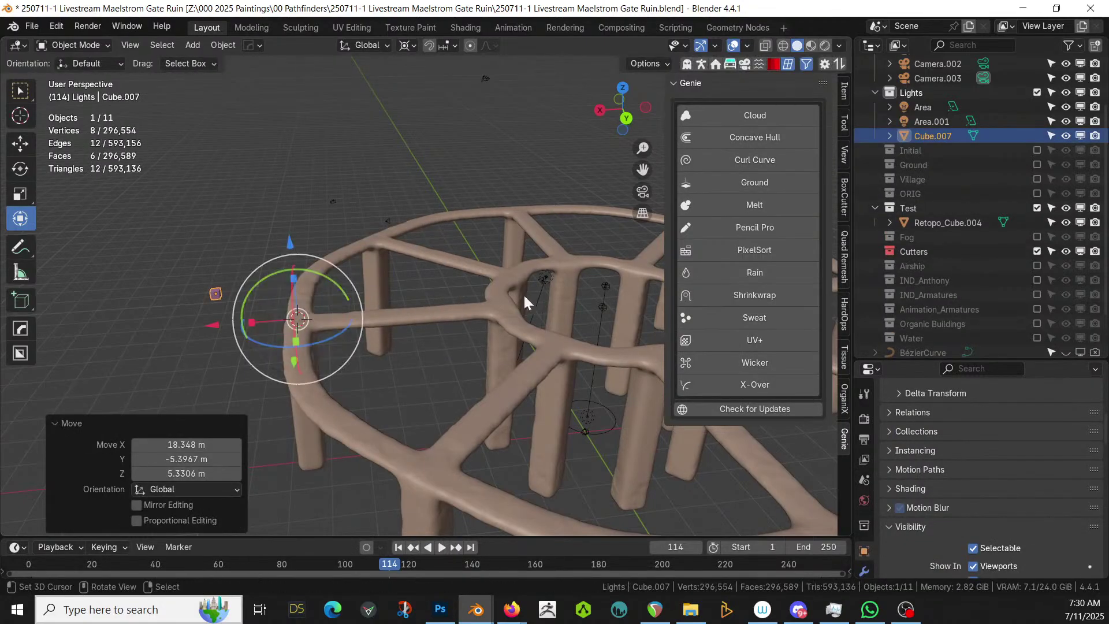
# Apply Genie's Melt generator to the new cube and select the cube with its result
pyautogui.click(762, 206)
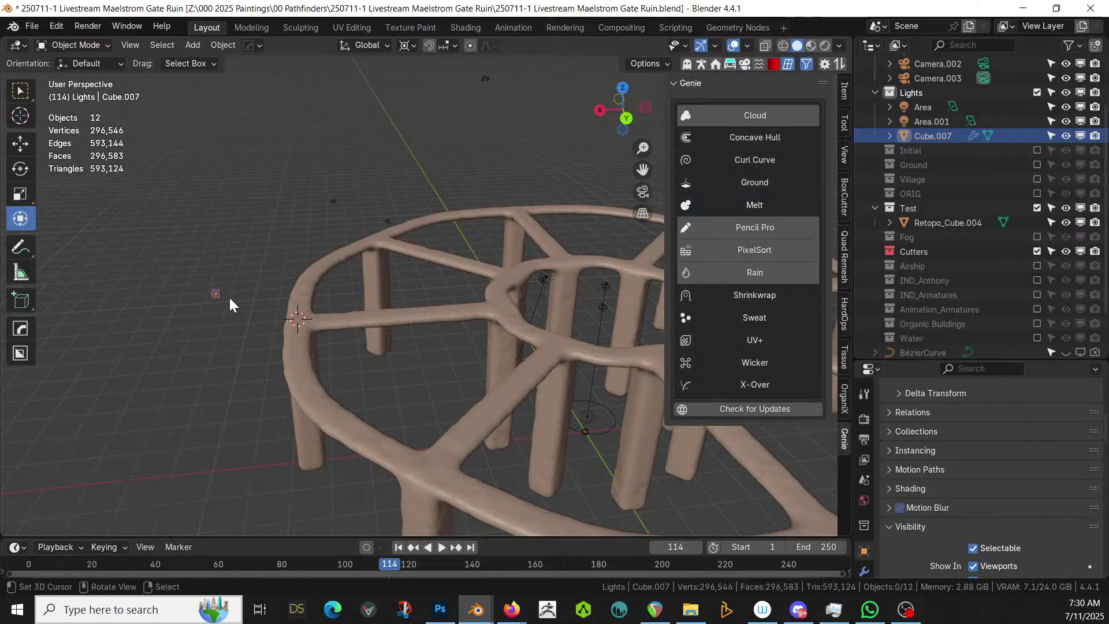
pyautogui.click(213, 291)
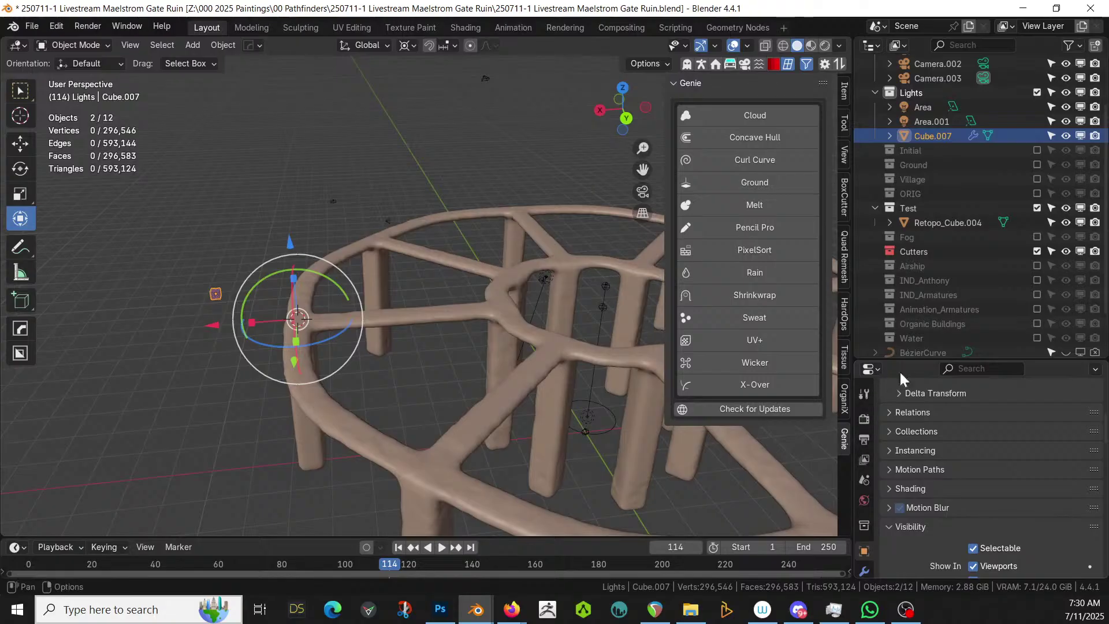
# Show the cube's Melt modifier settings in an enlarged properties area and set its Voxel Size to 1
pyautogui.moveTo(926, 363); pyautogui.dragTo(927, 127)
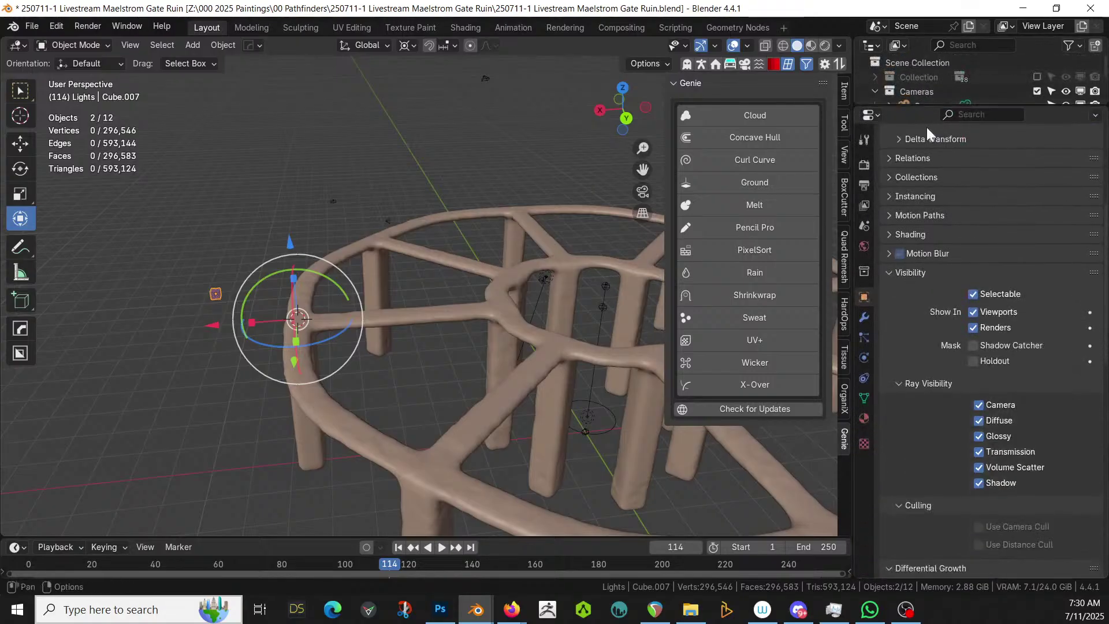
pyautogui.click(864, 317)
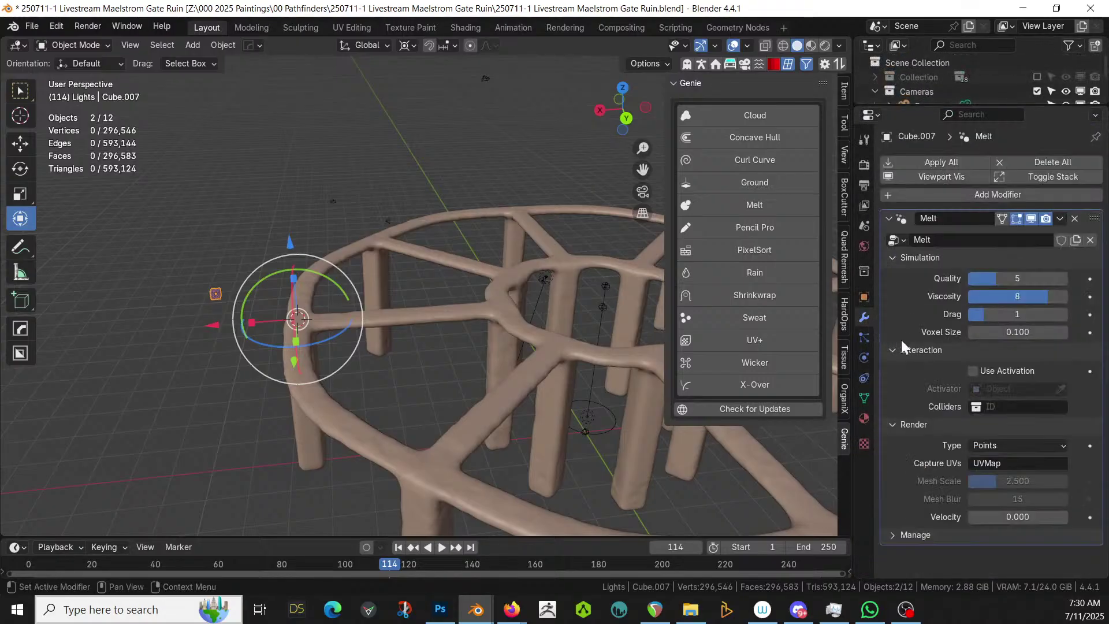
pyautogui.click(1001, 335)
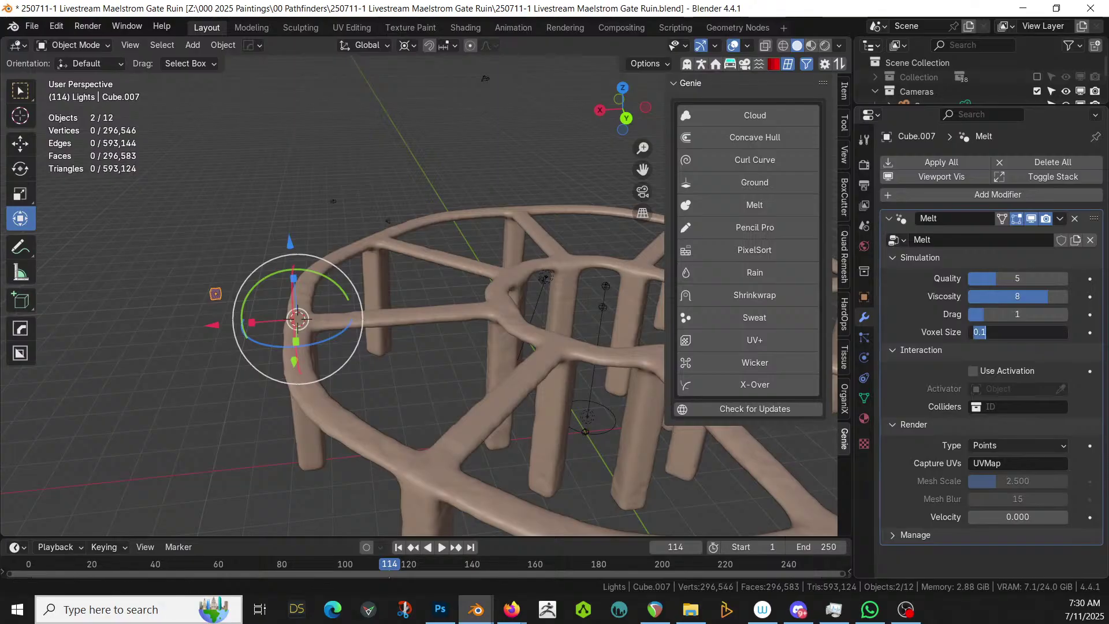
pyautogui.write('1')
pyautogui.press('Return')
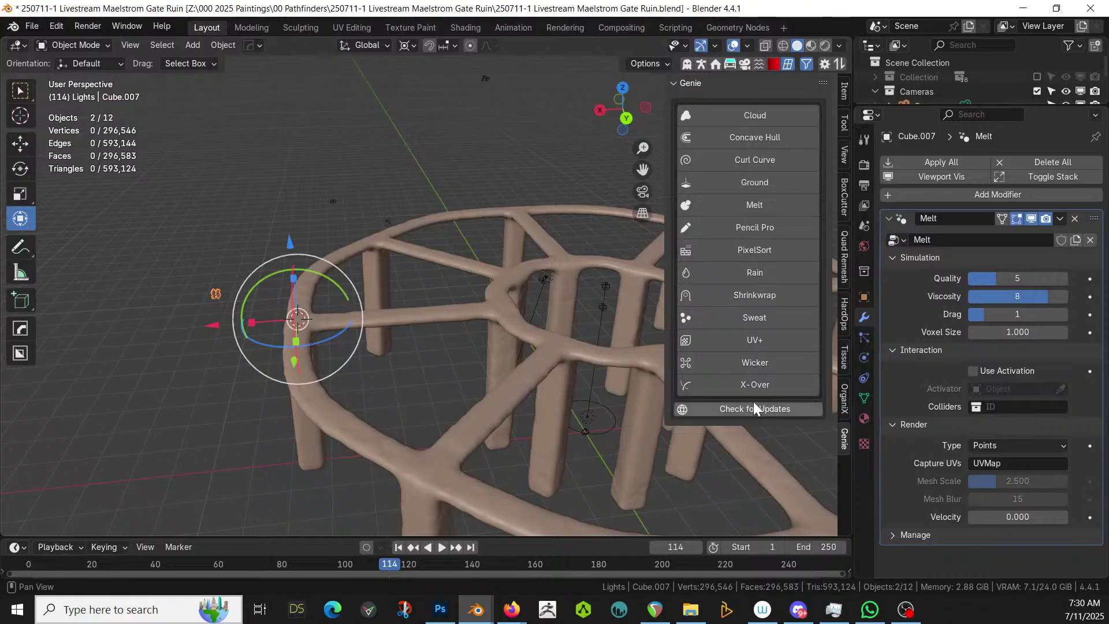
# Try to copy the cube's Melt modifier to the ring structure
pyautogui.click(494, 304)
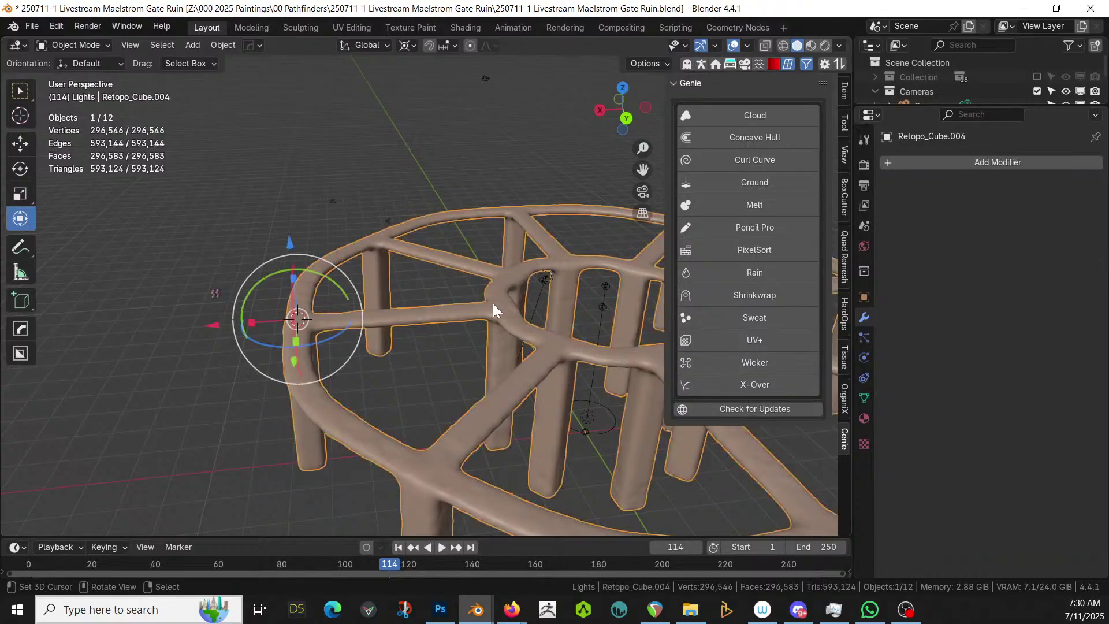
pyautogui.keyDown('shift'); pyautogui.click(218, 292); pyautogui.keyUp('shift')
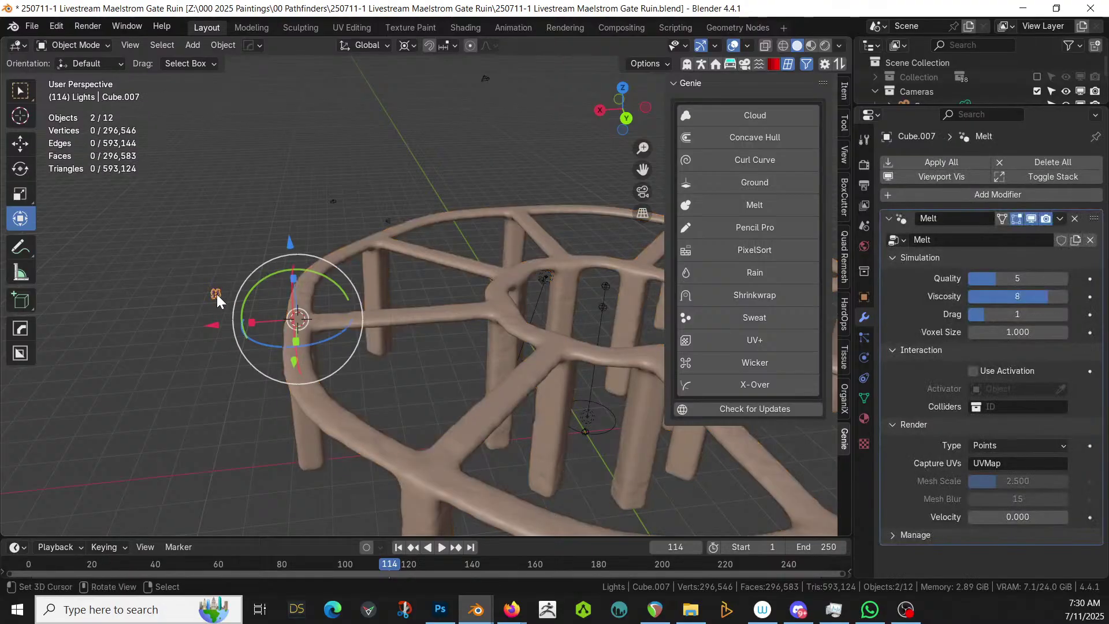
pyautogui.hotkey('ctrl', 'l')
pyautogui.moveTo(216, 292)
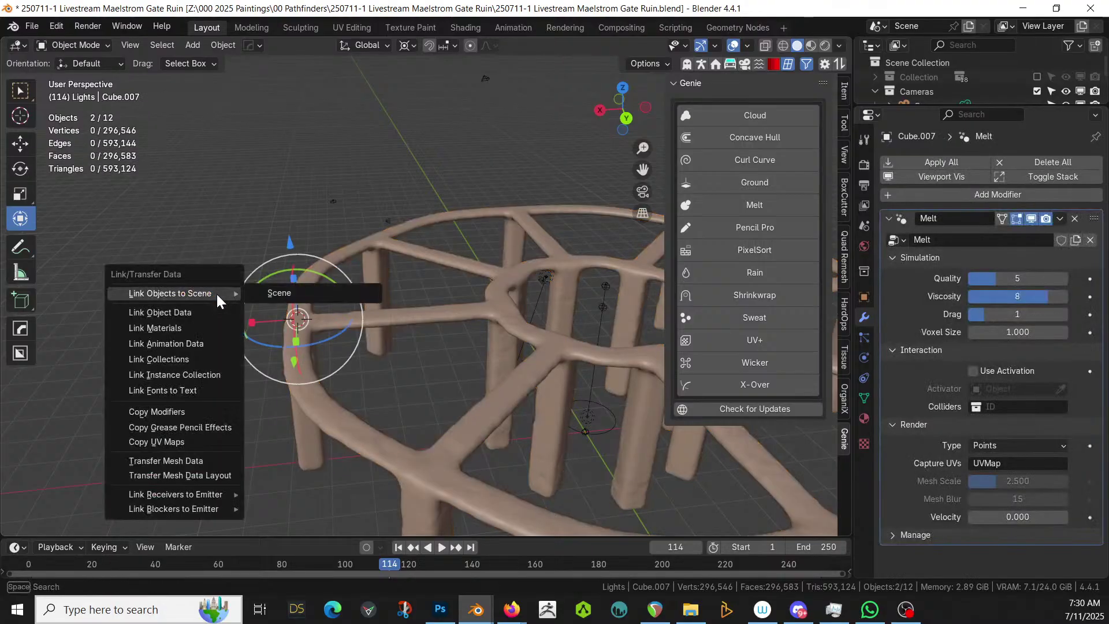
pyautogui.click(167, 409)
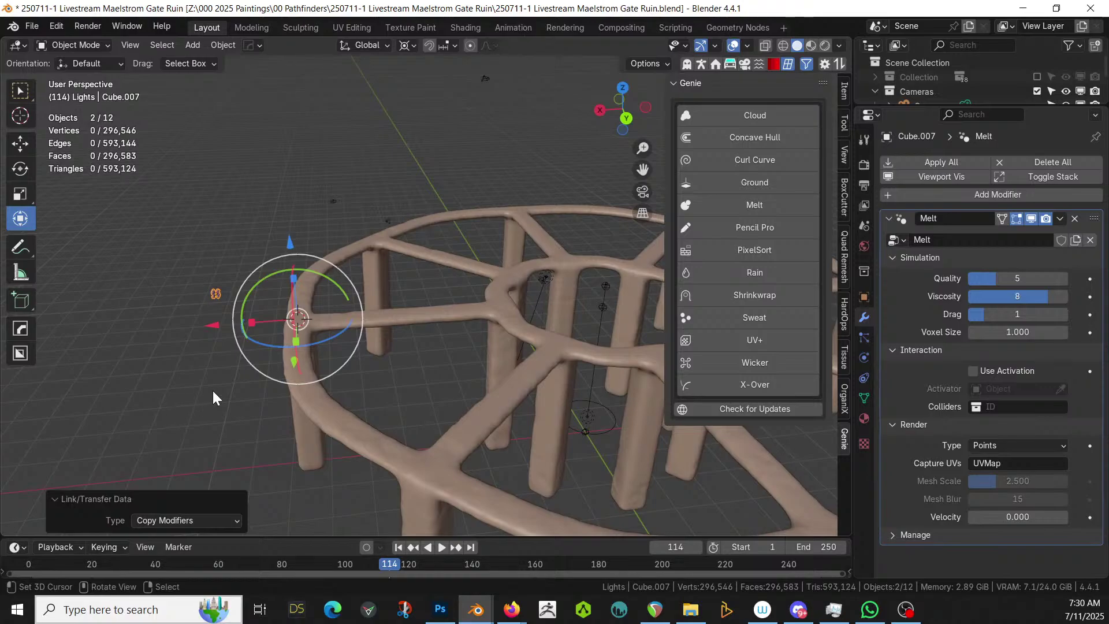
pyautogui.moveTo(216, 392); pyautogui.dragTo(223, 391, button='middle')
pyautogui.click(376, 417)
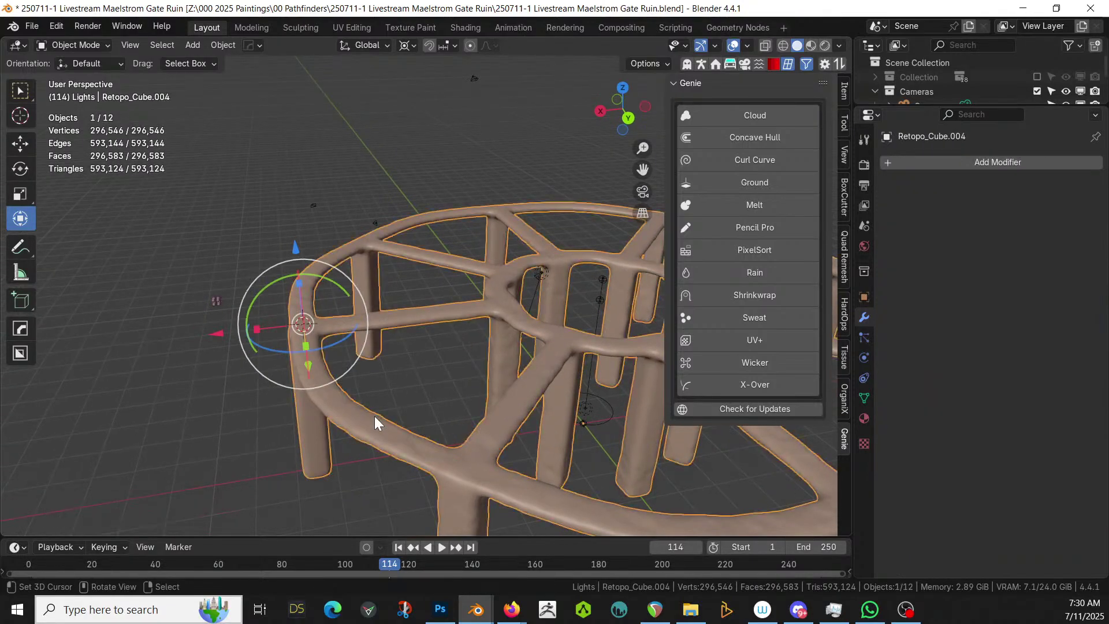
pyautogui.click(216, 301)
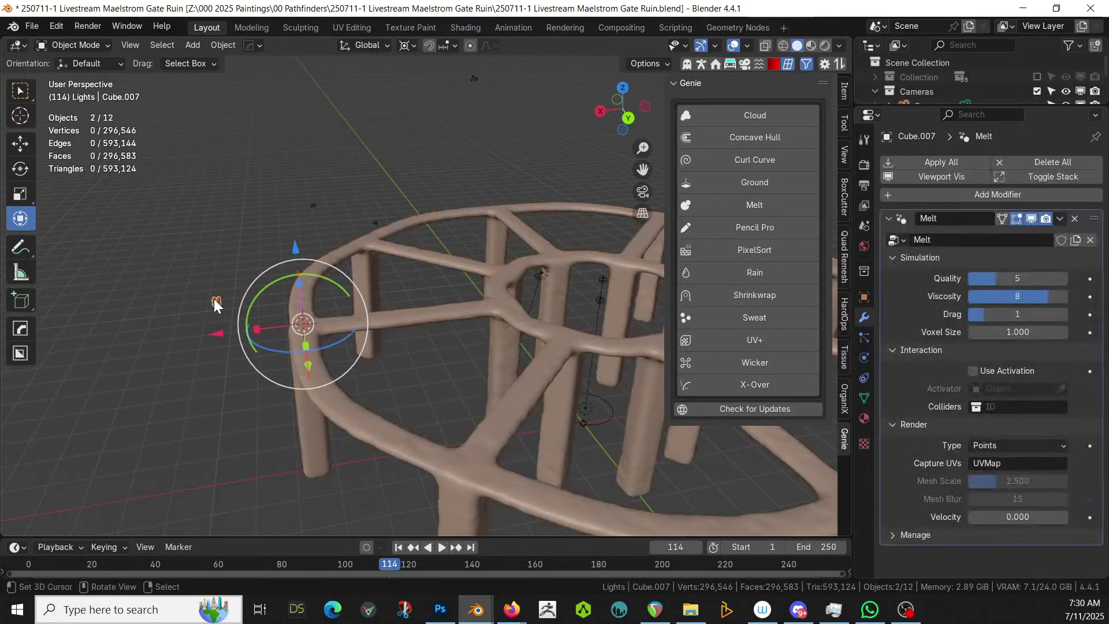
pyautogui.hotkey('ctrl', 'l')
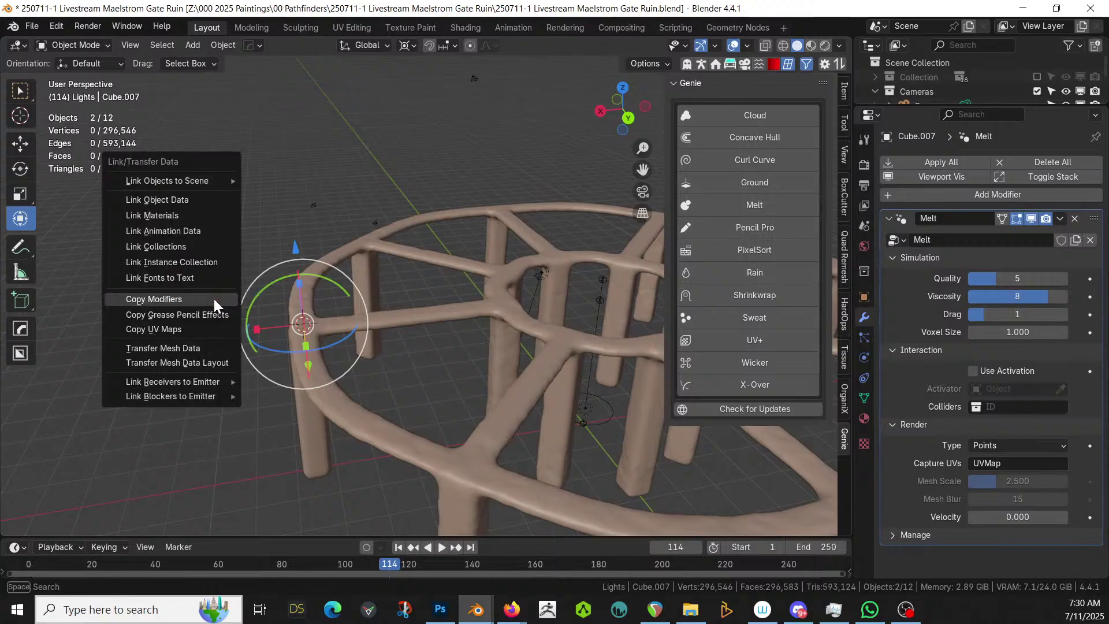
pyautogui.click(214, 300)
# Select the ring structure with the Melt cube as the active object and copy the cube's modifiers to the ring
pyautogui.click(383, 316)
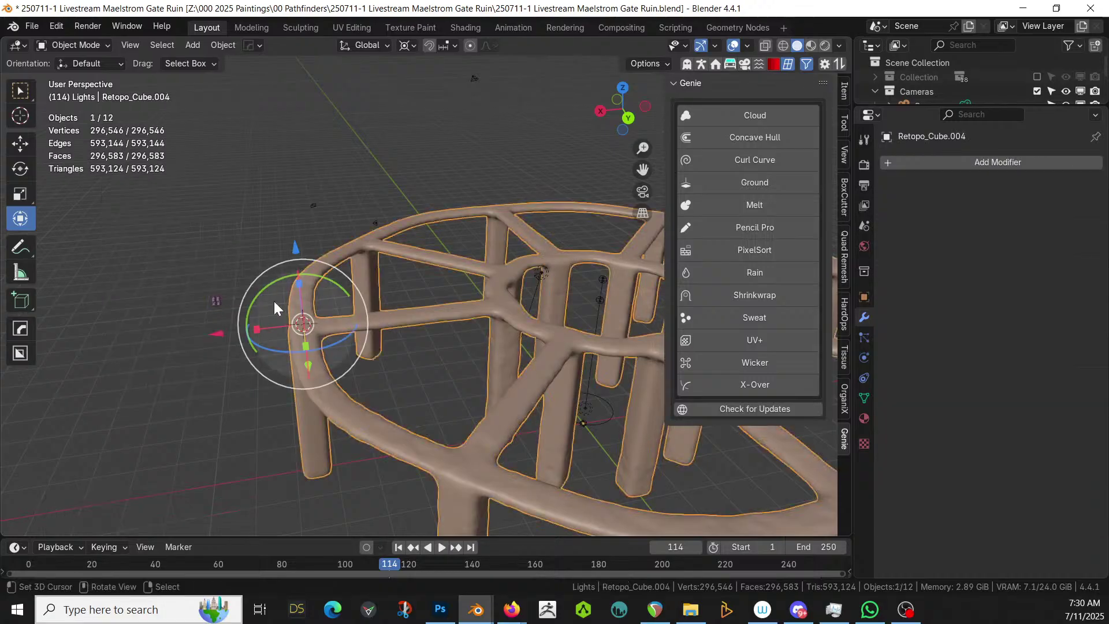
pyautogui.keyDown('shift'); pyautogui.click(213, 295); pyautogui.keyUp('shift')
pyautogui.hotkey('ctrl', 'l')
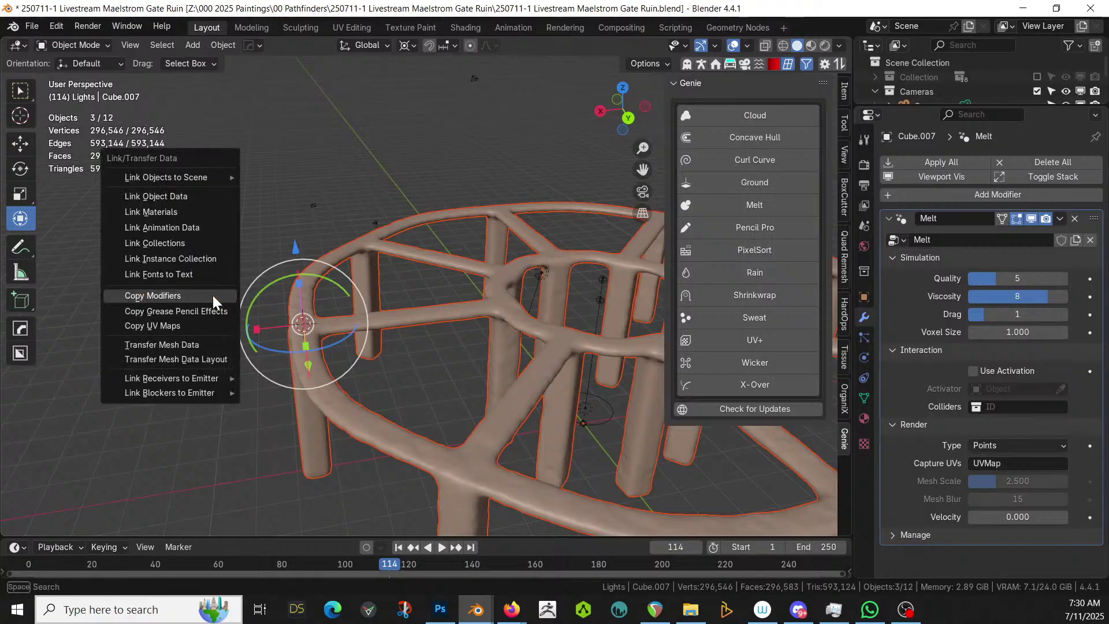
pyautogui.click(212, 295)
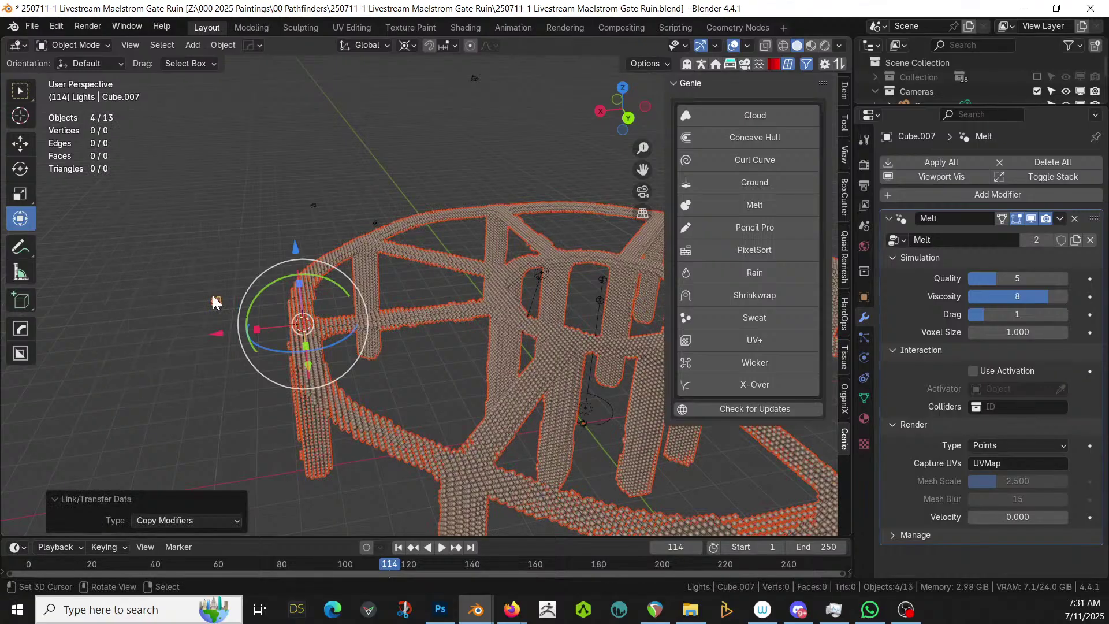
# Delete the small Melt cube beside the ring and select the ring structure
pyautogui.rightClick(212, 301)
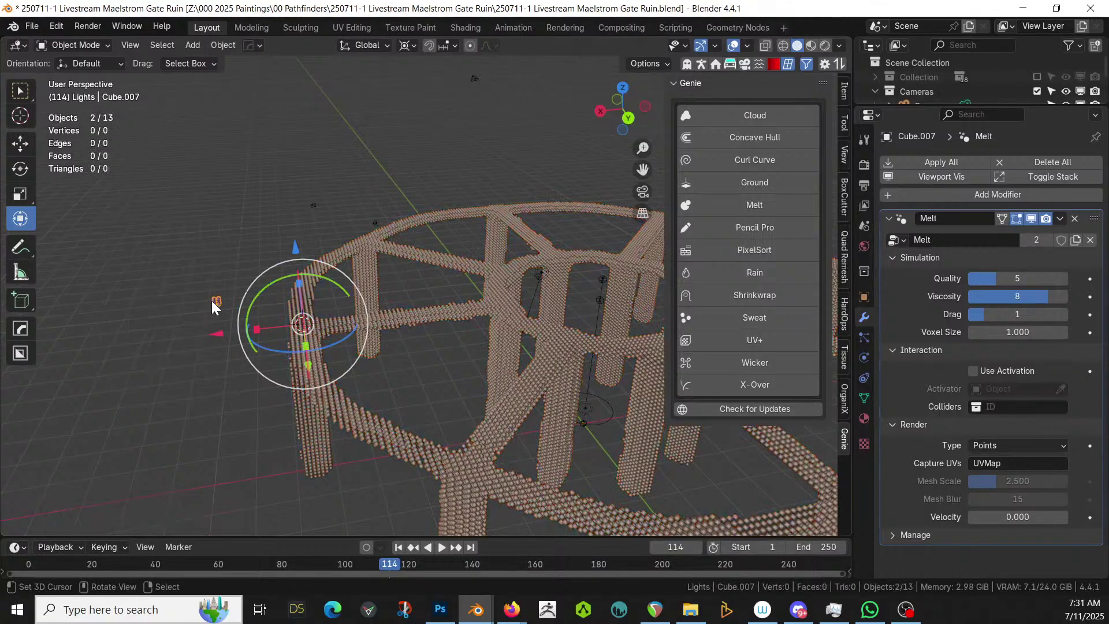
pyautogui.press('Delete')
pyautogui.scroll(4, 469, 313)
pyautogui.moveTo(477, 311); pyautogui.dragTo(309, 289, button='middle')
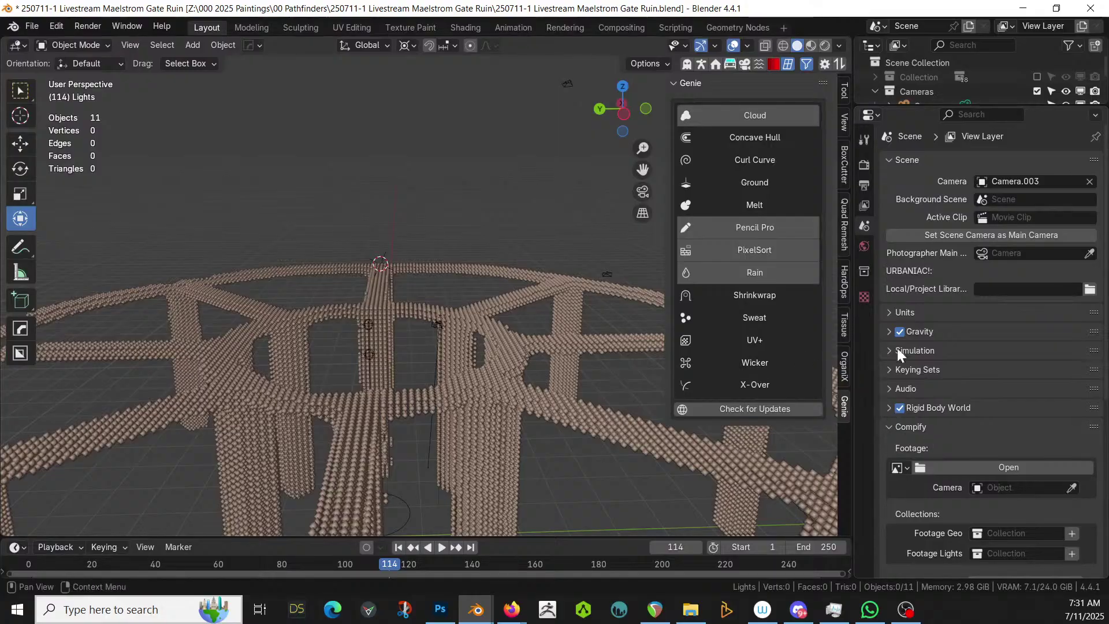
pyautogui.click(508, 345)
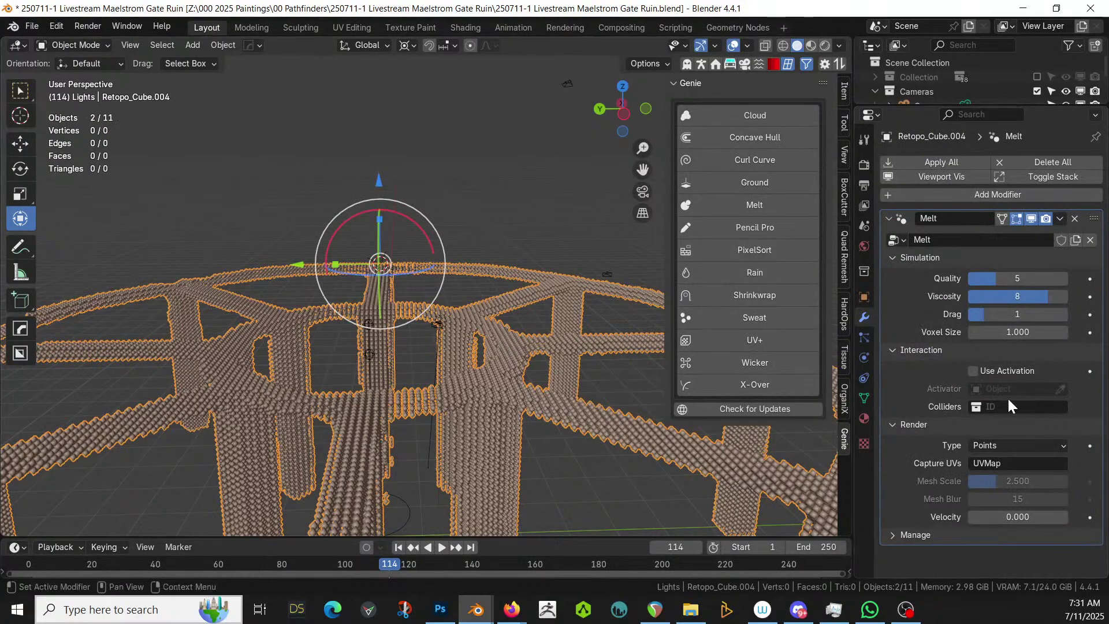
# Preview the ring's Melt result with the Mesh and Instances render types and set the type back to Points
pyautogui.click(1014, 447)
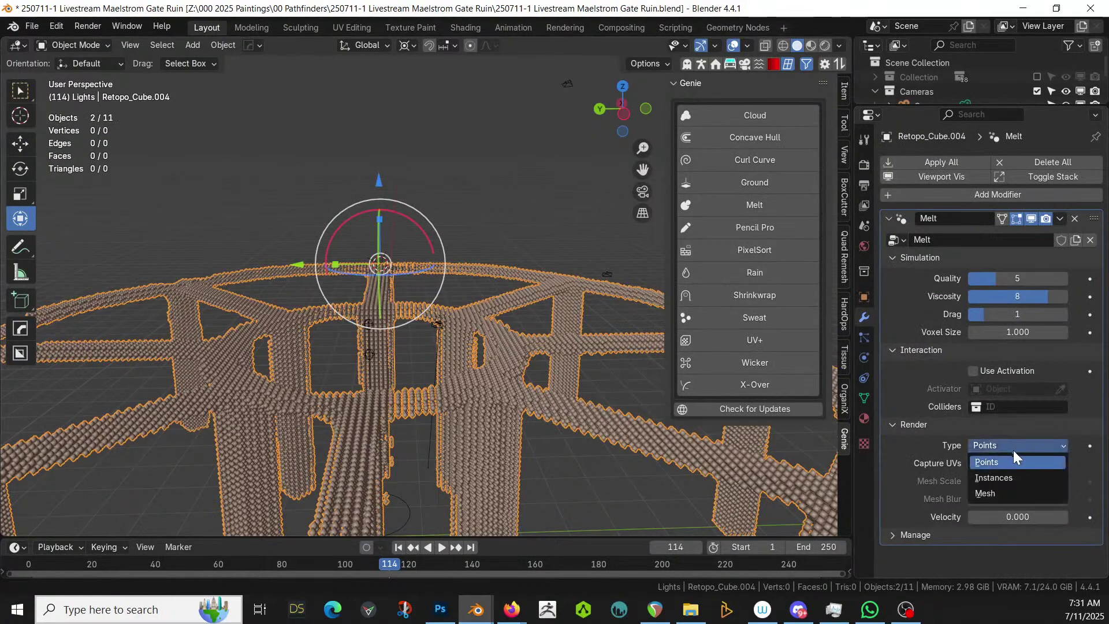
pyautogui.click(996, 493)
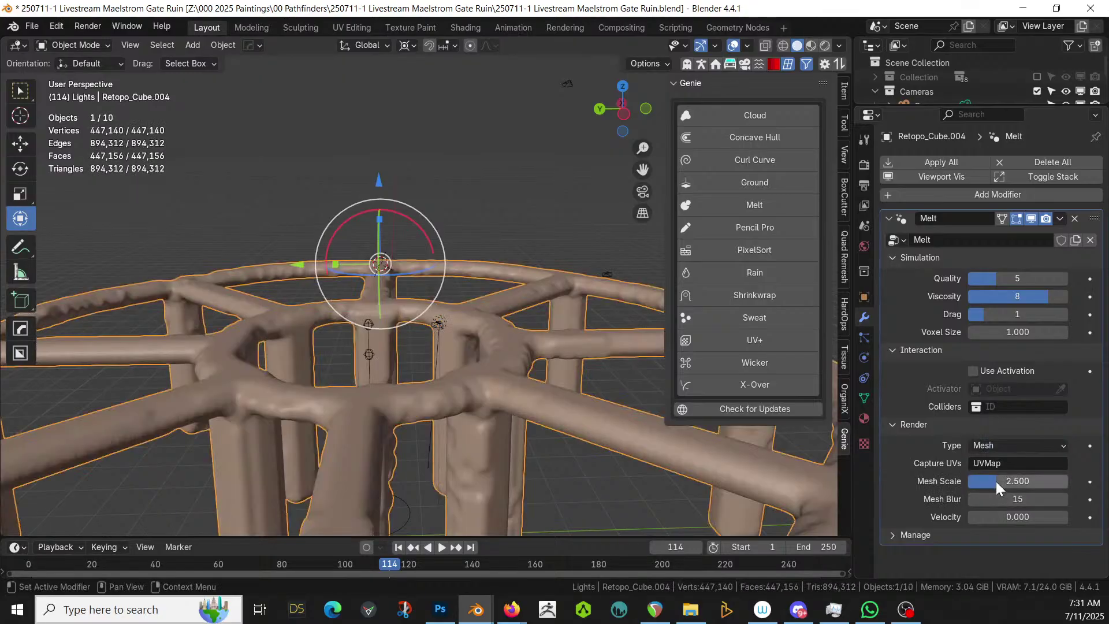
pyautogui.click(997, 444)
pyautogui.click(991, 477)
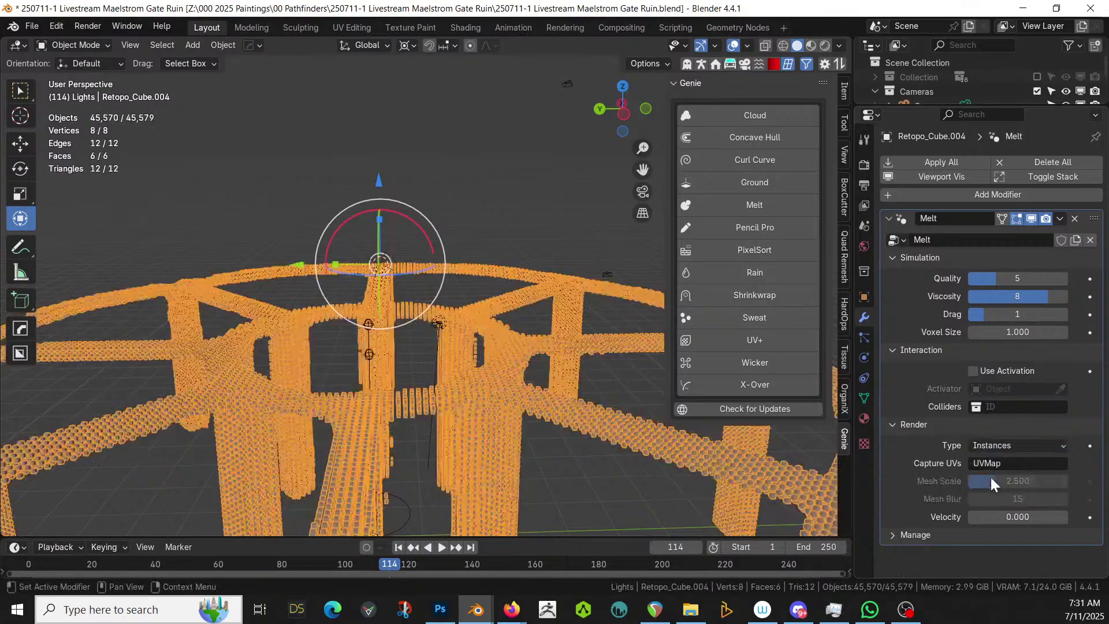
pyautogui.click(994, 446)
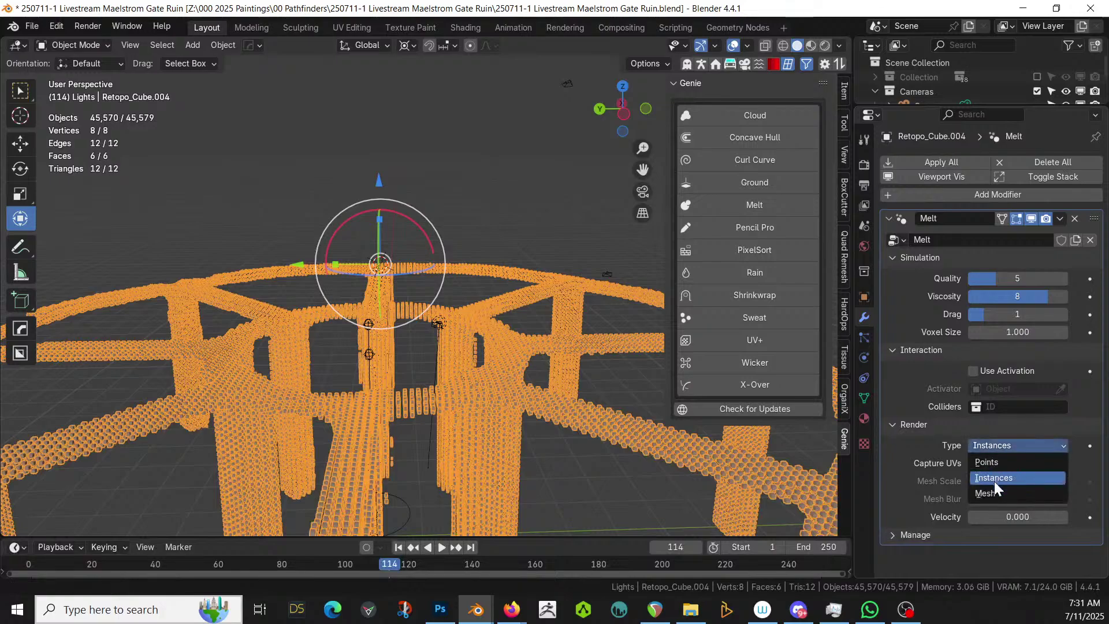
pyautogui.press('m')
pyautogui.scroll(-3, 571, 355)
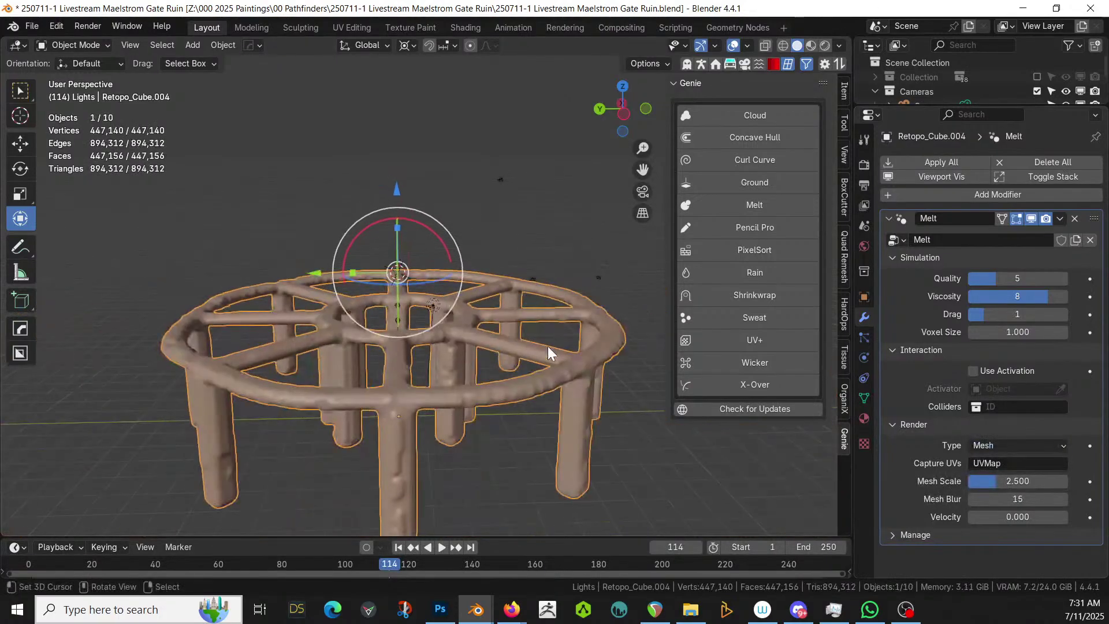
pyautogui.moveTo(548, 345); pyautogui.dragTo(508, 343, button='middle')
pyautogui.click(987, 445)
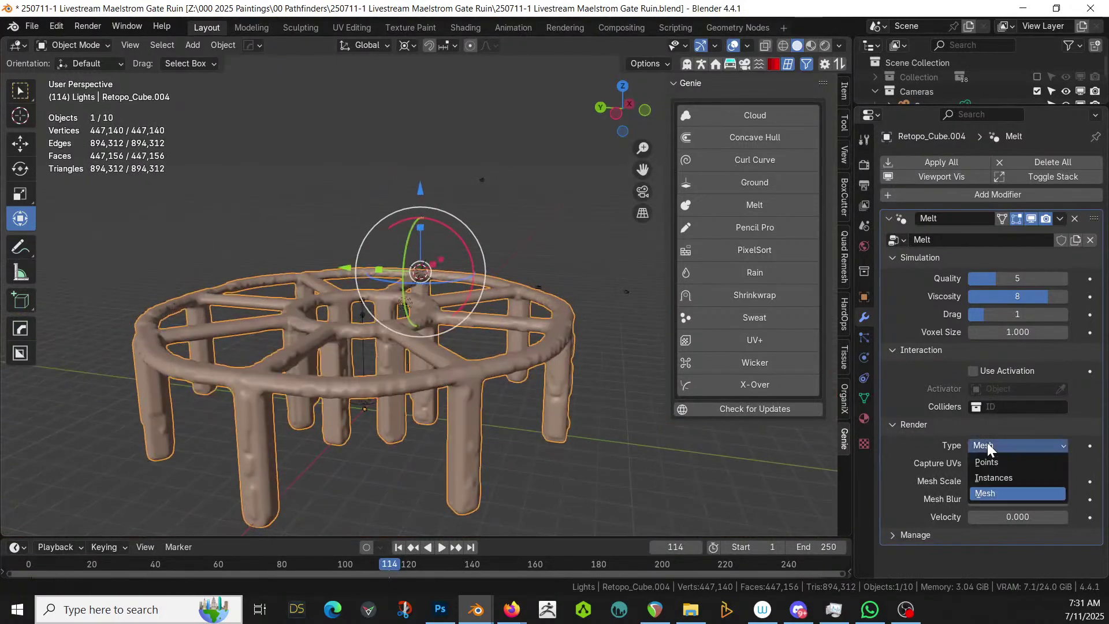
pyautogui.click(985, 462)
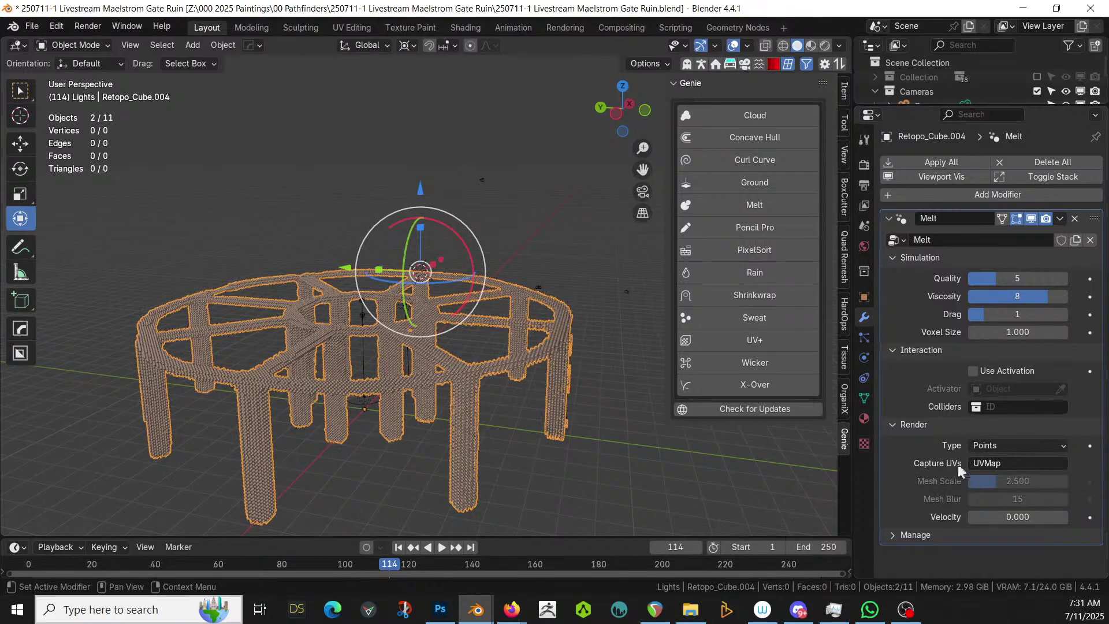
# Play the ring's Melt simulation from the current frame, stop it and rewind the timeline to frame 1
pyautogui.click(442, 547)
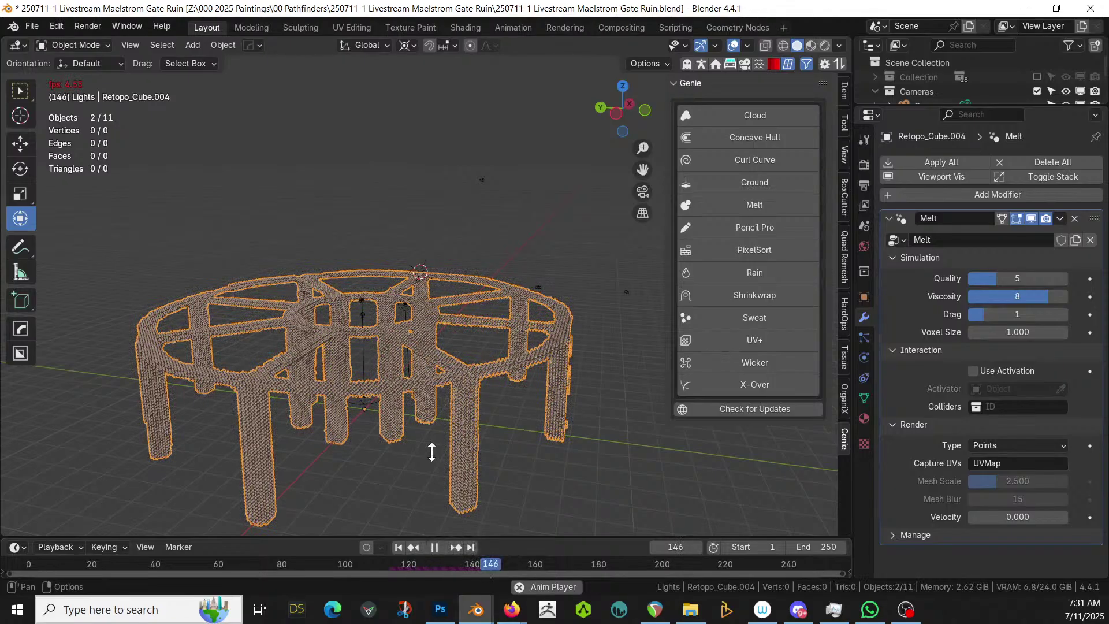
pyautogui.click(434, 547)
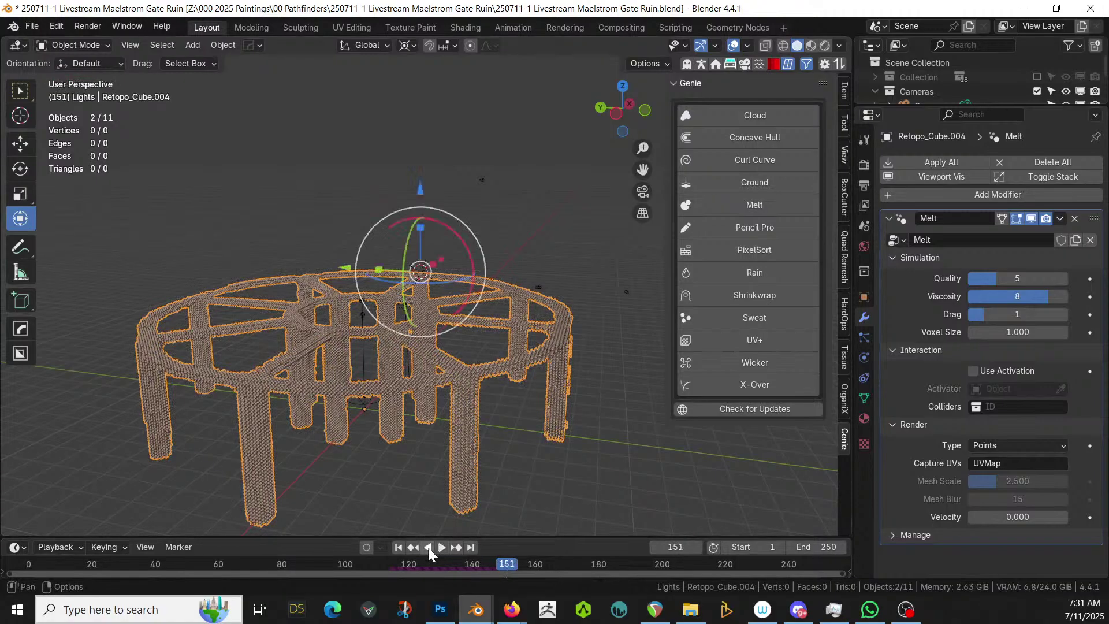
pyautogui.click(399, 547)
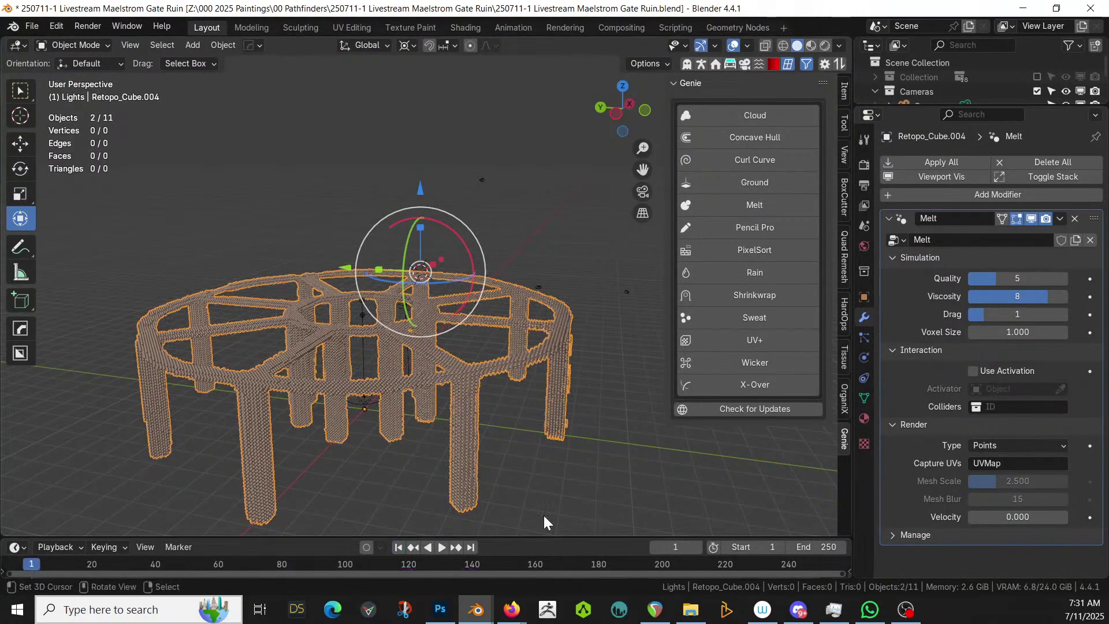
# Set the Viscosity of the ring structure's Melt modifier to 3
pyautogui.click(1032, 296)
pyautogui.write('3')
pyautogui.press('Return')
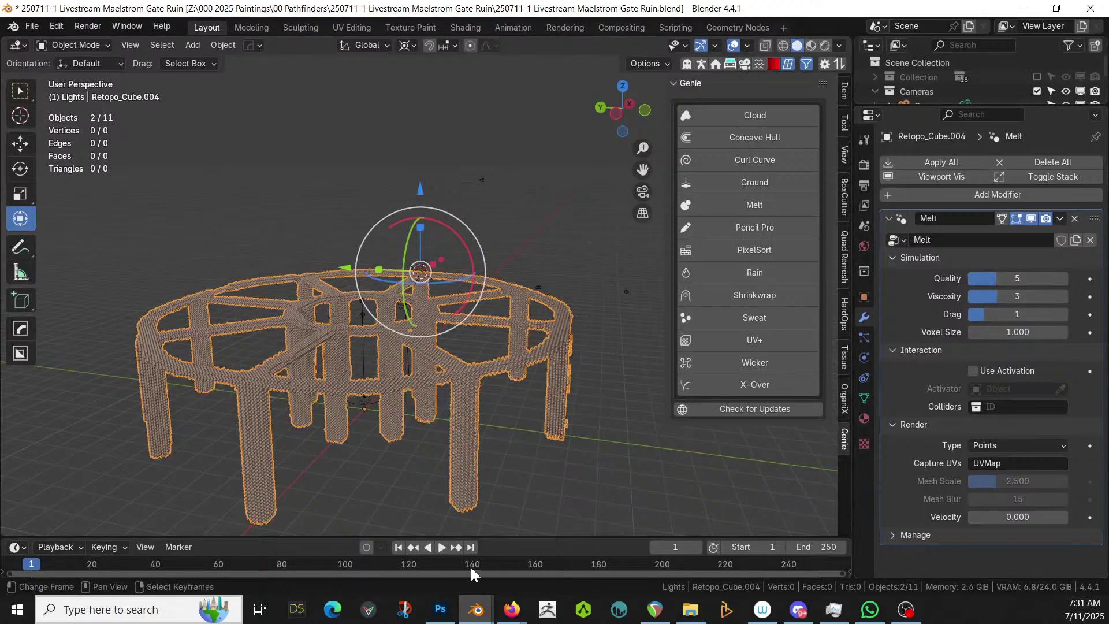
# Play the lower-viscosity Melt simulation twice from frame 1, stopping and rewinding it after each run
pyautogui.click(437, 547)
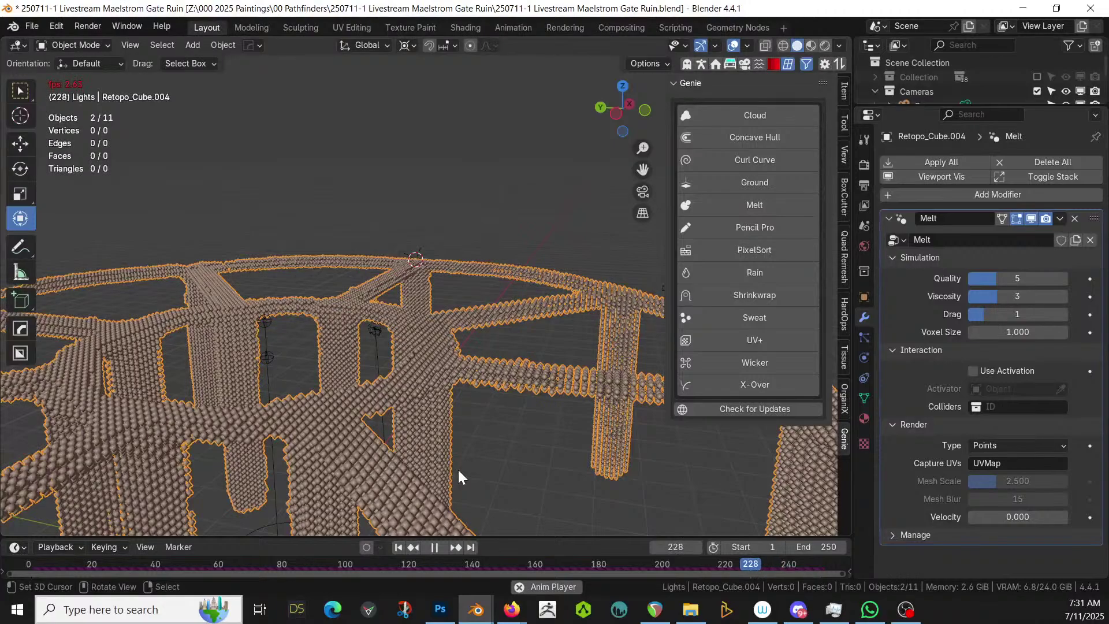
pyautogui.click(435, 547)
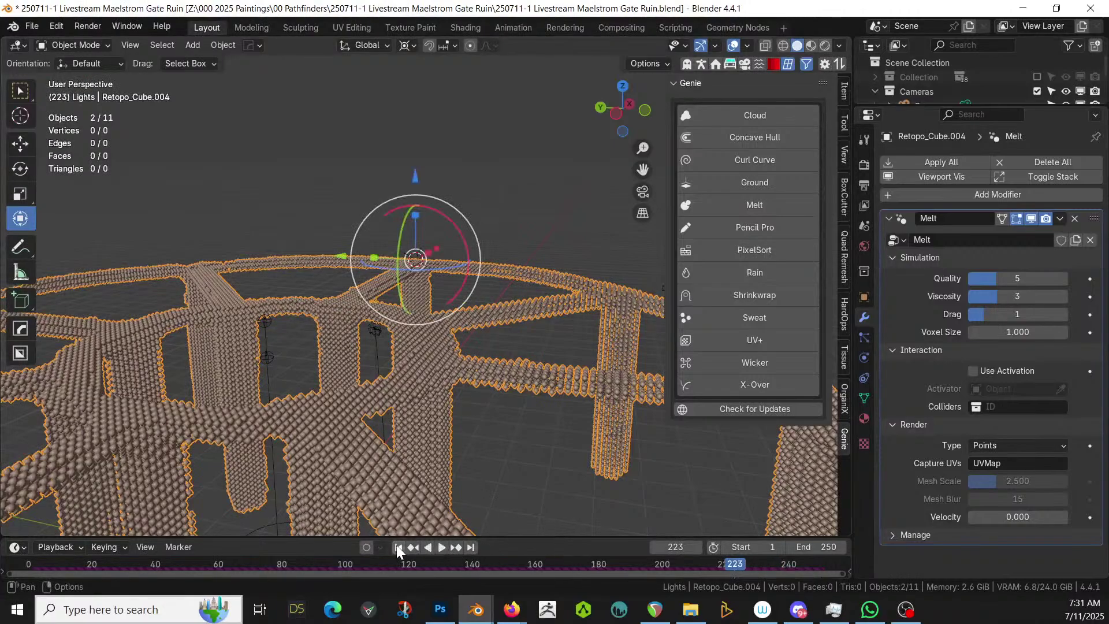
pyautogui.click(398, 547)
pyautogui.click(439, 546)
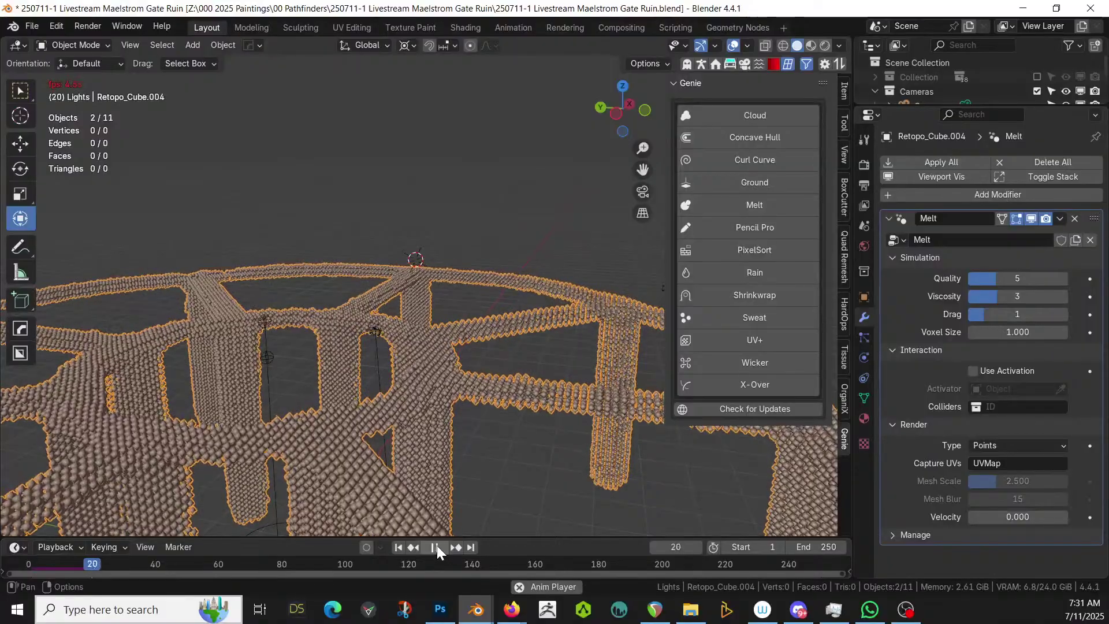
pyautogui.click(436, 546)
pyautogui.hotkey('shift', 'Left')
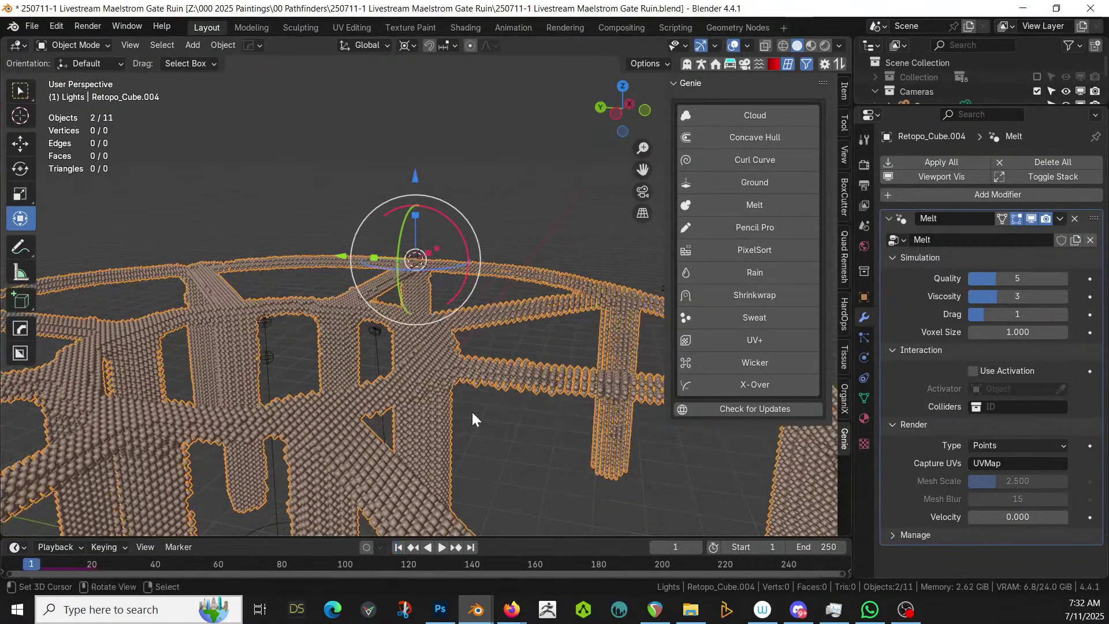
# Enable Use Activation for the ring structure's Melt modifier
pyautogui.scroll(-4, 610, 150)
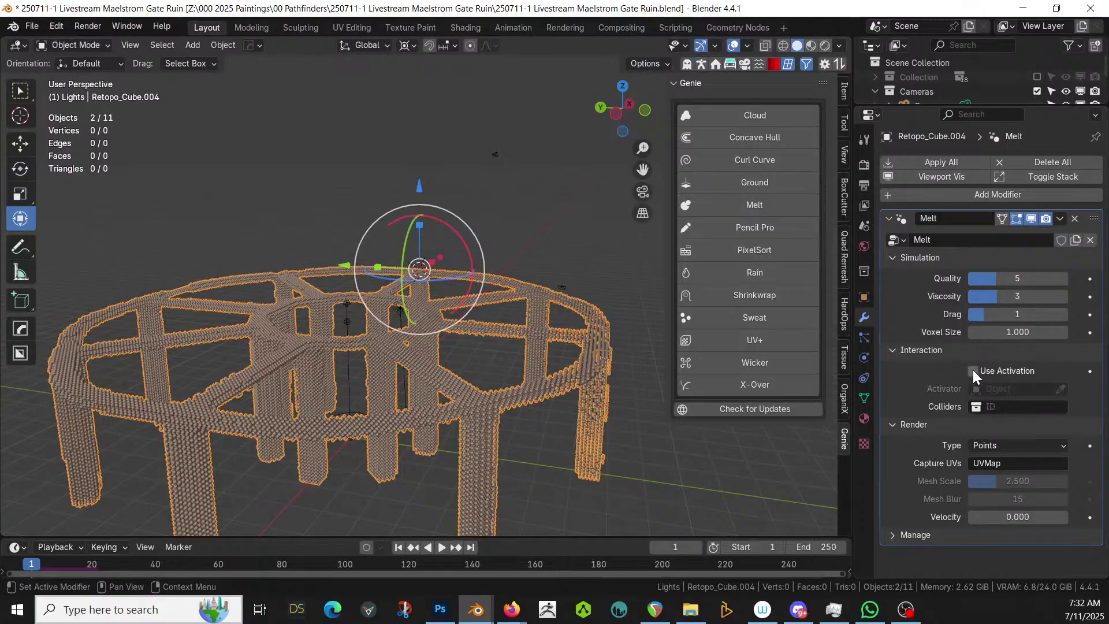
pyautogui.click(973, 370)
pyautogui.moveTo(528, 220); pyautogui.dragTo(448, 282, button='middle')
pyautogui.scroll(-2, 478, 235)
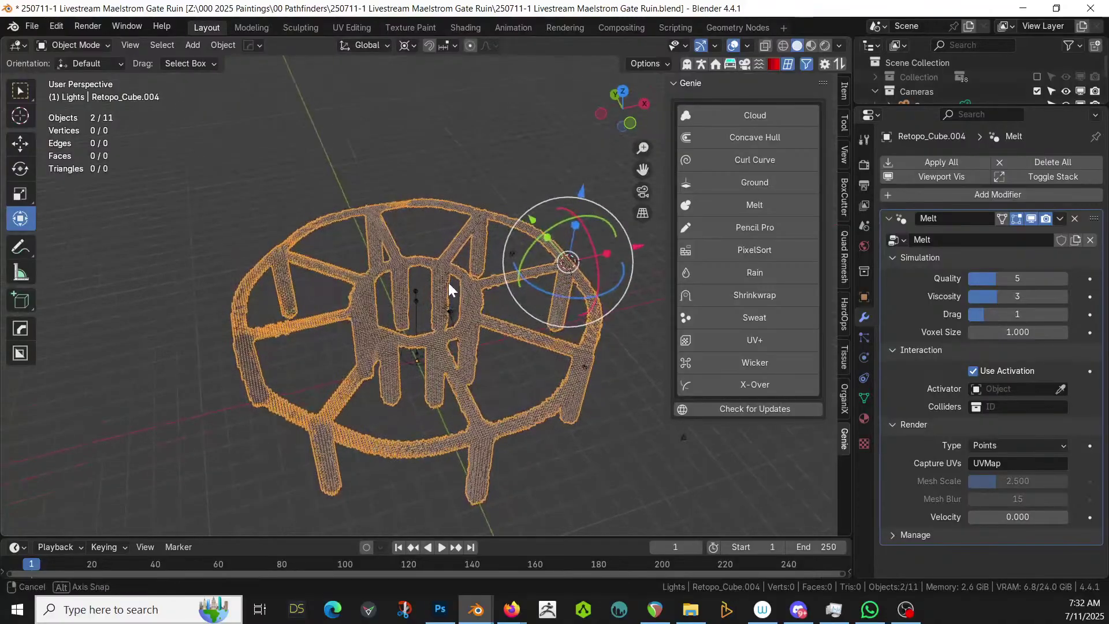
pyautogui.moveTo(349, 279); pyautogui.dragTo(439, 279, button='middle')
pyautogui.scroll(3, 380, 345)
pyautogui.scroll(-3, 380, 346)
pyautogui.moveTo(379, 346); pyautogui.dragTo(436, 337, button='middle')
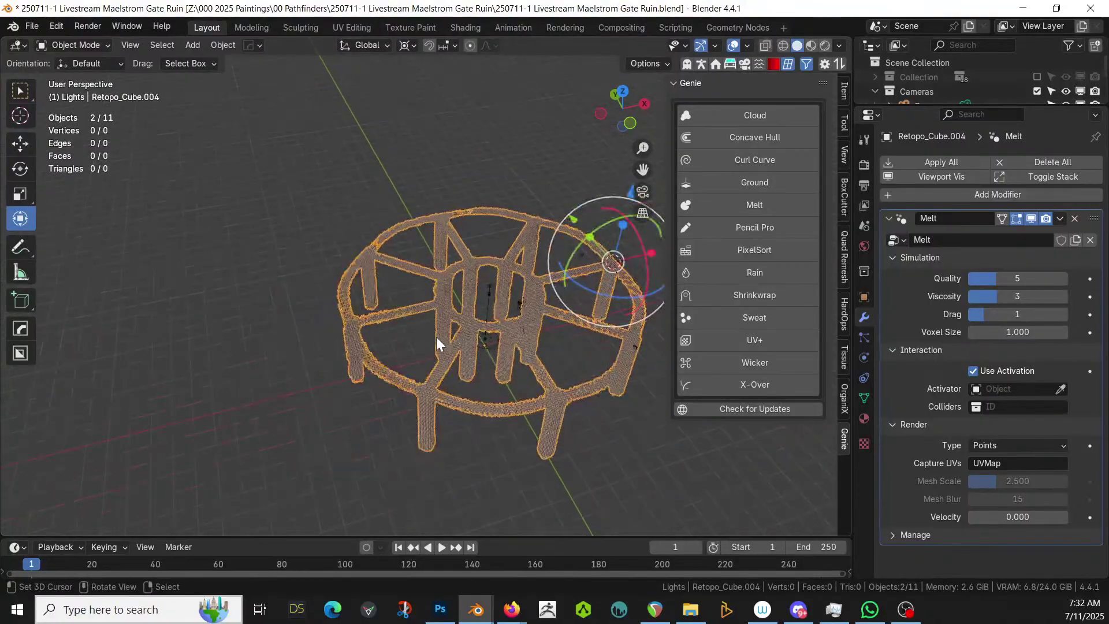
# Add an ico sphere mesh to the scene from the top view
pyautogui.hotkey('shift', 'a')
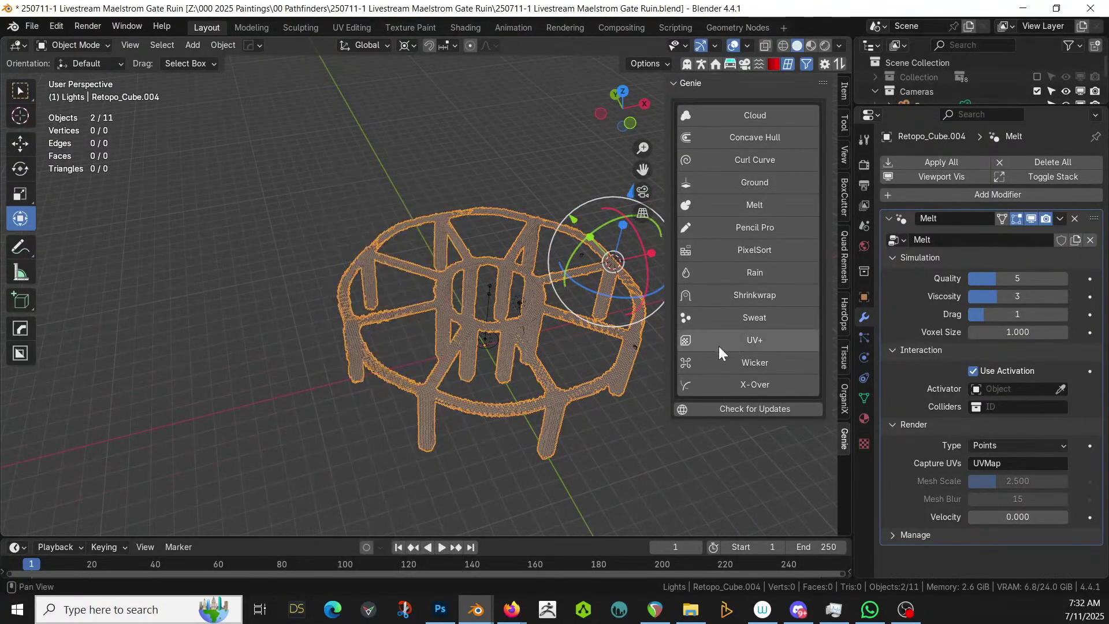
pyautogui.moveTo(614, 345); pyautogui.dragTo(539, 356, button='middle')
pyautogui.press('KP_7')
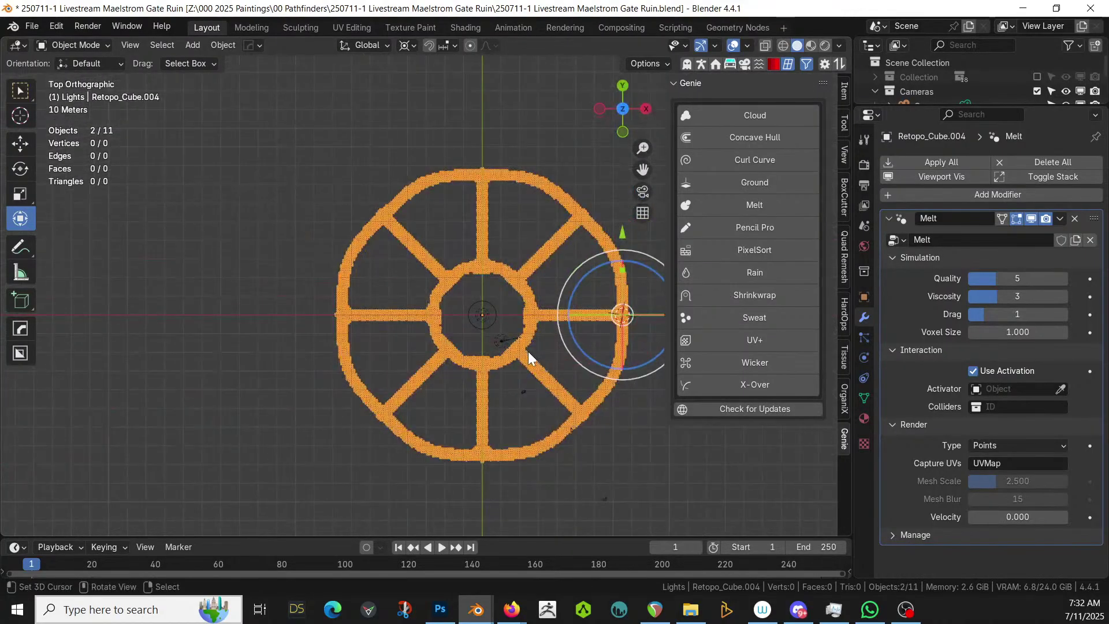
pyautogui.hotkey('shift', 'a')
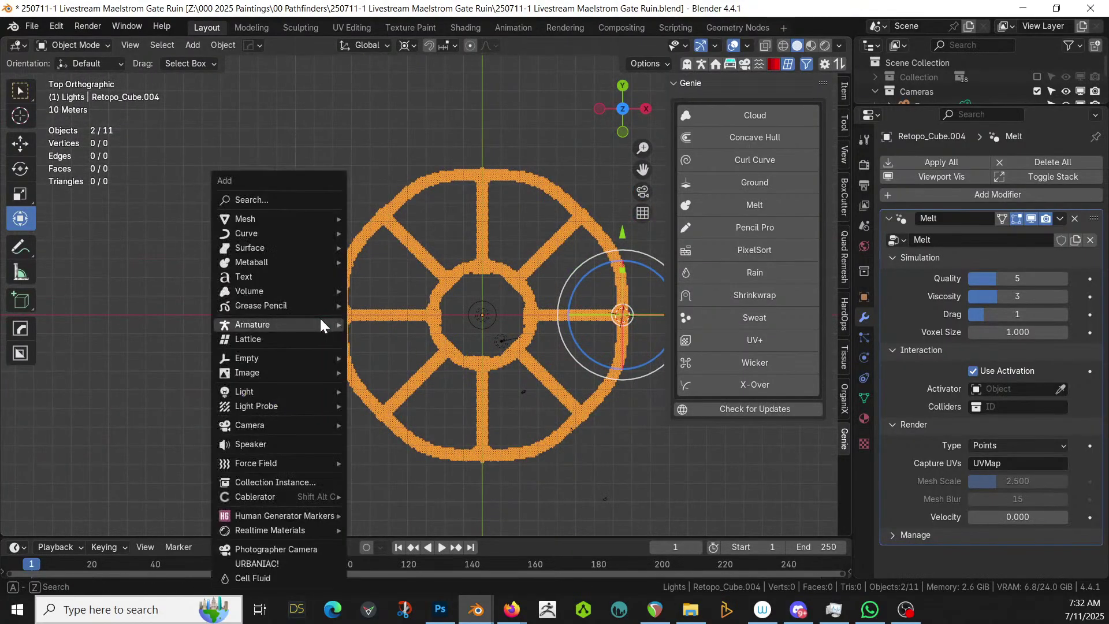
pyautogui.moveTo(271, 221)
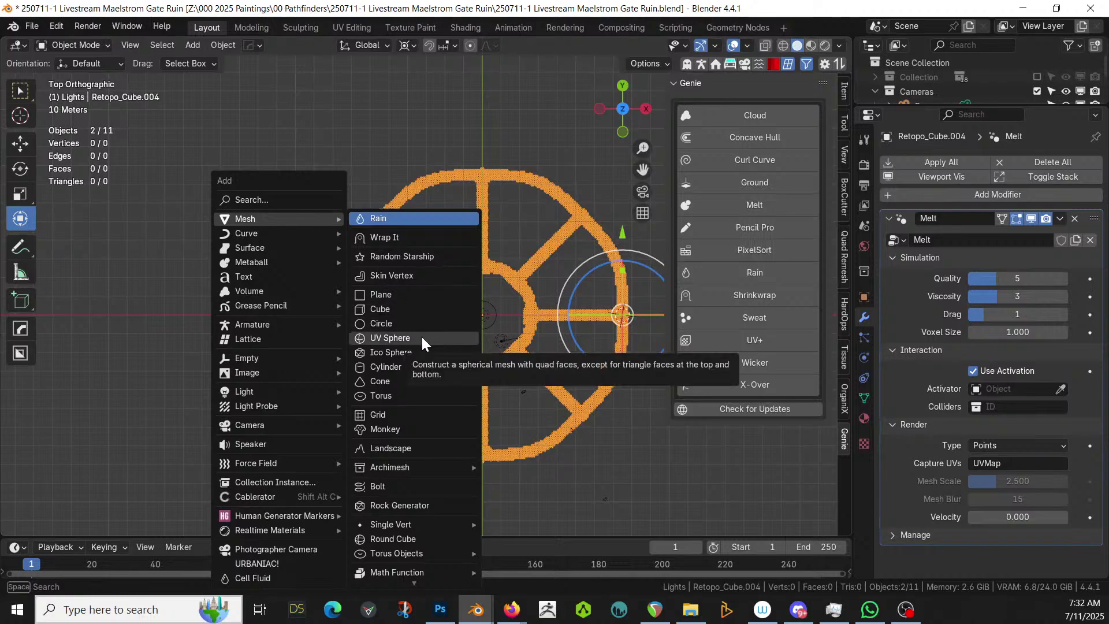
pyautogui.click(415, 351)
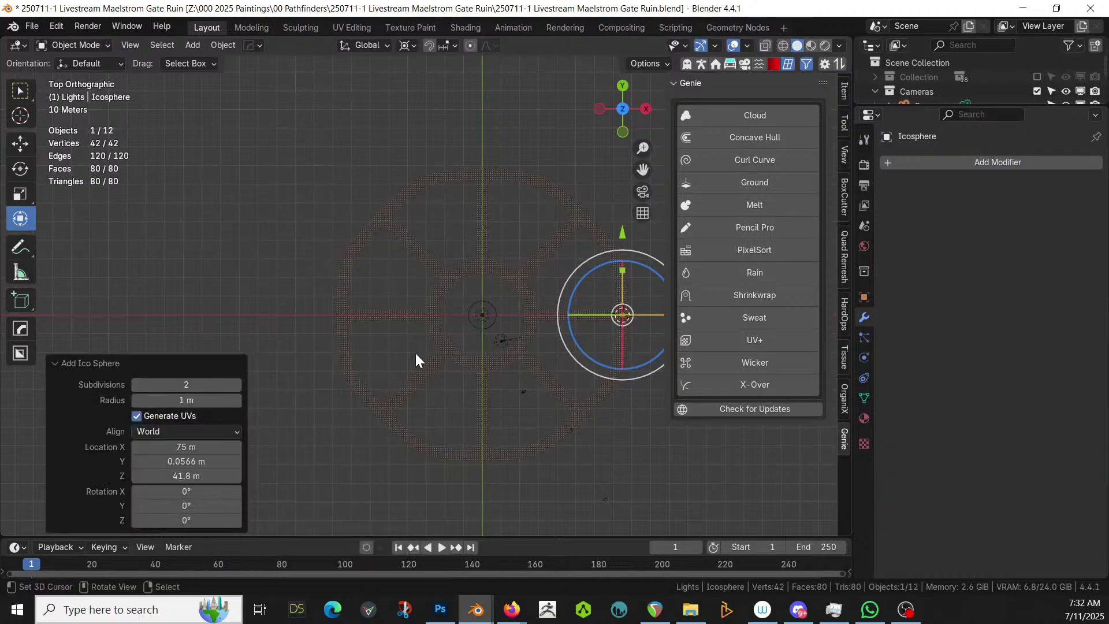
# Move the icosphere about -158.88 m in X and -41.42 m in Y, to just outside the opposite side of the ring
pyautogui.press('g')
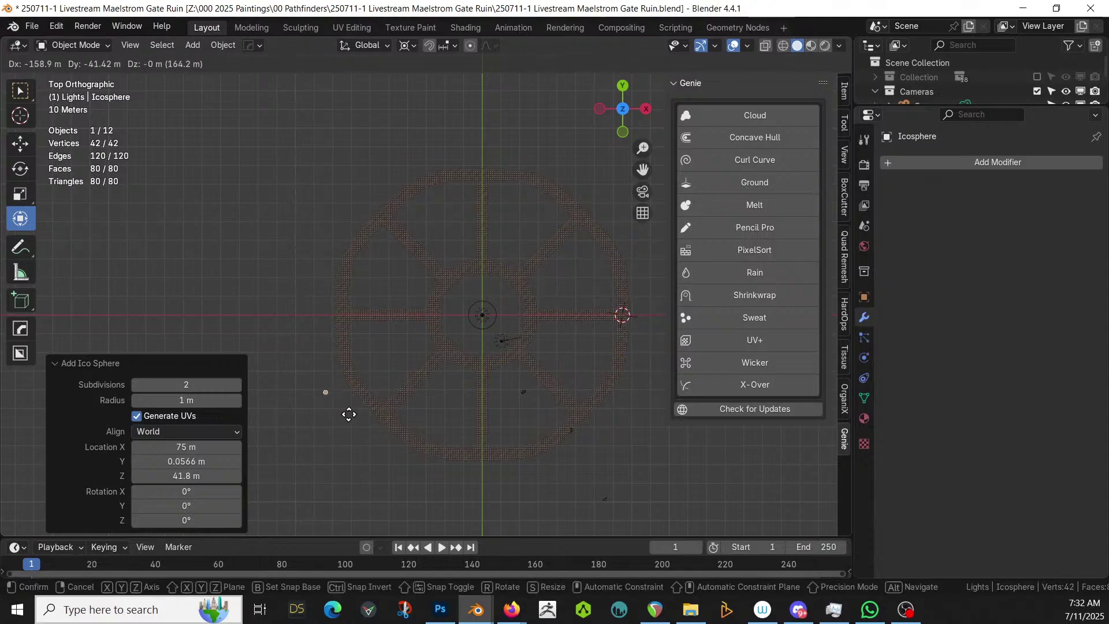
pyautogui.click(349, 414)
pyautogui.press('s')
pyautogui.press('Escape')
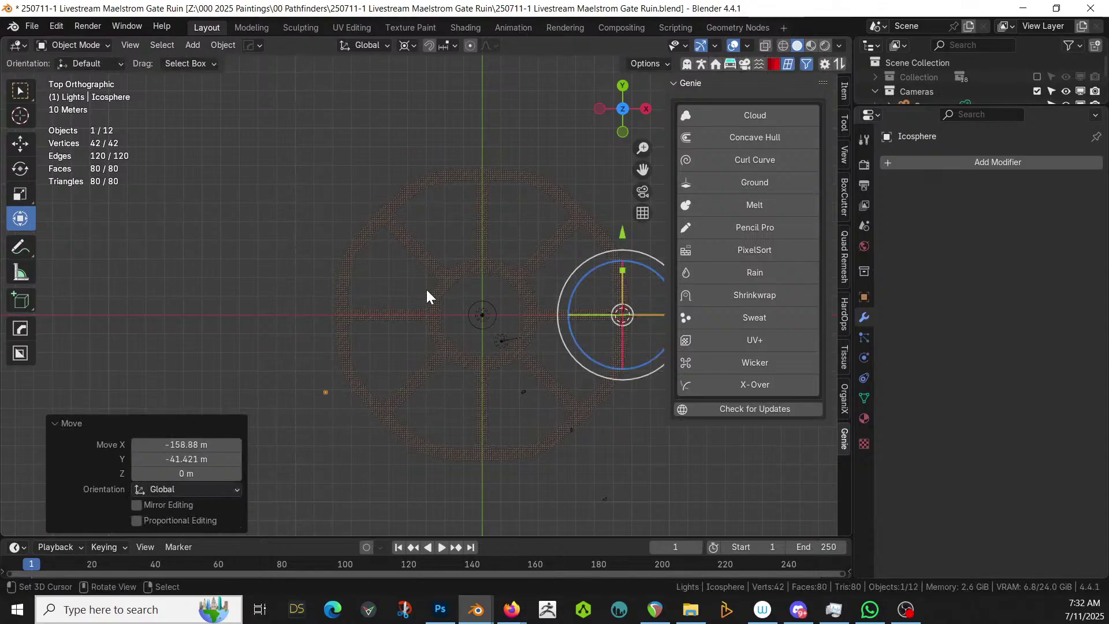
# Switch the transform pivot away from the 3D cursor and scale the icosphere up about 8.39 times
pyautogui.click(414, 46)
pyautogui.click(432, 113)
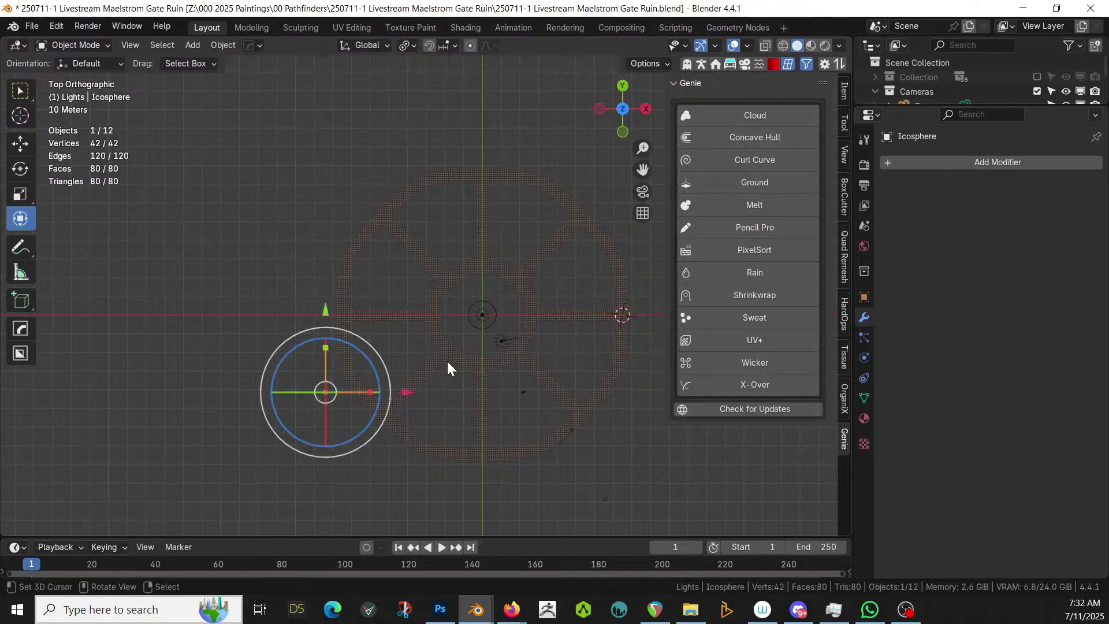
pyautogui.press('s')
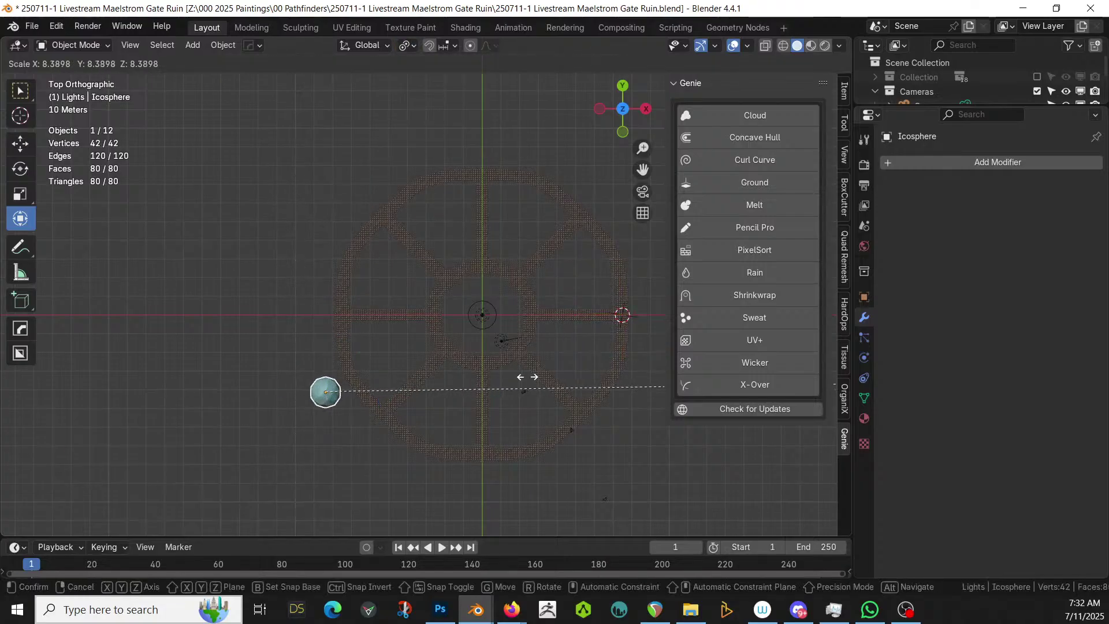
pyautogui.click(527, 377)
# Move the icosphere about -0.62 m in X and -5.87 m in Z, and apply its rotation and scale
pyautogui.press('KP_1')
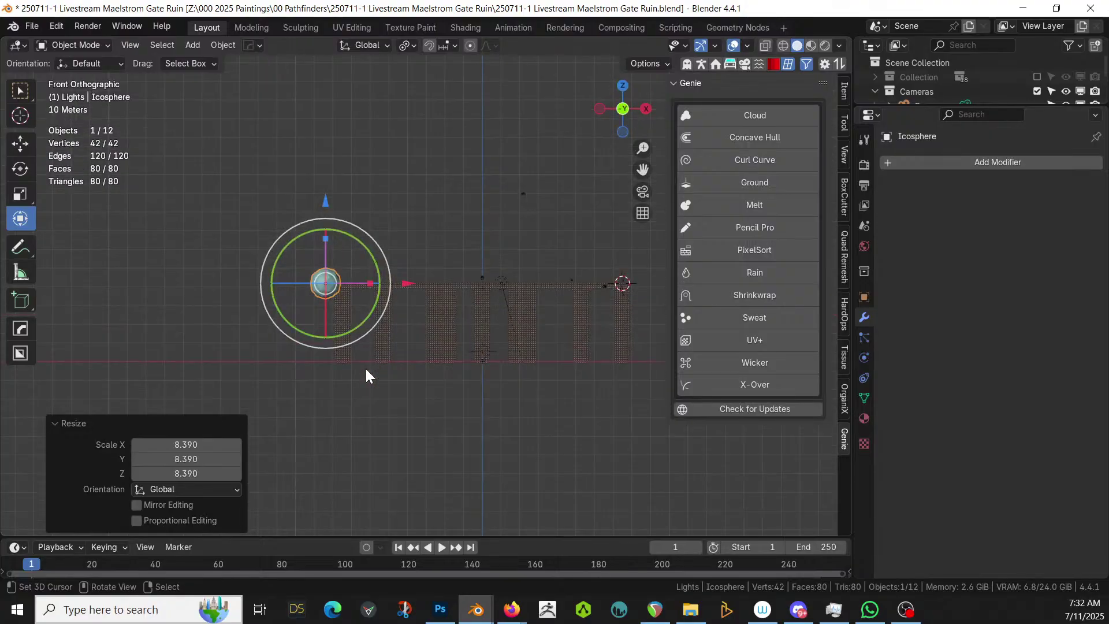
pyautogui.press('g')
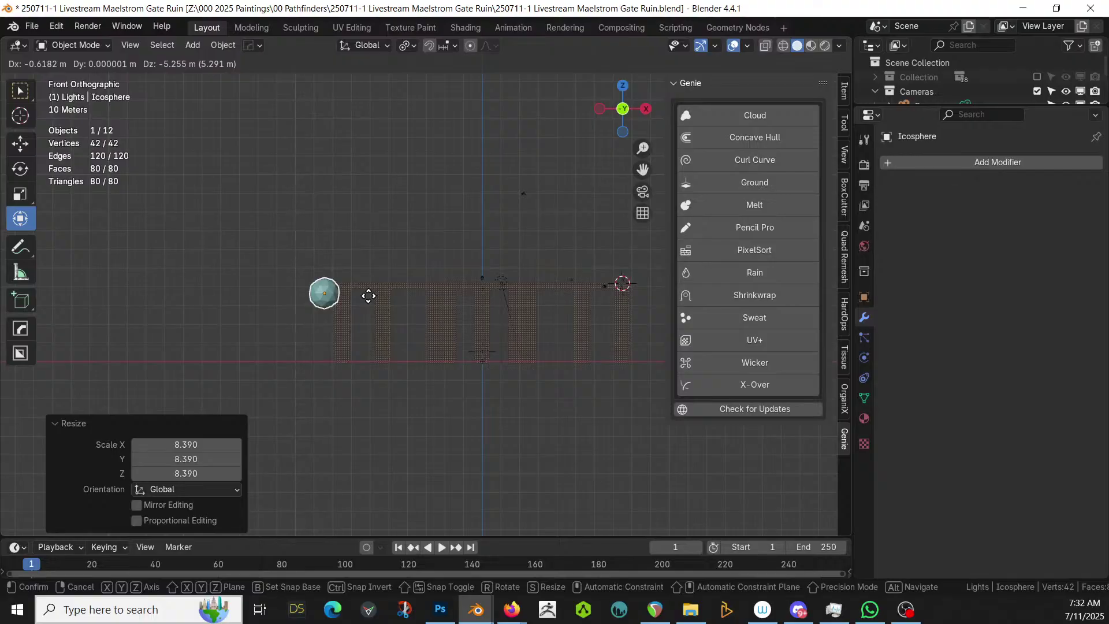
pyautogui.click(369, 297)
pyautogui.moveTo(297, 265); pyautogui.dragTo(334, 337, button='middle')
pyautogui.hotkey('ctrl', 'a')
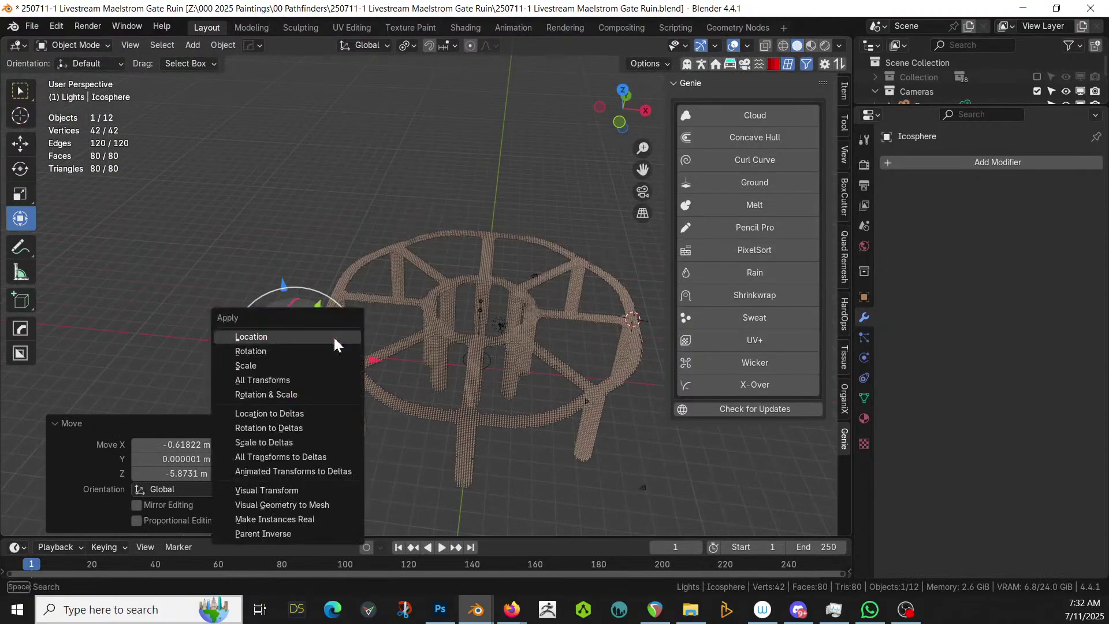
pyautogui.click(289, 393)
# Set the icosphere as the Activator of the ring structure's Melt modifier
pyautogui.press('KP_7')
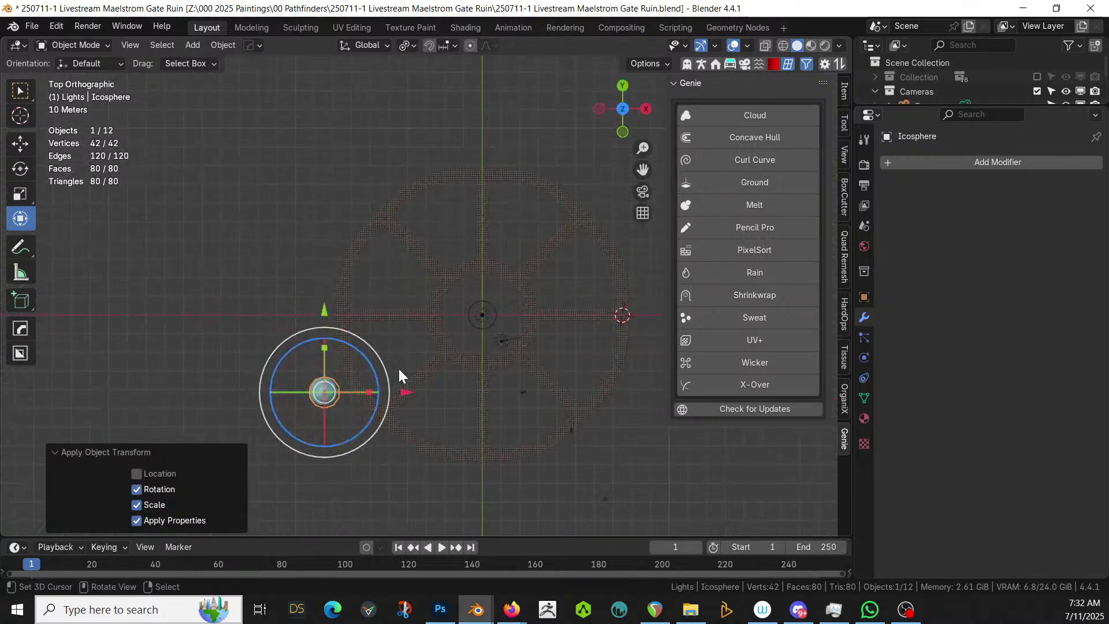
pyautogui.keyDown('shift'); pyautogui.click(528, 279); pyautogui.keyUp('shift')
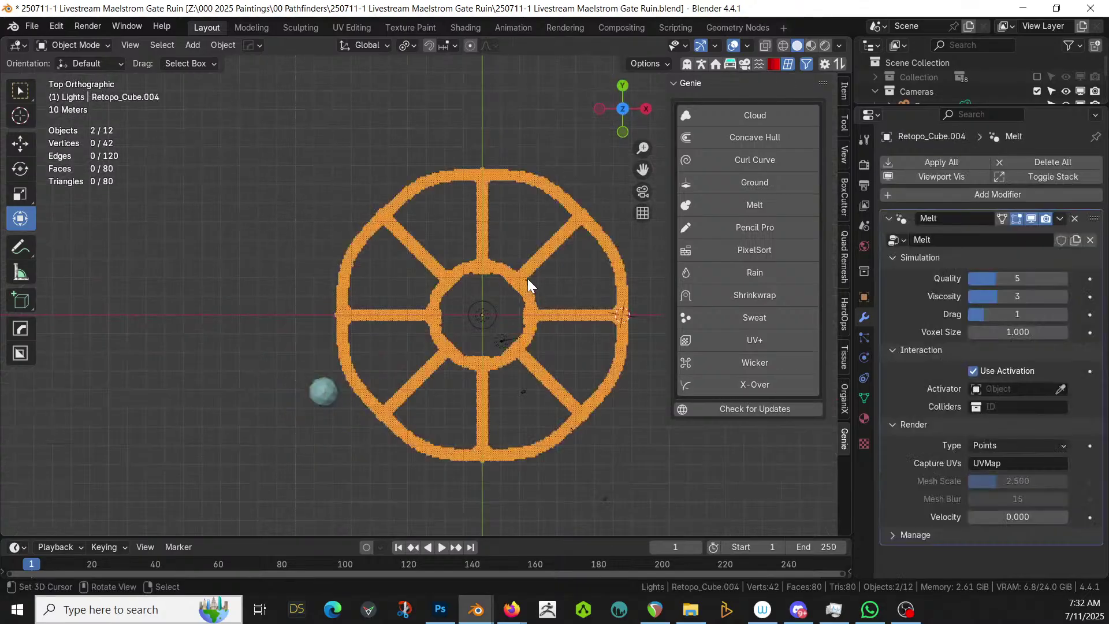
pyautogui.click(1061, 387)
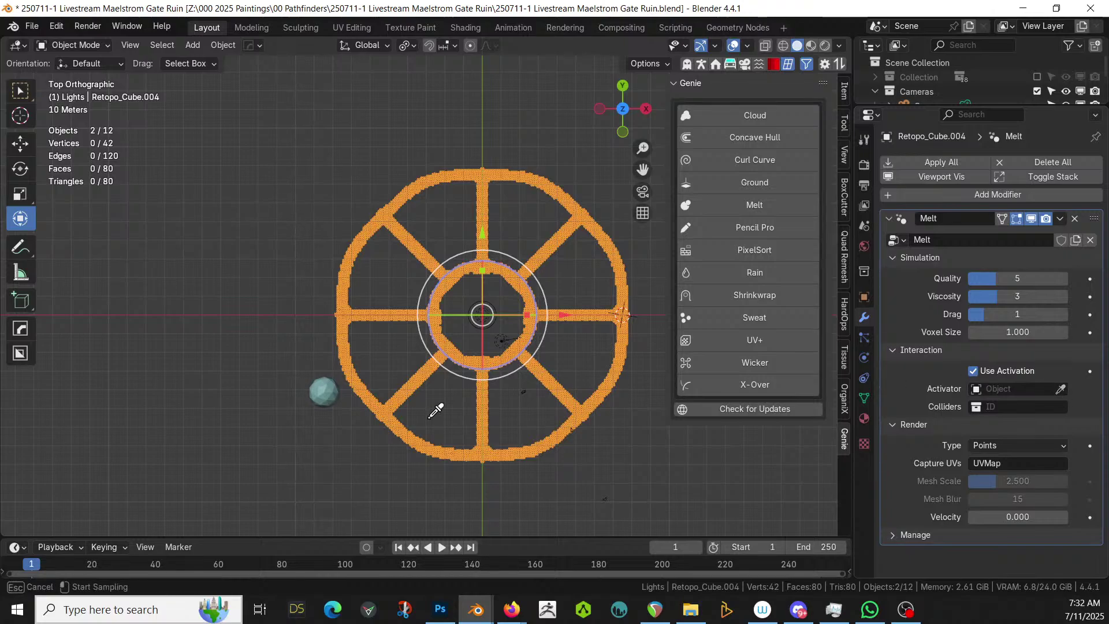
pyautogui.click(324, 387)
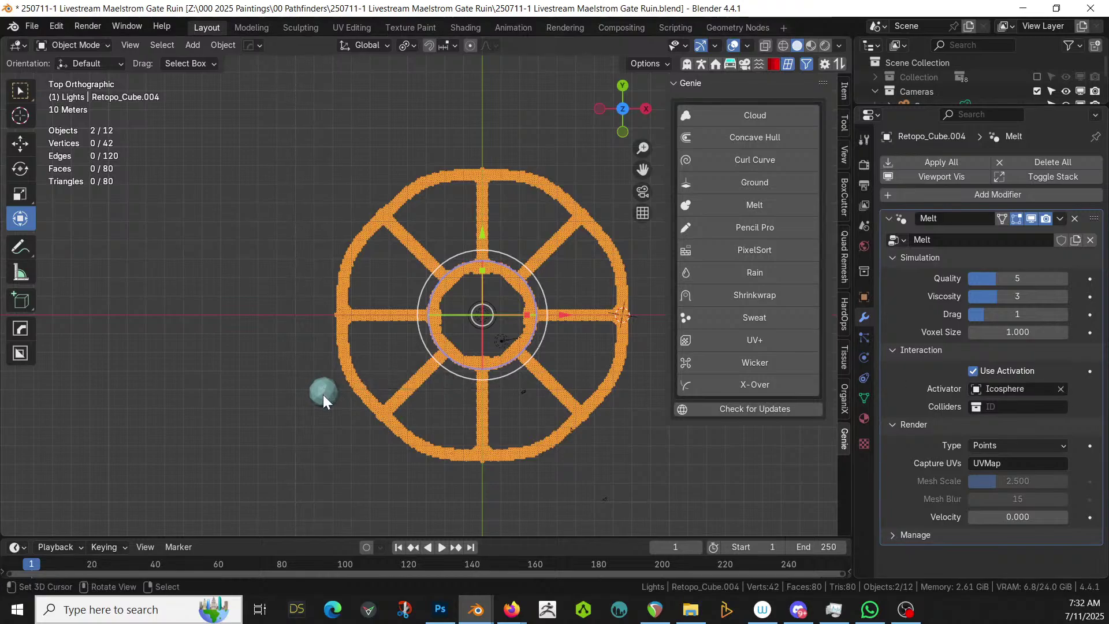
# Keyframe the icosphere's location, rotation and scale at frame 1
pyautogui.click(321, 397)
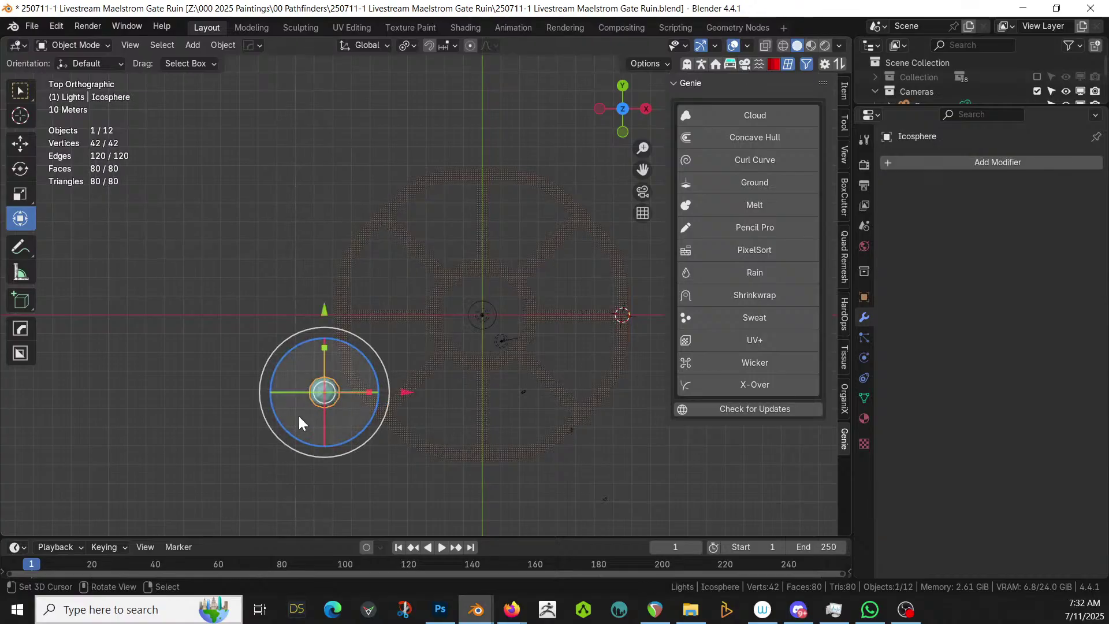
pyautogui.press('k')
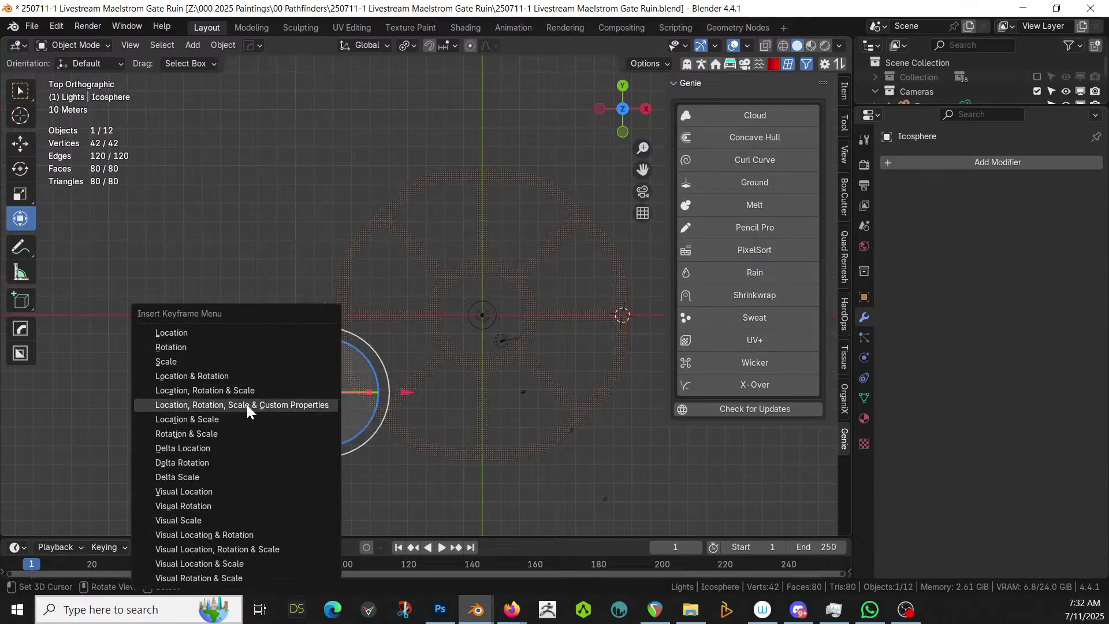
pyautogui.click(226, 391)
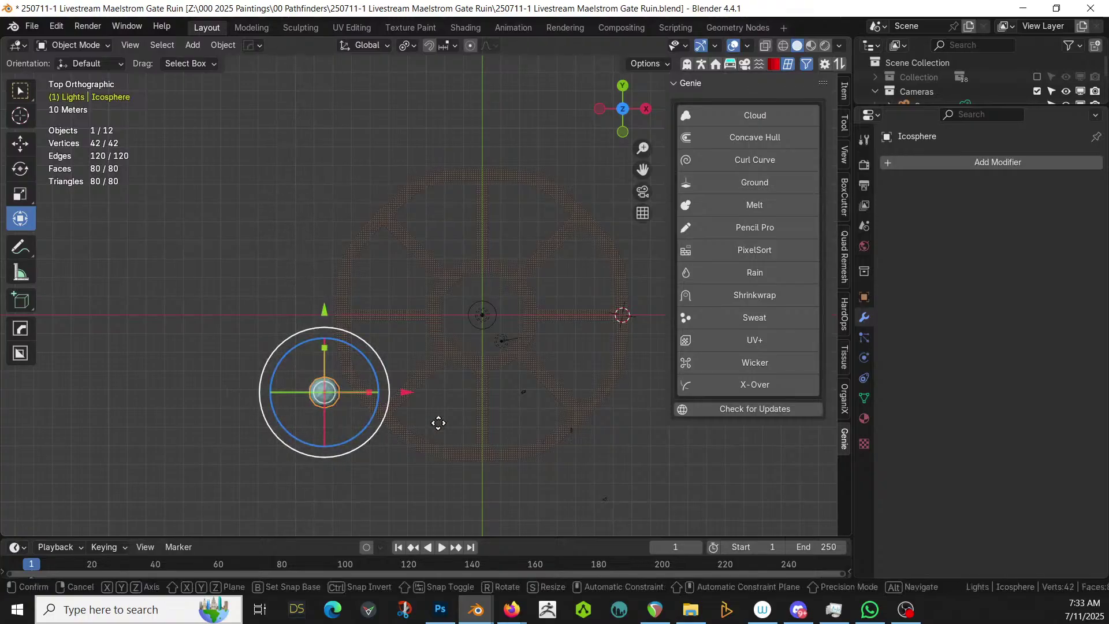
# Go to frame 3 and move the icosphere across the ring, about 174.65 m in X and 58.11 m in Y
pyautogui.press('g')
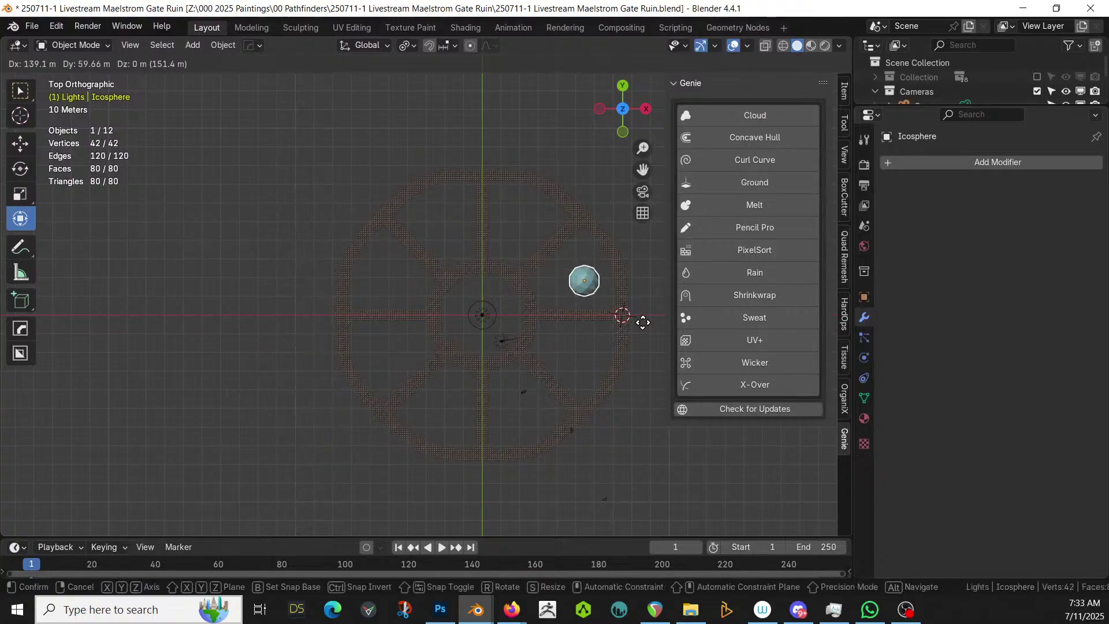
pyautogui.press('Escape')
pyautogui.click(675, 547)
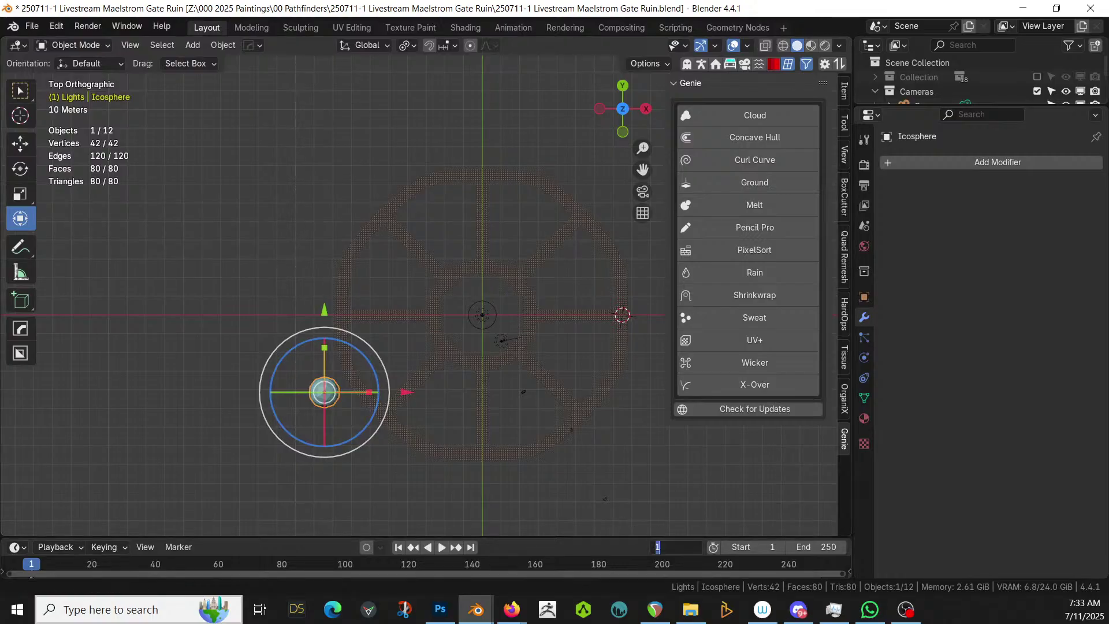
pyautogui.write('3')
pyautogui.press('Return')
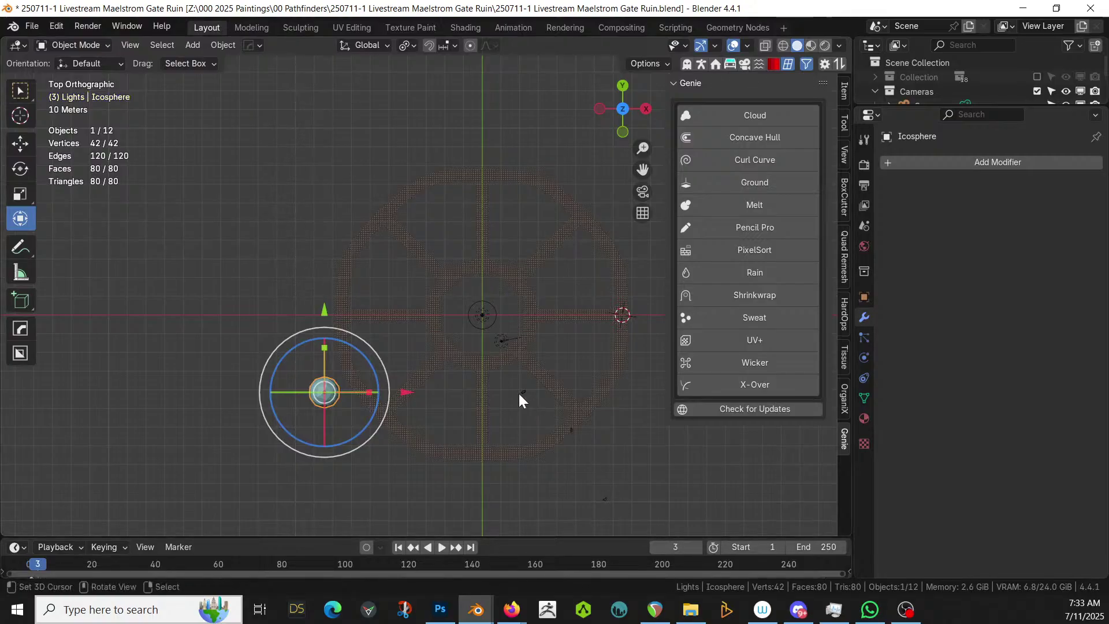
pyautogui.press('g')
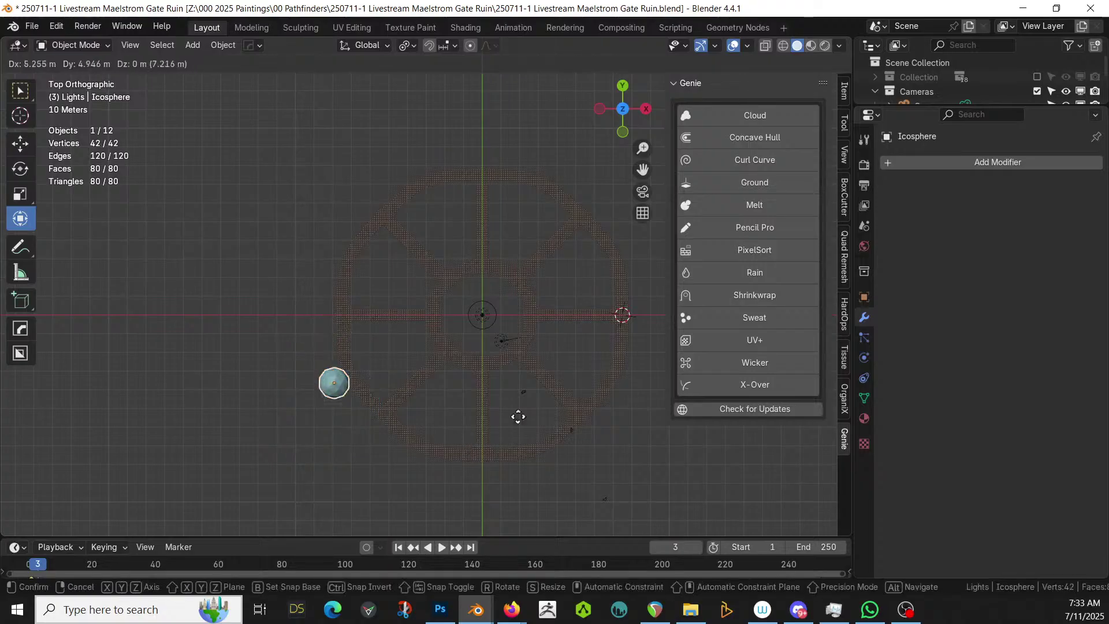
pyautogui.click(795, 331)
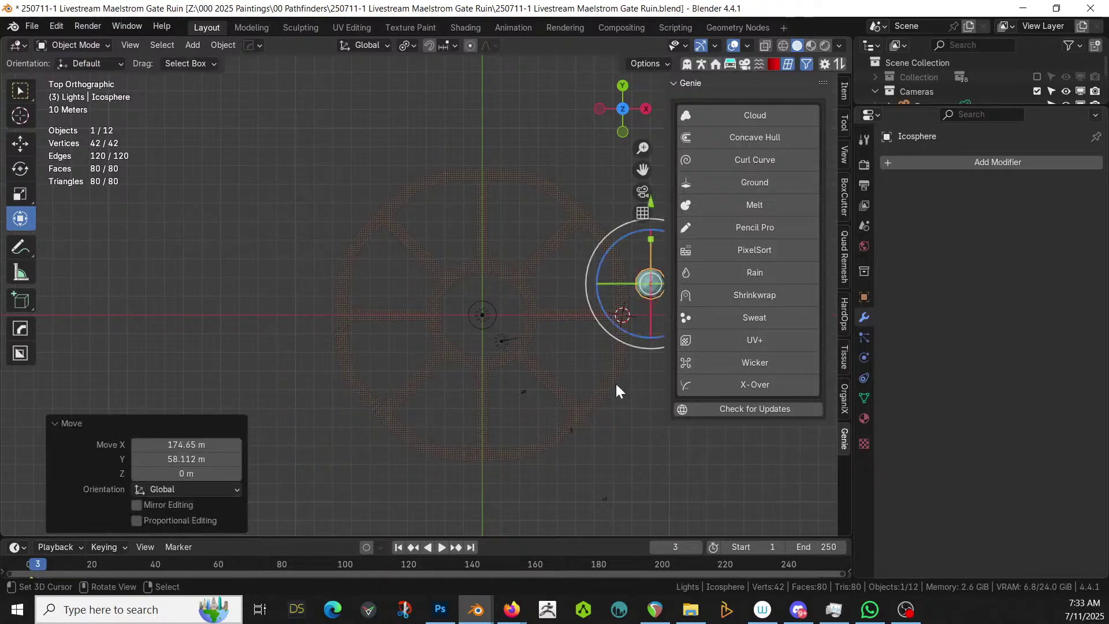
# Scale the icosphere up about 2.39 times at frame 3
pyautogui.keyDown('shift'); pyautogui.moveTo(616, 382); pyautogui.dragTo(455, 408, button='middle'); pyautogui.keyUp('shift')
pyautogui.press('s')
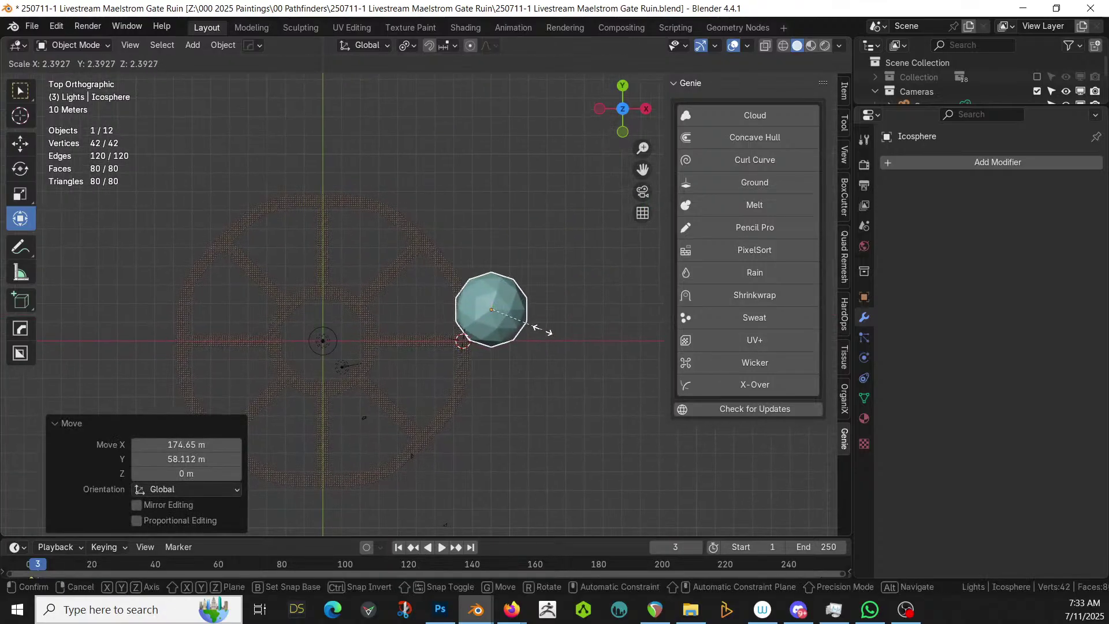
pyautogui.click(543, 328)
# Shift the icosphere about 9.89 m in X and 5.25 m in Y, and keyframe its location, rotation and scale at frame 3
pyautogui.press('g')
pyautogui.click(560, 320)
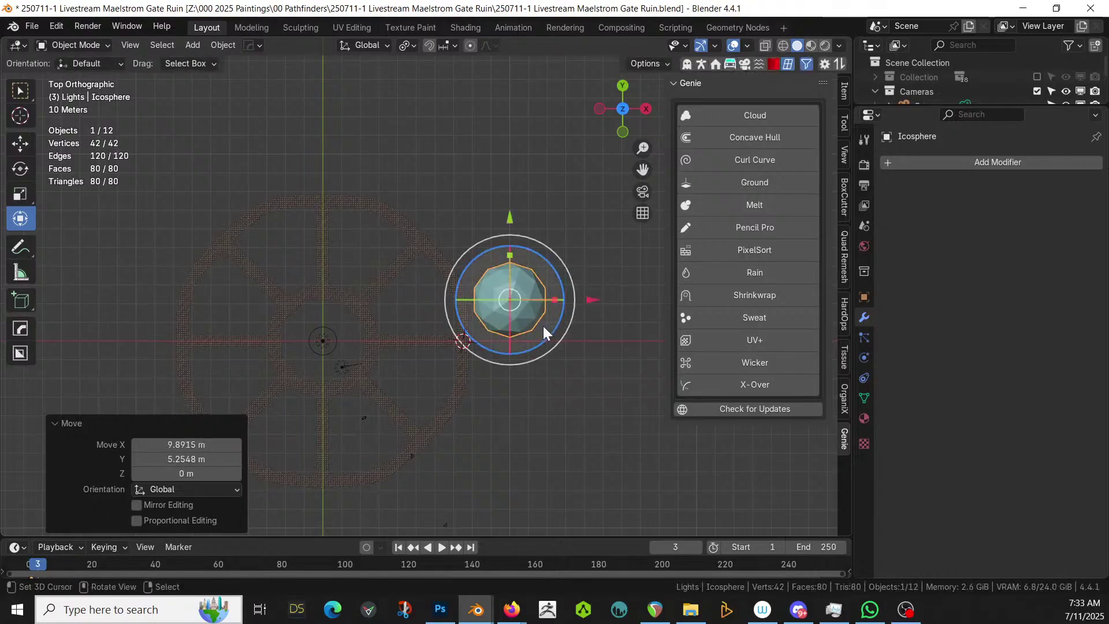
pyautogui.press('k')
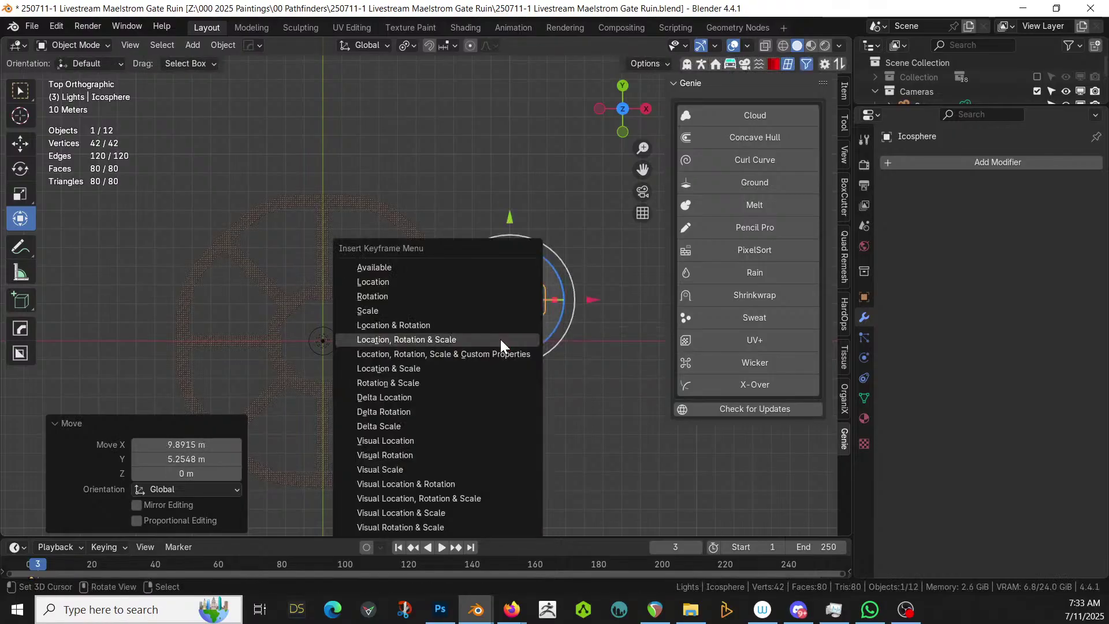
pyautogui.click(464, 339)
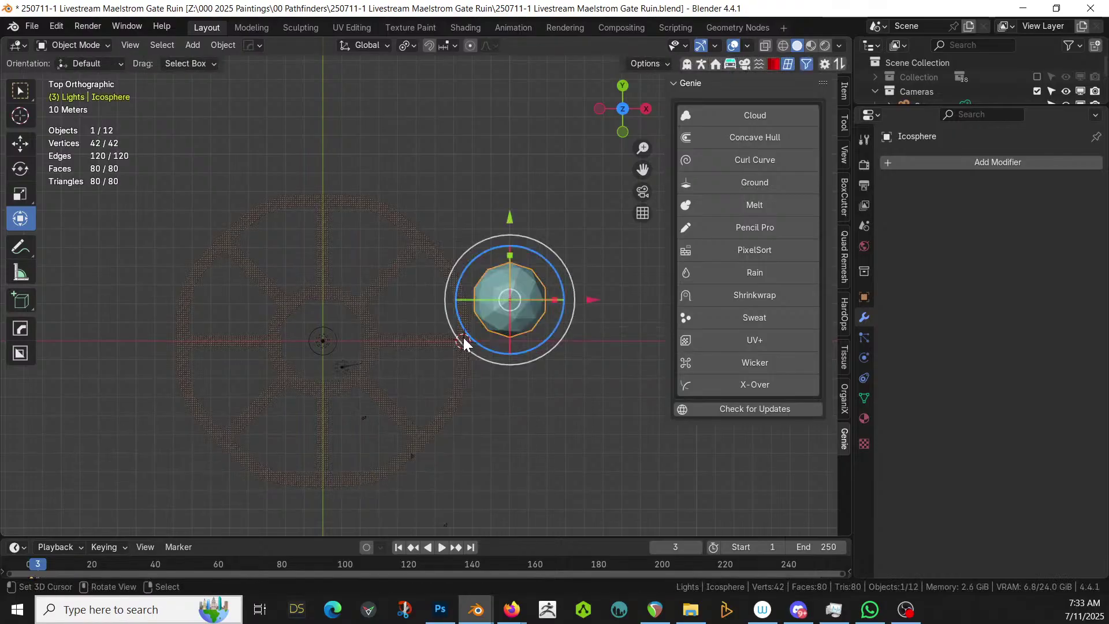
# At frame 10, move the icosphere about -204.01 m in X and 3.09 m in Y, and scale it by about 0.564
pyautogui.click(683, 547)
pyautogui.write('10')
pyautogui.press('Return')
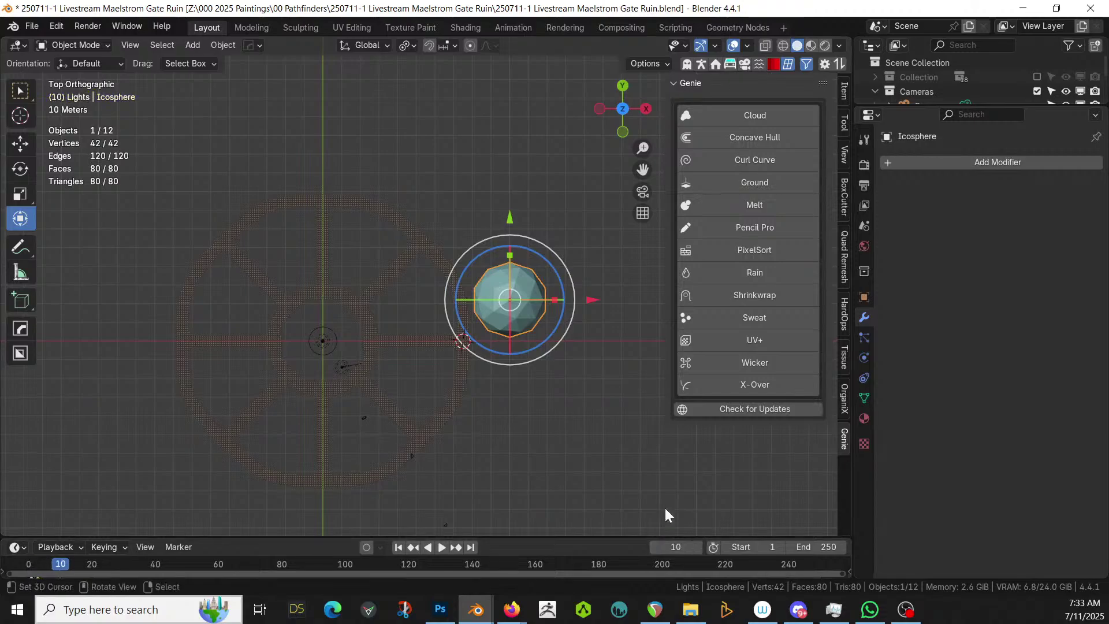
pyautogui.press('g')
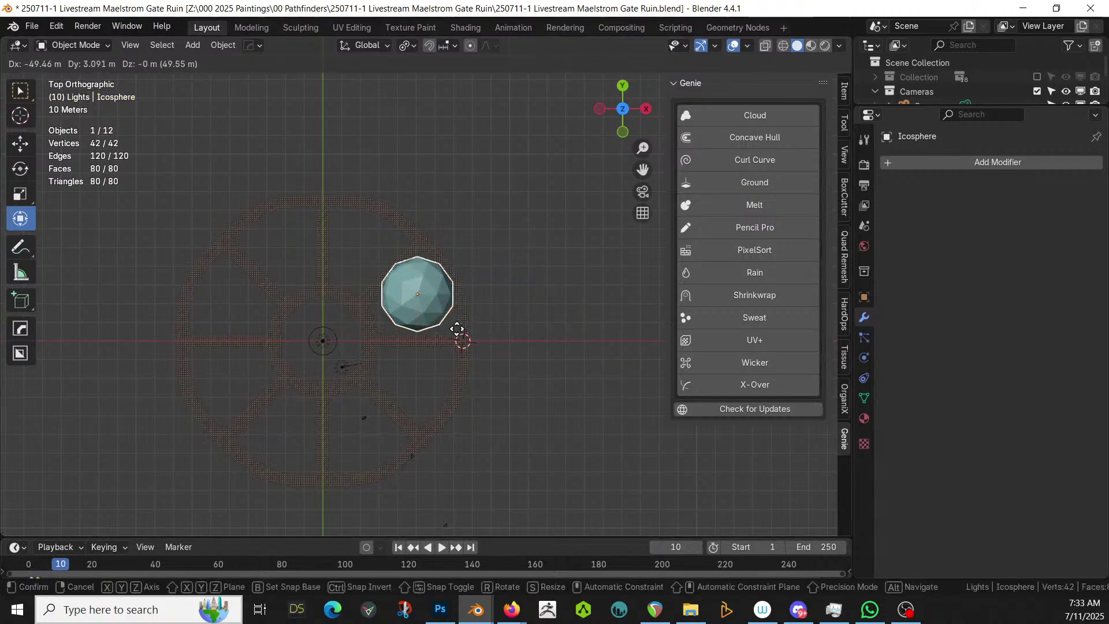
pyautogui.click(218, 338)
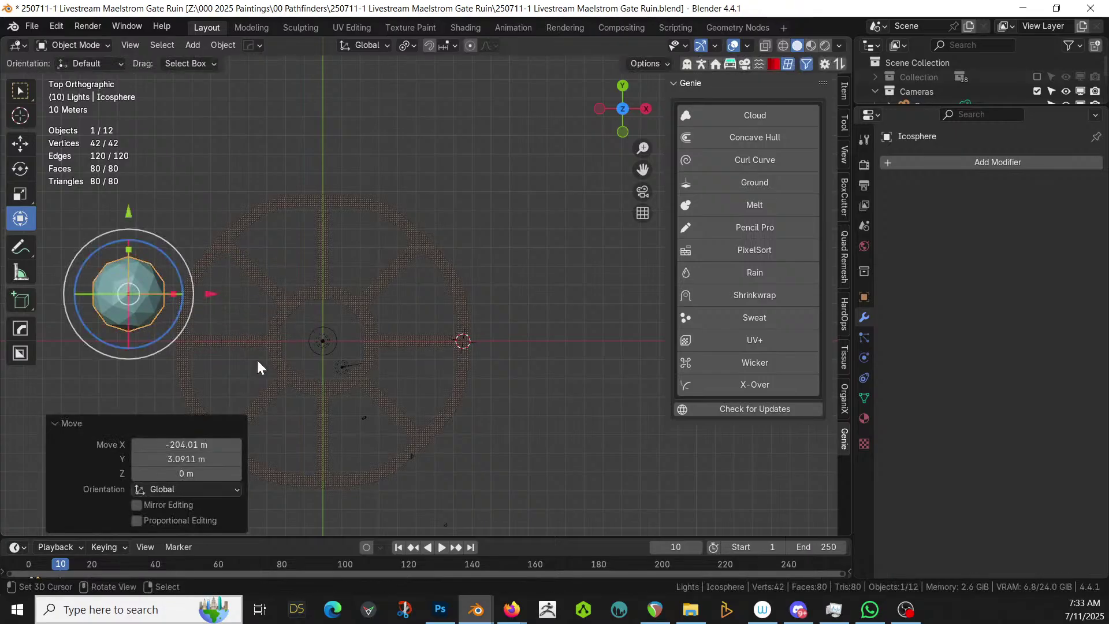
pyautogui.press('s')
pyautogui.click(203, 335)
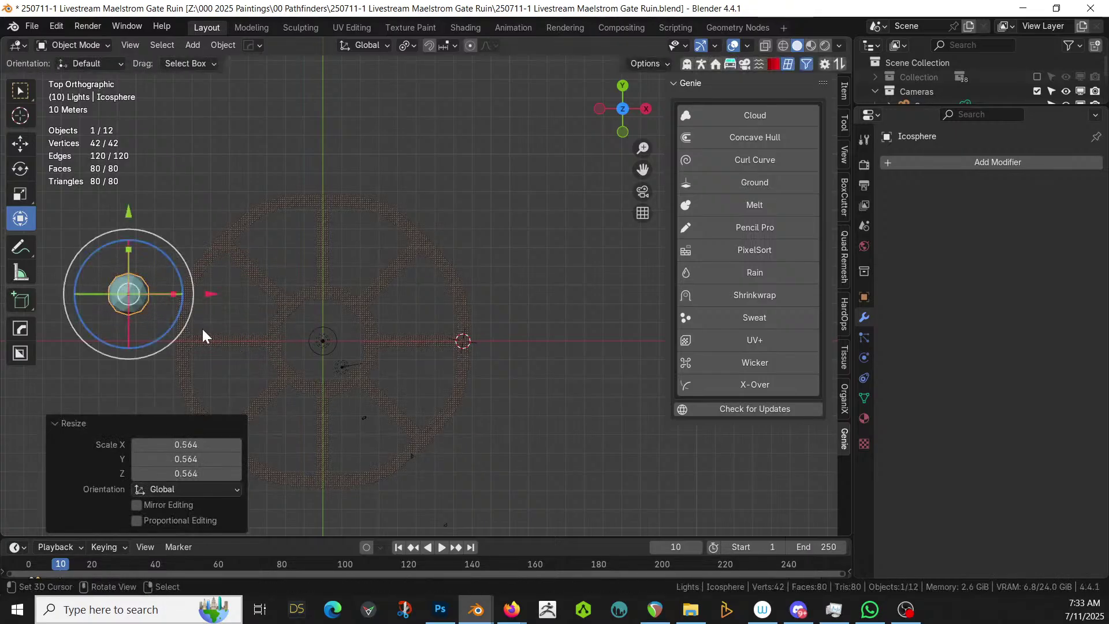
# Lower the icosphere about 2.78 m in Z and keyframe its location, rotation and scale at frame 10
pyautogui.press('KP_1')
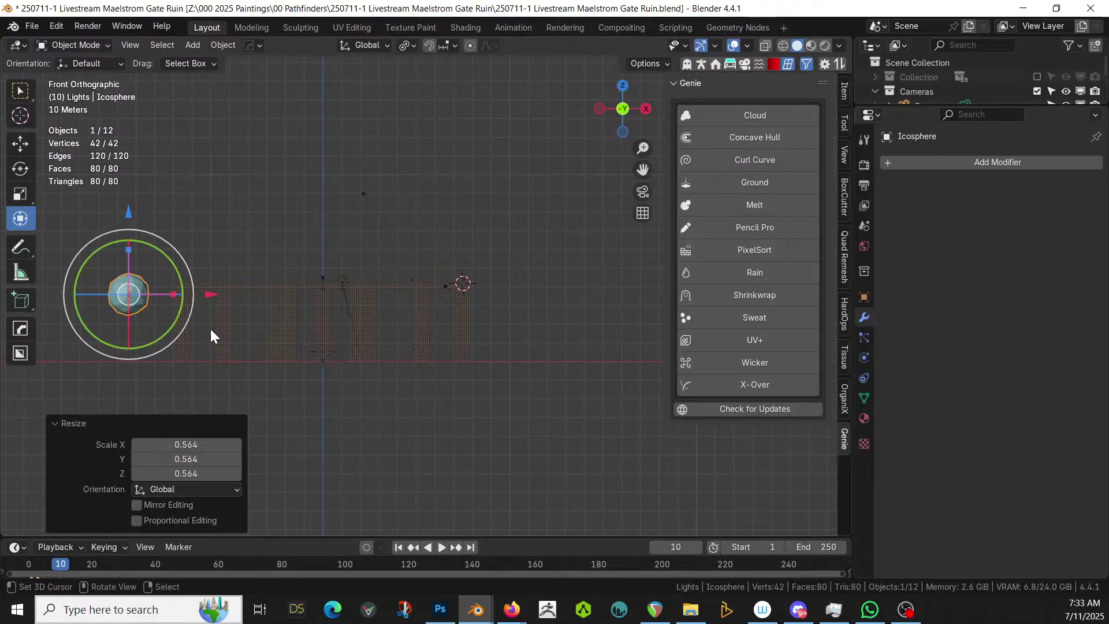
pyautogui.press('g')
pyautogui.press('z')
pyautogui.click(210, 333)
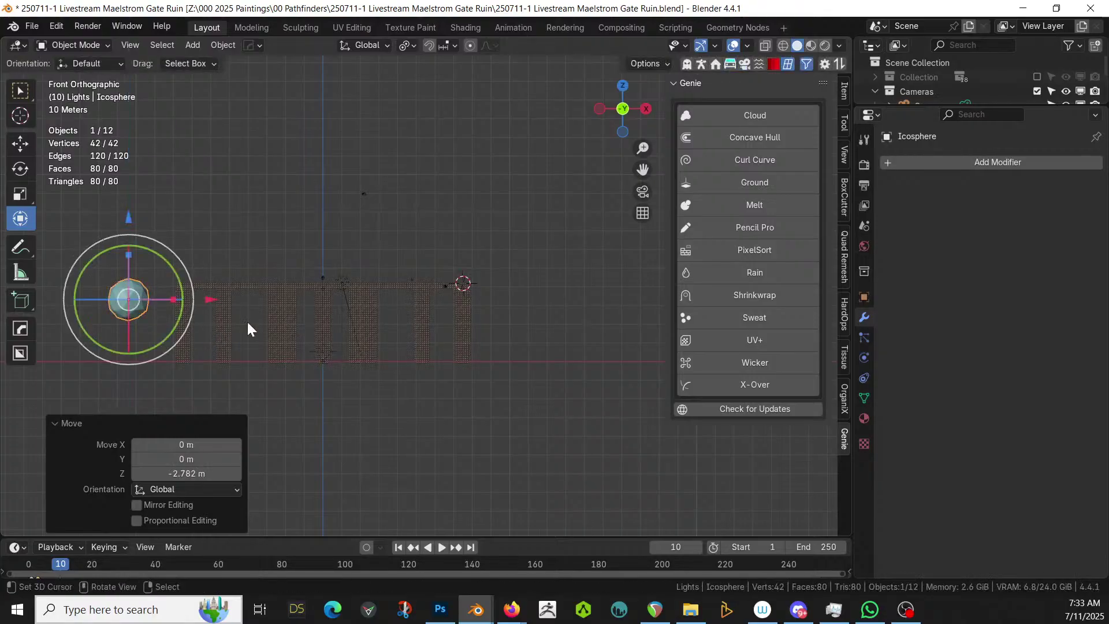
pyautogui.press('k')
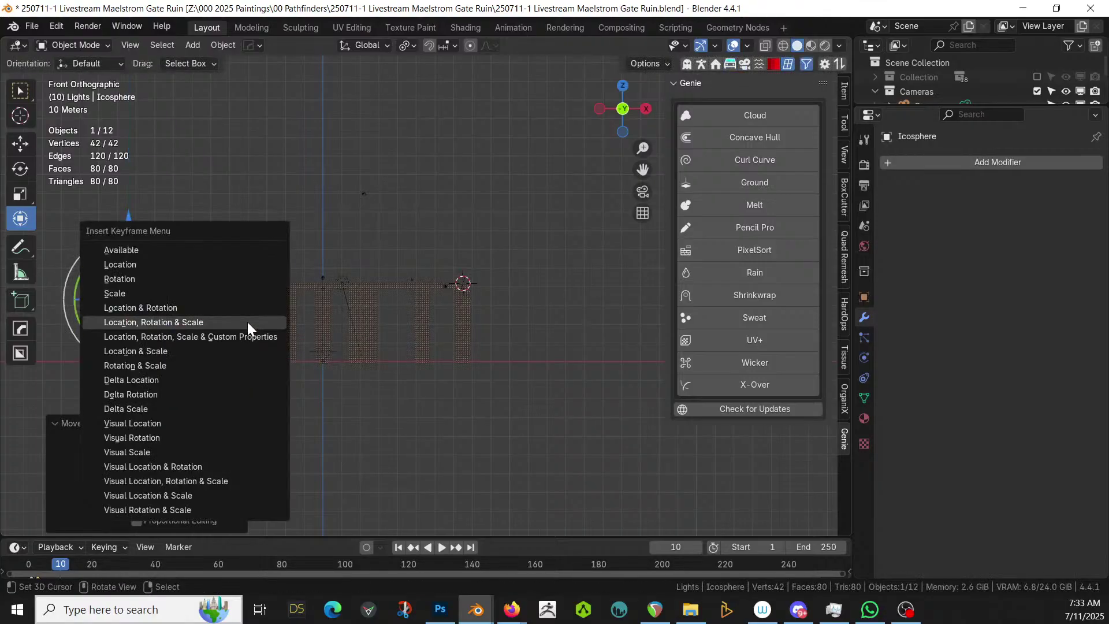
pyautogui.click(204, 323)
# Go to frame 15 and move the icosphere about 186.7 m in X and -84.08 m in Y
pyautogui.moveTo(204, 321); pyautogui.dragTo(411, 369, button='middle')
pyautogui.press('KP_7')
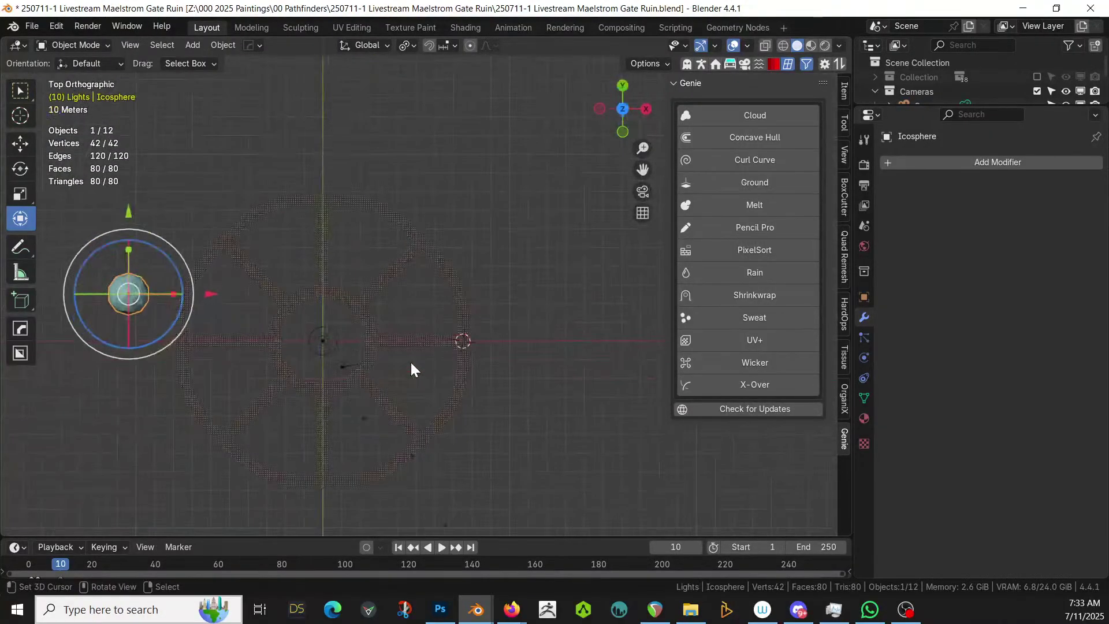
pyautogui.click(675, 546)
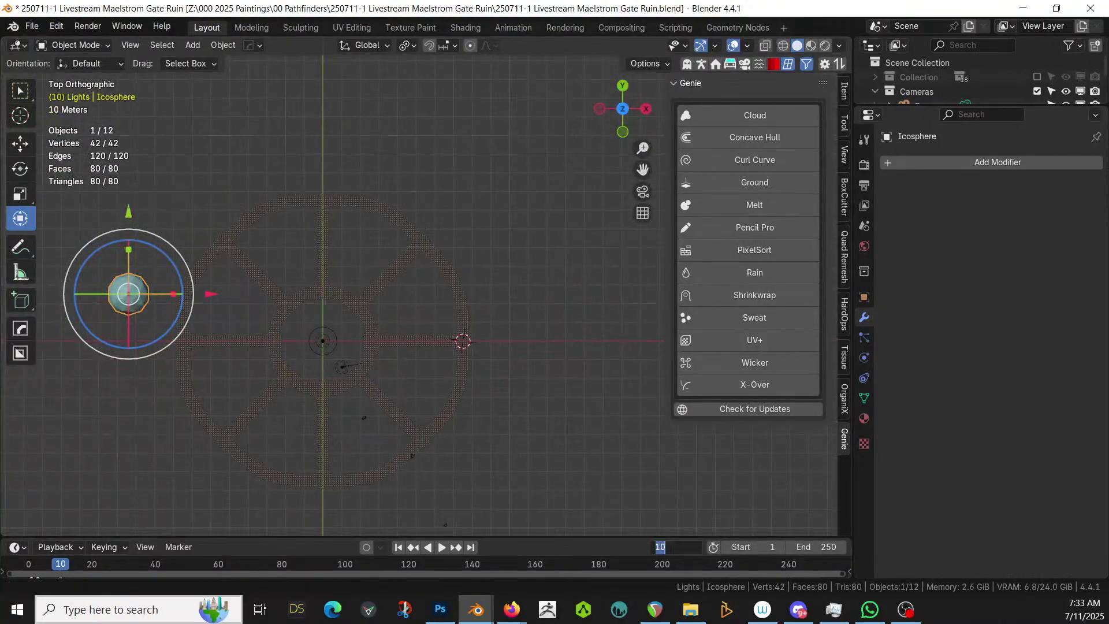
pyautogui.write('15')
pyautogui.press('Return')
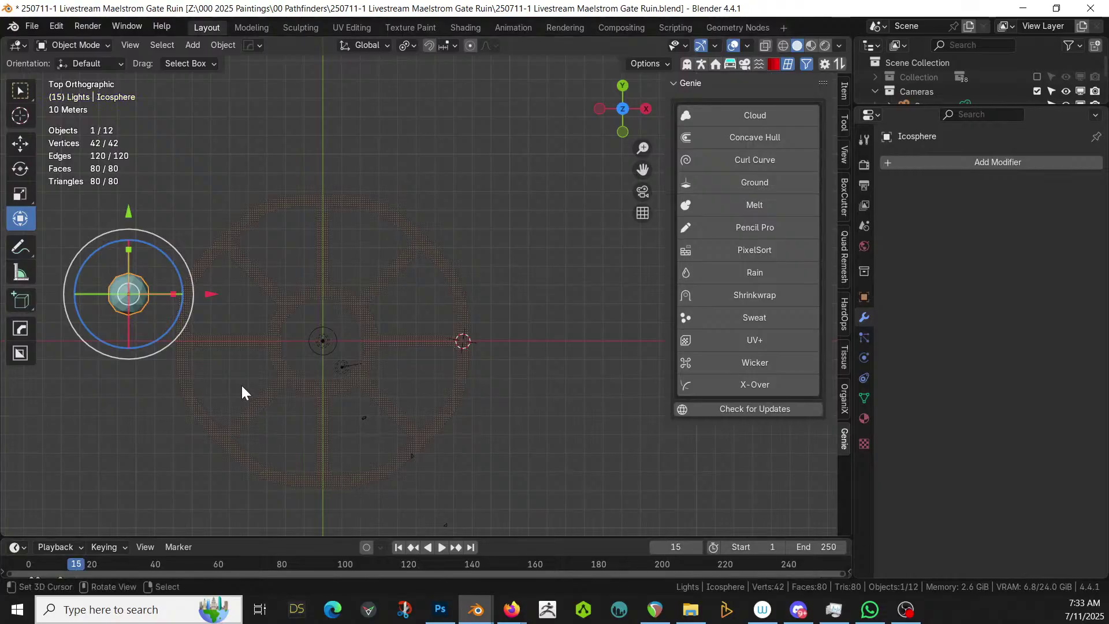
pyautogui.press('g')
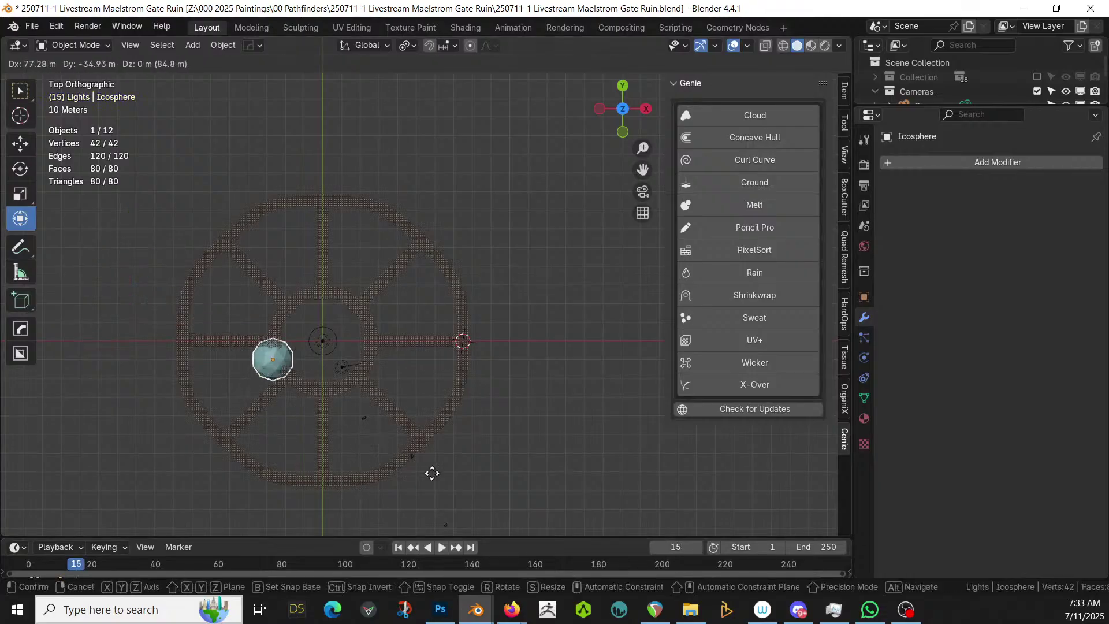
pyautogui.click(590, 45)
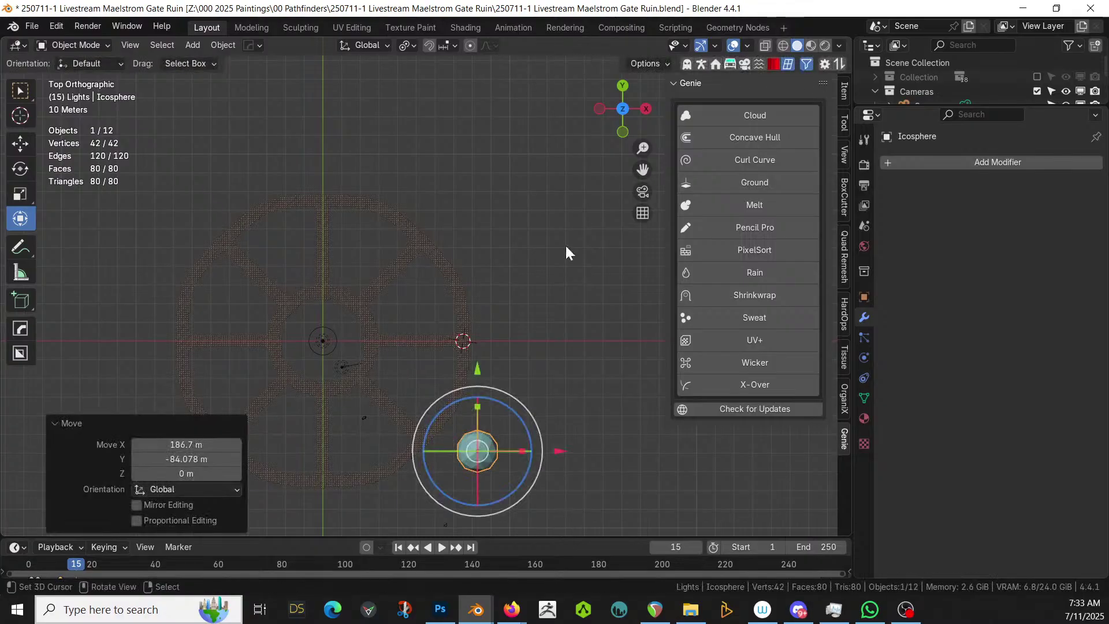
# Scale the icosphere up about 1.39 times and keyframe its location, rotation and scale at frame 15
pyautogui.press('s')
pyautogui.click(584, 443)
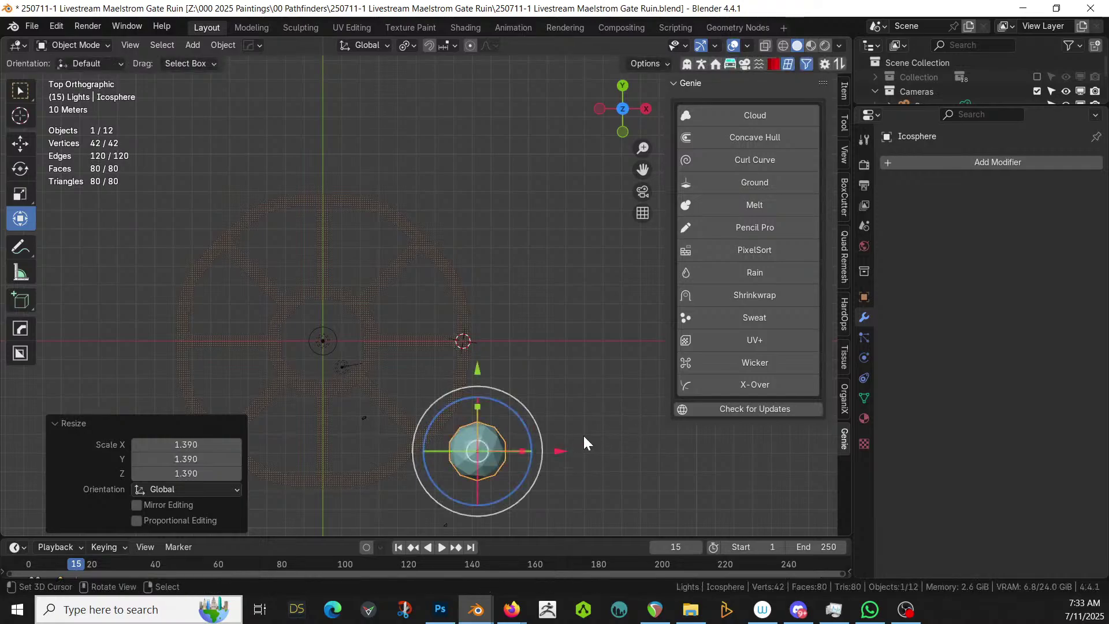
pyautogui.press('i')
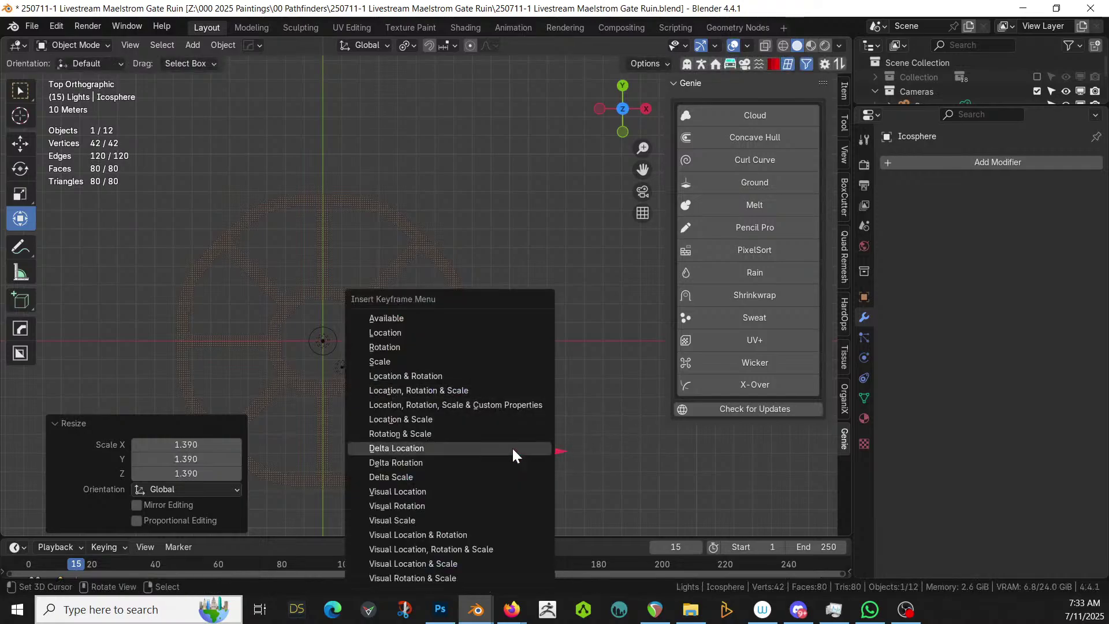
pyautogui.click(460, 390)
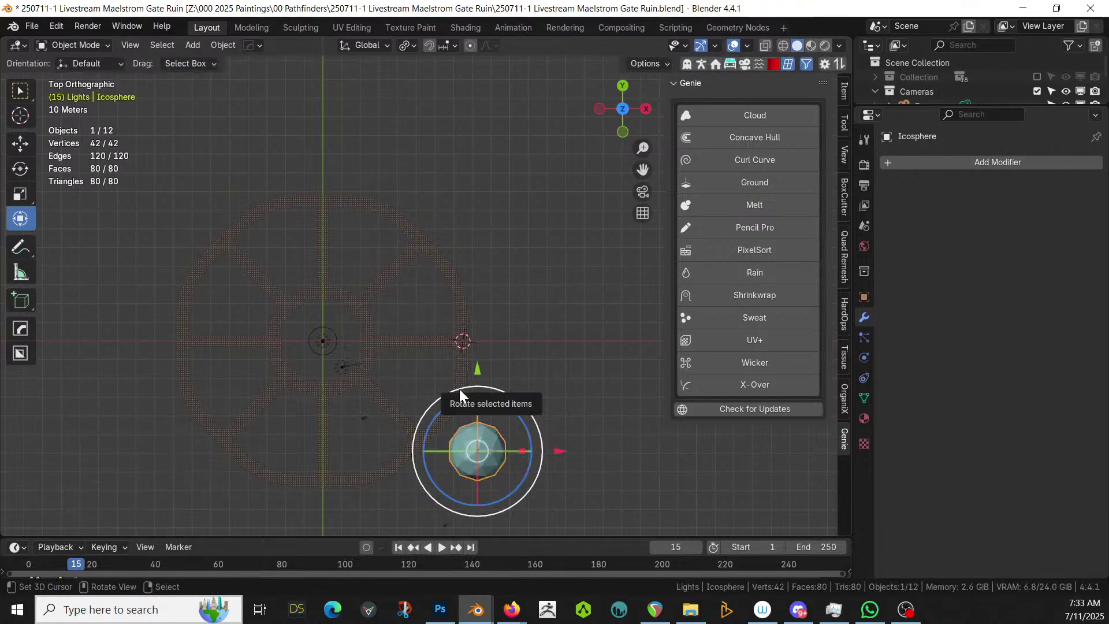
# At frame 25, move the icosphere about -80.68 m in X and 59.66 m in Y to the ring's centre, and keyframe it
pyautogui.click(676, 546)
pyautogui.write('25')
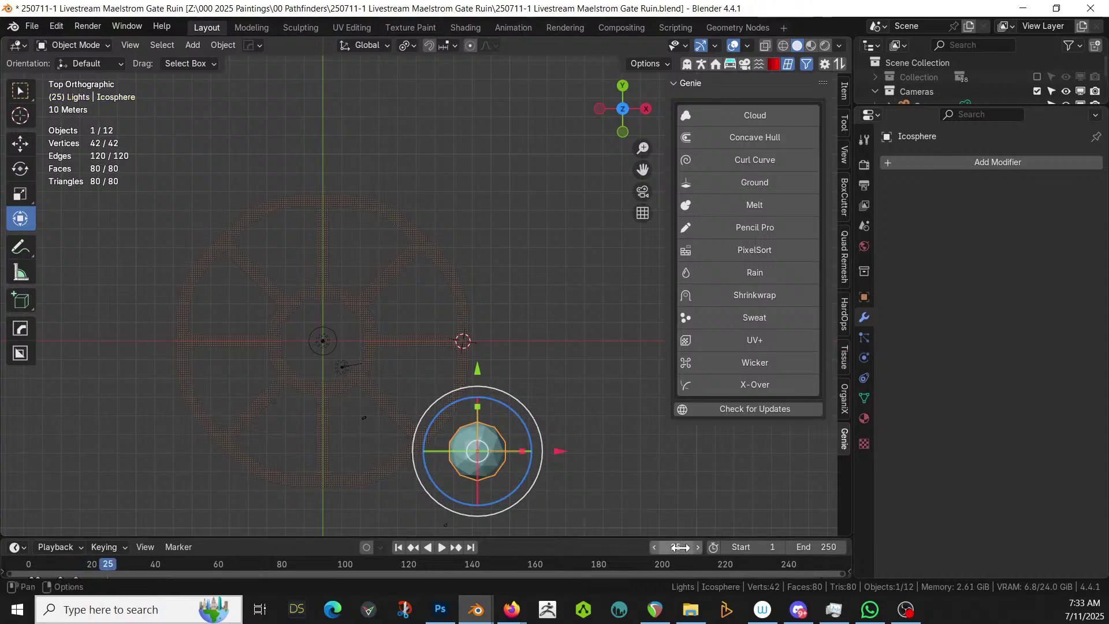
pyautogui.press('Return')
pyautogui.press('g')
pyautogui.click(382, 378)
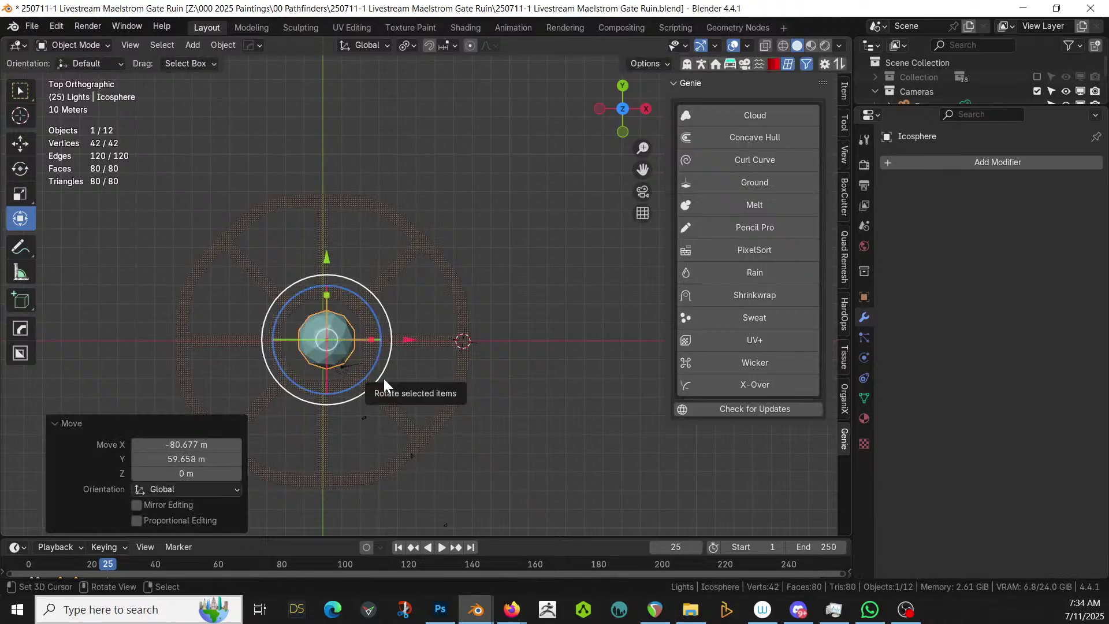
pyautogui.click(384, 378)
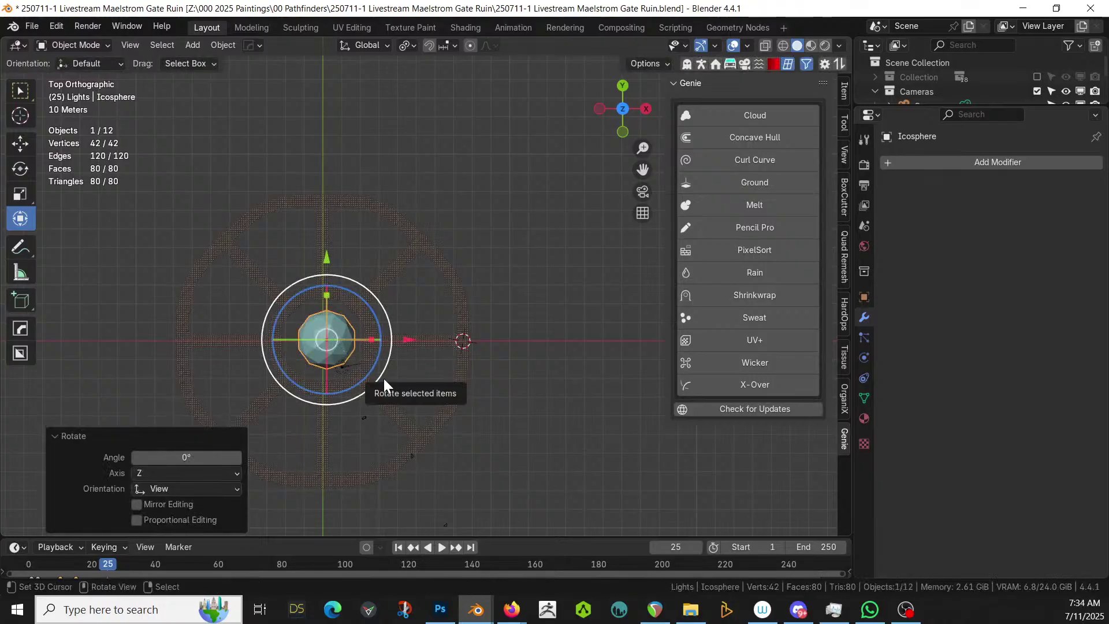
pyautogui.press('k')
pyautogui.click(384, 378)
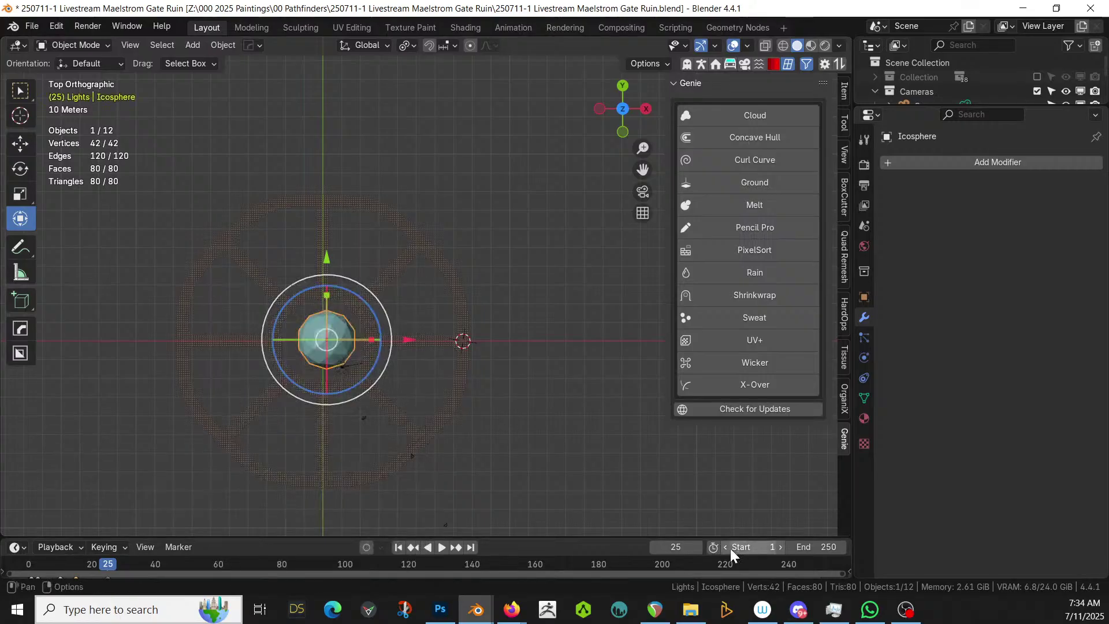
# At frame 30, scale the icosphere up about 1.78 times and keyframe its location, rotation and scale
pyautogui.click(679, 546)
pyautogui.write('30')
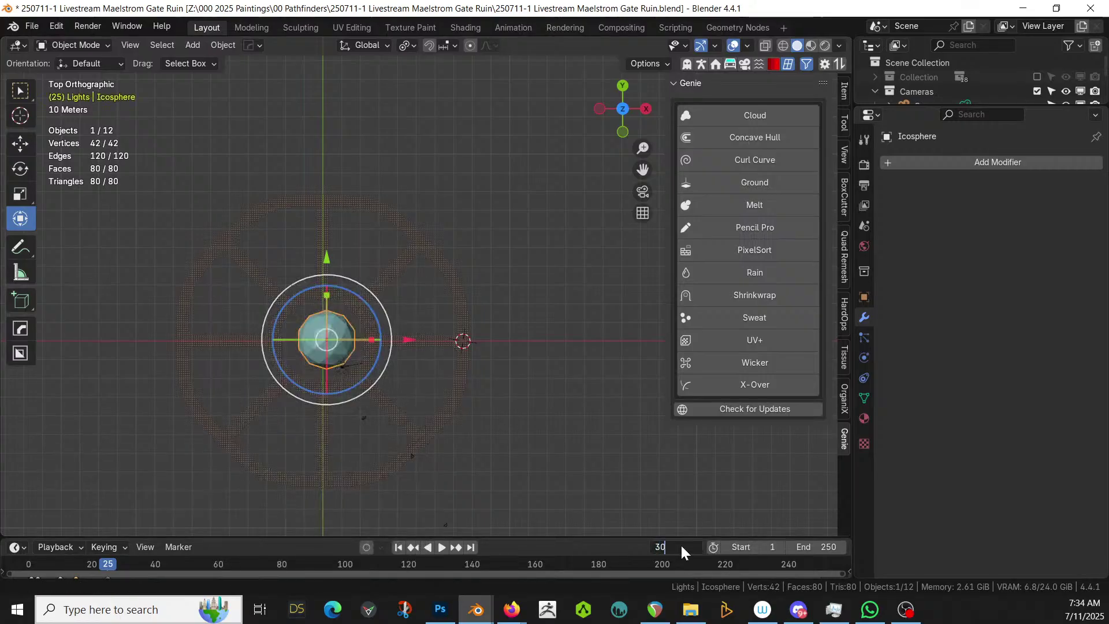
pyautogui.press('Return')
pyautogui.press('s')
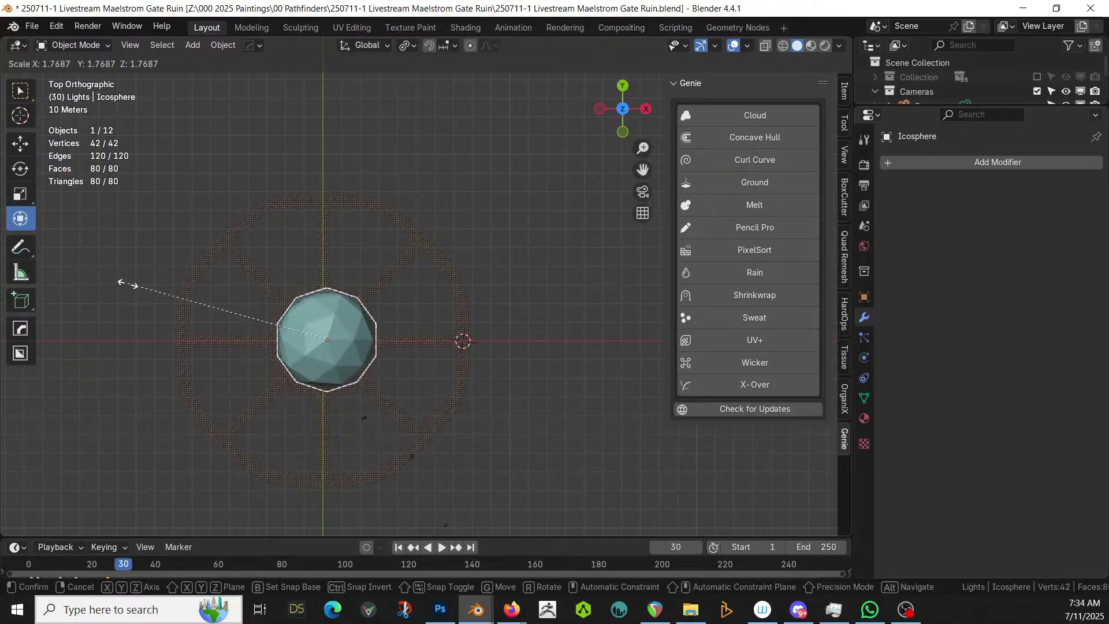
pyautogui.click(127, 283)
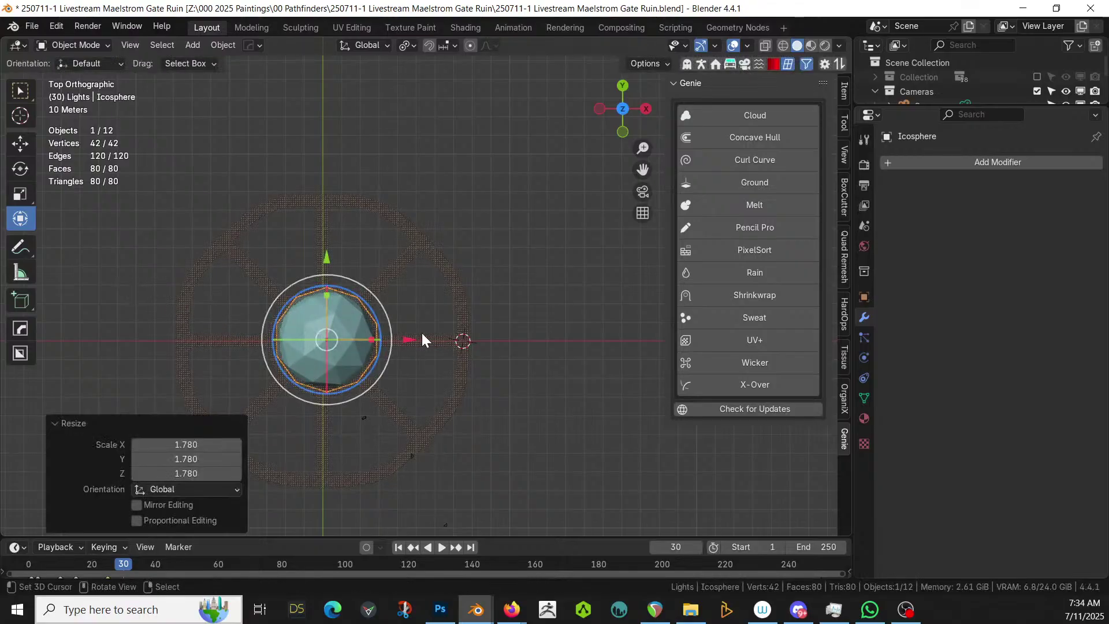
pyautogui.press('k')
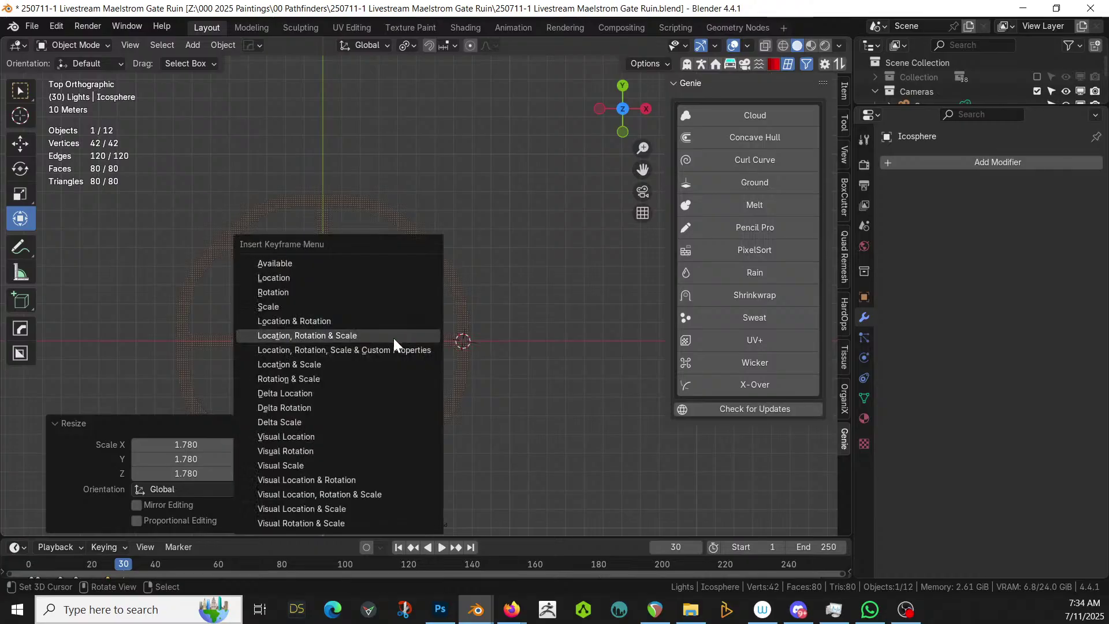
pyautogui.click(353, 335)
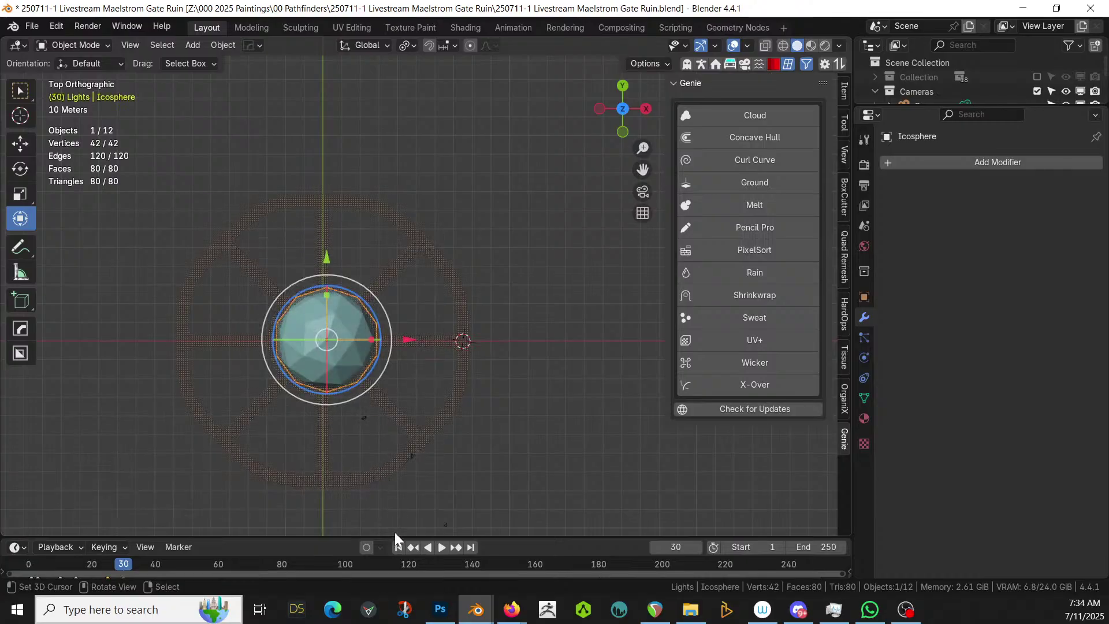
# Save the file and play the melt animation from the first frame
pyautogui.click(397, 548)
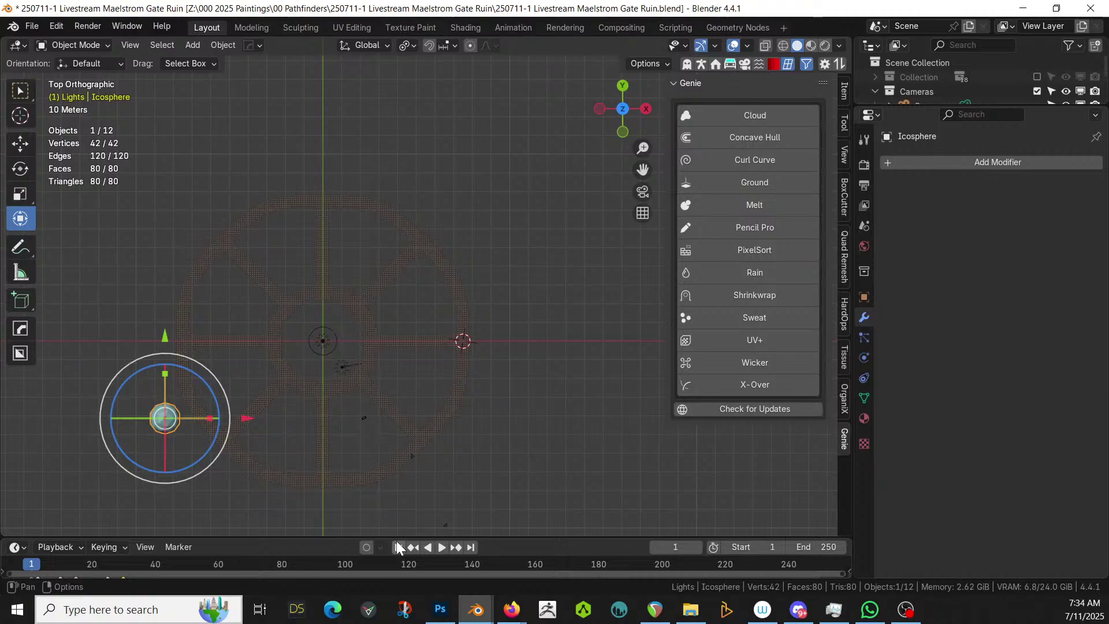
pyautogui.moveTo(535, 349); pyautogui.dragTo(528, 218, button='middle')
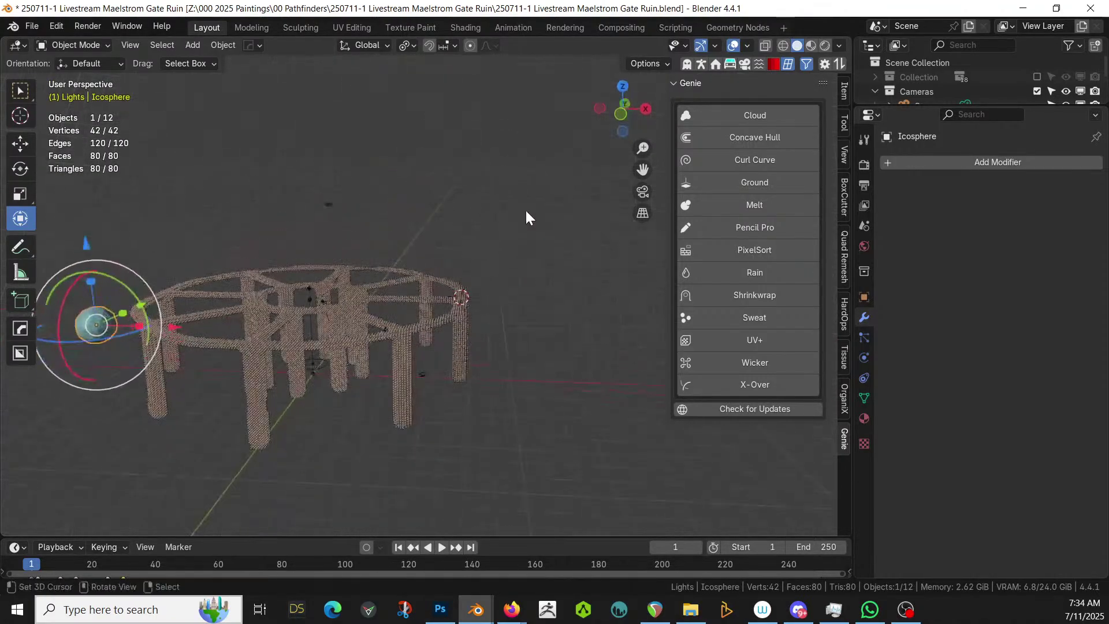
pyautogui.moveTo(496, 292); pyautogui.dragTo(563, 275, button='middle')
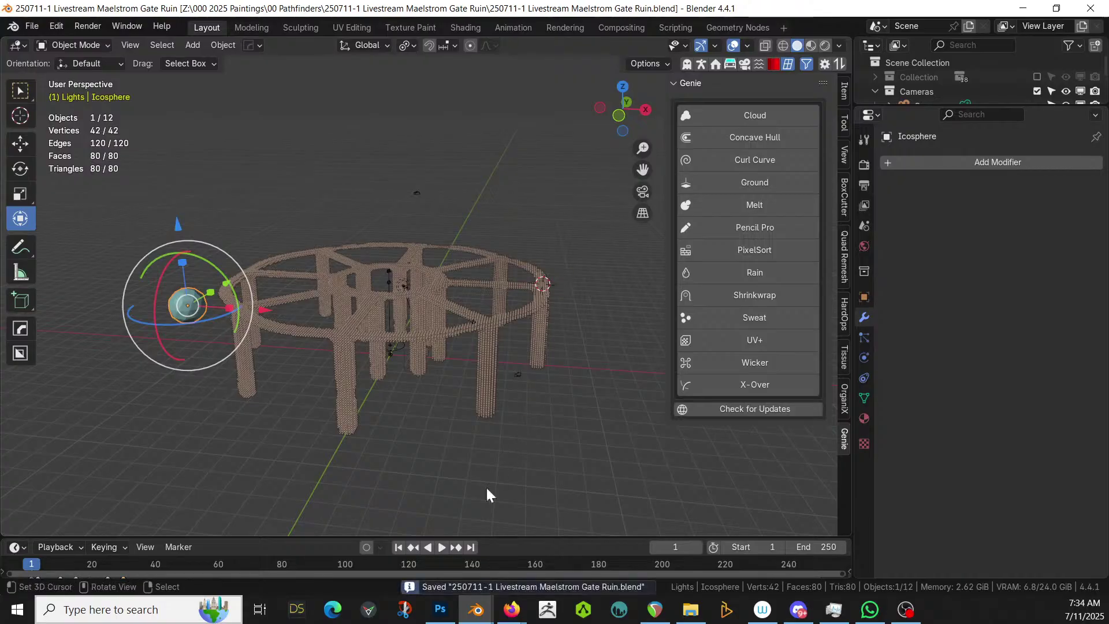
pyautogui.click(442, 546)
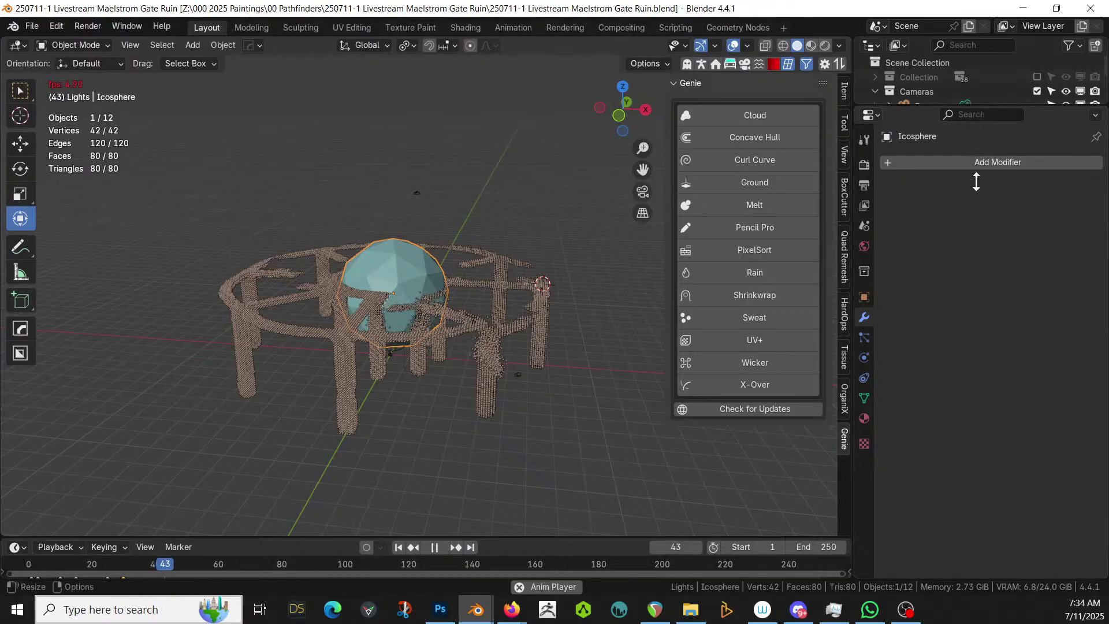
# Hide the icosphere in the viewport, examine the melting structure up close, and stop playback back at the first frame
pyautogui.moveTo(976, 182); pyautogui.dragTo(974, 317)
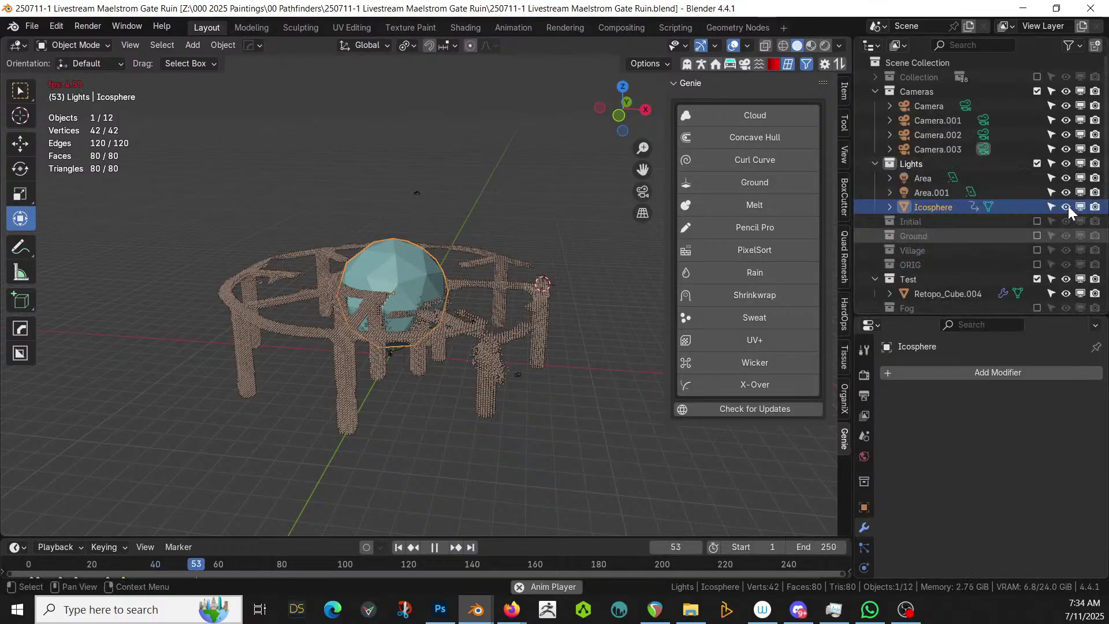
pyautogui.click(1067, 207)
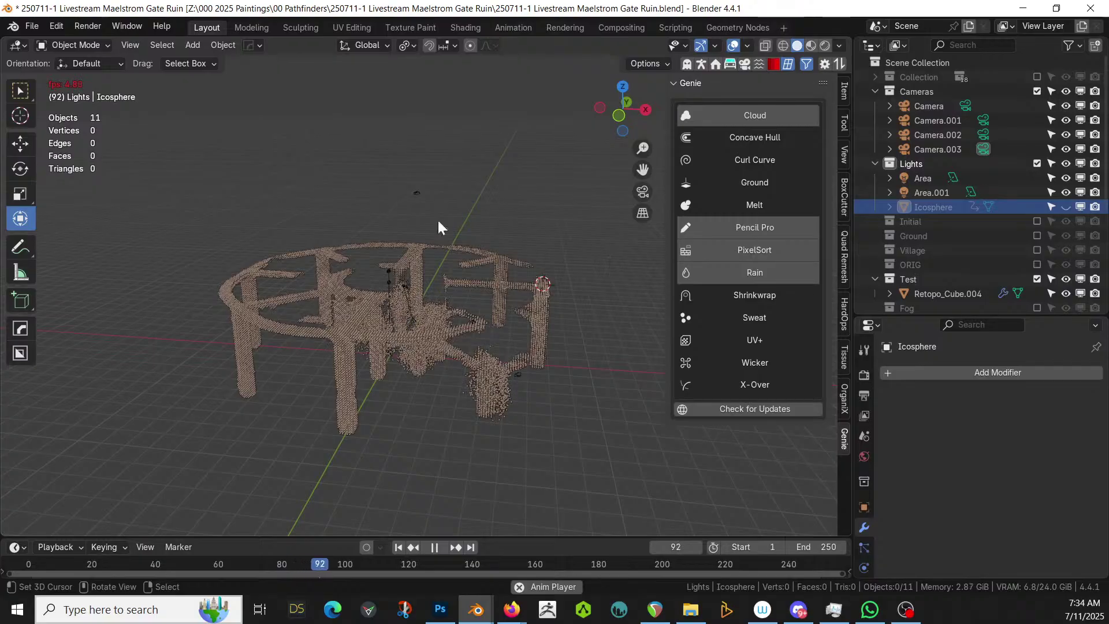
pyautogui.scroll(4, 501, 310)
pyautogui.moveTo(481, 338); pyautogui.dragTo(386, 351, button='middle')
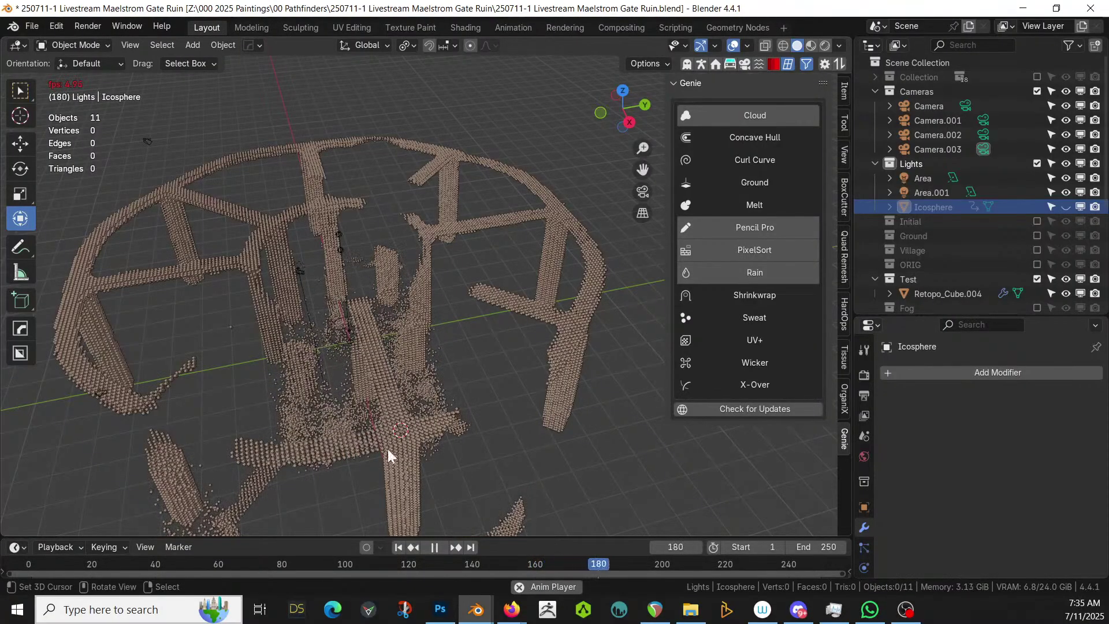
pyautogui.click(436, 547)
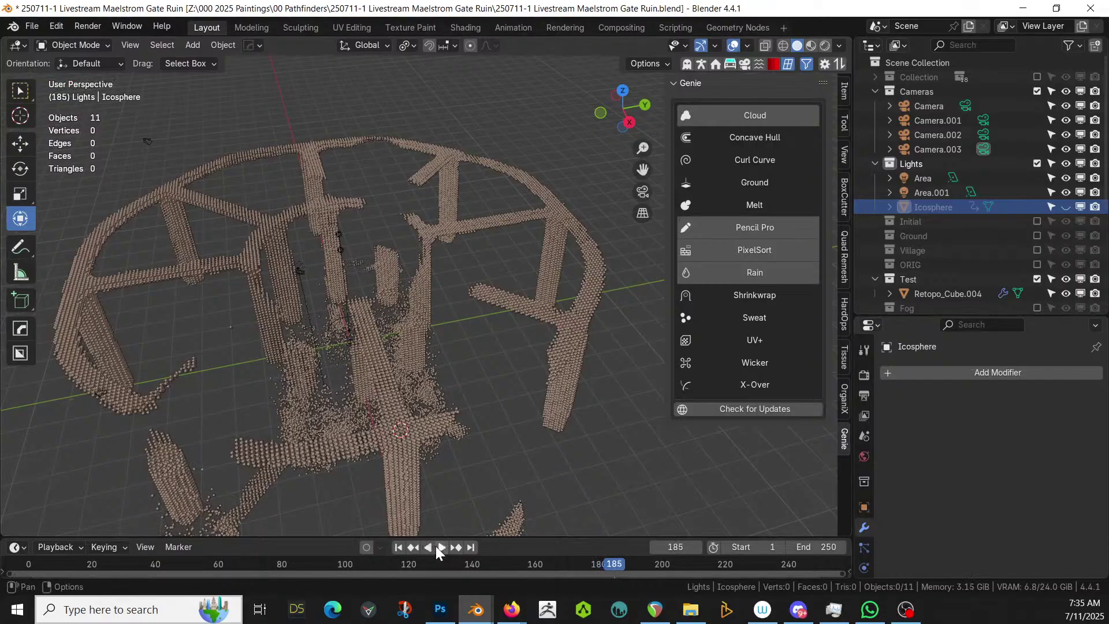
pyautogui.click(399, 548)
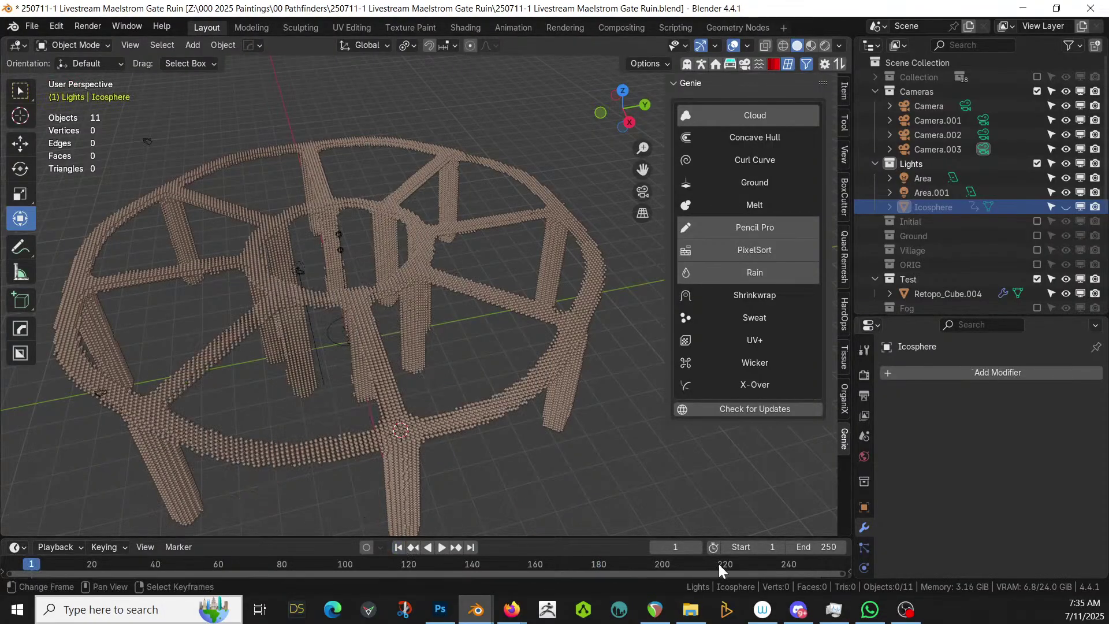
# Show the icosphere again at frame 30 and advance to frame 31
pyautogui.press('Return')
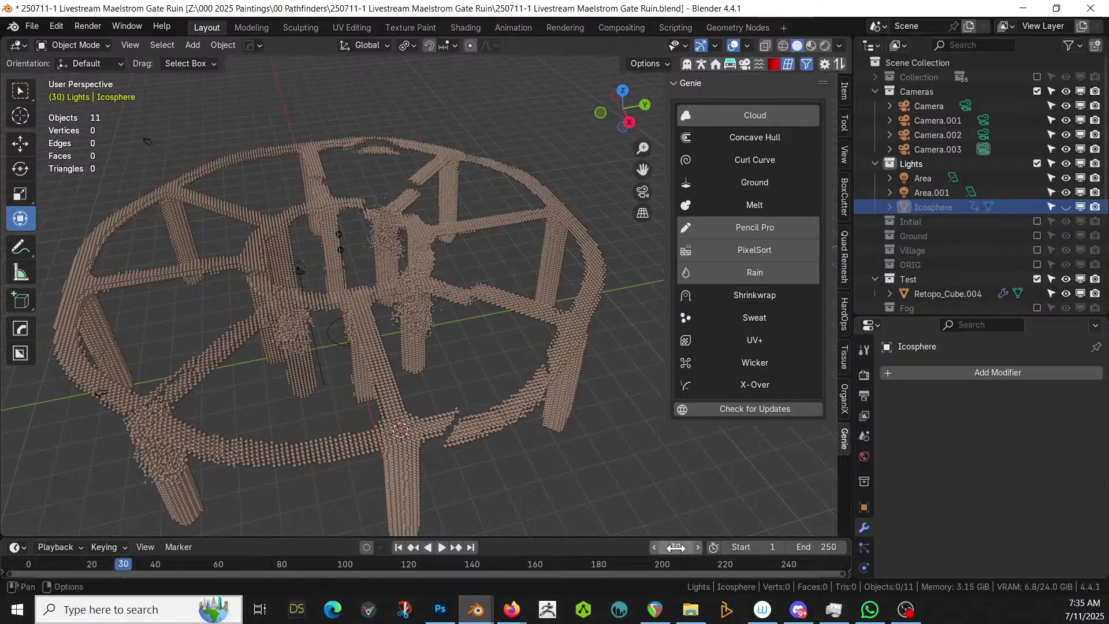
pyautogui.click(1066, 206)
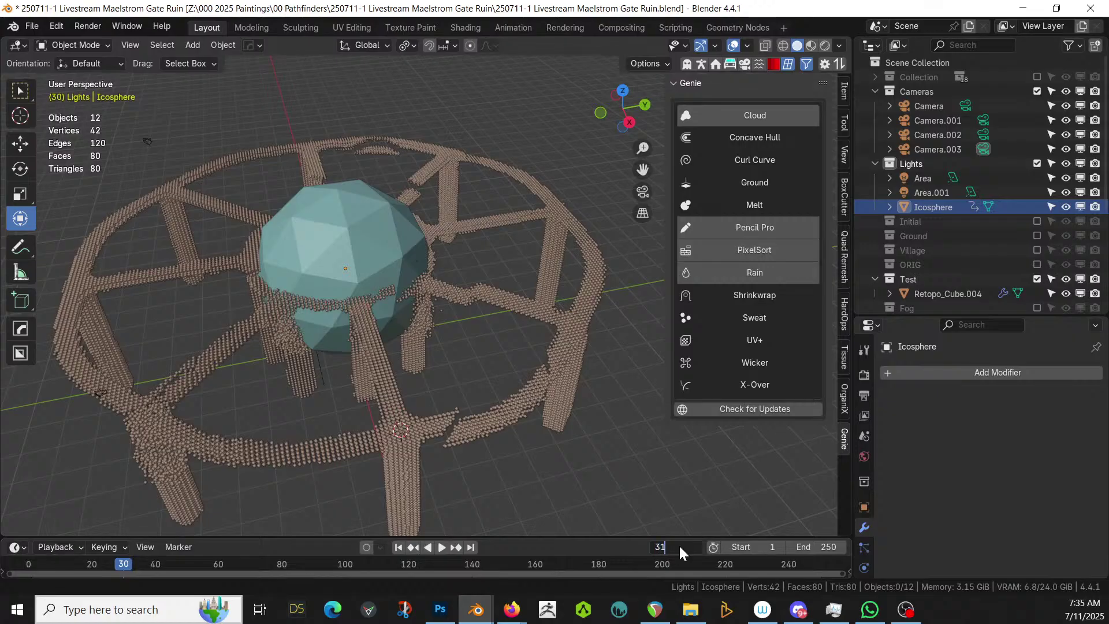
pyautogui.press('Return')
# At frame 31, scale the icosphere by about 0.693 and lower it about 5.19 m in Z
pyautogui.press('KP_7')
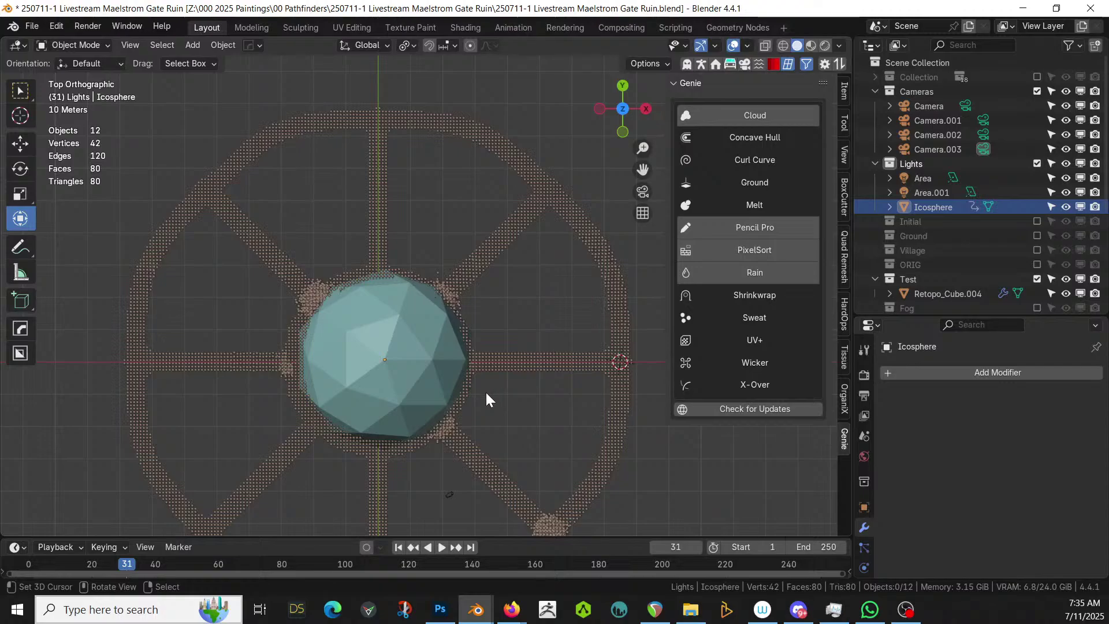
pyautogui.click(396, 370)
pyautogui.press('s')
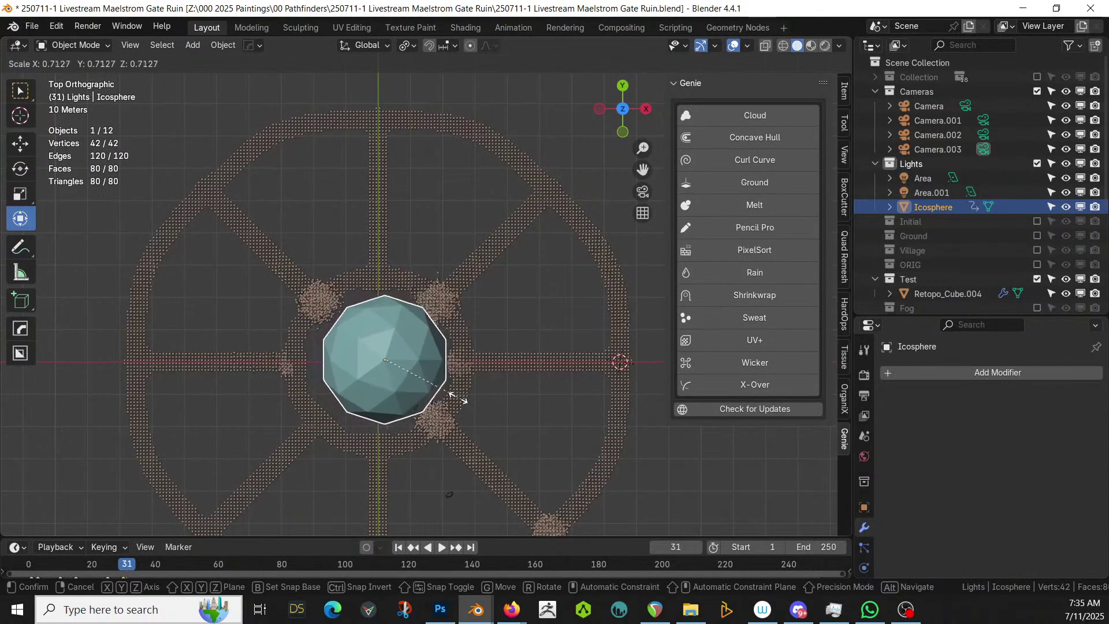
pyautogui.click(455, 397)
pyautogui.press('KP_1')
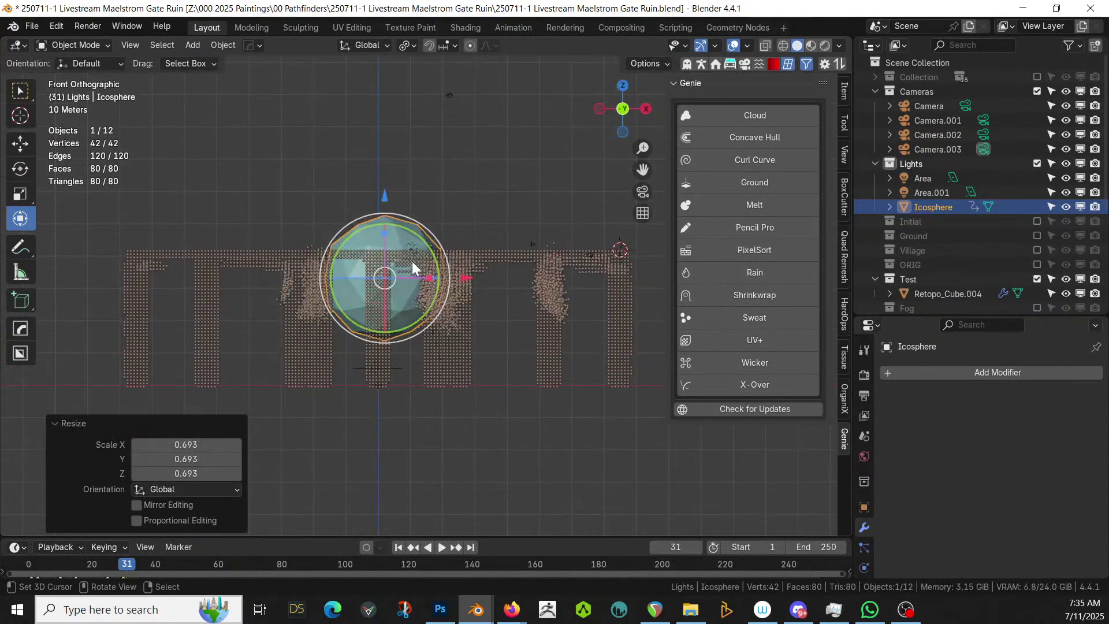
pyautogui.press('g')
pyautogui.press('z')
pyautogui.click(411, 277)
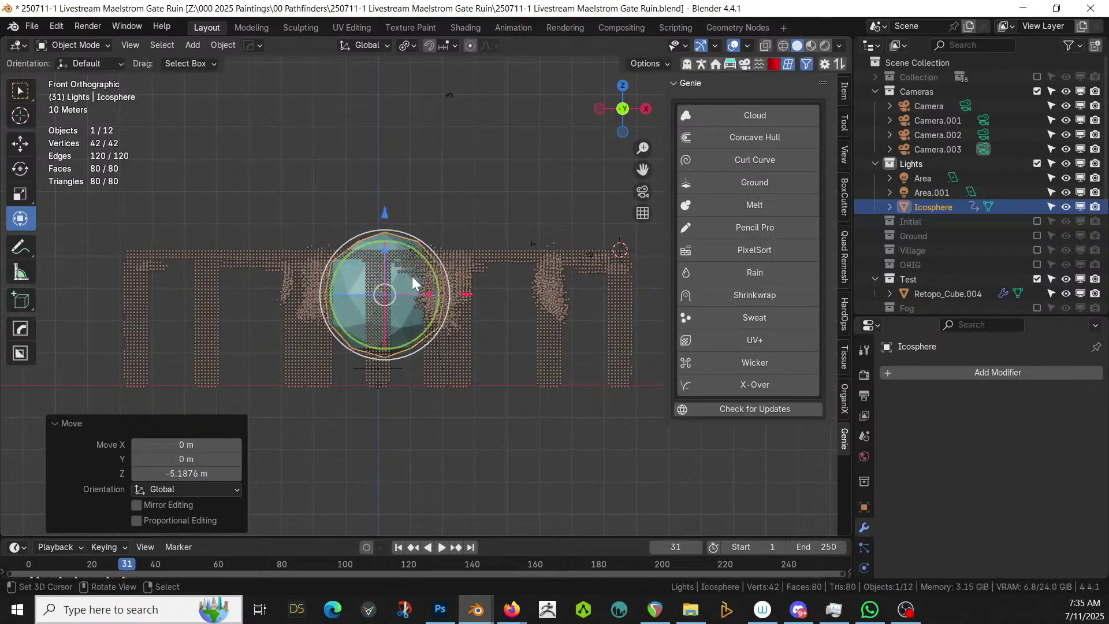
# Raise the icosphere about 15 m along Z and keyframe its location, rotation and scale at frame 31
pyautogui.moveTo(411, 276); pyautogui.dragTo(397, 352, button='middle')
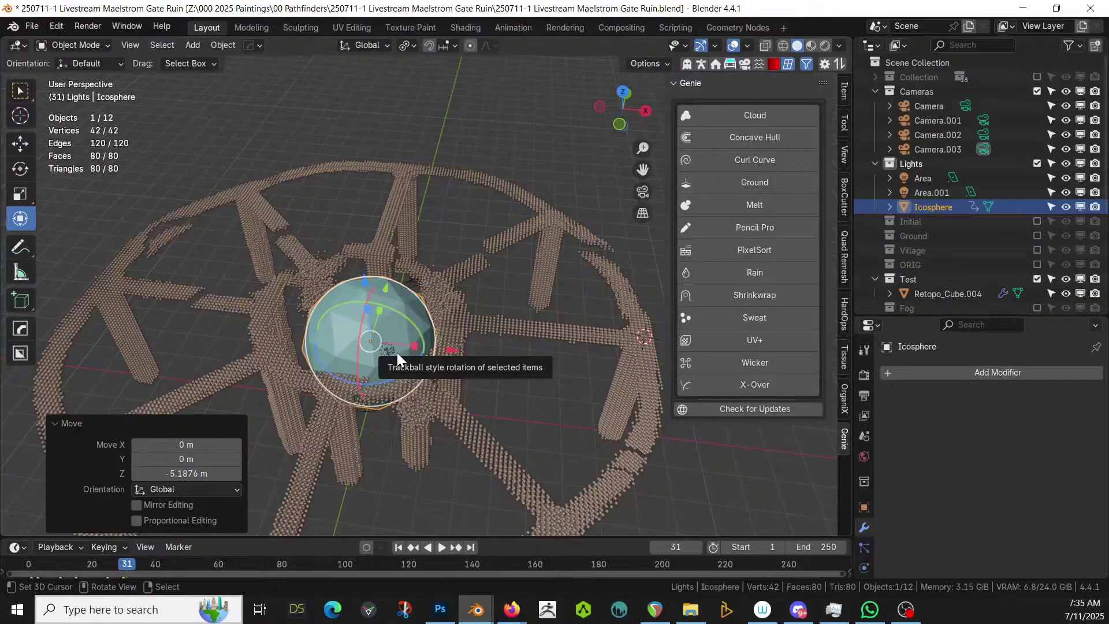
pyautogui.press('KP_1')
pyautogui.press('g')
pyautogui.press('z')
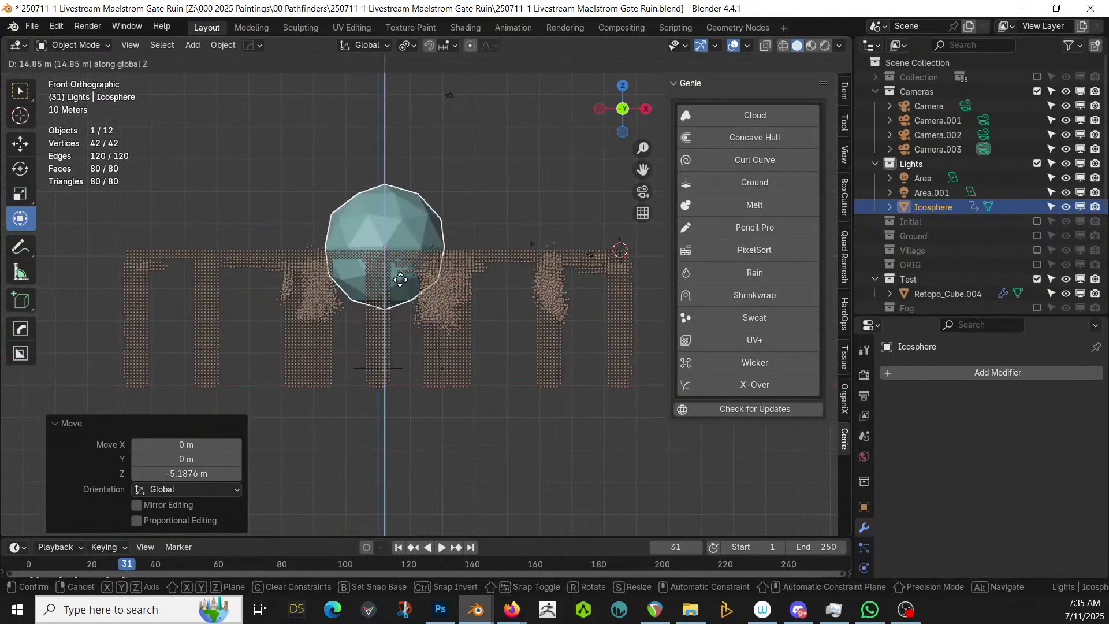
pyautogui.click(402, 284)
pyautogui.moveTo(403, 285); pyautogui.dragTo(405, 410, button='middle')
pyautogui.press('KP_7')
pyautogui.press('k')
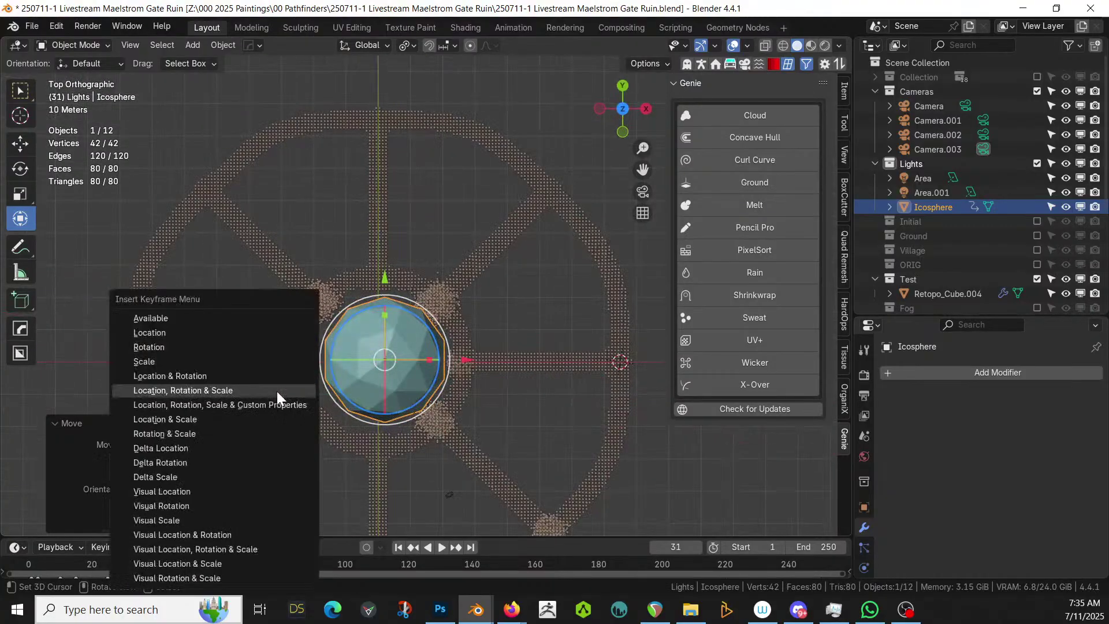
pyautogui.click(277, 391)
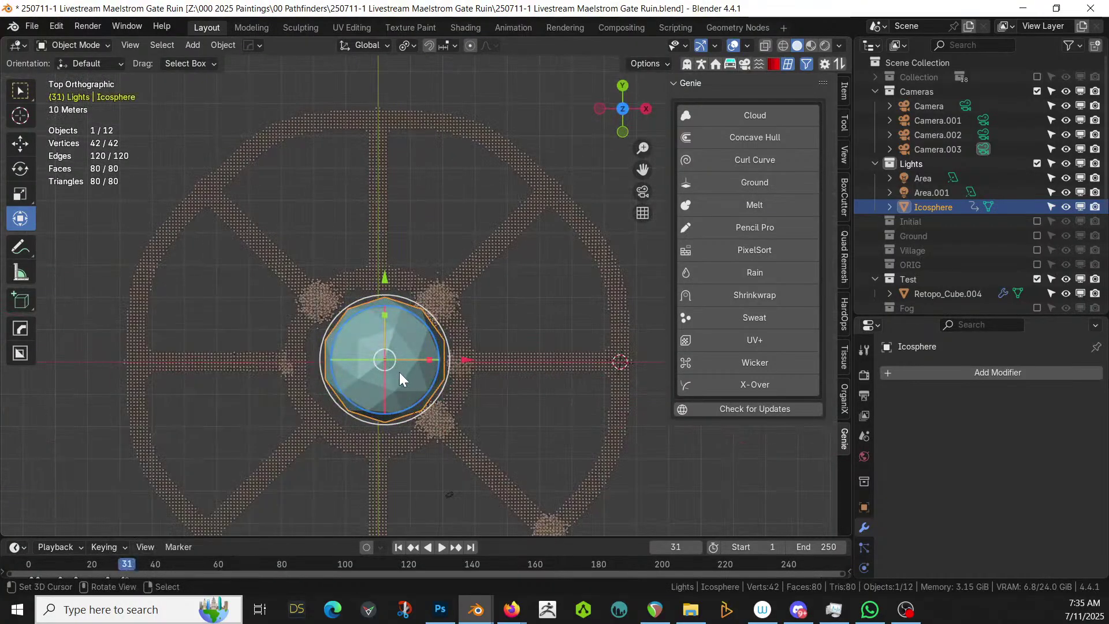
# At frame 35, move the icosphere about -95.2 m in X and -42.8 m in Y, and keyframe its location, rotation and scale
pyautogui.click(676, 547)
pyautogui.write('35')
pyautogui.press('Return')
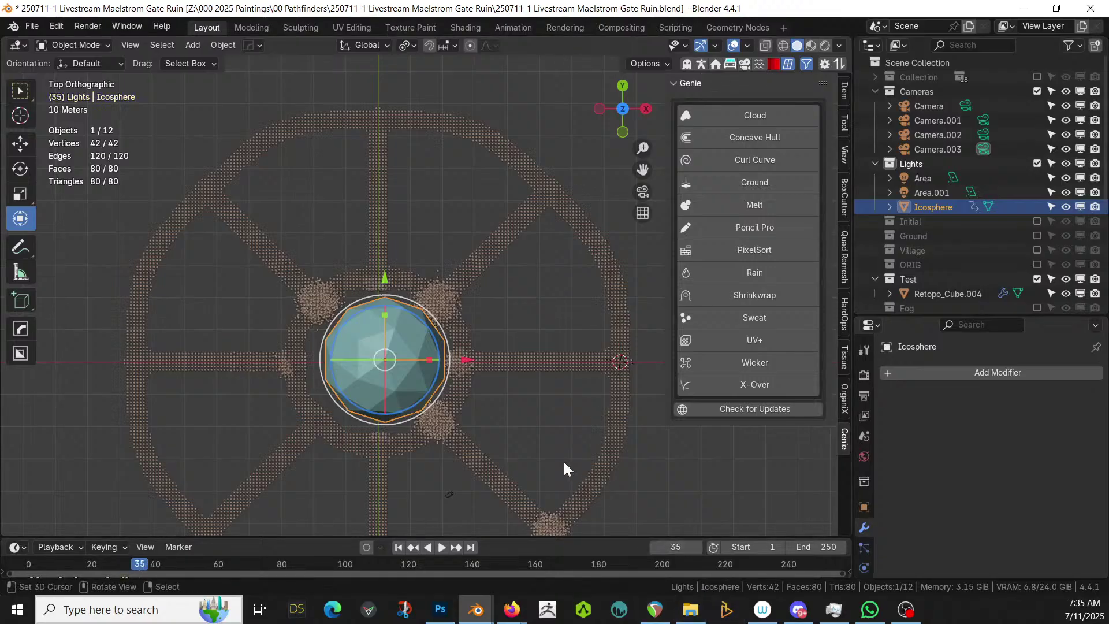
pyautogui.press('g')
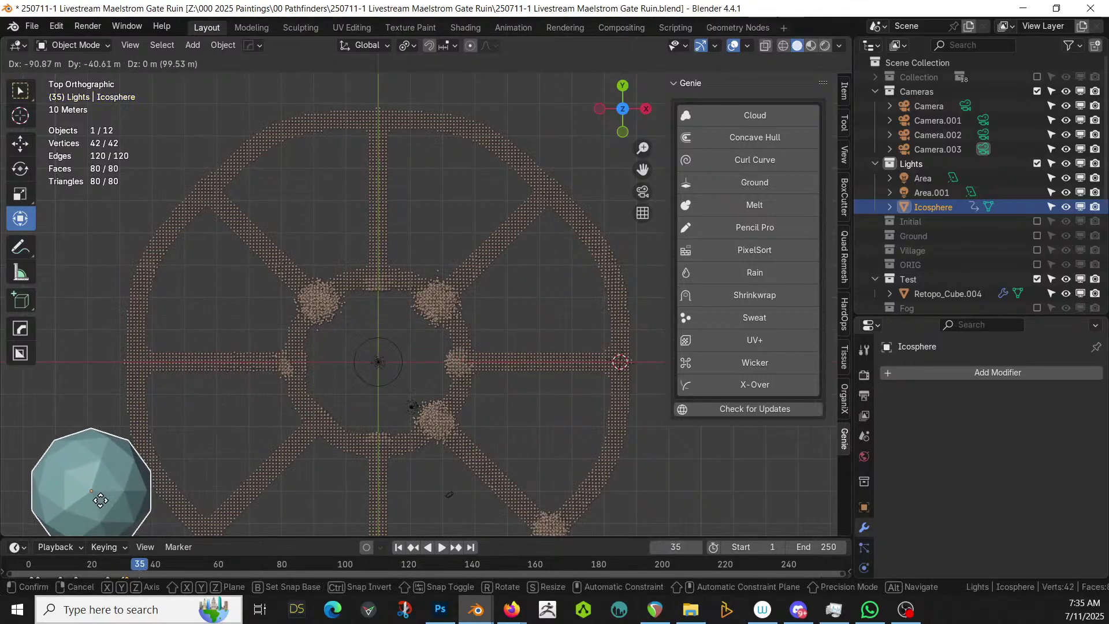
pyautogui.click(90, 508)
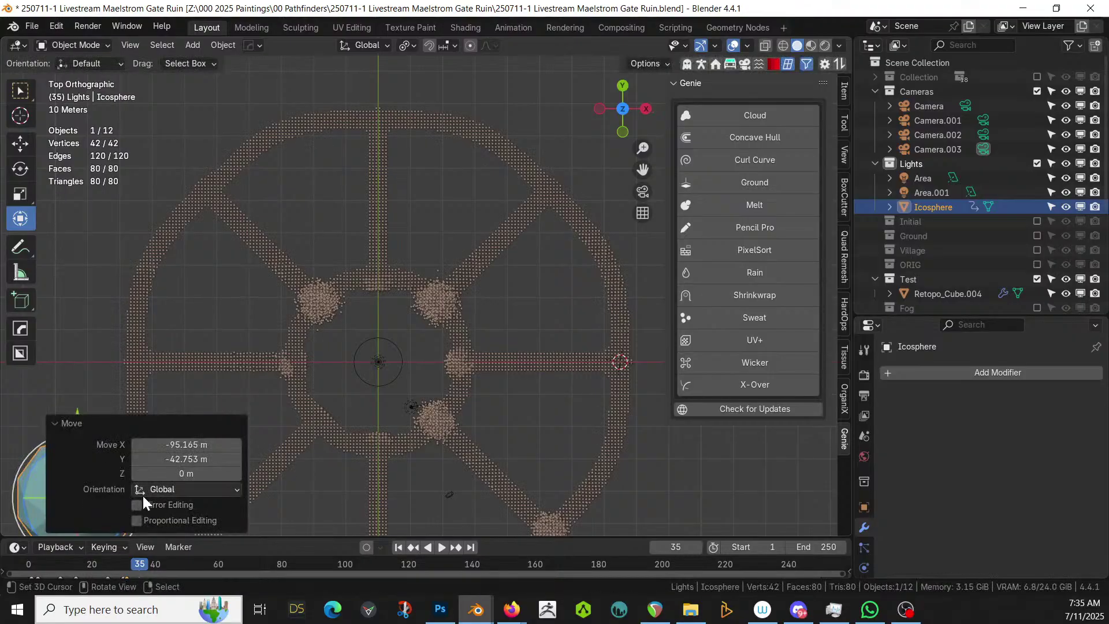
pyautogui.moveTo(265, 404); pyautogui.dragTo(114, 428, button='middle')
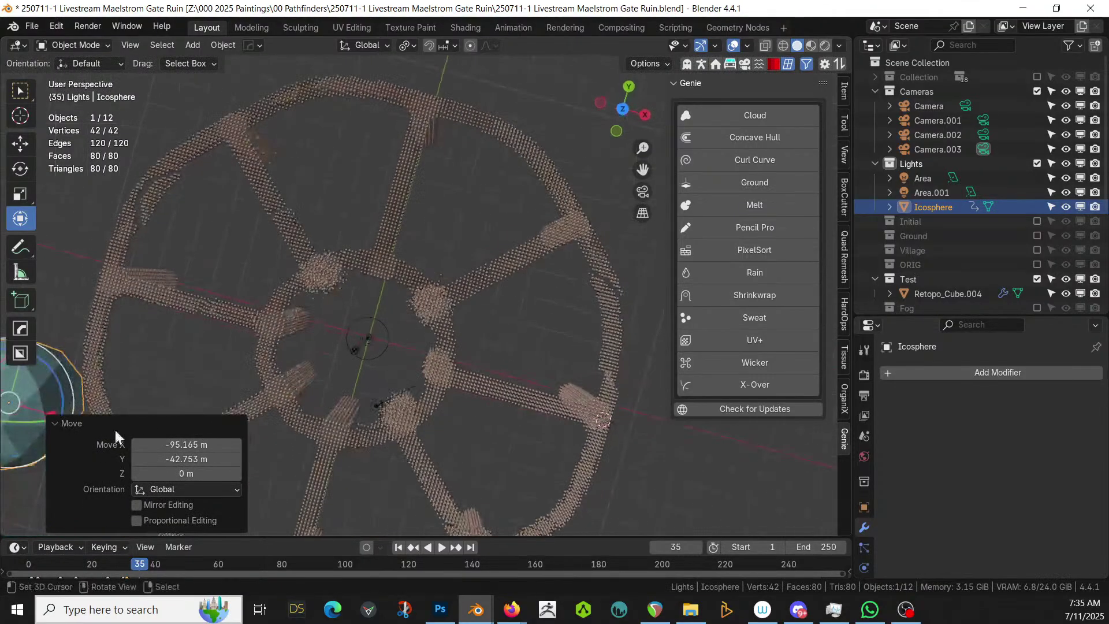
pyautogui.click(64, 424)
pyautogui.press('KP_7')
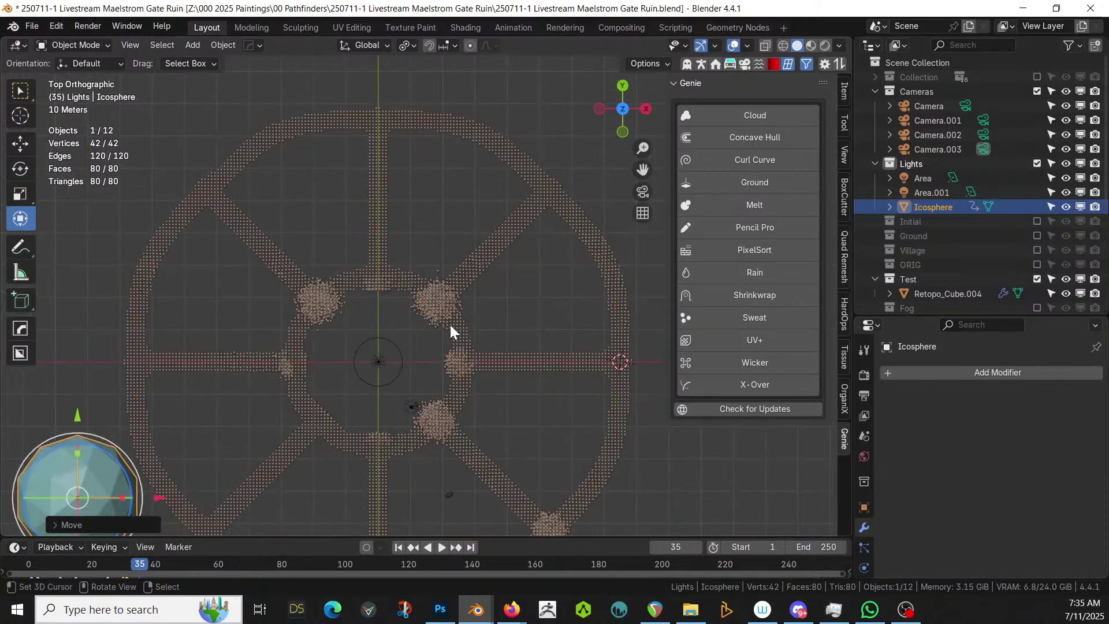
pyautogui.scroll(-4, 459, 325)
pyautogui.press('k')
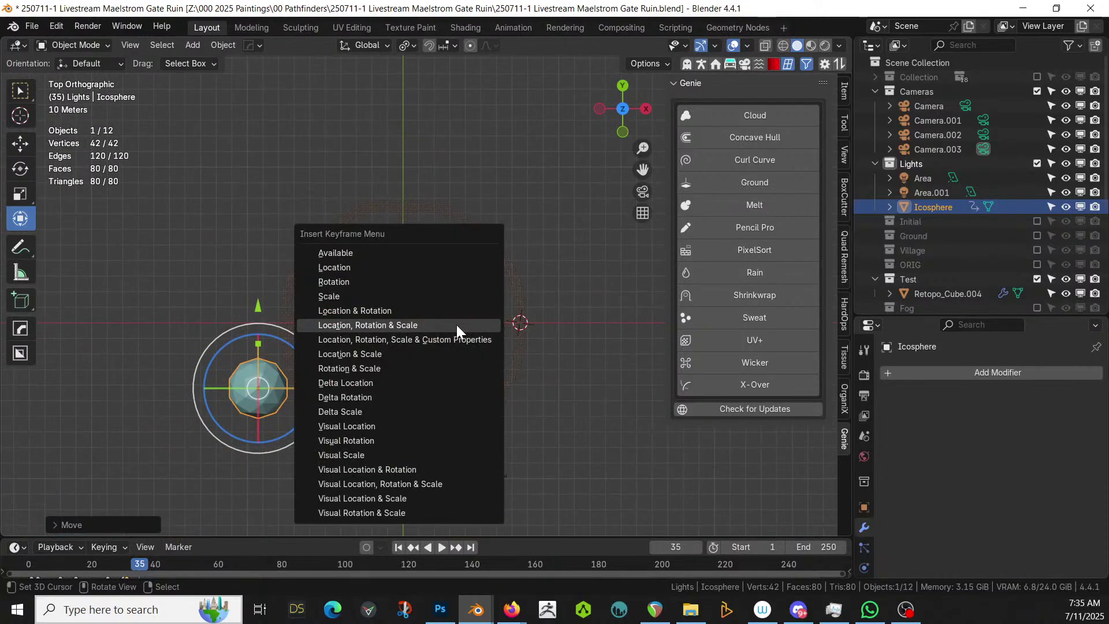
pyautogui.click(457, 324)
# At frame 40, move the icosphere just outside the ring's +Y edge and keyframe its location, rotation and scale
pyautogui.scroll(2, 296, 393)
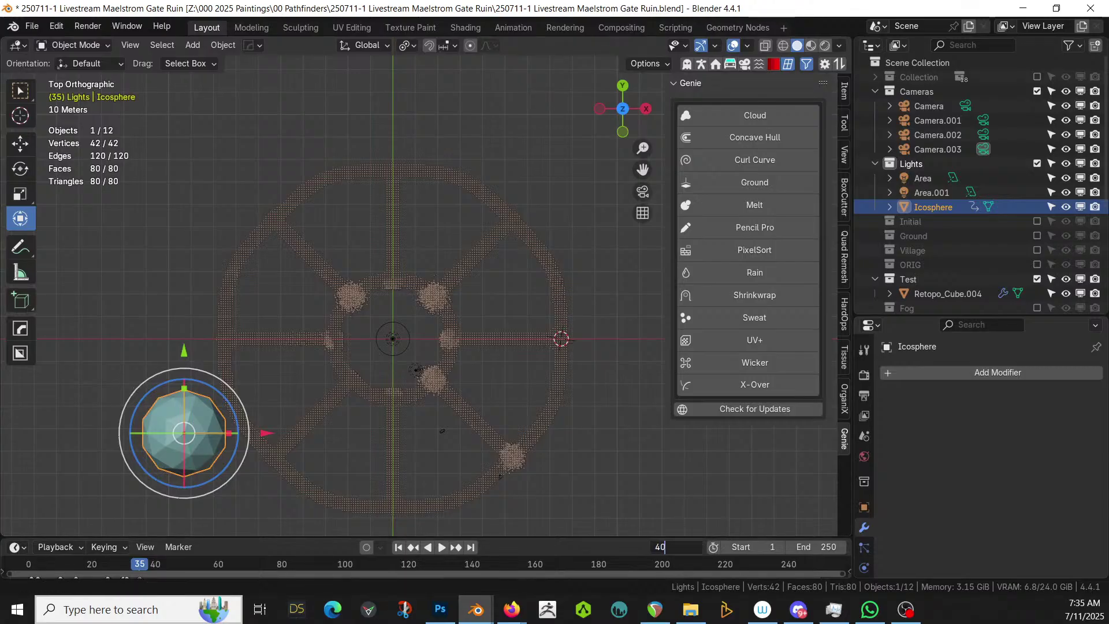
pyautogui.press('g')
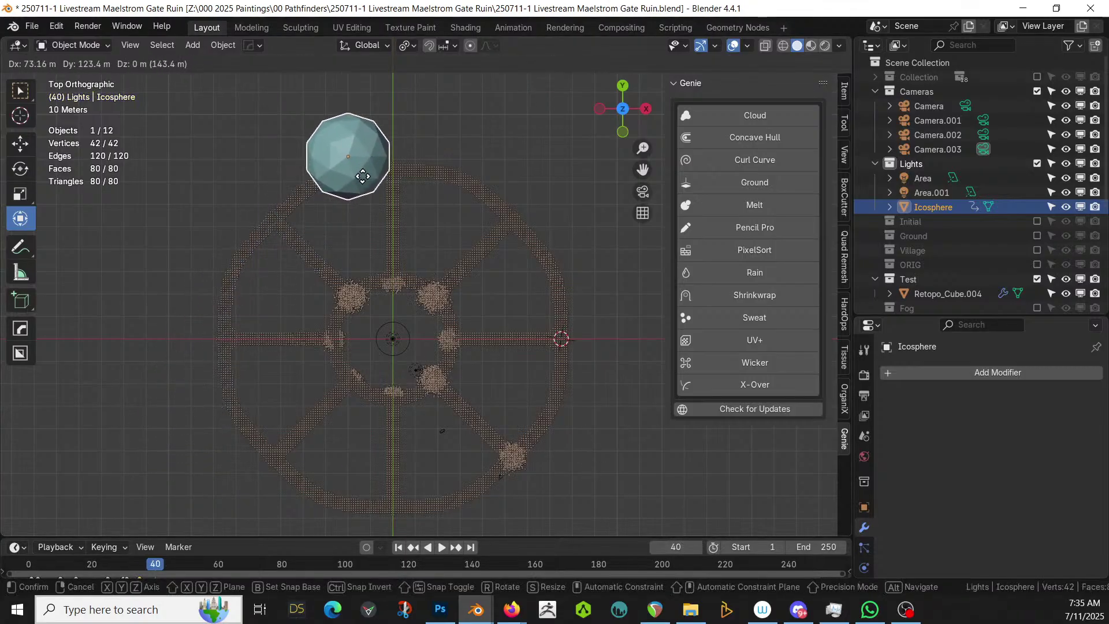
pyautogui.click(373, 130)
pyautogui.press('k')
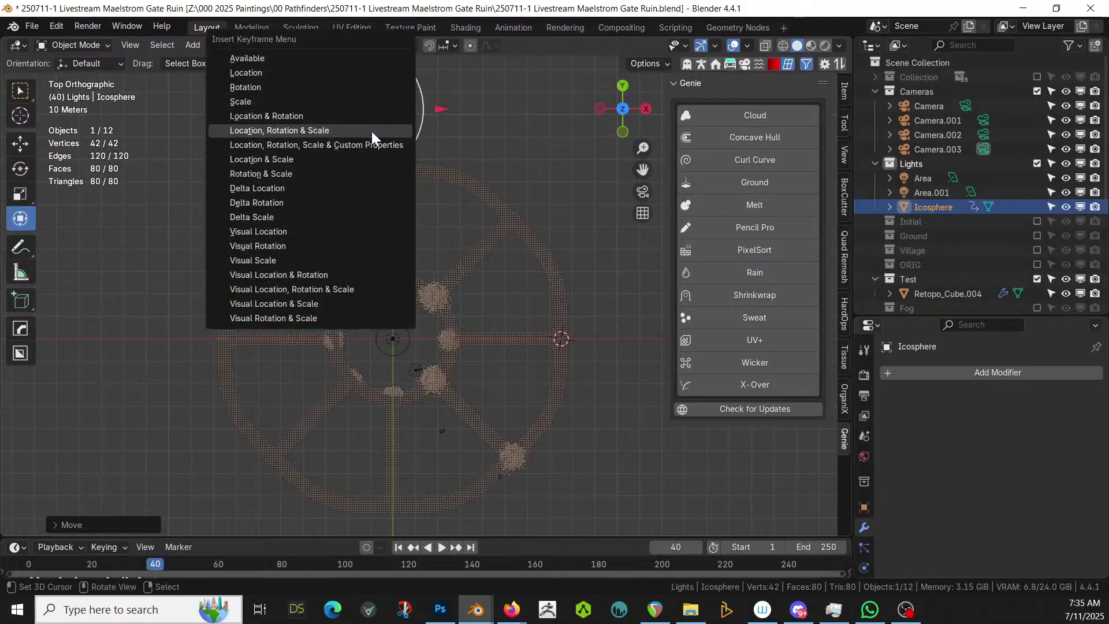
pyautogui.click(336, 134)
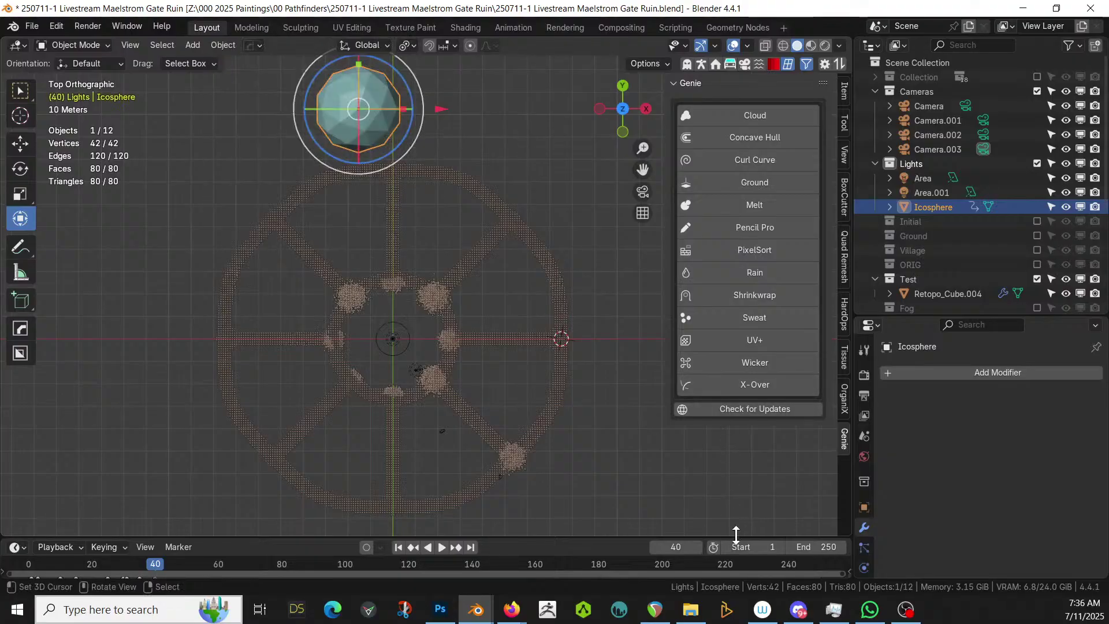
# At frame 50, move the icosphere to the ring's outer edge on the +X, -Y side and keyframe its location, rotation and scale
pyautogui.write('50')
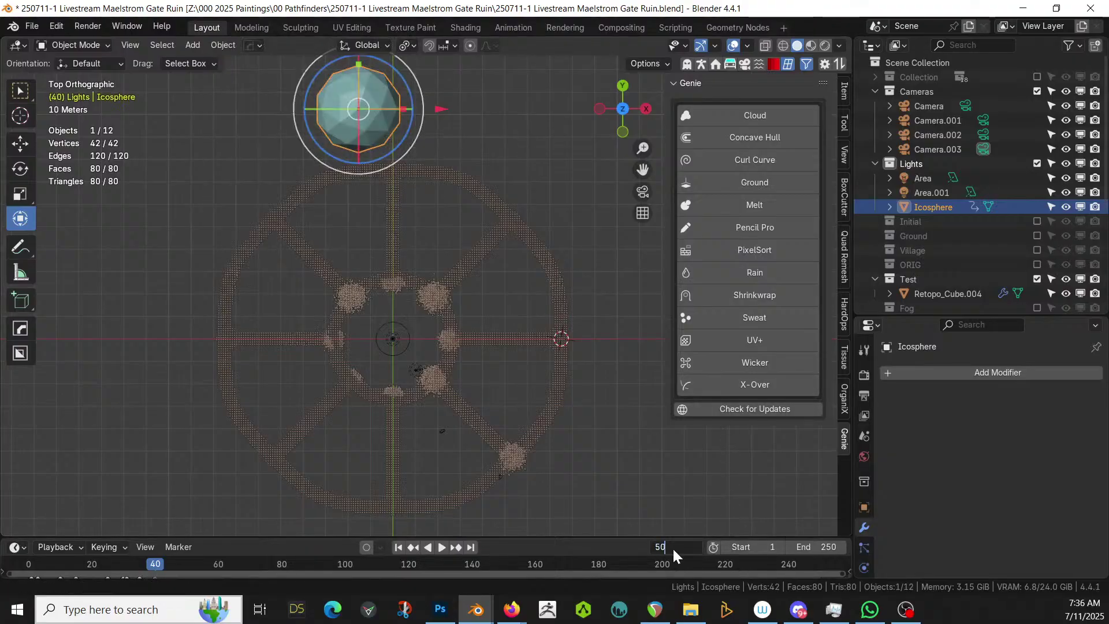
pyautogui.press('Return')
pyautogui.press('g')
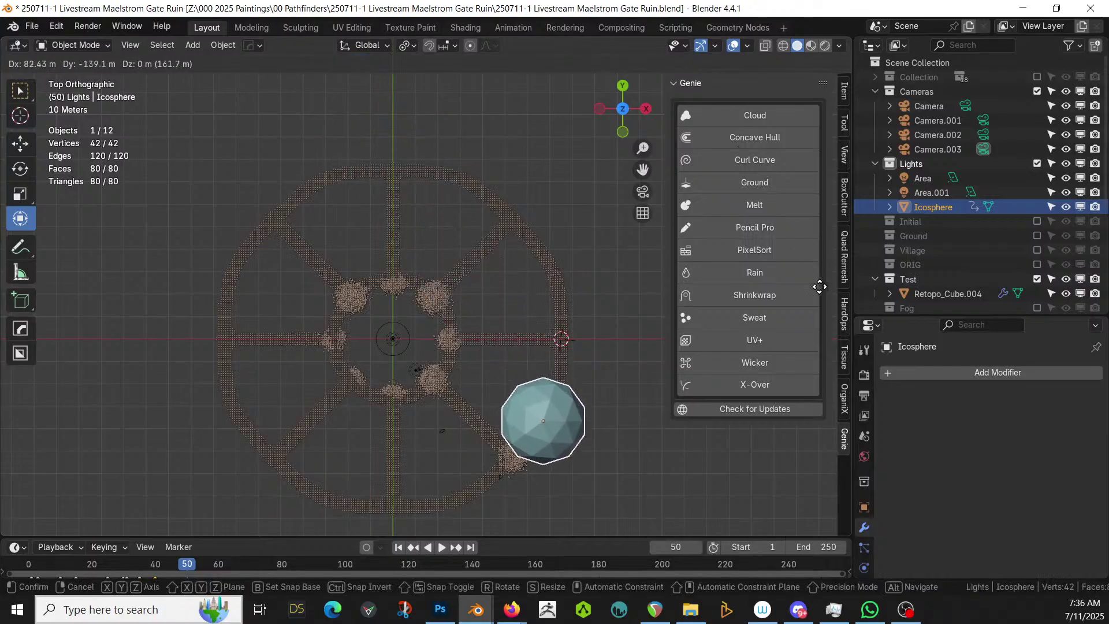
pyautogui.click(843, 338)
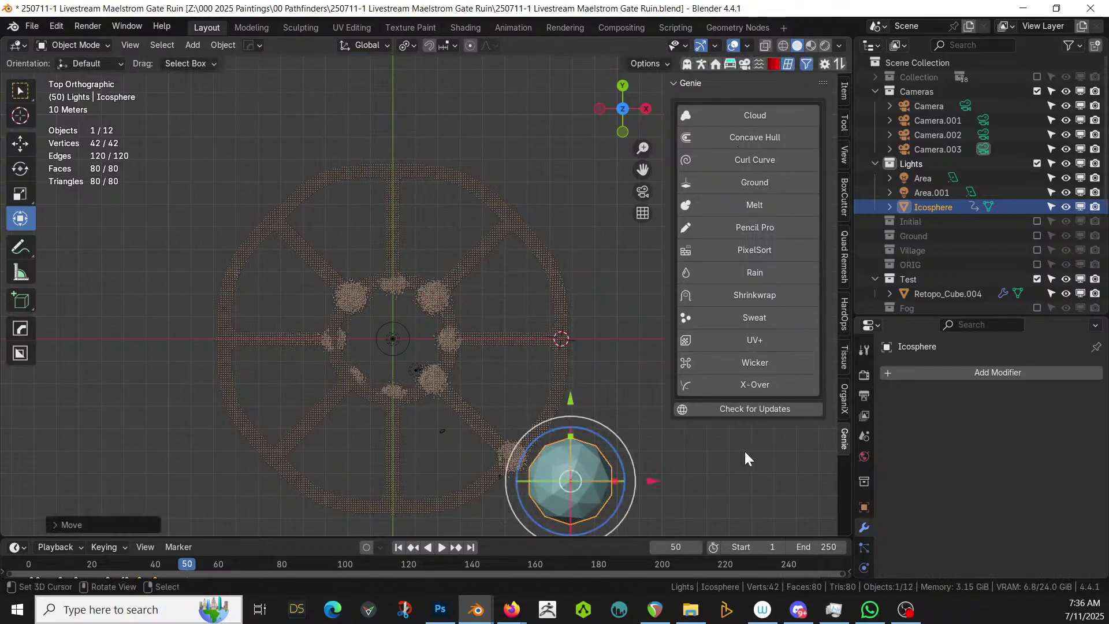
pyautogui.press('k')
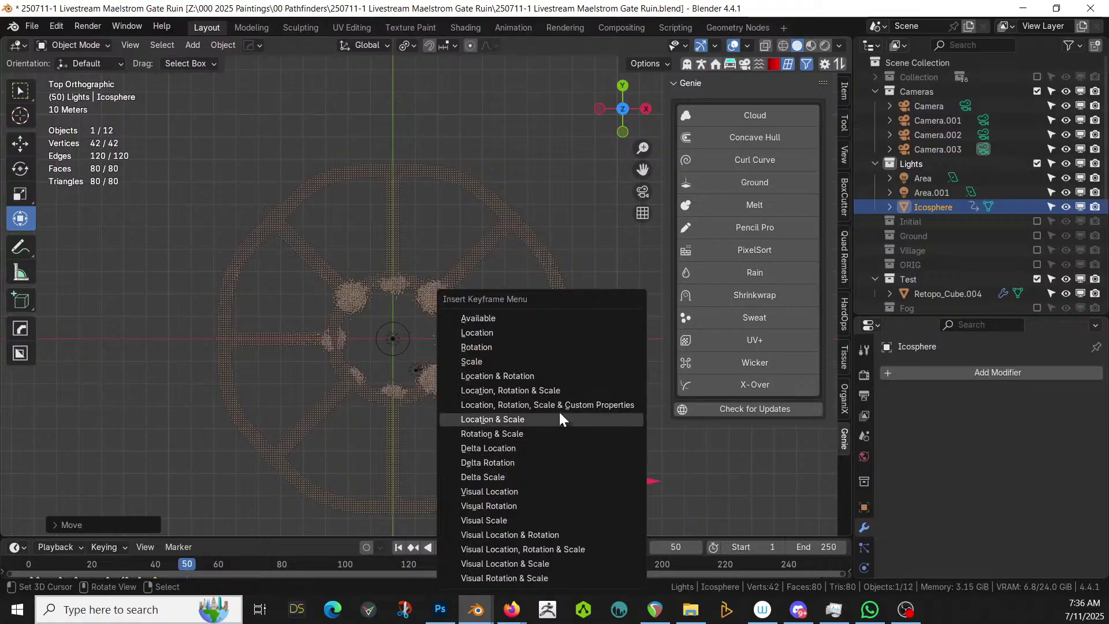
pyautogui.click(549, 388)
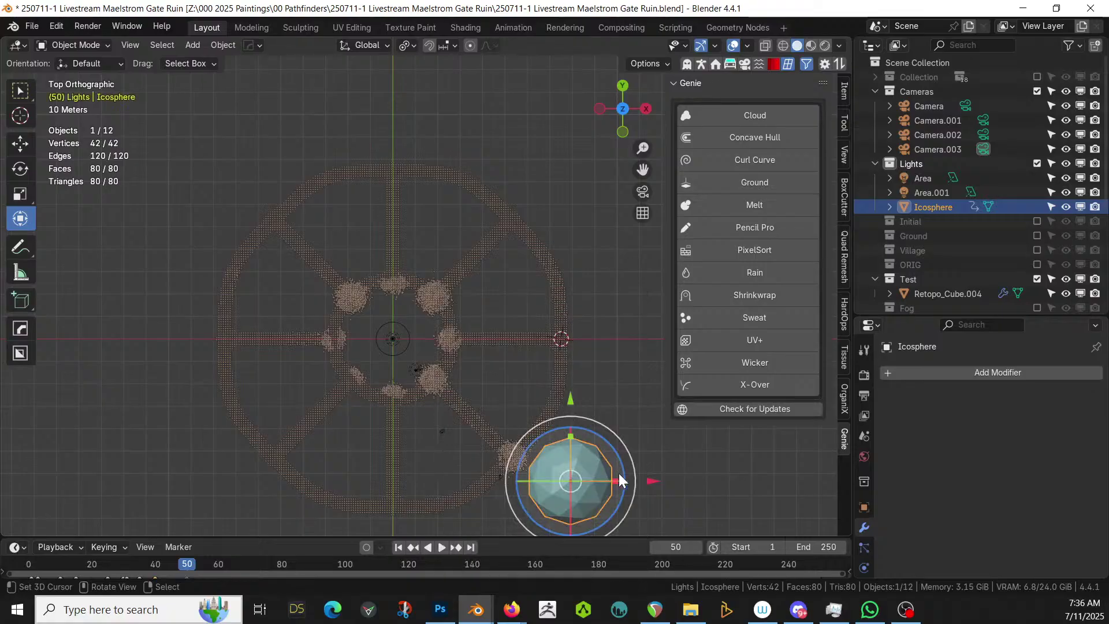
# At frame 60, move the icosphere outside the ring on the -X, -Y side and keyframe its location, rotation and scale
pyautogui.click(673, 547)
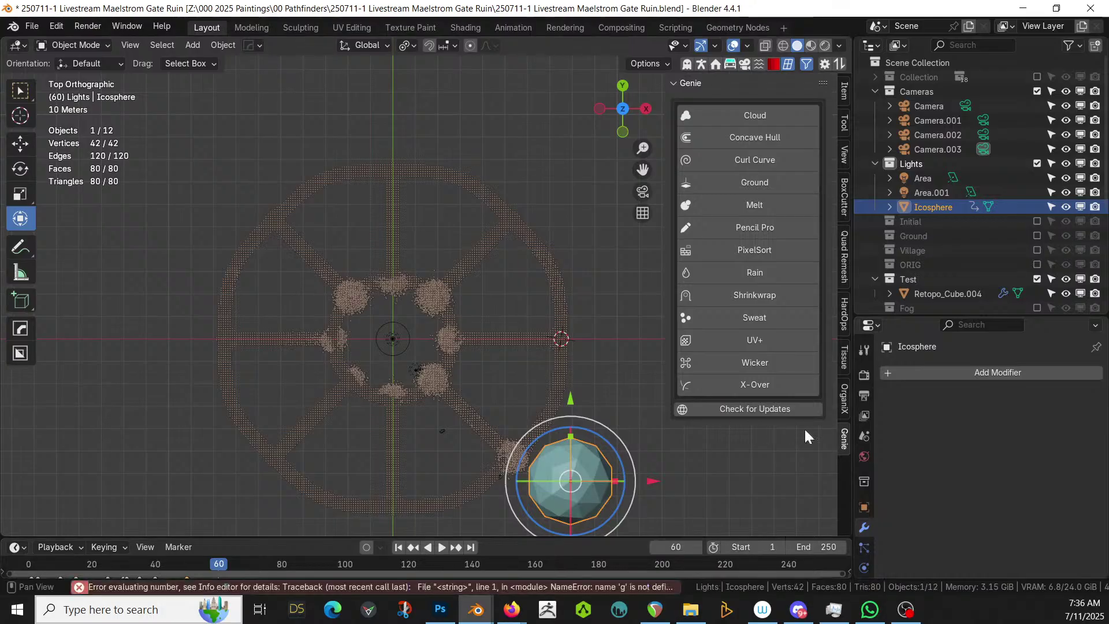
pyautogui.press('g')
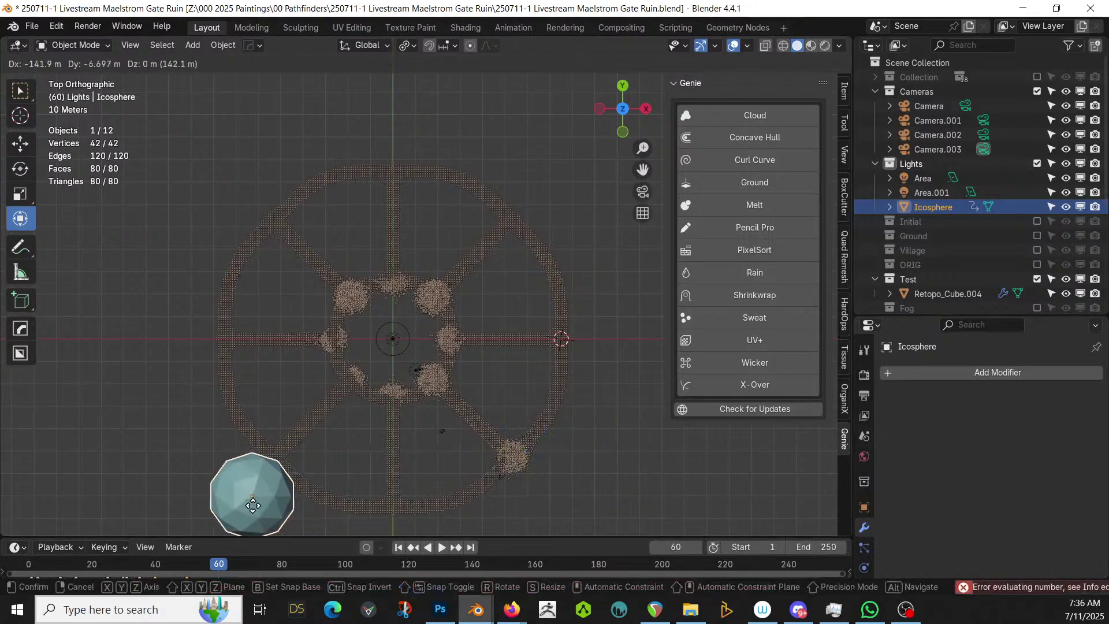
pyautogui.click(225, 501)
pyautogui.press('k')
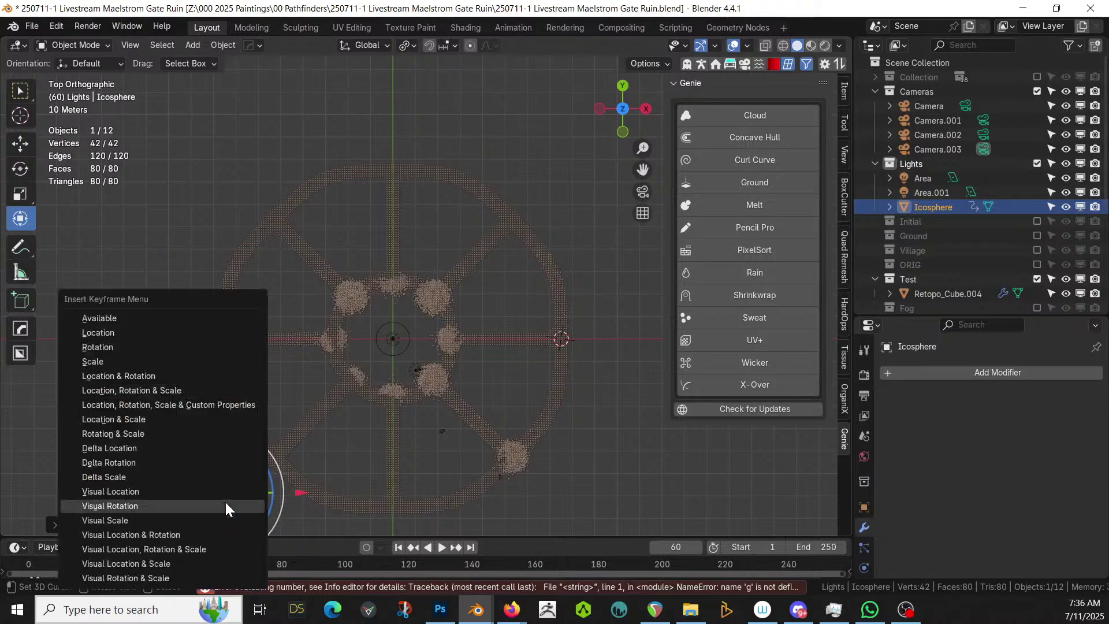
pyautogui.click(150, 390)
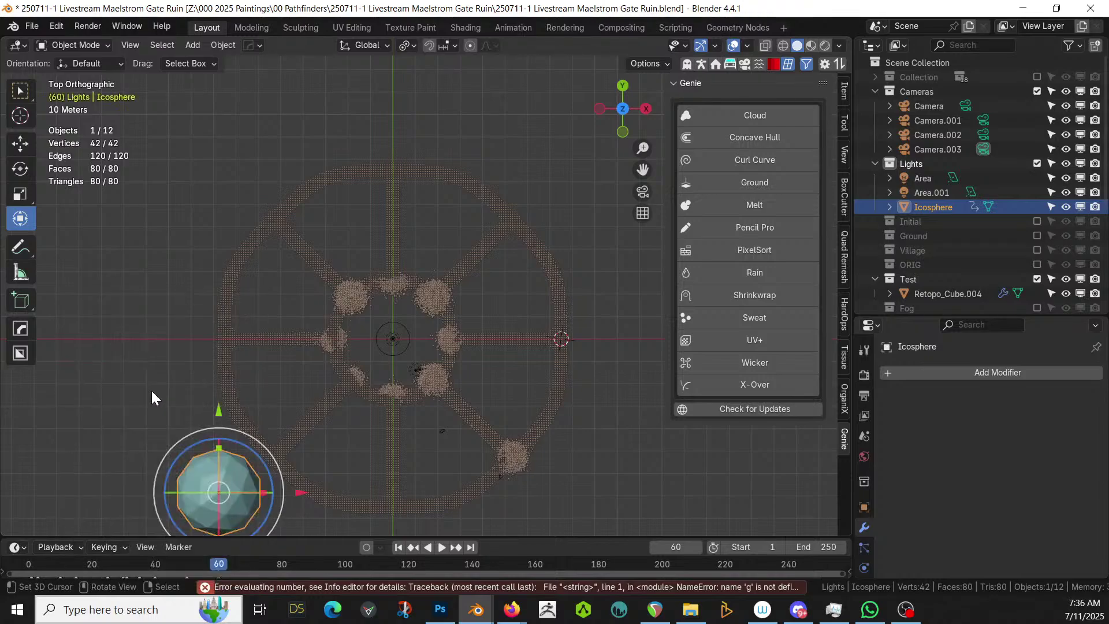
# Play the melt animation from the first frame, view the collapsing structure from the side, and stop at frame 193
pyautogui.click(397, 547)
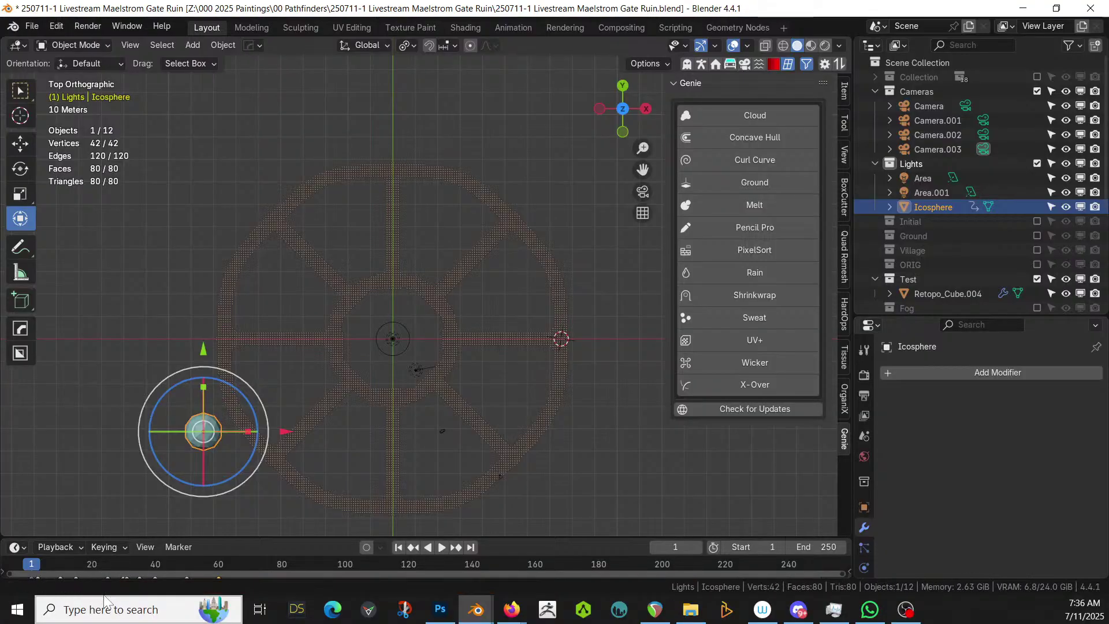
pyautogui.click(441, 547)
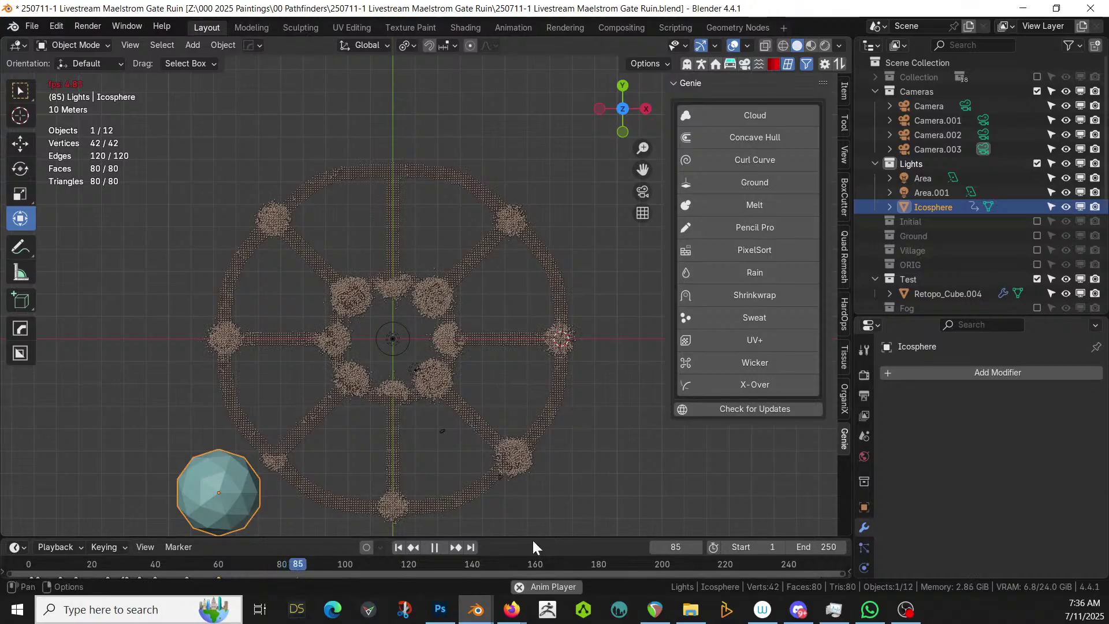
pyautogui.moveTo(607, 477); pyautogui.dragTo(615, 341, button='middle')
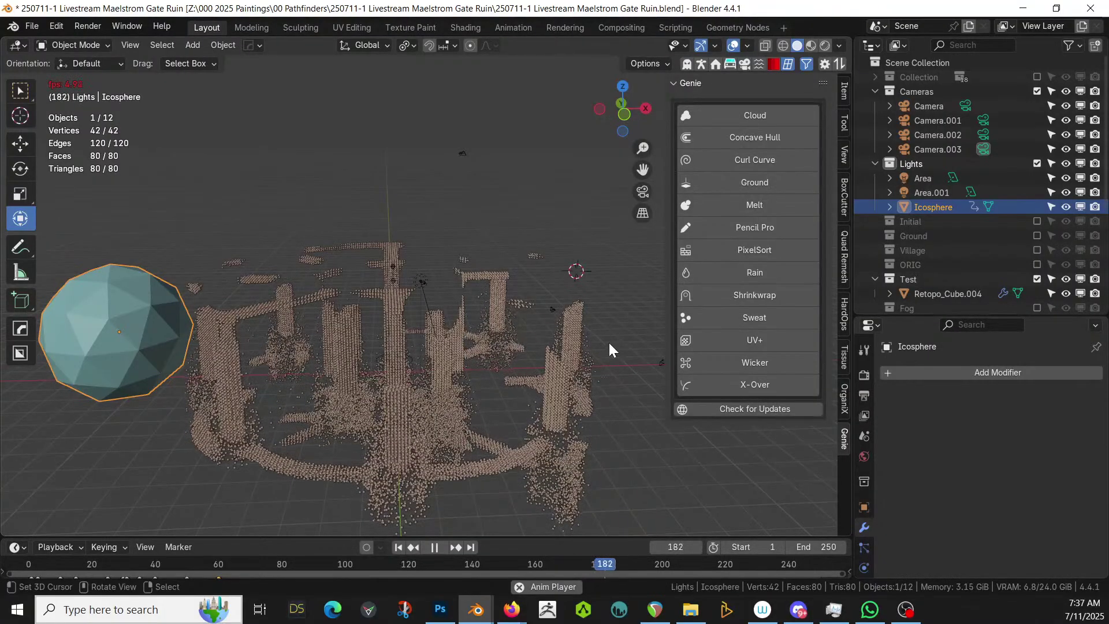
pyautogui.click(437, 546)
pyautogui.moveTo(496, 368); pyautogui.dragTo(403, 377, button='middle')
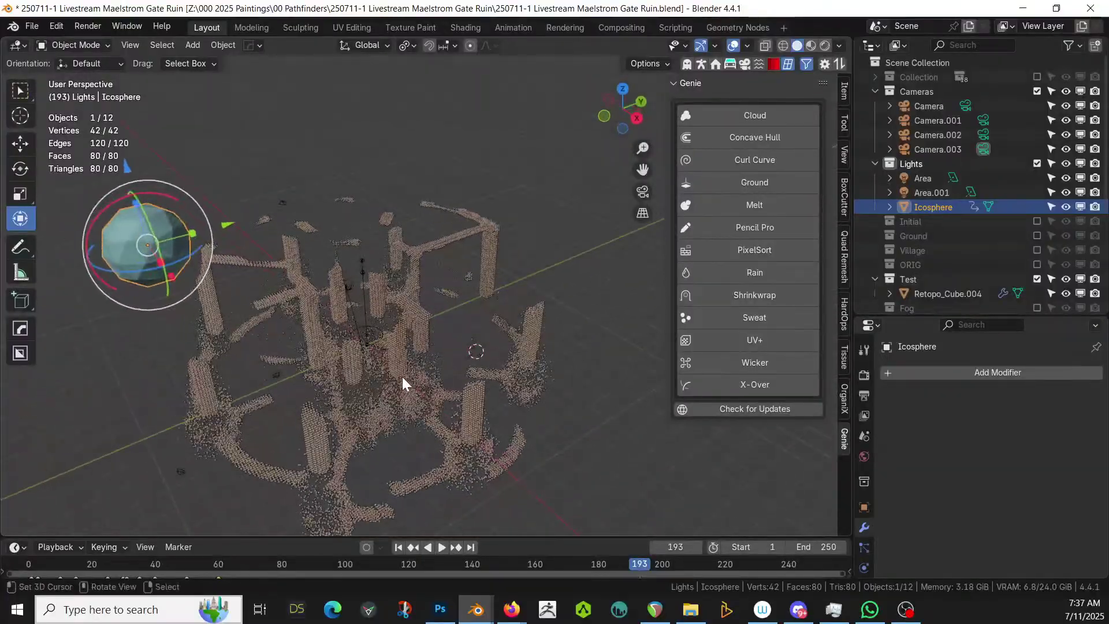
# Select the melting structure and set its Melt render type to Mesh
pyautogui.click(533, 321)
pyautogui.scroll(-5, 1017, 493)
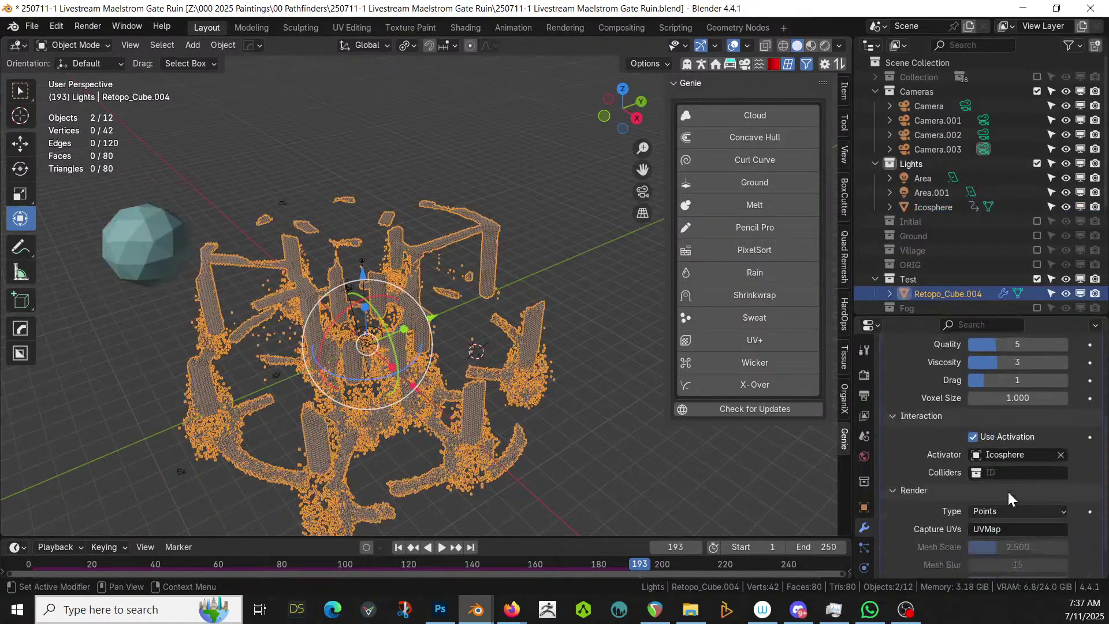
pyautogui.click(1015, 477)
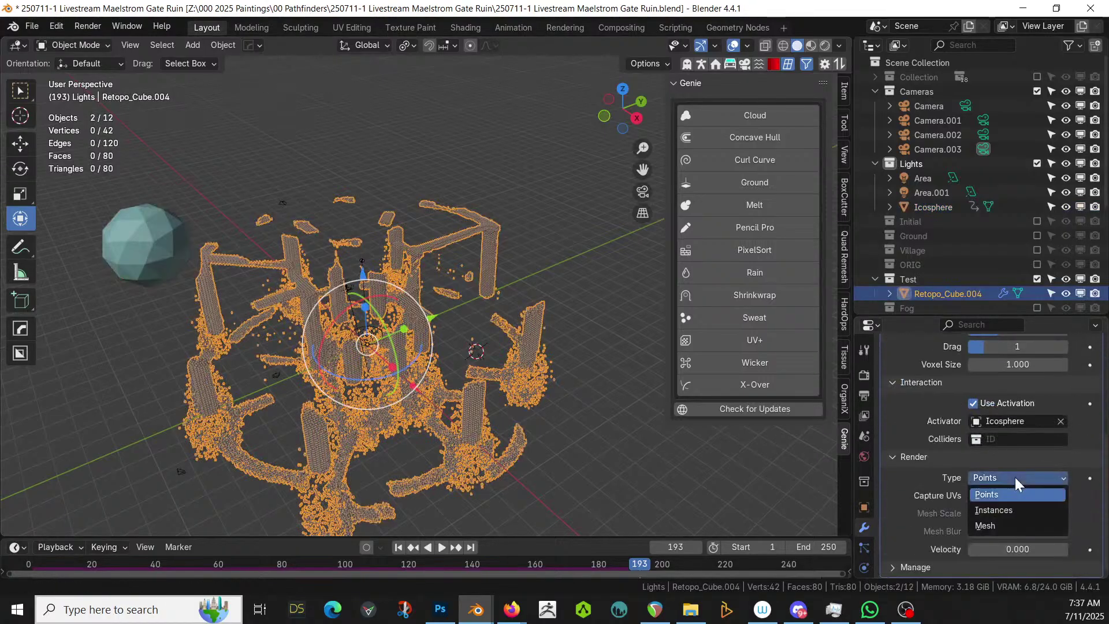
pyautogui.click(985, 525)
pyautogui.moveTo(485, 404); pyautogui.dragTo(416, 382, button='middle')
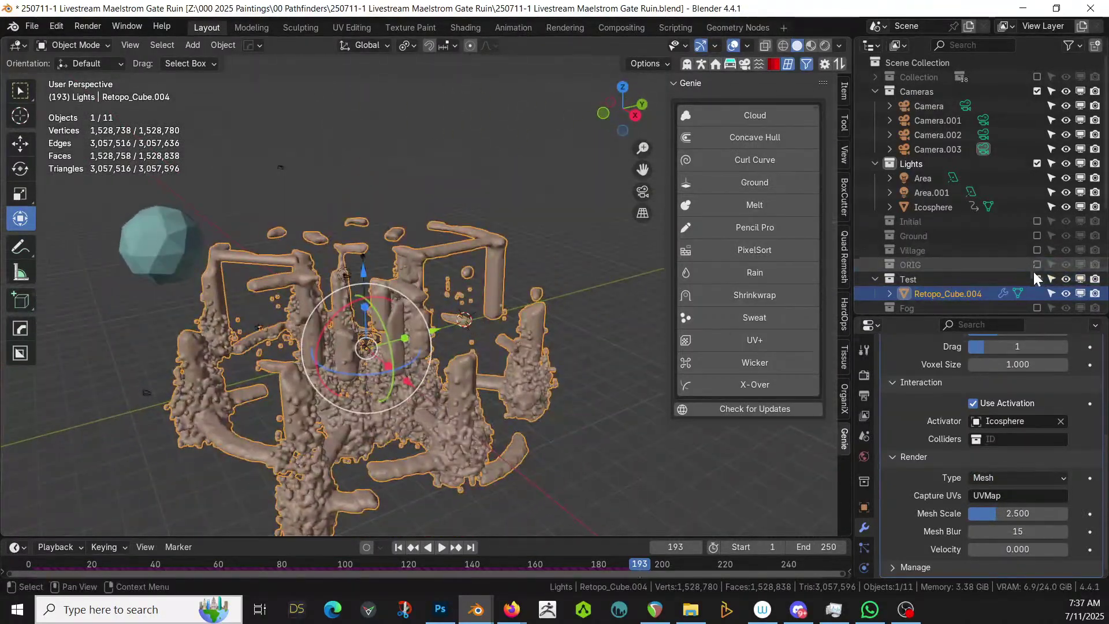
# Enable the Water collection in the view layer and view the melted mesh against the water and terrain
pyautogui.scroll(-2, 1036, 255)
pyautogui.scroll(-4, 1045, 289)
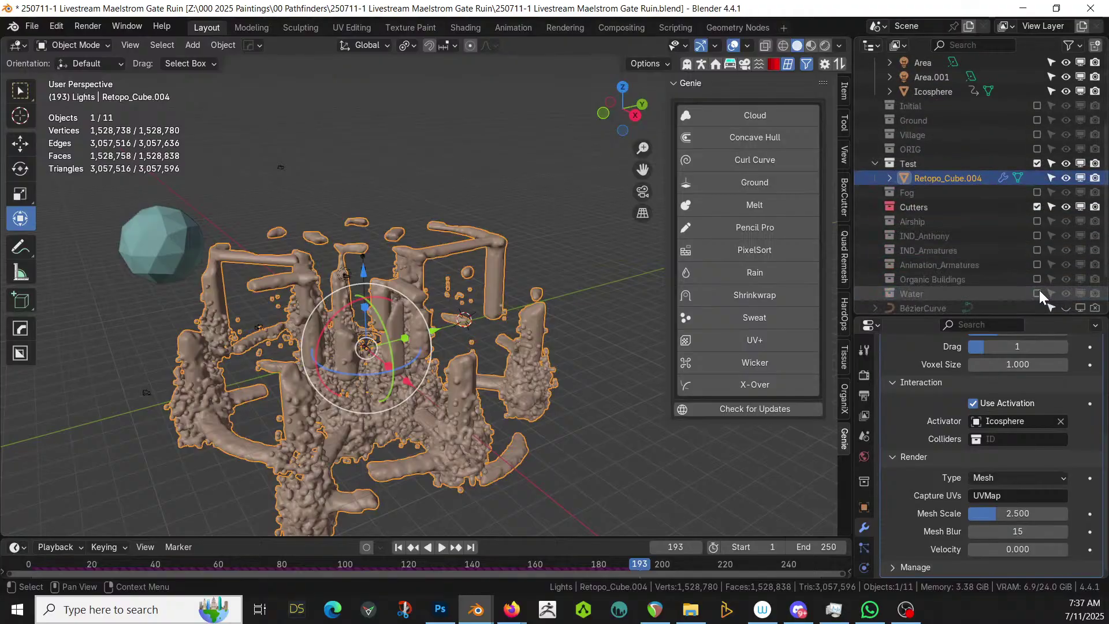
pyautogui.click(1036, 294)
pyautogui.moveTo(442, 261); pyautogui.dragTo(59, 271, button='middle')
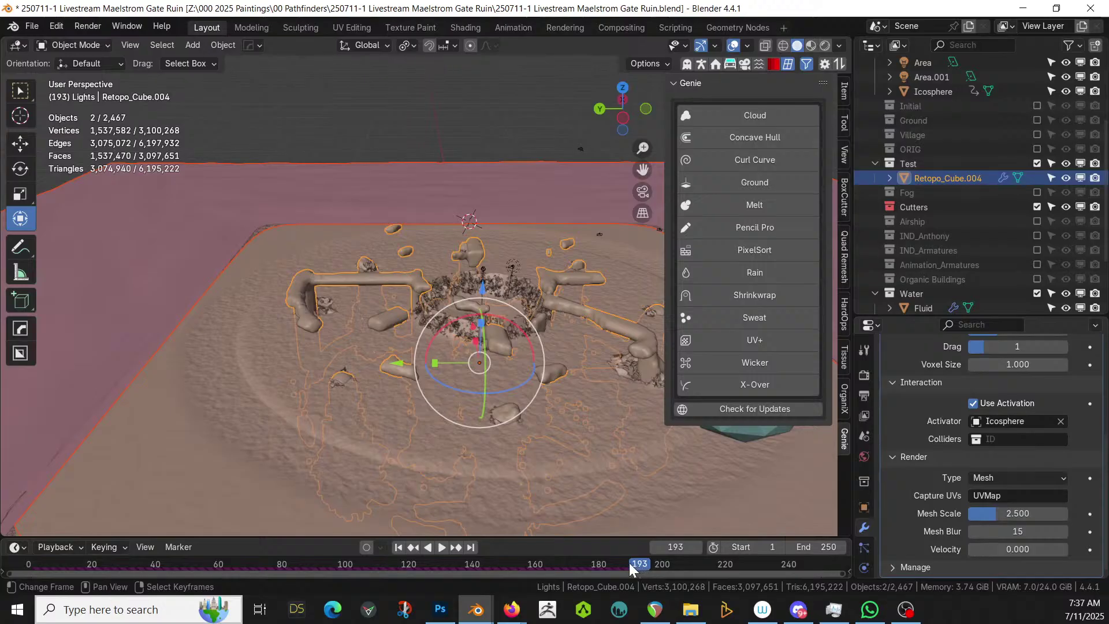
# Scrub the timeline back to frame 170, stop playback, and examine the melted mesh above the water surface
pyautogui.press('space')
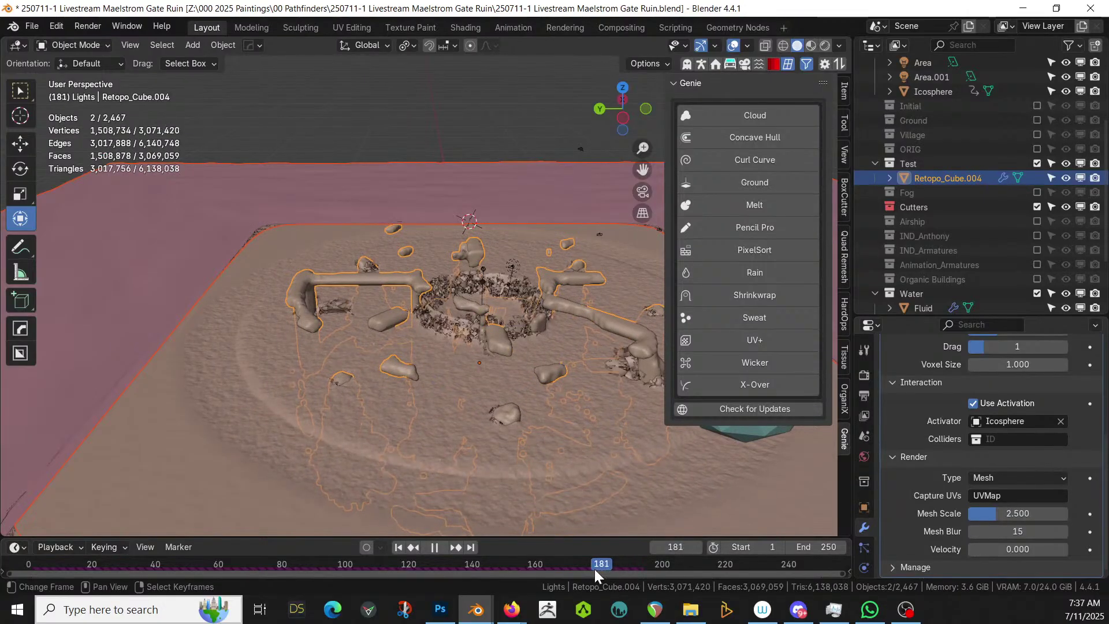
pyautogui.moveTo(595, 570); pyautogui.dragTo(570, 570)
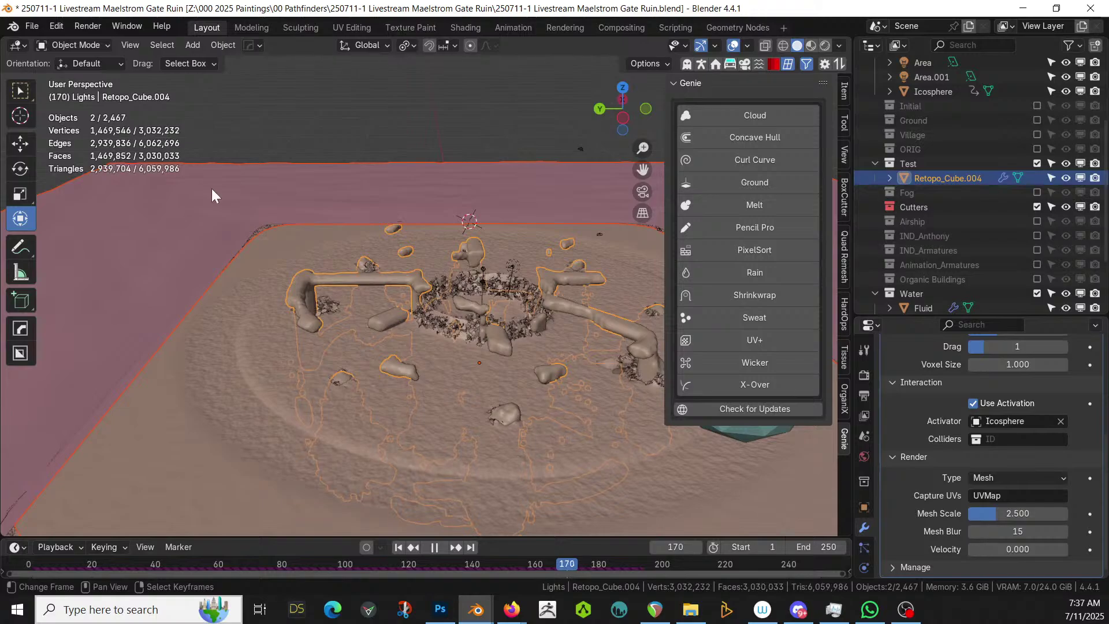
pyautogui.press('space')
pyautogui.moveTo(263, 418); pyautogui.dragTo(285, 453, button='middle')
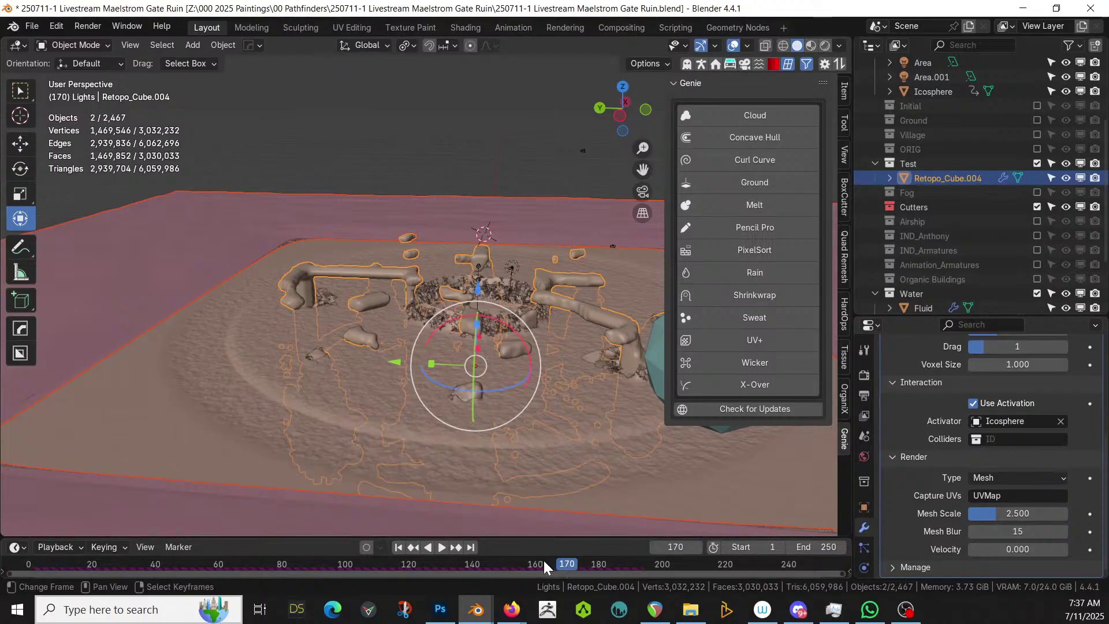
# Return the animation to the first frame and disable the Water collection in the view layer
pyautogui.moveTo(538, 562); pyautogui.dragTo(413, 550)
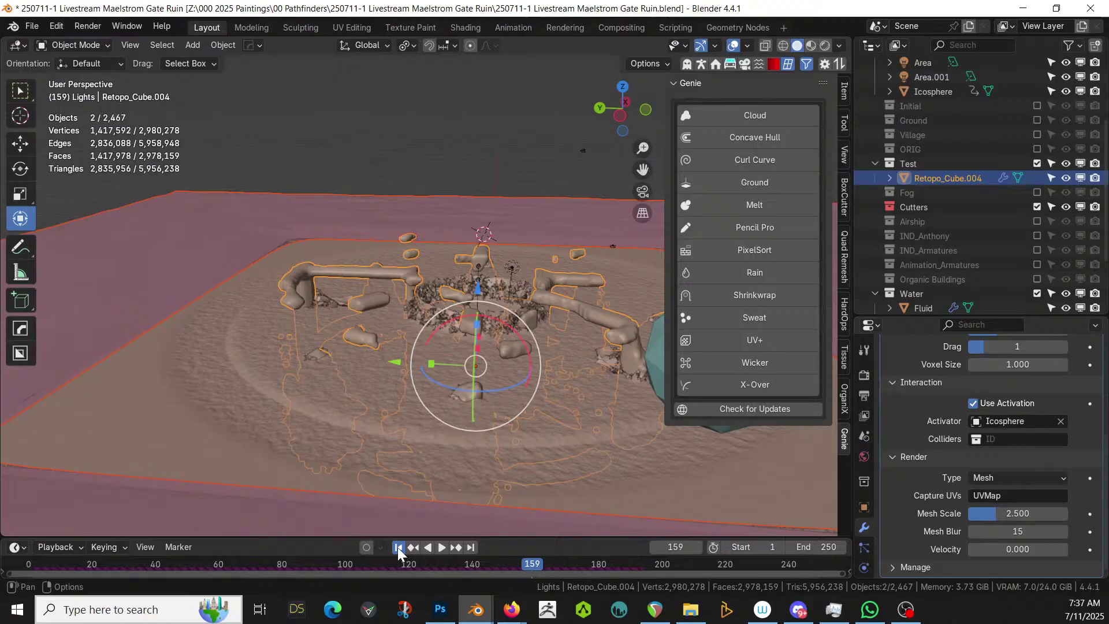
pyautogui.click(397, 547)
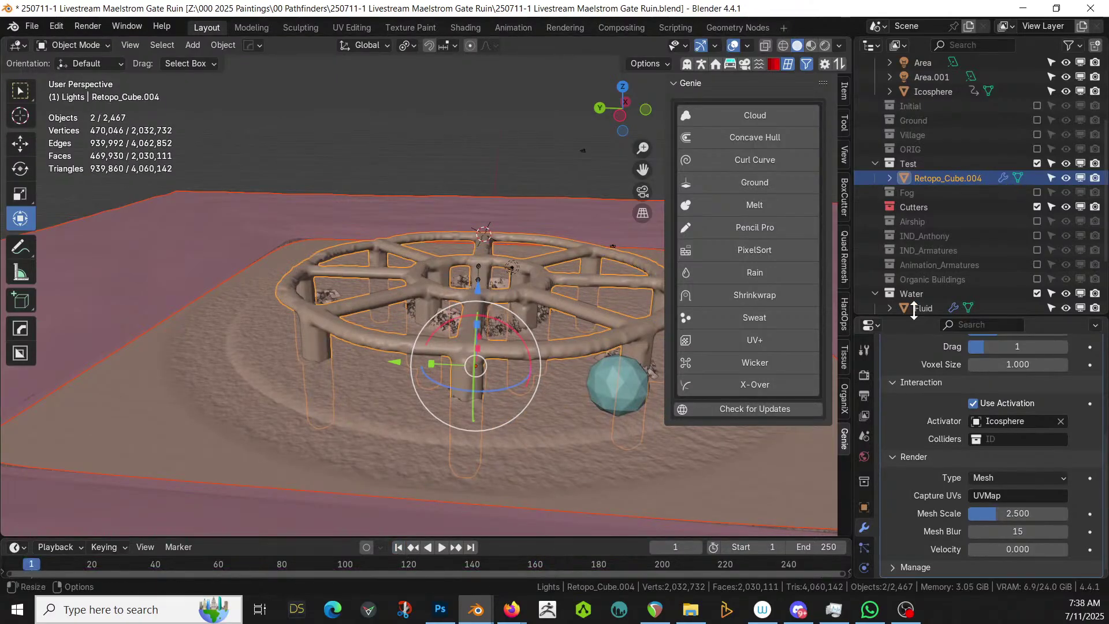
pyautogui.click(1035, 294)
# Set the Melt modifier's Viscosity to 8 and its render type to Points
pyautogui.scroll(3, 1004, 379)
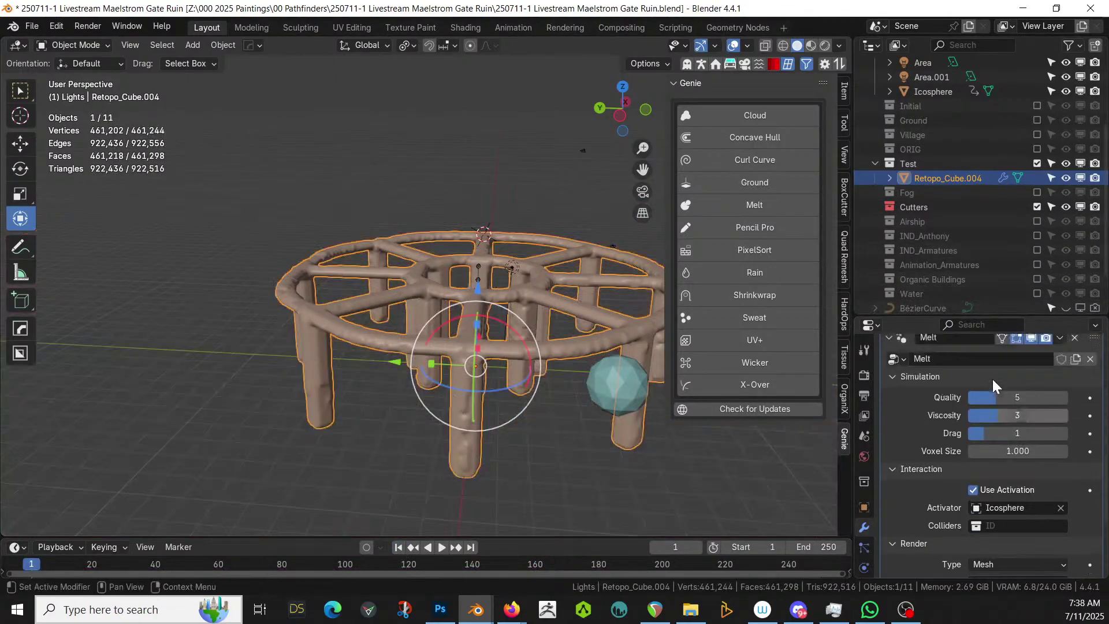
pyautogui.click(1004, 418)
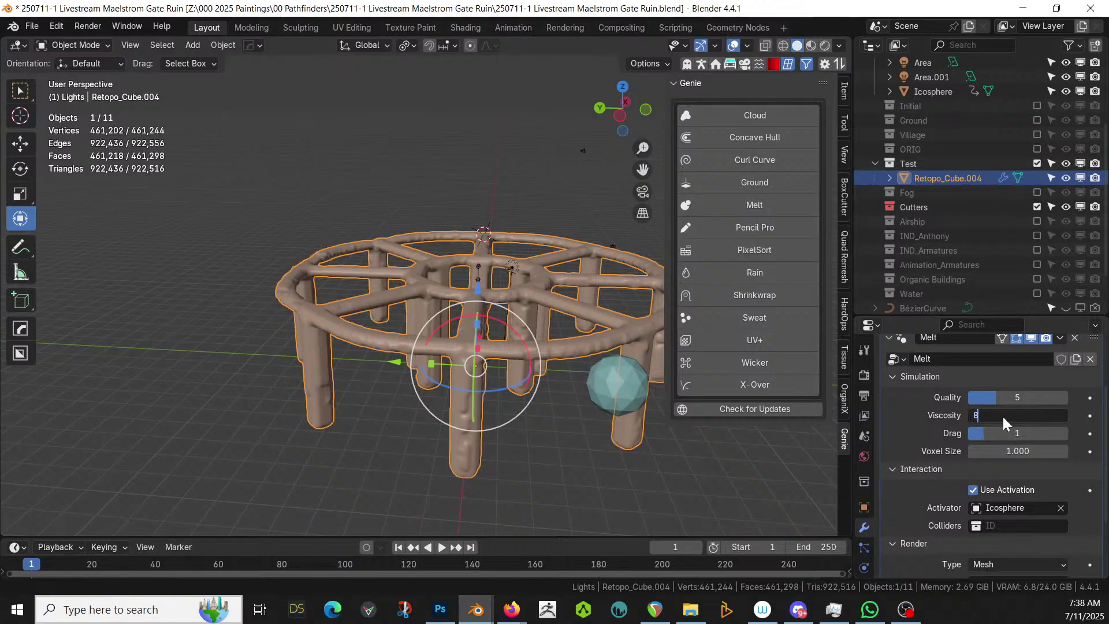
pyautogui.press('Return')
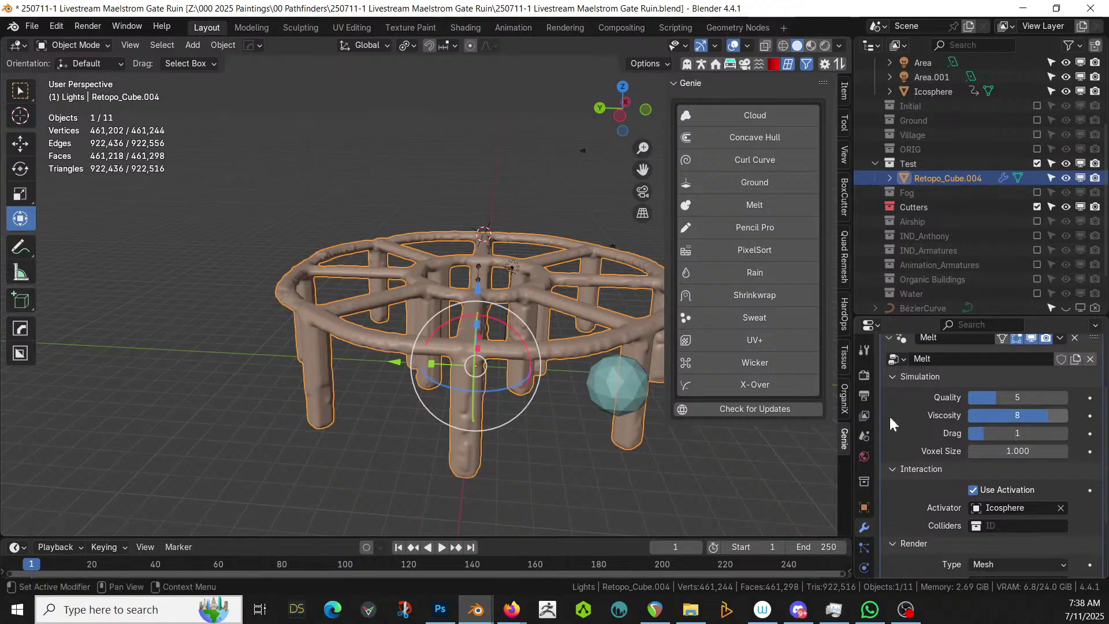
pyautogui.moveTo(492, 457); pyautogui.dragTo(415, 437, button='middle')
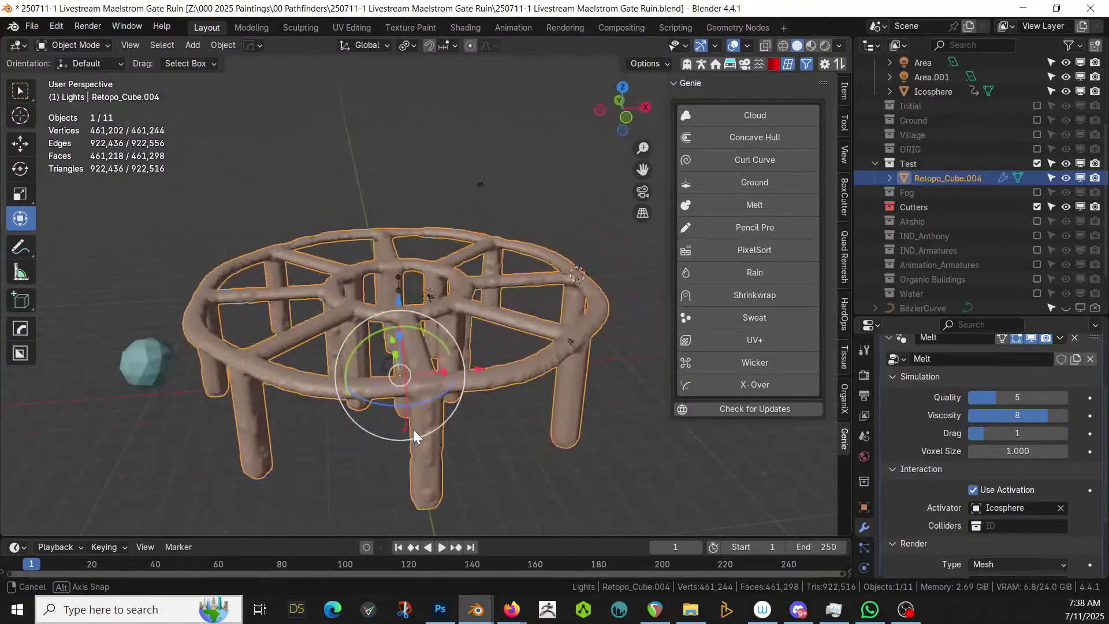
pyautogui.scroll(-3, 1039, 536)
pyautogui.click(1004, 507)
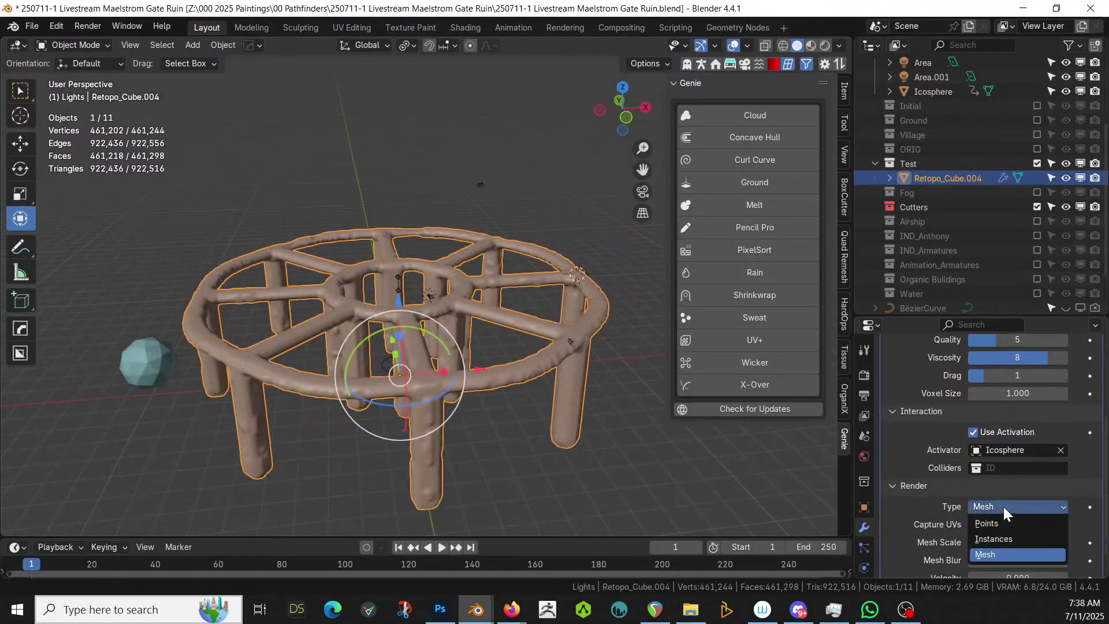
pyautogui.click(989, 523)
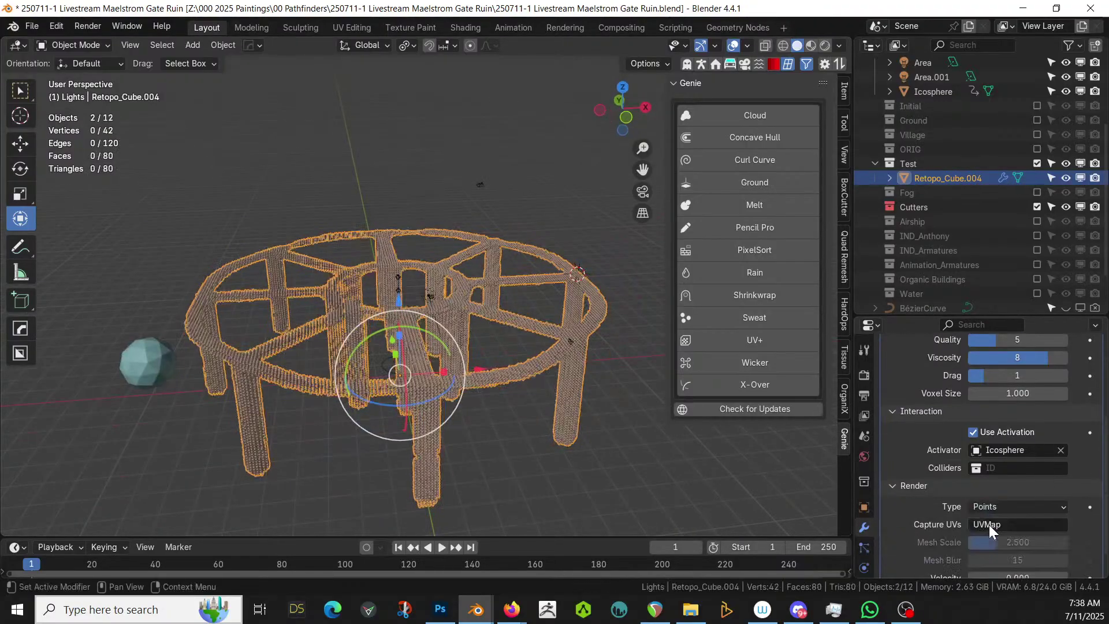
# Play the melt animation, hide the Icosphere in the viewport, and stop playback at frame 154
pyautogui.click(441, 545)
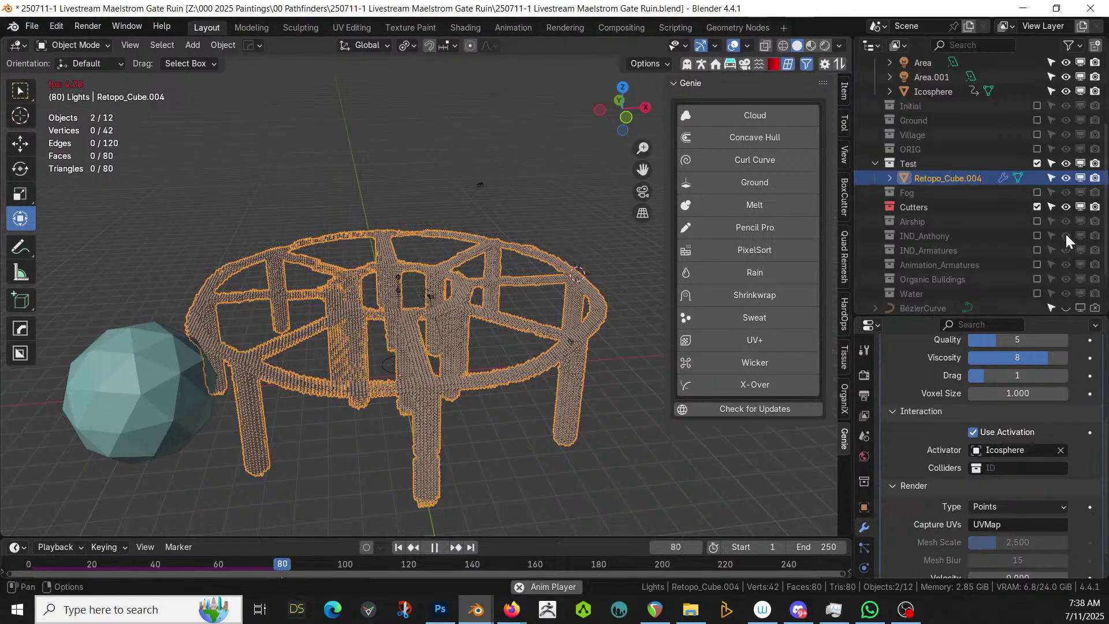
pyautogui.click(1066, 92)
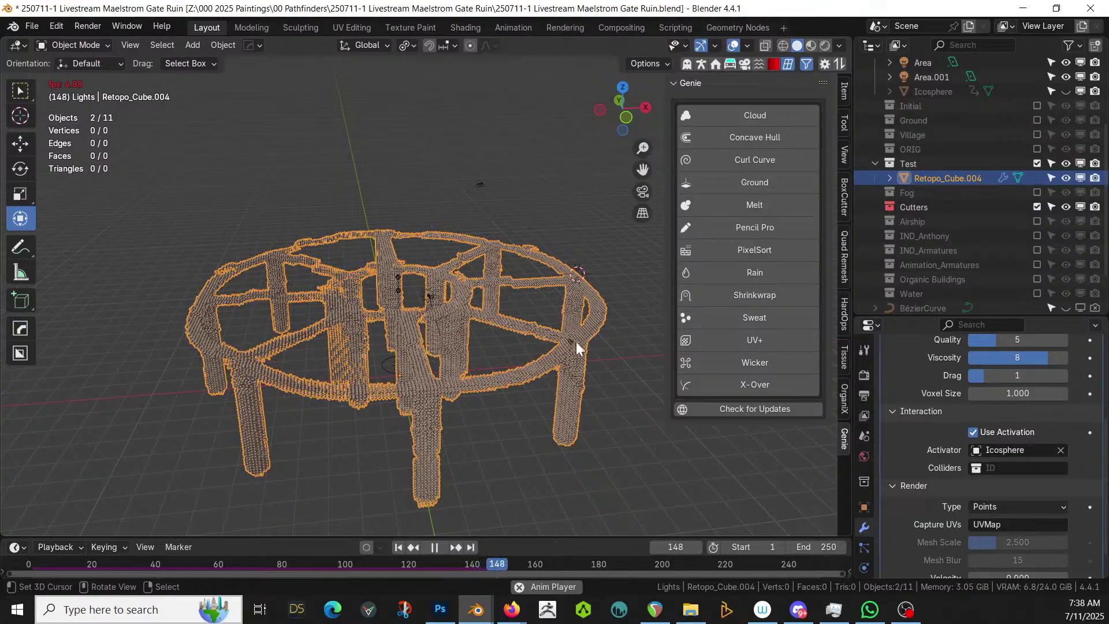
pyautogui.click(434, 547)
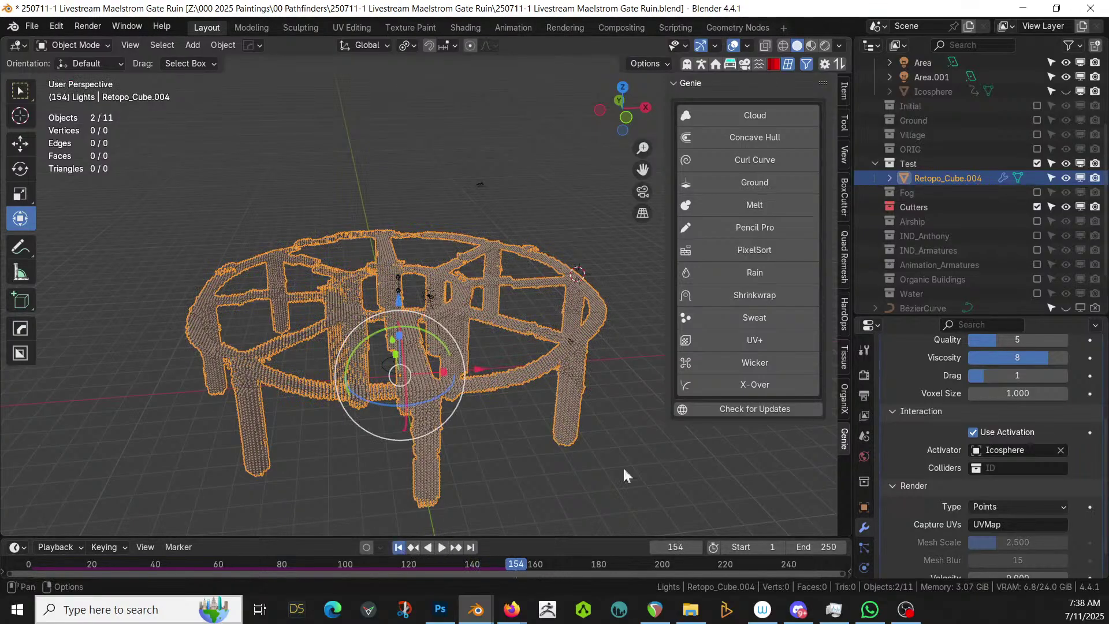
# Set the Melt Viscosity to 5 at the first frame and play the animation up to frame 125
pyautogui.hotkey('shift', 'Left')
pyautogui.click(1027, 361)
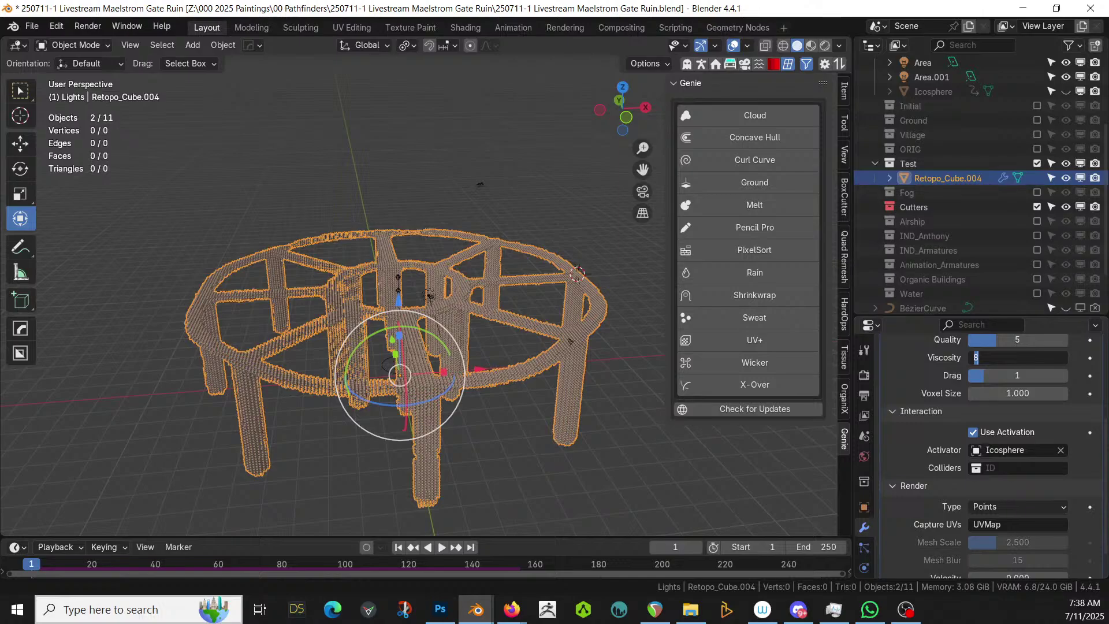
pyautogui.press('Return')
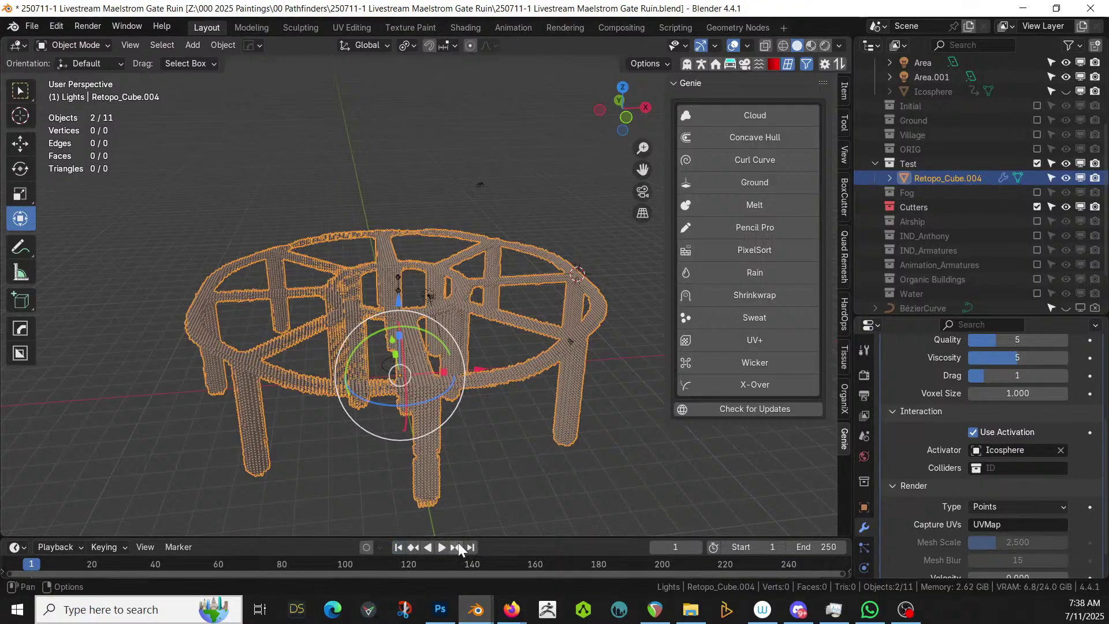
pyautogui.click(441, 547)
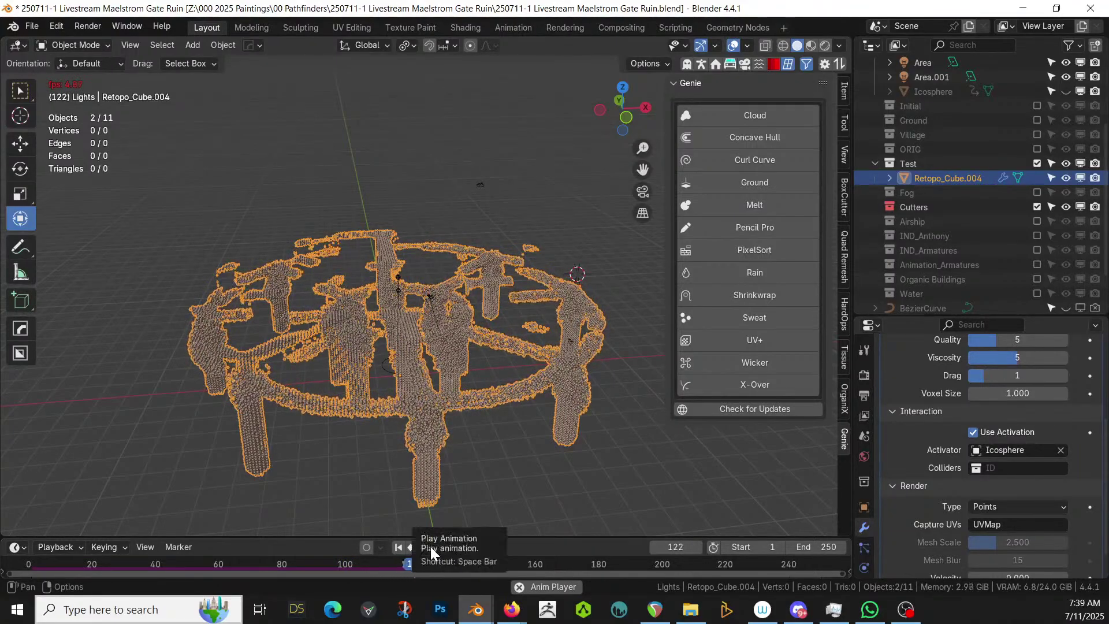
pyautogui.click(431, 546)
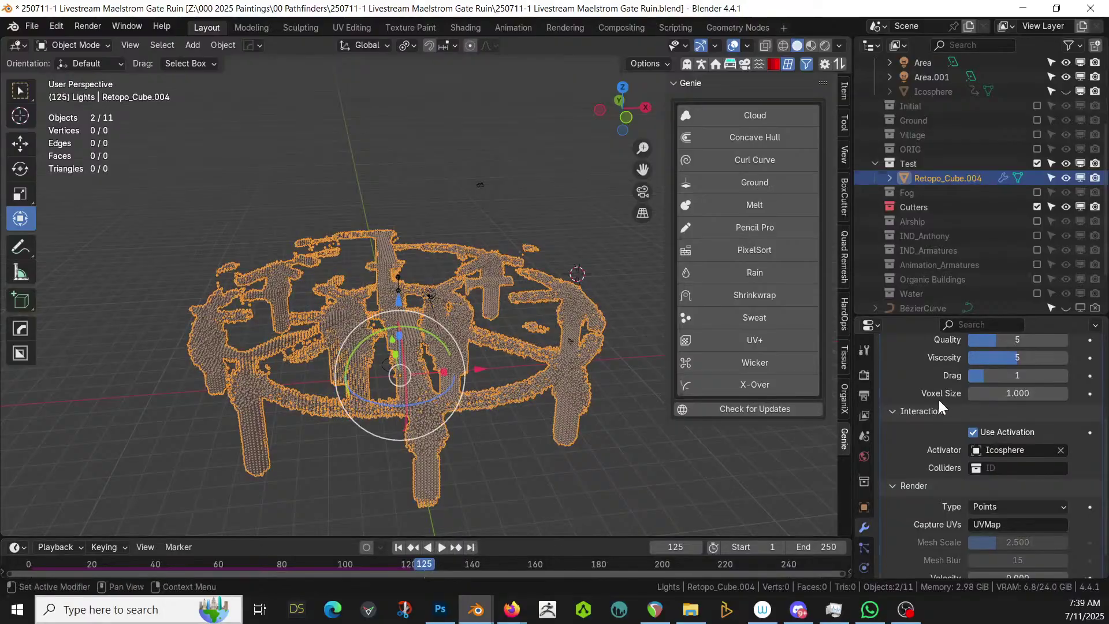
# Set the Melt render type to Mesh and enable the Water collection to view the melted ring against the water
pyautogui.click(985, 506)
pyautogui.click(987, 556)
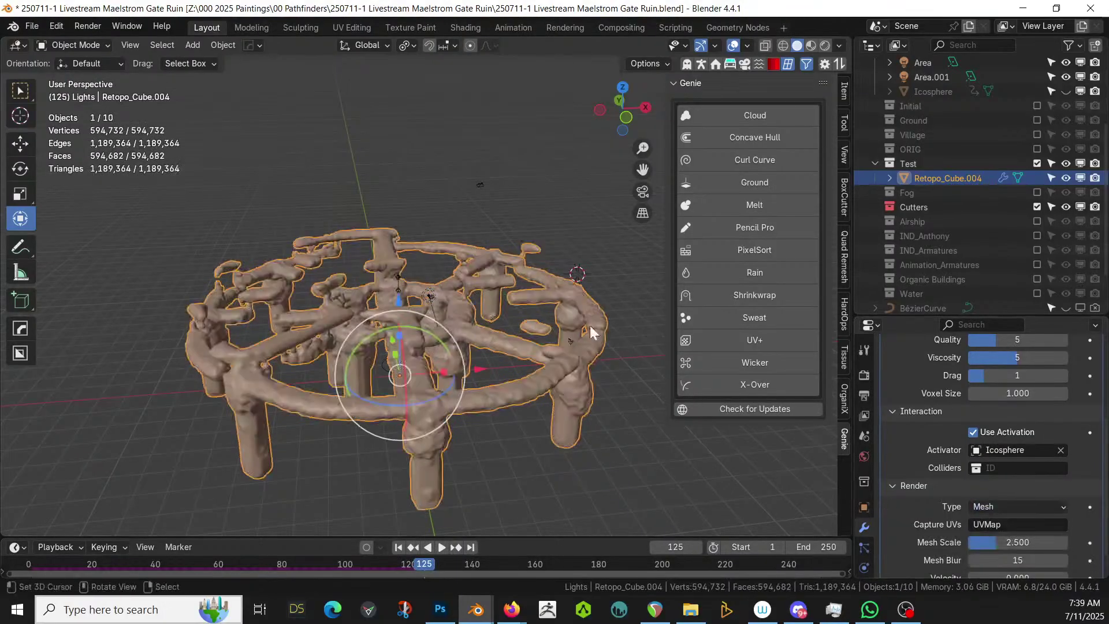
pyautogui.moveTo(590, 325); pyautogui.dragTo(577, 352, button='middle')
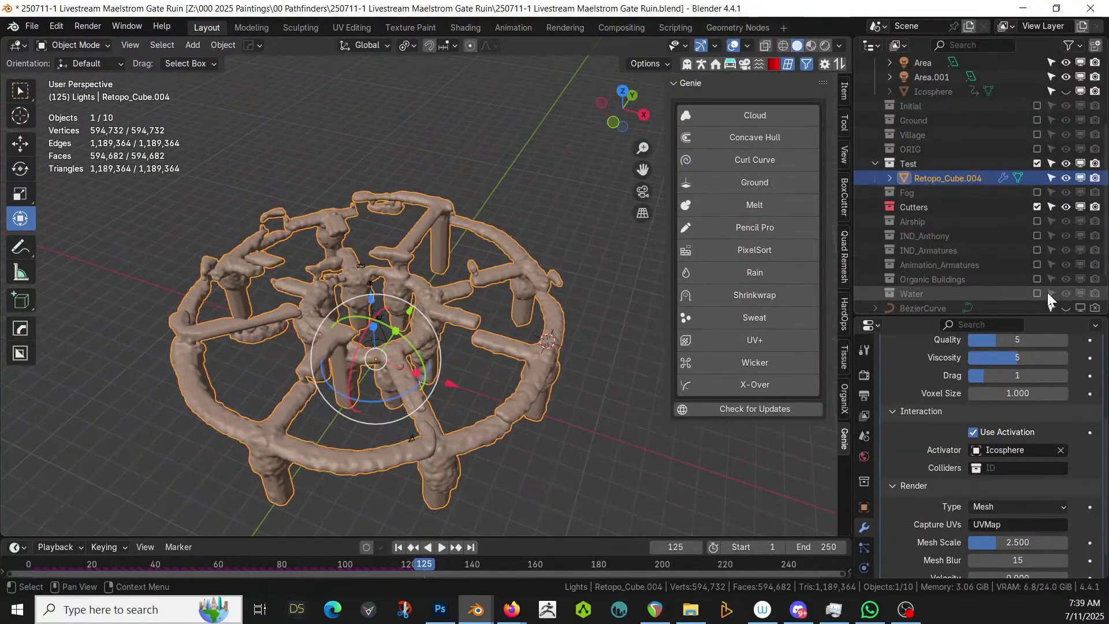
pyautogui.moveTo(642, 299); pyautogui.dragTo(608, 309, button='middle')
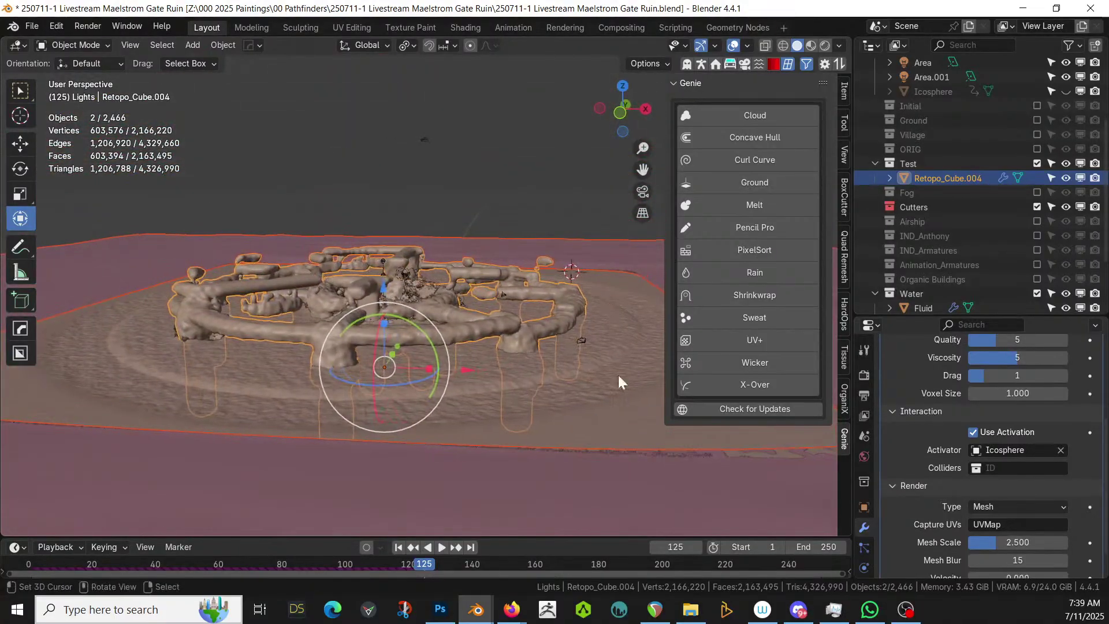
# Continue the melt playback, extend the scene's end frame to 500, and stop at frame 250
pyautogui.click(442, 550)
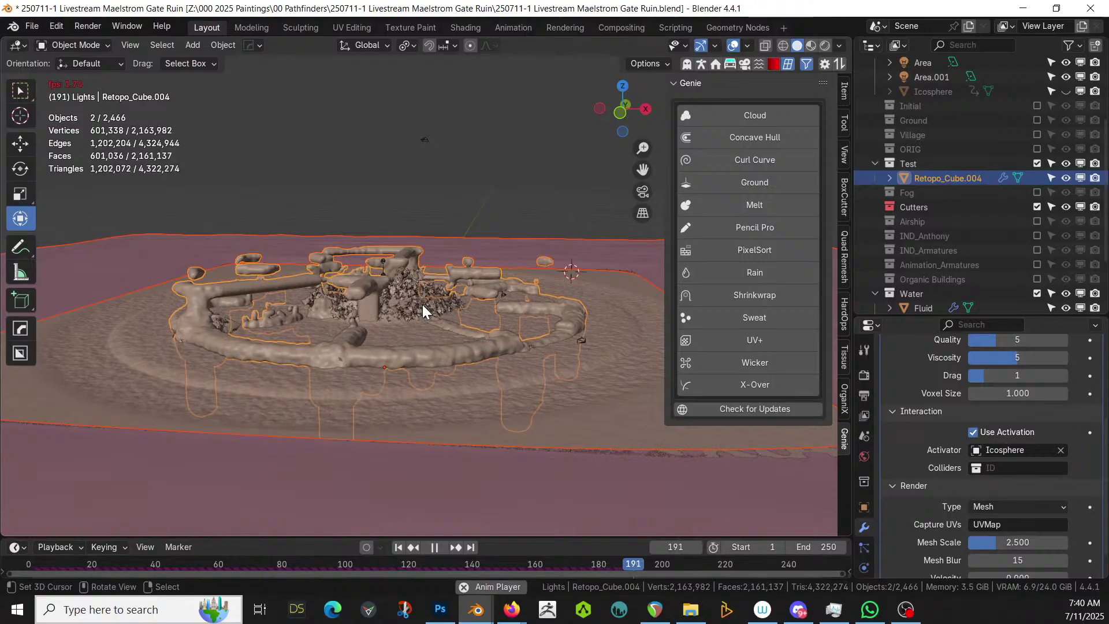
pyautogui.click(823, 547)
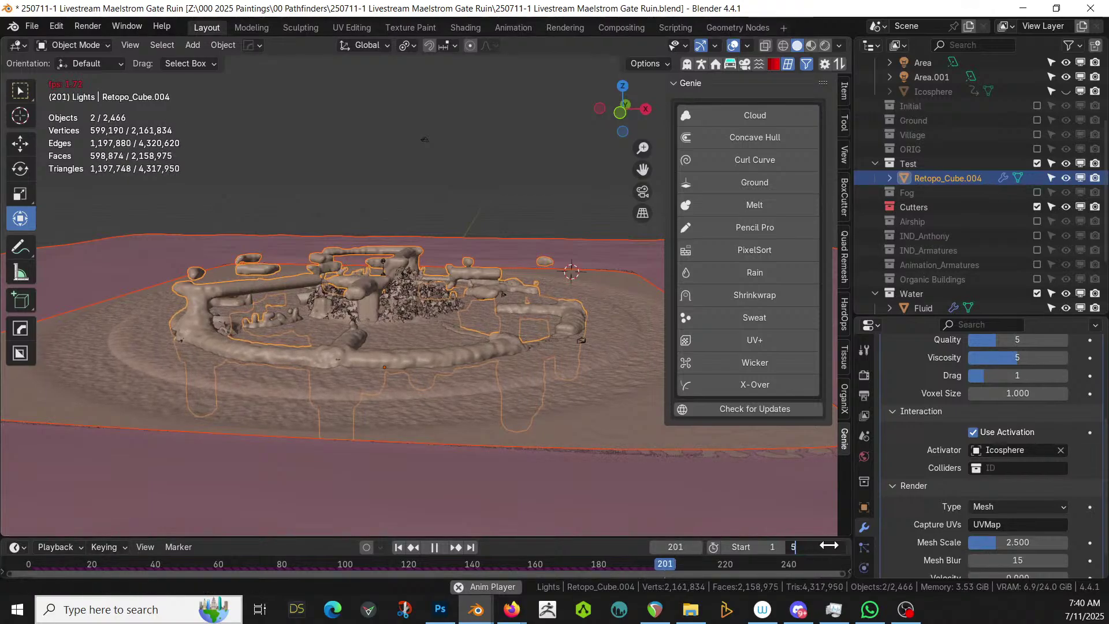
pyautogui.press('Escape')
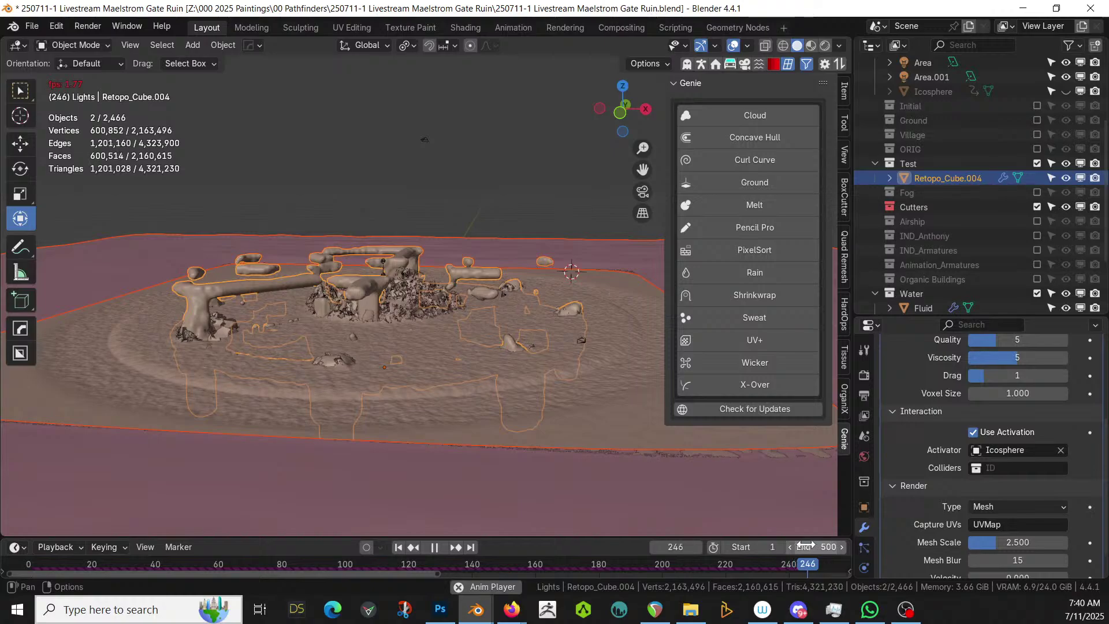
pyautogui.click(435, 547)
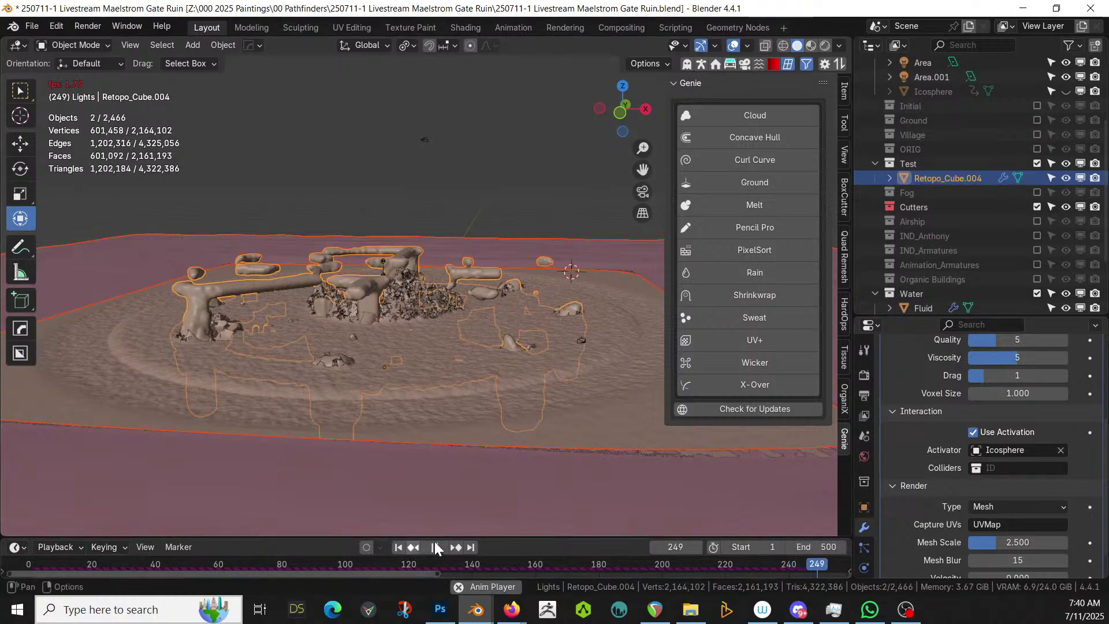
# Disable the Water collection and view the melted structure on its own from above and the side
pyautogui.moveTo(503, 292); pyautogui.dragTo(554, 328, button='middle')
pyautogui.press('KP_Divide')
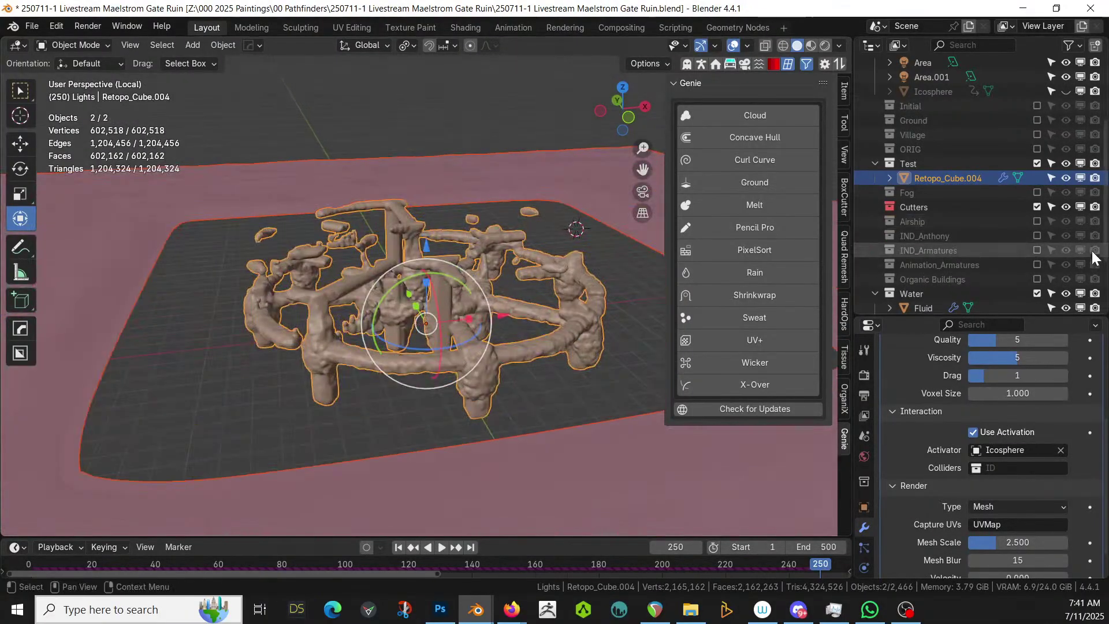
pyautogui.press('KP_Divide')
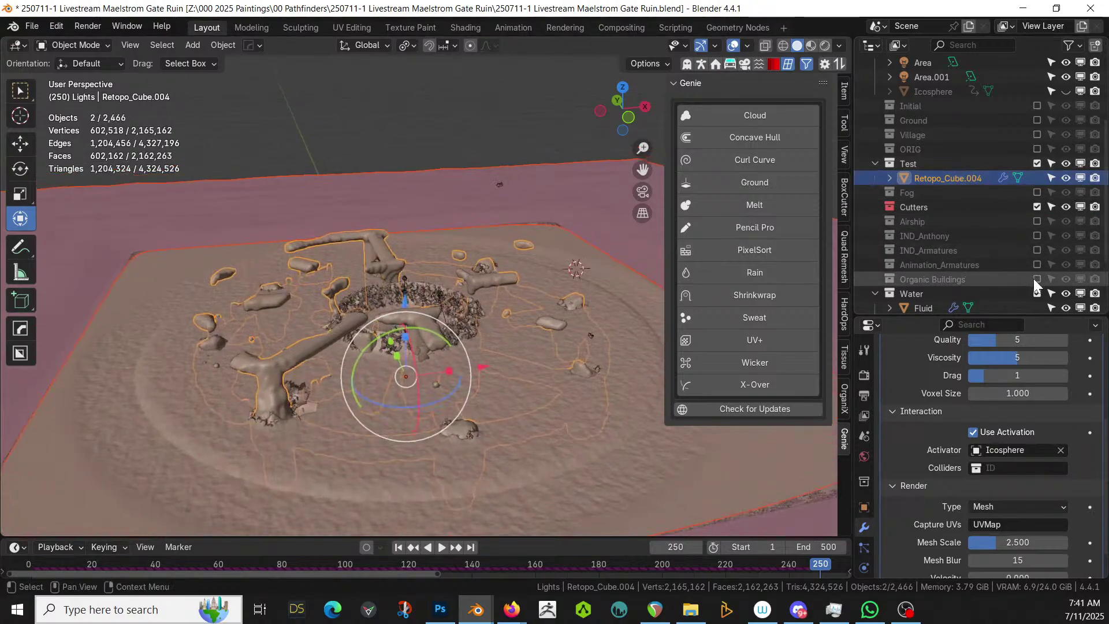
pyautogui.click(1037, 293)
pyautogui.moveTo(346, 300); pyautogui.dragTo(345, 248, button='middle')
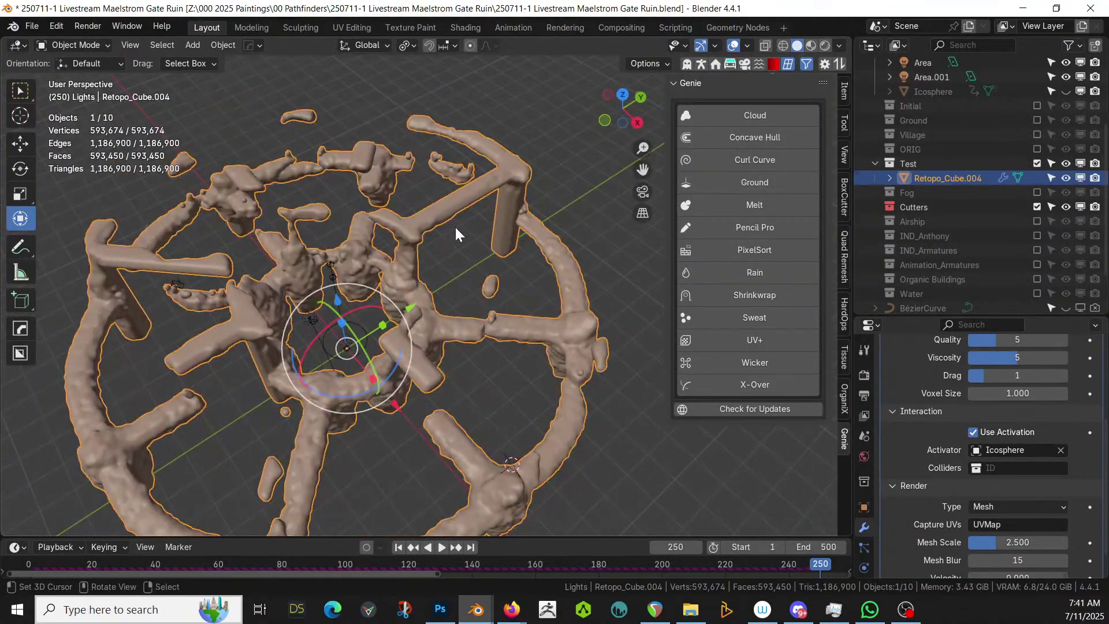
pyautogui.moveTo(456, 227); pyautogui.dragTo(471, 182, button='middle')
# Apply all modifiers on the melted structure to turn the frame 250 result into an editable mesh
pyautogui.scroll(5, 1018, 435)
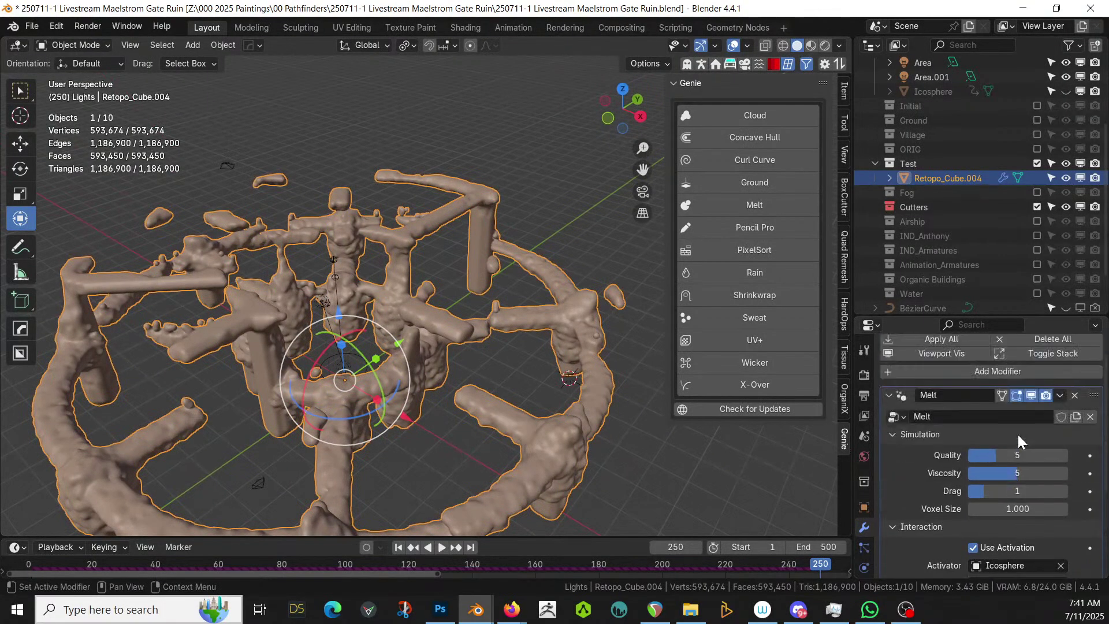
pyautogui.scroll(2, 994, 404)
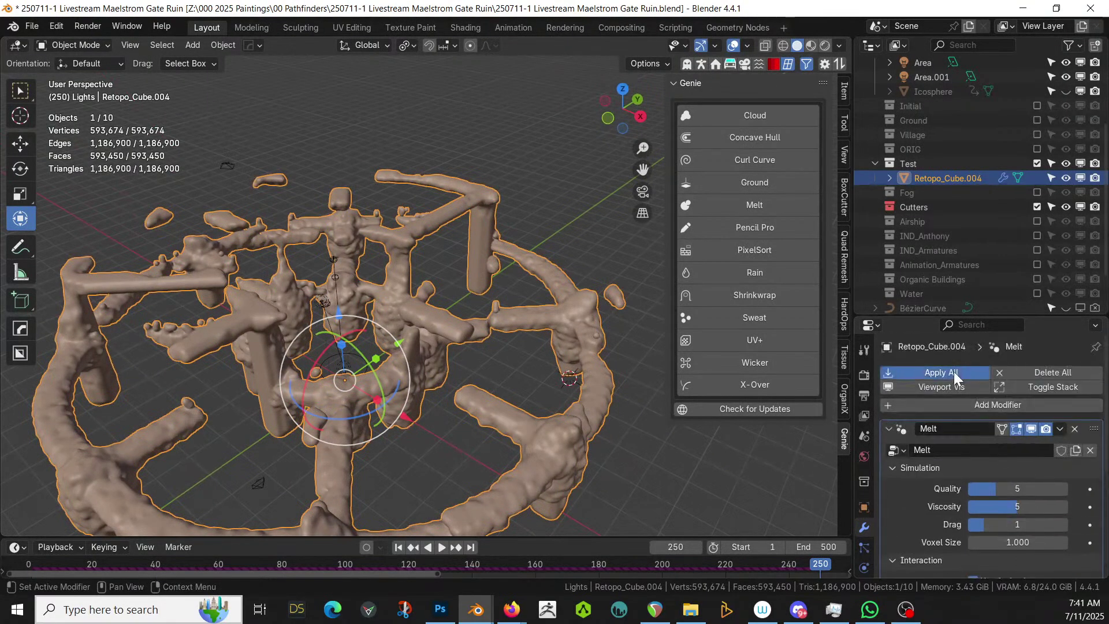
pyautogui.click(954, 372)
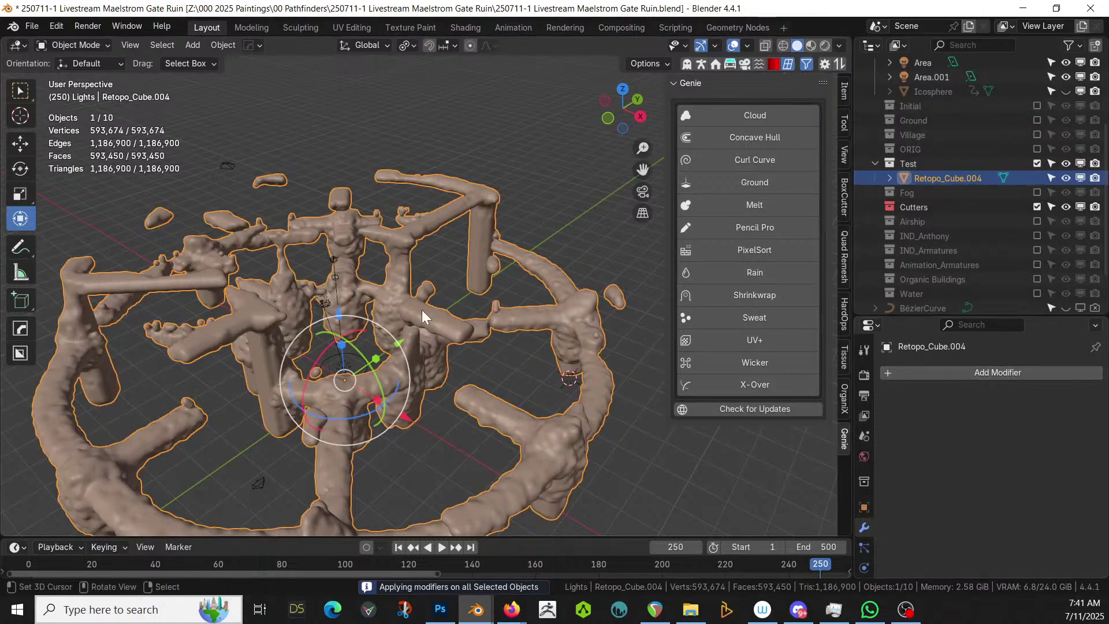
# Enter Edit Mode on the melted structure and select the linked geometry of the broken beam near the inner ring
pyautogui.scroll(2, 427, 315)
pyautogui.moveTo(494, 317); pyautogui.dragTo(416, 324, button='middle')
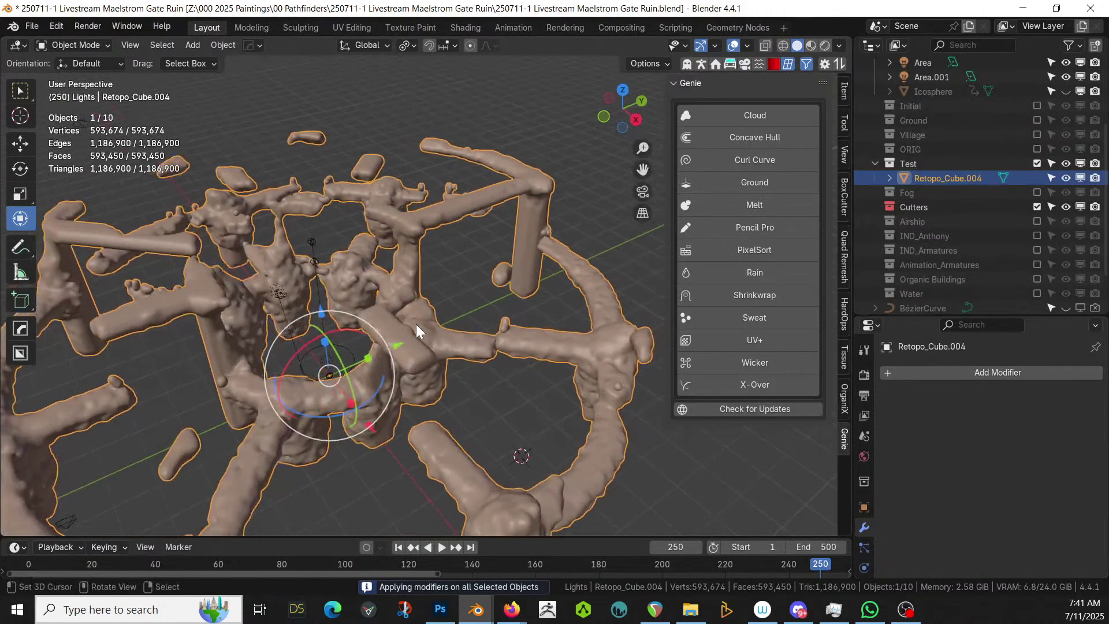
pyautogui.press('Tab')
pyautogui.scroll(2, 409, 323)
pyautogui.press('l')
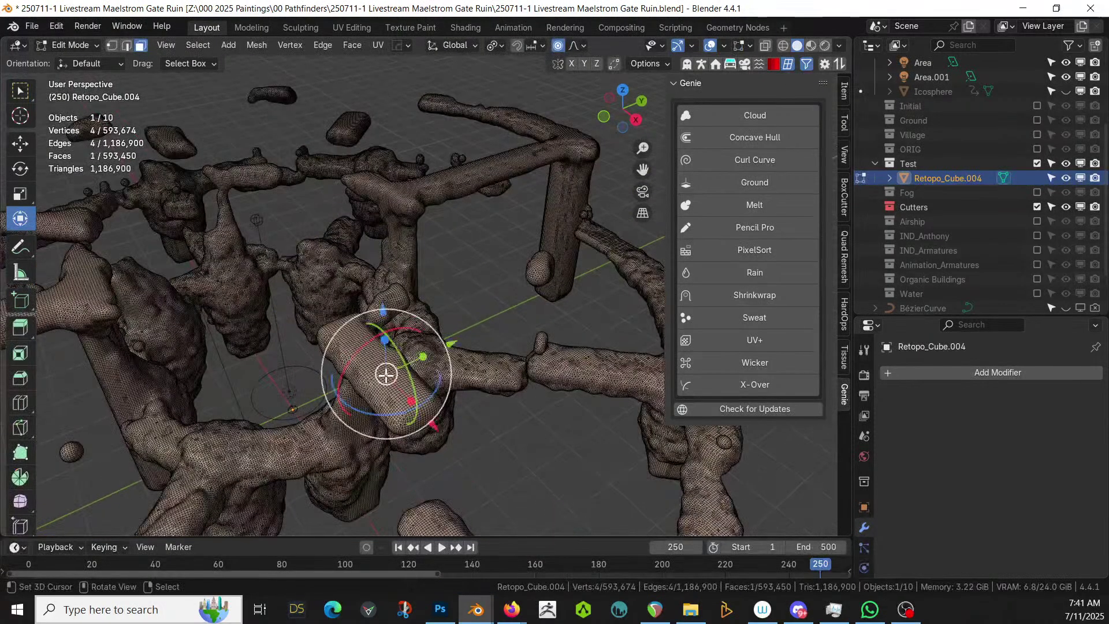
pyautogui.scroll(-5, 386, 375)
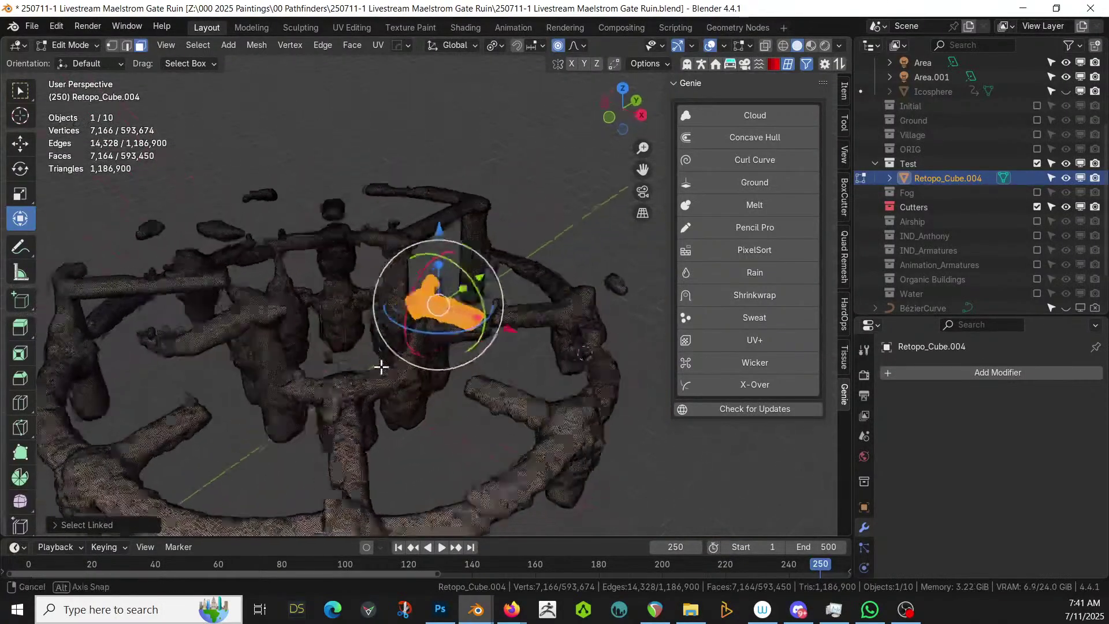
pyautogui.moveTo(378, 366); pyautogui.dragTo(391, 362, button='middle')
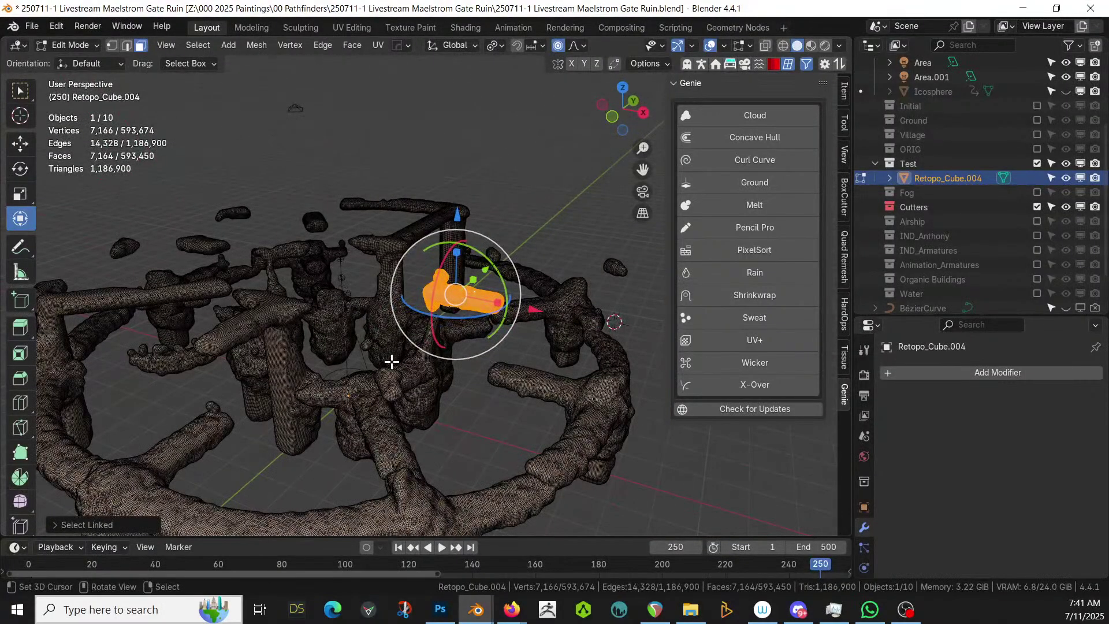
pyautogui.moveTo(298, 162); pyautogui.dragTo(389, 205, button='middle')
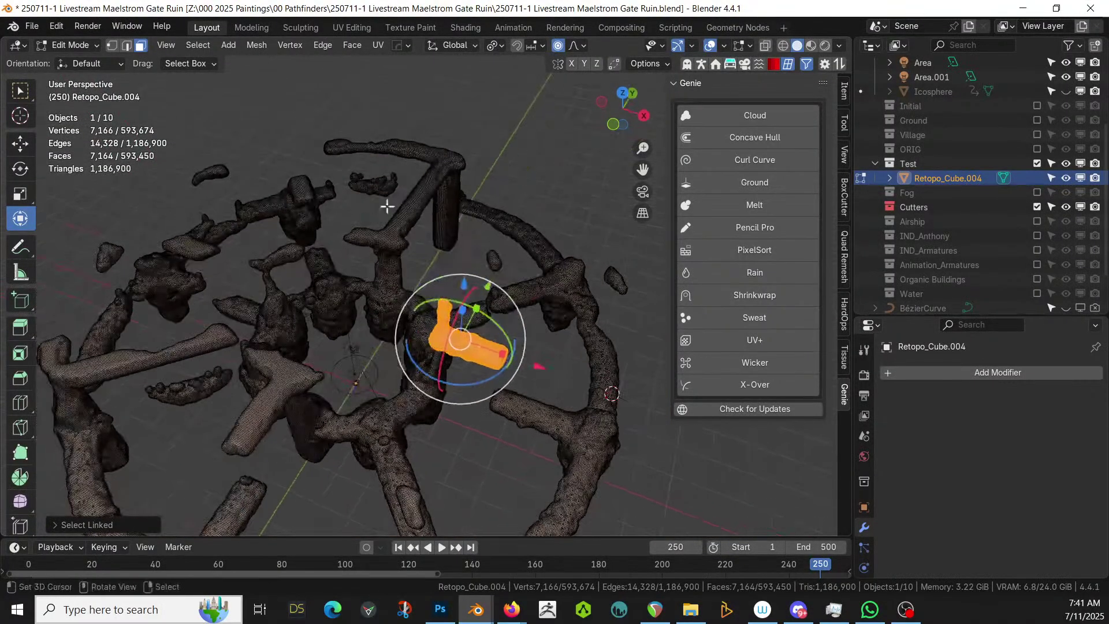
# Select the loose fragments around and between the melted rings, extend the selection to their linked geometry, and delete their vertices
pyautogui.click(492, 258)
pyautogui.press('l')
pyautogui.press('l')
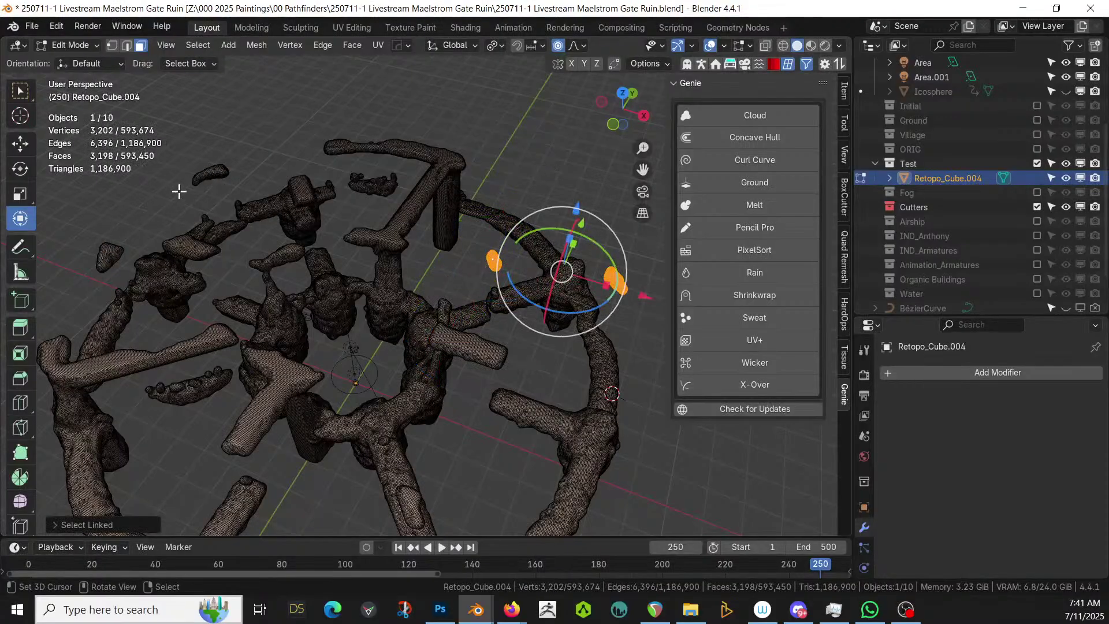
pyautogui.press('l')
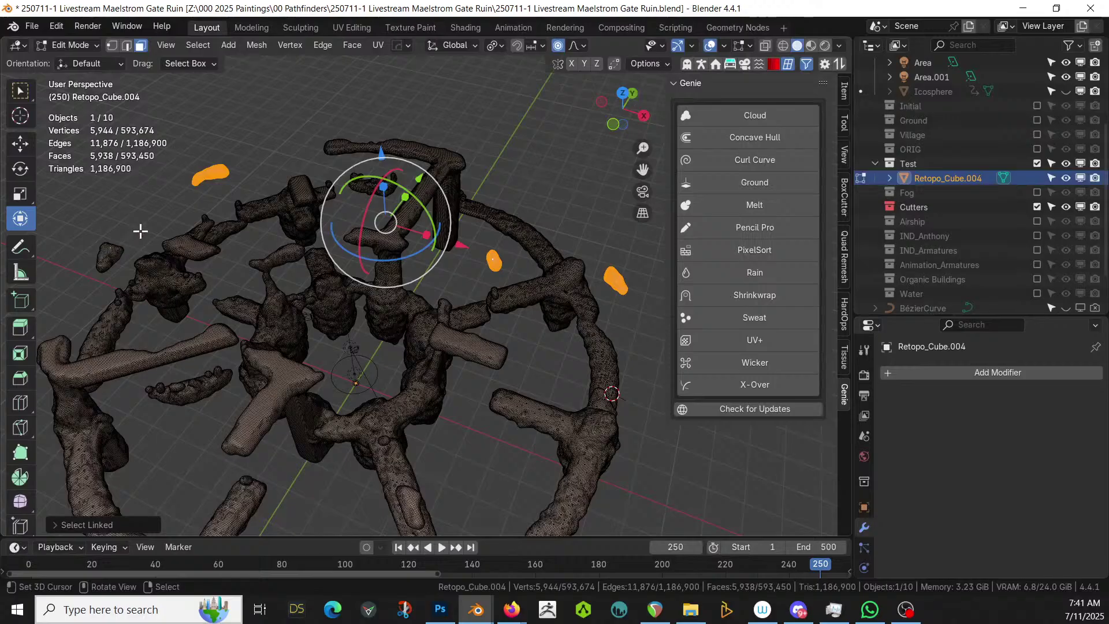
pyautogui.hotkey('ctrl', 'z')
pyautogui.moveTo(141, 230); pyautogui.dragTo(140, 231, button='middle')
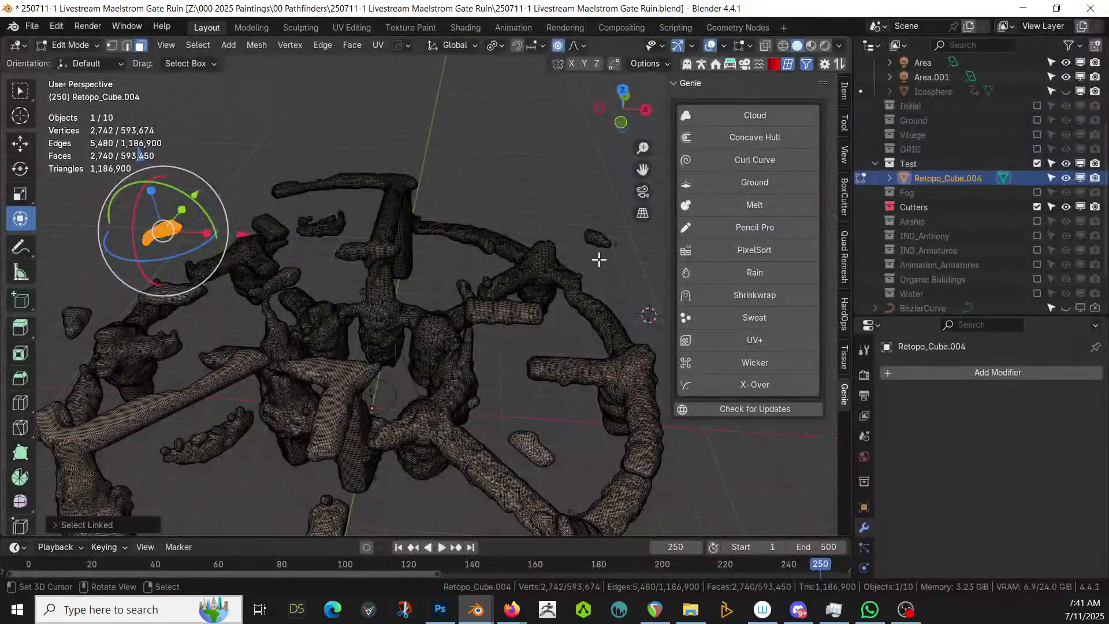
pyautogui.press('l')
pyautogui.keyDown('shift'); pyautogui.moveTo(76, 322); pyautogui.dragTo(116, 277, button='middle'); pyautogui.keyUp('shift')
pyautogui.keyDown('shift'); pyautogui.rightClick(259, 399); pyautogui.keyUp('shift')
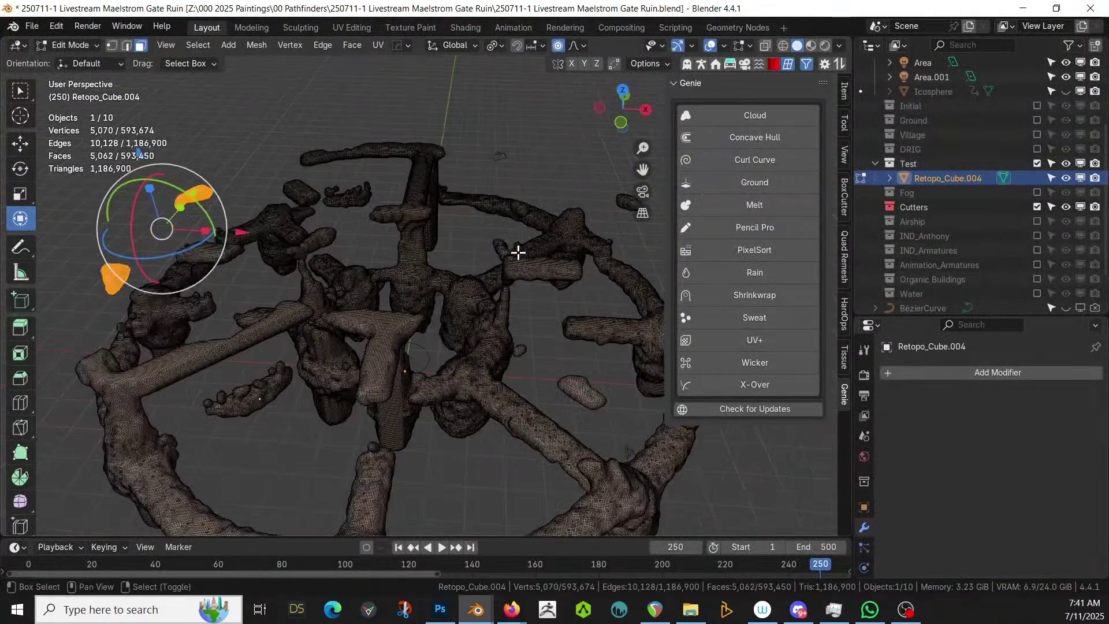
pyautogui.keyDown('shift'); pyautogui.rightClick(588, 393); pyautogui.keyUp('shift')
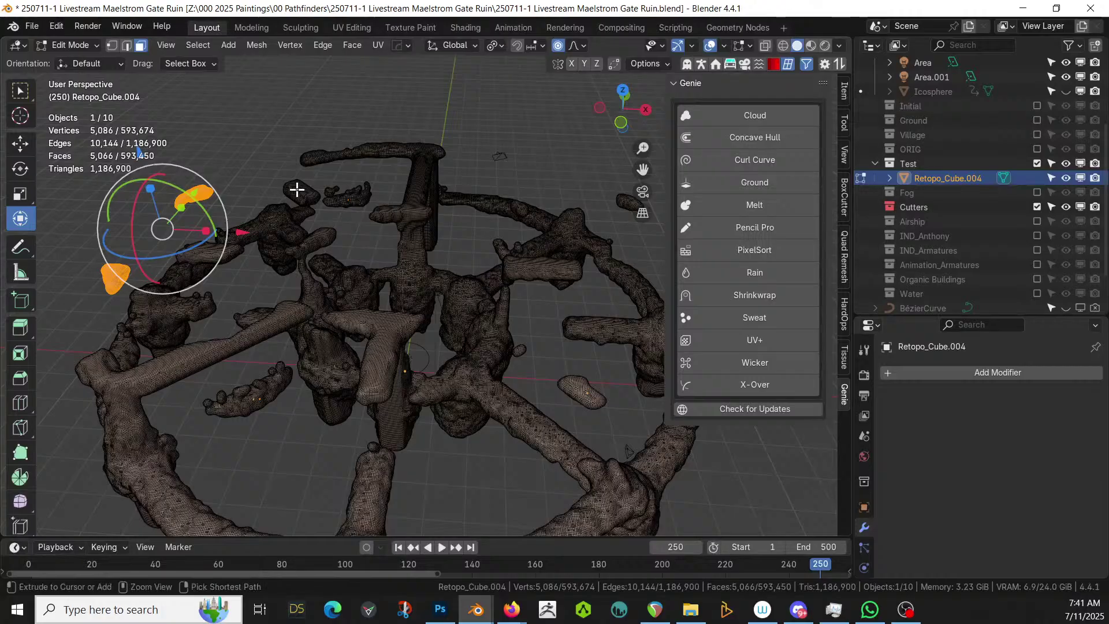
pyautogui.hotkey('ctrl', 'l')
pyautogui.press('x')
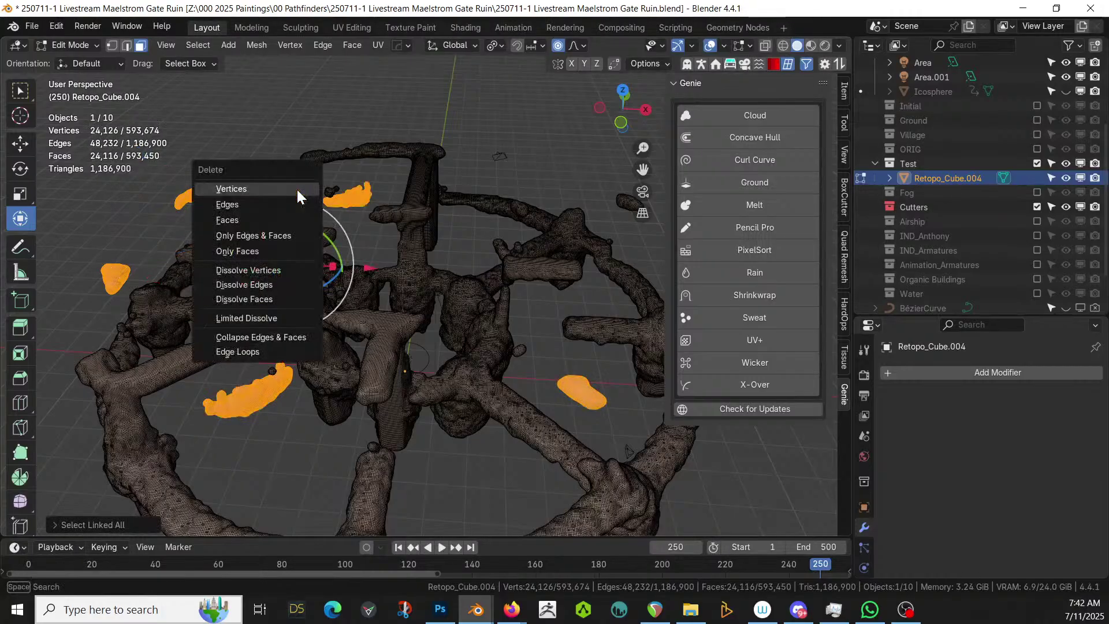
pyautogui.click(245, 189)
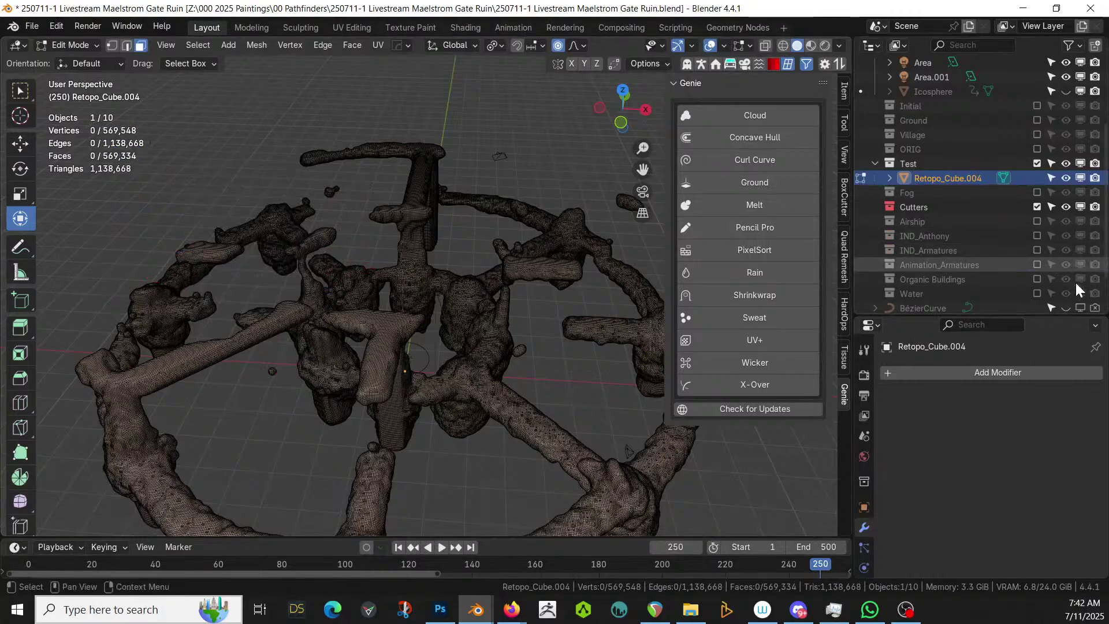
# Re-enable the Water collection and delete the linked vertices of the beam fragments floating above the water surface
pyautogui.click(1037, 293)
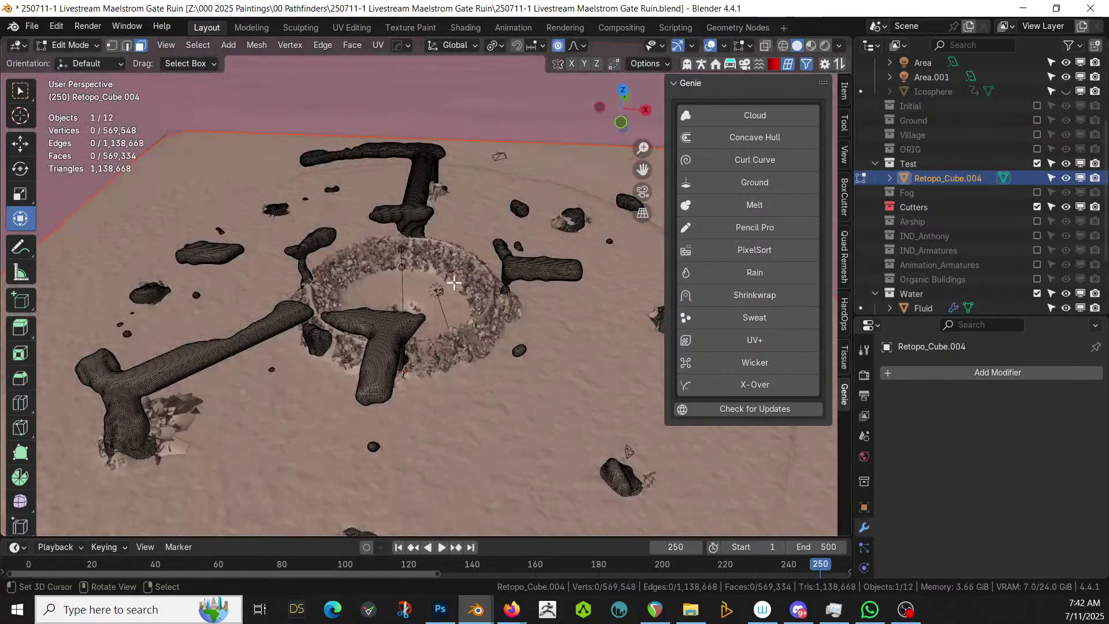
pyautogui.moveTo(453, 283); pyautogui.dragTo(305, 255, button='middle')
pyautogui.click(378, 255)
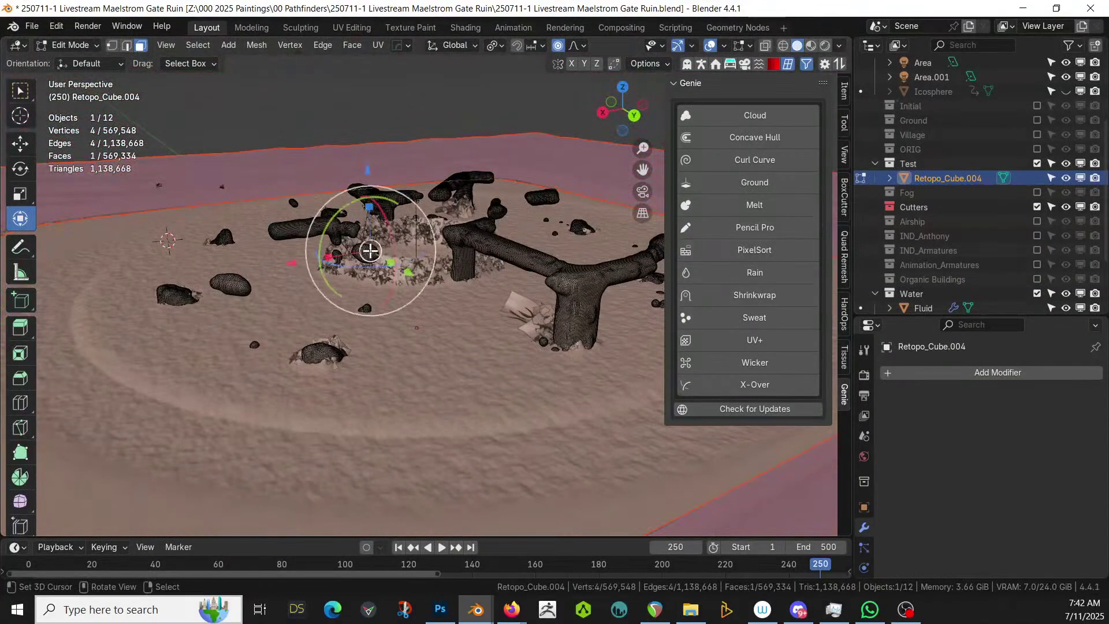
pyautogui.keyDown('shift'); pyautogui.click(242, 283); pyautogui.keyUp('shift')
pyautogui.moveTo(242, 283); pyautogui.dragTo(300, 259, button='middle')
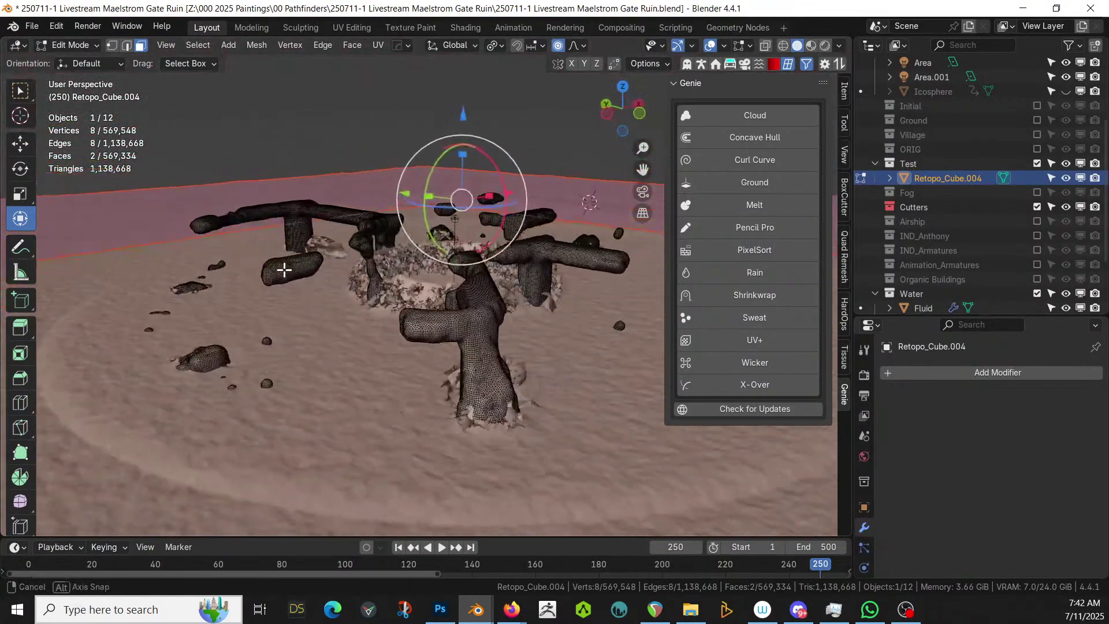
pyautogui.keyDown('shift'); pyautogui.click(299, 260); pyautogui.keyUp('shift')
pyautogui.moveTo(318, 324); pyautogui.dragTo(292, 310, button='middle')
pyautogui.hotkey('ctrl', 'l')
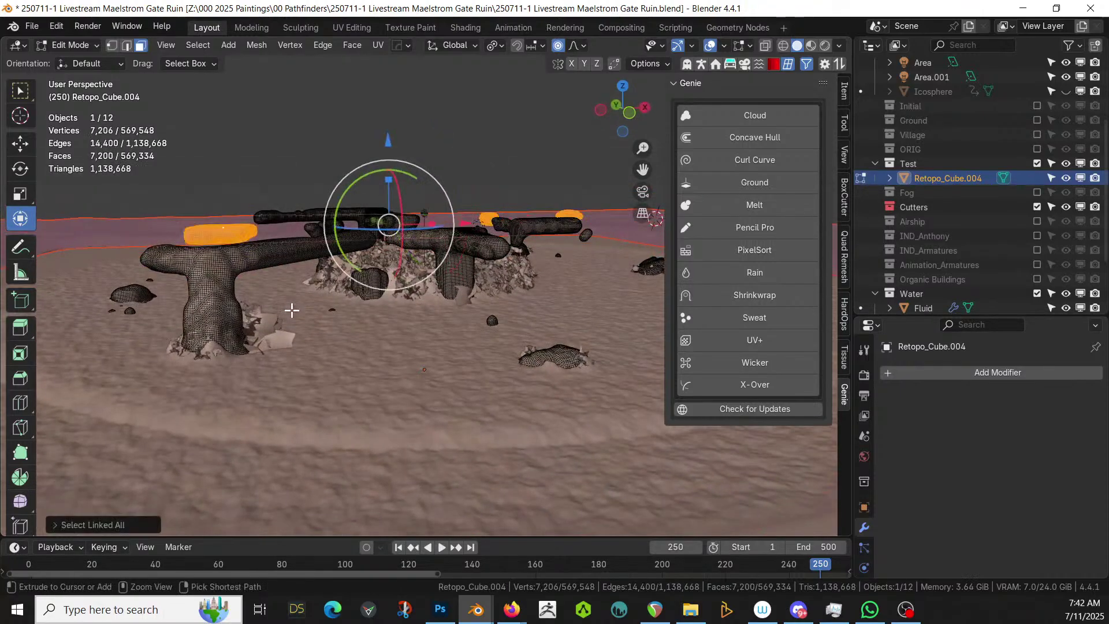
pyautogui.press('x')
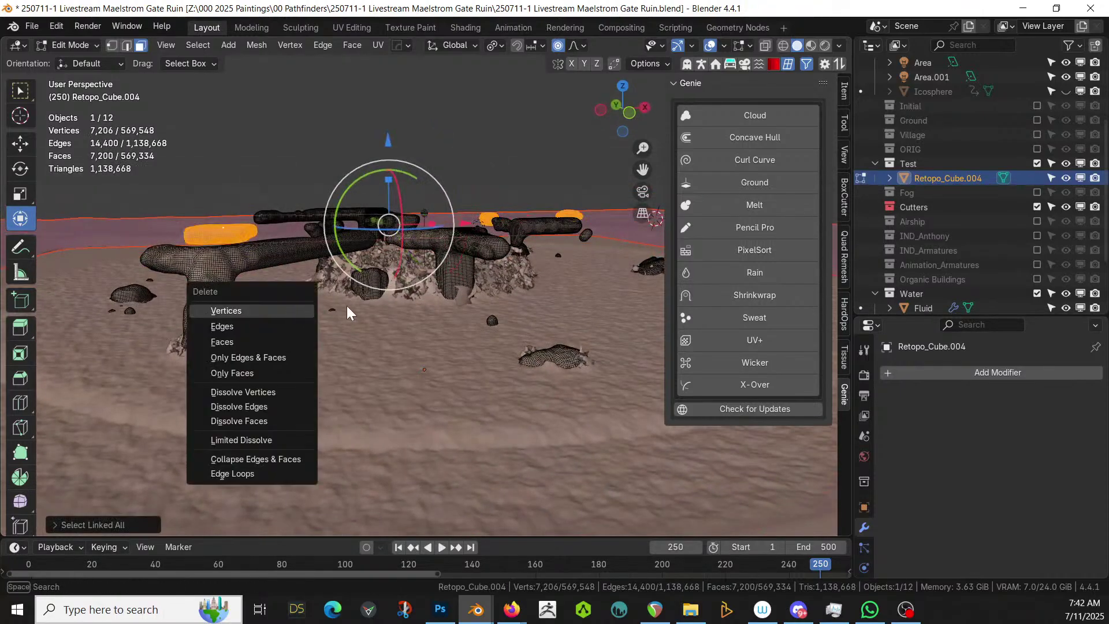
pyautogui.click(292, 311)
# Delete the vertices of the small round fragment still floating in the air above the water
pyautogui.moveTo(292, 310); pyautogui.dragTo(374, 320, button='middle')
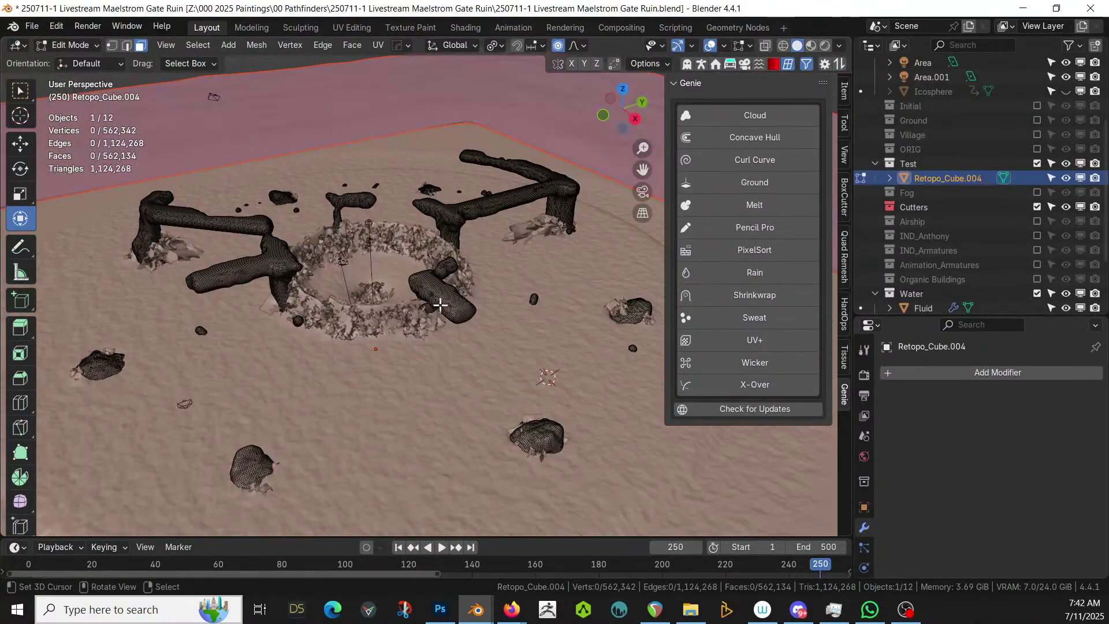
pyautogui.moveTo(440, 304); pyautogui.dragTo(314, 325, button='middle')
pyautogui.moveTo(262, 301); pyautogui.dragTo(441, 231, button='middle')
pyautogui.click(423, 221)
pyautogui.hotkey('ctrl', 'l')
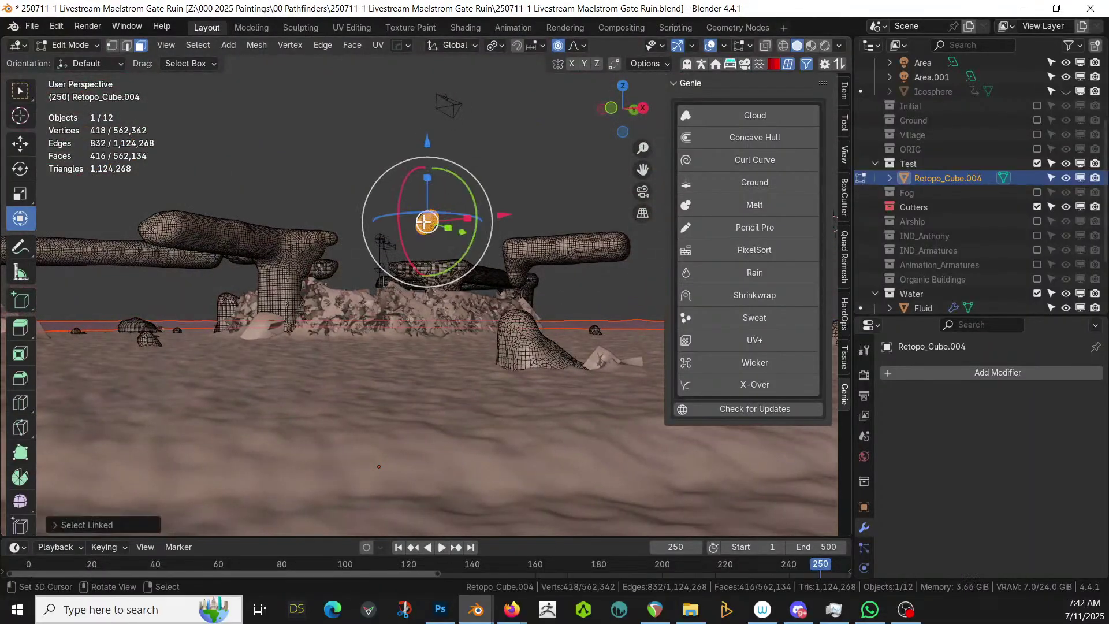
pyautogui.press('x')
pyautogui.click(423, 222)
# Isolate the melted structure in local view and frame the broken column's stump beneath the overhanging beam
pyautogui.moveTo(453, 243); pyautogui.dragTo(285, 210, button='middle')
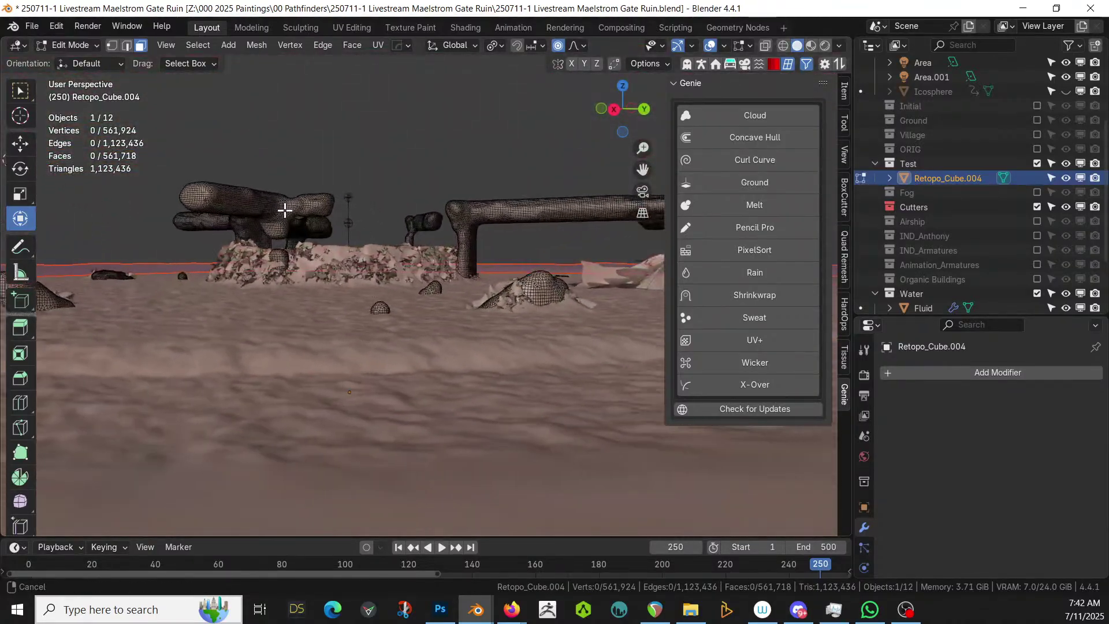
pyautogui.moveTo(399, 224); pyautogui.dragTo(547, 267, button='middle')
pyautogui.scroll(6, 577, 277)
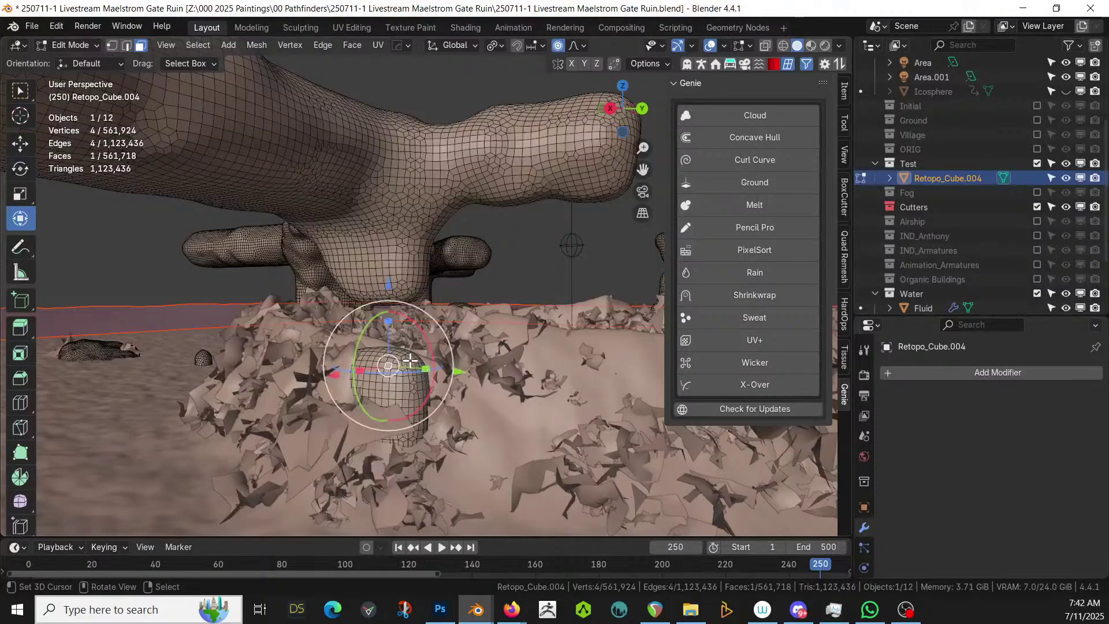
pyautogui.press('KP_Divide')
pyautogui.scroll(5, 410, 360)
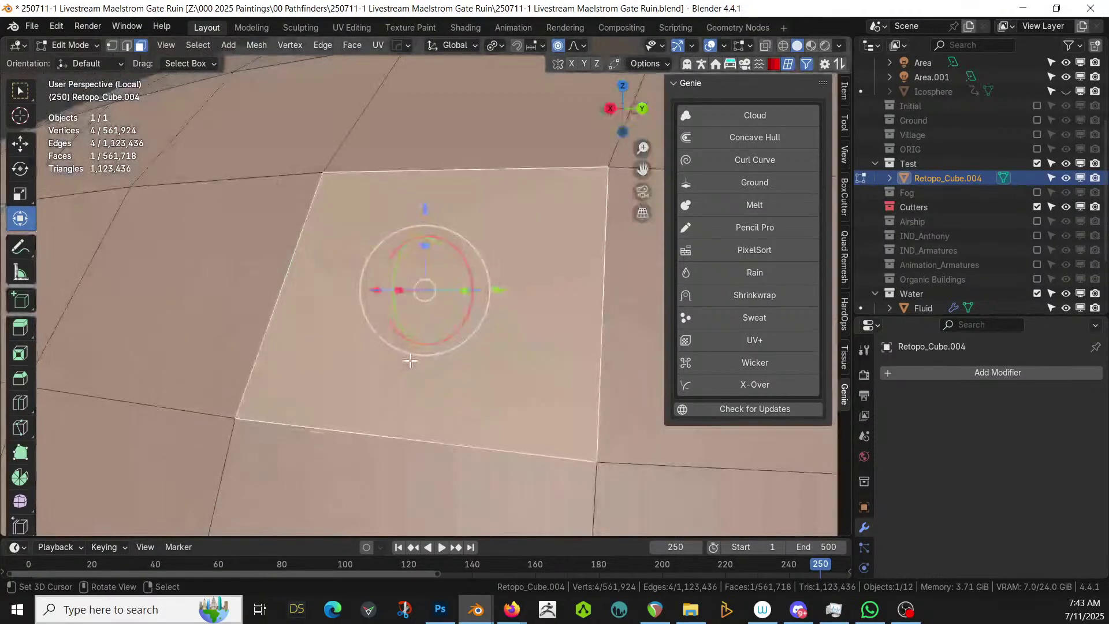
pyautogui.moveTo(410, 360); pyautogui.dragTo(415, 274, button='middle')
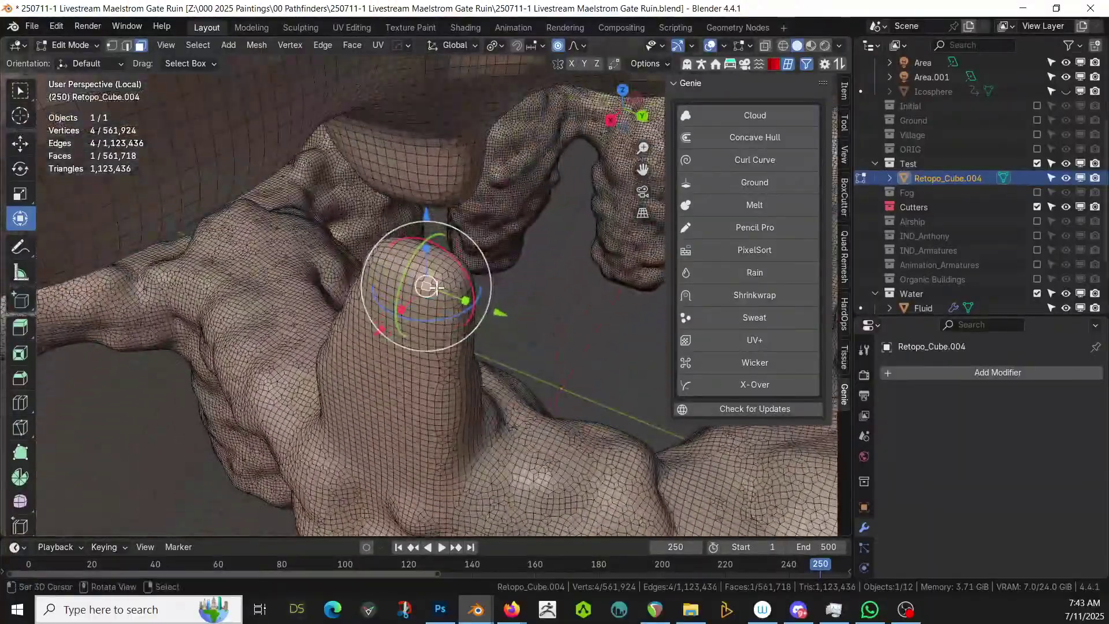
pyautogui.press('c')
pyautogui.moveTo(406, 249); pyautogui.dragTo(430, 269)
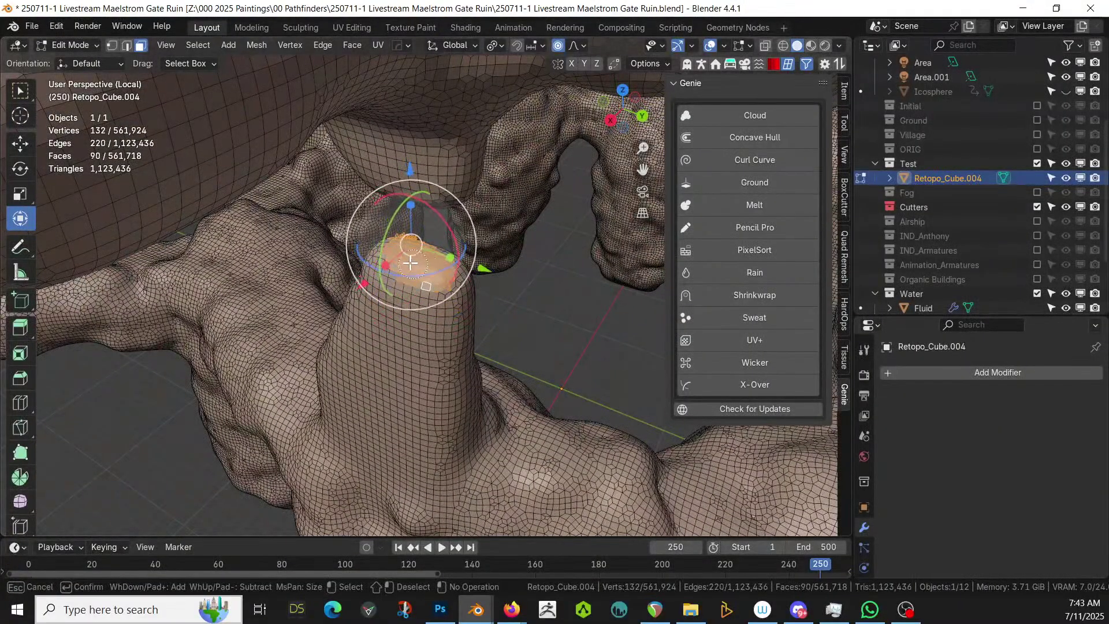
pyautogui.press('Escape')
pyautogui.moveTo(546, 325); pyautogui.dragTo(439, 286, button='middle')
pyautogui.hotkey('alt', 'a')
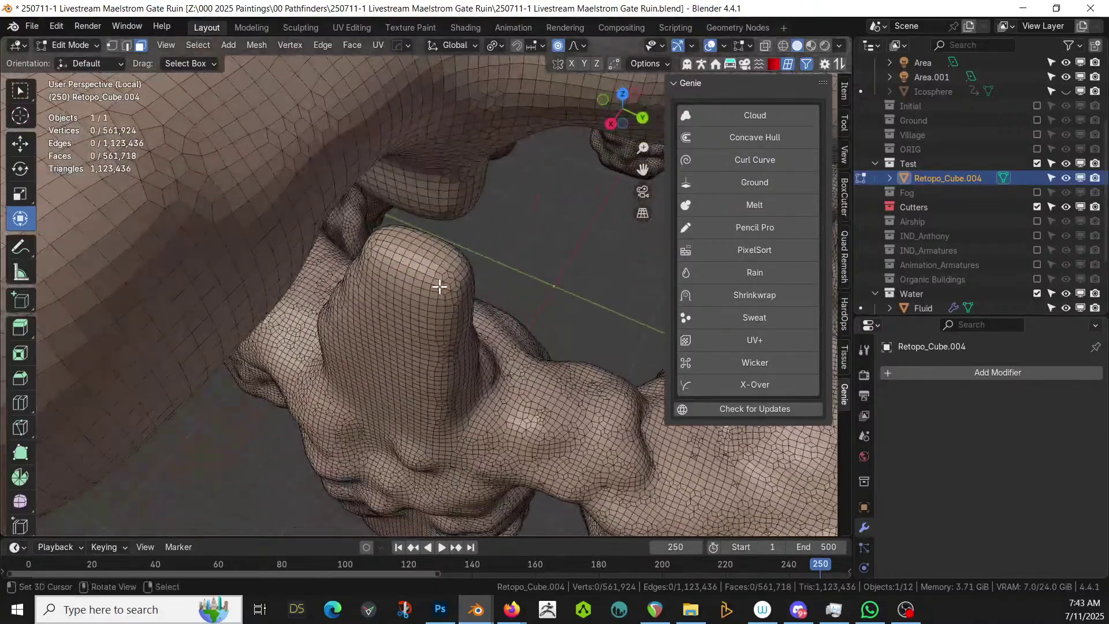
# Circle-select the faces on the stump's top and on the beam's facing underside, and connect them with Bridge Edge Loops
pyautogui.press('c')
pyautogui.moveTo(399, 258)
pyautogui.mouseDown()
pyautogui.moveTo(403, 245)
pyautogui.moveTo(404, 255)
pyautogui.moveTo(441, 254)
pyautogui.moveTo(422, 251)
pyautogui.mouseUp()
pyautogui.press('Escape')
pyautogui.moveTo(523, 266); pyautogui.dragTo(598, 151, button='middle')
pyautogui.press('c')
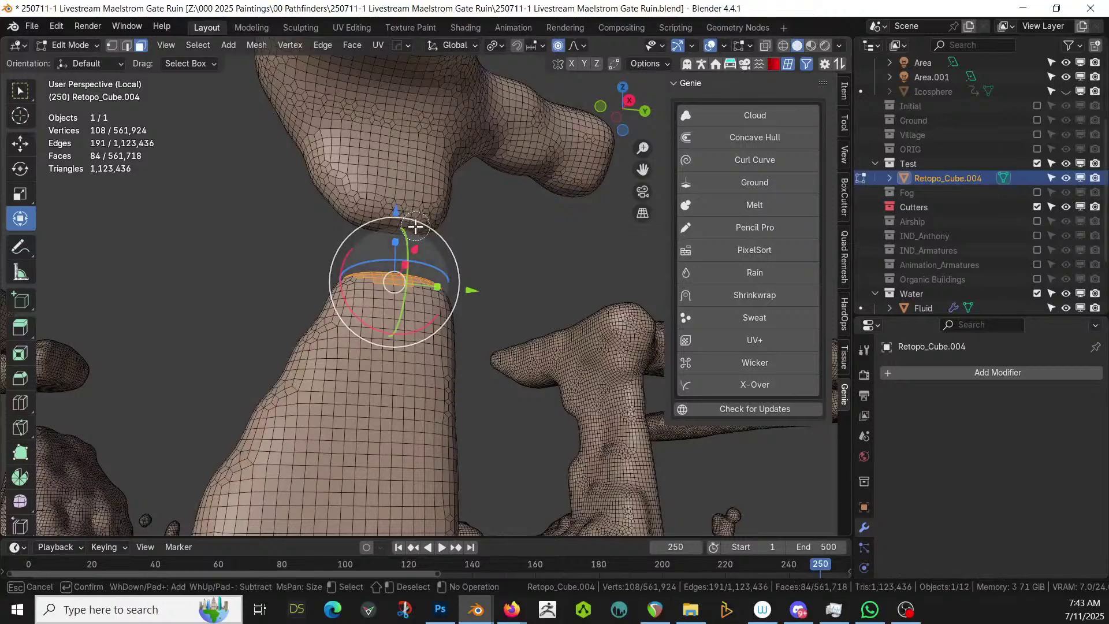
pyautogui.moveTo(410, 235)
pyautogui.mouseDown()
pyautogui.moveTo(387, 222)
pyautogui.moveTo(413, 219)
pyautogui.moveTo(389, 222)
pyautogui.mouseUp()
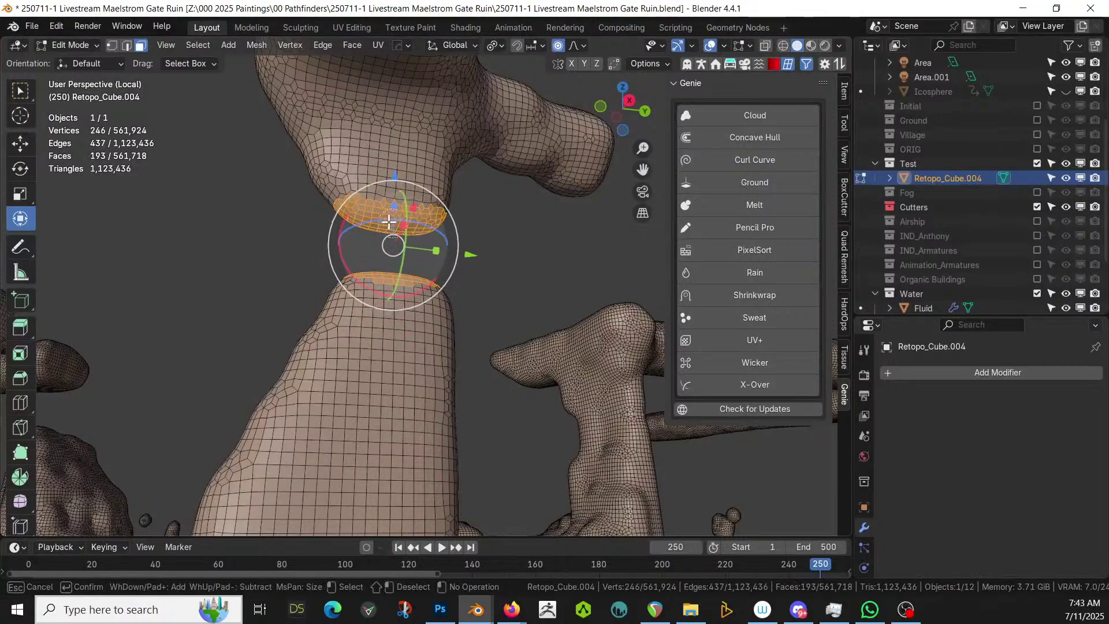
pyautogui.press('Escape')
pyautogui.moveTo(601, 260); pyautogui.dragTo(621, 266, button='middle')
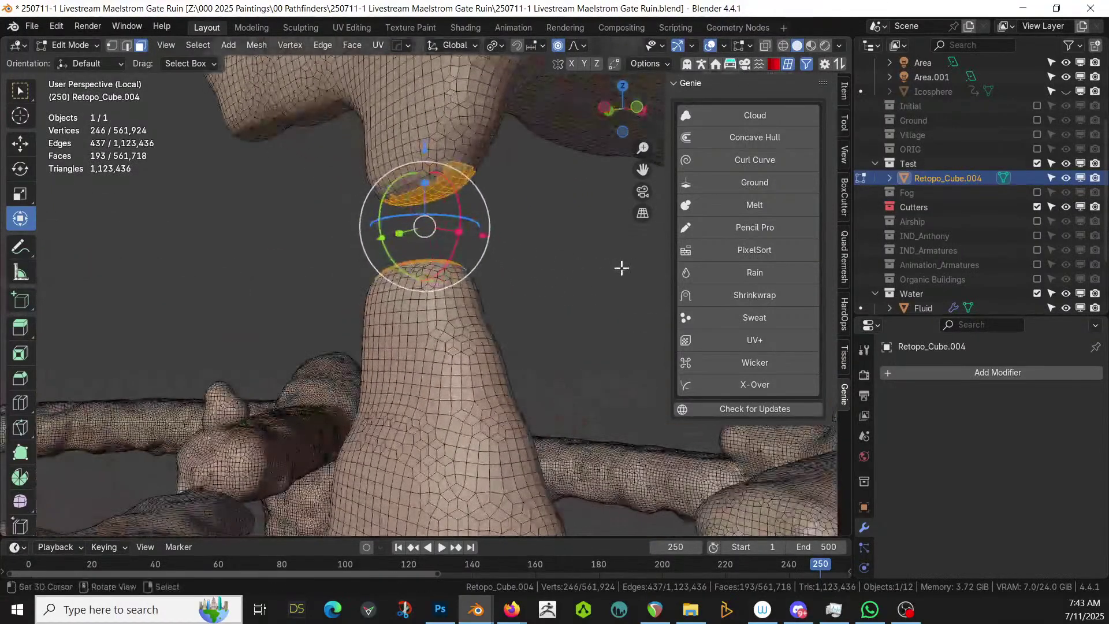
pyautogui.press('c')
pyautogui.moveTo(431, 193); pyautogui.dragTo(387, 205)
pyautogui.press('Escape')
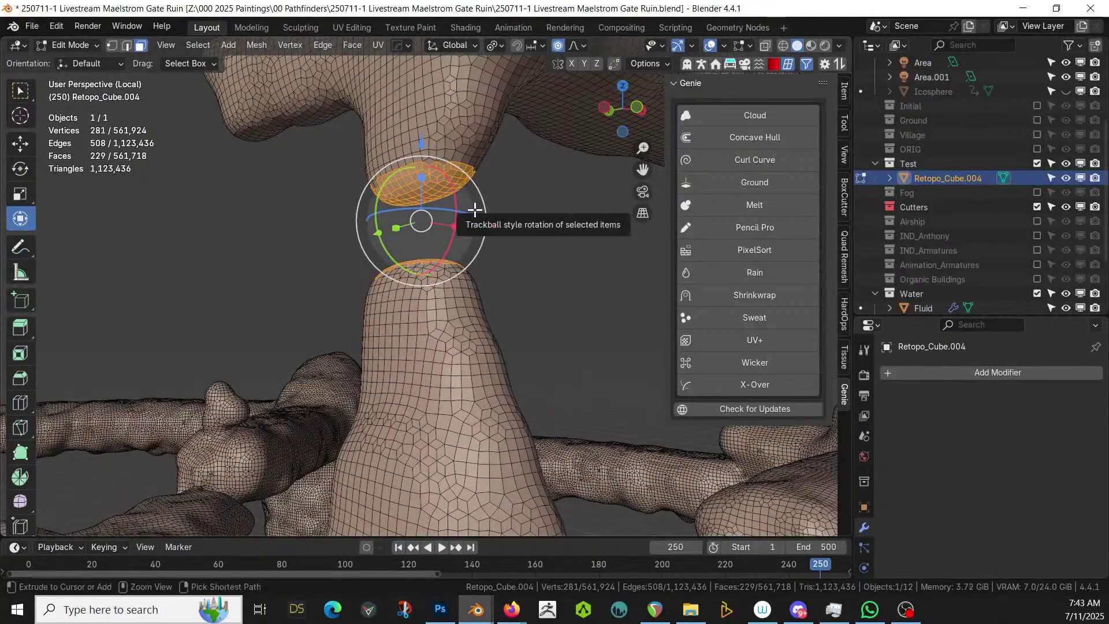
pyautogui.hotkey('ctrl', 'e')
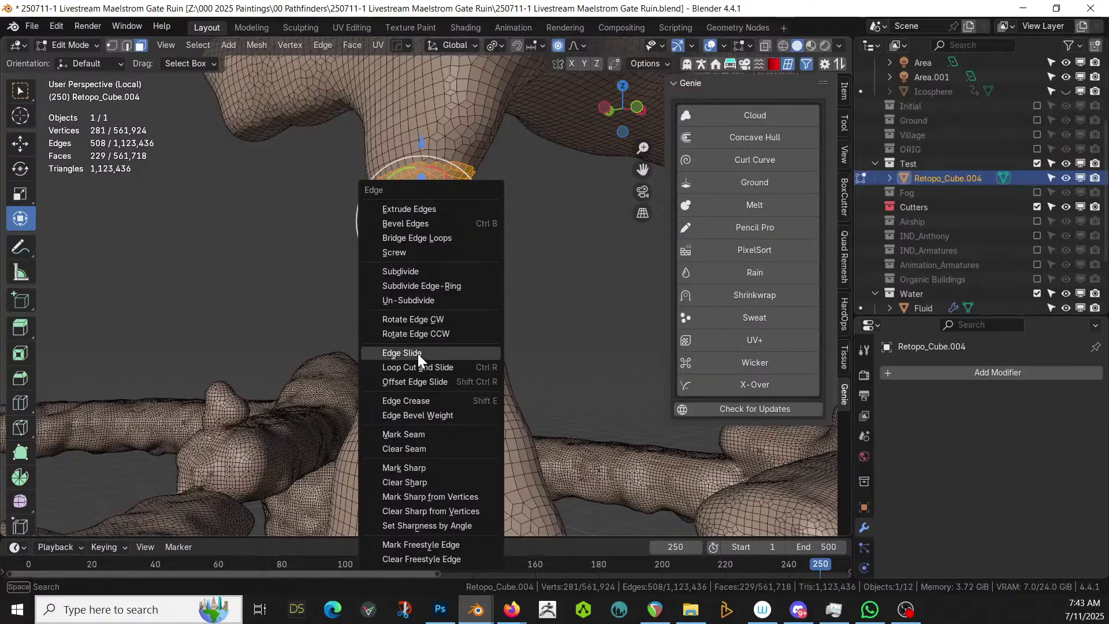
pyautogui.click(425, 238)
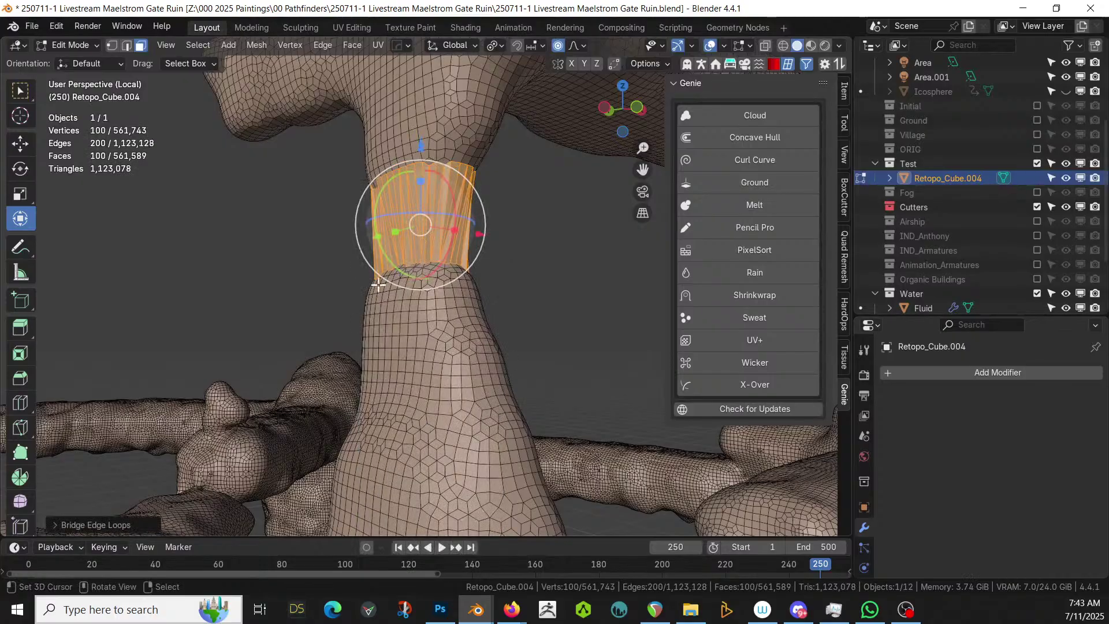
# Set the bridge's number of cuts to 6 and return to Object Mode
pyautogui.click(54, 524)
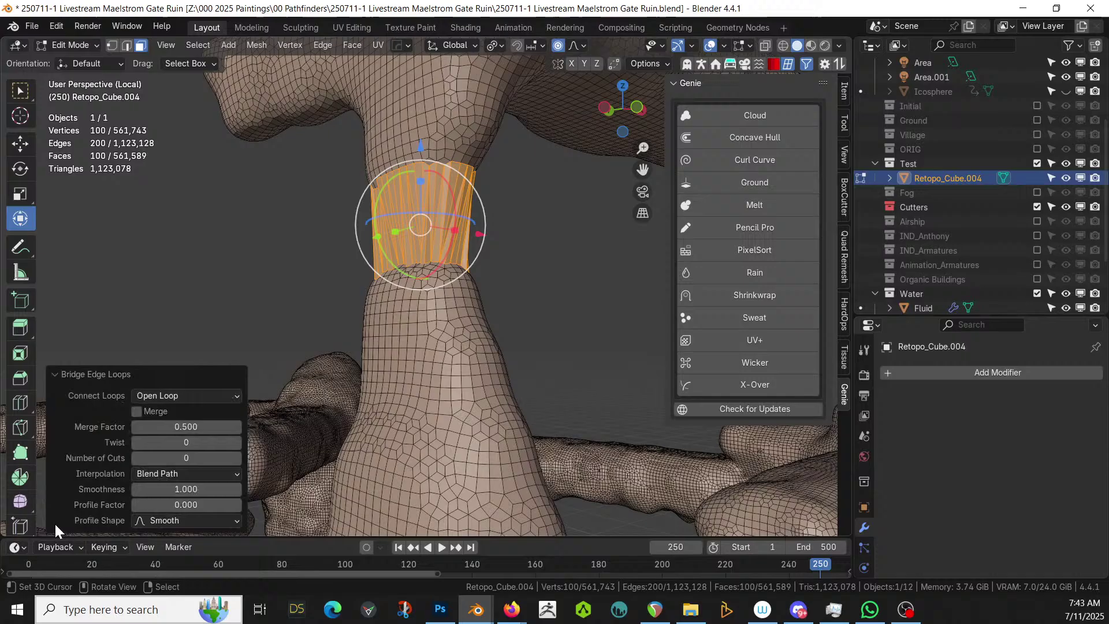
pyautogui.click(238, 458)
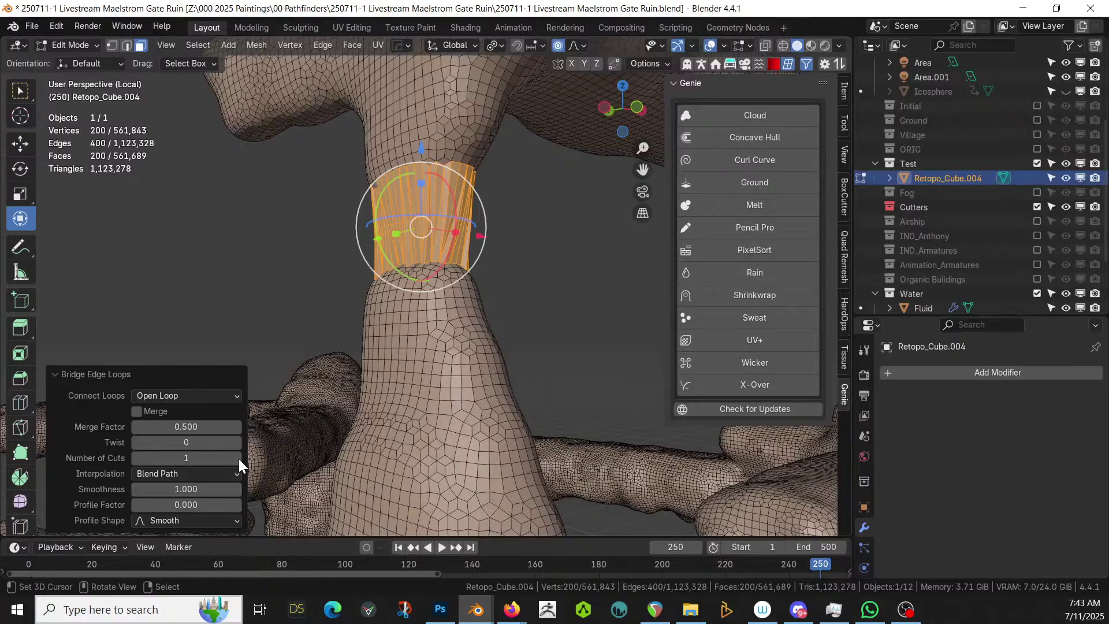
pyautogui.click(238, 458)
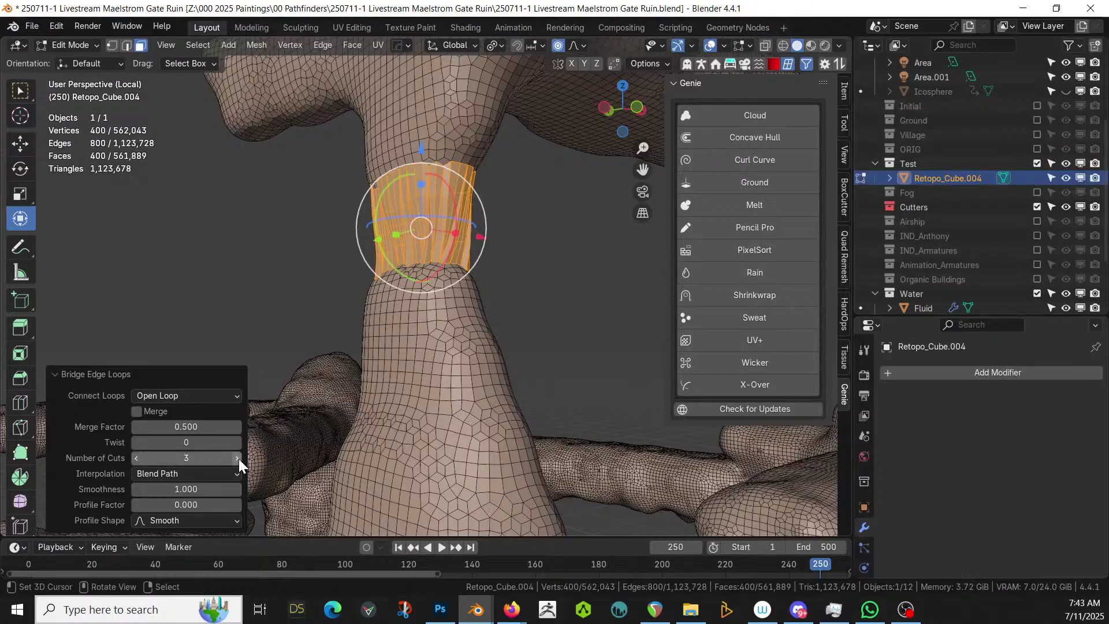
pyautogui.click(238, 457)
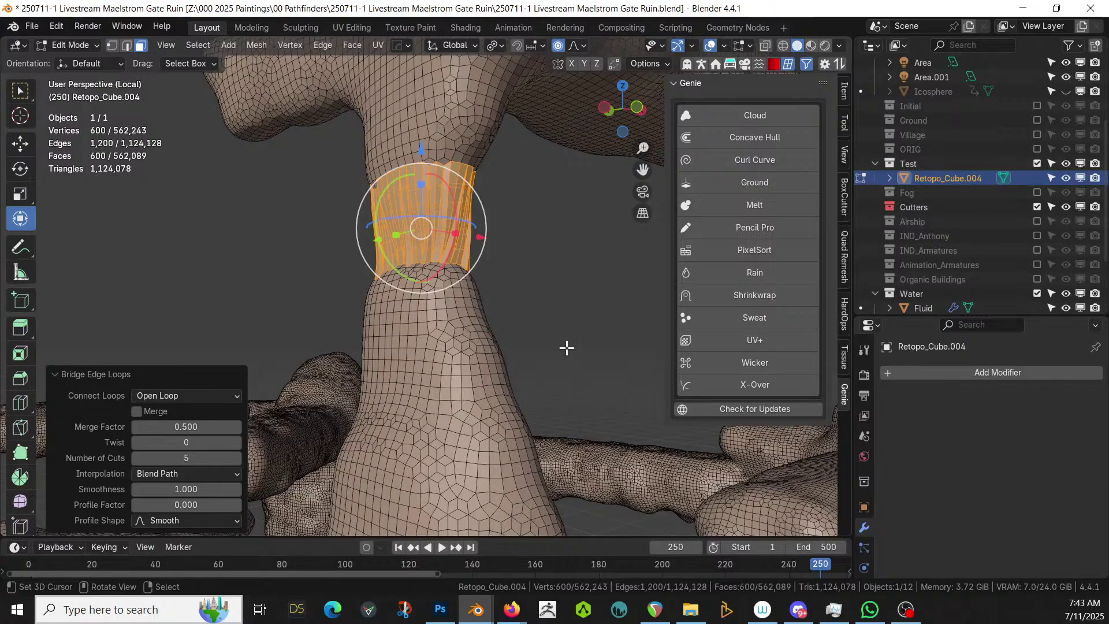
pyautogui.moveTo(566, 348); pyautogui.dragTo(509, 298, button='middle')
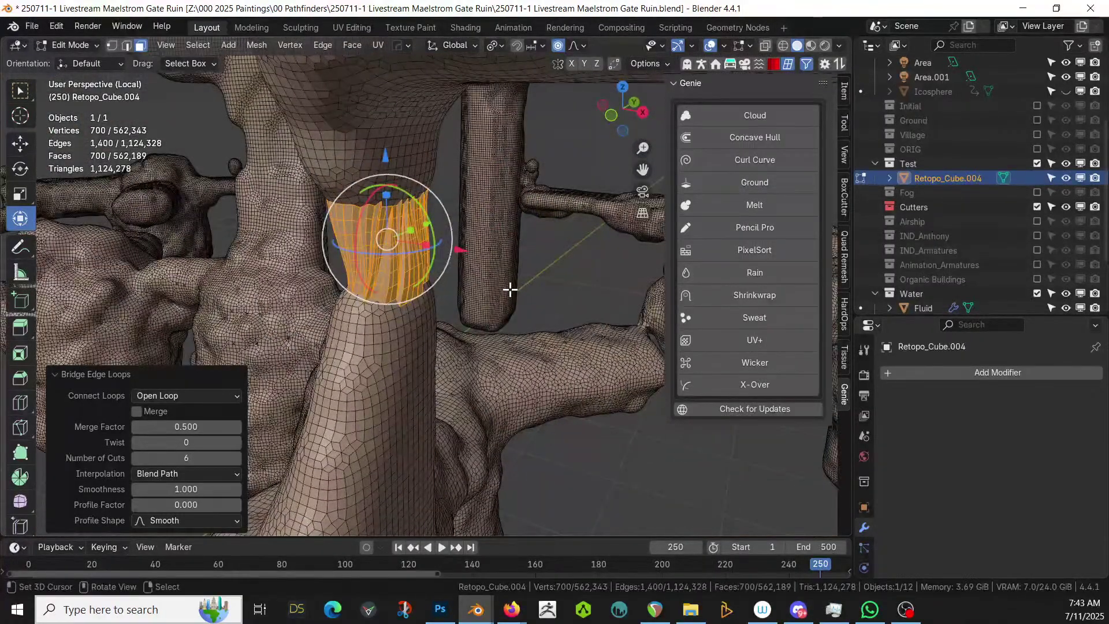
pyautogui.press('Tab')
# Switch the melted structure to Sculpt Mode and smooth the gaps in the bridged section of the broken column
pyautogui.scroll(-4, 509, 288)
pyautogui.scroll(4, 511, 290)
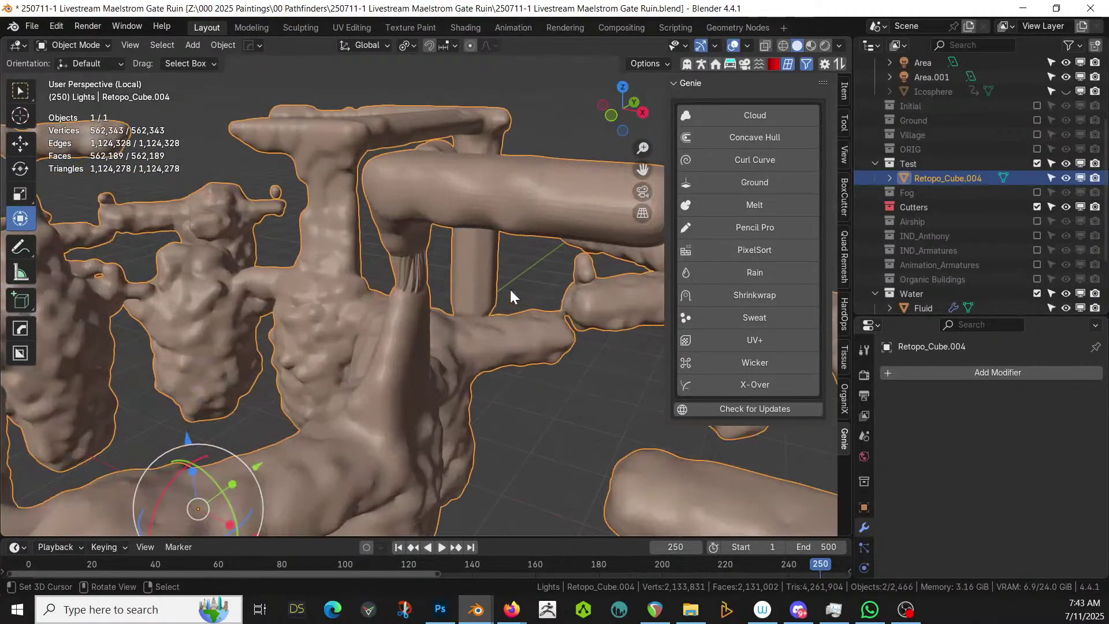
pyautogui.moveTo(510, 289); pyautogui.dragTo(299, 253, button='middle')
pyautogui.scroll(2, 340, 281)
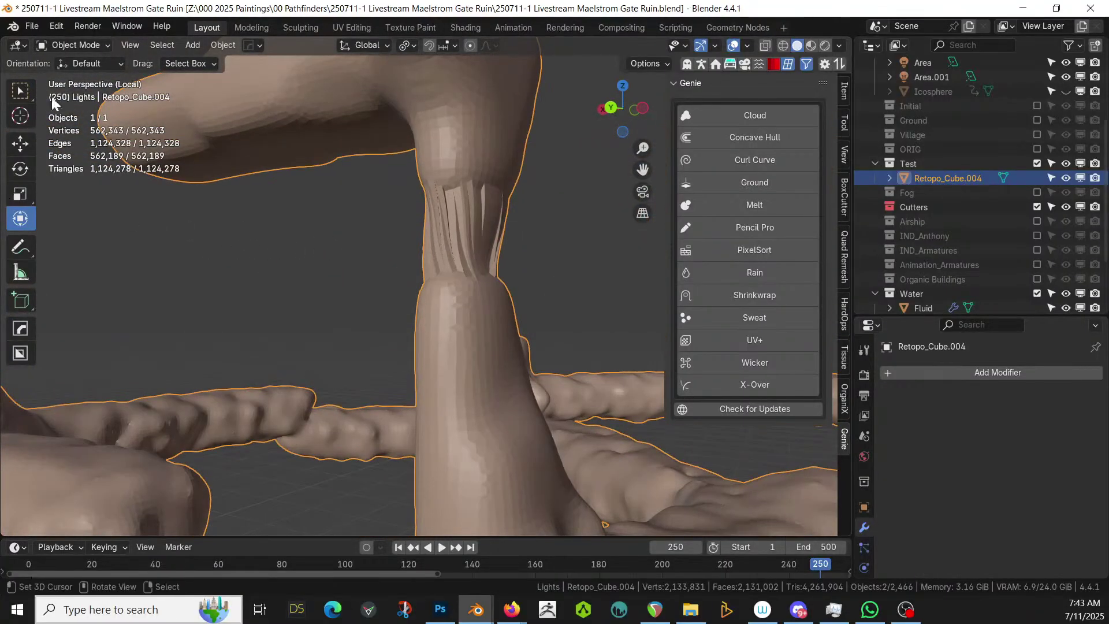
pyautogui.click(69, 43)
pyautogui.click(80, 95)
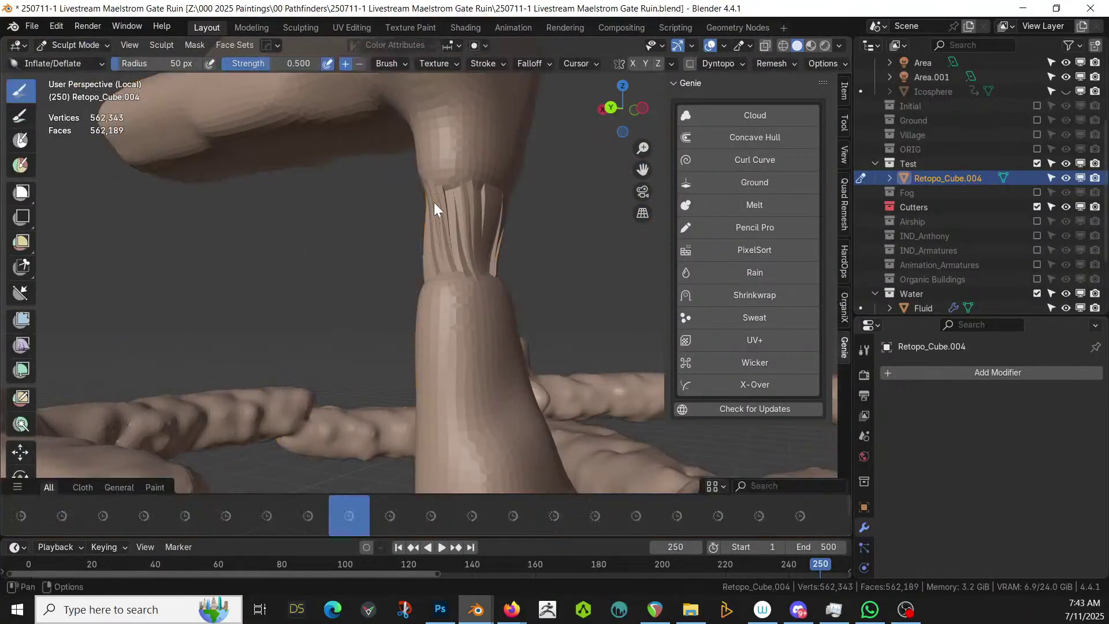
pyautogui.keyDown('shift'); pyautogui.moveTo(439, 200); pyautogui.dragTo(498, 202); pyautogui.keyUp('shift')
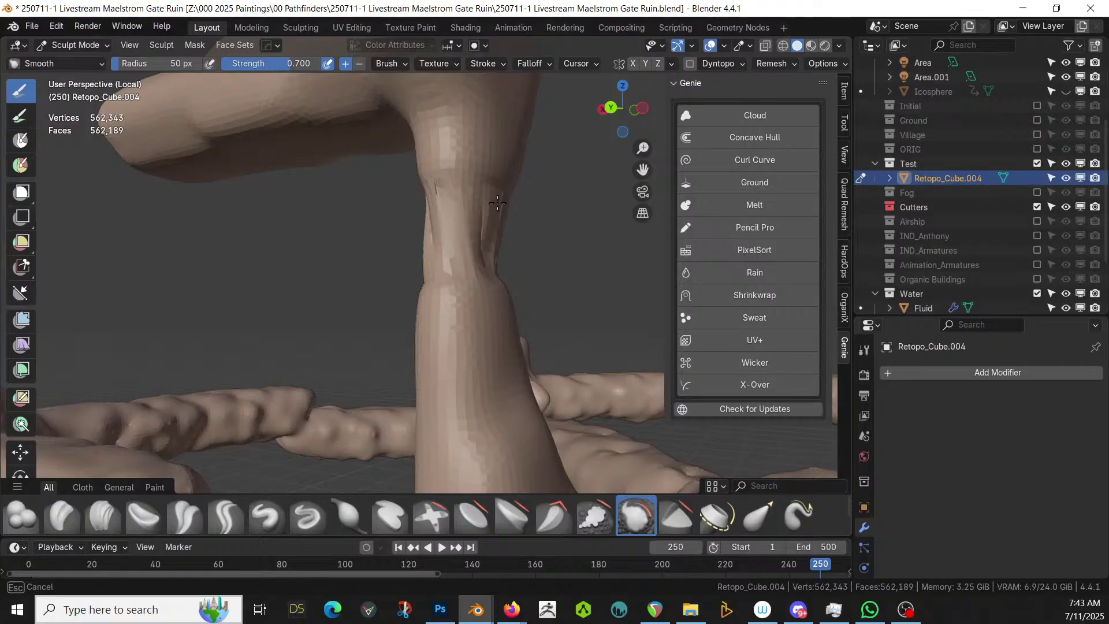
pyautogui.keyDown('shift'); pyautogui.moveTo(424, 223); pyautogui.dragTo(451, 243); pyautogui.keyUp('shift')
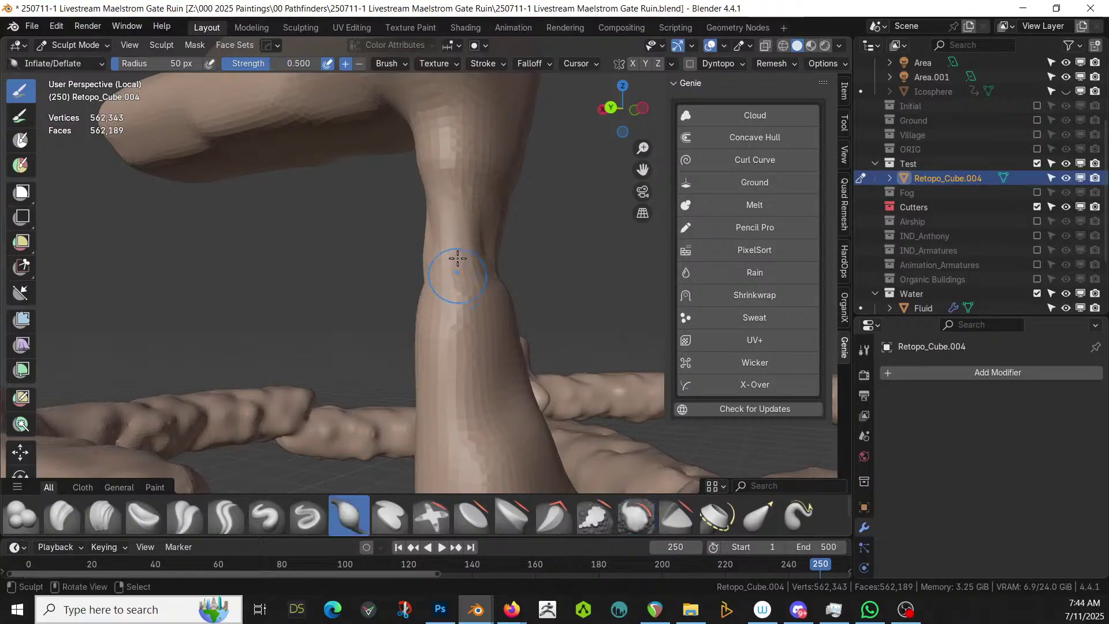
# Smooth the remaining sides of the bridged column neck, blending its joints into the stump and the overhanging beam
pyautogui.moveTo(451, 243)
pyautogui.mouseDown(button='middle')
pyautogui.moveTo(416, 231)
pyautogui.moveTo(448, 215)
pyautogui.mouseUp(button='middle')
pyautogui.moveTo(449, 215)
pyautogui.keyDown('shift'); pyautogui.mouseDown()
pyautogui.moveTo(407, 243)
pyautogui.moveTo(427, 260)
pyautogui.moveTo(383, 287)
pyautogui.mouseUp(); pyautogui.keyUp('shift')
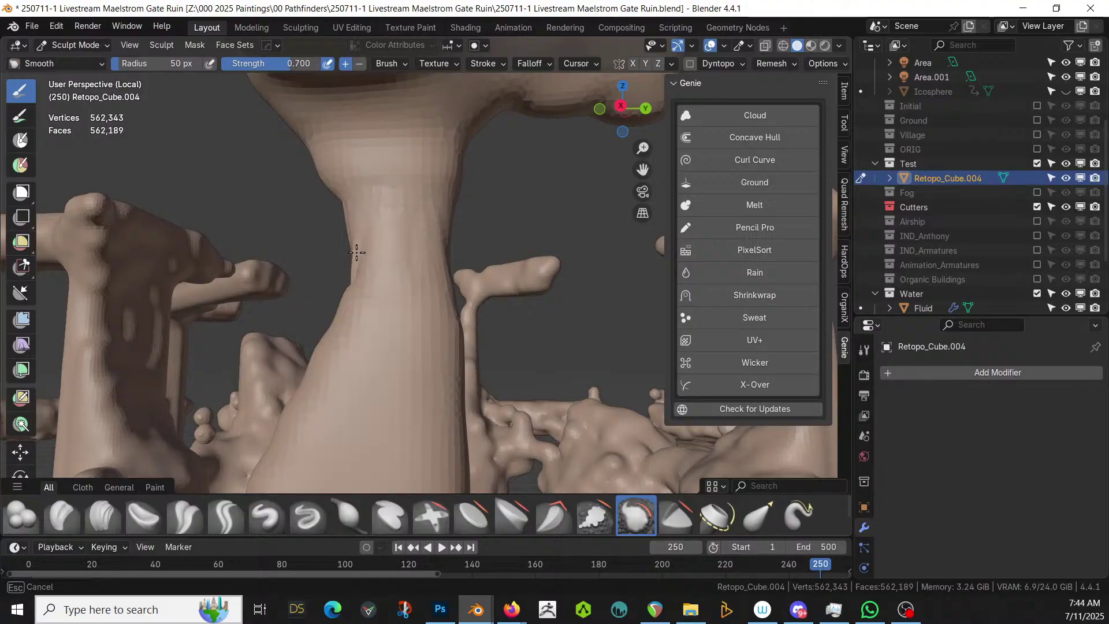
pyautogui.keyDown('shift'); pyautogui.moveTo(356, 253); pyautogui.dragTo(367, 289); pyautogui.keyUp('shift')
pyautogui.moveTo(366, 290); pyautogui.dragTo(371, 276, button='middle')
pyautogui.keyDown('shift'); pyautogui.moveTo(359, 258); pyautogui.dragTo(336, 199); pyautogui.keyUp('shift')
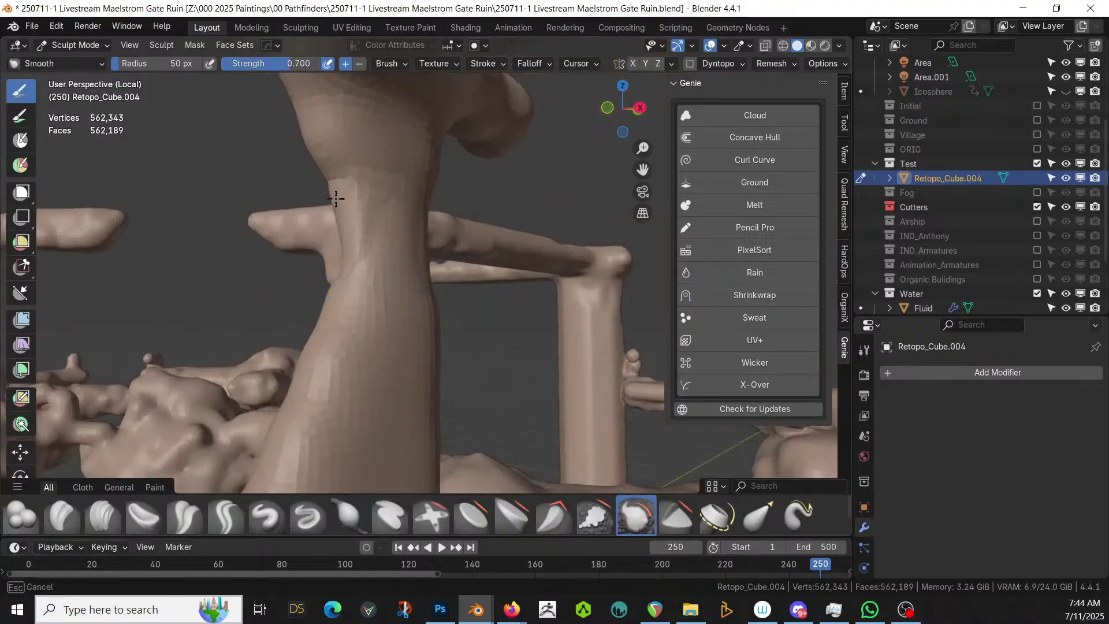
pyautogui.keyDown('shift'); pyautogui.moveTo(336, 287); pyautogui.dragTo(341, 283); pyautogui.keyUp('shift')
pyautogui.moveTo(340, 283); pyautogui.dragTo(409, 228, button='middle')
pyautogui.keyDown('shift'); pyautogui.moveTo(408, 228); pyautogui.dragTo(452, 179); pyautogui.keyUp('shift')
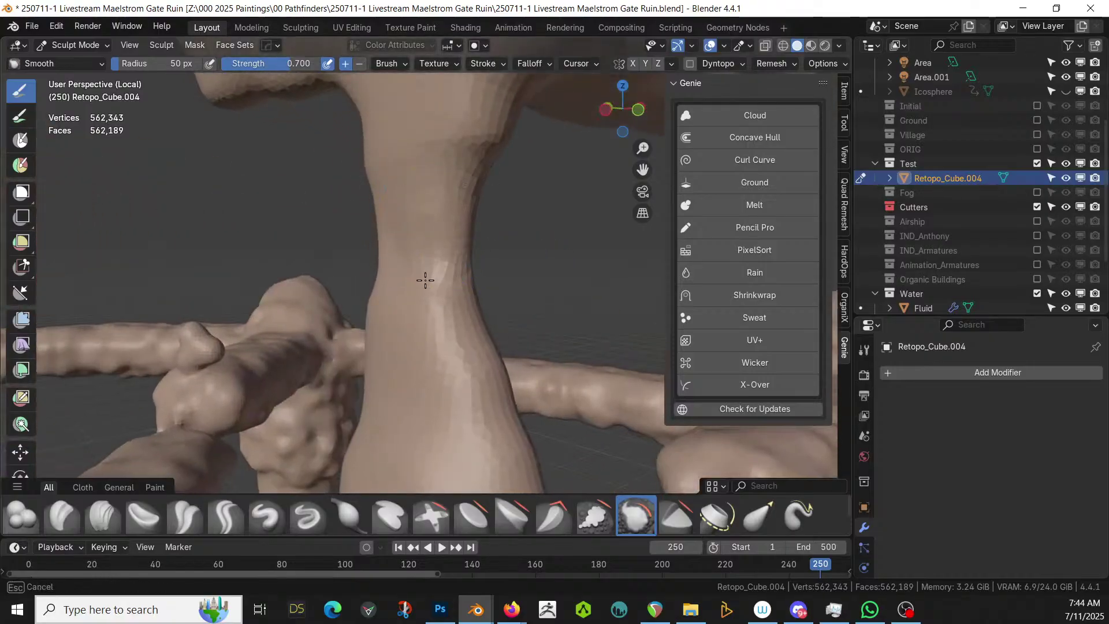
pyautogui.keyDown('shift'); pyautogui.moveTo(473, 247); pyautogui.dragTo(470, 218); pyautogui.keyUp('shift')
# Leave local view, return to Object Mode and save the file
pyautogui.moveTo(470, 217); pyautogui.dragTo(367, 316, button='middle')
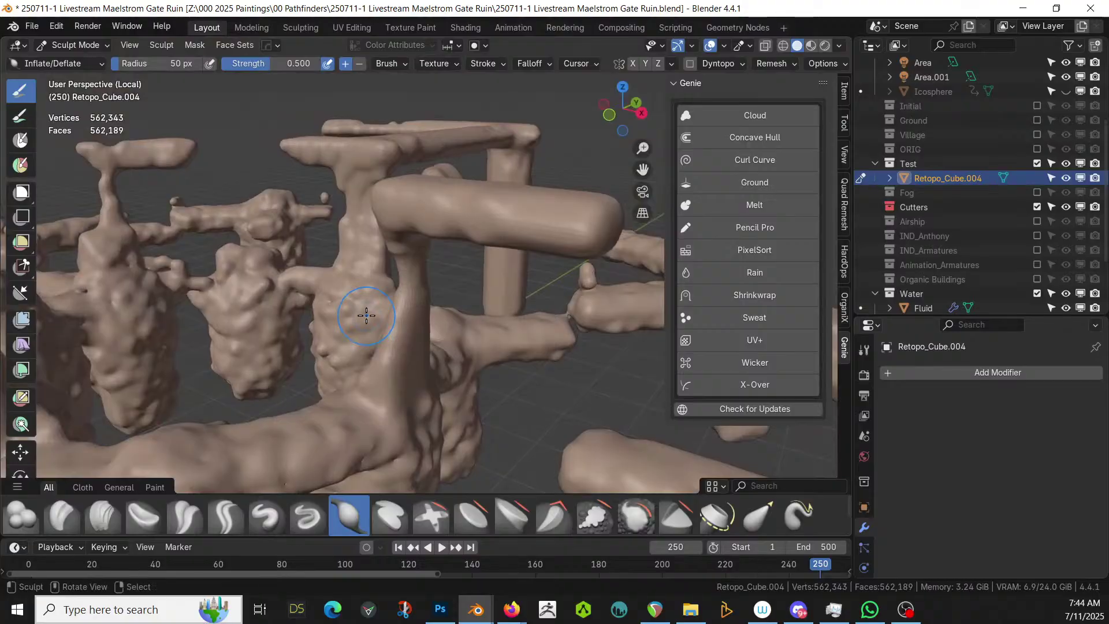
pyautogui.press('KP_Divide')
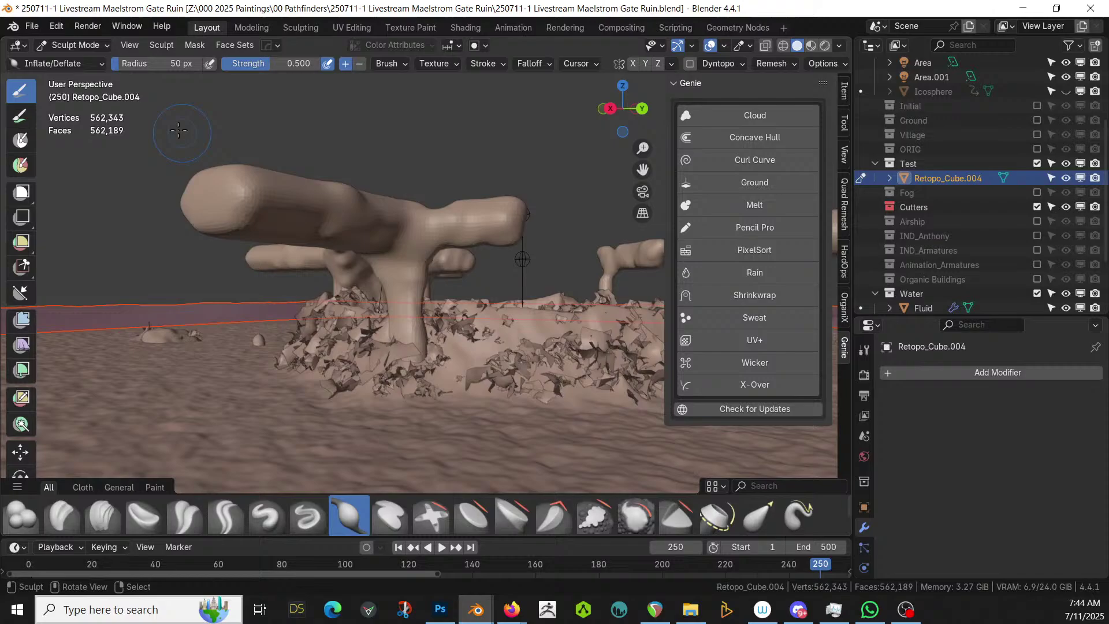
pyautogui.click(81, 44)
pyautogui.click(78, 62)
pyautogui.moveTo(310, 151); pyautogui.dragTo(313, 272, button='middle')
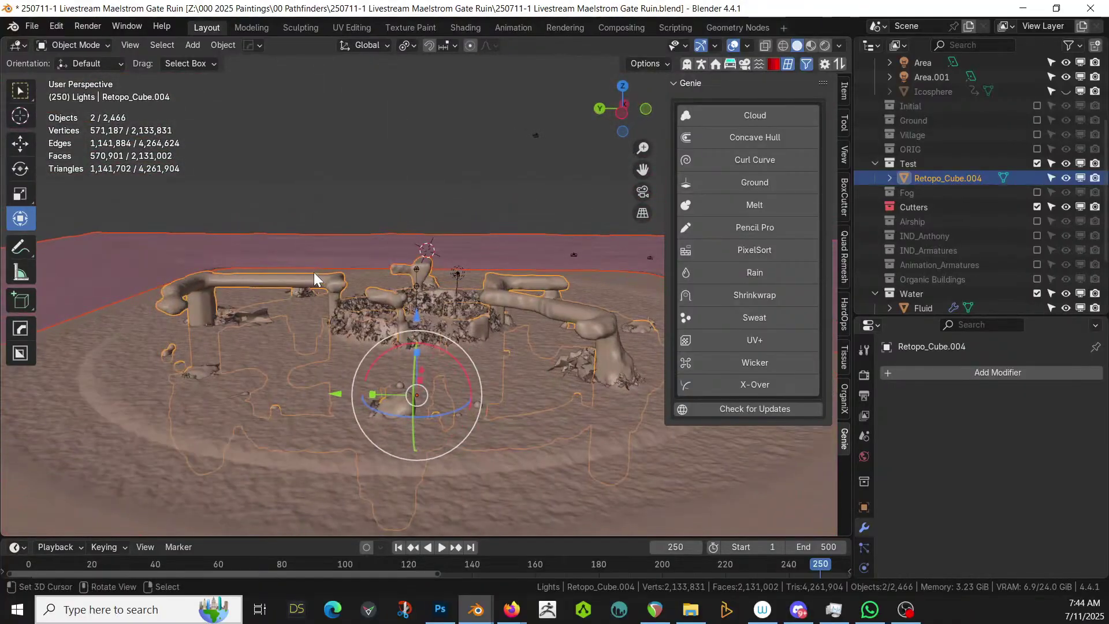
pyautogui.moveTo(290, 259); pyautogui.dragTo(283, 295, button='middle')
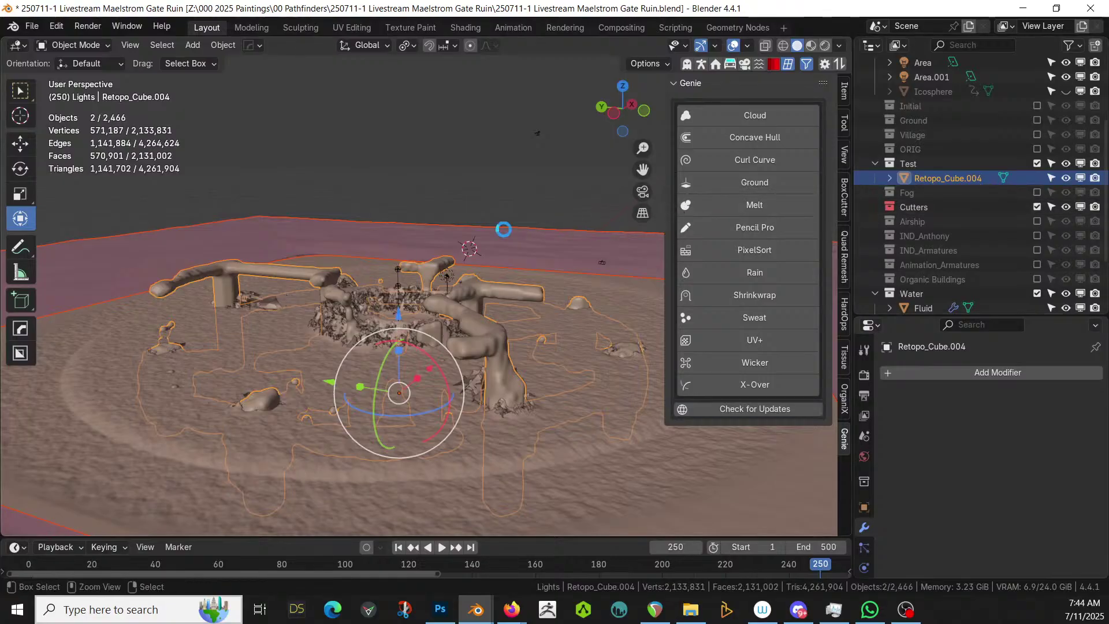
pyautogui.hotkey('ctrl', 's')
# Switch the viewport to Rendered shading and select only the melted structure
pyautogui.press('z')
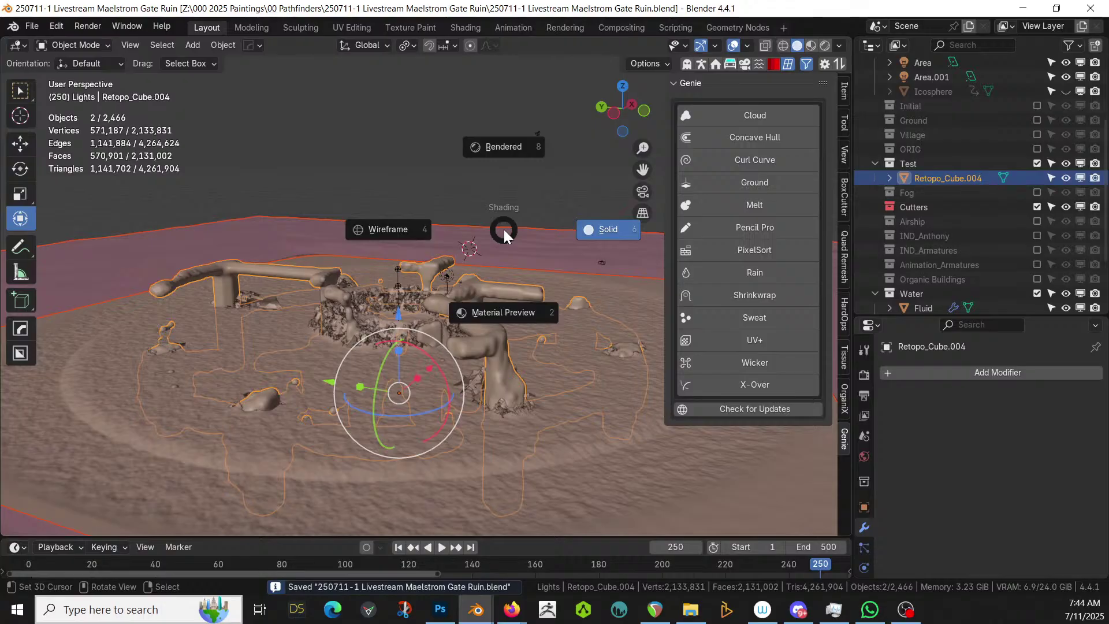
pyautogui.press('8')
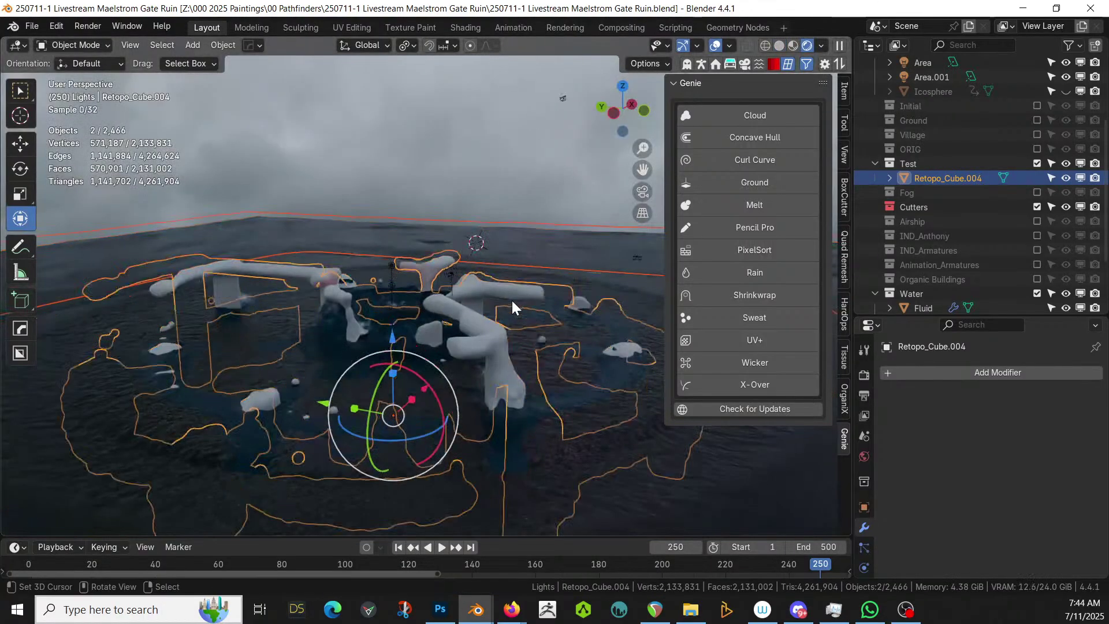
pyautogui.scroll(2, 511, 301)
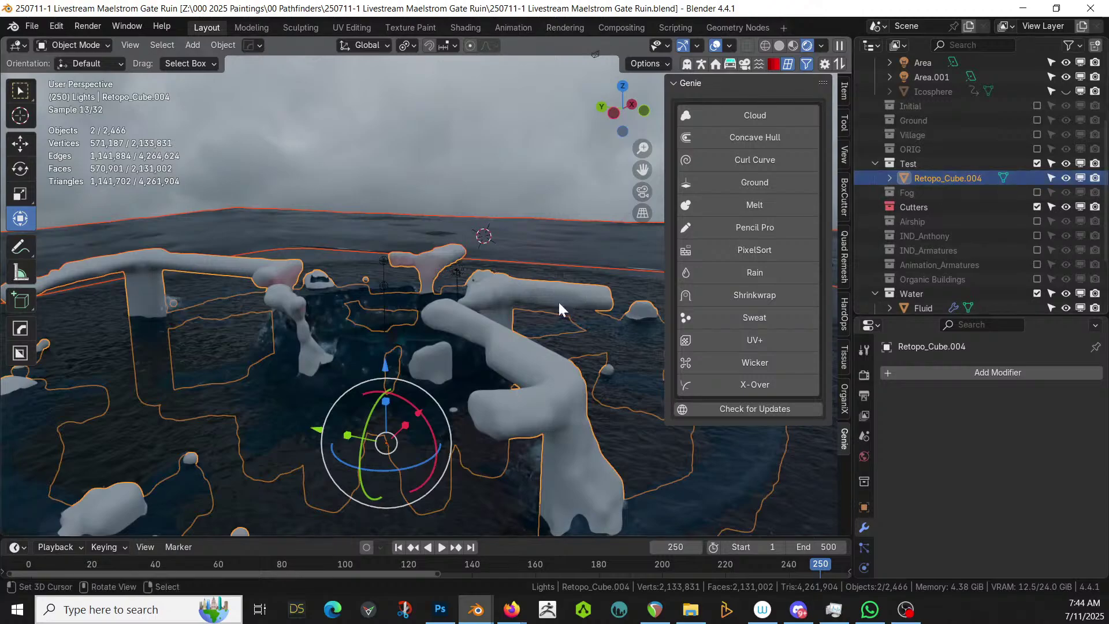
pyautogui.click(518, 338)
pyautogui.click(536, 367)
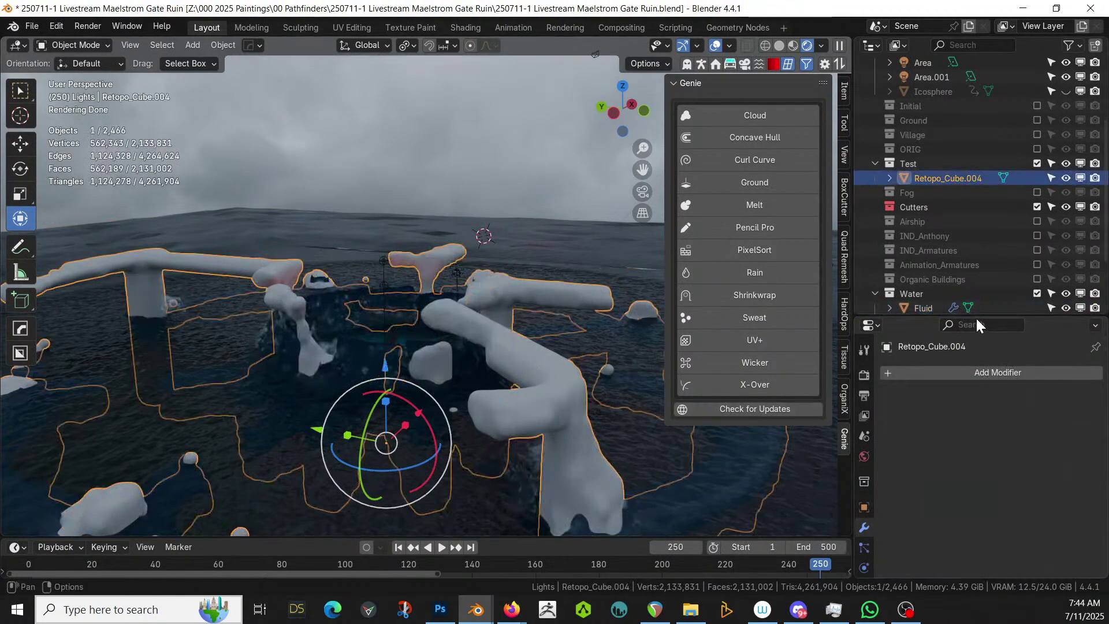
# Remove the empty slot and the Melt slot from the structure's material list
pyautogui.moveTo(976, 316); pyautogui.dragTo(978, 174)
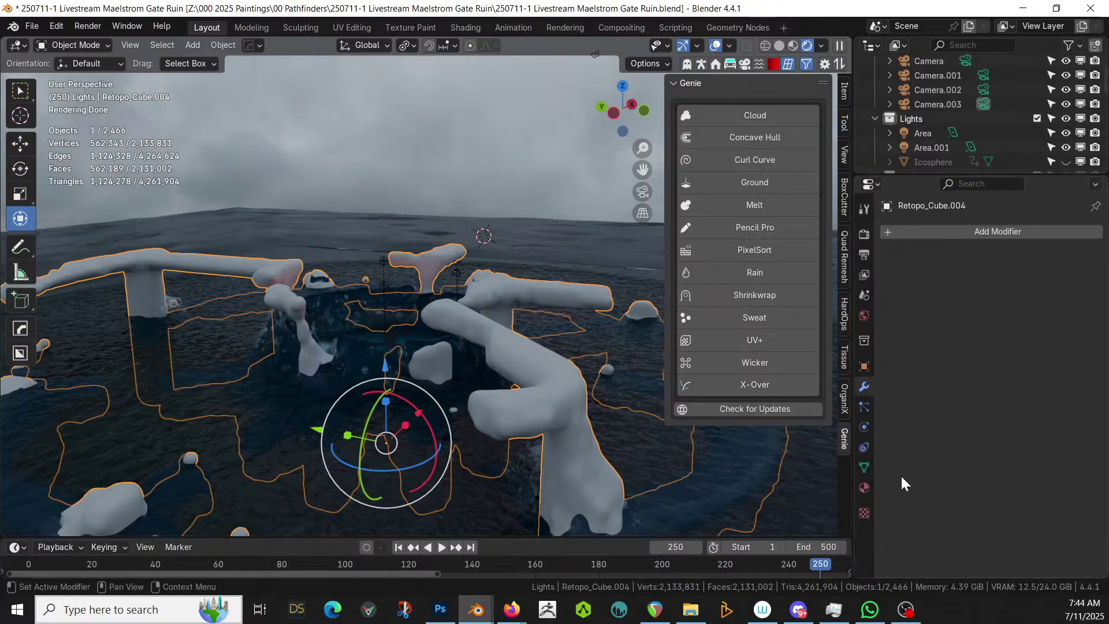
pyautogui.click(864, 488)
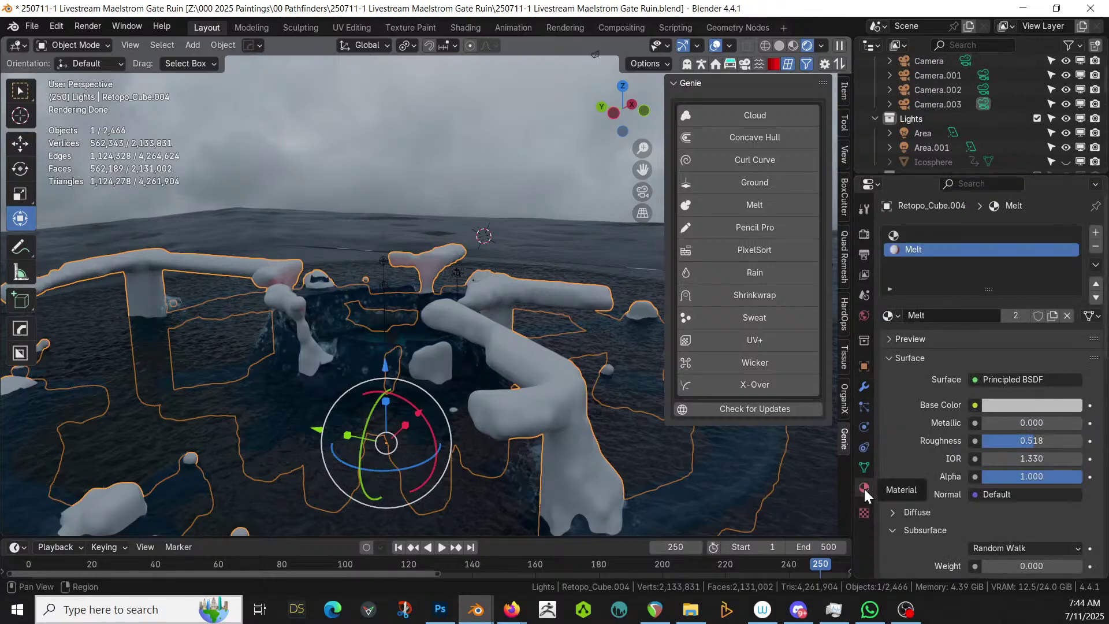
pyautogui.click(912, 237)
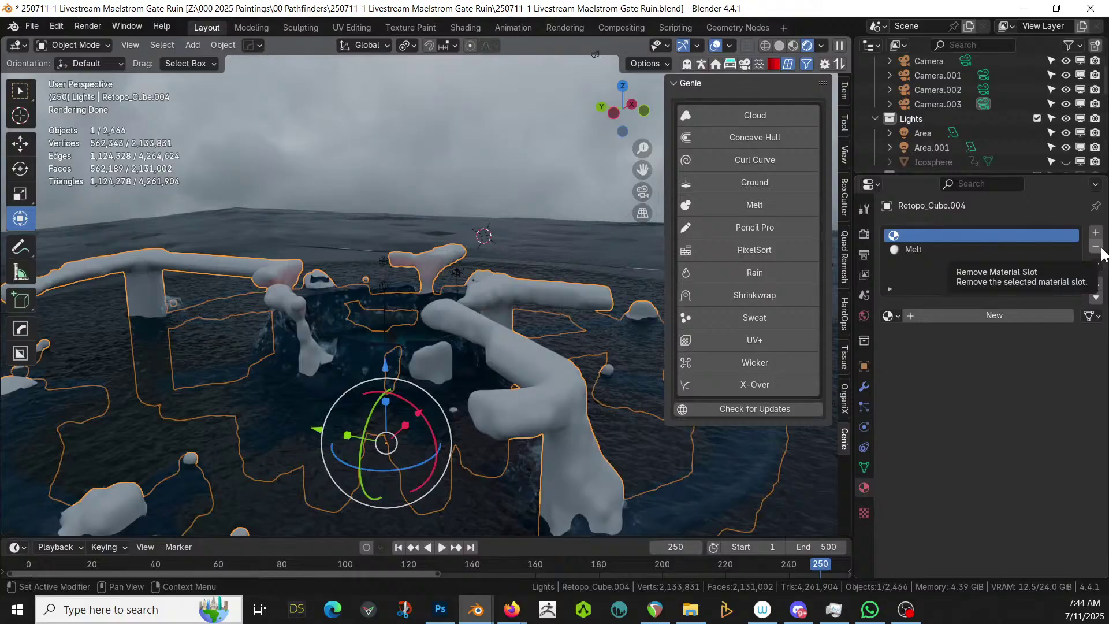
pyautogui.click(1100, 250)
pyautogui.click(1099, 251)
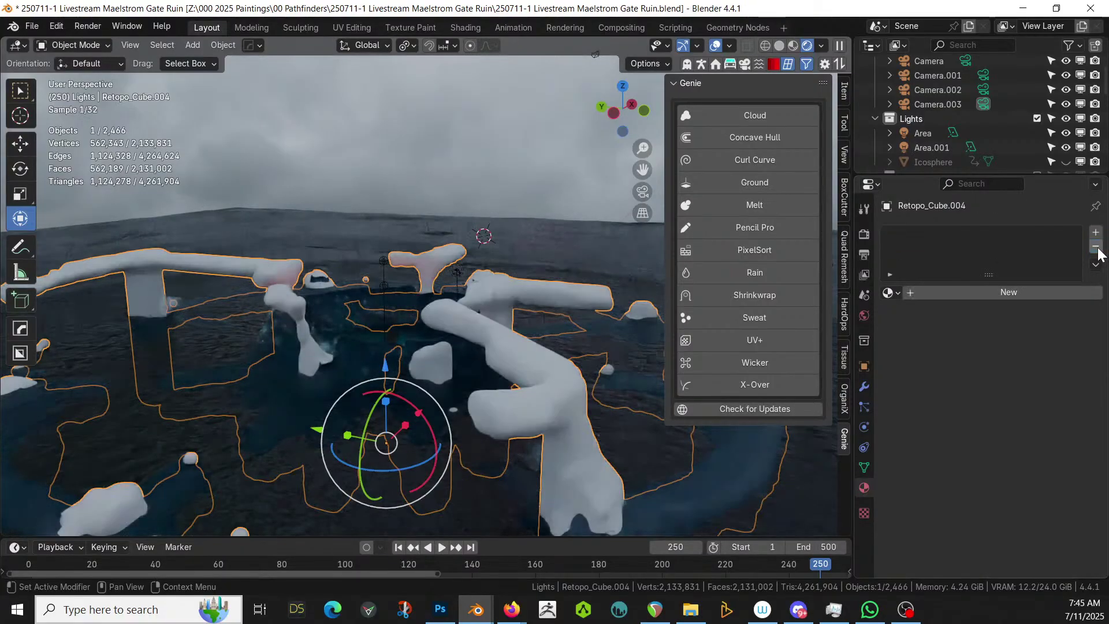
# Assign the existing KB3D_Ancient_BlocksLg material to the melted structure and check it in the rendered view
pyautogui.click(891, 293)
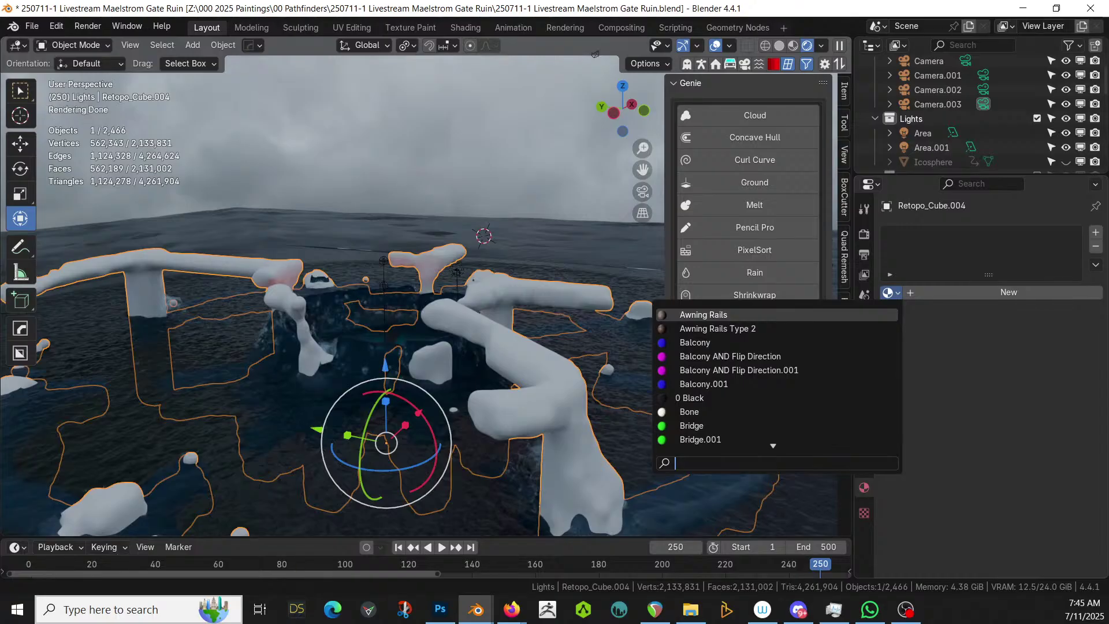
pyautogui.write('an')
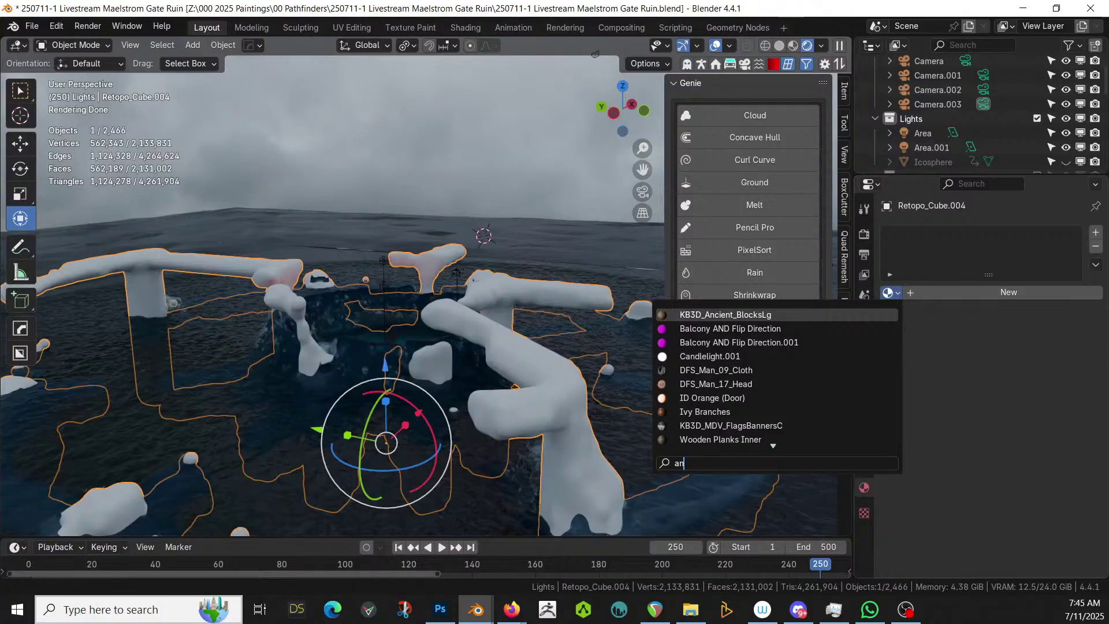
pyautogui.click(731, 313)
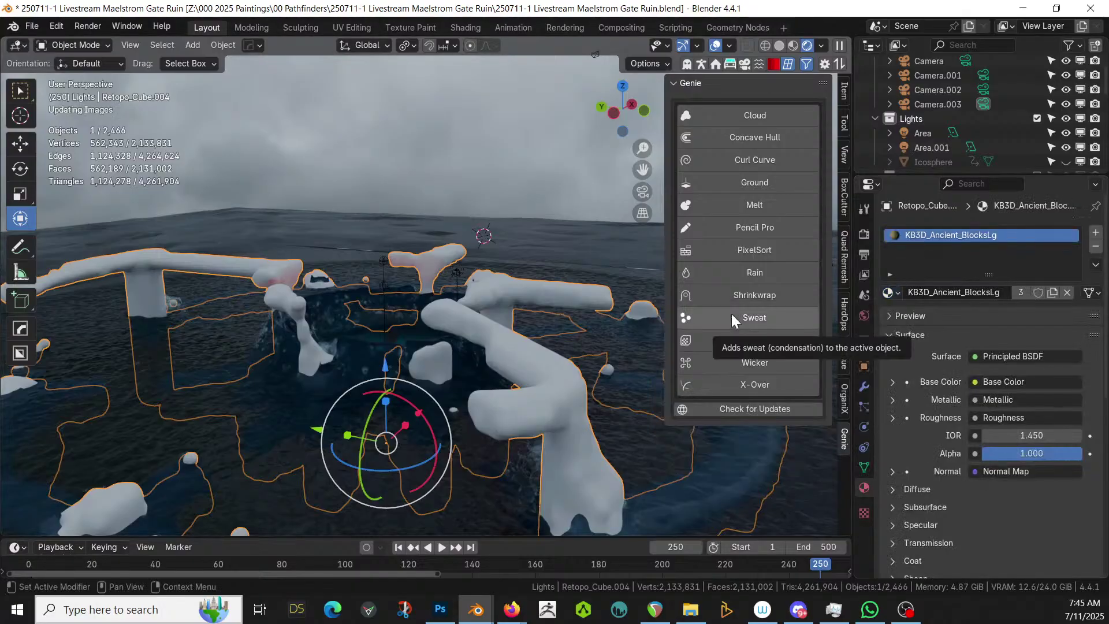
pyautogui.scroll(3, 581, 292)
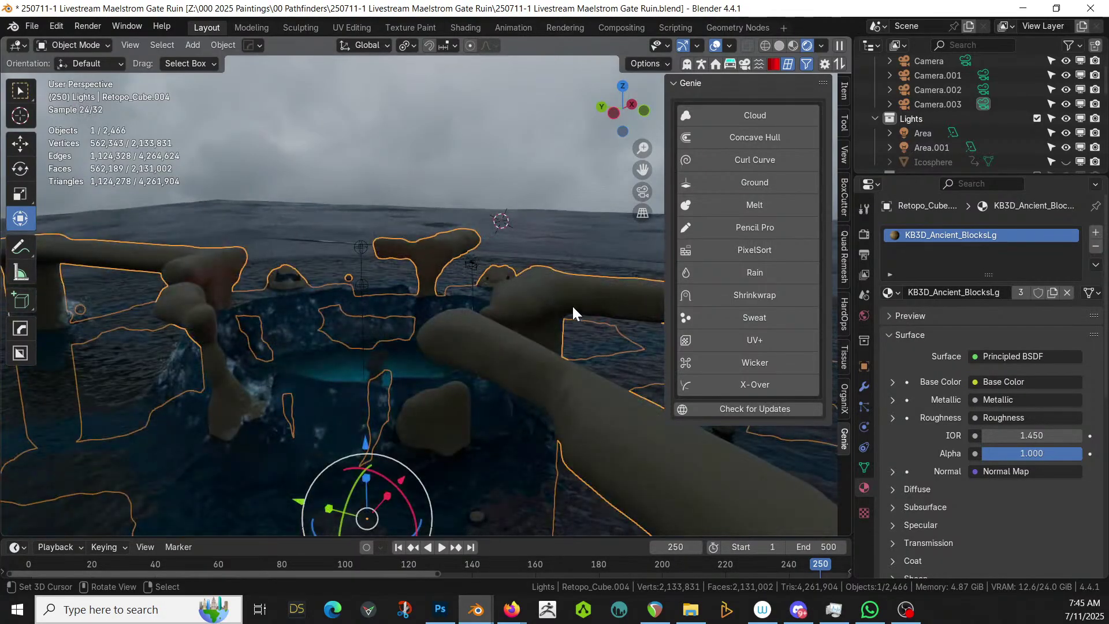
pyautogui.scroll(2, 574, 313)
pyautogui.moveTo(574, 312); pyautogui.dragTo(460, 331, button='middle')
pyautogui.scroll(-3, 458, 323)
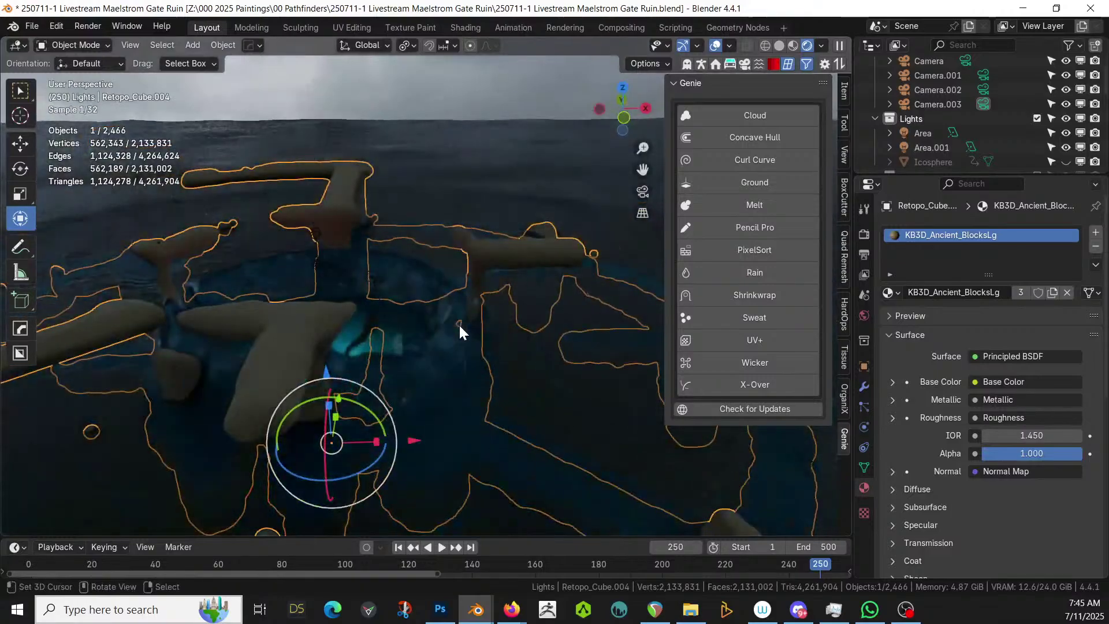
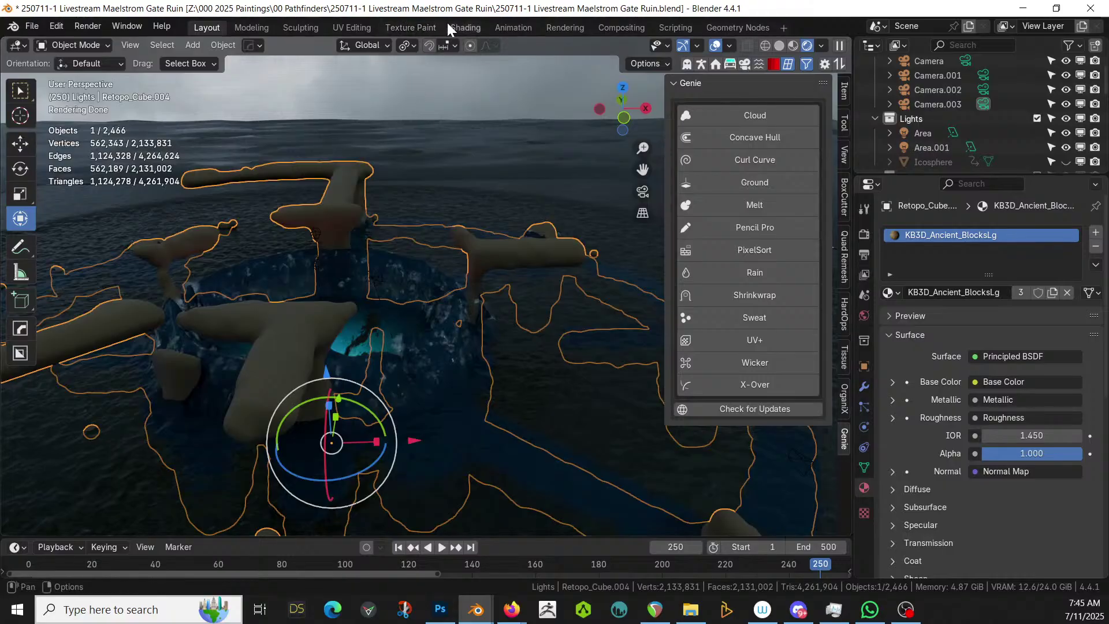
# Unlink the Mattepaint HDRI world, create a new one with a plain background and set its colour to near white
pyautogui.click(864, 315)
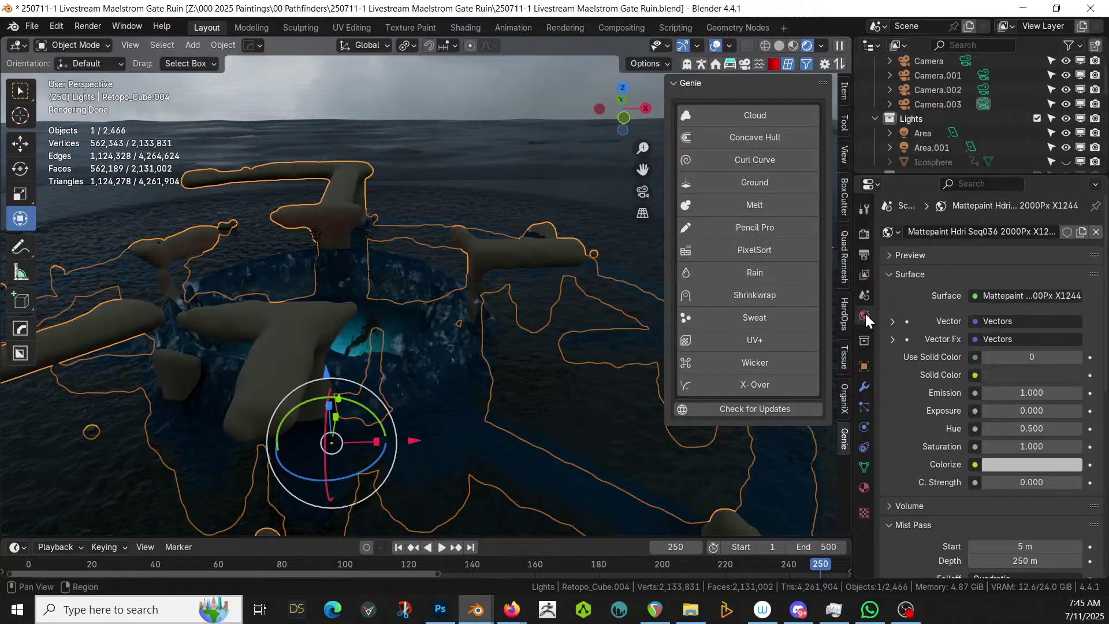
pyautogui.click(891, 232)
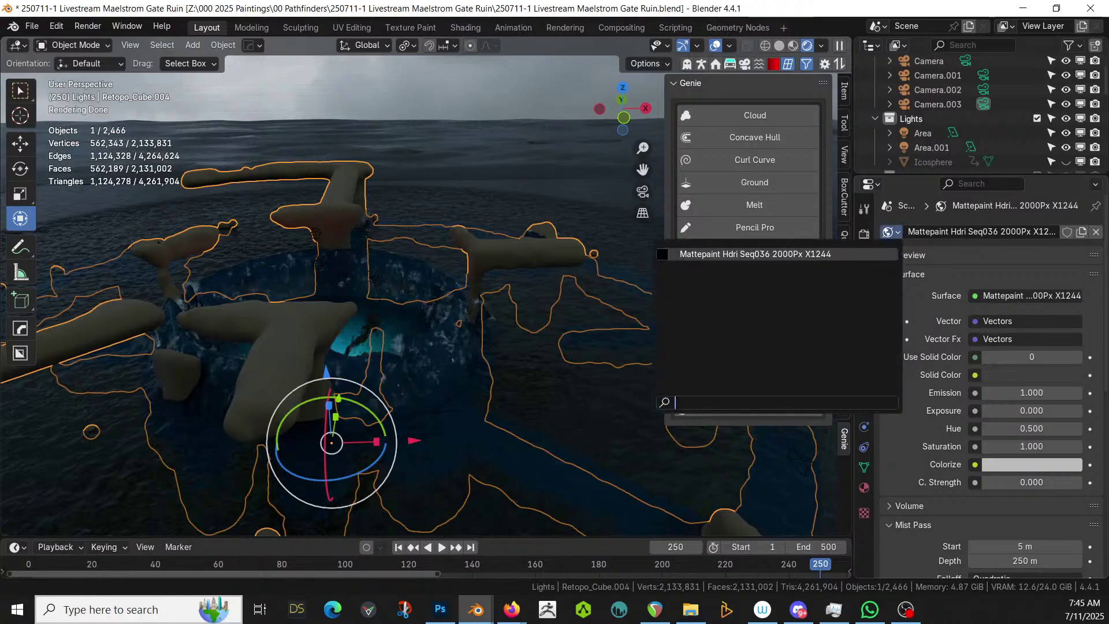
pyautogui.click(1096, 232)
pyautogui.click(1010, 230)
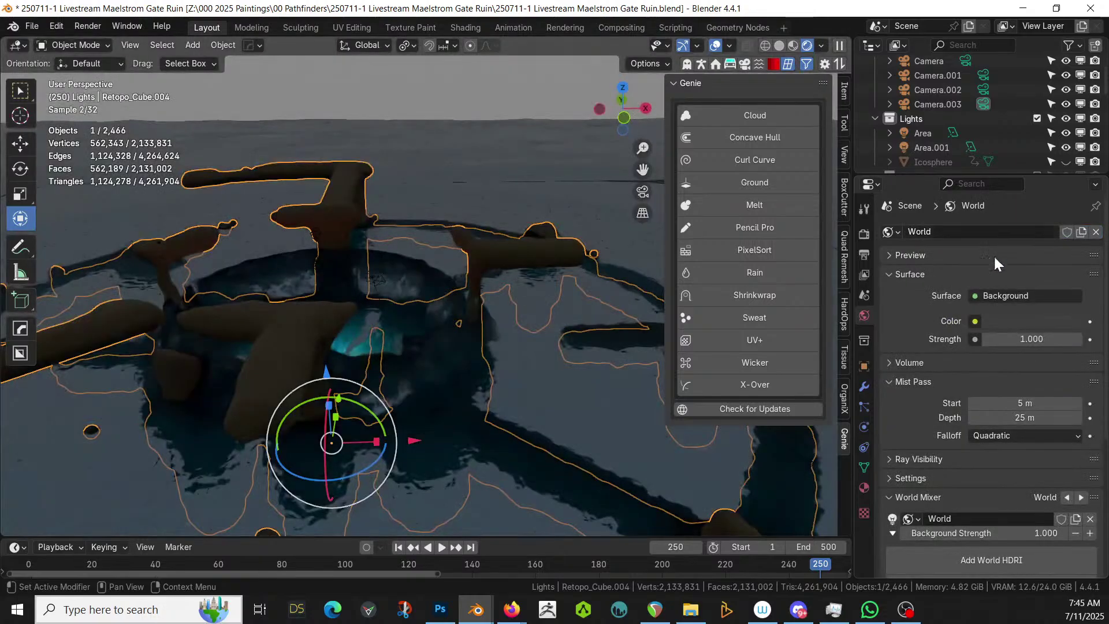
pyautogui.click(1003, 324)
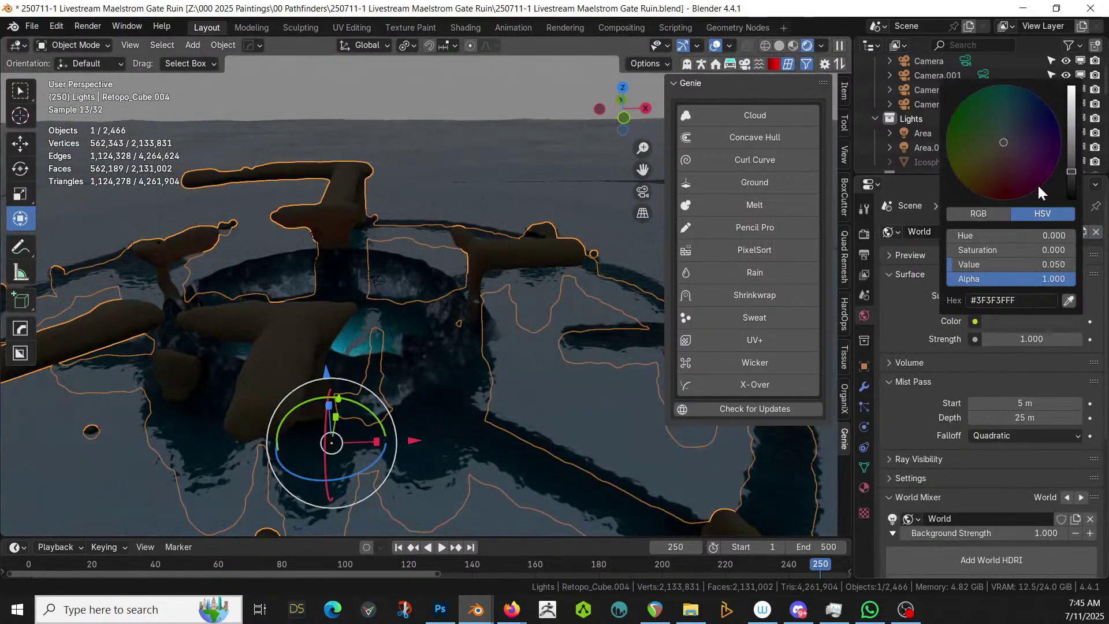
pyautogui.click(1069, 99)
# Exclude the Water collection from the view layer and frame the centre of the melted structure
pyautogui.moveTo(394, 347); pyautogui.dragTo(312, 352, button='middle')
pyautogui.scroll(-5, 308, 331)
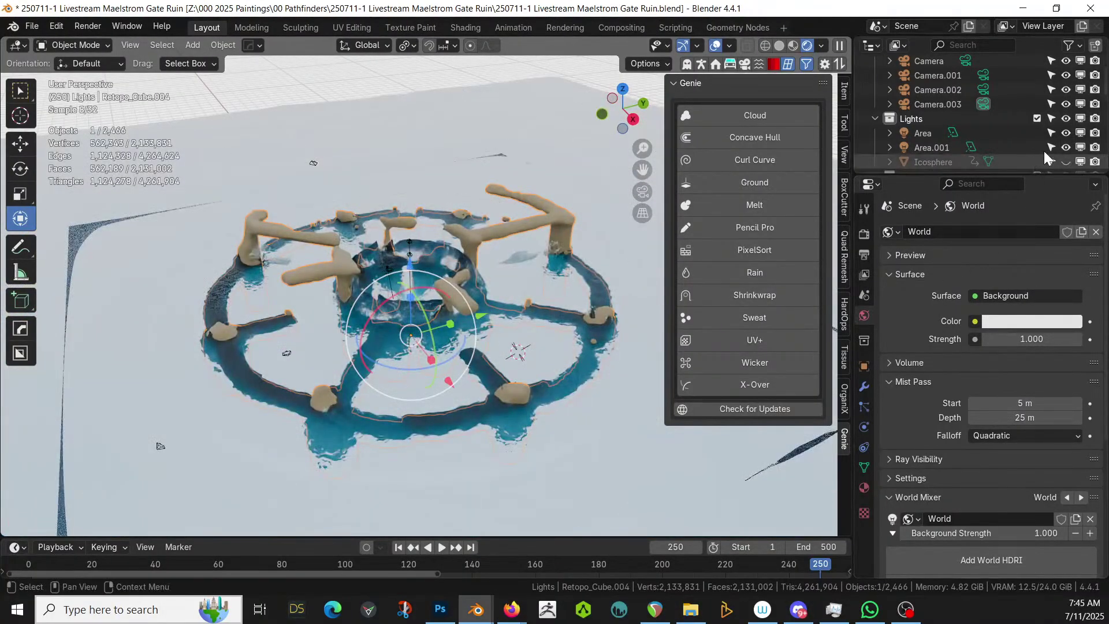
pyautogui.scroll(-6, 1045, 150)
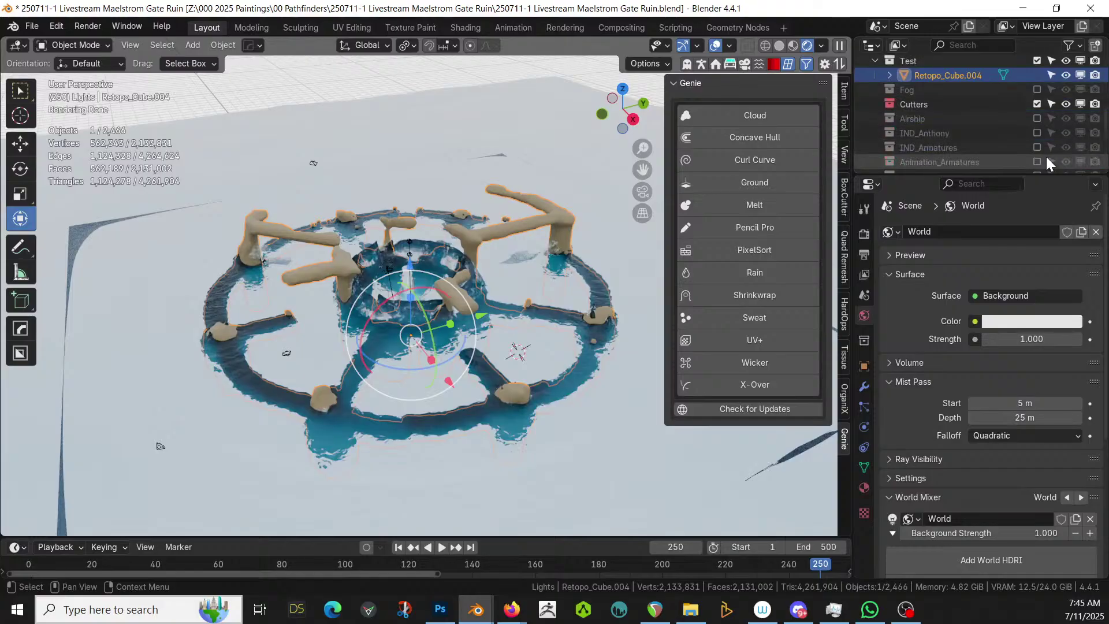
pyautogui.scroll(-4, 1049, 164)
pyautogui.click(1037, 104)
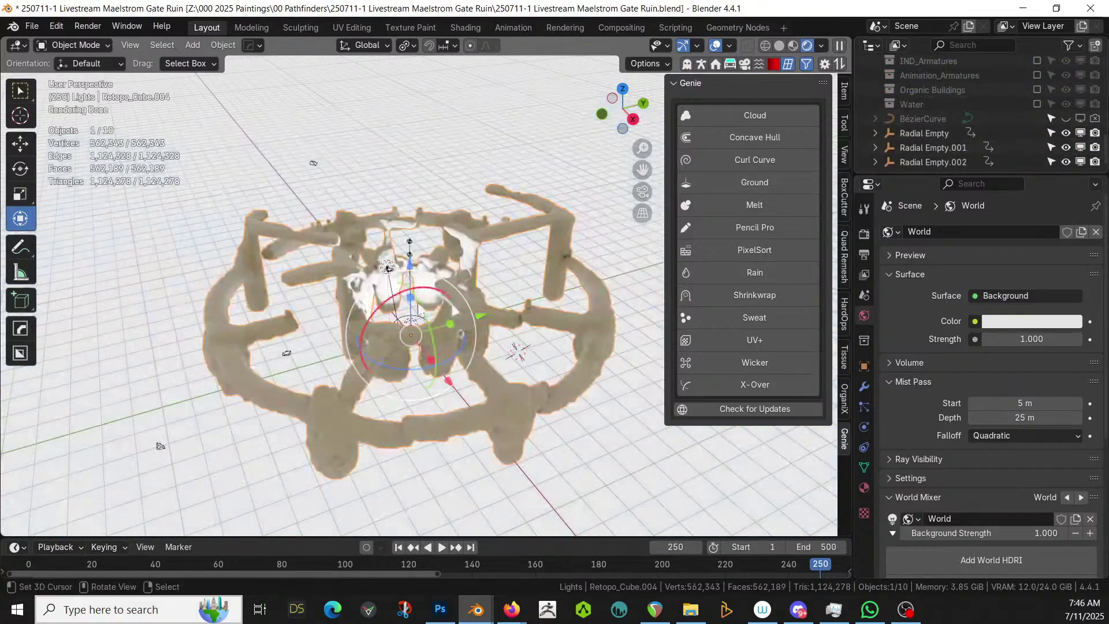
pyautogui.moveTo(410, 301); pyautogui.dragTo(488, 334, button='middle')
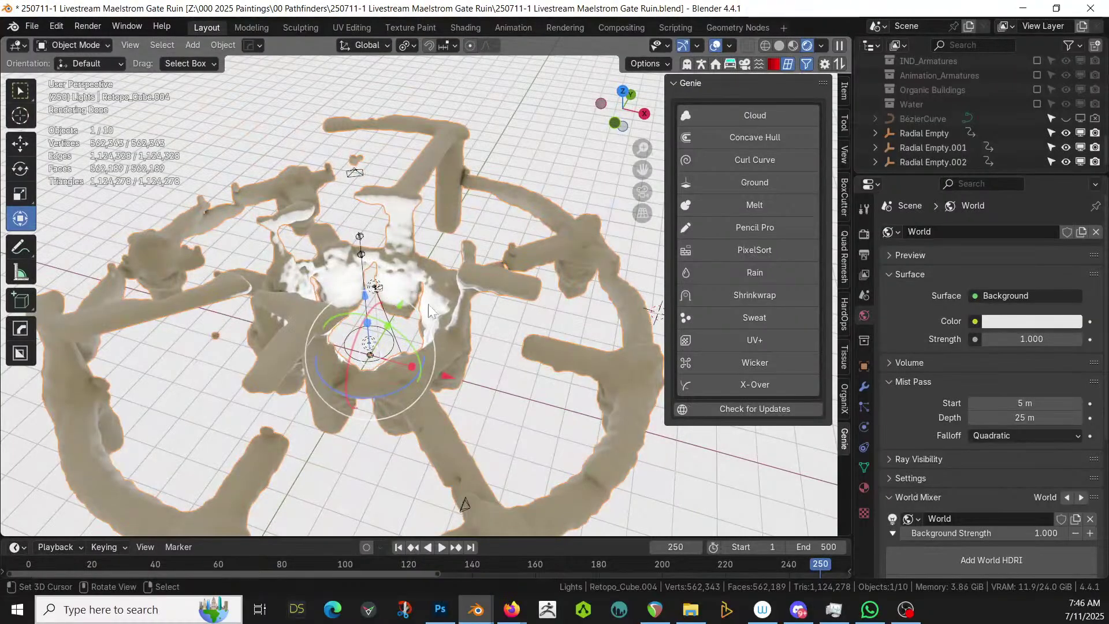
pyautogui.scroll(2, 428, 309)
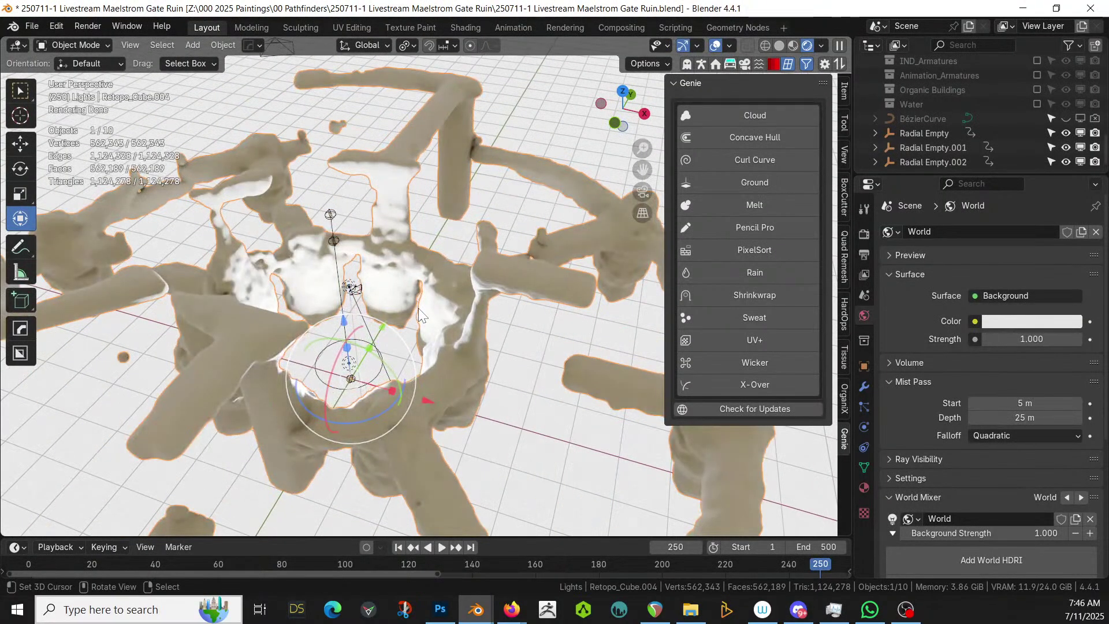
# Unwrap all faces of the melted structure with Smart UV Project at a 66° angle limit and return to Object Mode
pyautogui.moveTo(250, 365); pyautogui.dragTo(275, 344, button='middle')
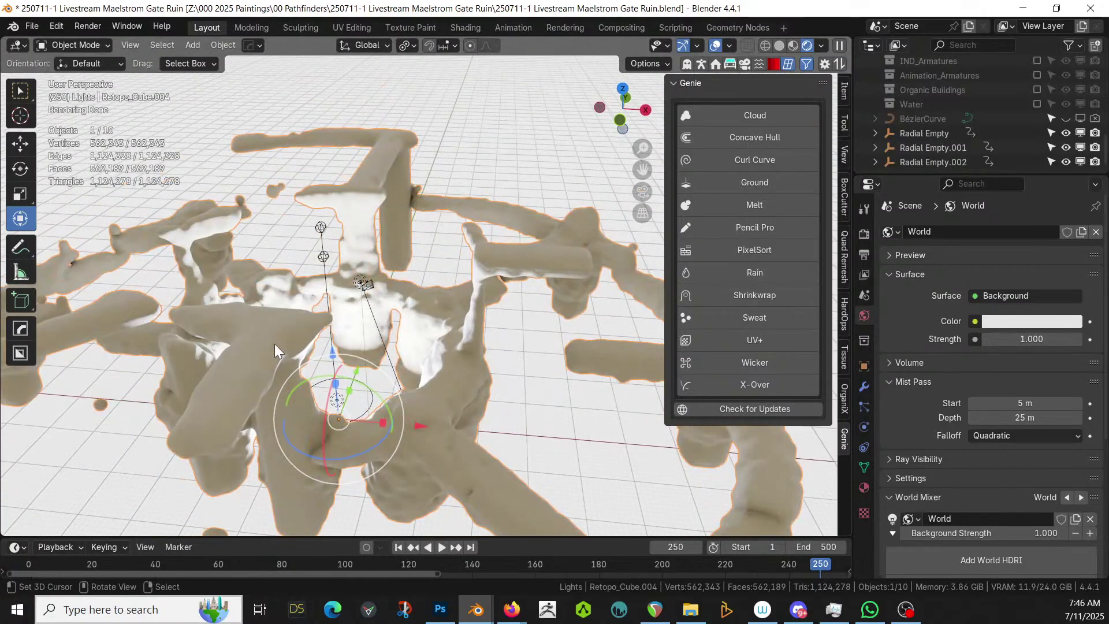
pyautogui.press('Tab')
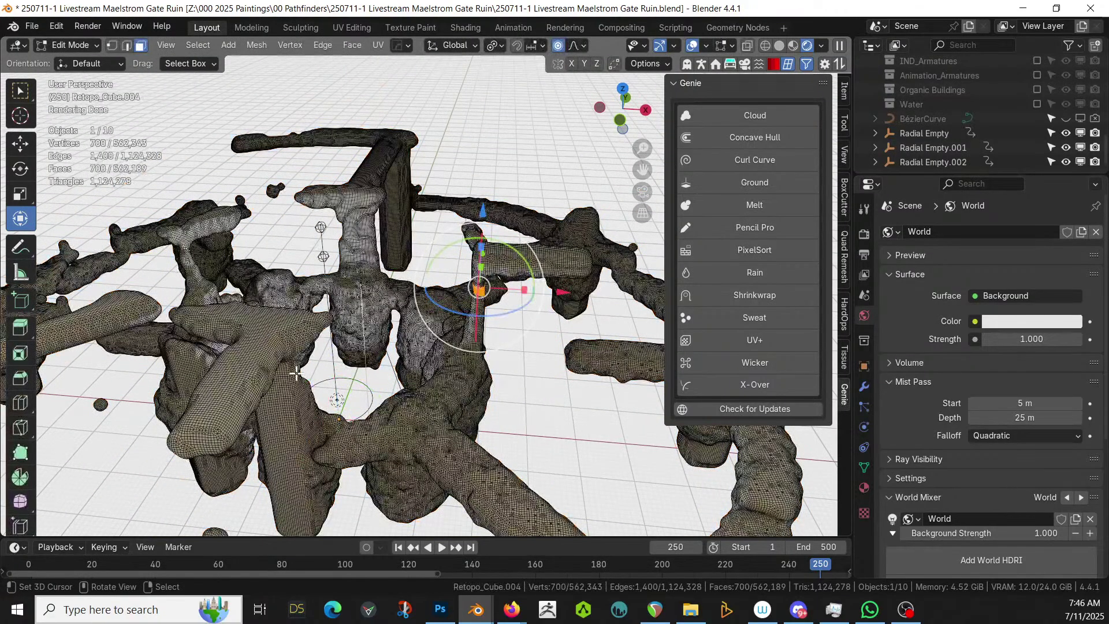
pyautogui.press('a')
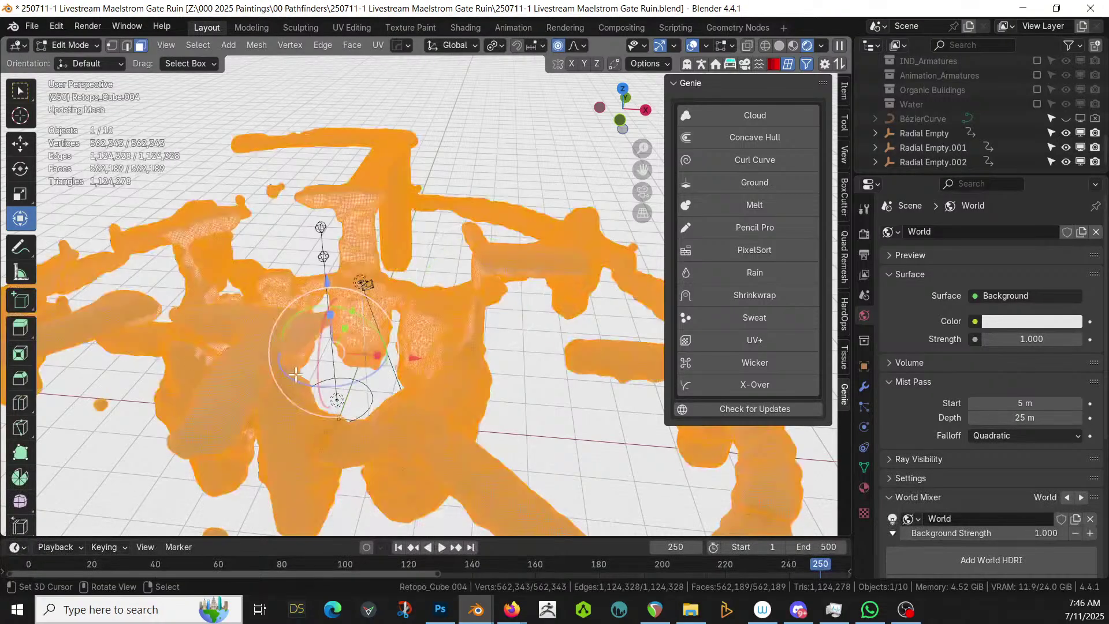
pyautogui.press('u')
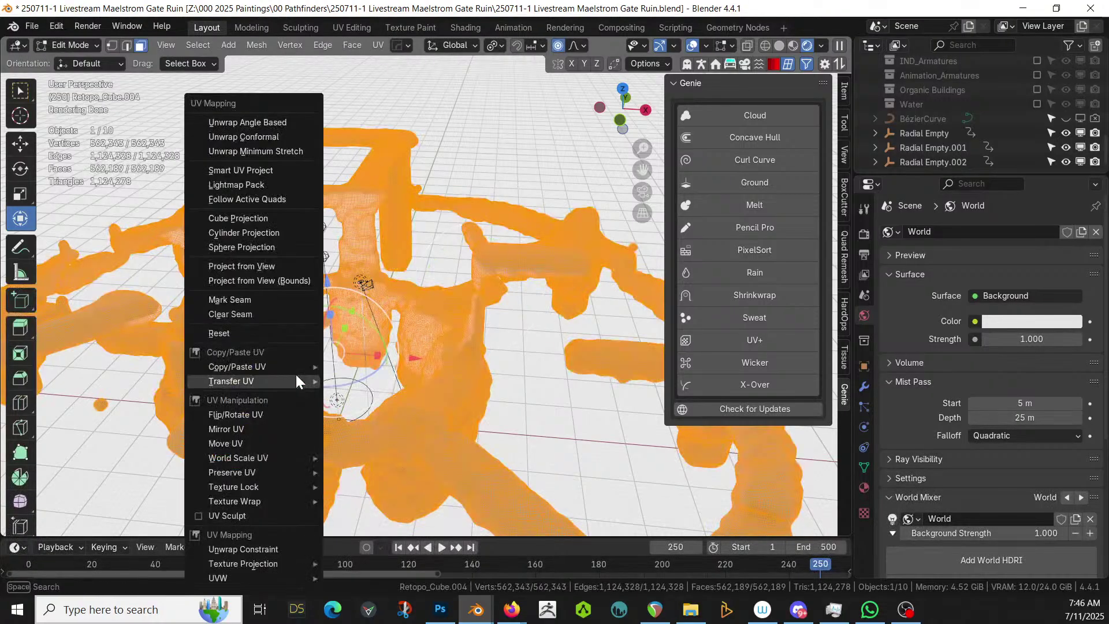
pyautogui.click(261, 167)
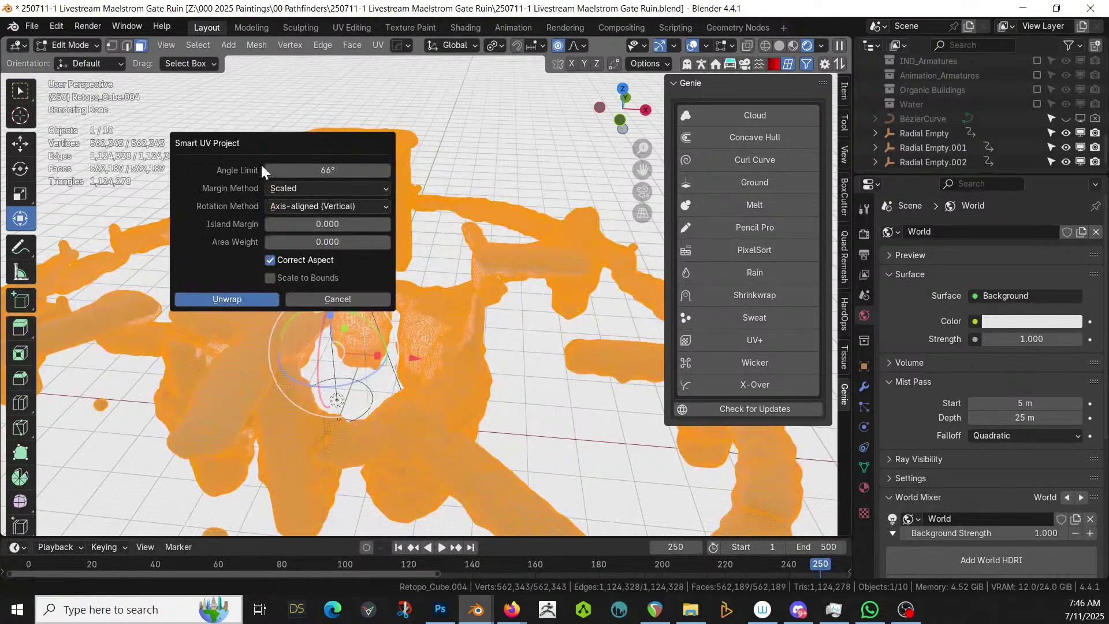
pyautogui.click(248, 302)
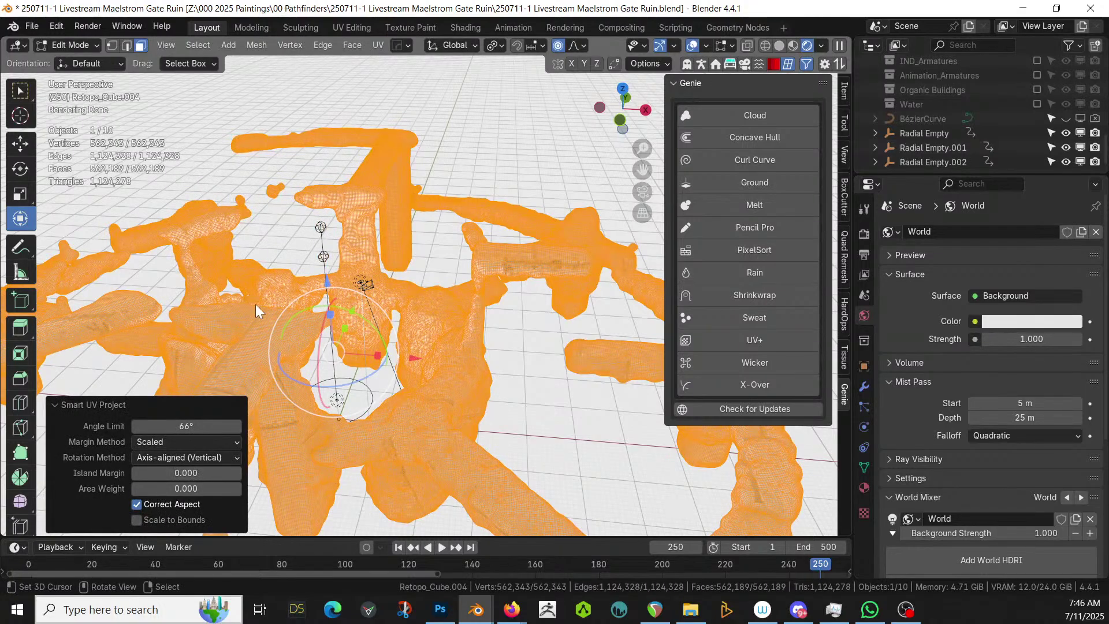
pyautogui.press('Tab')
pyautogui.moveTo(307, 314); pyautogui.dragTo(124, 352, button='middle')
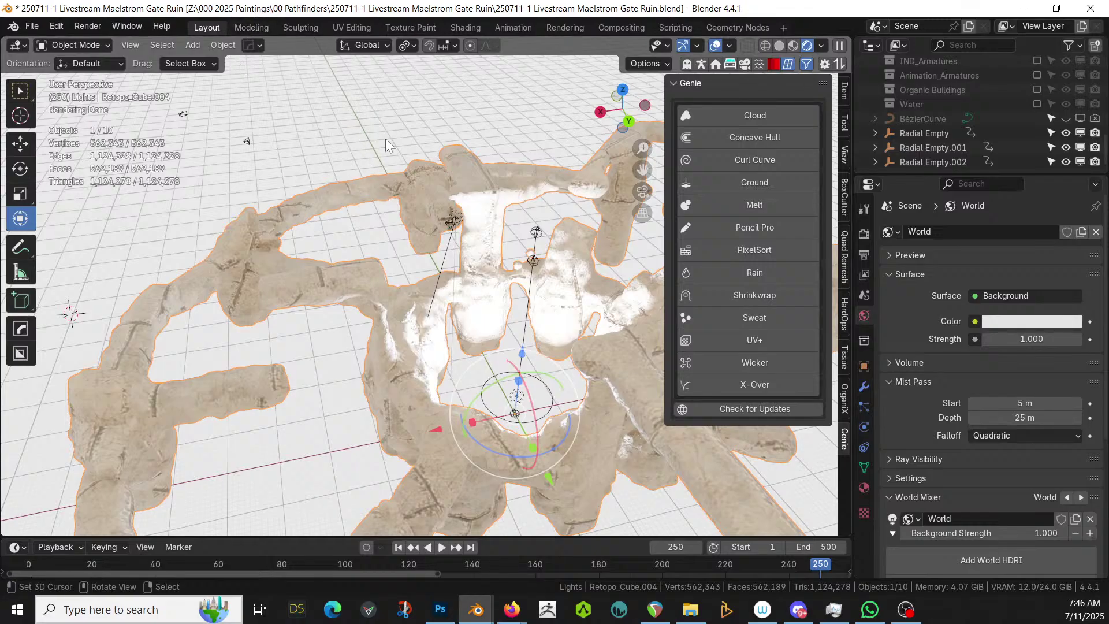
# Open the Shading workspace and replace the structure's KB3D_Ancient_BlocksLg material with a new default material
pyautogui.click(458, 28)
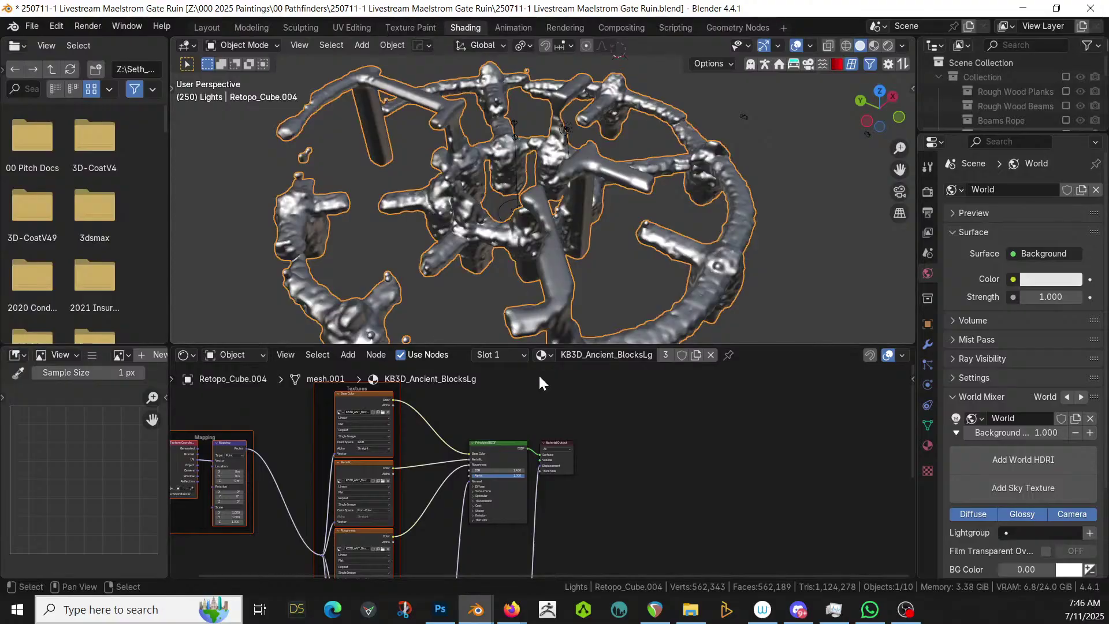
pyautogui.scroll(-3, 538, 373)
pyautogui.scroll(-2, 604, 555)
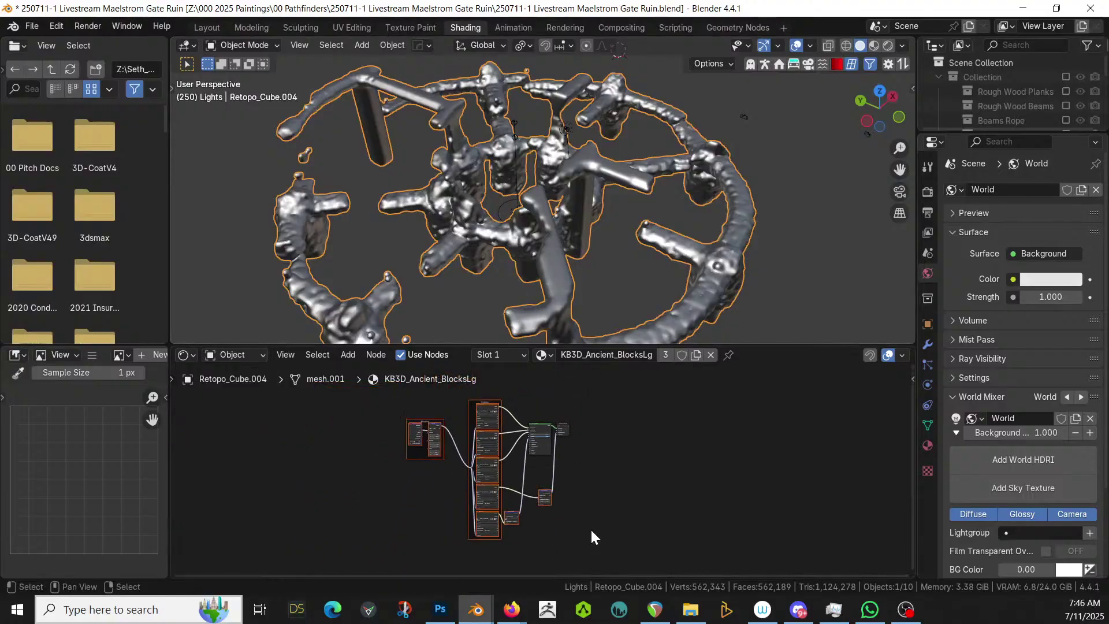
pyautogui.moveTo(532, 549); pyautogui.dragTo(401, 448)
pyautogui.moveTo(396, 400); pyautogui.dragTo(490, 518)
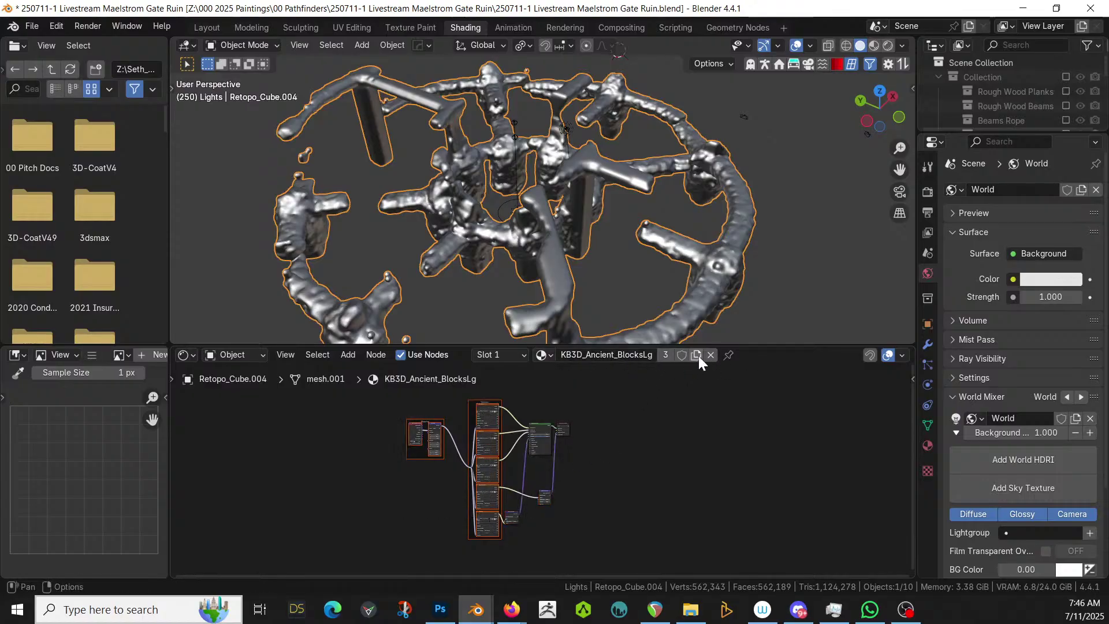
pyautogui.click(928, 444)
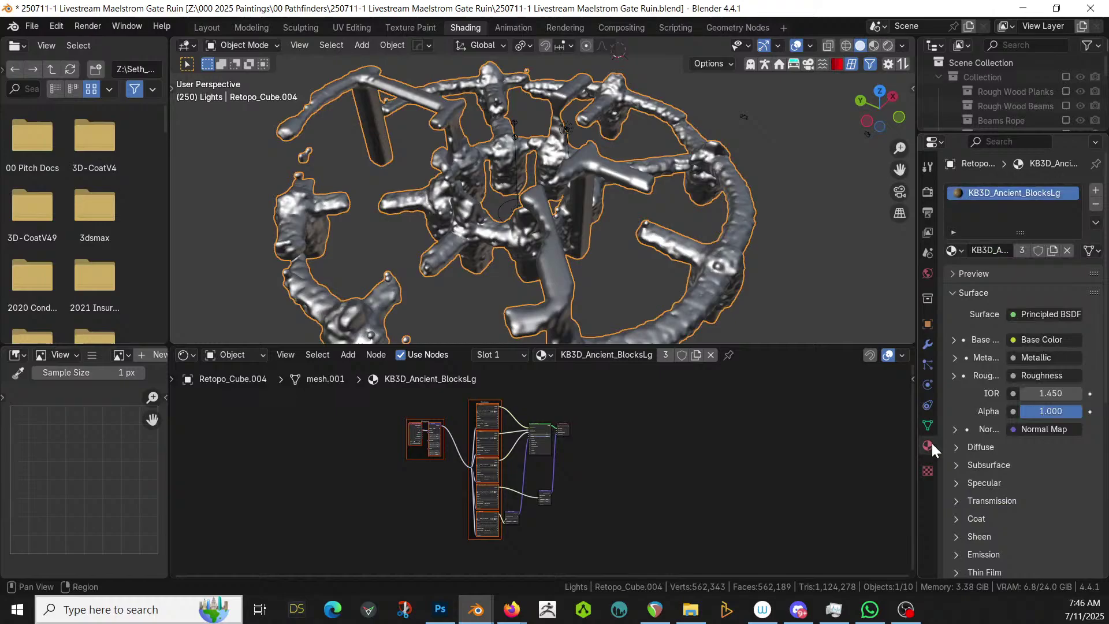
pyautogui.click(1066, 250)
pyautogui.click(993, 250)
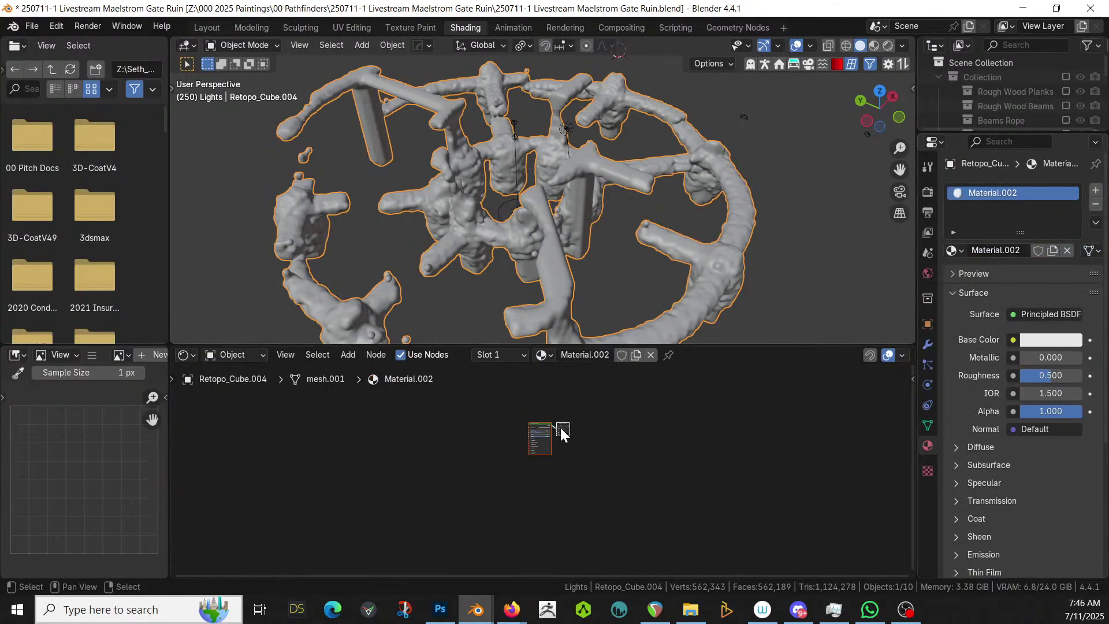
# Start Principled Texture Setup for the new material and browse to the E:\00 Textures\Rocks\Porous Rock folder, listing Rocks by name
pyautogui.hotkey('alt', 'a')
pyautogui.hotkey('ctrl', 'shift', 't')
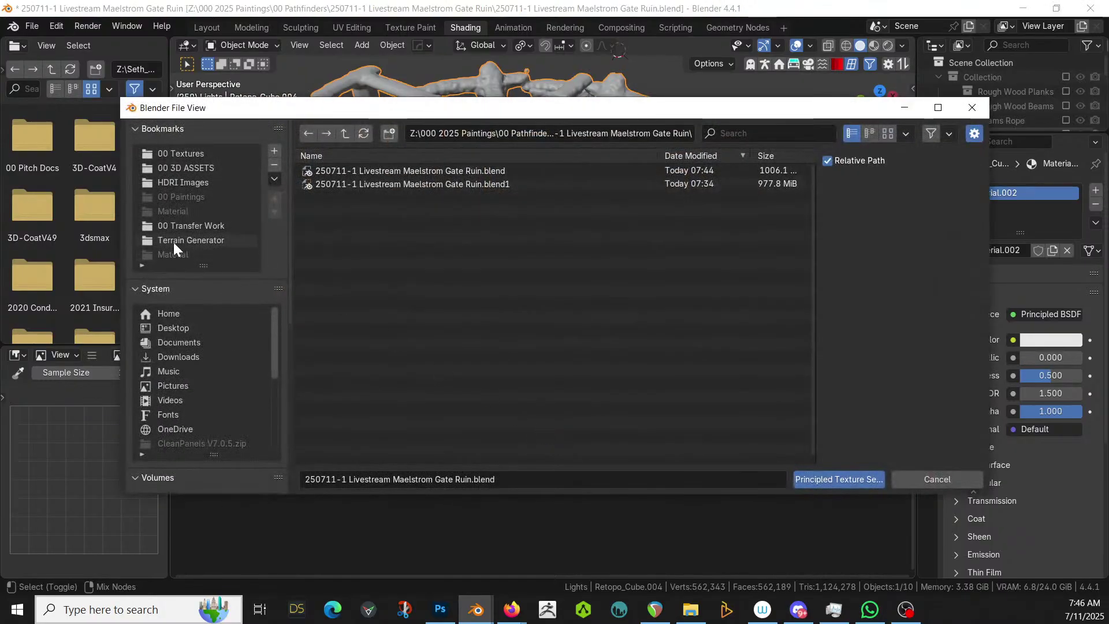
pyautogui.click(191, 155)
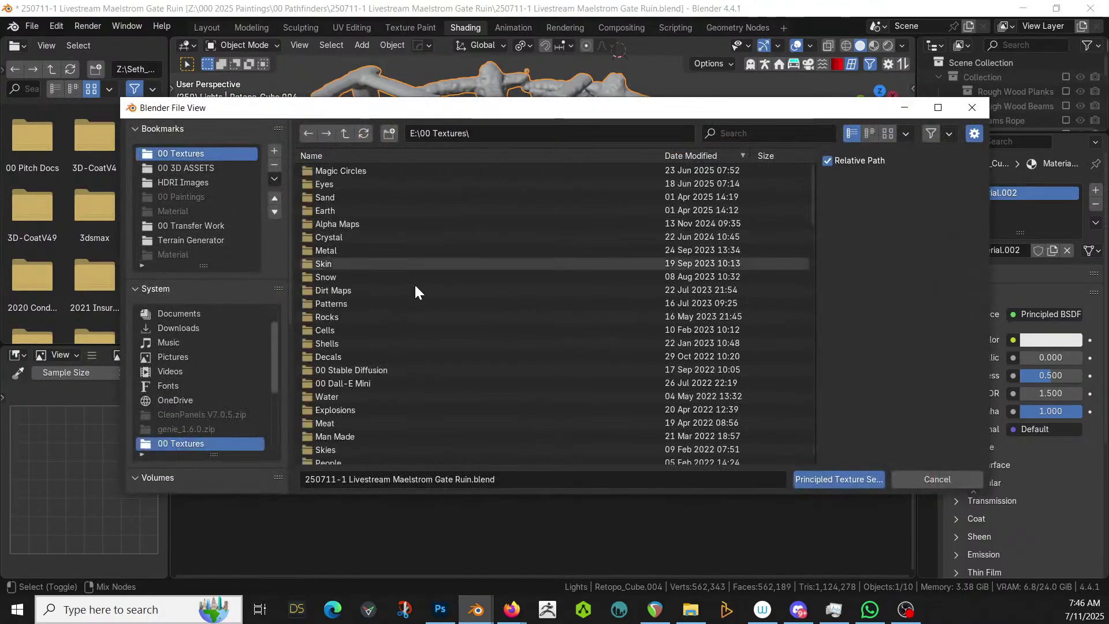
pyautogui.doubleClick(341, 315)
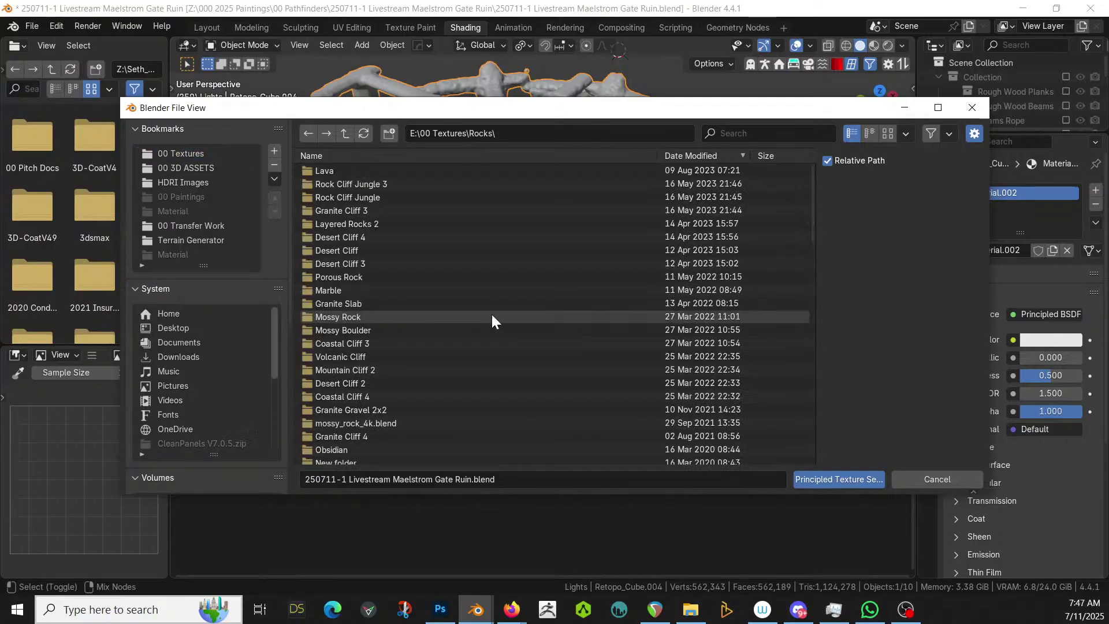
pyautogui.click(411, 151)
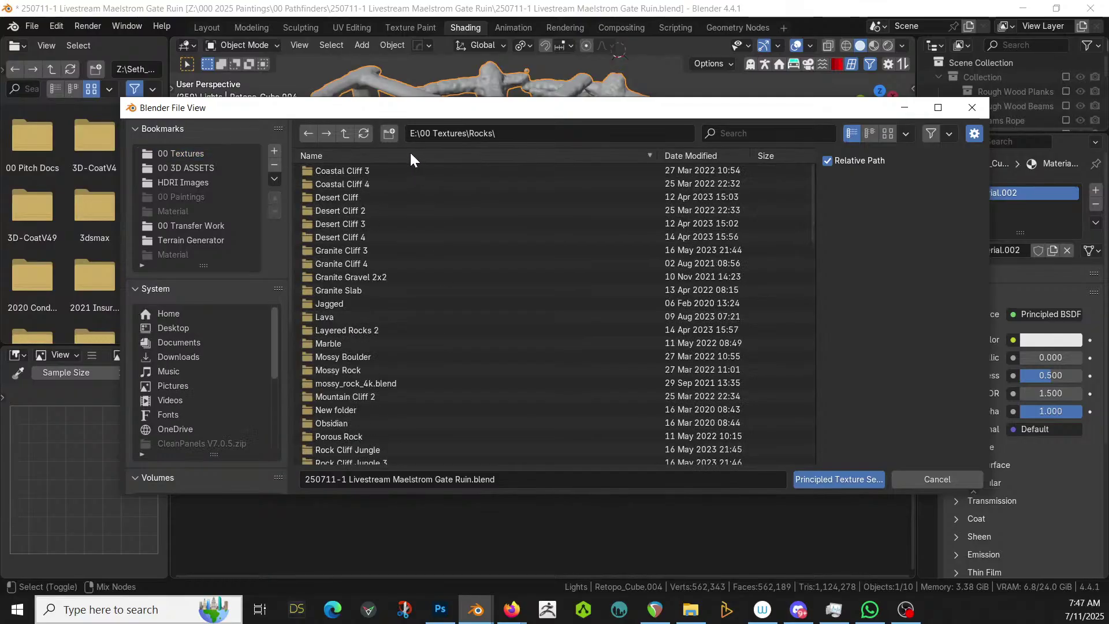
pyautogui.scroll(-3, 446, 346)
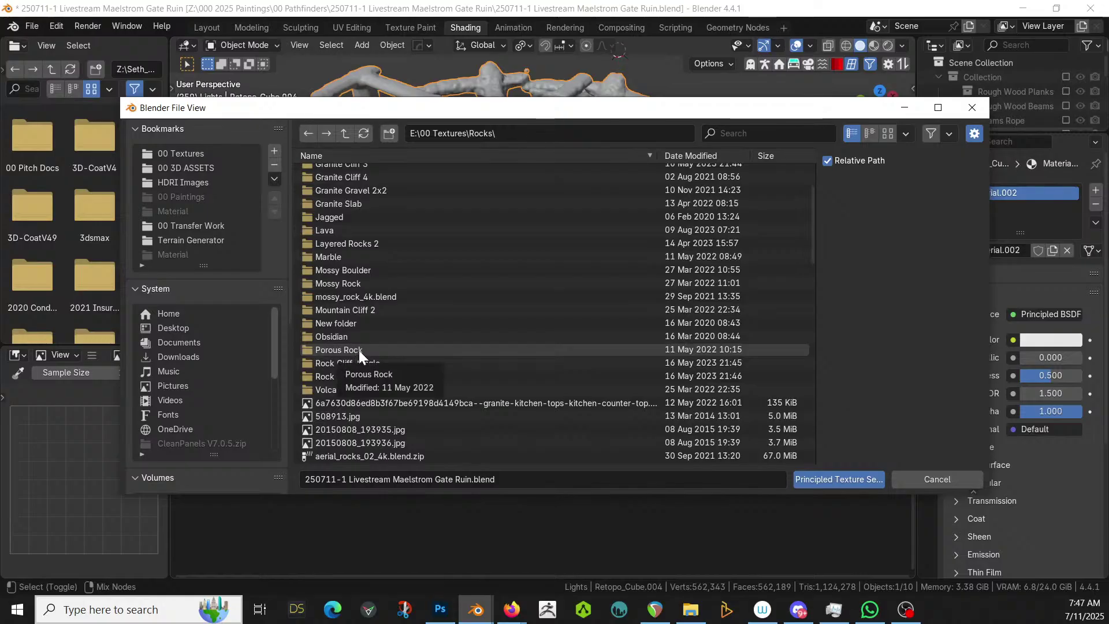
pyautogui.scroll(3, 374, 345)
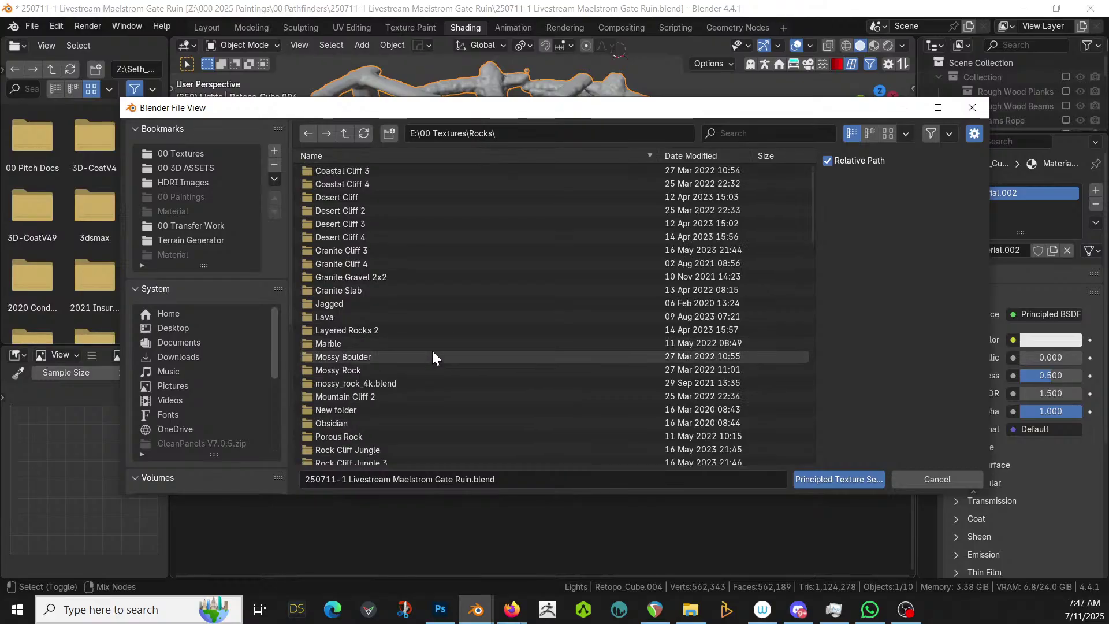
pyautogui.scroll(-2, 366, 404)
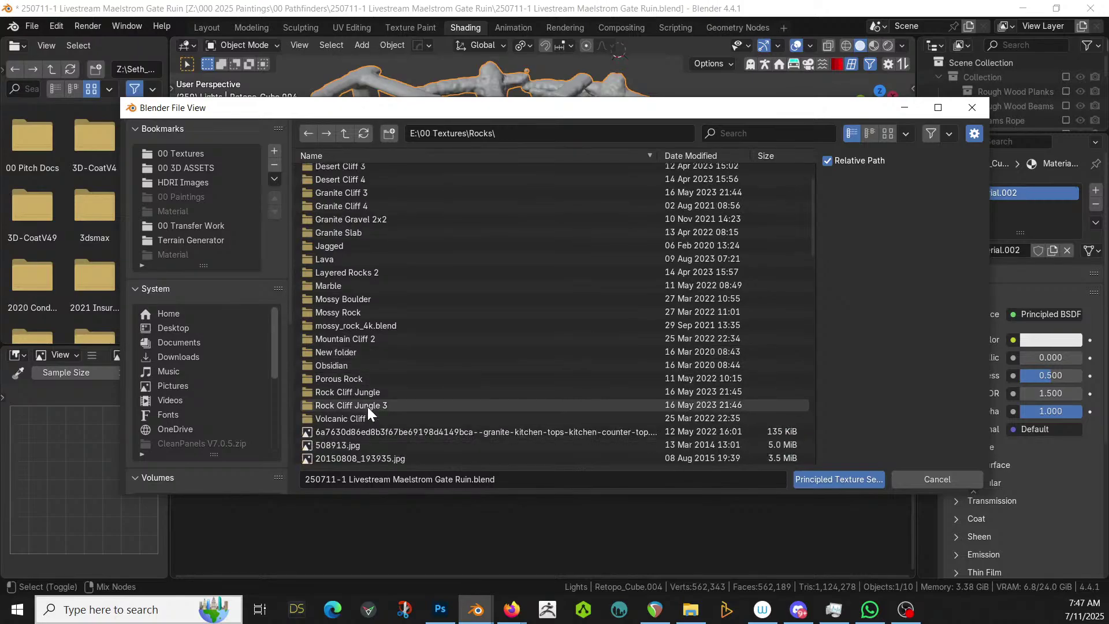
pyautogui.click(351, 379)
pyautogui.click(351, 378)
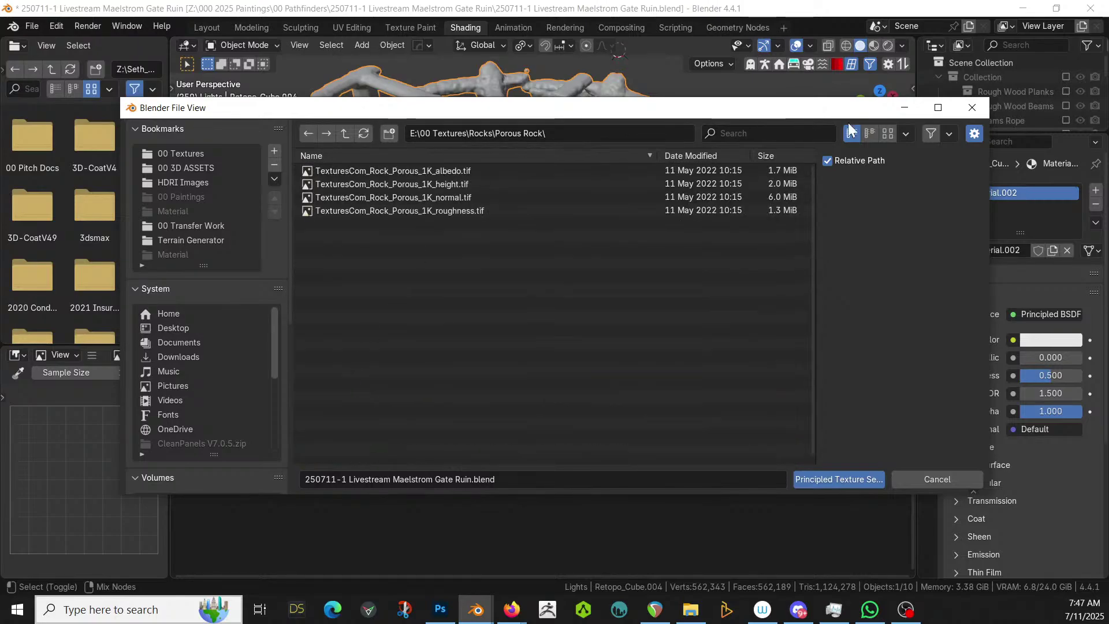
# Load the TexturesCom_Rock_Porous_1K albedo, height, normal and roughness maps into the Principled texture setup
pyautogui.click(888, 134)
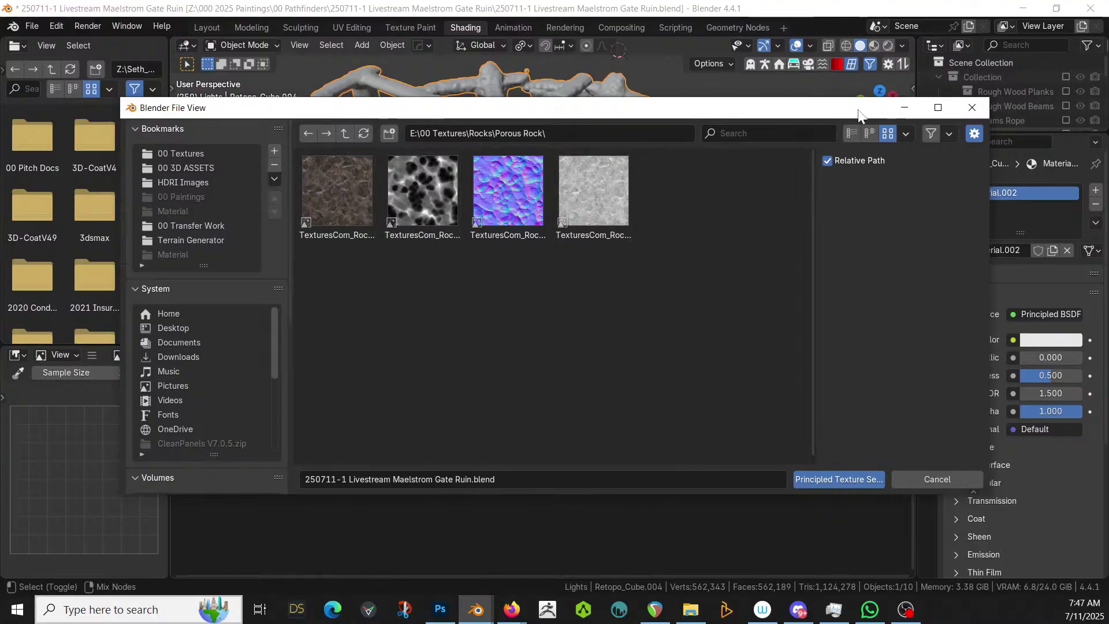
pyautogui.click(854, 134)
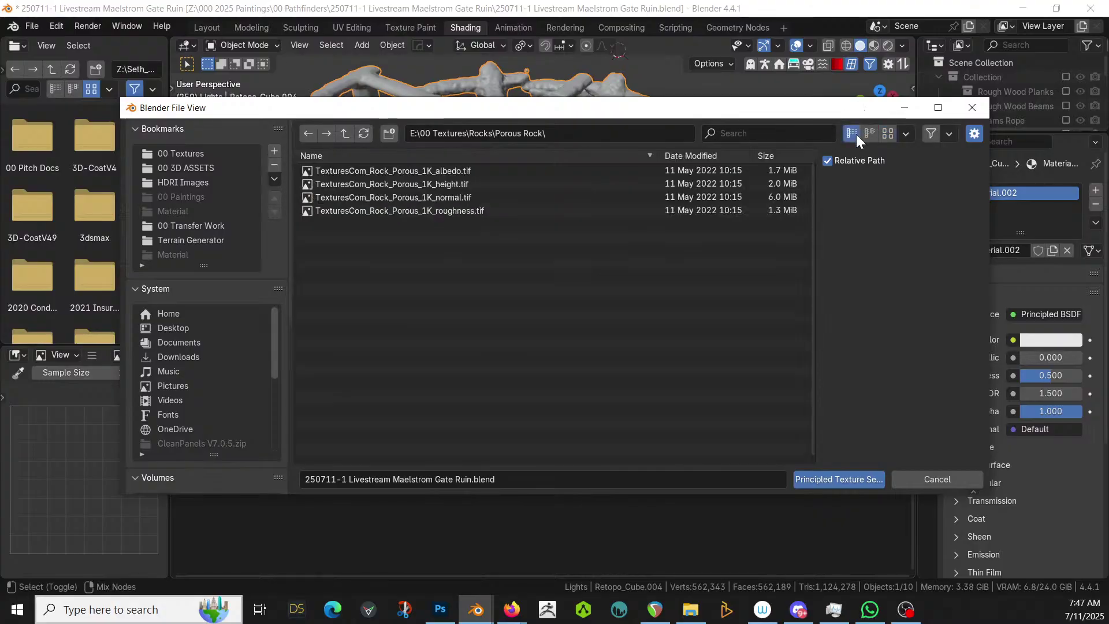
pyautogui.click(451, 168)
pyautogui.keyDown('ctrl'); pyautogui.click(451, 212); pyautogui.keyUp('ctrl')
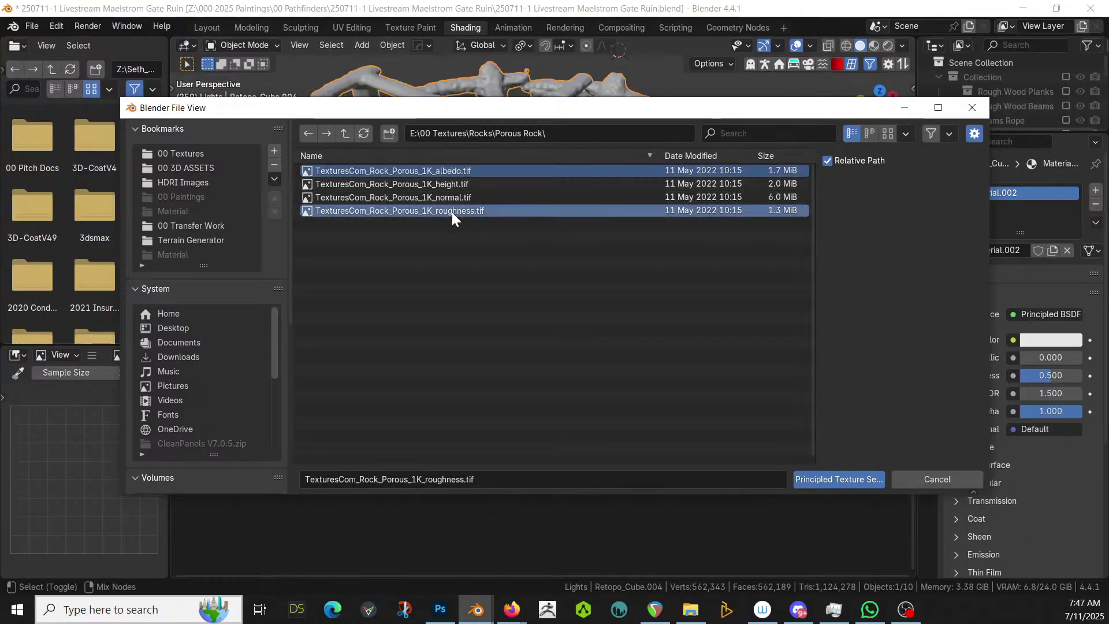
pyautogui.keyDown('shift'); pyautogui.click(452, 211); pyautogui.keyUp('shift')
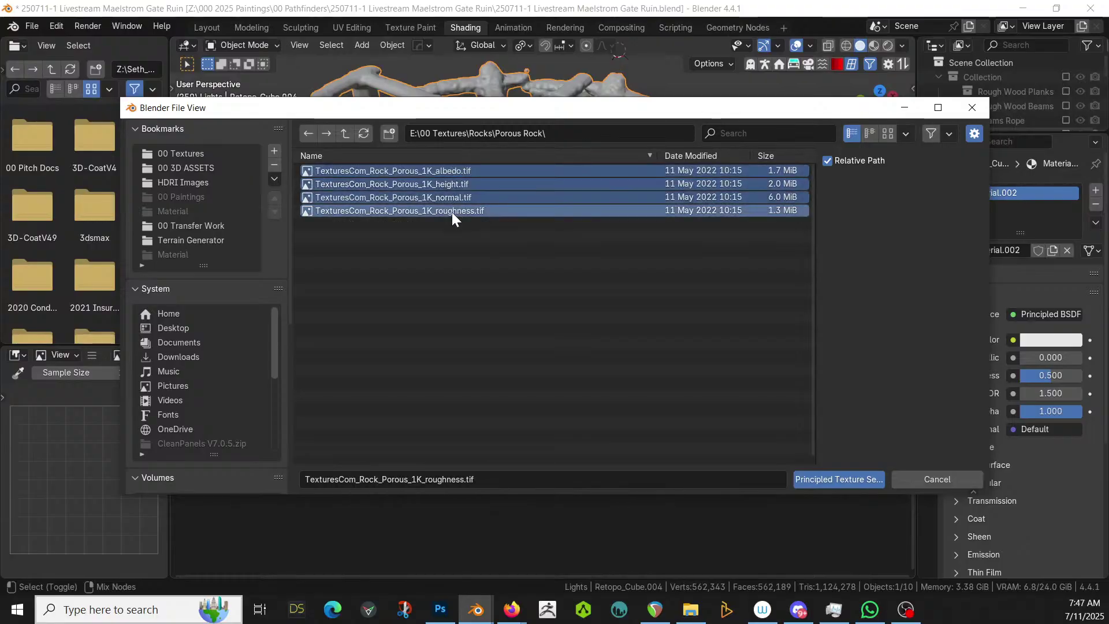
pyautogui.click(851, 480)
# Enlarge the node editor and delete the Displacement node that feeds the Material Output
pyautogui.scroll(6, 548, 428)
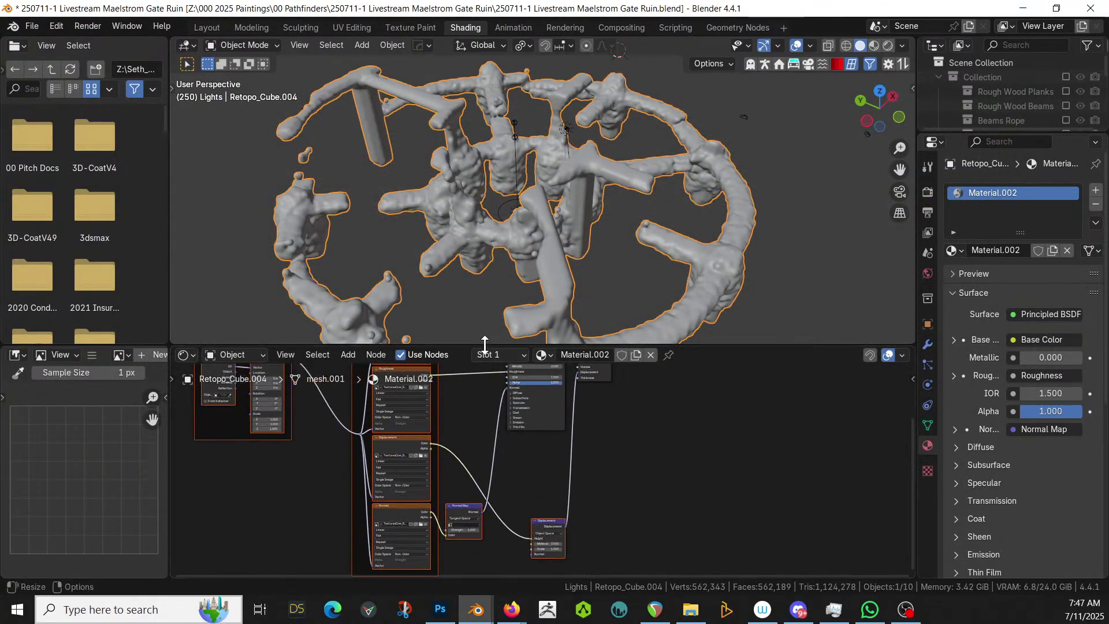
pyautogui.moveTo(485, 344); pyautogui.dragTo(484, 172)
pyautogui.scroll(5, 638, 283)
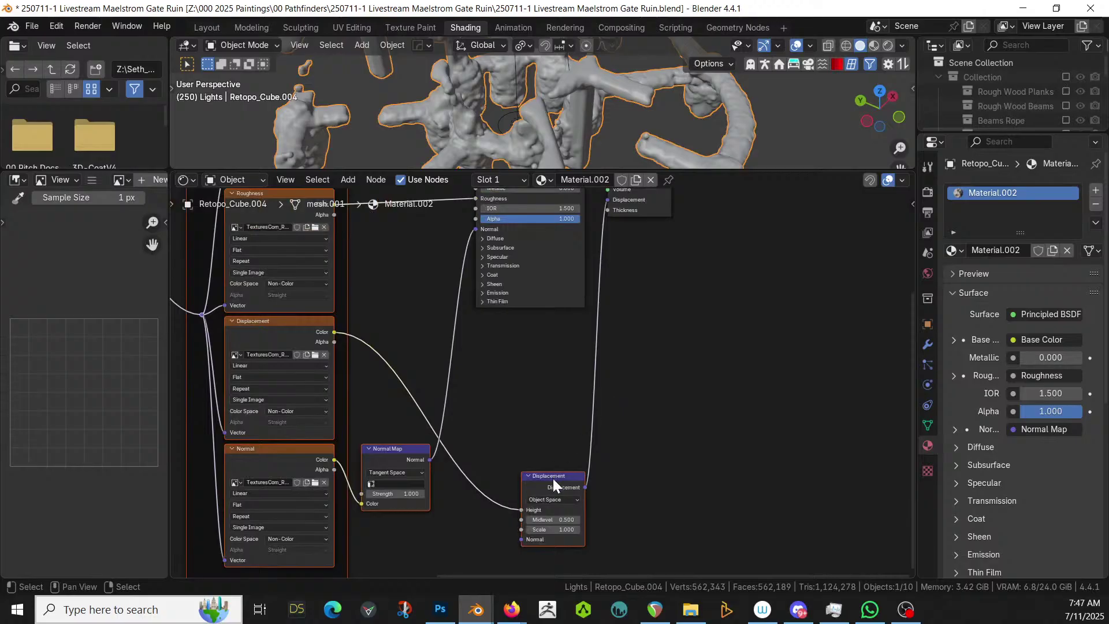
pyautogui.click(553, 478)
pyautogui.press('Delete')
# Insert a Bump node between the Normal Map and the Principled BSDF, and connect the displacement texture's colour to its height
pyautogui.hotkey('shift', 'a')
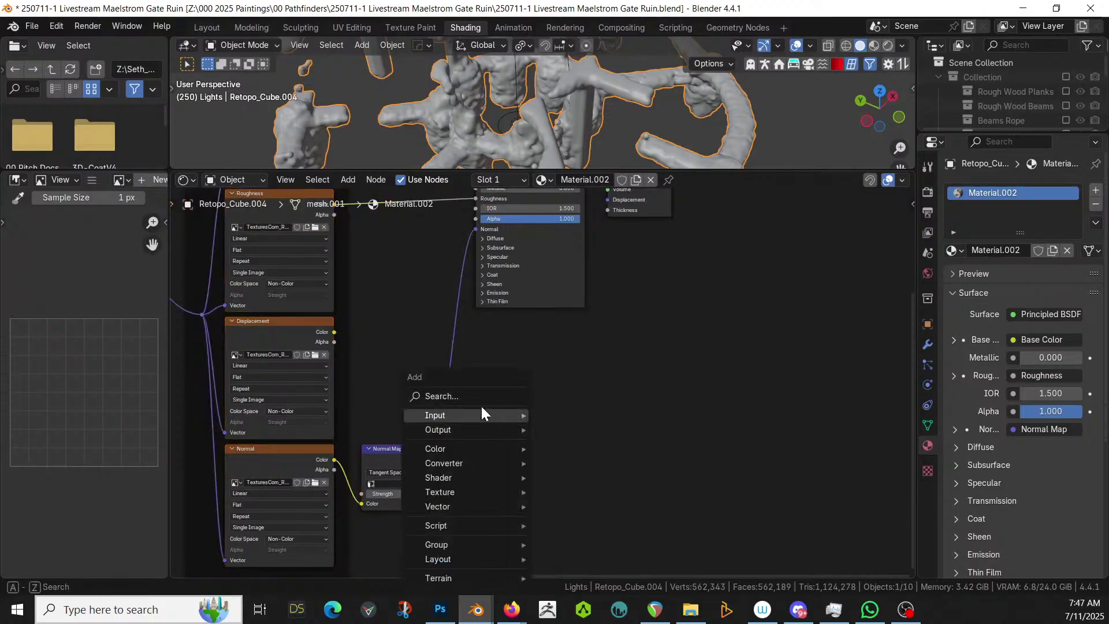
pyautogui.moveTo(460, 618)
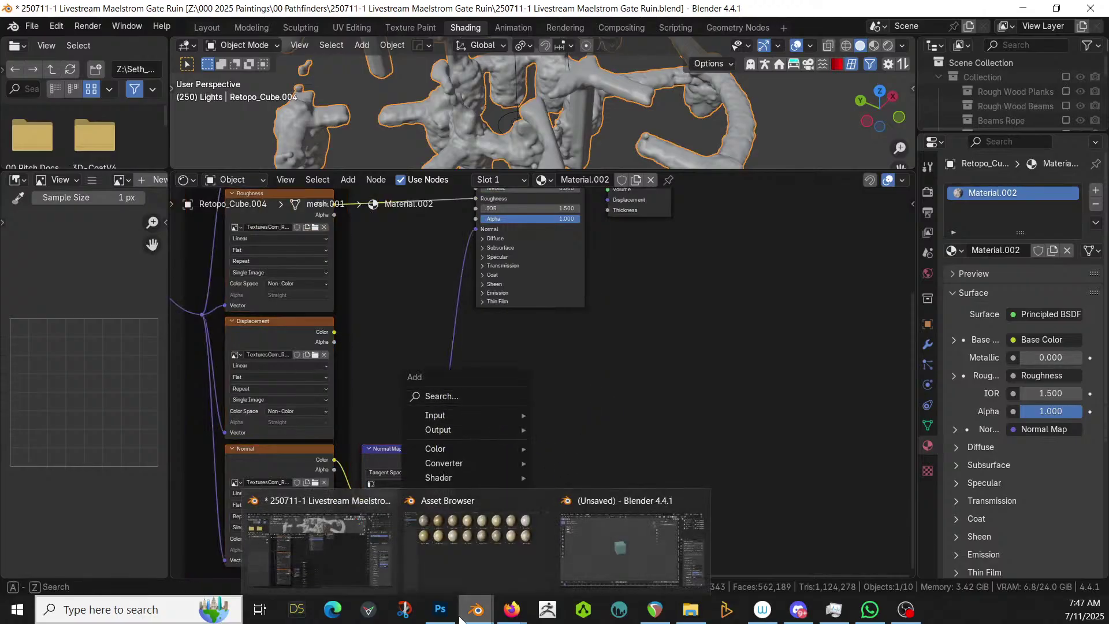
pyautogui.click(461, 395)
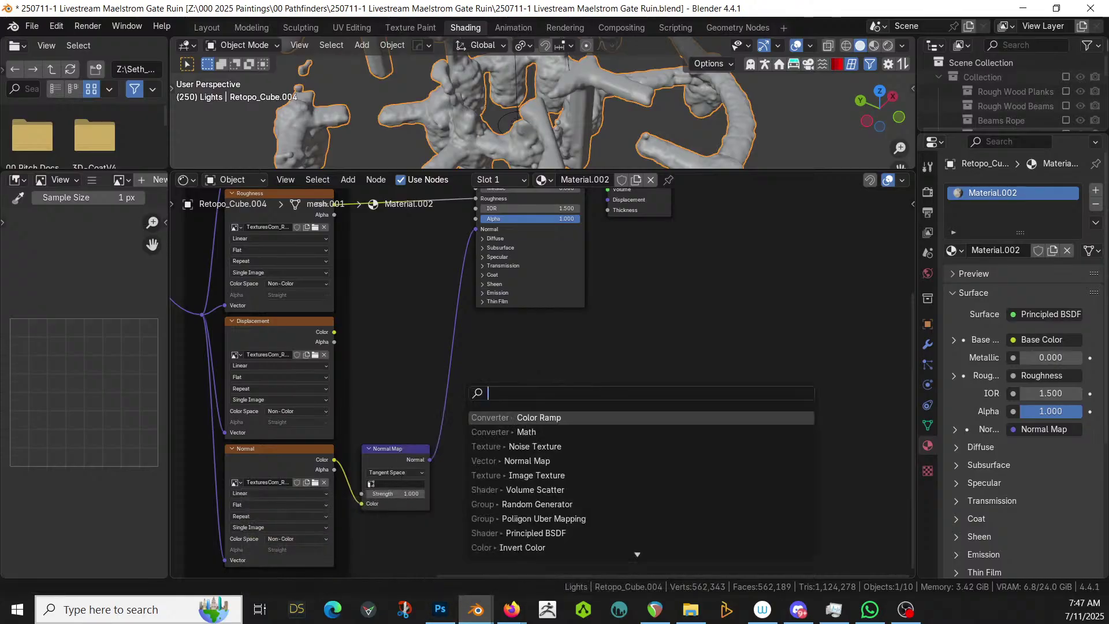
pyautogui.write('bump')
pyautogui.press('Return')
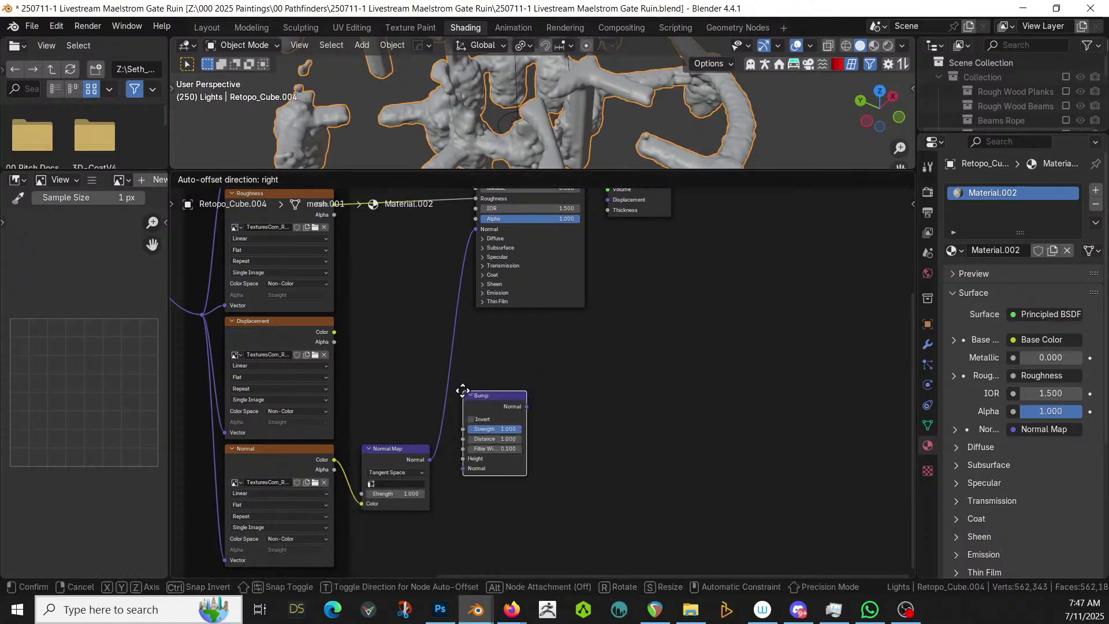
pyautogui.click(418, 319)
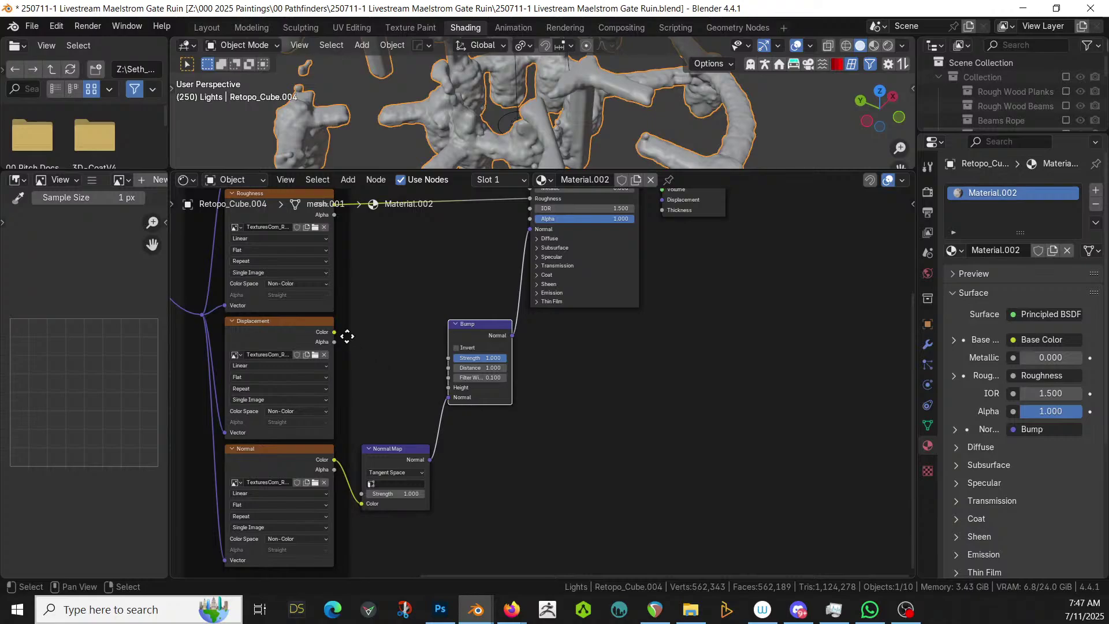
pyautogui.moveTo(334, 332); pyautogui.dragTo(448, 387)
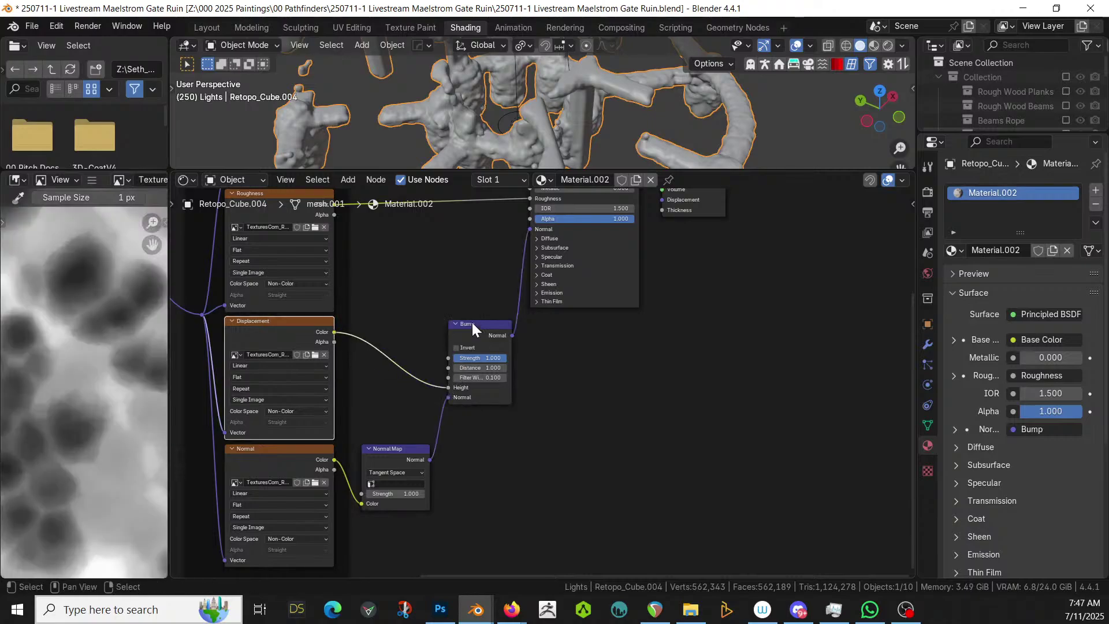
# Enlarge the 3D viewport and examine the porous rock material on the whole structure in rendered shading
pyautogui.moveTo(472, 321); pyautogui.dragTo(601, 490, button='middle')
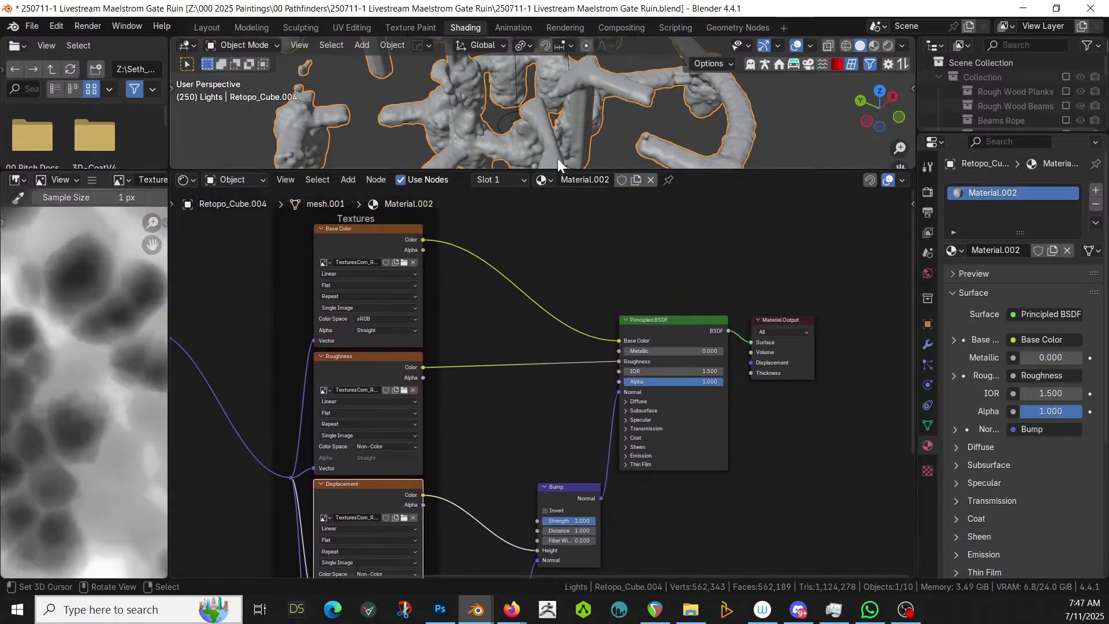
pyautogui.press('z')
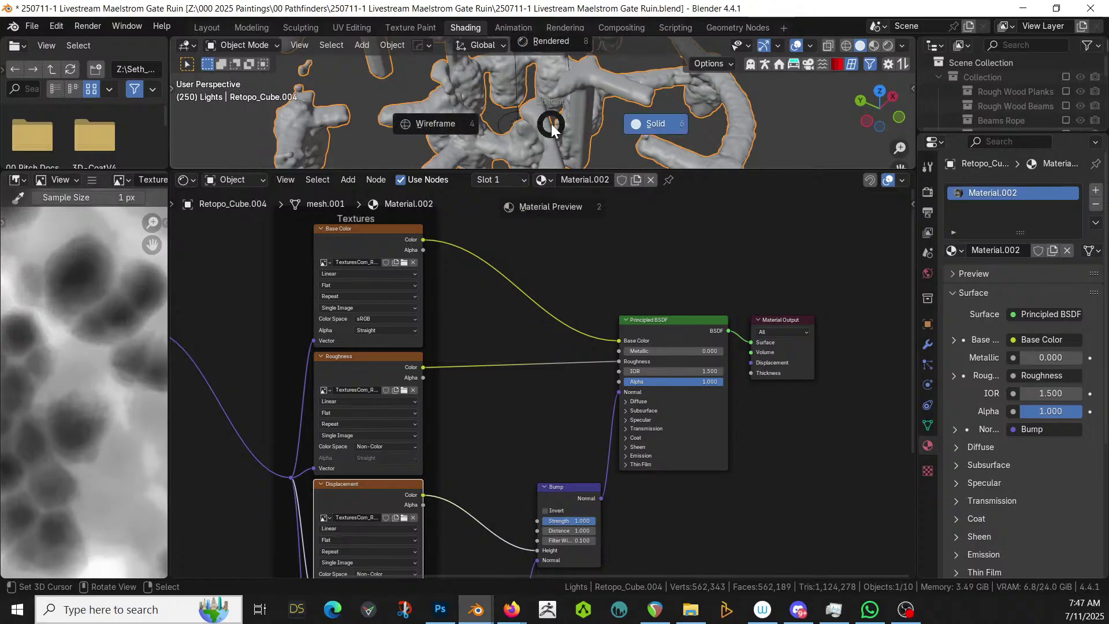
pyautogui.press('8')
pyautogui.moveTo(562, 173)
pyautogui.mouseDown()
pyautogui.moveTo(556, 161)
pyautogui.moveTo(556, 454)
pyautogui.mouseUp()
pyautogui.scroll(4, 535, 394)
pyautogui.moveTo(535, 394); pyautogui.dragTo(527, 434, button='middle')
pyautogui.moveTo(528, 455); pyautogui.dragTo(528, 306)
pyautogui.scroll(-6, 584, 209)
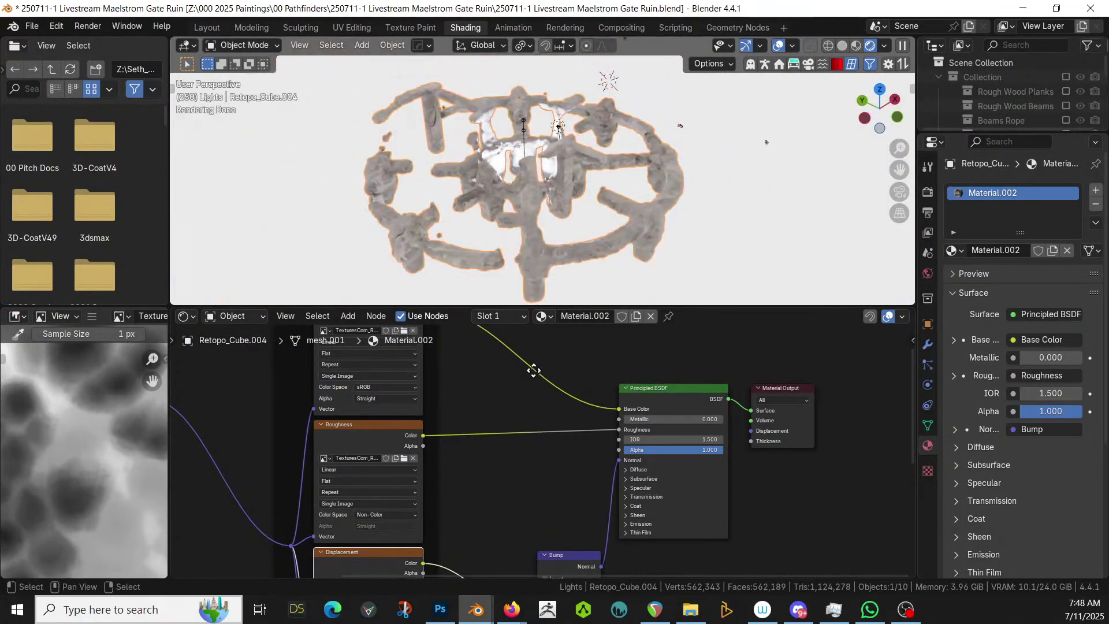
# Set the Mapping node's scale to 10 on X, Y and Z and check the rock texture's tiling on the structure
pyautogui.moveTo(534, 371); pyautogui.dragTo(895, 341, button='middle')
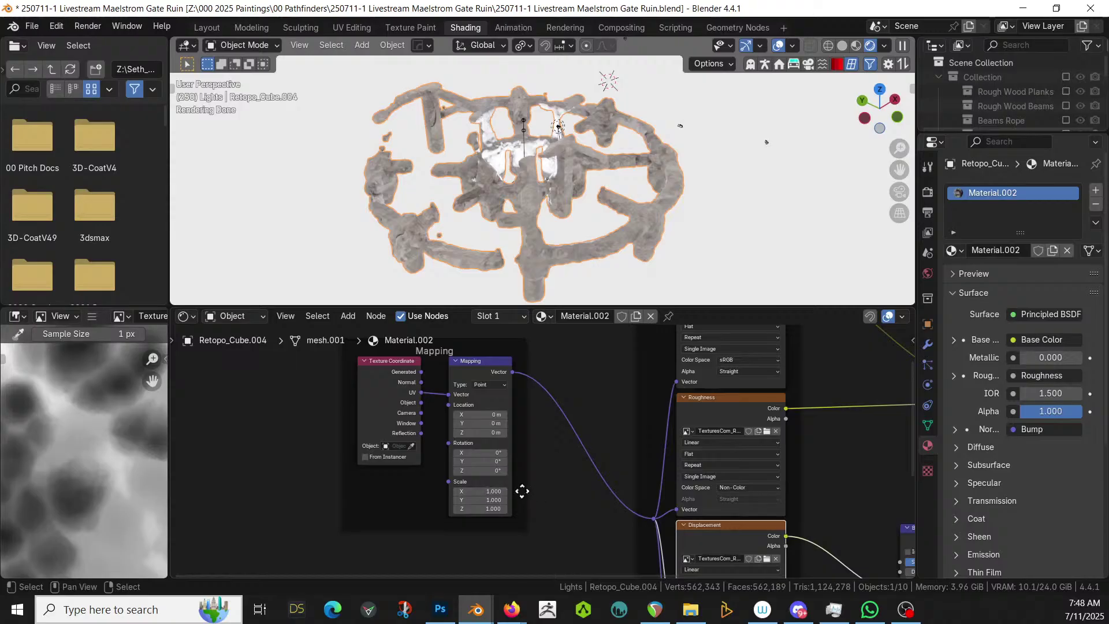
pyautogui.moveTo(480, 491); pyautogui.dragTo(479, 508)
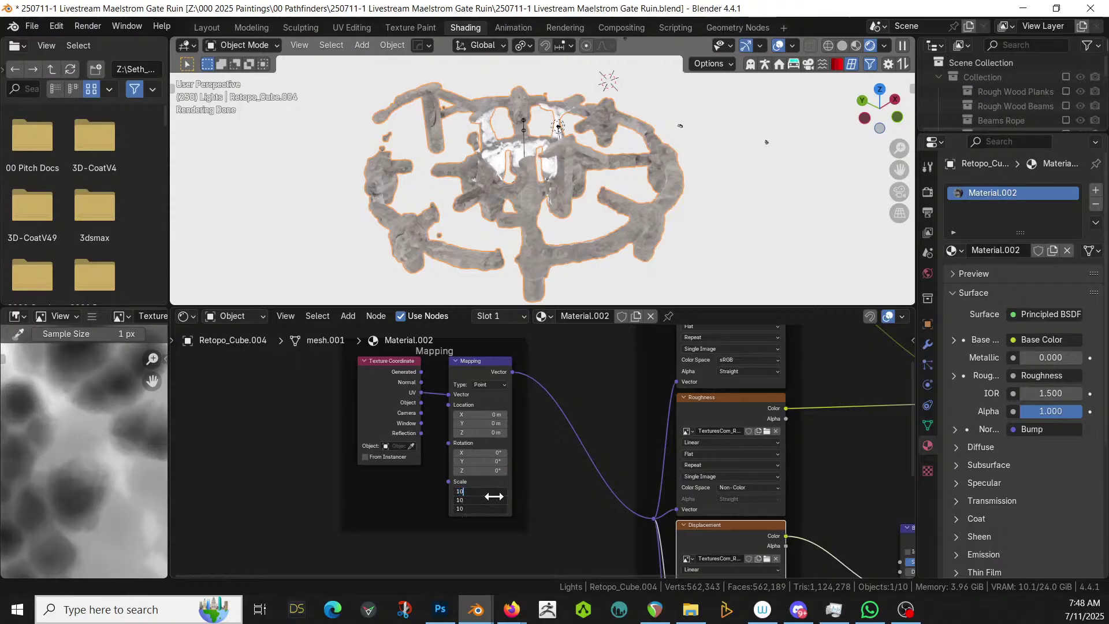
pyautogui.write('10')
pyautogui.press('Return')
pyautogui.scroll(6, 530, 252)
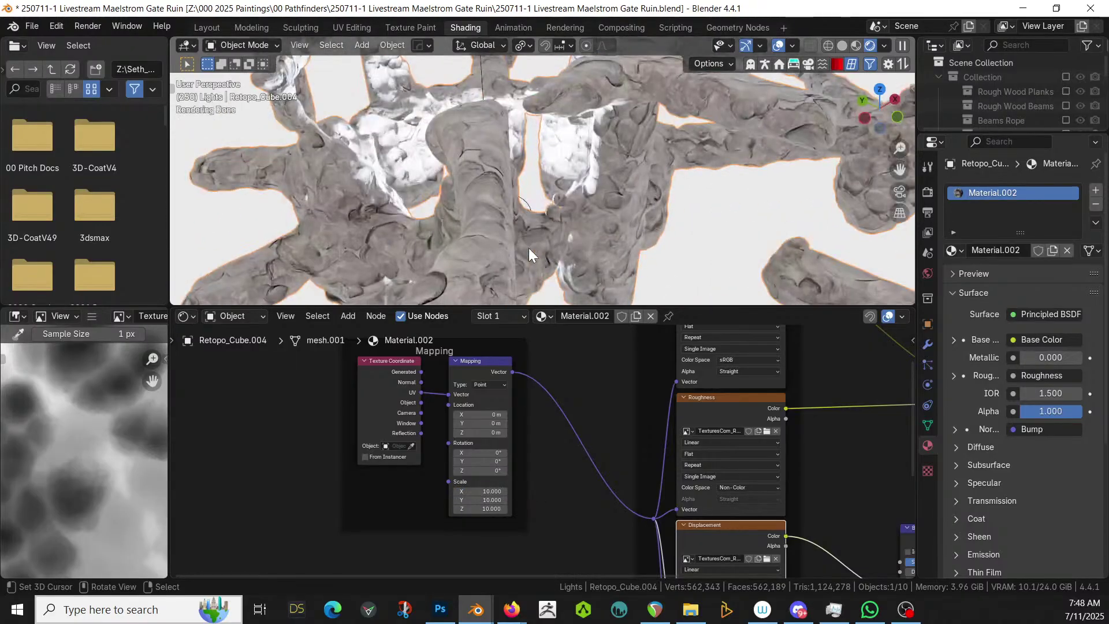
pyautogui.moveTo(530, 248); pyautogui.dragTo(577, 221, button='middle')
# Set the Mapping node's scale to 20 on all three axes and inspect the rock texture from several angles
pyautogui.moveTo(485, 491); pyautogui.dragTo(485, 509)
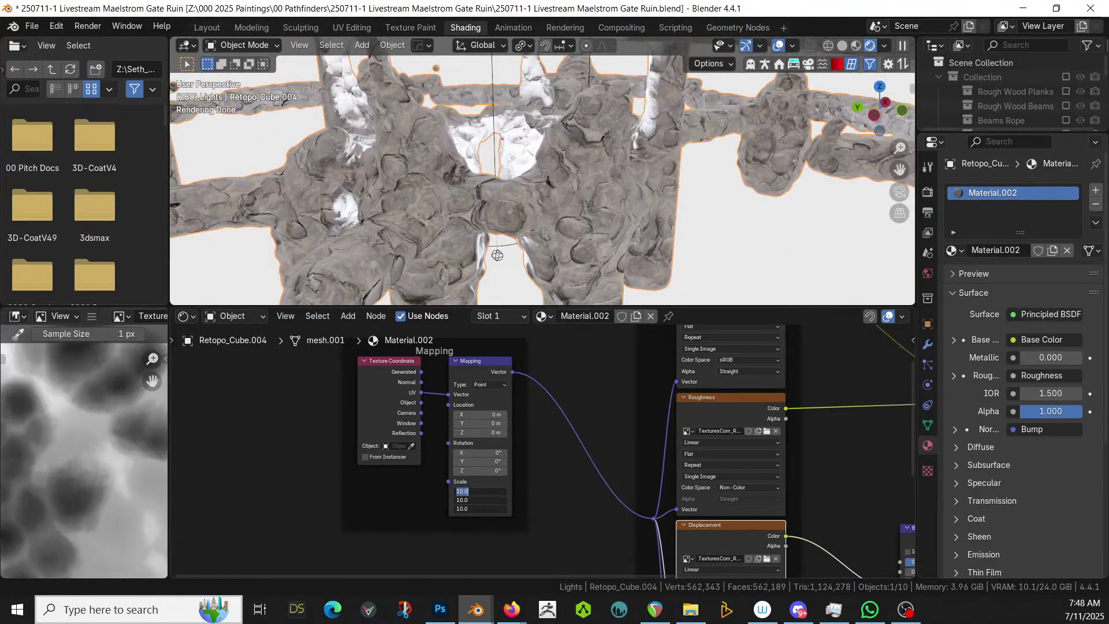
pyautogui.write('20')
pyautogui.press('Return')
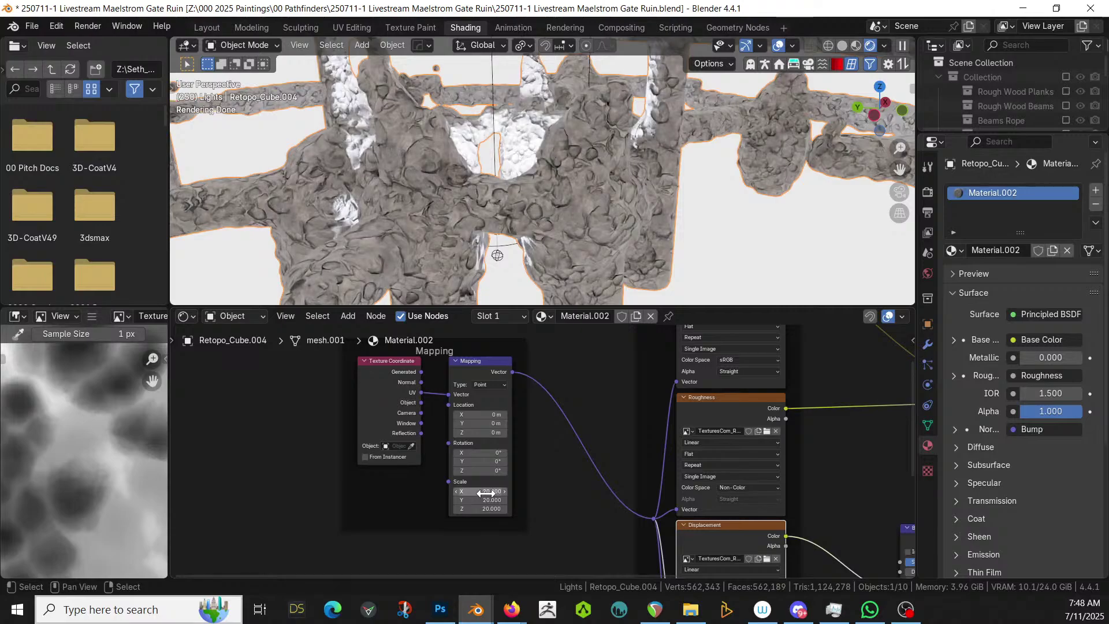
pyautogui.scroll(3, 445, 117)
pyautogui.moveTo(444, 116); pyautogui.dragTo(427, 178, button='middle')
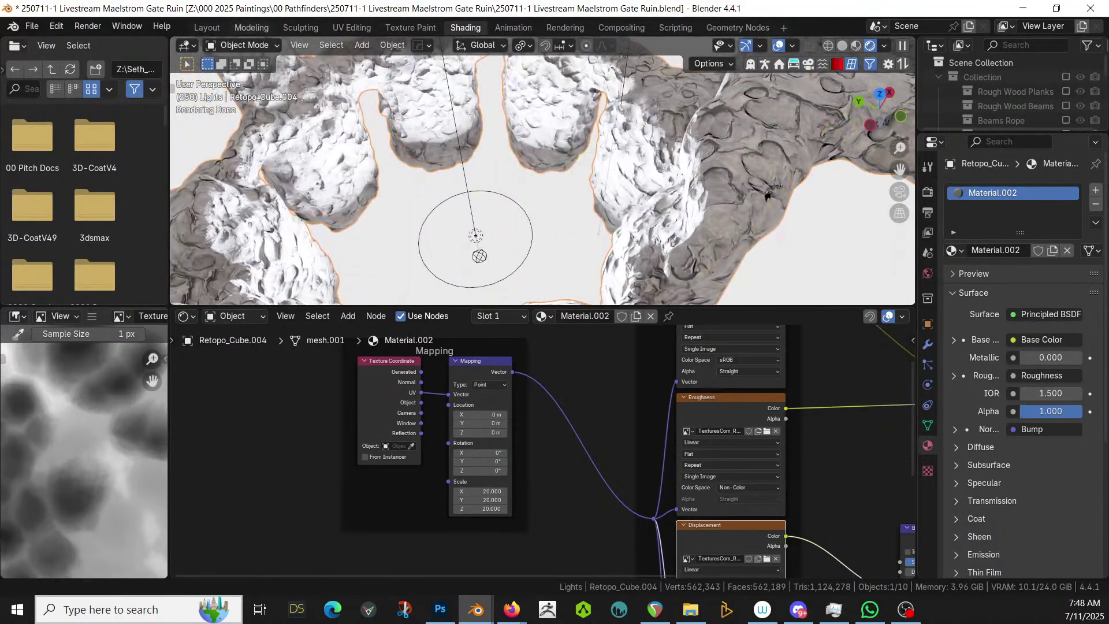
pyautogui.hscroll(5, 542, 405)
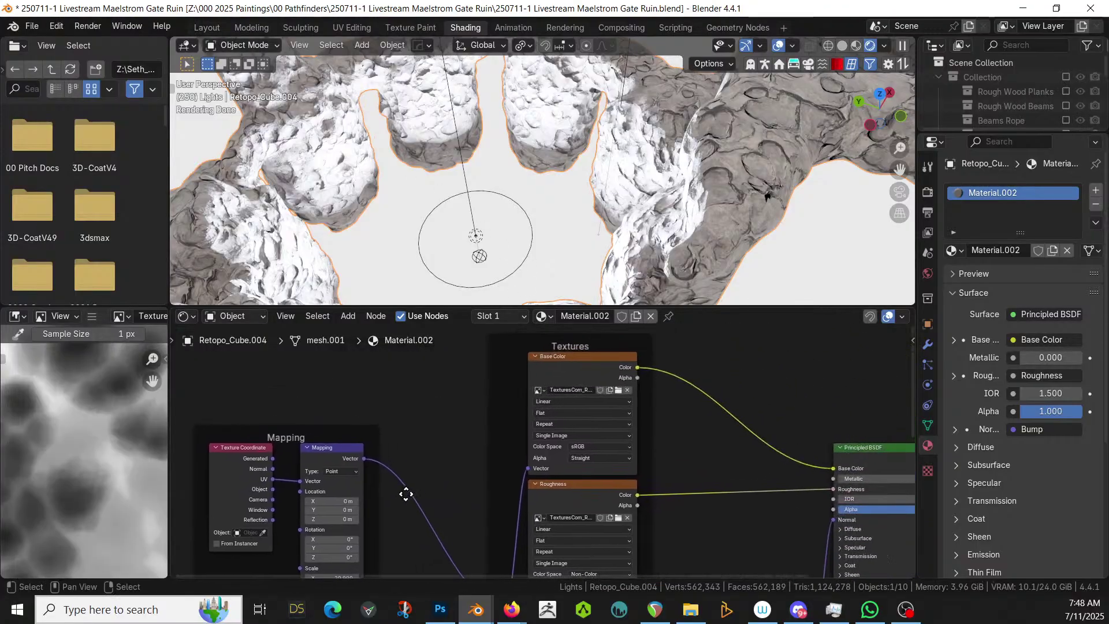
pyautogui.scroll(-4, 622, 249)
pyautogui.scroll(-5, 622, 249)
pyautogui.moveTo(657, 202); pyautogui.dragTo(588, 165, button='middle')
pyautogui.moveTo(587, 164); pyautogui.dragTo(602, 186, button='middle')
pyautogui.scroll(1, 670, 329)
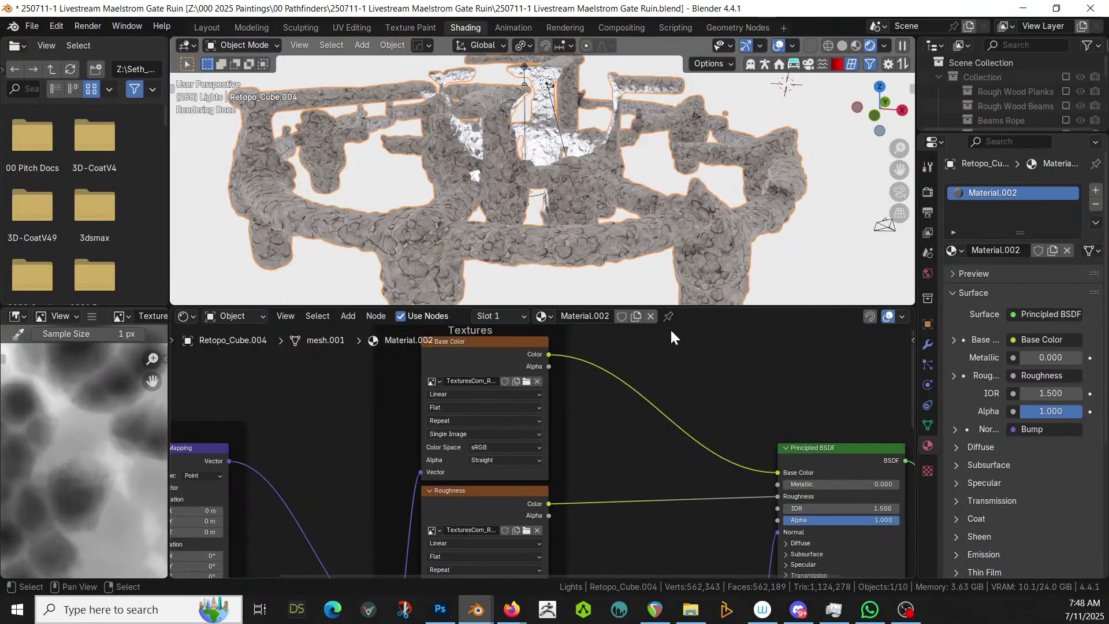
# Set the Bump node's strength to 0.5
pyautogui.moveTo(618, 439); pyautogui.dragTo(532, 448, button='middle')
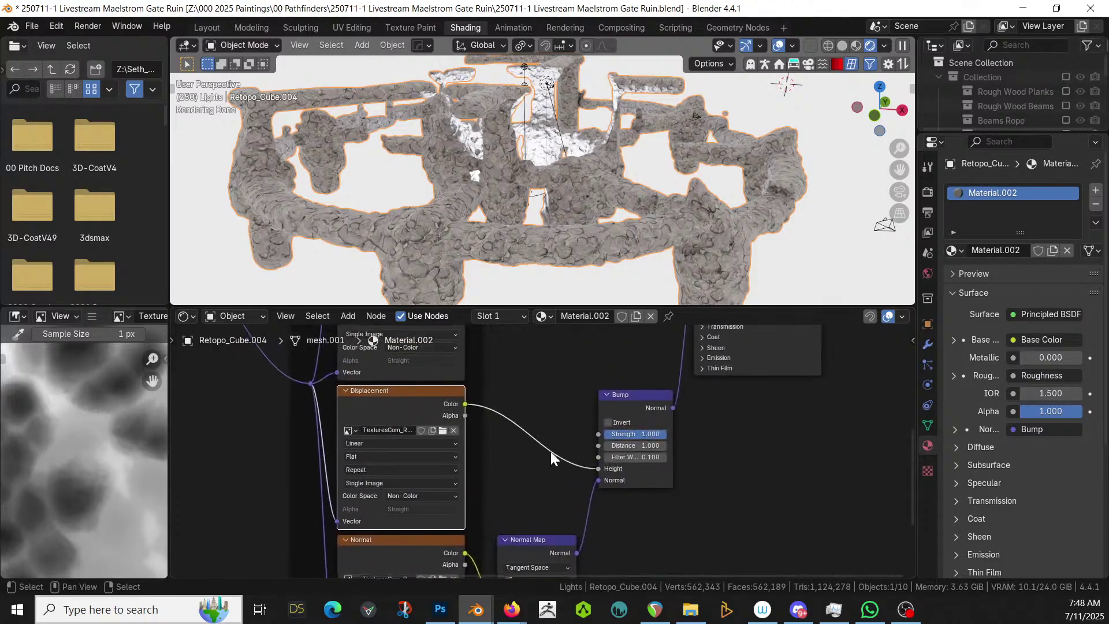
pyautogui.click(635, 433)
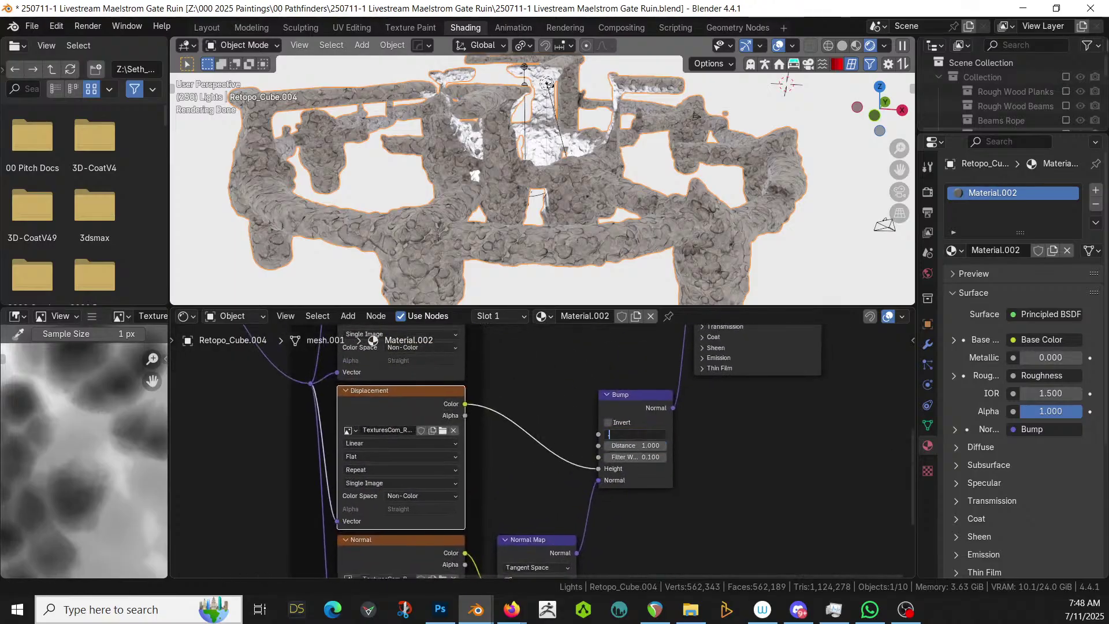
pyautogui.write('.5')
pyautogui.press('Return')
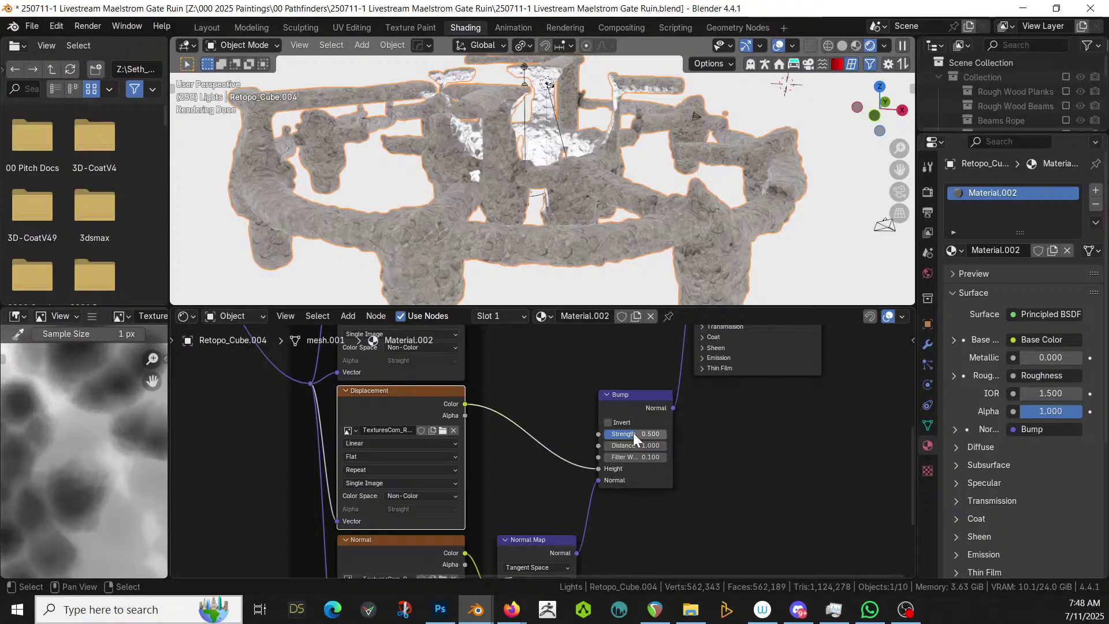
# Insert a Hue/Saturation/Value node between the Base Color texture and the Principled BSDF's base color
pyautogui.moveTo(741, 462); pyautogui.dragTo(705, 492, button='middle')
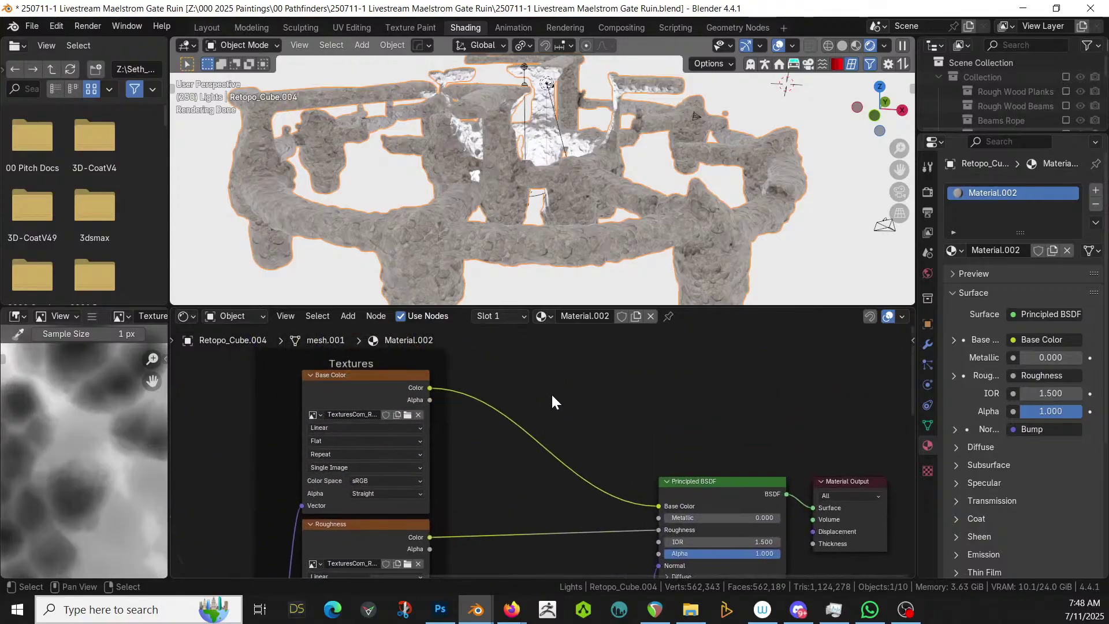
pyautogui.hotkey('shift', 'a')
pyautogui.click(515, 395)
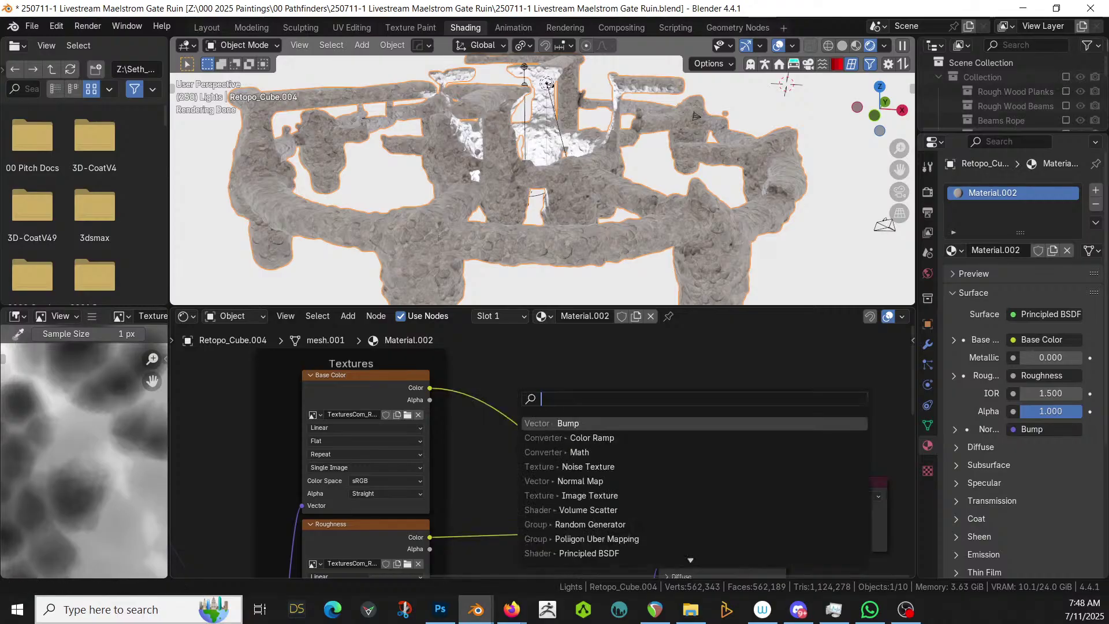
pyautogui.write('hue')
pyautogui.press('Return')
pyautogui.click(518, 404)
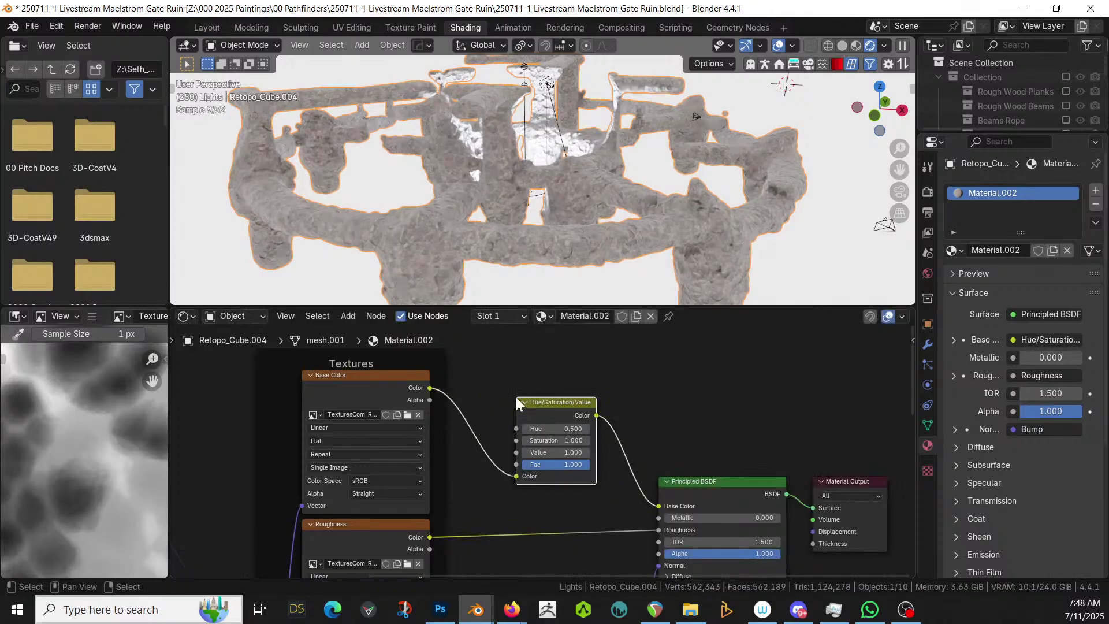
# Set the Value of the Hue/Saturation/Value node to 0.5 and check the darker rock up close
pyautogui.click(562, 457)
pyautogui.write('0.5')
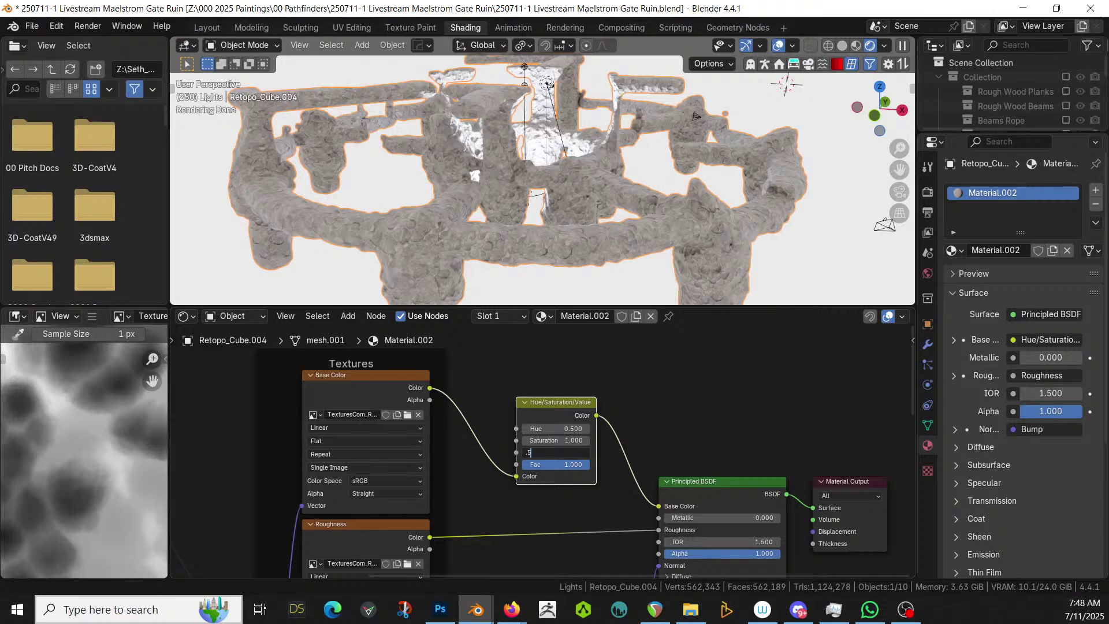
pyautogui.press('Return')
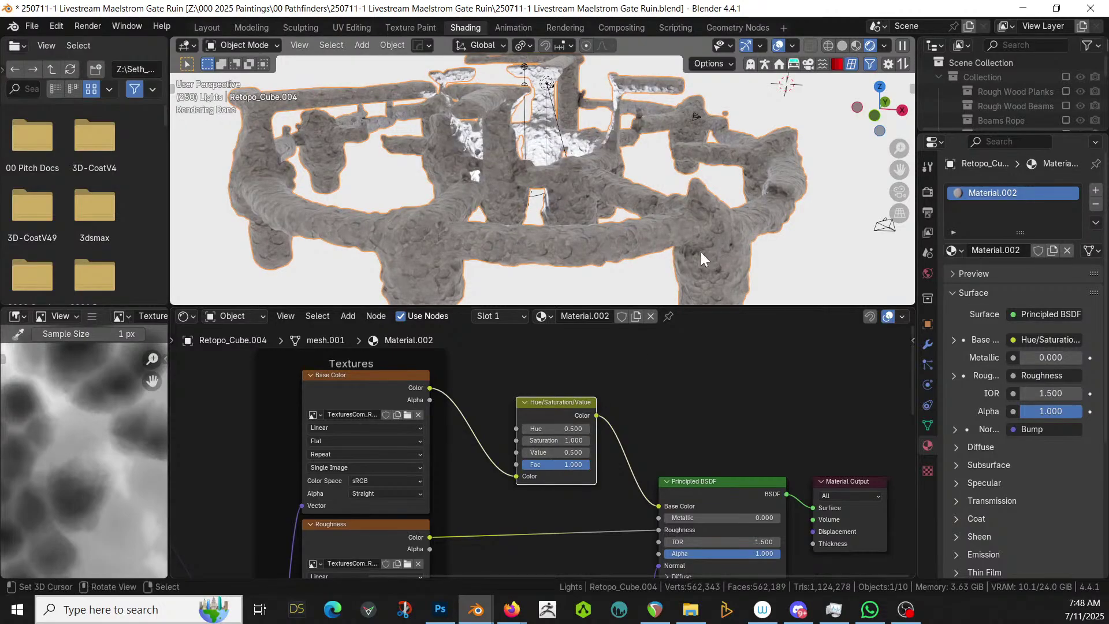
pyautogui.scroll(3, 701, 252)
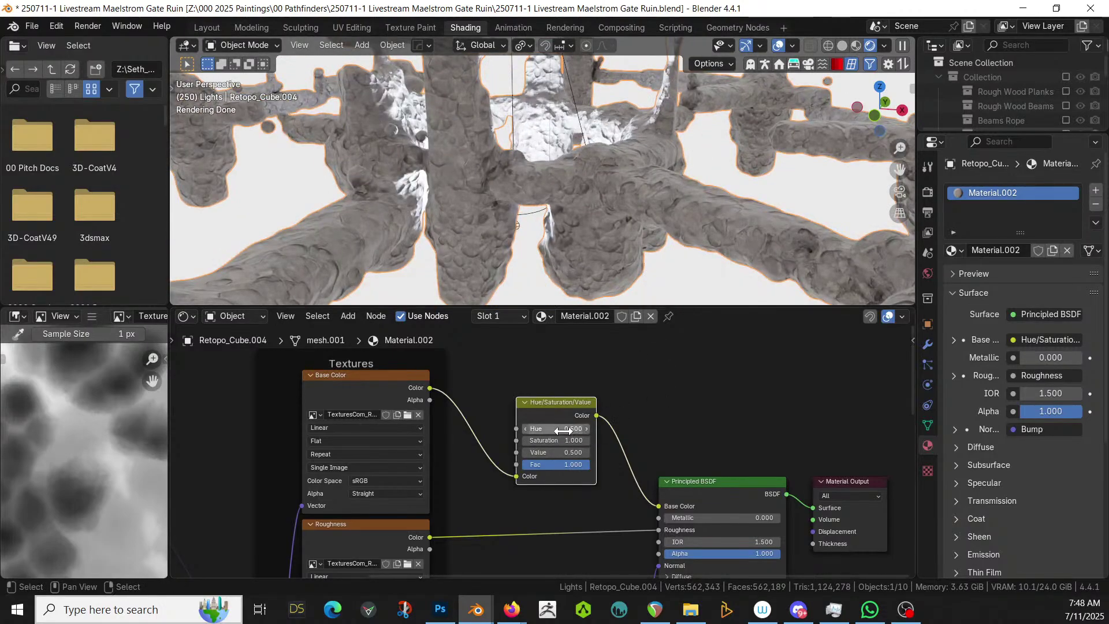
# Try a hue of 1.0 and a saturation of 5 on the rock color, and return the hue to 0.5
pyautogui.moveTo(563, 430); pyautogui.dragTo(612, 440)
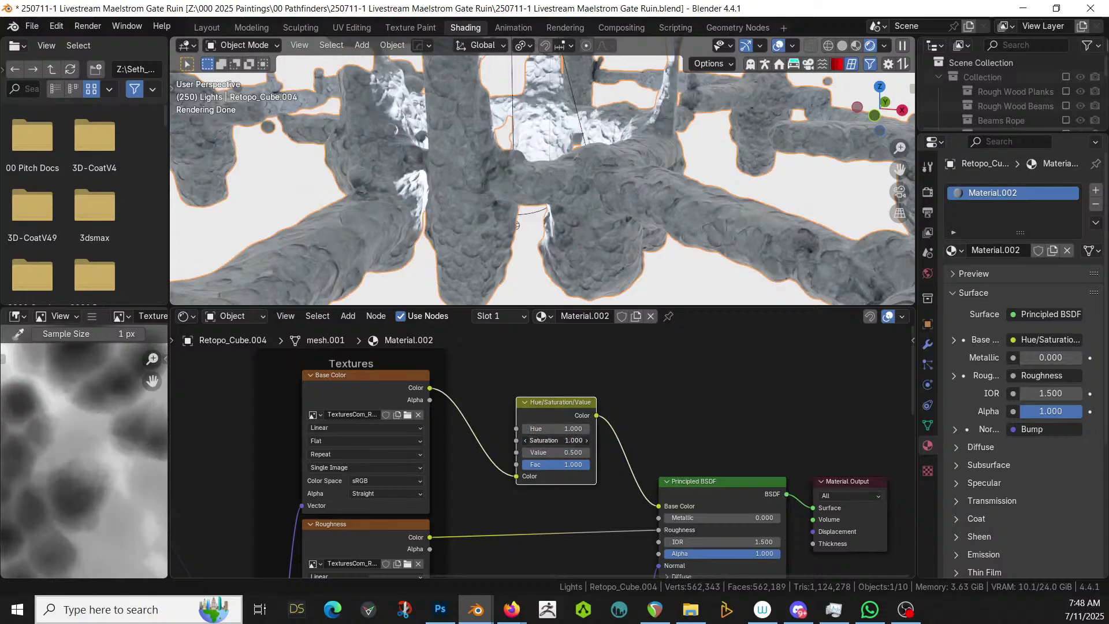
pyautogui.moveTo(570, 430)
pyautogui.mouseDown()
pyautogui.moveTo(552, 430)
pyautogui.moveTo(573, 430)
pyautogui.mouseUp()
pyautogui.click(572, 430)
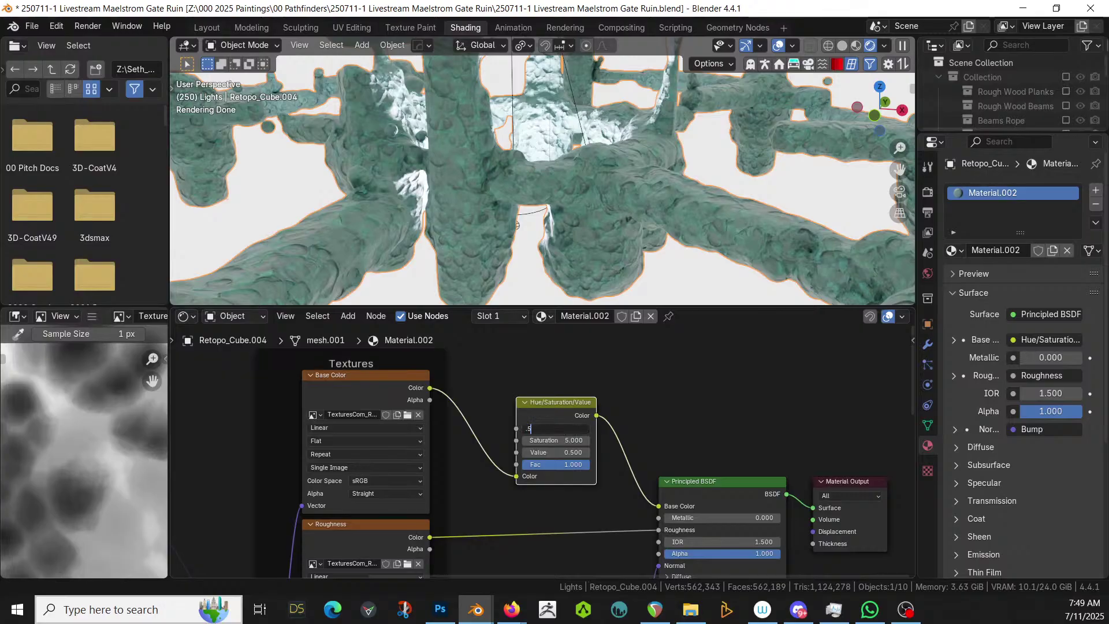
pyautogui.write('.5')
pyautogui.press('Return')
pyautogui.scroll(3, 609, 197)
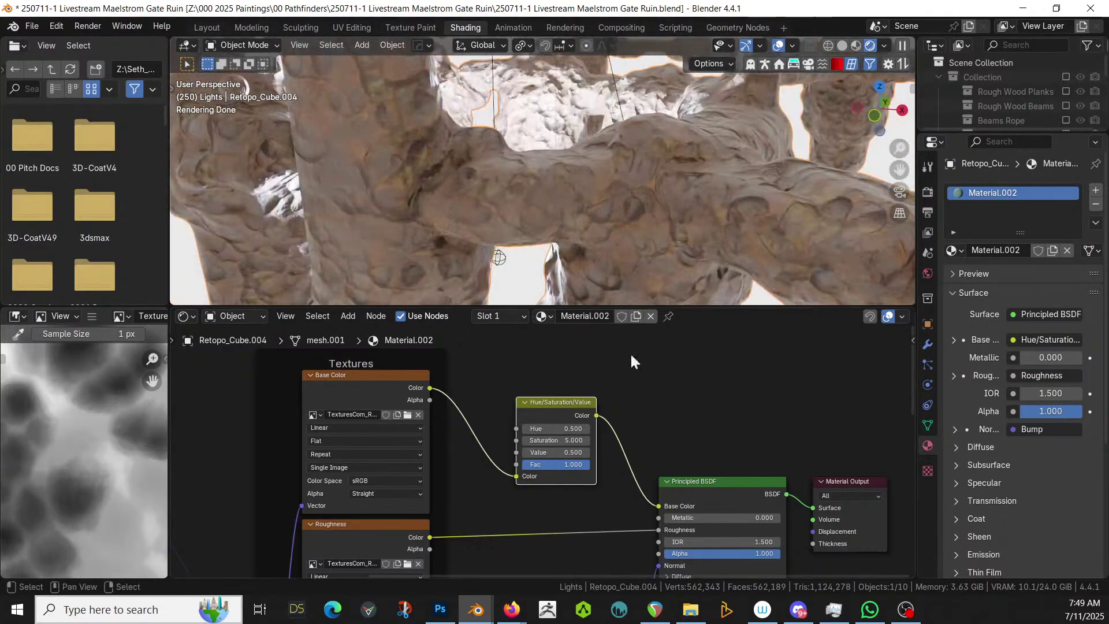
pyautogui.scroll(3, 638, 399)
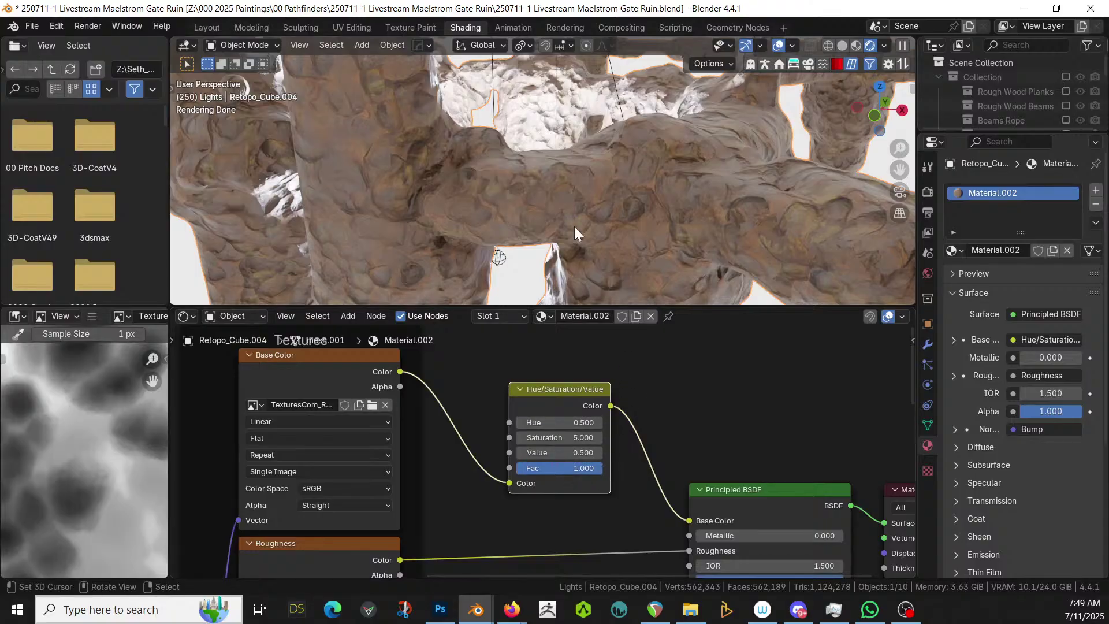
# Set the Hue/Saturation/Value node's saturation to 2 and its value to 1.13
pyautogui.click(584, 434)
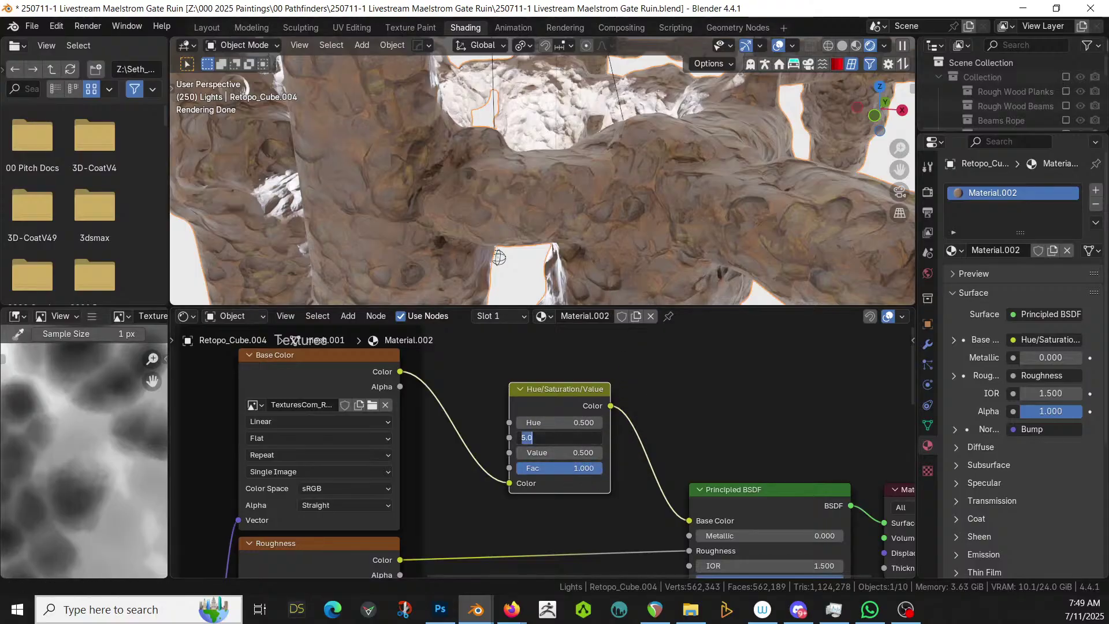
pyautogui.write('3')
pyautogui.press('Return')
pyautogui.click(584, 435)
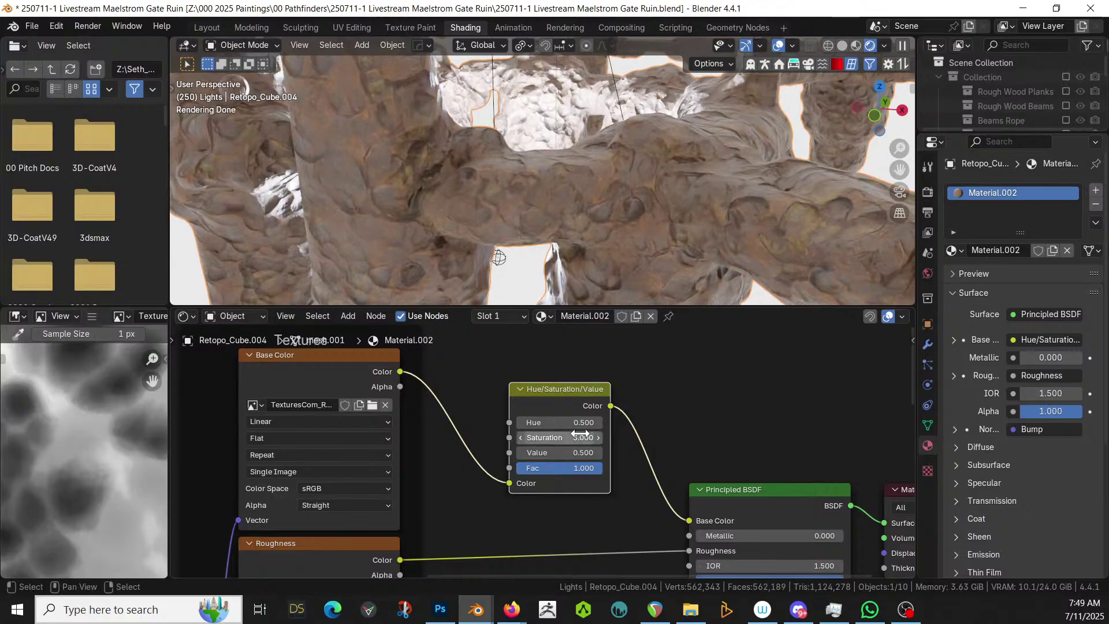
pyautogui.press('Return')
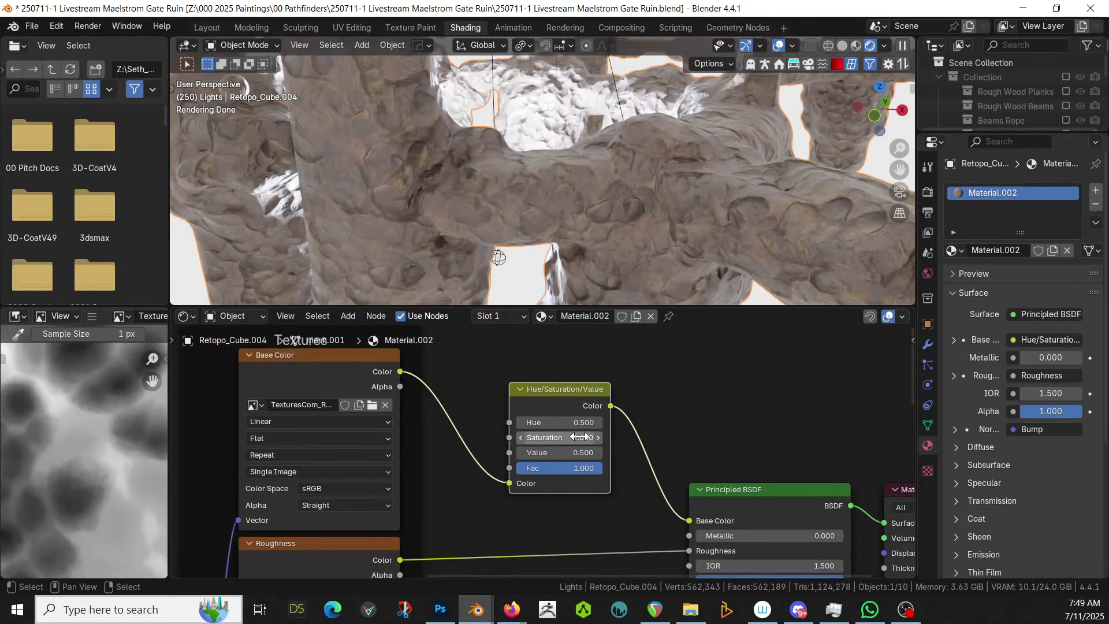
pyautogui.moveTo(569, 453); pyautogui.dragTo(664, 453)
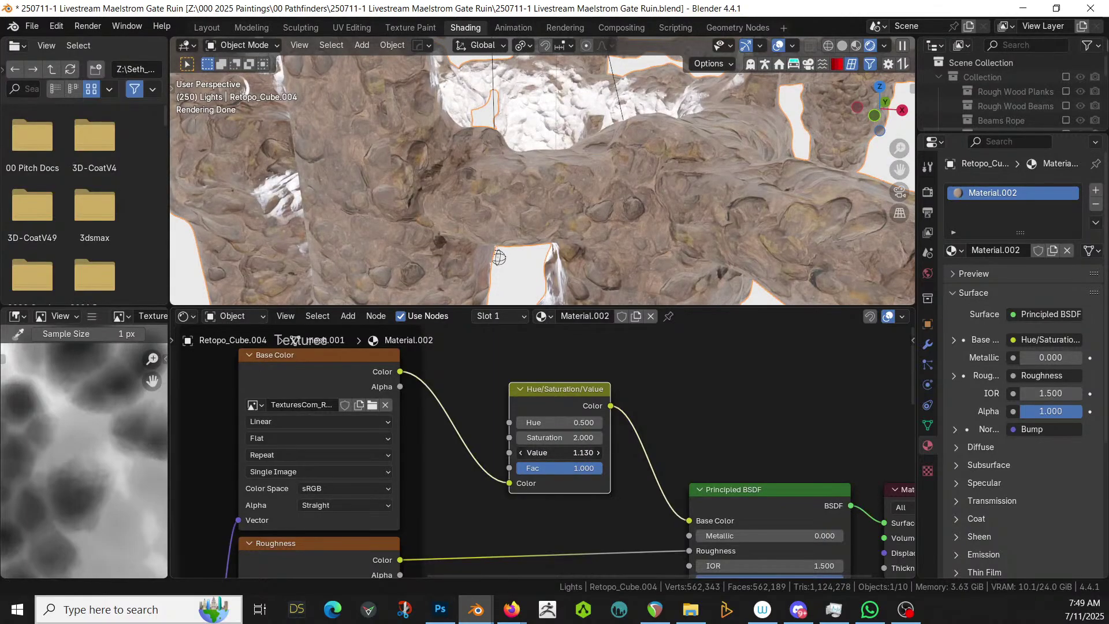
pyautogui.moveTo(519, 178); pyautogui.dragTo(479, 139, button='middle')
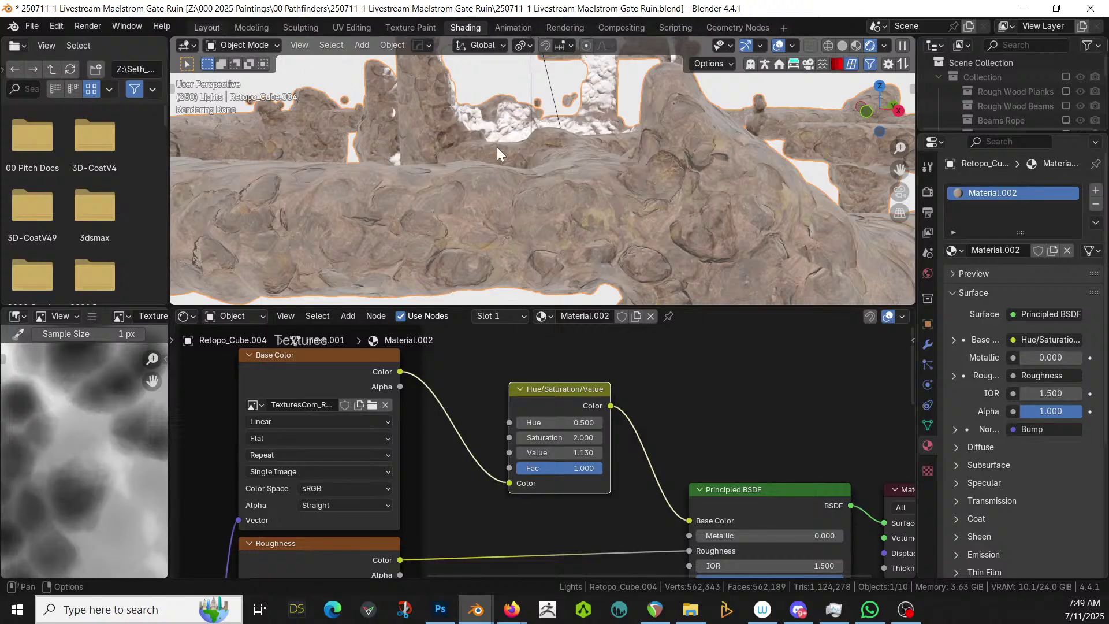
# Switch to the Layout workspace and isolate the textured ring structure in local view
pyautogui.click(207, 27)
pyautogui.moveTo(485, 272)
pyautogui.mouseDown(button='middle')
pyautogui.moveTo(507, 284)
pyautogui.moveTo(414, 238)
pyautogui.moveTo(304, 249)
pyautogui.mouseUp(button='middle')
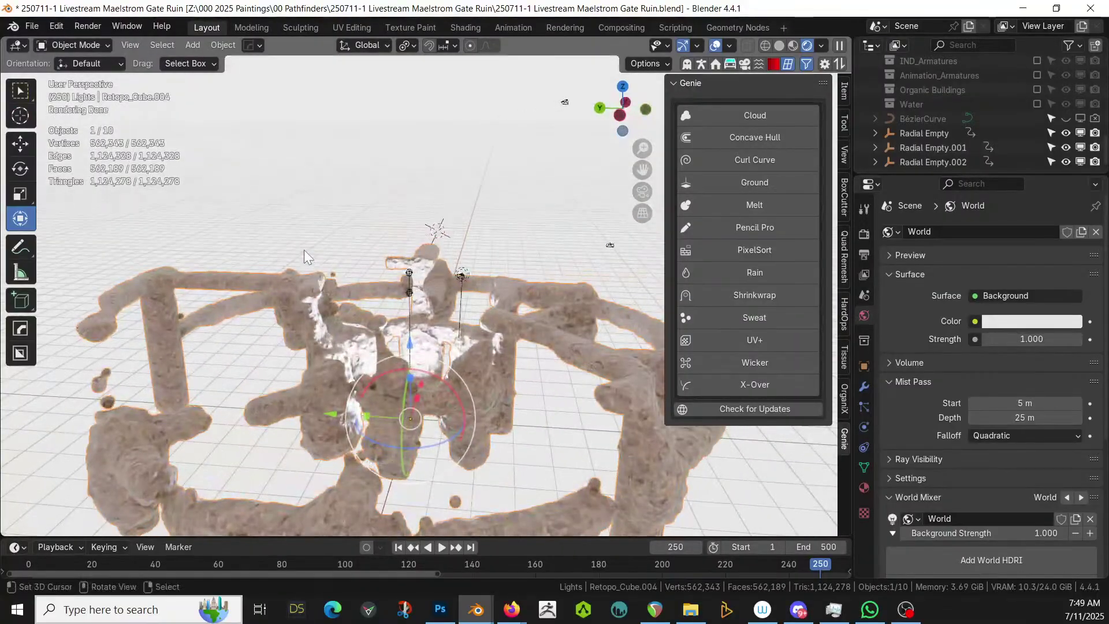
pyautogui.press('KP_Divide')
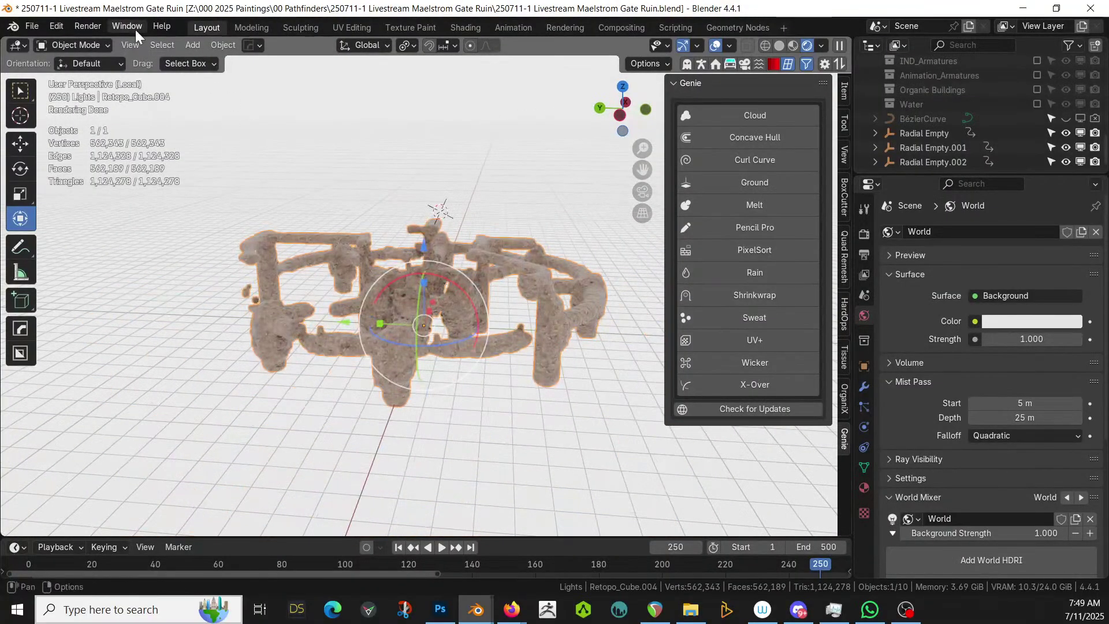
# Save the scene file and display the viewport in solid shading
pyautogui.click(349, 256)
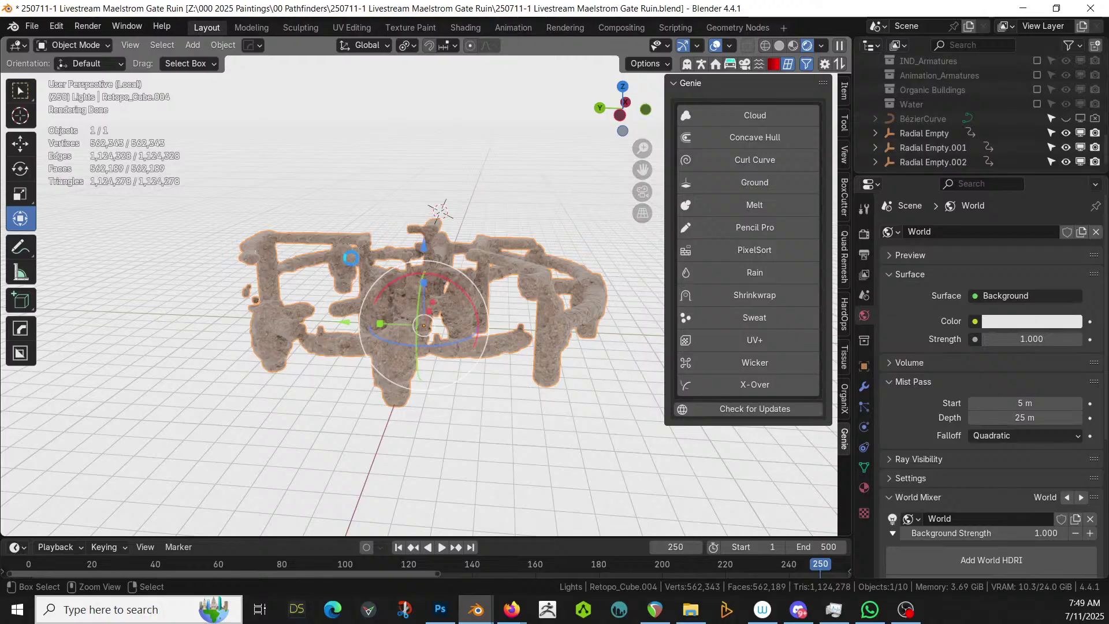
pyautogui.hotkey('ctrl', 's')
pyautogui.press('z')
pyautogui.click(351, 259)
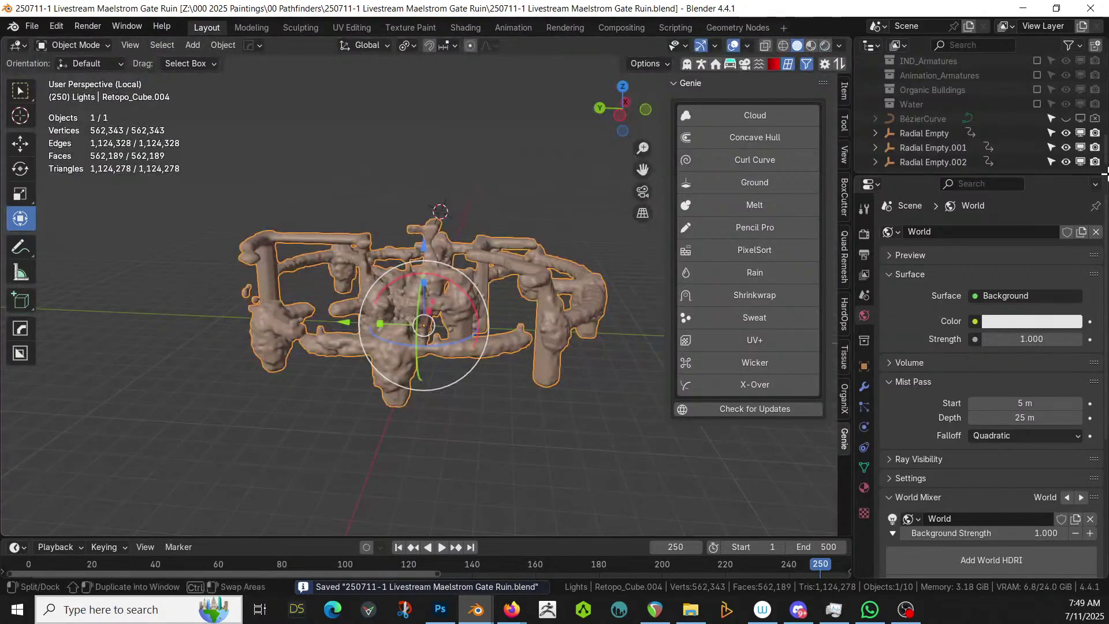
# Enlarge the Outliner and enable the Water and Village collections to view the ring structure among the buildings
pyautogui.moveTo(1013, 172); pyautogui.dragTo(1012, 400)
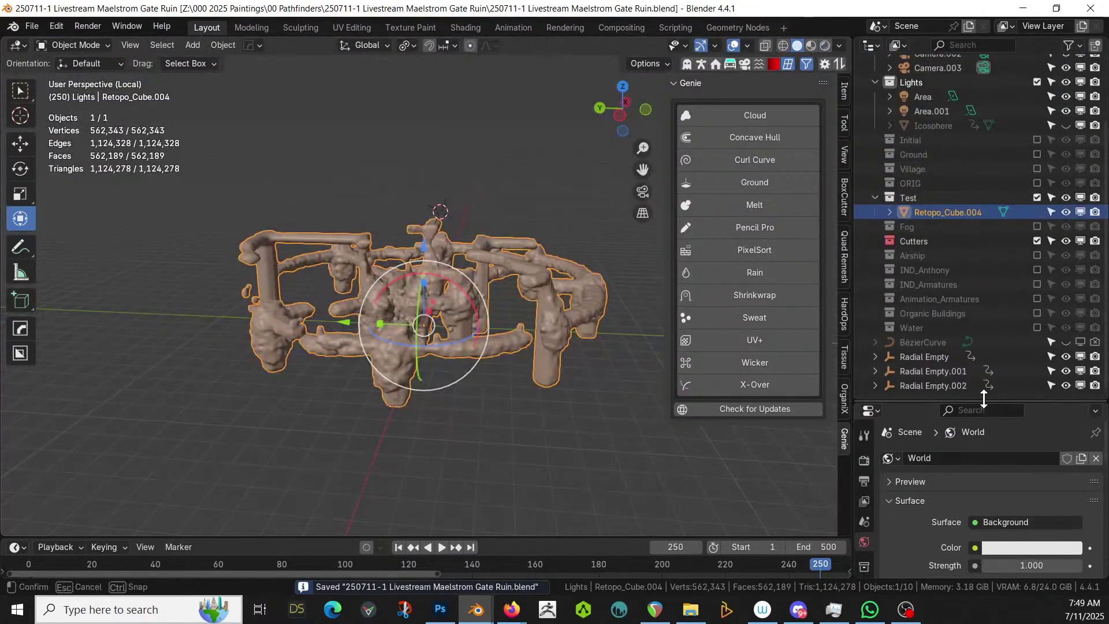
pyautogui.click(1037, 327)
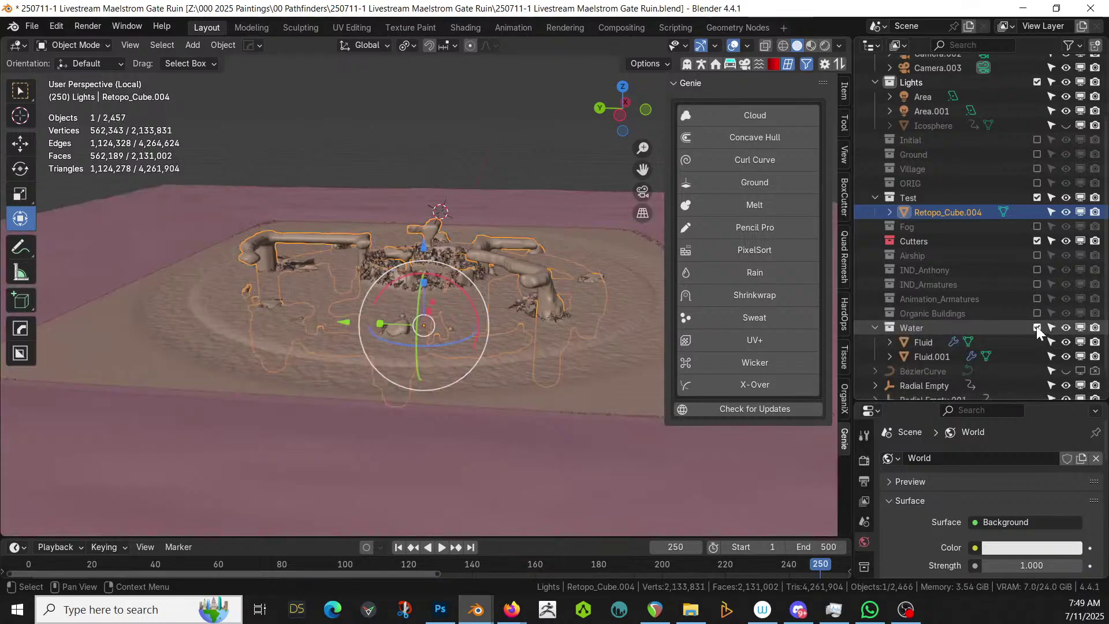
pyautogui.scroll(5, 1036, 326)
pyautogui.scroll(4, 490, 148)
pyautogui.moveTo(474, 150); pyautogui.dragTo(594, 202, button='middle')
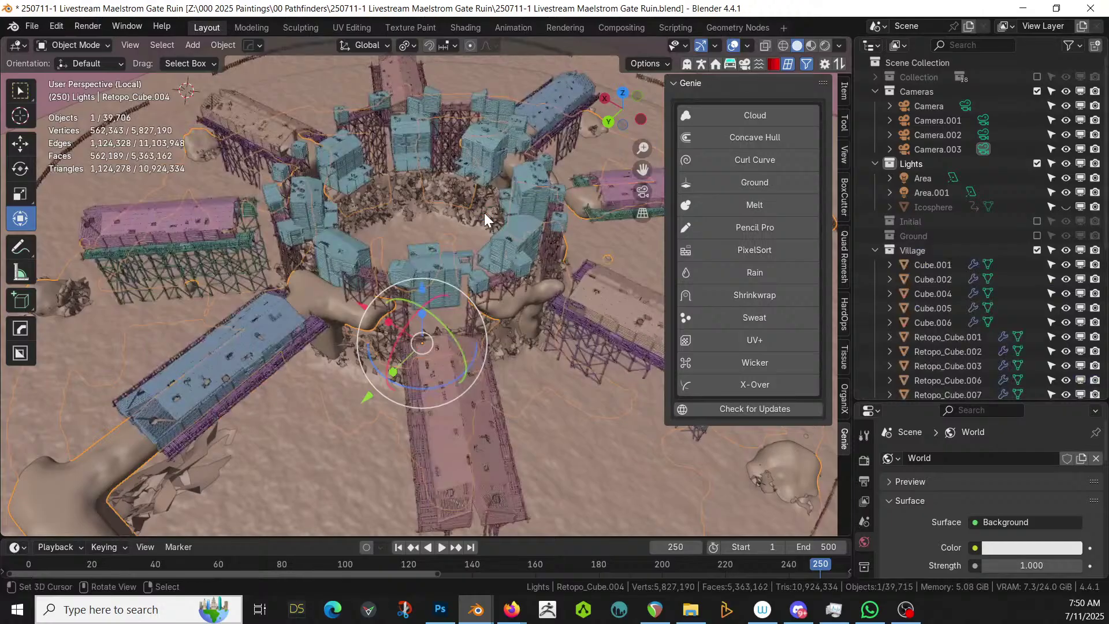
pyautogui.moveTo(577, 256); pyautogui.dragTo(522, 236, button='middle')
pyautogui.scroll(2, 456, 237)
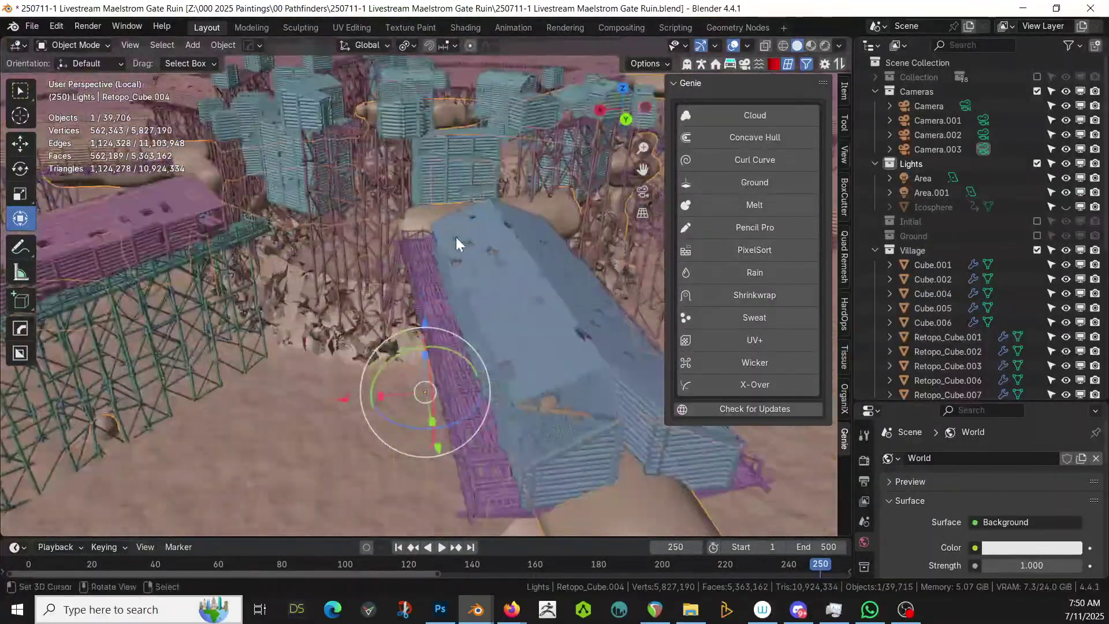
pyautogui.moveTo(279, 237); pyautogui.dragTo(343, 263, button='middle')
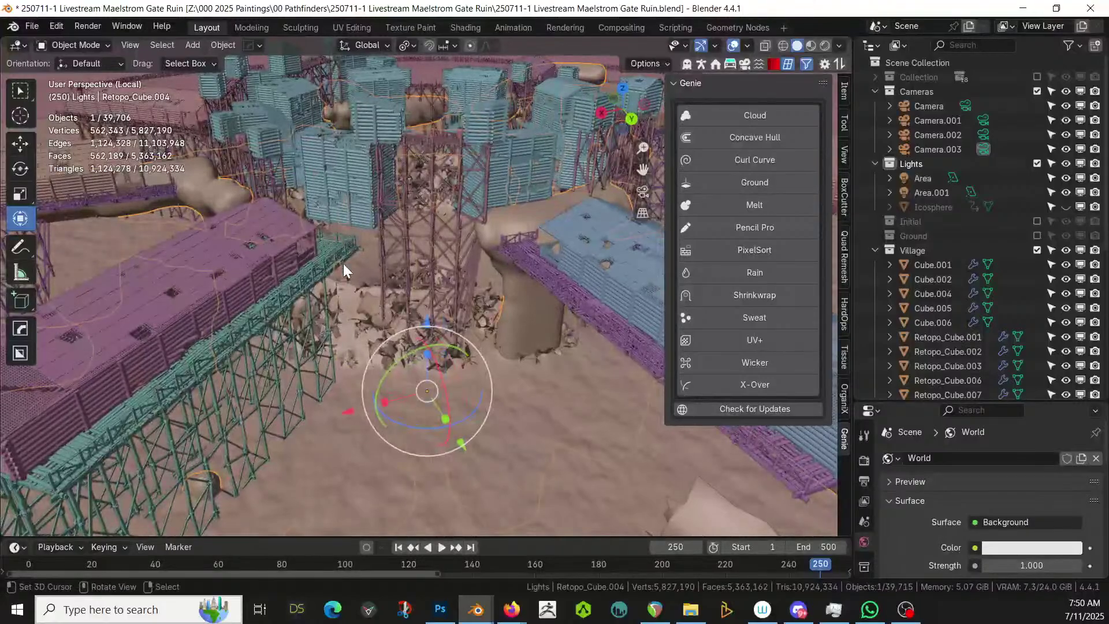
# Turn off the viewport display of the Platform Generator modifier on the front teal platform, Retopo_Cube.006
pyautogui.click(332, 252)
pyautogui.scroll(-3, 370, 260)
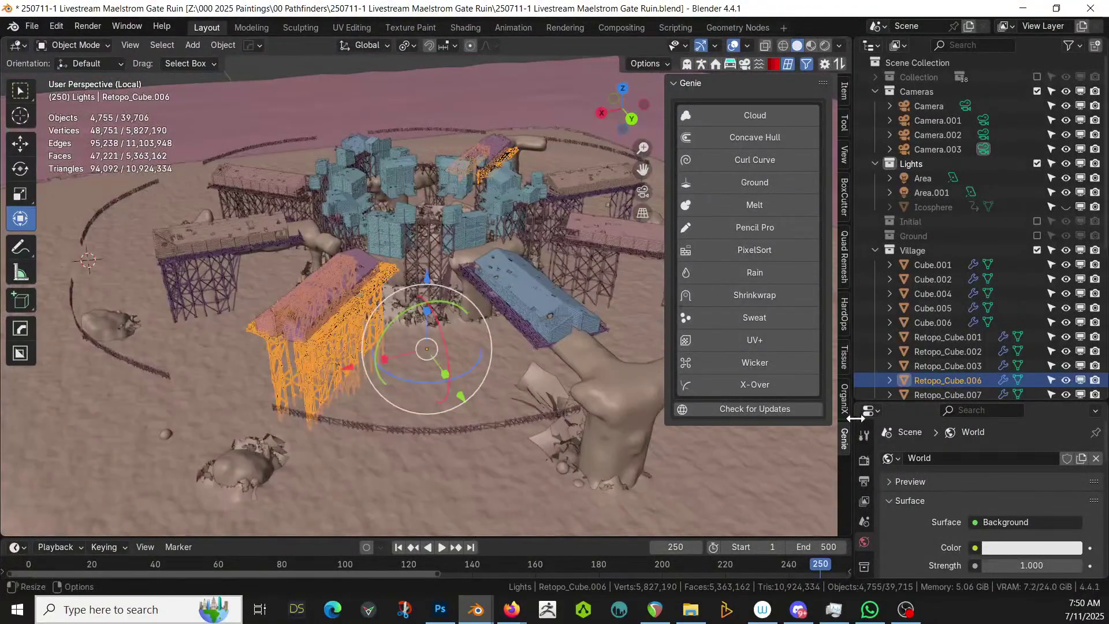
pyautogui.moveTo(948, 396); pyautogui.dragTo(956, 290)
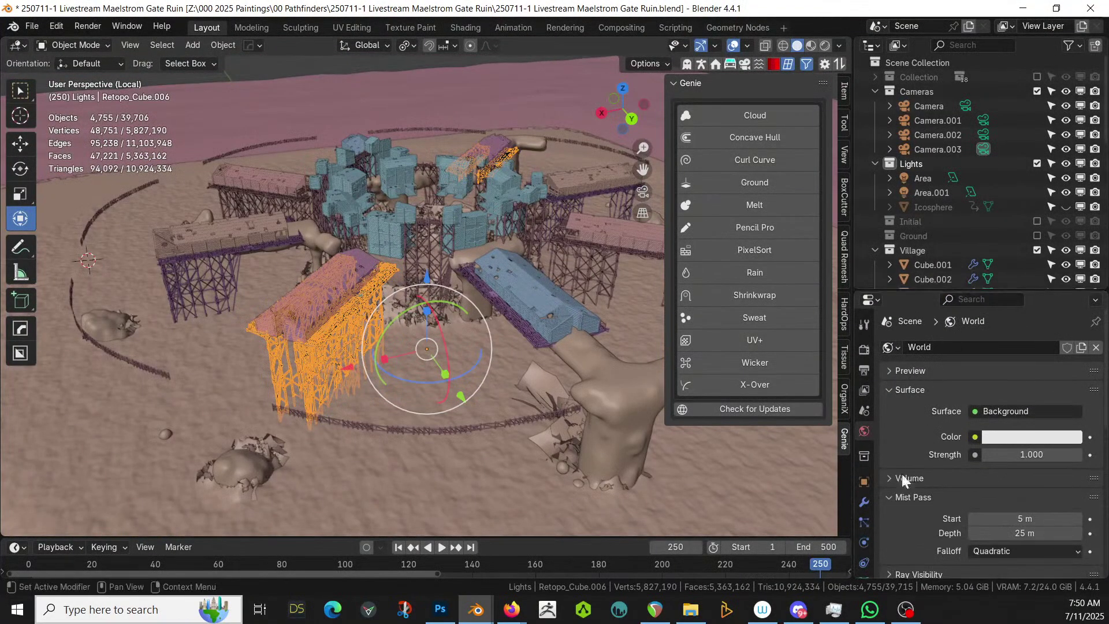
pyautogui.click(864, 502)
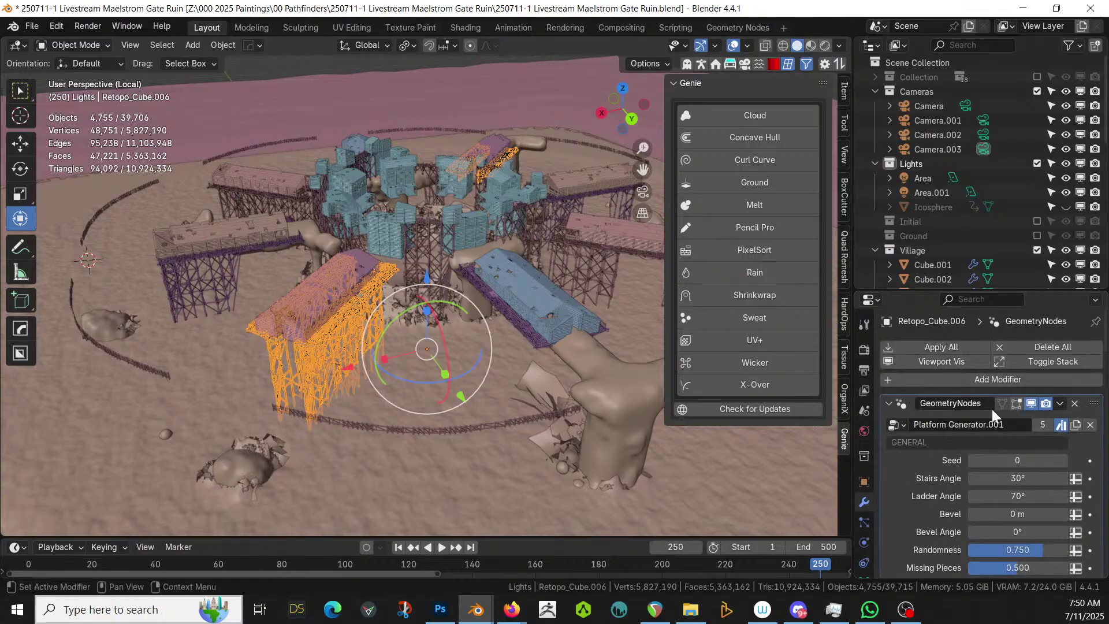
pyautogui.click(1031, 403)
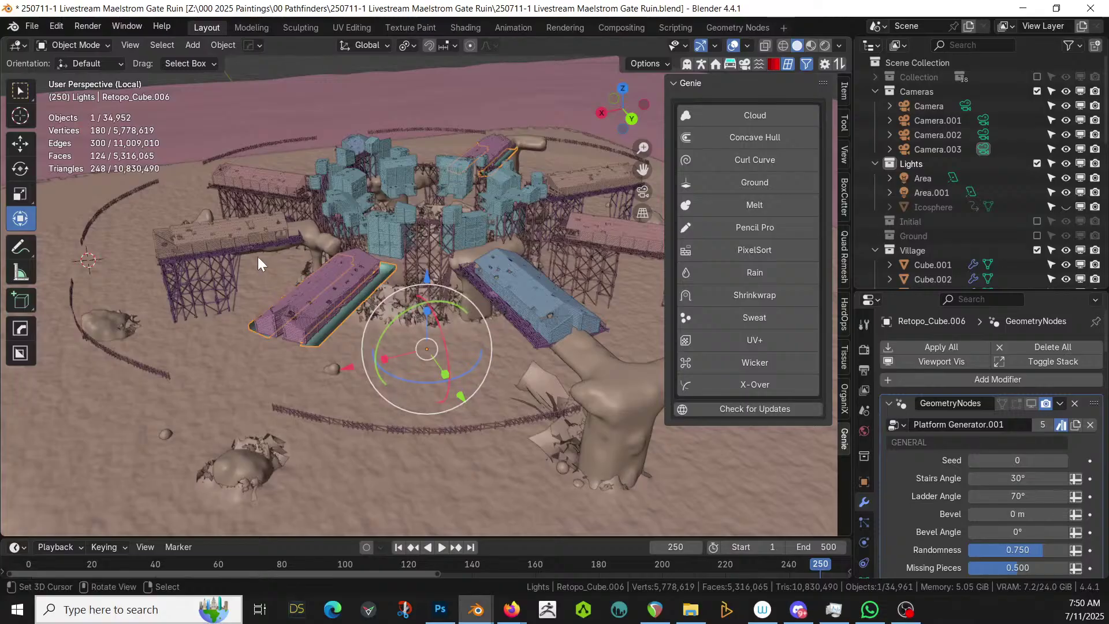
# Turn off the viewport display of the Platform Generator modifiers on platforms Retopo_Cube.003 and Retopo_Cube.007
pyautogui.moveTo(257, 256); pyautogui.dragTo(309, 295, button='middle')
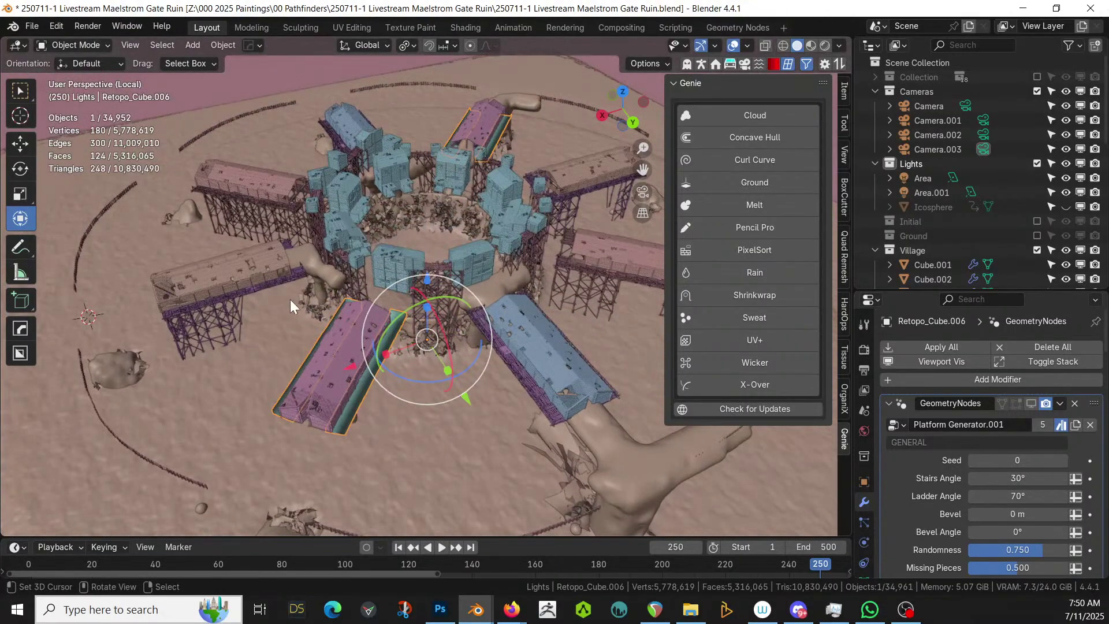
pyautogui.click(296, 277)
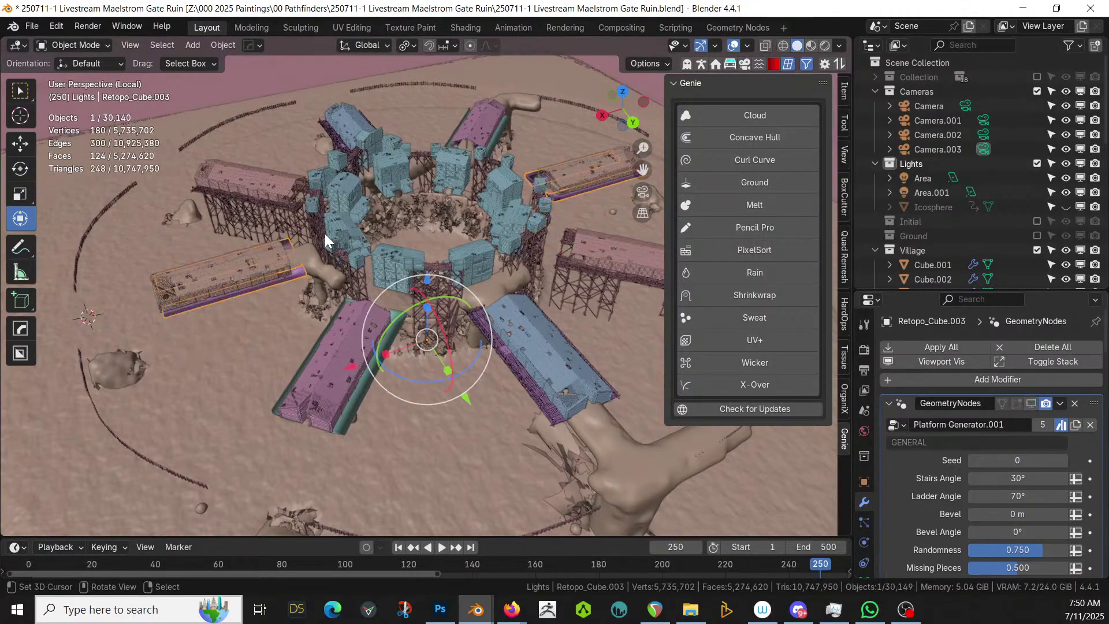
pyautogui.click(289, 208)
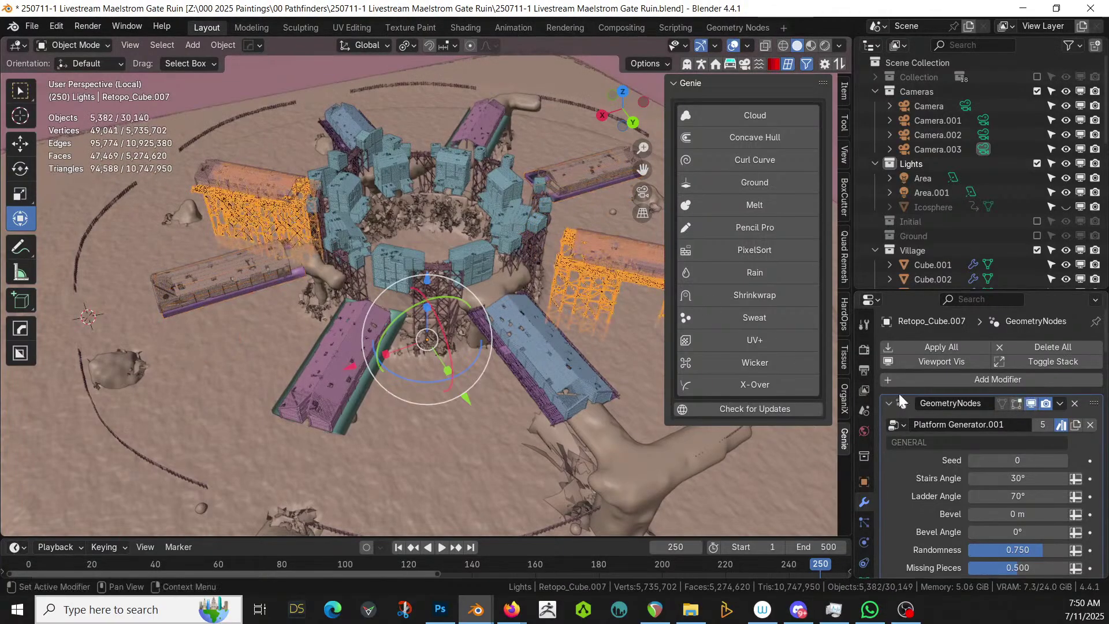
pyautogui.click(1032, 405)
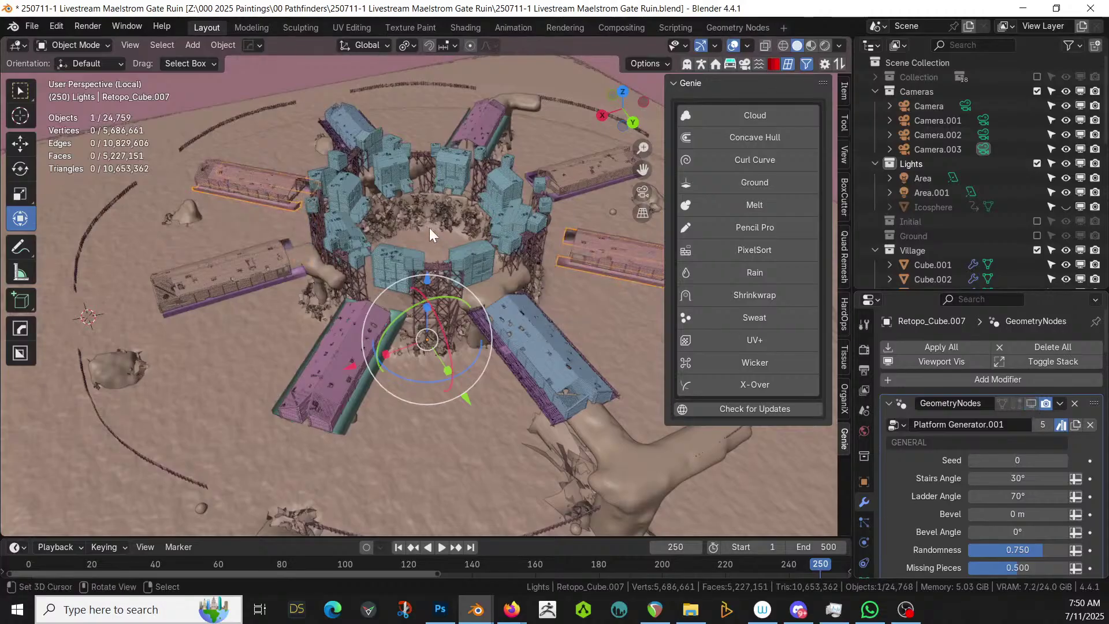
# Turn off the viewport display of the Platform Generator on Retopo_Cube.001, keeping its Hops_Mirror modifier enabled
pyautogui.moveTo(352, 123); pyautogui.dragTo(335, 205, button='middle')
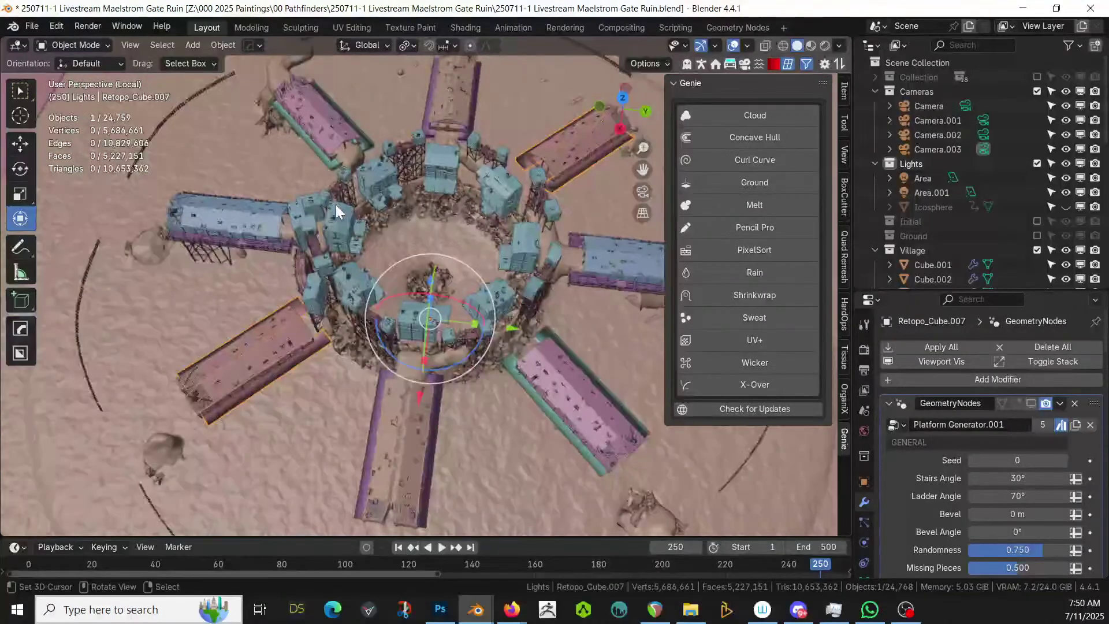
pyautogui.click(277, 245)
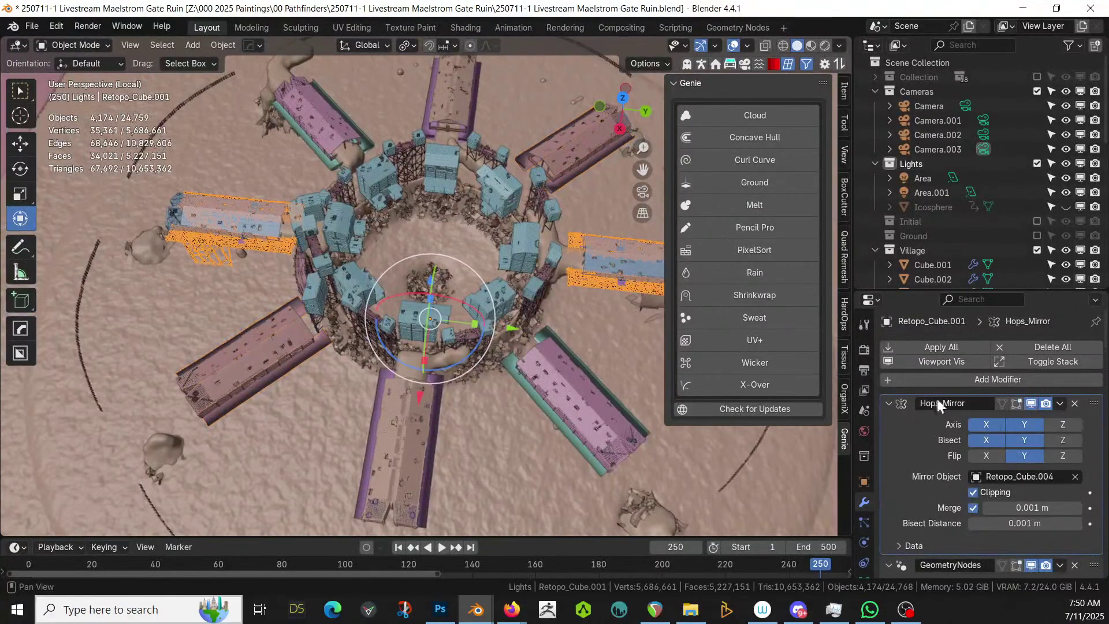
pyautogui.click(1029, 407)
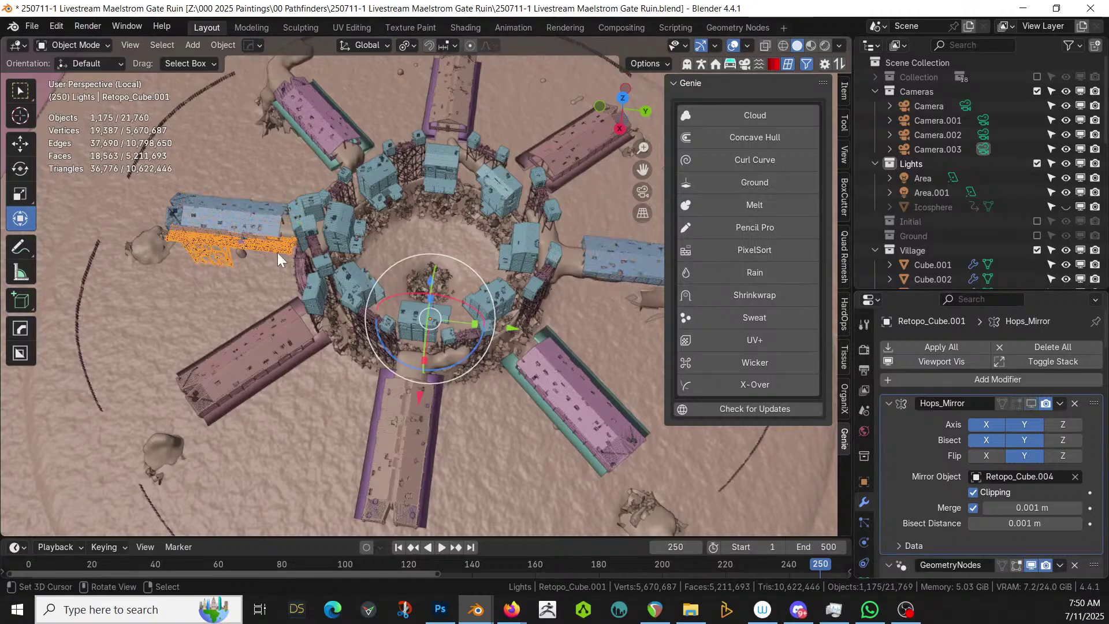
pyautogui.moveTo(342, 336); pyautogui.dragTo(376, 288, button='middle')
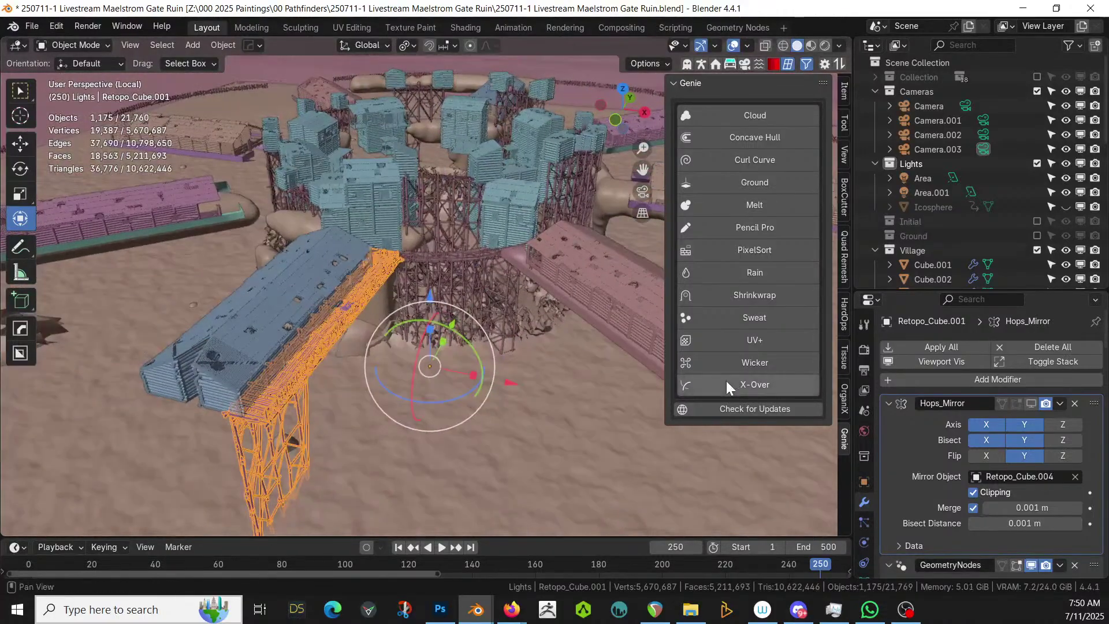
pyautogui.click(334, 333)
pyautogui.click(319, 333)
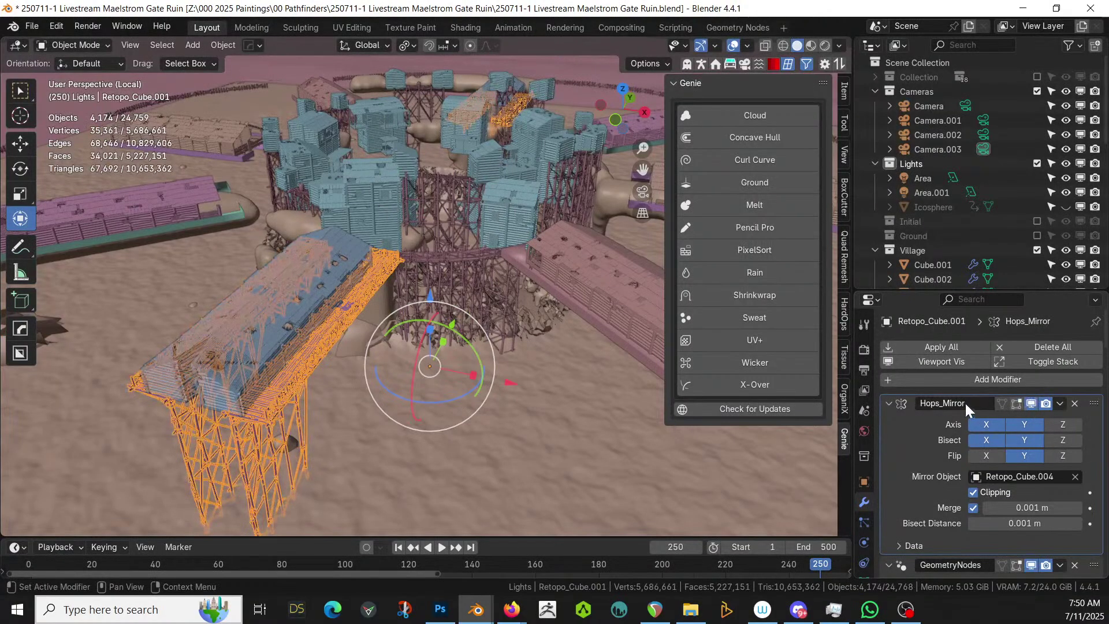
pyautogui.scroll(-3, 1028, 436)
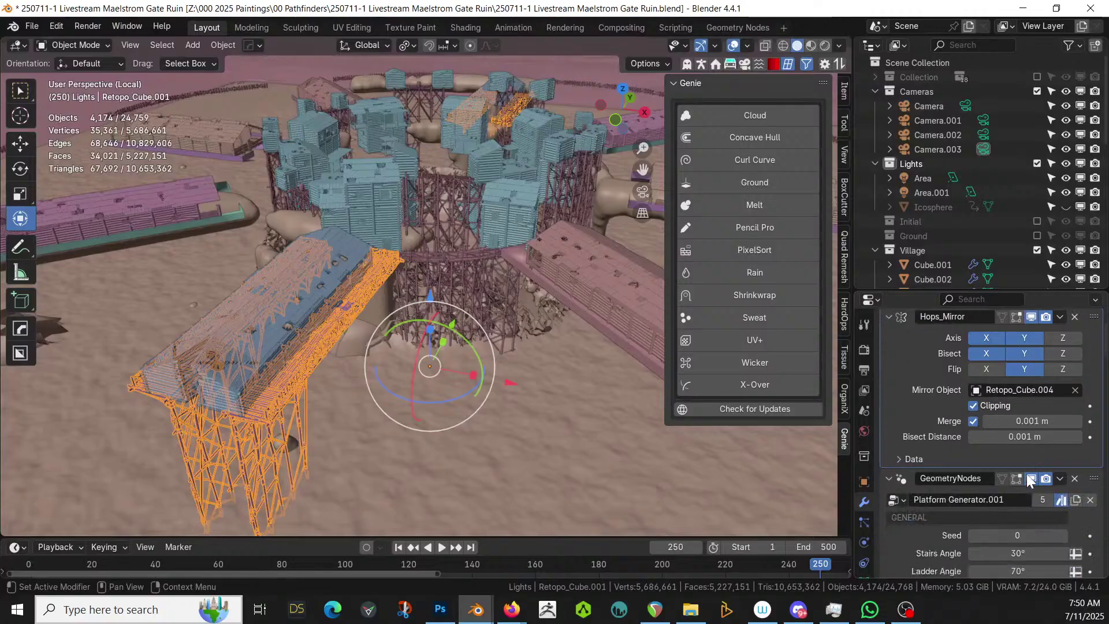
pyautogui.click(1032, 478)
# Enlarge the modifier settings area and apply the Hops_Mirror modifier on Retopo_Cube.001
pyautogui.moveTo(427, 332); pyautogui.dragTo(546, 406, button='middle')
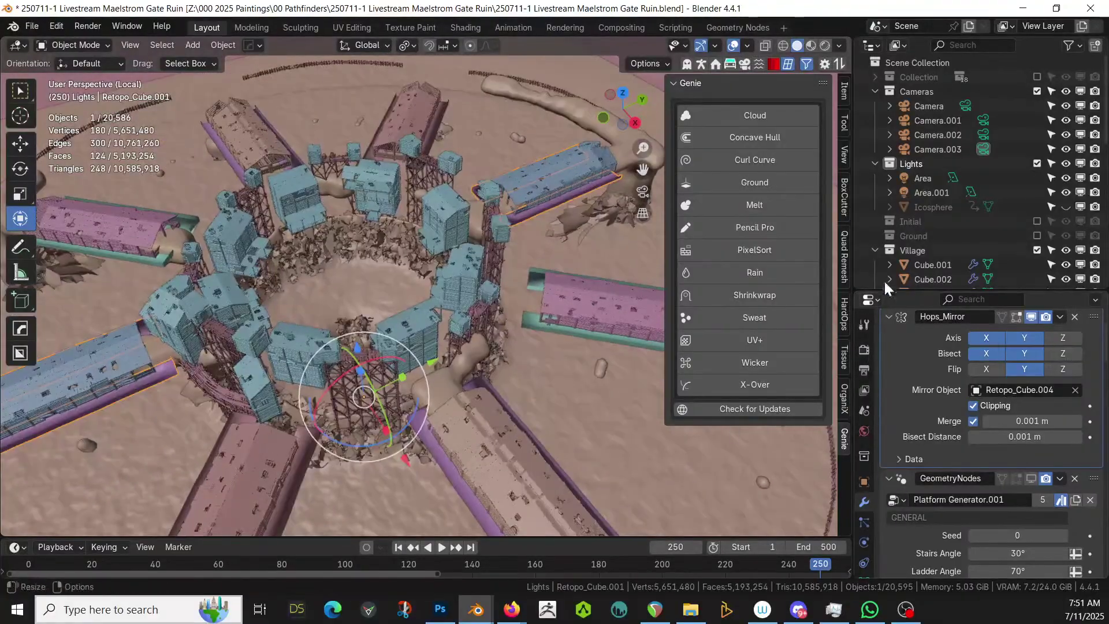
pyautogui.moveTo(901, 292); pyautogui.dragTo(942, 211)
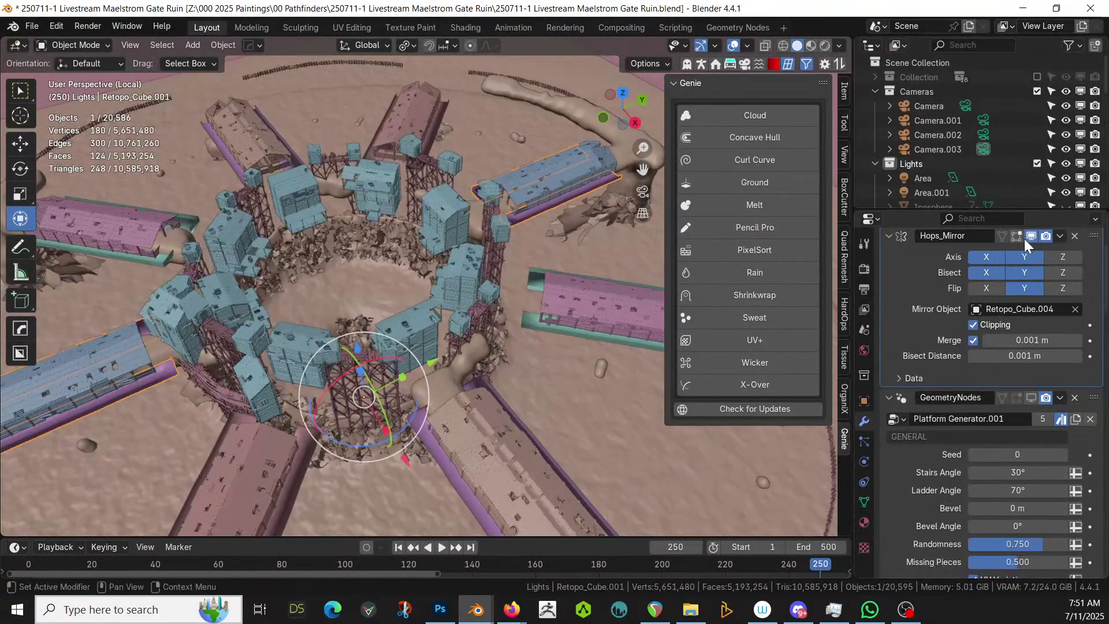
pyautogui.hotkey('ctrl', 'a')
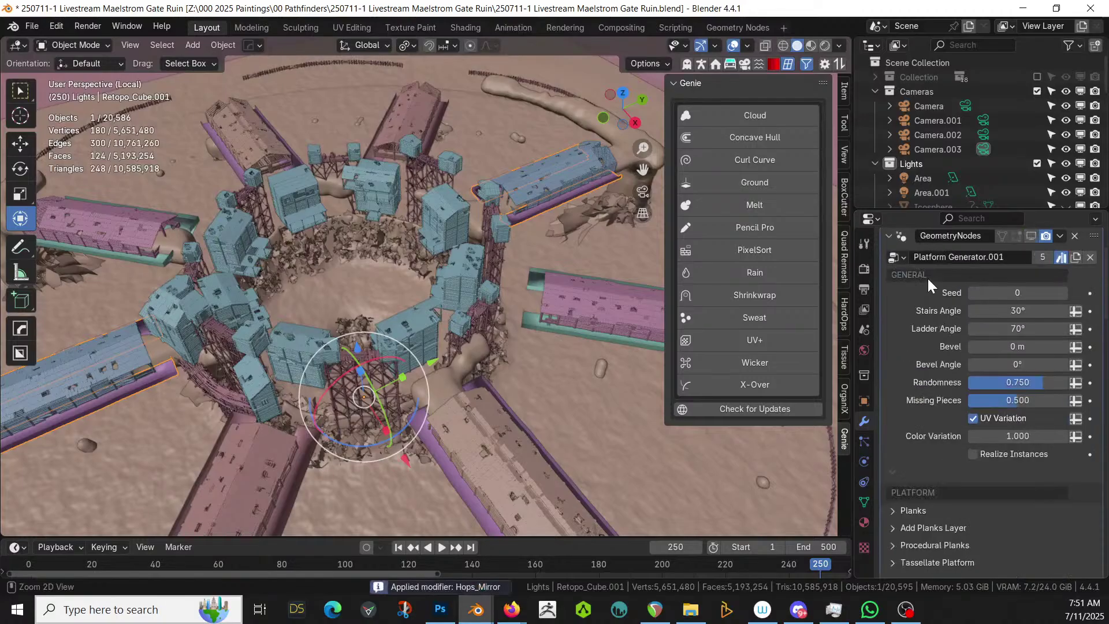
# Add the other three platform objects to the selection and move all four into a new collection named Platform
pyautogui.scroll(-5, 377, 334)
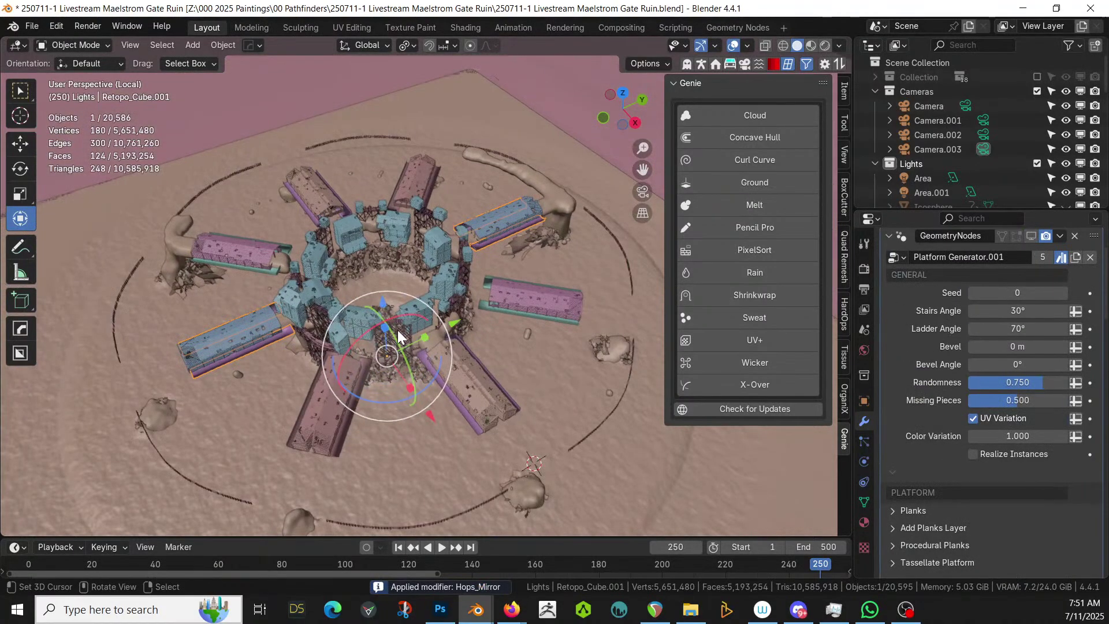
pyautogui.keyDown('shift'); pyautogui.click(456, 403); pyautogui.keyUp('shift')
pyautogui.keyDown('shift'); pyautogui.click(347, 421); pyautogui.keyUp('shift')
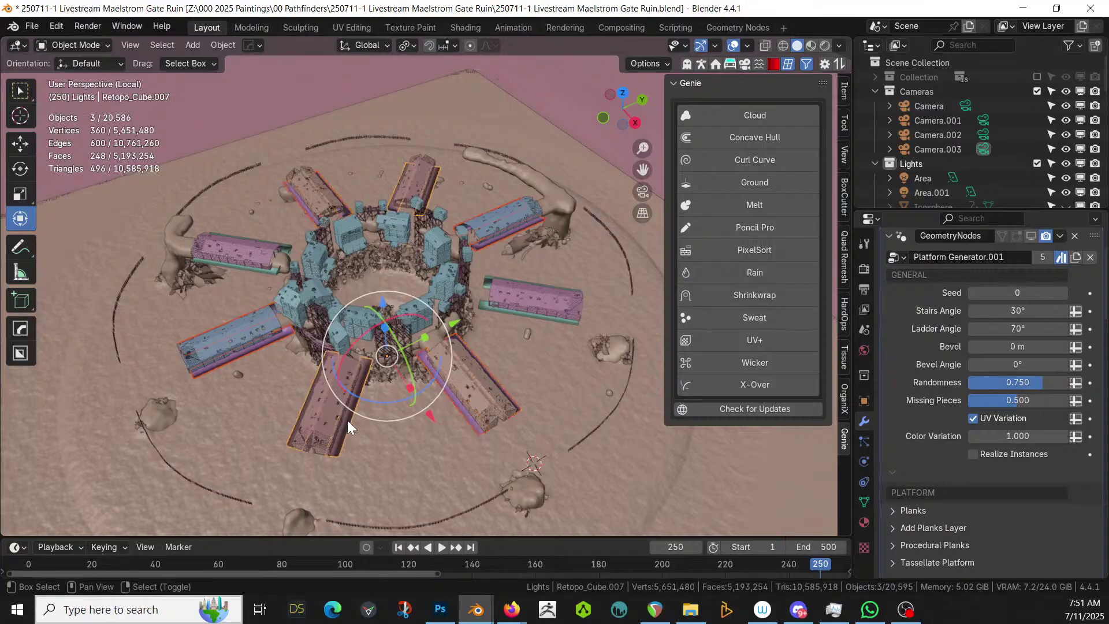
pyautogui.keyDown('shift'); pyautogui.click(275, 272); pyautogui.keyUp('shift')
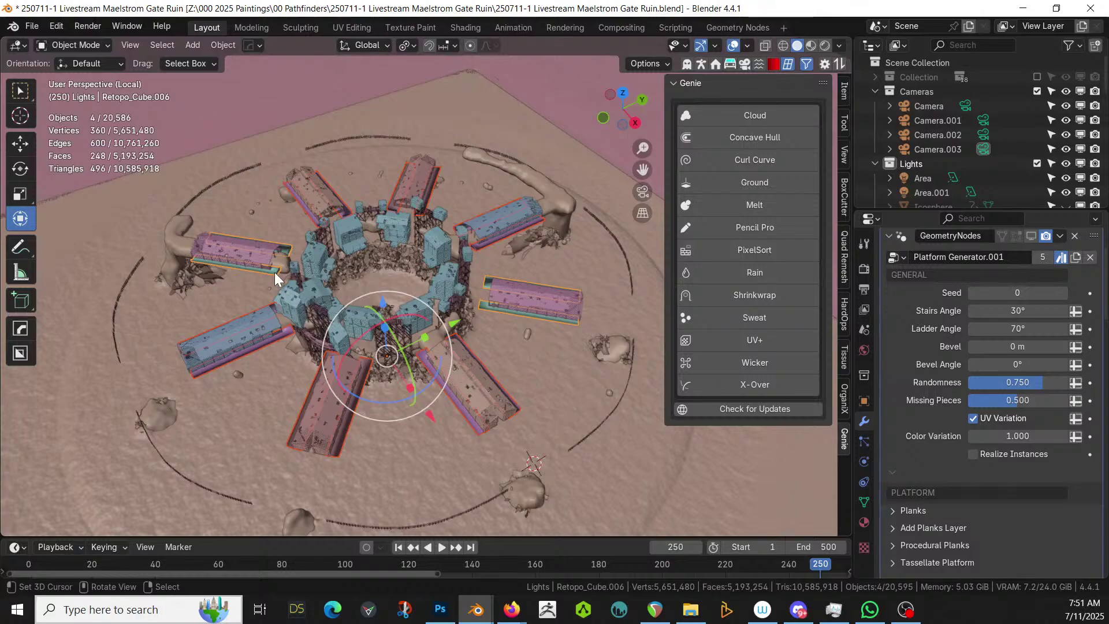
pyautogui.press('m')
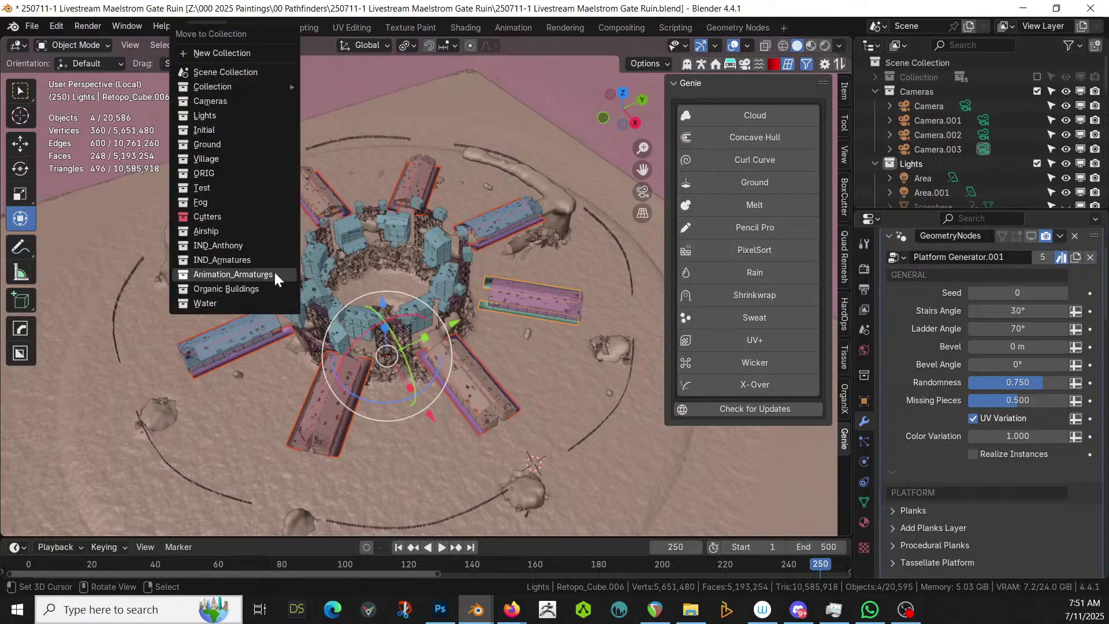
pyautogui.click(234, 52)
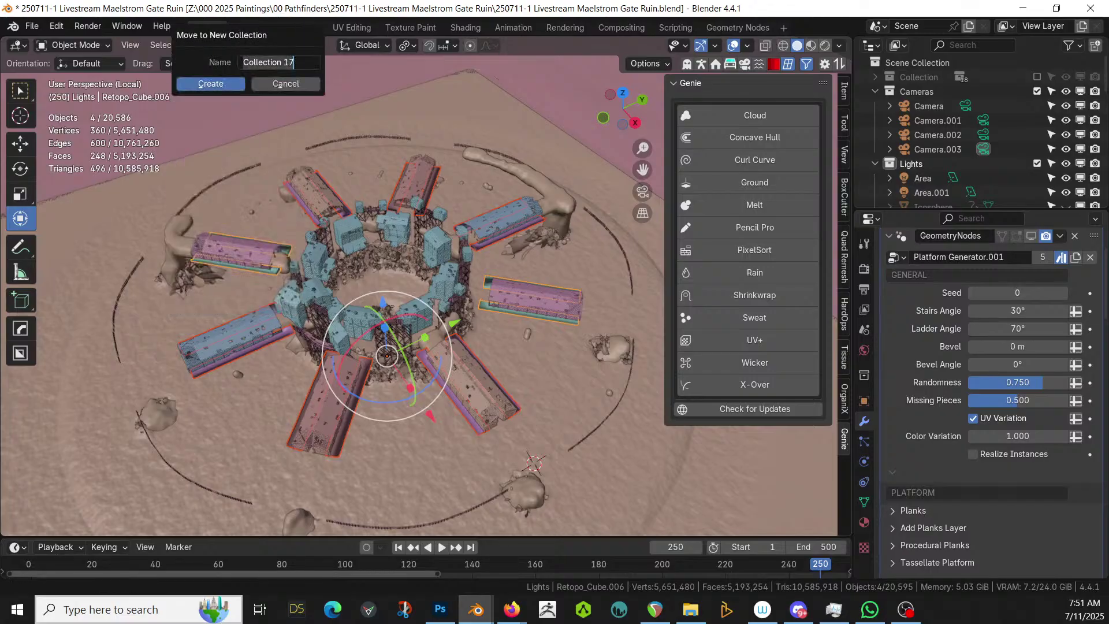
pyautogui.write('Platform')
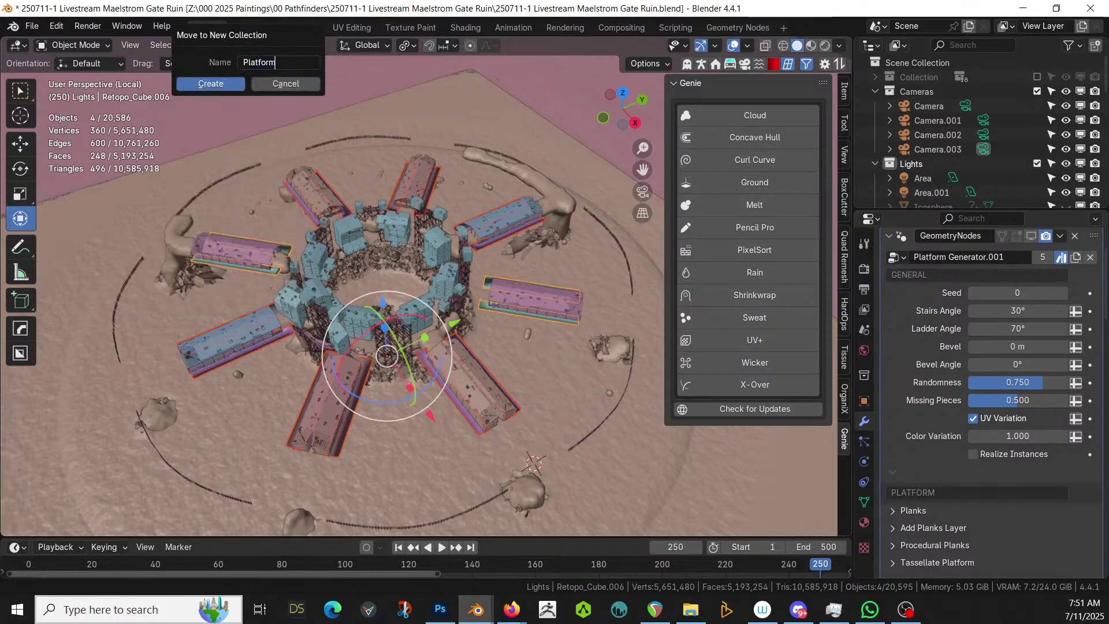
pyautogui.press('Return')
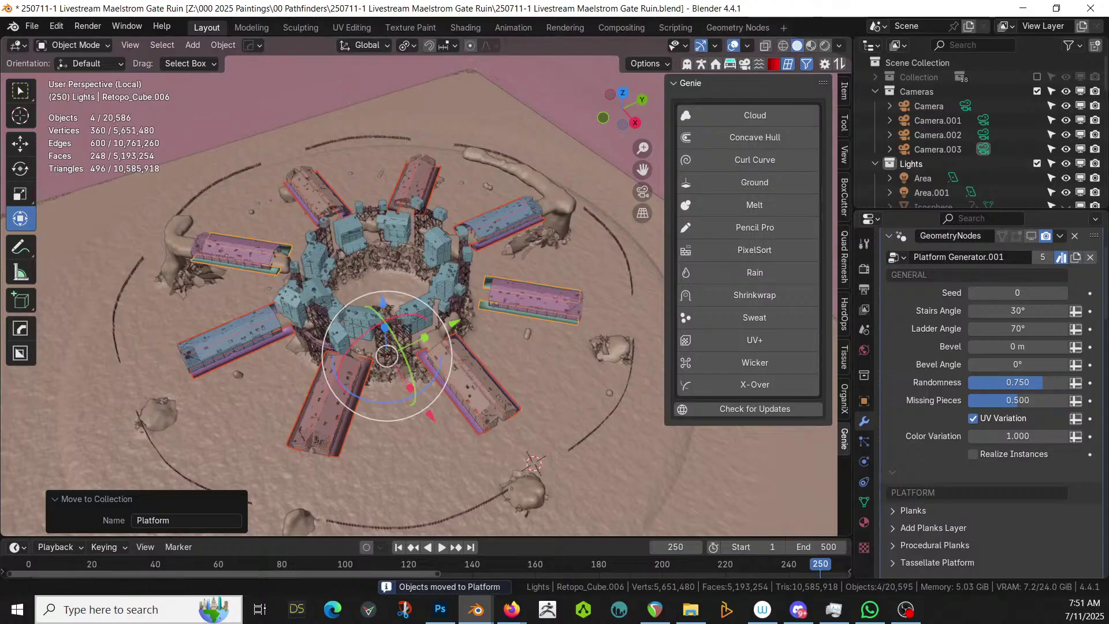
# Exclude the Village collection from the view layer and inspect the bare platform strips around the ring
pyautogui.scroll(-5, 1046, 133)
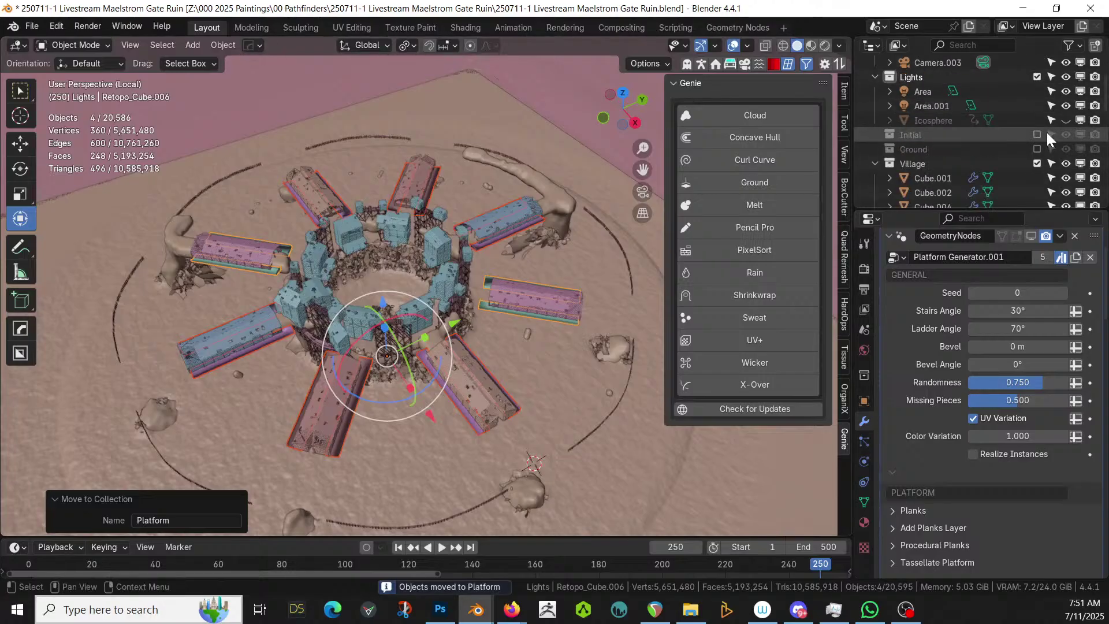
pyautogui.click(1036, 164)
pyautogui.moveTo(350, 265); pyautogui.dragTo(249, 240, button='middle')
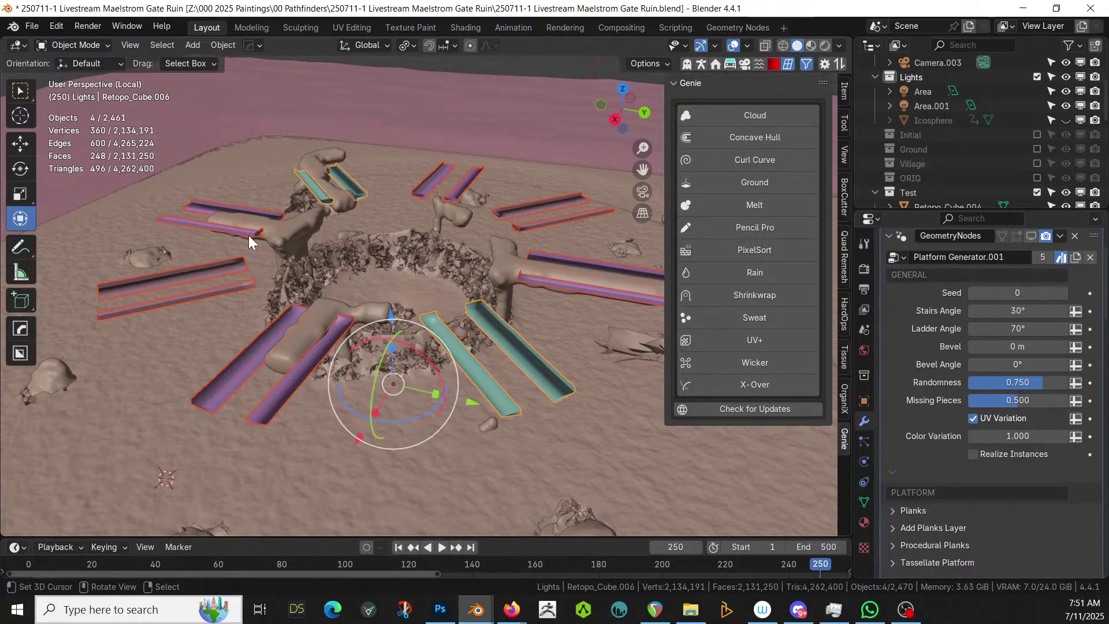
pyautogui.moveTo(354, 260); pyautogui.dragTo(508, 257, button='middle')
pyautogui.moveTo(525, 249); pyautogui.dragTo(466, 278, button='middle')
pyautogui.scroll(1, 482, 283)
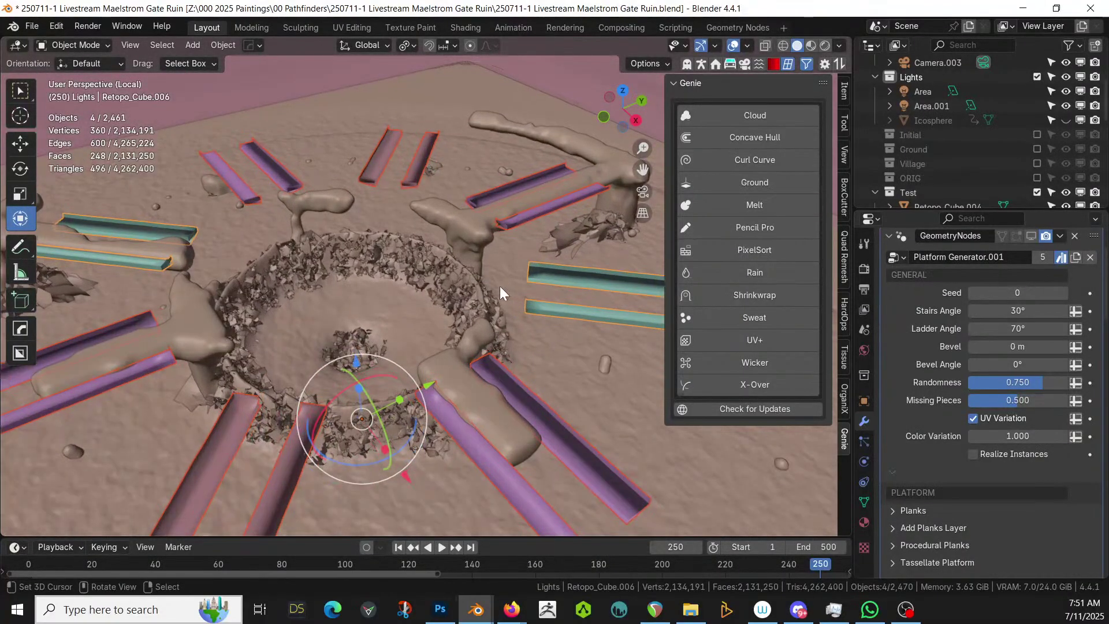
pyautogui.moveTo(540, 297); pyautogui.dragTo(463, 279, button='middle')
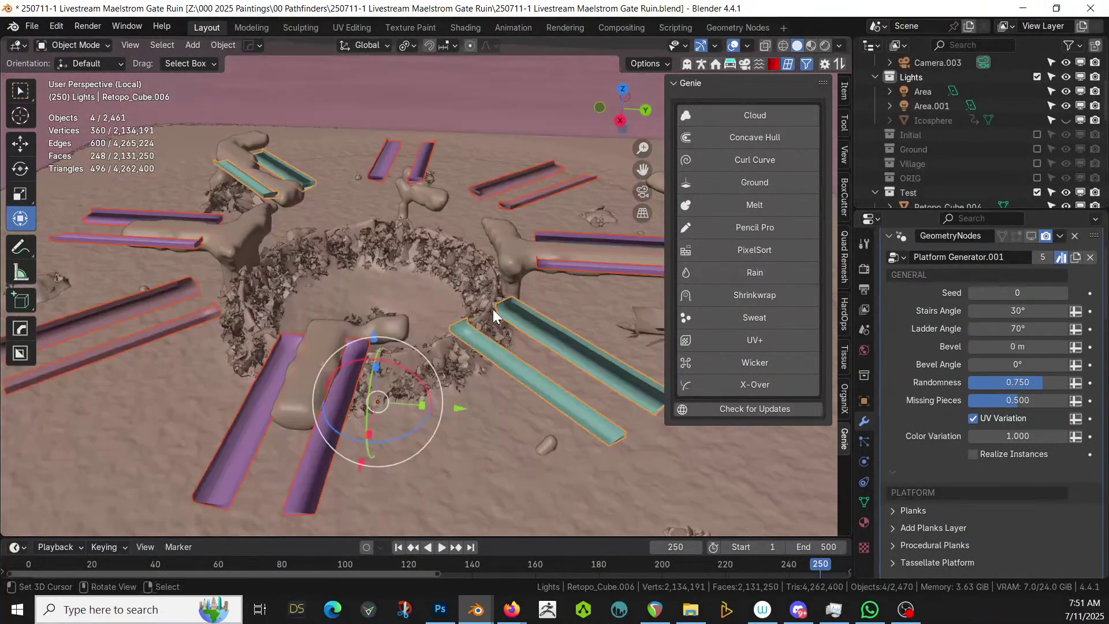
pyautogui.moveTo(495, 329); pyautogui.dragTo(400, 342, button='middle')
# Try to delete the vertices of the linked teal strips beside the ring in Edit Mode, then undo the deletion
pyautogui.click(370, 320)
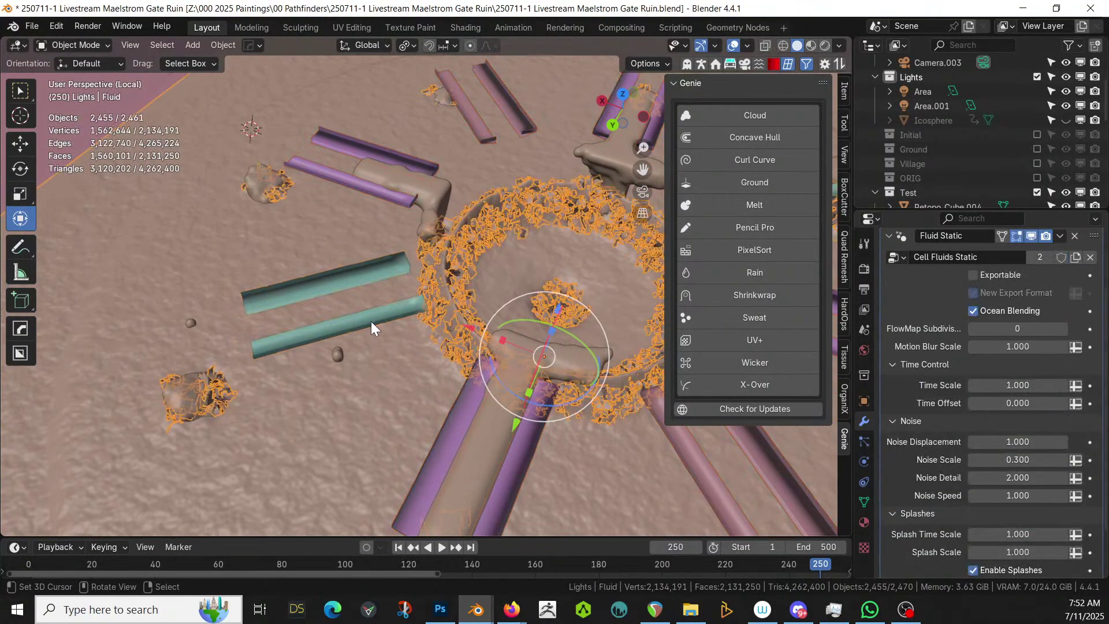
pyautogui.click(370, 321)
pyautogui.press('Tab')
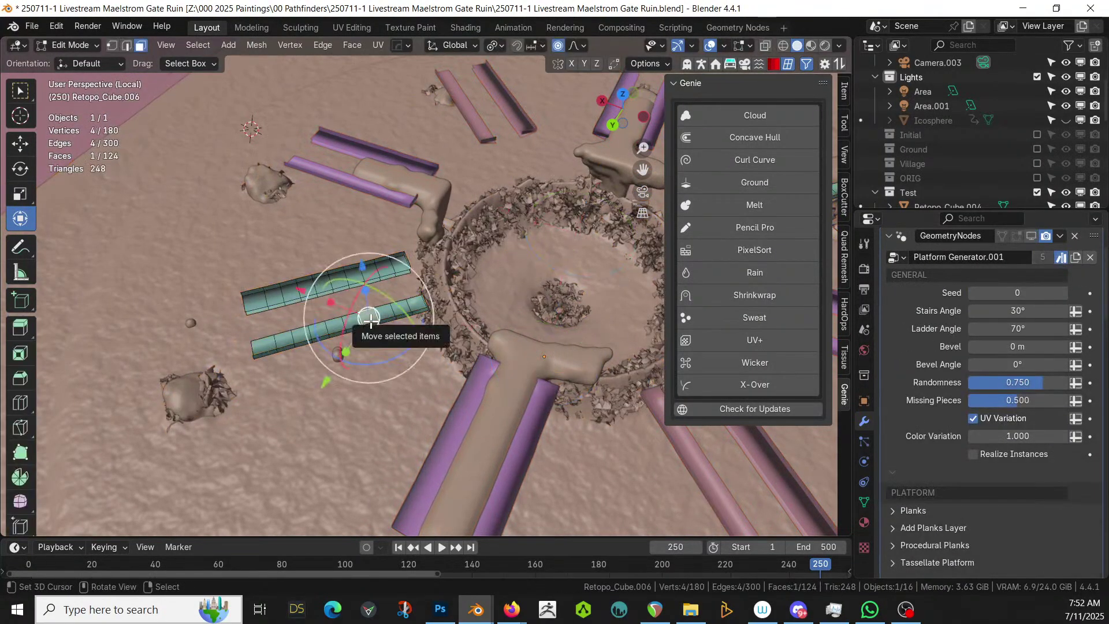
pyautogui.press('l')
pyautogui.press('x')
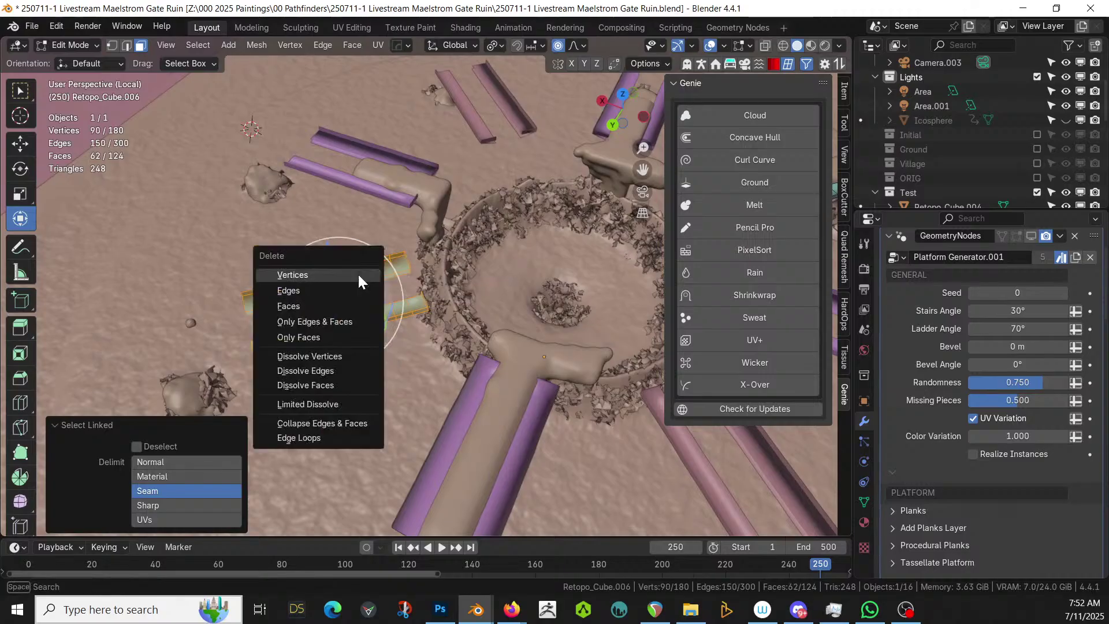
pyautogui.click(359, 274)
pyautogui.moveTo(358, 273); pyautogui.dragTo(240, 297, button='middle')
pyautogui.hotkey('ctrl', 'z')
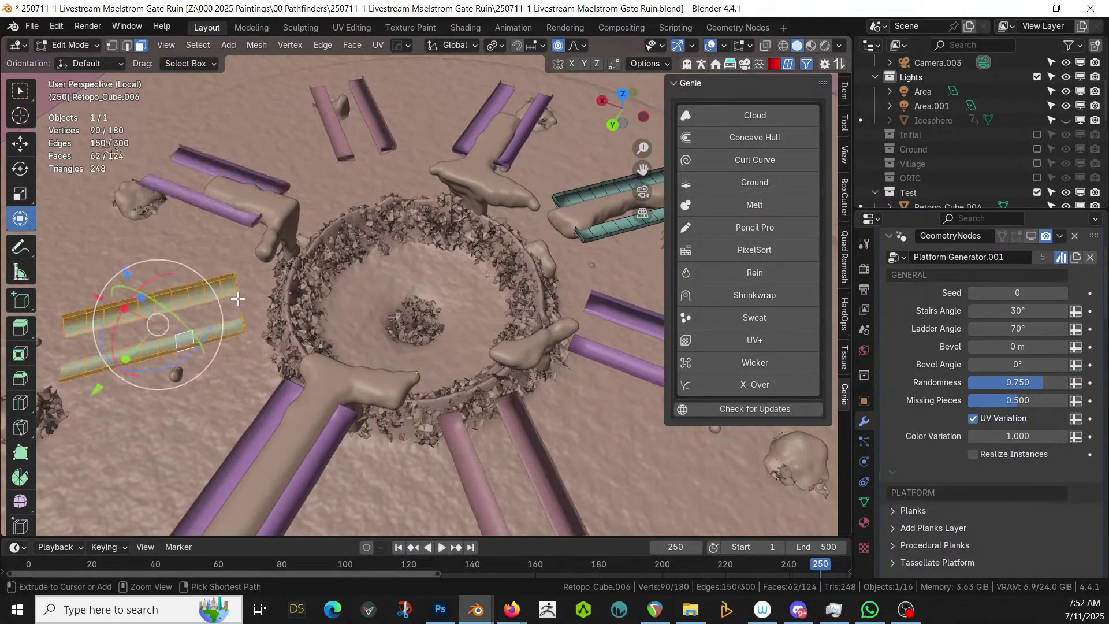
# Return to Object Mode and make the mesh data of Retopo_Cube.006 single-user
pyautogui.scroll(-3, 275, 330)
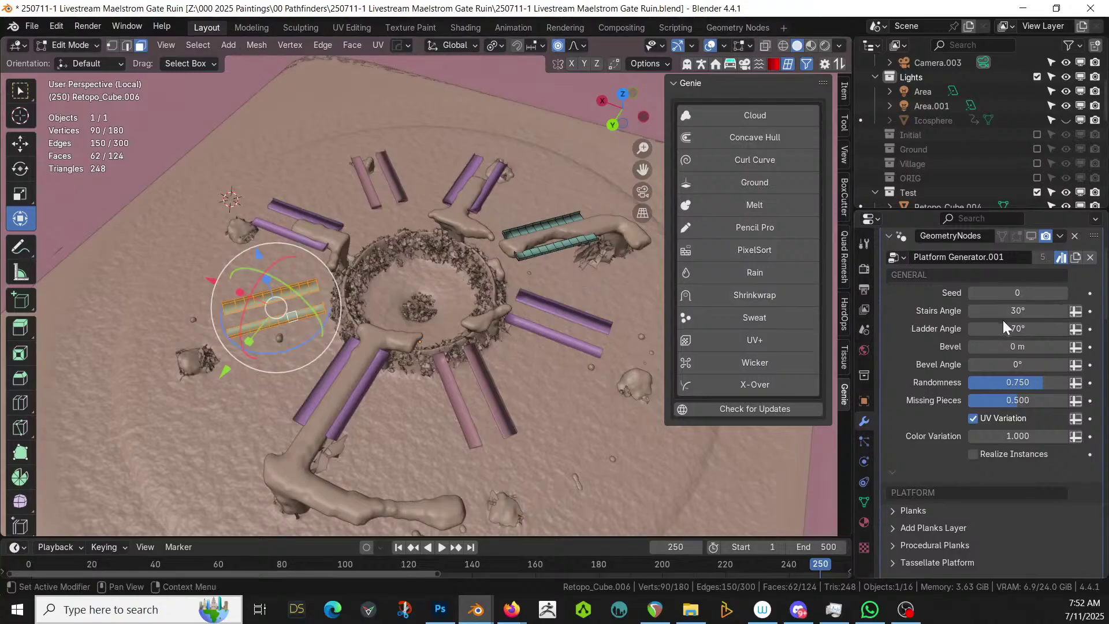
pyautogui.scroll(4, 1016, 358)
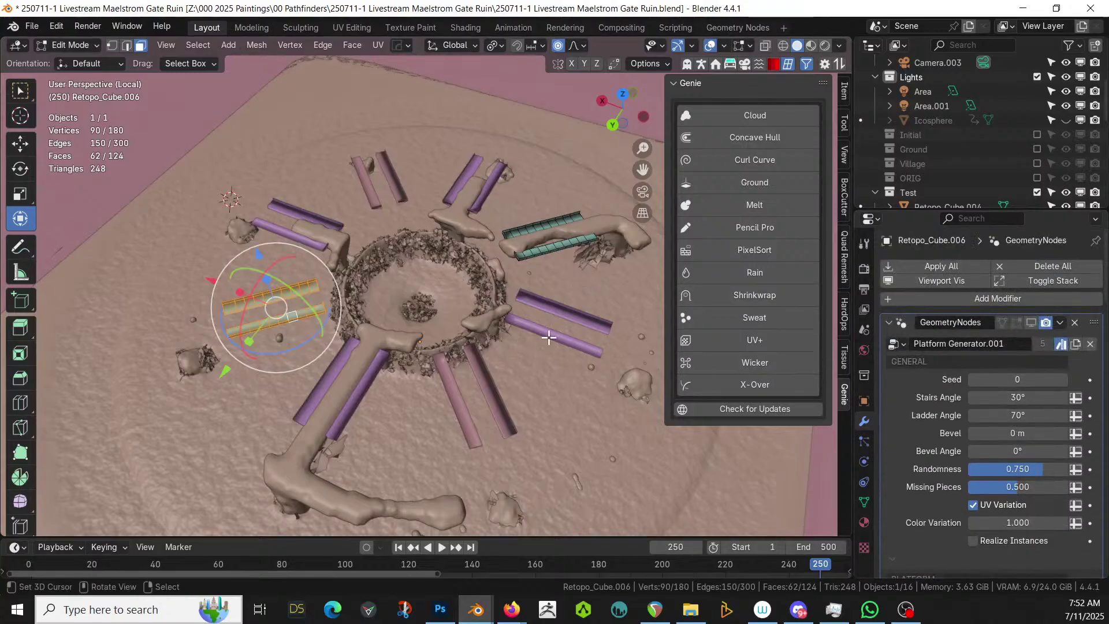
pyautogui.press('x')
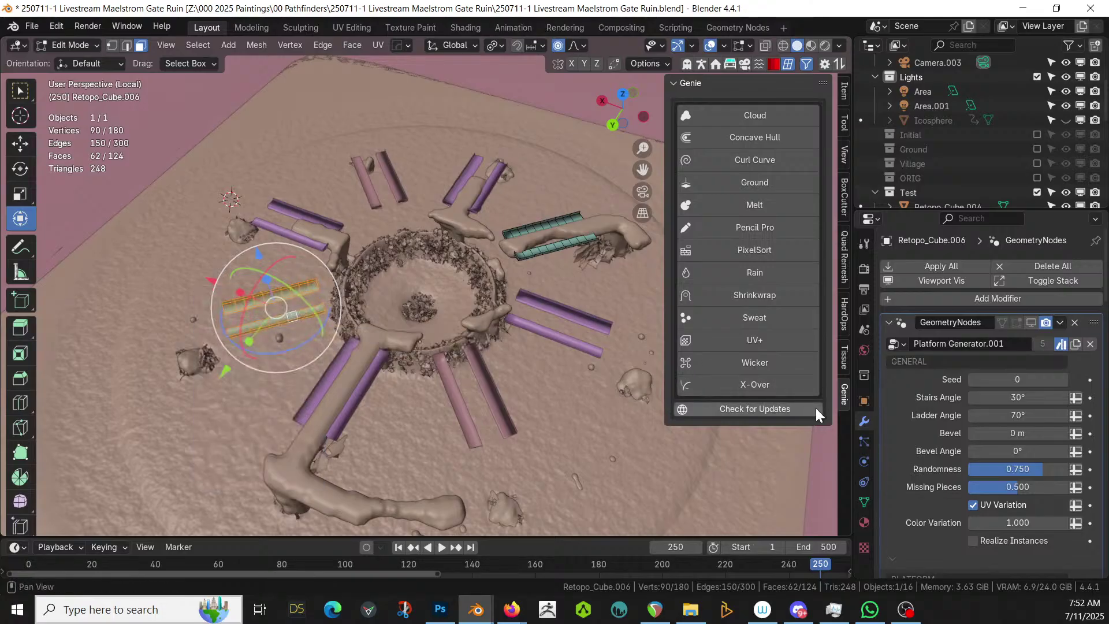
pyautogui.click(864, 401)
pyautogui.click(864, 501)
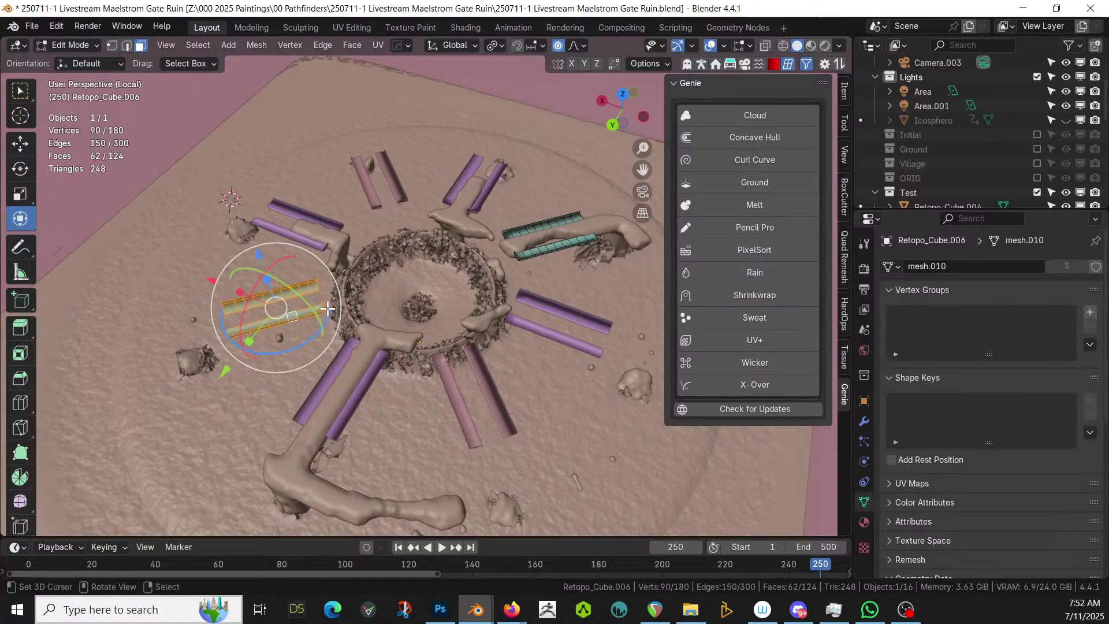
pyautogui.press('Tab')
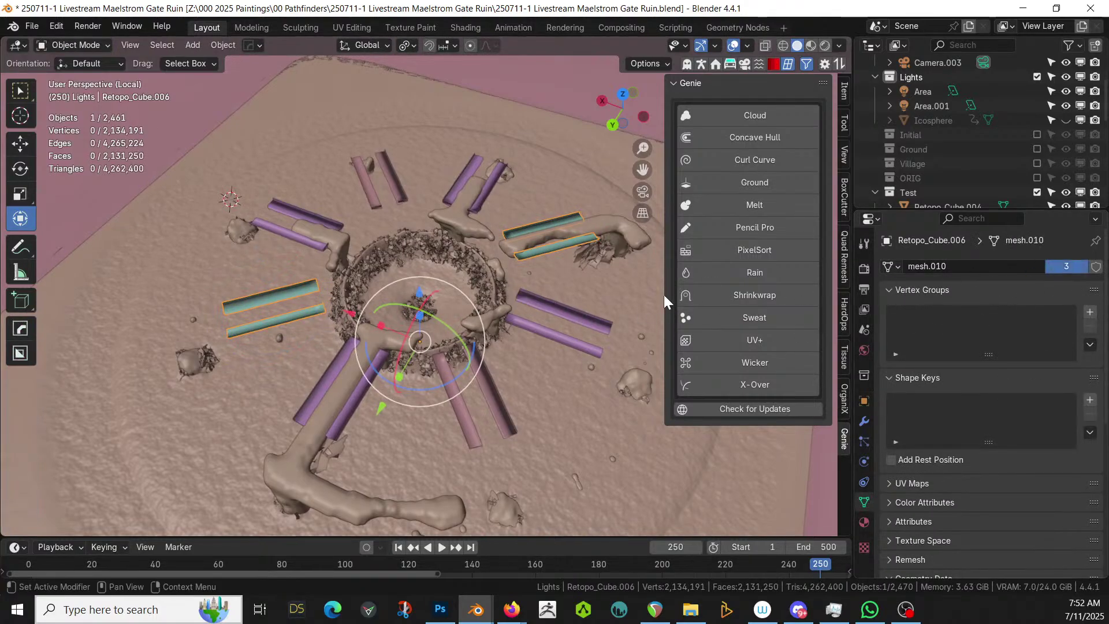
pyautogui.scroll(4, 282, 300)
pyautogui.scroll(-3, 265, 300)
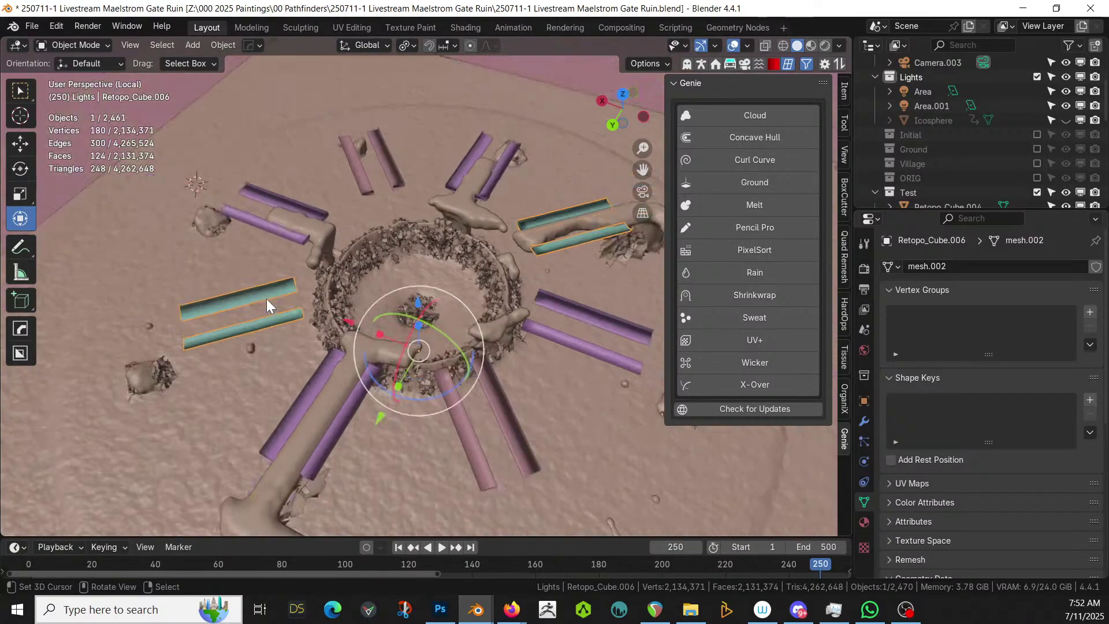
pyautogui.rightClick(265, 320)
pyautogui.rightClick(265, 320)
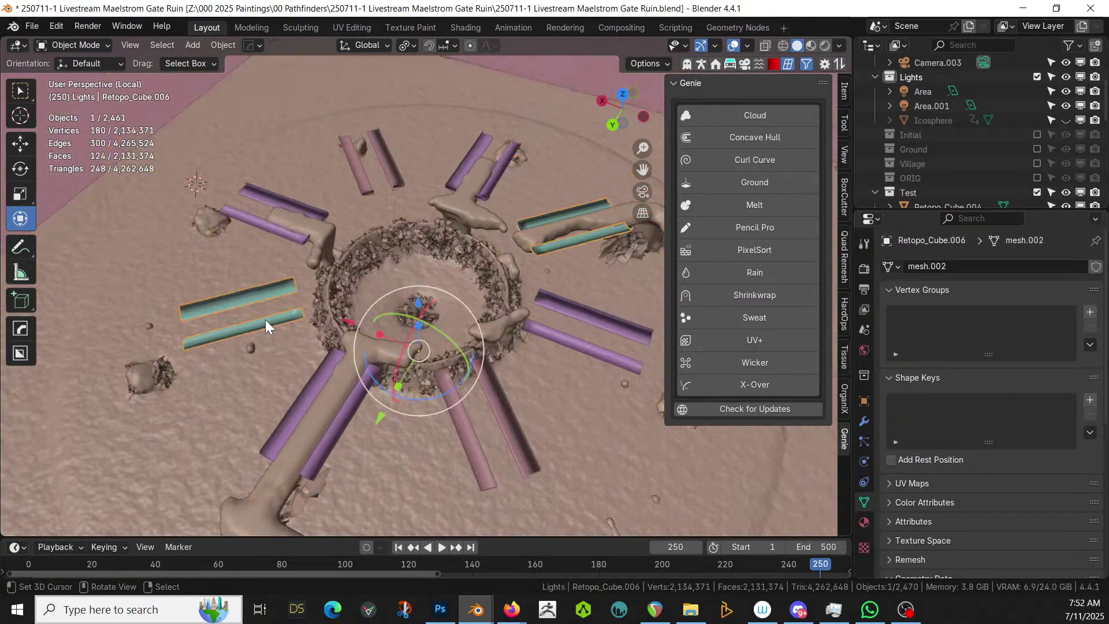
# Delete the selected vertices of the teal platform pair lying opposite the arm, leaving the other pair of Retopo_Cube.006
pyautogui.press('Tab')
pyautogui.press('x')
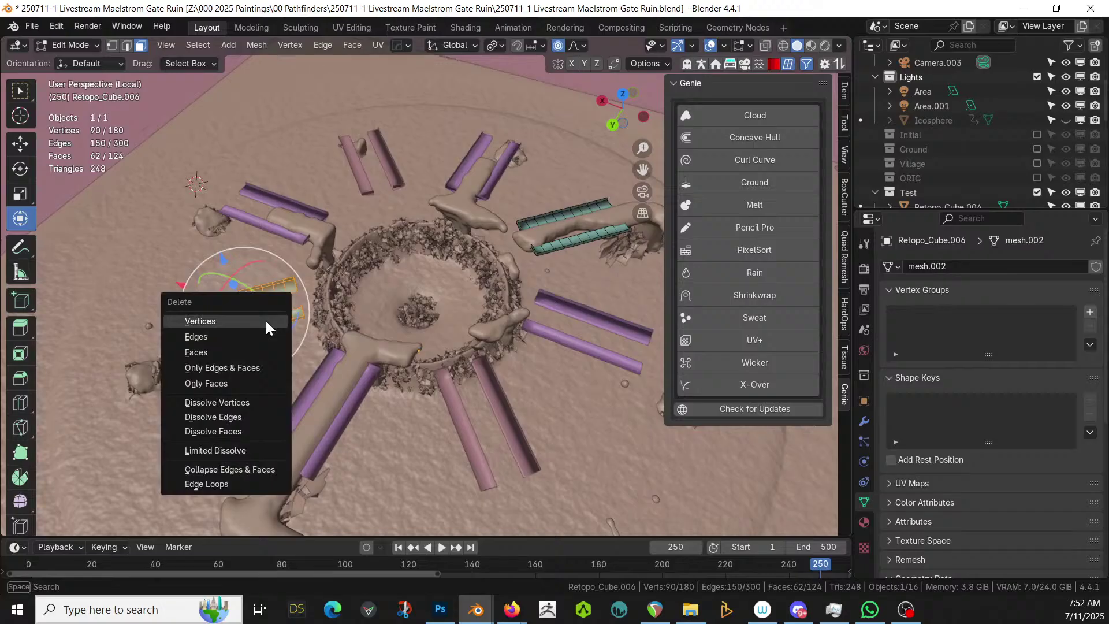
pyautogui.click(265, 320)
pyautogui.moveTo(363, 328); pyautogui.dragTo(458, 327, button='middle')
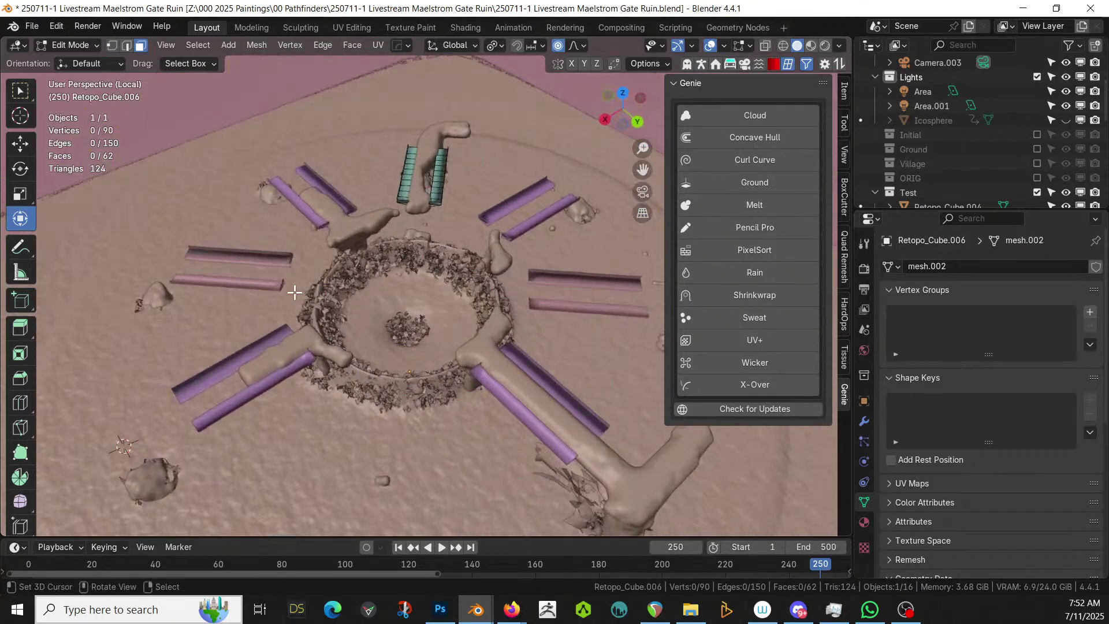
pyautogui.press('Tab')
# Make the mesh data of the platform object Retopo_Cube.007 single-user and show its modifiers
pyautogui.click(267, 289)
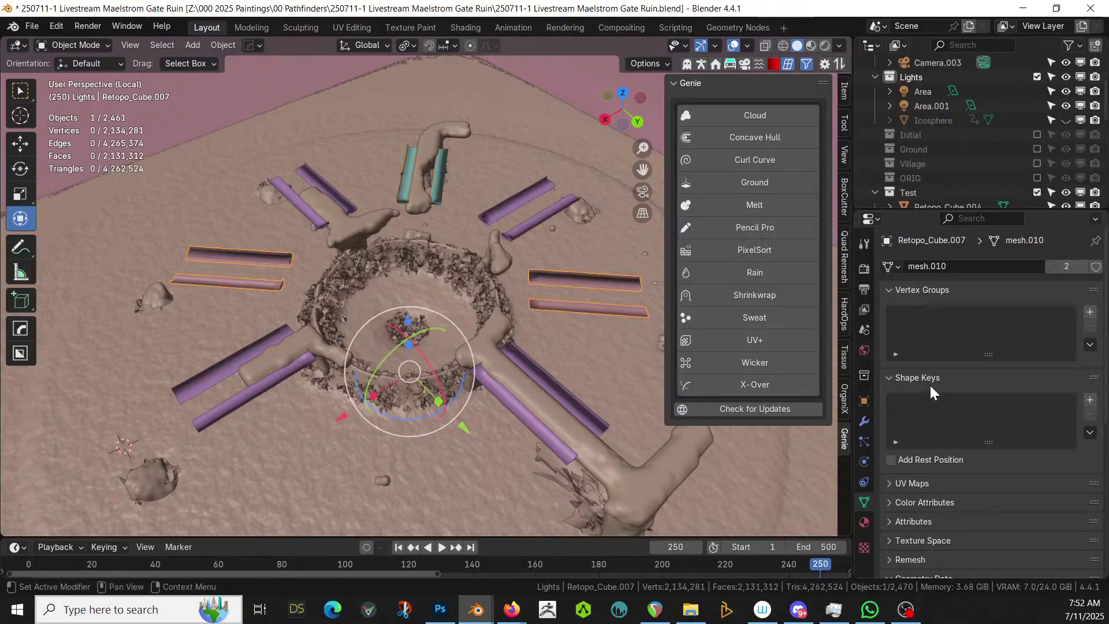
pyautogui.click(1073, 262)
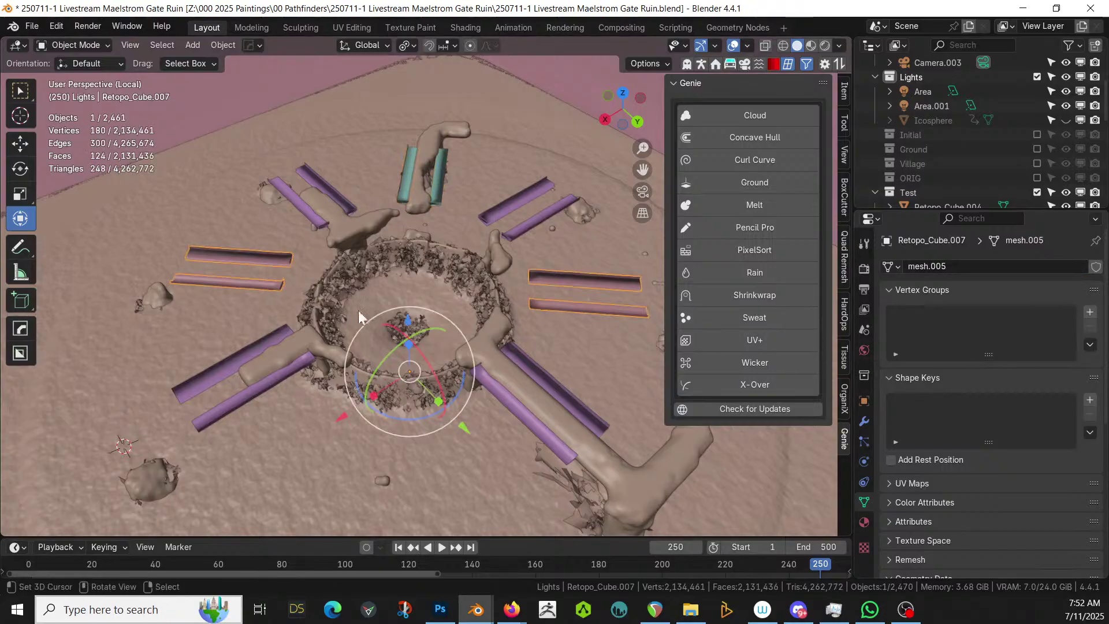
pyautogui.click(864, 421)
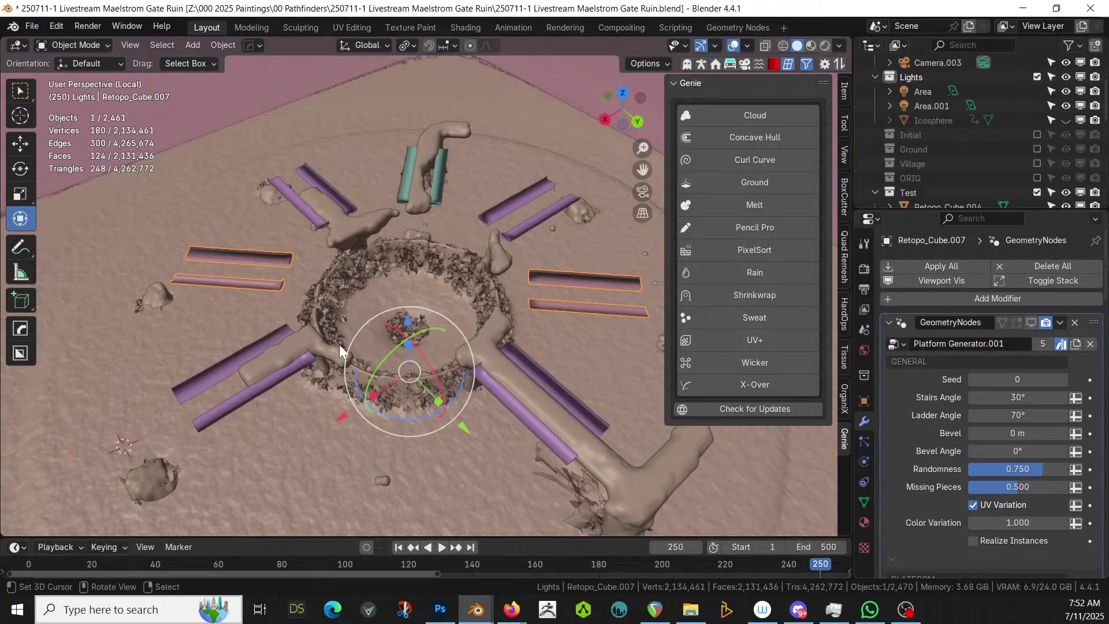
# Select all geometry of Retopo_Cube.007 and delete its vertices
pyautogui.press('Tab')
pyautogui.click(245, 283)
pyautogui.moveTo(244, 283); pyautogui.dragTo(278, 317, button='middle')
pyautogui.press('a')
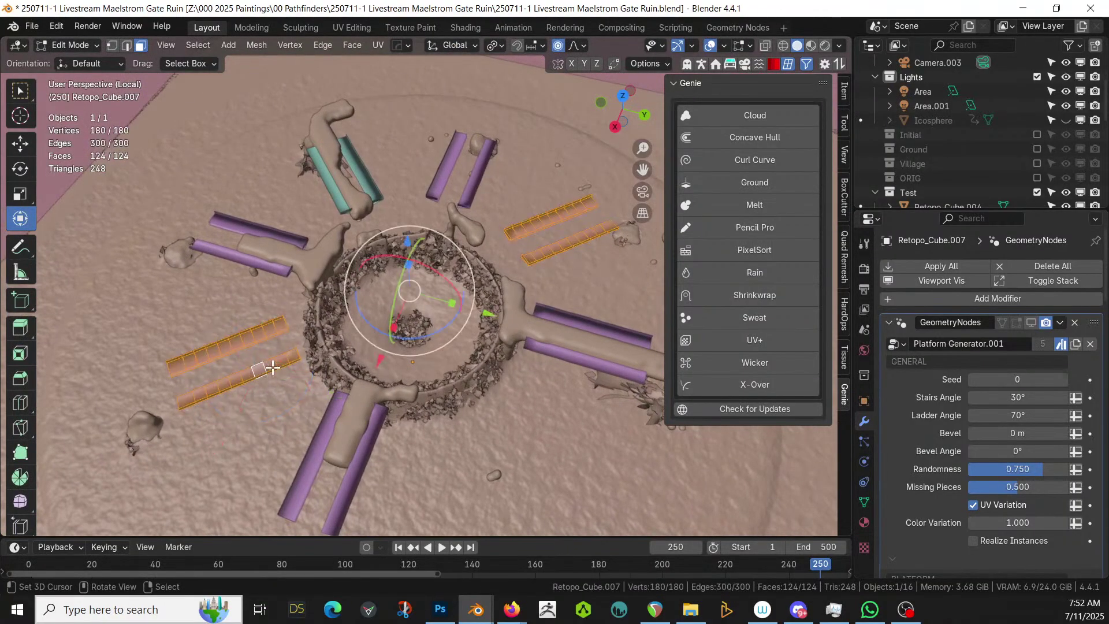
pyautogui.press('x')
pyautogui.click(272, 366)
pyautogui.moveTo(272, 367); pyautogui.dragTo(121, 322, button='middle')
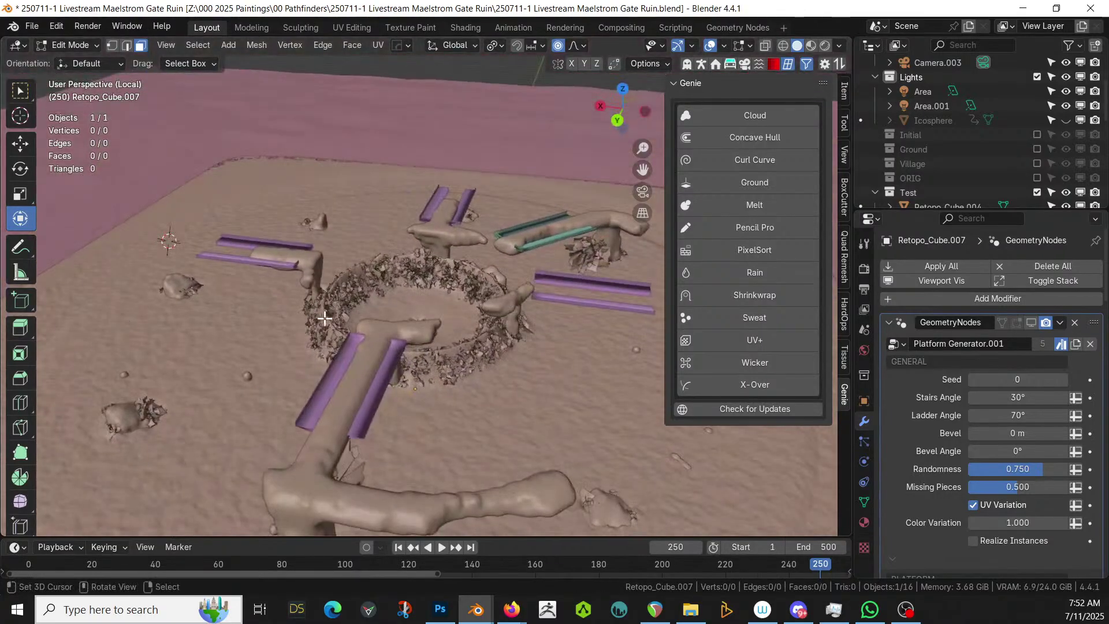
pyautogui.moveTo(407, 363); pyautogui.dragTo(409, 413, button='middle')
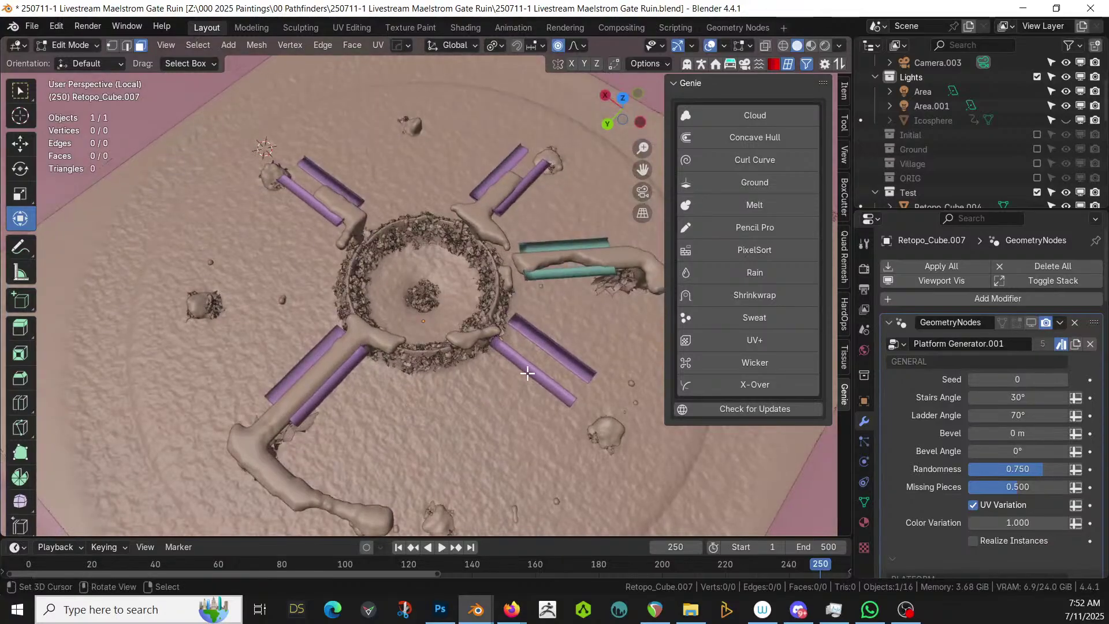
# Locate the emptied object Retopo_Cube.007 in the Platform collection and delete it
pyautogui.press('Tab')
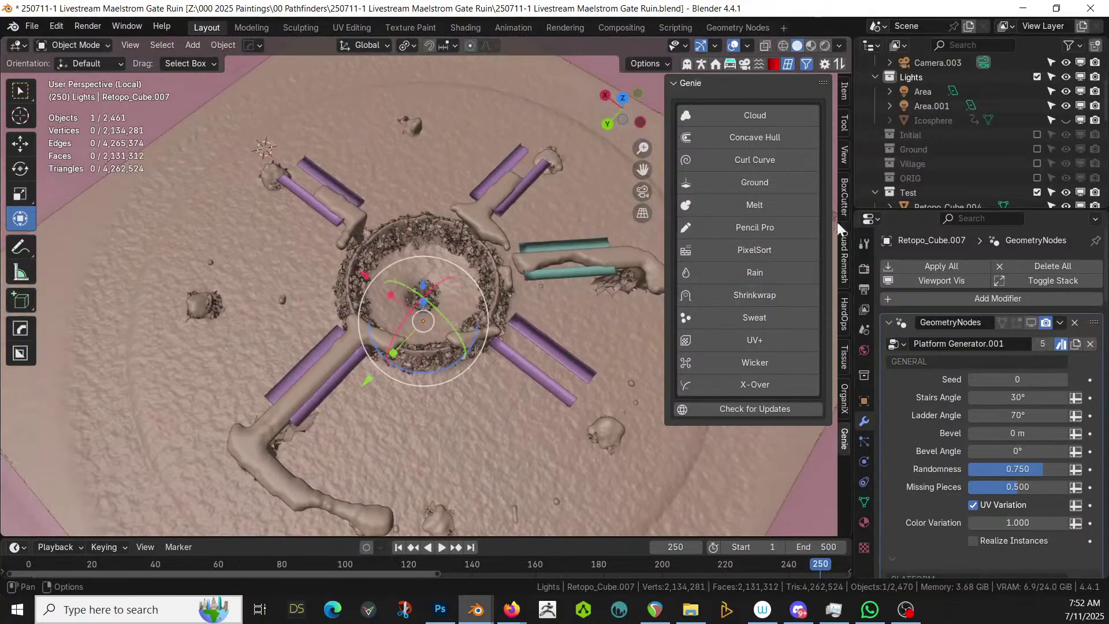
pyautogui.press('Tab')
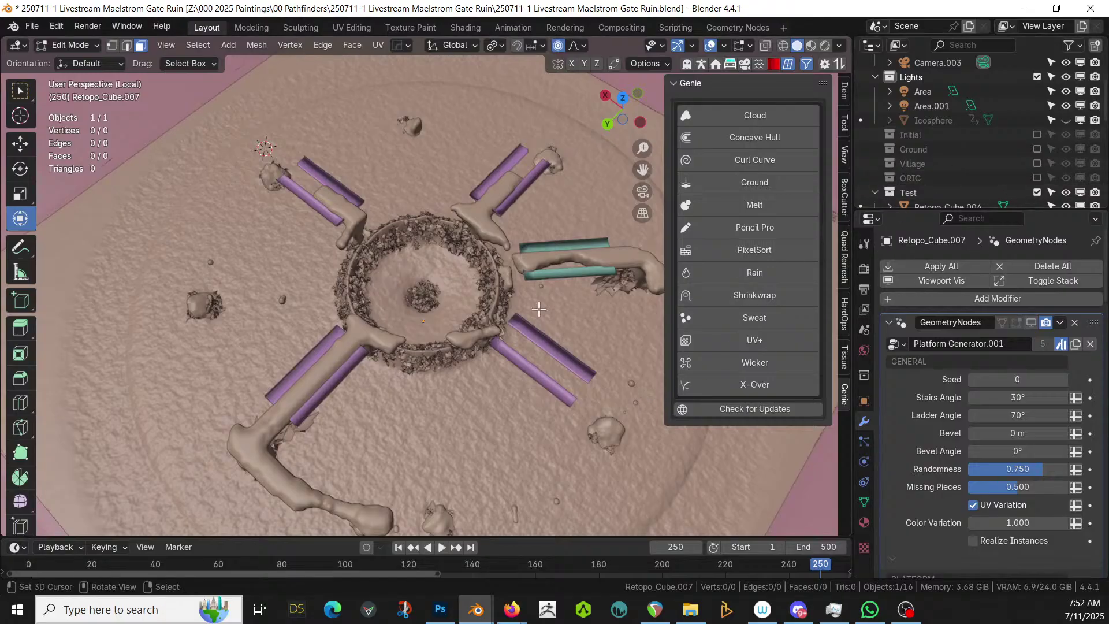
pyautogui.press('Tab')
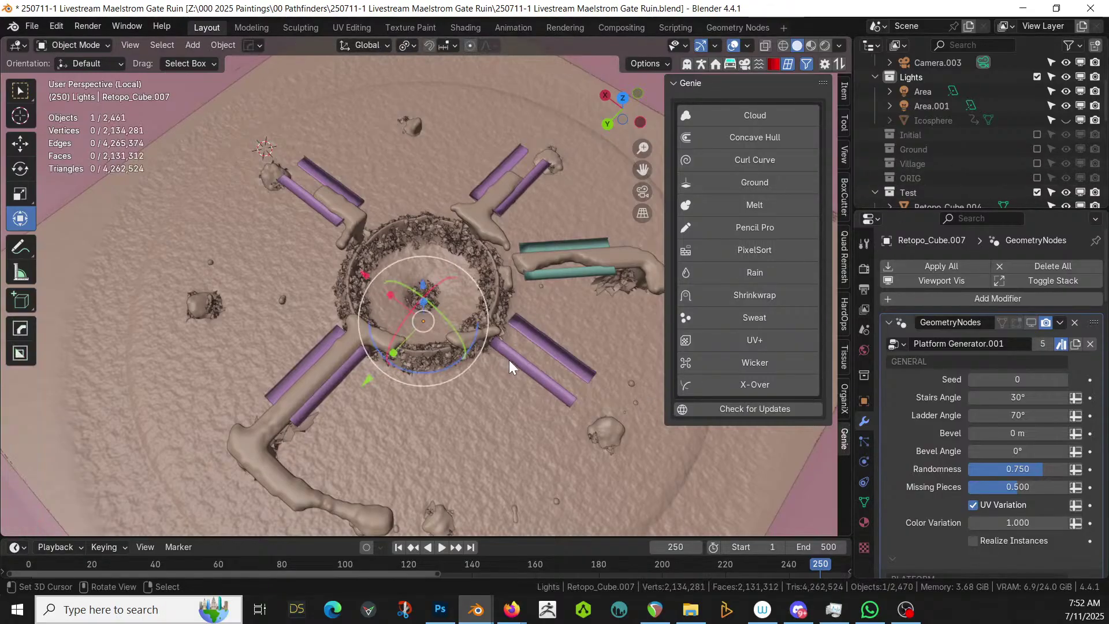
pyautogui.press('KP_Decimal')
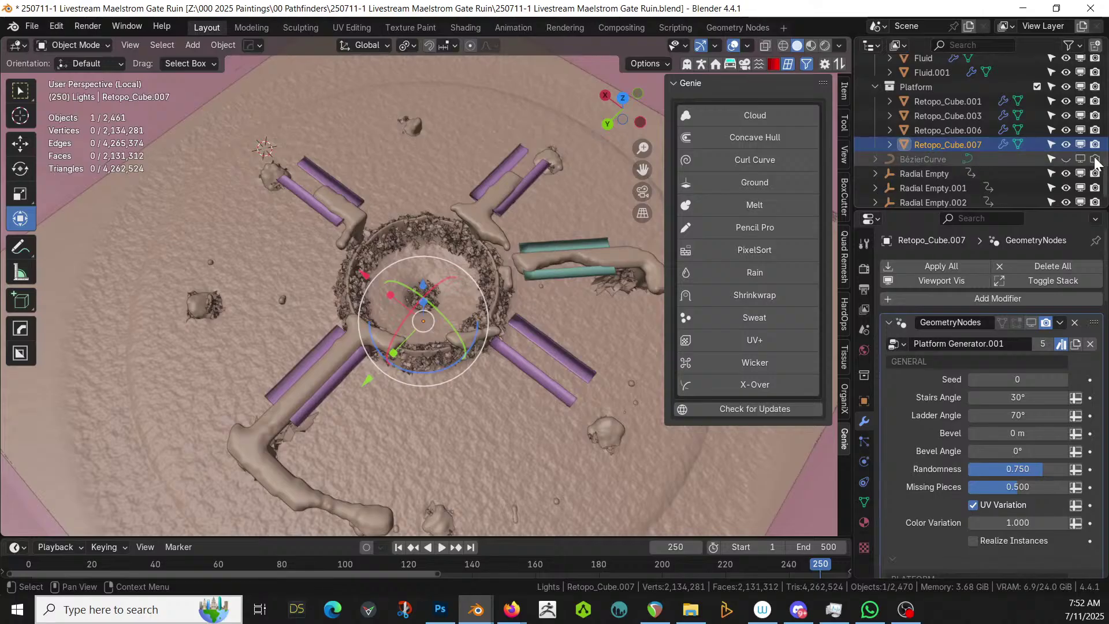
pyautogui.click(1067, 145)
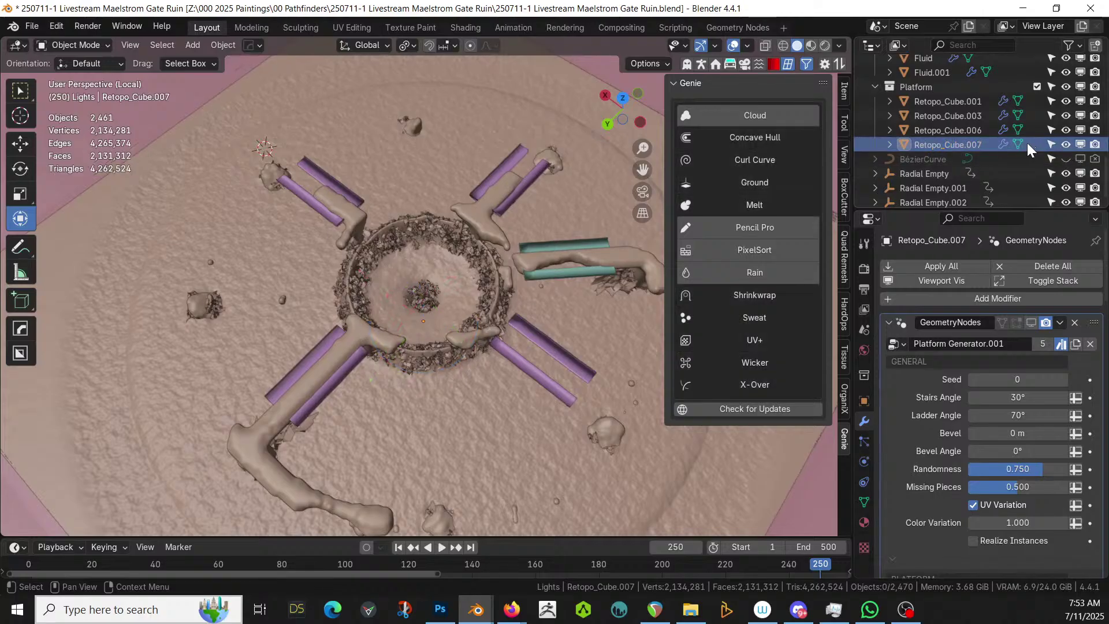
pyautogui.click(1065, 143)
pyautogui.click(1065, 144)
pyautogui.click(965, 144)
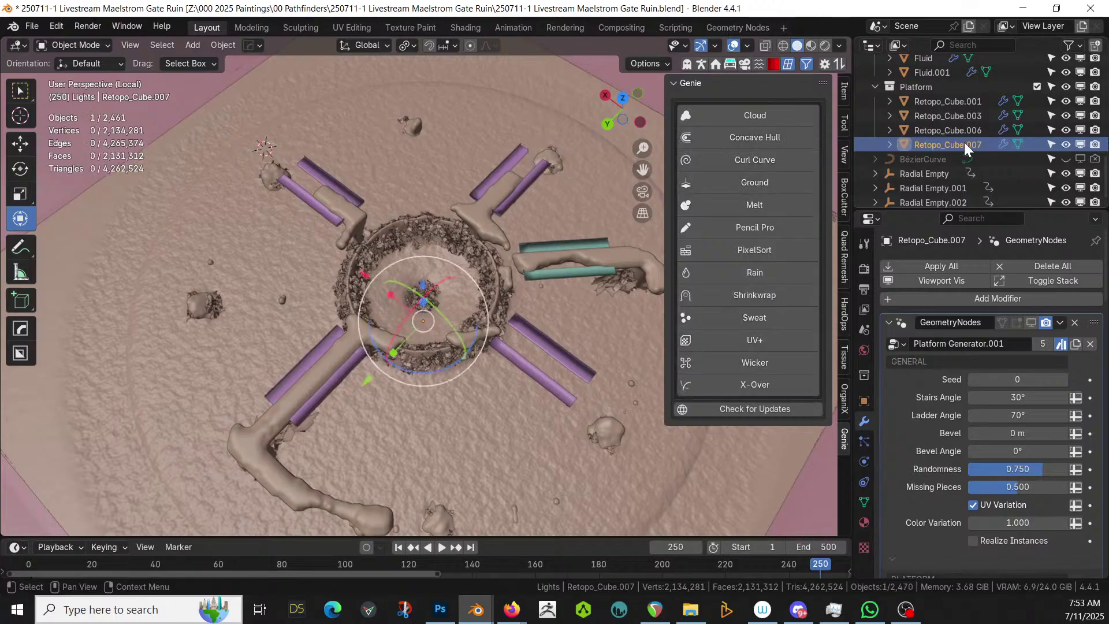
pyautogui.press('Delete')
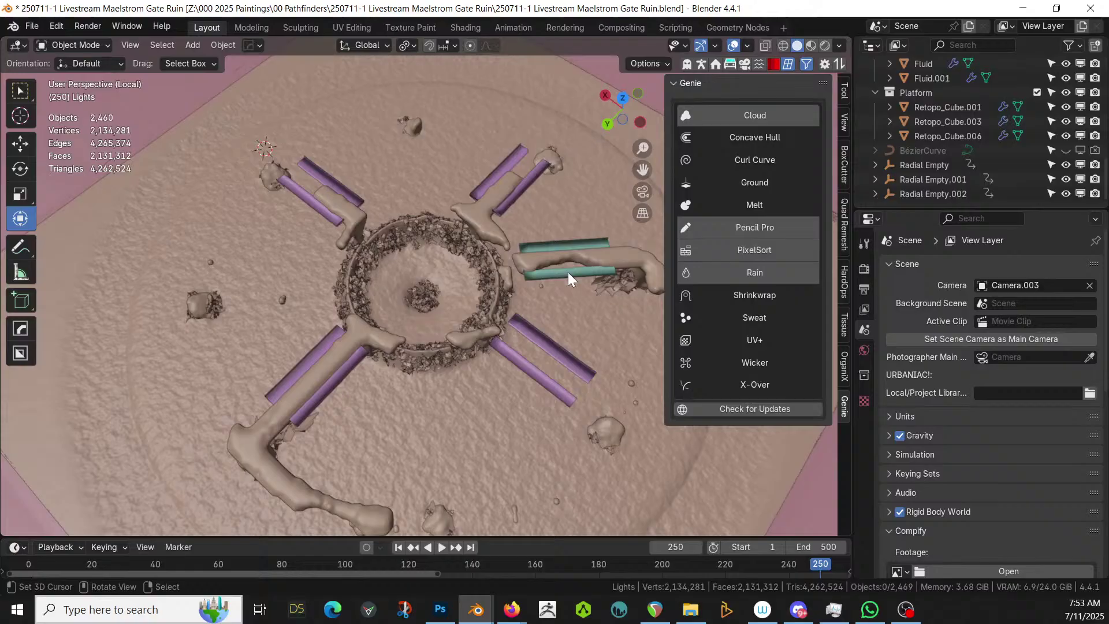
# Select the two linked strips of Retopo_Cube.003 on the side without an arm and delete their vertices
pyautogui.click(531, 370)
pyautogui.moveTo(531, 370); pyautogui.dragTo(559, 358, button='middle')
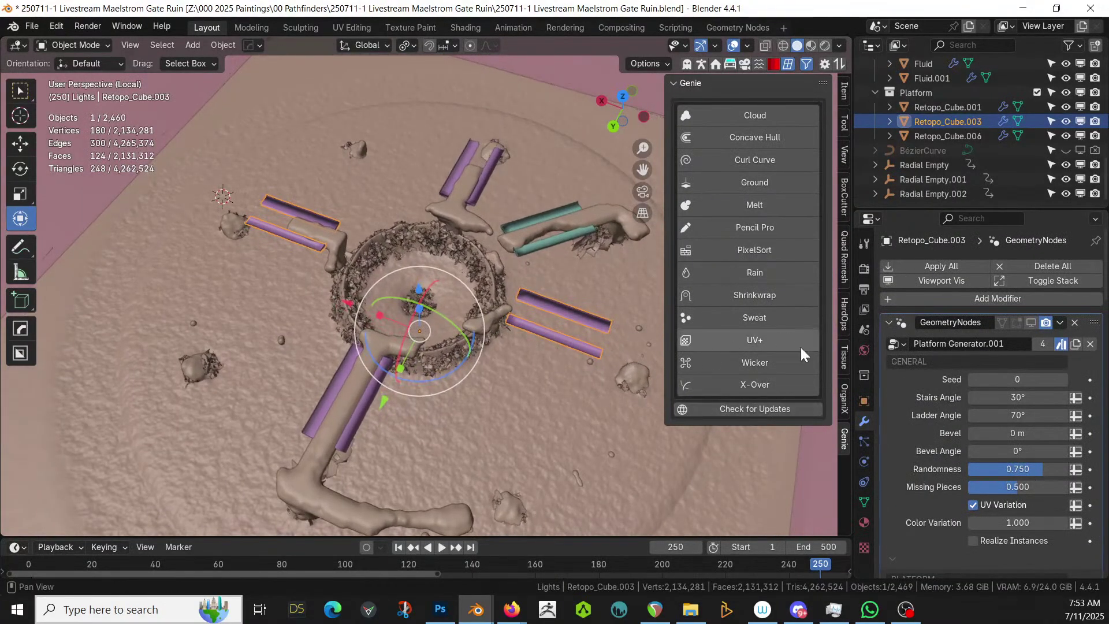
pyautogui.click(863, 502)
pyautogui.press('Tab')
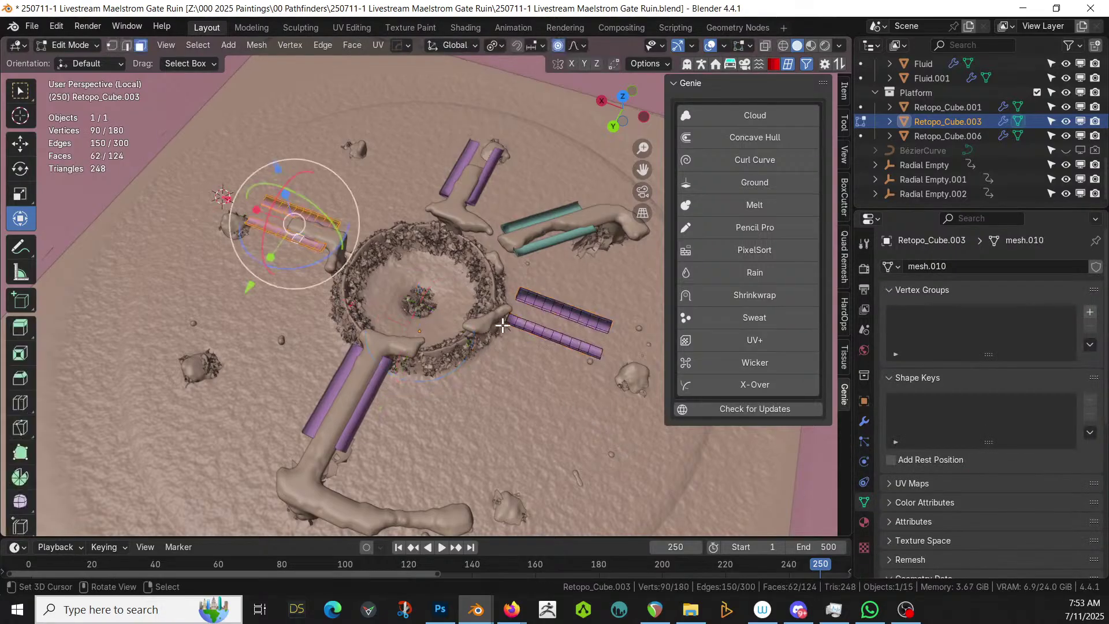
pyautogui.click(559, 332)
pyautogui.hotkey('ctrl', 'l')
pyautogui.moveTo(559, 332); pyautogui.dragTo(546, 338, button='middle')
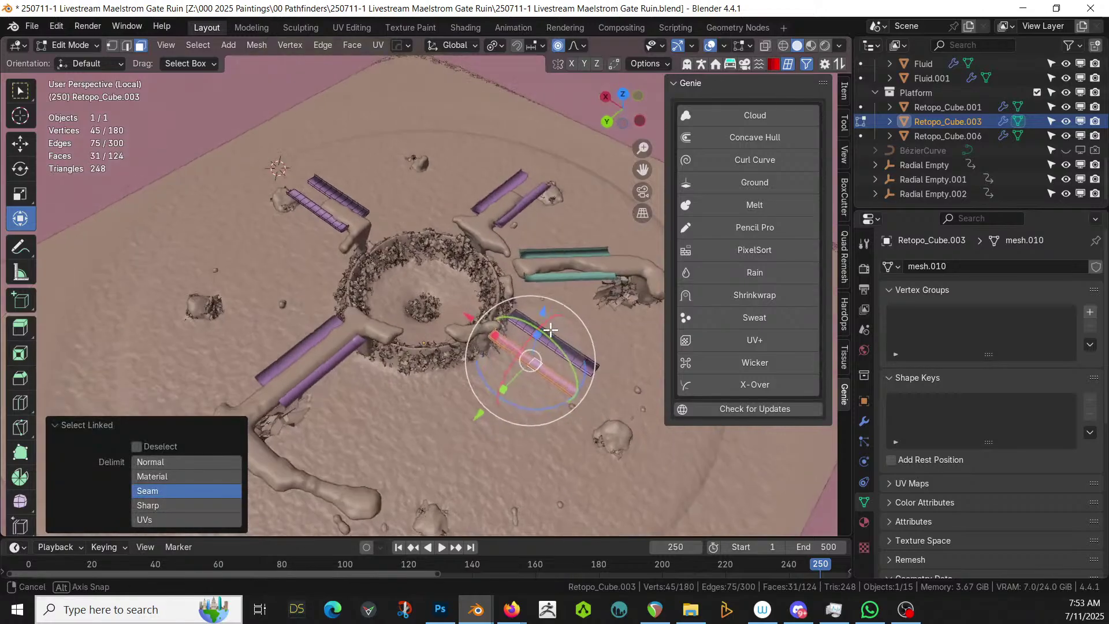
pyautogui.press('x')
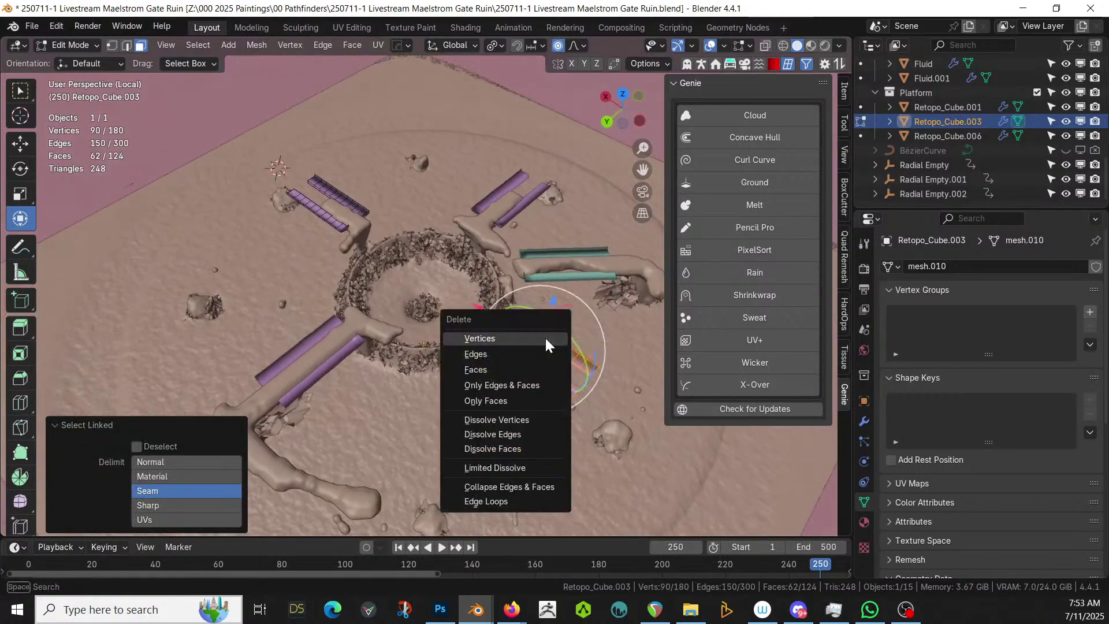
pyautogui.click(546, 336)
# Edit Retopo_Cube.006 and select the run of six floor faces along the middle of its exposed teal strip
pyautogui.moveTo(546, 336); pyautogui.dragTo(462, 255, button='middle')
pyautogui.scroll(2, 436, 372)
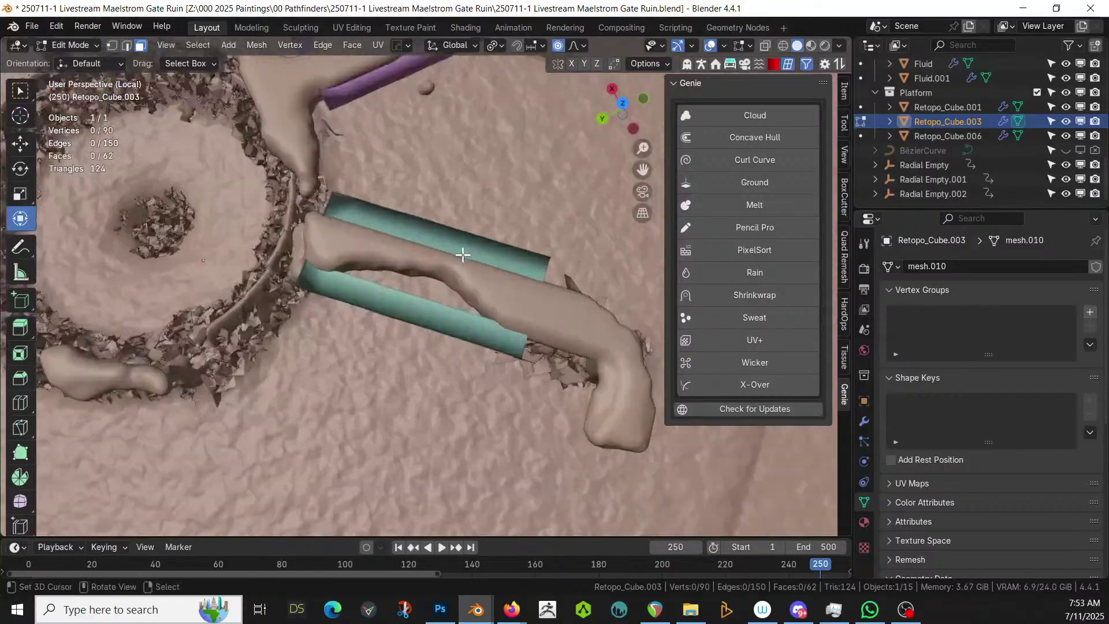
pyautogui.press('Tab')
pyautogui.click(379, 301)
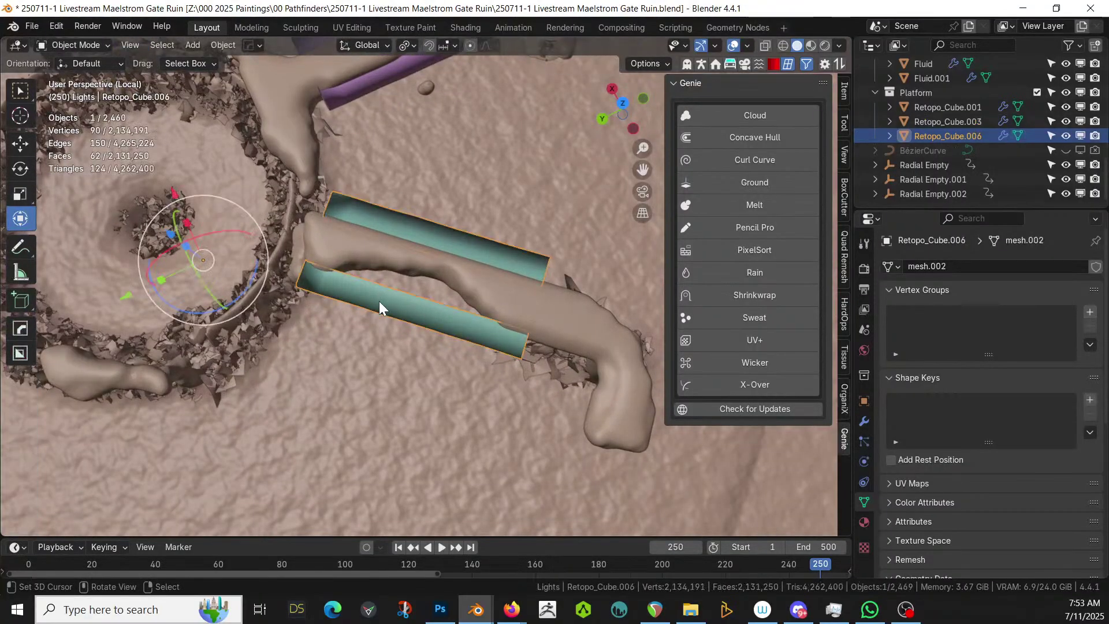
pyautogui.press('Tab')
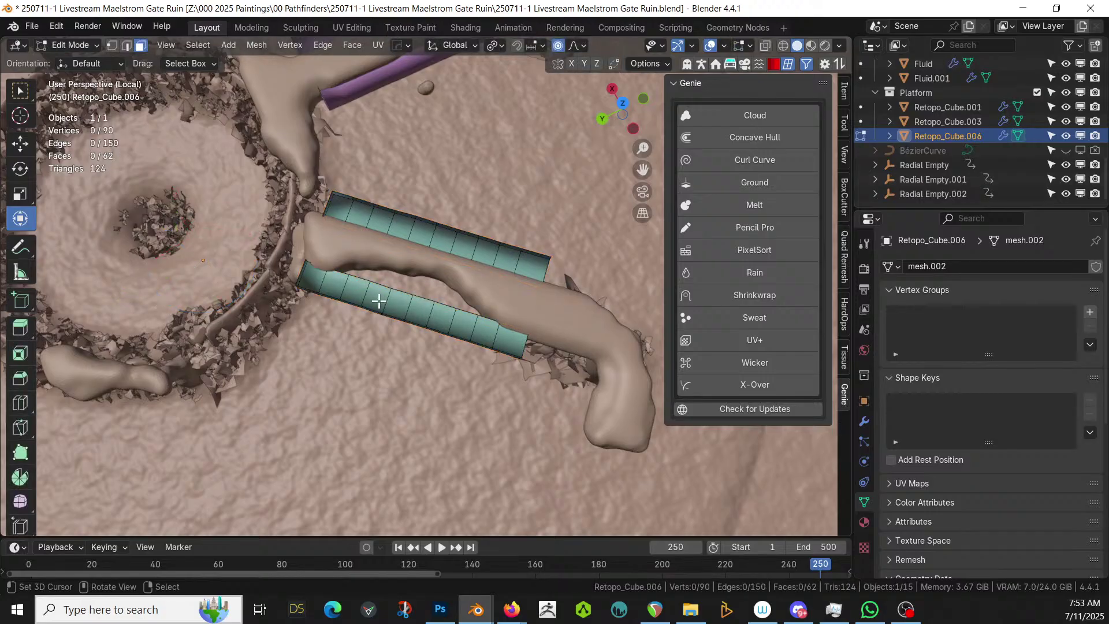
pyautogui.click(353, 287)
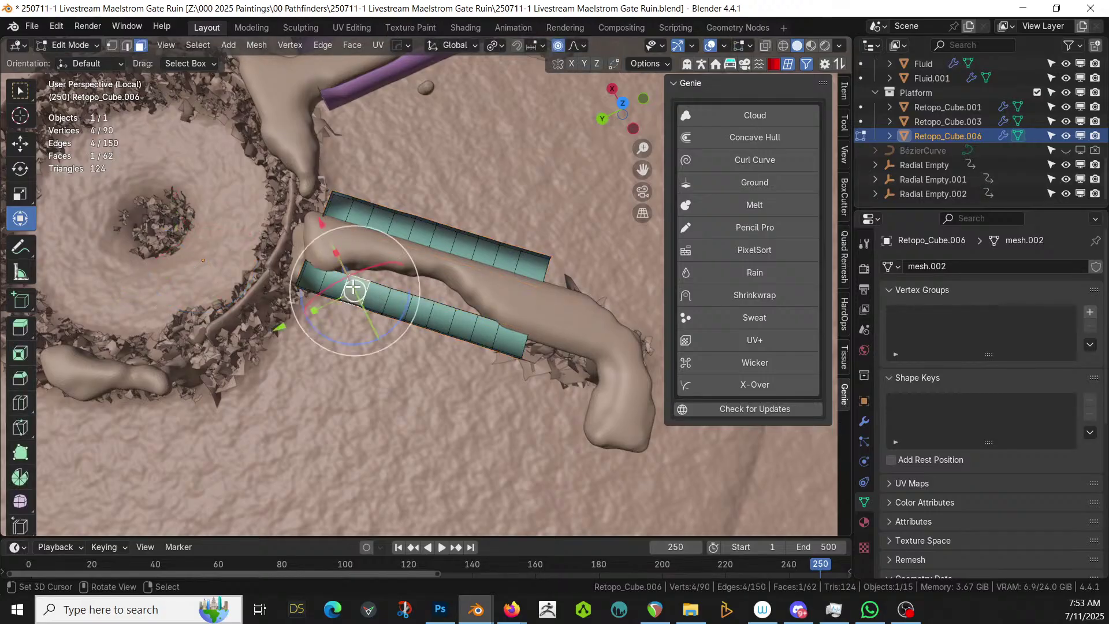
pyautogui.keyDown('ctrl'); pyautogui.click(465, 319); pyautogui.keyUp('ctrl')
# Try deleting the vertices of the selected strip faces, and undo the deletion
pyautogui.press('x')
pyautogui.click(443, 315)
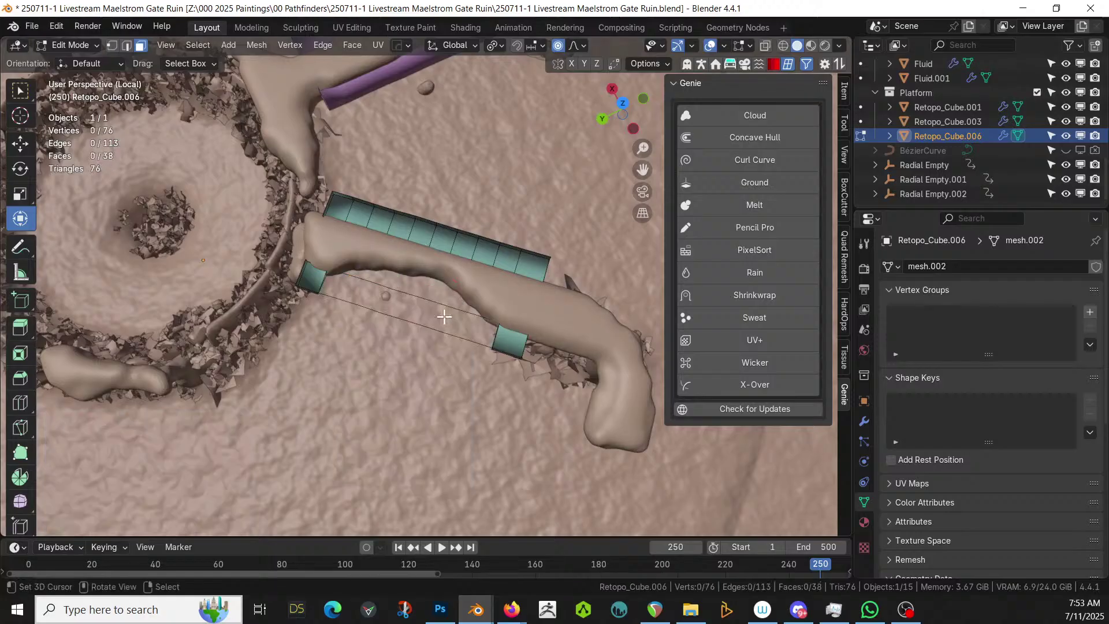
pyautogui.moveTo(446, 315); pyautogui.dragTo(395, 311, button='middle')
pyautogui.hotkey('ctrl', 'z')
pyautogui.press('x')
pyautogui.click(372, 293)
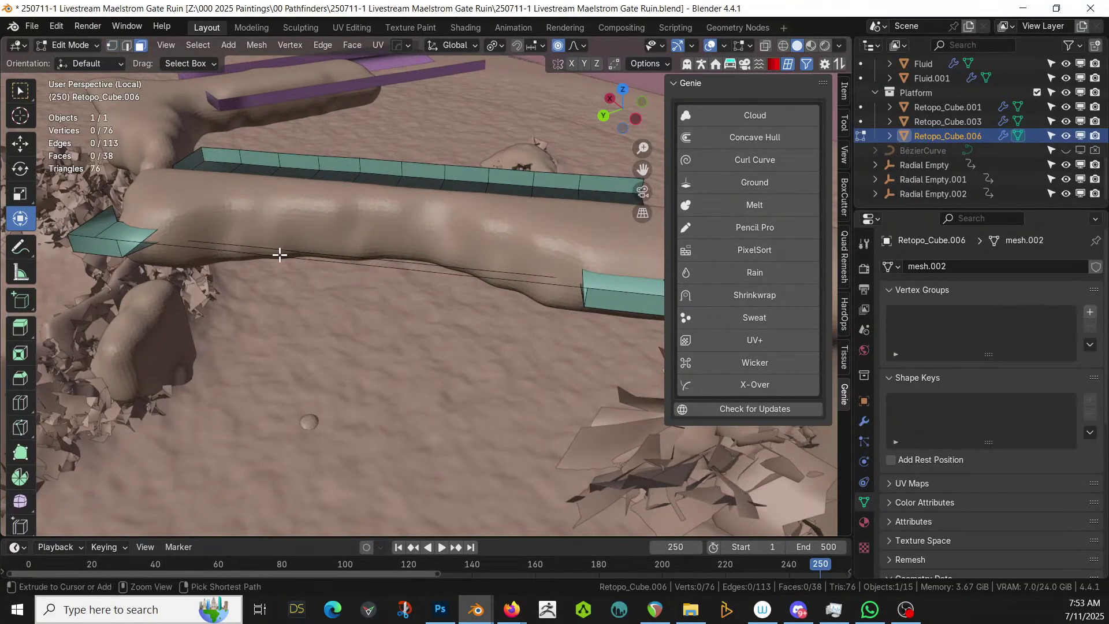
pyautogui.hotkey('ctrl', 'z')
# Isolate Retopo_Cube.006 in local view and show it from the top with X-ray on
pyautogui.moveTo(347, 259); pyautogui.dragTo(427, 347, button='middle')
pyautogui.press('KP_Divide')
pyautogui.press('KP_Divide')
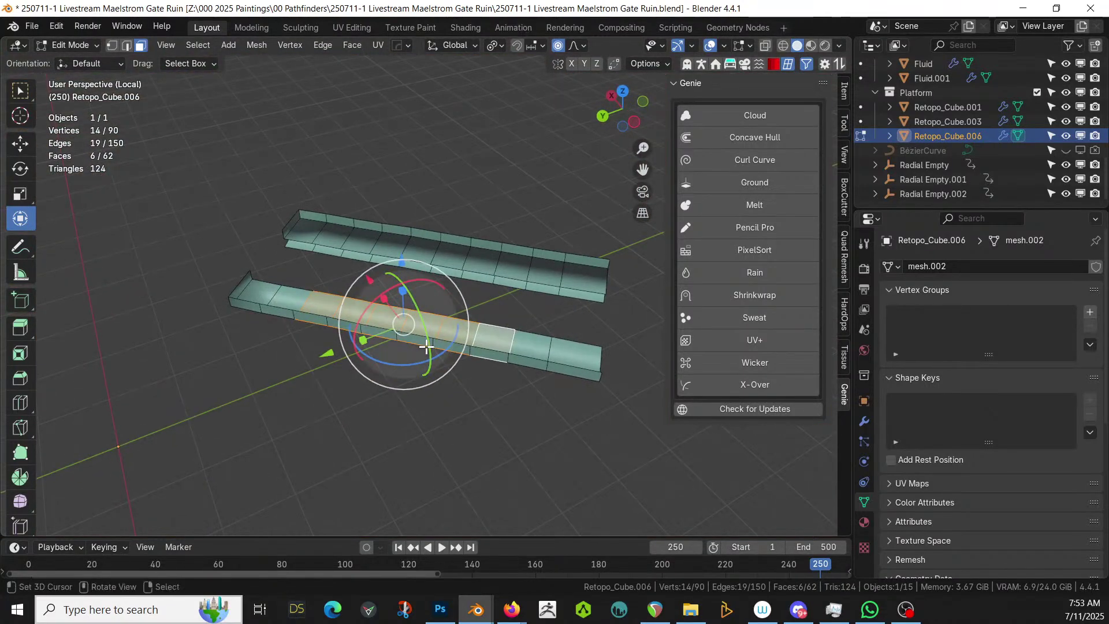
pyautogui.press('KP_7')
pyautogui.hotkey('alt', 'z')
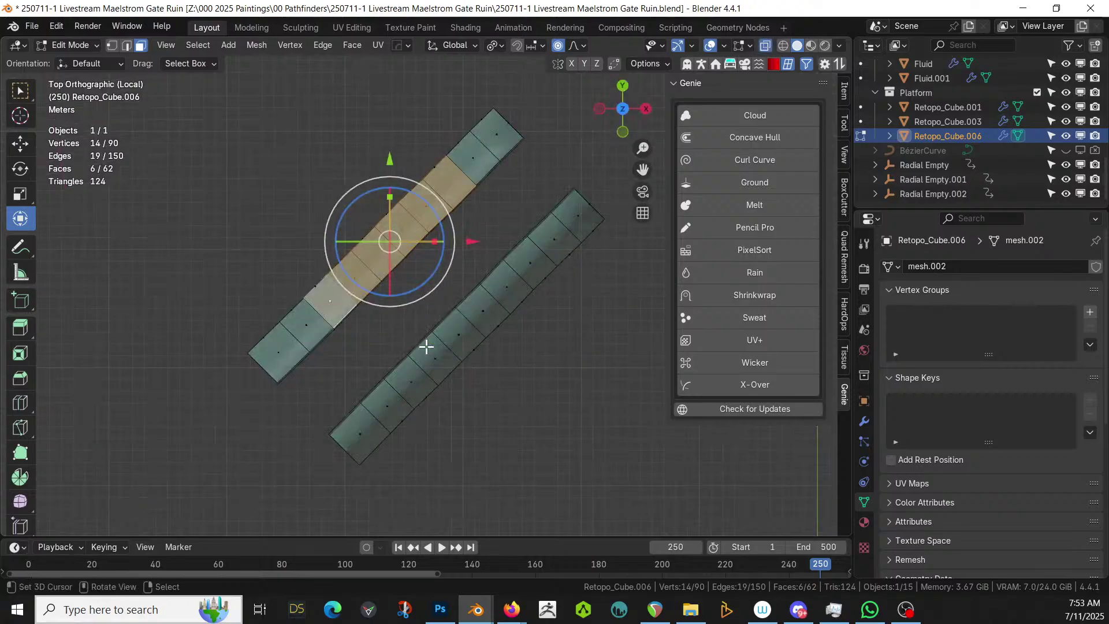
# Extend the selection with Circle Select to the underlying and side faces in the strip's middle, and delete those faces
pyautogui.press('v')
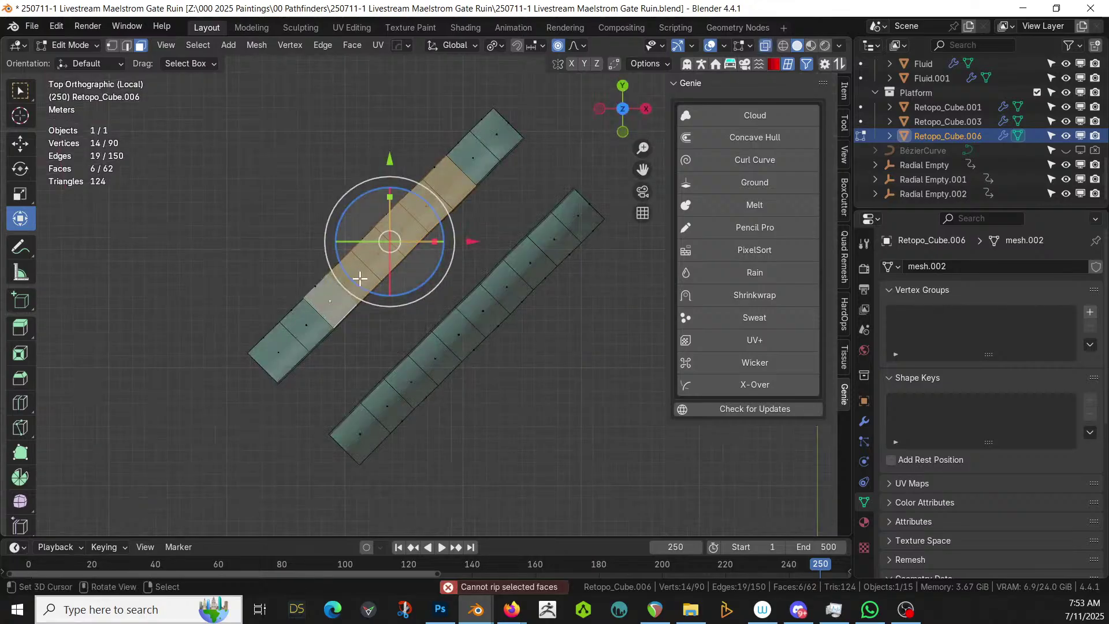
pyautogui.press('b')
pyautogui.press('c')
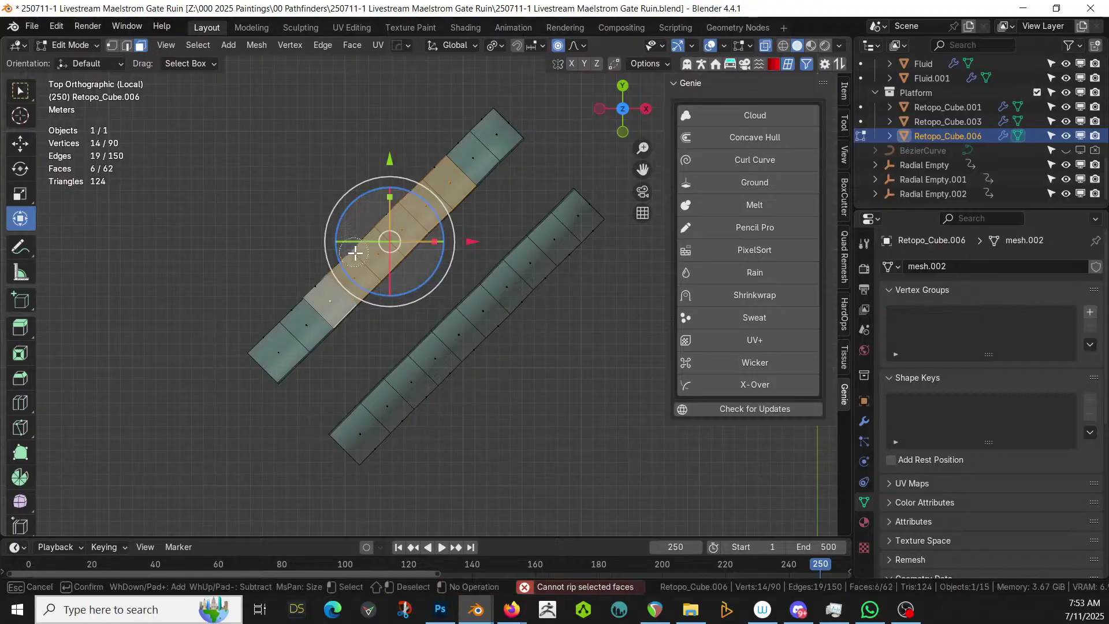
pyautogui.click(346, 277)
pyautogui.moveTo(347, 277)
pyautogui.mouseDown()
pyautogui.moveTo(329, 280)
pyautogui.moveTo(428, 177)
pyautogui.moveTo(432, 233)
pyautogui.mouseUp()
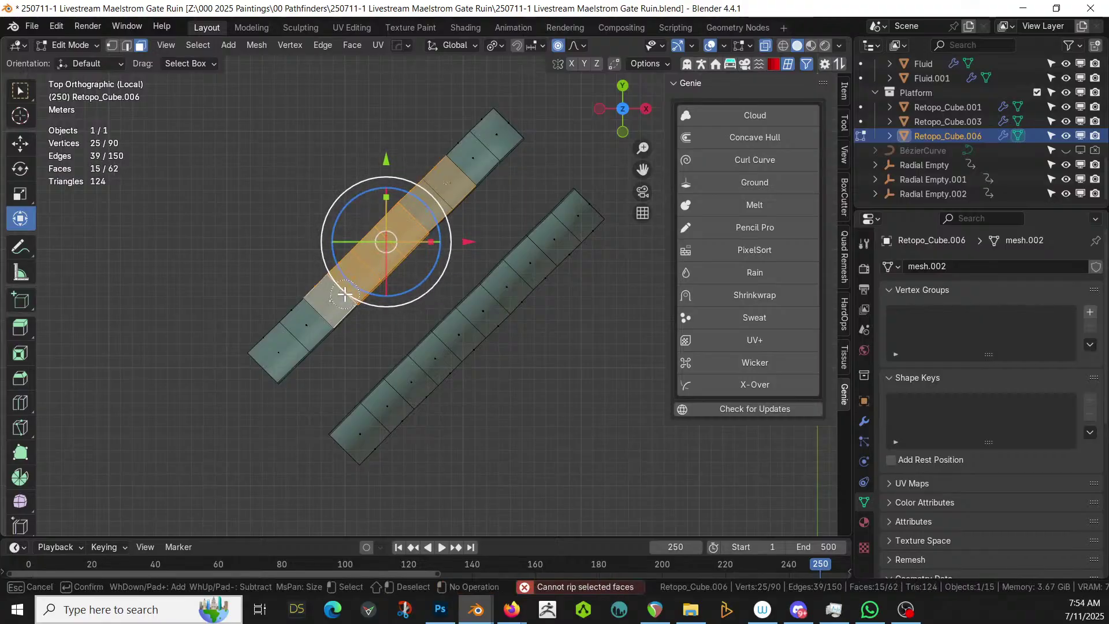
pyautogui.press('Escape')
pyautogui.moveTo(435, 242); pyautogui.dragTo(400, 302, button='middle')
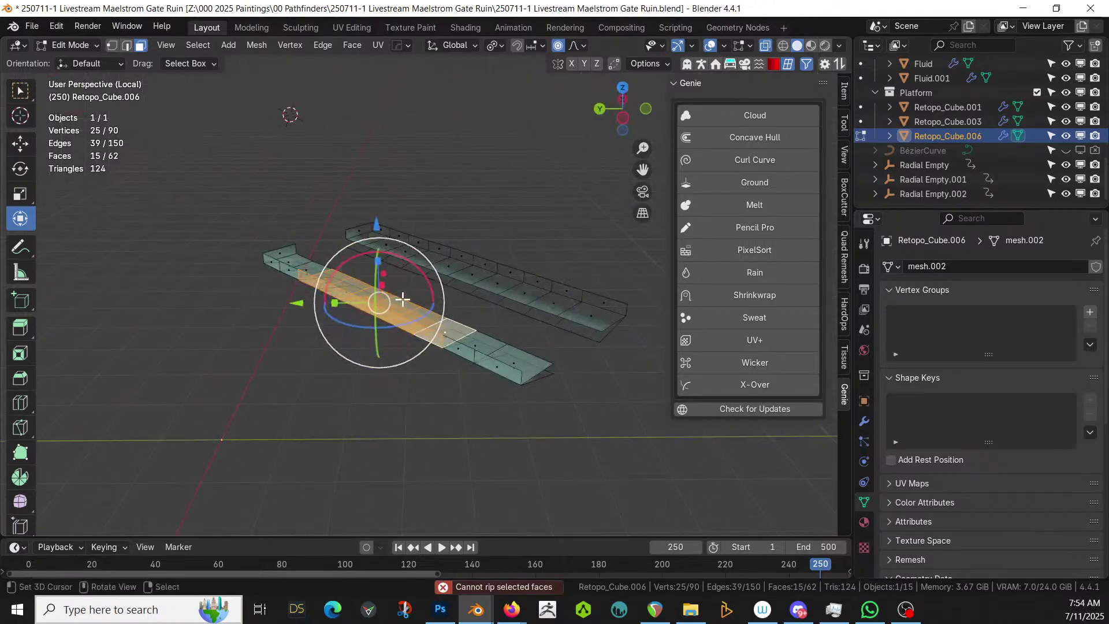
pyautogui.press('x')
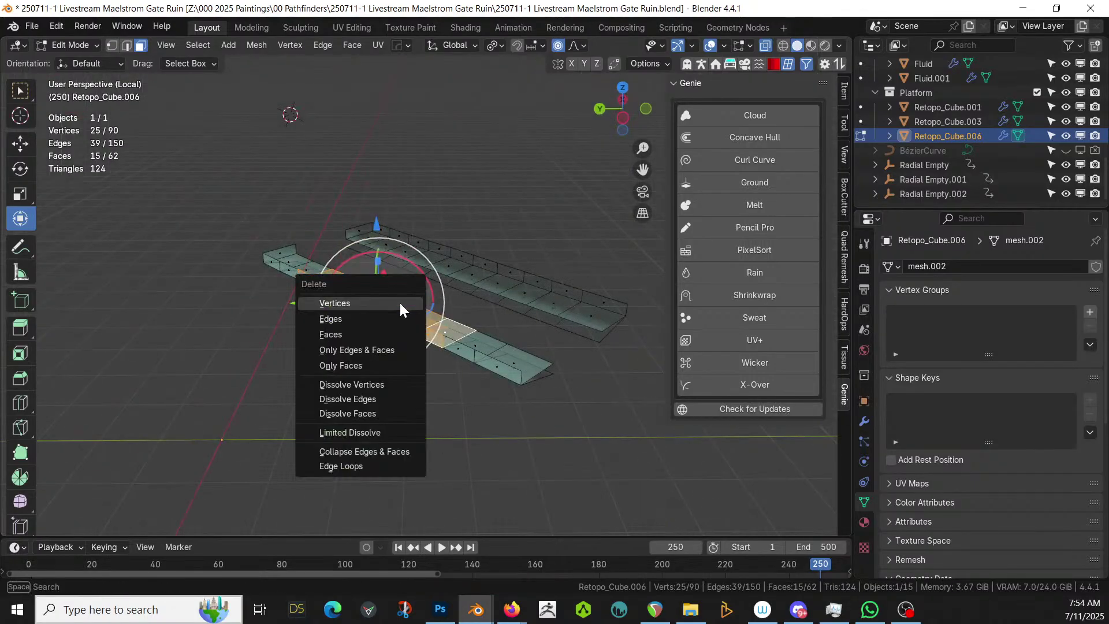
pyautogui.click(366, 331)
# Delete the leftover flat faces on both sides of the strip's gap, return to Object Mode and leave local view
pyautogui.moveTo(366, 331); pyautogui.dragTo(302, 322, button='middle')
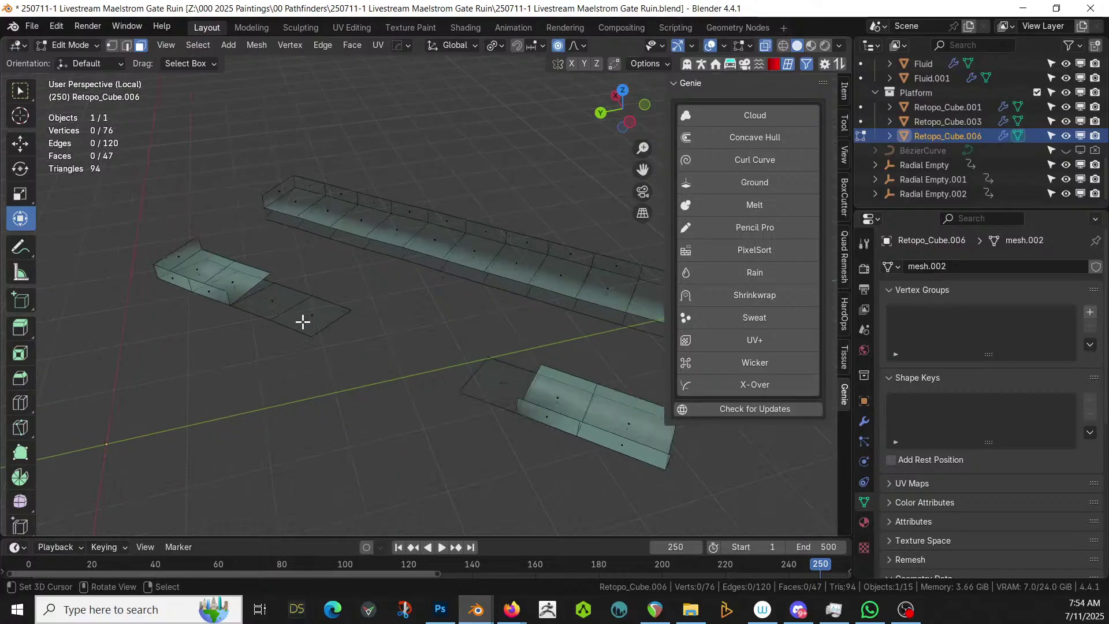
pyautogui.click(345, 322)
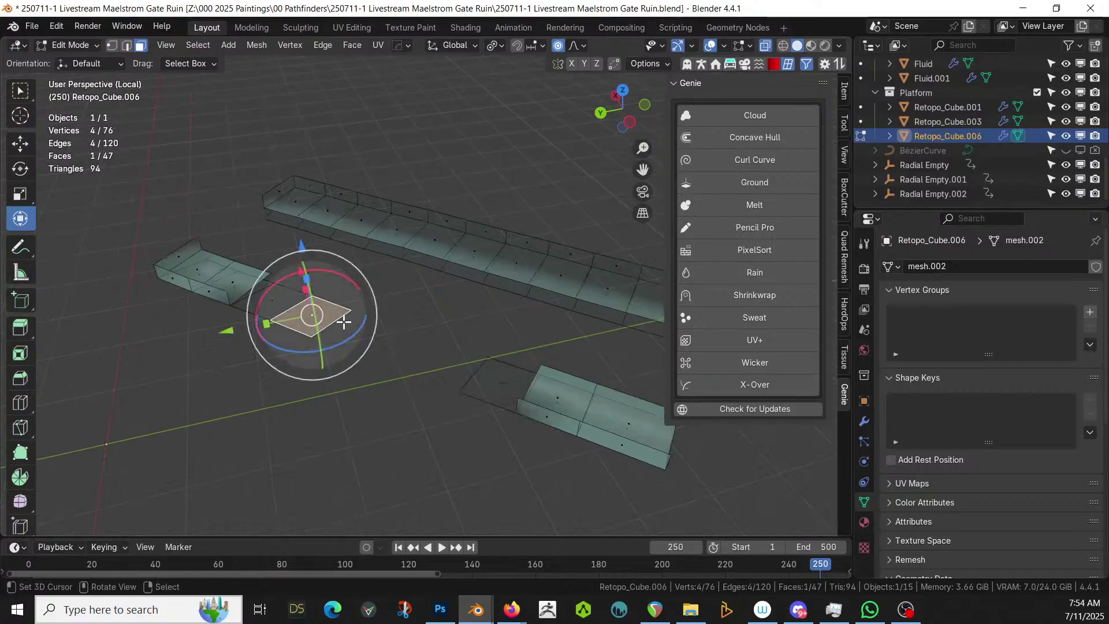
pyautogui.press('x')
pyautogui.click(275, 301)
pyautogui.click(509, 380)
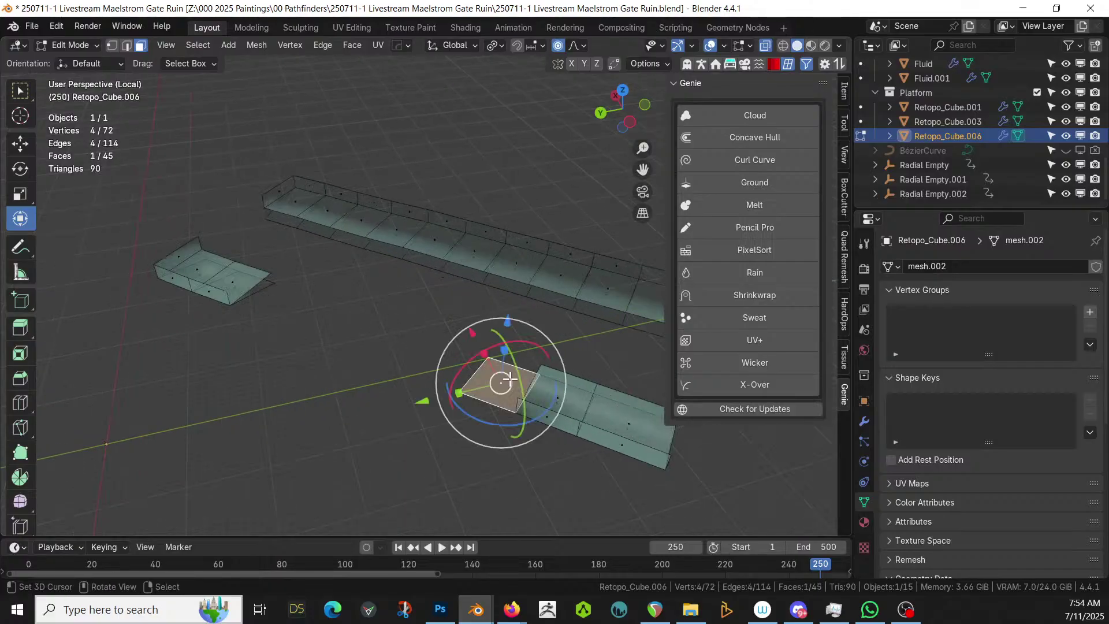
pyautogui.press('x')
pyautogui.click(508, 382)
pyautogui.moveTo(364, 356); pyautogui.dragTo(410, 333, button='middle')
pyautogui.press('Tab')
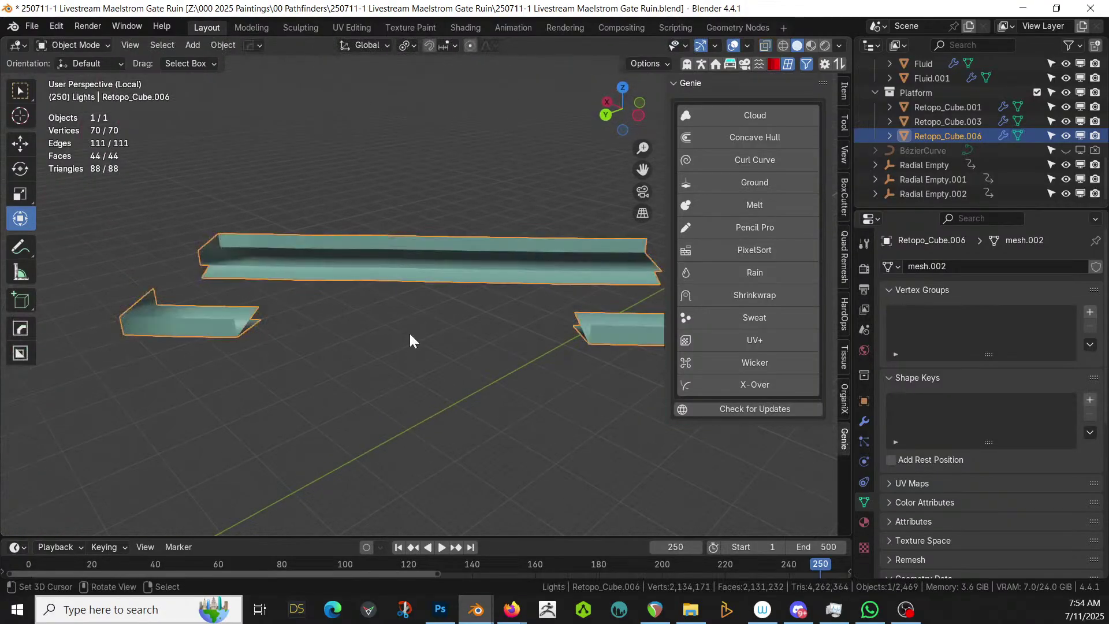
pyautogui.press('KP_Divide')
# Edit Retopo_Cube.001 from the top with X-ray on, delete the faces of both strips' outer four segments, and return to Object Mode
pyautogui.moveTo(410, 340); pyautogui.dragTo(327, 332, button='middle')
pyautogui.scroll(3, 327, 331)
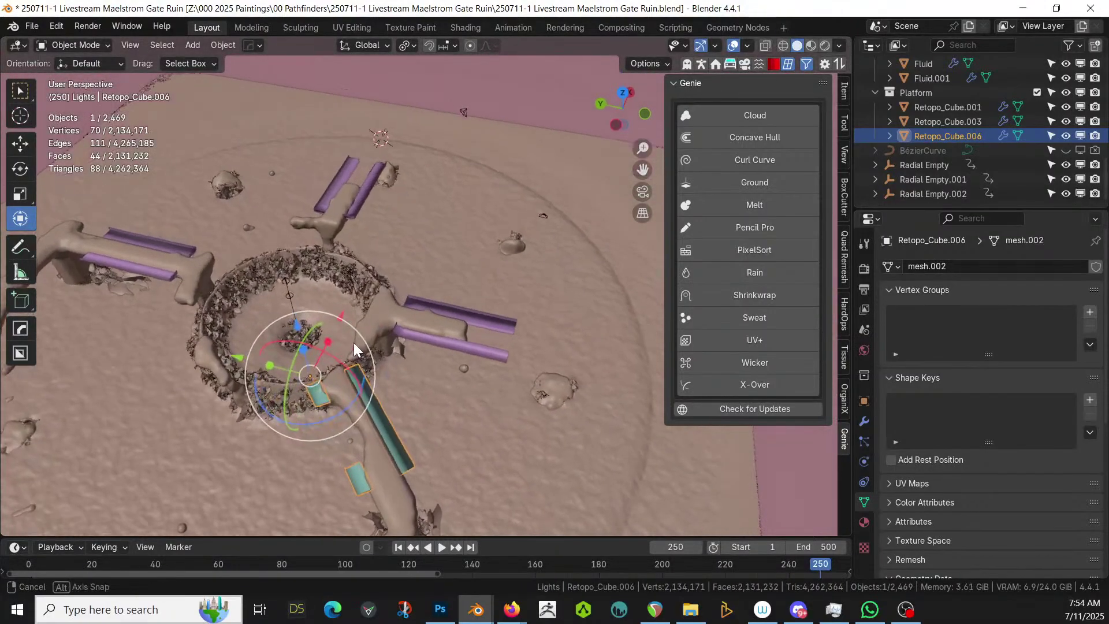
pyautogui.click(470, 381)
pyautogui.press('Tab')
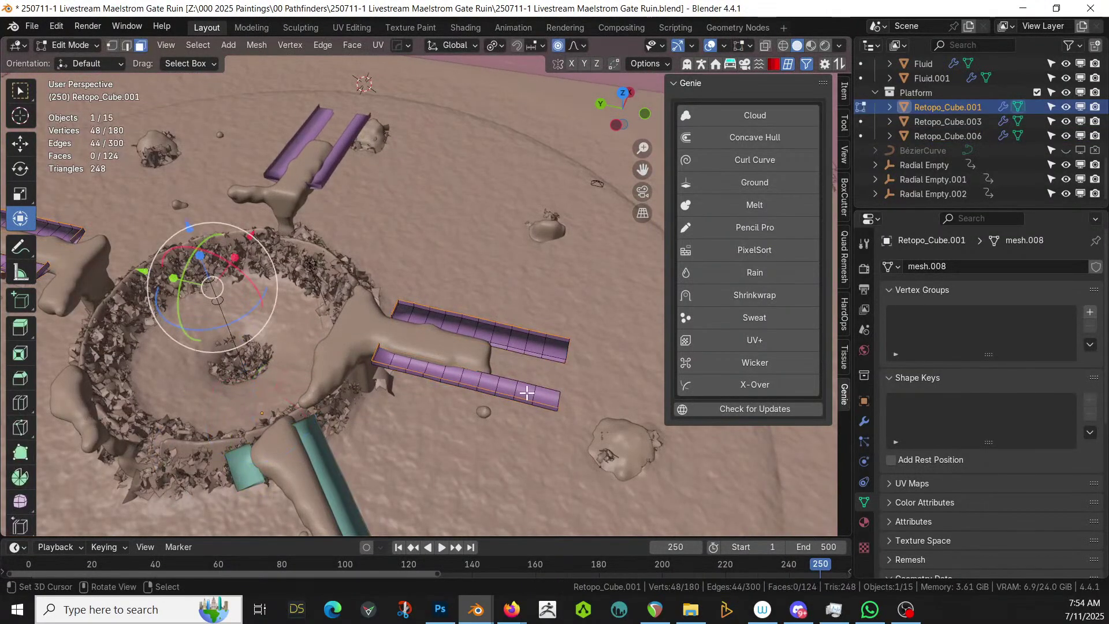
pyautogui.scroll(3, 553, 406)
pyautogui.press('KP_7')
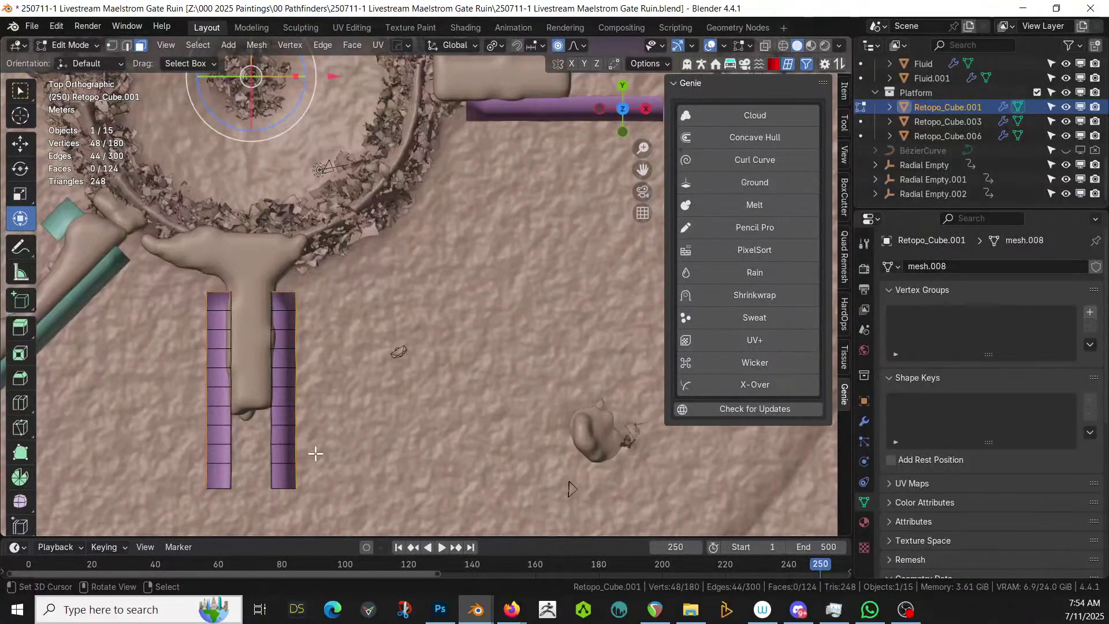
pyautogui.hotkey('alt', 'z')
pyautogui.hotkey('alt', 'a')
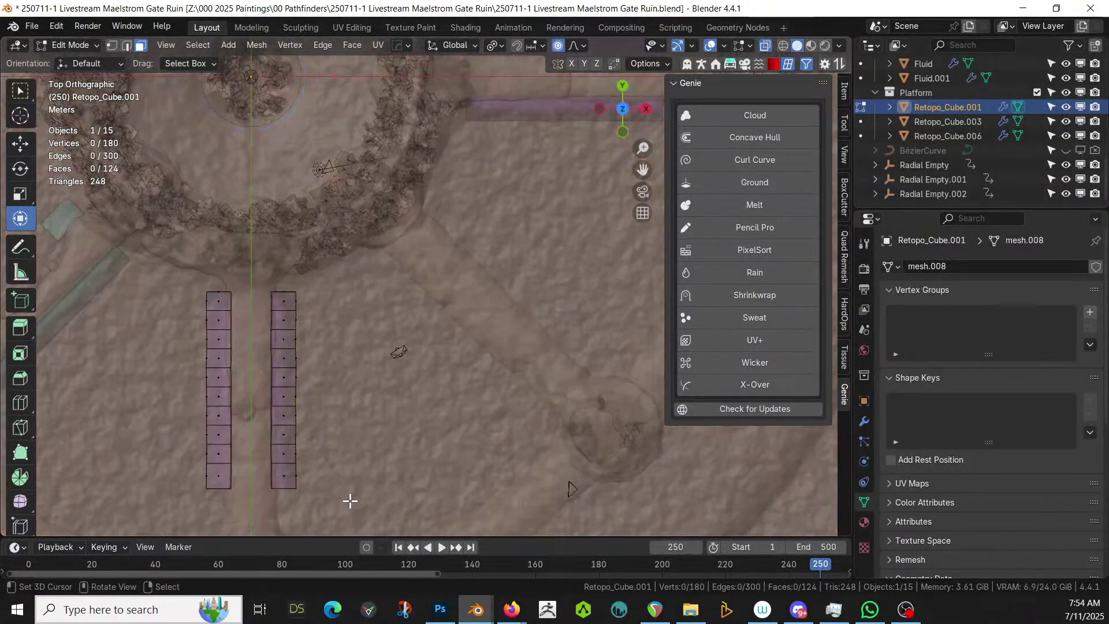
pyautogui.moveTo(351, 514); pyautogui.dragTo(180, 412)
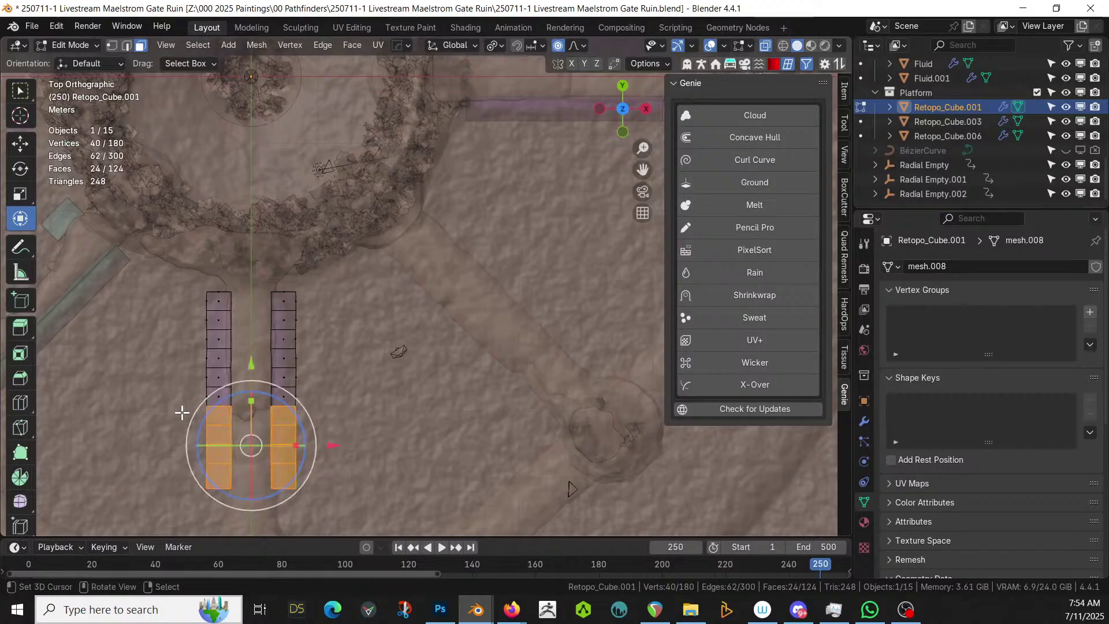
pyautogui.press('x')
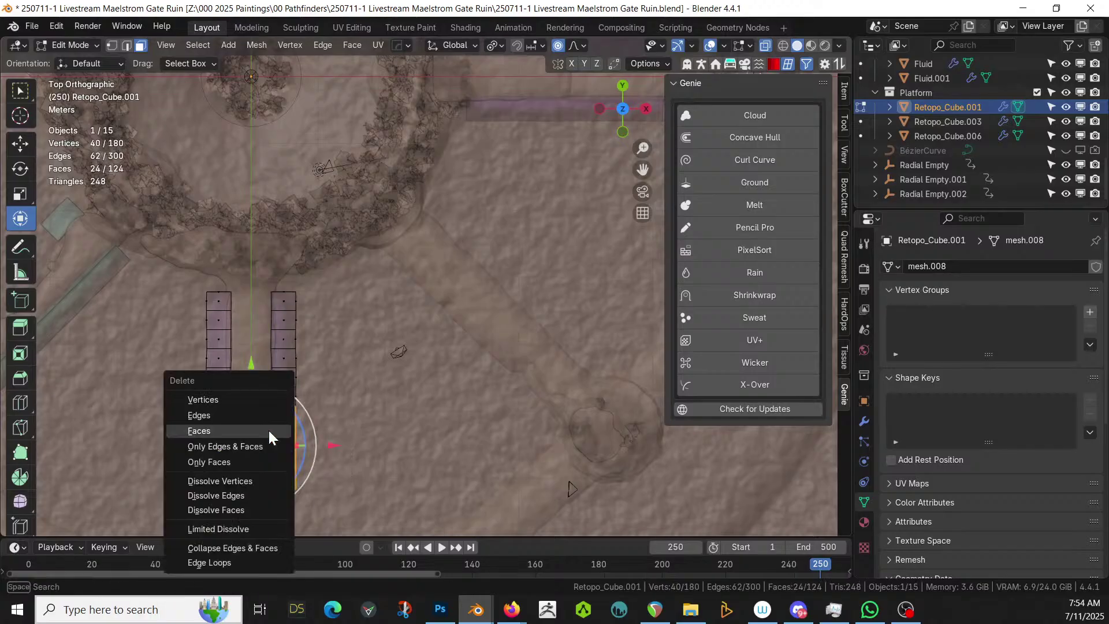
pyautogui.click(223, 430)
pyautogui.keyDown('shift'); pyautogui.moveTo(379, 421); pyautogui.dragTo(458, 280, button='middle'); pyautogui.keyUp('shift')
pyautogui.scroll(-5, 396, 235)
pyautogui.press('Tab')
pyautogui.scroll(5, 434, 258)
pyautogui.hotkey('alt', 'z')
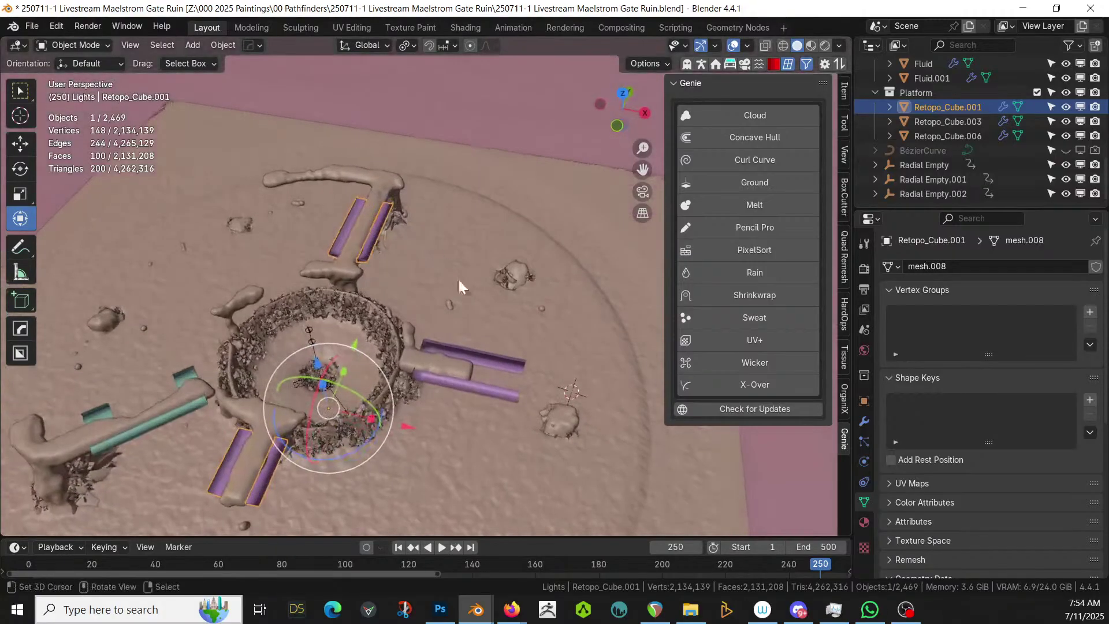
# Edit Retopo_Cube.003 from the top, delete the faces of both strips' outer five segments through X-ray, and return to Object Mode
pyautogui.click(503, 368)
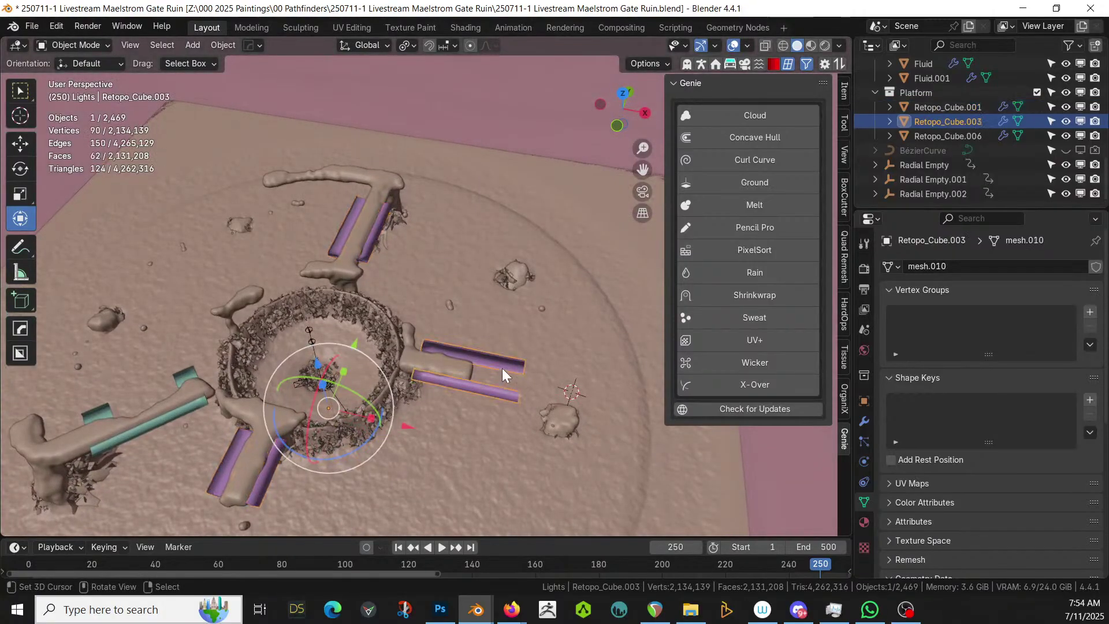
pyautogui.press('KP_7')
pyautogui.press('Tab')
pyautogui.scroll(3, 502, 369)
pyautogui.keyDown('shift'); pyautogui.moveTo(490, 359); pyautogui.dragTo(421, 167, button='middle'); pyautogui.keyUp('shift')
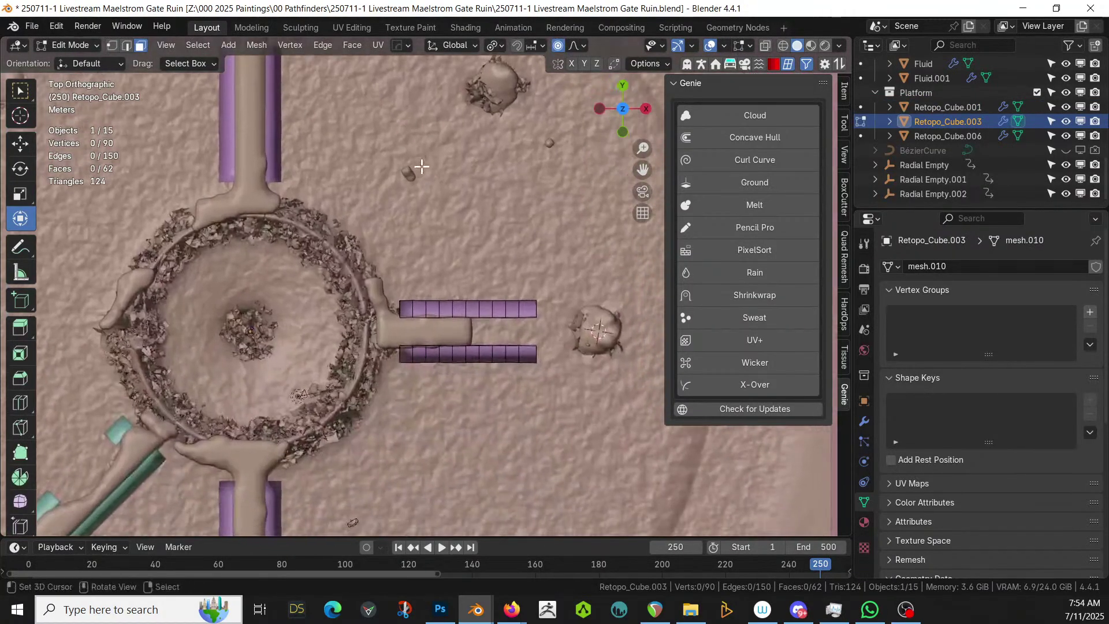
pyautogui.hotkey('alt', 'z')
pyautogui.moveTo(560, 398); pyautogui.dragTo(471, 283)
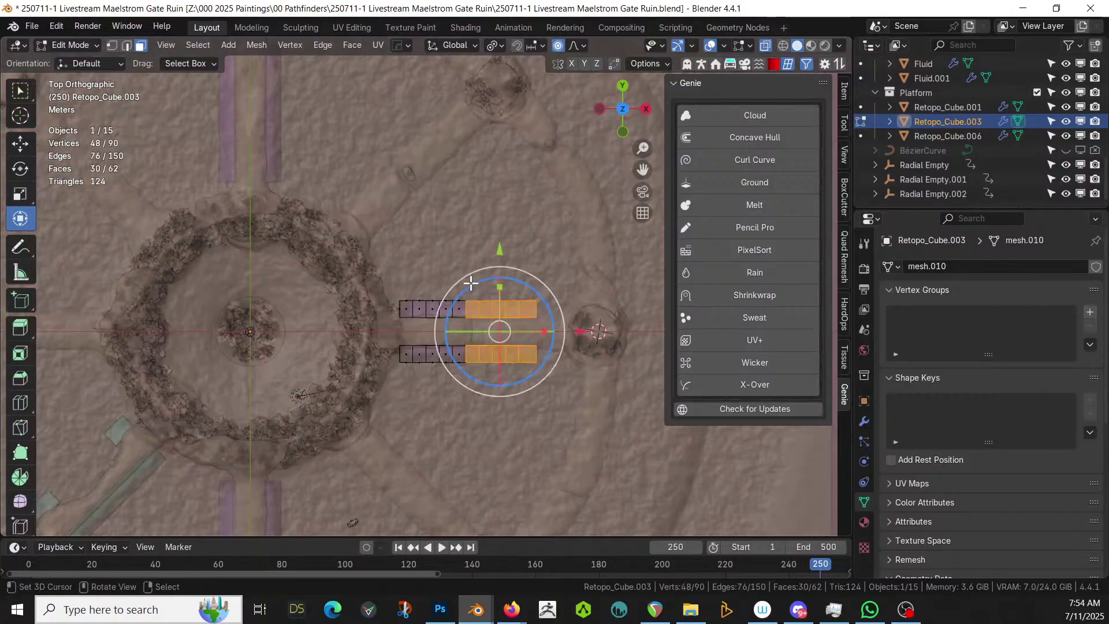
pyautogui.press('x')
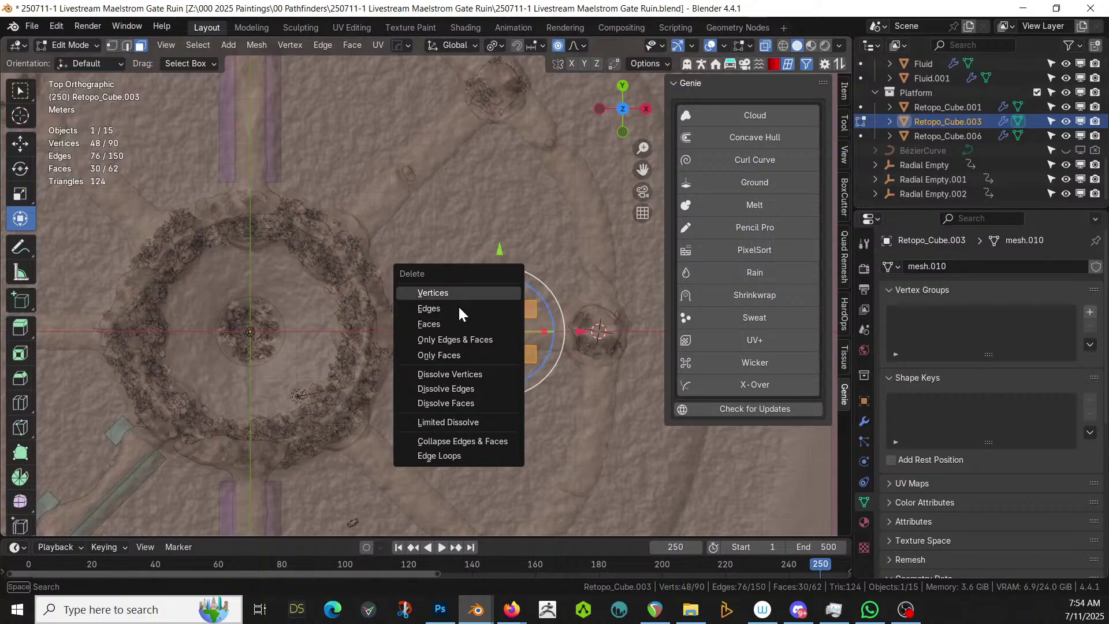
pyautogui.click(455, 325)
pyautogui.press('Tab')
pyautogui.moveTo(460, 324); pyautogui.dragTo(549, 217, button='middle')
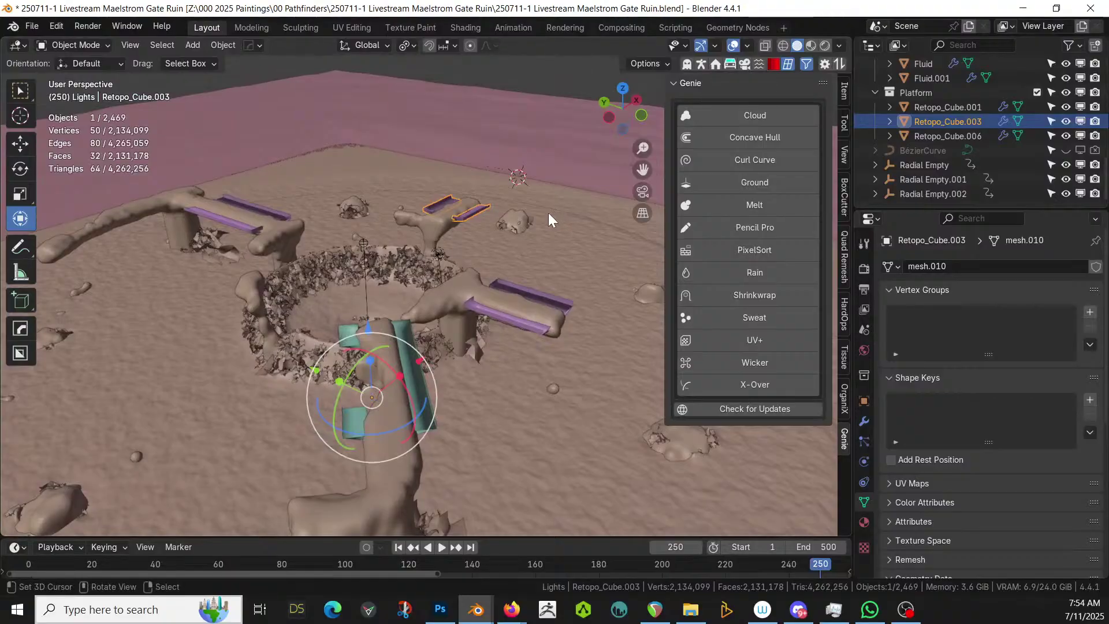
# Show the modifiers and join Retopo_Cube.001 and Retopo_Cube.003 into Retopo_Cube.006
pyautogui.click(864, 421)
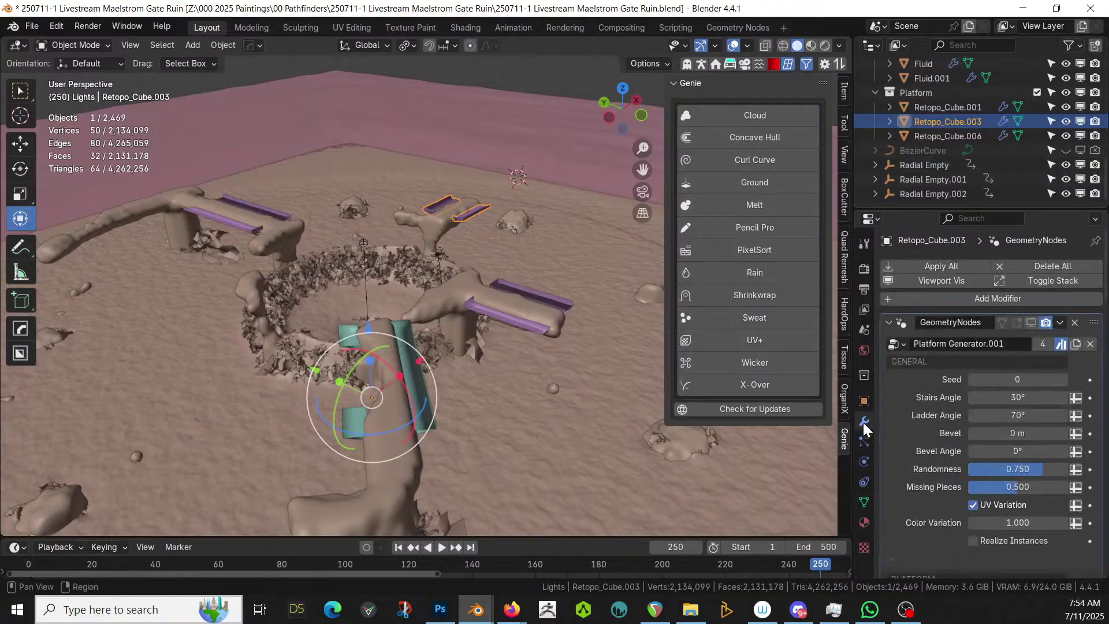
pyautogui.keyDown('ctrl'); pyautogui.click(951, 136); pyautogui.keyUp('ctrl')
pyautogui.keyDown('shift'); pyautogui.click(946, 109); pyautogui.keyUp('shift')
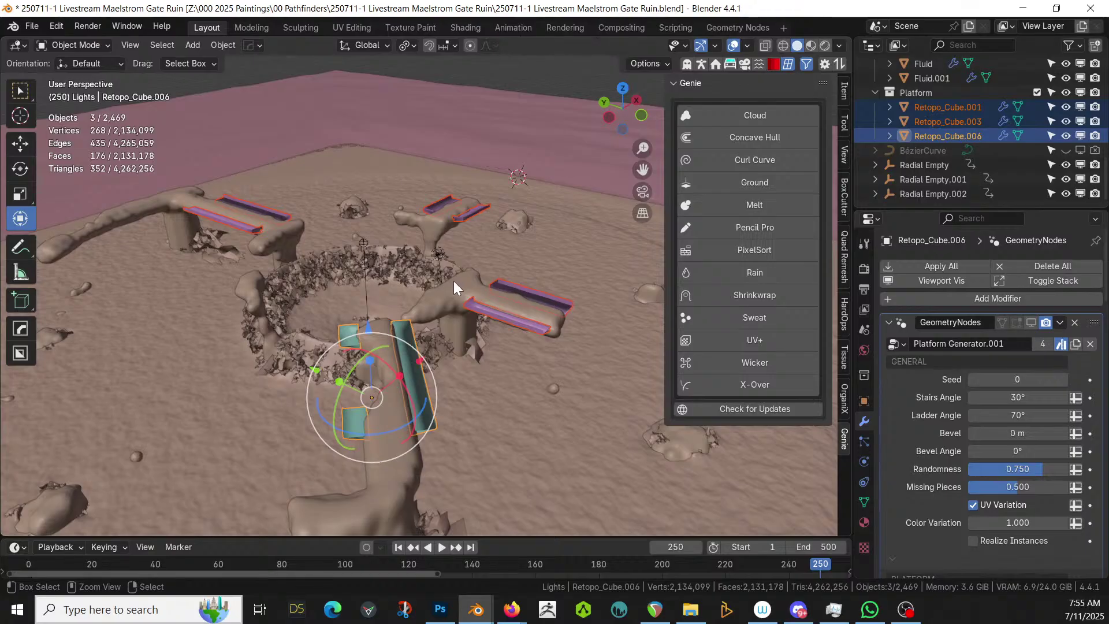
pyautogui.hotkey('ctrl', 'j')
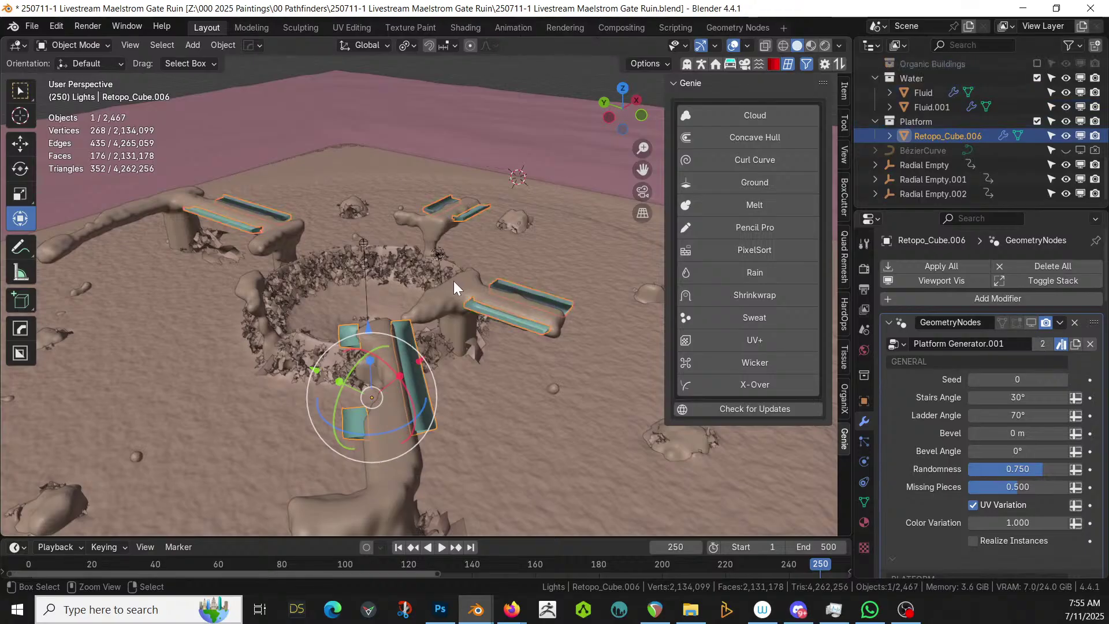
# Display the Platform Generator geometry nodes in the viewport and examine the generated planks and railings up close
pyautogui.click(1031, 322)
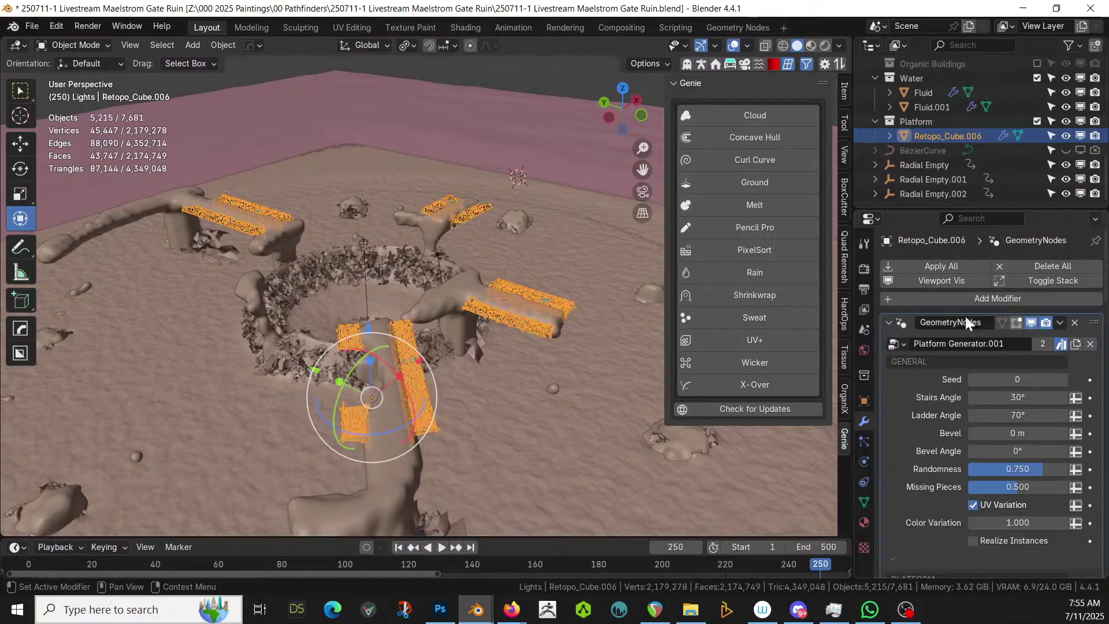
pyautogui.scroll(5, 522, 291)
pyautogui.moveTo(523, 291); pyautogui.dragTo(414, 476, button='middle')
pyautogui.click(481, 290)
pyautogui.moveTo(418, 235); pyautogui.dragTo(519, 311, button='middle')
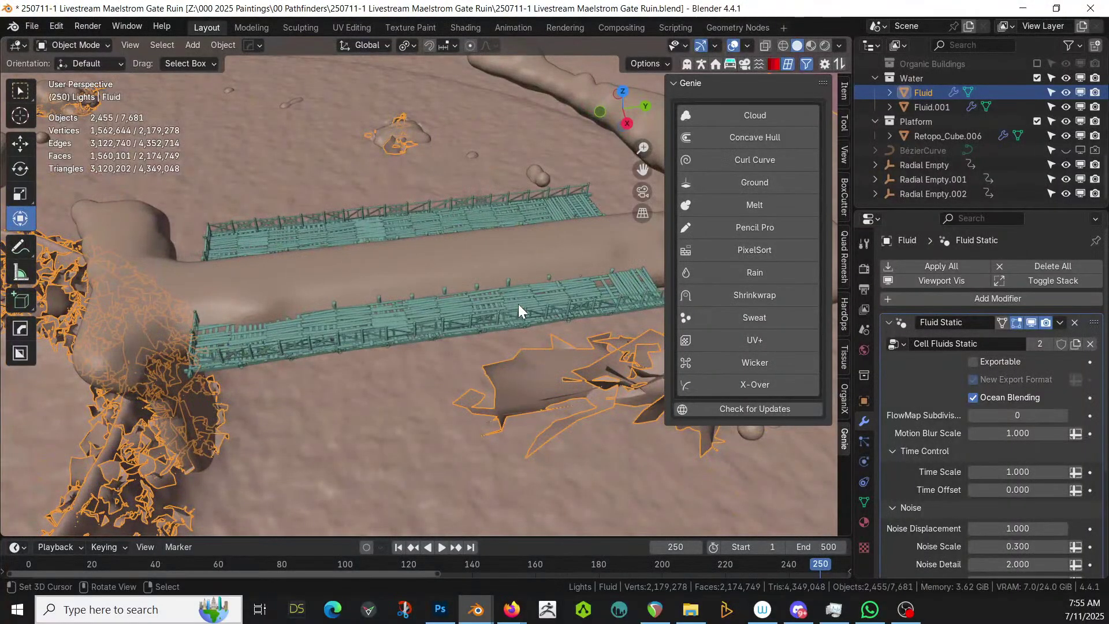
# Exclude the Water collection from the view layer and turn off the GeometryNodes viewport display on Retopo_Cube.006
pyautogui.click(1031, 322)
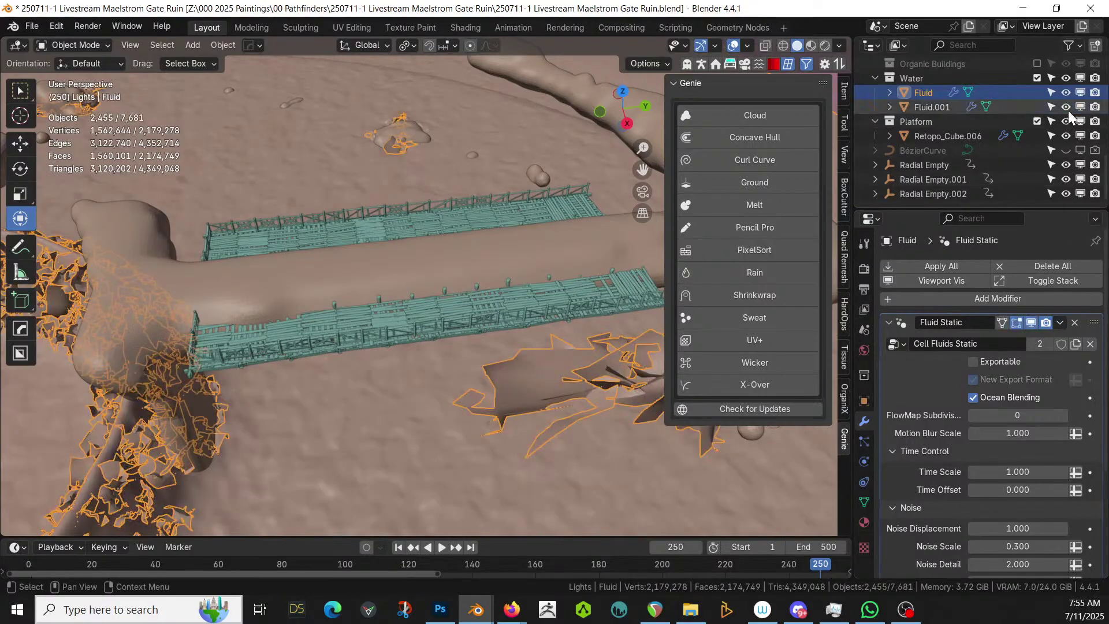
pyautogui.click(1037, 78)
pyautogui.click(441, 210)
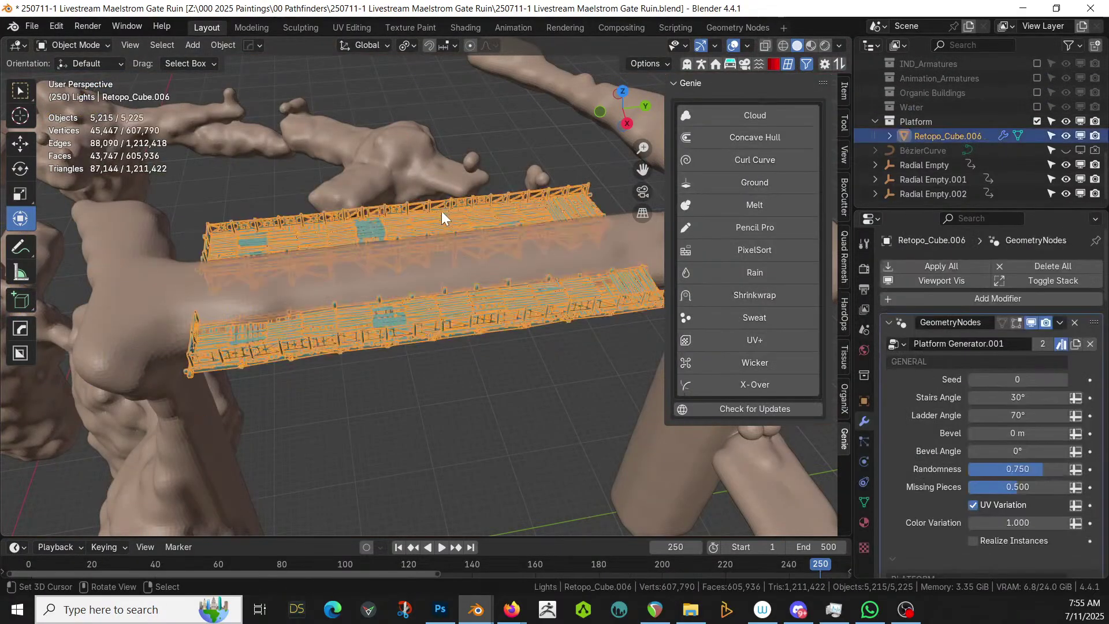
pyautogui.click(1031, 323)
# Edit Retopo_Cube.006, circle-select five adjoining side and floor faces in the middle of one long strip, and delete them
pyautogui.moveTo(554, 285); pyautogui.dragTo(242, 256, button='middle')
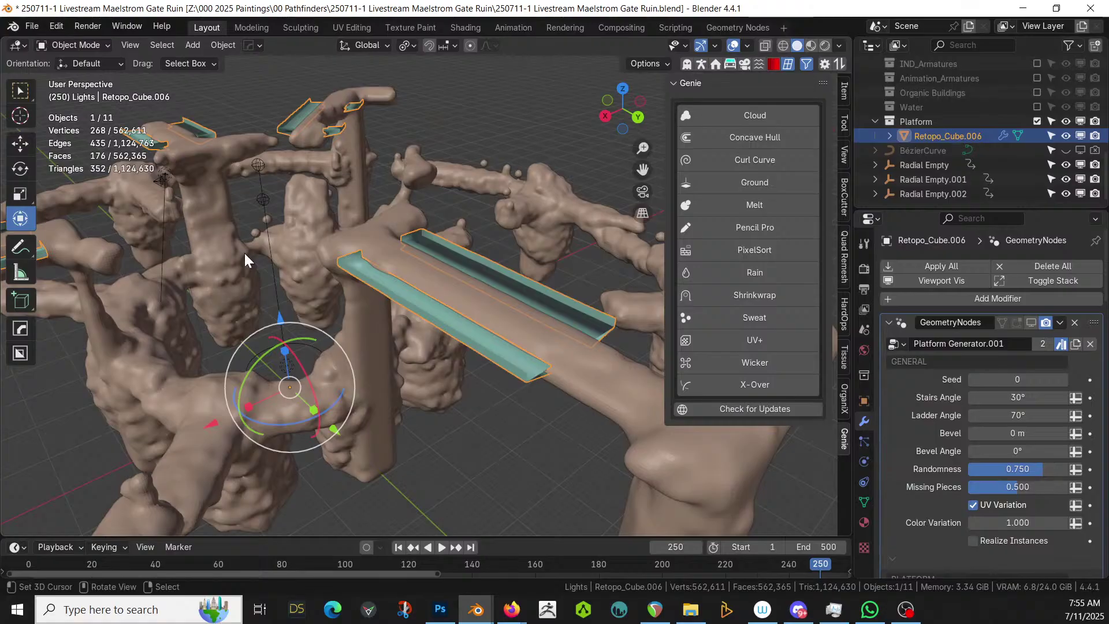
pyautogui.moveTo(258, 257); pyautogui.dragTo(530, 323, button='middle')
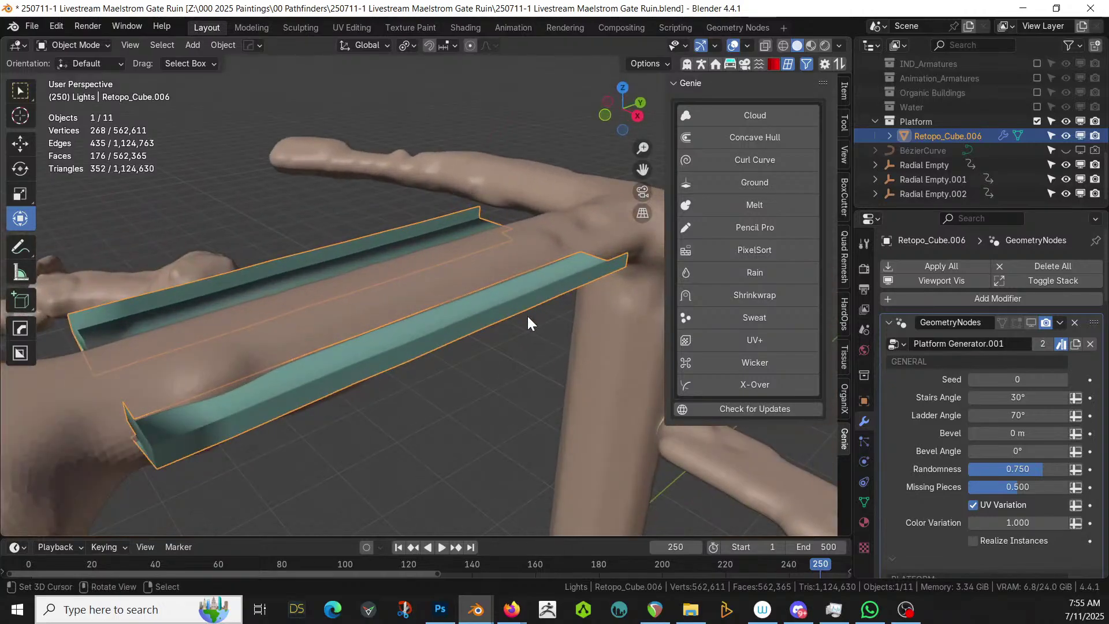
pyautogui.moveTo(508, 324); pyautogui.dragTo(174, 304, button='middle')
pyautogui.press('Tab')
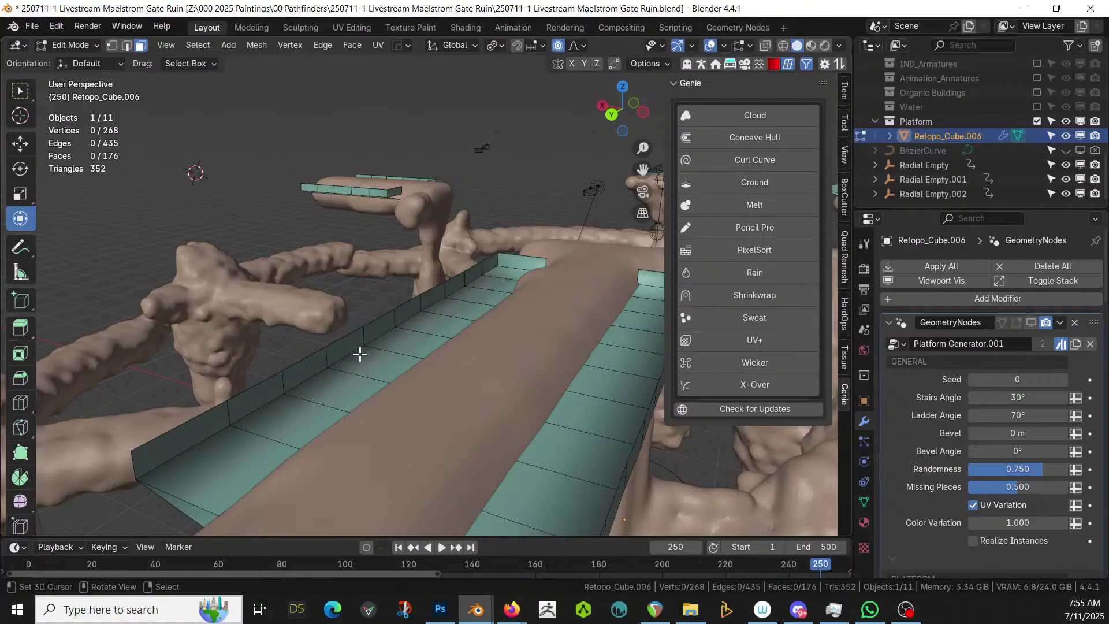
pyautogui.moveTo(358, 354); pyautogui.dragTo(508, 391, button='middle')
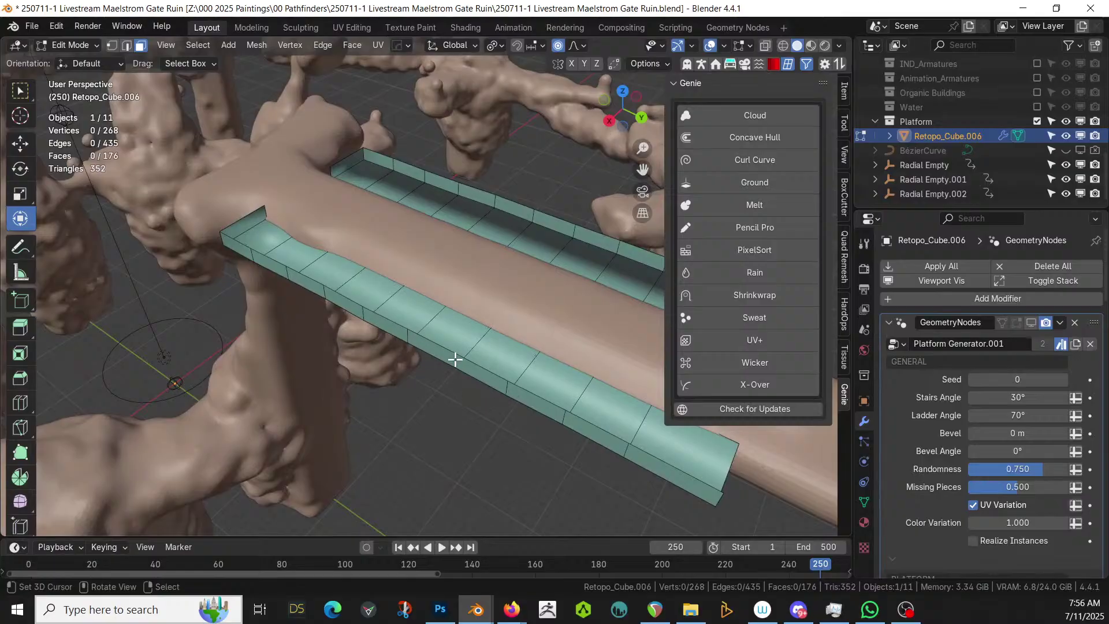
pyautogui.press('c')
pyautogui.moveTo(396, 330)
pyautogui.mouseDown()
pyautogui.moveTo(440, 361)
pyautogui.moveTo(439, 414)
pyautogui.mouseUp()
pyautogui.rightClick(457, 459)
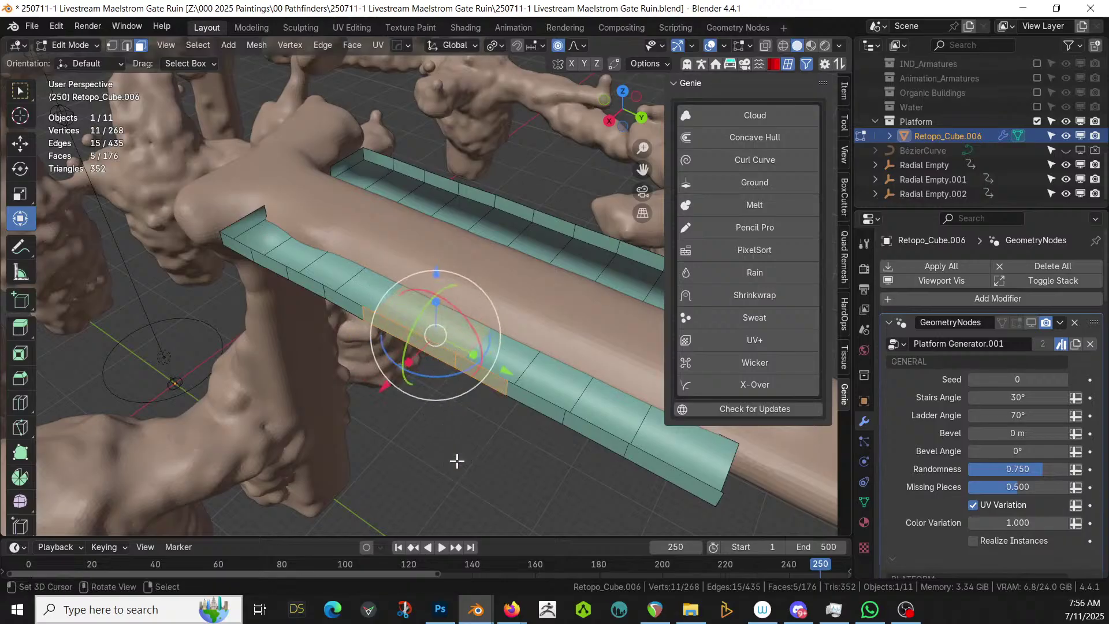
pyautogui.moveTo(456, 458); pyautogui.dragTo(472, 435, button='middle')
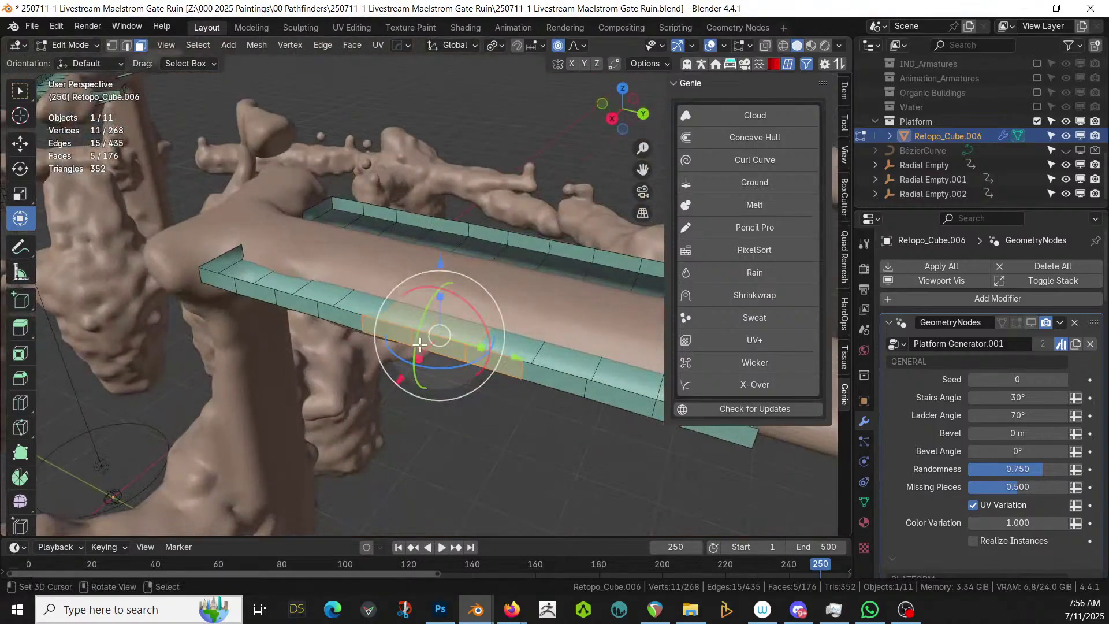
pyautogui.press('x')
pyautogui.click(398, 342)
# Delete one side face near the same strip's outer end and a row of three side faces near its inner end
pyautogui.keyDown('shift'); pyautogui.moveTo(466, 376); pyautogui.dragTo(457, 376, button='middle'); pyautogui.keyUp('shift')
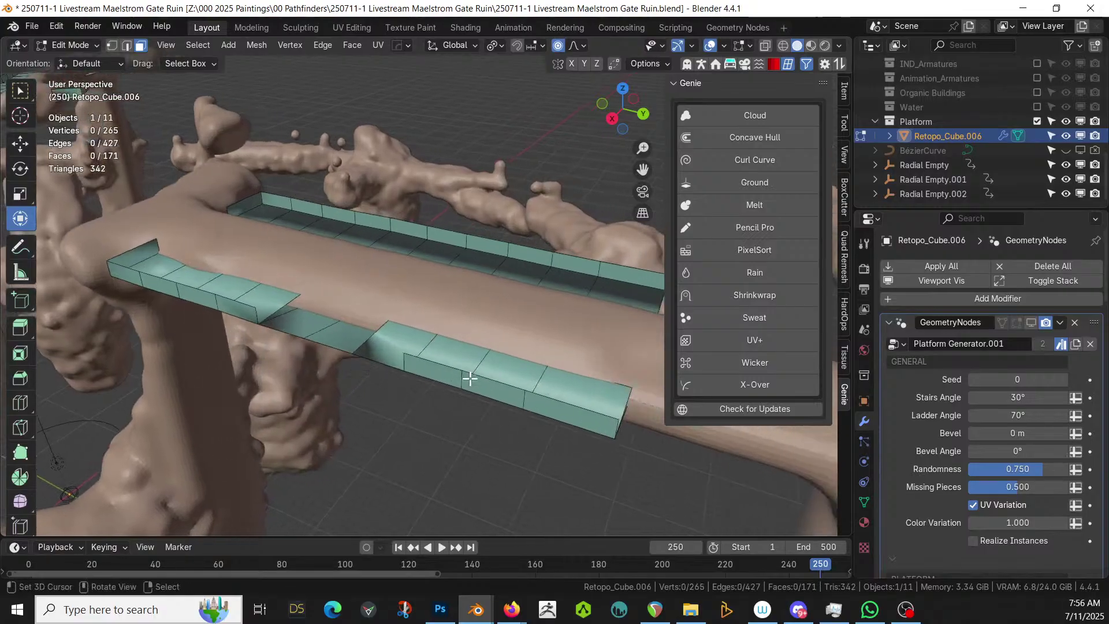
pyautogui.click(483, 371)
pyautogui.press('x')
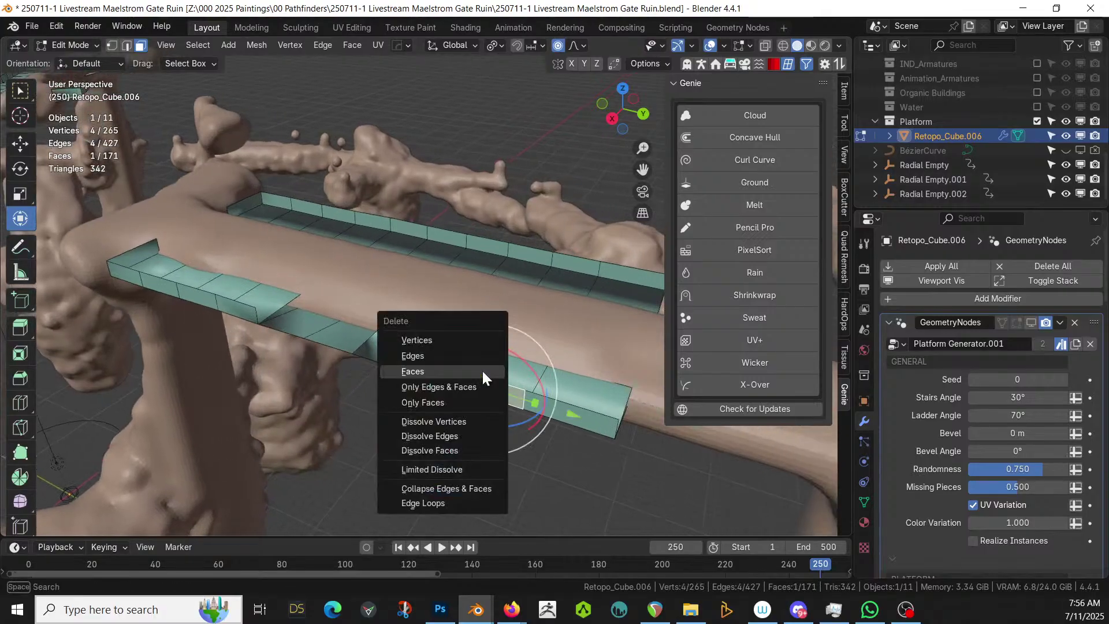
pyautogui.click(482, 369)
pyautogui.press('c')
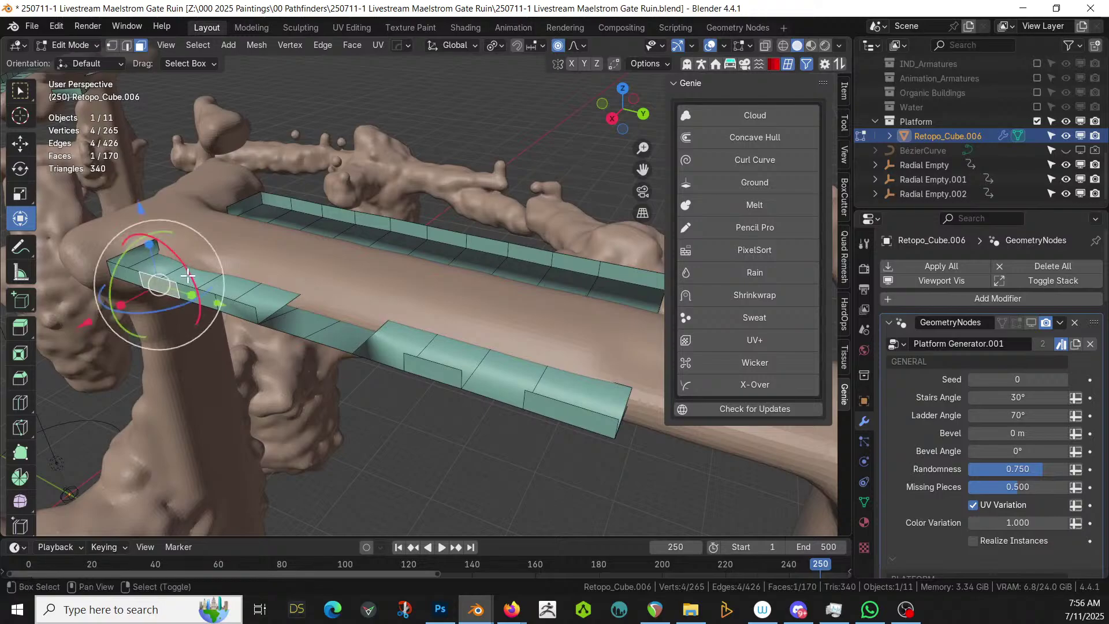
pyautogui.moveTo(173, 285)
pyautogui.mouseDown()
pyautogui.moveTo(199, 280)
pyautogui.moveTo(185, 292)
pyautogui.mouseUp()
pyautogui.press('x')
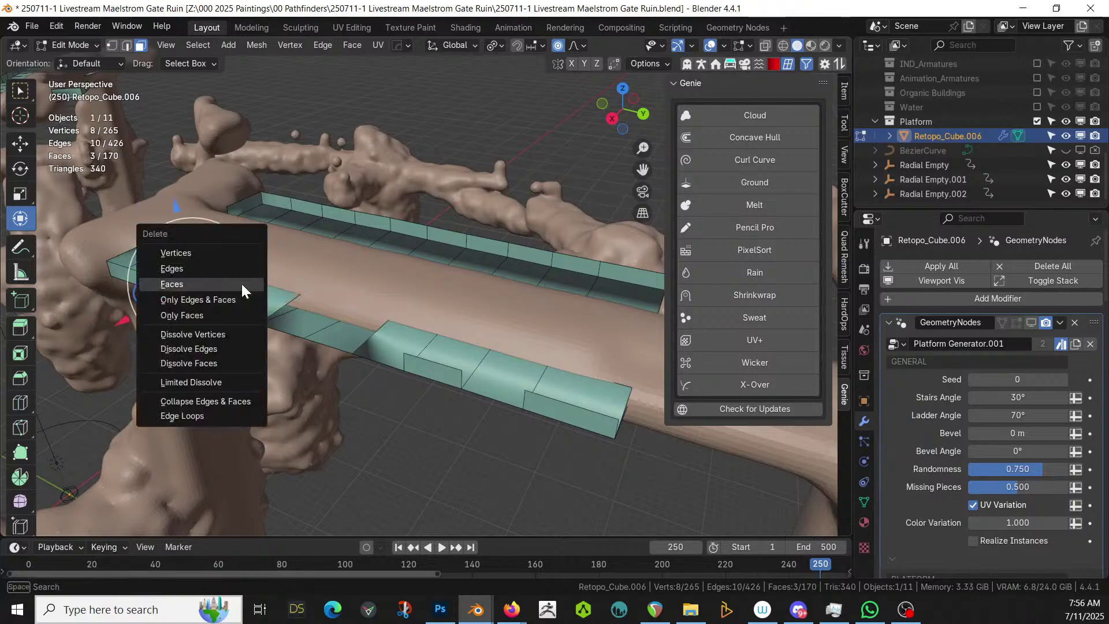
pyautogui.click(242, 284)
# Delete the end face and the adjoining side face at the outer end of the long strip of Retopo_Cube.006
pyautogui.moveTo(243, 283); pyautogui.dragTo(528, 302, button='middle')
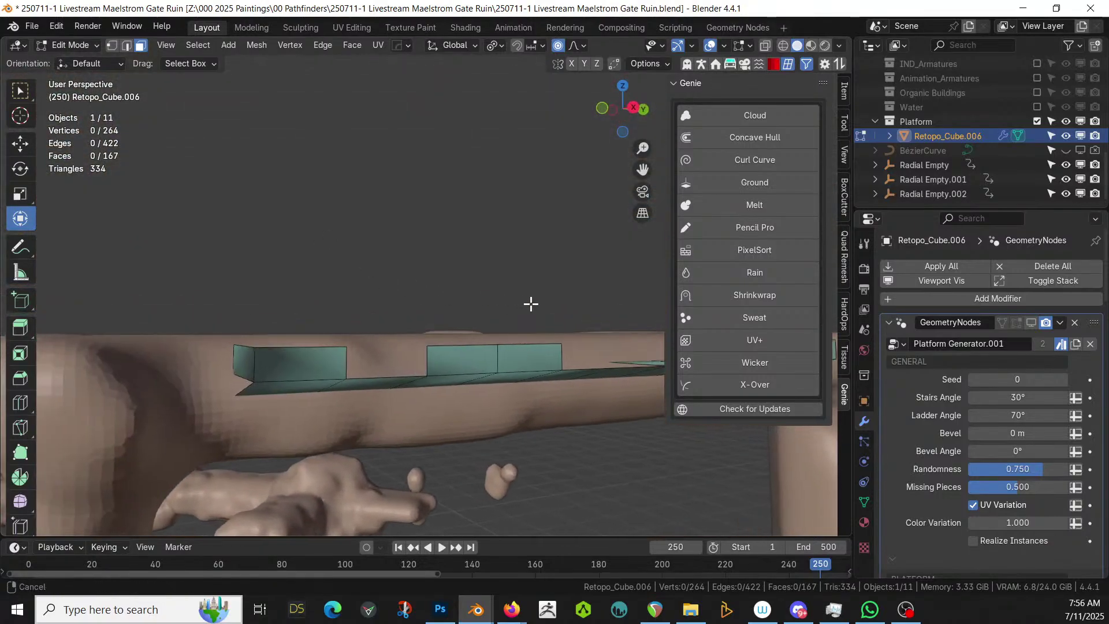
pyautogui.click(267, 353)
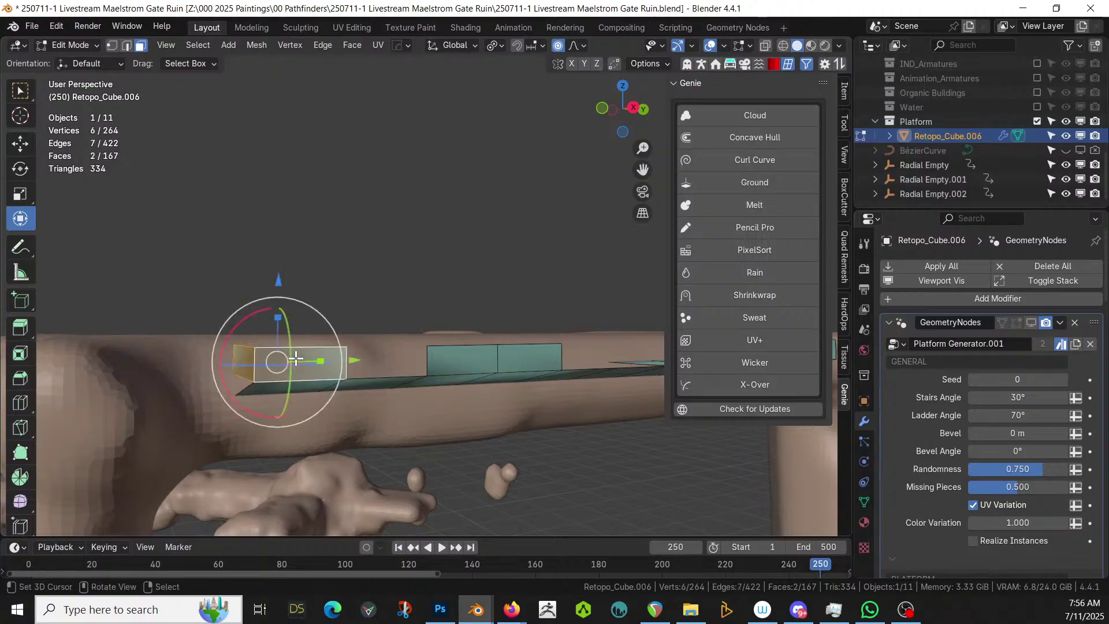
pyautogui.press('x')
pyautogui.click(296, 359)
# Select the end face, several scattered side faces and a few floor faces along the opposite strip, ten in all, and delete them
pyautogui.moveTo(321, 354); pyautogui.dragTo(533, 350, button='middle')
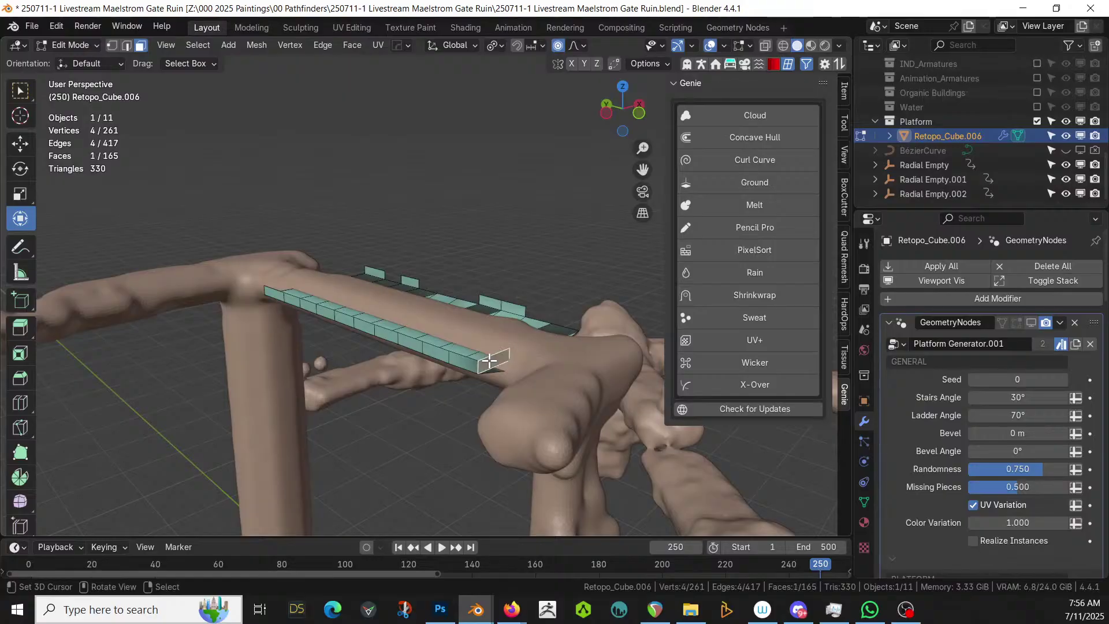
pyautogui.keyDown('shift'); pyautogui.click(471, 353); pyautogui.keyUp('shift')
pyautogui.keyDown('shift'); pyautogui.click(454, 348); pyautogui.keyUp('shift')
pyautogui.moveTo(453, 348); pyautogui.dragTo(428, 385, button='middle')
pyautogui.keyDown('shift'); pyautogui.click(390, 317); pyautogui.keyUp('shift')
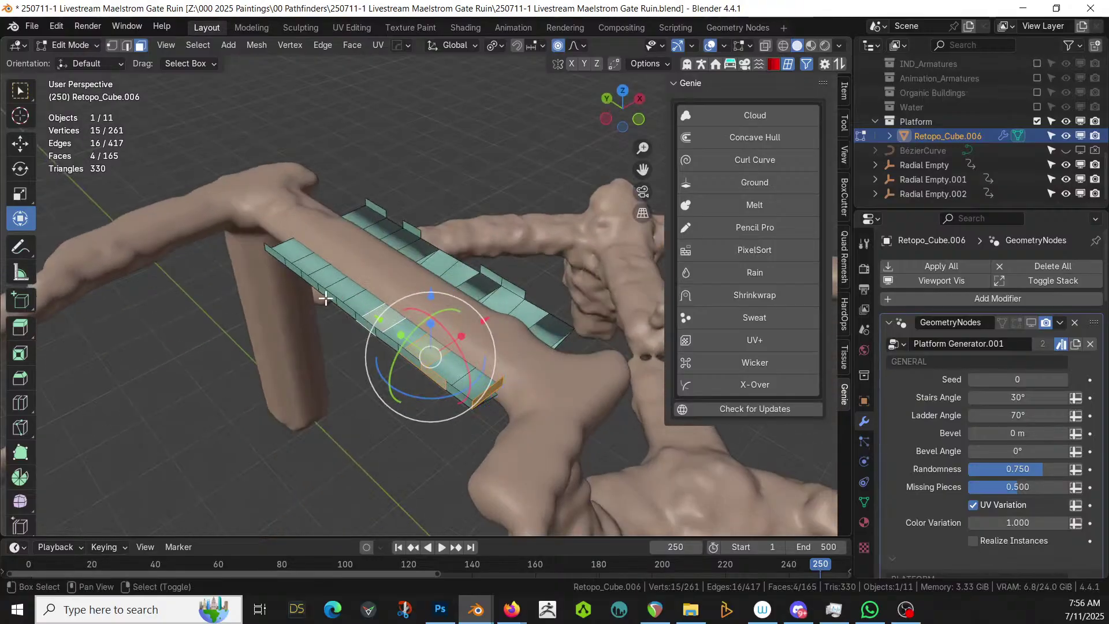
pyautogui.keyDown('shift'); pyautogui.click(335, 293); pyautogui.keyUp('shift')
pyautogui.keyDown('shift'); pyautogui.click(329, 297); pyautogui.keyUp('shift')
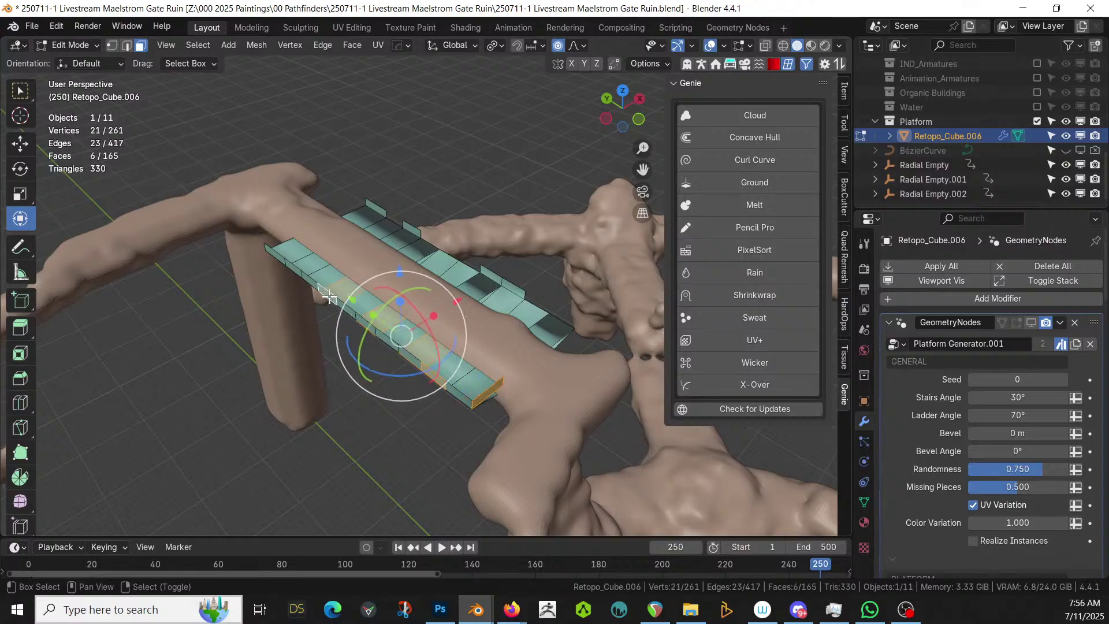
pyautogui.keyDown('shift'); pyautogui.click(343, 306); pyautogui.keyUp('shift')
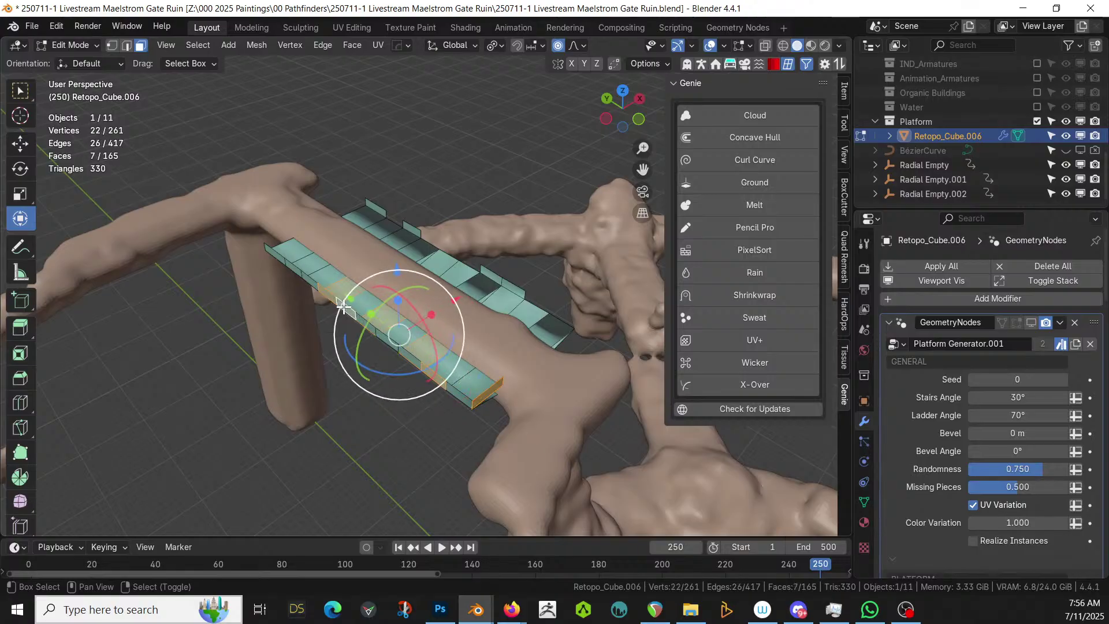
pyautogui.keyDown('shift'); pyautogui.click(313, 280); pyautogui.keyUp('shift')
pyautogui.keyDown('shift'); pyautogui.click(301, 275); pyautogui.keyUp('shift')
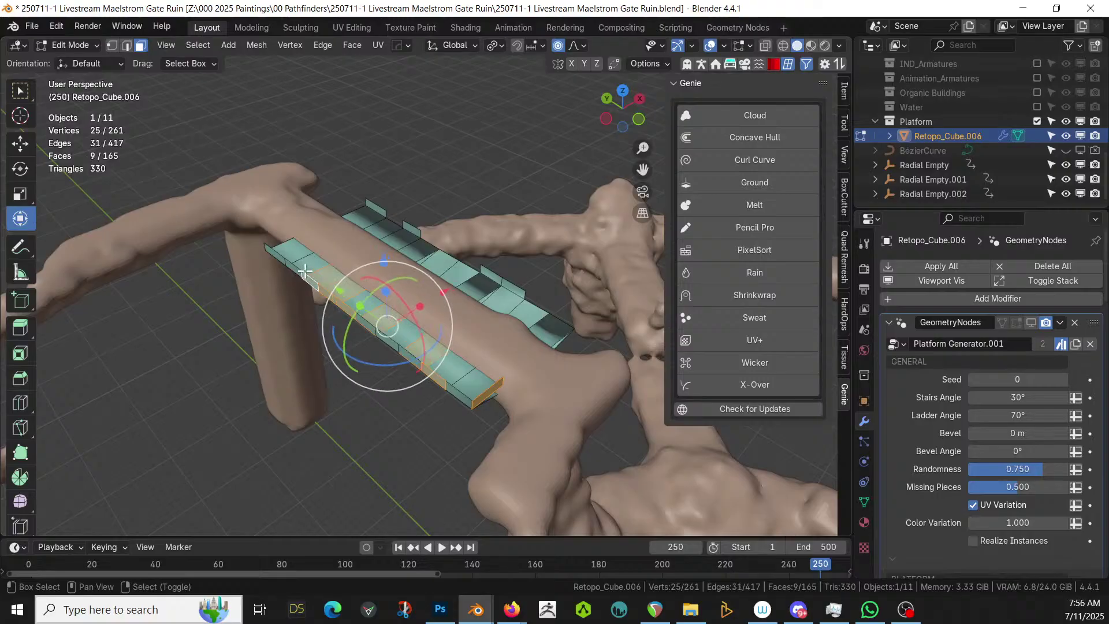
pyautogui.keyDown('shift'); pyautogui.click(306, 271); pyautogui.keyUp('shift')
pyautogui.press('x')
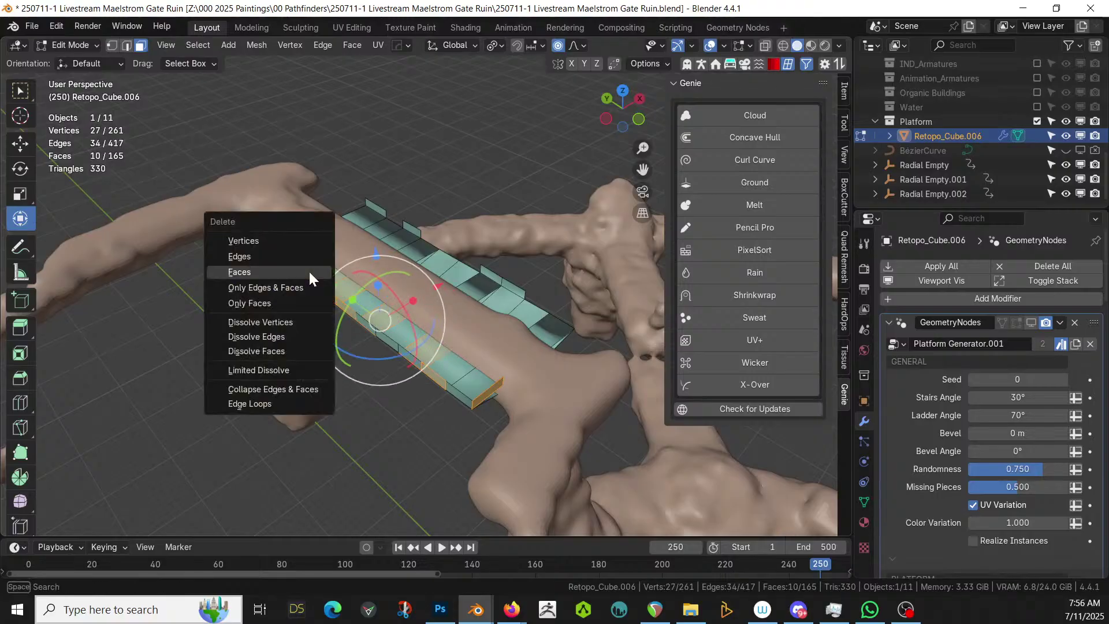
pyautogui.click(308, 269)
# Return to Object Mode, deselect the platforms and examine the generated planks and railings on the neighbouring strips
pyautogui.moveTo(309, 269); pyautogui.dragTo(474, 308, button='middle')
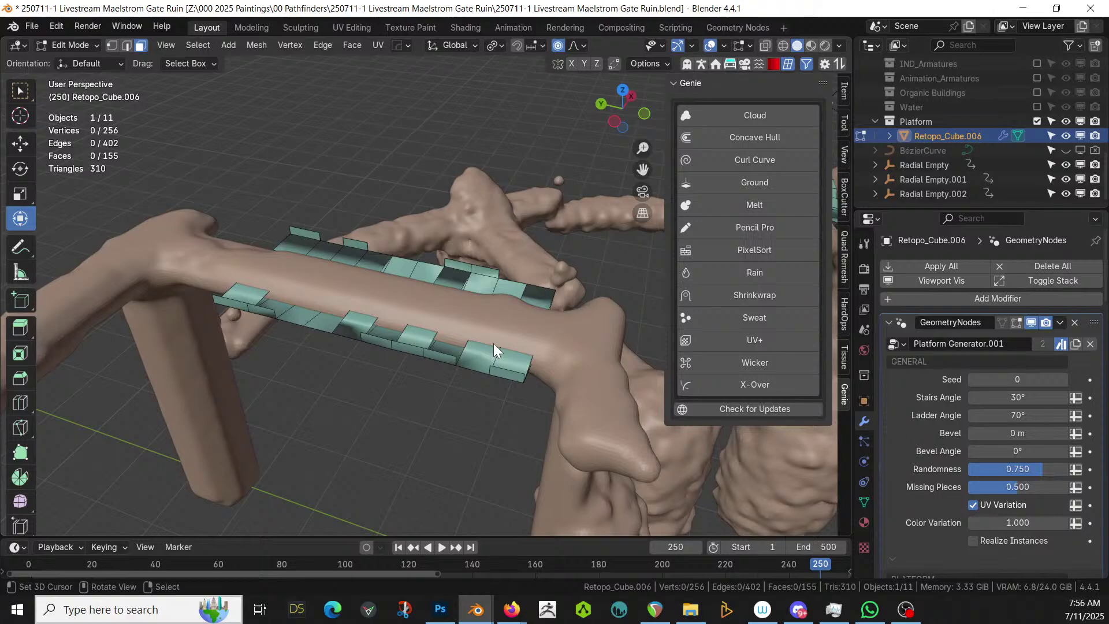
pyautogui.press('Tab')
pyautogui.moveTo(495, 343); pyautogui.dragTo(432, 371, button='middle')
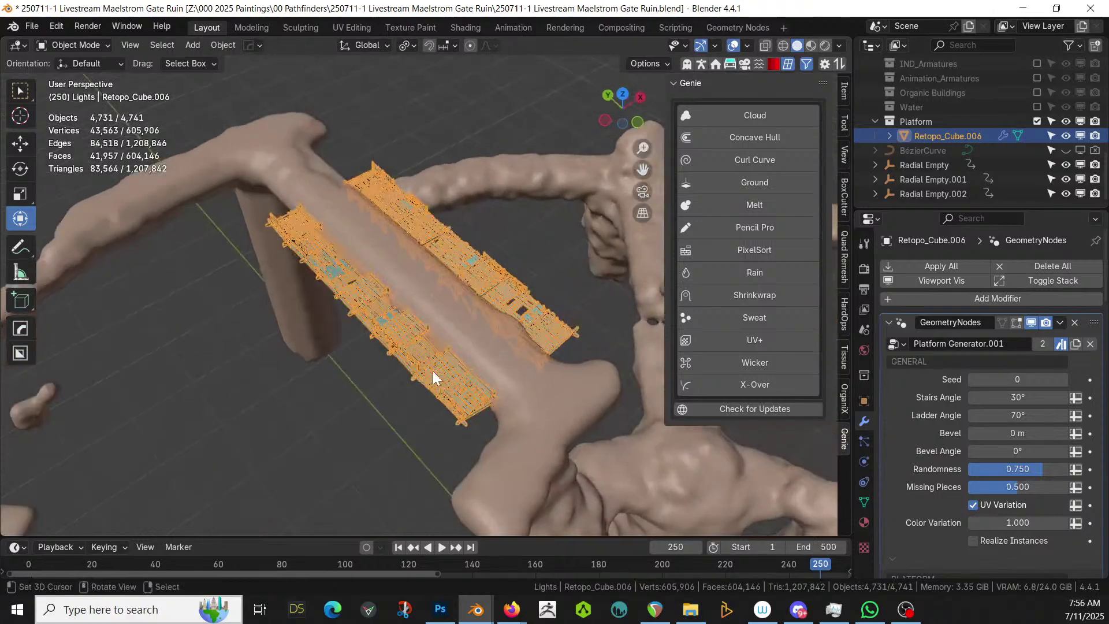
pyautogui.click(314, 382)
pyautogui.moveTo(316, 385); pyautogui.dragTo(488, 196, button='middle')
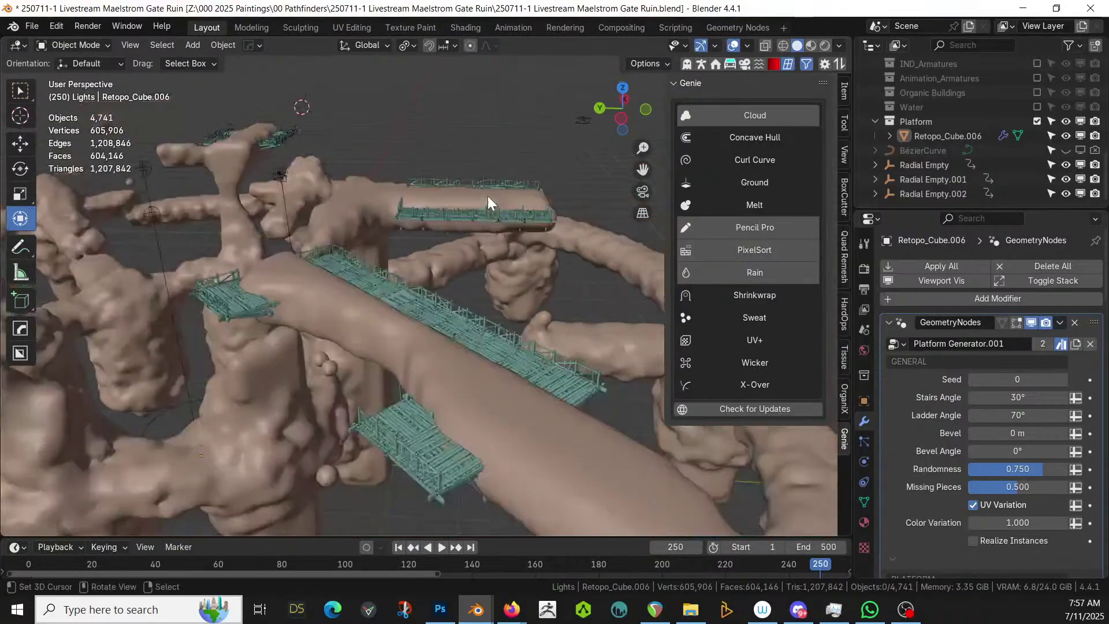
# Edit Retopo_Cube.006 in top view with X-ray on, circle-select segments of the long diagonal strip and both vertical strips, and delete their faces
pyautogui.press('Tab')
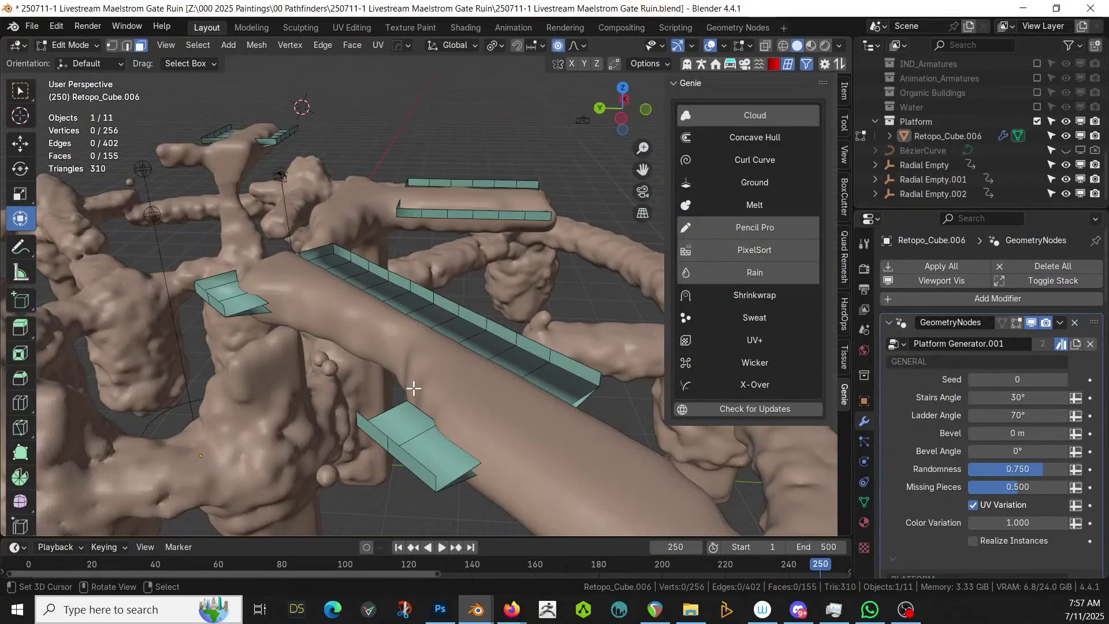
pyautogui.moveTo(414, 389); pyautogui.dragTo(396, 401, button='middle')
pyautogui.press('KP_7')
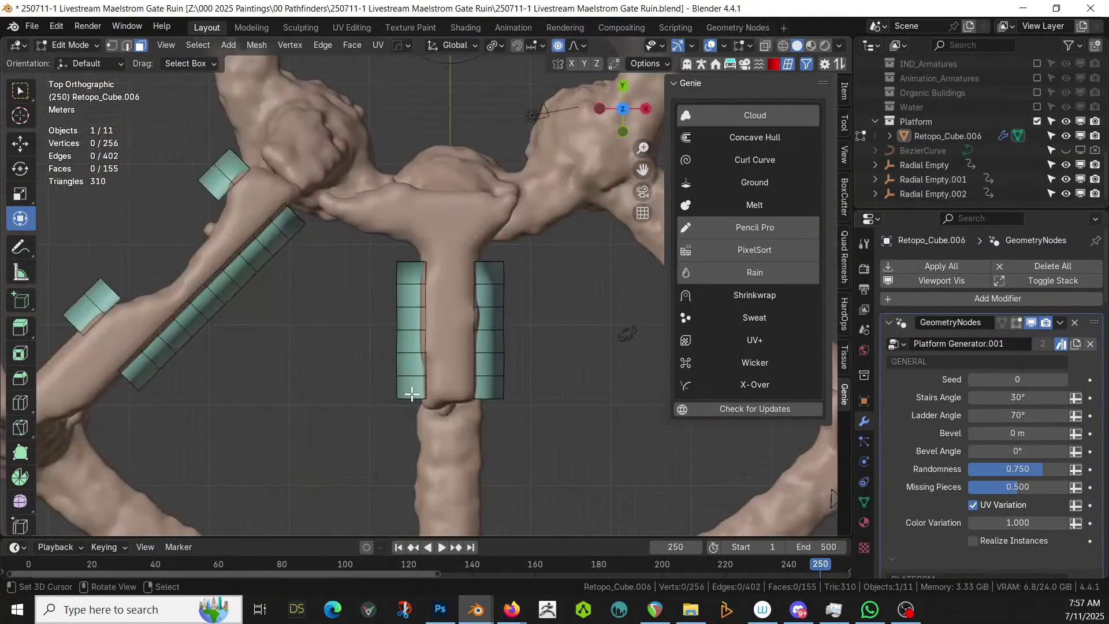
pyautogui.hotkey('alt', 'z')
pyautogui.press('c')
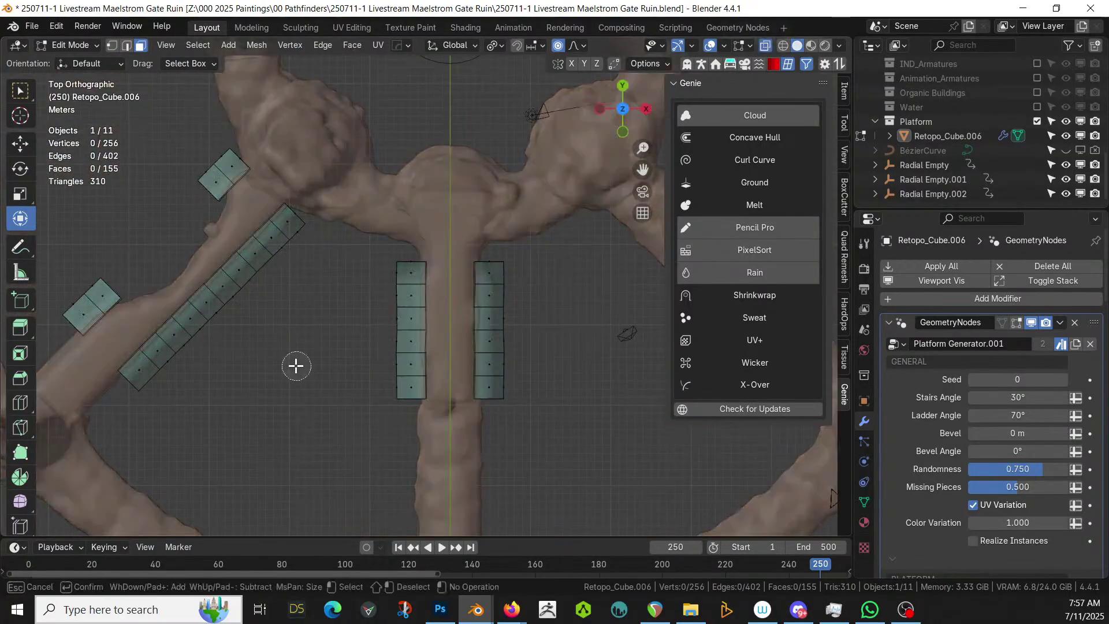
pyautogui.moveTo(168, 359)
pyautogui.mouseDown()
pyautogui.moveTo(174, 334)
pyautogui.moveTo(164, 345)
pyautogui.mouseUp()
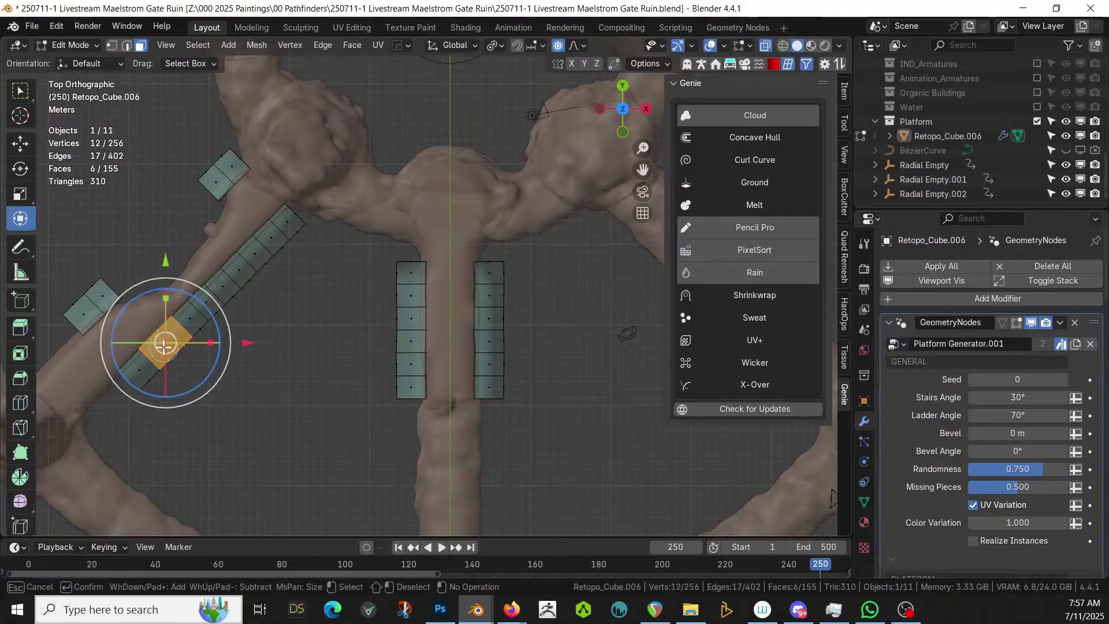
pyautogui.moveTo(233, 342); pyautogui.dragTo(230, 269)
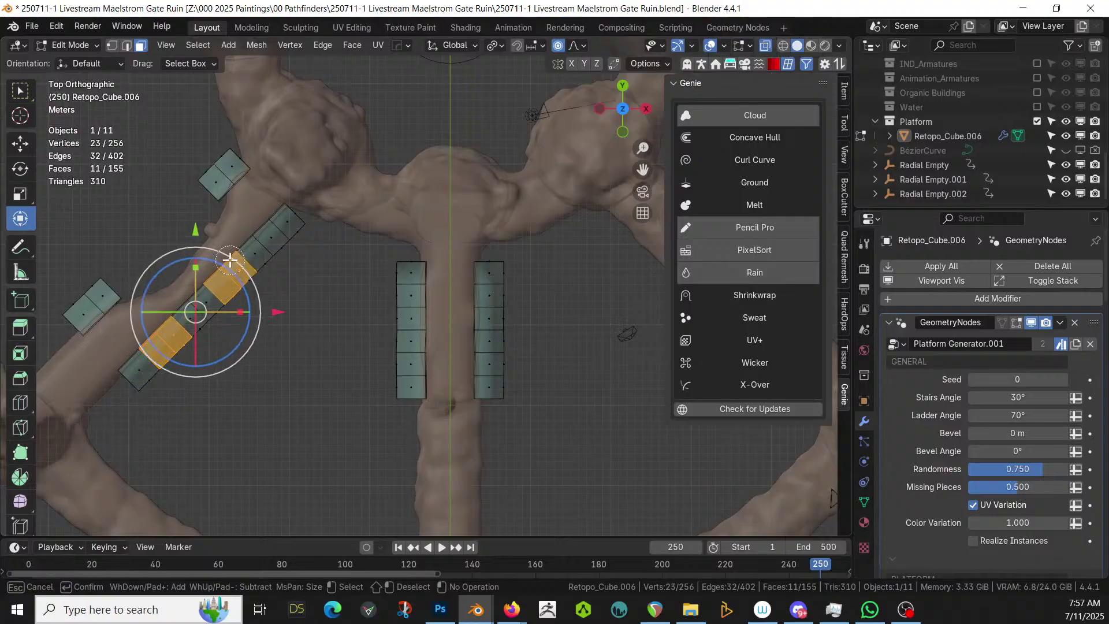
pyautogui.press('Escape')
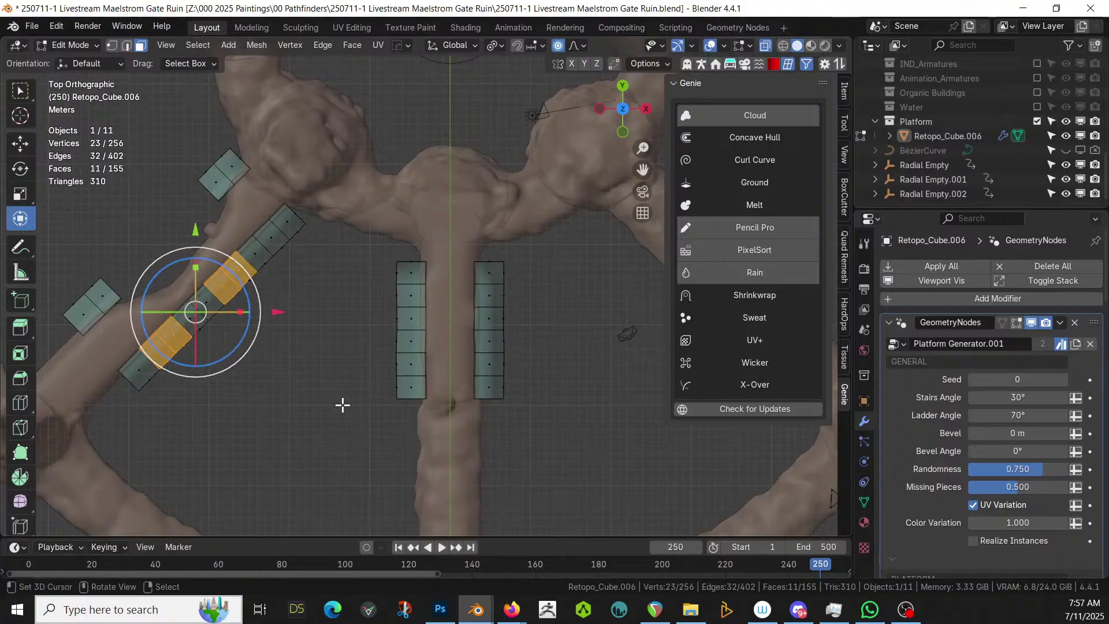
pyautogui.press('c')
pyautogui.moveTo(389, 337)
pyautogui.mouseDown()
pyautogui.moveTo(396, 324)
pyautogui.moveTo(407, 332)
pyautogui.mouseUp()
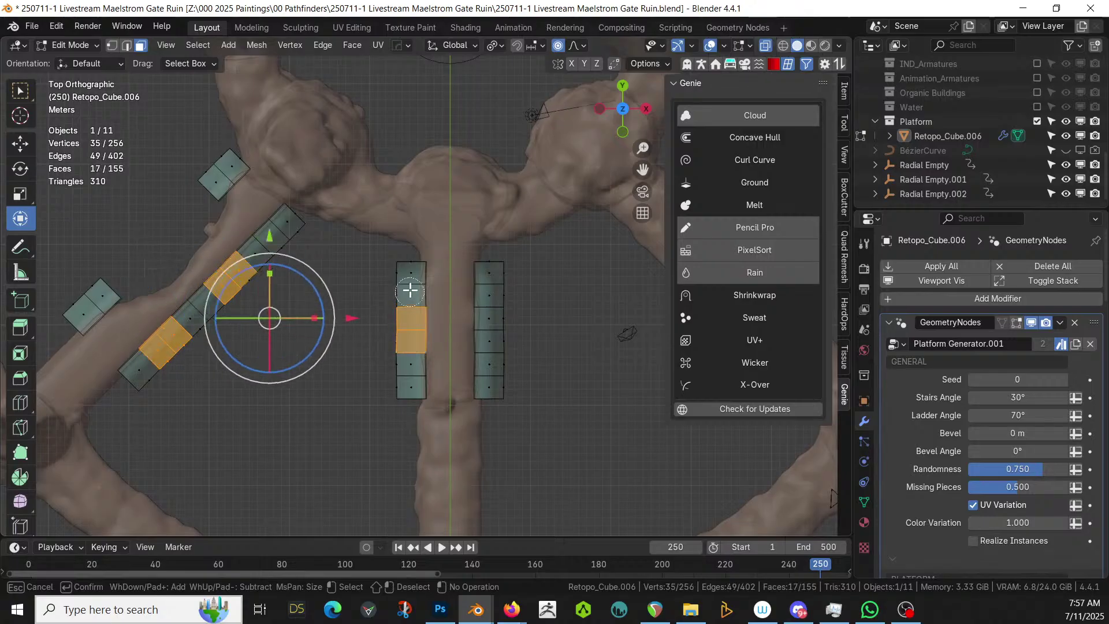
pyautogui.moveTo(396, 269); pyautogui.dragTo(402, 265)
pyautogui.moveTo(524, 389); pyautogui.dragTo(495, 370)
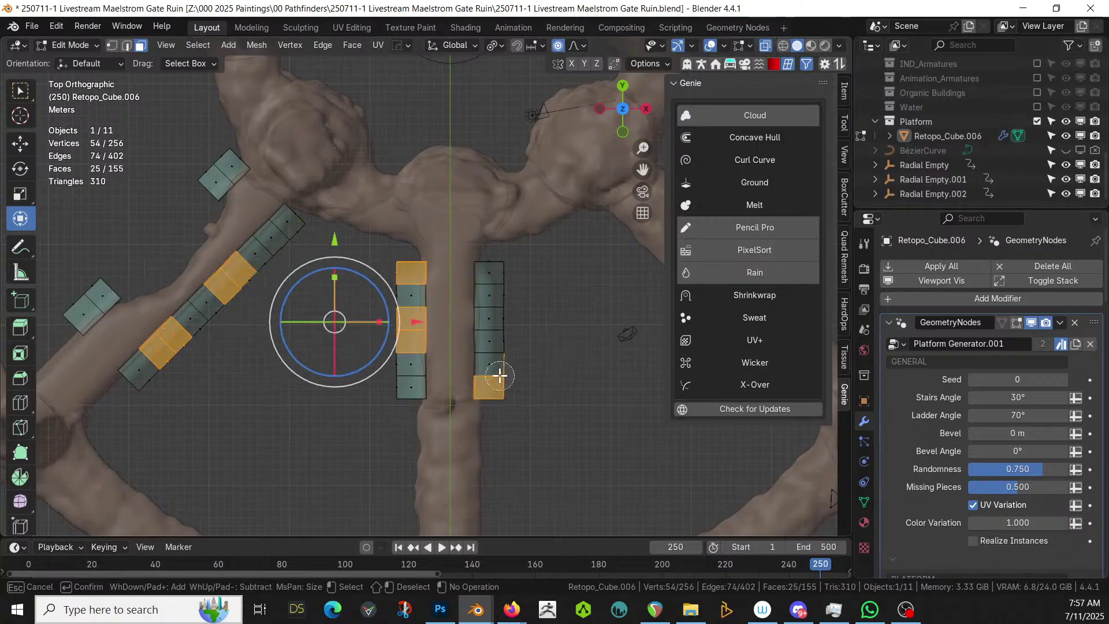
pyautogui.rightClick(541, 405)
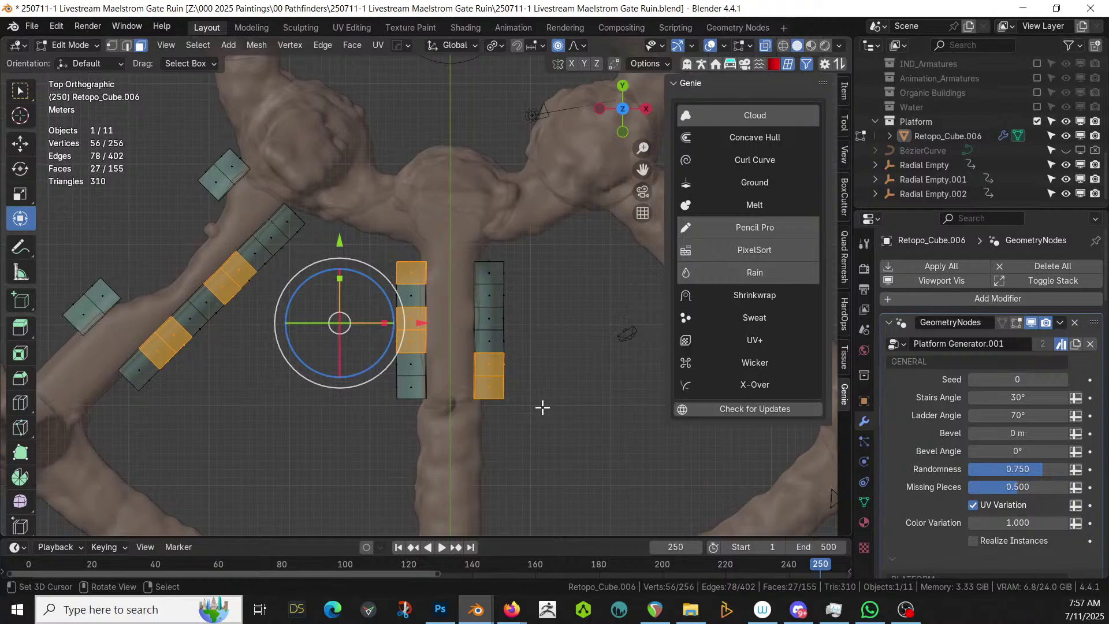
pyautogui.press('x')
pyautogui.click(542, 407)
pyautogui.moveTo(537, 404); pyautogui.dragTo(353, 341, button='middle')
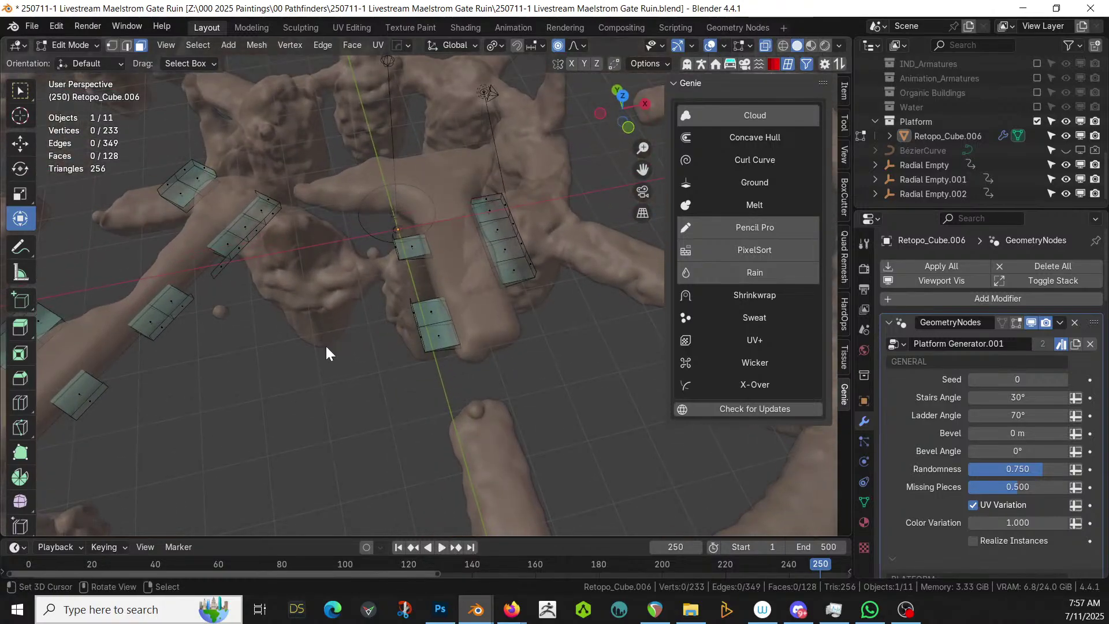
# Examine the broken-up platforms in Object Mode with X-ray turned off, and save the file
pyautogui.press('Tab')
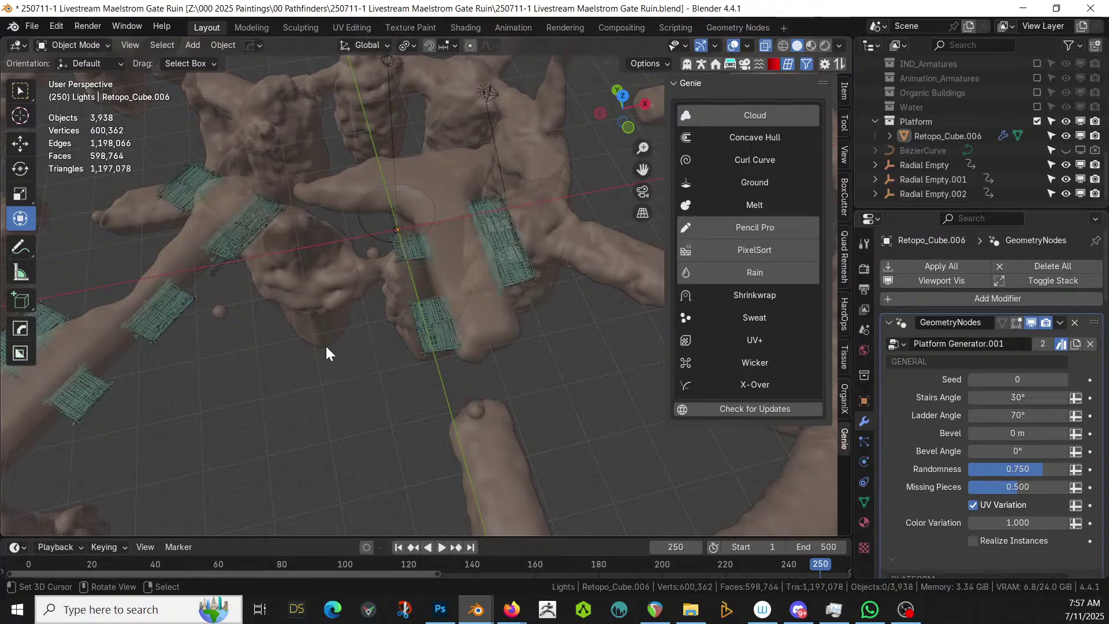
pyautogui.moveTo(326, 347); pyautogui.dragTo(476, 324, button='middle')
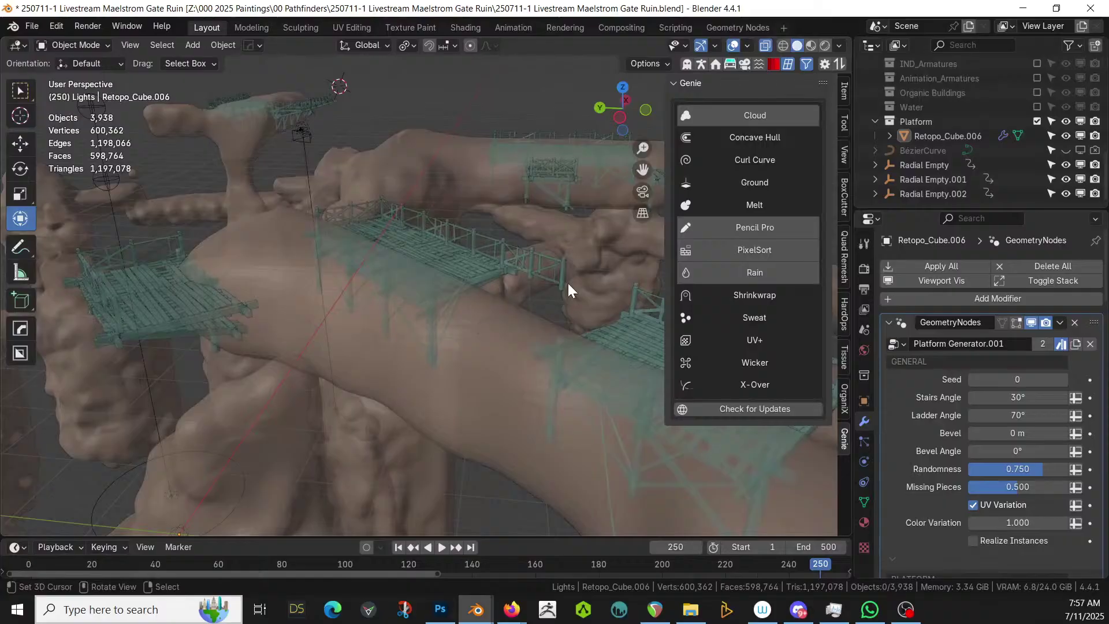
pyautogui.moveTo(560, 282); pyautogui.dragTo(253, 418, button='middle')
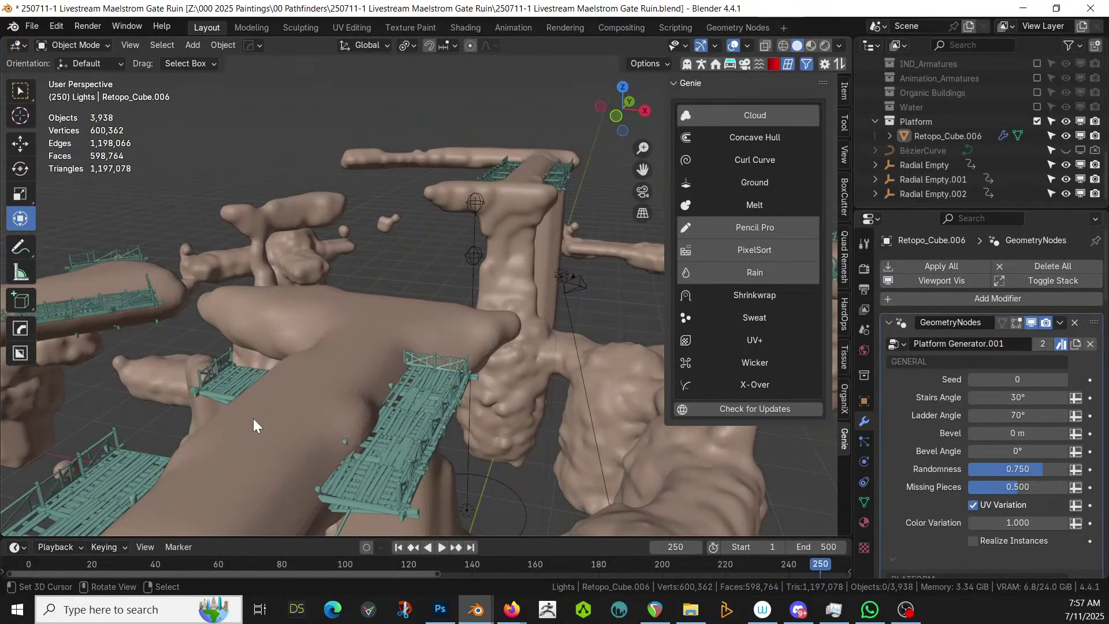
pyautogui.moveTo(350, 420); pyautogui.dragTo(228, 359, button='middle')
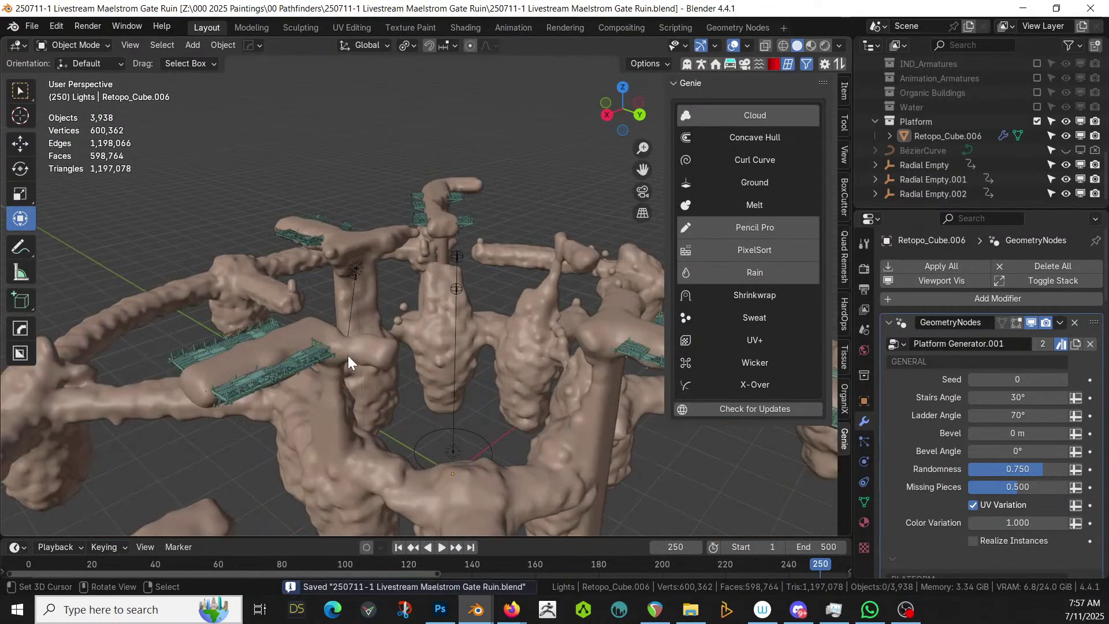
pyautogui.moveTo(331, 327); pyautogui.dragTo(440, 302, button='middle')
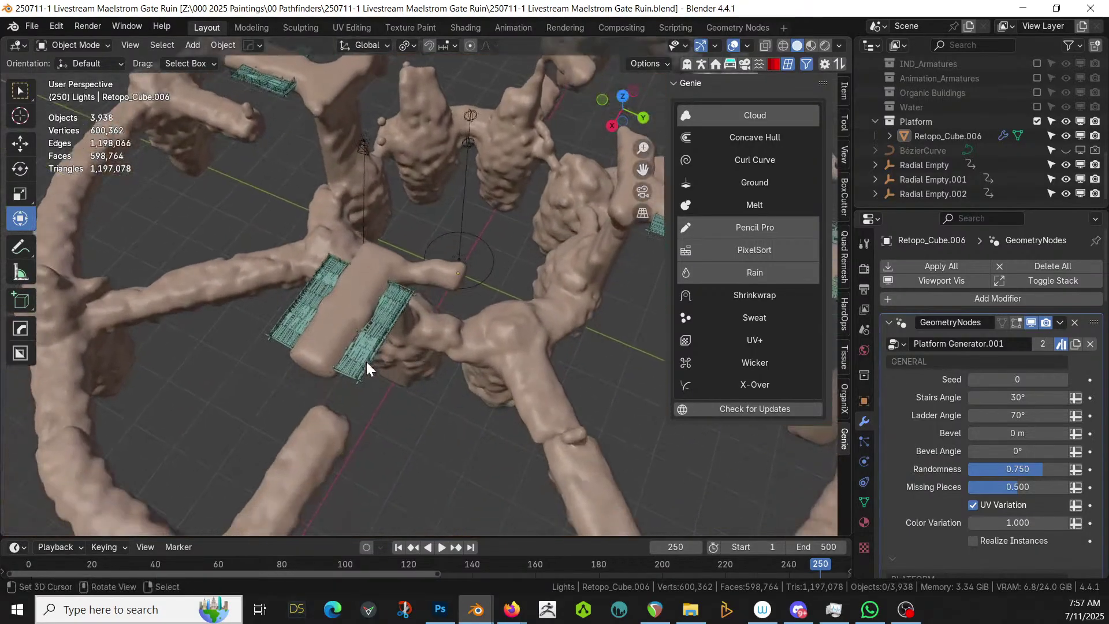
# Add one default Rock Generator rock beside the outer end of a platform strip and scale it up by about 7.9
pyautogui.click(291, 326)
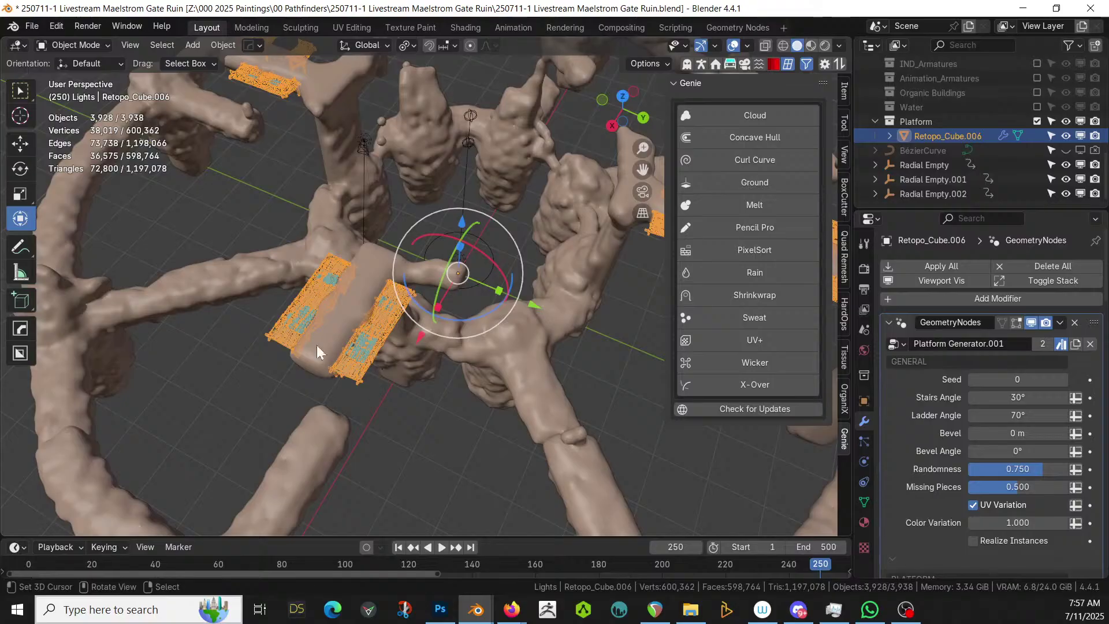
pyautogui.hotkey('shift', 'a')
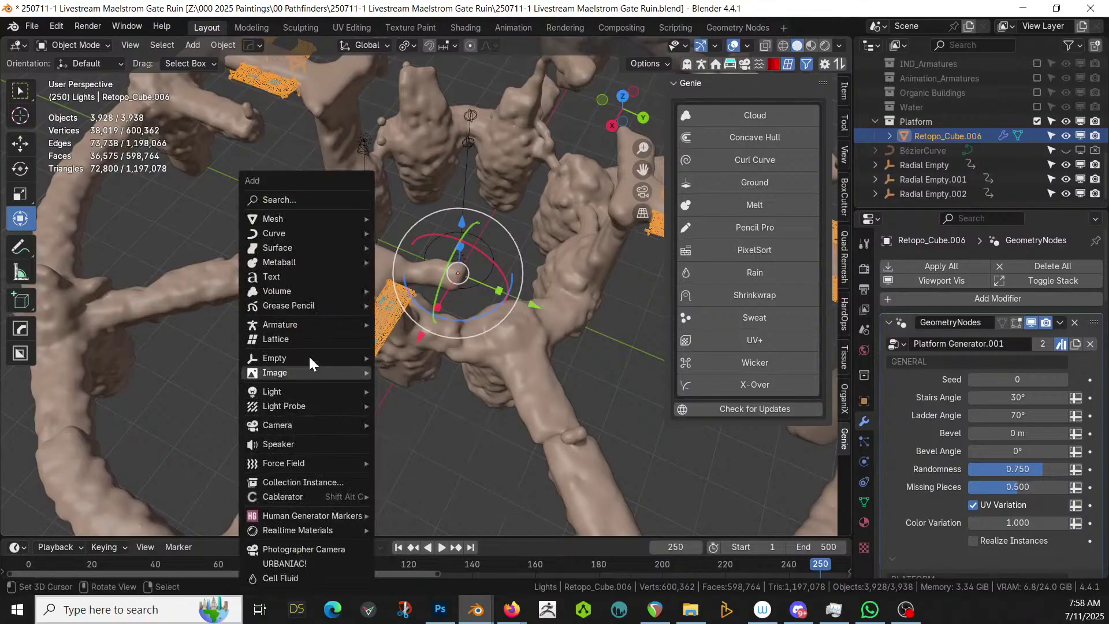
pyautogui.moveTo(295, 213)
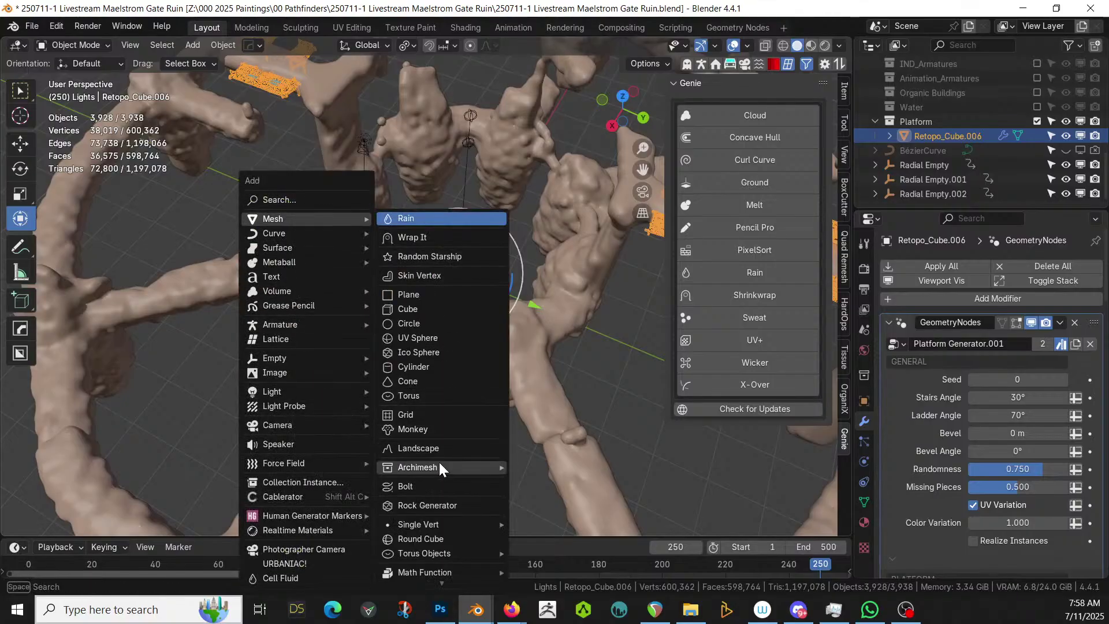
pyautogui.click(423, 506)
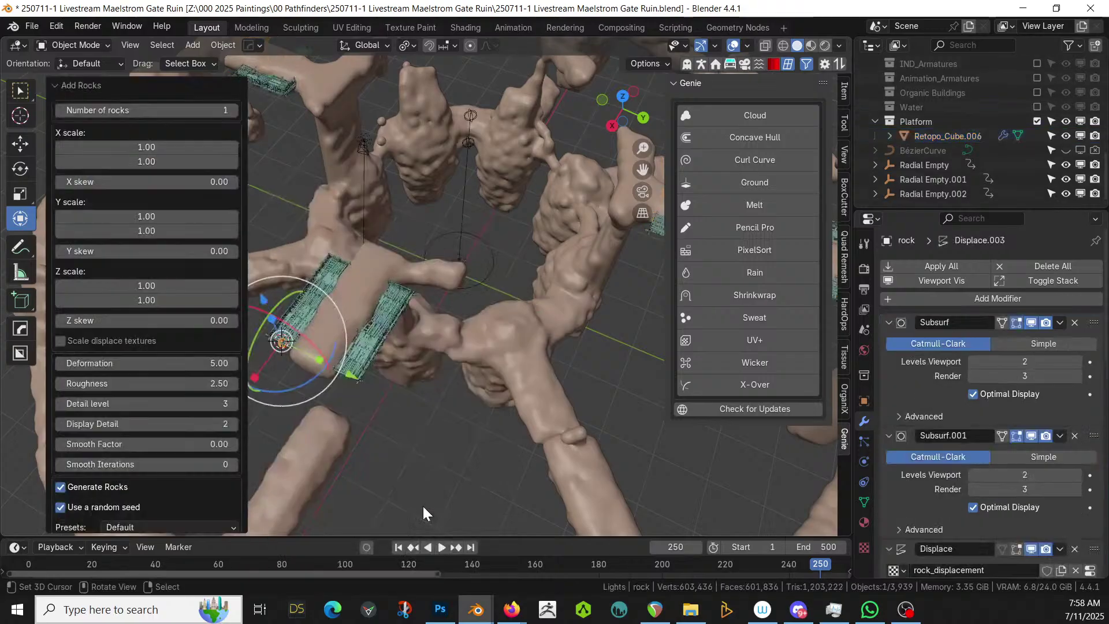
pyautogui.press('s')
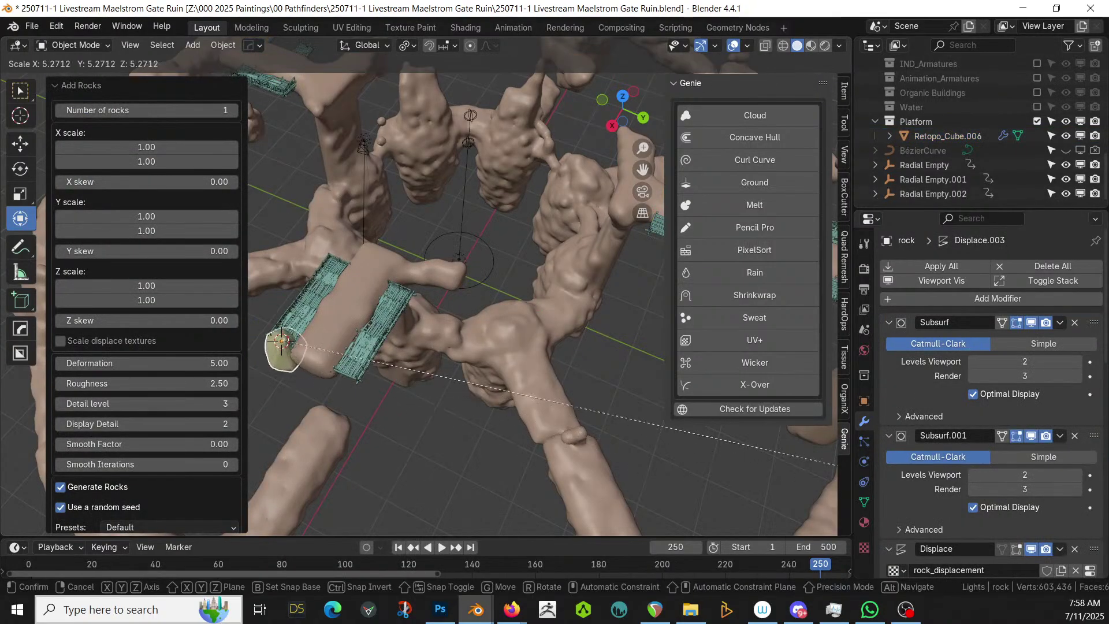
pyautogui.press('Return')
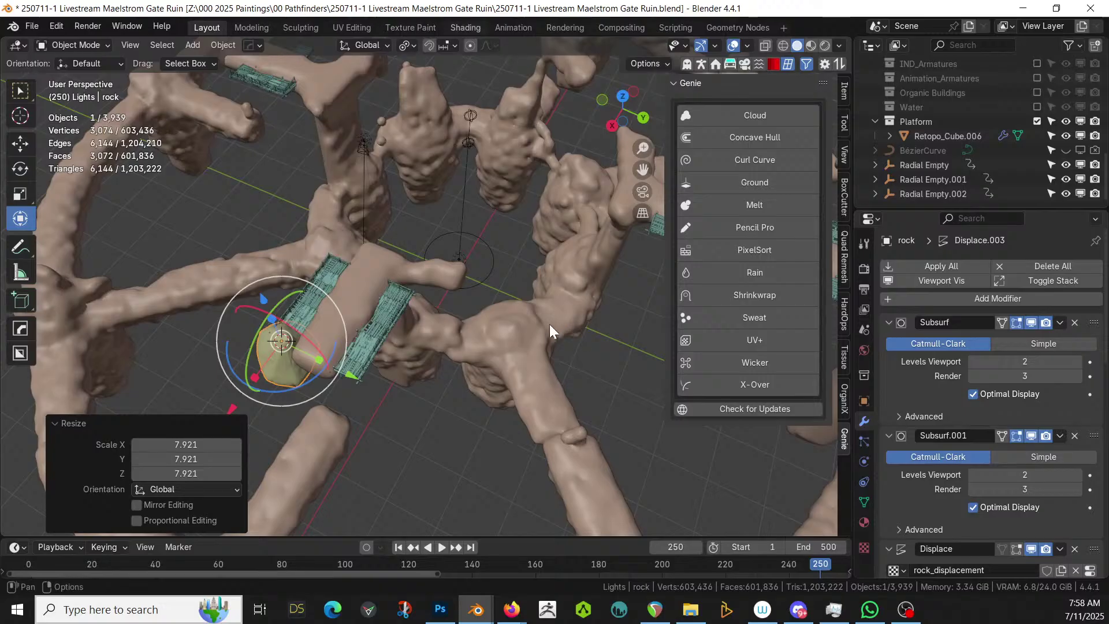
# Check the new rock's material in the Shading workspace and return to the Layout workspace
pyautogui.hotkey('ctrl', 'pagedown')
pyautogui.hotkey('ctrl', 'pagedown')
pyautogui.hotkey('ctrl', 'pagedown')
pyautogui.hotkey('ctrl', 'pagedown')
pyautogui.hotkey('ctrl', 'pagedown')
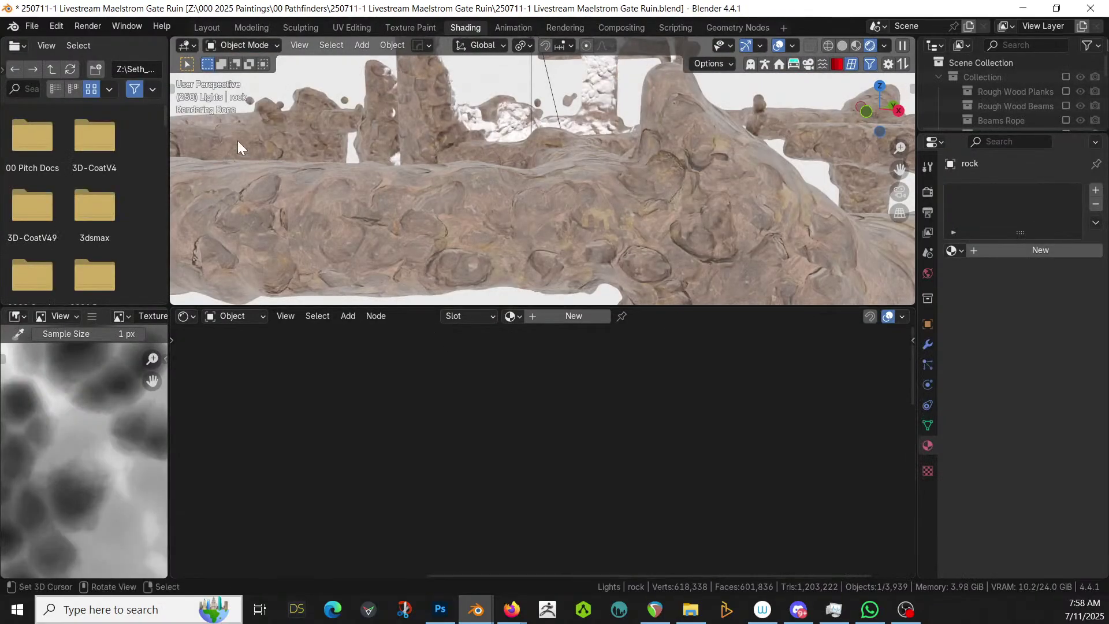
pyautogui.click(204, 25)
# Subtract the rock from the Retopo_Cube.006 platforms with a nondestructive HardOps Difference Boolean
pyautogui.scroll(5, 386, 338)
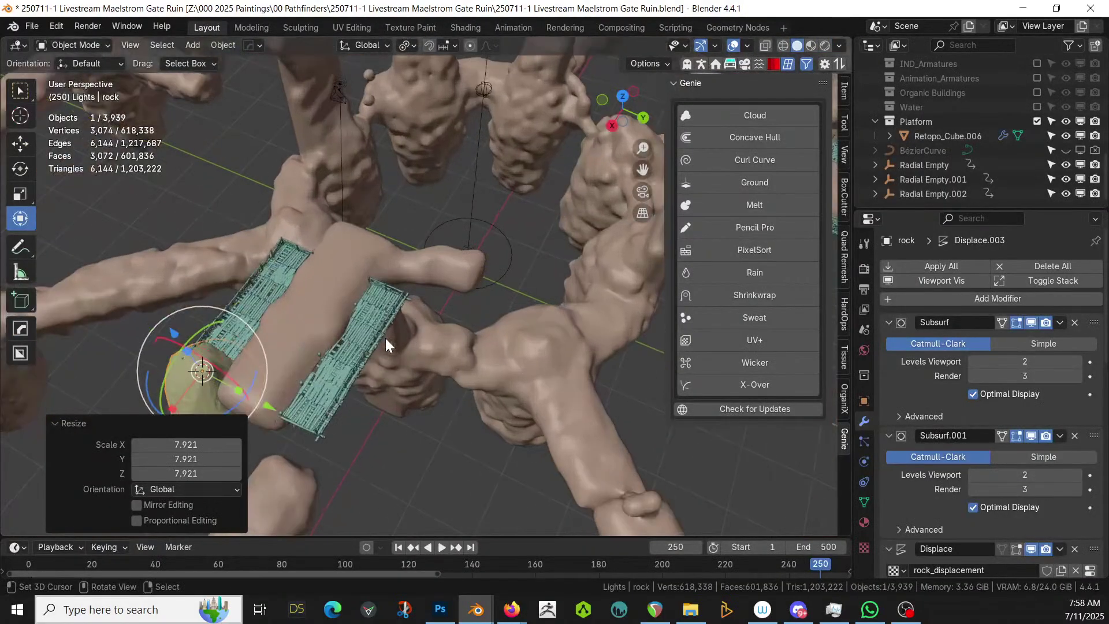
pyautogui.click(335, 379)
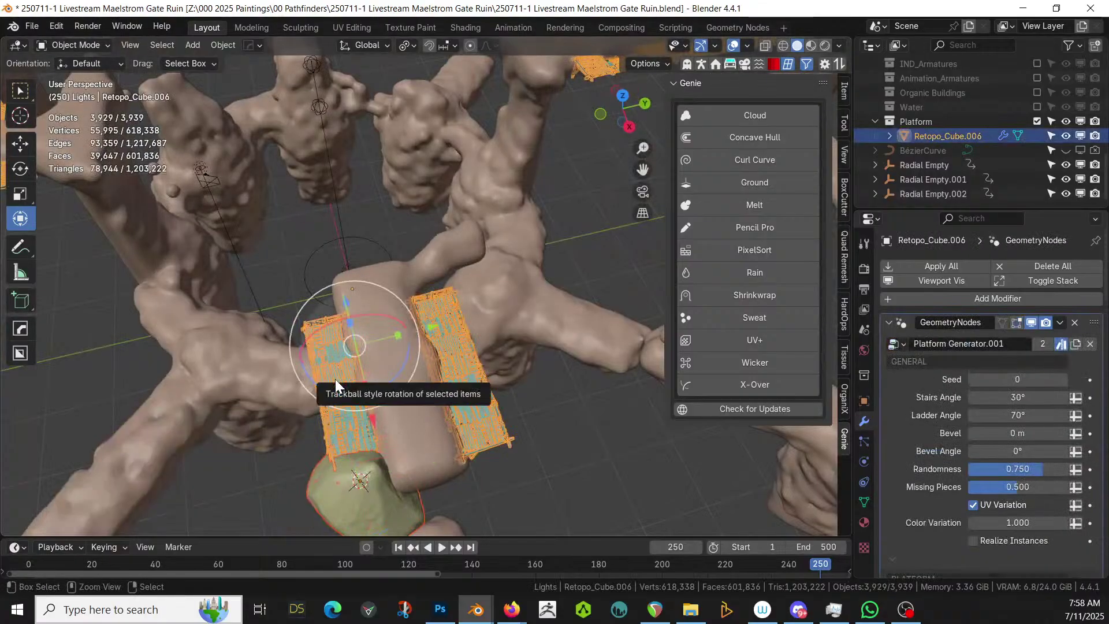
pyautogui.press('ctrl+KP_Subtract')
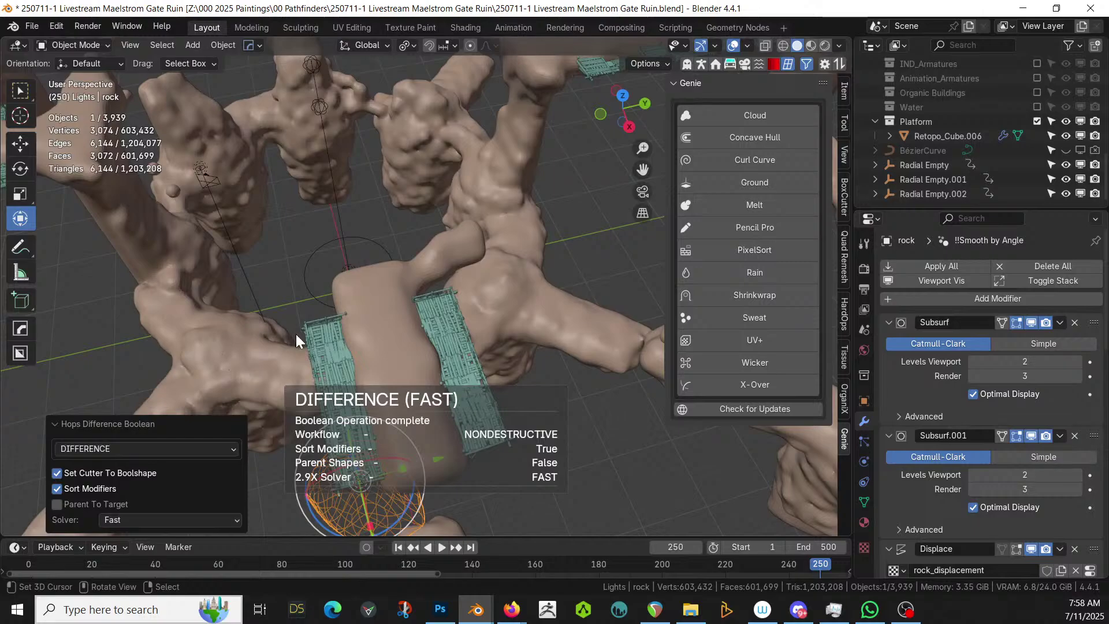
# Set the platforms' Boolean modifier to the Exact solver with Hole Tolerant and Self Intersection enabled
pyautogui.click(317, 338)
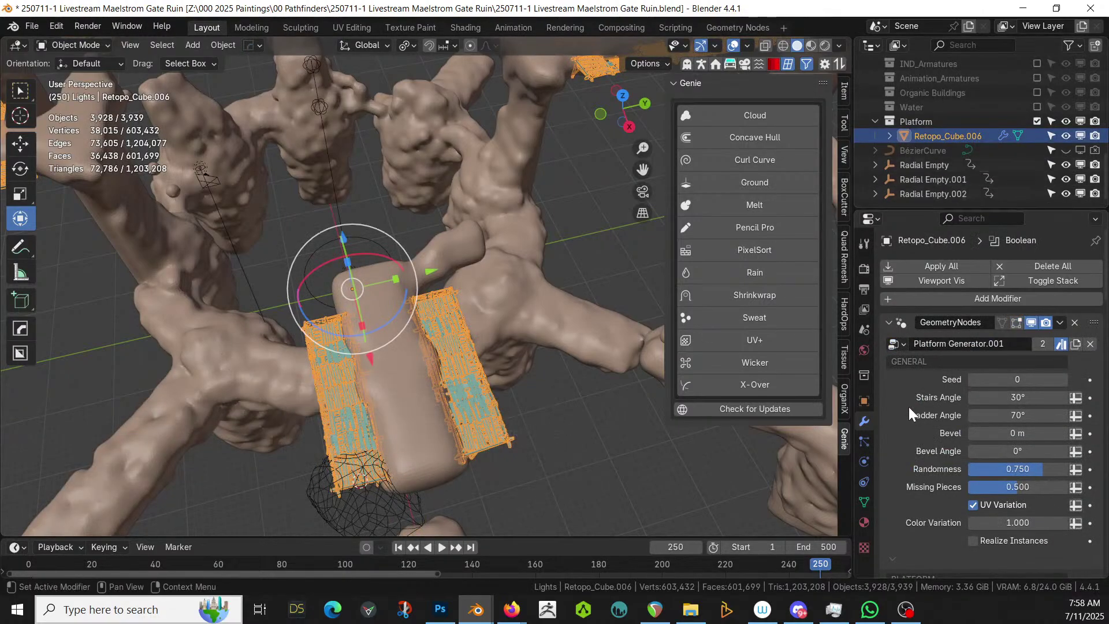
pyautogui.click(887, 322)
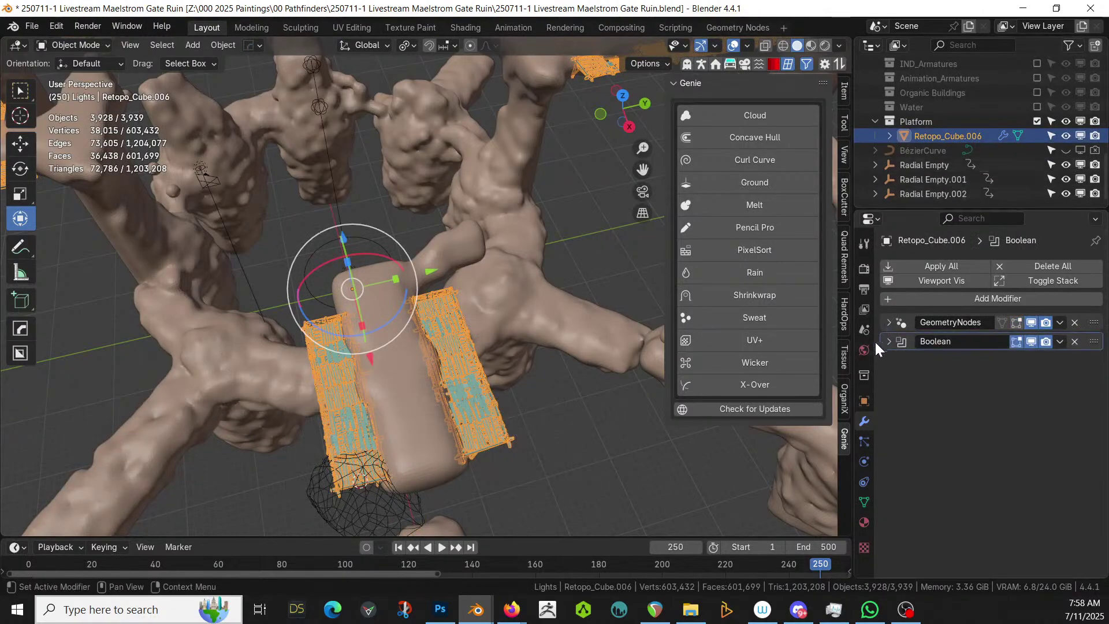
pyautogui.moveTo(647, 358); pyautogui.dragTo(465, 356, button='middle')
pyautogui.scroll(2, 463, 356)
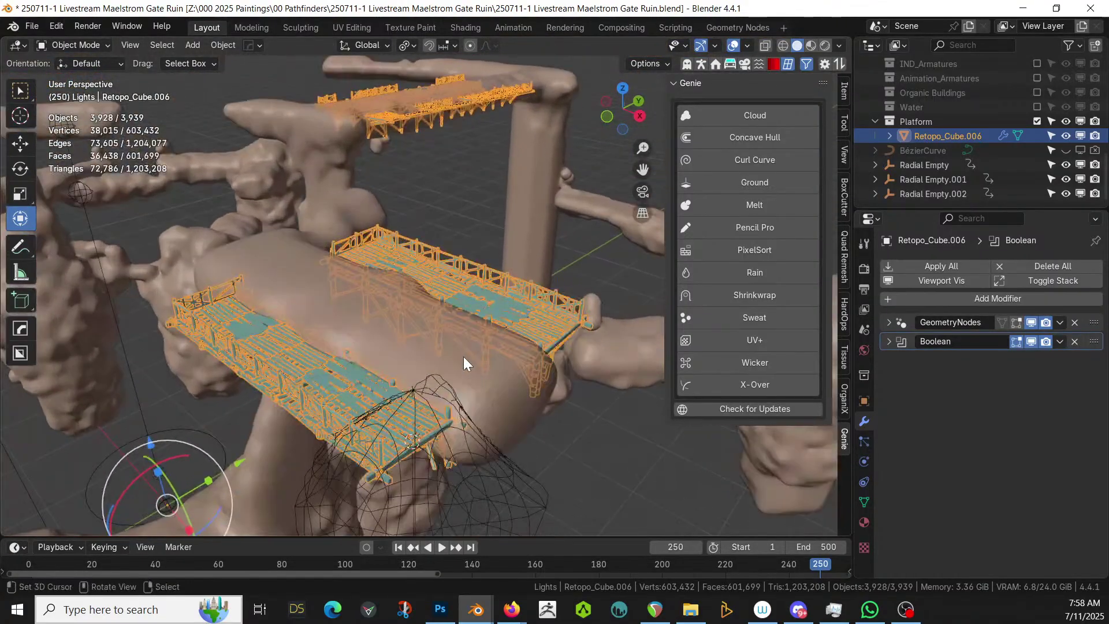
pyautogui.moveTo(451, 414); pyautogui.dragTo(519, 375, button='middle')
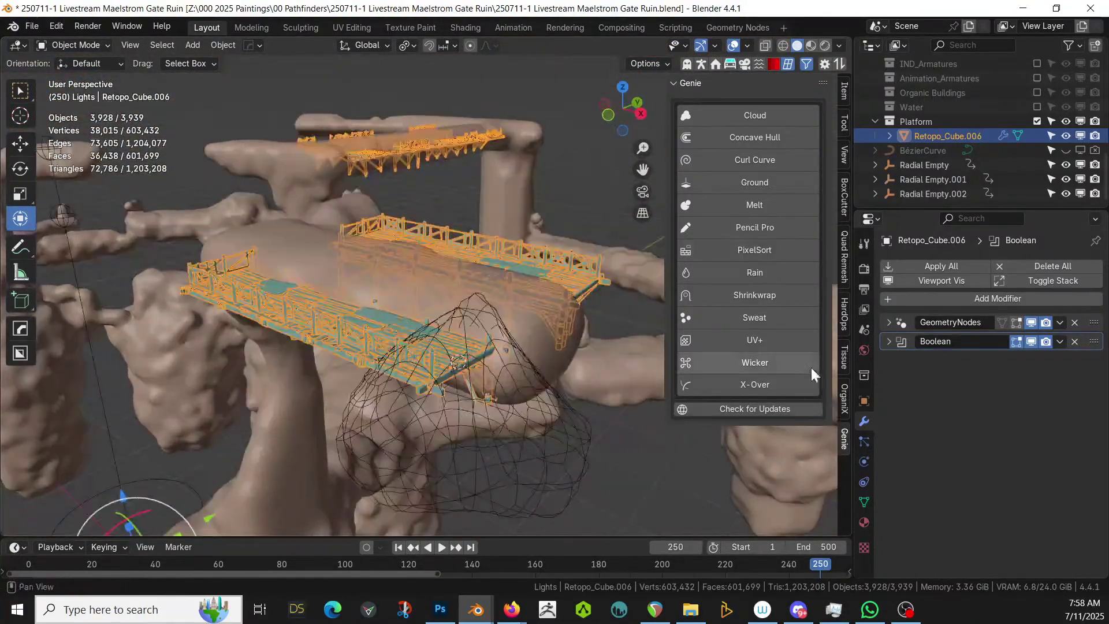
pyautogui.click(889, 341)
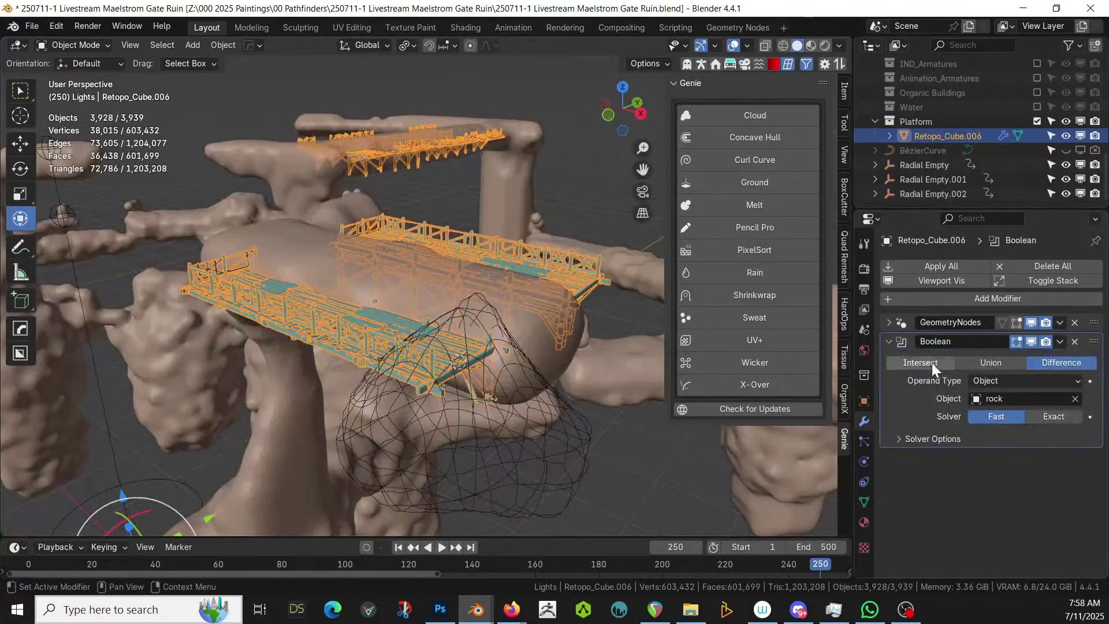
pyautogui.click(1051, 415)
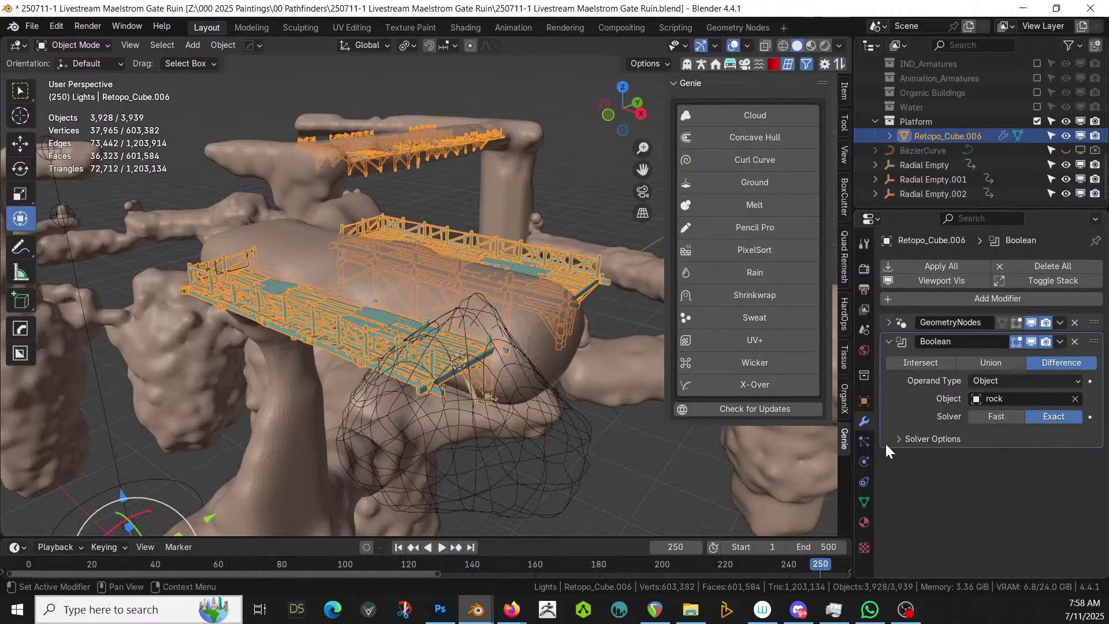
pyautogui.click(900, 438)
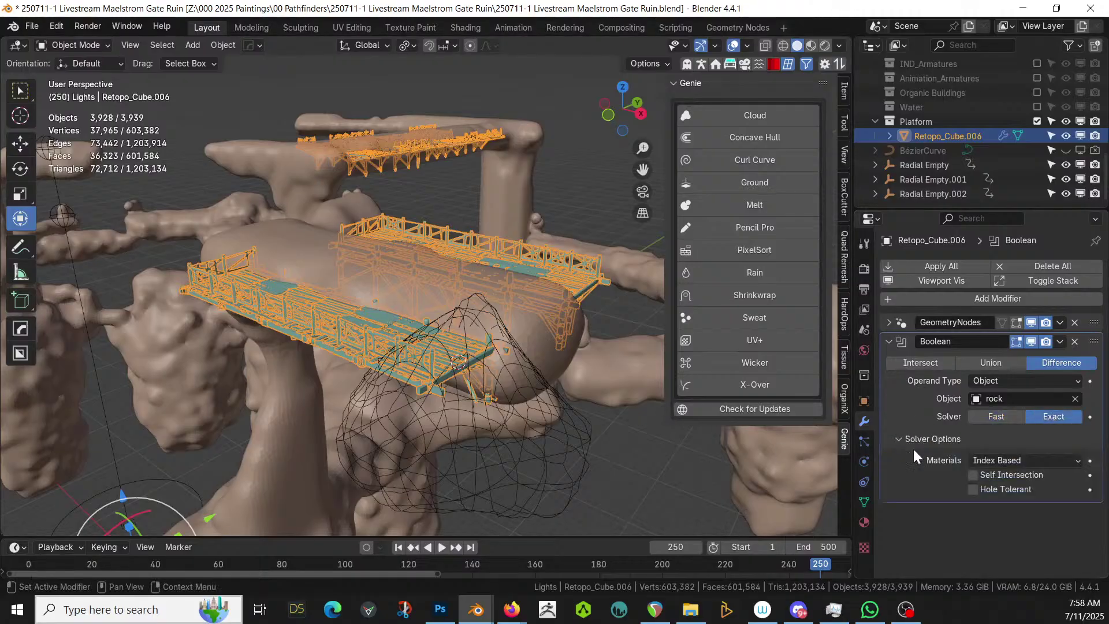
pyautogui.click(974, 489)
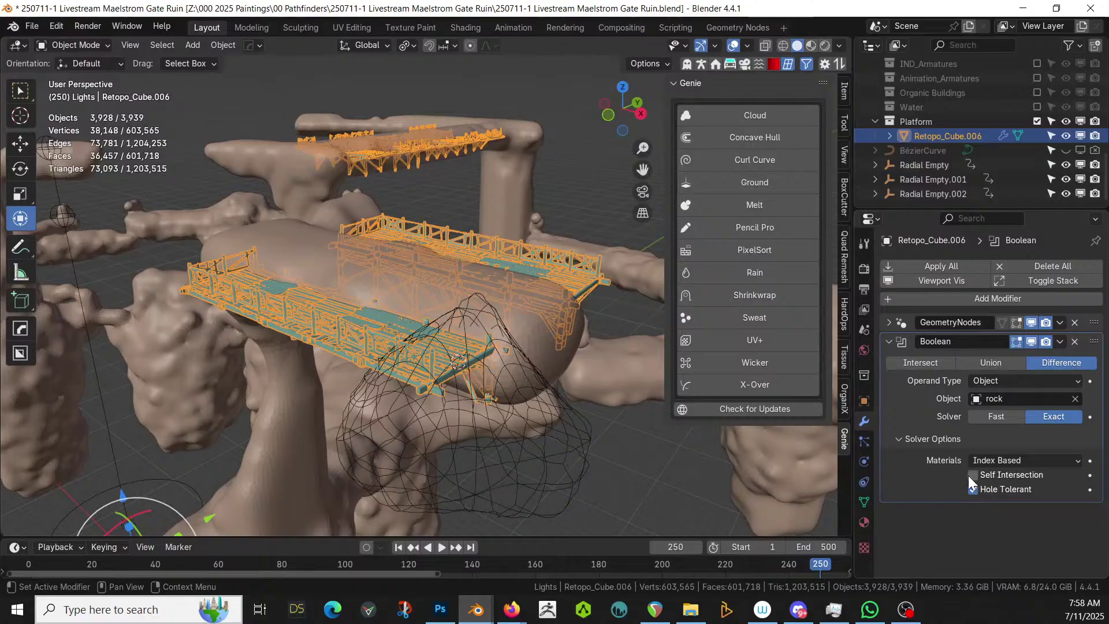
pyautogui.click(969, 476)
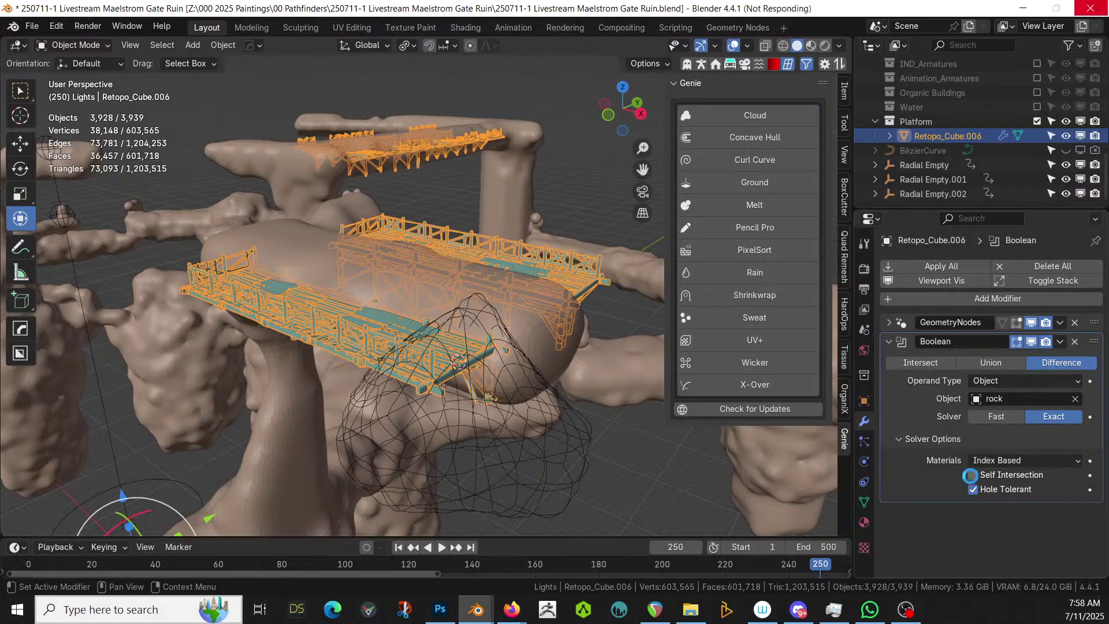
# Move the rock cutter slightly upward at the platform end and apply all its modifiers
pyautogui.moveTo(608, 387); pyautogui.dragTo(628, 373, button='middle')
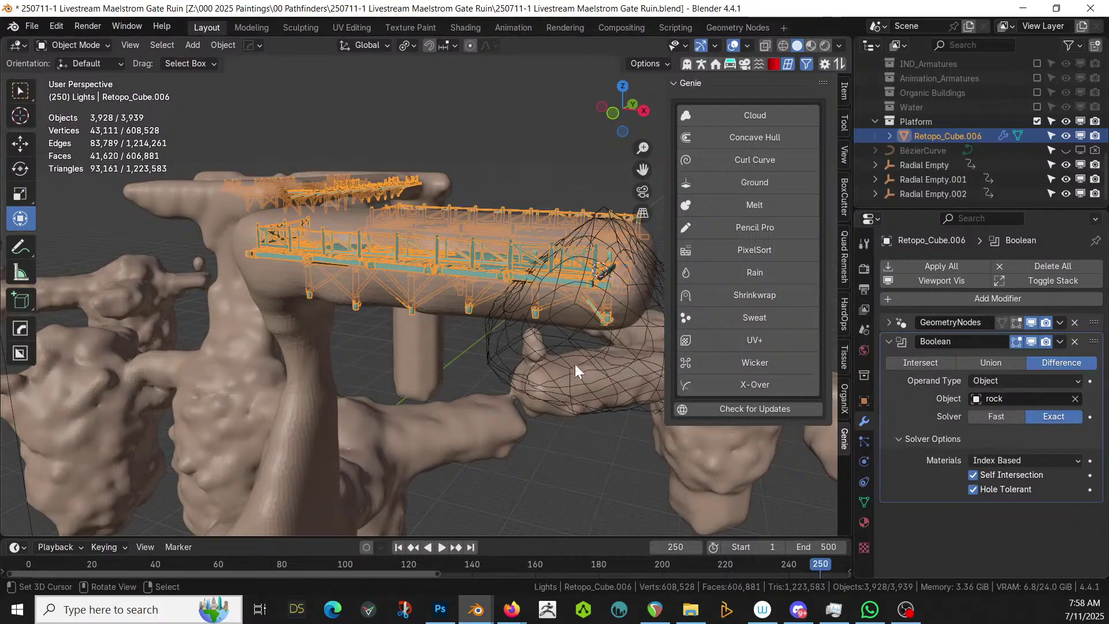
pyautogui.moveTo(498, 366); pyautogui.dragTo(373, 421, button='middle')
pyautogui.click(373, 421)
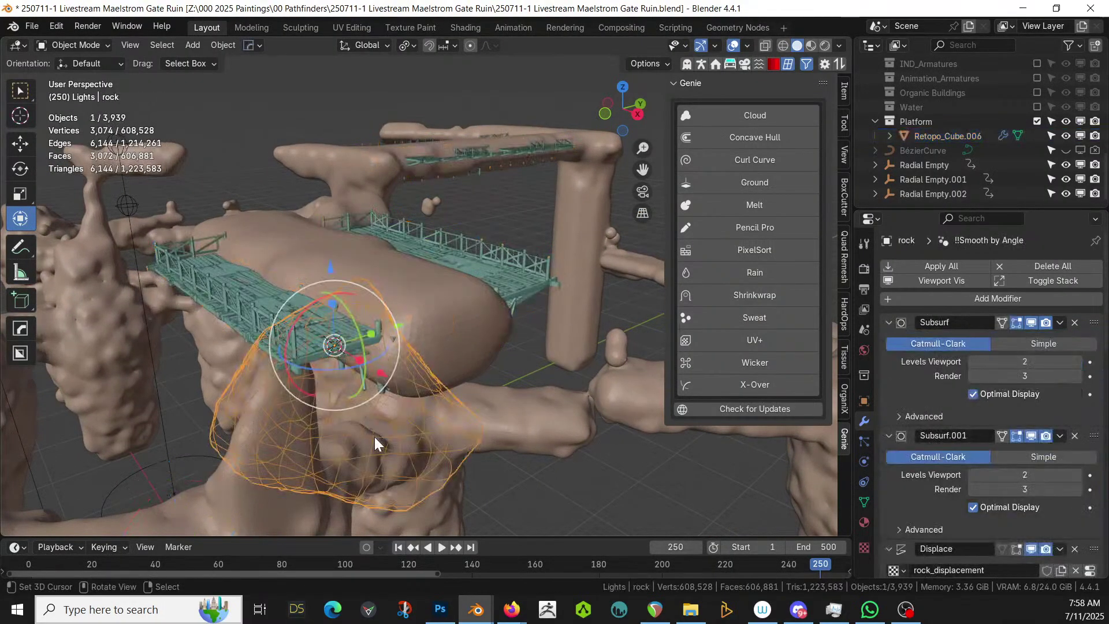
pyautogui.press('g')
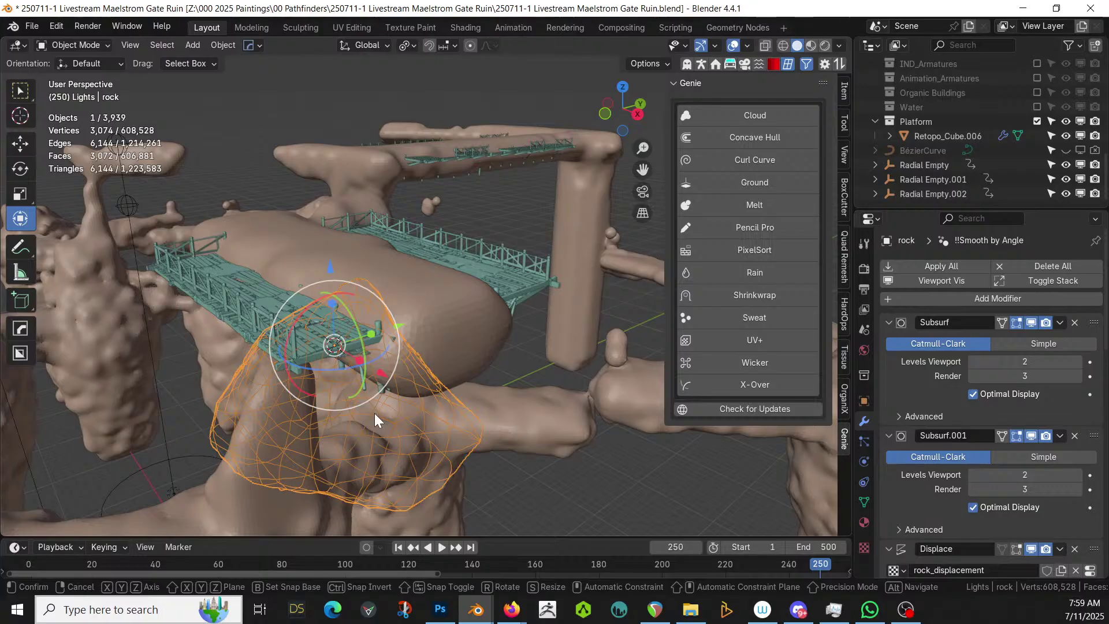
pyautogui.click(374, 414)
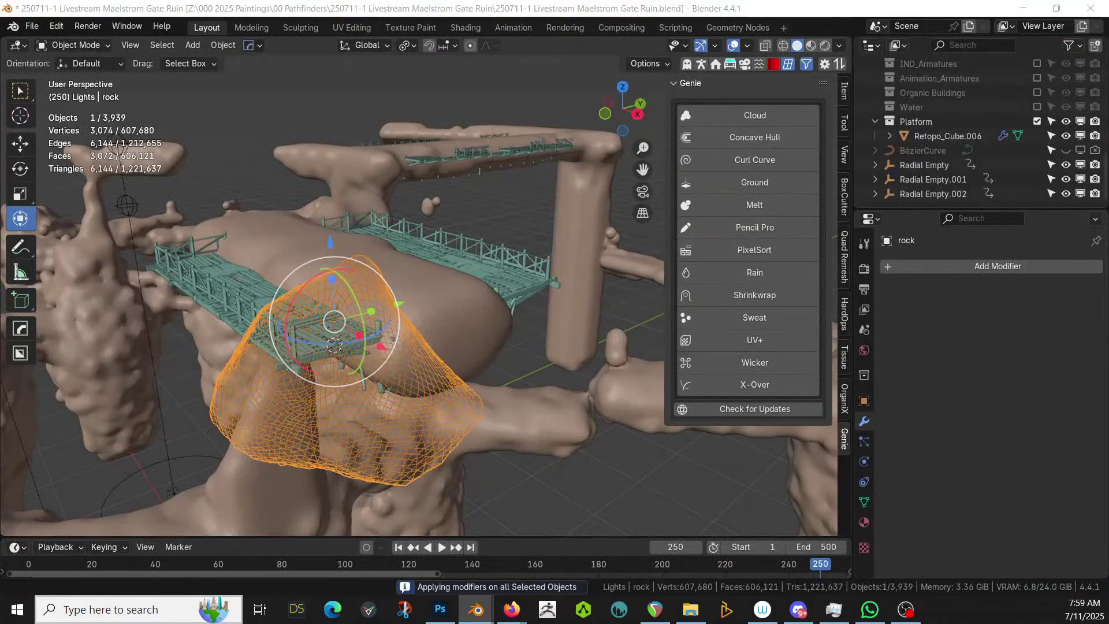
# Select Retopo_Cube.006 and examine the Boolean cut where the rock overlaps the platform end
pyautogui.scroll(5, 304, 258)
pyautogui.moveTo(304, 257); pyautogui.dragTo(188, 238, button='middle')
pyautogui.click(269, 340)
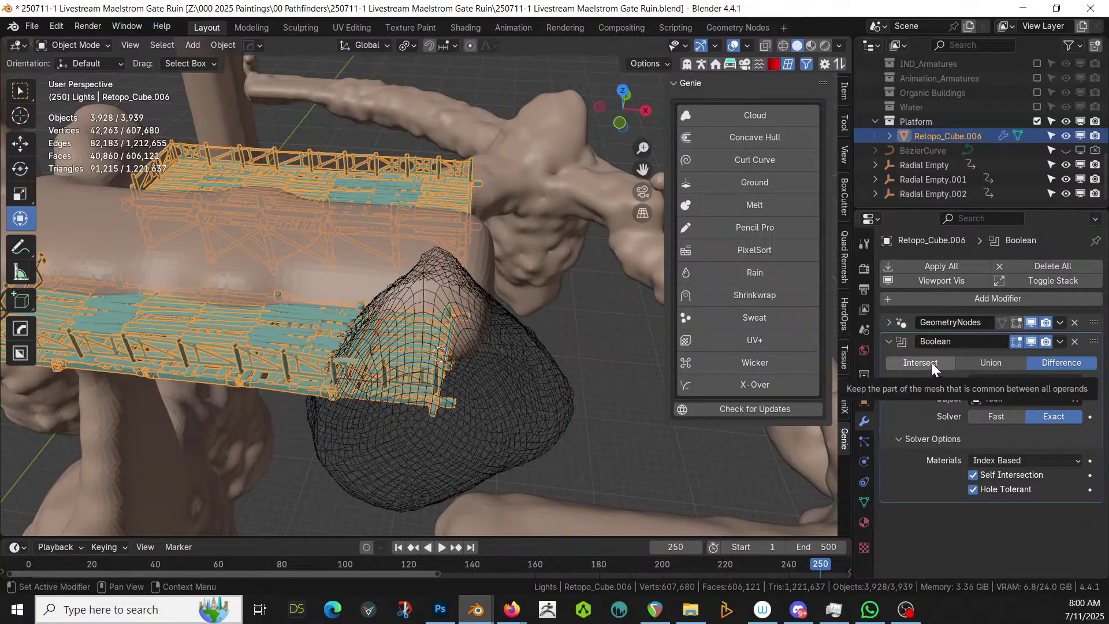
pyautogui.moveTo(494, 317); pyautogui.dragTo(363, 306, button='middle')
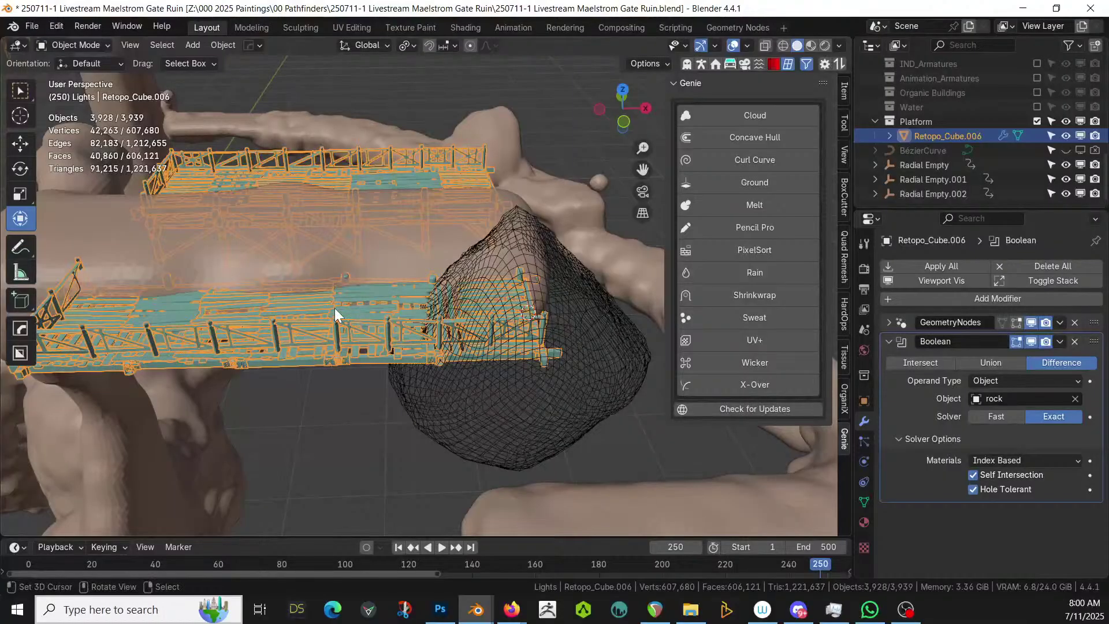
pyautogui.hotkey('shift', 'v')
pyautogui.press('Escape')
pyautogui.moveTo(340, 335); pyautogui.dragTo(332, 339, button='middle')
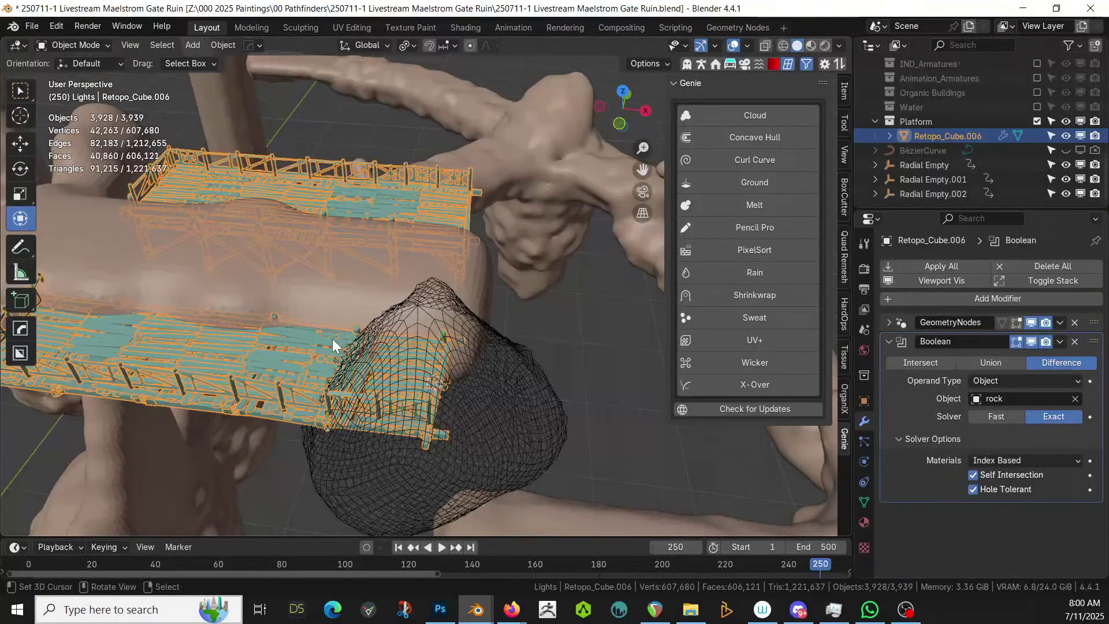
pyautogui.moveTo(421, 313)
pyautogui.mouseDown(button='middle')
pyautogui.moveTo(397, 307)
pyautogui.moveTo(424, 304)
pyautogui.mouseUp(button='middle')
# Toggle the Face Orientation overlay and reselect the Retopo_Cube.006 platforms
pyautogui.hotkey('shift', 'v')
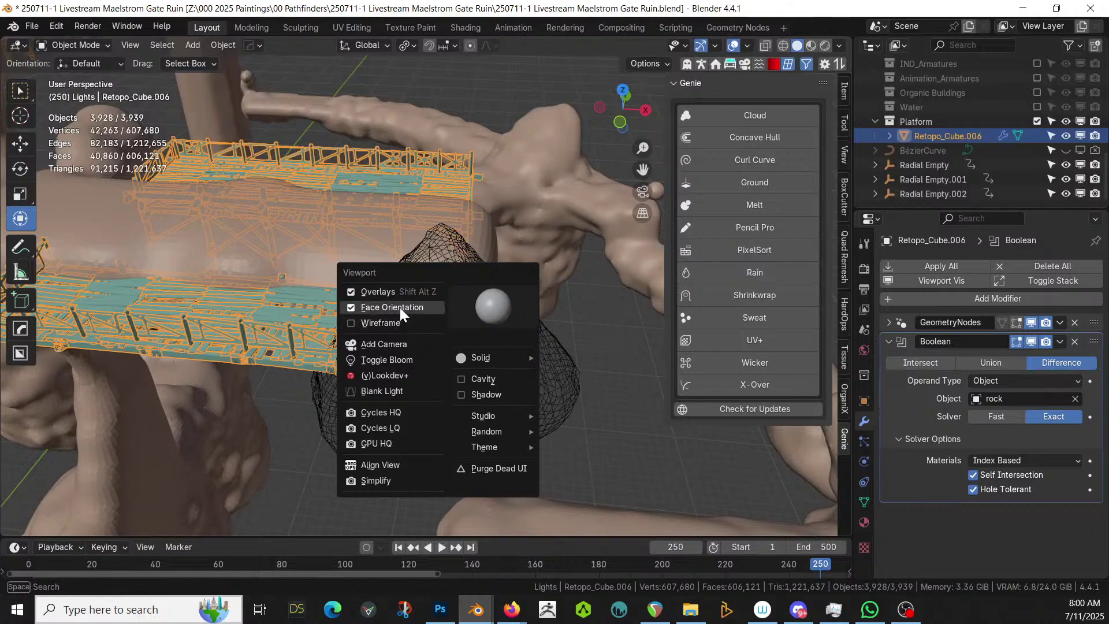
pyautogui.click(400, 307)
pyautogui.click(433, 332)
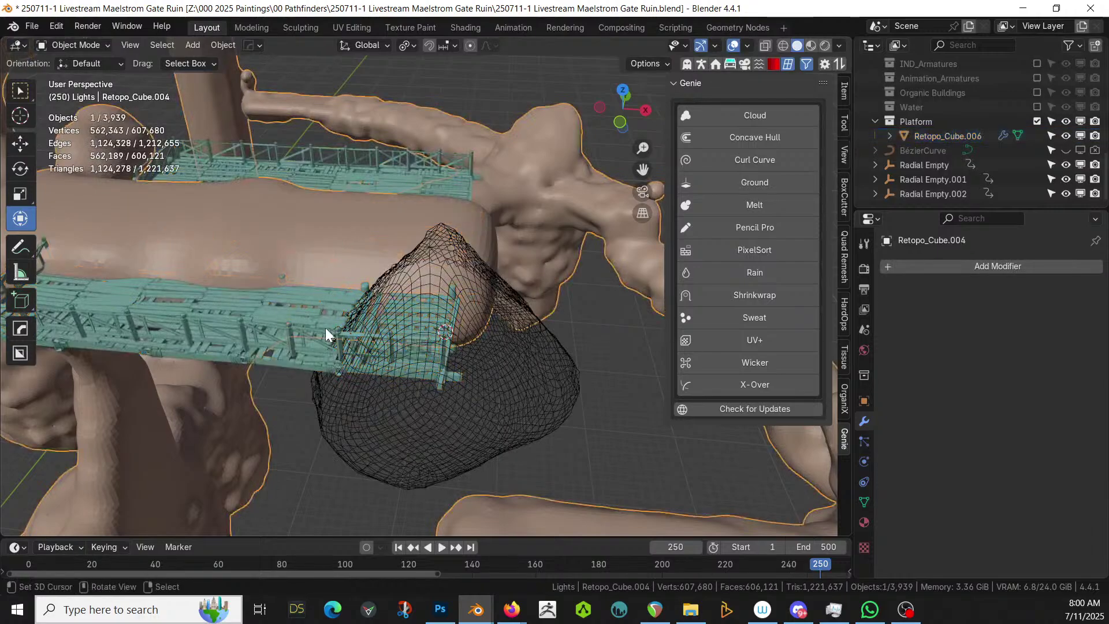
pyautogui.click(265, 322)
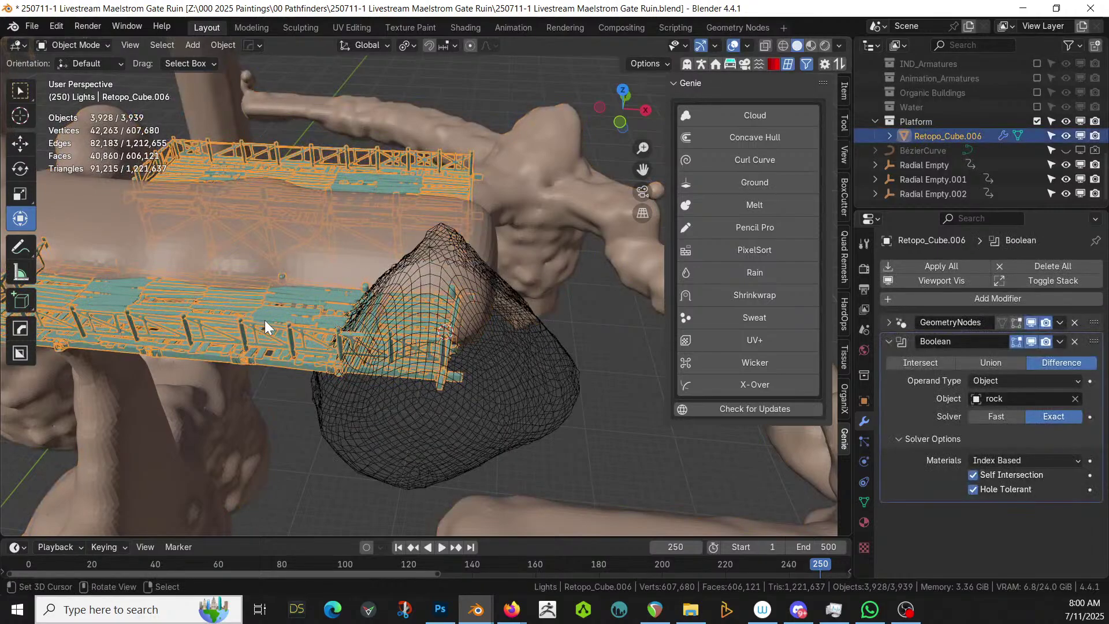
# Inspect the planks inside the rock cutter up close and try Realize Instances in the platforms' Geometry Nodes modifier
pyautogui.click(1031, 322)
pyautogui.moveTo(569, 310); pyautogui.dragTo(508, 318, button='middle')
pyautogui.scroll(3, 407, 323)
pyautogui.moveTo(407, 323); pyautogui.dragTo(469, 329, button='middle')
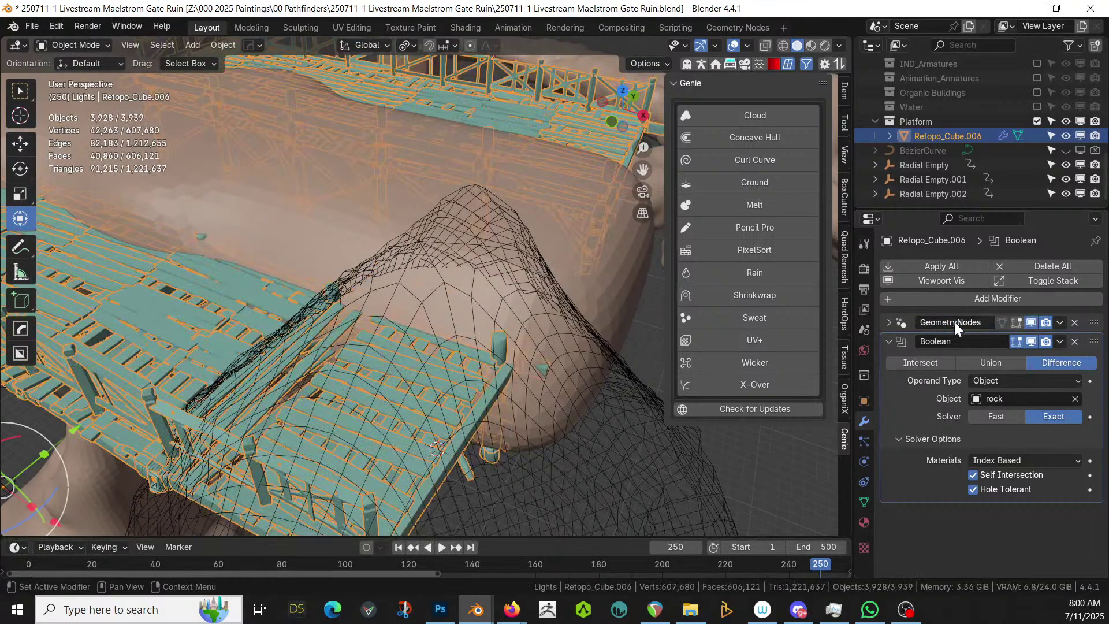
pyautogui.scroll(-5, 268, 323)
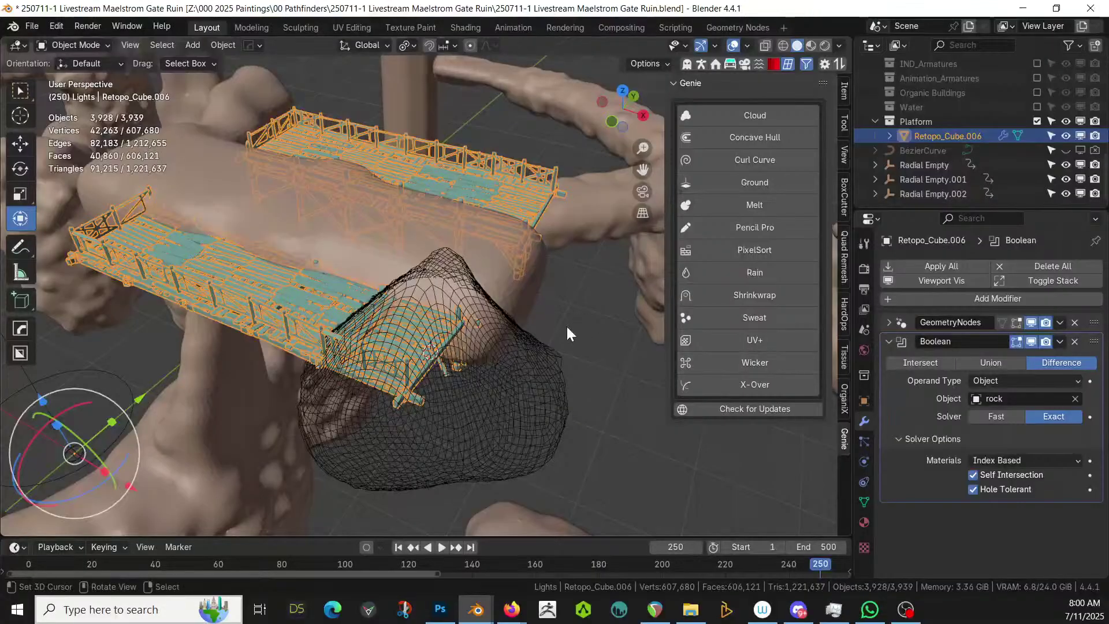
pyautogui.click(893, 323)
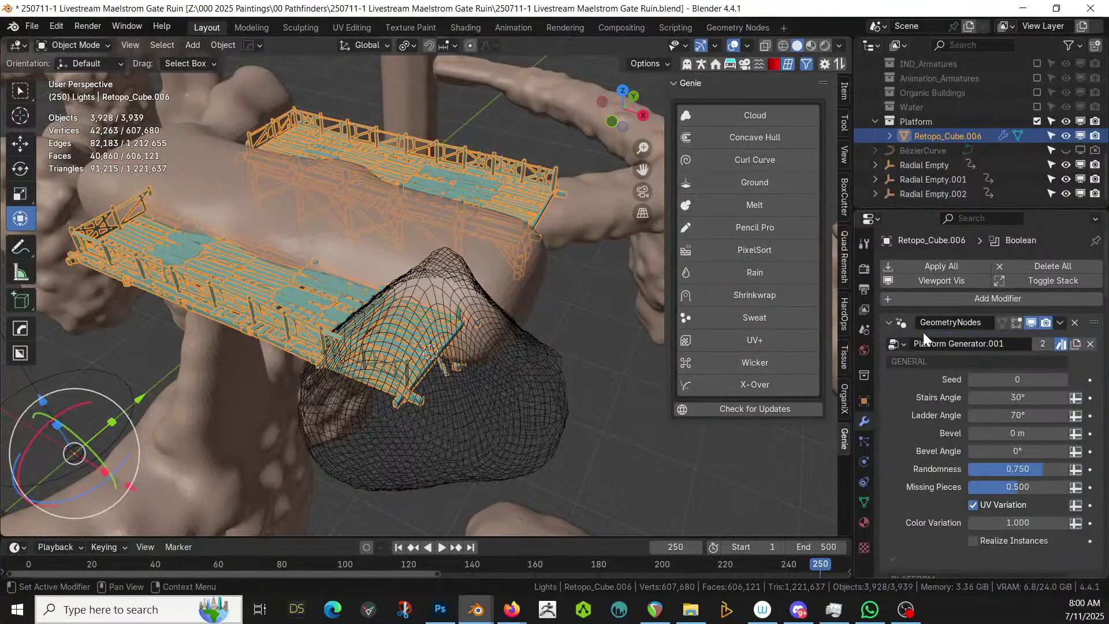
pyautogui.click(974, 540)
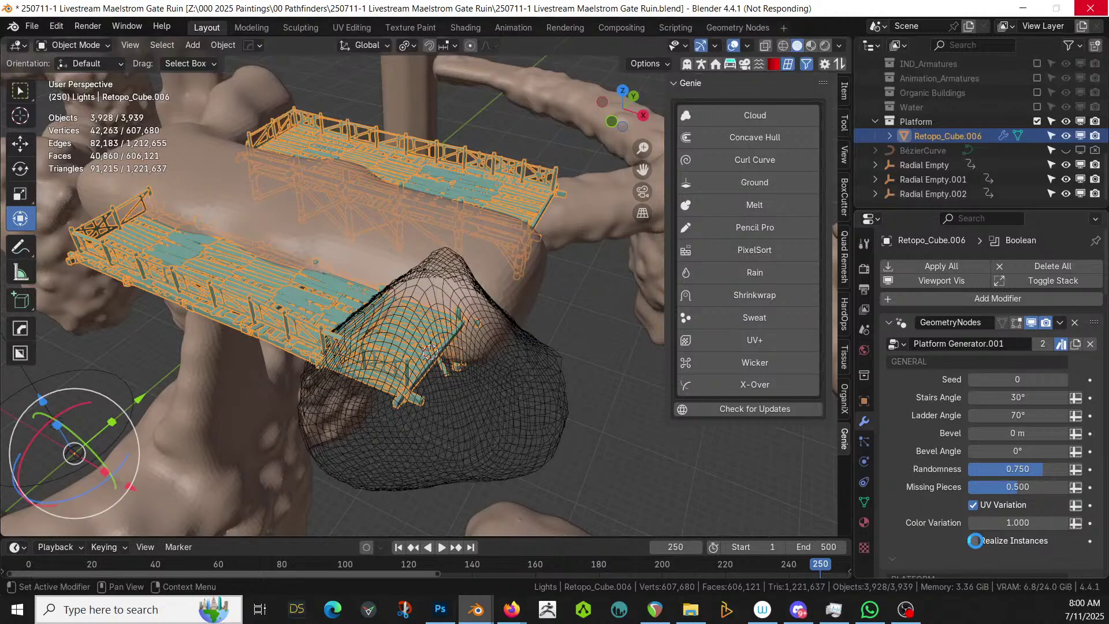
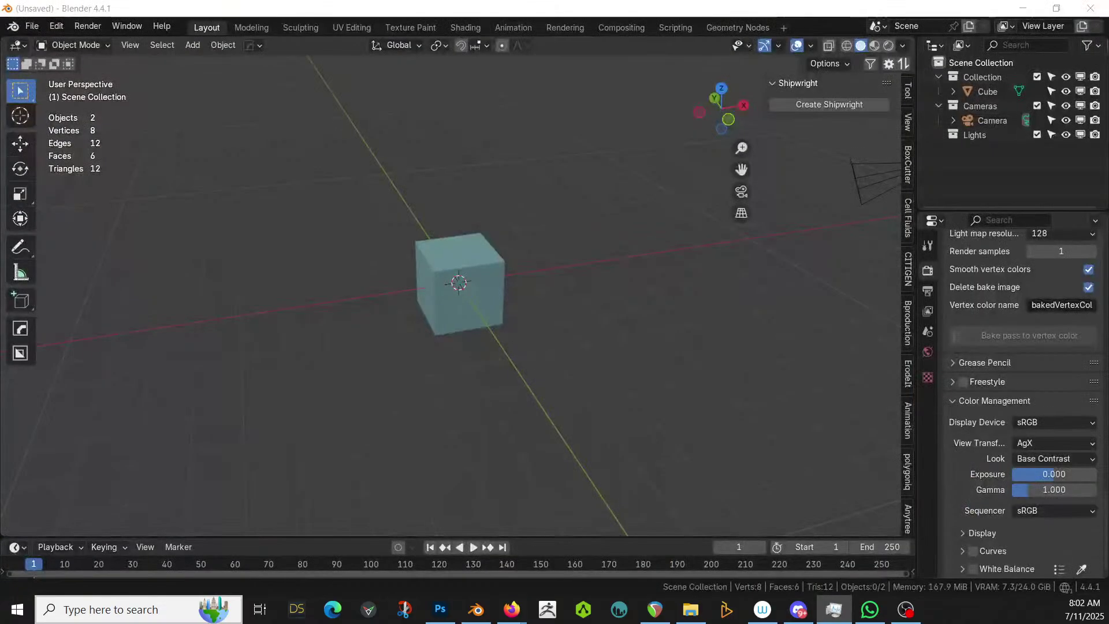
# Recover the gate ruin scene from its auto-save file
pyautogui.click(552, 242)
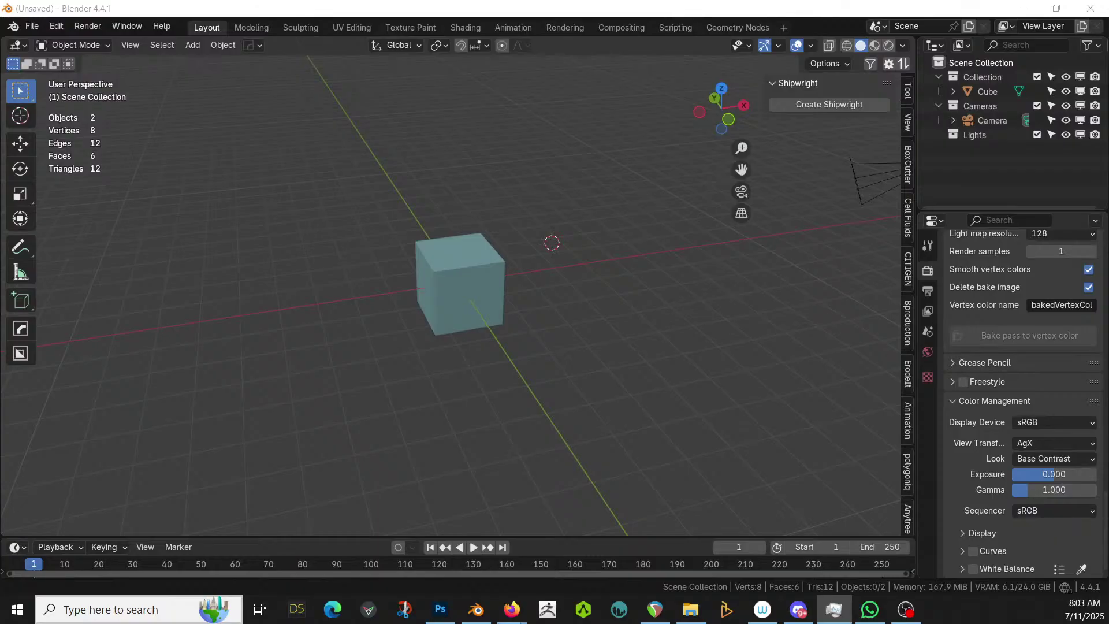
pyautogui.click(33, 26)
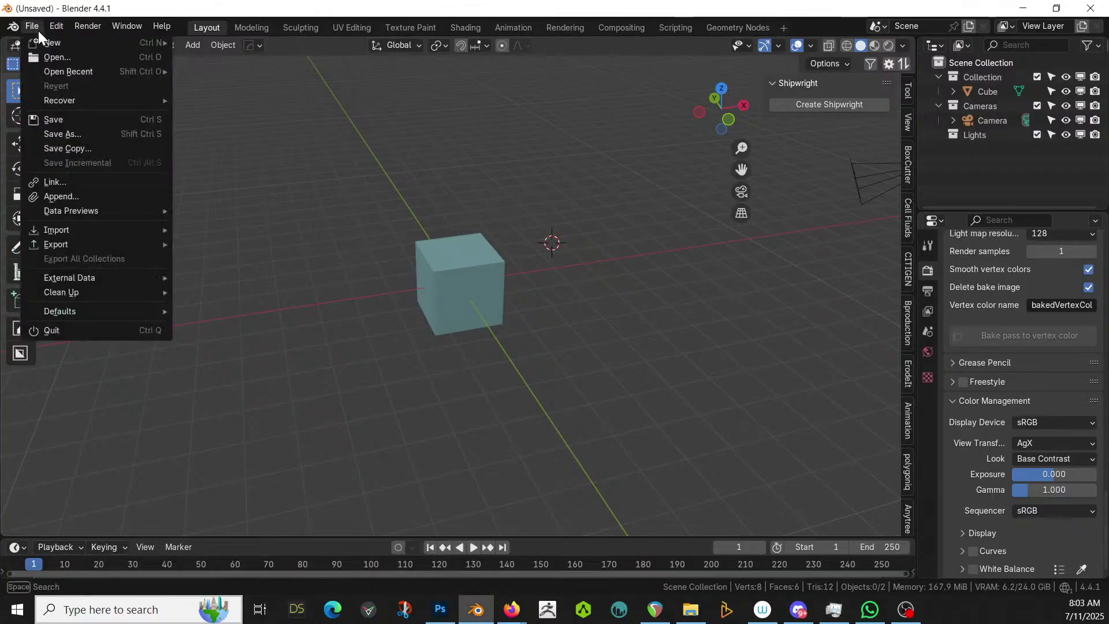
pyautogui.moveTo(103, 104)
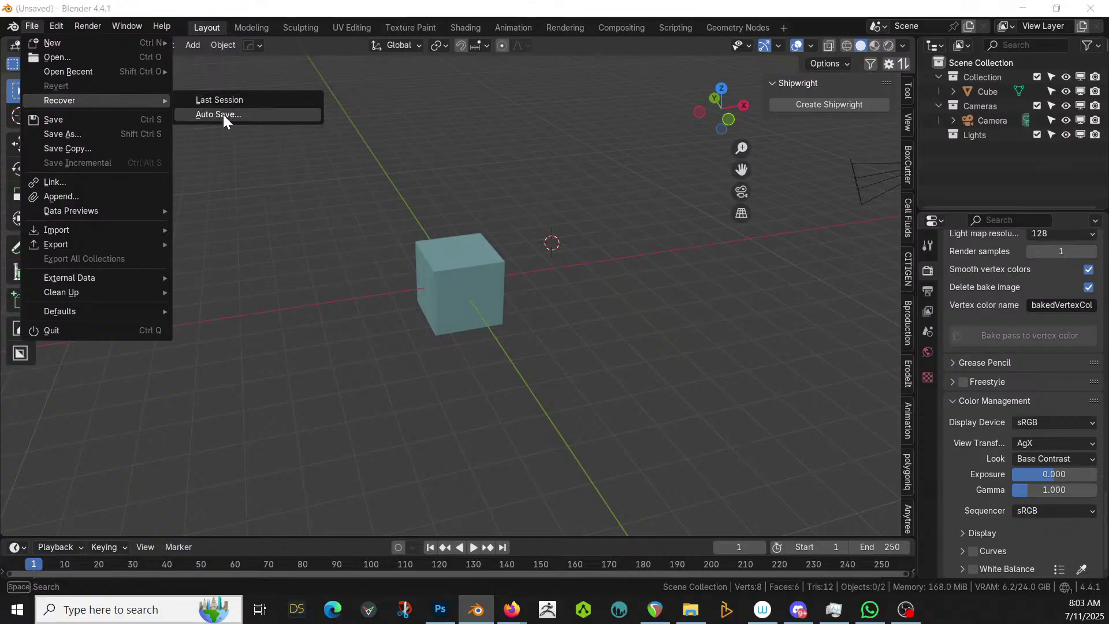
pyautogui.click(223, 114)
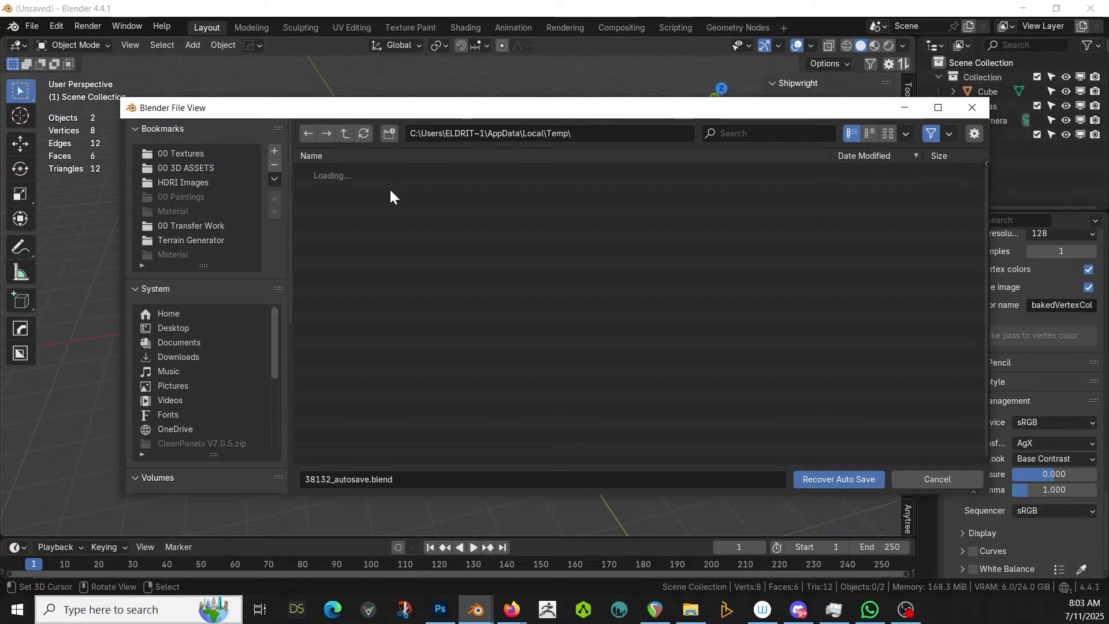
pyautogui.doubleClick(434, 184)
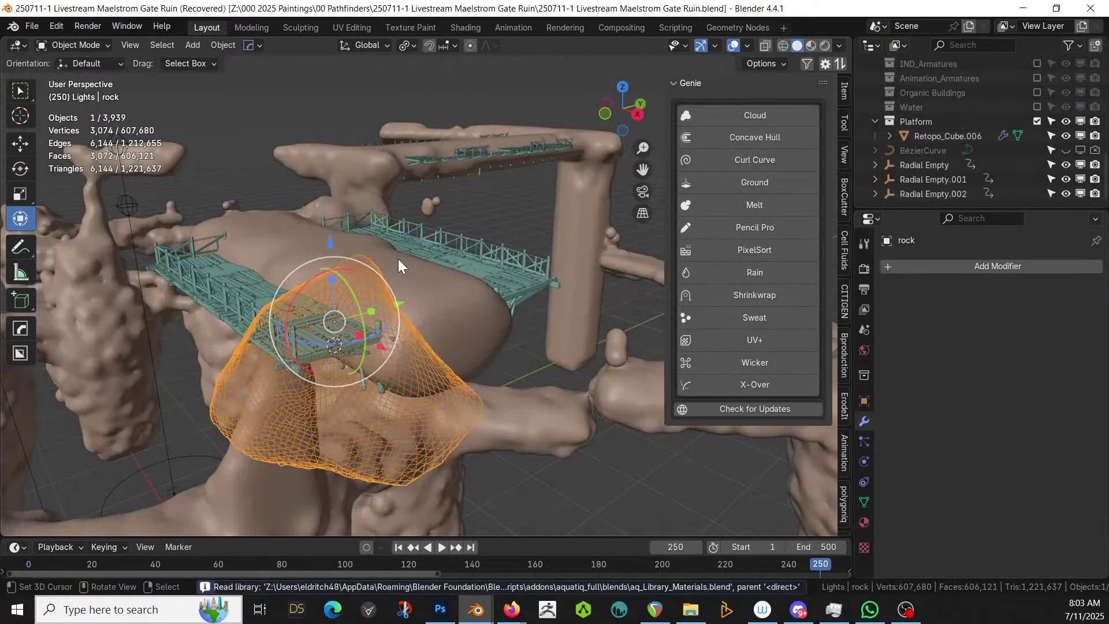
# Remove the Boolean modifier from Retopo_Cube.006, keeping only its Geometry Nodes modifier
pyautogui.moveTo(399, 266); pyautogui.dragTo(451, 368, button='middle')
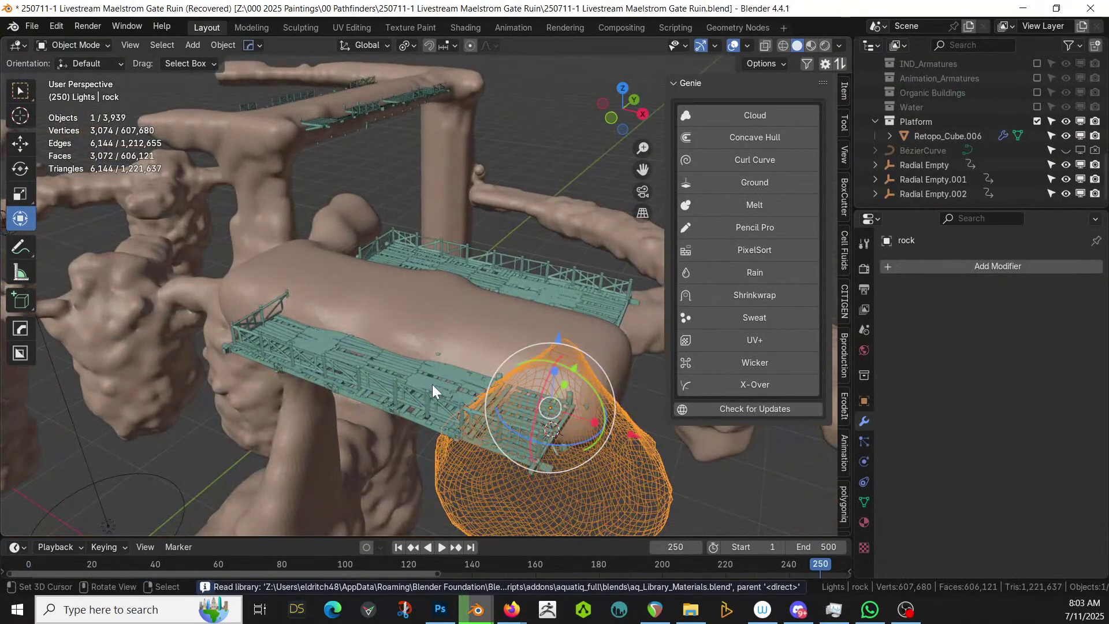
pyautogui.click(433, 383)
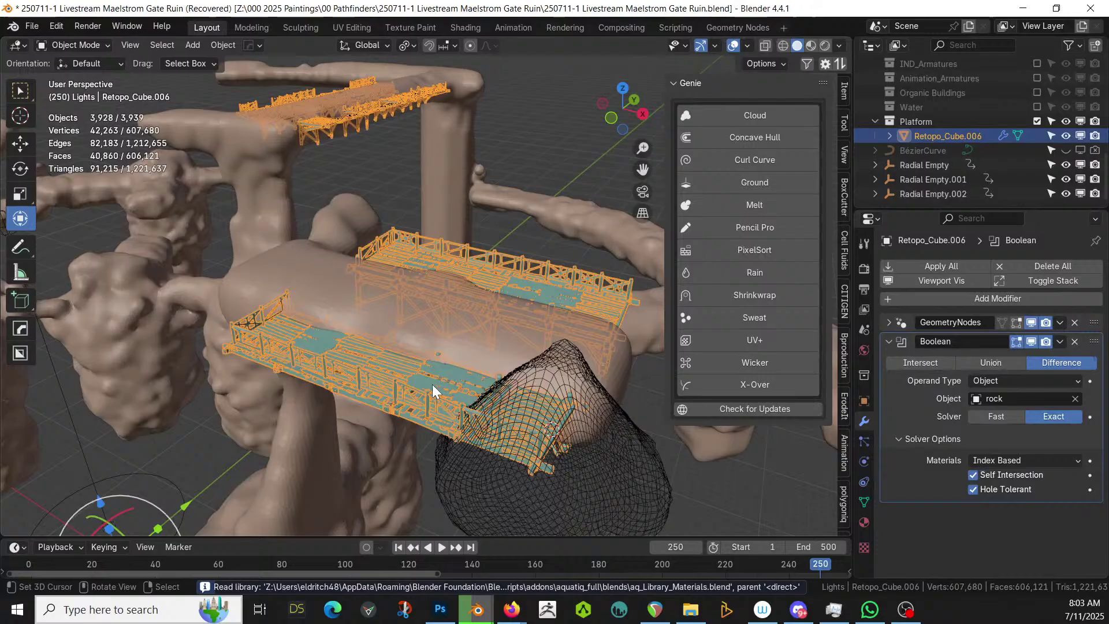
pyautogui.click(1074, 342)
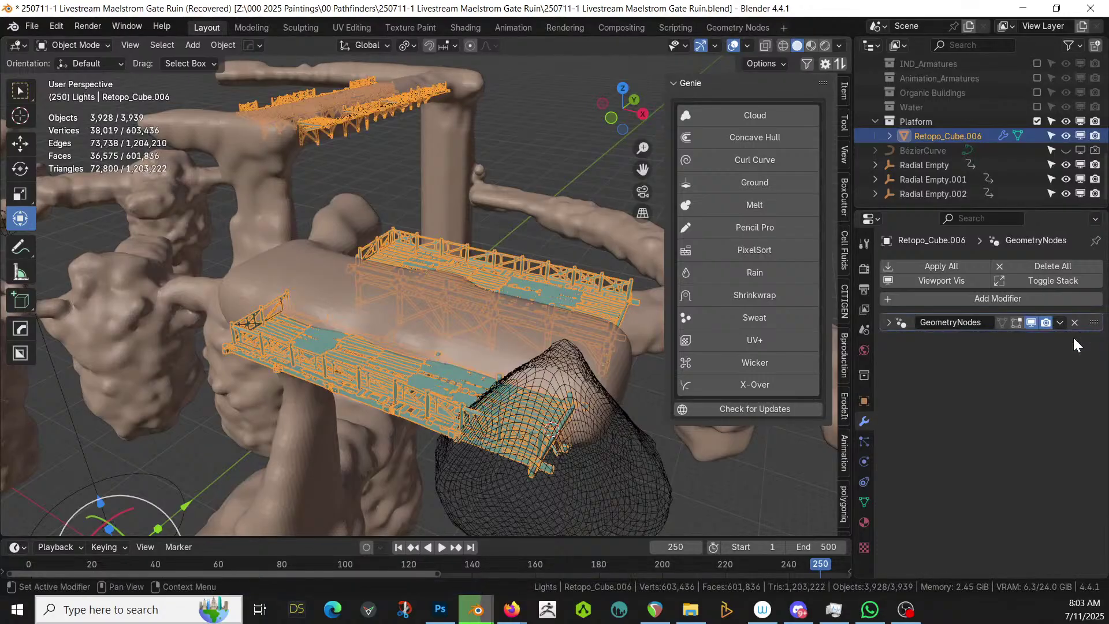
# Save the scene and convert the Retopo_Cube.006 platforms to real mesh by enabling Realize Instances and applying all modifiers
pyautogui.click(888, 322)
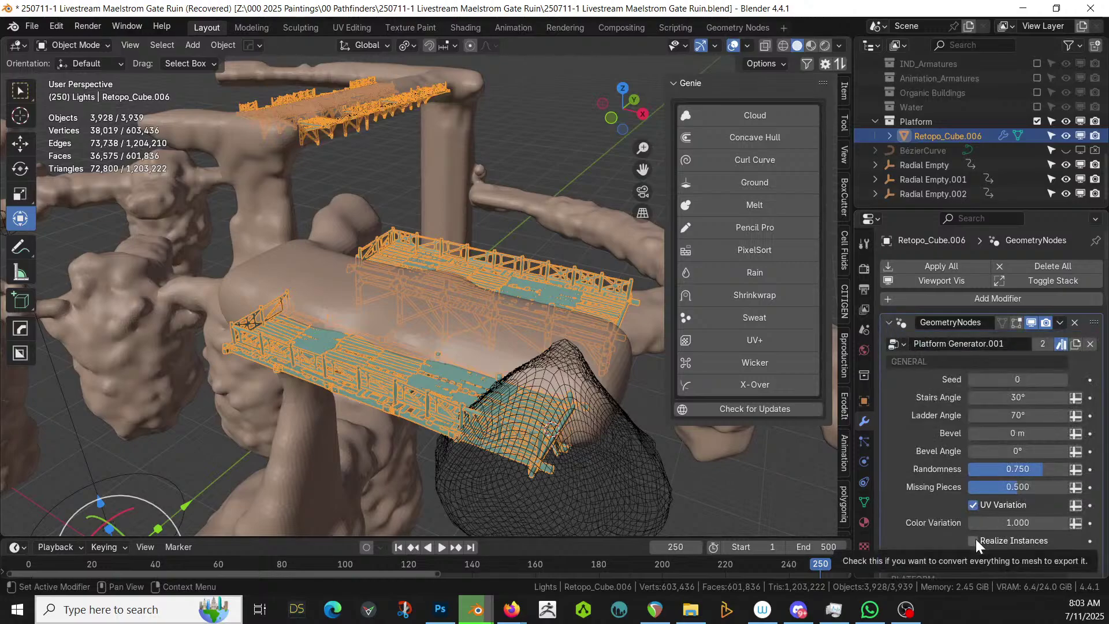
pyautogui.hotkey('ctrl', 's')
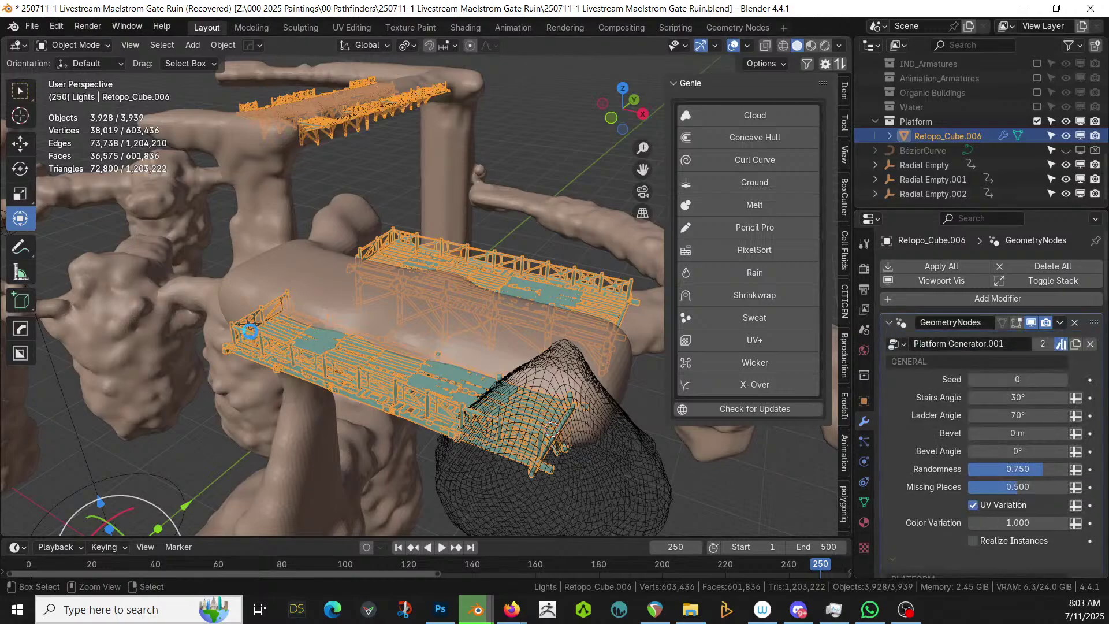
pyautogui.click(972, 540)
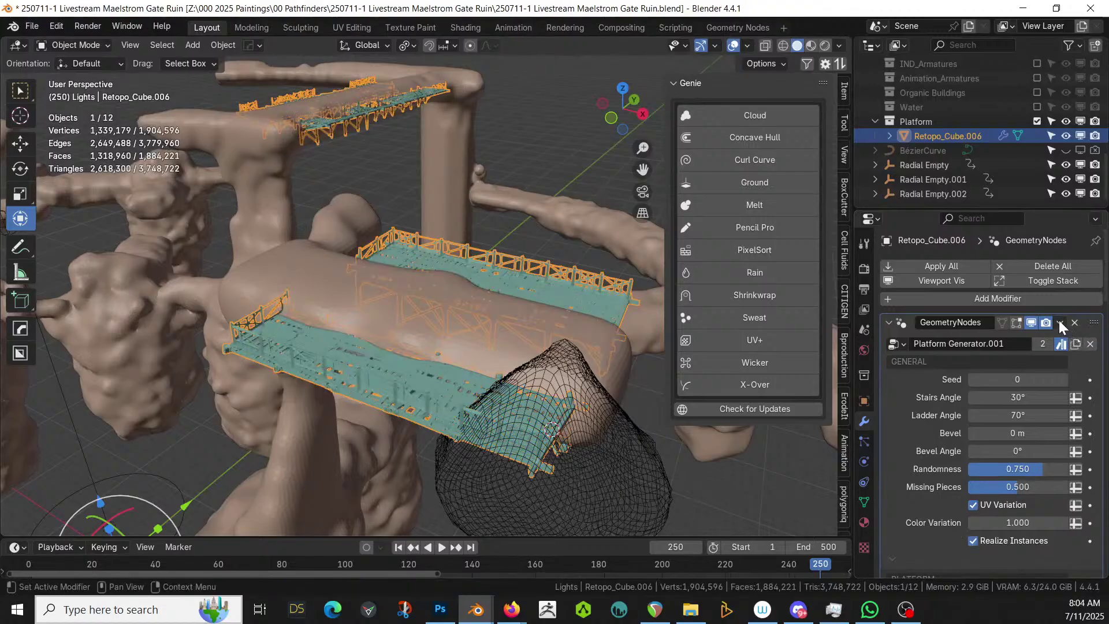
pyautogui.click(937, 265)
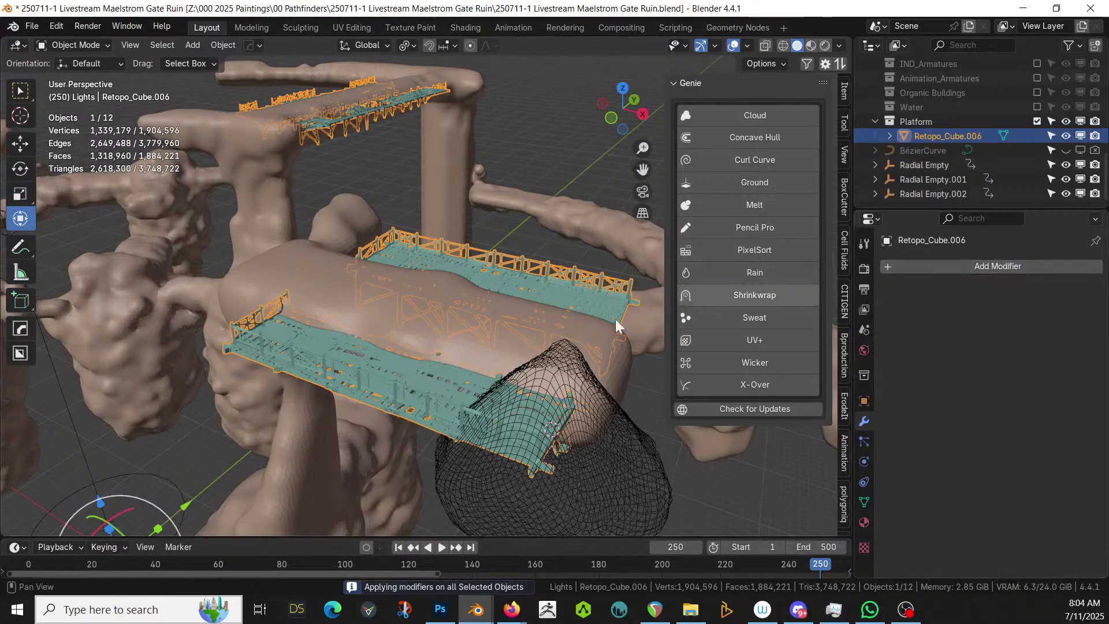
# Subtract the rock from the outer end of the platform strip with a HardOps Difference Boolean and apply it to Retopo_Cube.006
pyautogui.moveTo(454, 378)
pyautogui.mouseDown(button='middle')
pyautogui.moveTo(397, 388)
pyautogui.moveTo(401, 376)
pyautogui.moveTo(433, 370)
pyautogui.moveTo(438, 407)
pyautogui.moveTo(449, 412)
pyautogui.mouseUp(button='middle')
pyautogui.keyDown('shift'); pyautogui.click(470, 457); pyautogui.keyUp('shift')
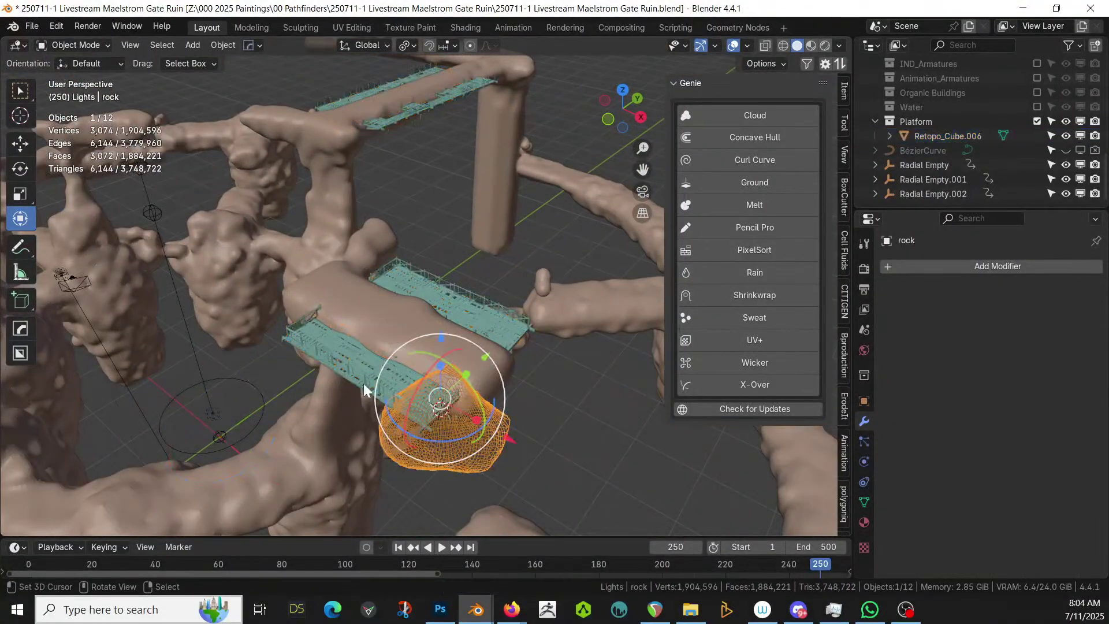
pyautogui.keyDown('shift'); pyautogui.click(353, 370); pyautogui.keyUp('shift')
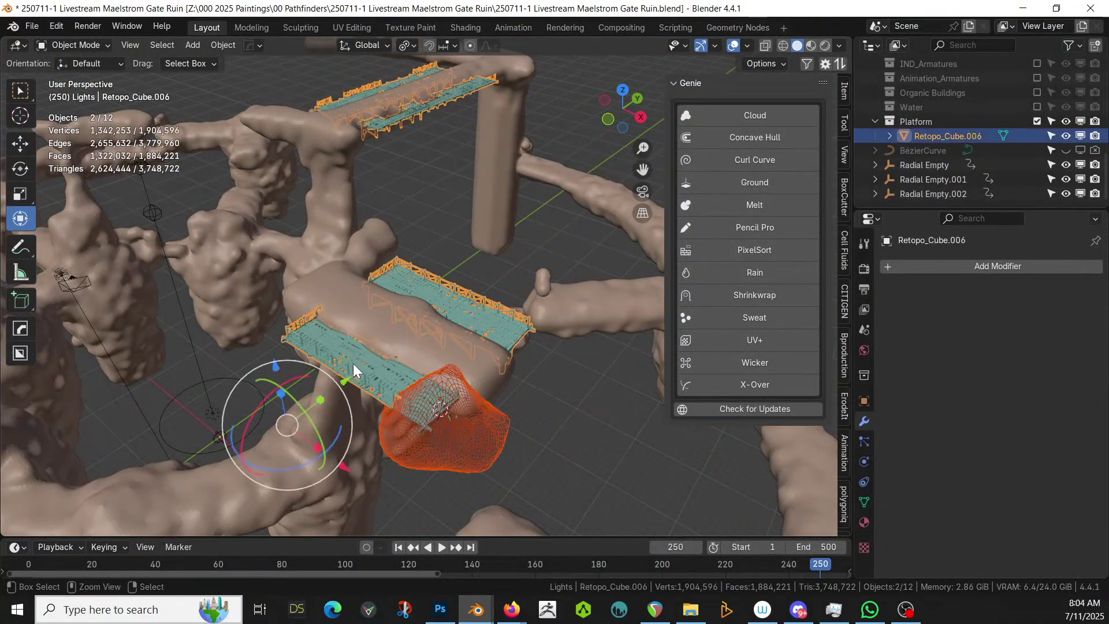
pyautogui.press('ctrl+KP_Subtract')
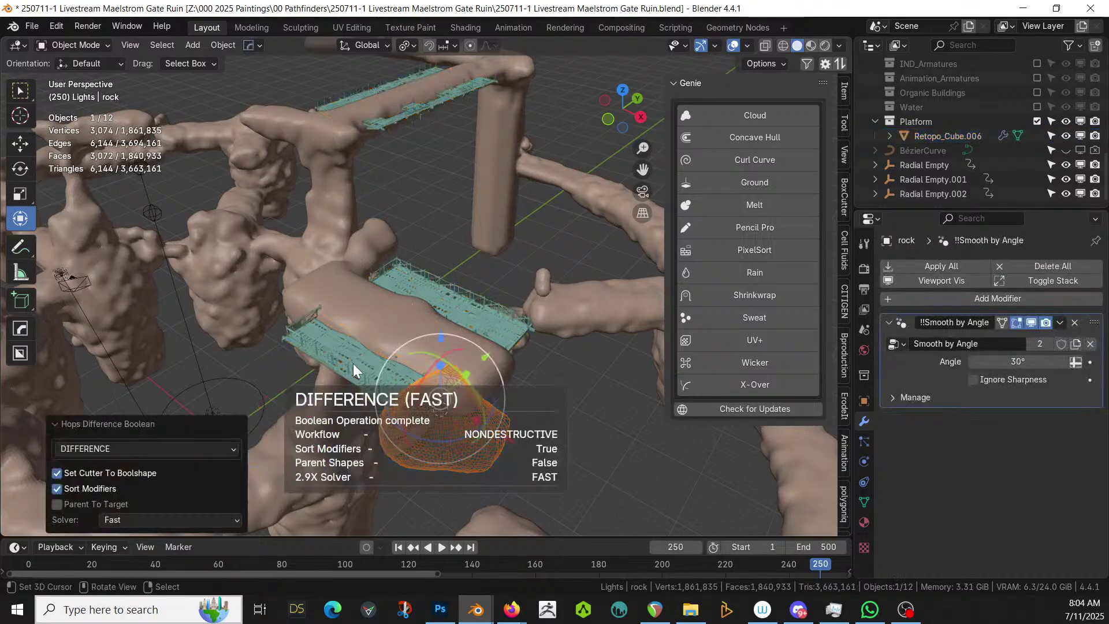
pyautogui.moveTo(353, 363); pyautogui.dragTo(189, 253, button='middle')
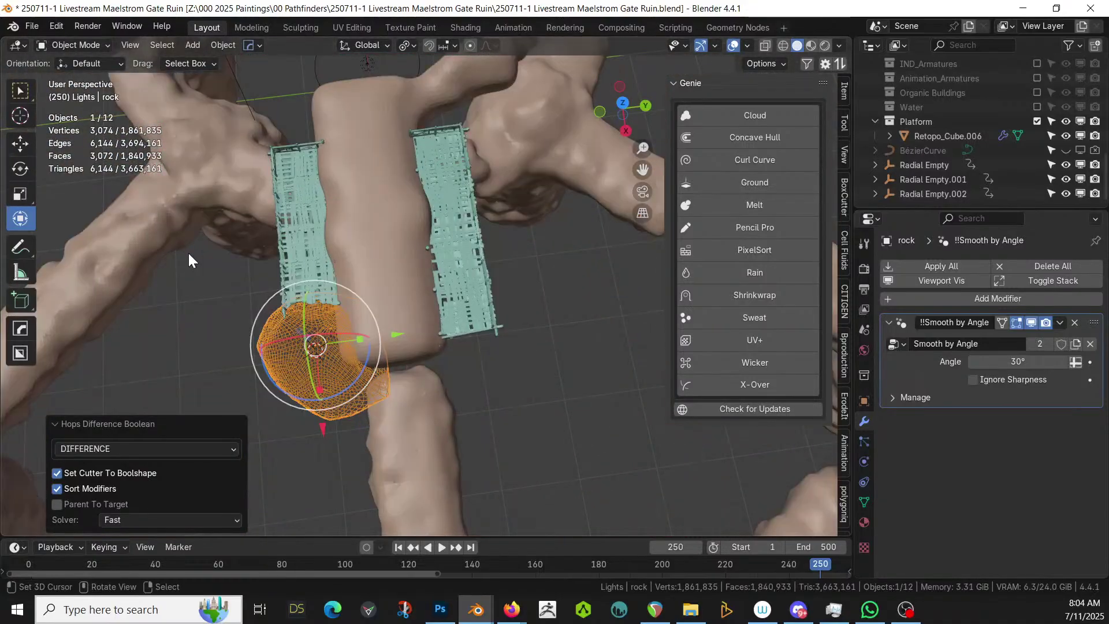
pyautogui.click(307, 232)
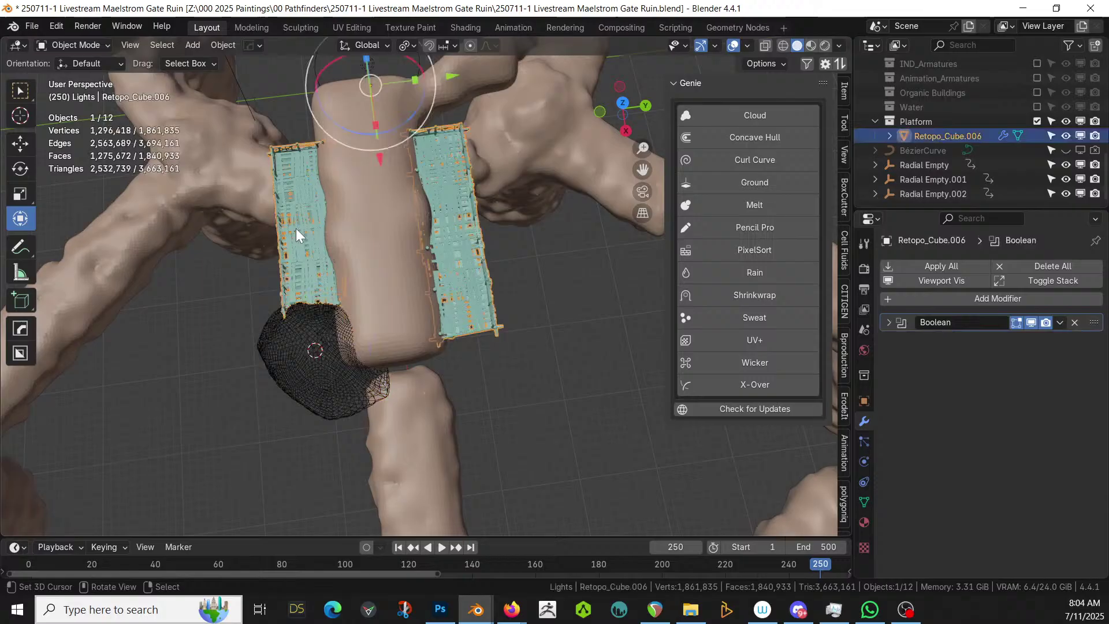
pyautogui.click(942, 268)
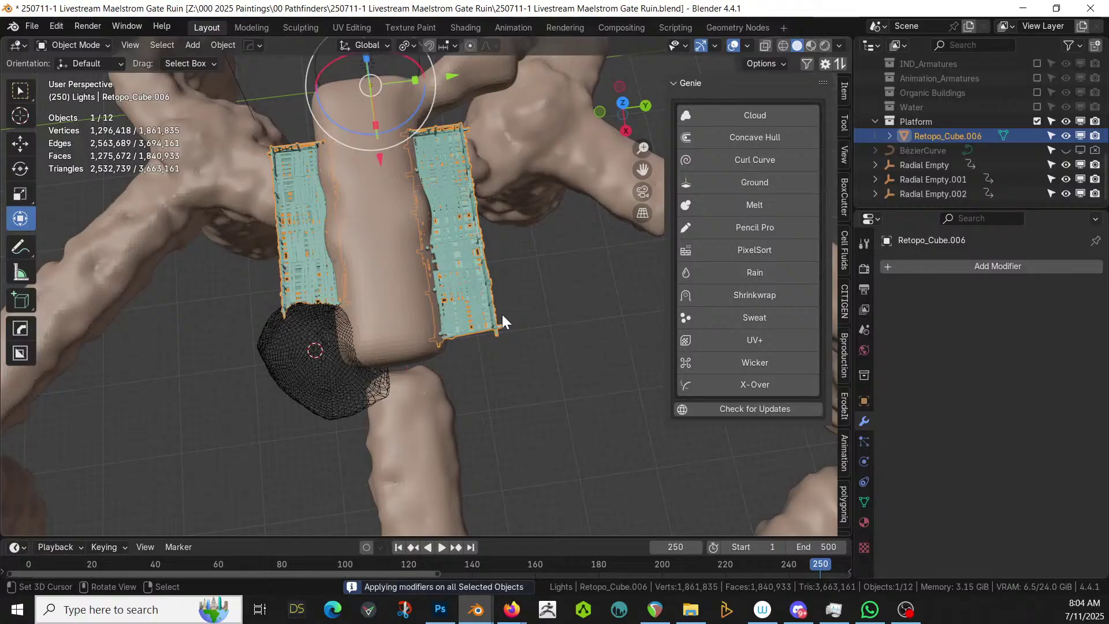
# In top view, move the rock over the opposite platform strip of the same arm, subtract it and apply the Difference Boolean
pyautogui.press('KP_7')
pyautogui.click(493, 386)
pyautogui.press('g')
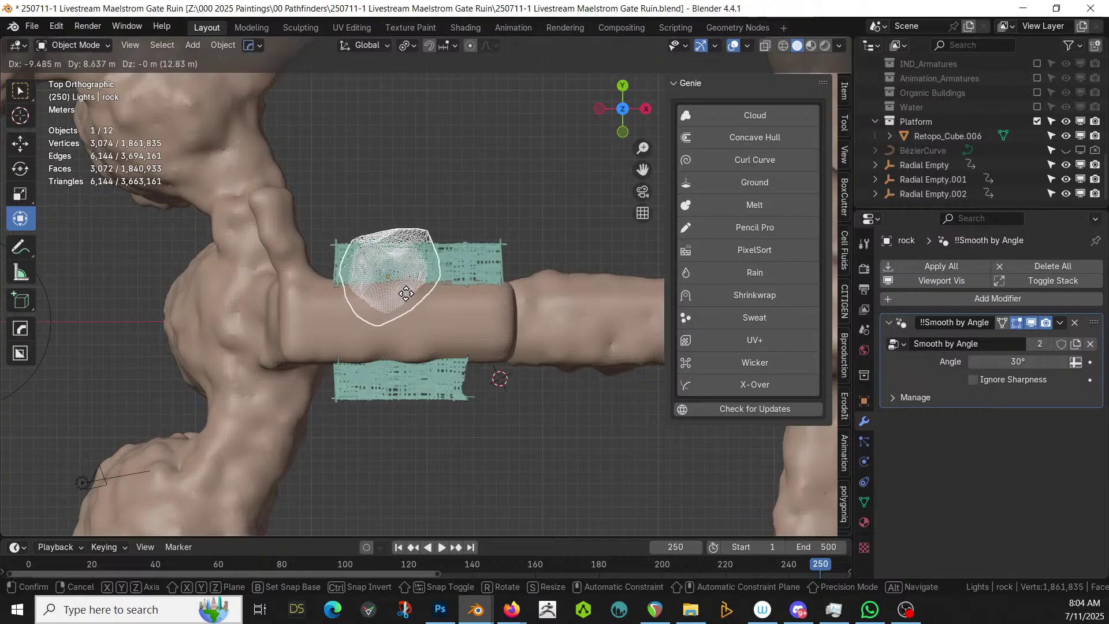
pyautogui.click(409, 289)
pyautogui.keyDown('shift'); pyautogui.click(496, 254); pyautogui.keyUp('shift')
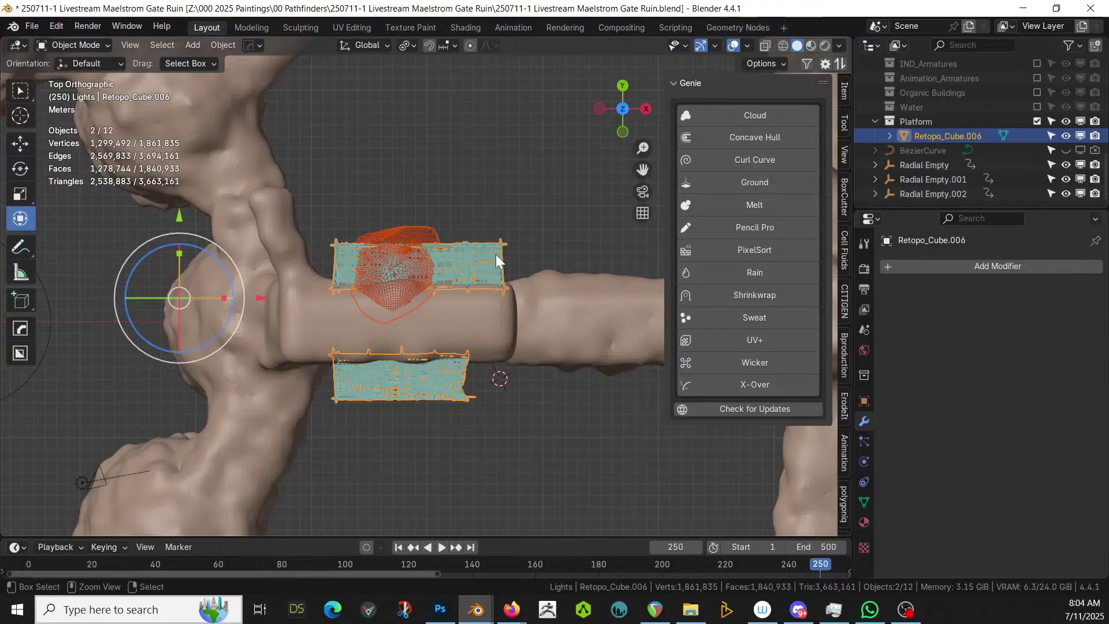
pyautogui.press('ctrl+KP_Subtract')
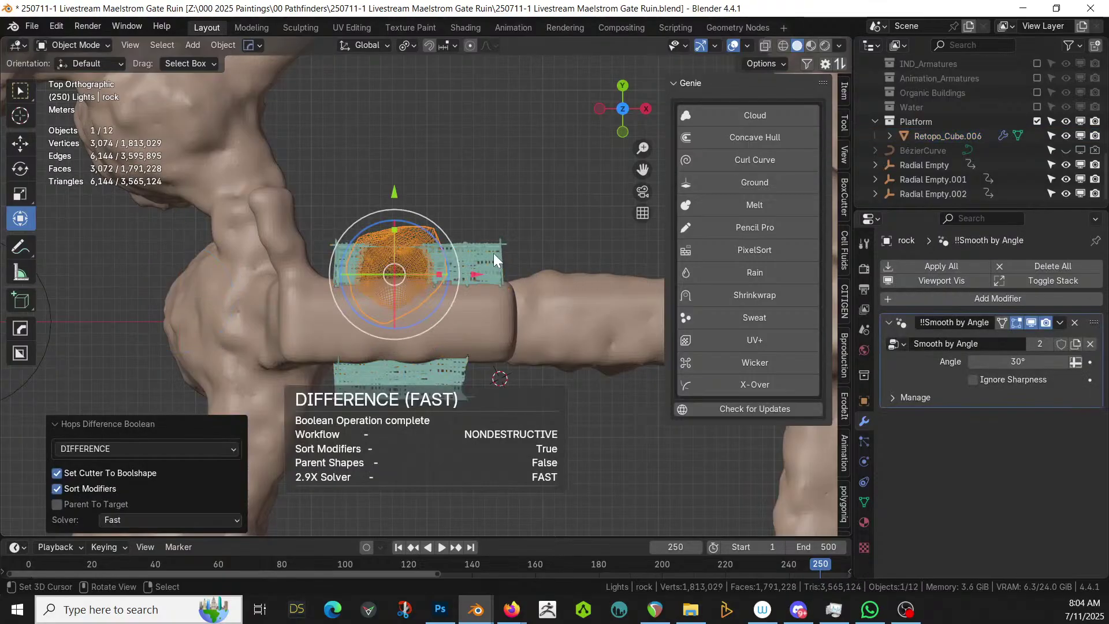
pyautogui.click(493, 253)
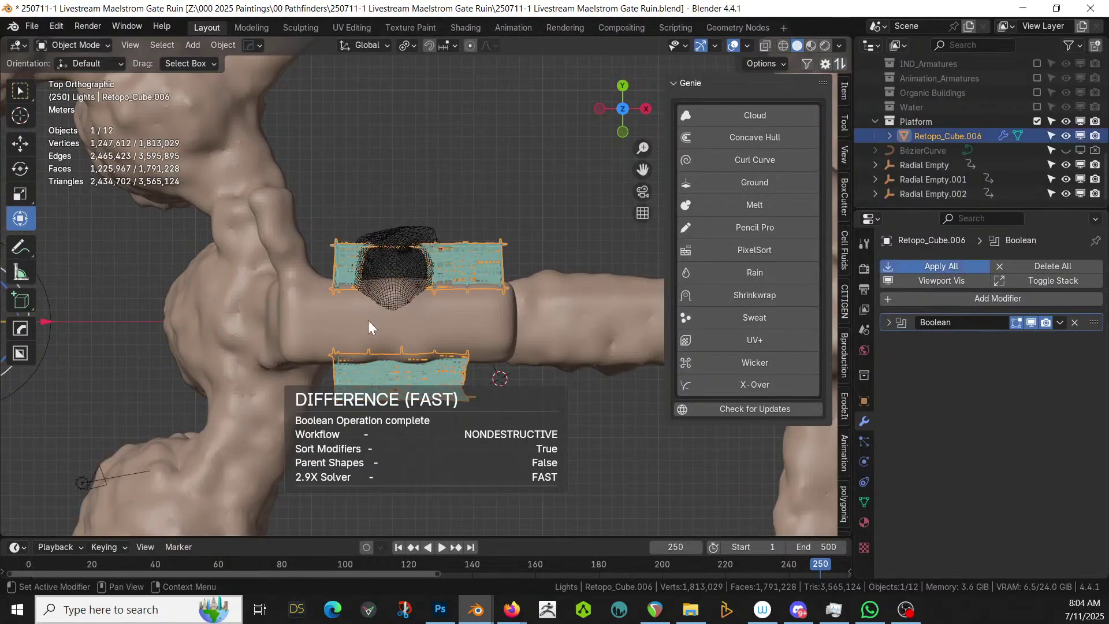
pyautogui.hotkey('ctrl', 'a')
# In top view, place the rock over the middle of the left platform strip on the downward-pointing arm and scale it by about 1.389
pyautogui.moveTo(467, 320); pyautogui.dragTo(374, 421, button='middle')
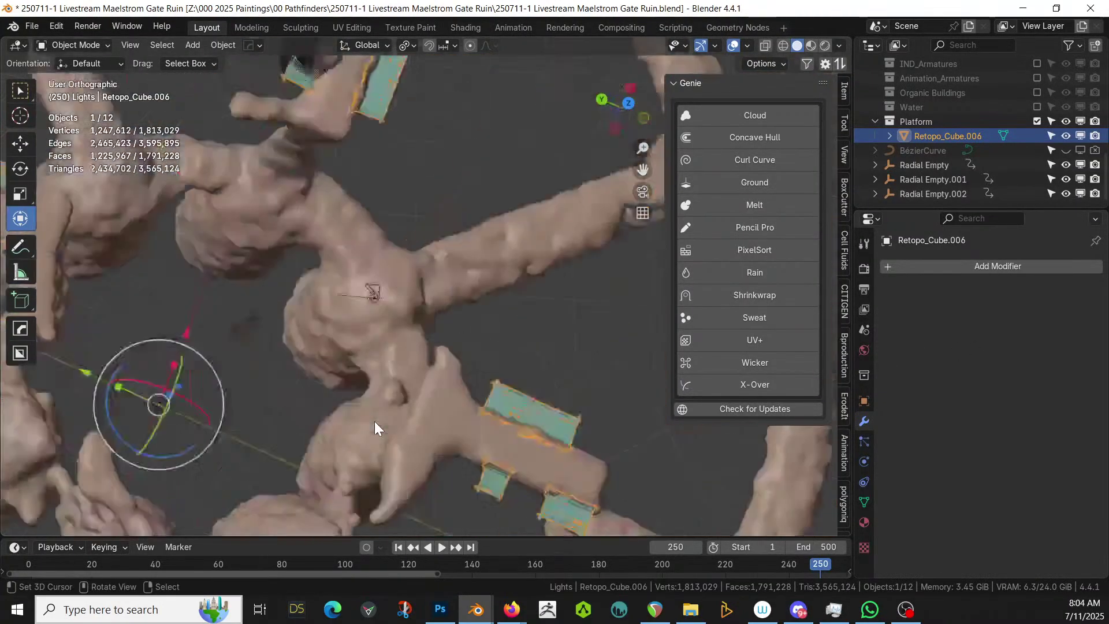
pyautogui.press('KP_7')
pyautogui.click(549, 154)
pyautogui.press('g')
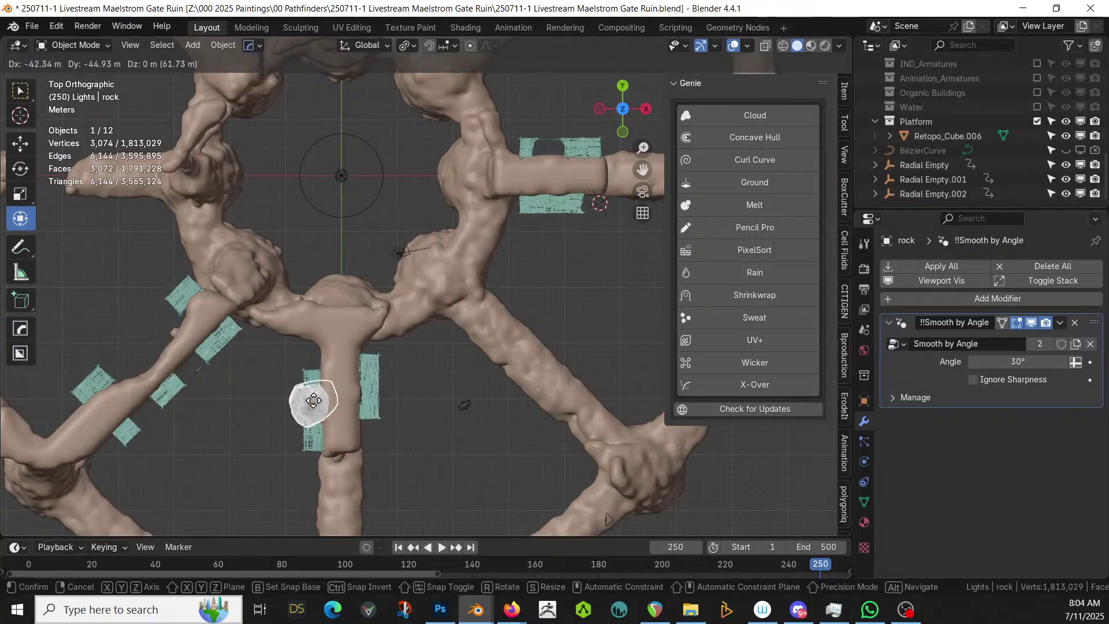
pyautogui.click(313, 404)
pyautogui.press('s')
pyautogui.click(368, 402)
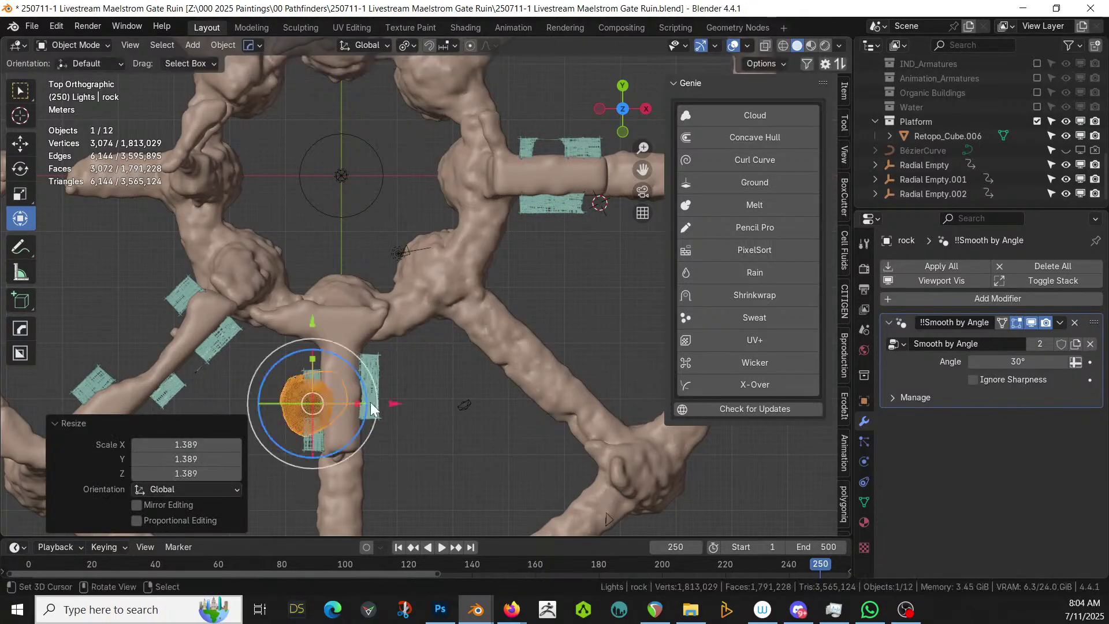
pyautogui.press('g')
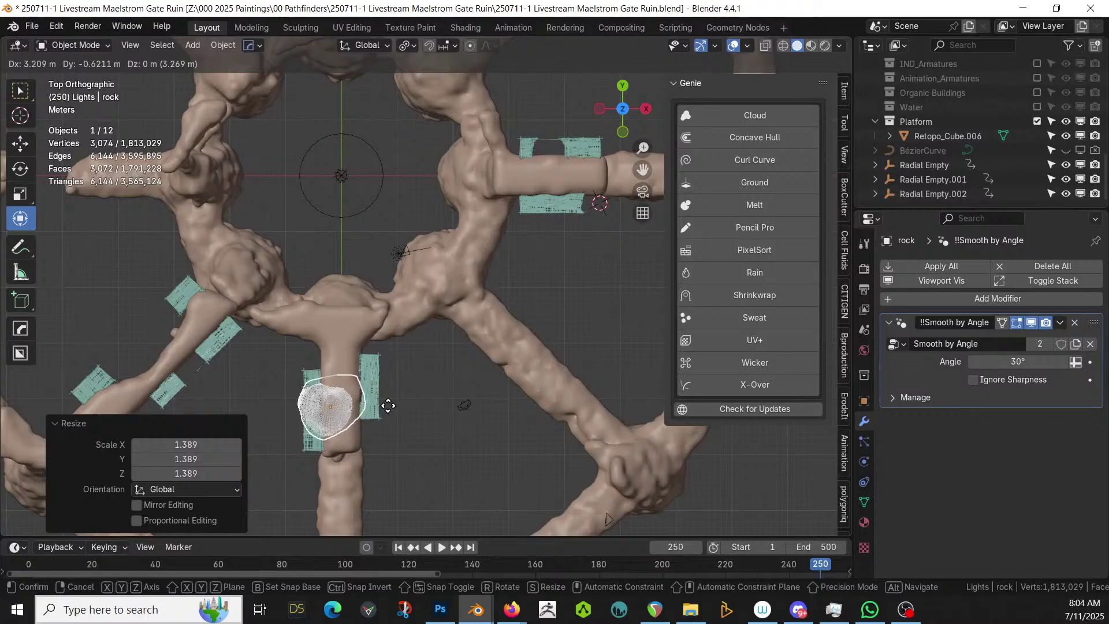
pyautogui.click(386, 403)
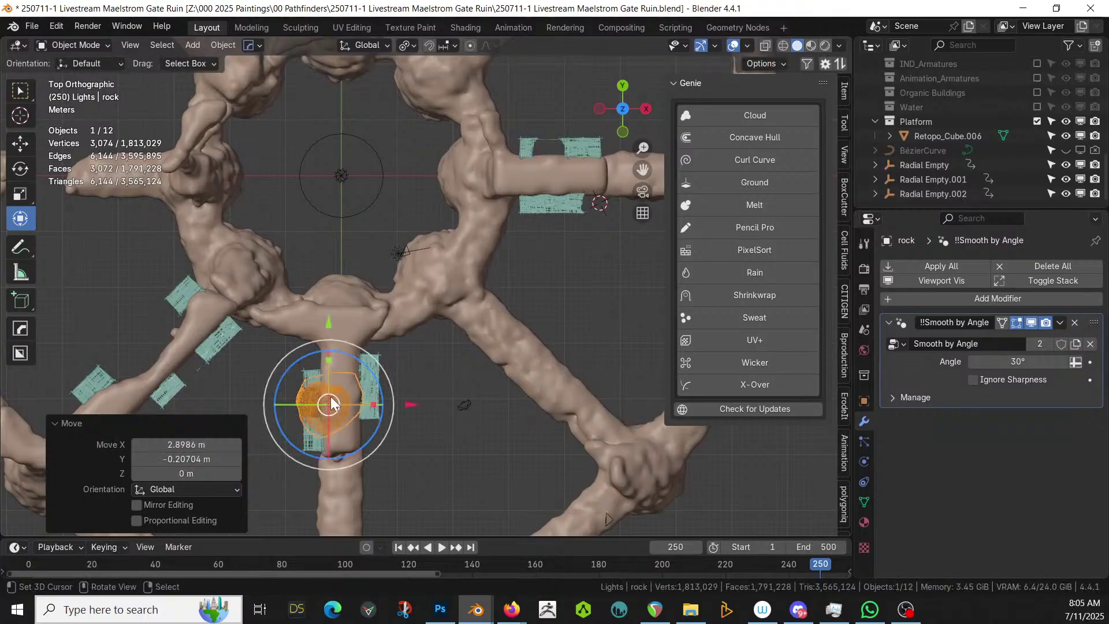
# Subtract the rock from the left platform strip with Difference Booleans, apply all modifiers on Retopo_Cube.006 and check the undo history
pyautogui.moveTo(387, 403); pyautogui.dragTo(393, 439, button='middle')
pyautogui.keyDown('shift'); pyautogui.click(385, 453); pyautogui.keyUp('shift')
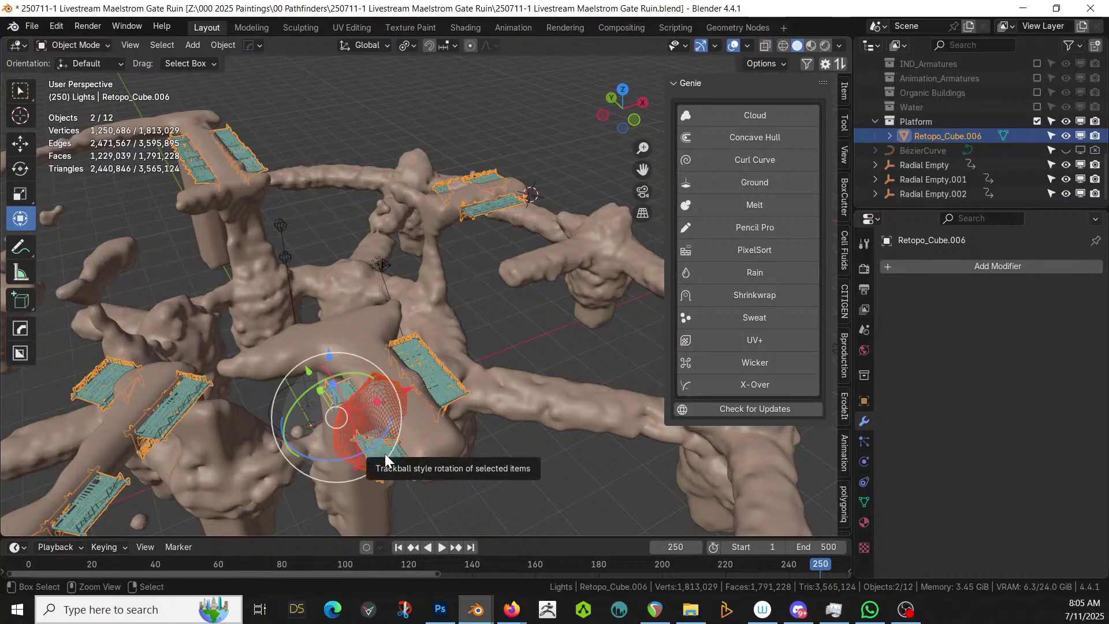
pyautogui.press('ctrl+KP_Subtract')
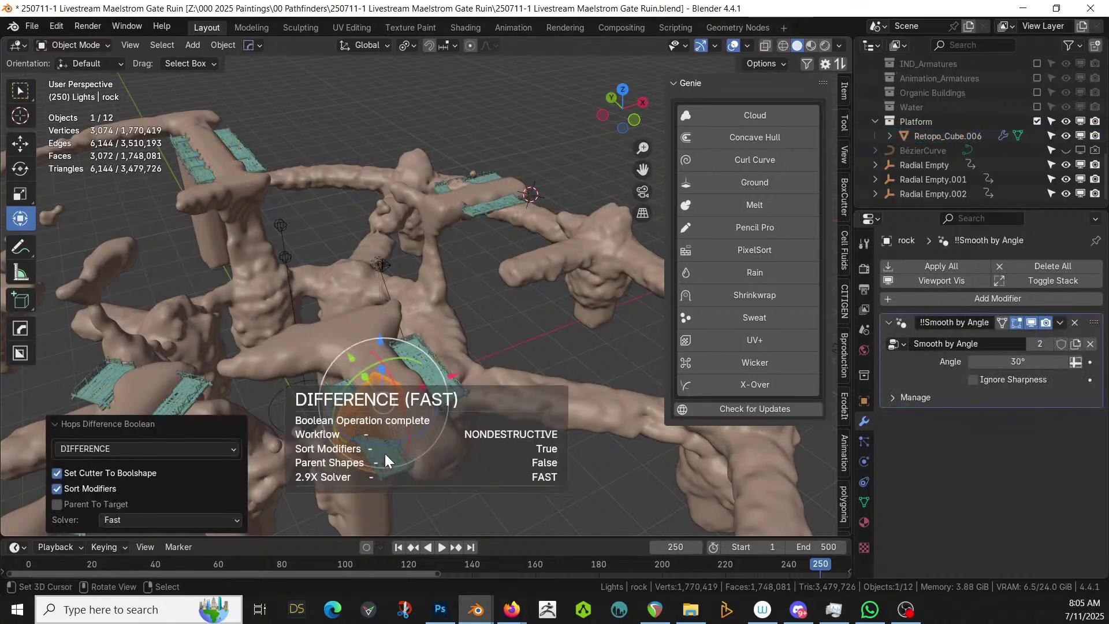
pyautogui.moveTo(384, 453); pyautogui.dragTo(384, 491, button='middle')
pyautogui.keyDown('shift'); pyautogui.moveTo(434, 341); pyautogui.dragTo(489, 248, button='middle'); pyautogui.keyUp('shift')
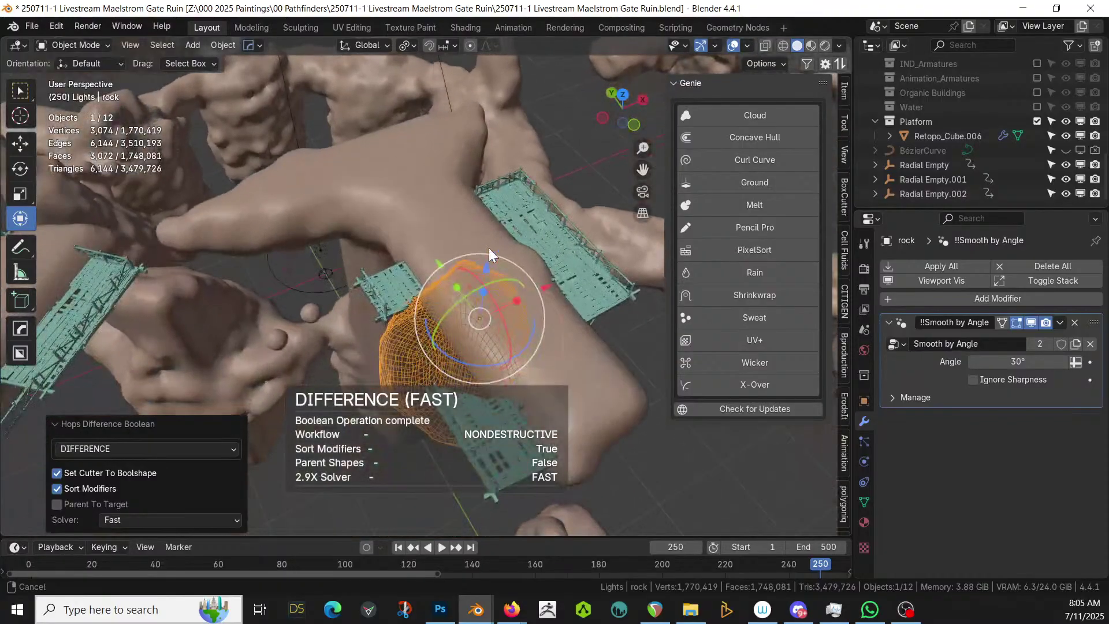
pyautogui.click(394, 285)
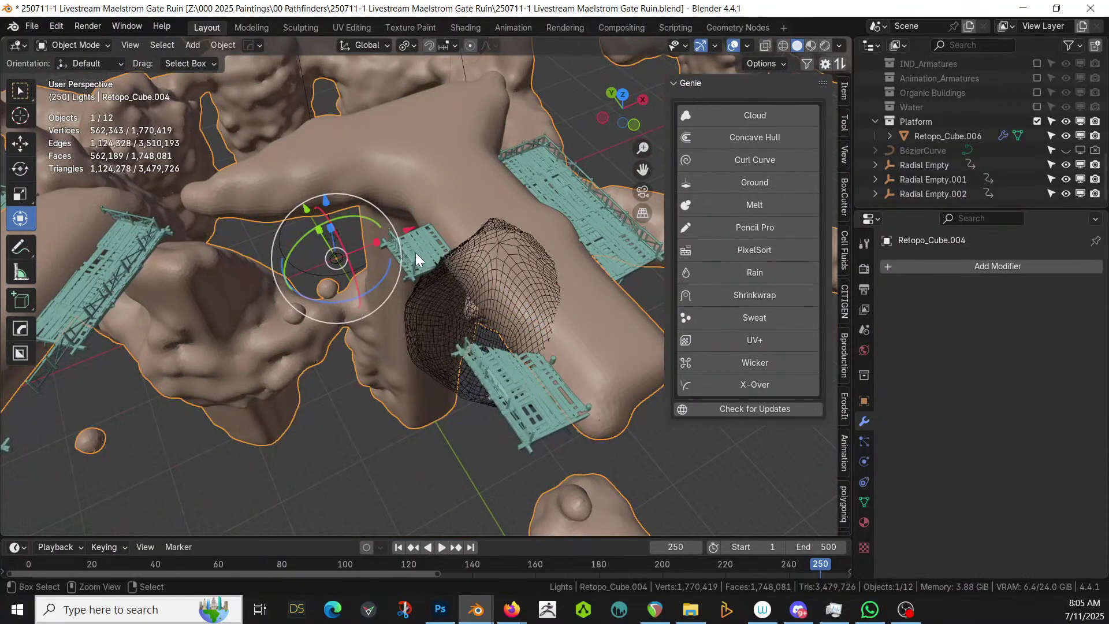
pyautogui.click(424, 269)
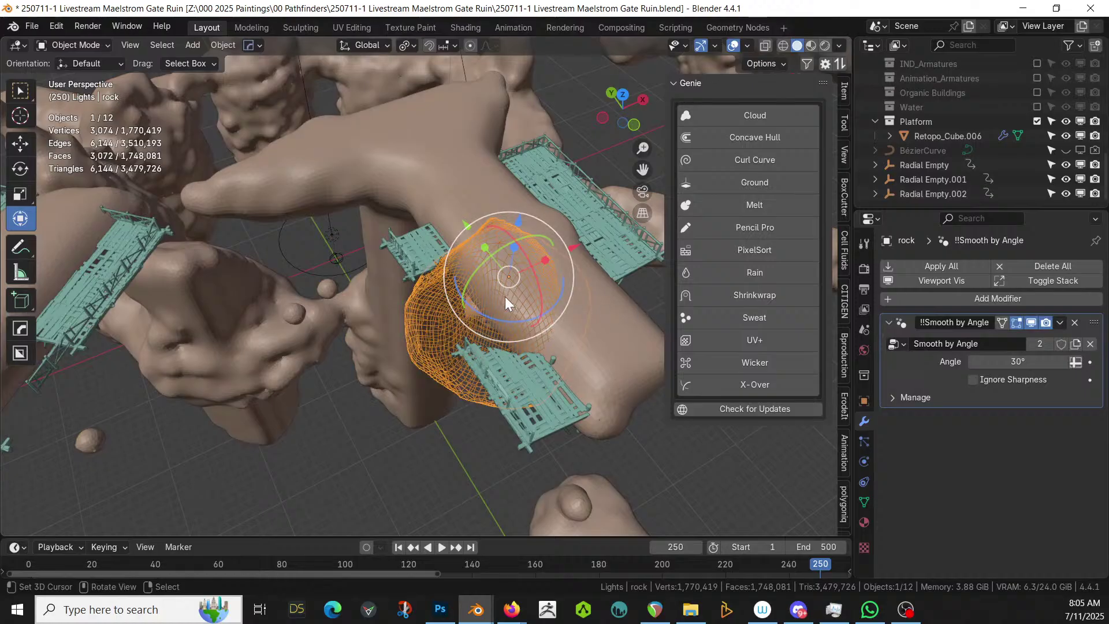
pyautogui.keyDown('shift'); pyautogui.click(426, 255); pyautogui.keyUp('shift')
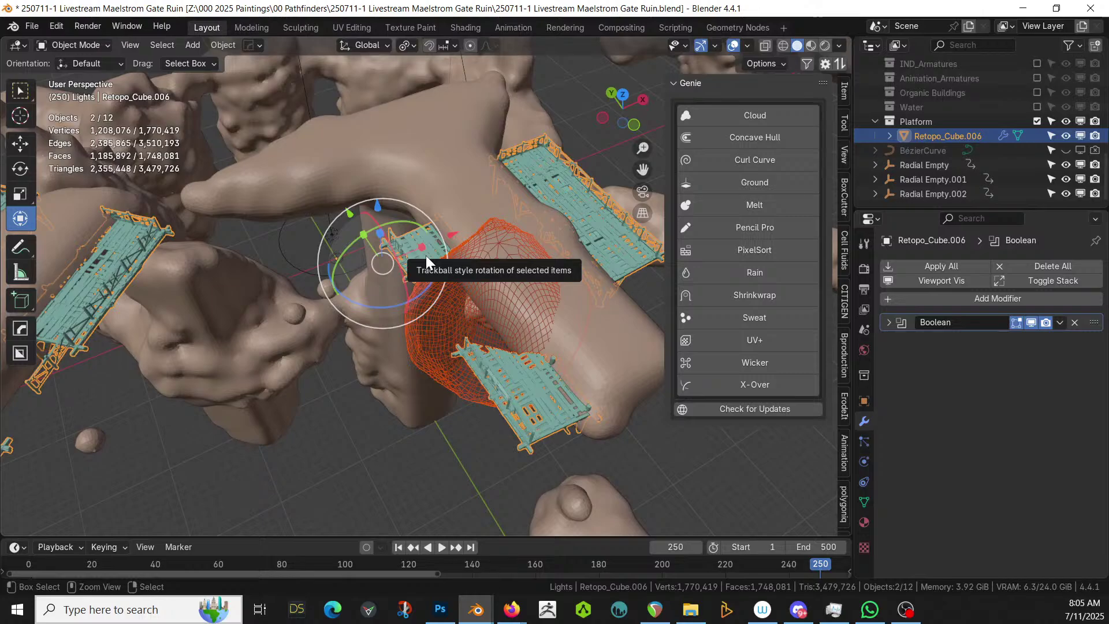
pyautogui.press('ctrl+KP_Subtract')
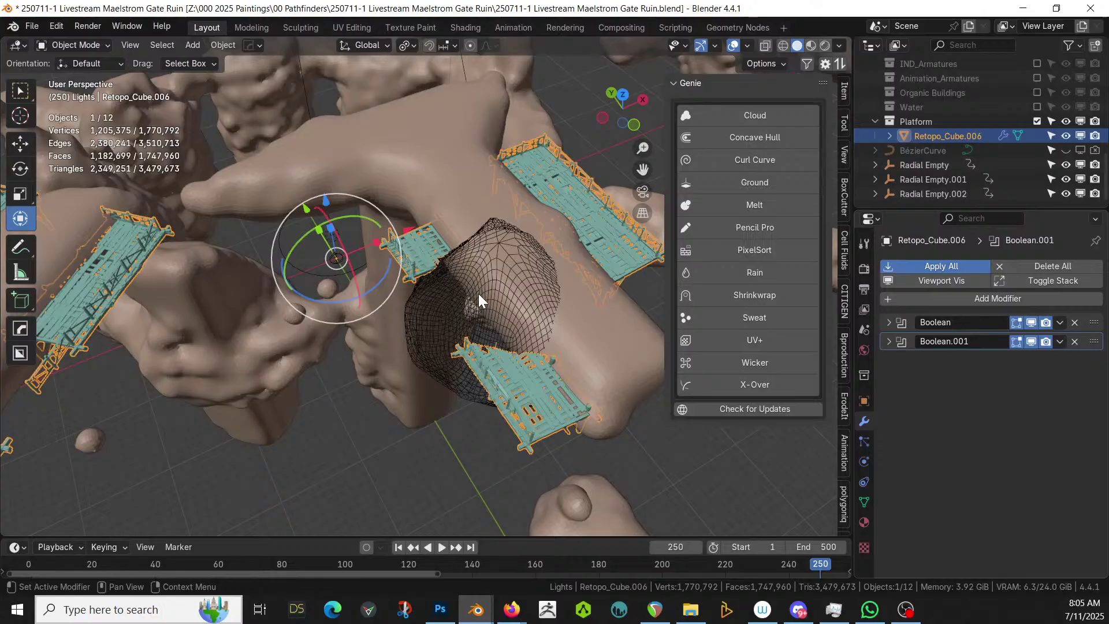
pyautogui.click(52, 24)
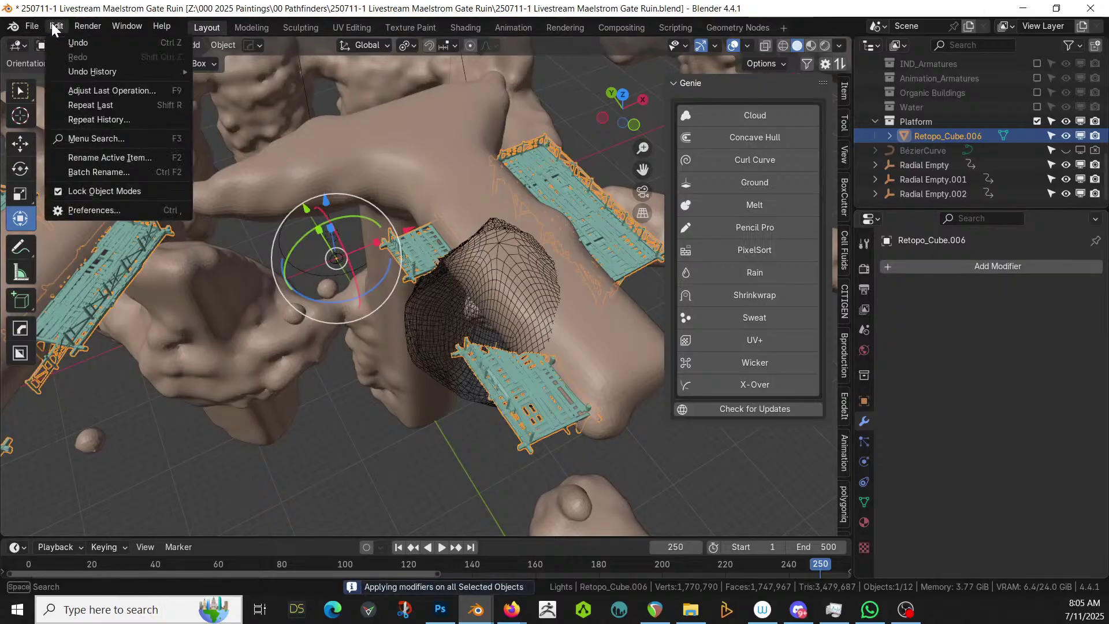
pyautogui.moveTo(102, 73)
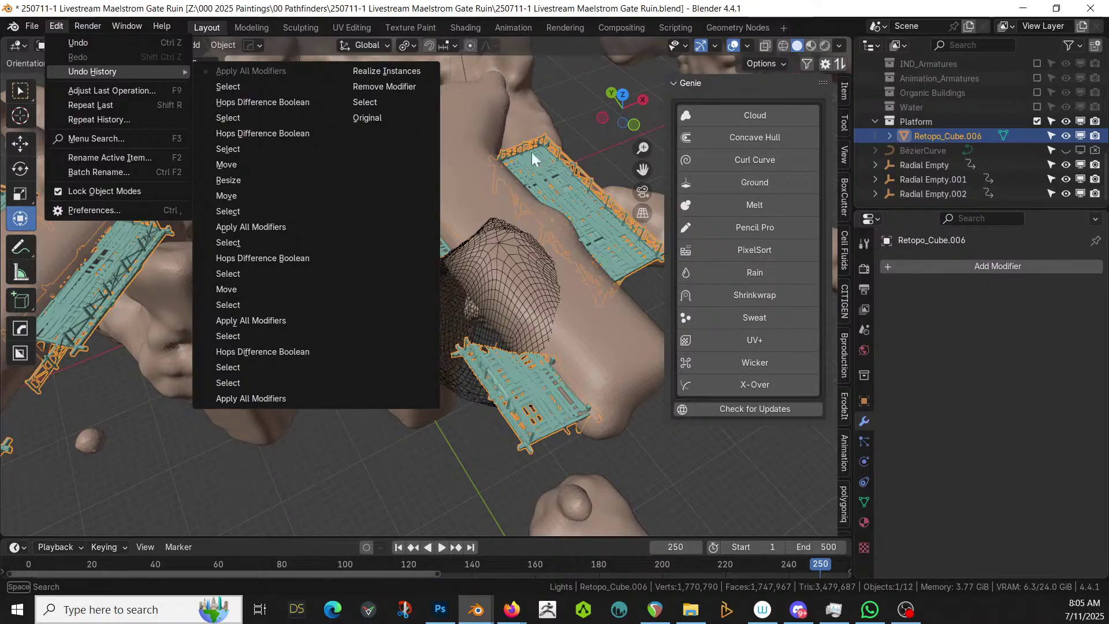
# In top view, move the rock over the inner end of the arm's right platform strip, subtract it and apply the Difference Boolean
pyautogui.click(520, 276)
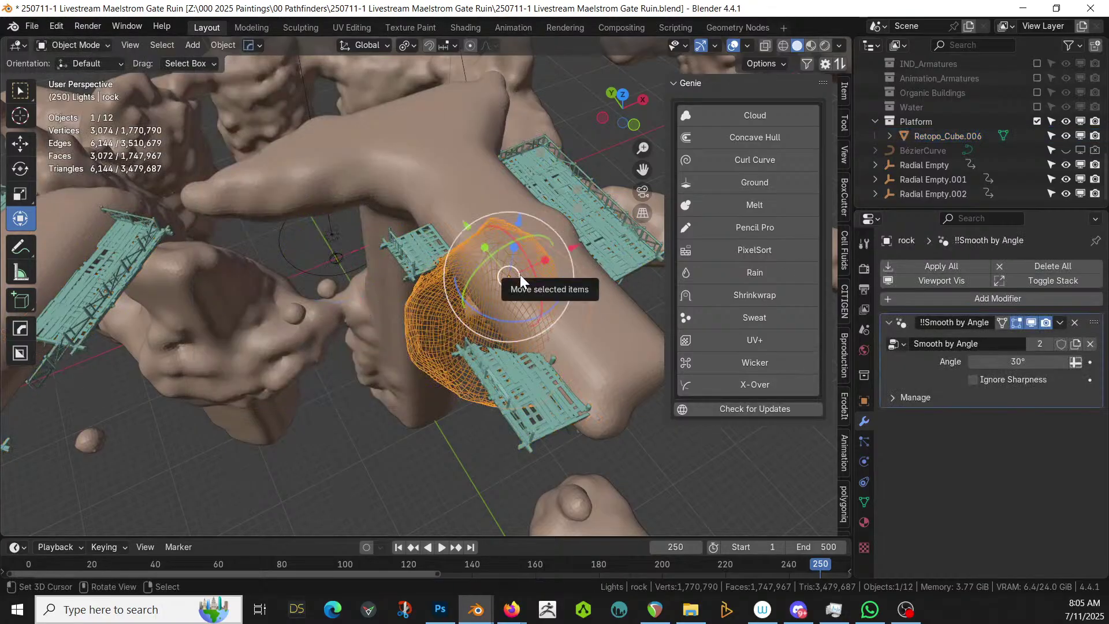
pyautogui.press('KP_7')
pyautogui.press('g')
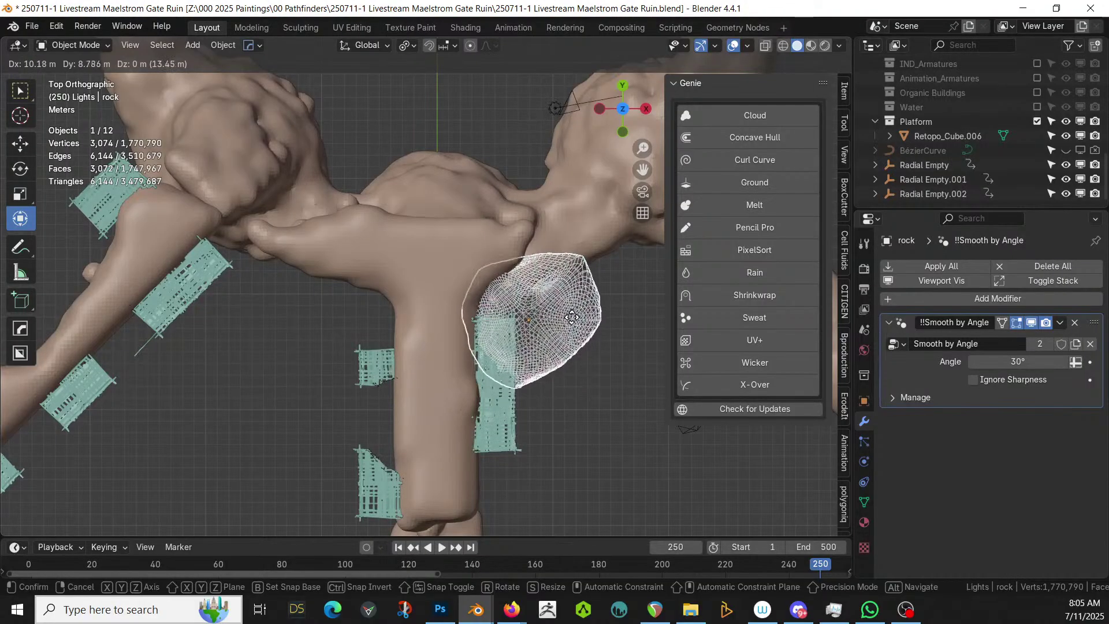
pyautogui.click(549, 330)
pyautogui.keyDown('shift'); pyautogui.click(504, 433); pyautogui.keyUp('shift')
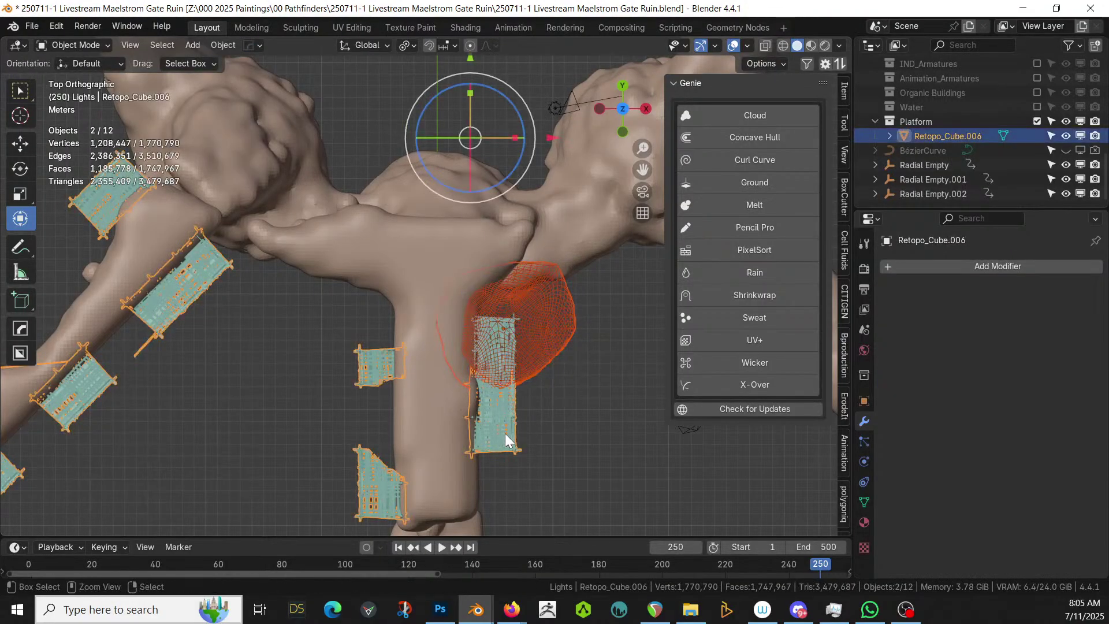
pyautogui.press('ctrl+KP_Subtract')
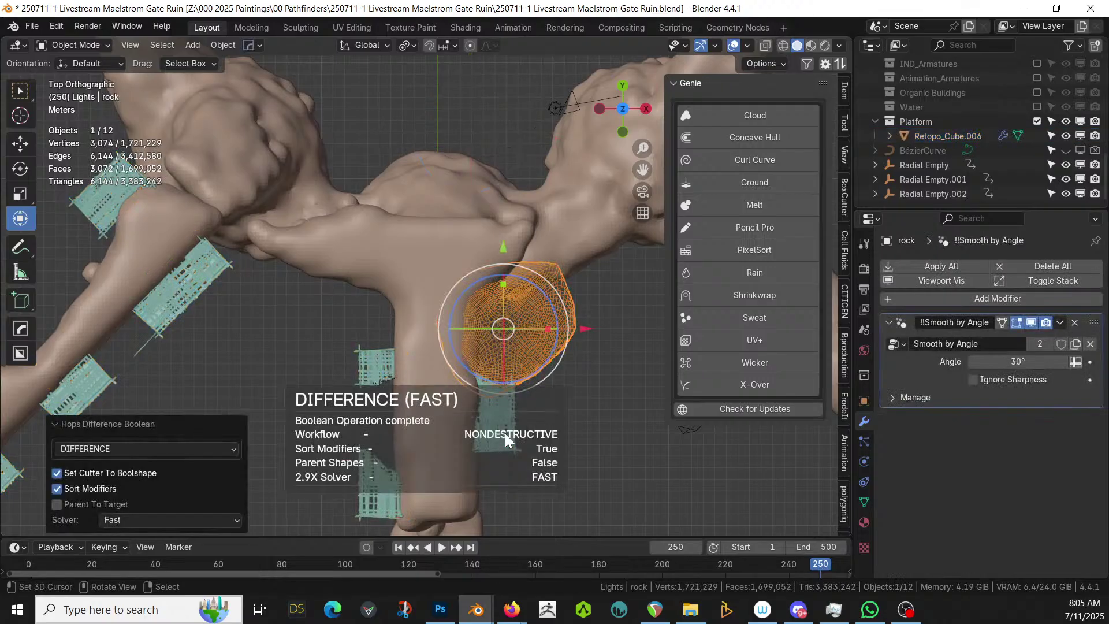
pyautogui.click(501, 432)
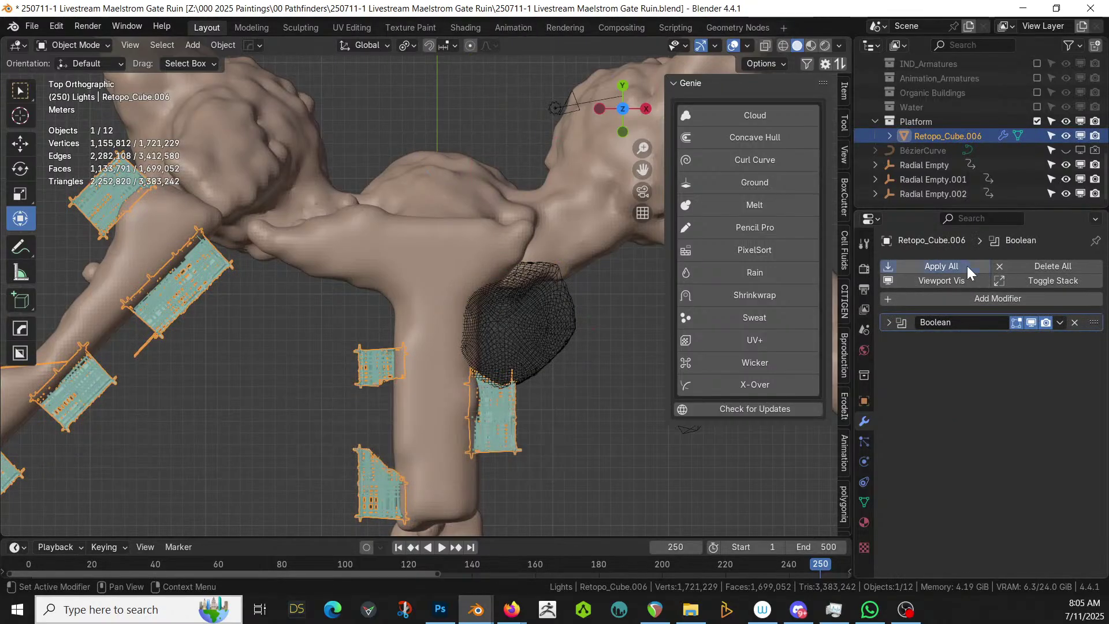
pyautogui.hotkey('ctrl', 'a')
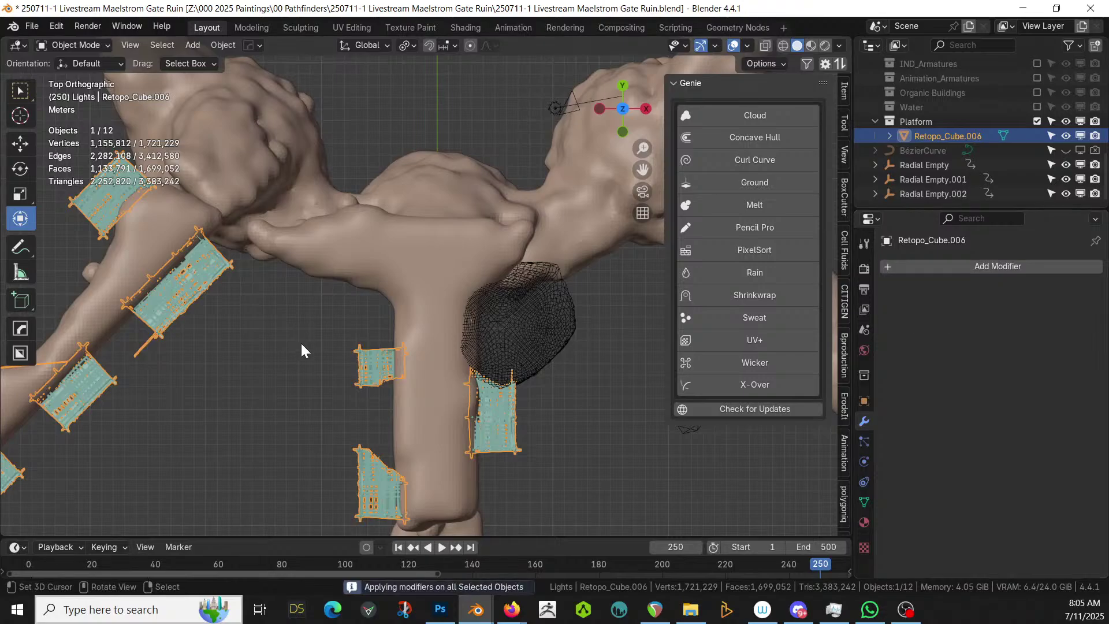
pyautogui.moveTo(296, 344); pyautogui.dragTo(382, 44, button='middle')
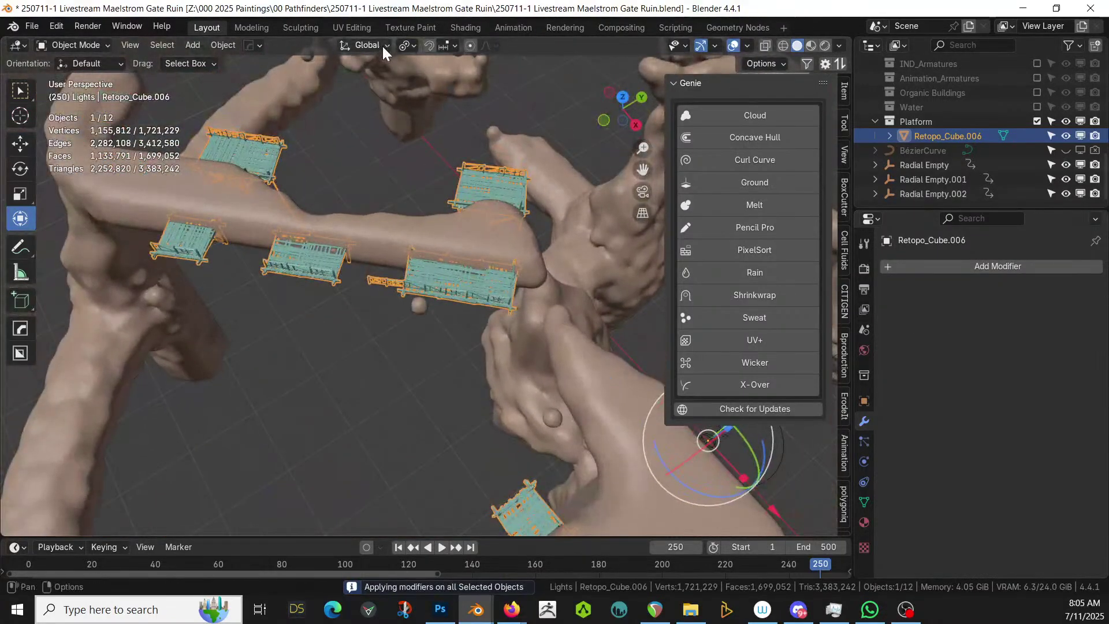
# In top view, place the rock over the middle of the lower-left diagonal arm, scale it by about 1.48 and fine-tune its position against the platforms
pyautogui.press('KP_7')
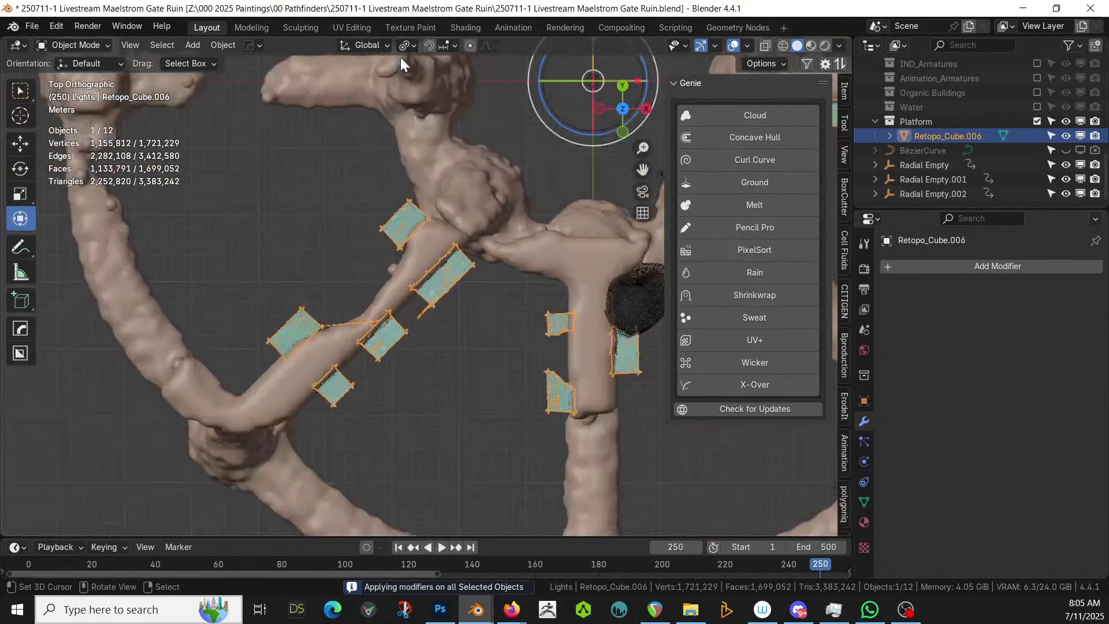
pyautogui.click(635, 292)
pyautogui.press('g')
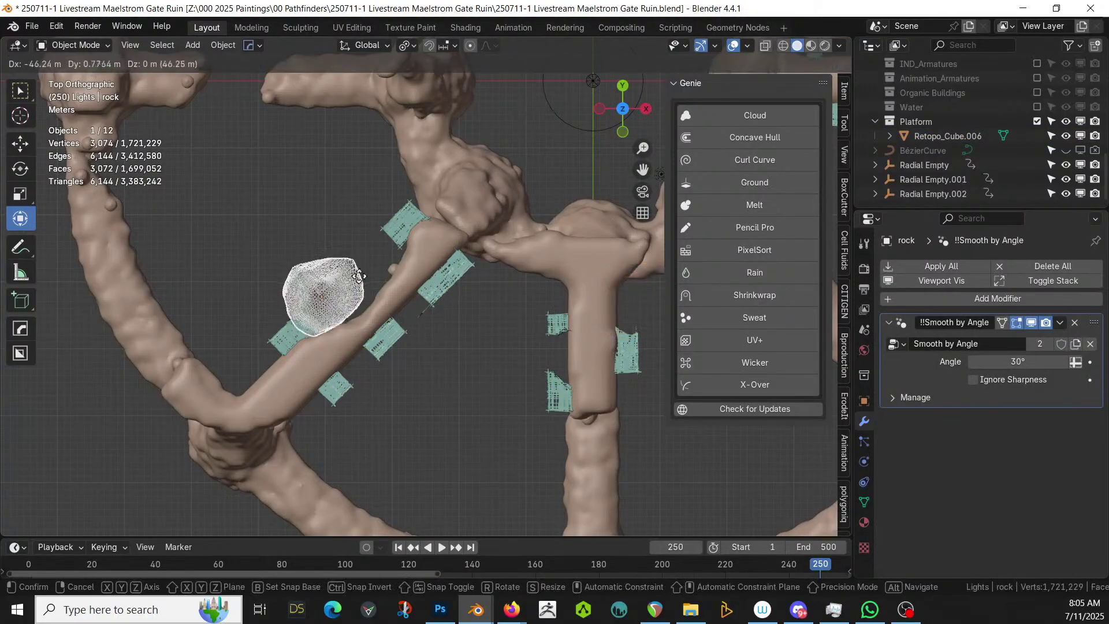
pyautogui.click(332, 310)
pyautogui.press('s')
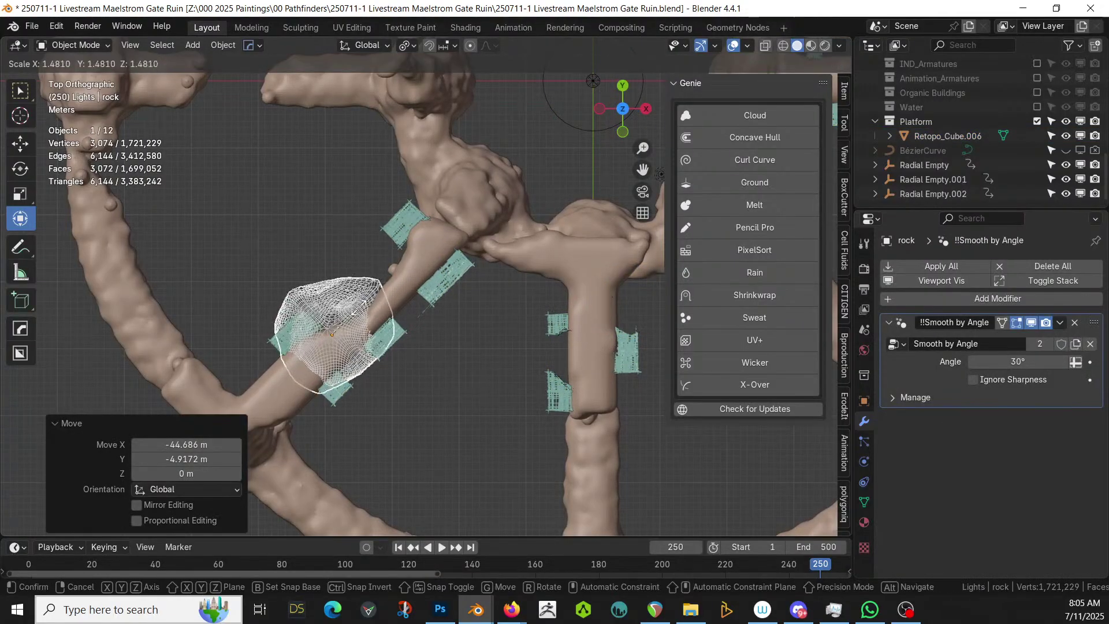
pyautogui.press('g')
pyautogui.click(352, 295)
pyautogui.moveTo(352, 296); pyautogui.dragTo(327, 207, button='middle')
pyautogui.moveTo(326, 202); pyautogui.dragTo(346, 207)
pyautogui.press('g')
pyautogui.click(352, 200)
pyautogui.moveTo(352, 200); pyautogui.dragTo(418, 294, button='middle')
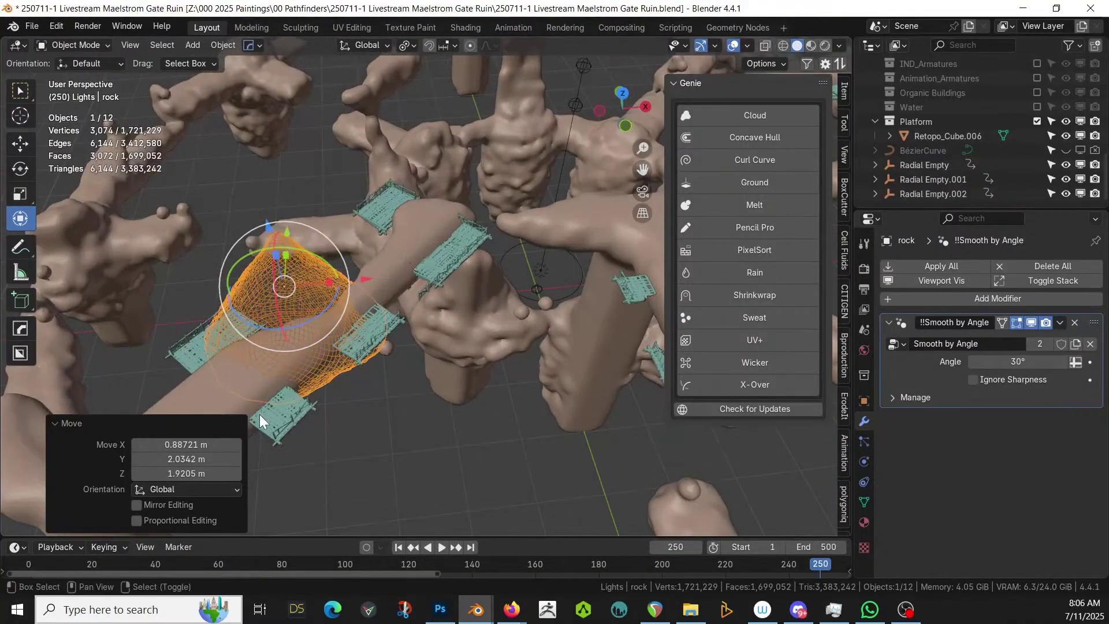
# Subtract the rock from the diagonal arm's platforms with a Difference Boolean and apply all modifiers on Retopo_Cube.006
pyautogui.keyDown('shift'); pyautogui.click(279, 426); pyautogui.keyUp('shift')
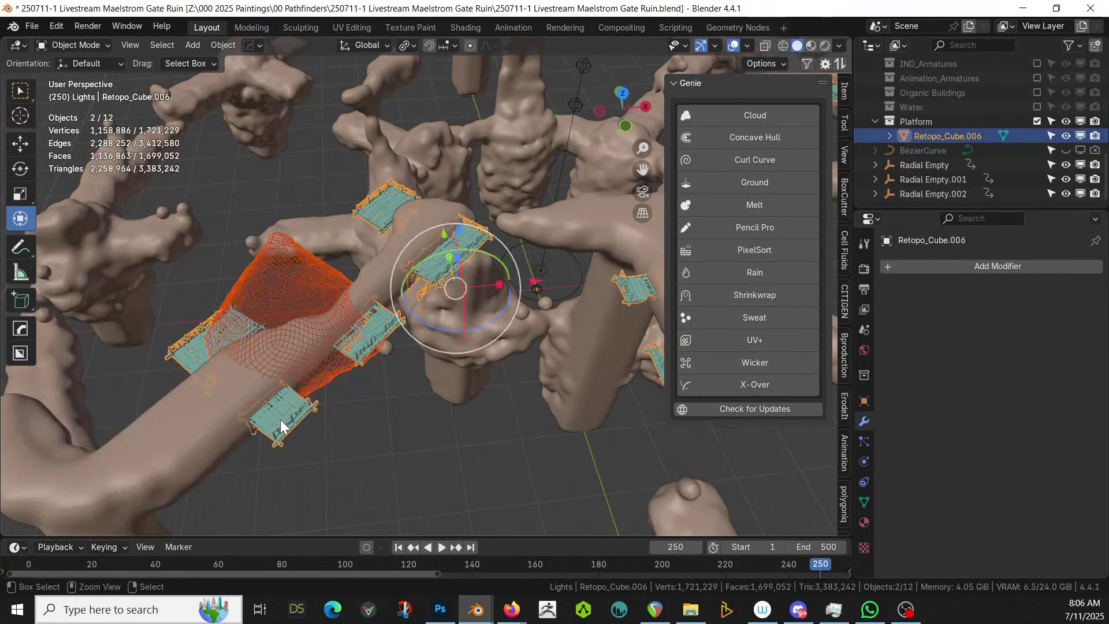
pyautogui.press('ctrl+KP_Subtract')
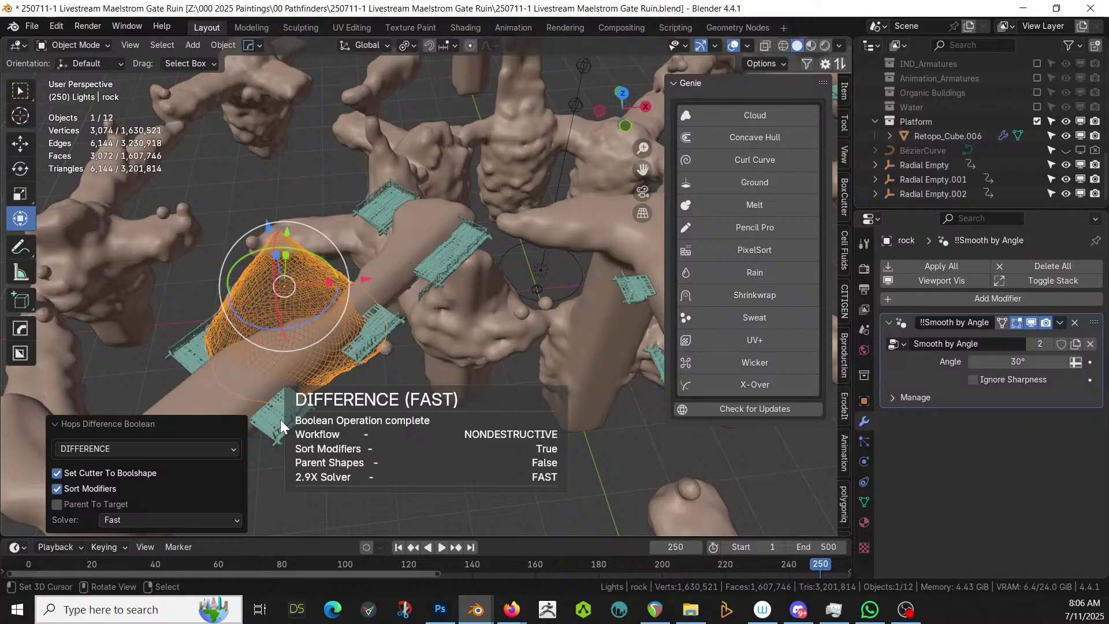
pyautogui.moveTo(279, 403); pyautogui.dragTo(417, 432, button='middle')
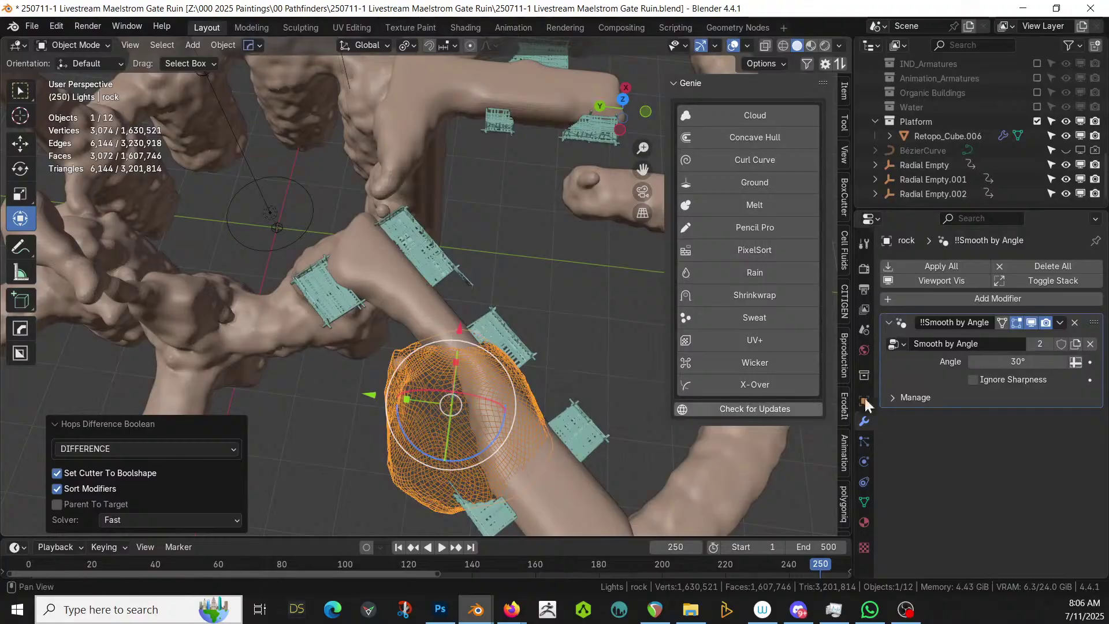
pyautogui.click(580, 432)
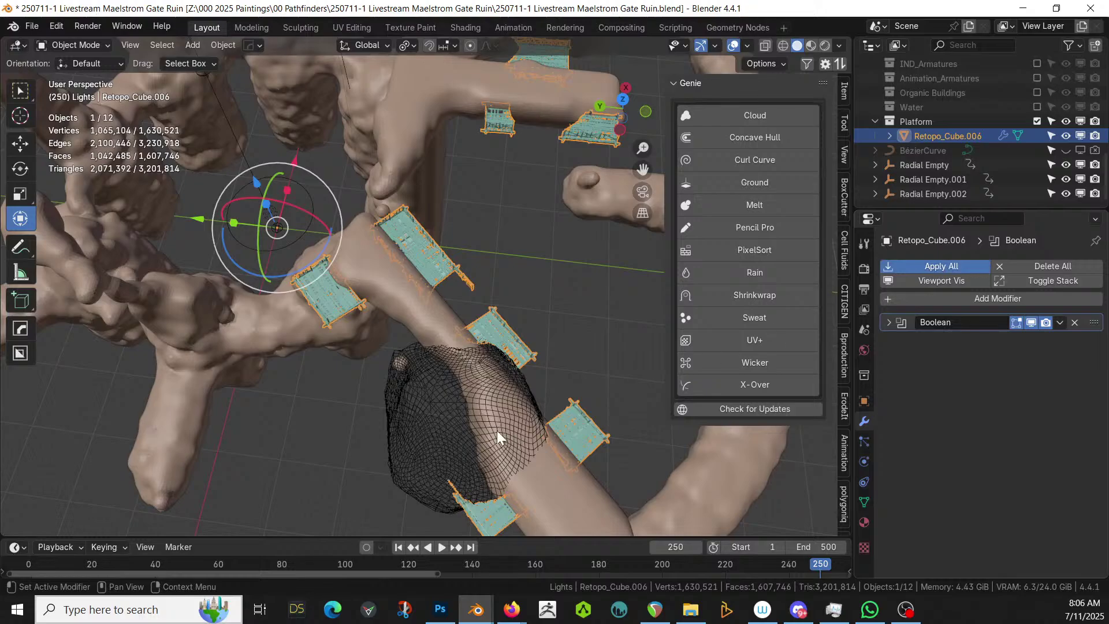
# Move the rock over the gap between the two outer platform pieces on the arm's opposite side, subtract it and apply the Difference Boolean
pyautogui.click(449, 424)
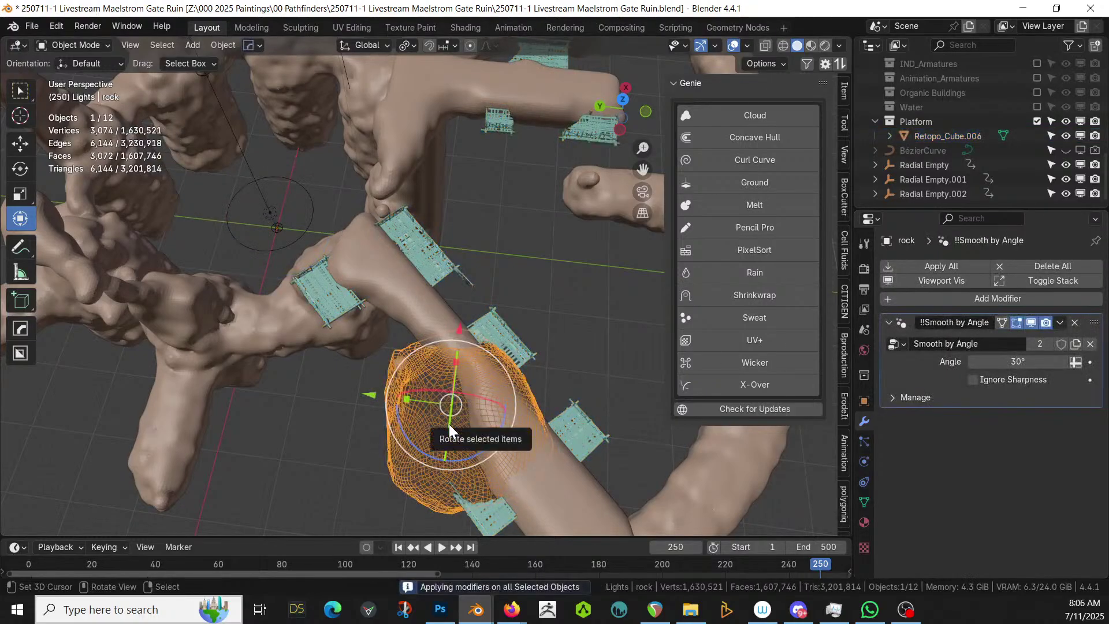
pyautogui.press('g')
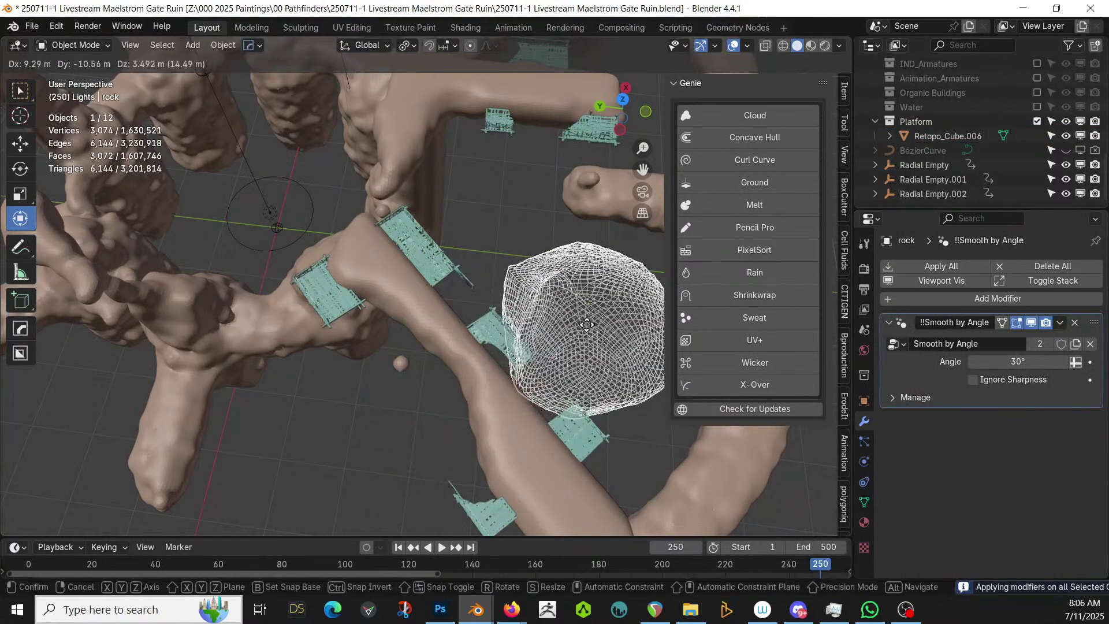
pyautogui.click(574, 336)
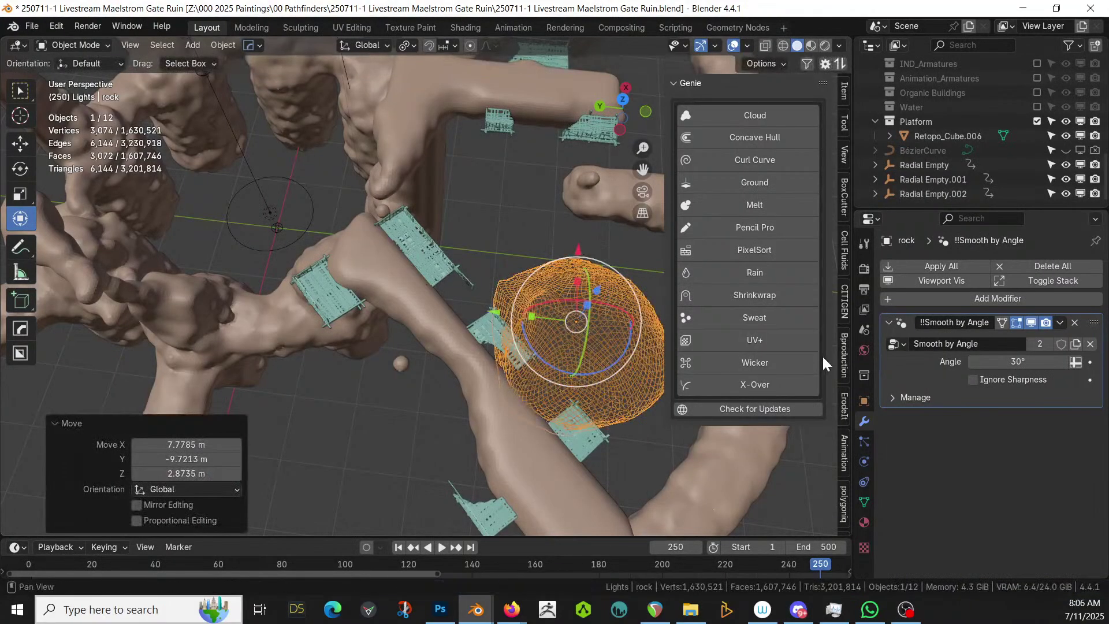
pyautogui.keyDown('shift'); pyautogui.click(426, 260); pyautogui.keyUp('shift')
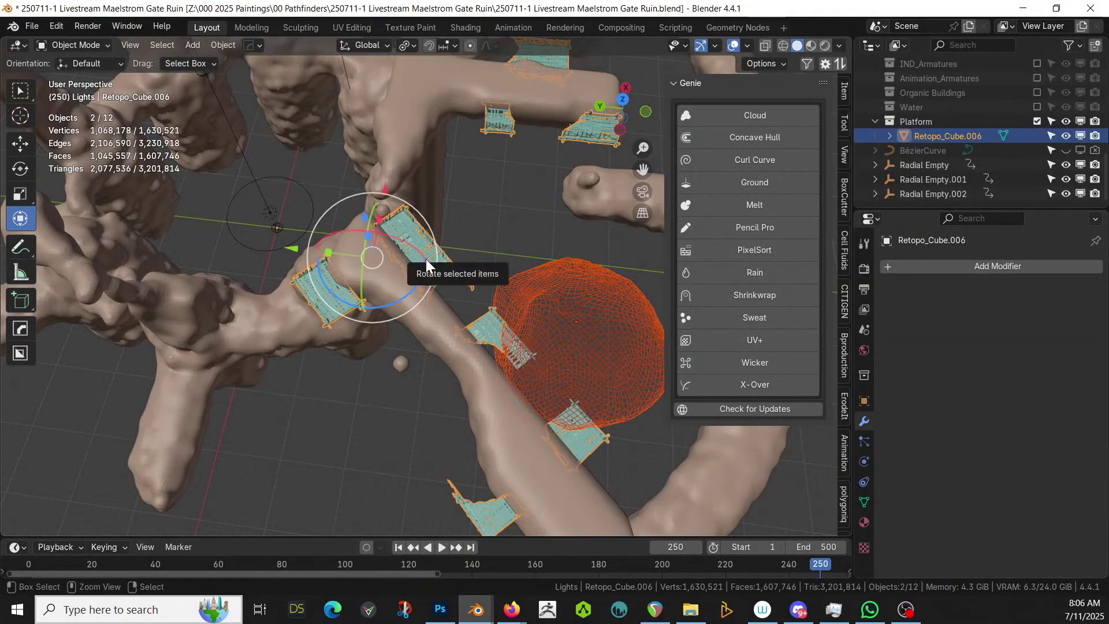
pyautogui.press('ctrl+KP_Subtract')
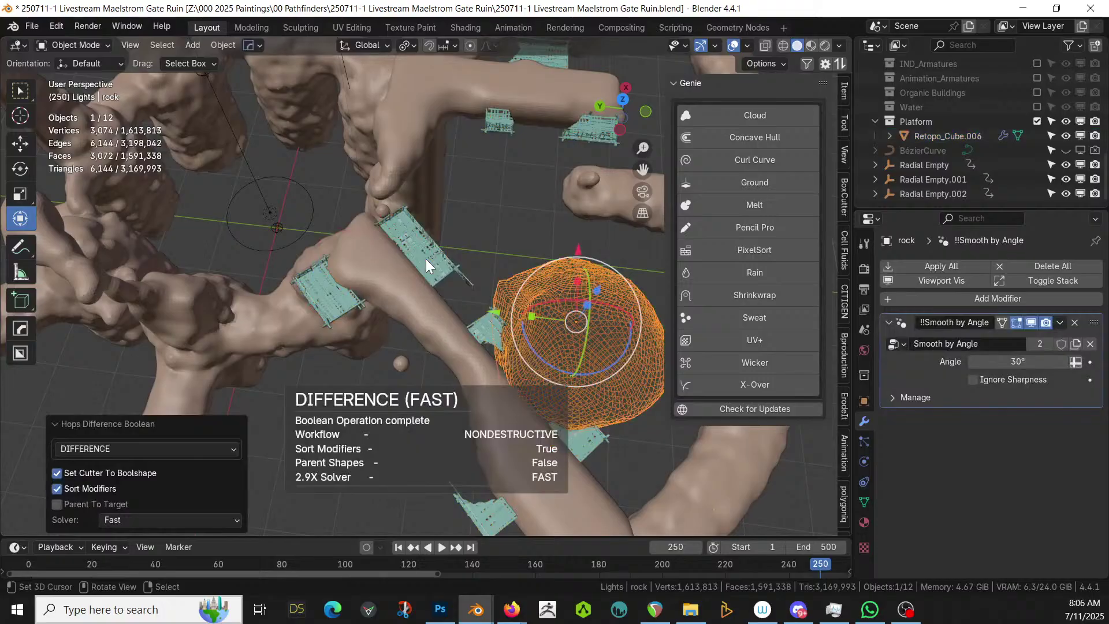
pyautogui.click(578, 454)
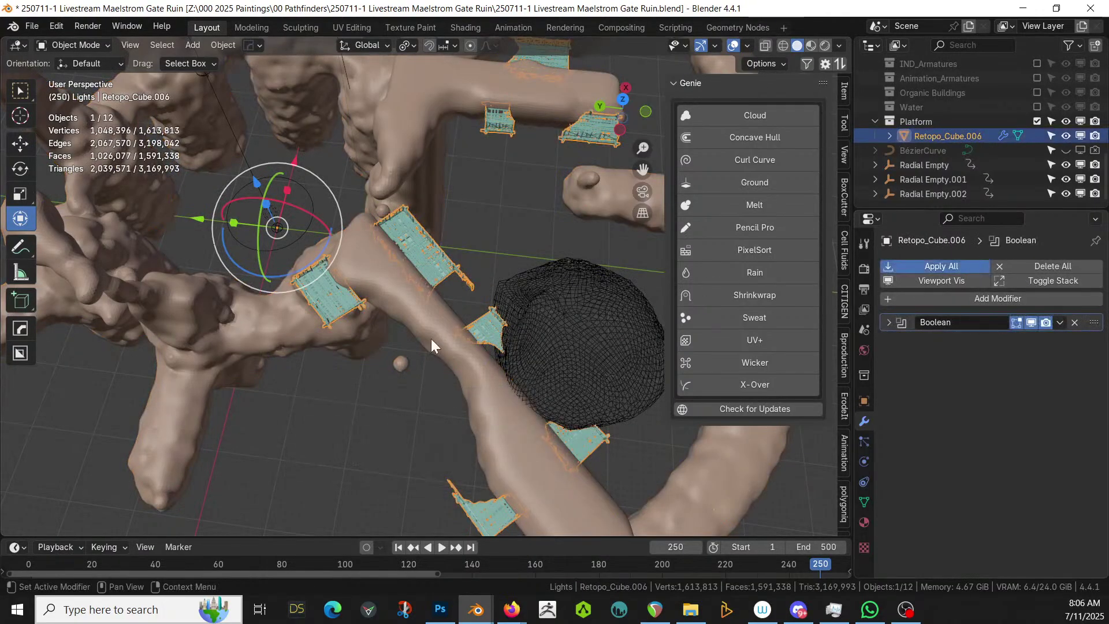
pyautogui.hotkey('ctrl', 'a')
# In top view, move the rock over the diagonal arm's inner end near the crater rim, subtract it and apply the Difference Boolean
pyautogui.moveTo(473, 362); pyautogui.dragTo(514, 373, button='middle')
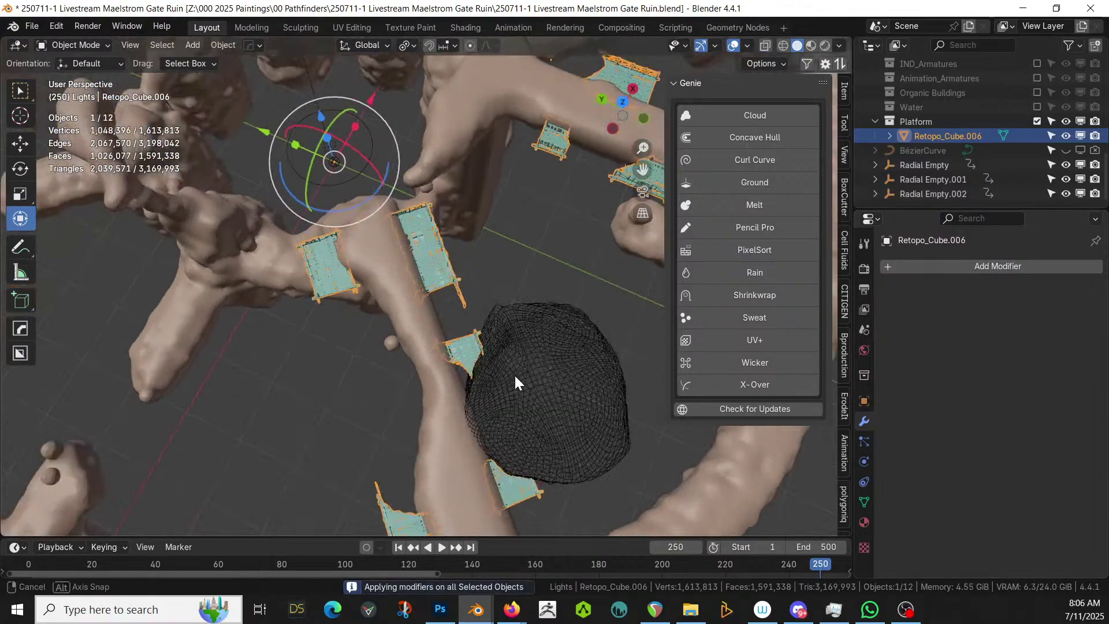
pyautogui.press('KP_7')
pyautogui.click(372, 431)
pyautogui.press('g')
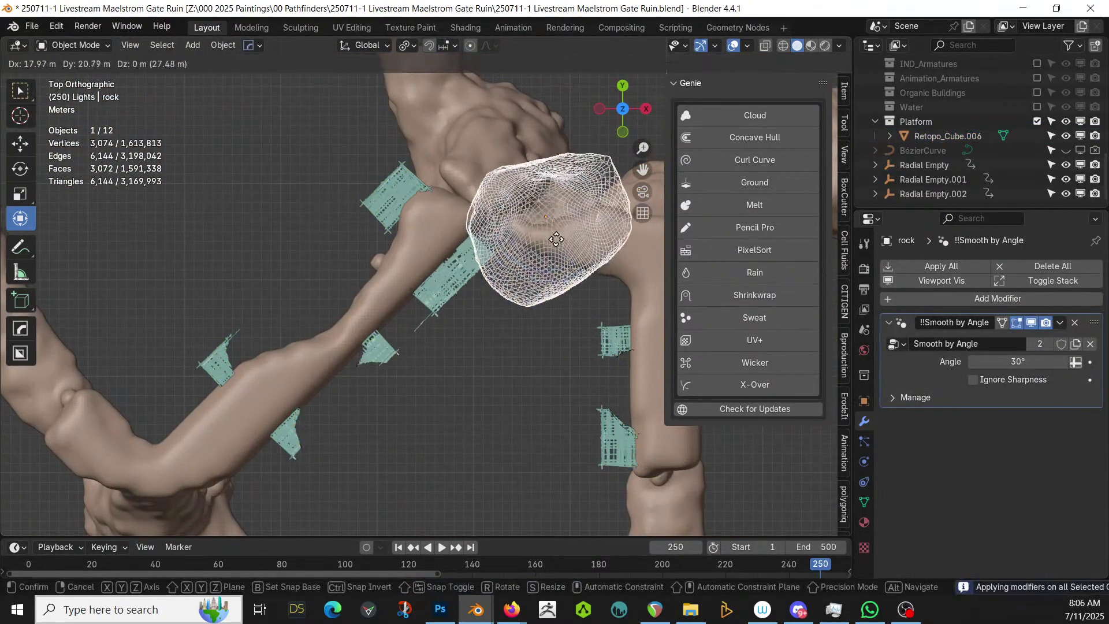
pyautogui.click(495, 214)
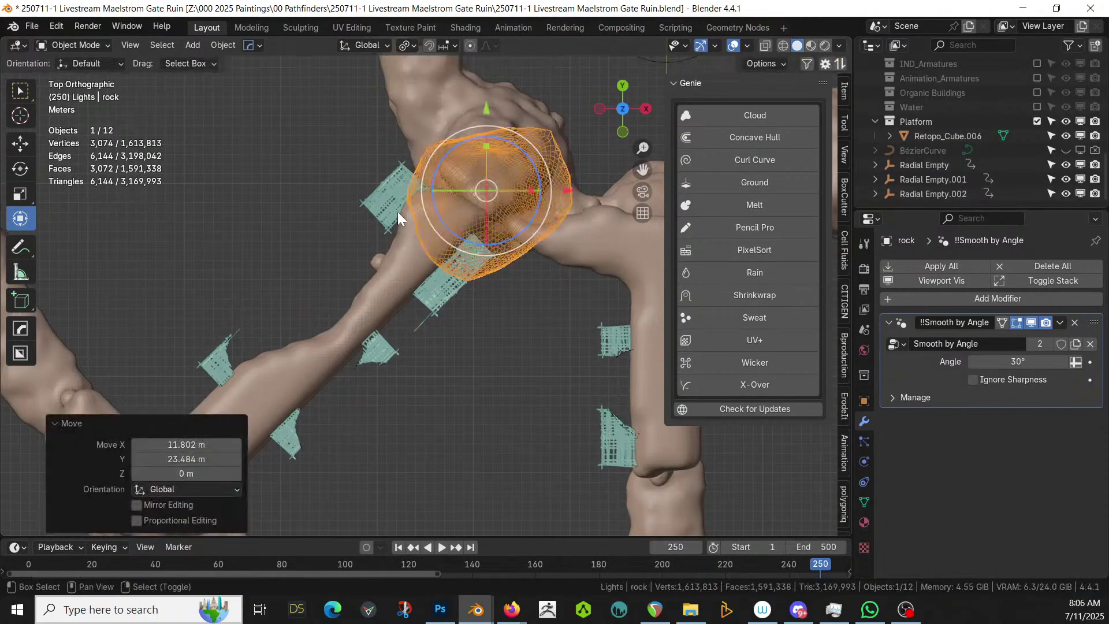
pyautogui.keyDown('shift'); pyautogui.click(396, 188); pyautogui.keyUp('shift')
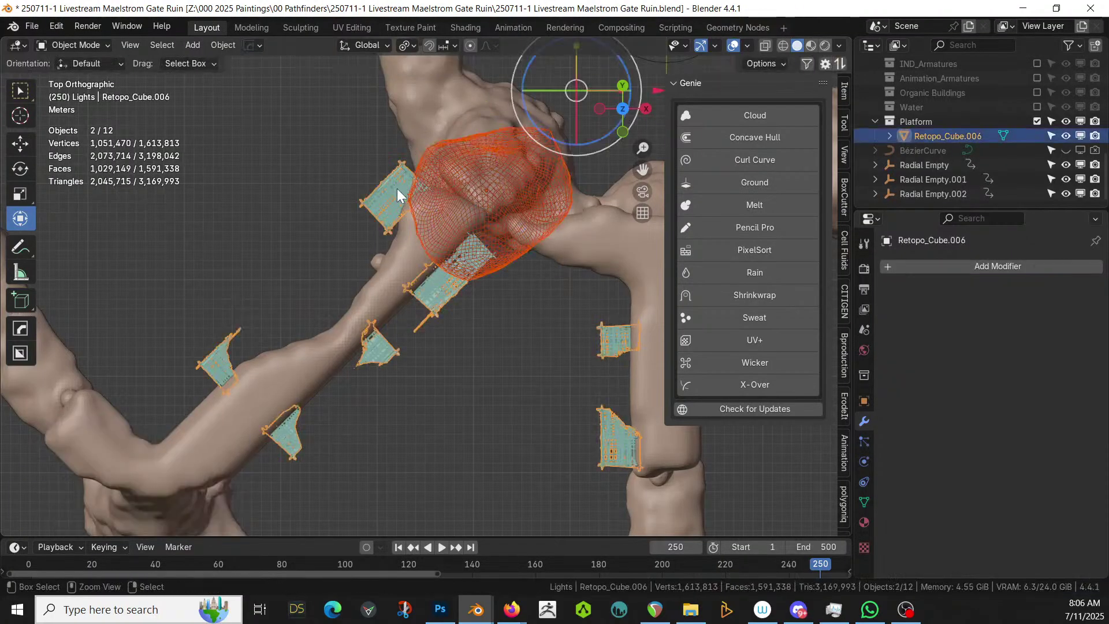
pyautogui.press('ctrl+KP_Subtract')
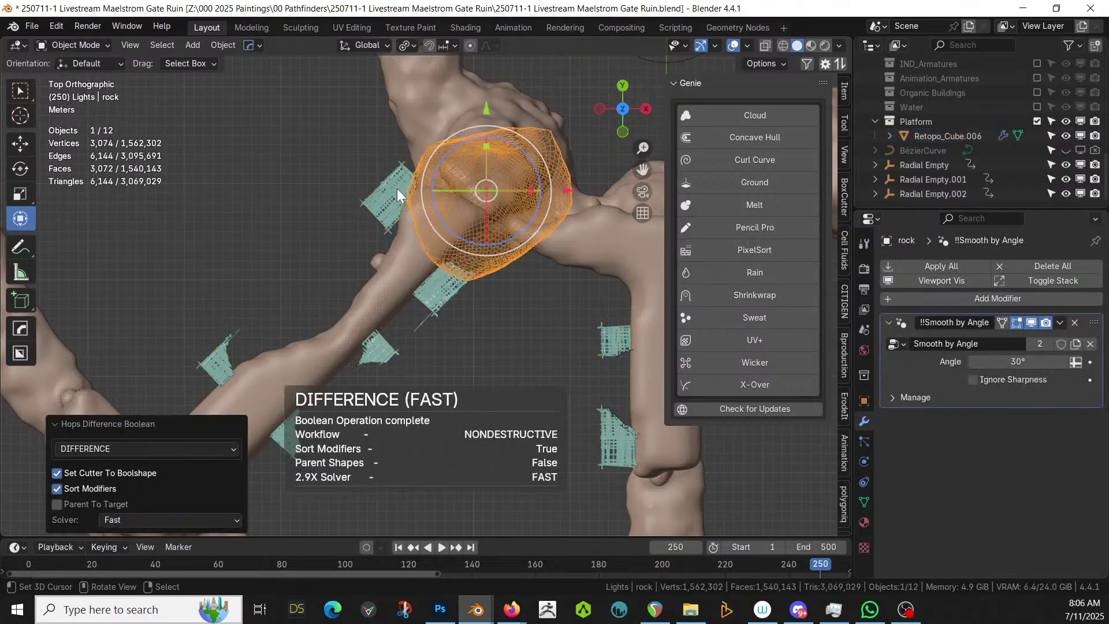
pyautogui.moveTo(475, 209); pyautogui.dragTo(645, 195, button='middle')
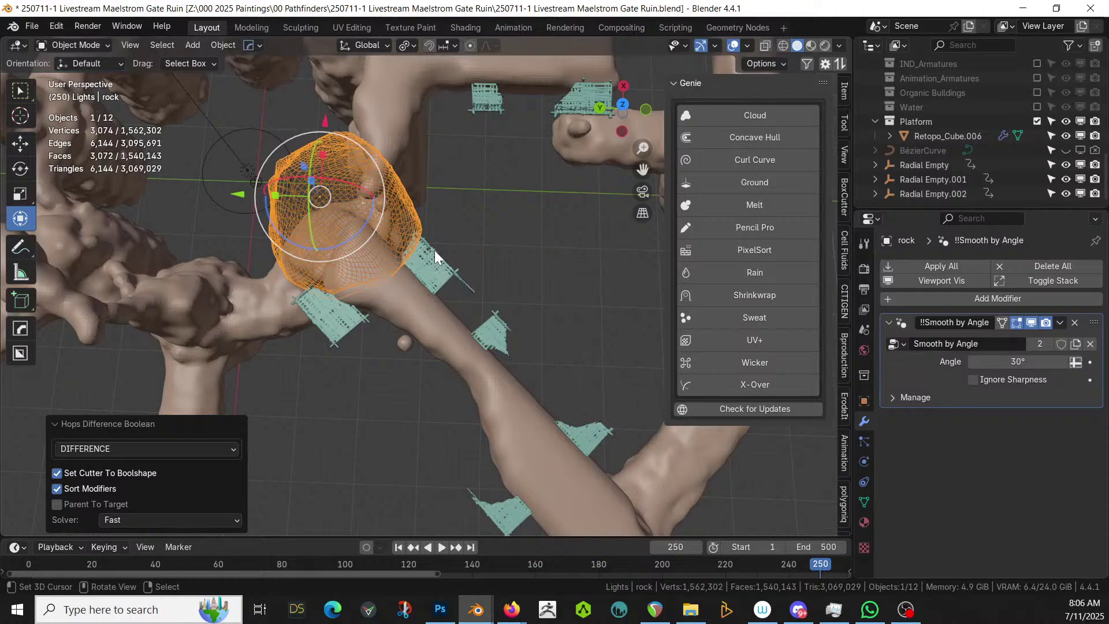
pyautogui.click(436, 257)
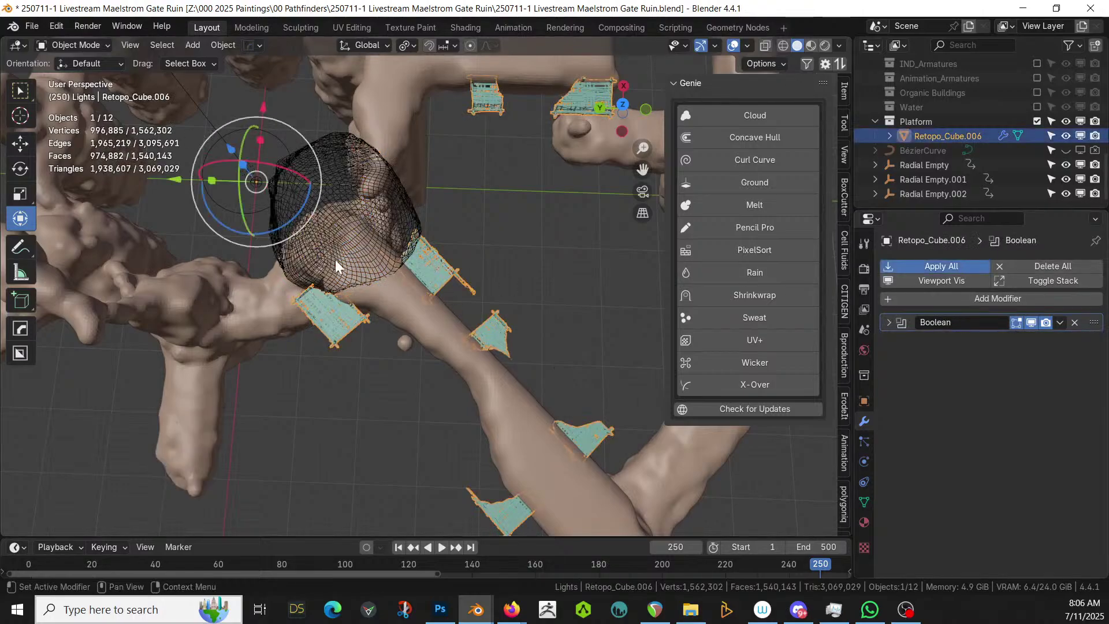
pyautogui.hotkey('ctrl', 'a')
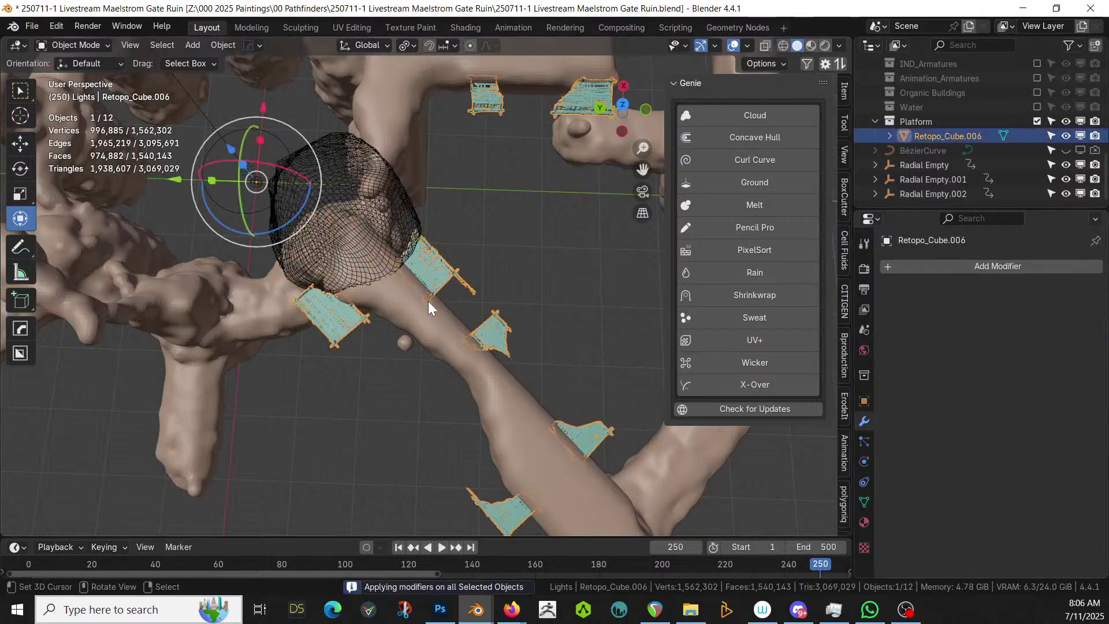
# In top view, move the rock to the upward-pointing arm, scale it by 1.721 and place it over the outer ends of both platform strips
pyautogui.moveTo(456, 289); pyautogui.dragTo(376, 430, button='middle')
pyautogui.scroll(2, 393, 462)
pyautogui.click(400, 498)
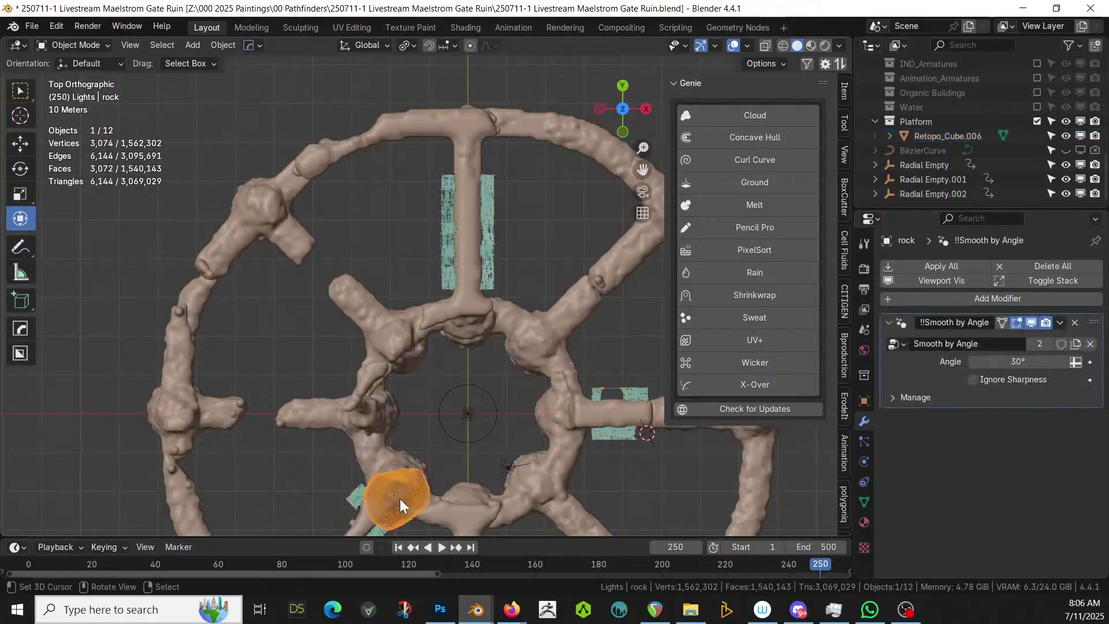
pyautogui.press('g')
pyautogui.click(473, 237)
pyautogui.press('s')
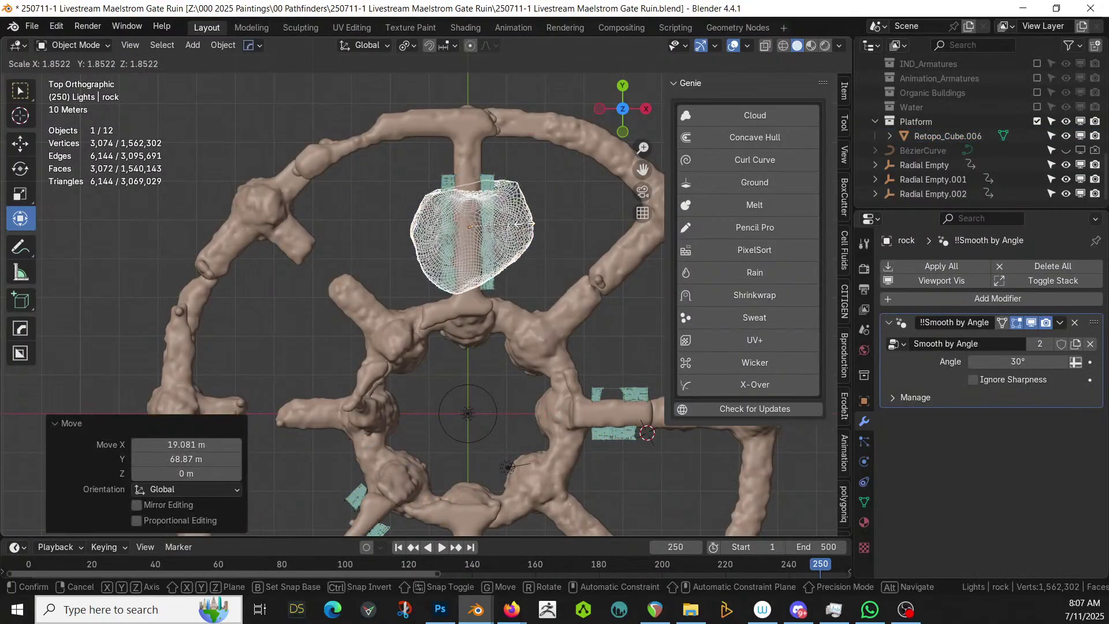
pyautogui.click(520, 223)
pyautogui.press('g')
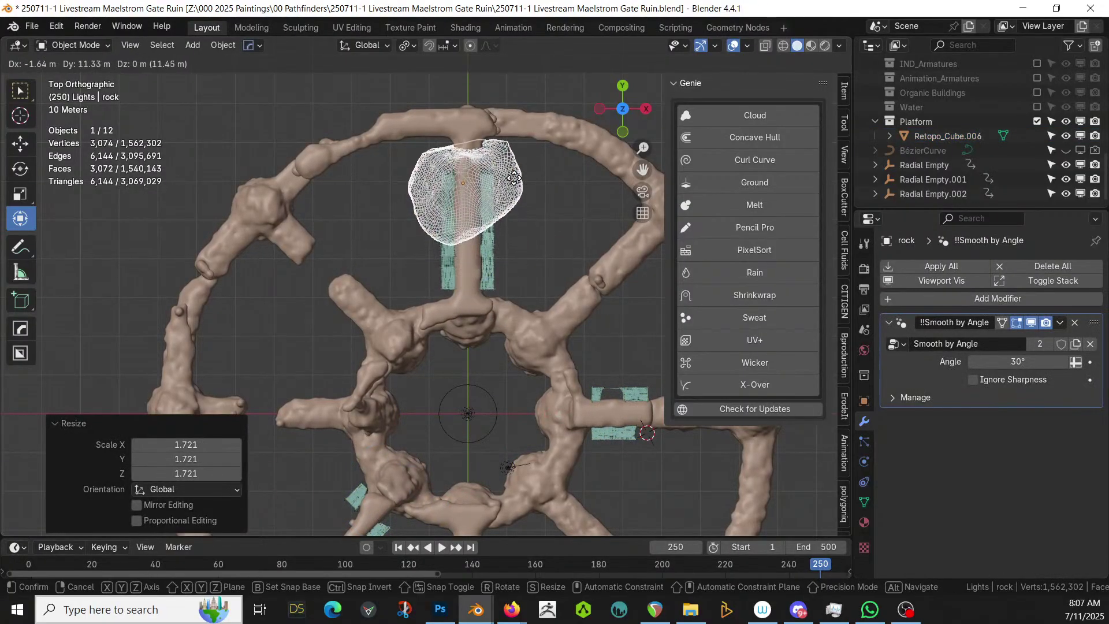
pyautogui.click(513, 177)
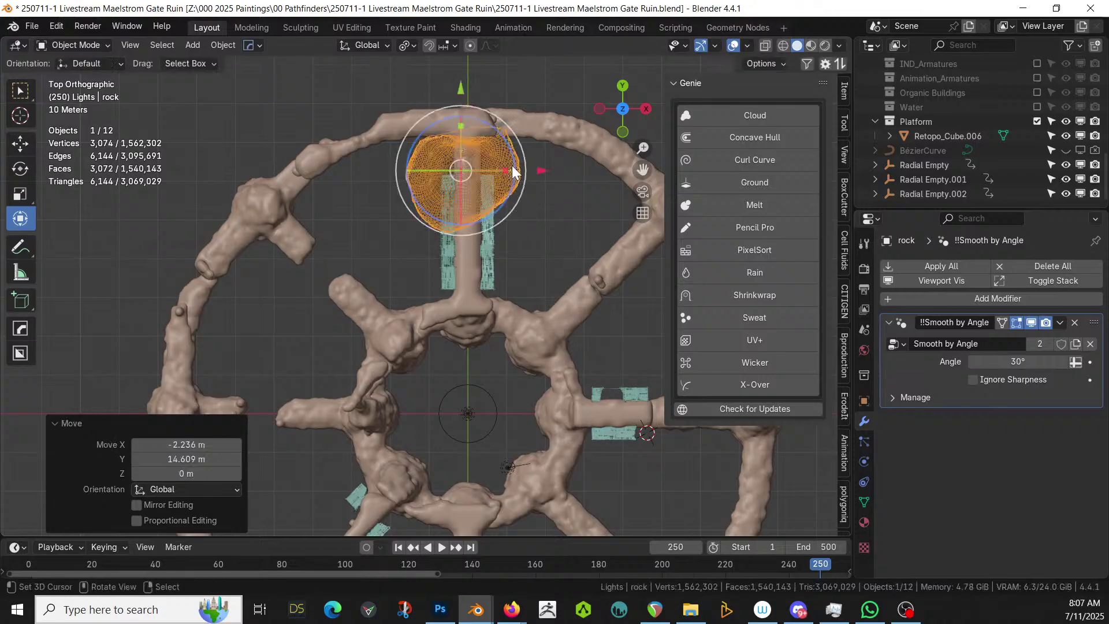
# Subtract the rock from the outer ends of the upward-pointing arm's platform strips and apply the Difference Boolean
pyautogui.keyDown('shift'); pyautogui.click(491, 251); pyautogui.keyUp('shift')
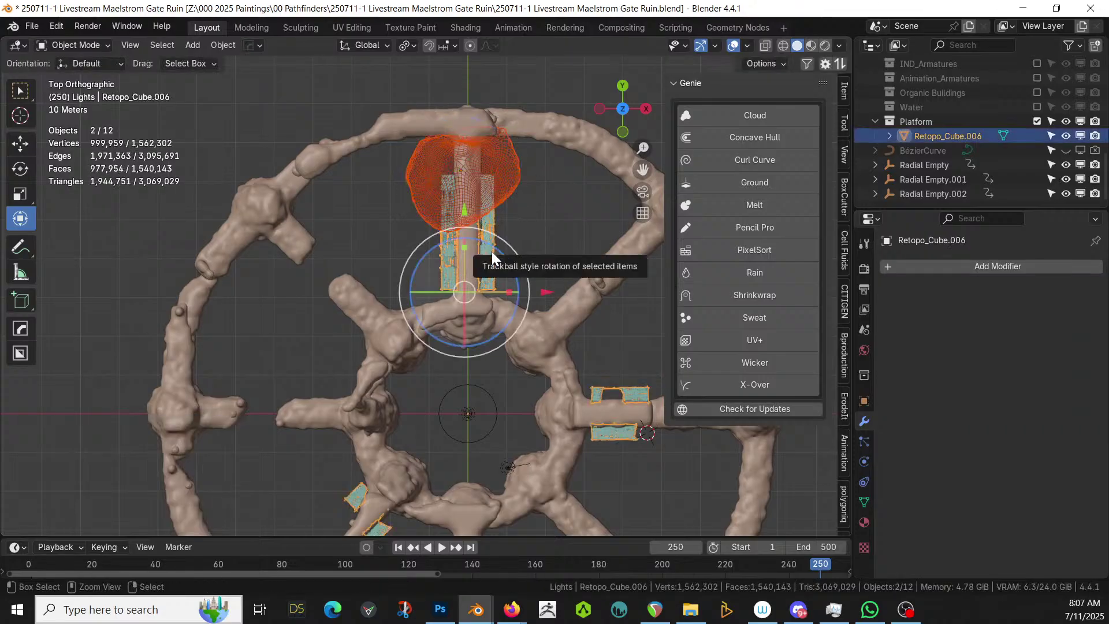
pyautogui.press('ctrl+KP_Subtract')
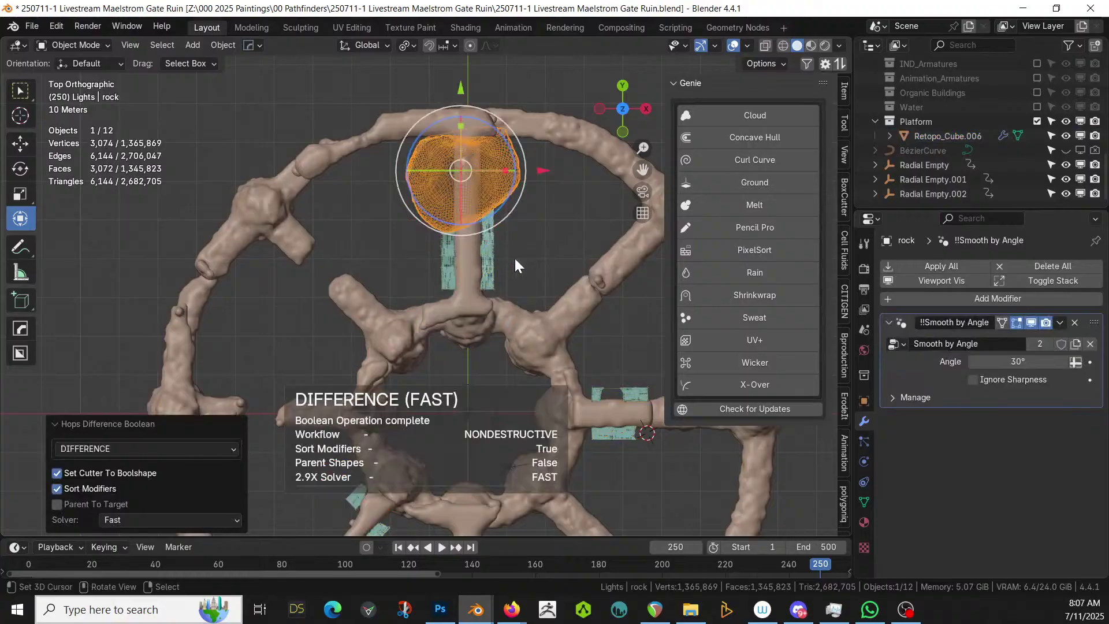
pyautogui.click(488, 264)
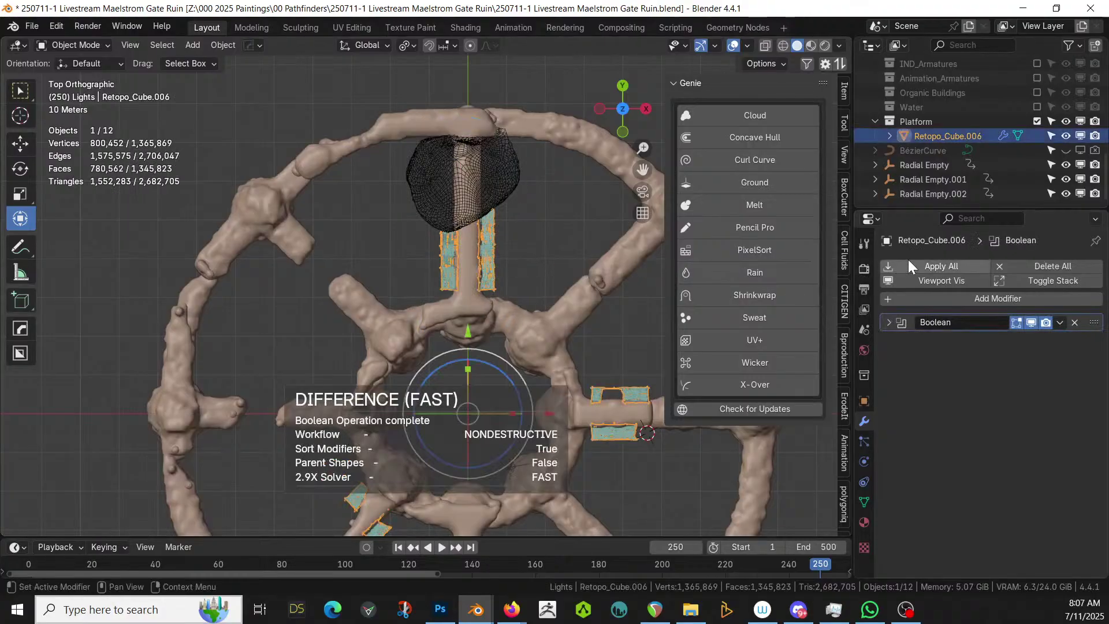
pyautogui.hotkey('ctrl', 'a')
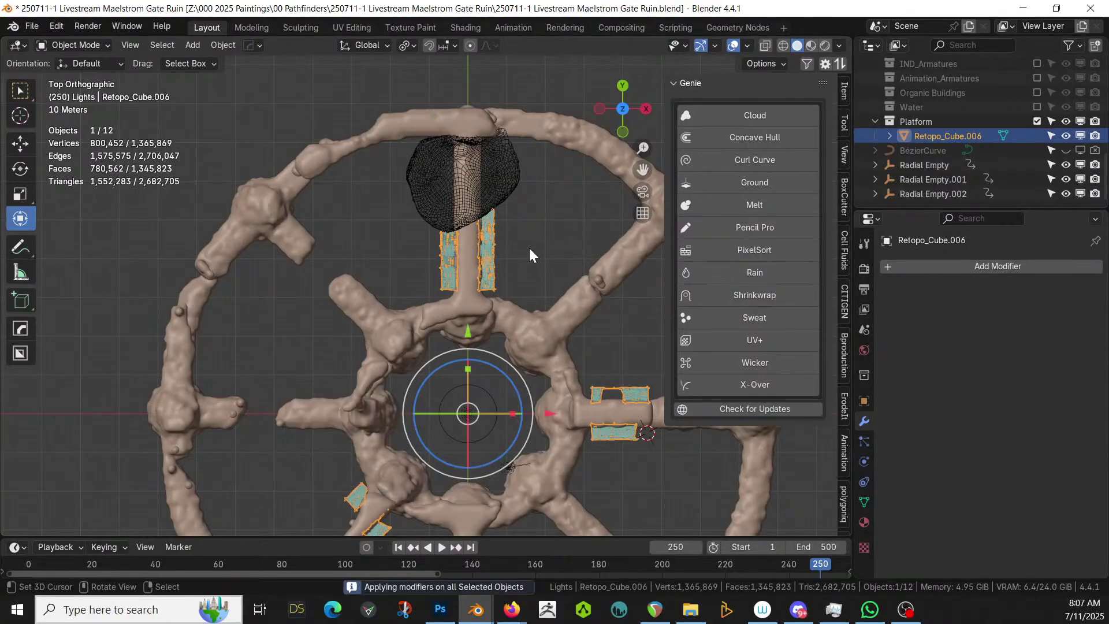
# Move the rock over the inner ends of the upward-pointing arm's platform strips, subtract it from them and apply the Difference Boolean
pyautogui.scroll(3, 529, 246)
pyautogui.click(489, 137)
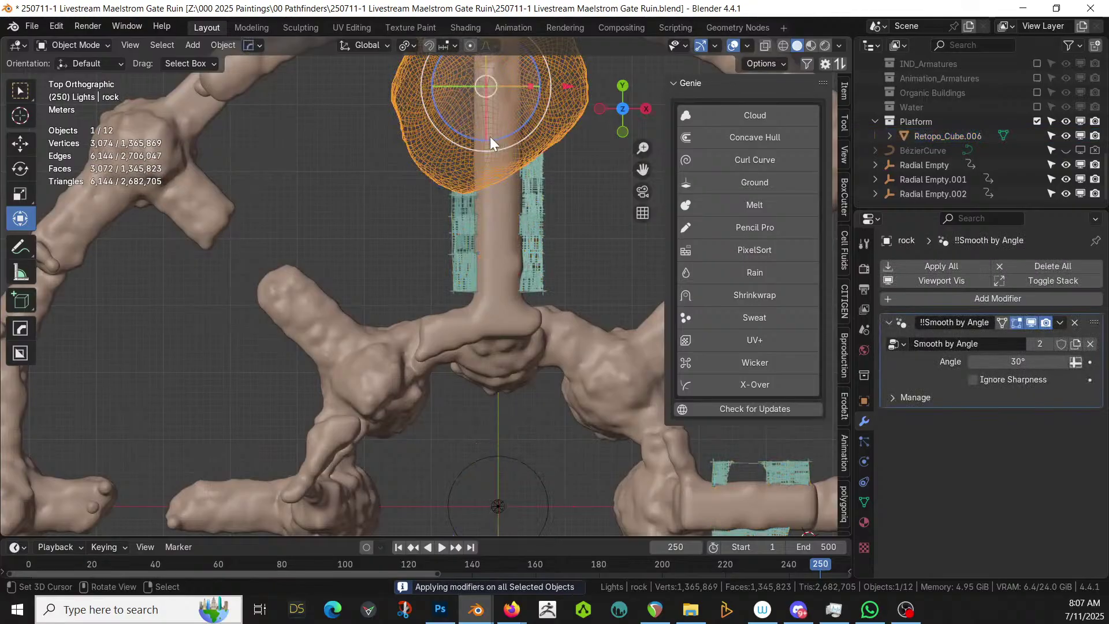
pyautogui.press('g')
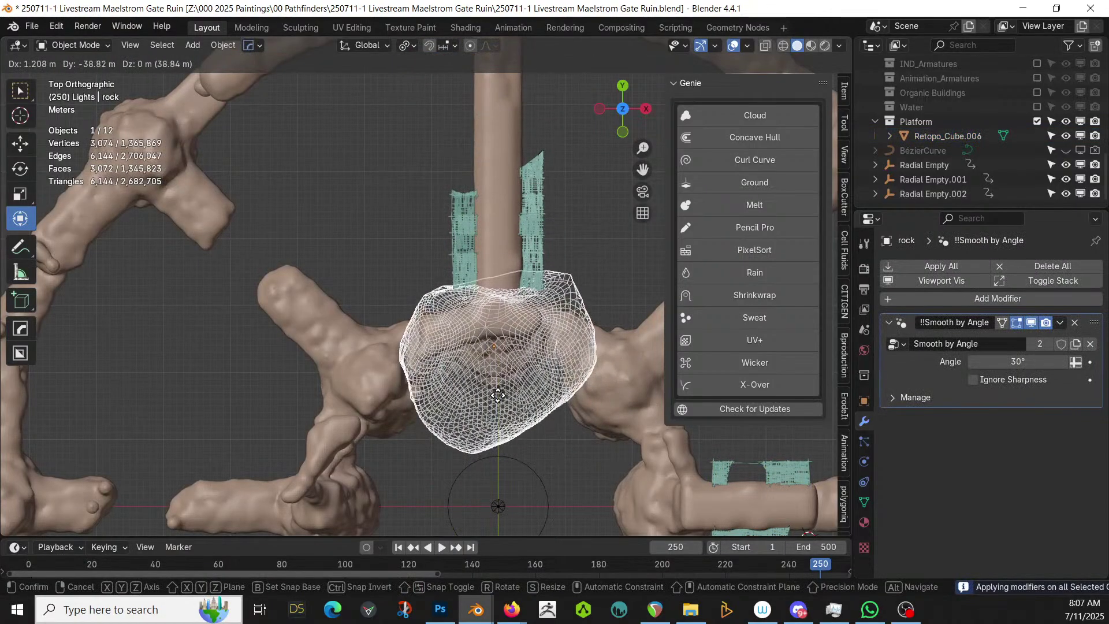
pyautogui.click(486, 378)
pyautogui.keyDown('shift'); pyautogui.click(526, 206); pyautogui.keyUp('shift')
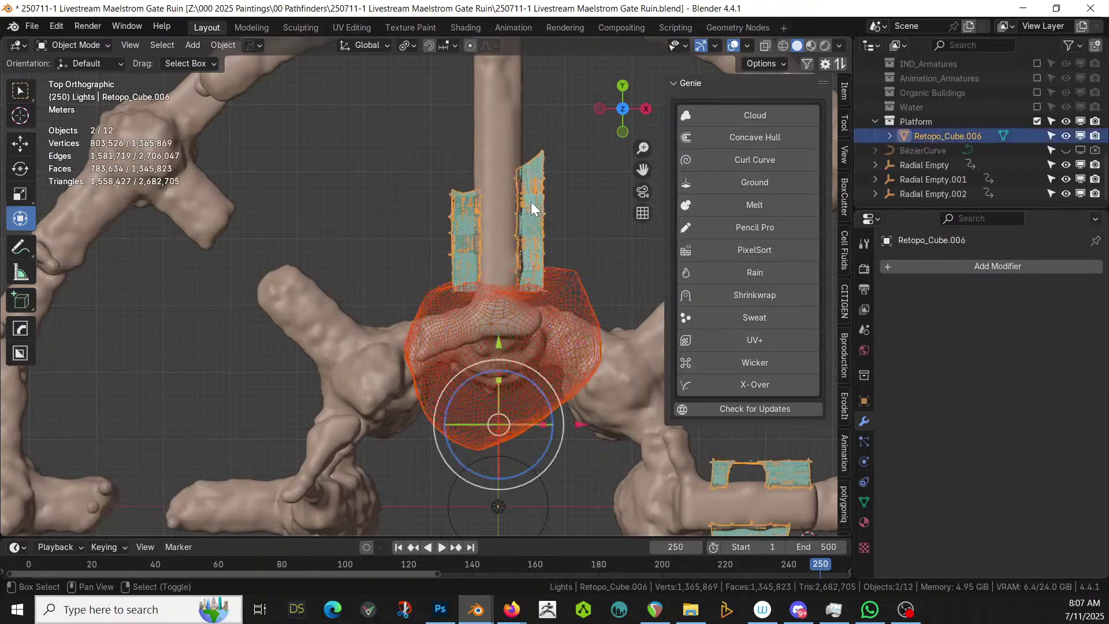
pyautogui.press('ctrl+KP_Subtract')
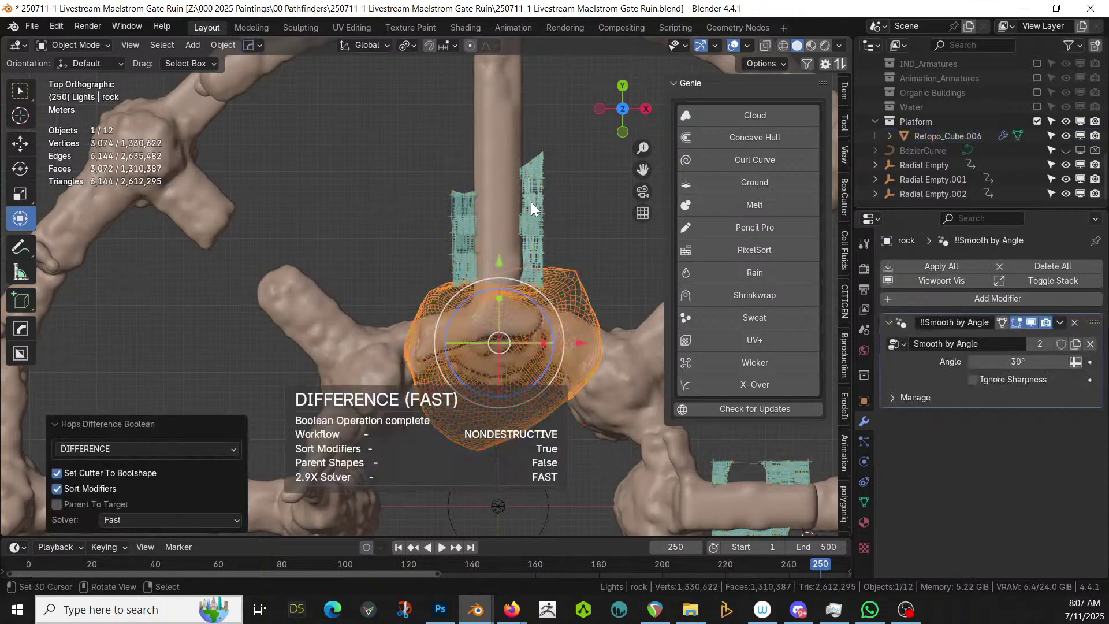
pyautogui.moveTo(531, 203); pyautogui.dragTo(673, 212, button='middle')
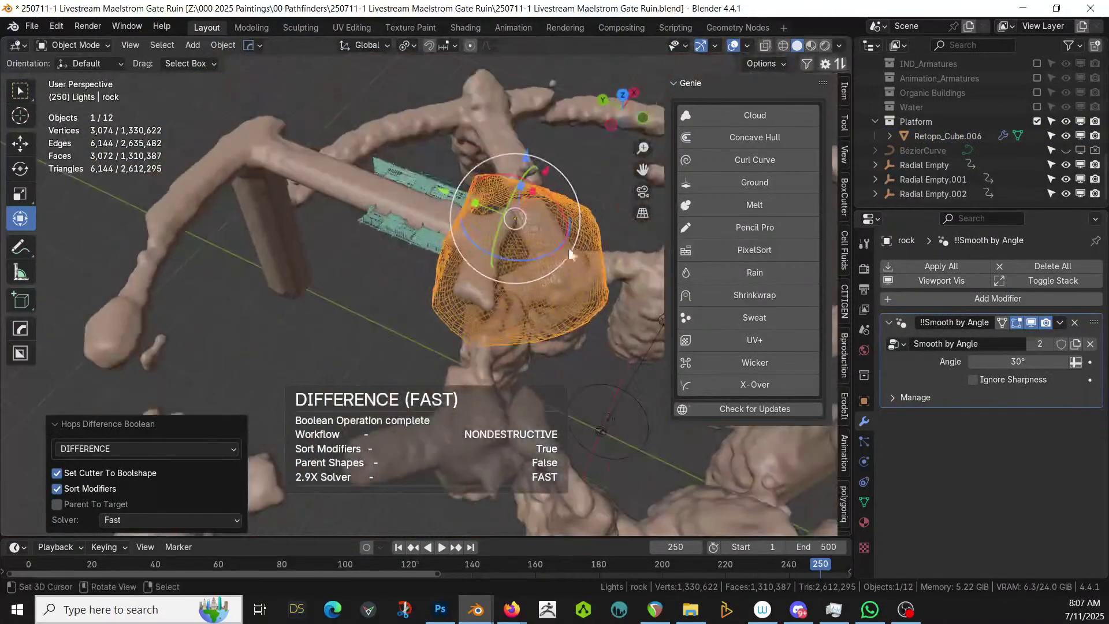
pyautogui.click(418, 241)
pyautogui.click(948, 267)
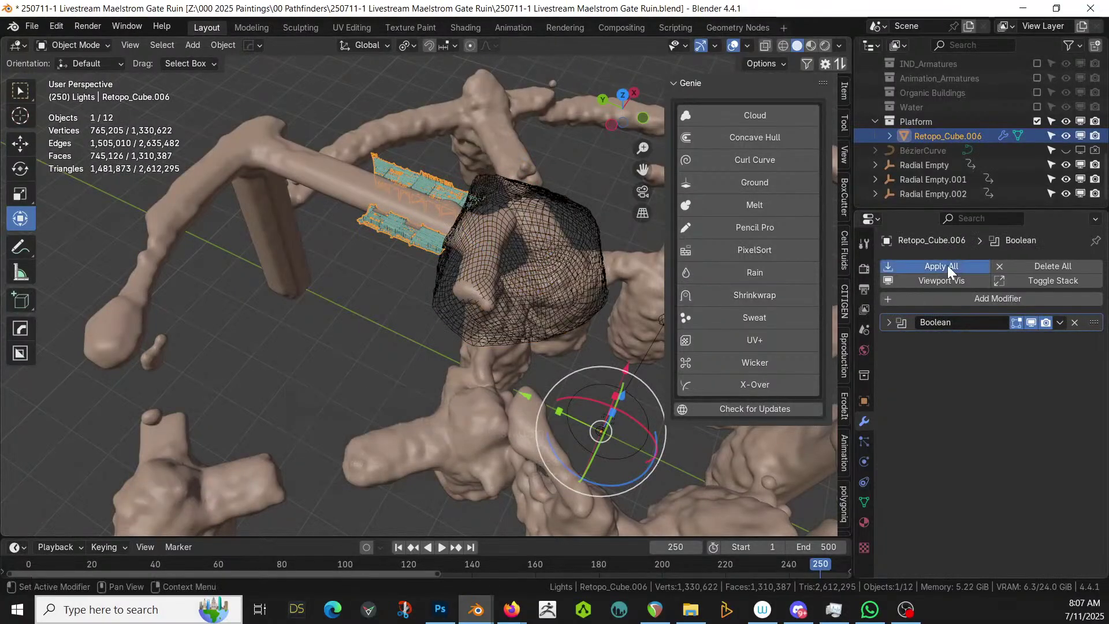
# Delete the rock cutter from the scene
pyautogui.press('KP_7')
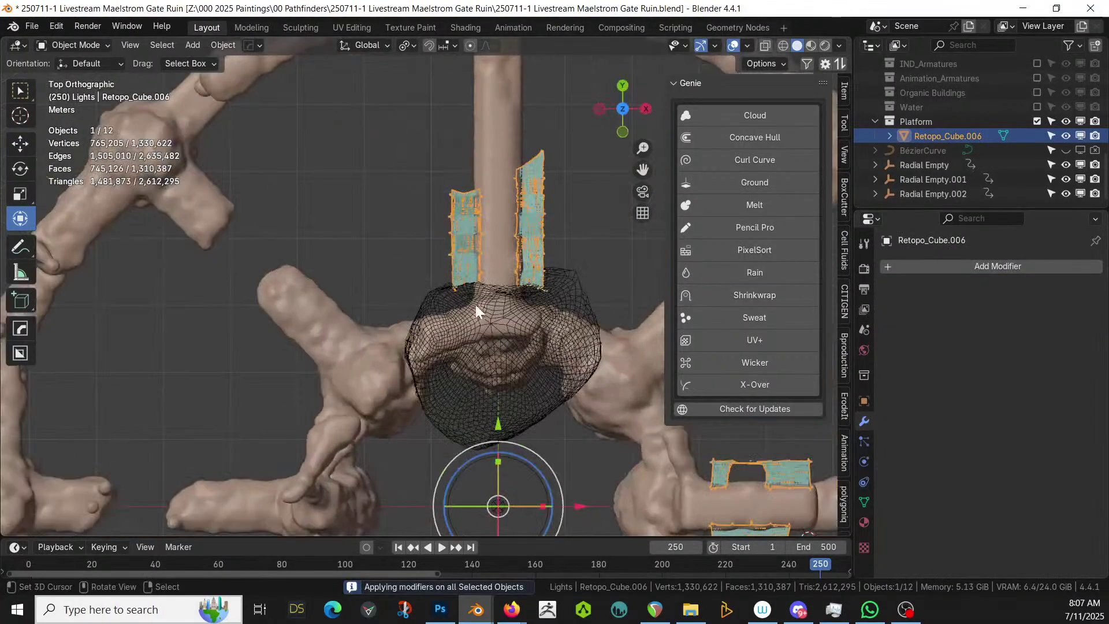
pyautogui.scroll(-3, 483, 317)
pyautogui.scroll(3, 441, 312)
pyautogui.keyDown('shift'); pyautogui.moveTo(442, 312); pyautogui.dragTo(354, 265, button='middle'); pyautogui.keyUp('shift')
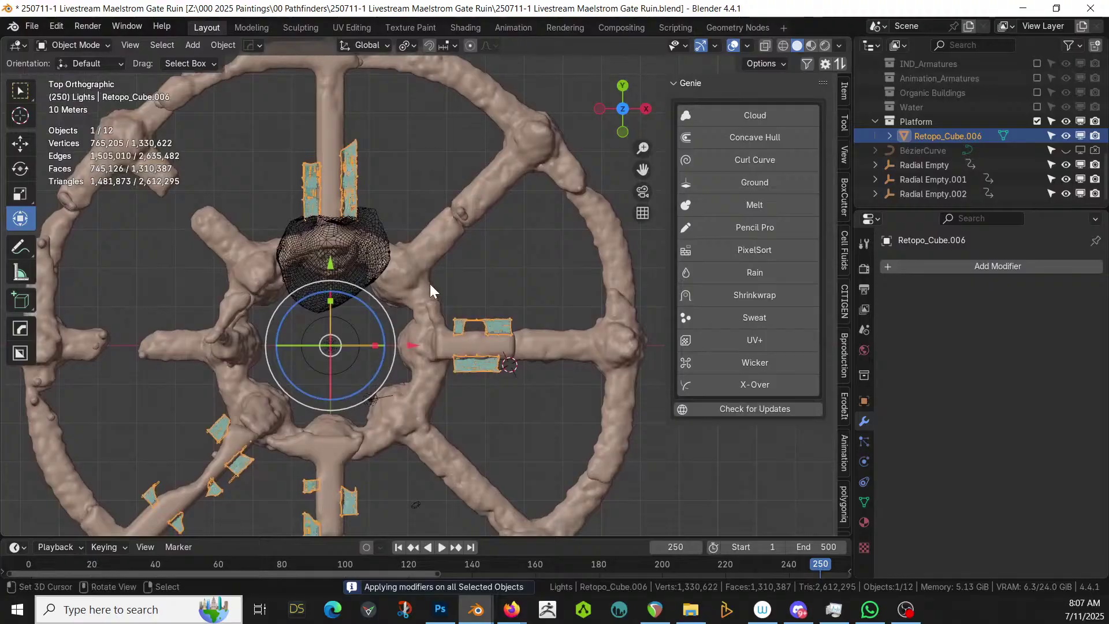
pyautogui.moveTo(431, 293); pyautogui.dragTo(321, 329, button='middle')
pyautogui.scroll(3, 406, 316)
pyautogui.hotkey('ctrl', 'z')
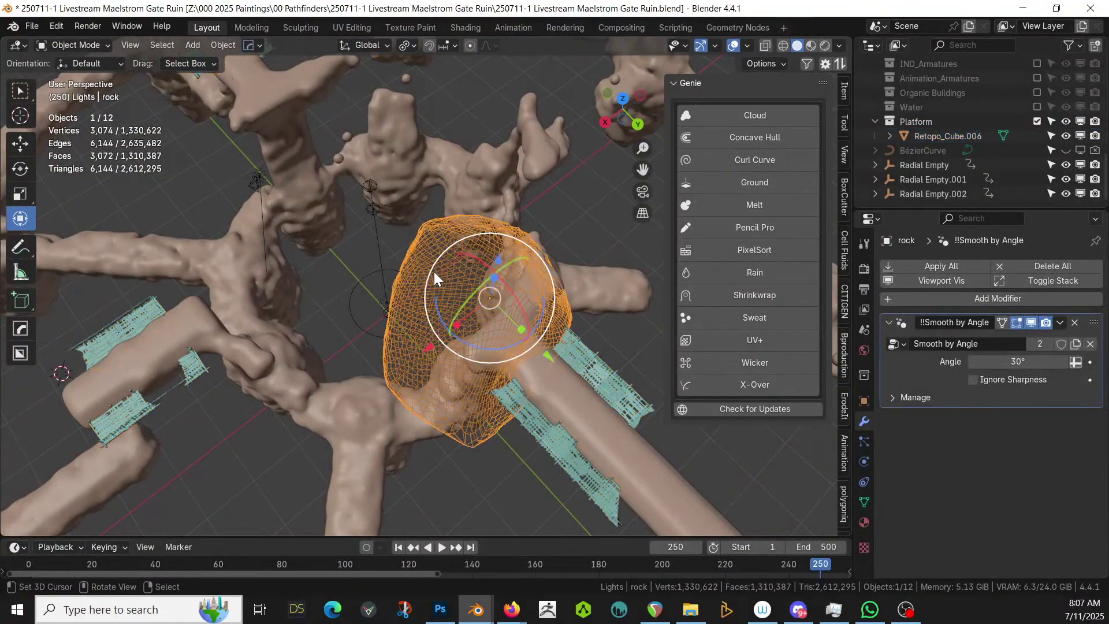
pyautogui.press('x')
pyautogui.click(434, 272)
# Select the platform mesh, save the file and enter Edit Mode on the mesh
pyautogui.moveTo(434, 273); pyautogui.dragTo(467, 321, button='middle')
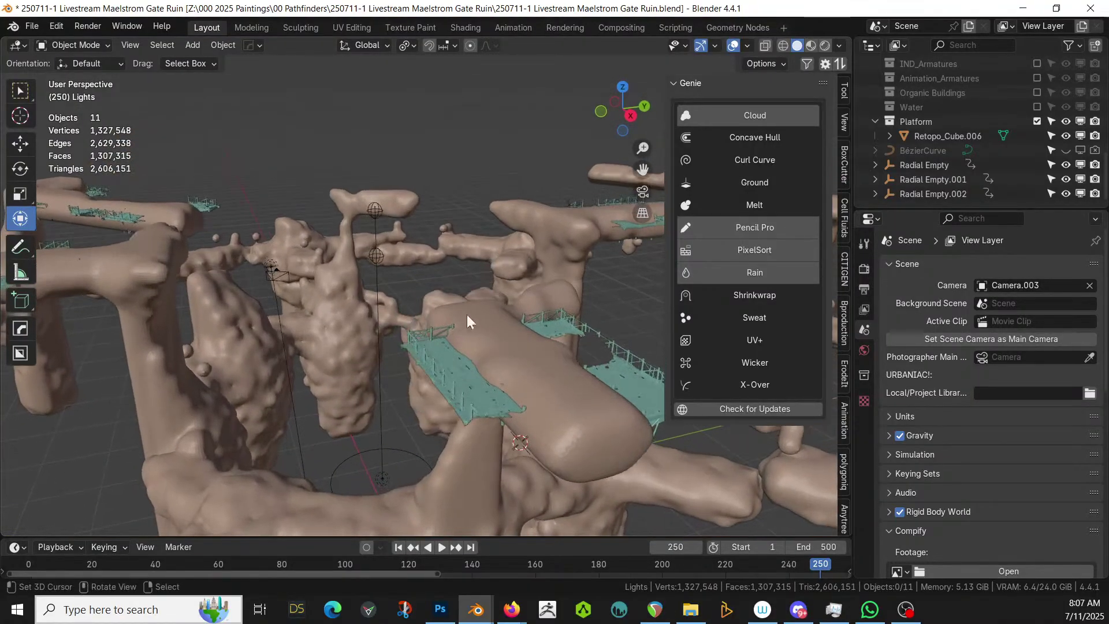
pyautogui.click(440, 362)
pyautogui.scroll(2, 440, 363)
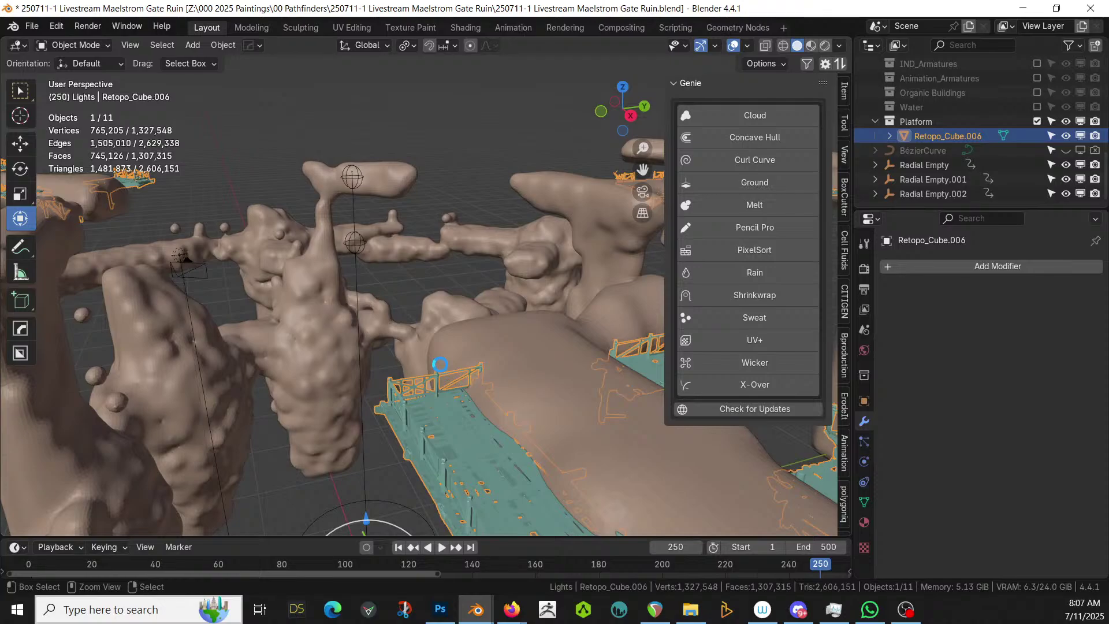
pyautogui.keyDown('ctrl'); pyautogui.moveTo(441, 365); pyautogui.dragTo(393, 377, button='middle'); pyautogui.keyUp('ctrl')
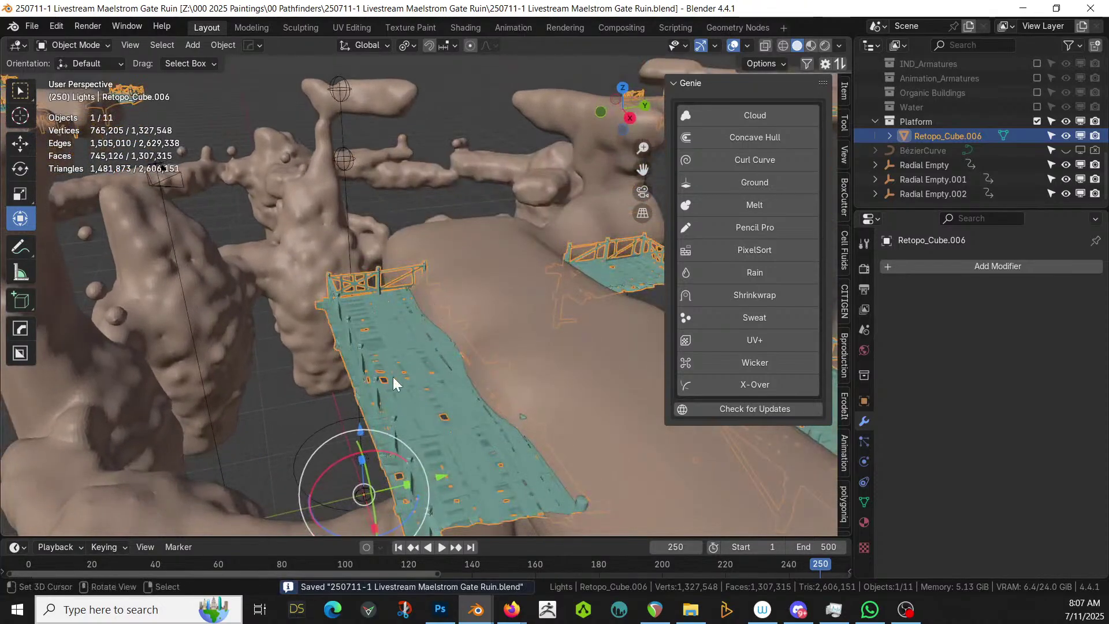
pyautogui.press('Tab')
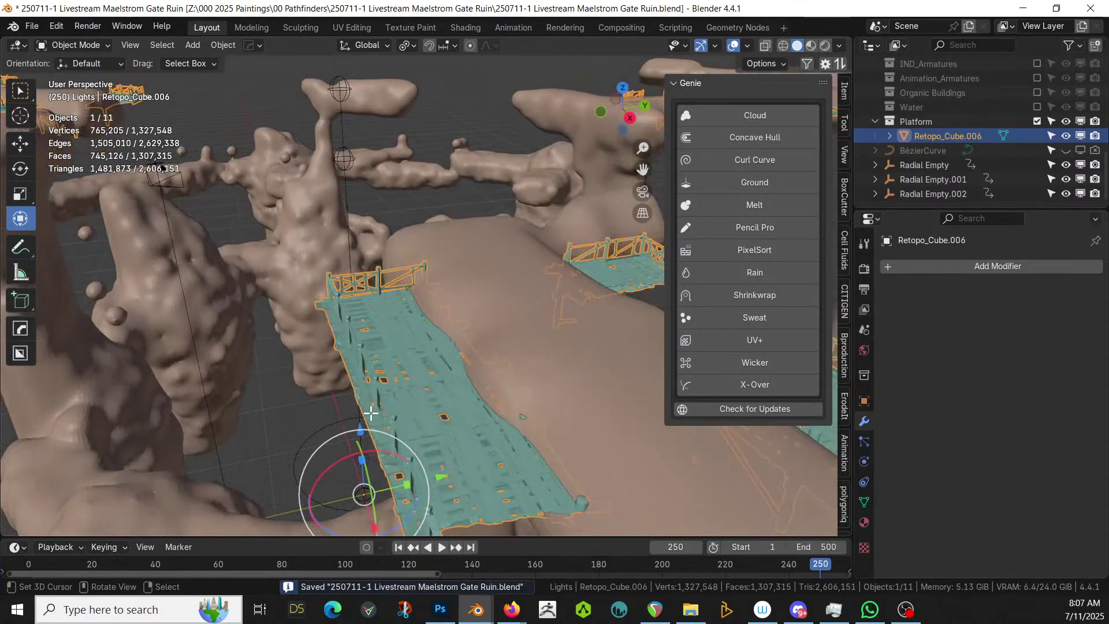
# Select a face on the long platform strip's outer edge and set the proportional editing falloff to Linear
pyautogui.click(394, 408)
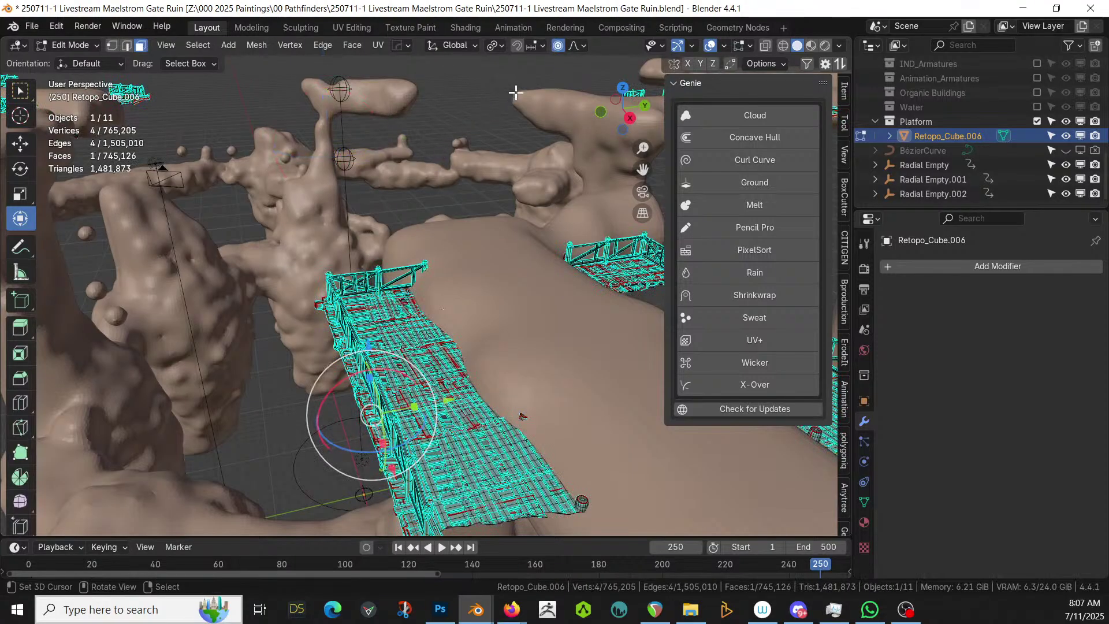
pyautogui.click(581, 44)
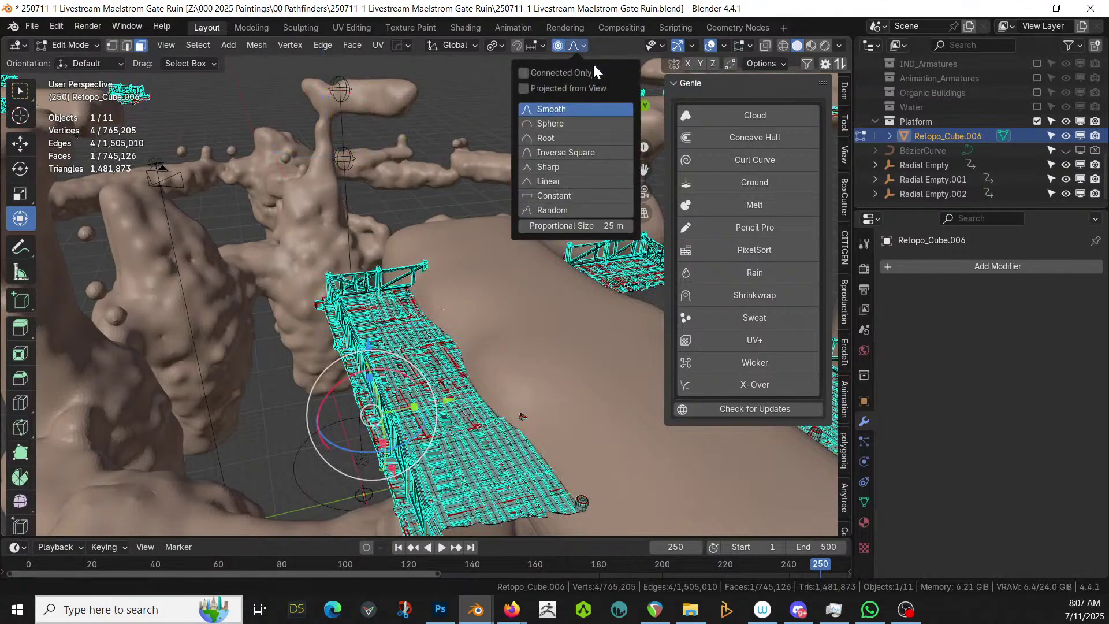
pyautogui.click(548, 181)
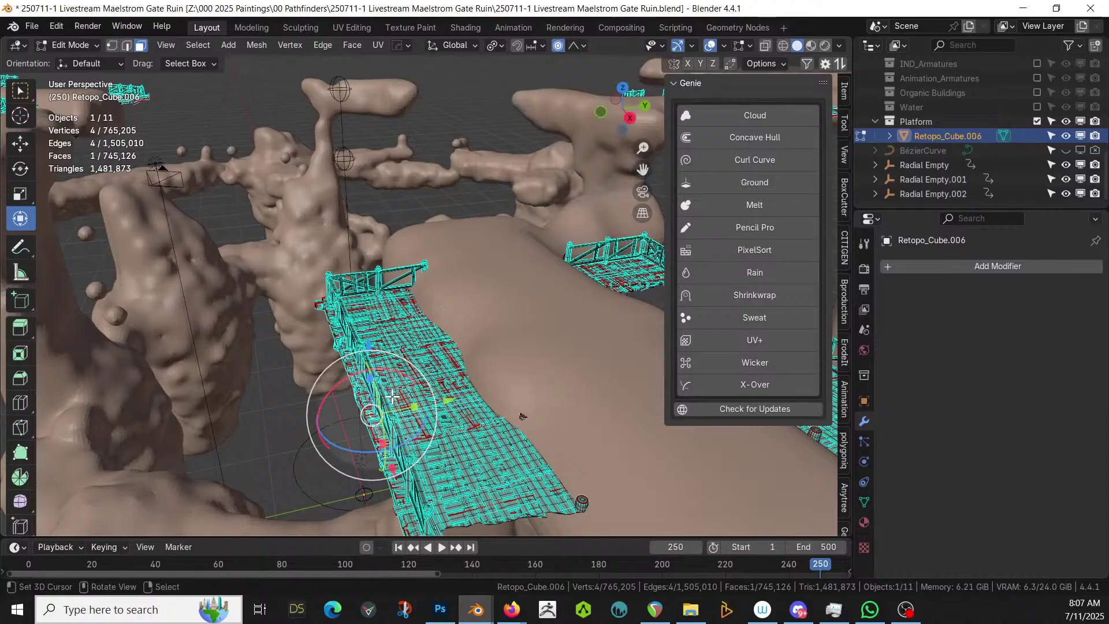
# Lower the selected platform edge face about 1.18 m along Z with a proportional size of 6.583 m so the strip sags
pyautogui.moveTo(350, 304)
pyautogui.mouseDown(button='middle')
pyautogui.moveTo(398, 367)
pyautogui.moveTo(407, 334)
pyautogui.mouseUp(button='middle')
pyautogui.moveTo(419, 287); pyautogui.dragTo(416, 254, button='middle')
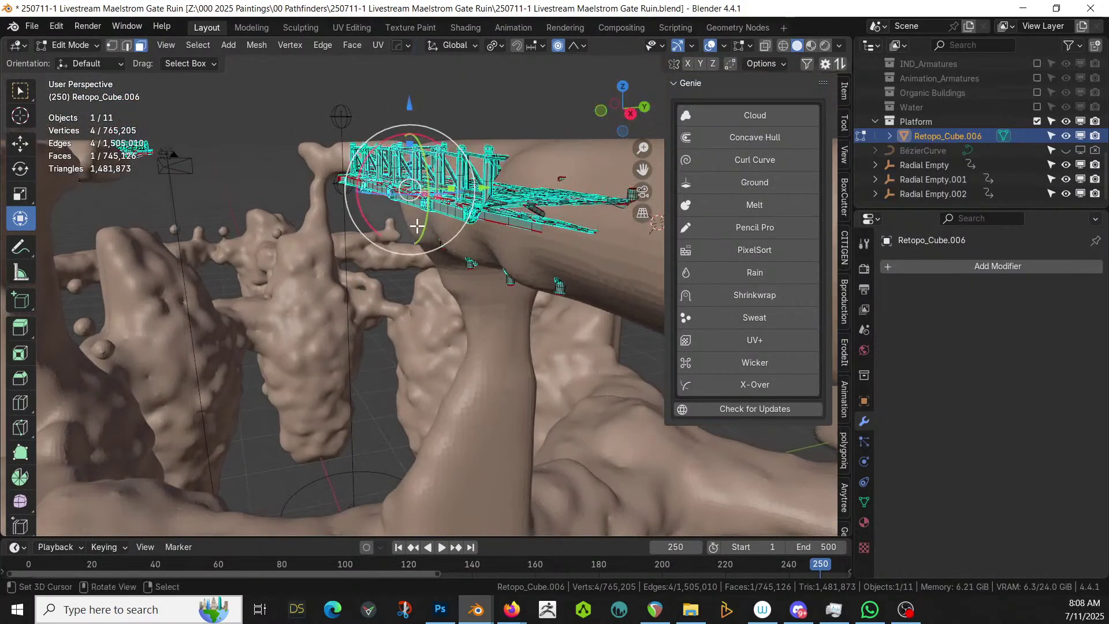
pyautogui.press('g')
pyautogui.press('z')
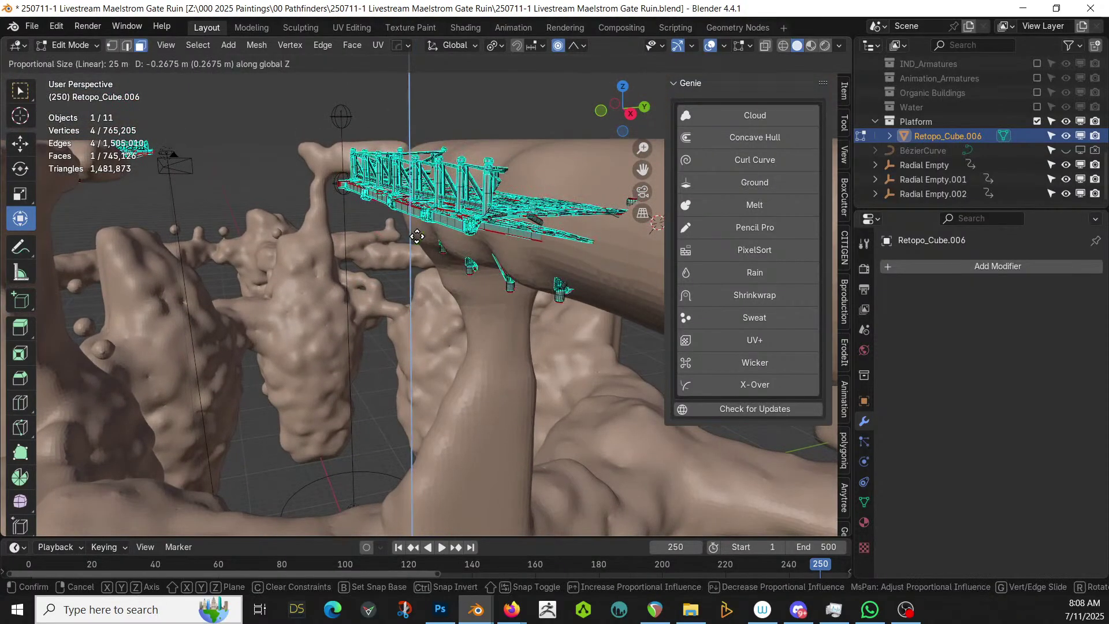
pyautogui.scroll(12, 417, 237)
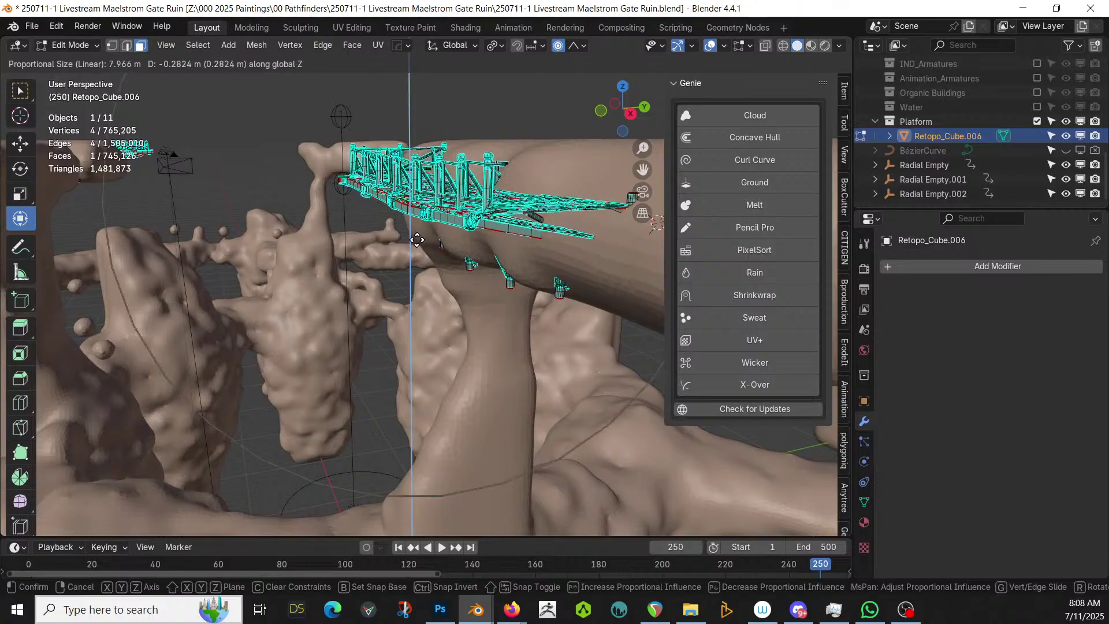
pyautogui.scroll(2, 417, 239)
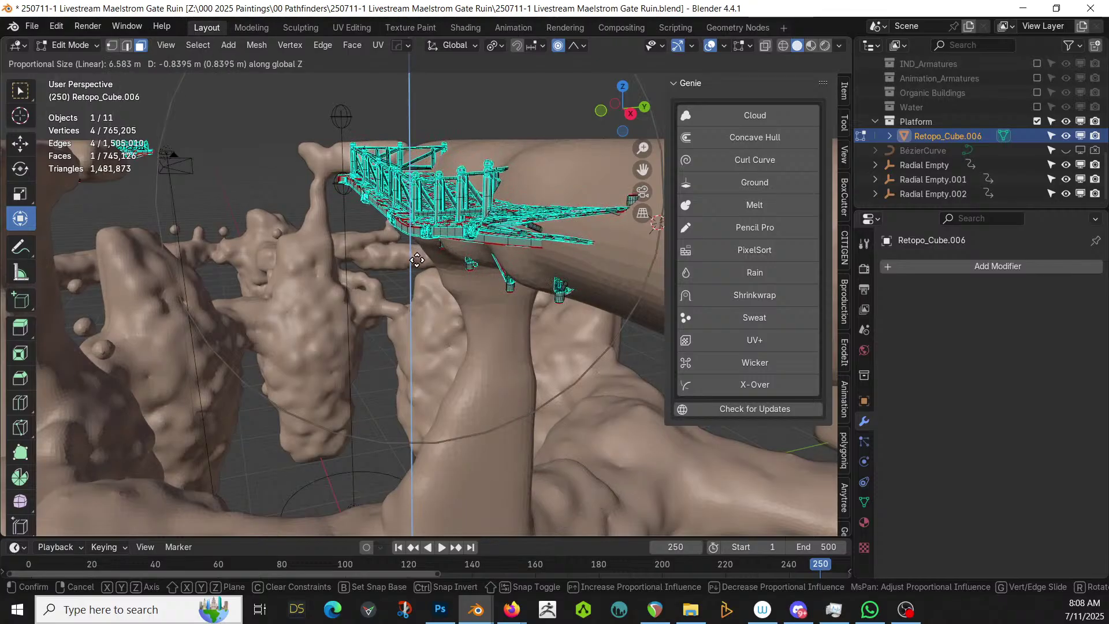
pyautogui.click(417, 270)
# Pull another face along the strip's railing edge down about 0.84 m with a proportional size of 3.071 m
pyautogui.moveTo(403, 261); pyautogui.dragTo(361, 323, button='middle')
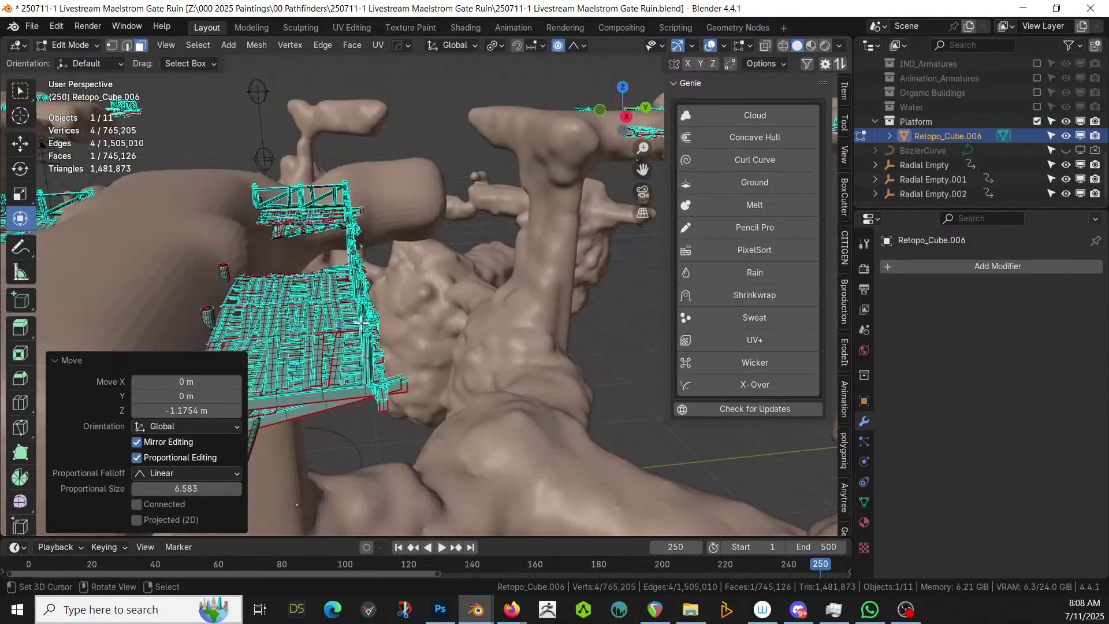
pyautogui.click(371, 321)
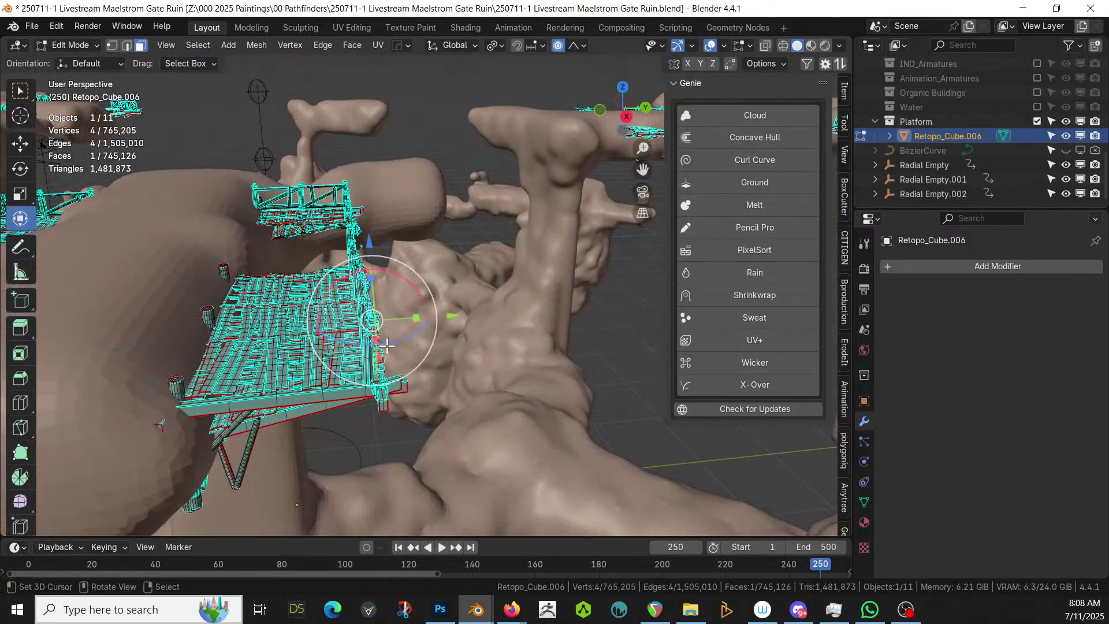
pyautogui.press('g')
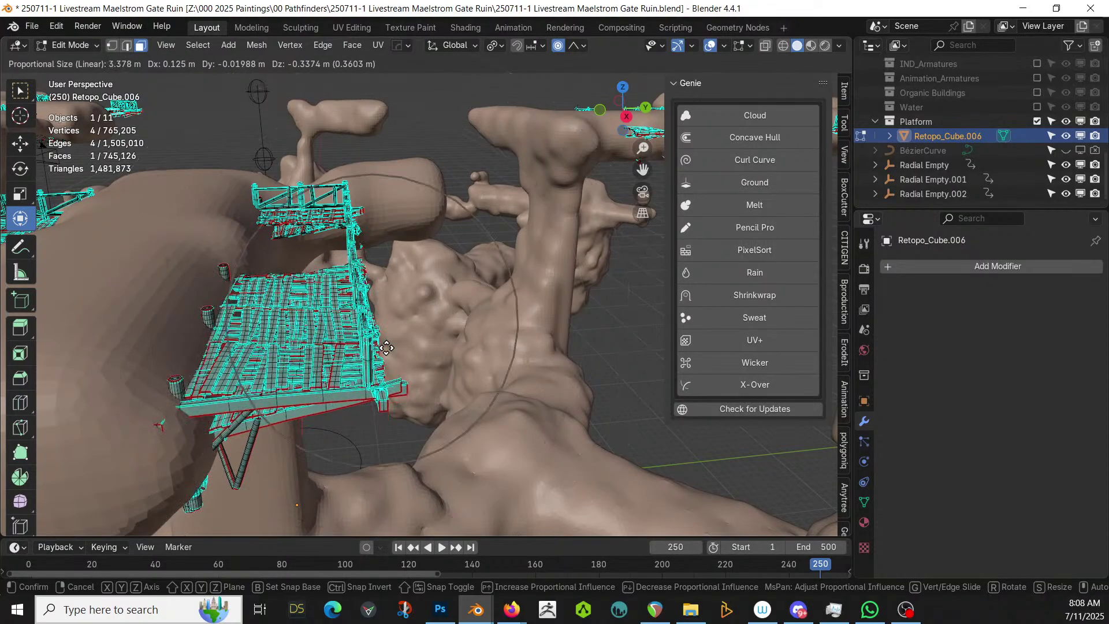
pyautogui.scroll(4, 386, 347)
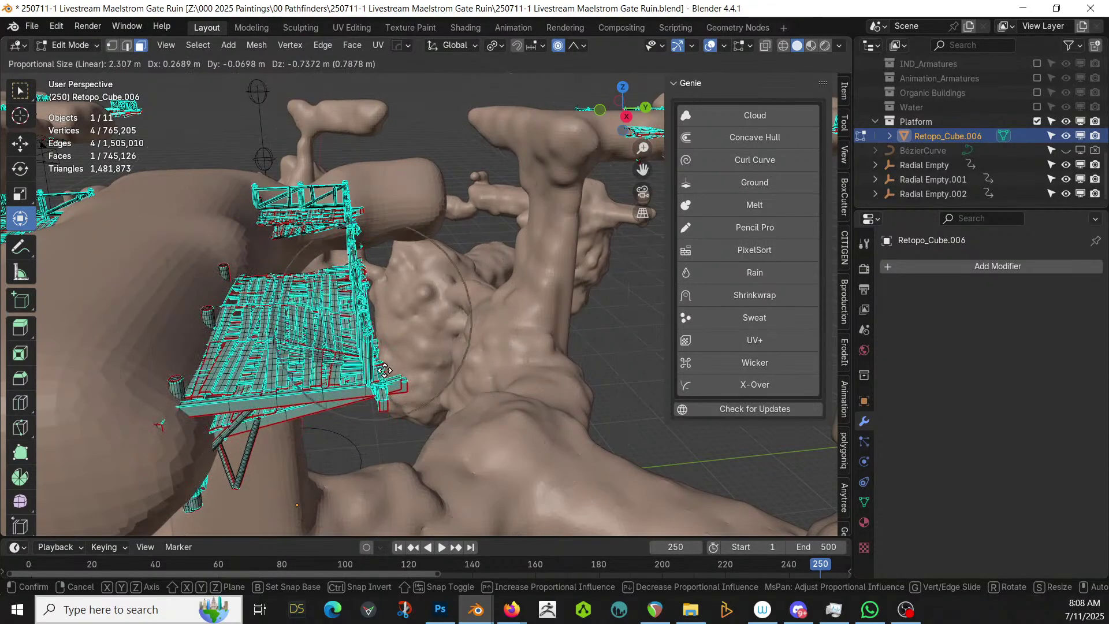
pyautogui.scroll(-3, 384, 371)
pyautogui.click(381, 368)
# Pull an outer-edge face midway along the arm's side platform down about 1.15 m with a proportional size of 4.946 m
pyautogui.moveTo(382, 368); pyautogui.dragTo(290, 358, button='middle')
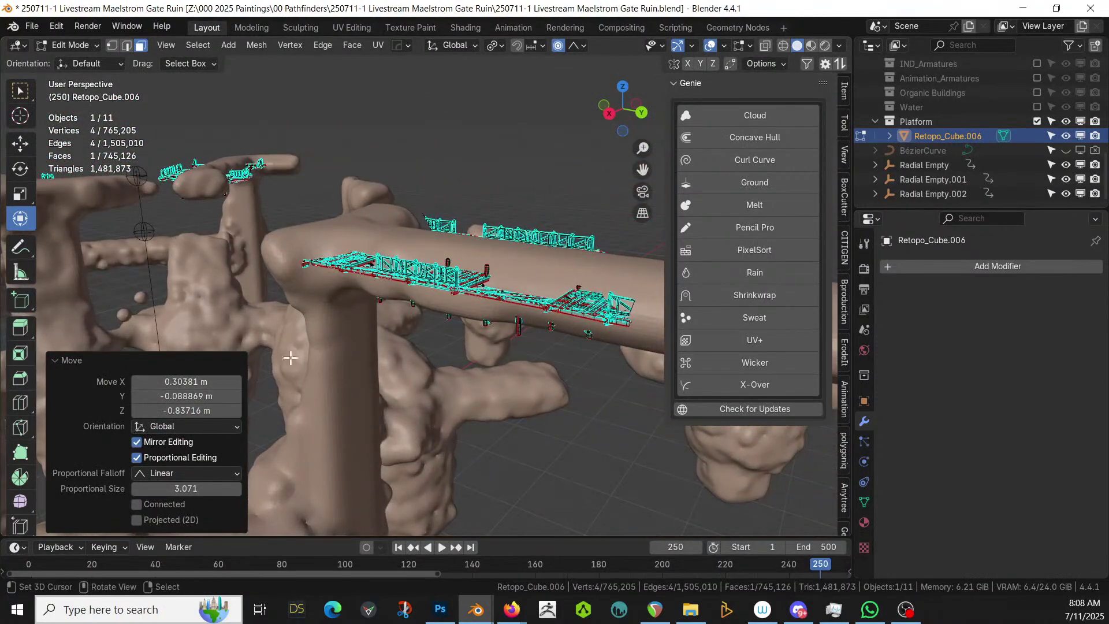
pyautogui.click(461, 297)
pyautogui.press('g')
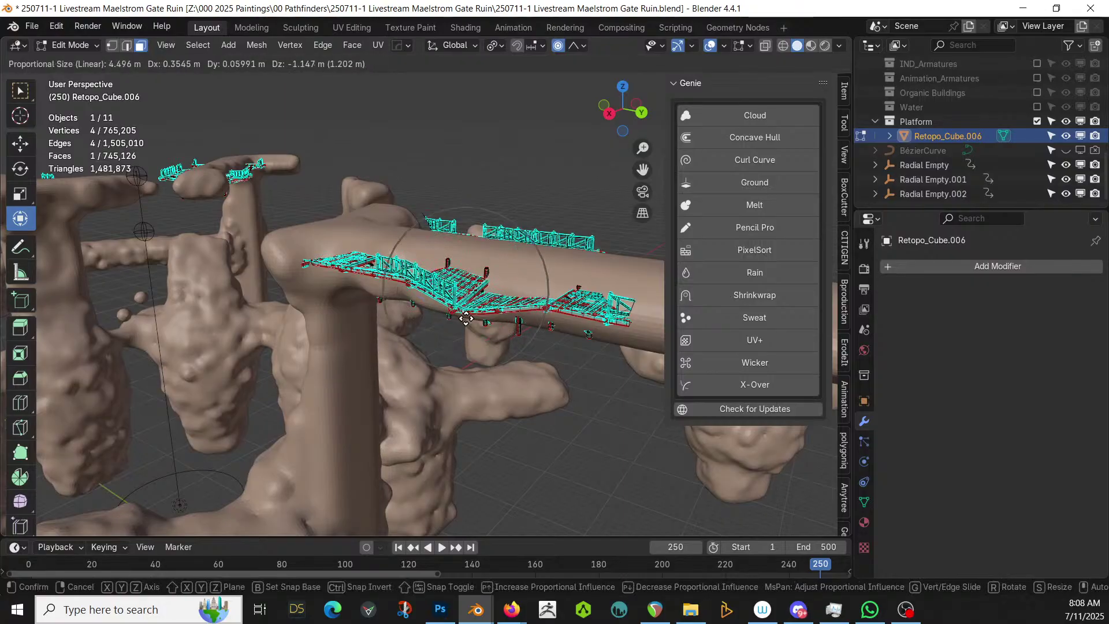
pyautogui.scroll(-3, 465, 318)
pyautogui.click(469, 315)
# Sag the railing side of the platform beside the arm's tip, moving an edge face down about 1.13 m and 0.47 m along Y
pyautogui.moveTo(495, 293); pyautogui.dragTo(372, 298, button='middle')
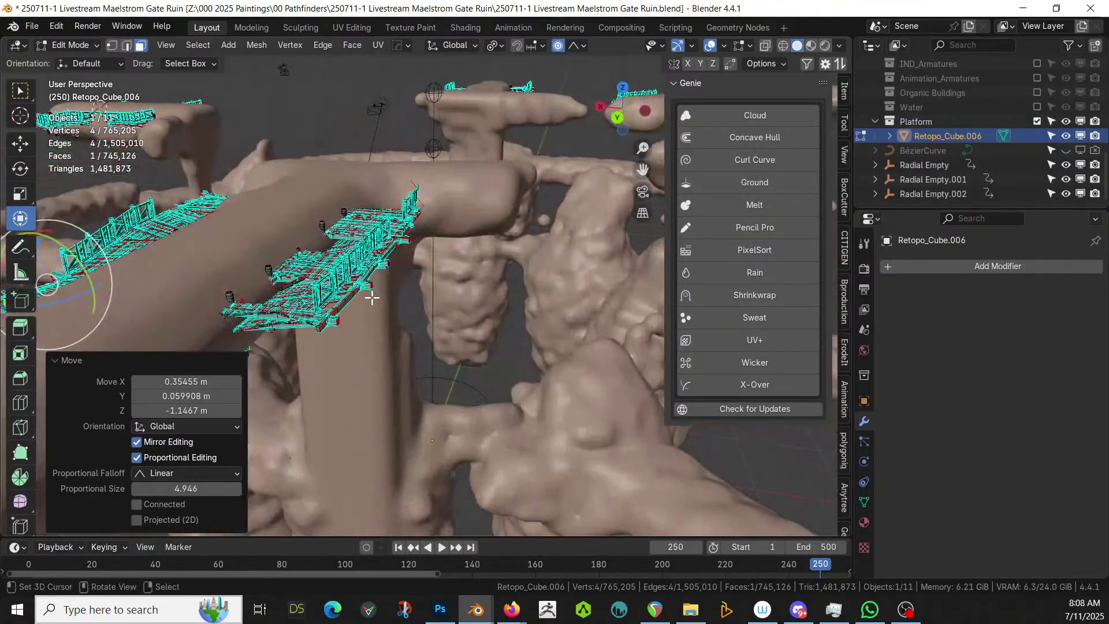
pyautogui.click(385, 264)
pyautogui.press('g')
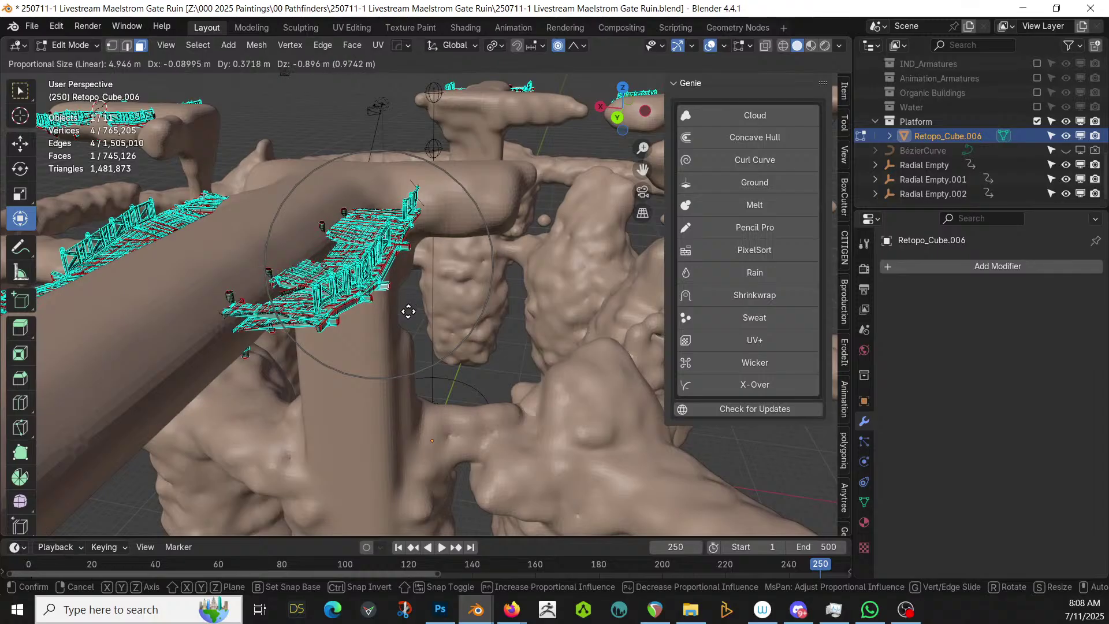
pyautogui.click(412, 293)
# Pull down the middle of the short railed platform piece on the neighbouring arm with a proportional size of 2.098 m
pyautogui.moveTo(427, 281); pyautogui.dragTo(592, 330, button='middle')
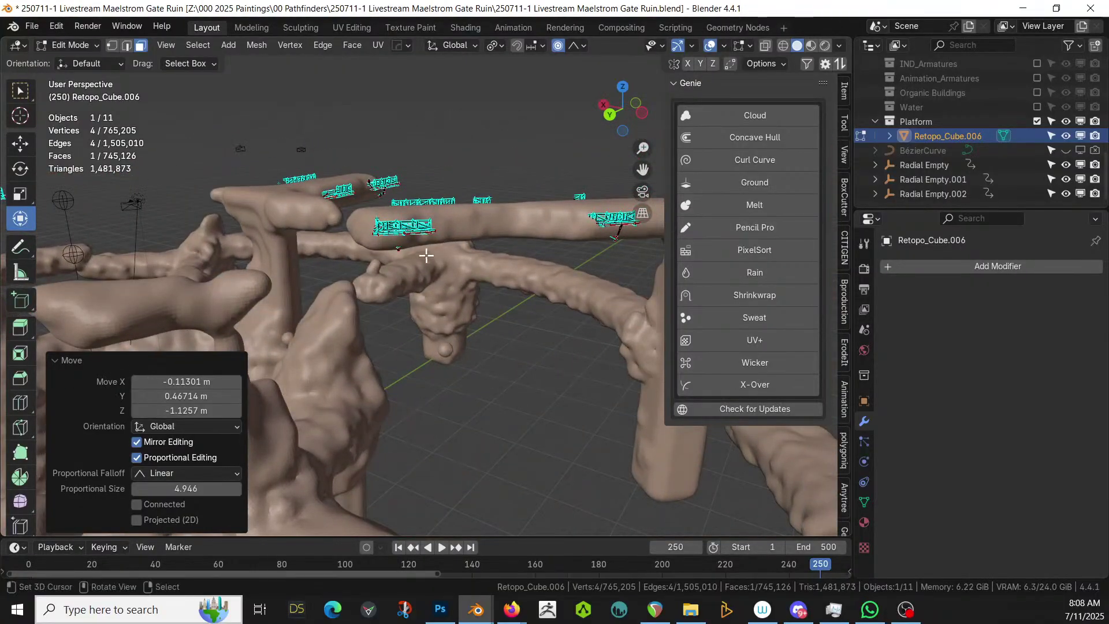
pyautogui.click(399, 227)
pyautogui.press('KP_Decimal')
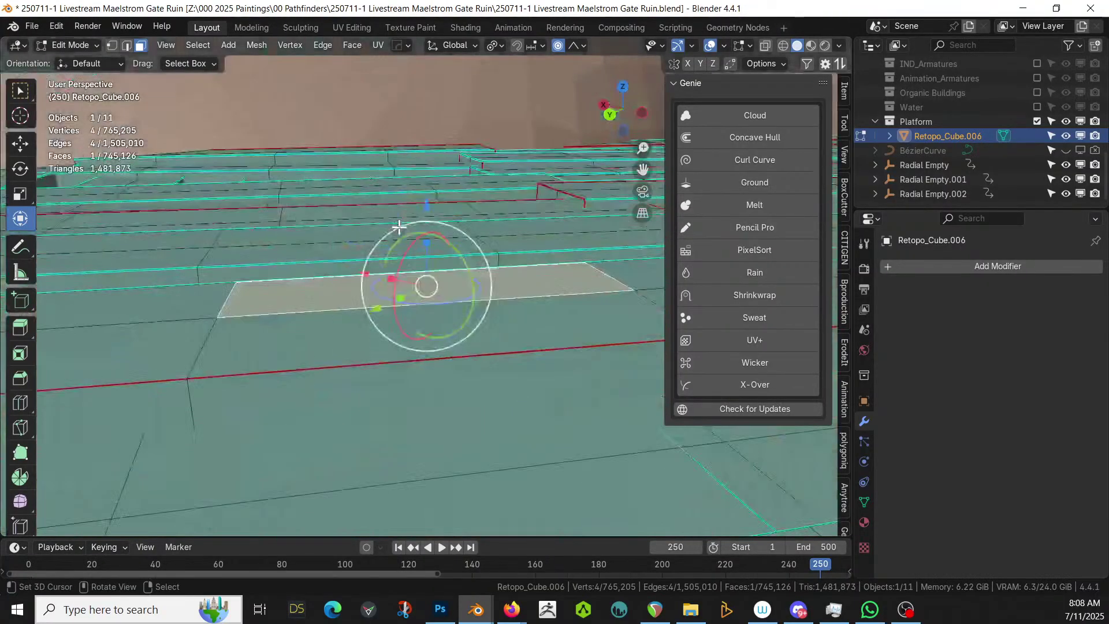
pyautogui.scroll(-5, 405, 225)
pyautogui.moveTo(443, 217); pyautogui.dragTo(455, 247, button='middle')
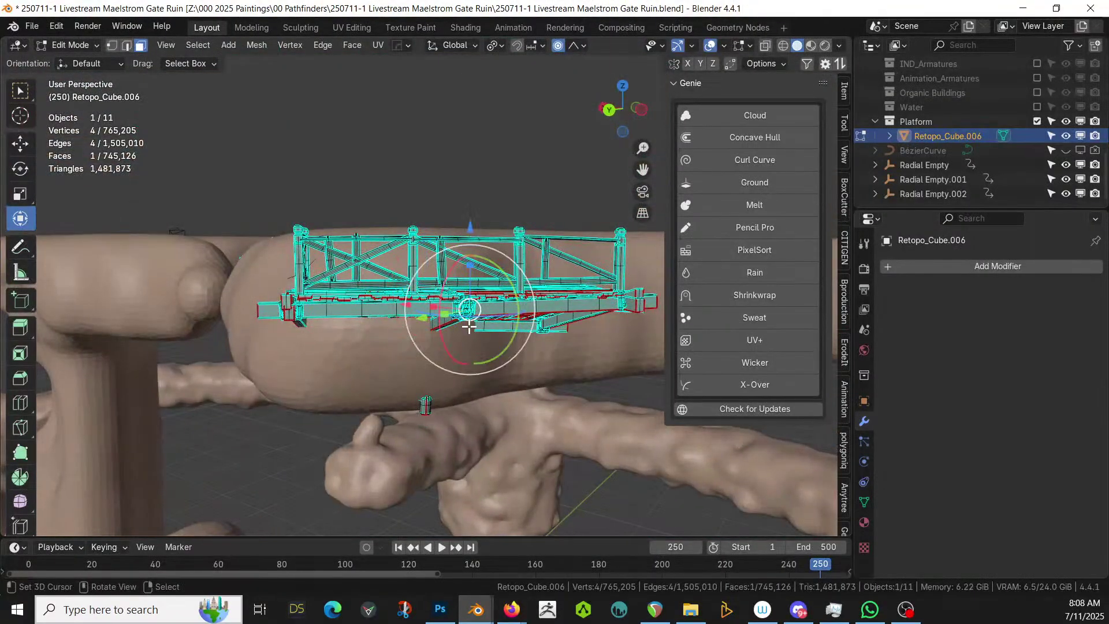
pyautogui.press('g')
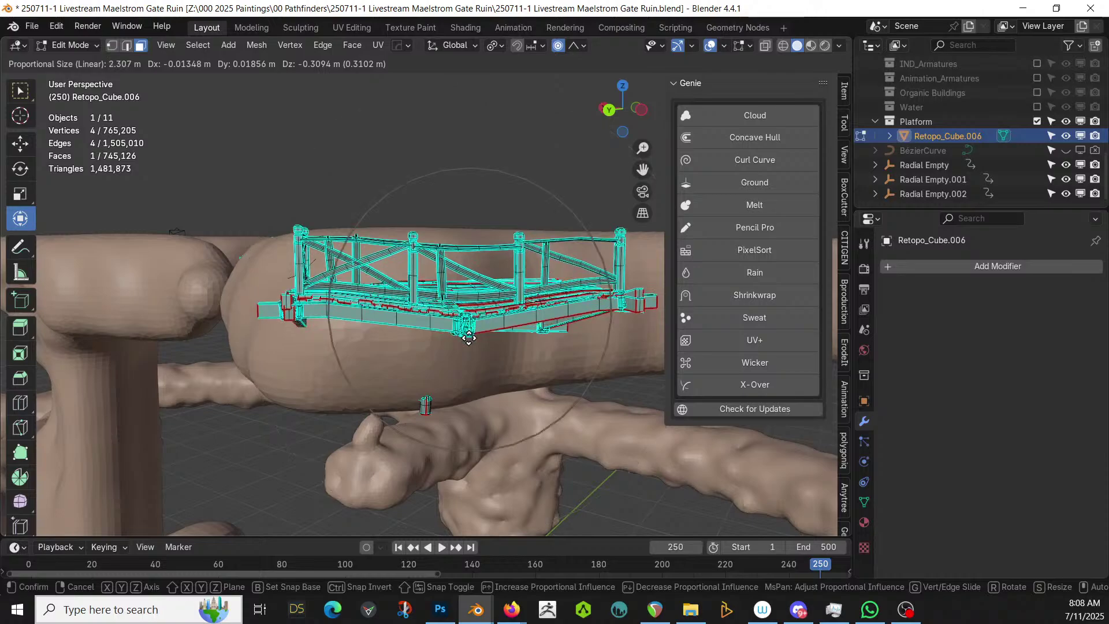
pyautogui.scroll(1, 468, 338)
pyautogui.click(469, 338)
# Lower the short platform piece's protruding end beam about 0.78 m with a proportional size of 2.098 m
pyautogui.click(270, 310)
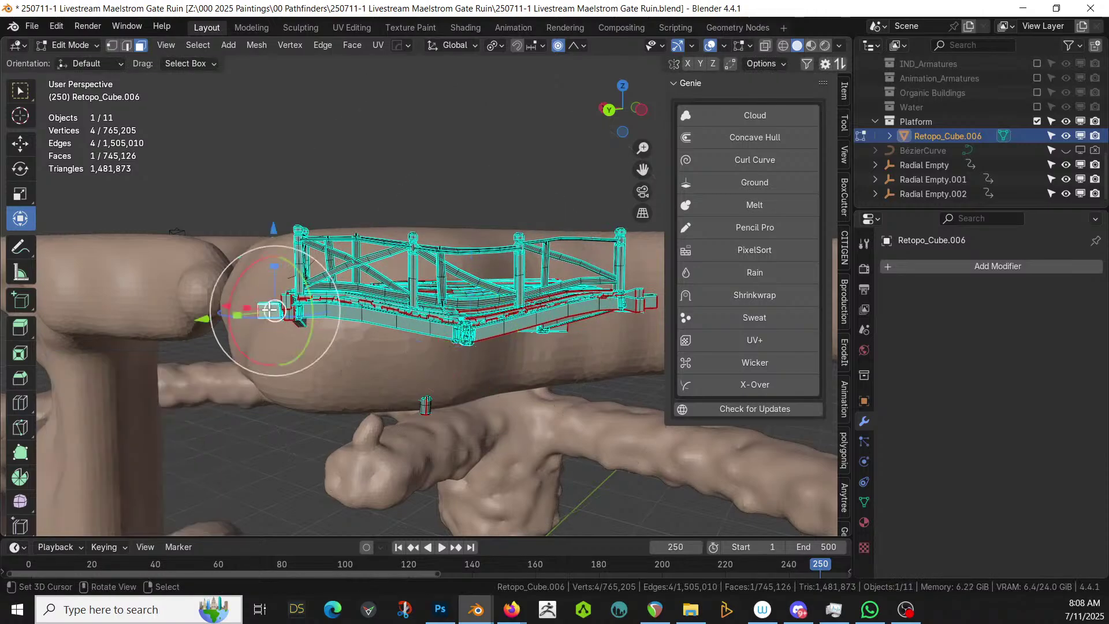
pyautogui.press('g')
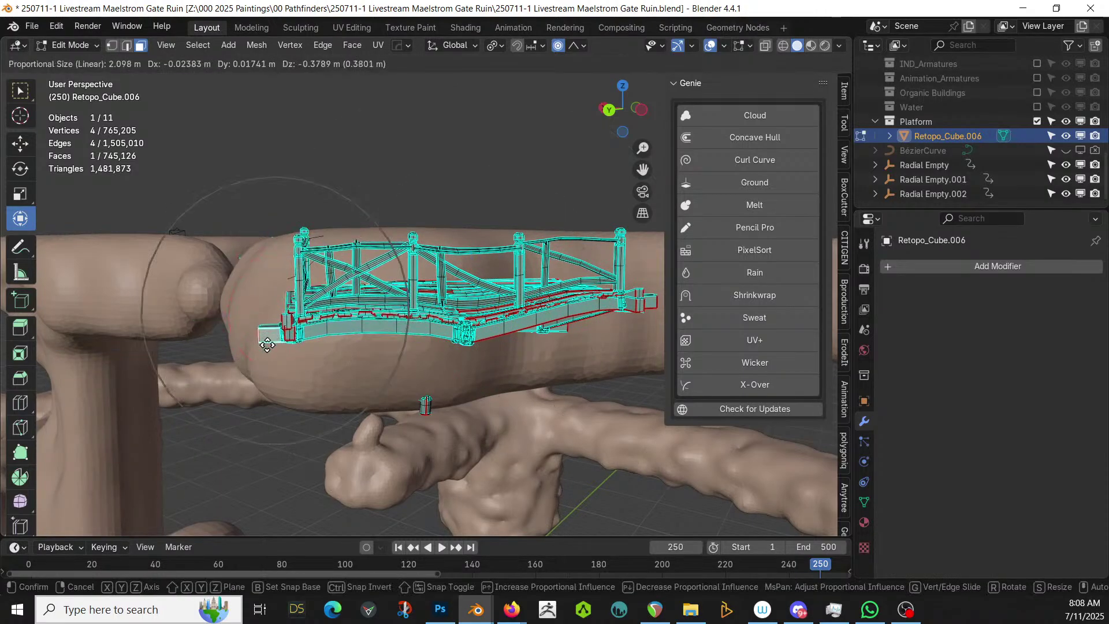
pyautogui.click(266, 370)
pyautogui.moveTo(266, 370); pyautogui.dragTo(752, 407, button='middle')
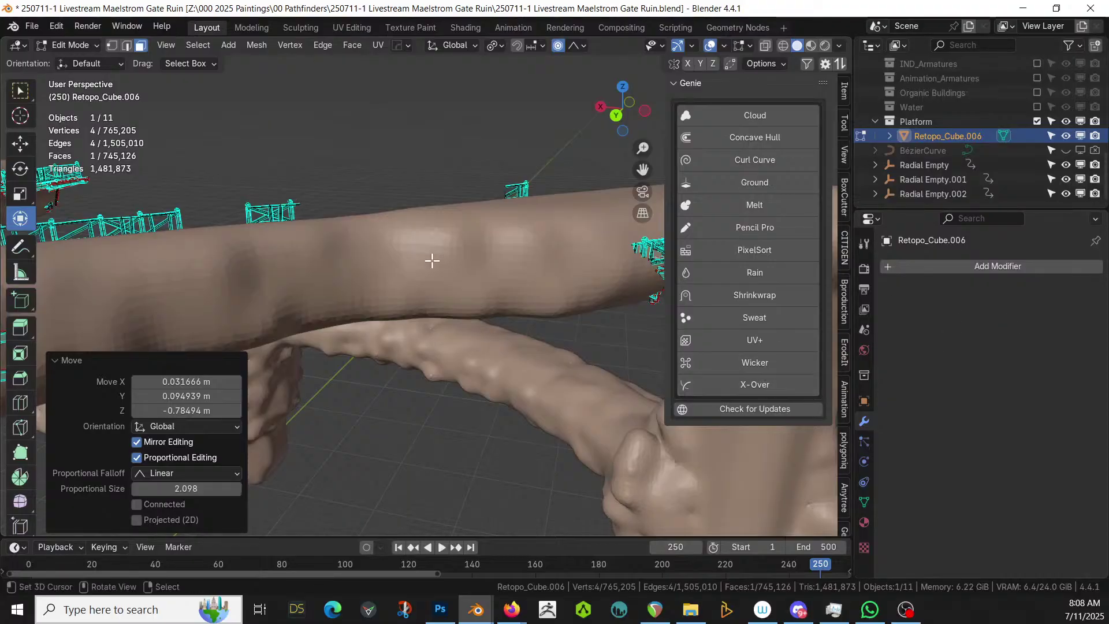
# Lower a face near the end of the longer railed platform about 0.4 m with a proportional size of 2.098 m
pyautogui.scroll(-6, 431, 260)
pyautogui.moveTo(480, 285); pyautogui.dragTo(558, 334, button='middle')
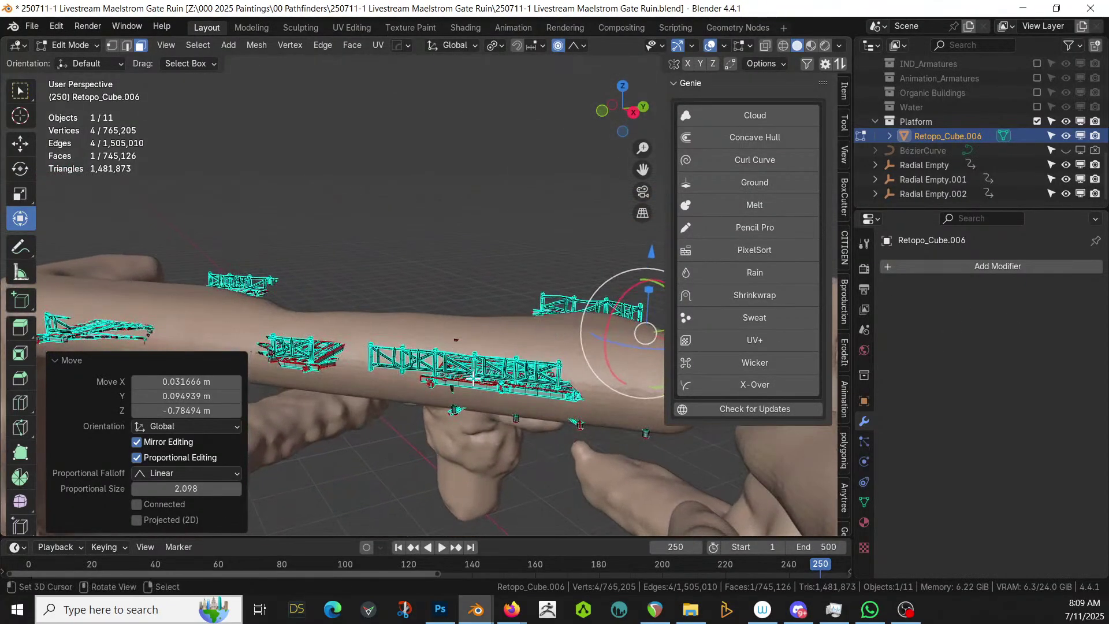
pyautogui.click(406, 368)
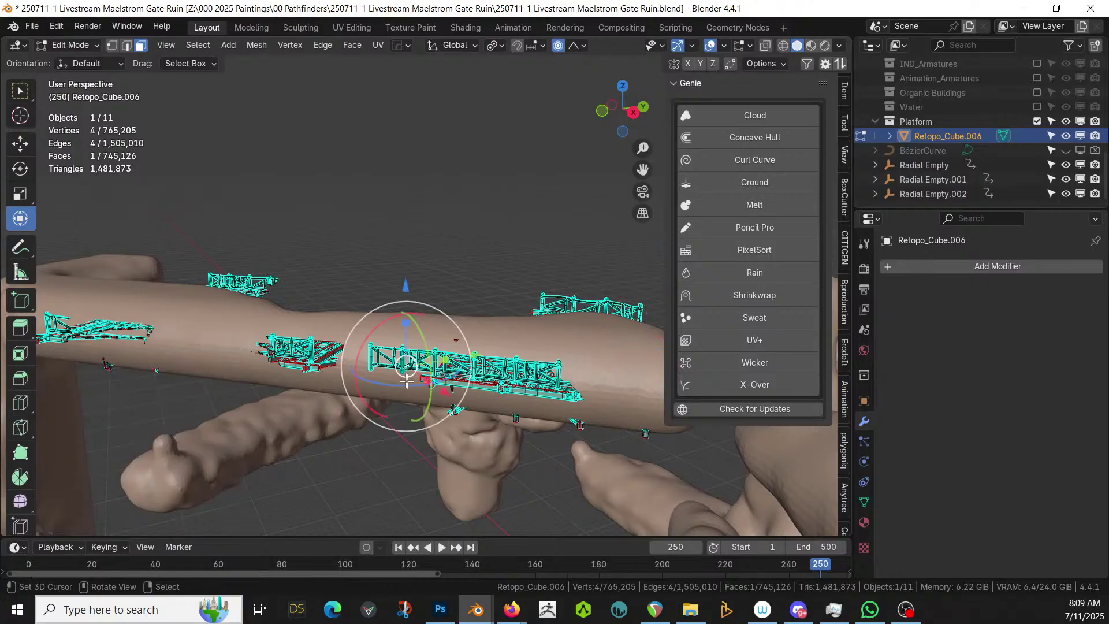
pyautogui.press('g')
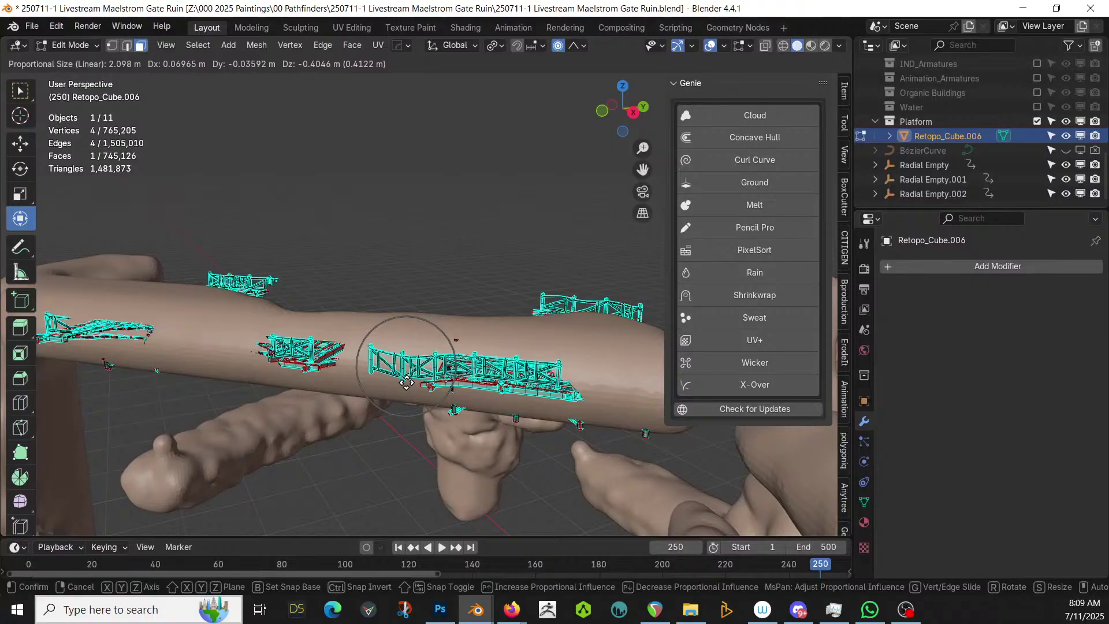
pyautogui.click(404, 378)
# Lower the end face of the longer railed platform about 0.63 m and shift it about 0.19 m along X
pyautogui.hotkey('alt', 'a')
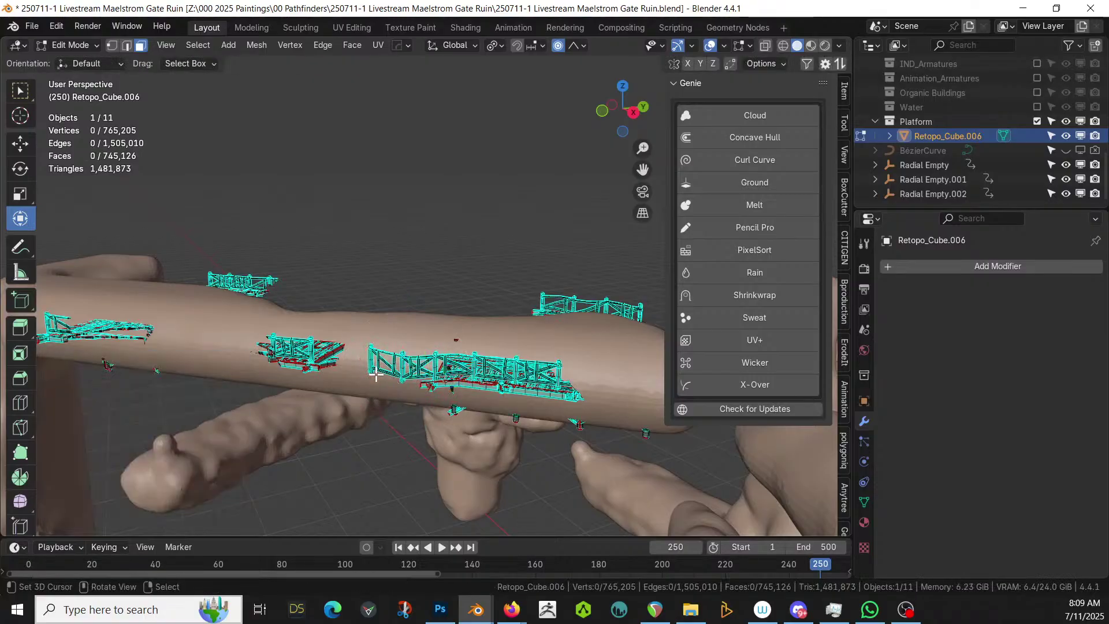
pyautogui.click(372, 369)
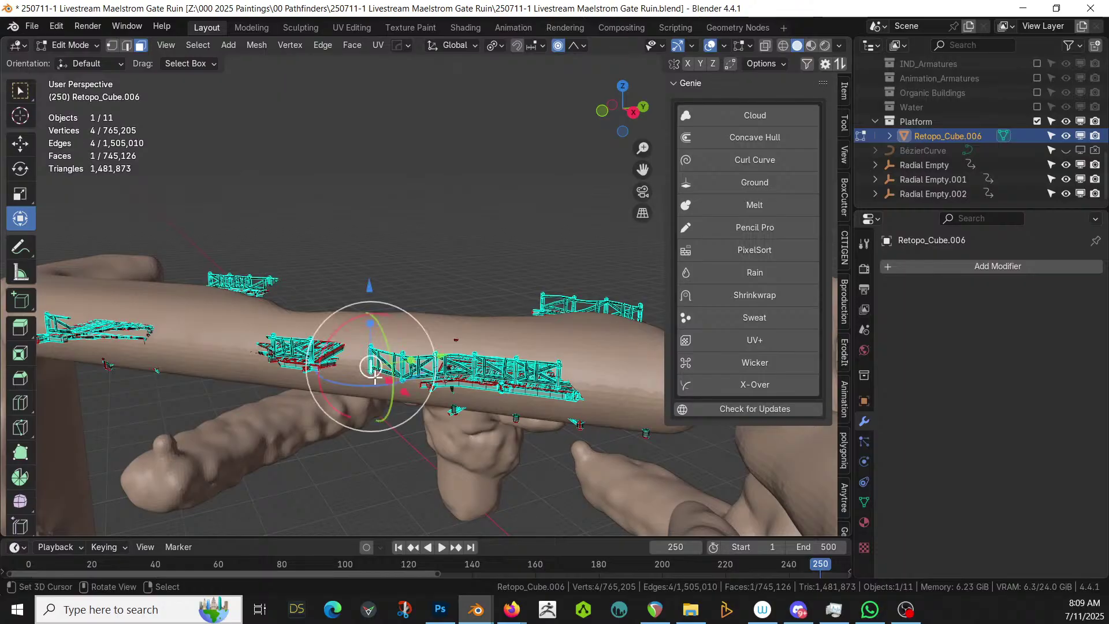
pyautogui.press('g')
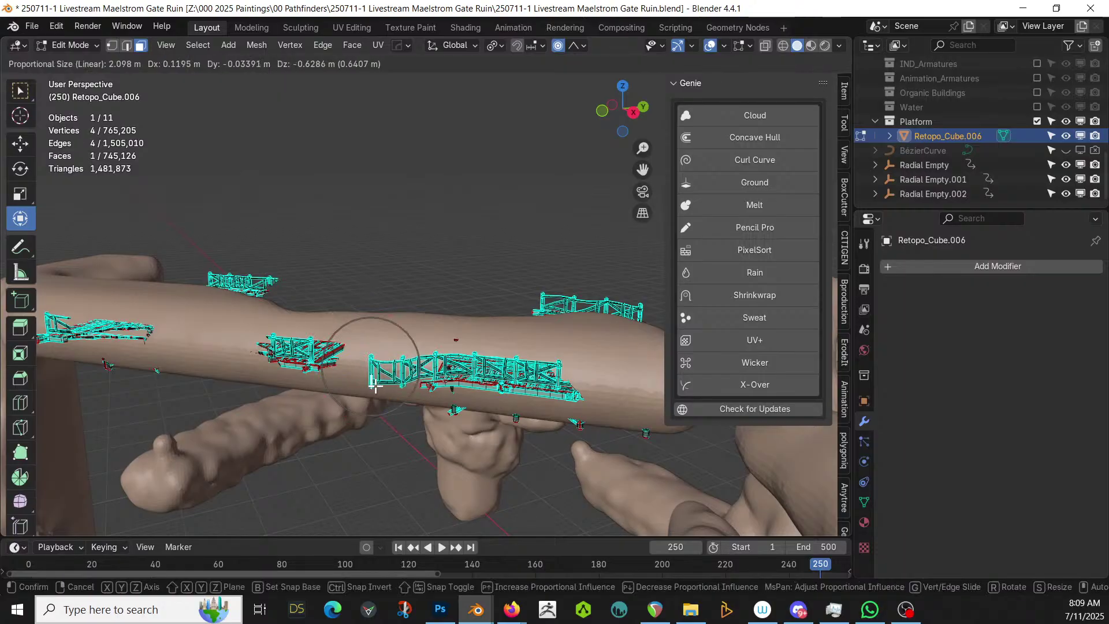
pyautogui.click(376, 386)
pyautogui.moveTo(375, 385); pyautogui.dragTo(523, 340, button='middle')
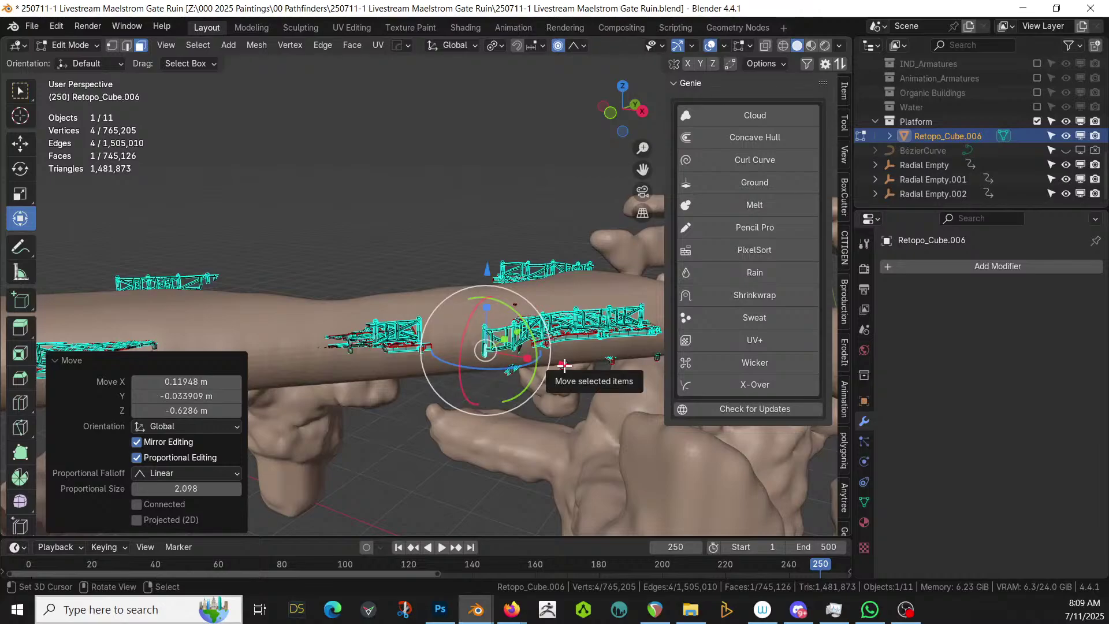
pyautogui.moveTo(564, 364); pyautogui.dragTo(578, 368)
pyautogui.moveTo(578, 368); pyautogui.dragTo(391, 340, button='middle')
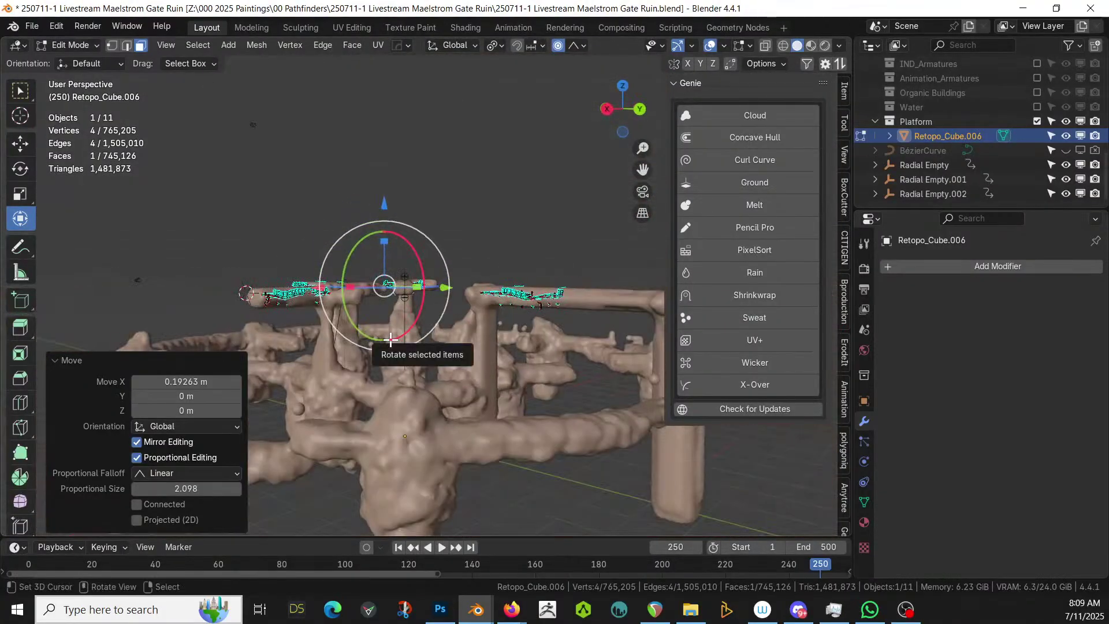
# Return to Object Mode and save the file
pyautogui.press('Tab')
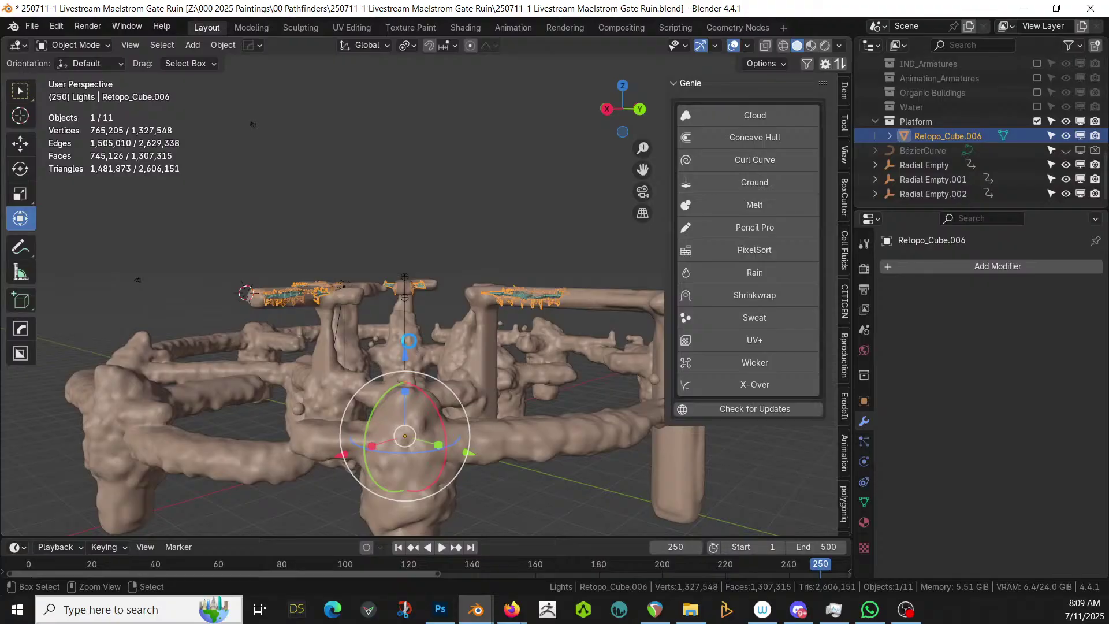
pyautogui.hotkey('ctrl', 's')
pyautogui.moveTo(416, 335); pyautogui.dragTo(346, 353, button='middle')
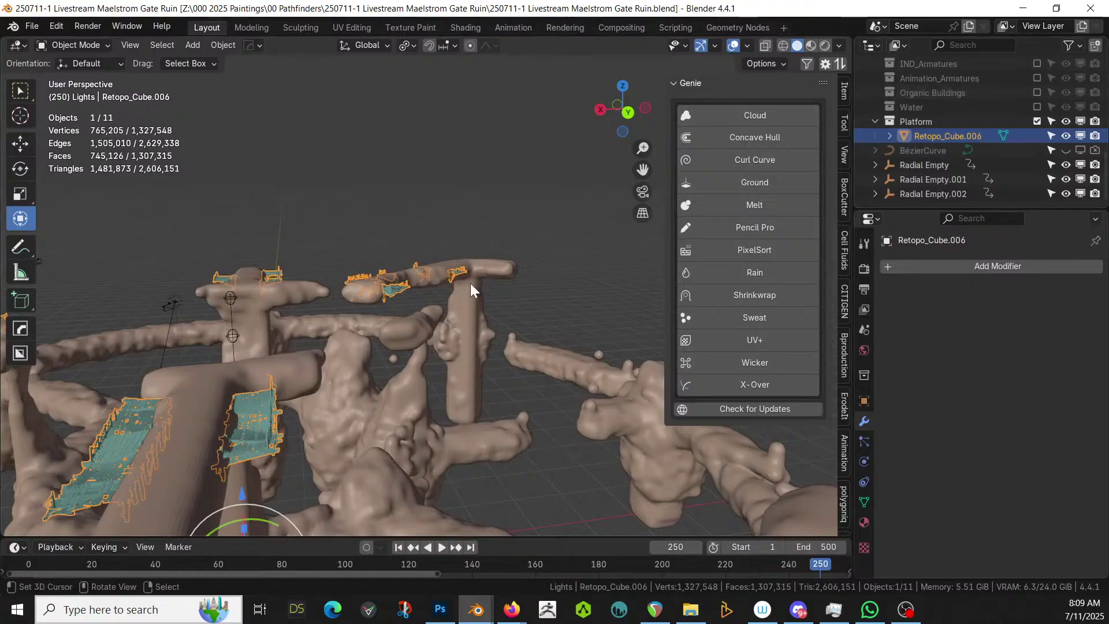
pyautogui.moveTo(470, 283); pyautogui.dragTo(659, 241, button='middle')
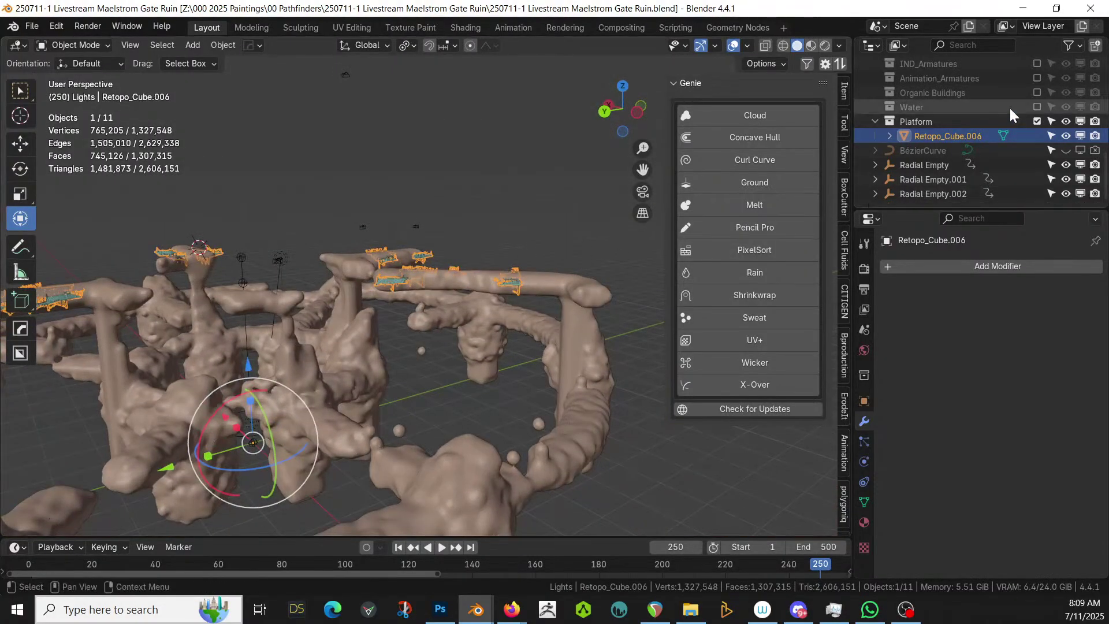
# Show the Organic Buildings collection and apply all modifiers of the long outer buildings, simply_coll
pyautogui.click(1037, 92)
pyautogui.moveTo(353, 131); pyautogui.dragTo(115, 243, button='middle')
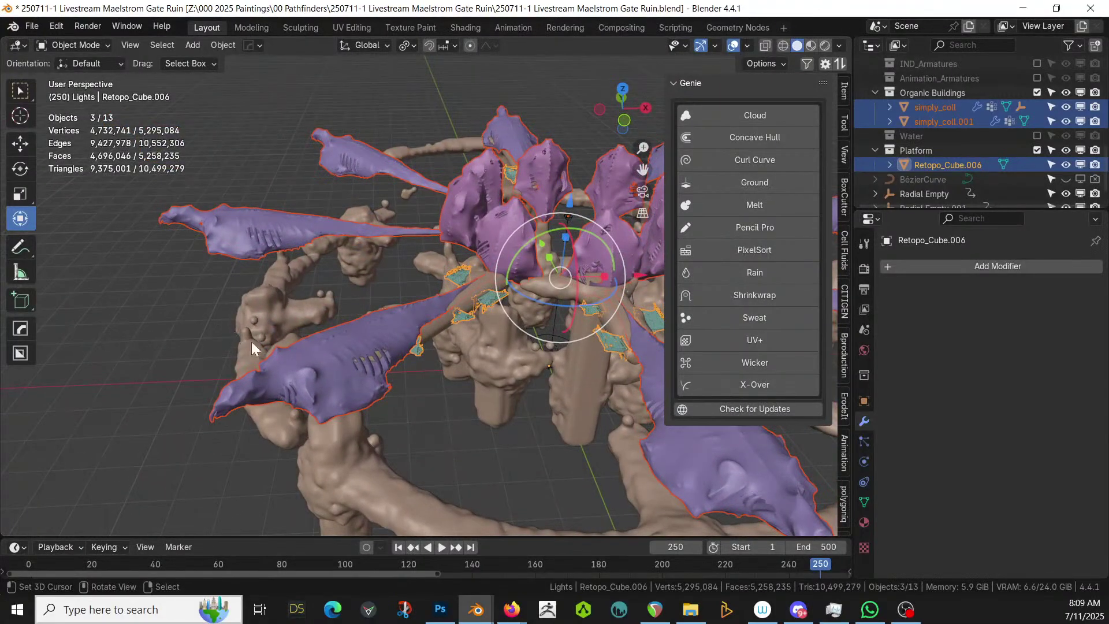
pyautogui.click(316, 344)
pyautogui.moveTo(357, 345); pyautogui.dragTo(362, 366, button='middle')
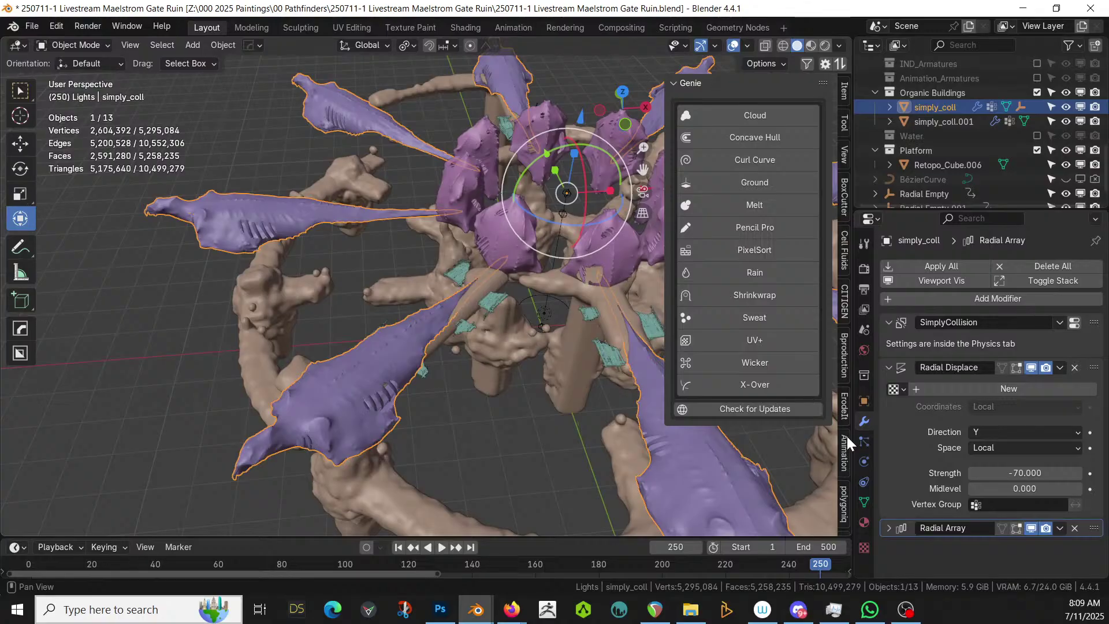
pyautogui.moveTo(722, 438); pyautogui.dragTo(241, 428, button='middle')
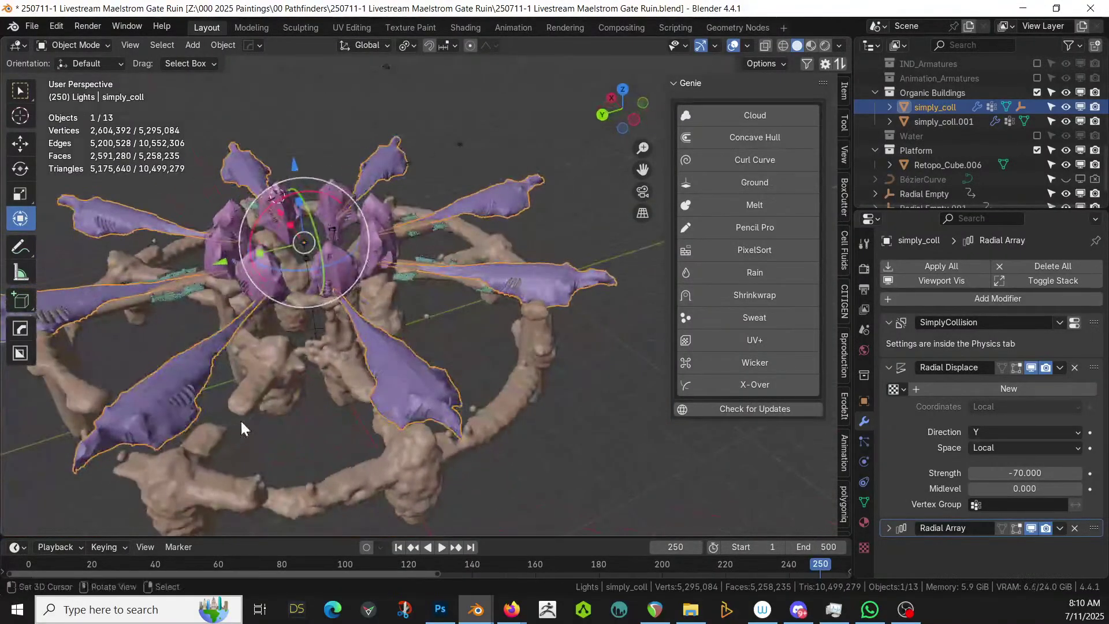
pyautogui.moveTo(374, 352); pyautogui.dragTo(375, 377, button='middle')
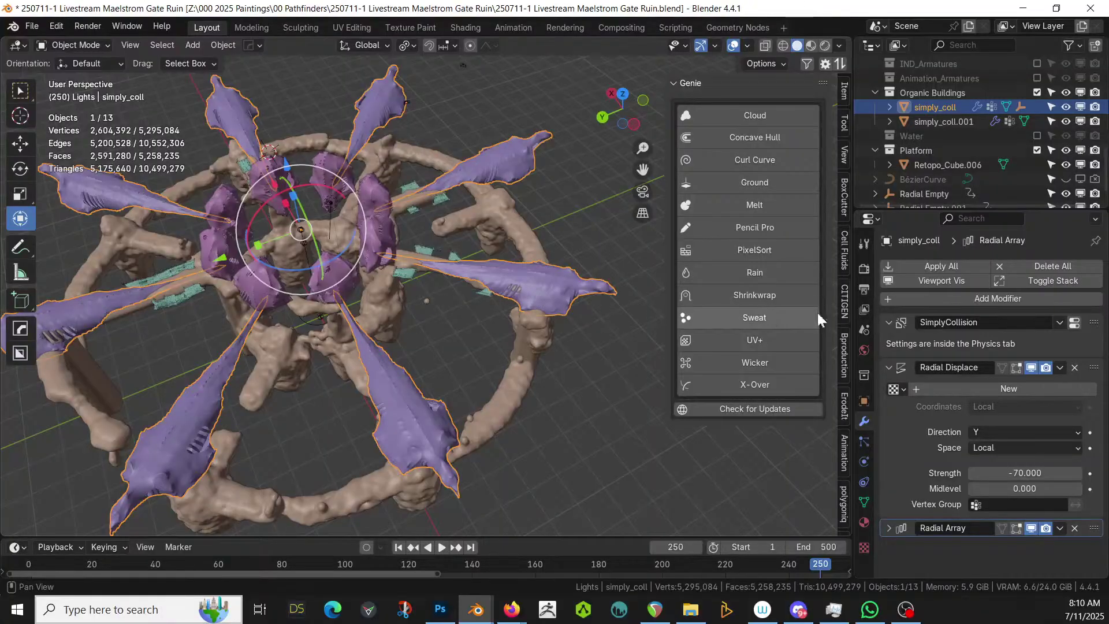
pyautogui.click(961, 265)
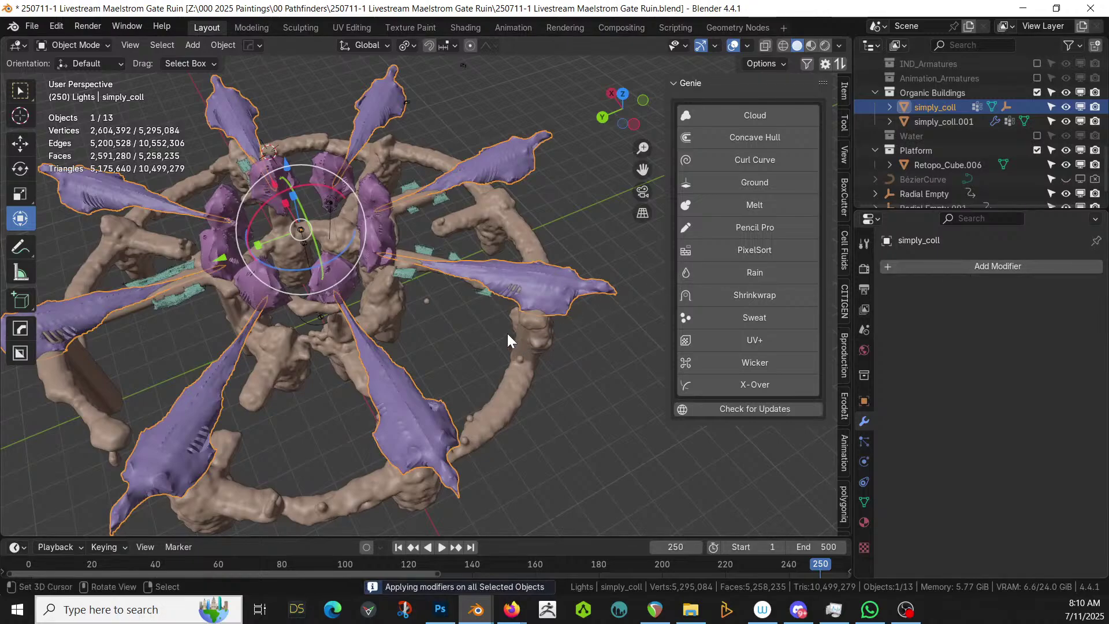
pyautogui.press('KP_7')
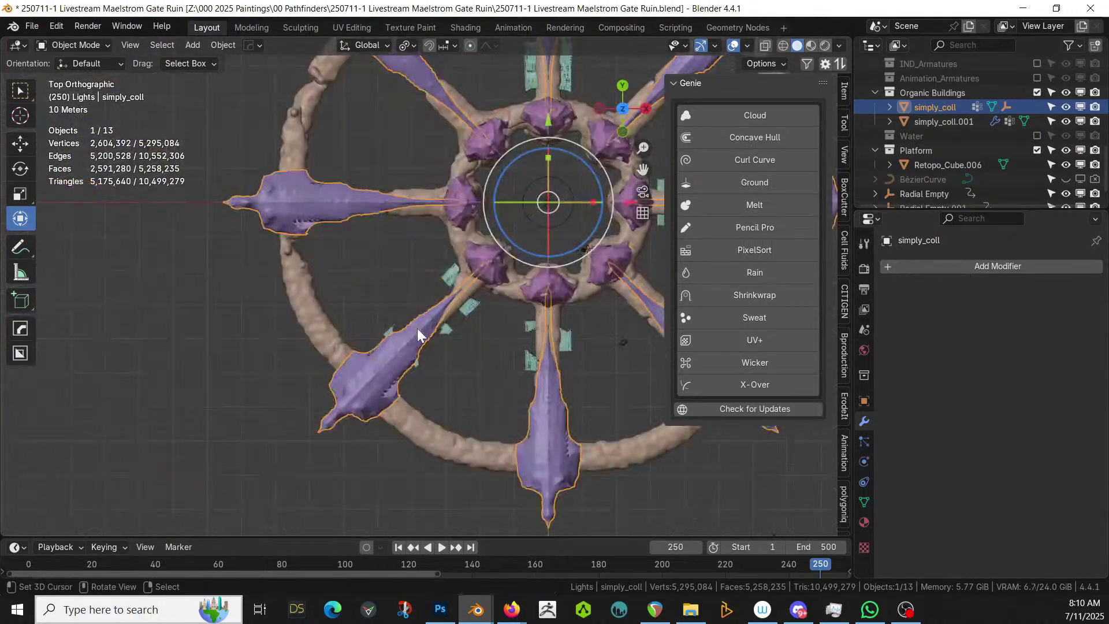
pyautogui.moveTo(444, 352); pyautogui.dragTo(445, 297, button='middle')
pyautogui.click(368, 359)
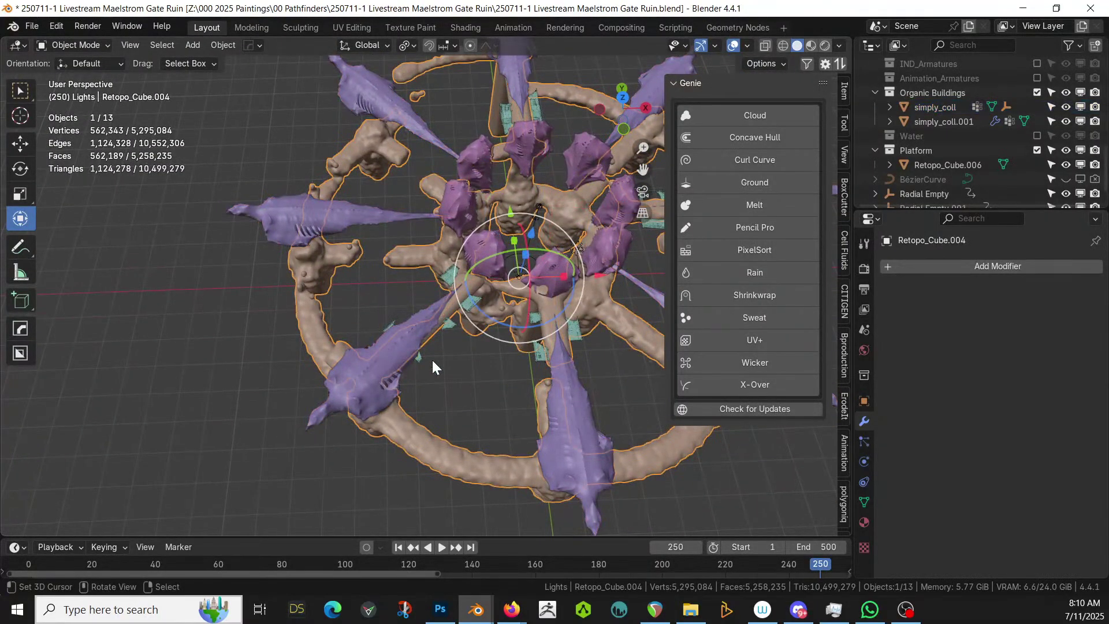
pyautogui.moveTo(432, 359); pyautogui.dragTo(487, 328, button='middle')
pyautogui.moveTo(417, 132); pyautogui.dragTo(446, 141, button='middle')
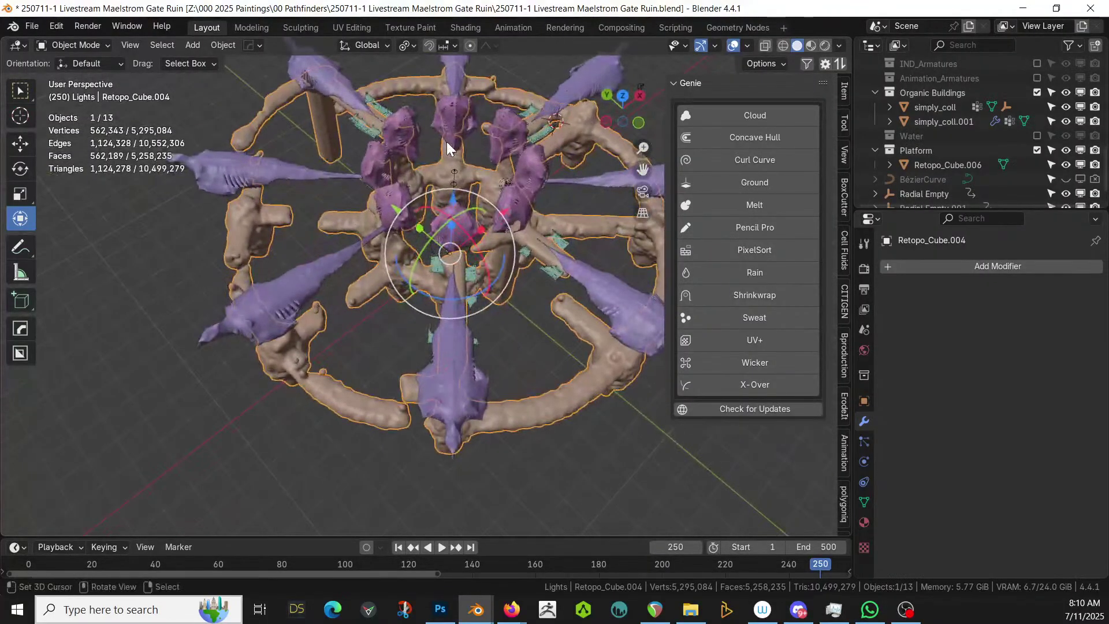
# In top view, add a cube, scale it by about 52.7 and place it over the two outer buildings in the -X, +Y quadrant
pyautogui.press('KP_7')
pyautogui.keyDown('shift'); pyautogui.moveTo(435, 210); pyautogui.dragTo(433, 248, button='middle'); pyautogui.keyUp('shift')
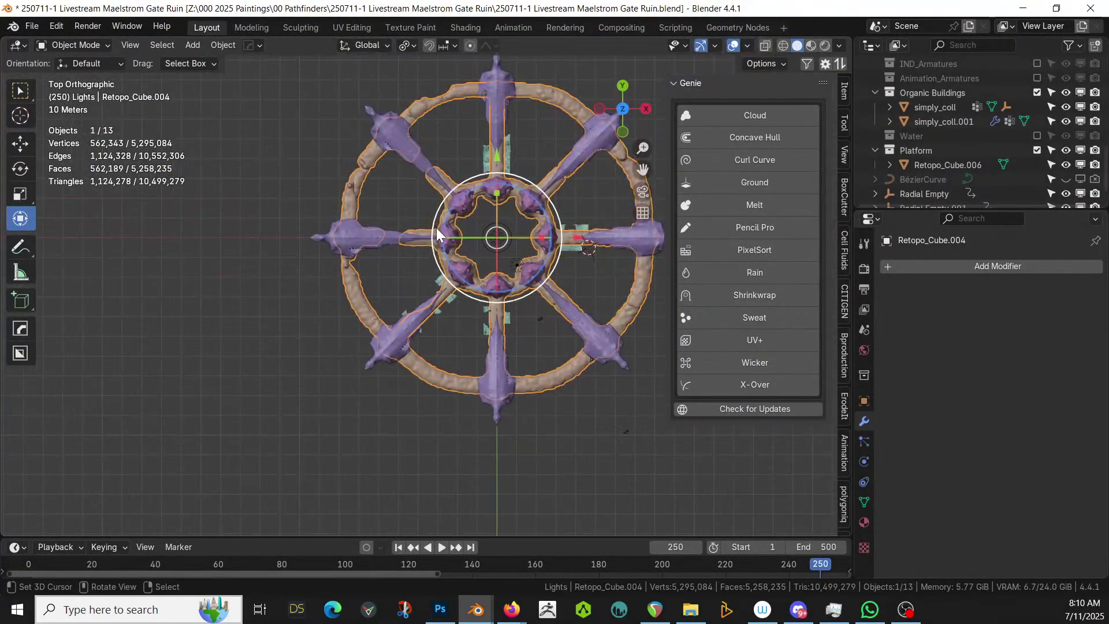
pyautogui.scroll(2, 431, 278)
pyautogui.click(343, 283)
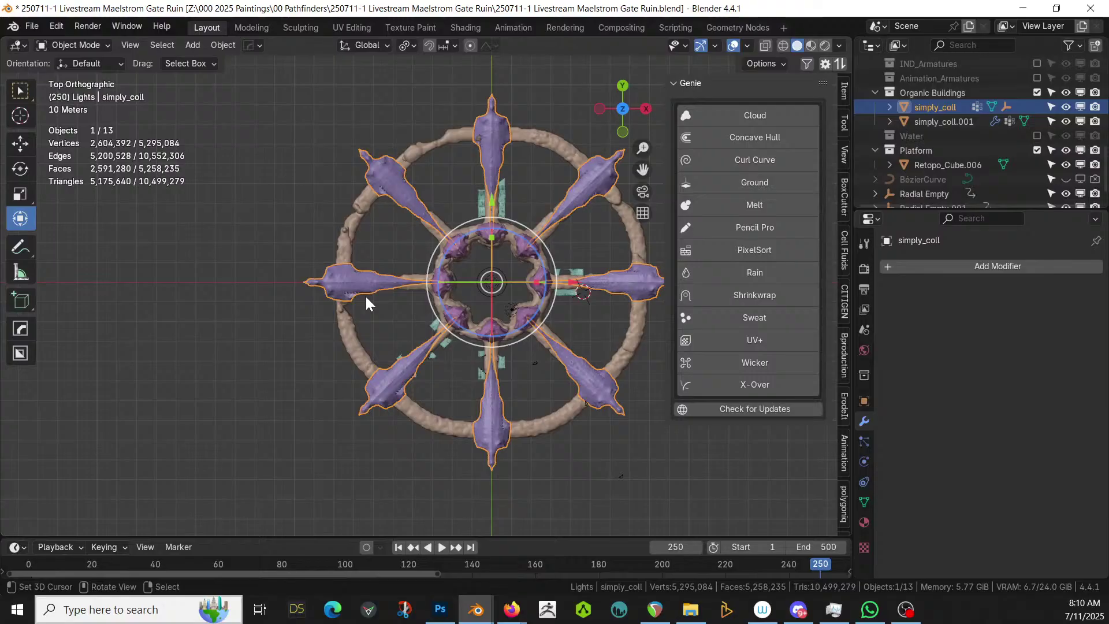
pyautogui.hotkey('shift', 'a')
pyautogui.moveTo(315, 218)
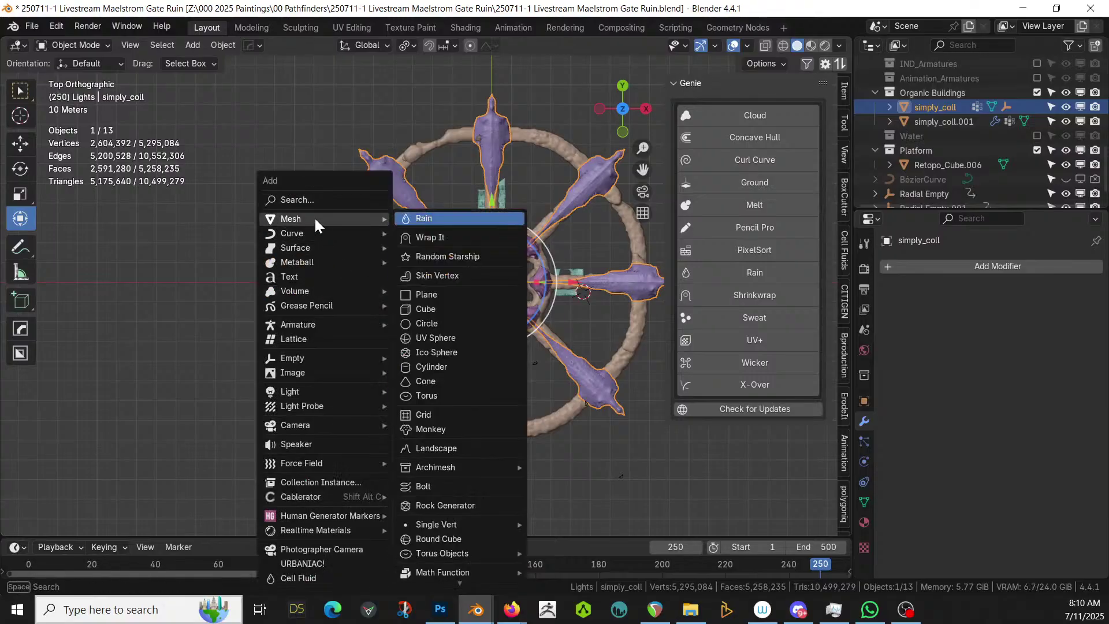
pyautogui.click(437, 309)
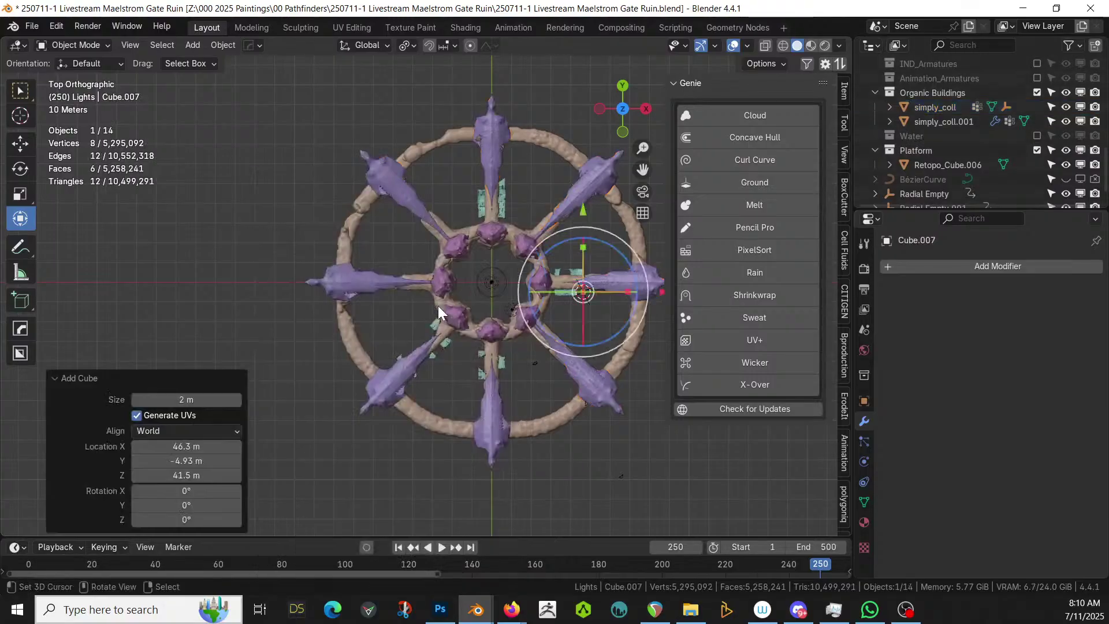
pyautogui.press('s')
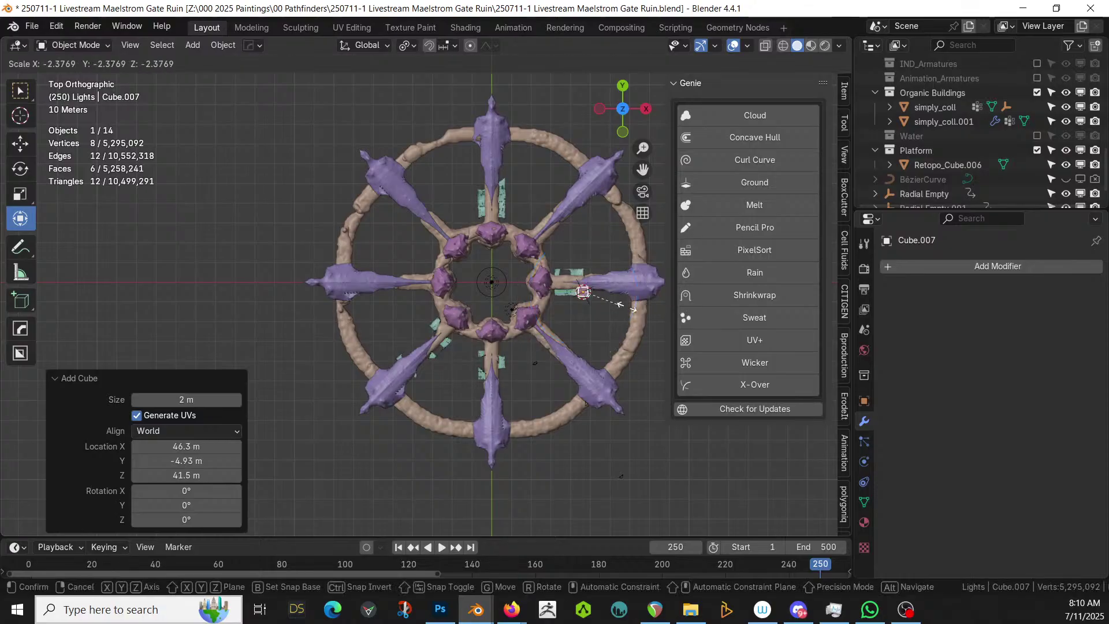
pyautogui.click(637, 425)
pyautogui.press('g')
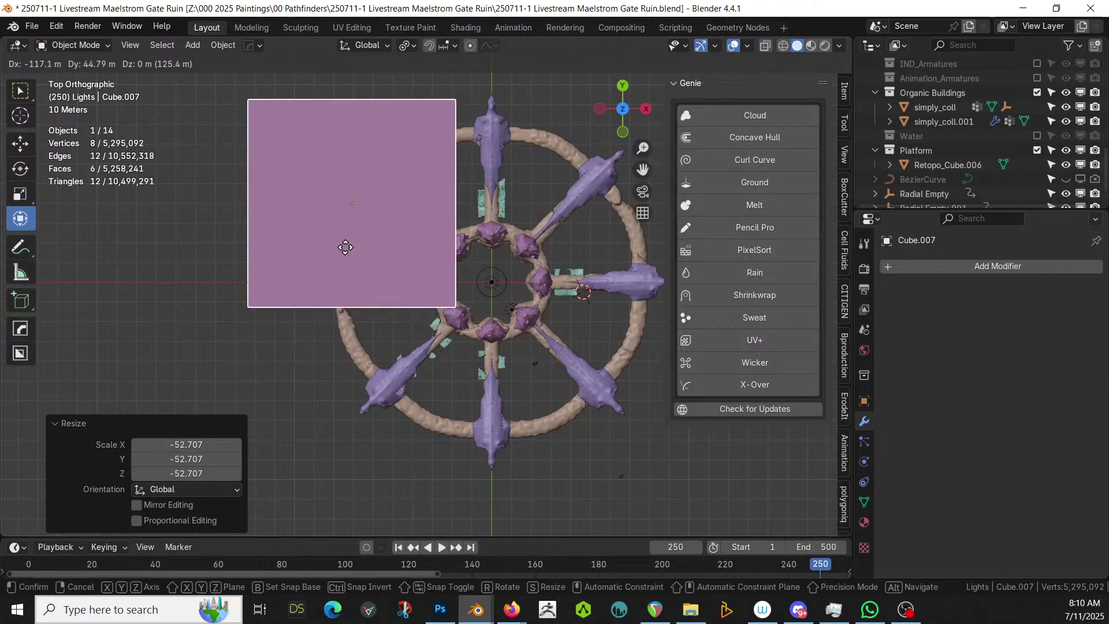
pyautogui.click(348, 244)
# Subtract the cube from the outer buildings with a Boolean difference and apply the modifier
pyautogui.moveTo(349, 245); pyautogui.dragTo(470, 166, button='middle')
pyautogui.keyDown('shift'); pyautogui.click(506, 192); pyautogui.keyUp('shift')
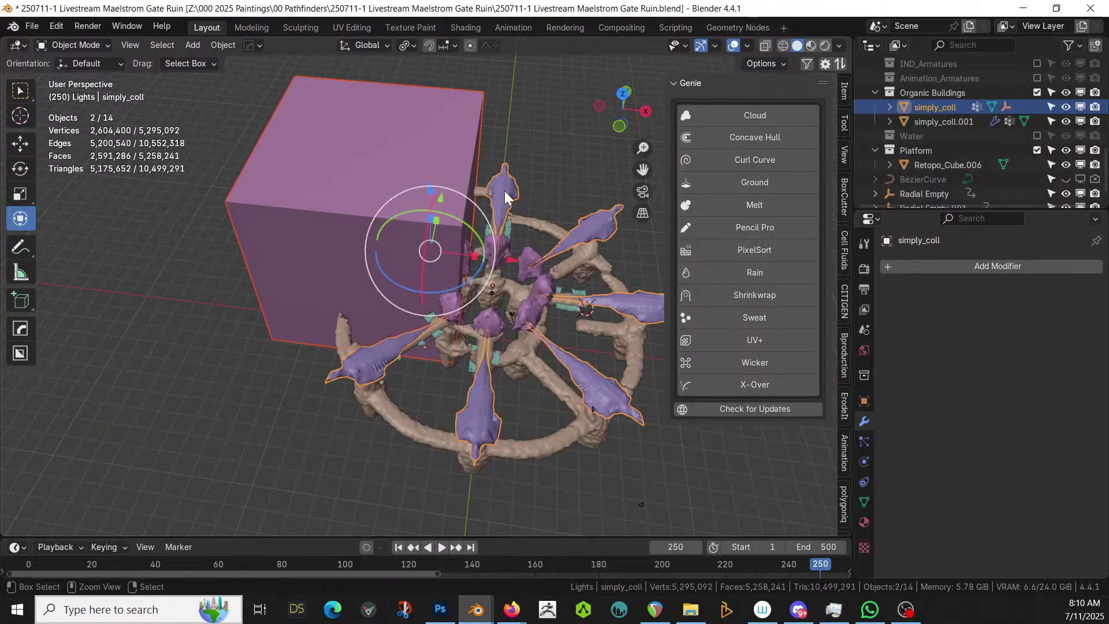
pyautogui.hotkey('ctrl', '-')
pyautogui.moveTo(504, 190); pyautogui.dragTo(573, 218, button='middle')
pyautogui.click(523, 157)
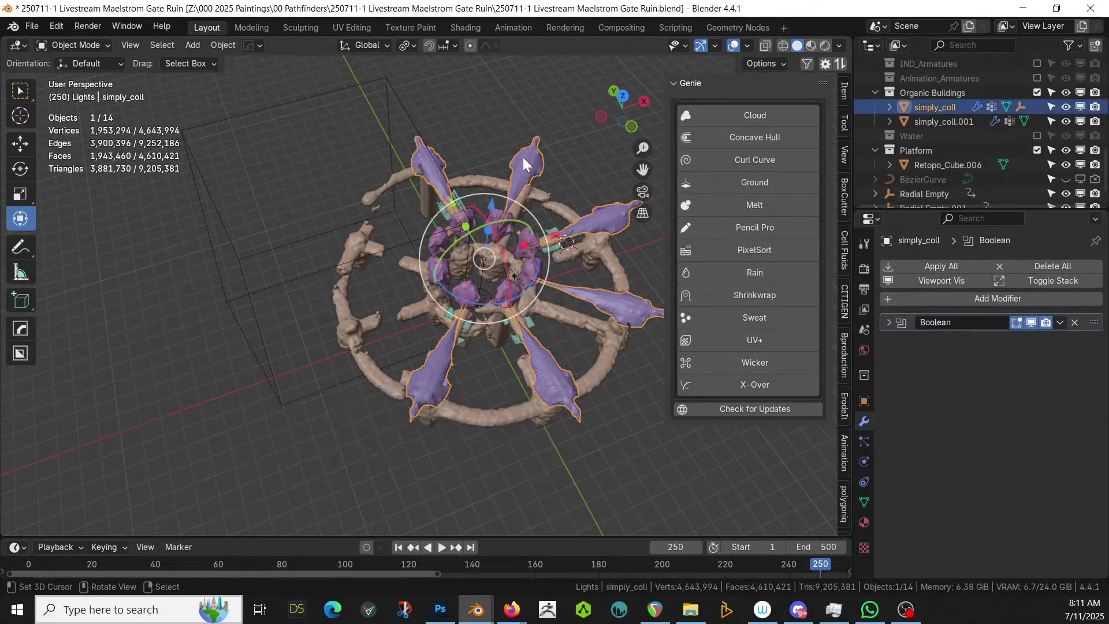
pyautogui.click(955, 265)
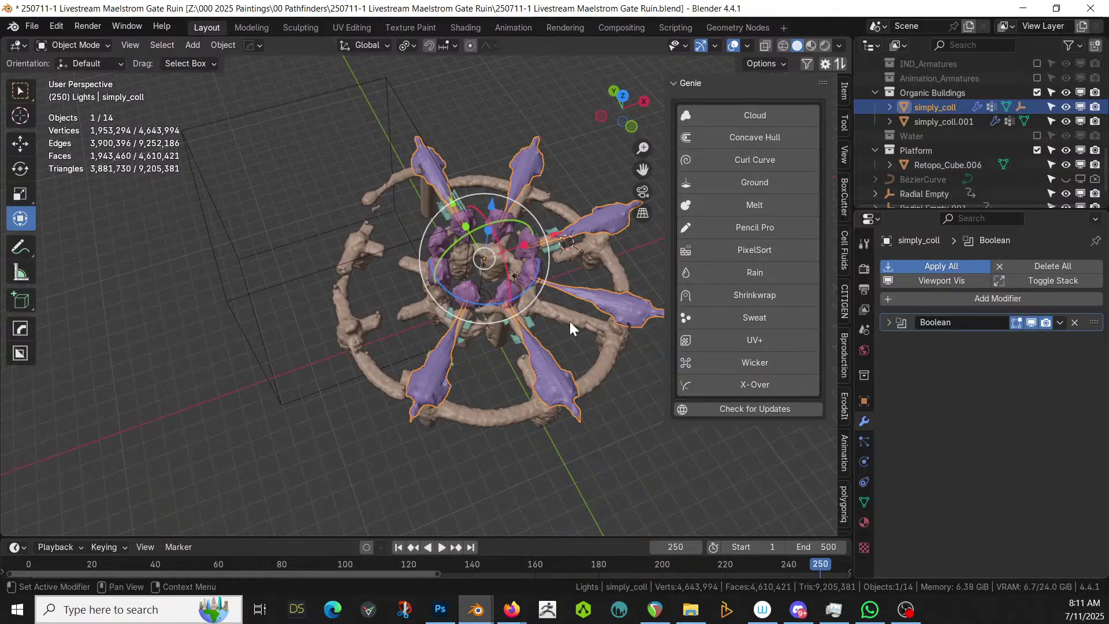
# Move the cutter cube 108.91 m along X and -83.73 m along Y, and Boolean-subtract it from the outer buildings
pyautogui.press('KP_7')
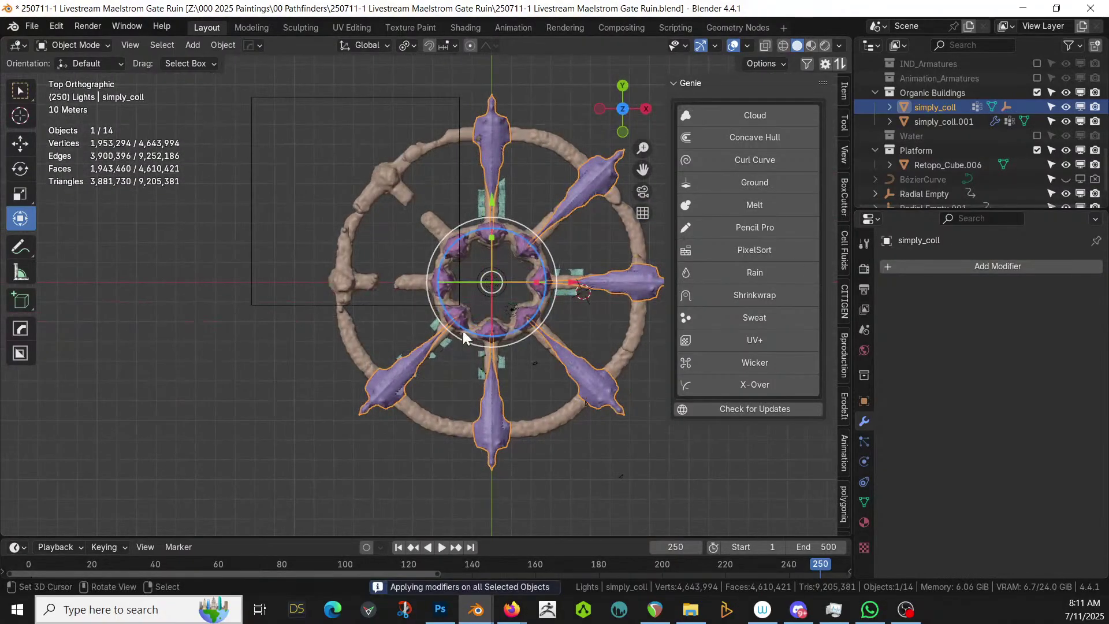
pyautogui.click(299, 305)
pyautogui.press('g')
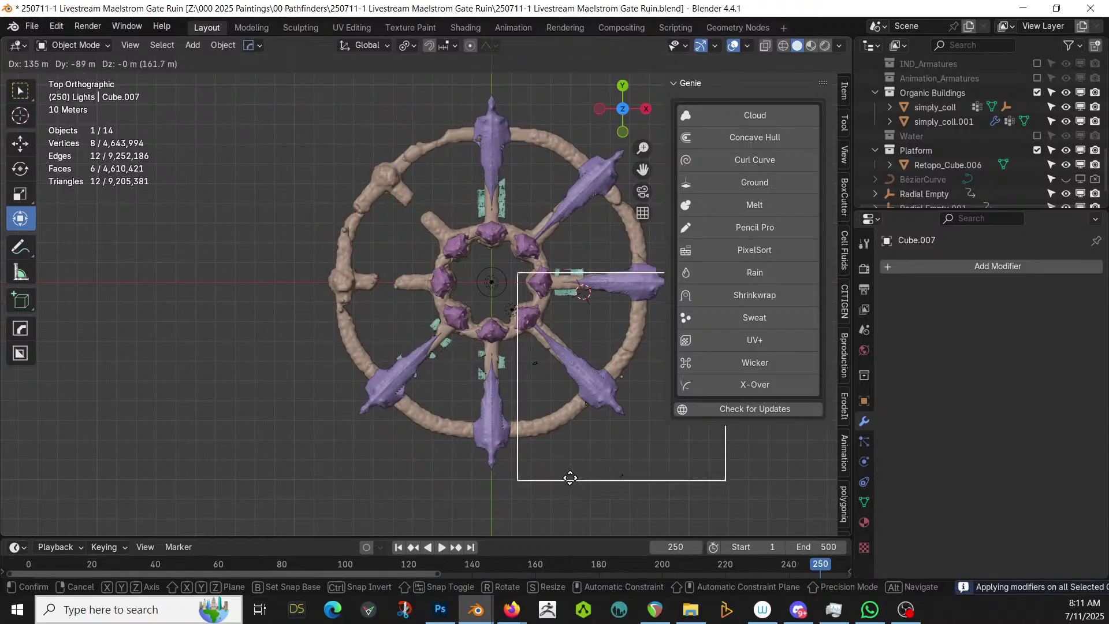
pyautogui.click(550, 453)
pyautogui.moveTo(550, 454); pyautogui.dragTo(511, 394, button='middle')
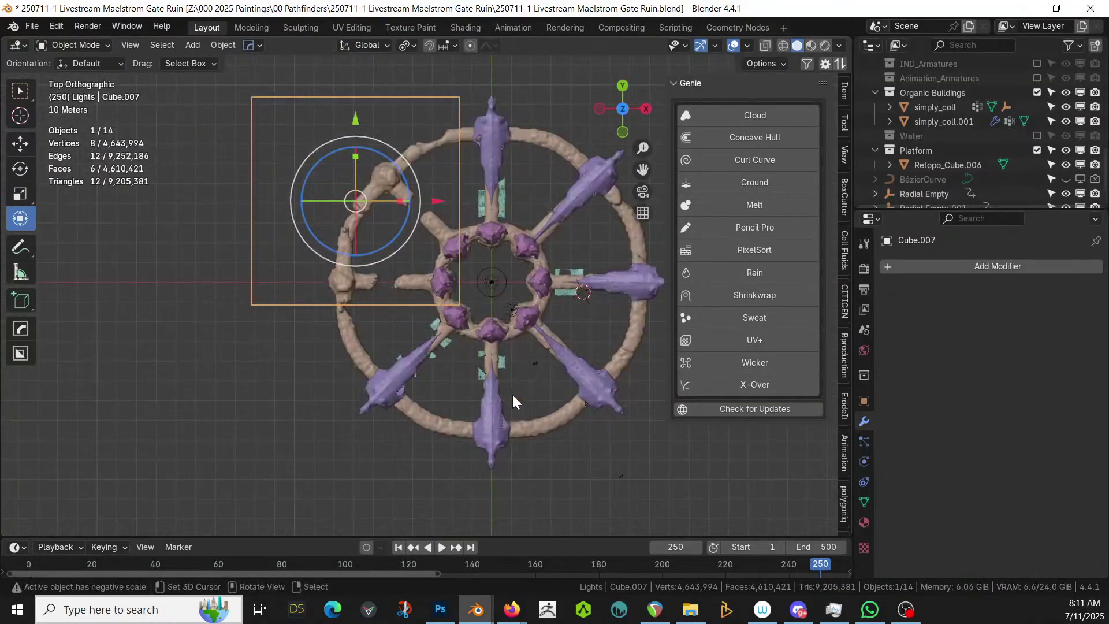
pyautogui.press('g')
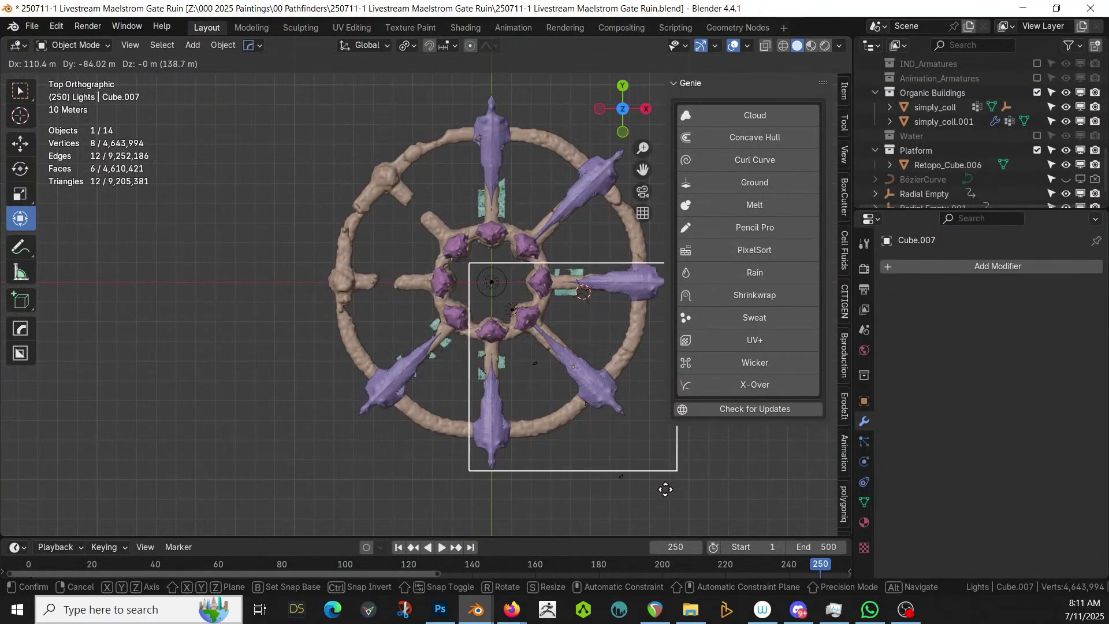
pyautogui.click(662, 487)
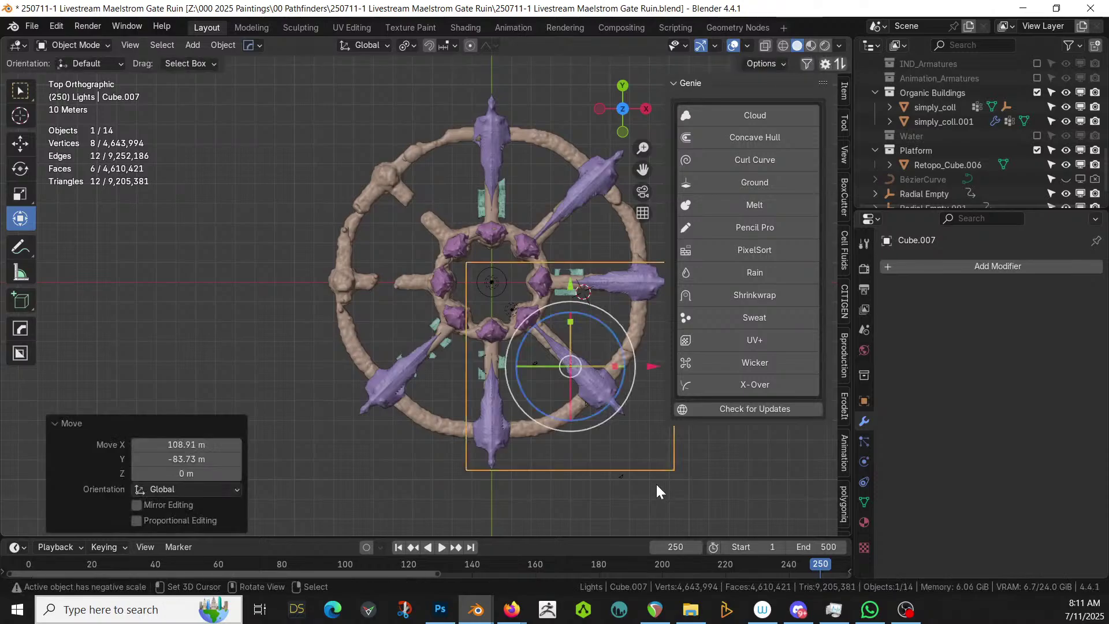
pyautogui.keyDown('shift'); pyautogui.click(396, 377); pyautogui.keyUp('shift')
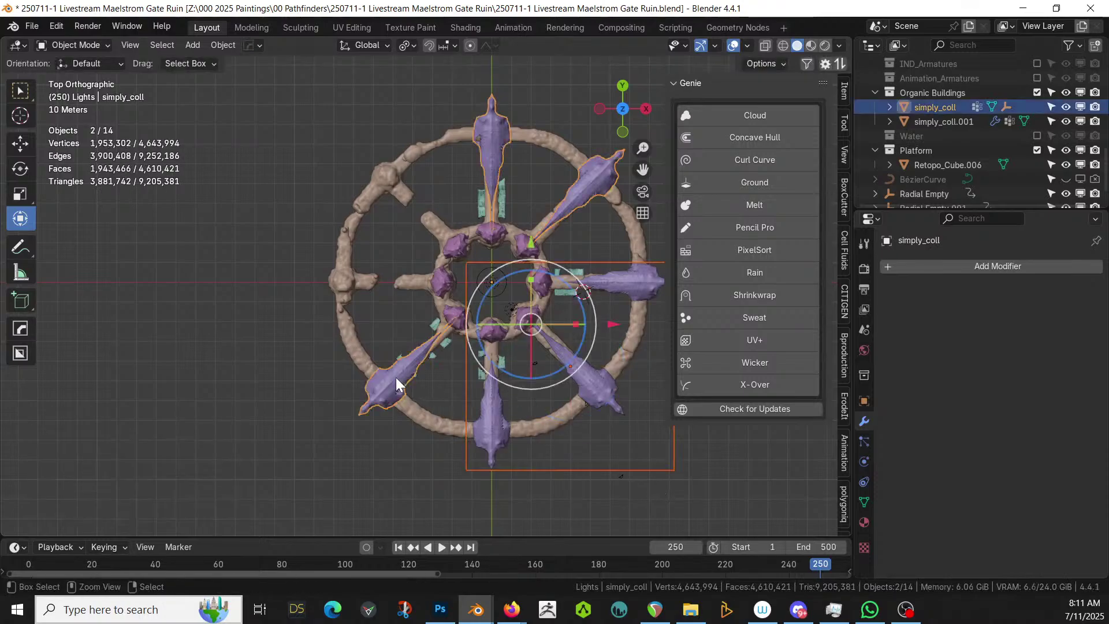
pyautogui.press('ctrl+KP_Subtract')
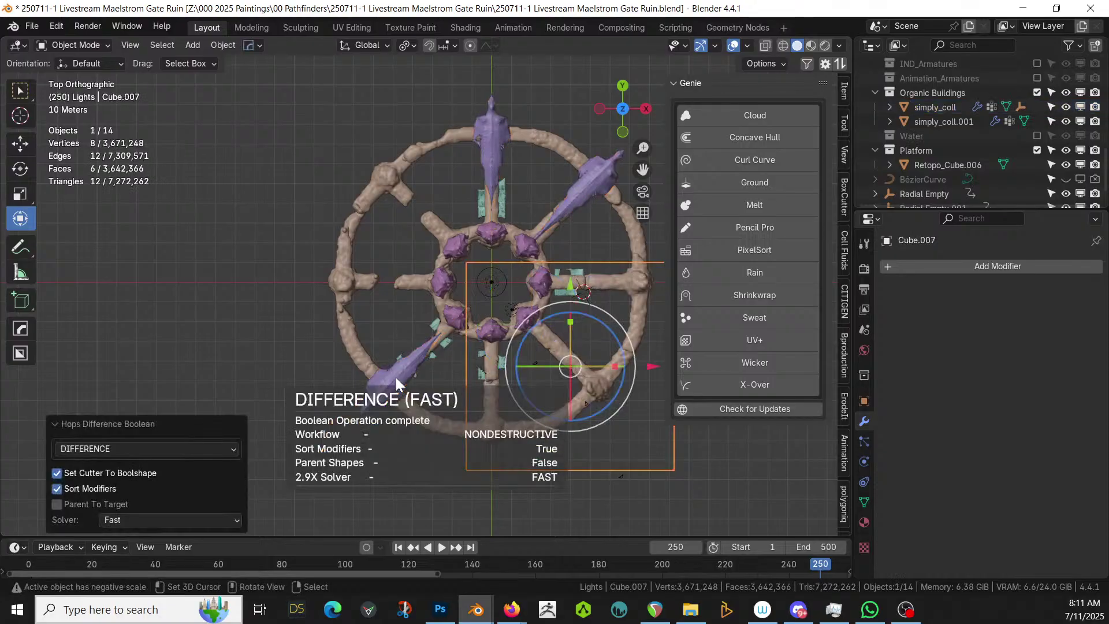
# Apply the Boolean modifier on the outer buildings, and move the cutter cube 25.47 m along X and 87.829 m along Y
pyautogui.click(560, 213)
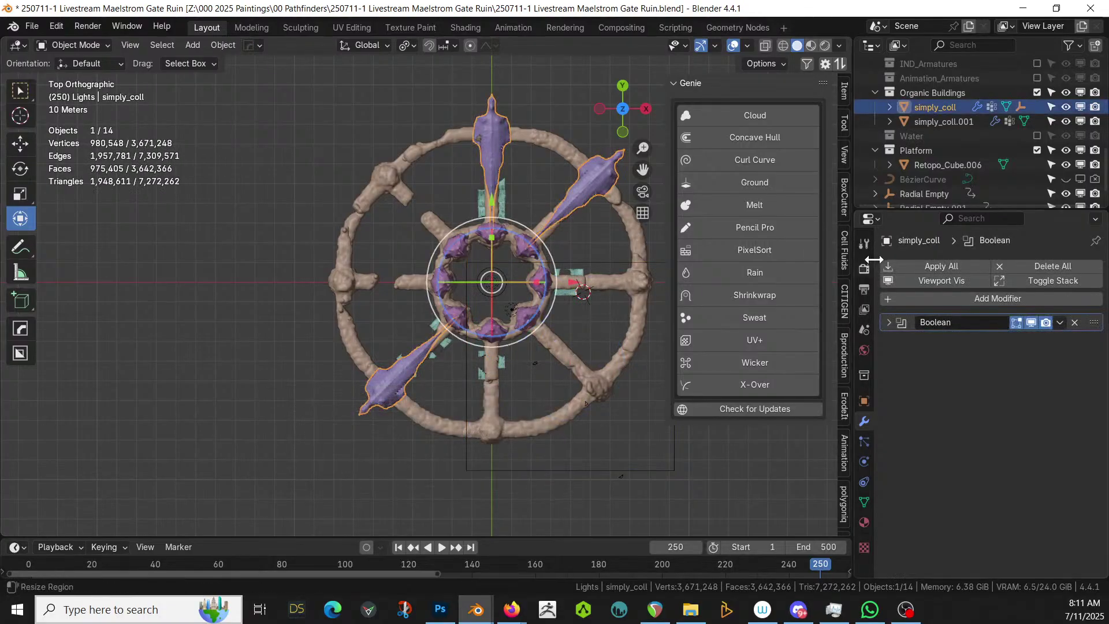
pyautogui.click(950, 266)
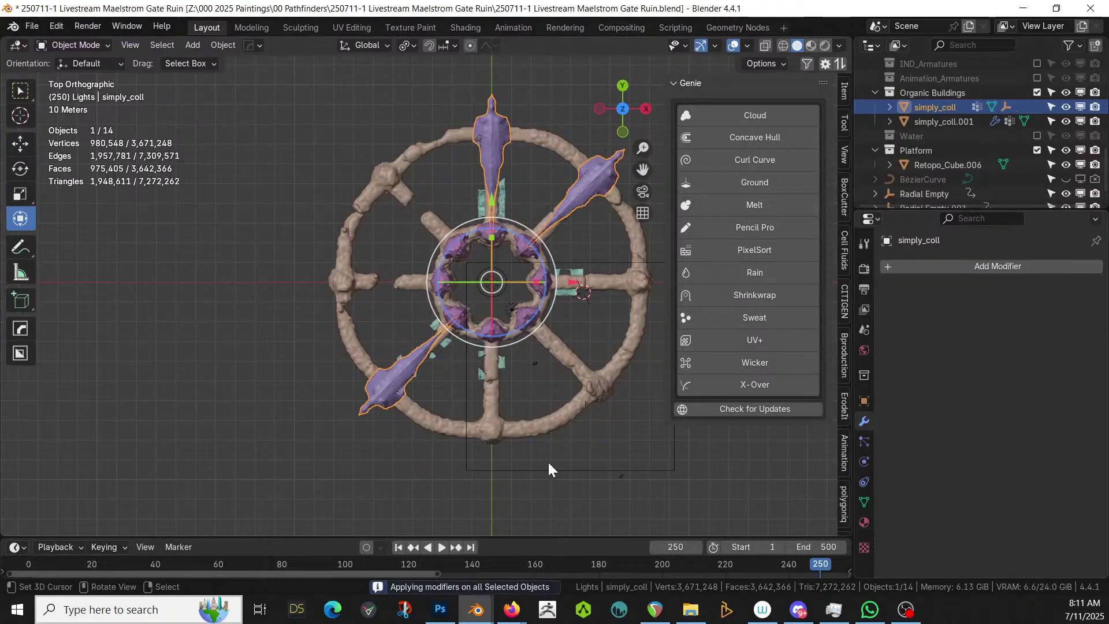
pyautogui.click(490, 467)
pyautogui.keyDown('shift'); pyautogui.moveTo(494, 466); pyautogui.dragTo(456, 489, button='middle'); pyautogui.keyUp('shift')
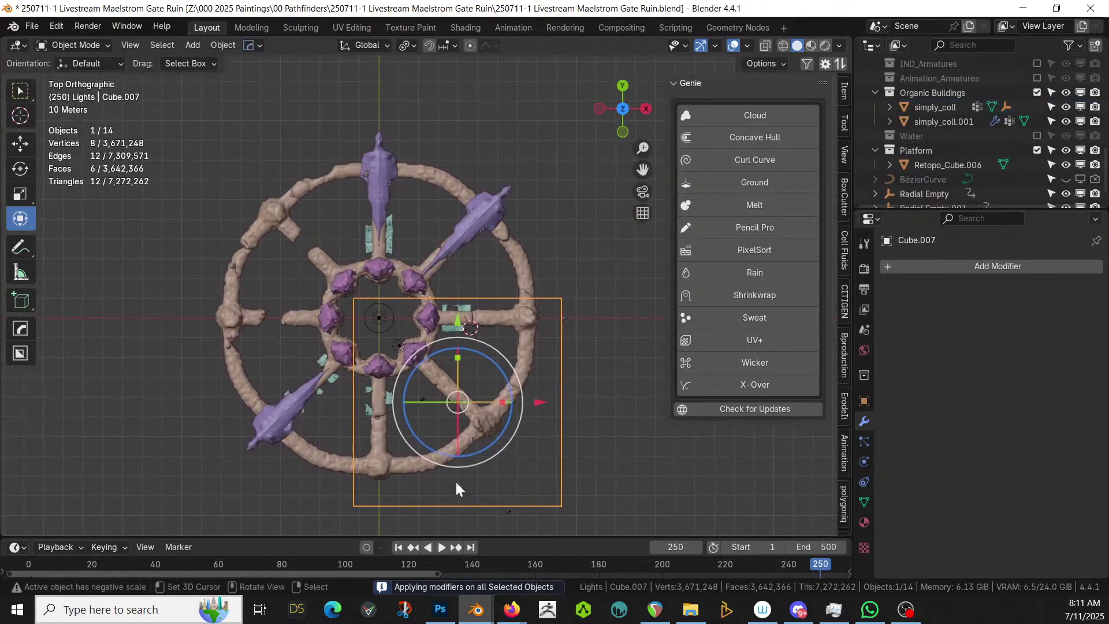
pyautogui.press('g')
pyautogui.click(532, 310)
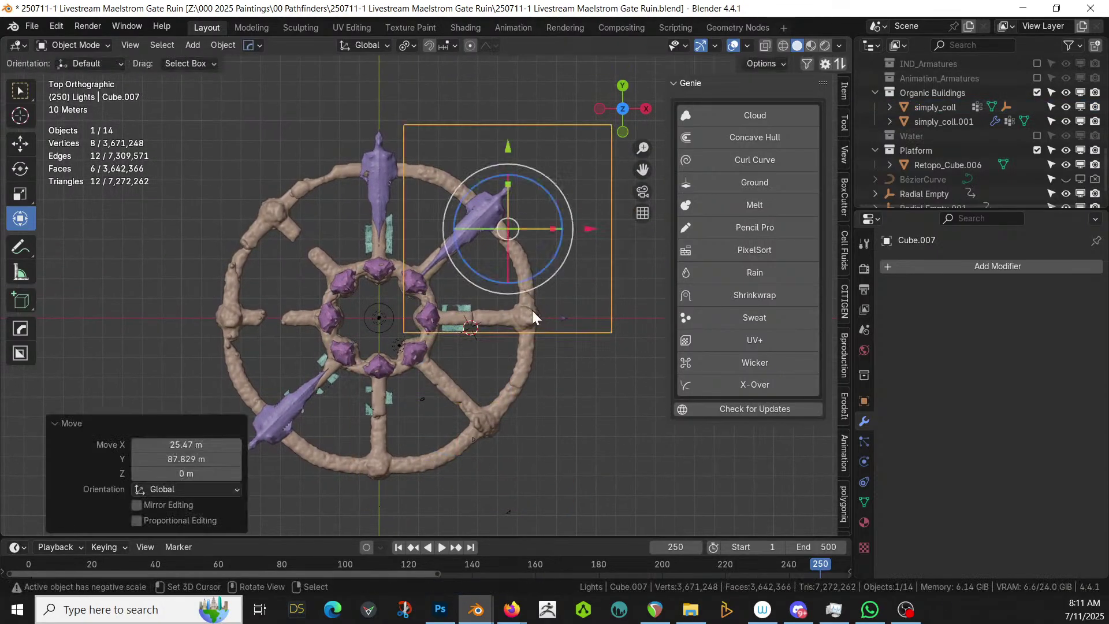
# Subtract the cube from the outer buildings with a Boolean difference to cut away the +X, +Y building, and apply the modifier
pyautogui.keyDown('shift'); pyautogui.click(297, 392); pyautogui.keyUp('shift')
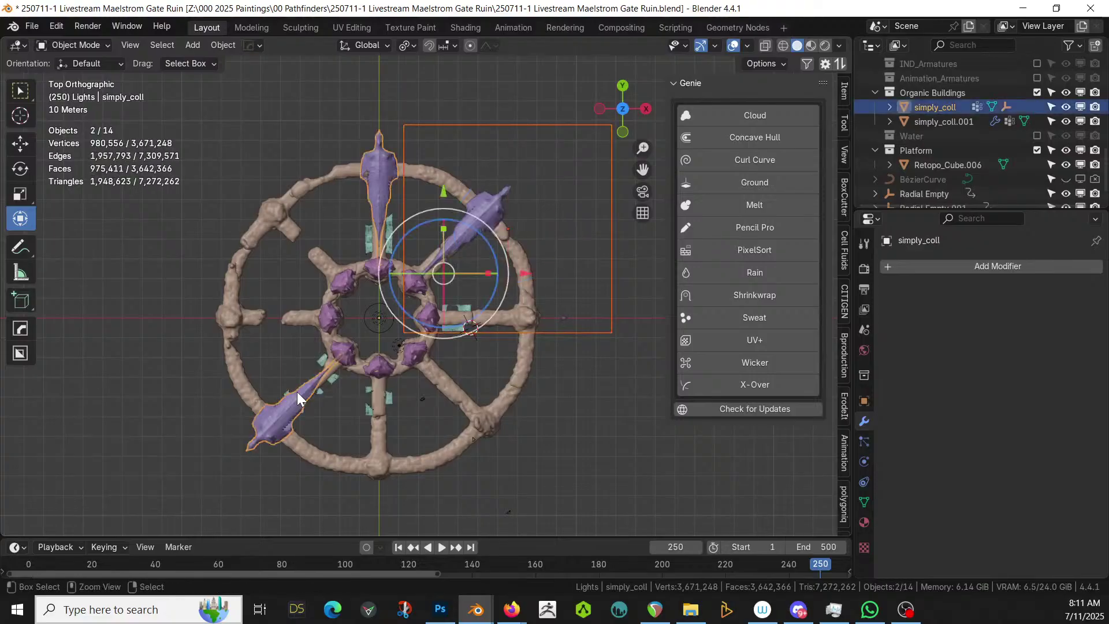
pyautogui.press('ctrl+KP_Subtract')
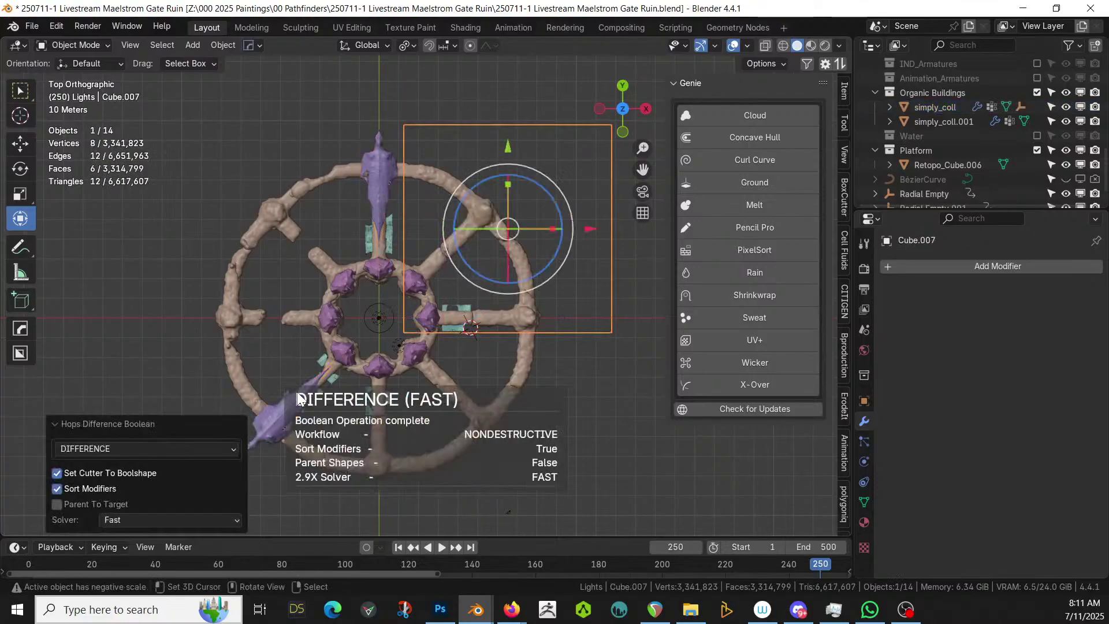
pyautogui.moveTo(296, 398); pyautogui.dragTo(147, 295, button='middle')
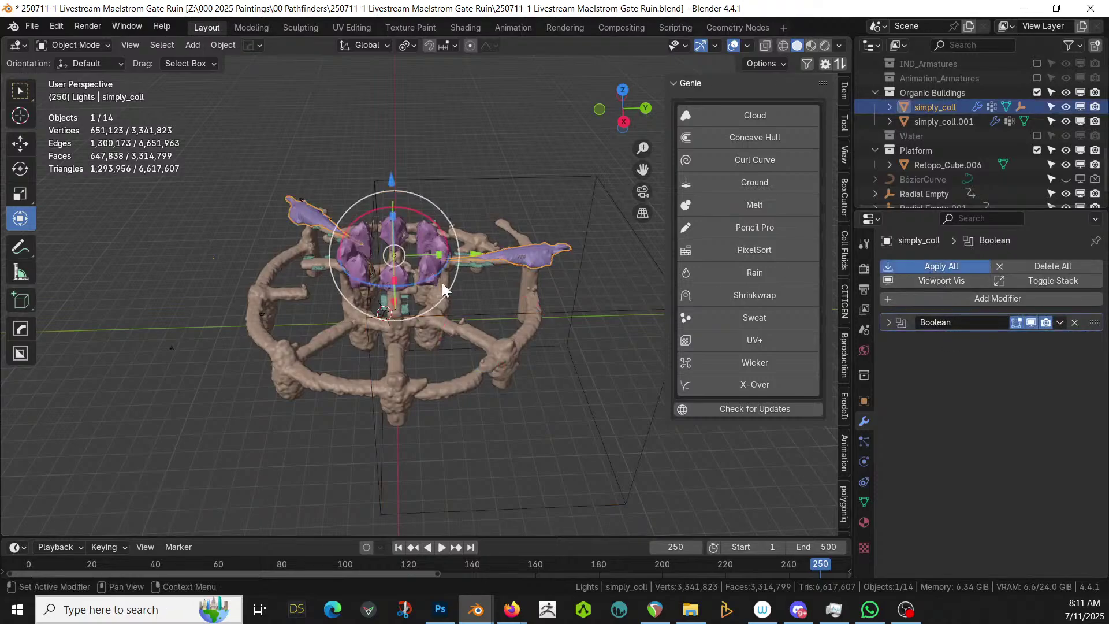
# Delete the cutter cube
pyautogui.click(477, 321)
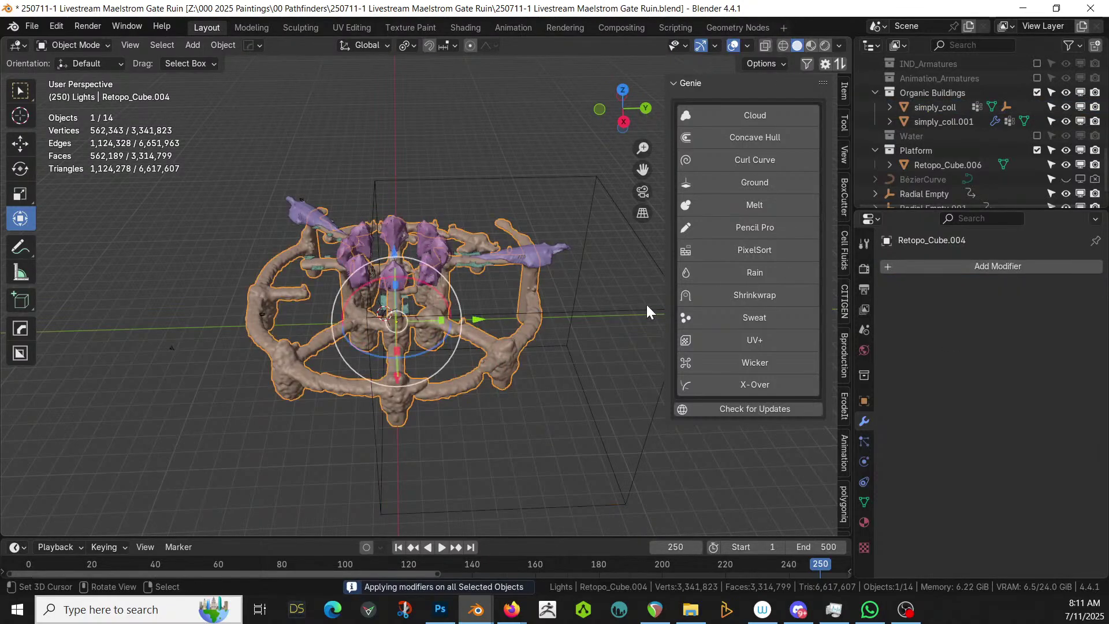
pyautogui.click(619, 310)
pyautogui.press('Delete')
pyautogui.scroll(2, 600, 321)
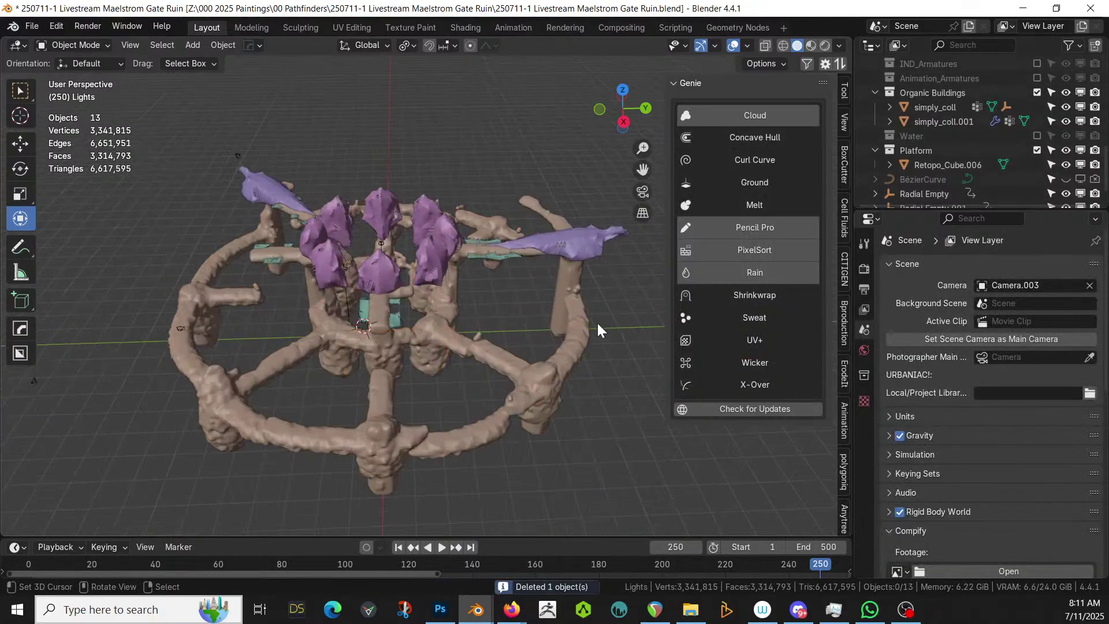
pyautogui.moveTo(597, 323); pyautogui.dragTo(314, 307, button='middle')
pyautogui.scroll(4, 366, 278)
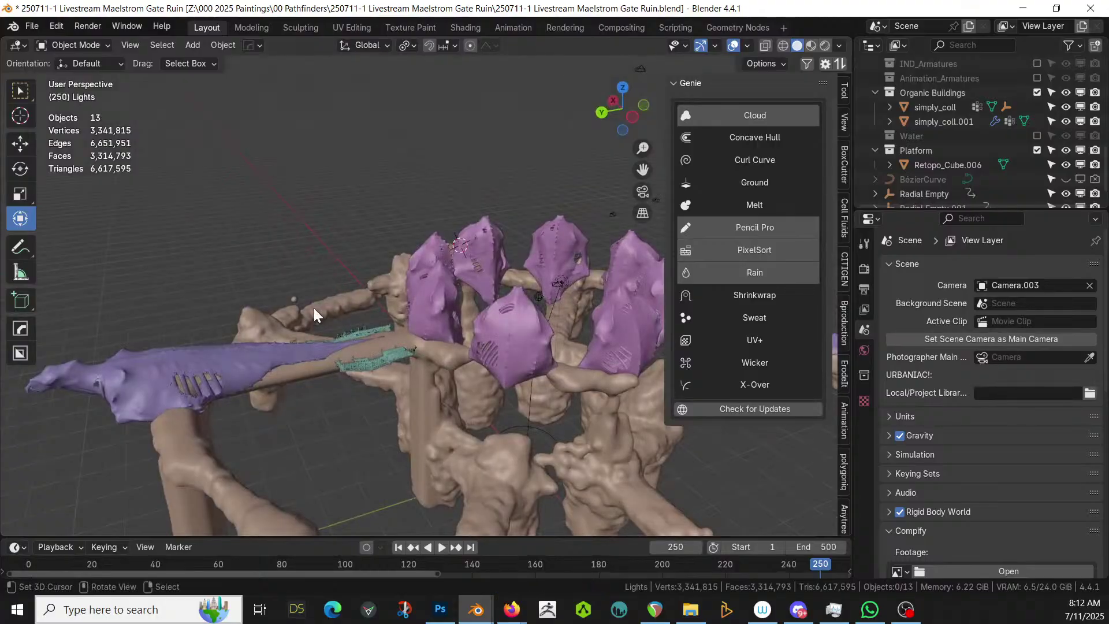
# Place the 3D cursor on the outer end of the +Y outer building and add a Rock Generator rock there
pyautogui.moveTo(168, 247); pyautogui.dragTo(455, 240, button='middle')
pyautogui.press('KP_7')
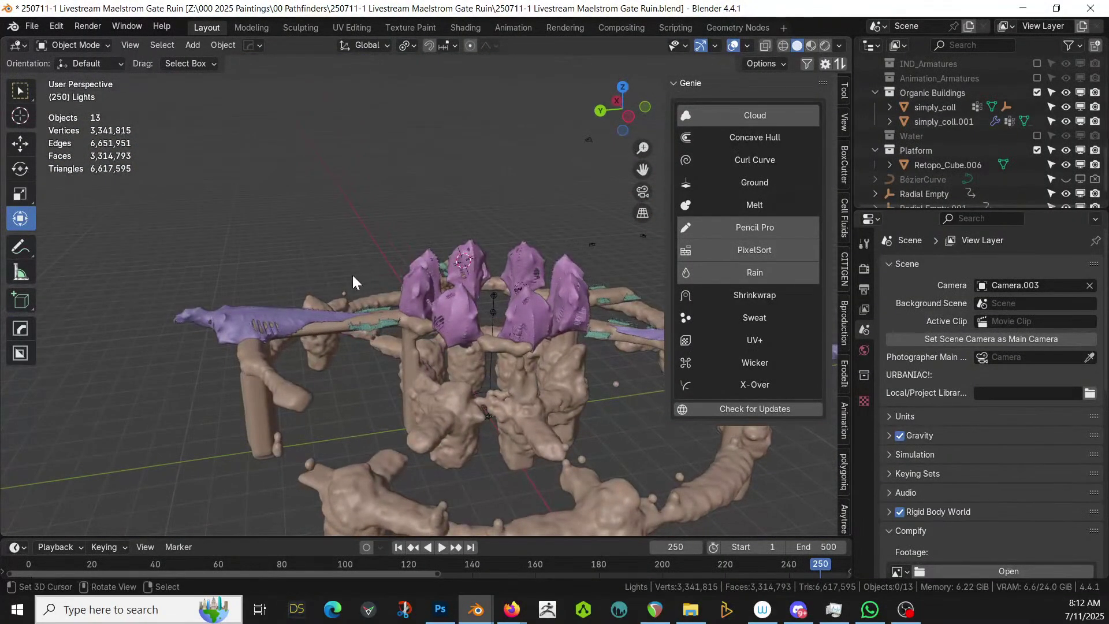
pyautogui.click(221, 317)
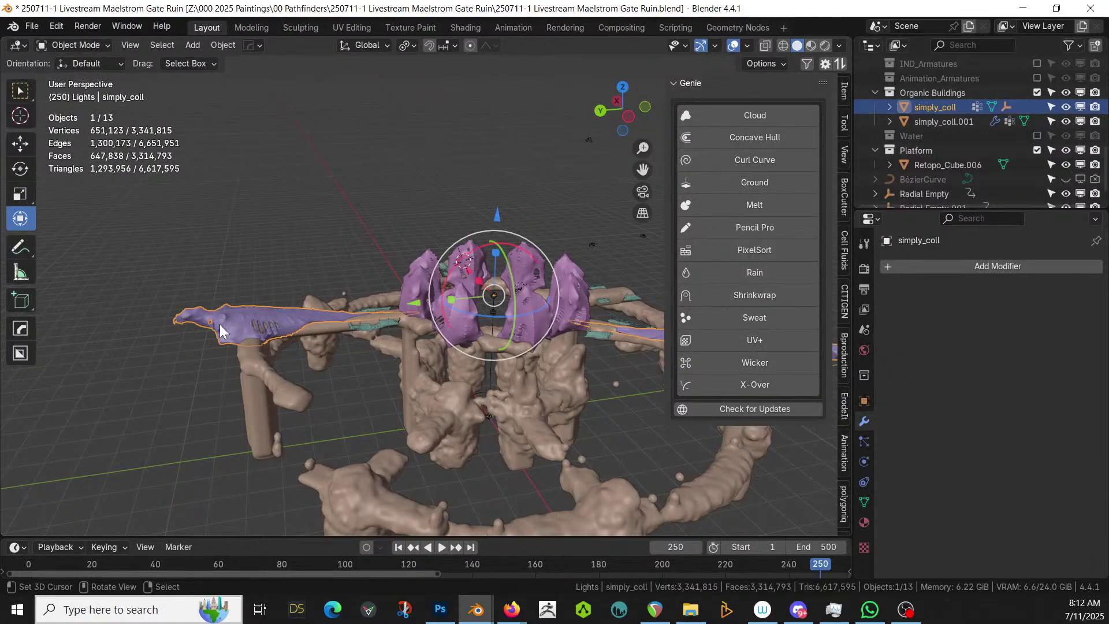
pyautogui.moveTo(220, 324); pyautogui.dragTo(292, 412, button='middle')
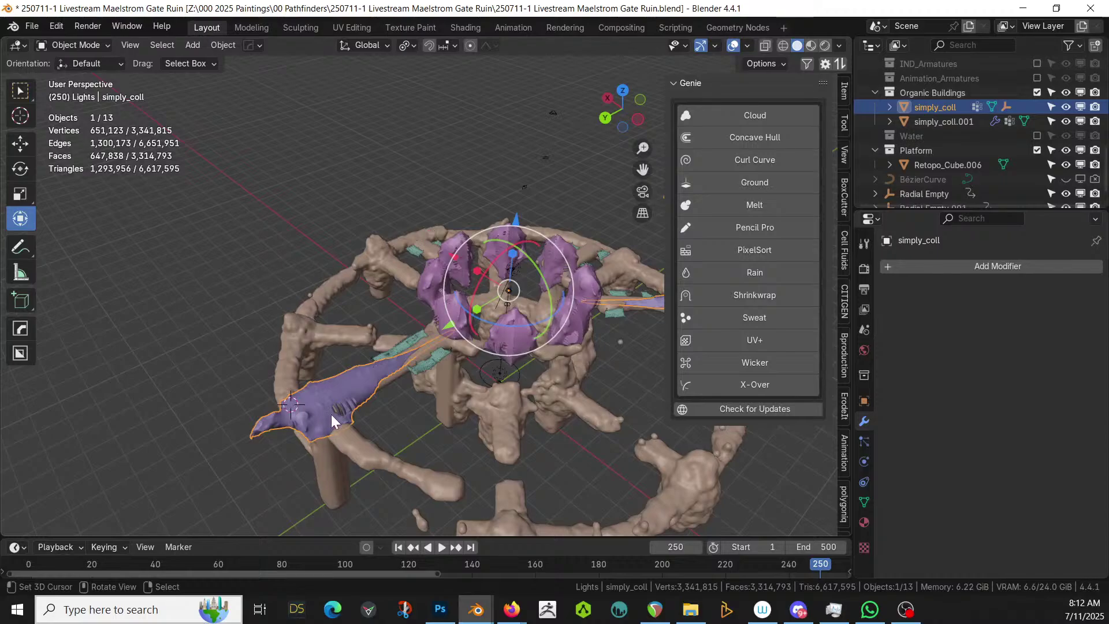
pyautogui.hotkey('shift', 'a')
pyautogui.moveTo(283, 217)
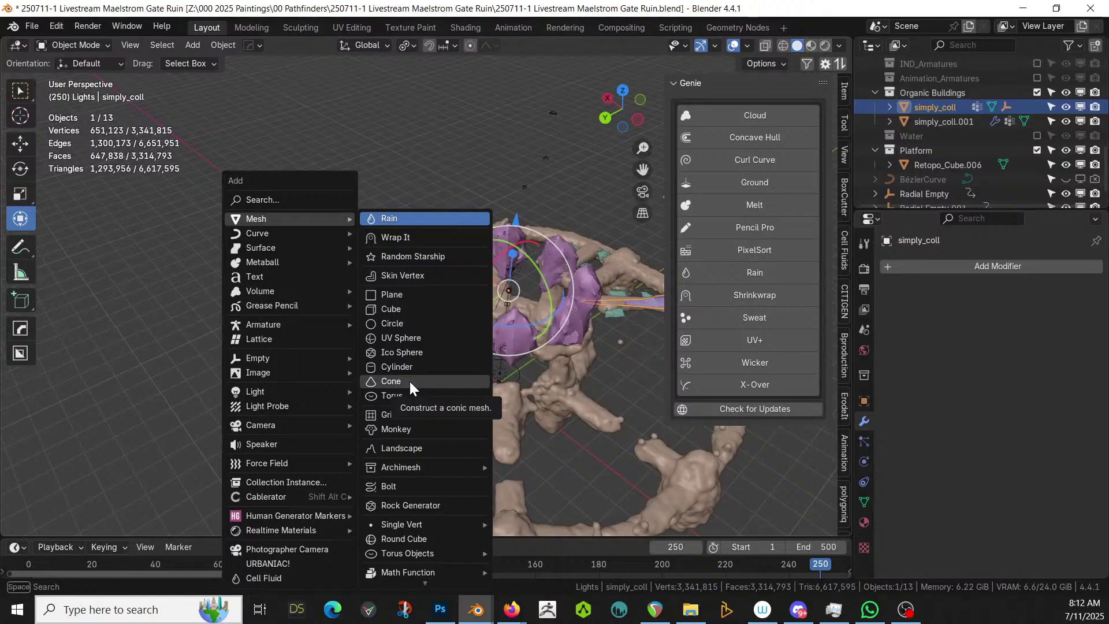
pyautogui.click(429, 507)
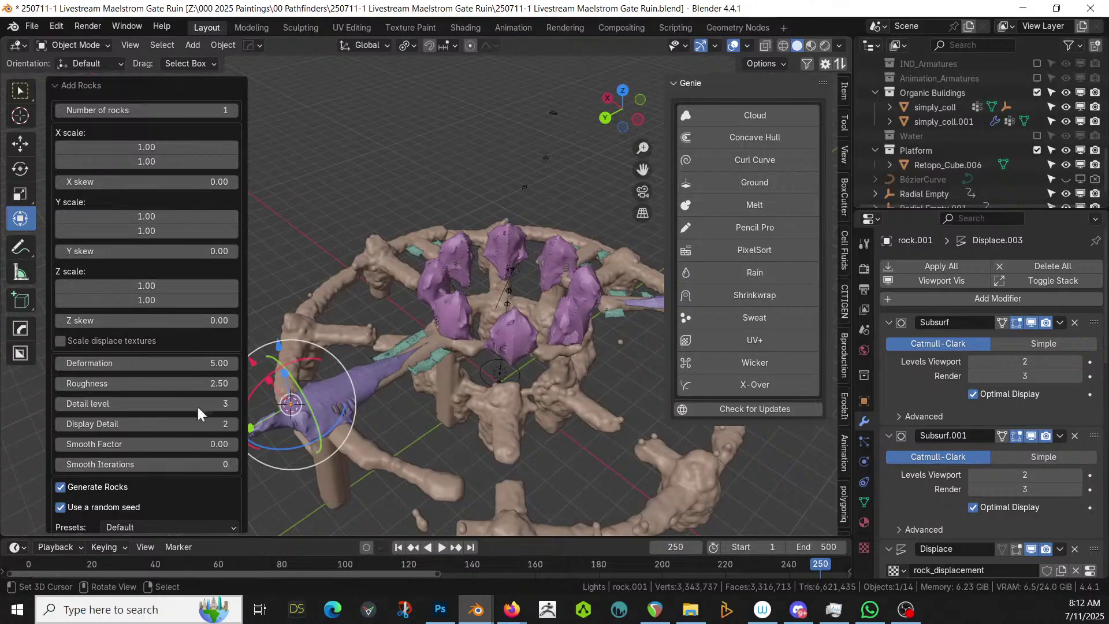
# Apply all modifiers of the rock and scale it uniformly by 25.862
pyautogui.moveTo(314, 94); pyautogui.dragTo(341, 144, button='middle')
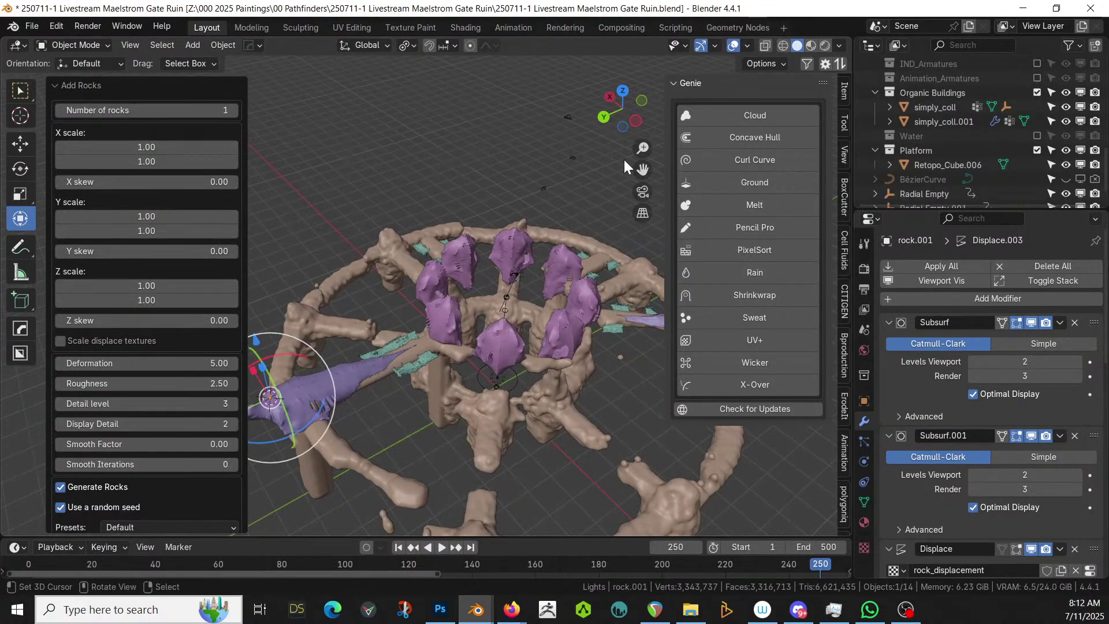
pyautogui.scroll(-1, 625, 161)
pyautogui.click(962, 265)
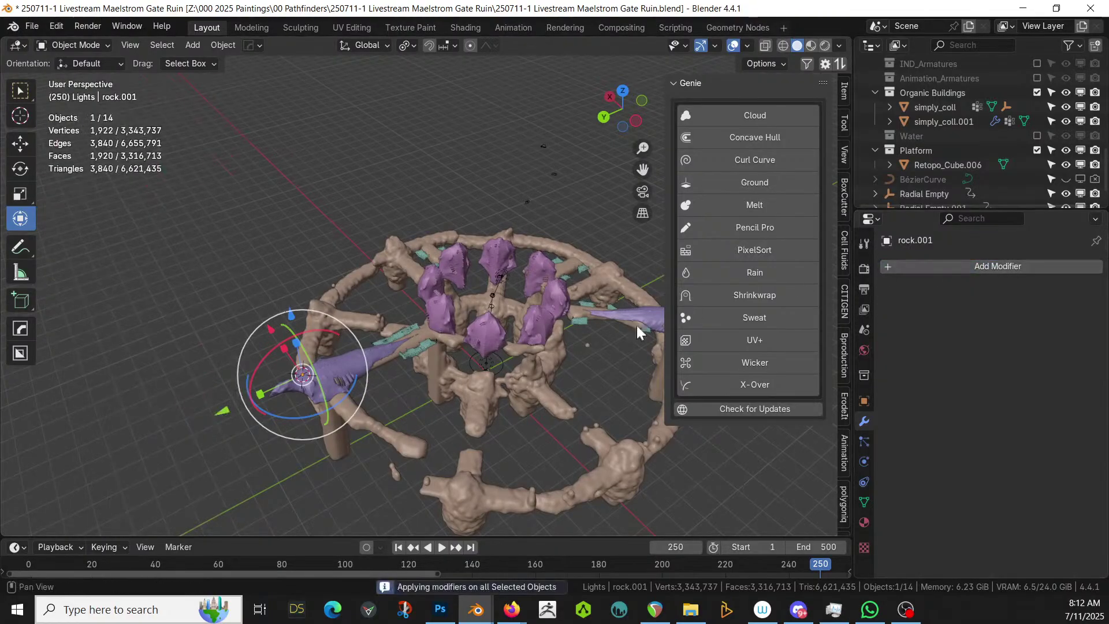
pyautogui.press('s')
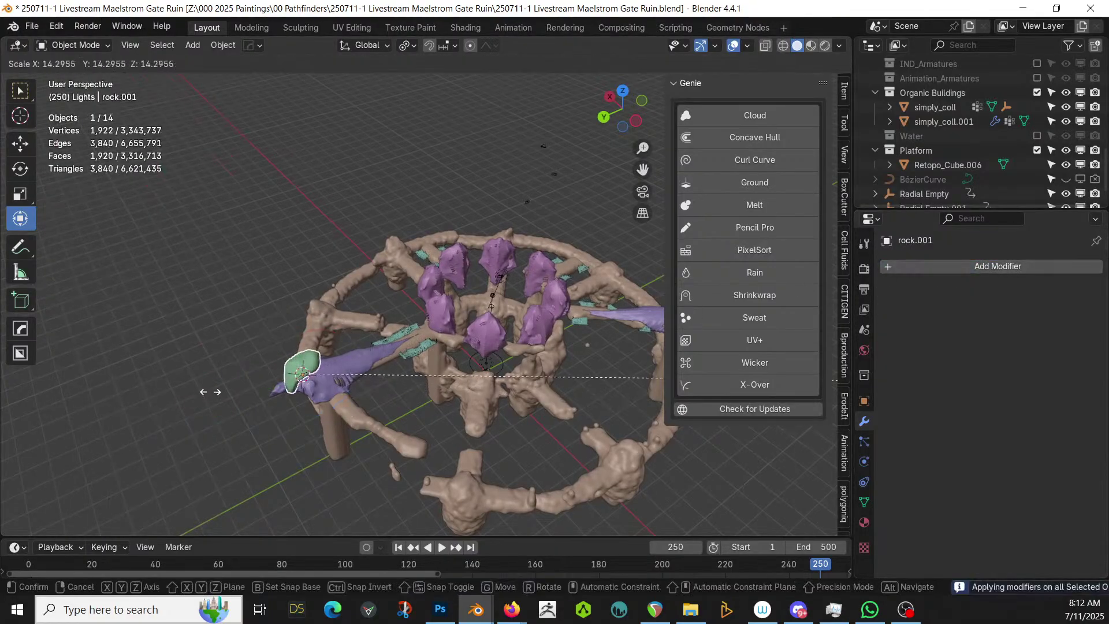
pyautogui.click(660, 441)
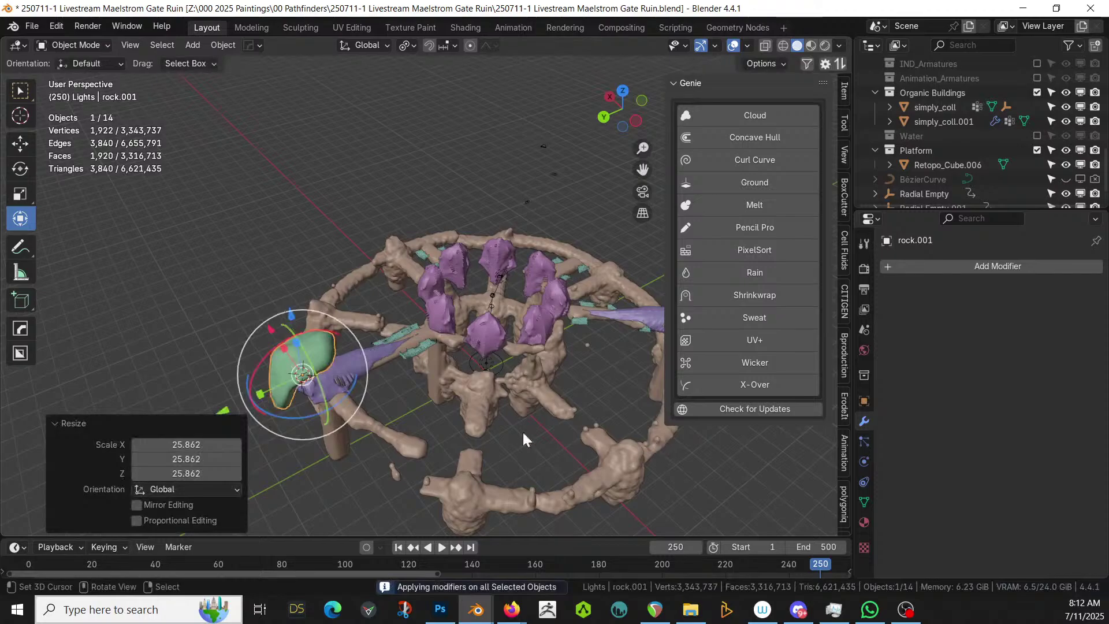
# Lower the rock by 10.445 m along Z, shifting it -1.5369 m in X, so it overlaps the building's outer end
pyautogui.moveTo(407, 442); pyautogui.dragTo(391, 387, button='middle')
pyautogui.press('g')
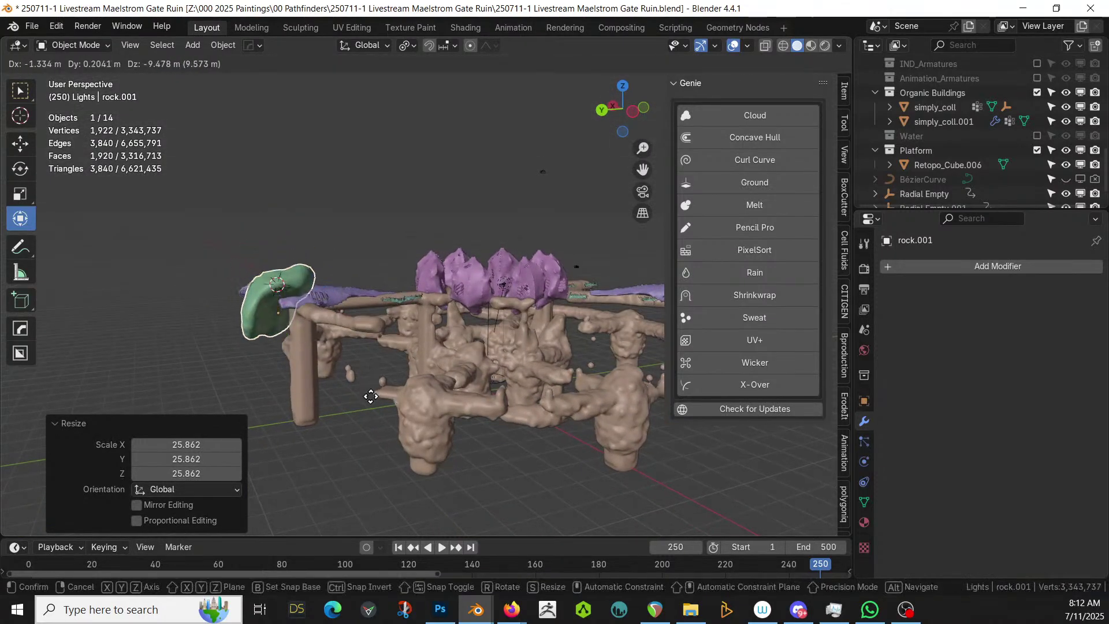
pyautogui.click(381, 421)
# In top view, scale the rock by 1.241 and move it about 6.8 m along X and 5.6 m along Y
pyautogui.press('KP_7')
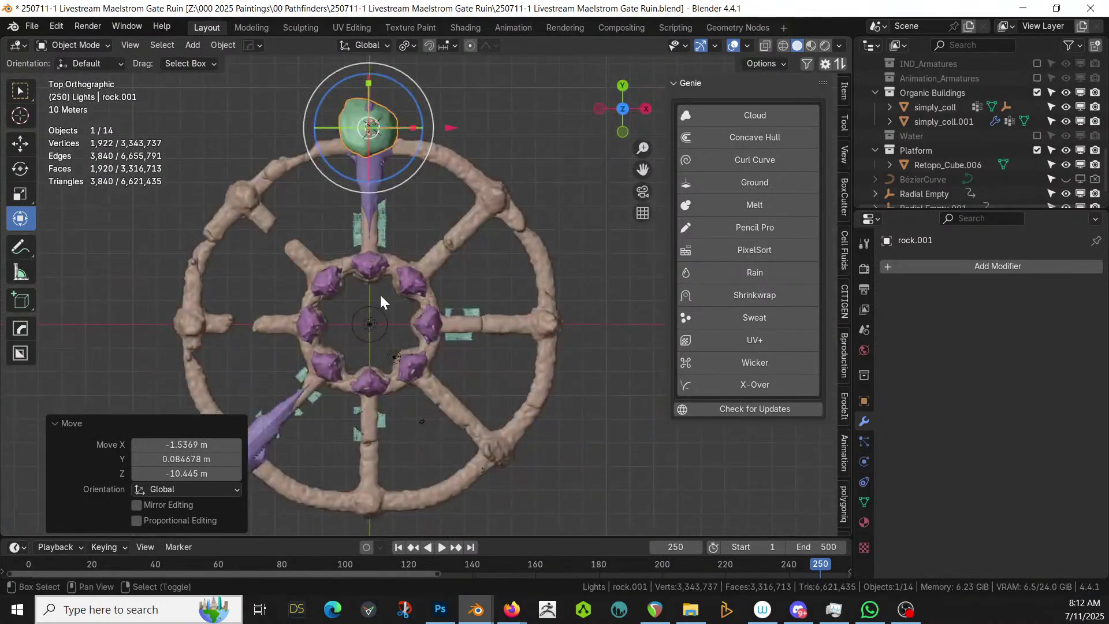
pyautogui.keyDown('shift'); pyautogui.moveTo(380, 293); pyautogui.dragTo(410, 491, button='middle'); pyautogui.keyUp('shift')
pyautogui.press('s')
pyautogui.click(511, 421)
pyautogui.press('g')
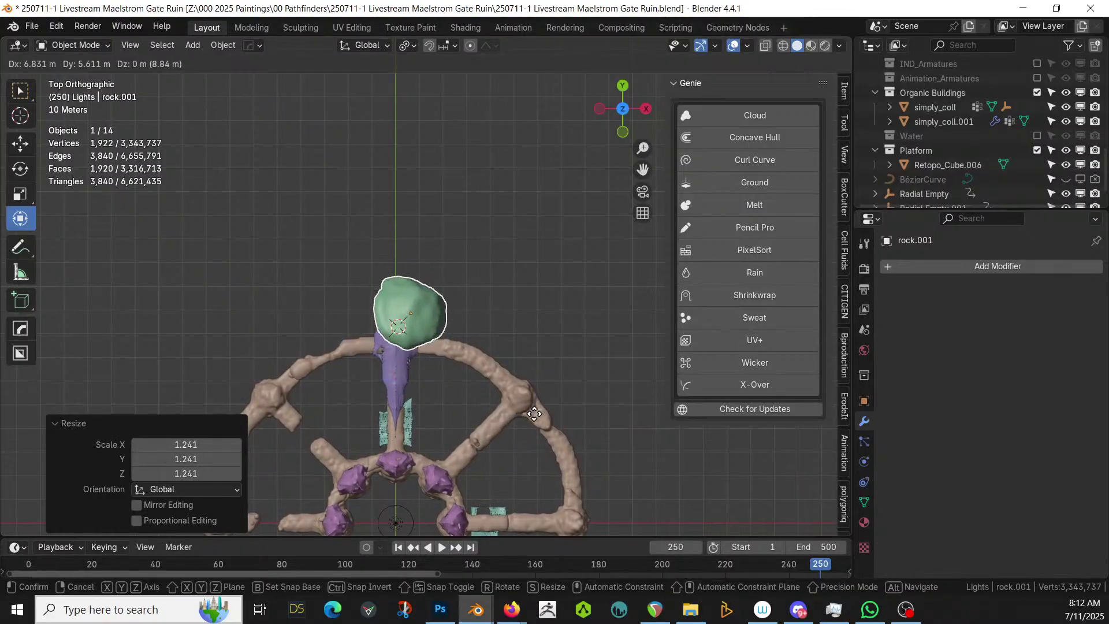
pyautogui.click(534, 414)
# Subtract the rock from the outer buildings with a Boolean difference and apply the modifier
pyautogui.keyDown('shift'); pyautogui.click(400, 372); pyautogui.keyUp('shift')
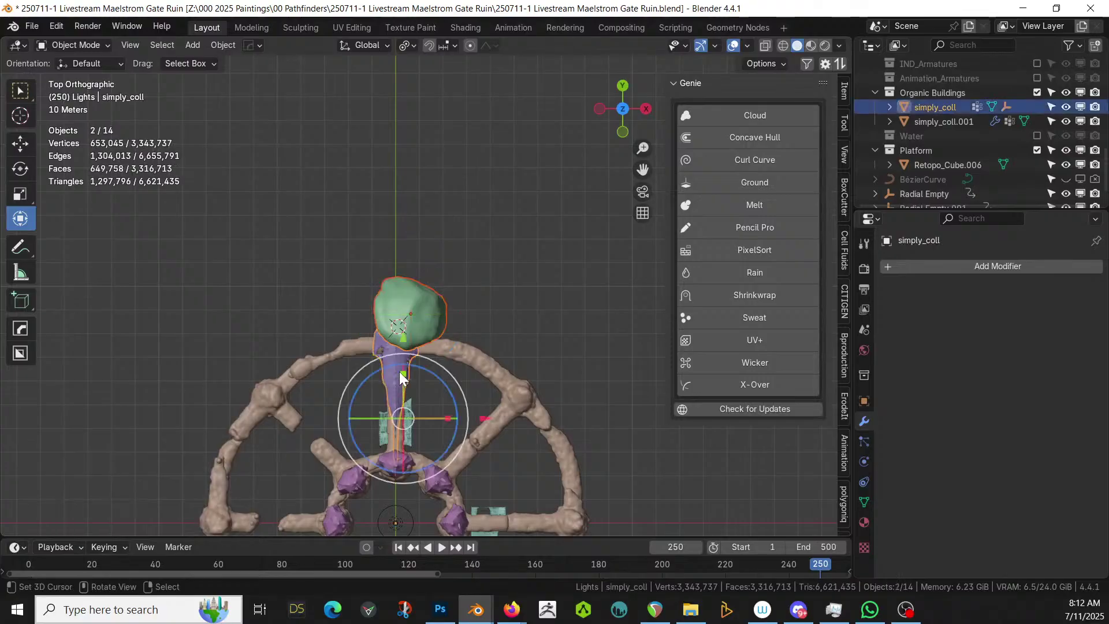
pyautogui.press('ctrl+KP_Subtract')
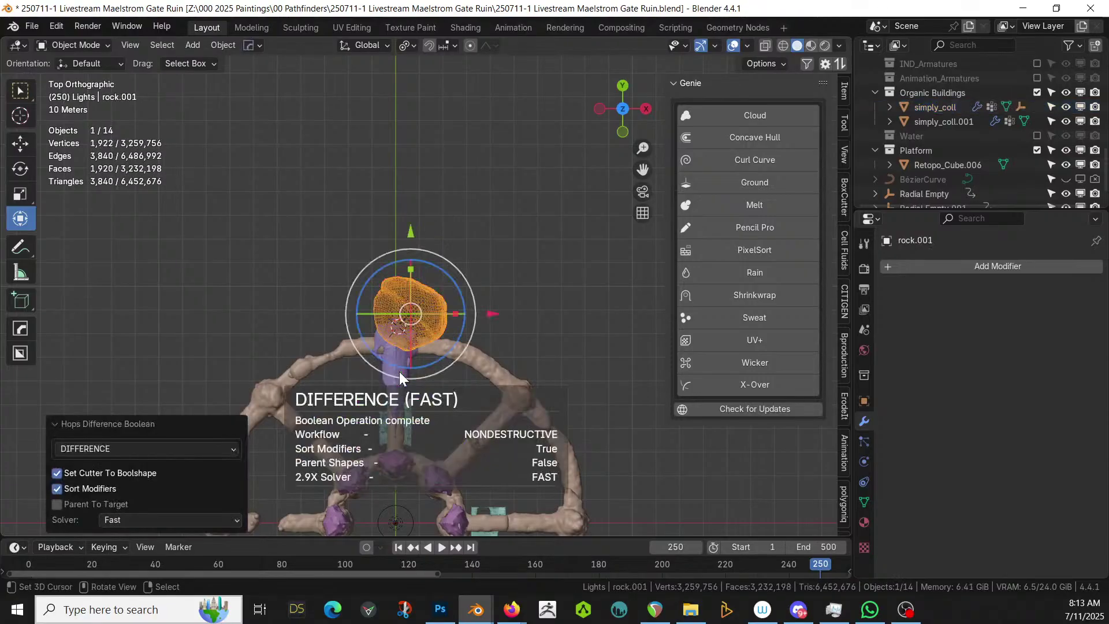
pyautogui.moveTo(399, 372); pyautogui.dragTo(353, 335, button='middle')
pyautogui.click(406, 338)
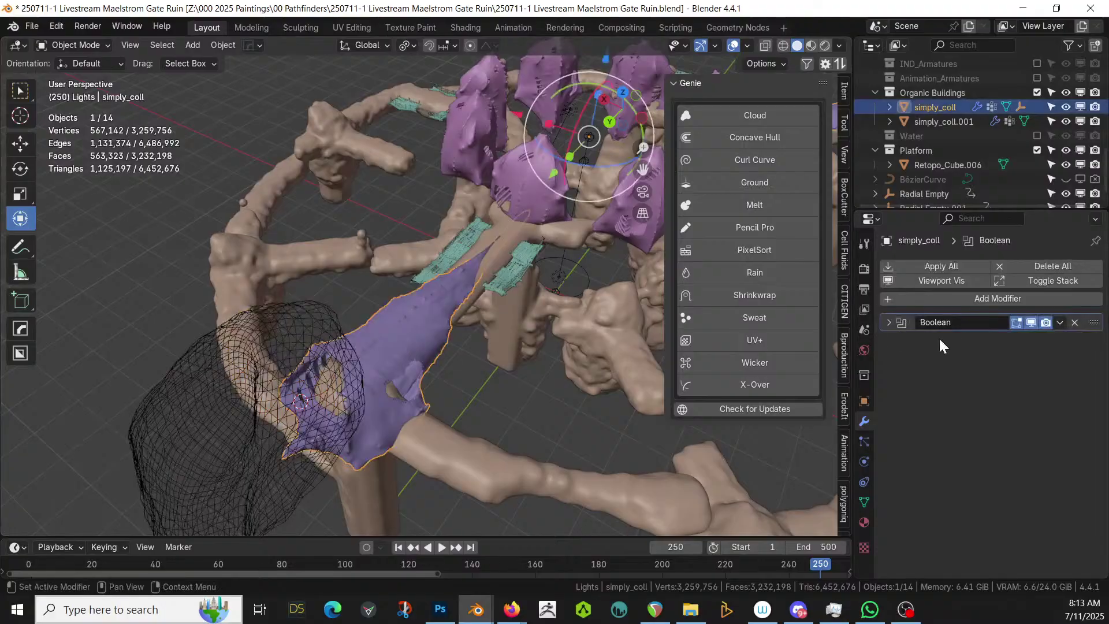
pyautogui.click(960, 268)
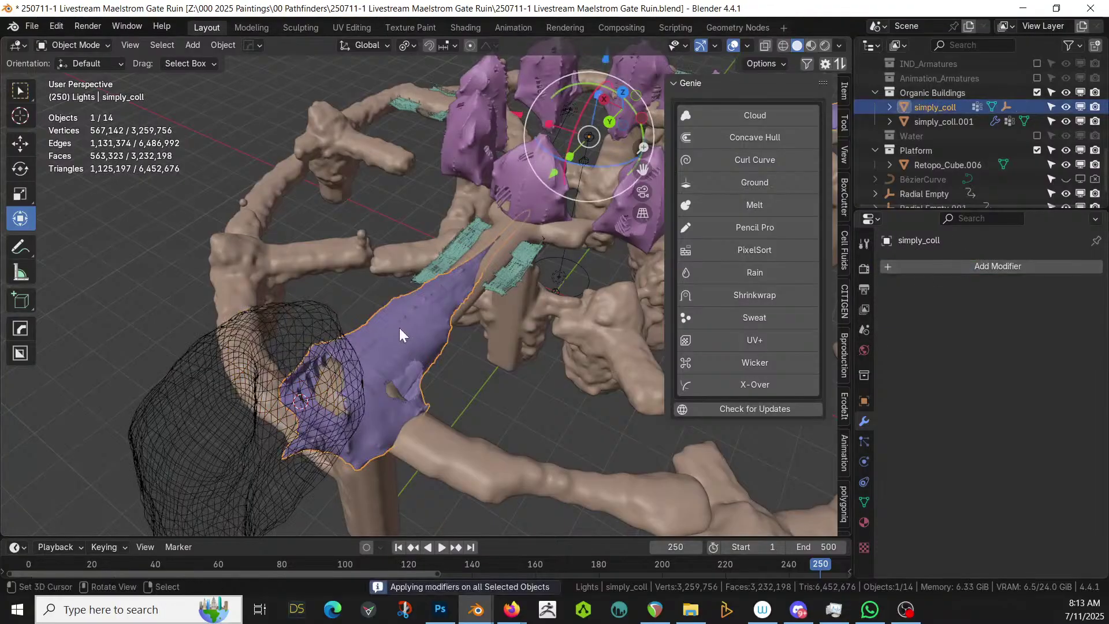
# In top view, move the rock cutter over the outer end of the -X, -Y building and scale it by 1.330
pyautogui.moveTo(400, 327); pyautogui.dragTo(402, 281, button='middle')
pyautogui.press('KP_7')
pyautogui.click(465, 110)
pyautogui.press('g')
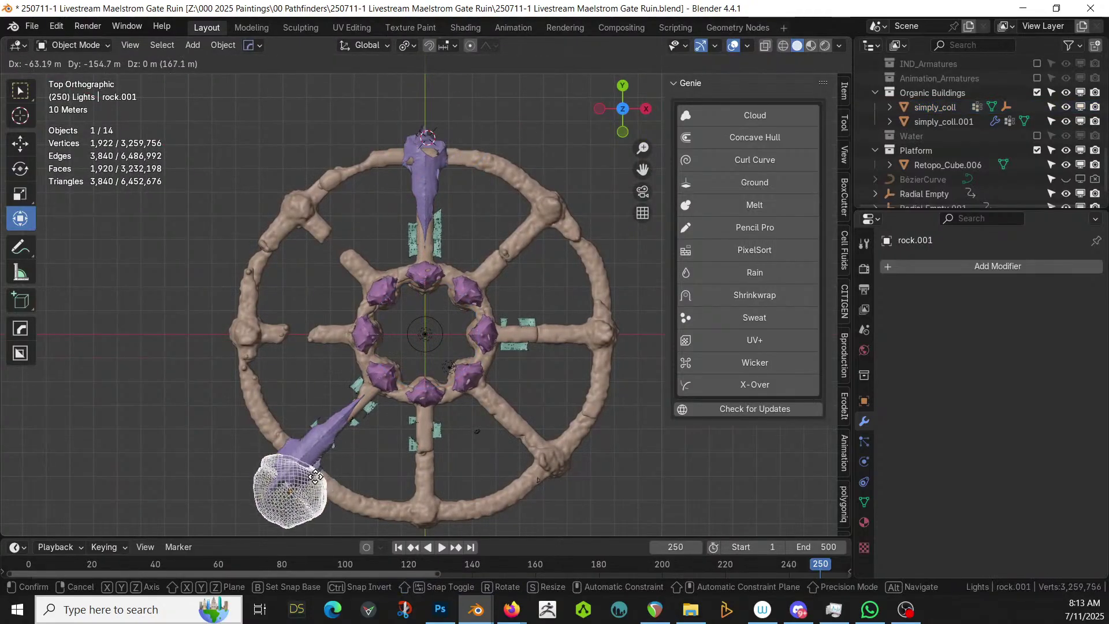
pyautogui.click(321, 469)
pyautogui.press('s')
pyautogui.click(342, 477)
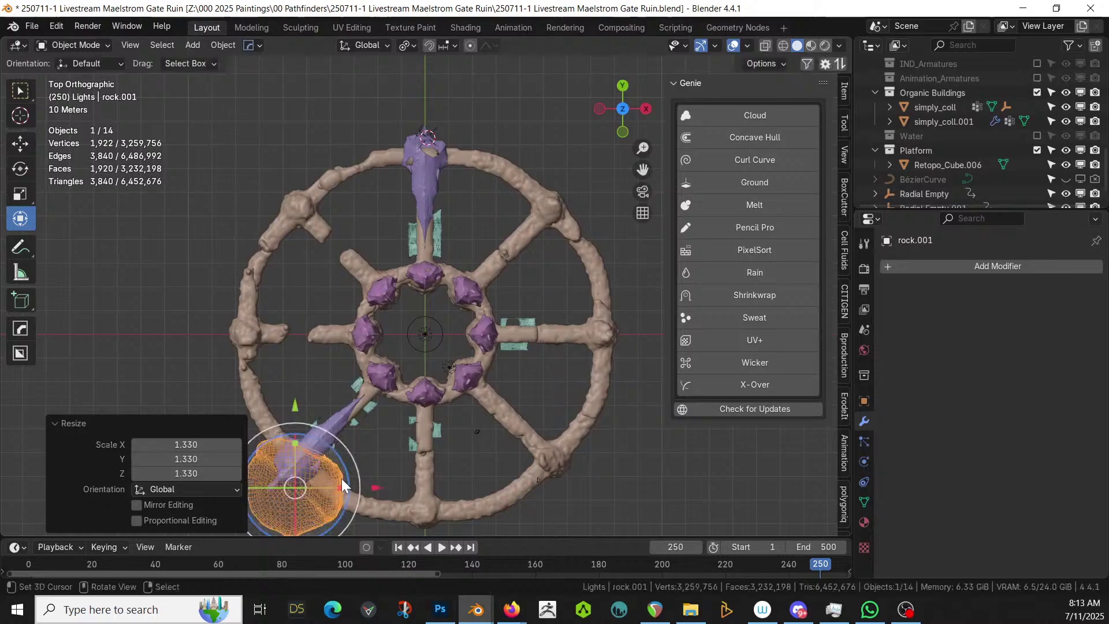
# Boolean-subtract the enlarged rock from the -X, -Y outer building, apply the modifier and inspect the broken end
pyautogui.keyDown('shift'); pyautogui.click(338, 421); pyautogui.keyUp('shift')
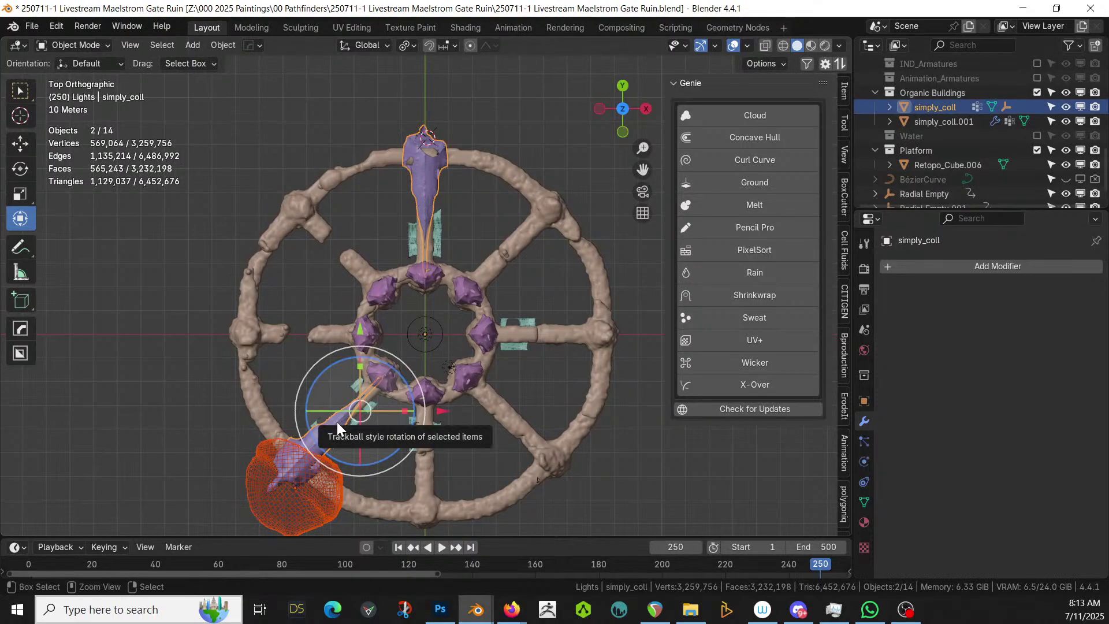
pyautogui.press('ctrl+KP_Subtract')
pyautogui.moveTo(337, 422); pyautogui.dragTo(309, 277, button='middle')
pyautogui.scroll(5, 311, 276)
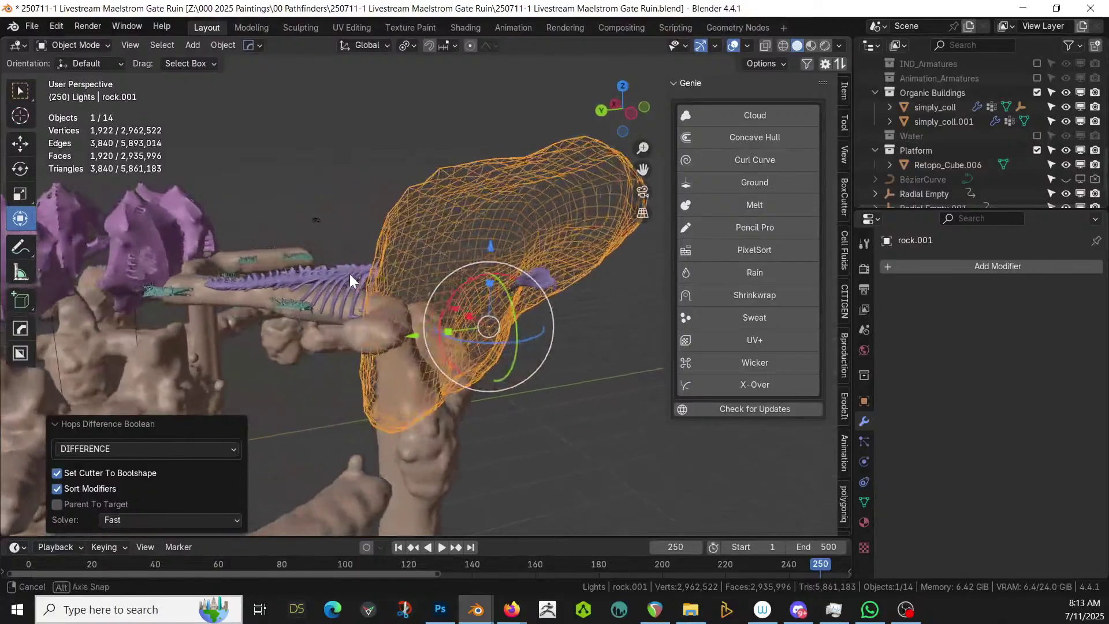
pyautogui.scroll(2, 351, 274)
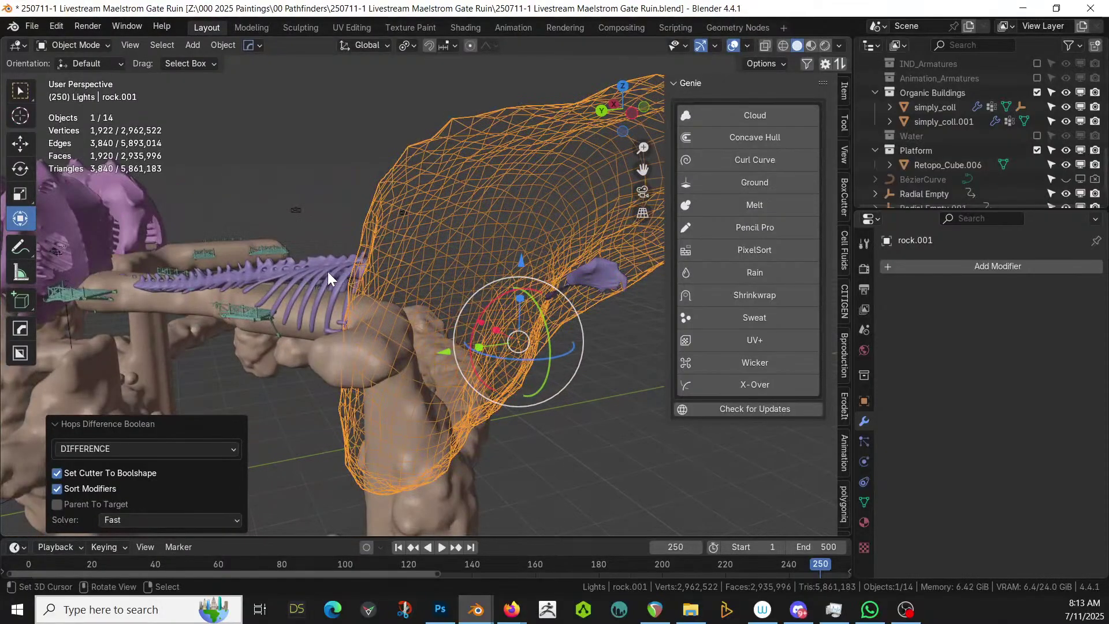
pyautogui.click(327, 271)
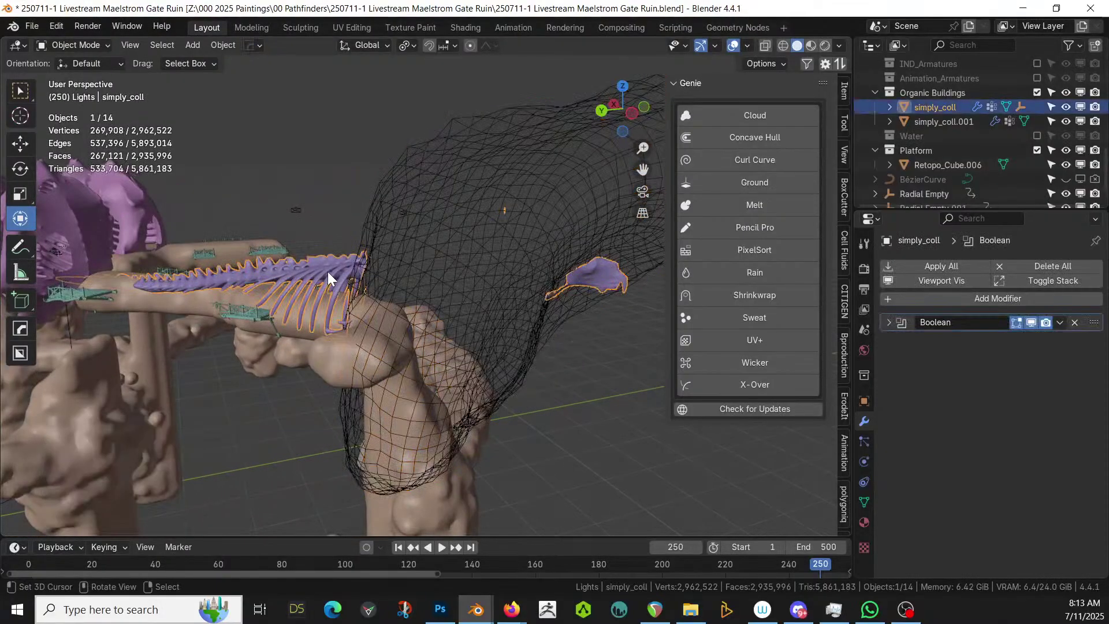
pyautogui.click(950, 266)
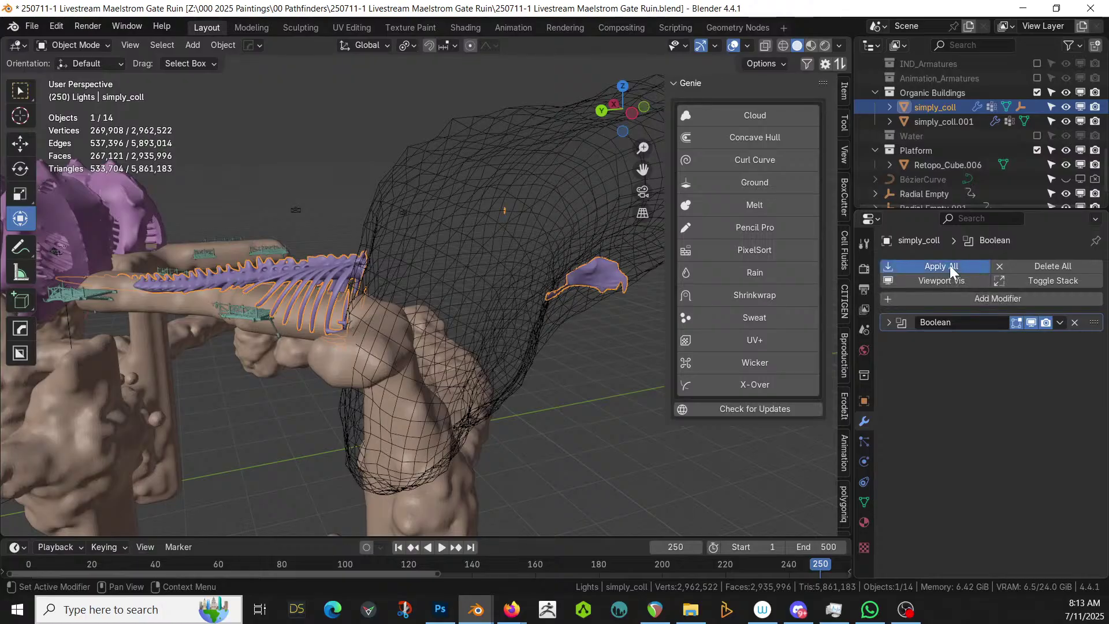
pyautogui.moveTo(428, 204); pyautogui.dragTo(409, 285, button='middle')
pyautogui.scroll(3, 331, 292)
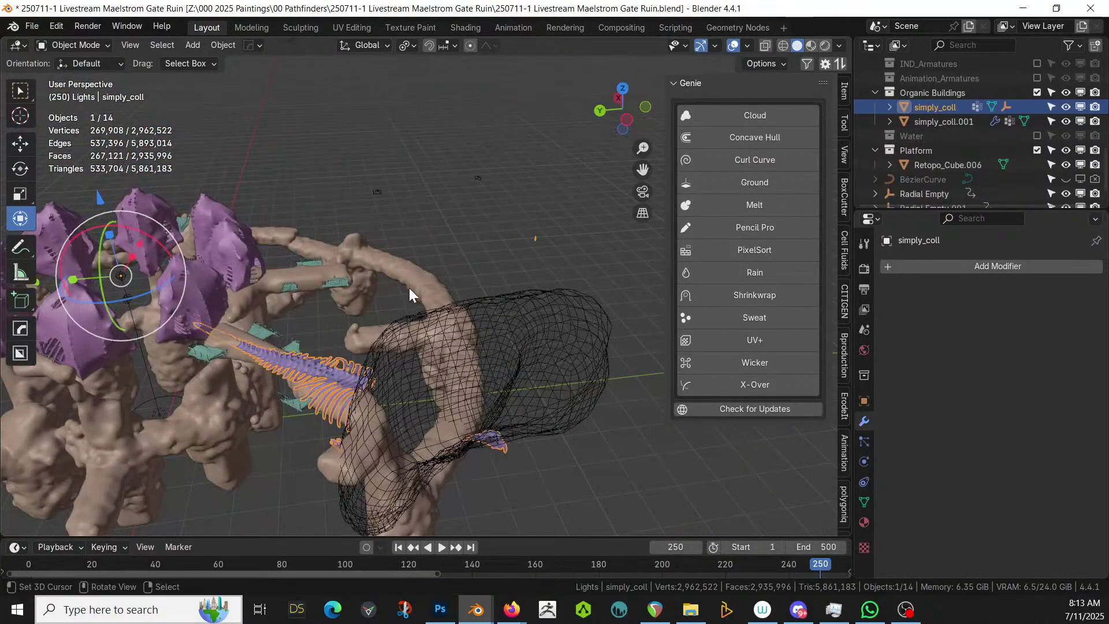
pyautogui.moveTo(445, 341); pyautogui.dragTo(449, 285, button='middle')
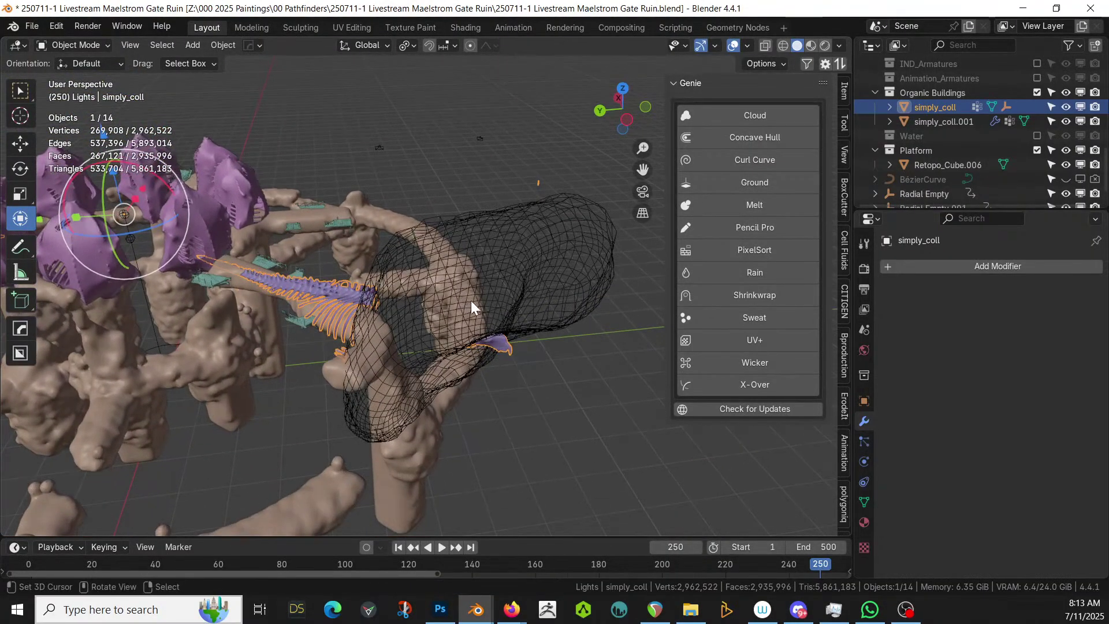
# In top view, move the rock cutter about -14.2 m along X and -7.6 m along Y, off the -X, -Y building
pyautogui.scroll(-2, 471, 307)
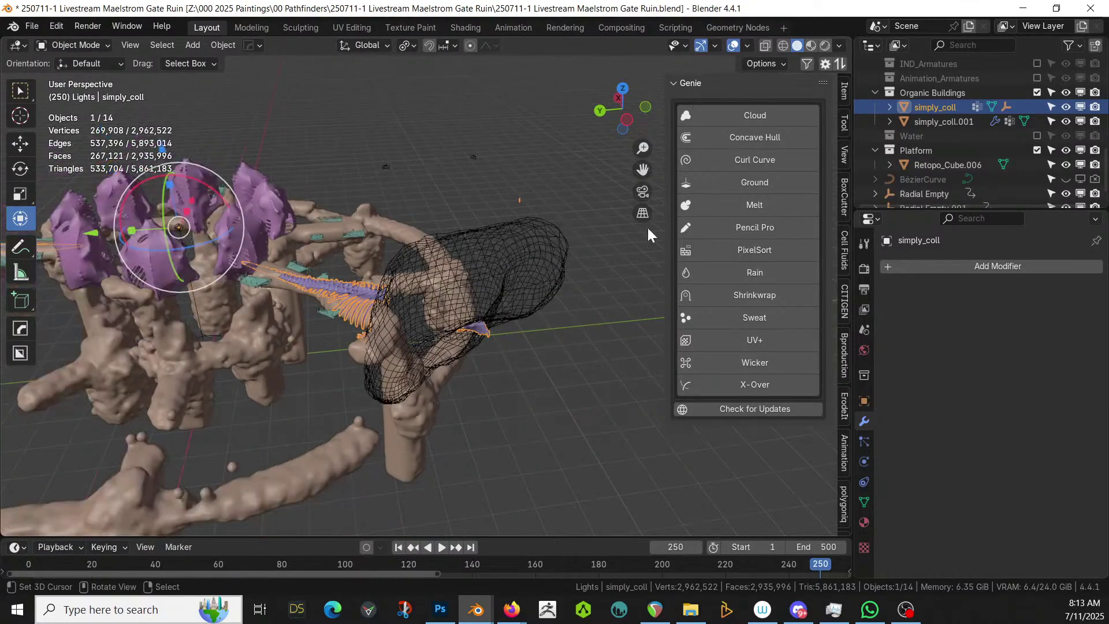
pyautogui.click(477, 288)
pyautogui.press('KP_7')
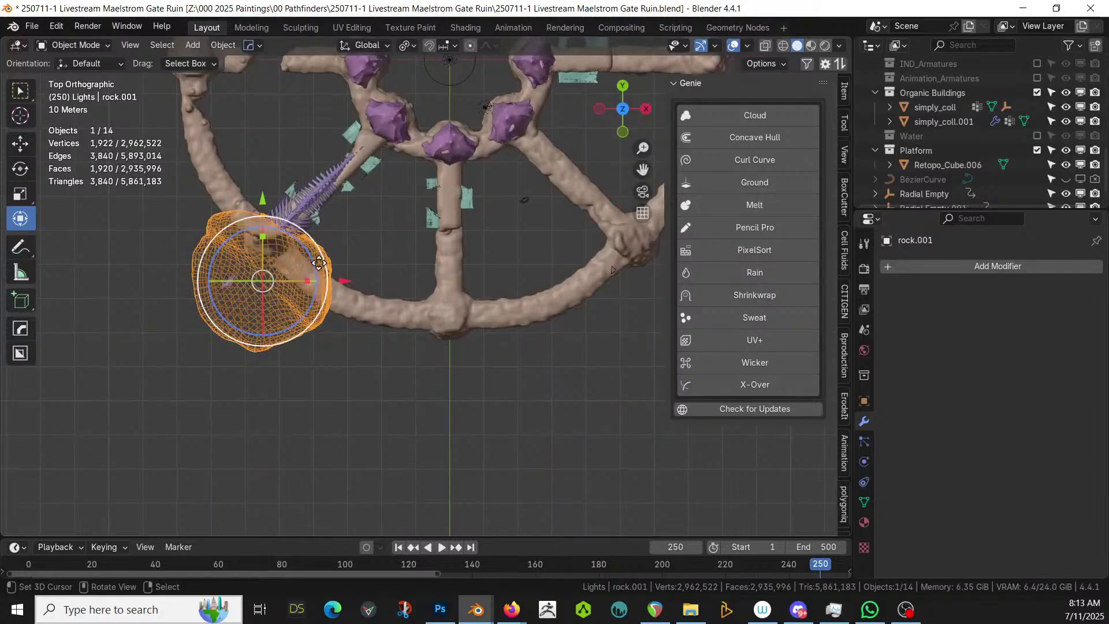
pyautogui.moveTo(320, 292); pyautogui.dragTo(275, 288)
pyautogui.moveTo(275, 288); pyautogui.dragTo(497, 141, button='middle')
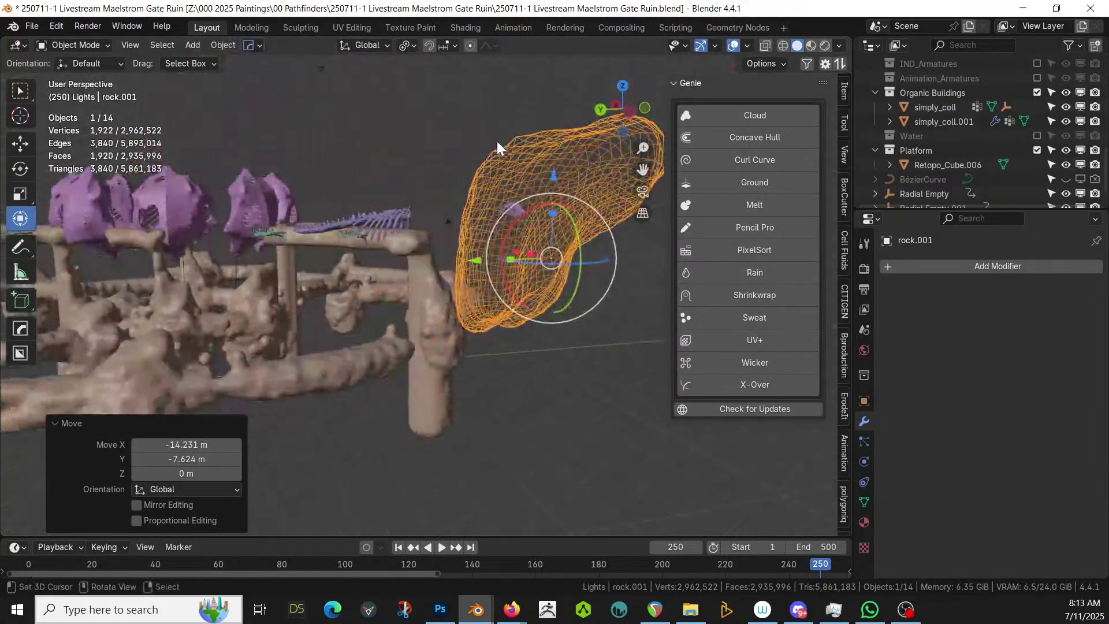
# Subtract the rock from the spined outer building with a Boolean difference and apply the modifier
pyautogui.keyDown('shift'); pyautogui.click(398, 216); pyautogui.keyUp('shift')
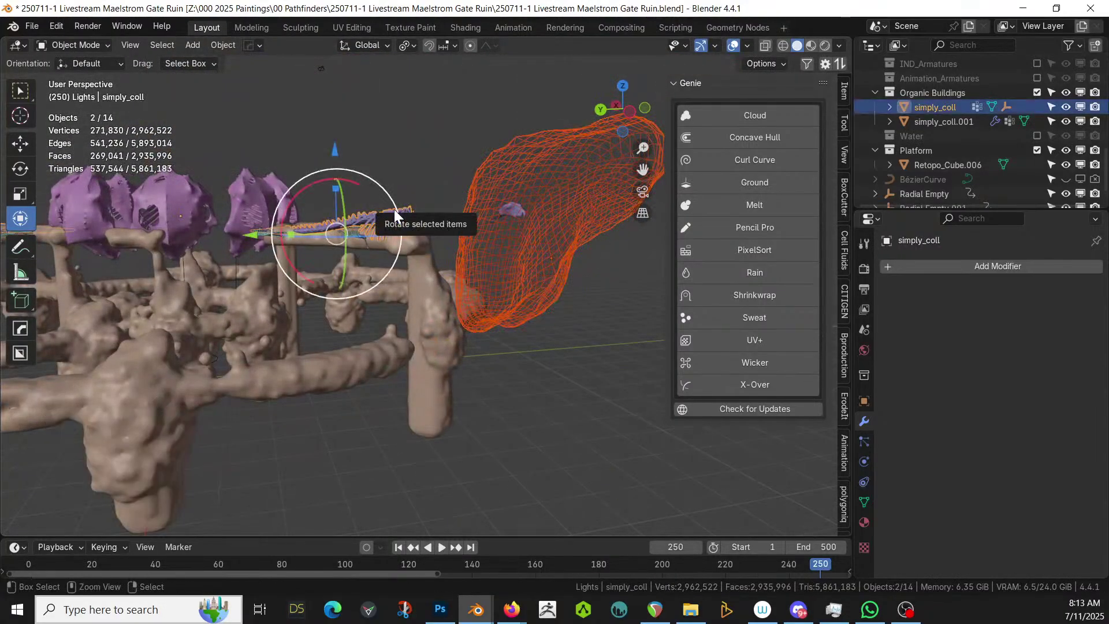
pyautogui.press('ctrl+KP_Subtract')
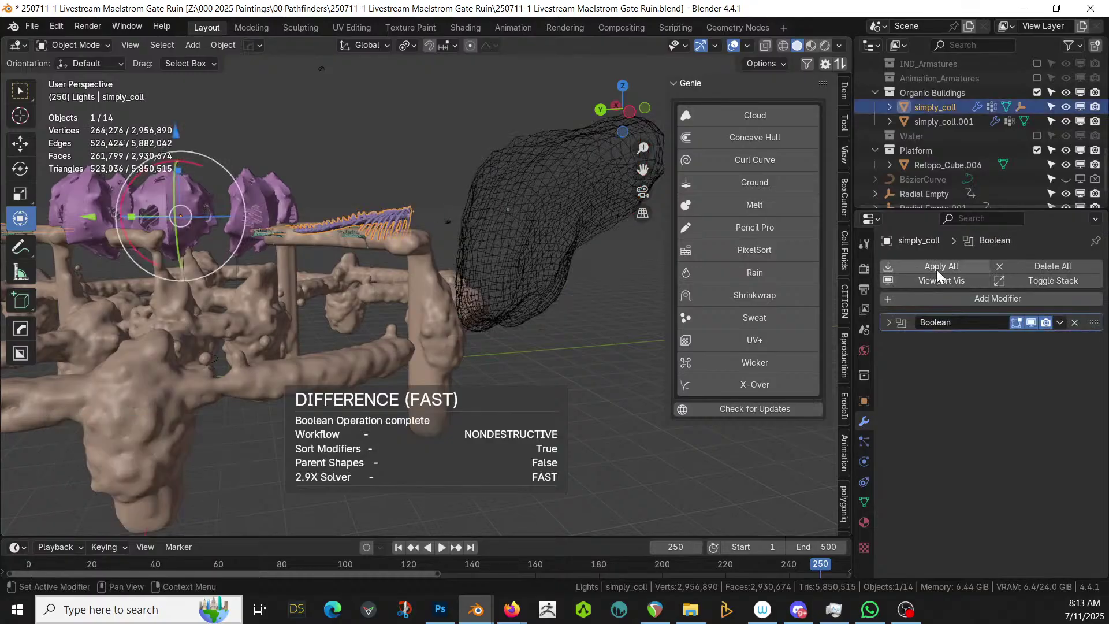
pyautogui.click(937, 266)
pyautogui.moveTo(274, 233); pyautogui.dragTo(348, 339, button='middle')
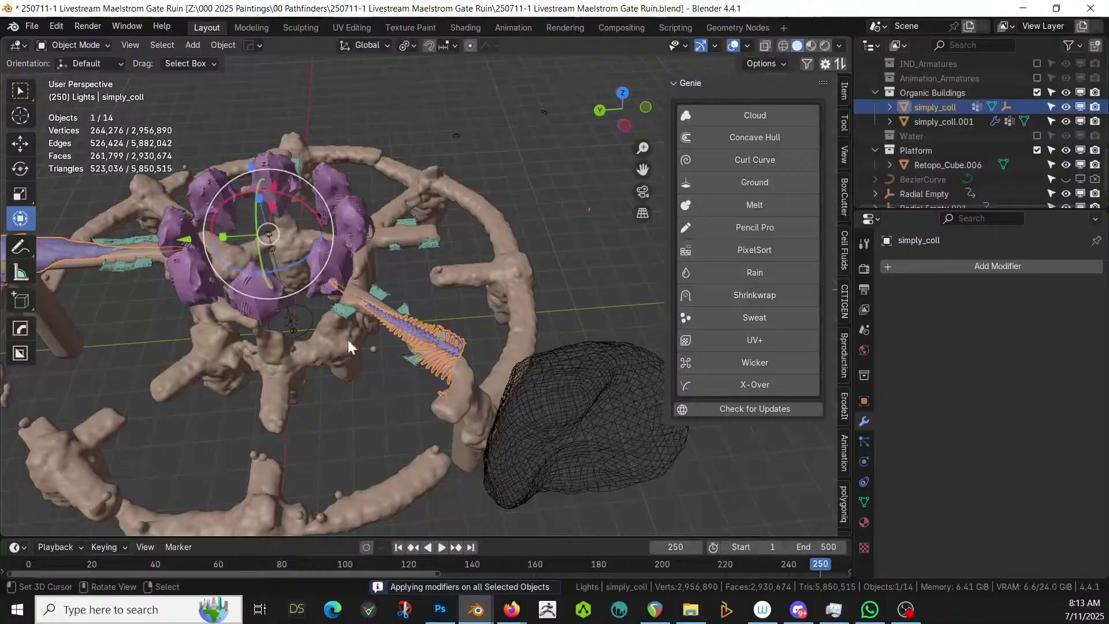
# In top view, move the rock cutter about 39.3 m along X and 7.8 m along Y, to the inner side of the outer ring
pyautogui.click(542, 414)
pyautogui.press('KP_7')
pyautogui.press('g')
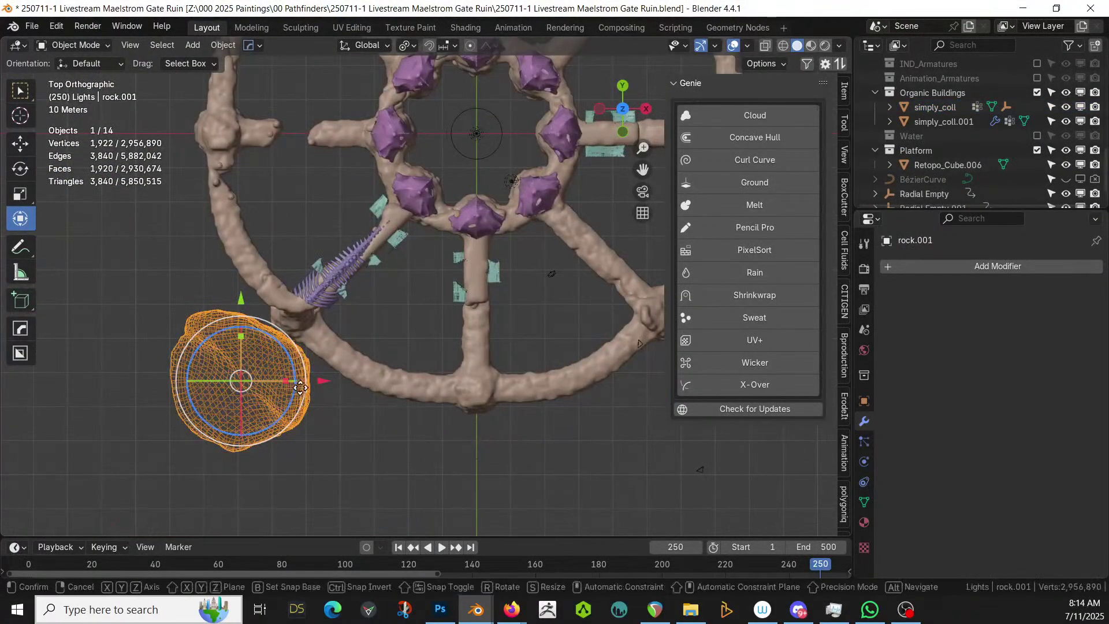
pyautogui.moveTo(300, 387); pyautogui.dragTo(432, 362)
pyautogui.moveTo(432, 361); pyautogui.dragTo(570, 304, button='middle')
pyautogui.scroll(5, 497, 289)
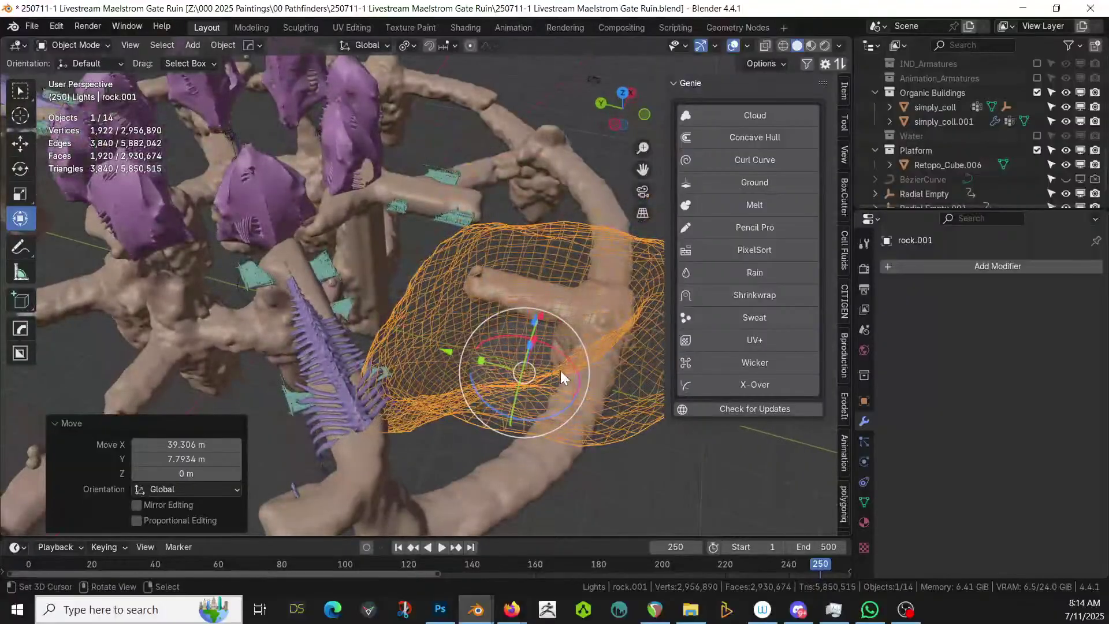
# Rotate the rock 61.7° about Z and shift it in top view toward the side of the spined building
pyautogui.moveTo(561, 373); pyautogui.dragTo(557, 335)
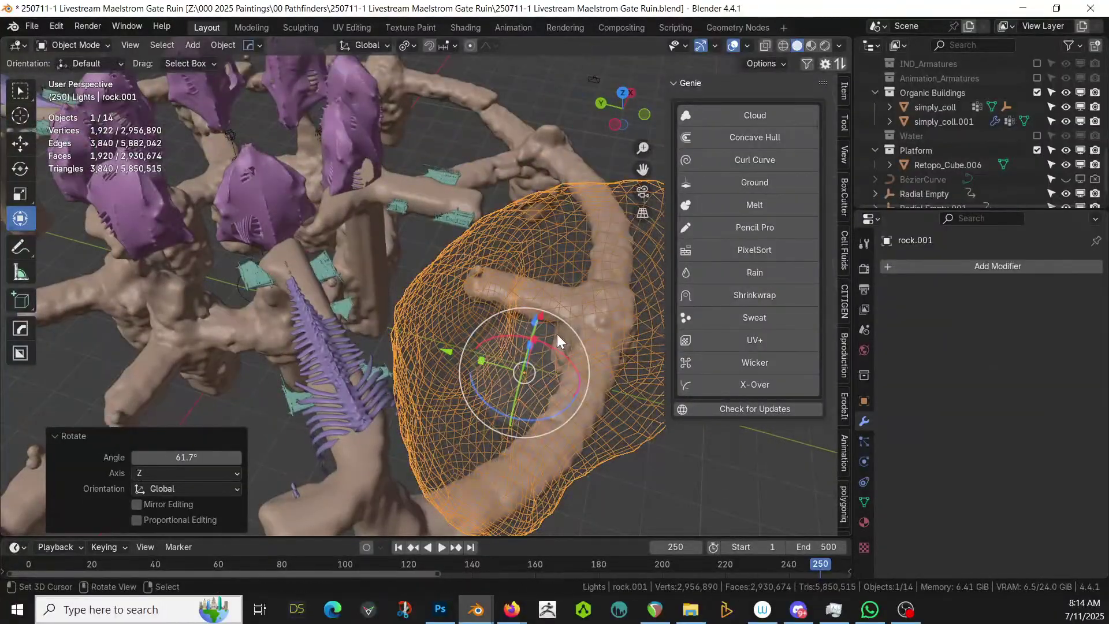
pyautogui.press('KP_7')
pyautogui.press('g')
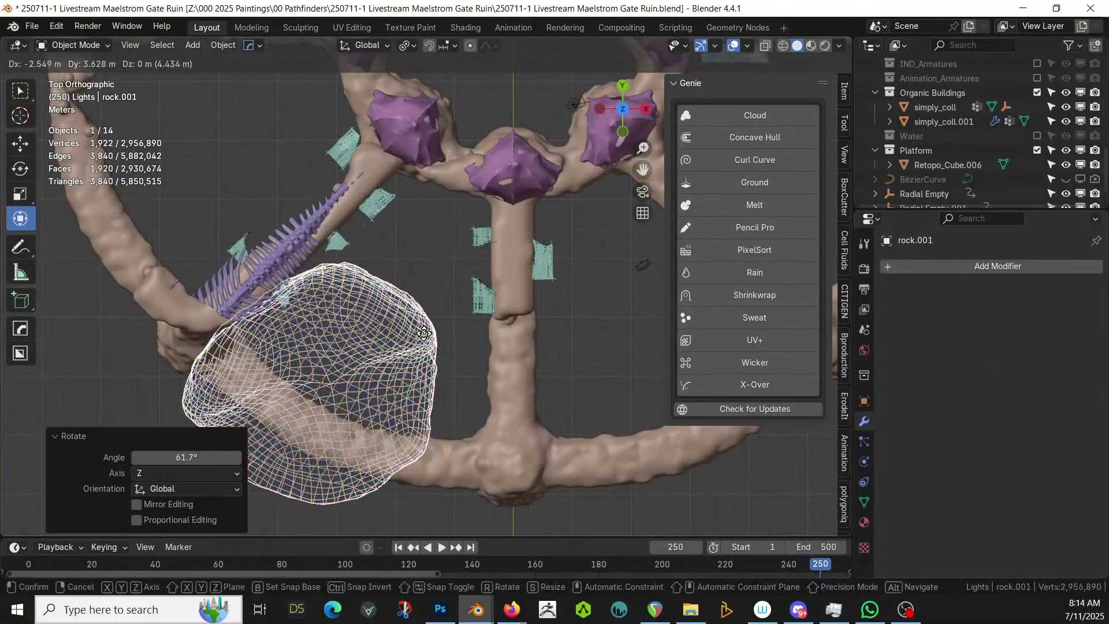
pyautogui.click(421, 322)
# Subtract the rotated rock from the side of the spined building with a Boolean difference and apply the modifier
pyautogui.press('ctrl+KP_Subtract')
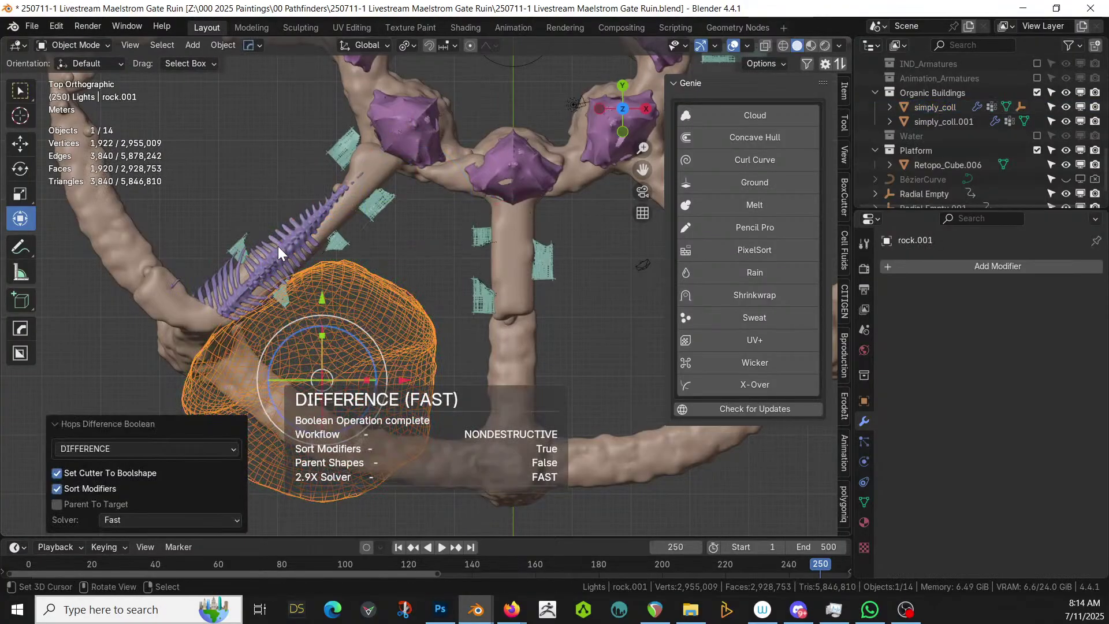
pyautogui.moveTo(278, 246); pyautogui.dragTo(319, 304, button='middle')
pyautogui.click(281, 255)
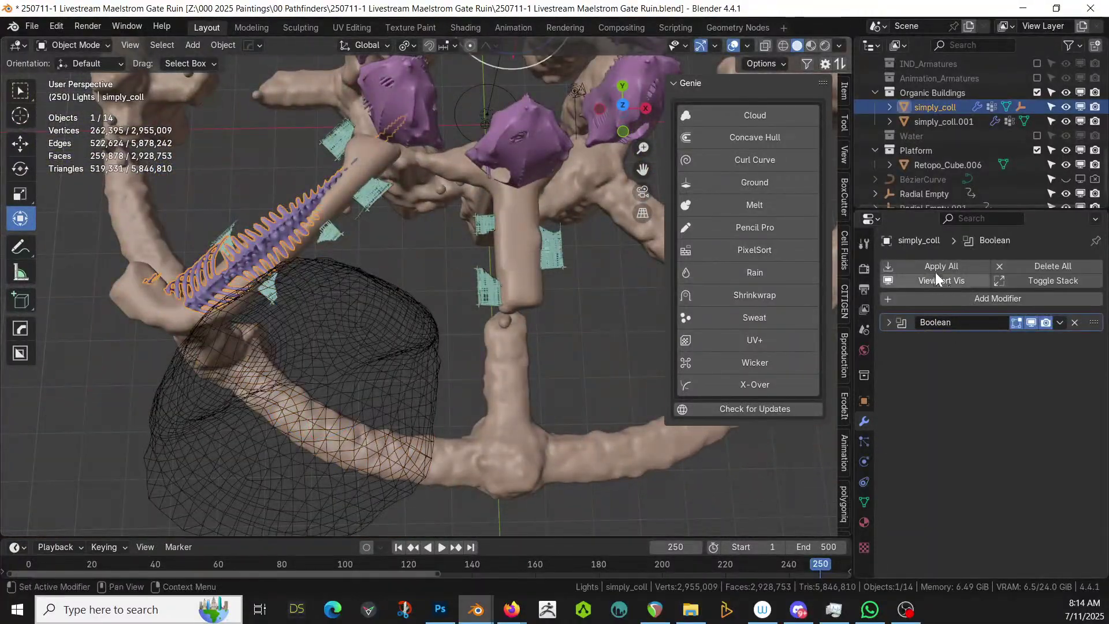
pyautogui.click(910, 263)
pyautogui.moveTo(404, 283); pyautogui.dragTo(573, 196, button='middle')
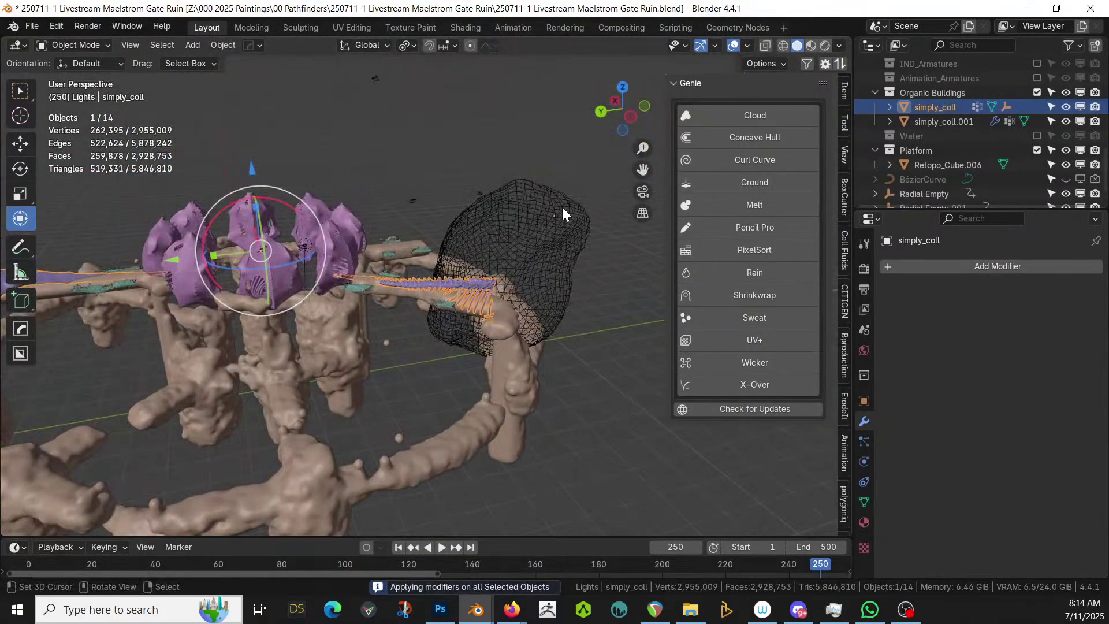
# Select the ring of purple pod buildings (simply_coll.001) and apply all its modifiers, including Radial Displace and Radial Array
pyautogui.moveTo(502, 243); pyautogui.dragTo(503, 337, button='middle')
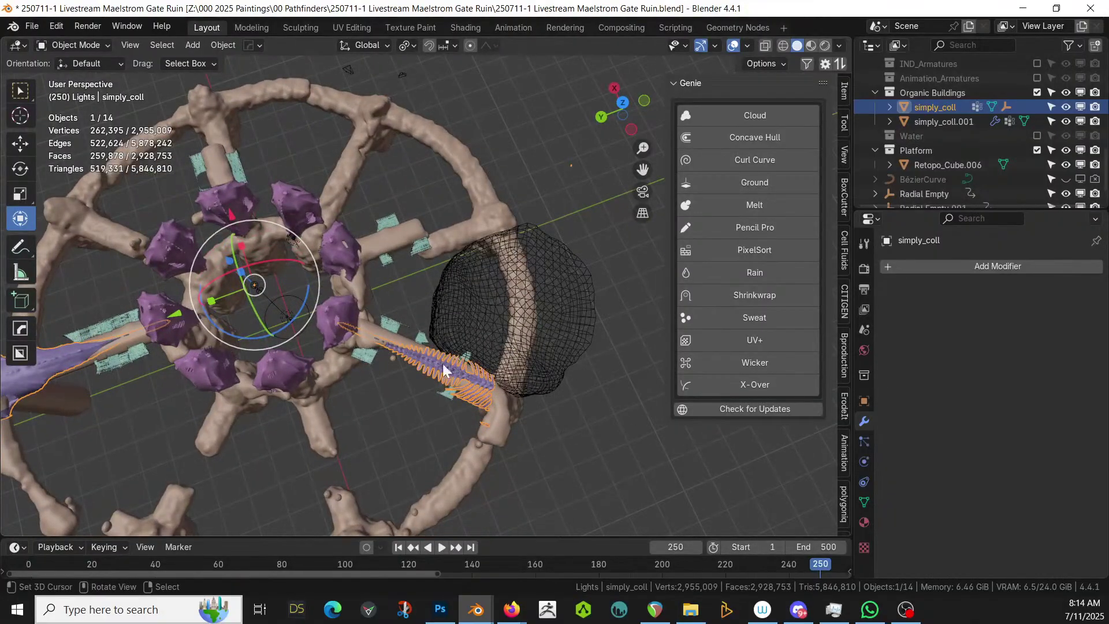
pyautogui.moveTo(443, 363); pyautogui.dragTo(414, 304, button='middle')
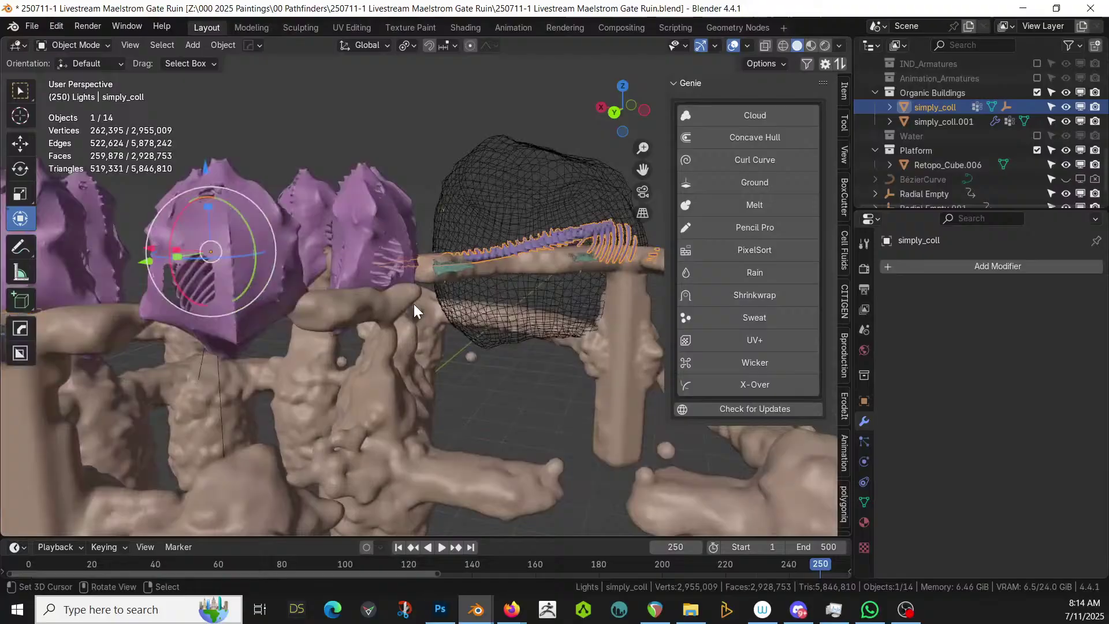
pyautogui.click(351, 241)
pyautogui.moveTo(351, 241); pyautogui.dragTo(358, 335, button='middle')
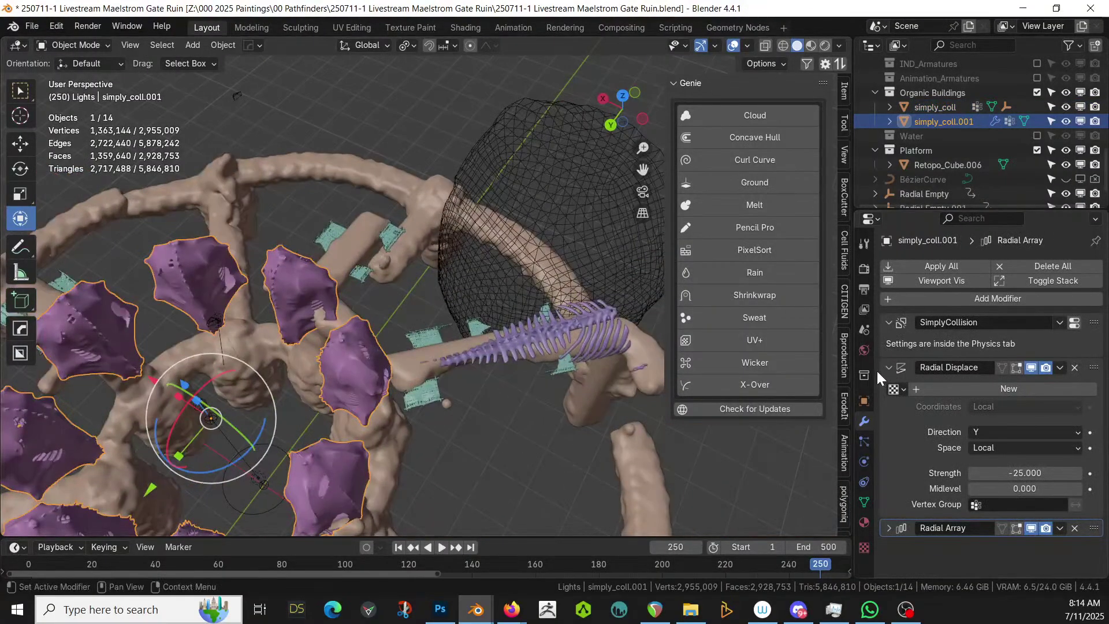
pyautogui.click(955, 267)
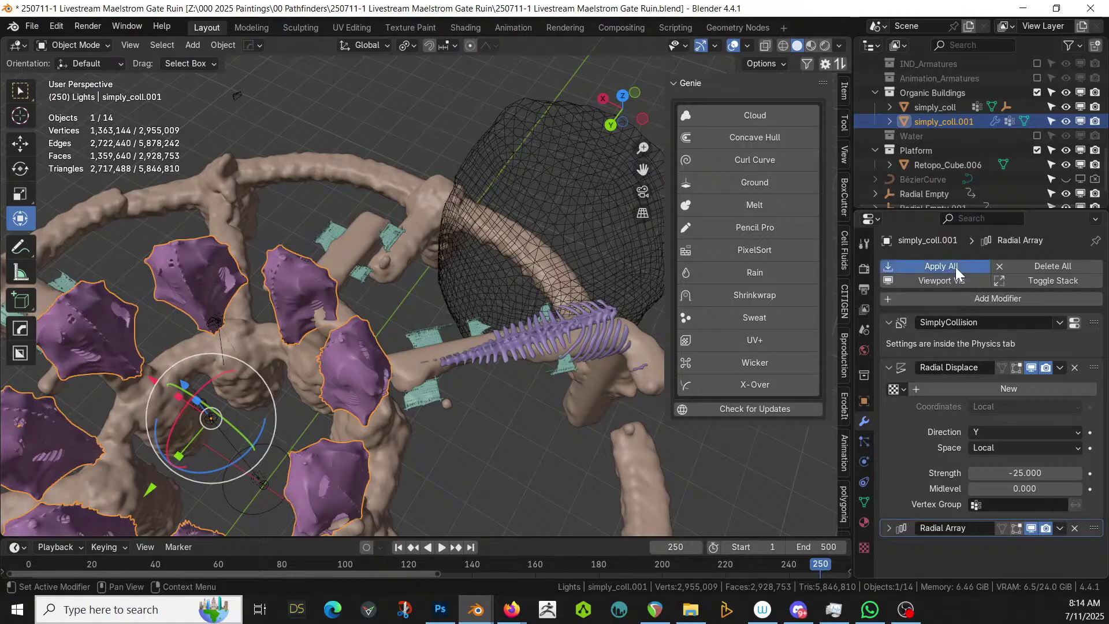
# Inspect the pod ring in isolation, then in Edit Mode delete the linked outer shell vertices of one pod
pyautogui.moveTo(574, 489); pyautogui.dragTo(503, 438, button='middle')
pyautogui.scroll(5, 476, 408)
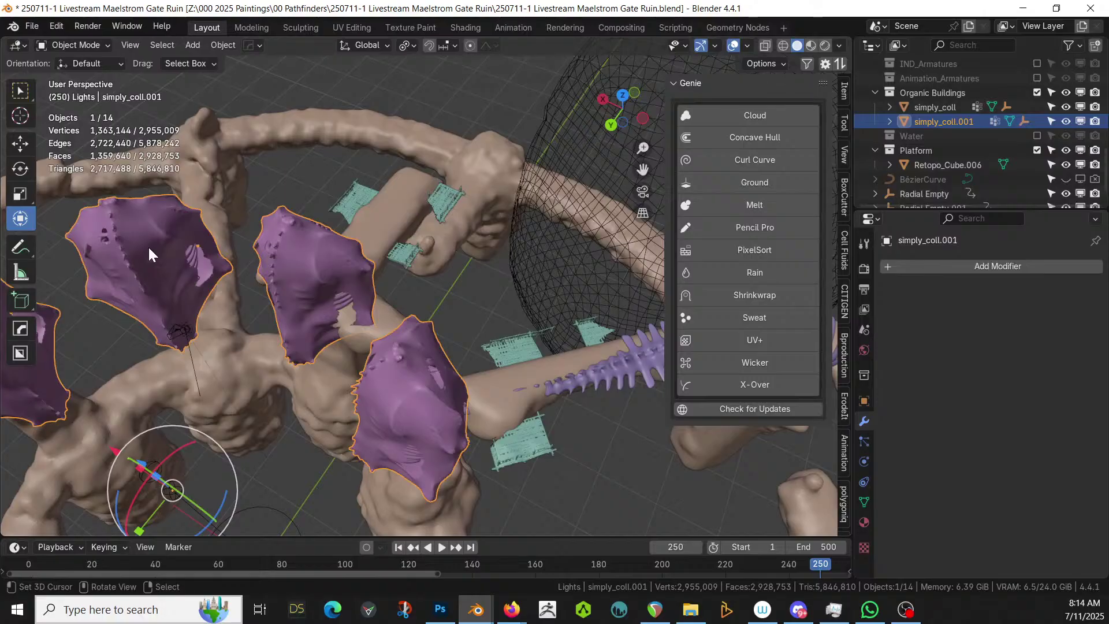
pyautogui.press('KP_Divide')
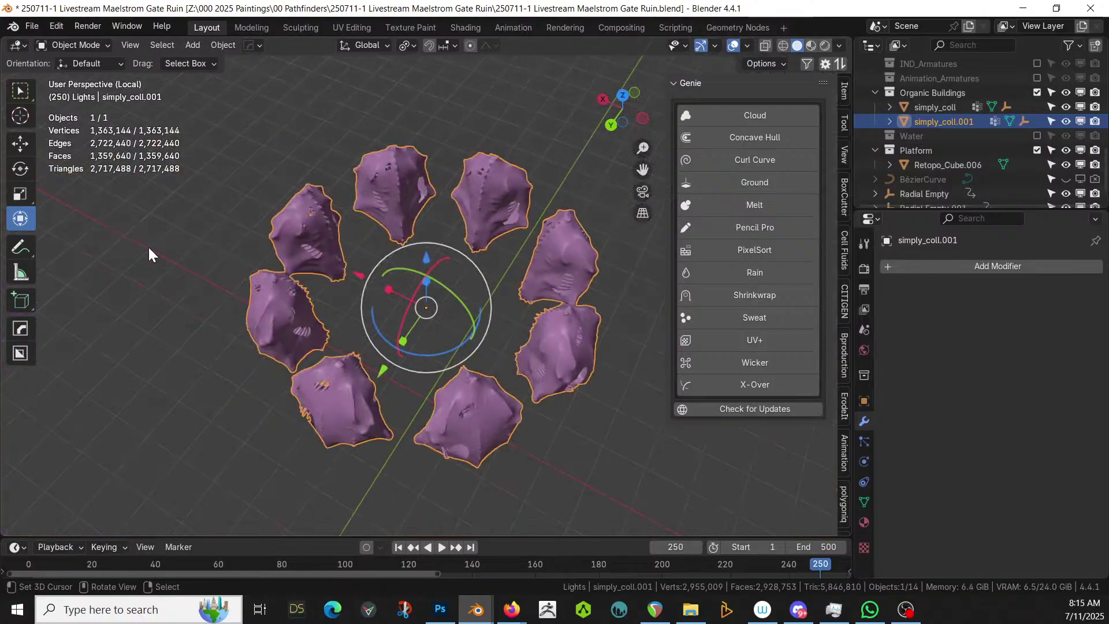
pyautogui.press('KP_Divide')
pyautogui.scroll(5, 147, 245)
pyautogui.moveTo(148, 245); pyautogui.dragTo(230, 251, button='middle')
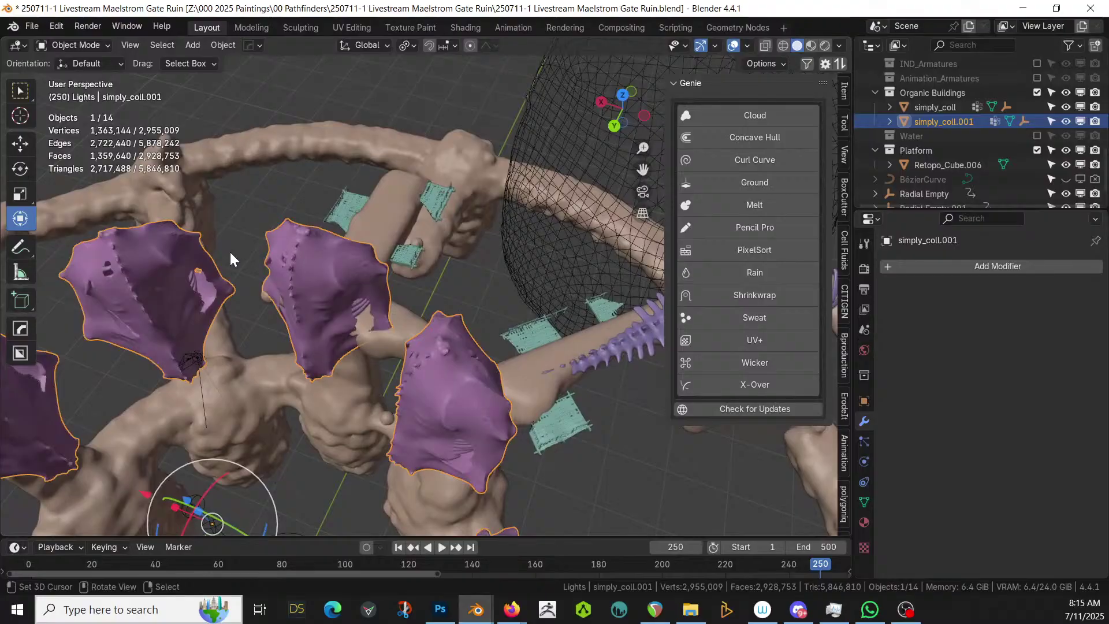
pyautogui.press('Tab')
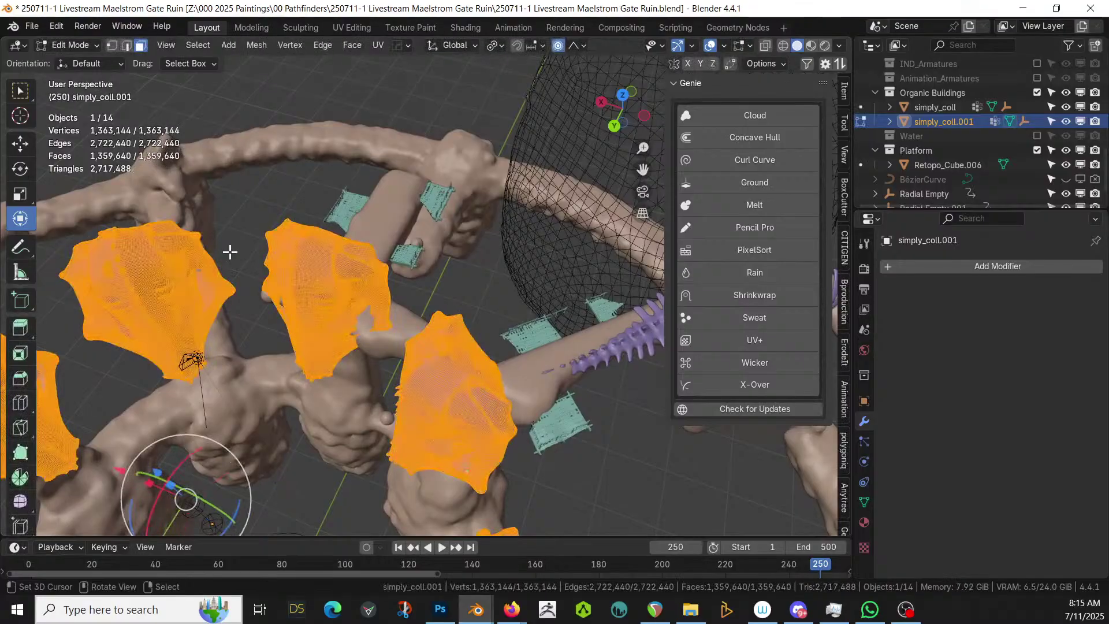
pyautogui.click(137, 268)
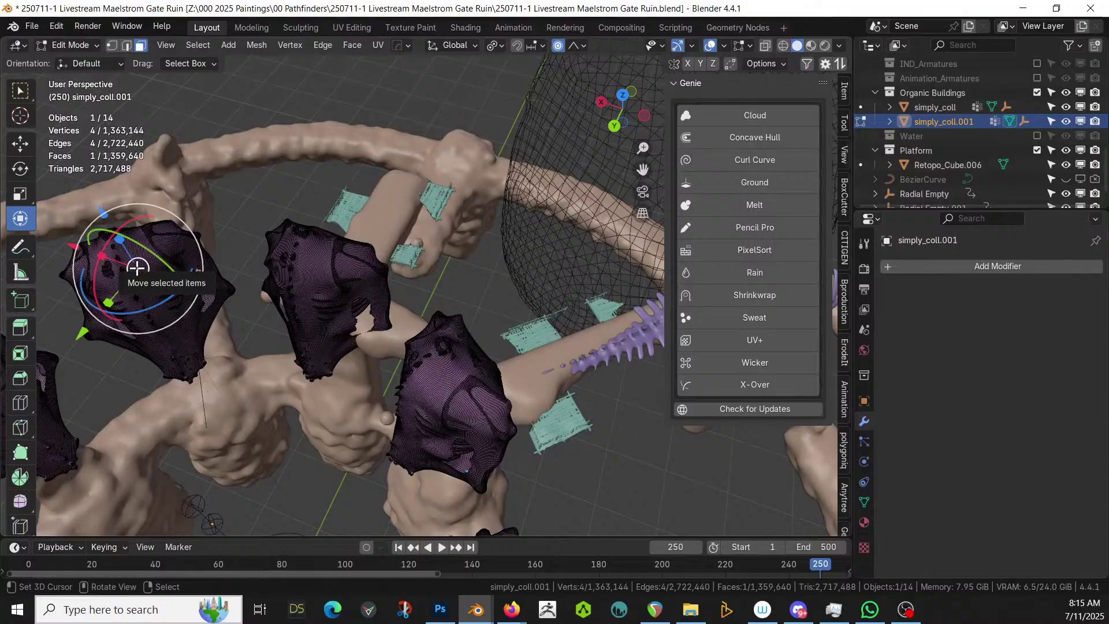
pyautogui.hotkey('ctrl', 'l')
pyautogui.press('x')
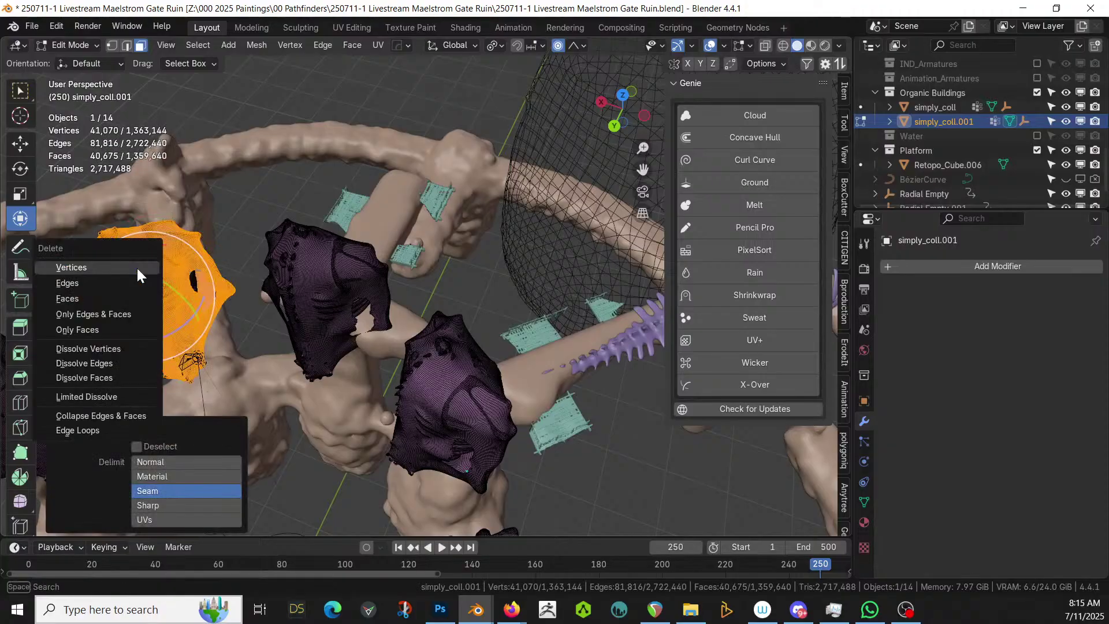
pyautogui.click(136, 266)
# Delete the linked outer shell vertices of two more purple pods, keeping their inner skeletons
pyautogui.moveTo(159, 263); pyautogui.dragTo(328, 211, button='middle')
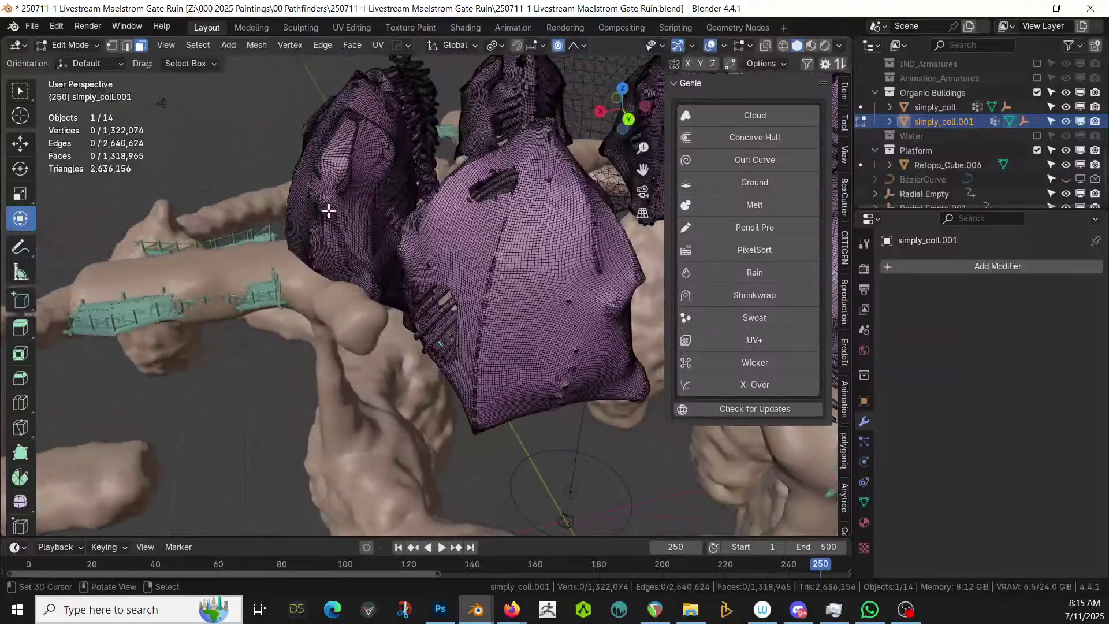
pyautogui.press('l')
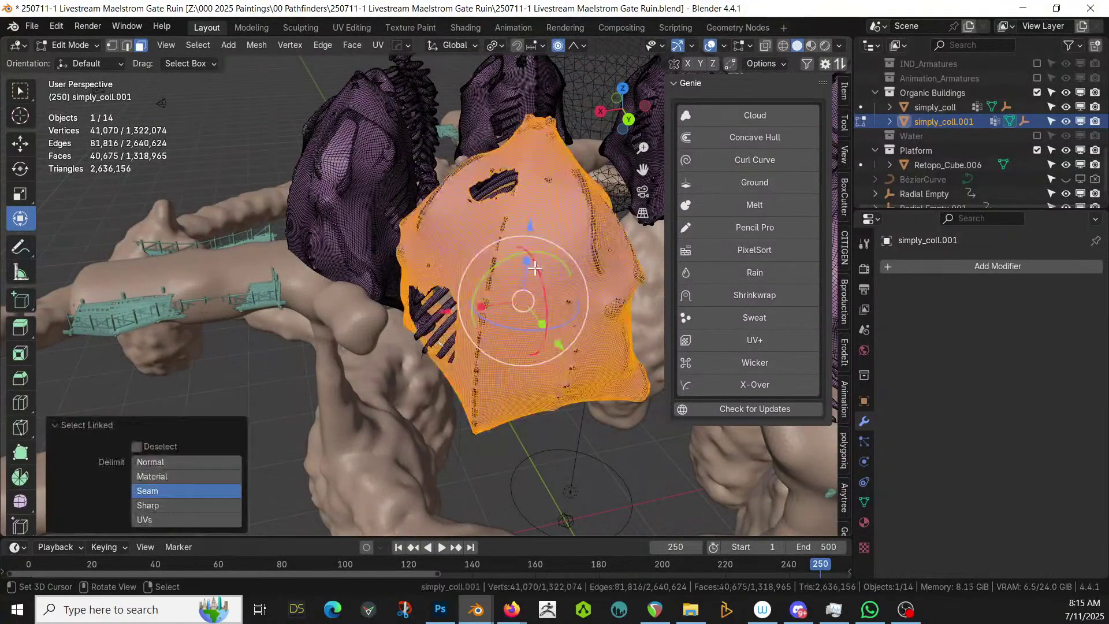
pyautogui.press('x')
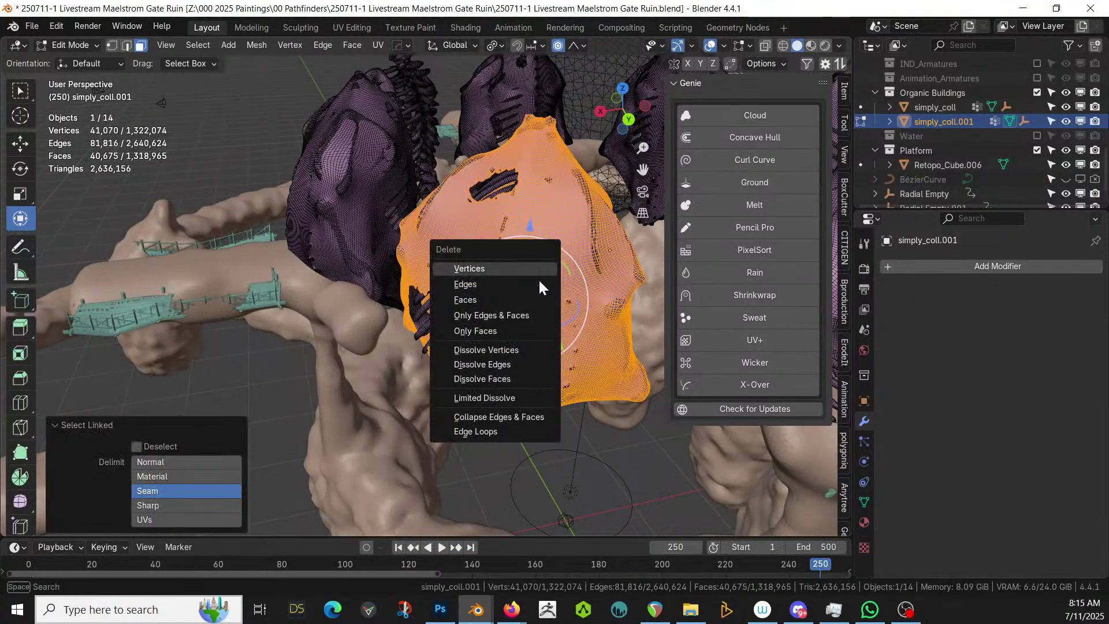
pyautogui.click(536, 269)
pyautogui.moveTo(536, 269); pyautogui.dragTo(361, 316, button='middle')
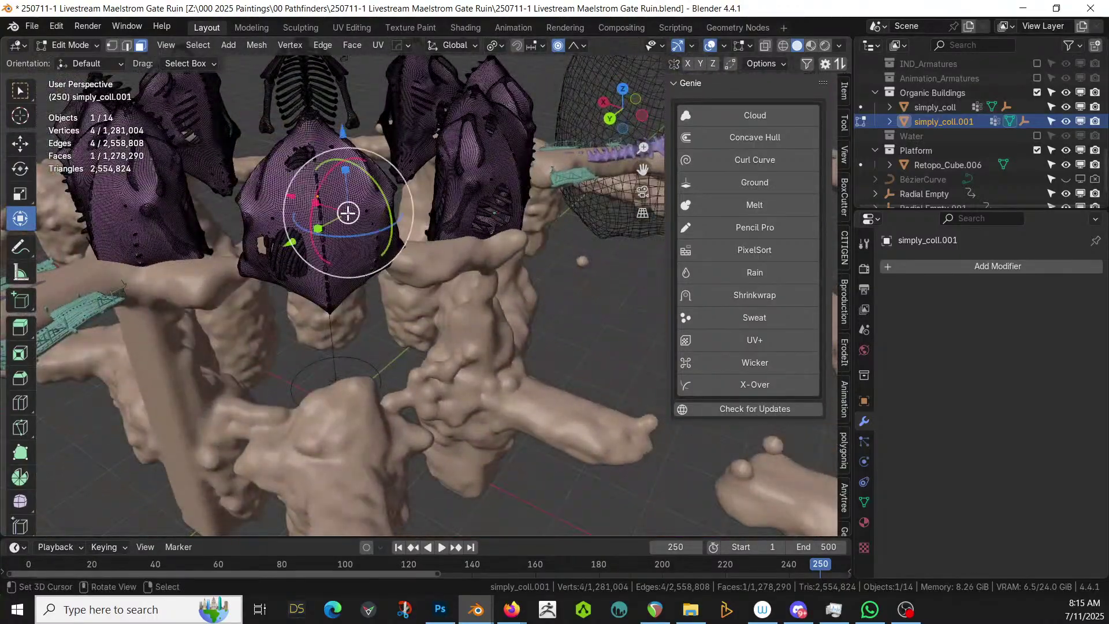
pyautogui.hotkey('ctrl', 'l')
pyautogui.press('x')
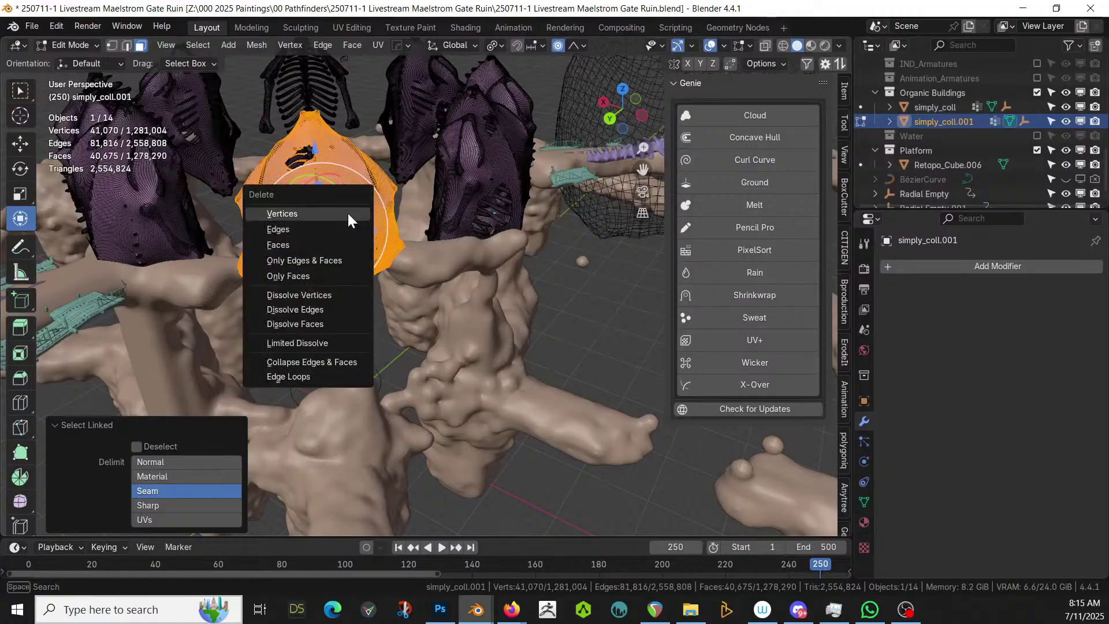
pyautogui.click(348, 214)
# Delete the linked outer shell vertices of a fourth pod, keeping its rib skeleton
pyautogui.moveTo(347, 214); pyautogui.dragTo(299, 220, button='middle')
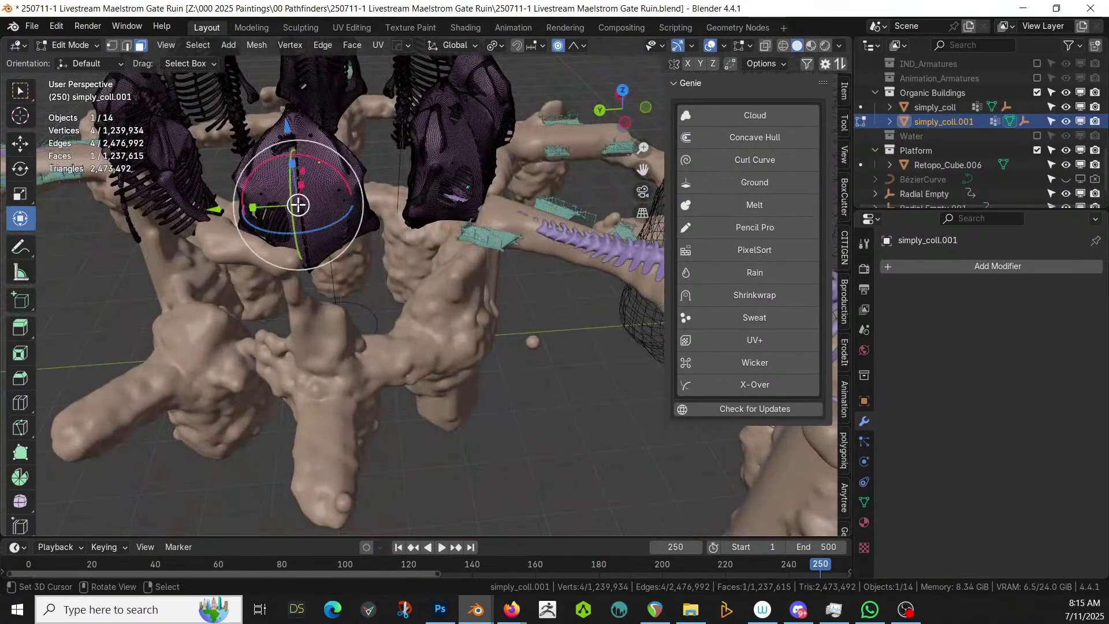
pyautogui.moveTo(298, 204); pyautogui.dragTo(333, 189)
pyautogui.press('l')
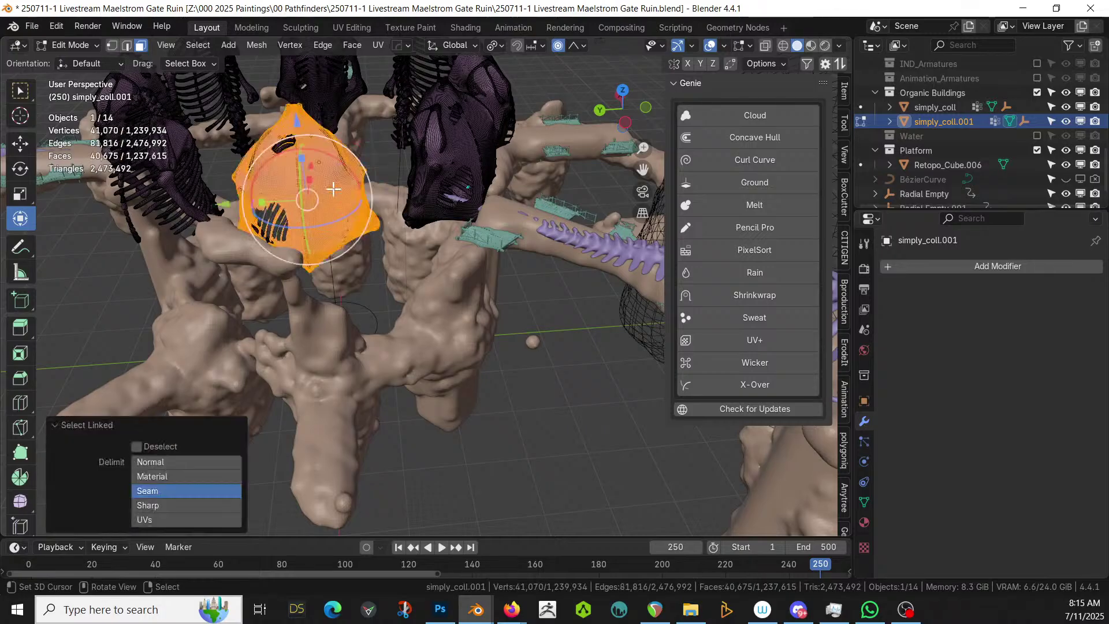
pyautogui.press('x')
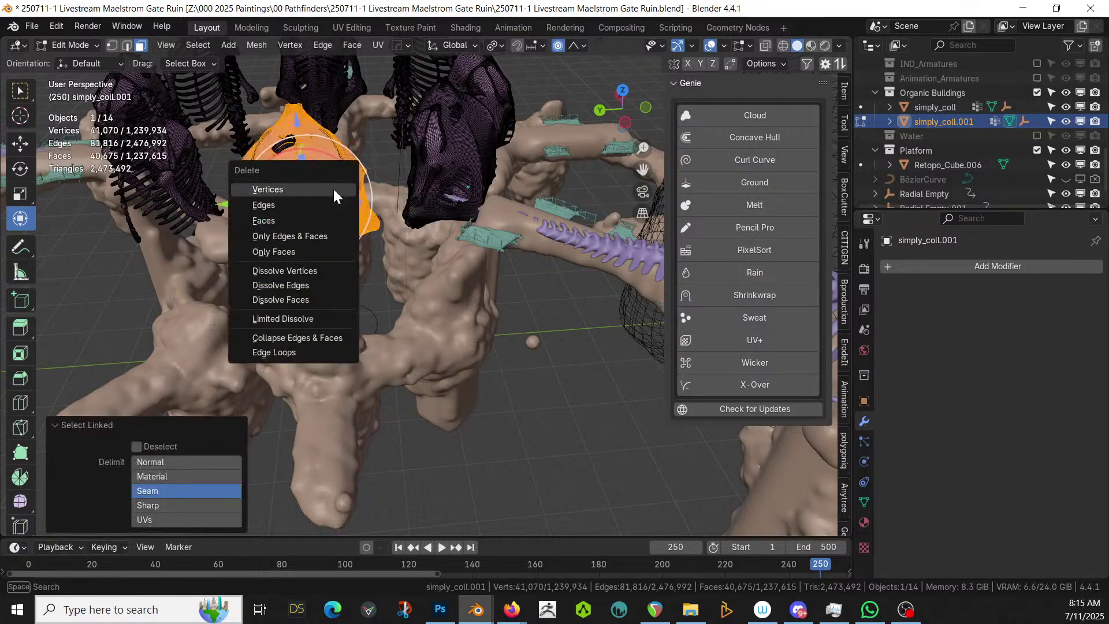
pyautogui.click(267, 189)
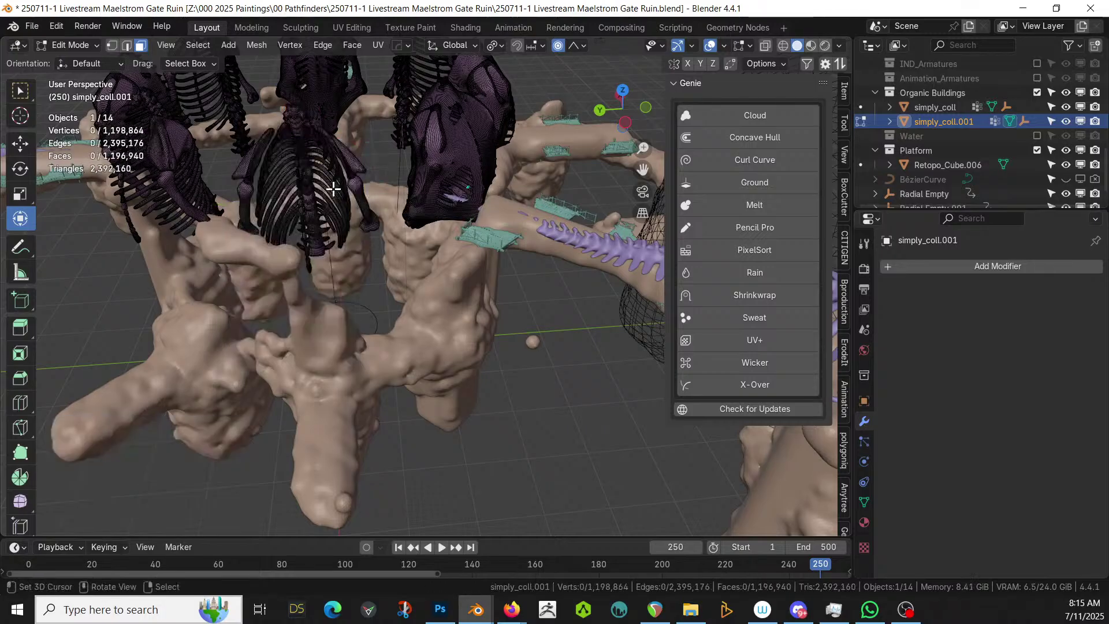
# Delete the linked outer shell vertices of a fifth pod in the ring
pyautogui.moveTo(341, 231); pyautogui.dragTo(303, 197, button='middle')
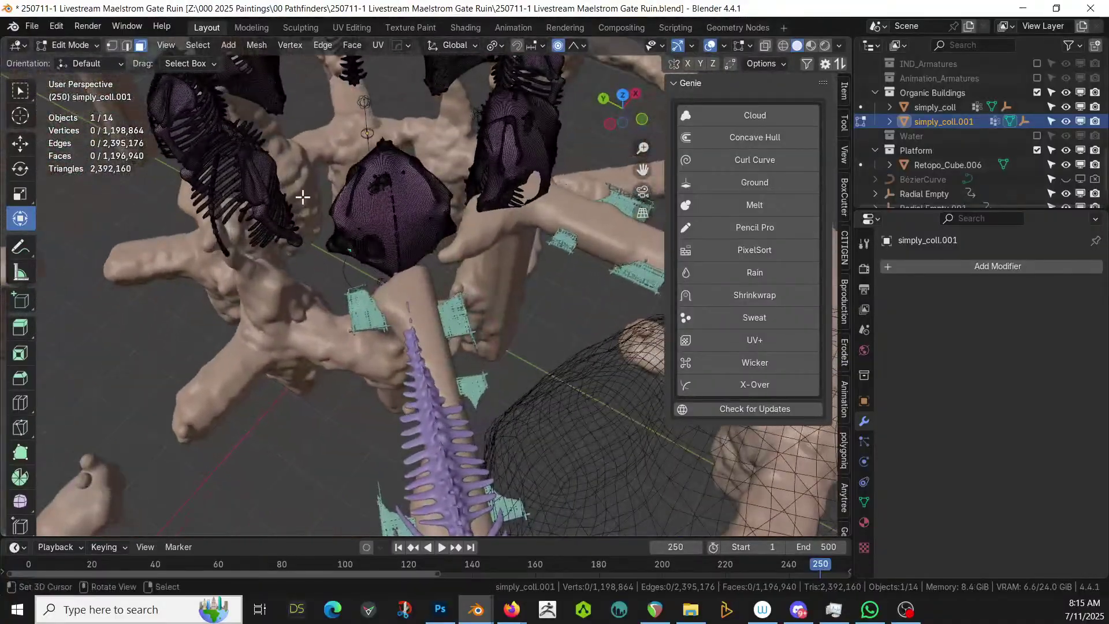
pyautogui.click(391, 201)
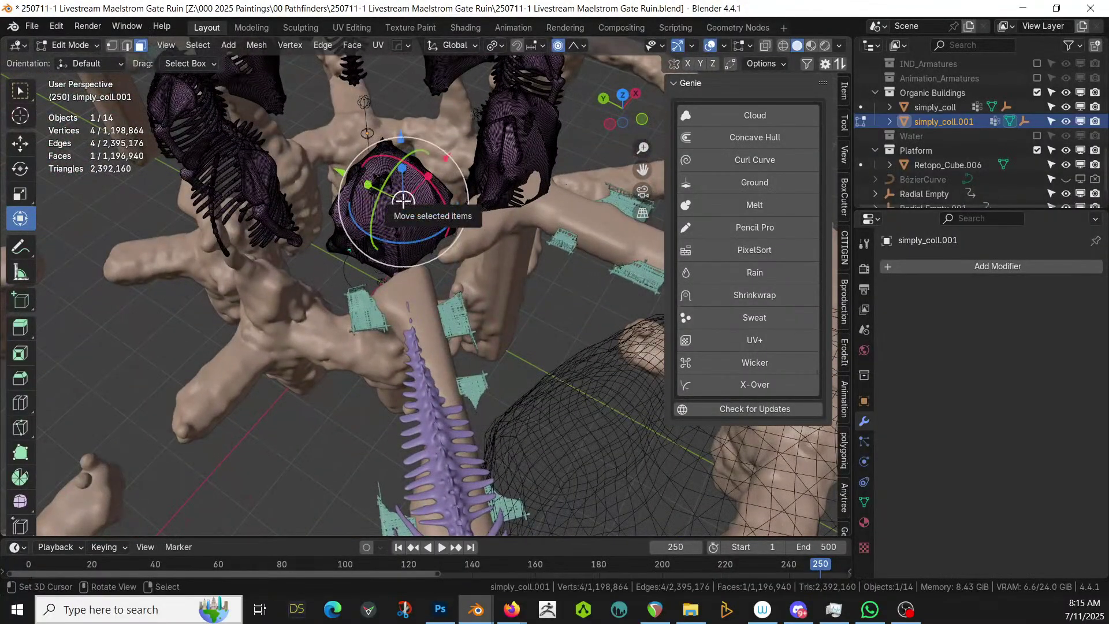
pyautogui.hotkey('ctrl', 'l')
pyautogui.press('x')
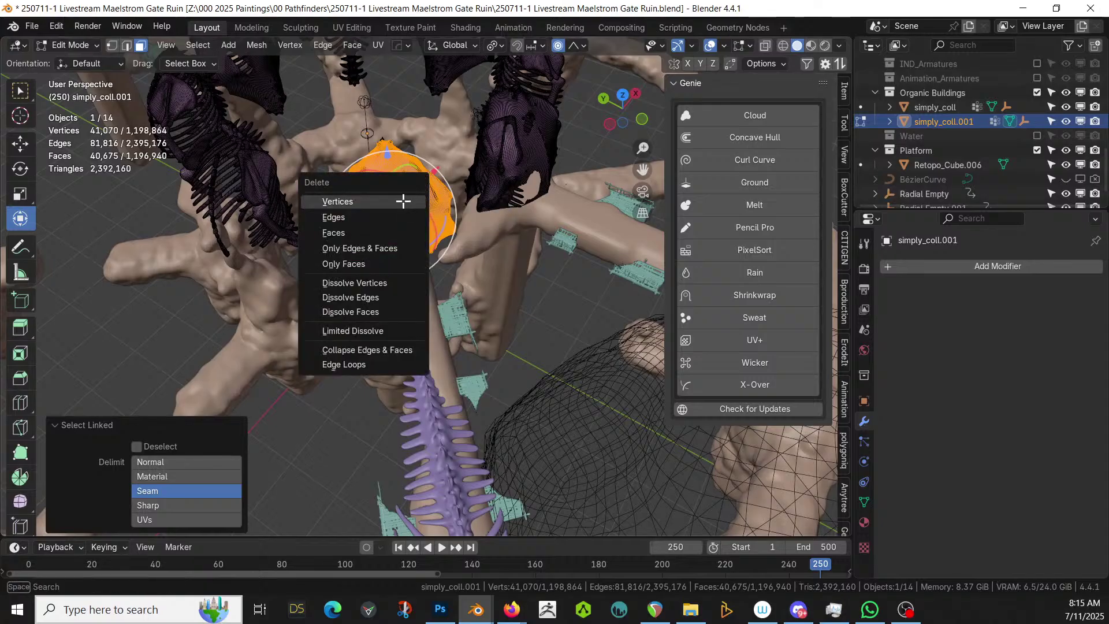
pyautogui.click(404, 202)
pyautogui.moveTo(431, 245); pyautogui.dragTo(24, 312, button='middle')
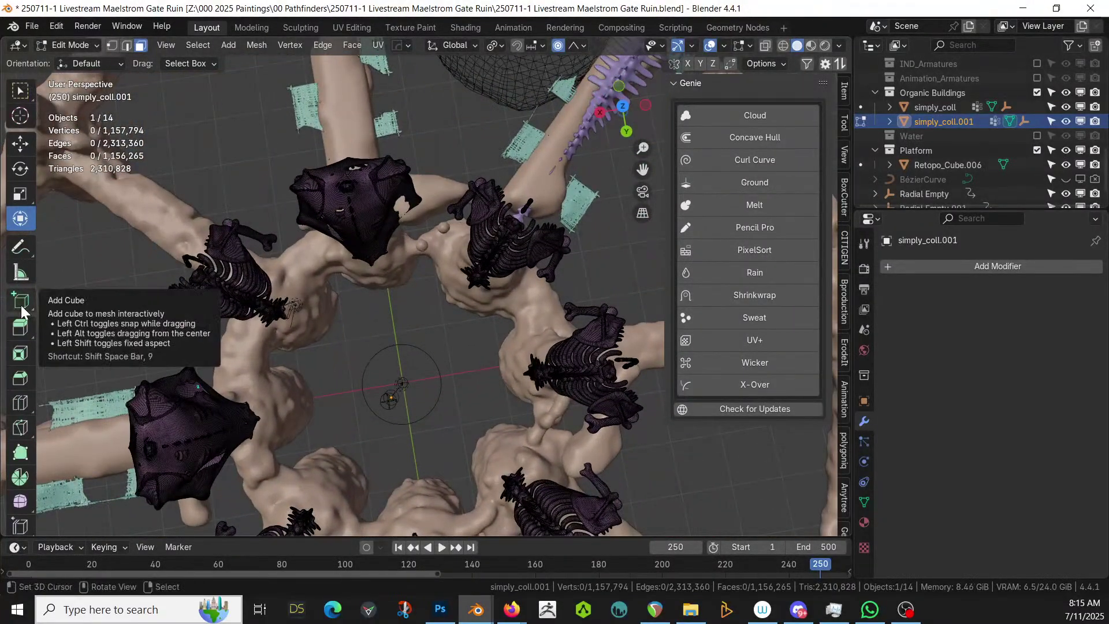
# In a top X-ray view, circle-select all the geometry of two neighbouring stripped pod skeletons with an enlarged brush
pyautogui.moveTo(341, 355); pyautogui.dragTo(384, 372, button='middle')
pyautogui.press('KP_7')
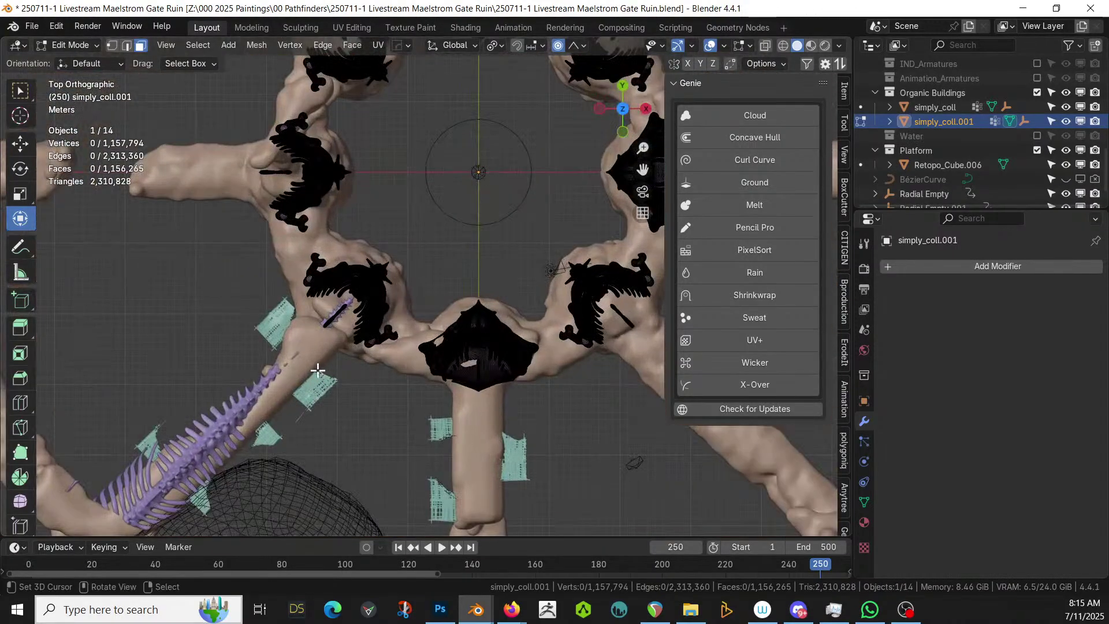
pyautogui.hotkey('alt', 'z')
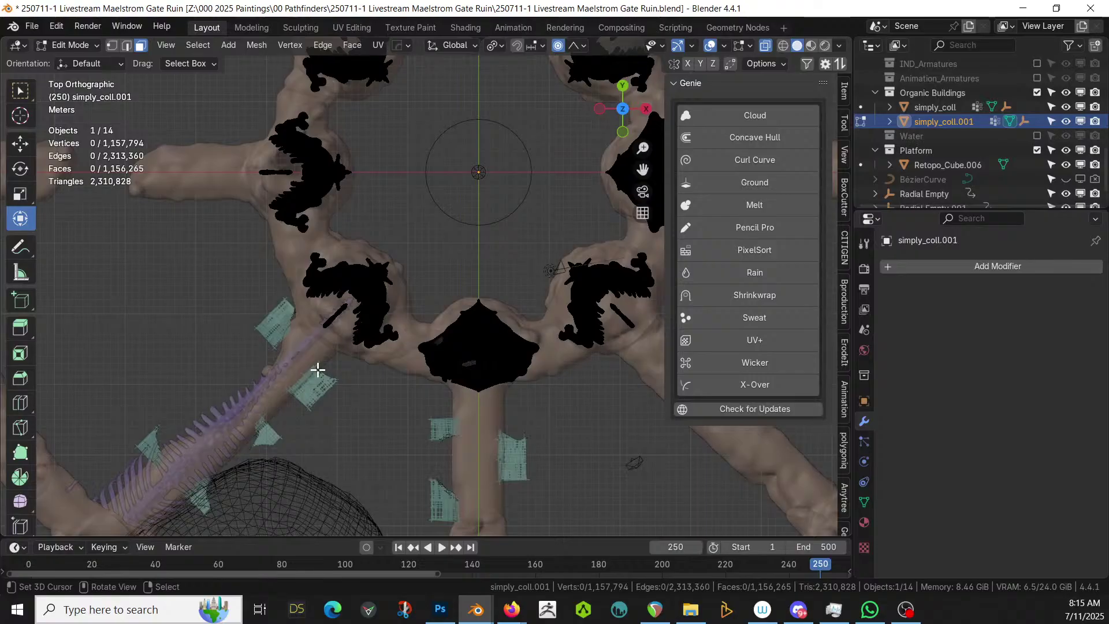
pyautogui.scroll(-3, 339, 315)
pyautogui.scroll(3, 339, 315)
pyautogui.press('c')
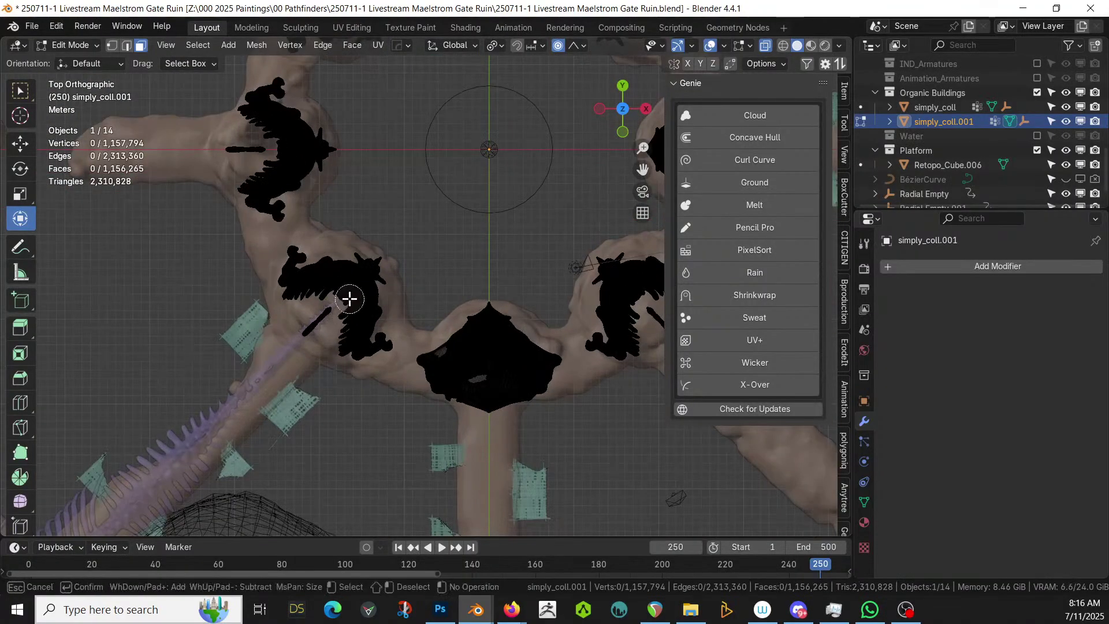
pyautogui.scroll(-5, 350, 297)
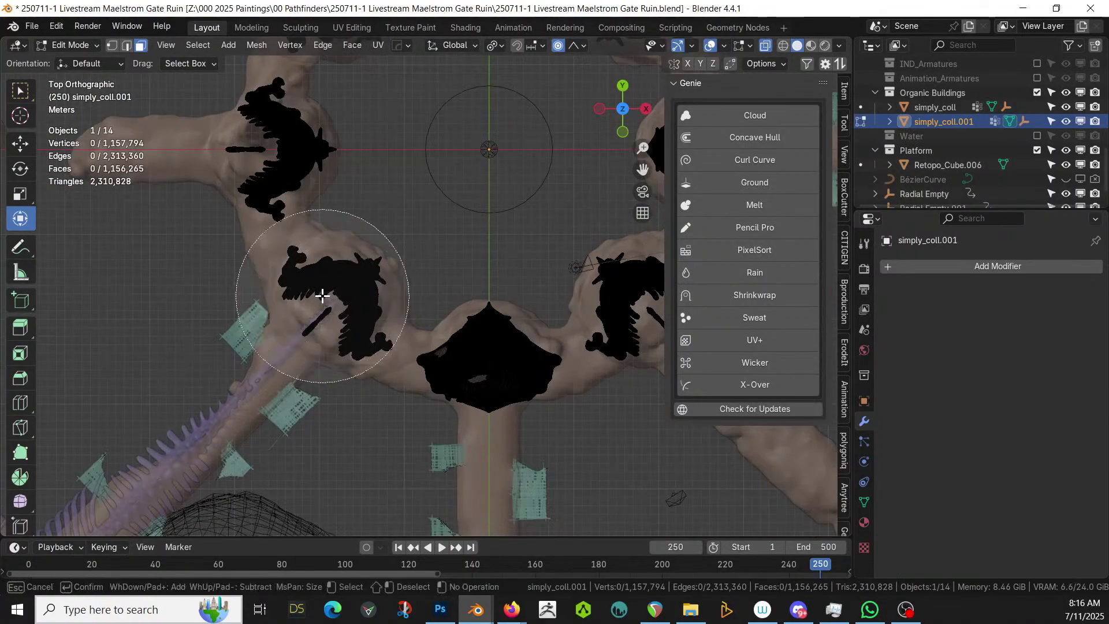
pyautogui.click(329, 296)
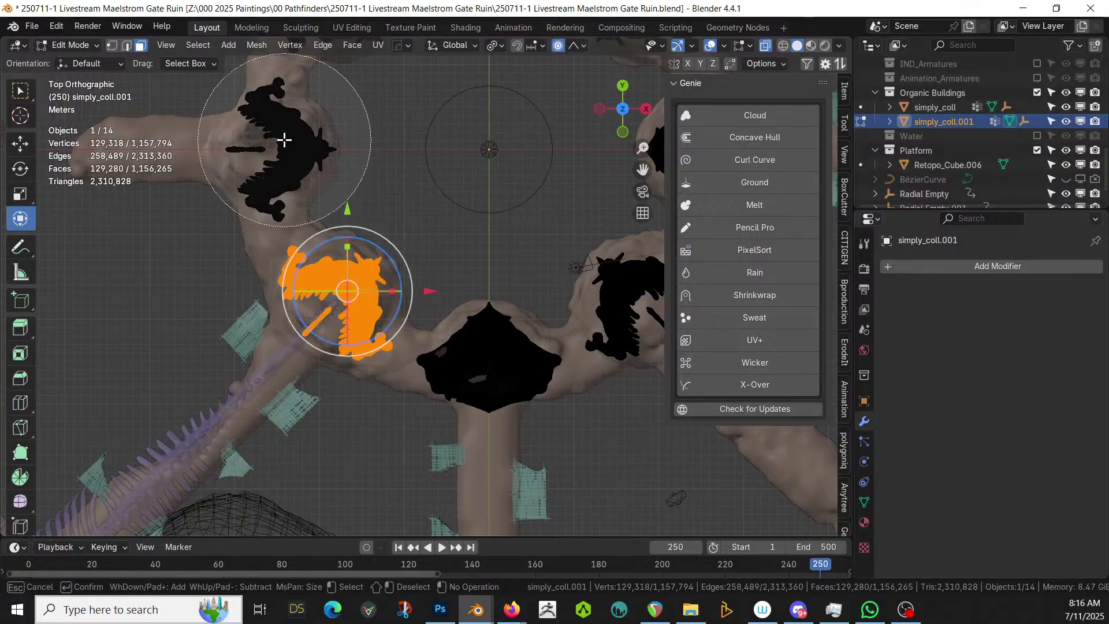
pyautogui.click(283, 139)
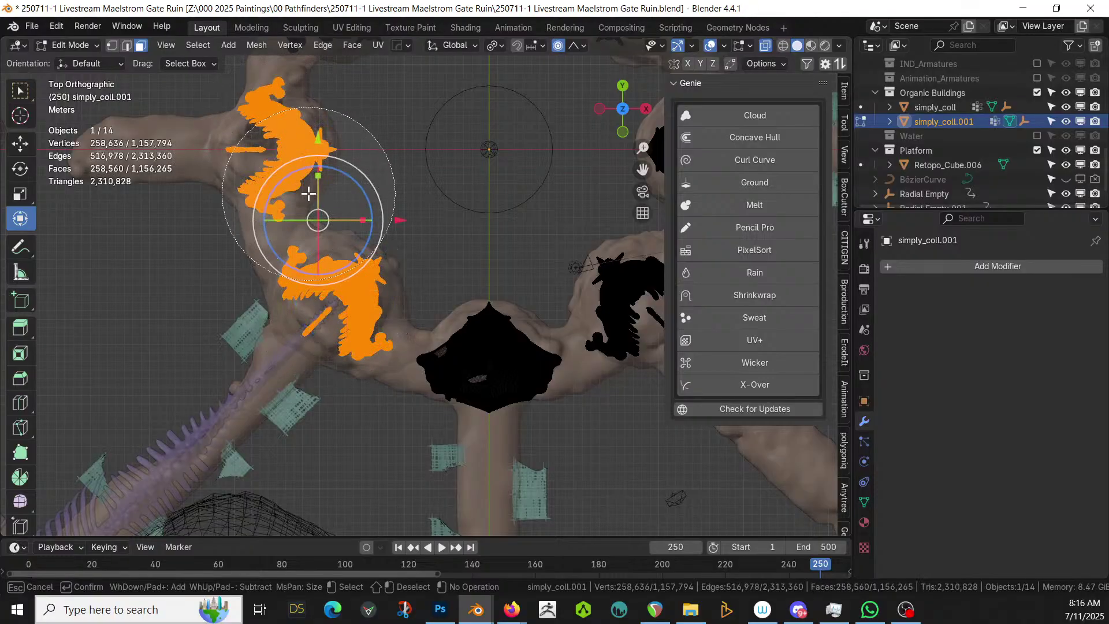
pyautogui.press('Escape')
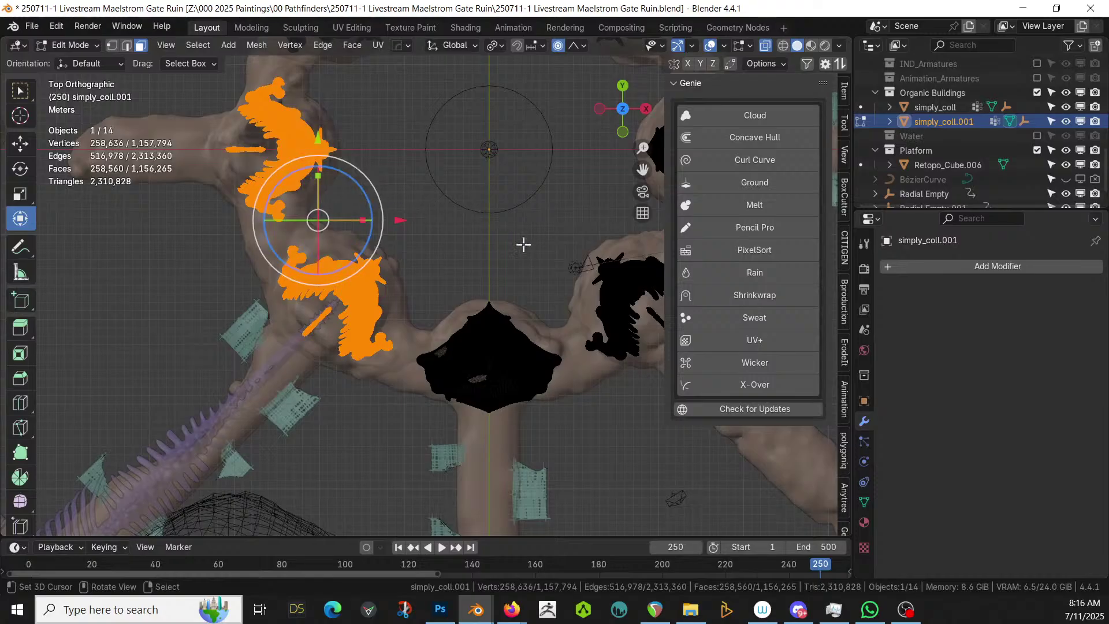
# Add the two stripped skeletons flanking the intact pod on the far side of the ring to the selection
pyautogui.keyDown('shift'); pyautogui.moveTo(342, 398); pyautogui.dragTo(391, 58, button='middle'); pyautogui.keyUp('shift')
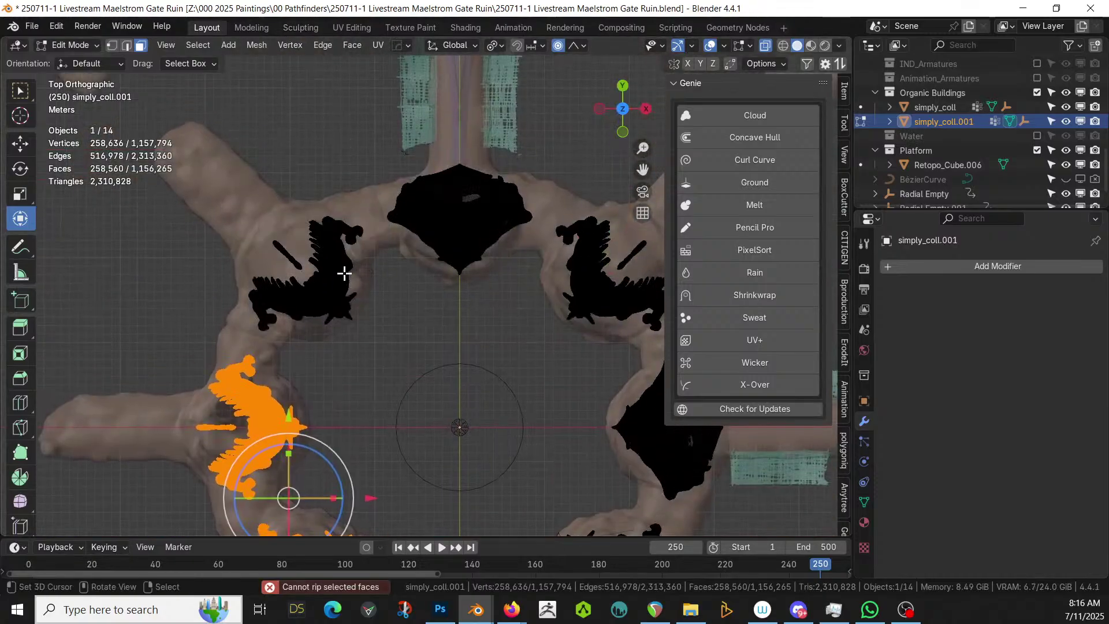
pyautogui.press('c')
pyautogui.click(308, 283)
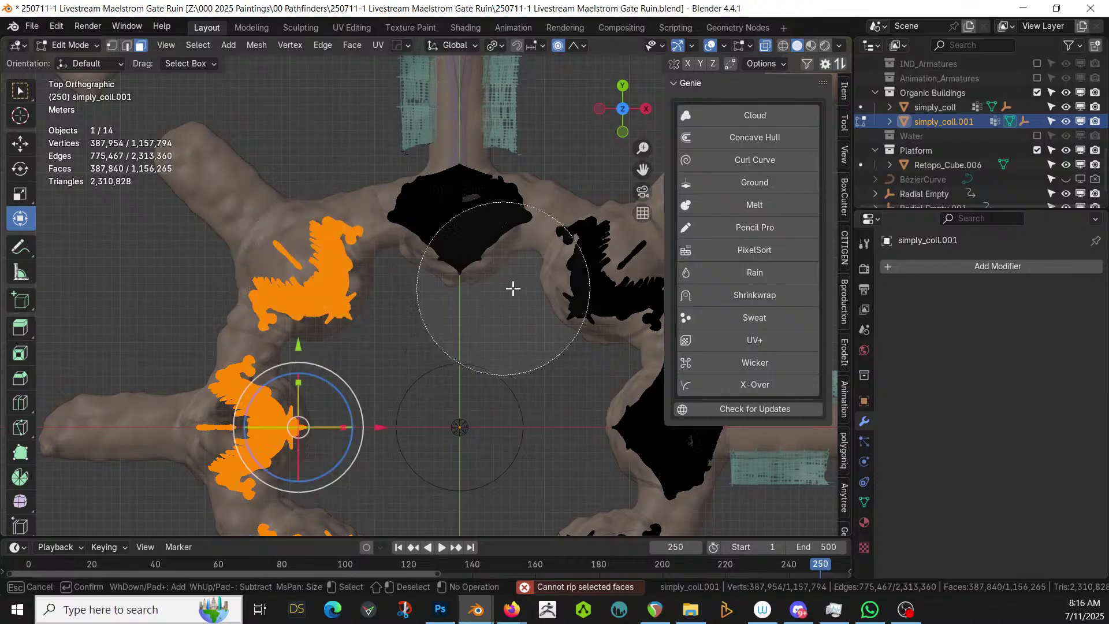
pyautogui.click(606, 265)
pyautogui.press('Escape')
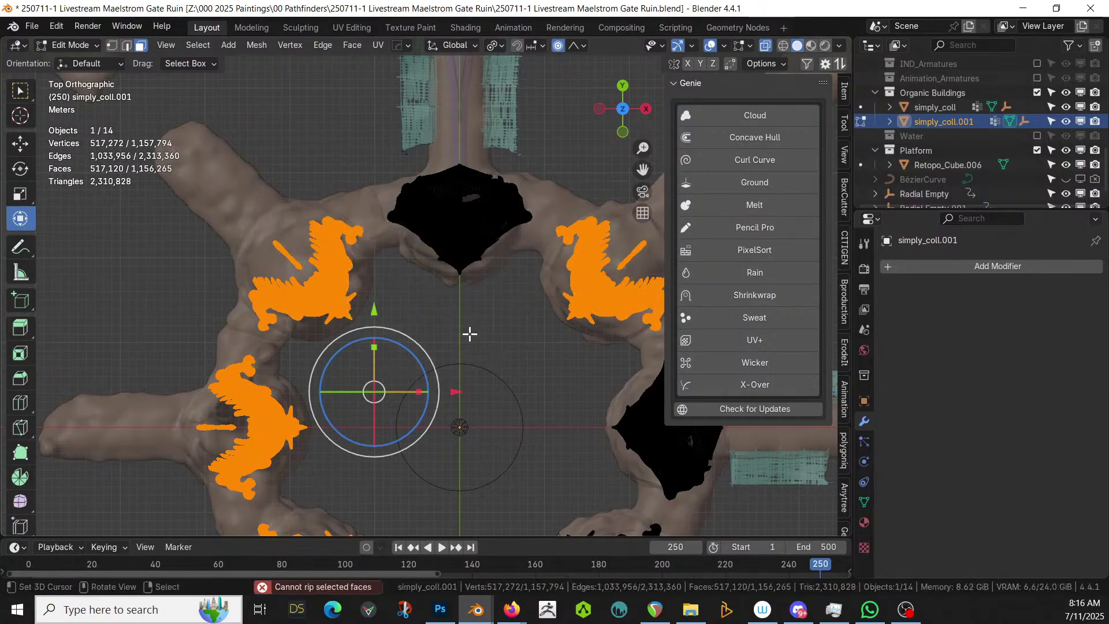
# Add the fifth stripped skeleton to the selection, delete all selected vertices and return to Object Mode
pyautogui.moveTo(465, 335)
pyautogui.keyDown('shift'); pyautogui.mouseDown(button='middle')
pyautogui.moveTo(304, 230)
pyautogui.moveTo(190, 88)
pyautogui.mouseUp(button='middle'); pyautogui.keyUp('shift')
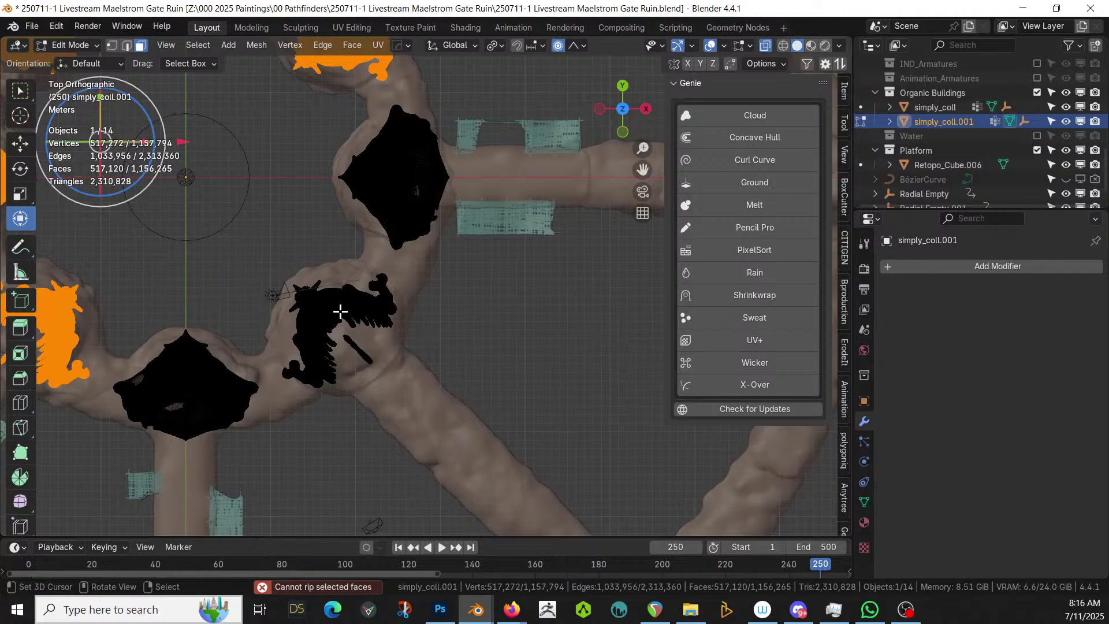
pyautogui.moveTo(340, 312); pyautogui.dragTo(344, 287, button='middle')
pyautogui.press('KP_7')
pyautogui.press('c')
pyautogui.click(349, 341)
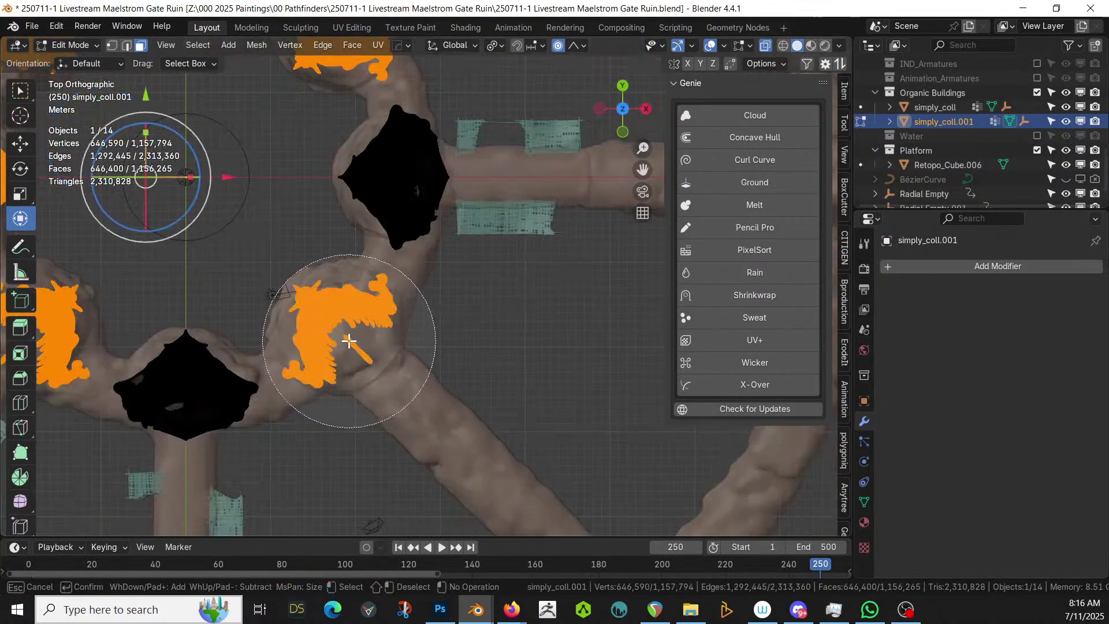
pyautogui.press('Escape')
pyautogui.press('x')
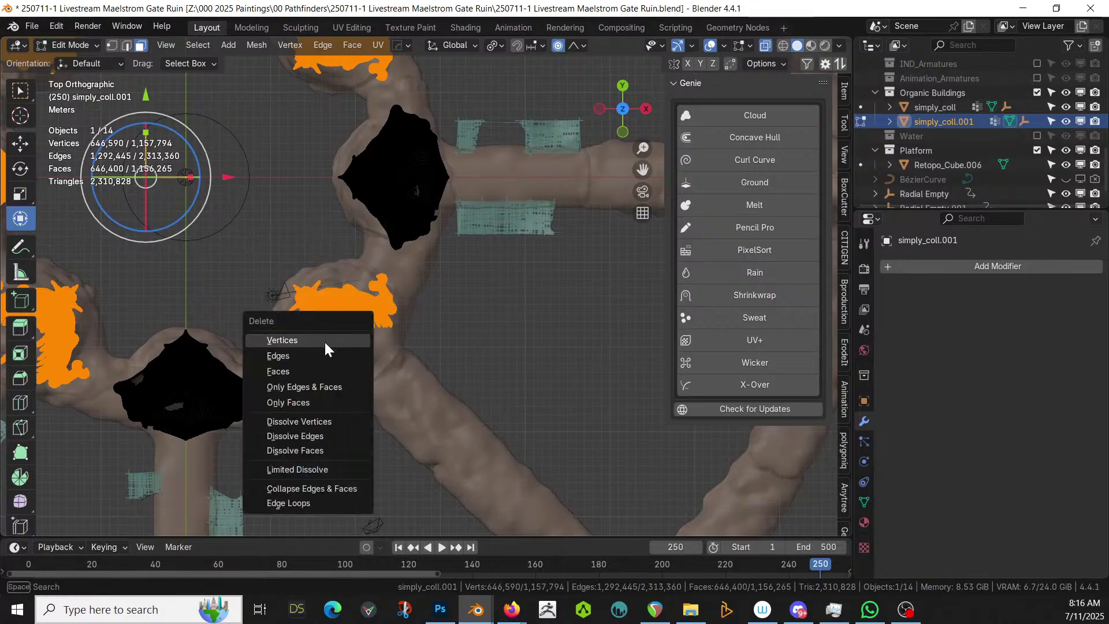
pyautogui.click(324, 341)
pyautogui.moveTo(321, 334); pyautogui.dragTo(249, 280, button='middle')
pyautogui.scroll(-5, 378, 293)
pyautogui.press('Tab')
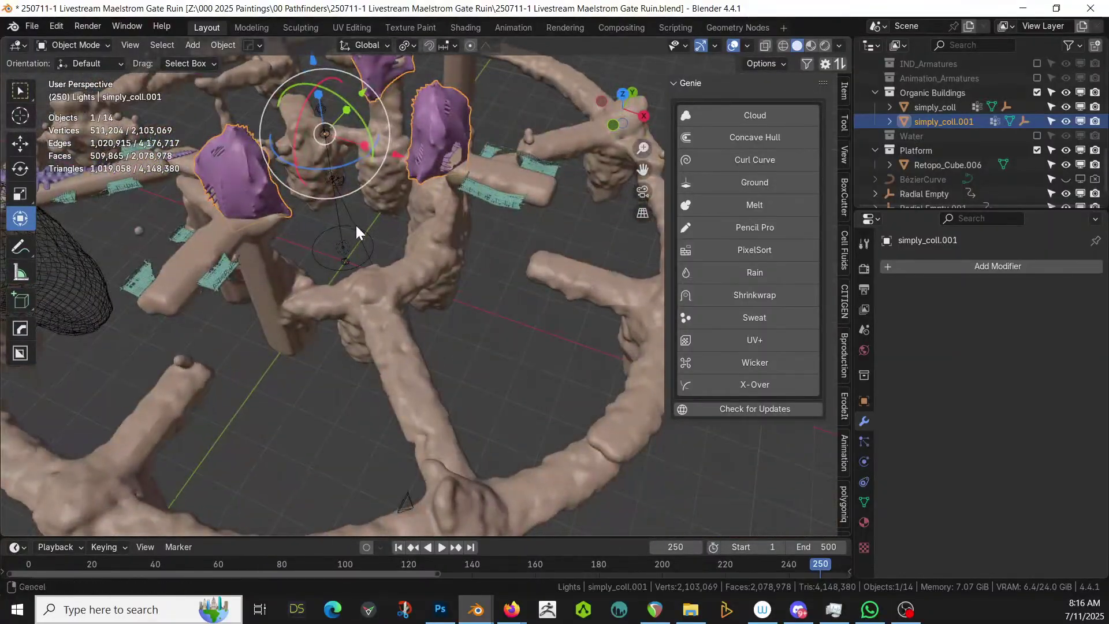
# Select the rock.001 cutter and move it in top view about 33 m in X and 63 m in Y onto the central ring
pyautogui.moveTo(357, 227); pyautogui.dragTo(823, 343, button='middle')
pyautogui.moveTo(514, 271); pyautogui.dragTo(675, 302, button='middle')
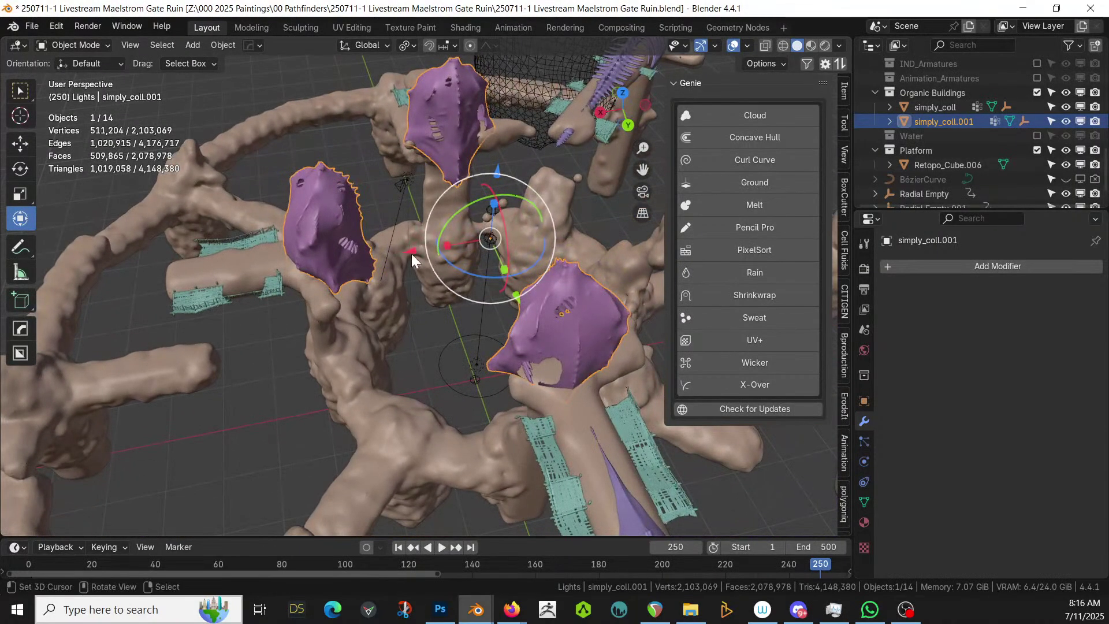
pyautogui.moveTo(468, 179); pyautogui.dragTo(481, 279, button='middle')
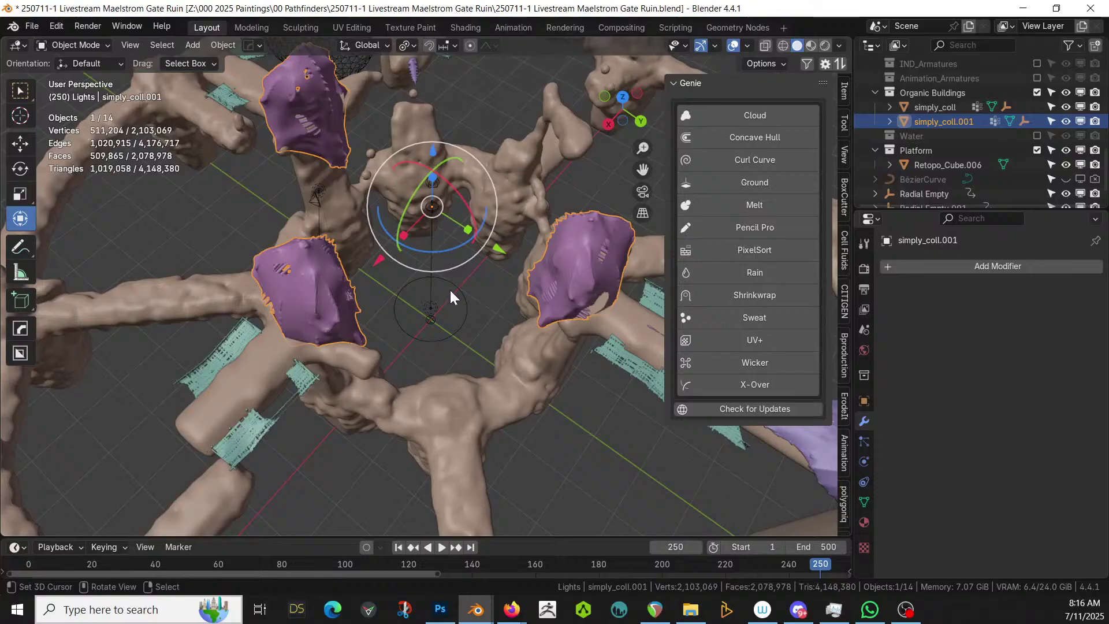
pyautogui.moveTo(450, 289); pyautogui.dragTo(184, 243, button='middle')
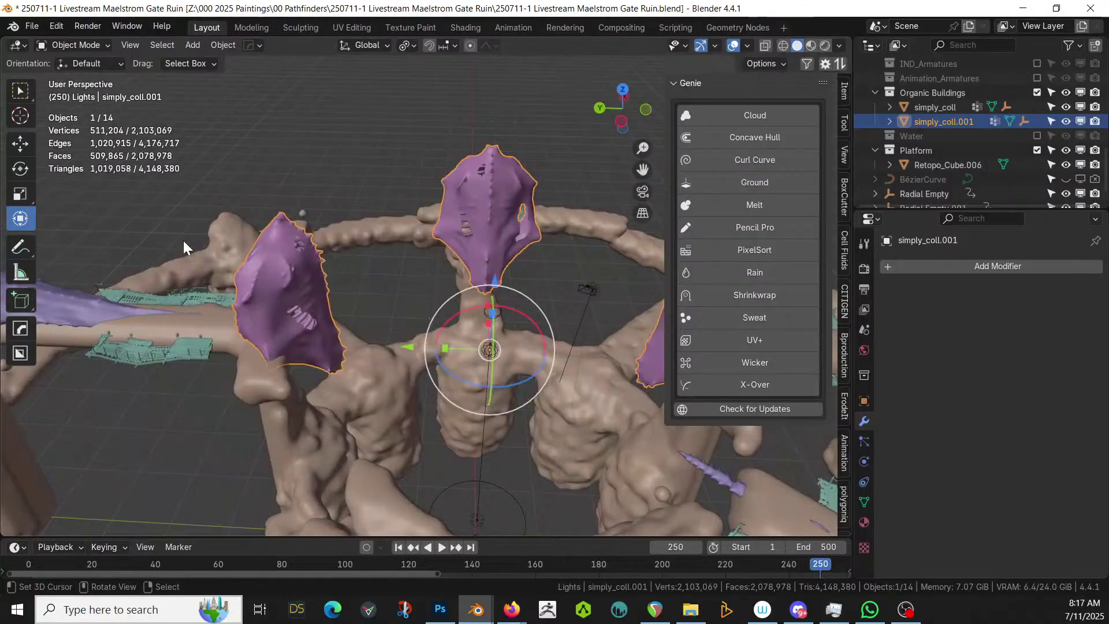
pyautogui.scroll(-2, 411, 277)
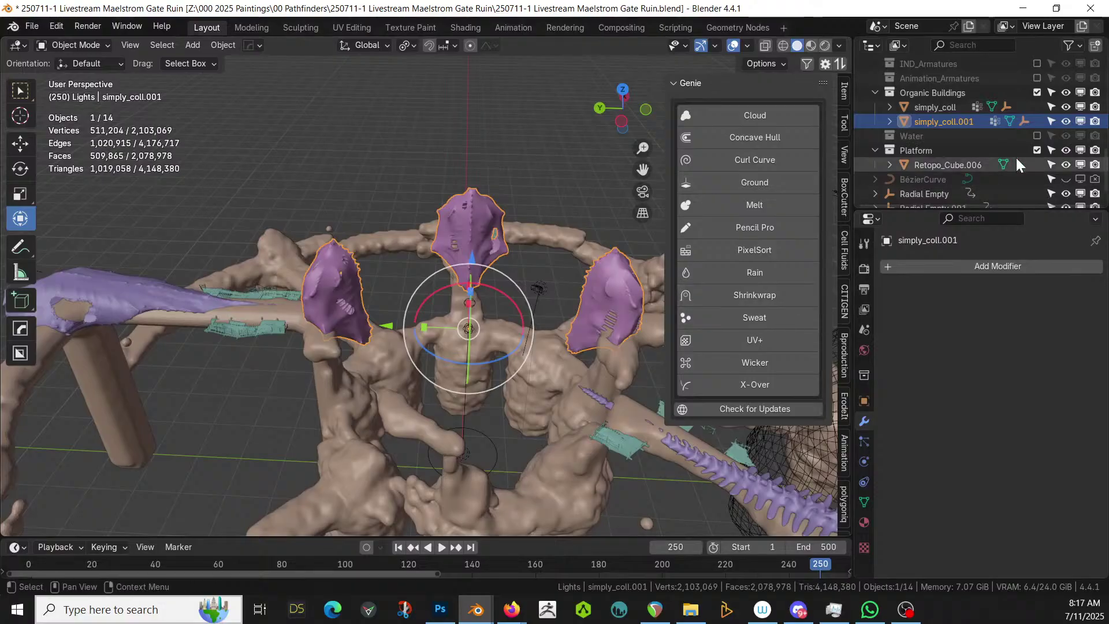
pyautogui.scroll(5, 1016, 164)
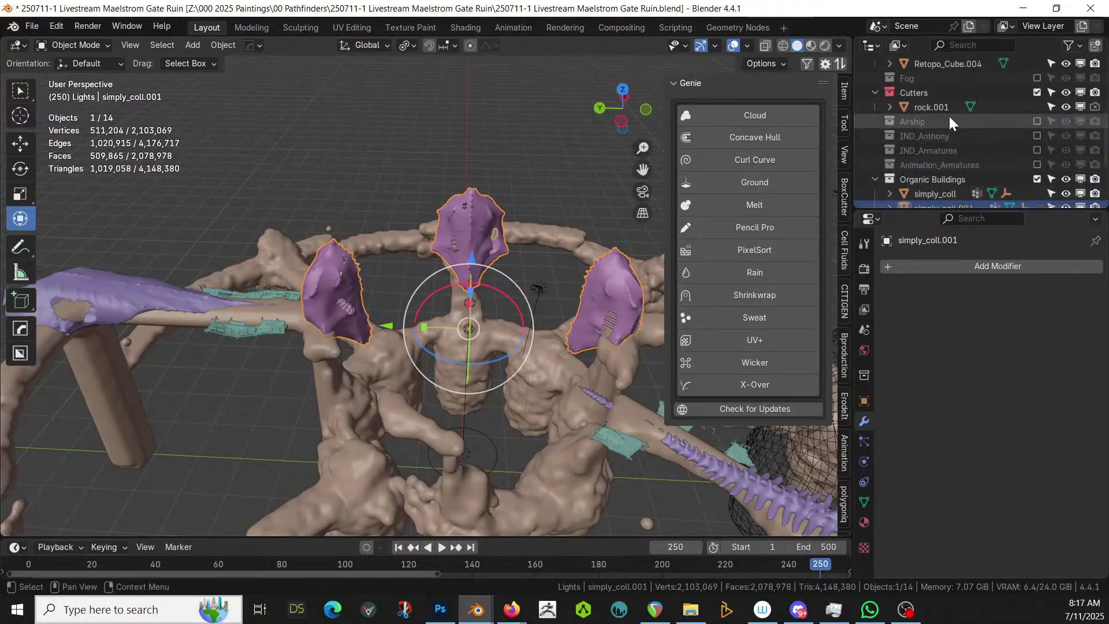
pyautogui.click(938, 105)
pyautogui.moveTo(520, 191); pyautogui.dragTo(461, 217, button='middle')
pyautogui.press('KP_7')
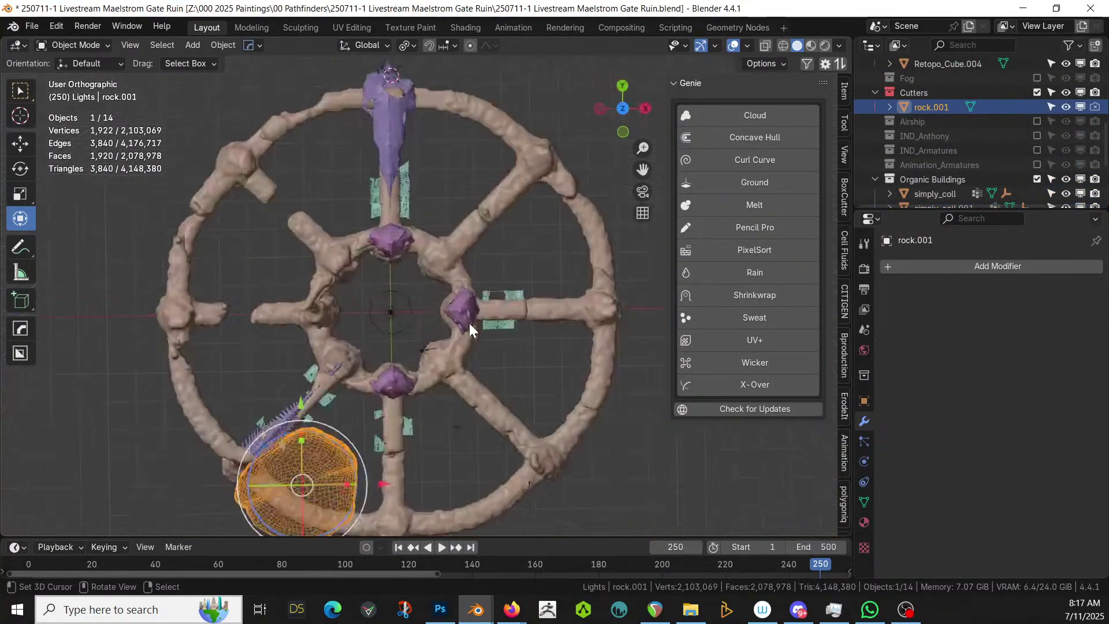
pyautogui.press('g')
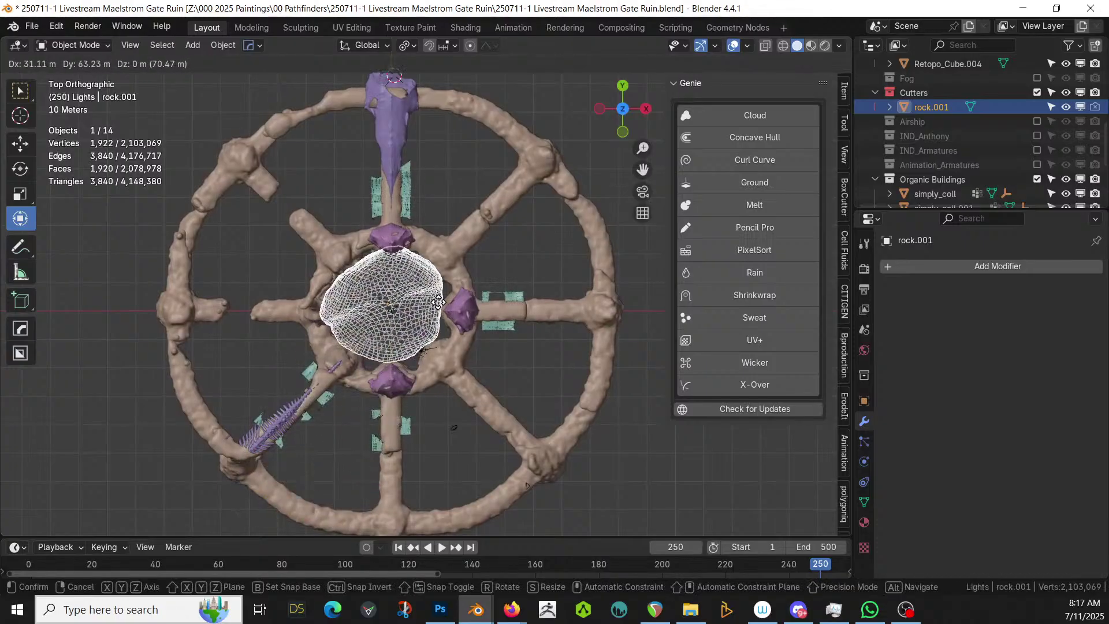
pyautogui.click(439, 302)
# Scale the rock cutter by about 1.26, lower it about 13.5 m along Z and enlarge it slightly more to overlap the remaining pods
pyautogui.press('s')
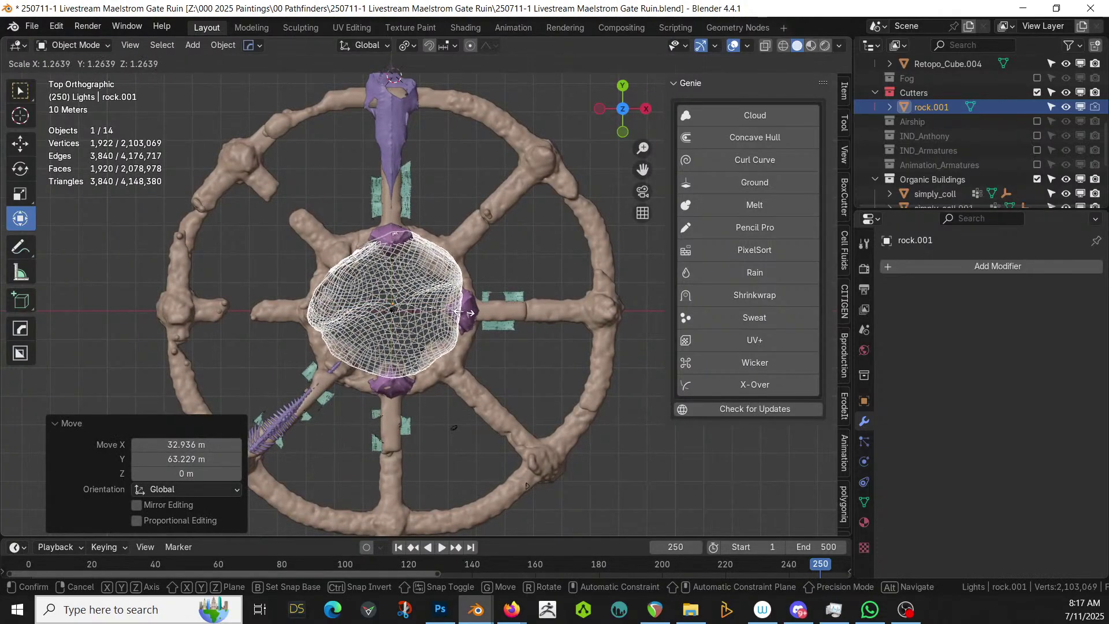
pyautogui.click(473, 312)
pyautogui.moveTo(480, 309); pyautogui.dragTo(588, 203, button='middle')
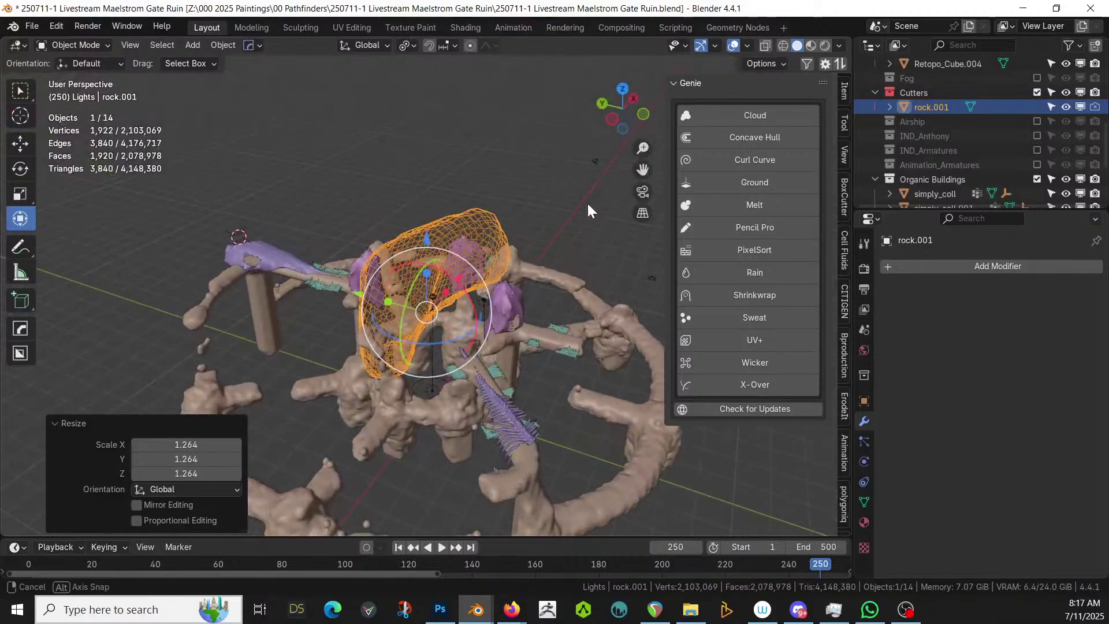
pyautogui.press('g')
pyautogui.press('z')
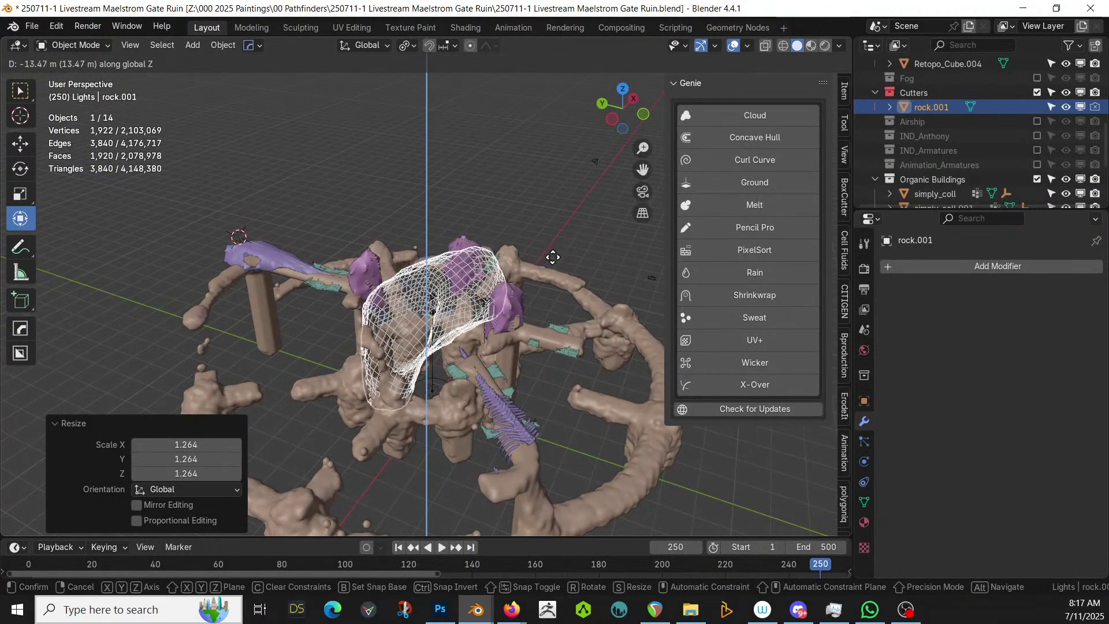
pyautogui.click(549, 255)
pyautogui.moveTo(549, 255); pyautogui.dragTo(577, 268, button='middle')
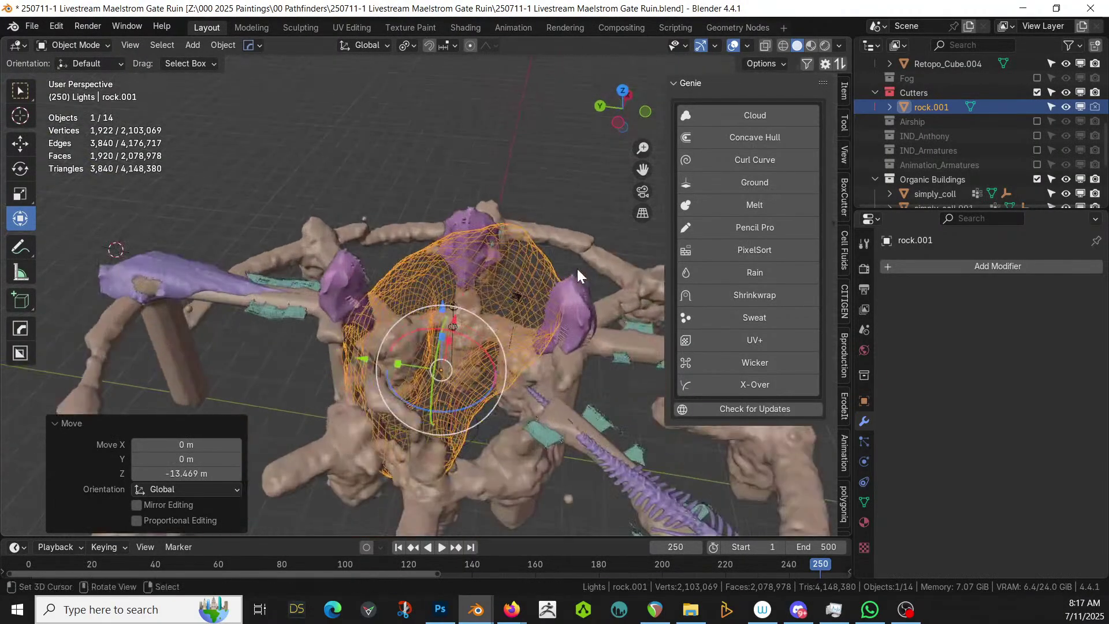
pyautogui.press('s')
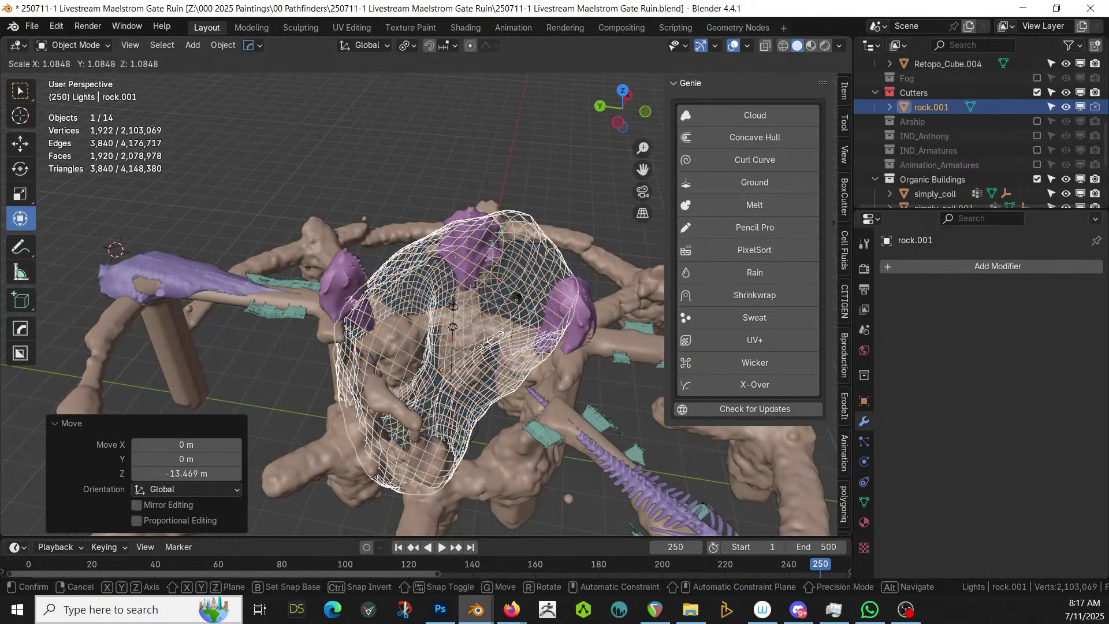
pyautogui.click(400, 280)
# Subtract the rock cutter from the remaining purple pods with a Difference Boolean, and apply all modifiers on the pods
pyautogui.keyDown('shift'); pyautogui.click(347, 265); pyautogui.keyUp('shift')
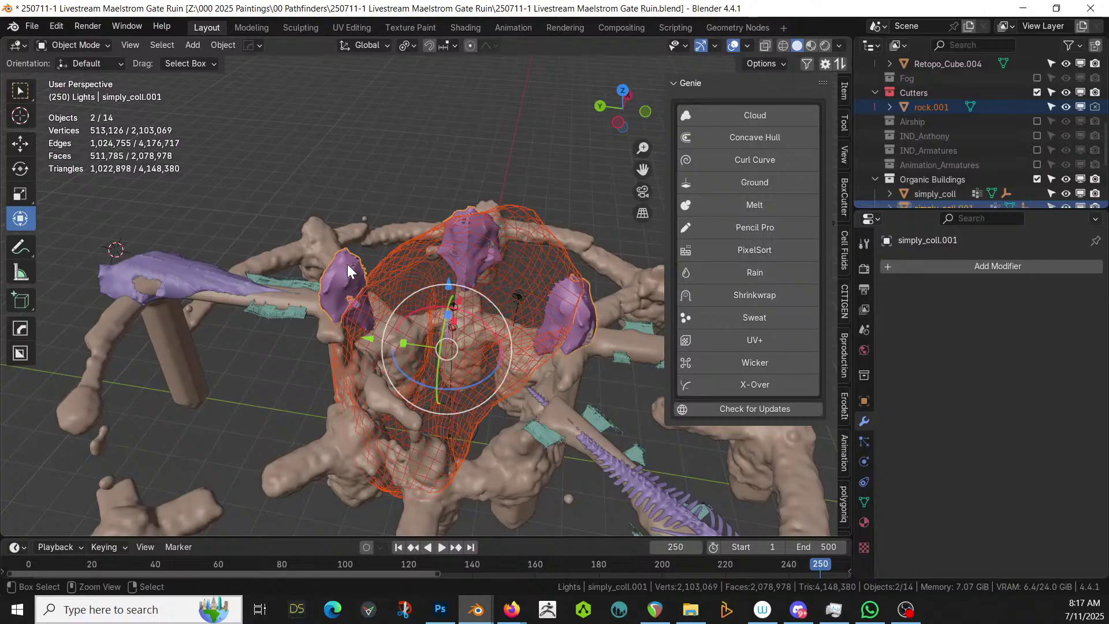
pyautogui.press('ctrl+KP_Subtract')
pyautogui.moveTo(347, 262); pyautogui.dragTo(2, 190, button='middle')
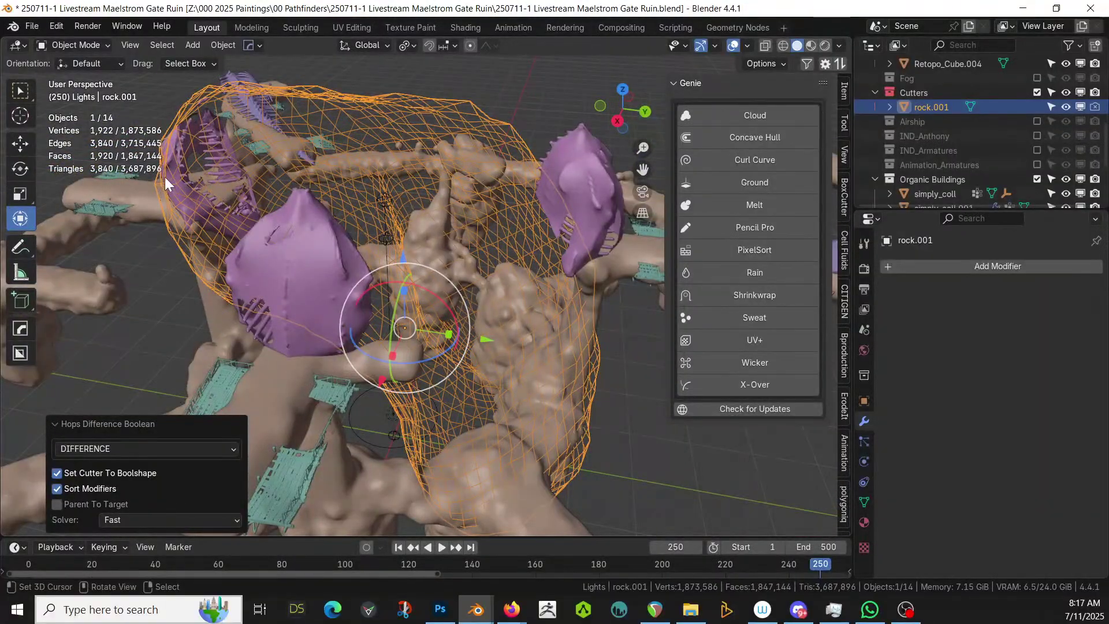
pyautogui.moveTo(310, 253); pyautogui.dragTo(504, 261, button='middle')
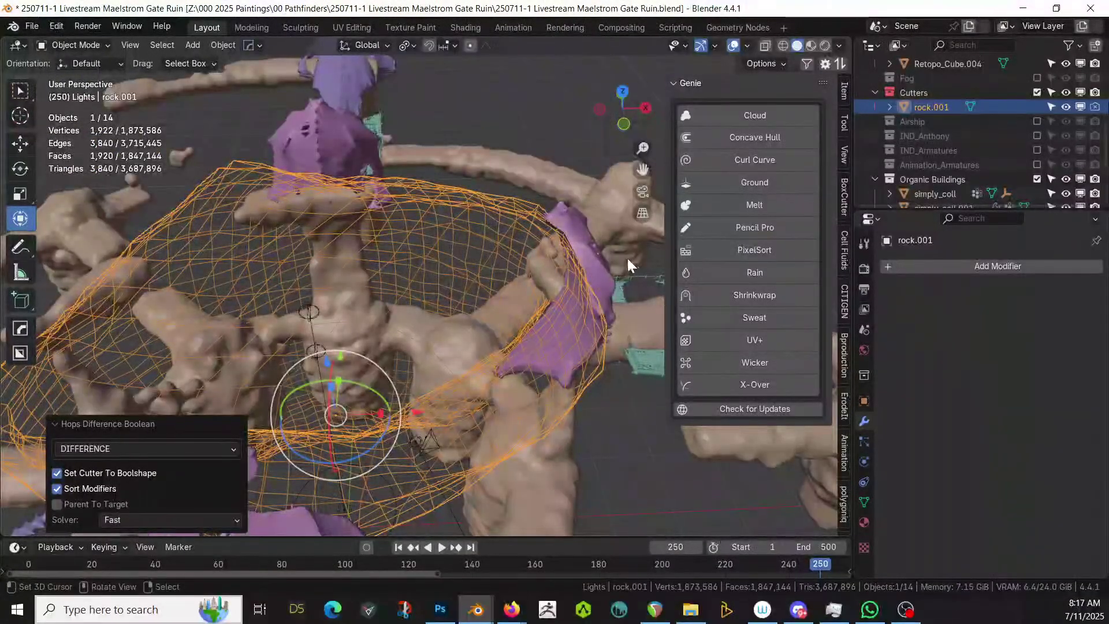
pyautogui.click(567, 224)
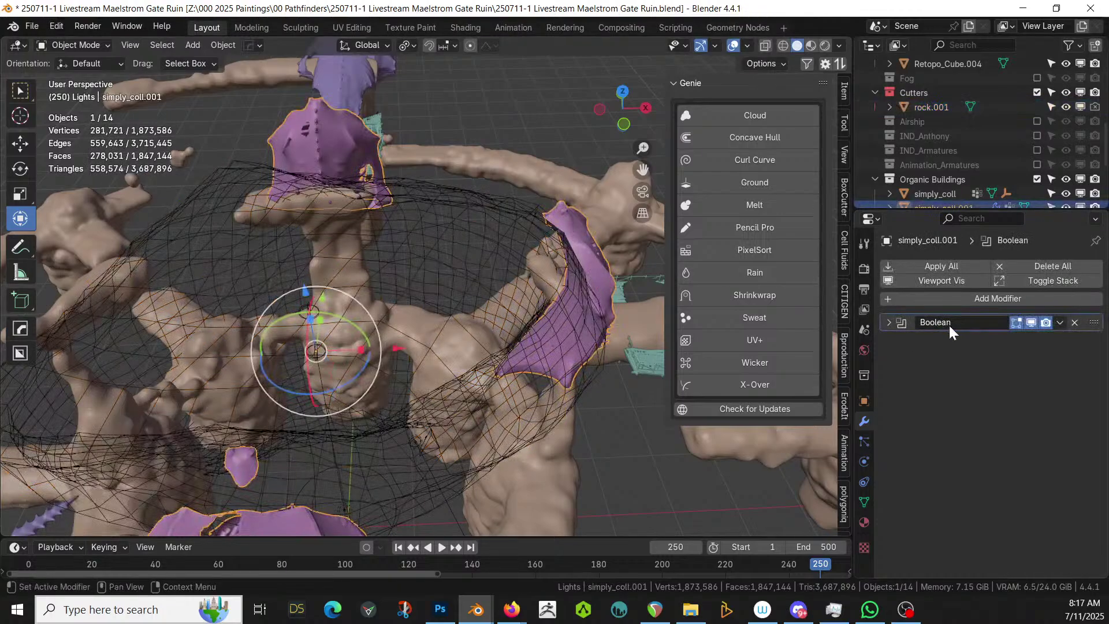
pyautogui.click(940, 269)
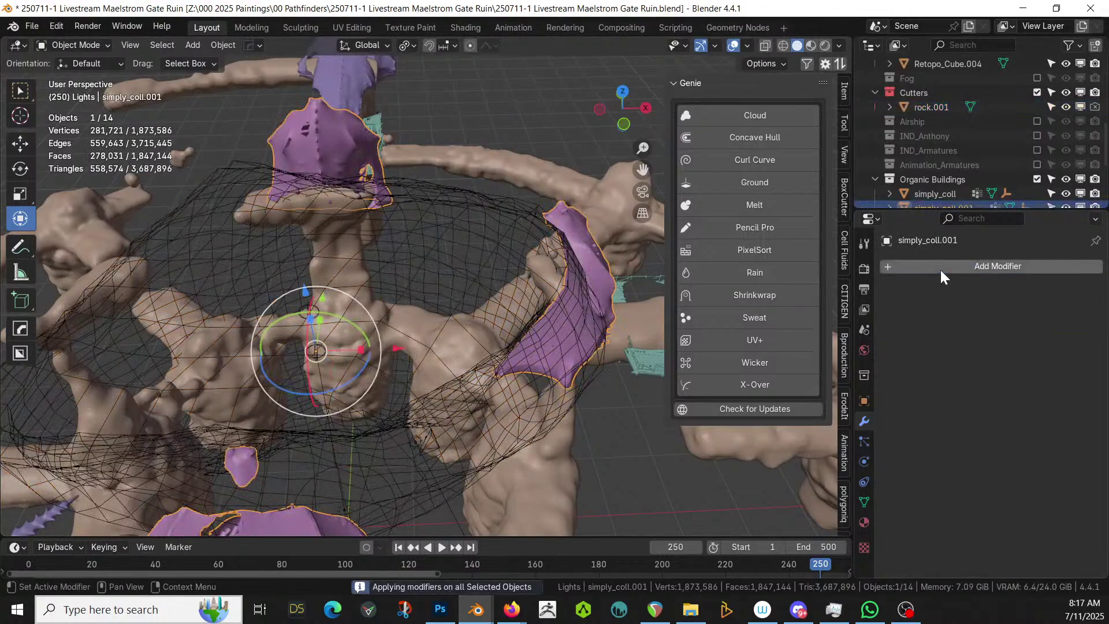
# Enter Edit Mode on the carved pods, select the small floating purple fragment as linked geometry and delete it
pyautogui.moveTo(530, 328); pyautogui.dragTo(373, 319, button='middle')
pyautogui.press('Tab')
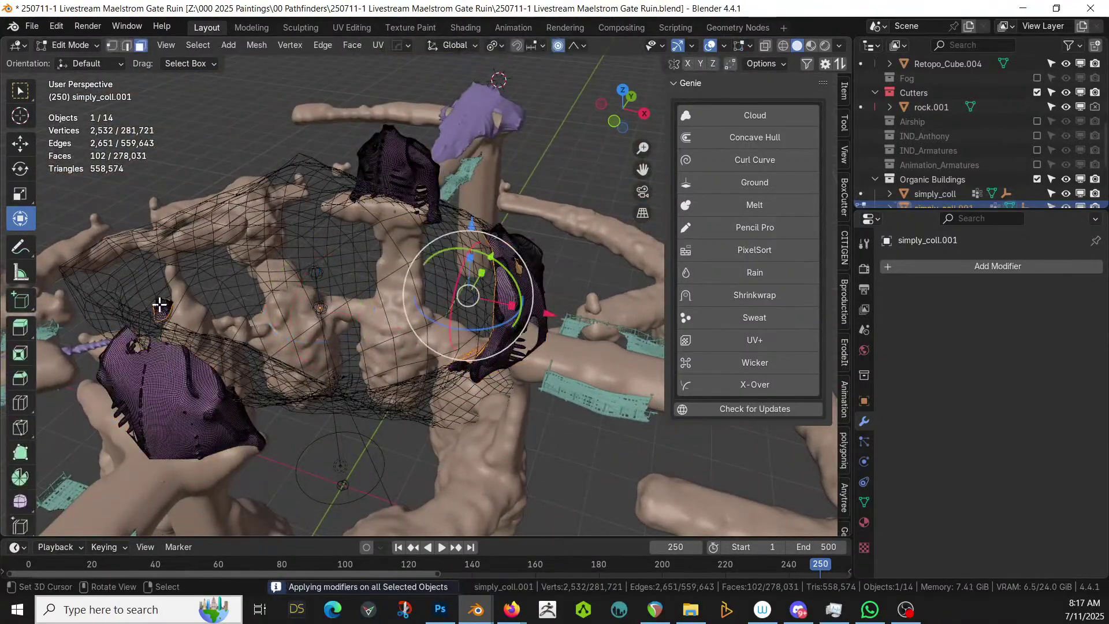
pyautogui.click(157, 304)
pyautogui.press('l')
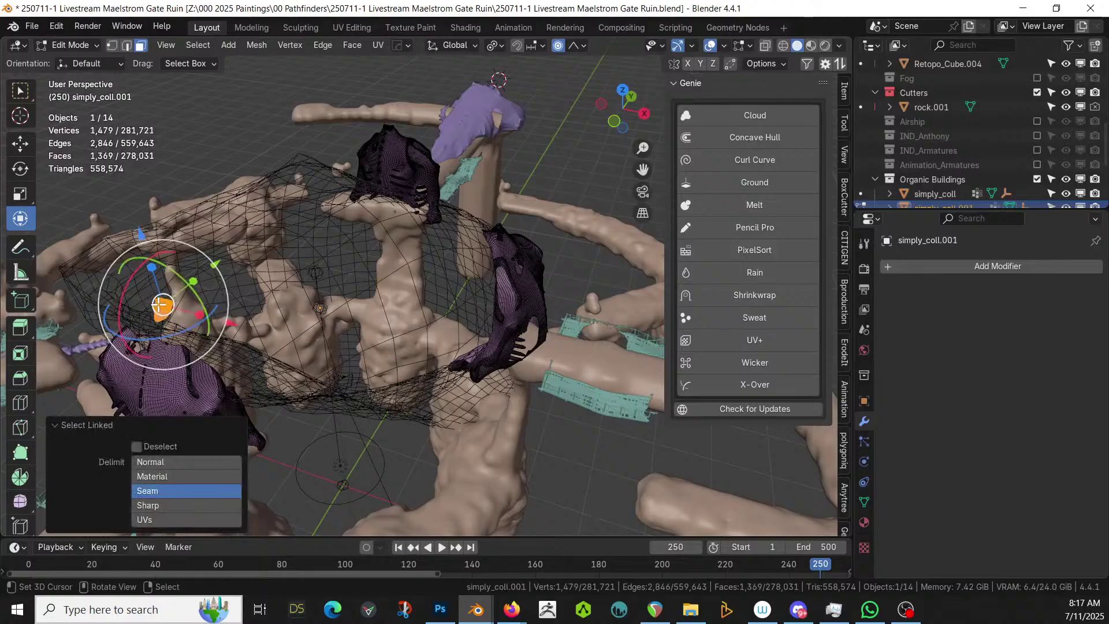
pyautogui.press('x')
pyautogui.click(158, 303)
# Select a large face on the pod's smooth inner cut surface and extend the selection with Select Similar by Area at threshold 1
pyautogui.moveTo(198, 302)
pyautogui.mouseDown(button='middle')
pyautogui.moveTo(236, 302)
pyautogui.moveTo(287, 329)
pyautogui.moveTo(300, 307)
pyautogui.moveTo(437, 242)
pyautogui.mouseUp(button='middle')
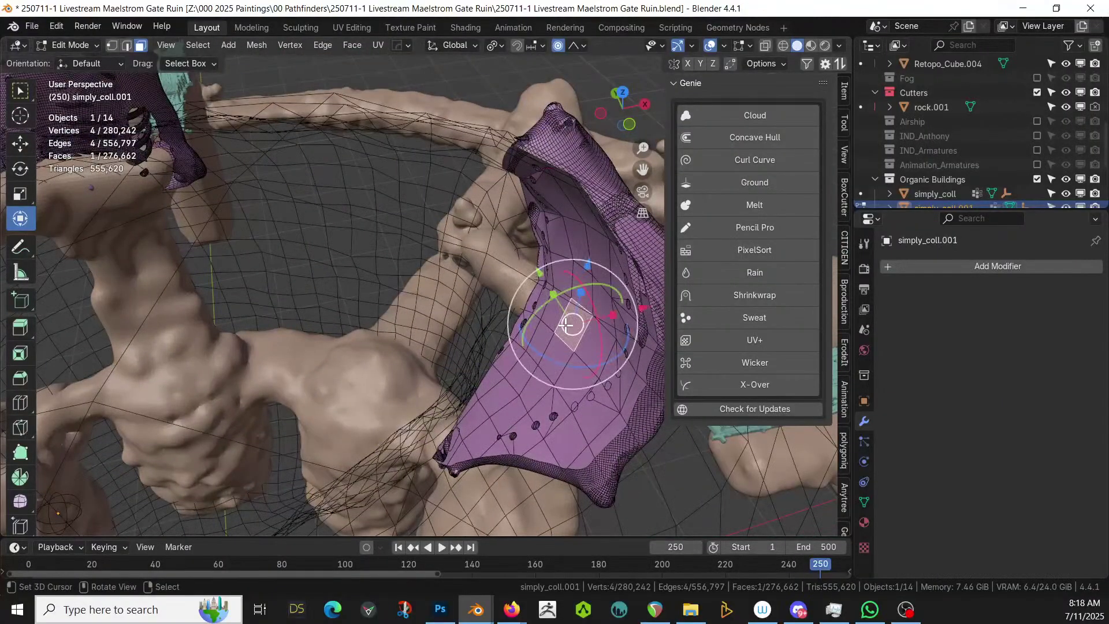
pyautogui.hotkey('shift', 'g')
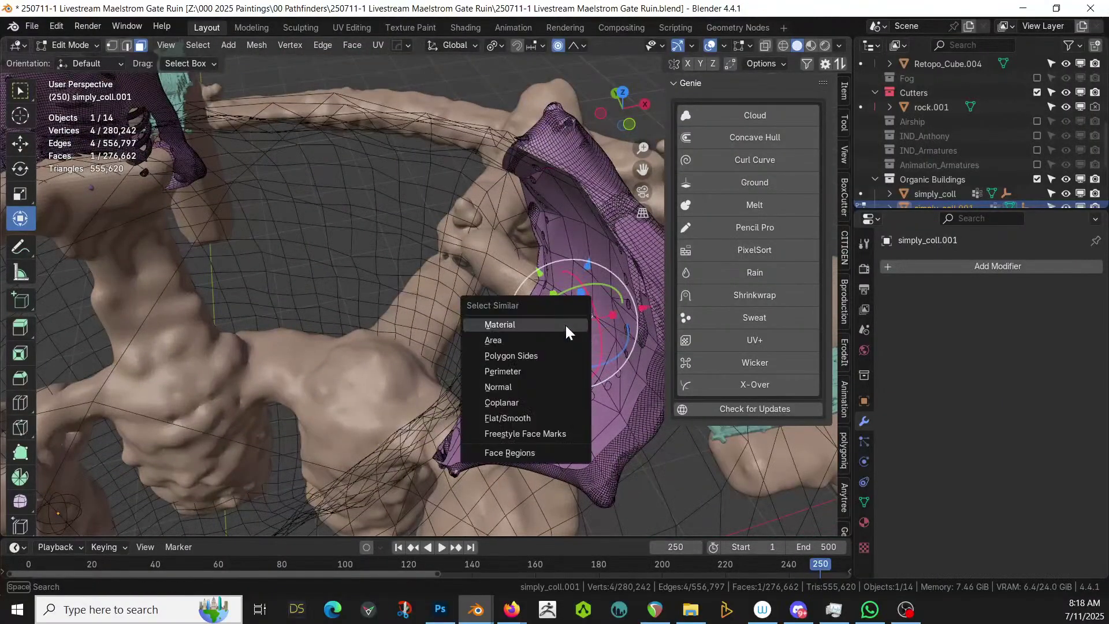
pyautogui.click(517, 344)
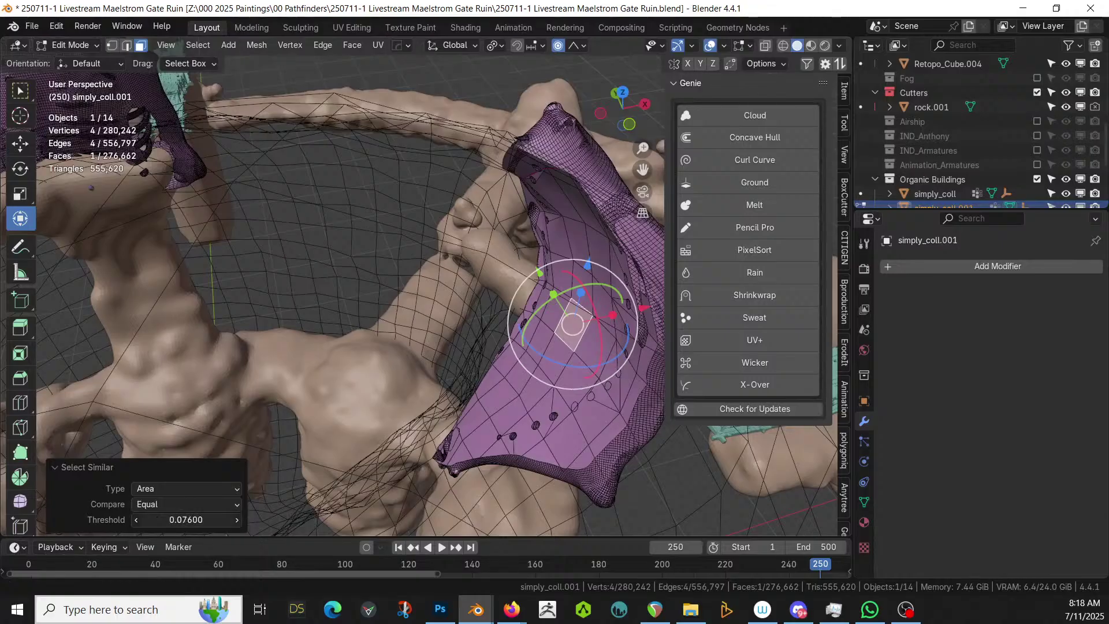
pyautogui.moveTo(154, 520)
pyautogui.mouseDown()
pyautogui.moveTo(190, 520)
pyautogui.moveTo(153, 525)
pyautogui.mouseUp()
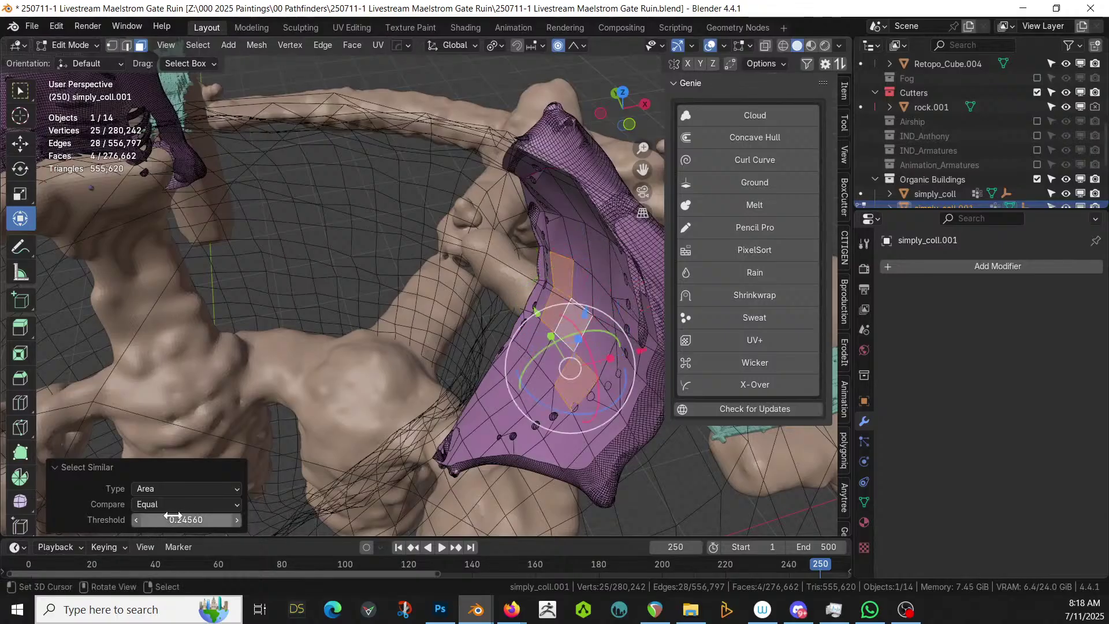
pyautogui.press('Return')
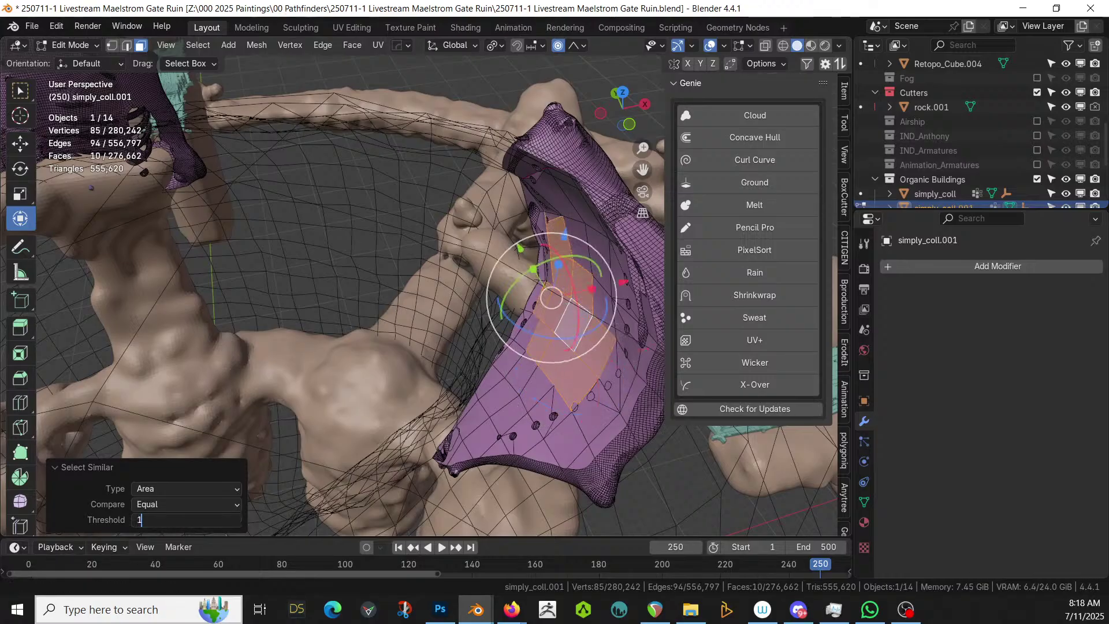
pyautogui.press('Return')
# Add the unselected large faces along the upper part and edges of the pod's cut surface to the selection
pyautogui.moveTo(108, 462); pyautogui.dragTo(421, 168, button='middle')
pyautogui.scroll(4, 387, 240)
pyautogui.keyDown('shift'); pyautogui.click(421, 168); pyautogui.keyUp('shift')
pyautogui.keyDown('shift'); pyautogui.click(397, 123); pyautogui.keyUp('shift')
pyautogui.keyDown('shift'); pyautogui.click(462, 124); pyautogui.keyUp('shift')
pyautogui.keyDown('shift'); pyautogui.click(487, 150); pyautogui.keyUp('shift')
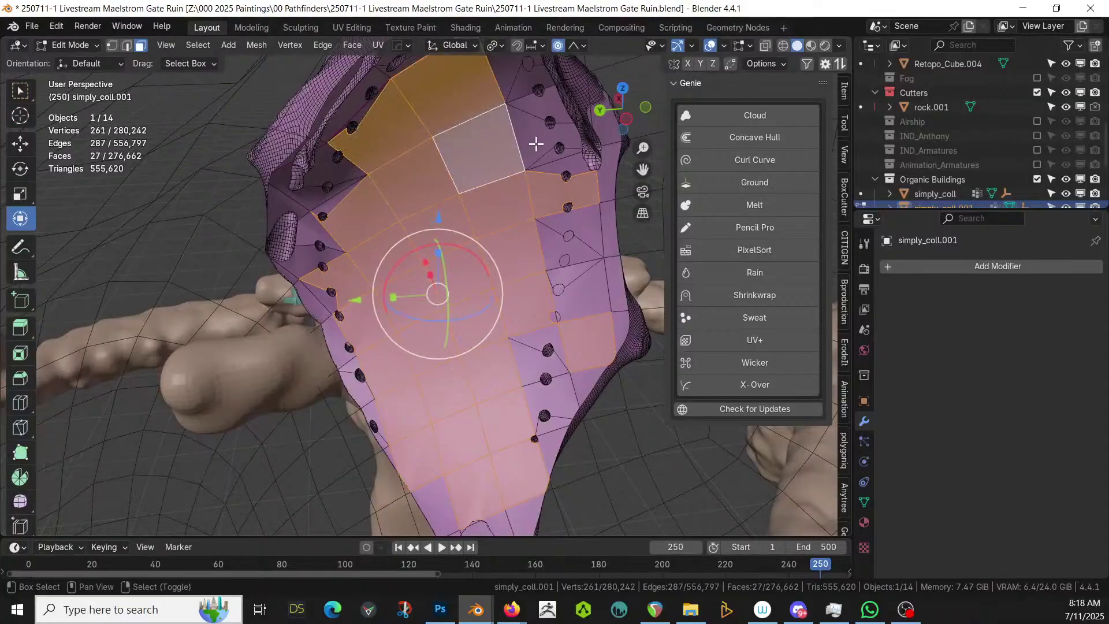
pyautogui.keyDown('shift'); pyautogui.click(536, 145); pyautogui.keyUp('shift')
pyautogui.keyDown('shift'); pyautogui.click(576, 237); pyautogui.keyUp('shift')
pyautogui.keyDown('shift'); pyautogui.click(584, 302); pyautogui.keyUp('shift')
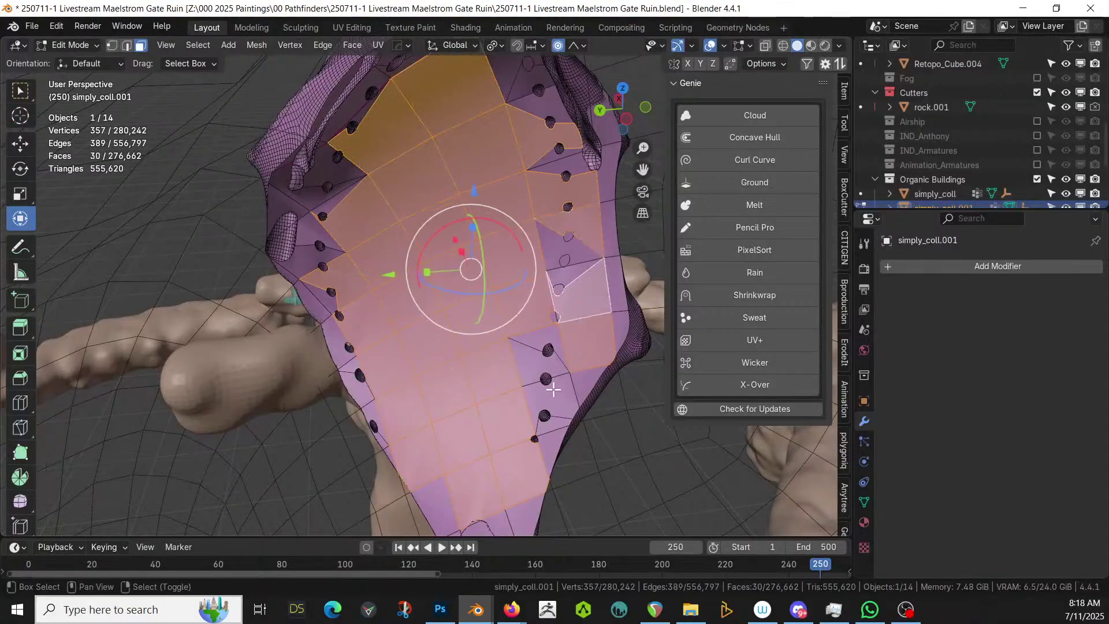
pyautogui.keyDown('shift'); pyautogui.click(553, 396); pyautogui.keyUp('shift')
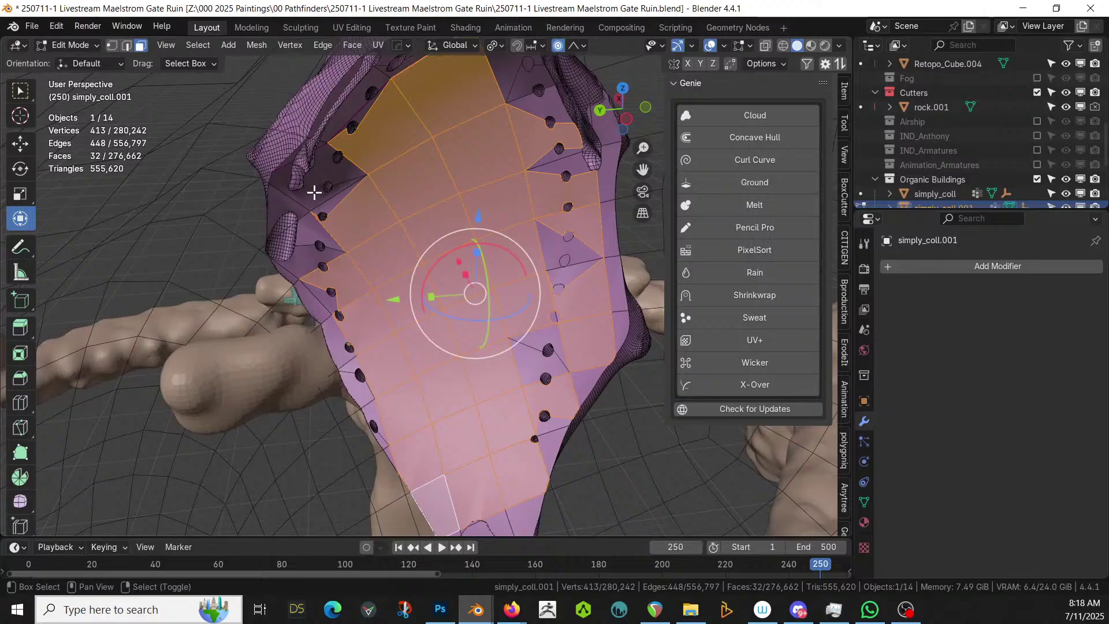
# Add another border face beside the holes of the cut surface and bring up the Select Similar options
pyautogui.keyDown('shift'); pyautogui.click(315, 230); pyautogui.keyUp('shift')
pyautogui.hotkey('shift', 'g')
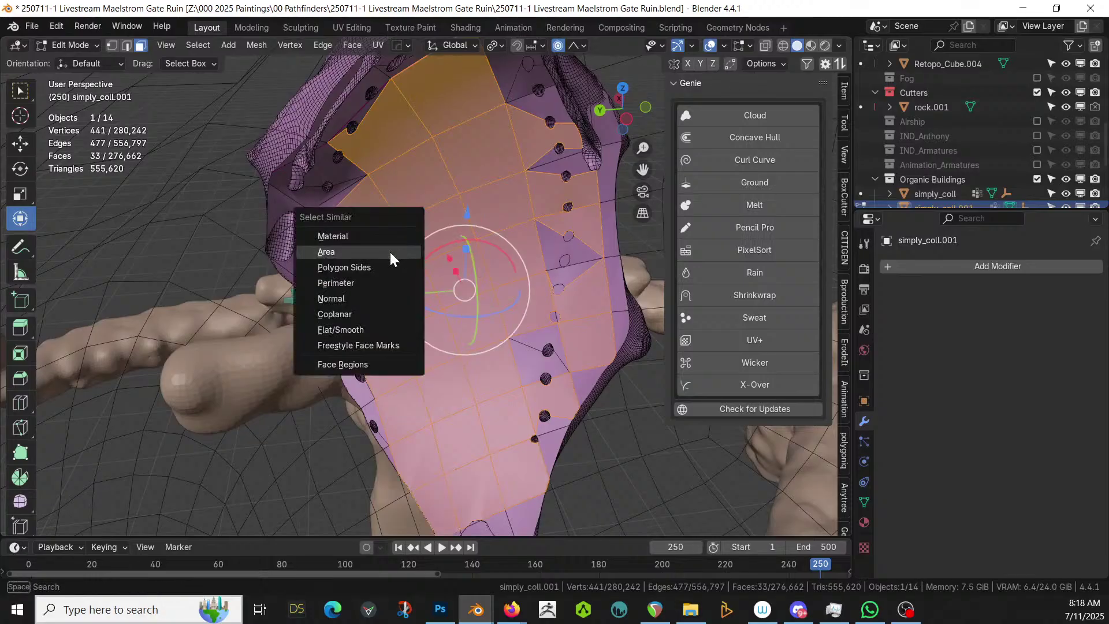
# Extend the selection to faces of equal area on the simply_coll.001 cloth mesh and delete those faces
pyautogui.click(326, 252)
pyautogui.moveTo(390, 255); pyautogui.dragTo(390, 309, button='middle')
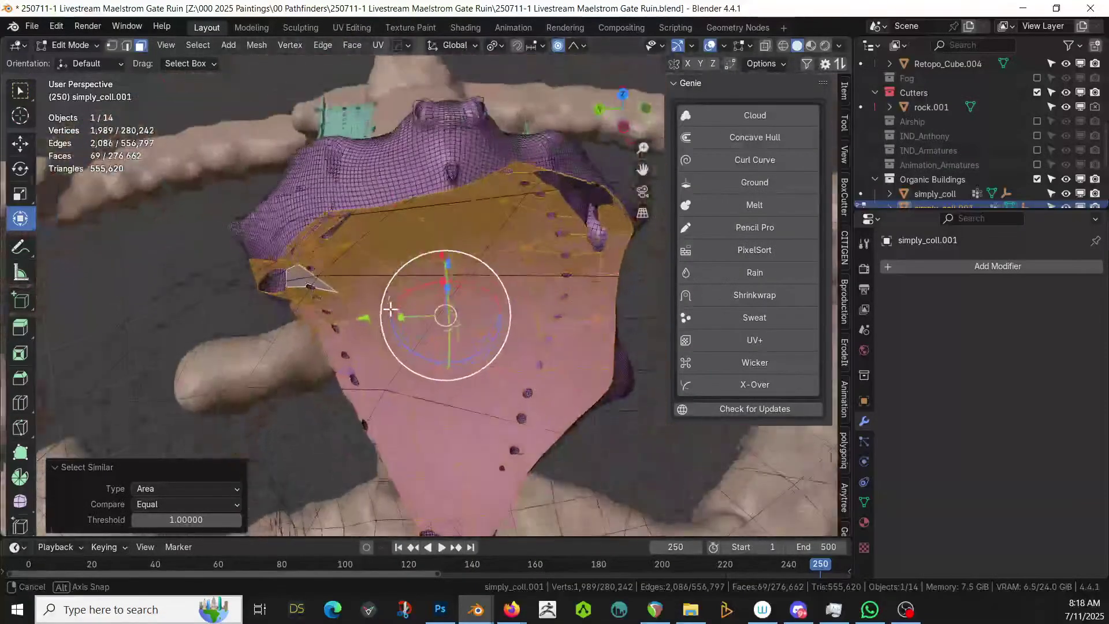
pyautogui.press('x')
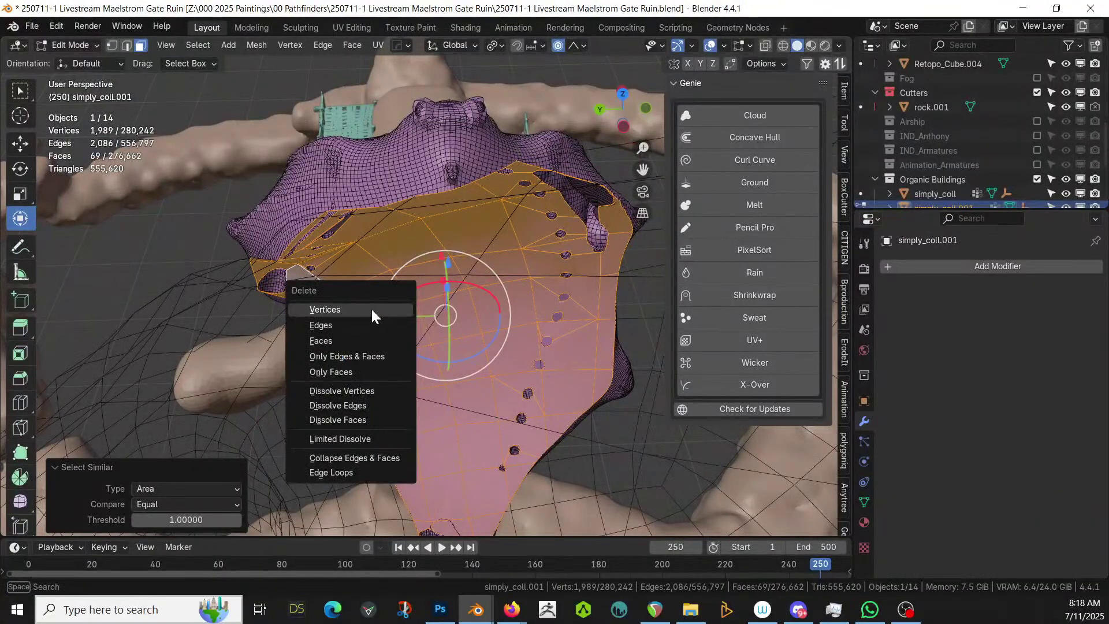
pyautogui.click(354, 340)
# In see-through top orthographic view, circle-select the simply_coll.001 cloth piece on the +X side of the ring and delete its vertices
pyautogui.moveTo(355, 338); pyautogui.dragTo(404, 364, button='middle')
pyautogui.scroll(3, 405, 365)
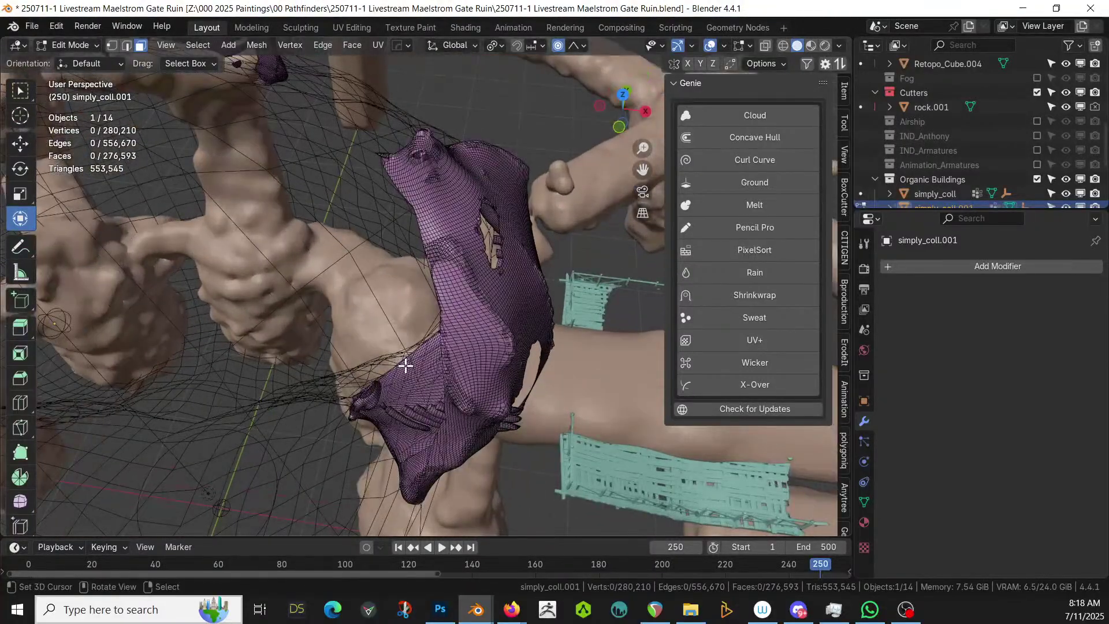
pyautogui.press('KP_7')
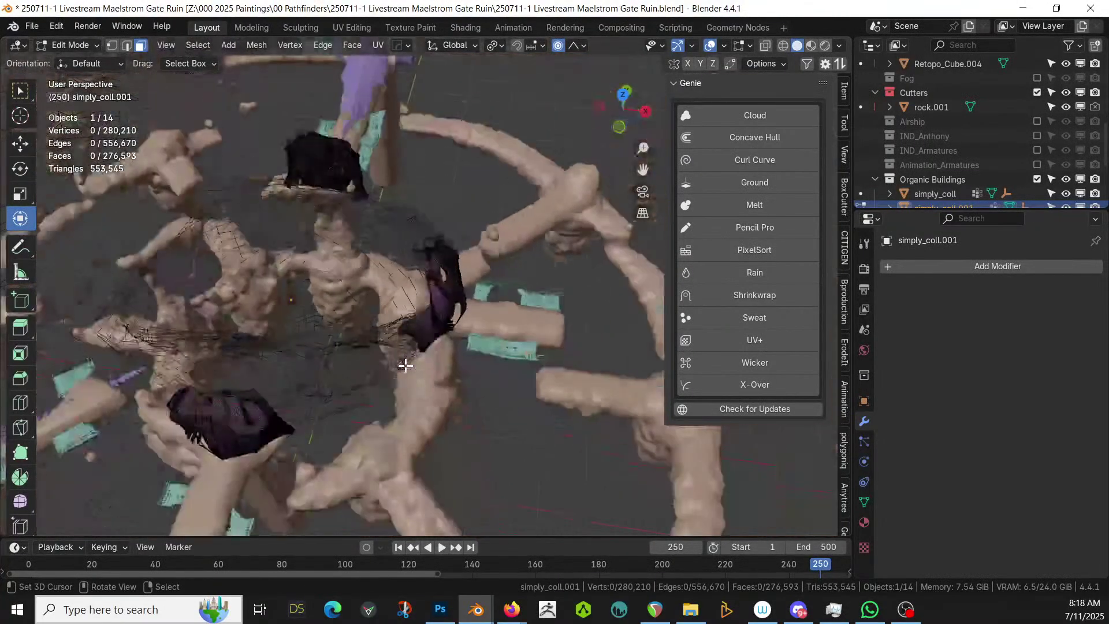
pyautogui.press('KP_5')
pyautogui.press('KP_7')
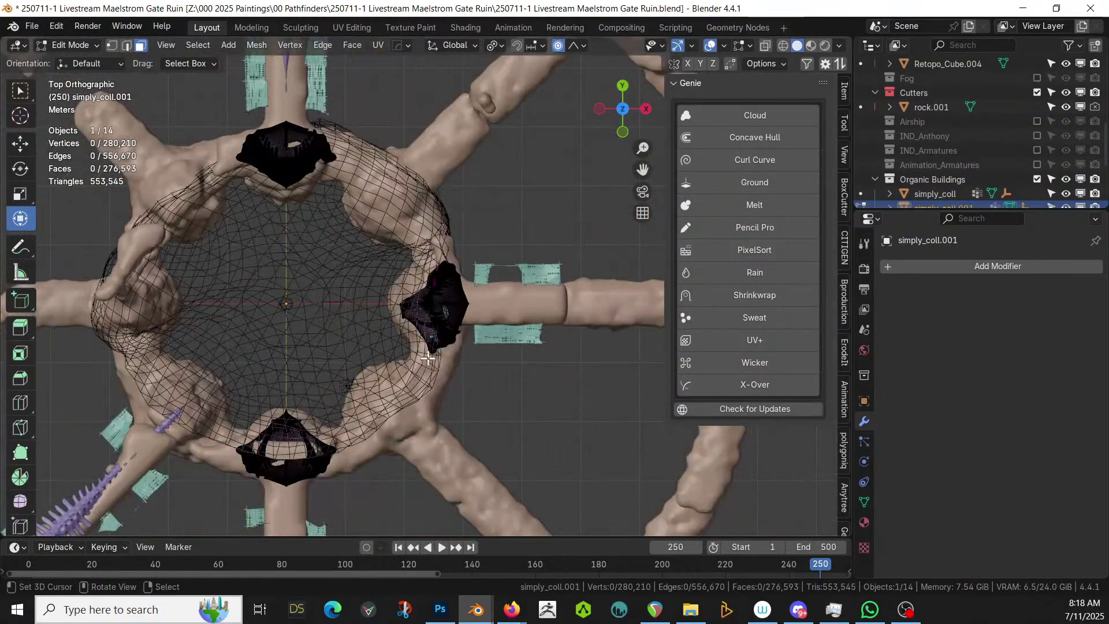
pyautogui.hotkey('alt', 'z')
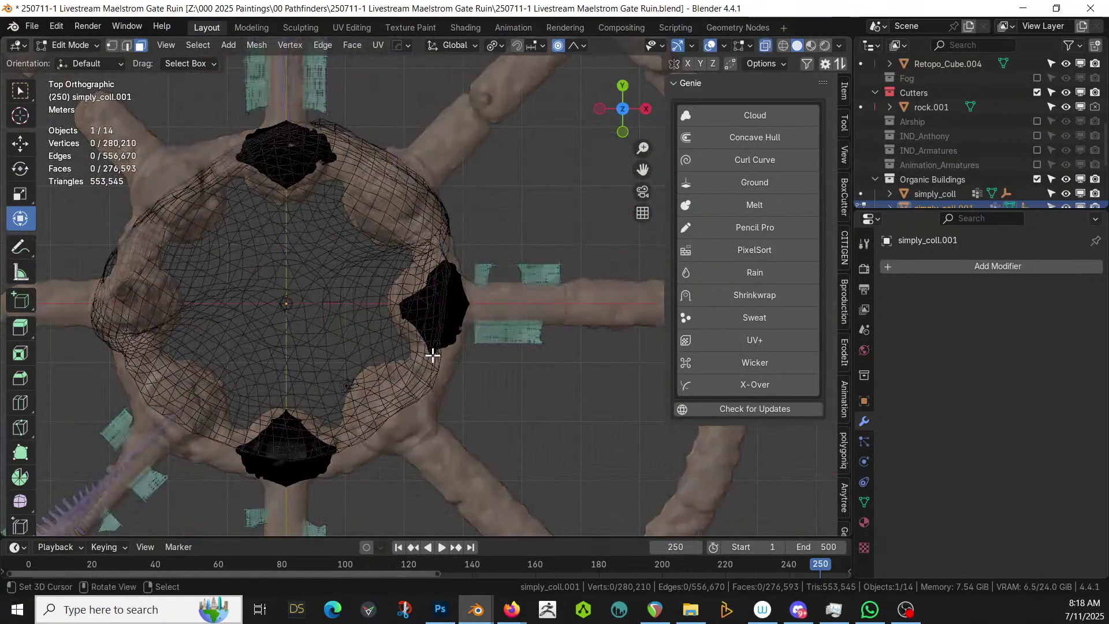
pyautogui.press('c')
pyautogui.click(433, 307)
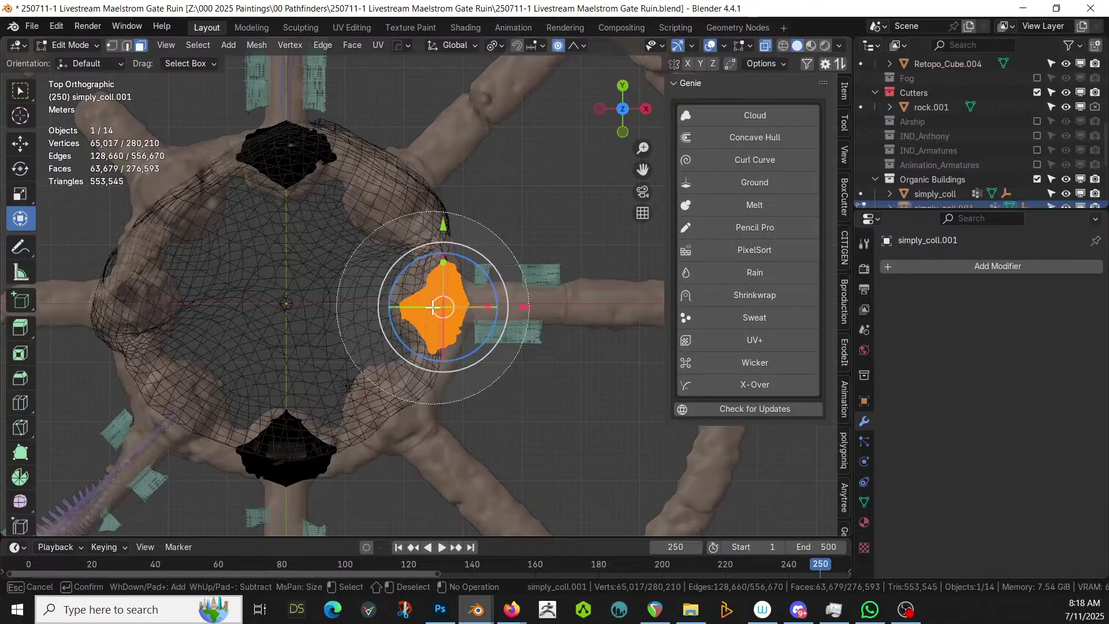
pyautogui.rightClick(433, 306)
pyautogui.press('x')
pyautogui.click(376, 276)
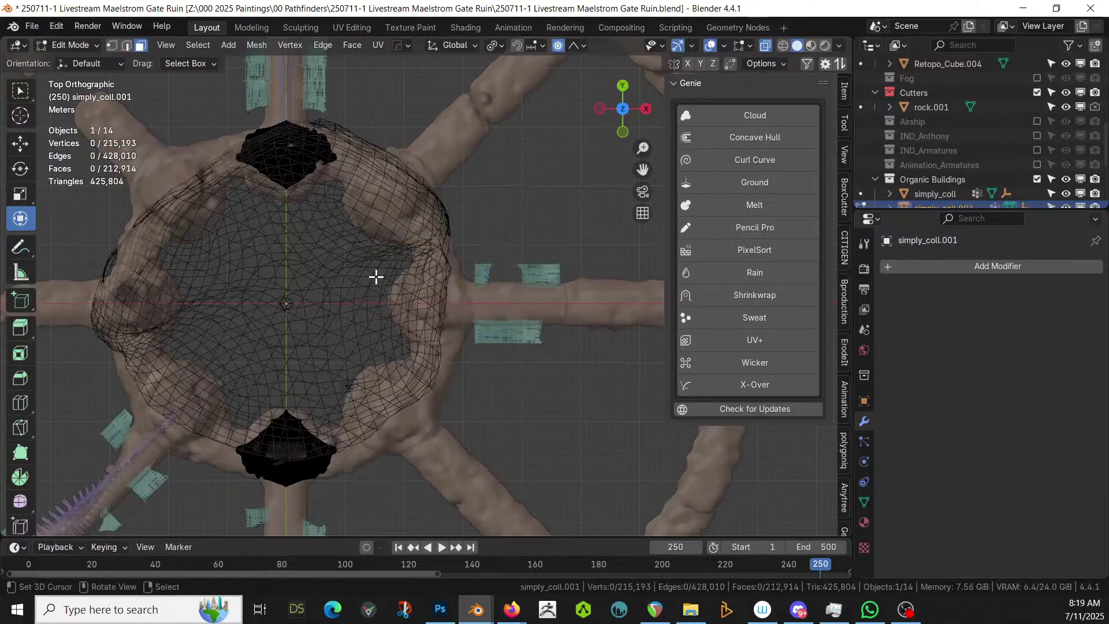
# Return to Object Mode, exclude the Cutters collection from the view layer, and save the file
pyautogui.press('Tab')
pyautogui.moveTo(394, 292); pyautogui.dragTo(398, 242, button='middle')
pyautogui.click(398, 247)
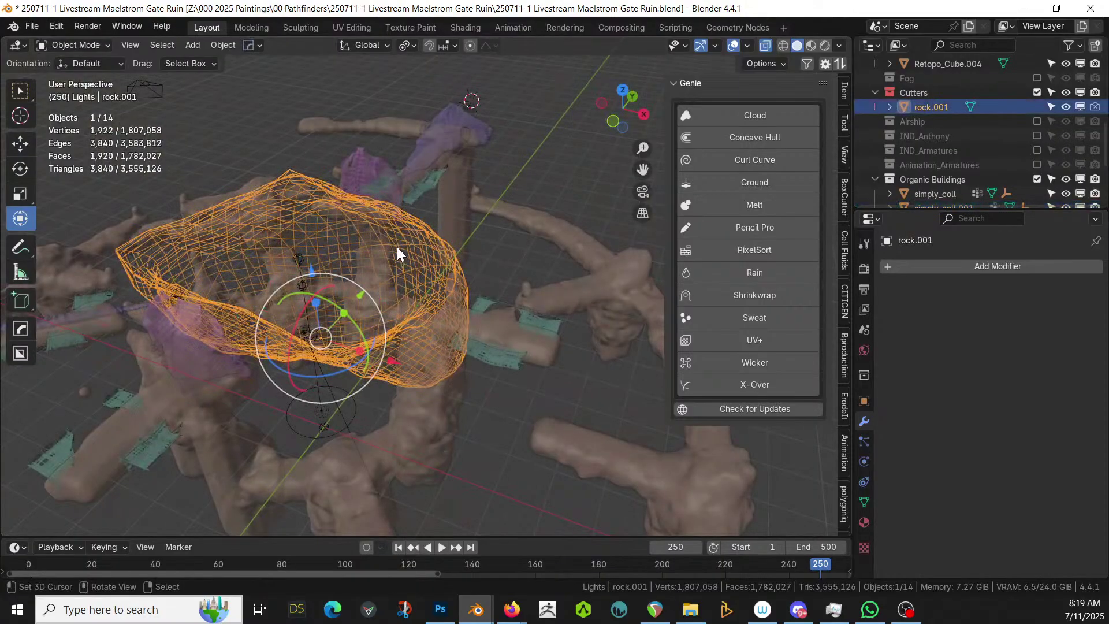
pyautogui.click(1037, 92)
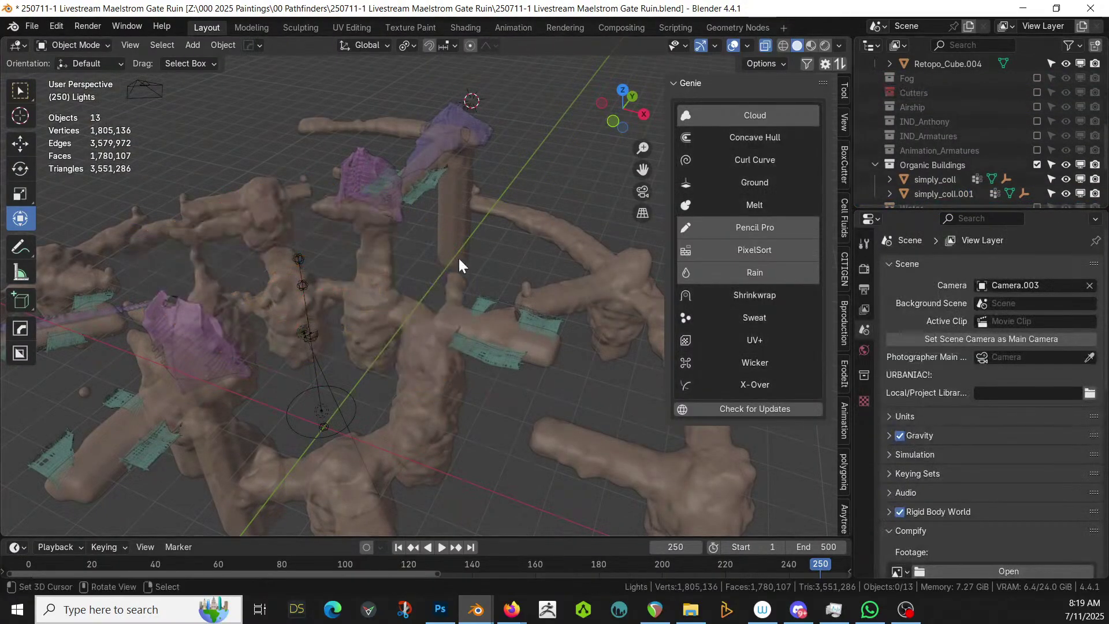
pyautogui.moveTo(403, 282); pyautogui.dragTo(328, 279, button='middle')
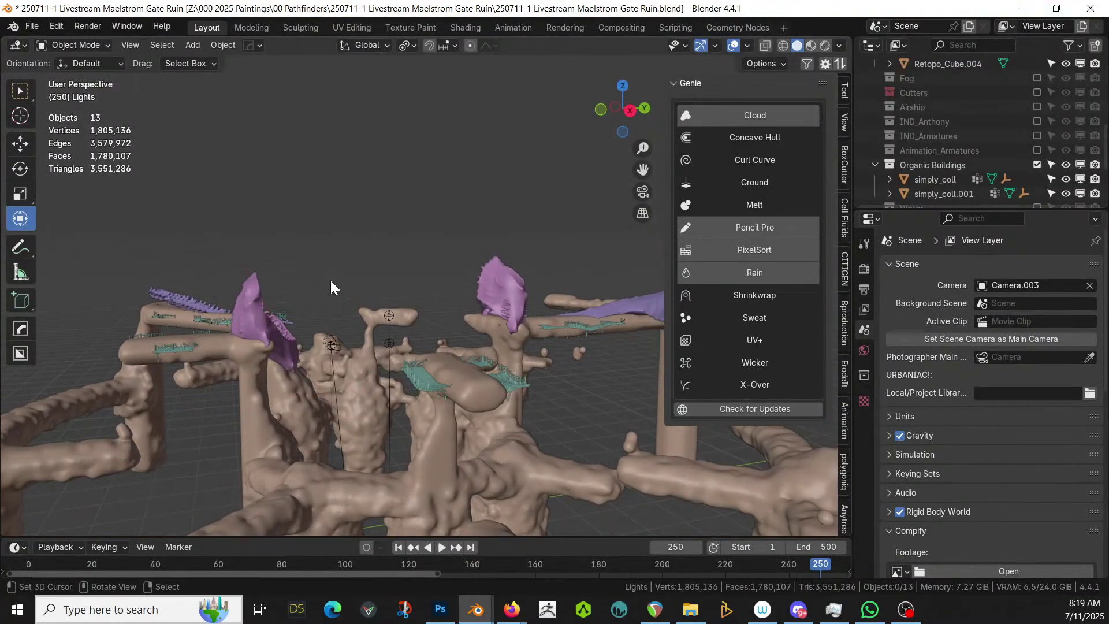
pyautogui.hotkey('ctrl', 's')
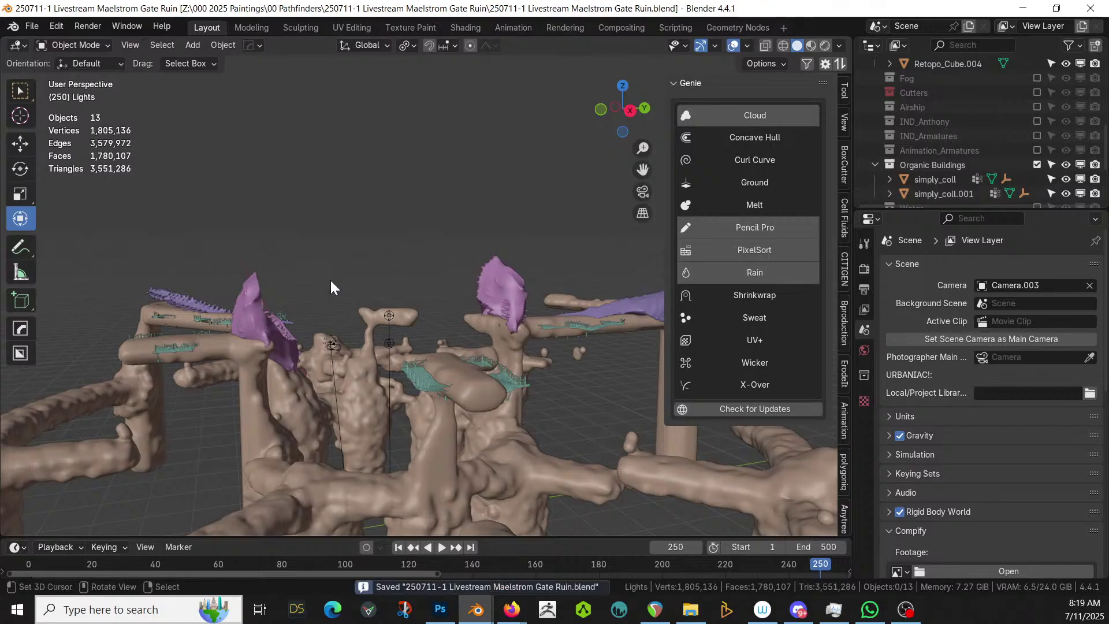
# Include the Village collection in the view layer
pyautogui.moveTo(330, 280); pyautogui.dragTo(417, 259, button='middle')
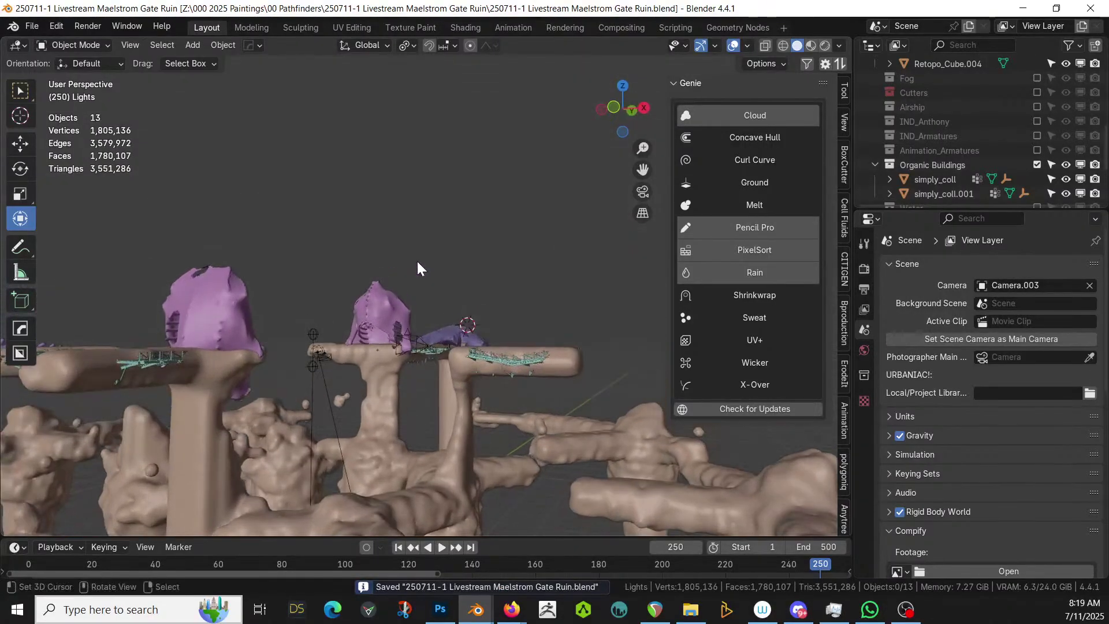
pyautogui.scroll(5, 385, 272)
pyautogui.moveTo(321, 338); pyautogui.dragTo(332, 173, button='middle')
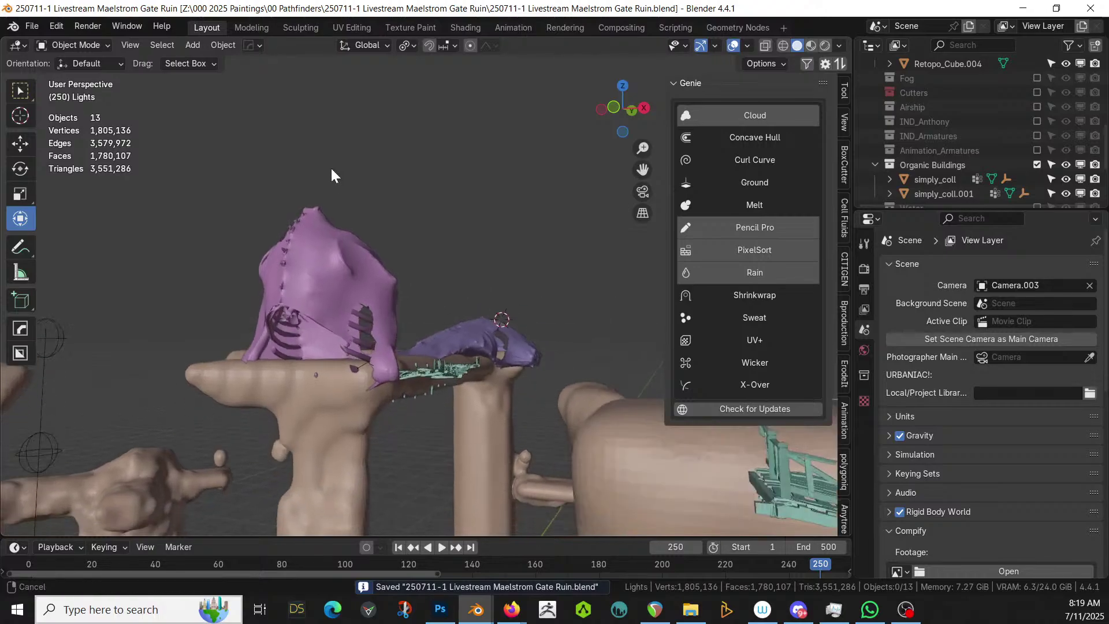
pyautogui.moveTo(345, 250)
pyautogui.mouseDown(button='middle')
pyautogui.moveTo(390, 259)
pyautogui.moveTo(383, 278)
pyautogui.moveTo(163, 287)
pyautogui.moveTo(276, 224)
pyautogui.moveTo(287, 144)
pyautogui.moveTo(525, 403)
pyautogui.mouseUp(button='middle')
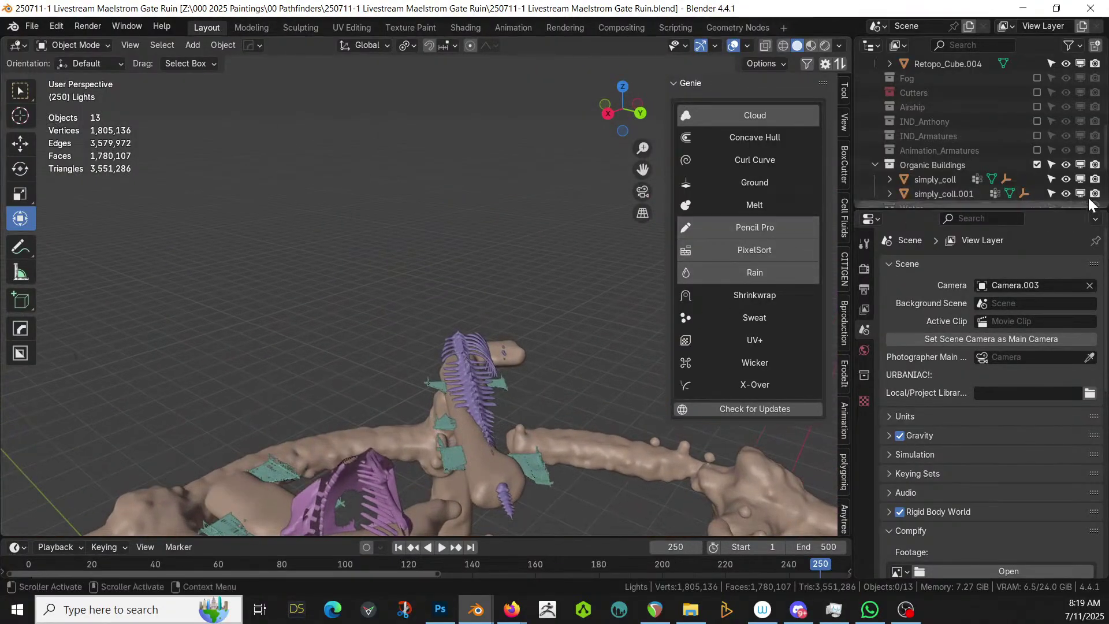
pyautogui.scroll(-4, 944, 130)
pyautogui.scroll(8, 945, 150)
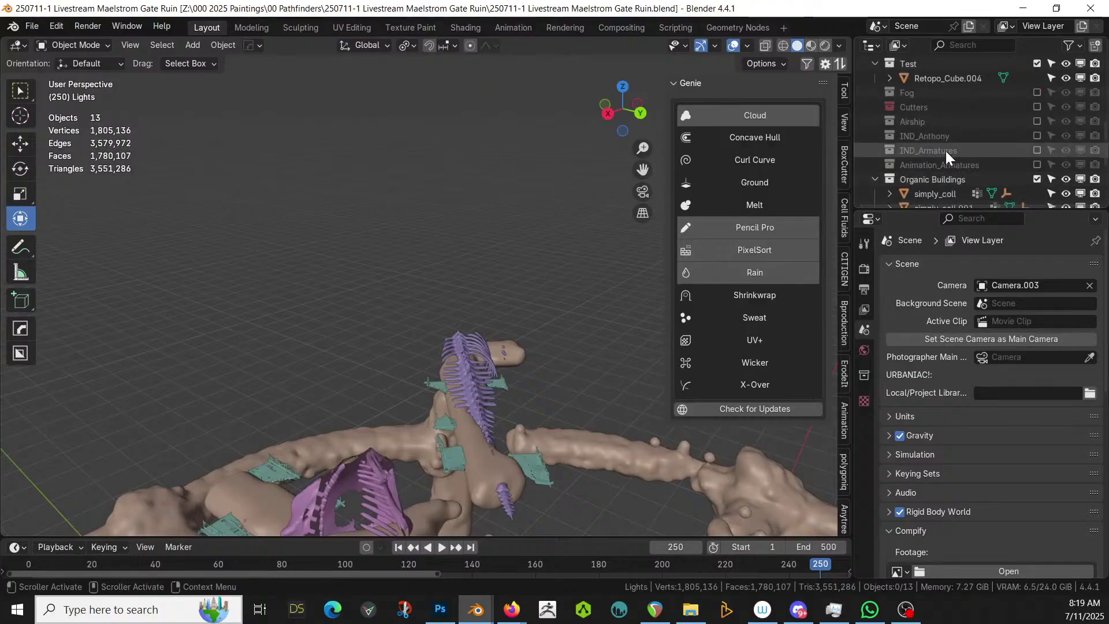
pyautogui.scroll(-3, 945, 151)
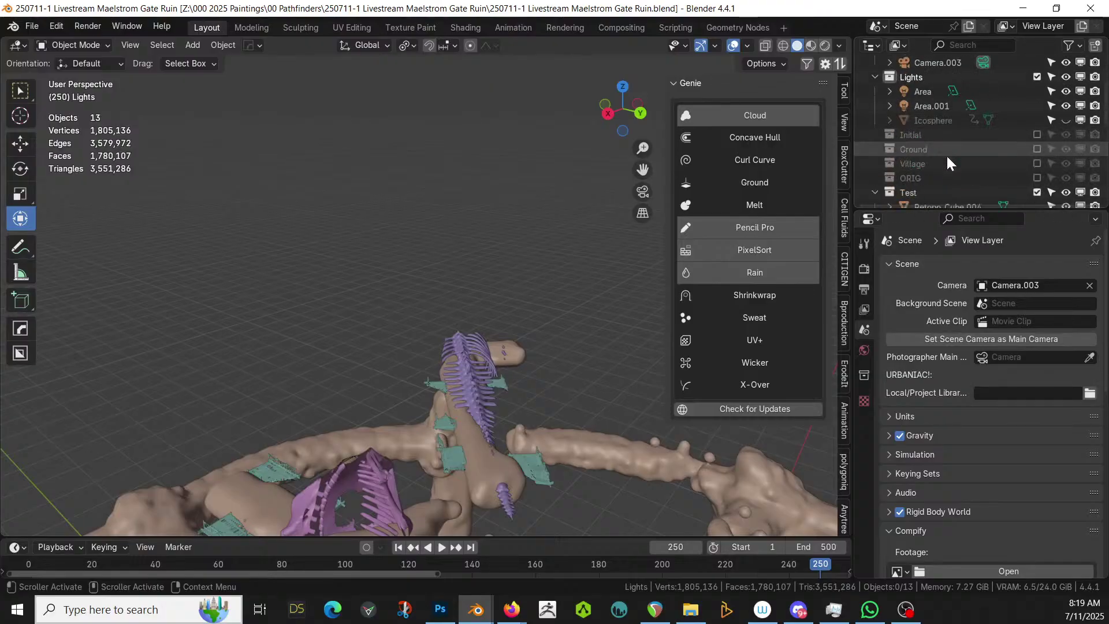
pyautogui.click(1040, 161)
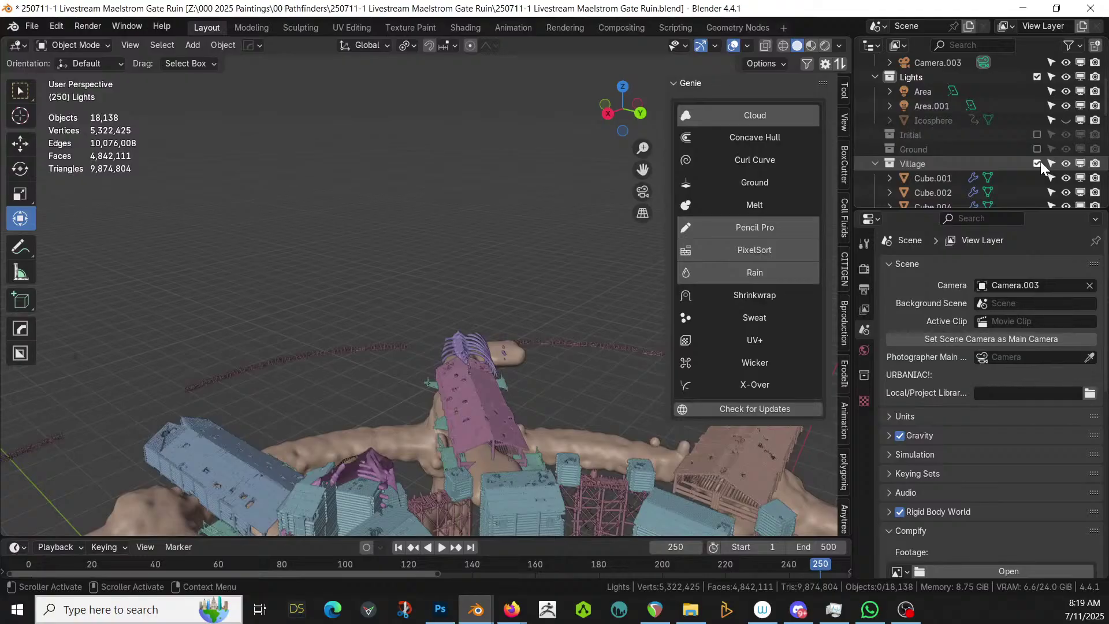
# From the top view, select building Cube.002 and enable the original geometry option in its _HouseCraft_ modifier
pyautogui.moveTo(514, 259); pyautogui.dragTo(419, 453, button='middle')
pyautogui.press('KP_7')
pyautogui.click(392, 325)
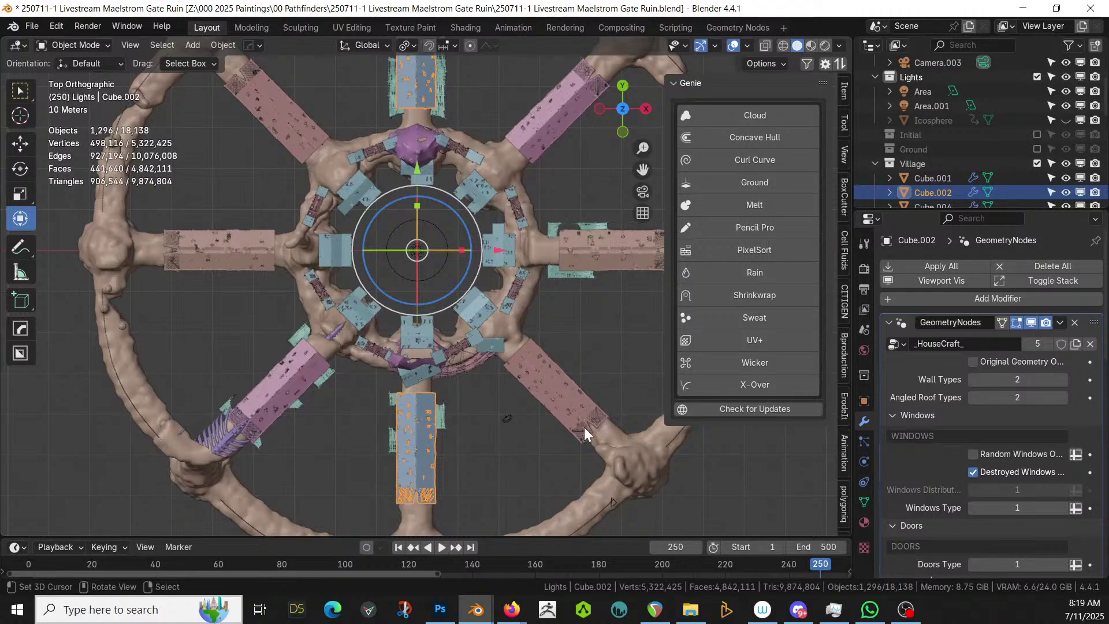
pyautogui.click(973, 360)
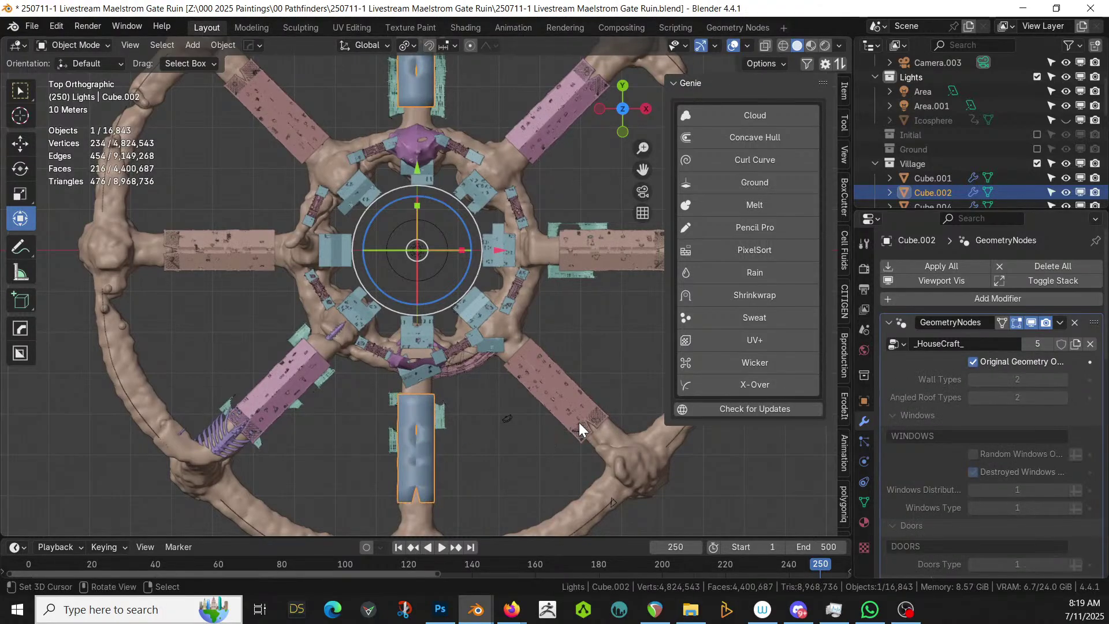
# In Edit Mode, select the linked geometry of the Cube.002 block on the -Y spoke
pyautogui.click(426, 437)
pyautogui.click(426, 436)
pyautogui.press('Tab')
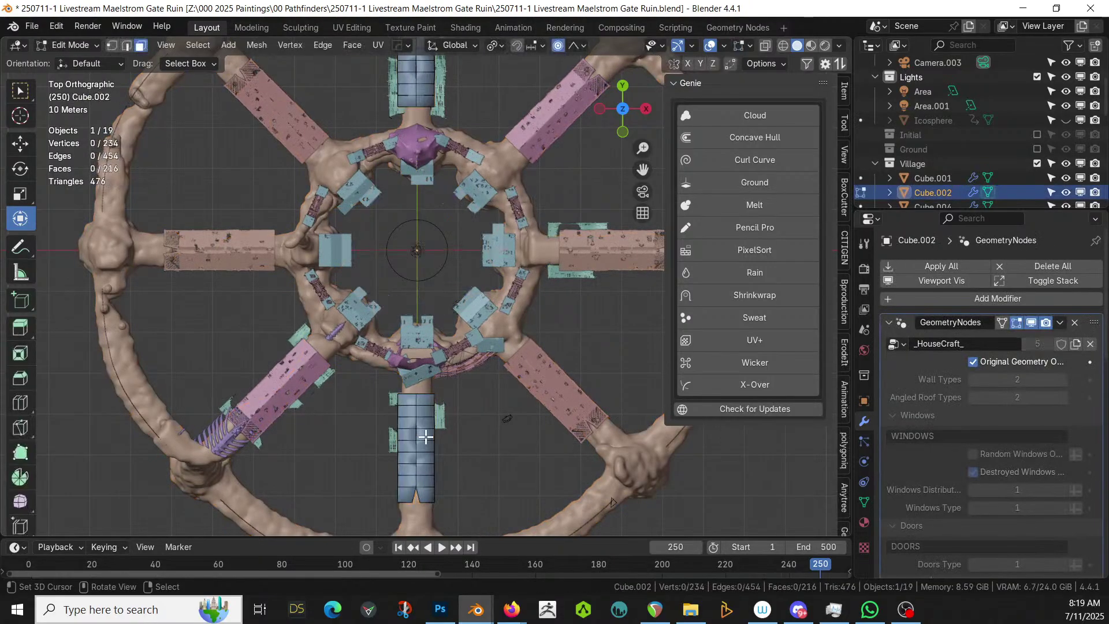
pyautogui.press('l')
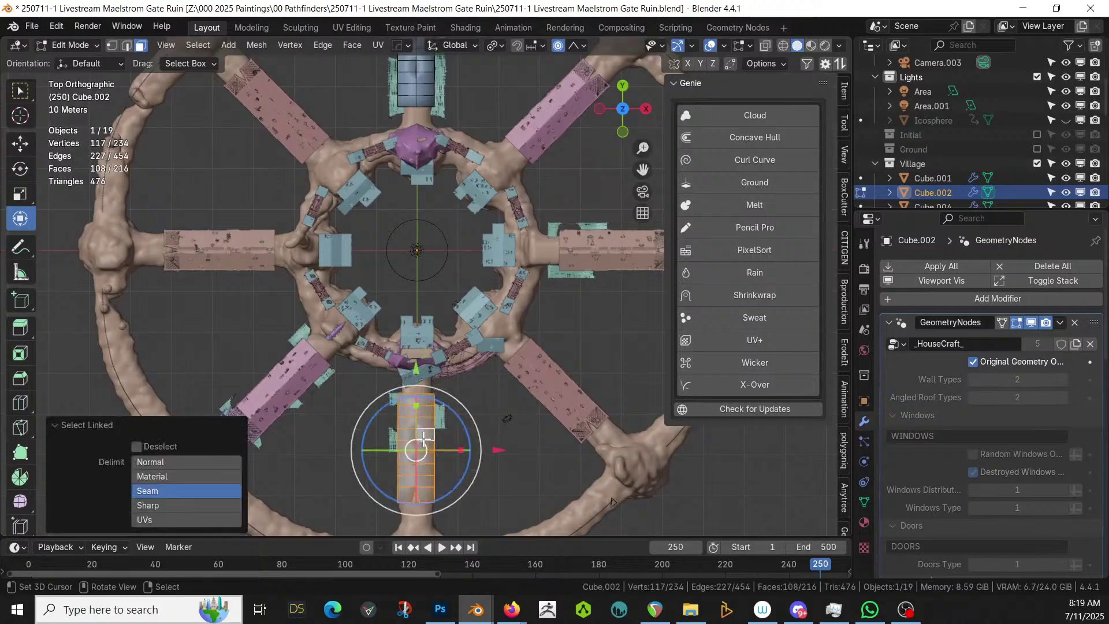
# Try to delete the vertices of the selected -Y block while its mesh data is still shared
pyautogui.press('x')
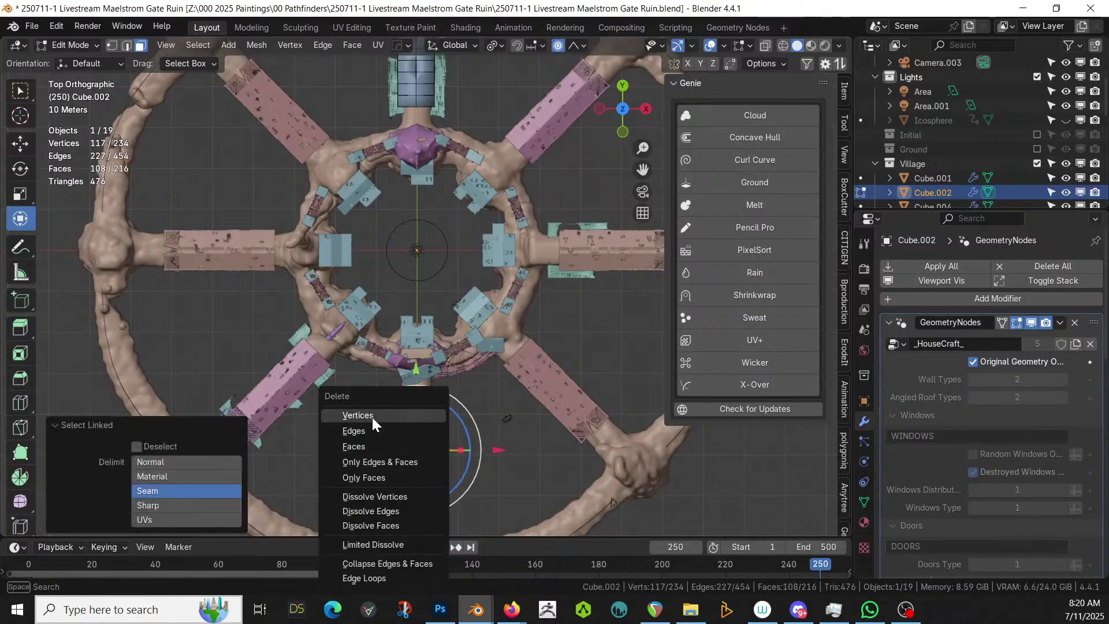
pyautogui.click(372, 417)
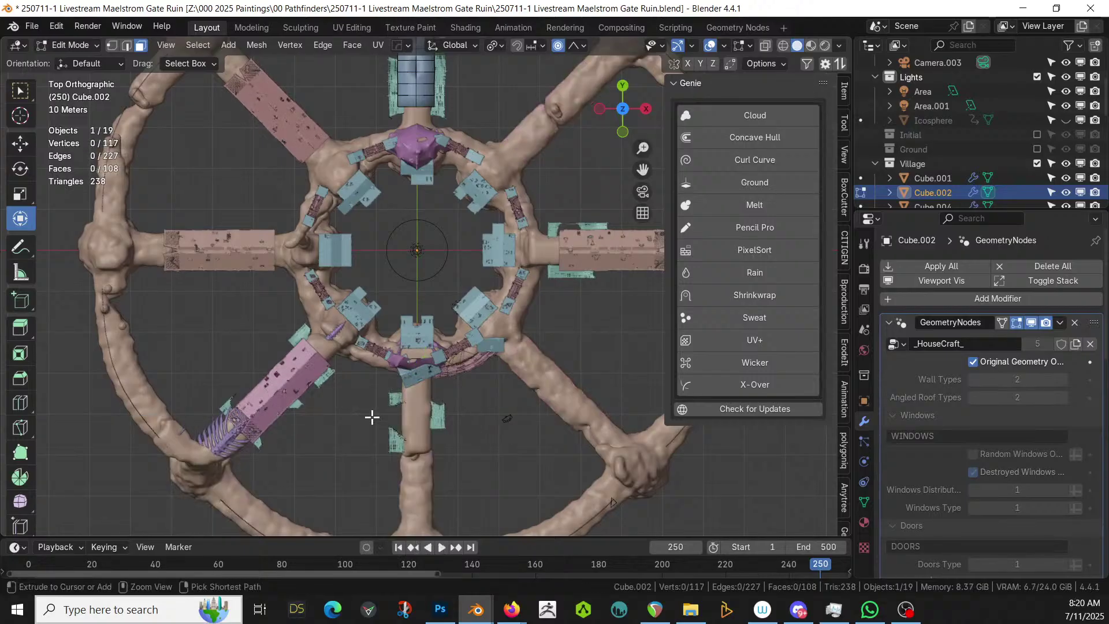
pyautogui.hotkey('ctrl', 'z')
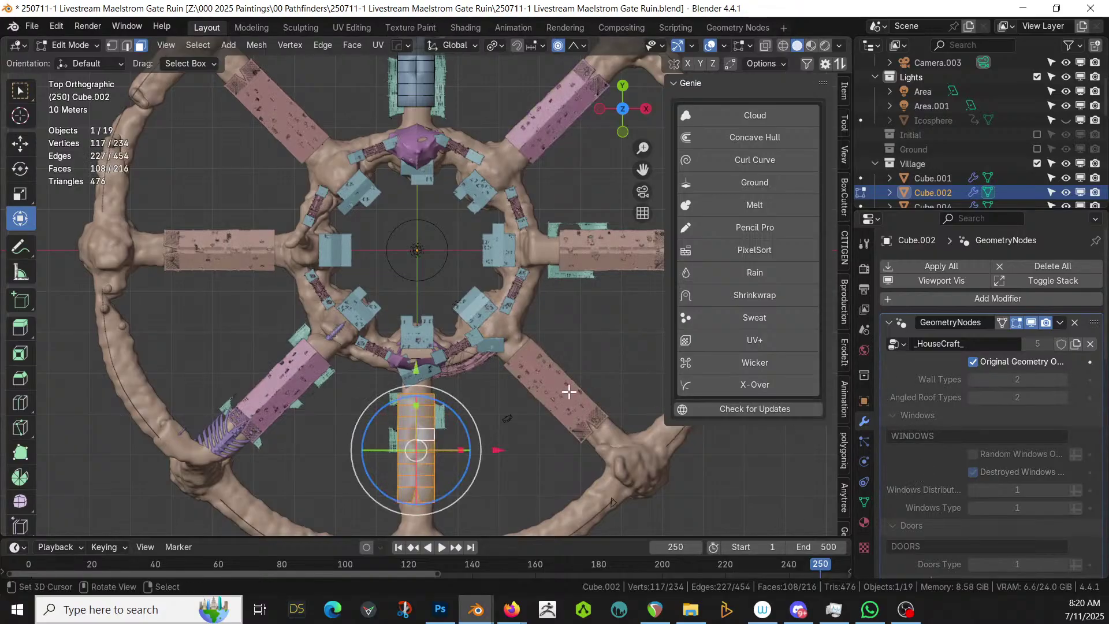
# Make the mesh data of Cube.002 single-user and delete the vertices of its selected -Y block
pyautogui.press('Tab')
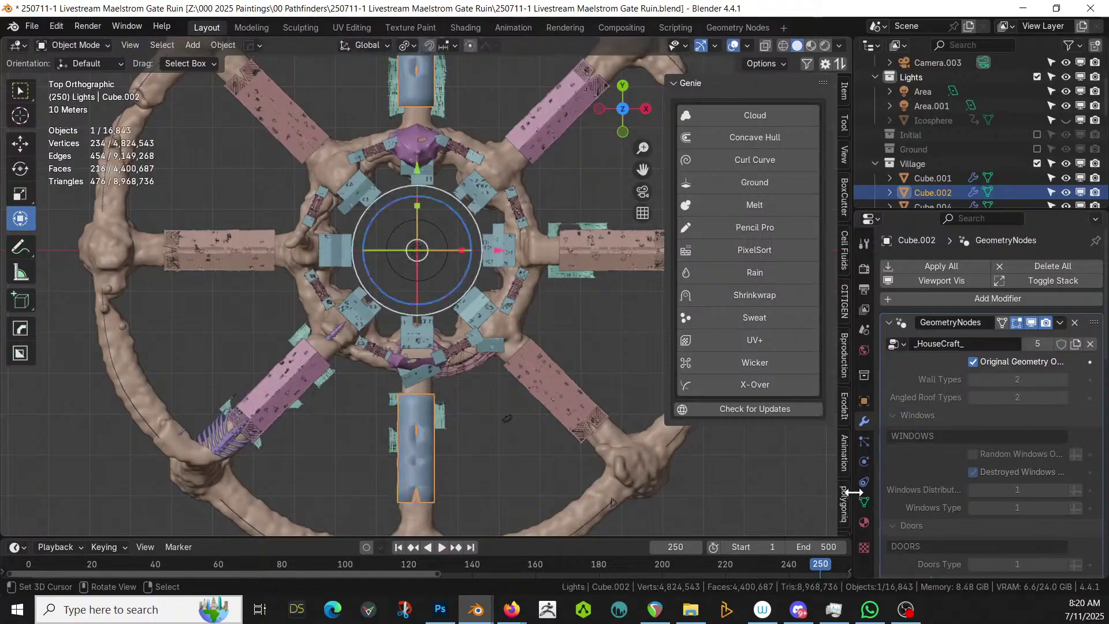
pyautogui.click(864, 502)
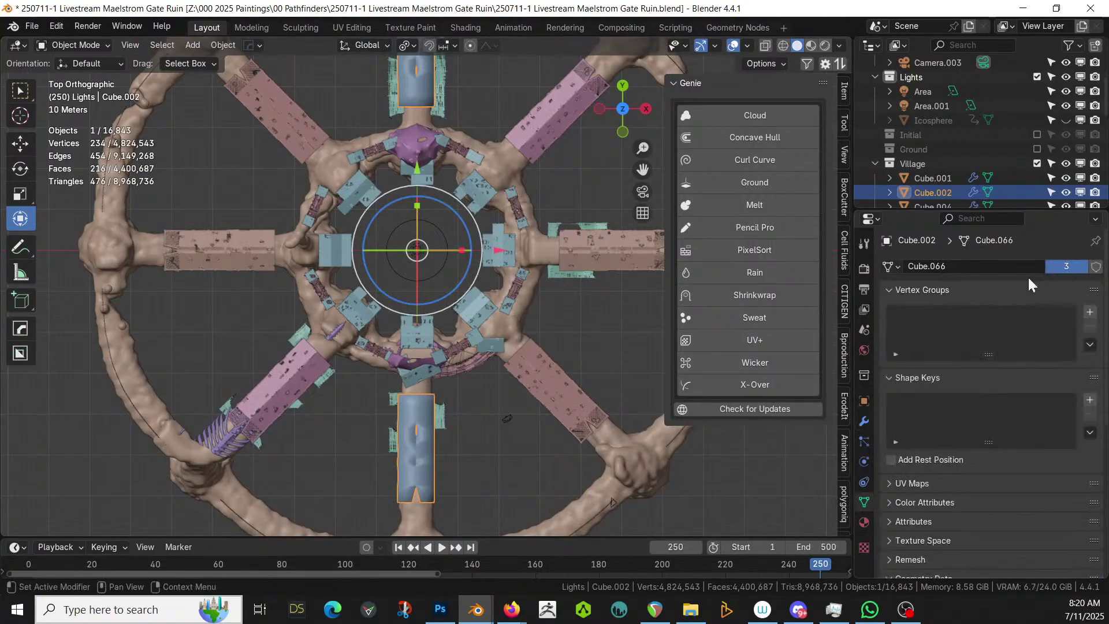
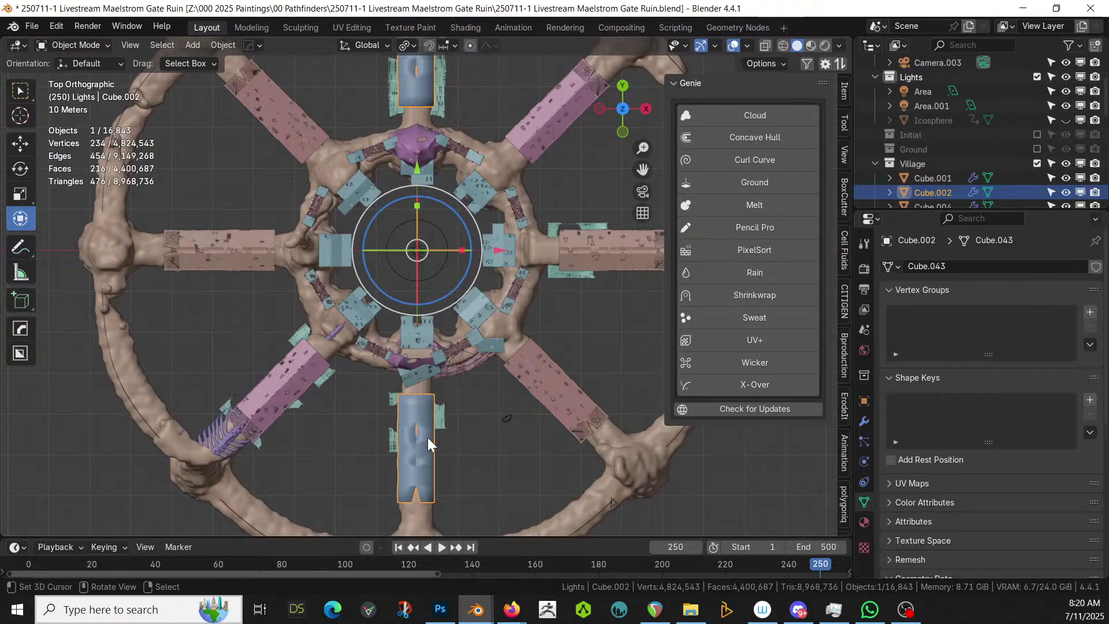
pyautogui.press('Tab')
pyautogui.press('x')
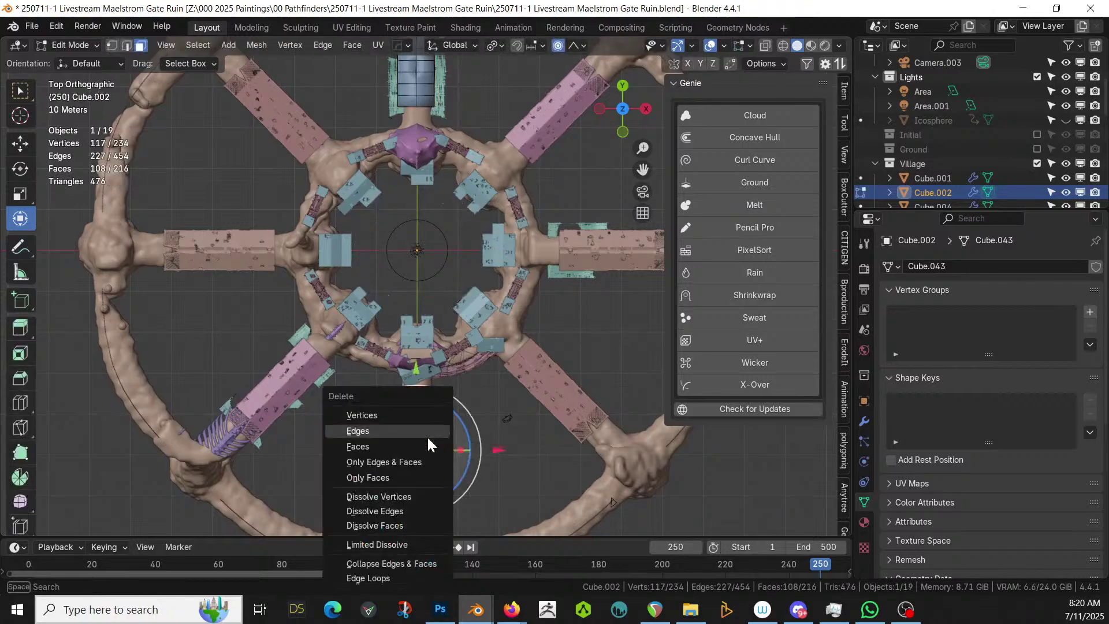
pyautogui.click(405, 416)
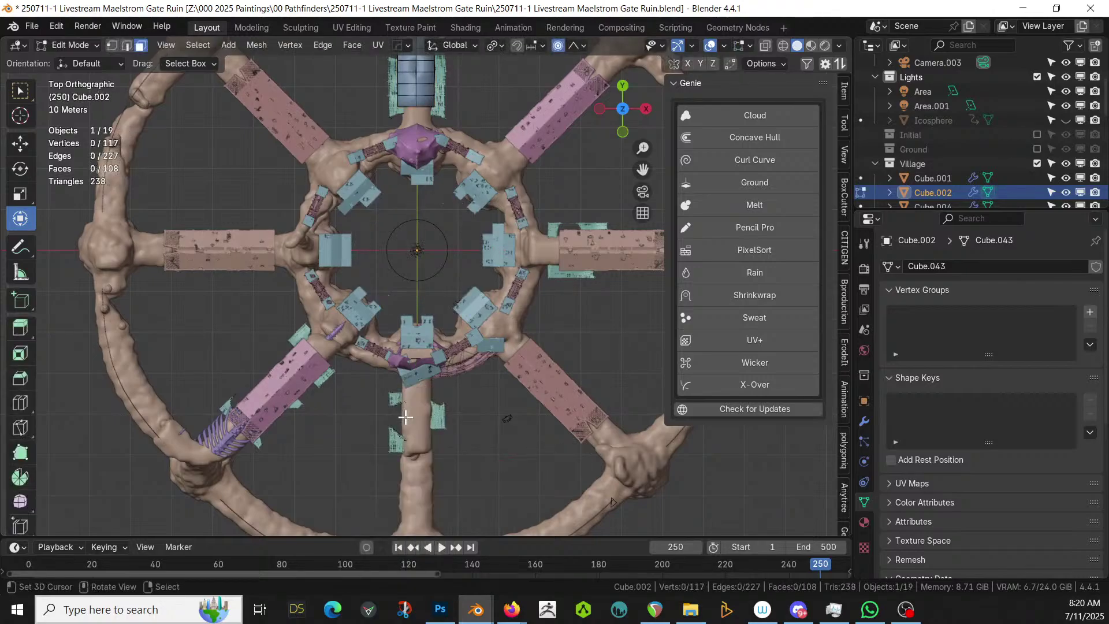
# Apply the Hops_Mirror modifier on building pair Cube.004 and enable the original geometry option in its _HouseCraft_ modifier
pyautogui.moveTo(405, 416); pyautogui.dragTo(332, 360, button='middle')
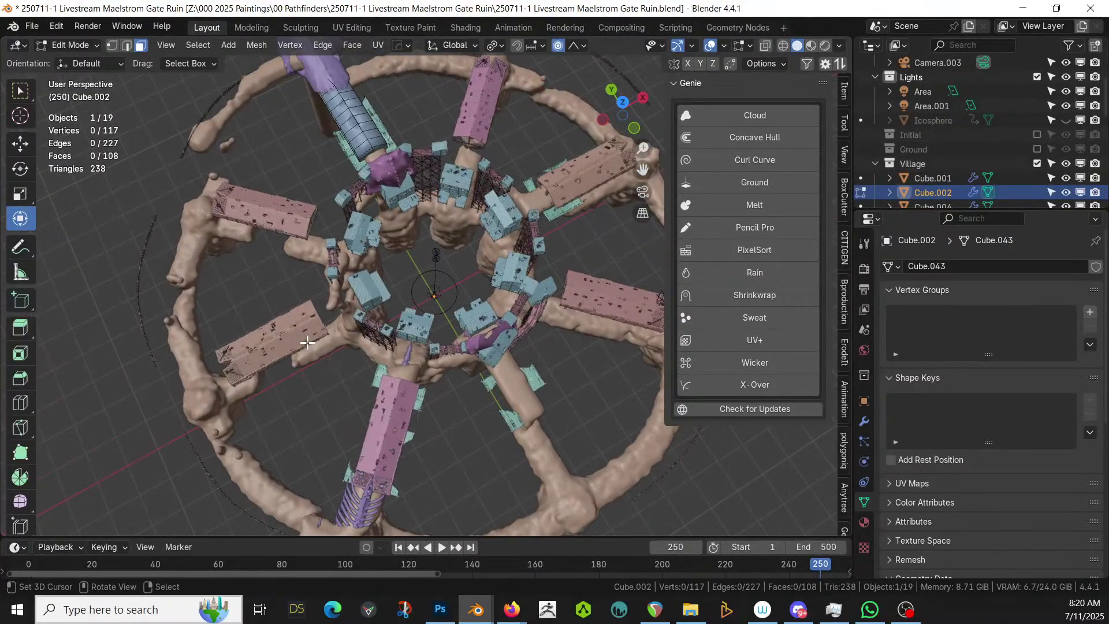
pyautogui.press('Tab')
pyautogui.click(284, 340)
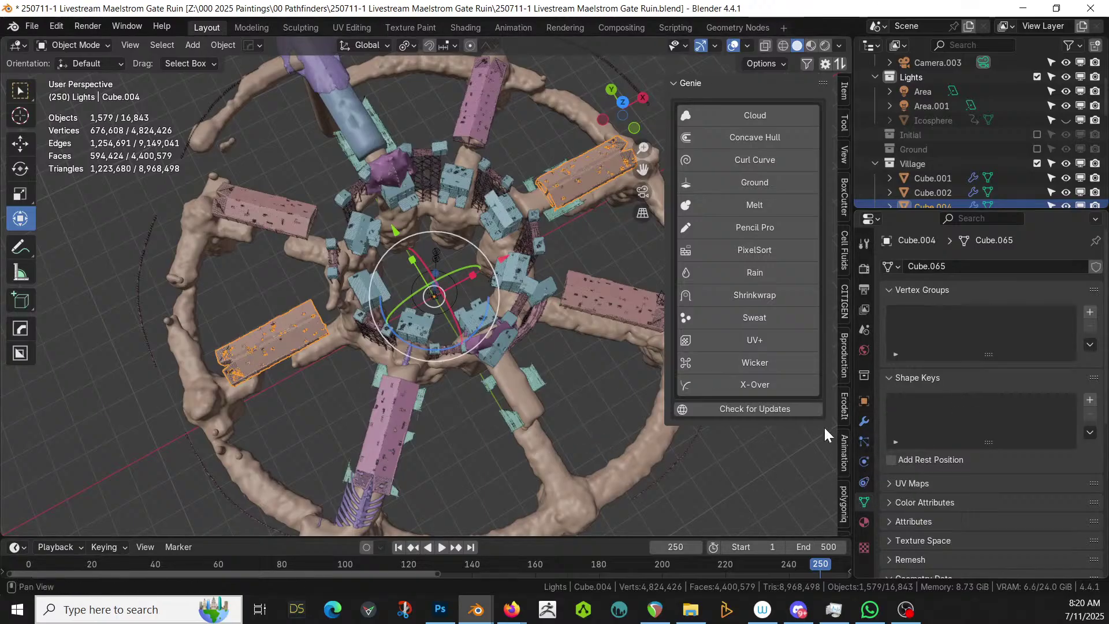
pyautogui.click(864, 421)
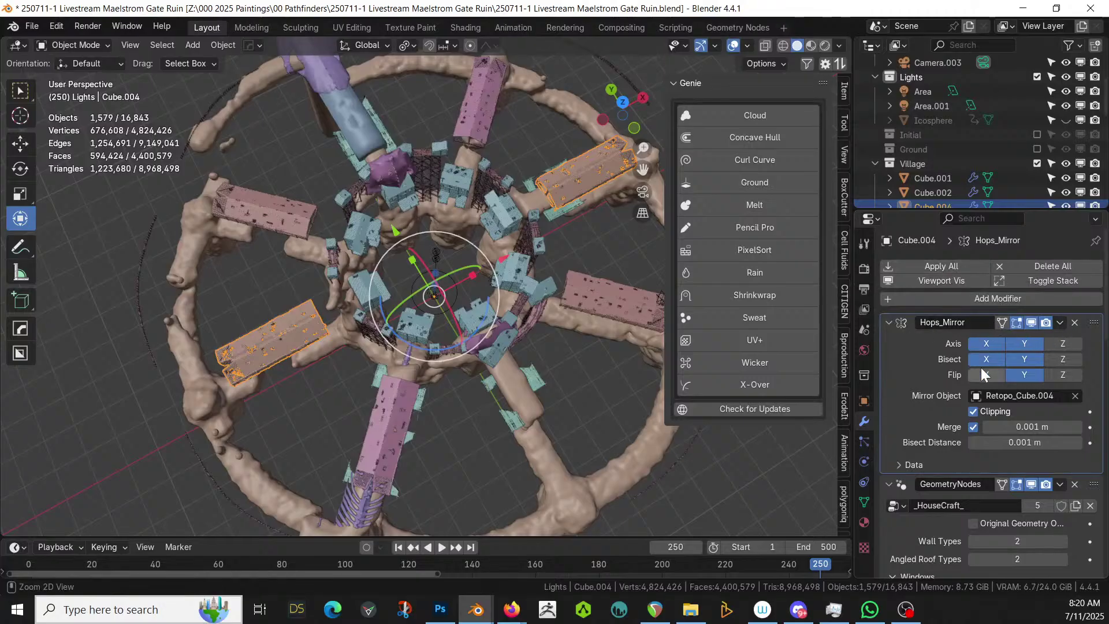
pyautogui.hotkey('ctrl', 'a')
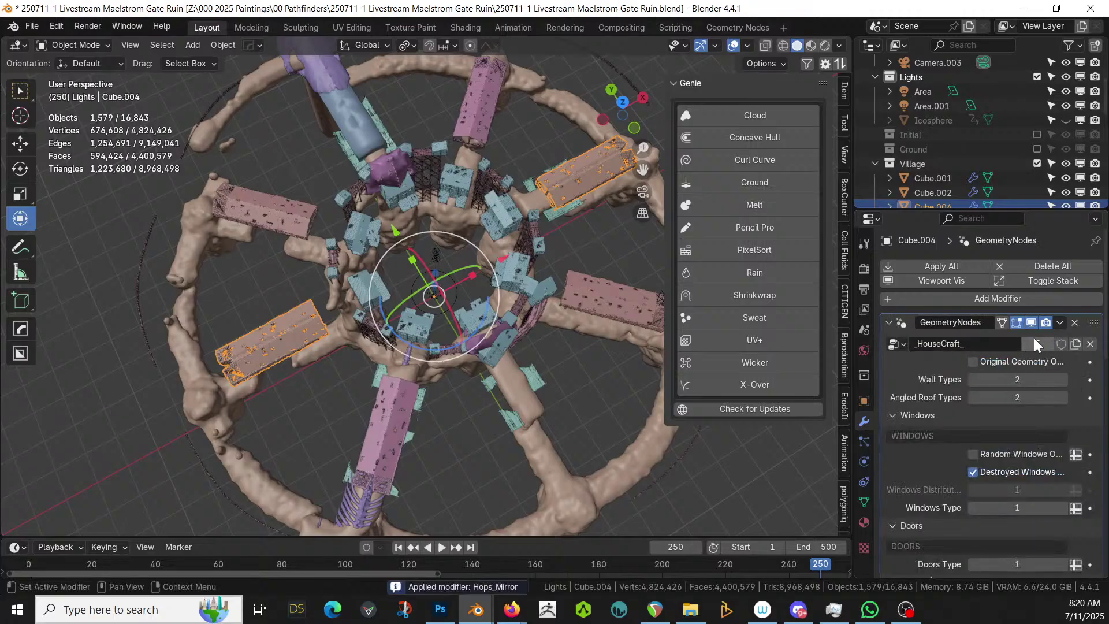
pyautogui.click(977, 360)
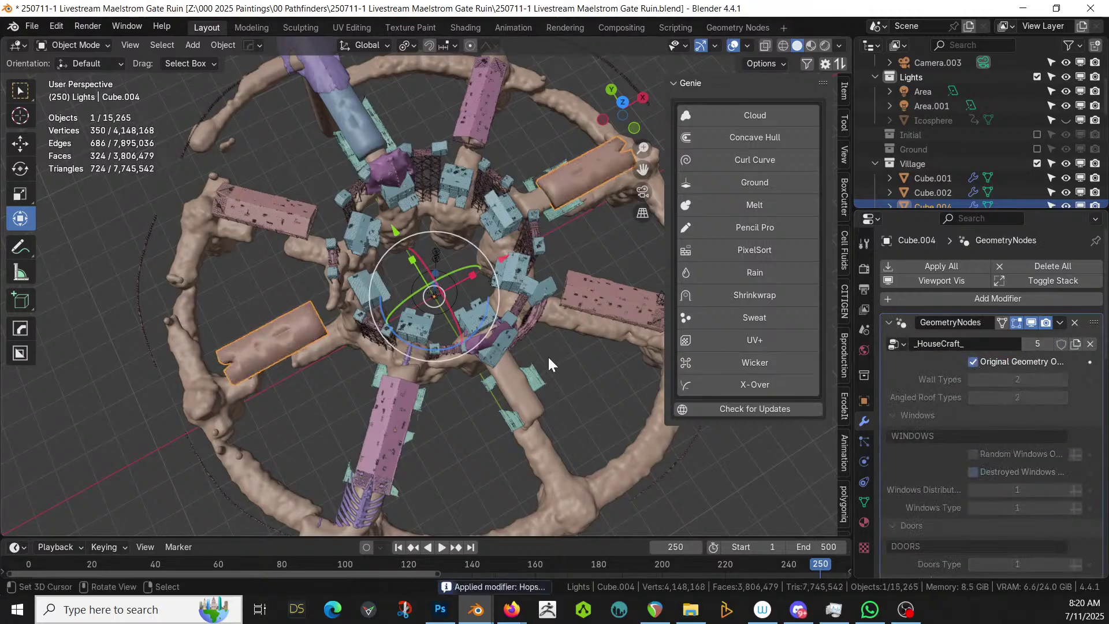
# In Edit Mode, select the linked geometry of the Cube.004 block on the -X spoke and delete it
pyautogui.moveTo(474, 347); pyautogui.dragTo(390, 327, button='middle')
pyautogui.press('Tab')
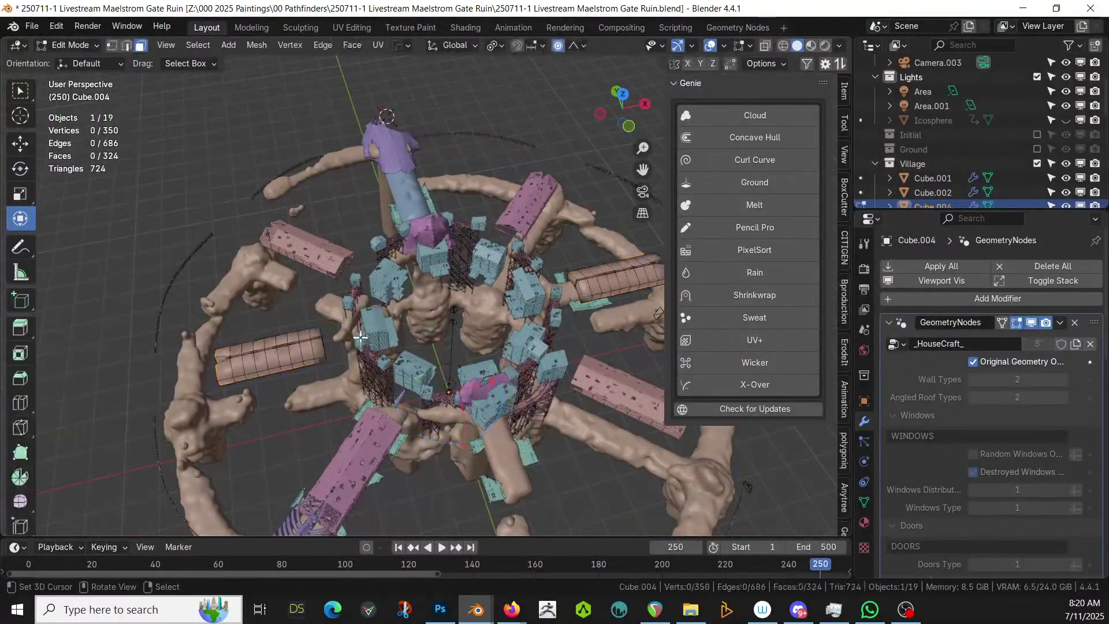
pyautogui.click(280, 346)
pyautogui.hotkey('ctrl', 'l')
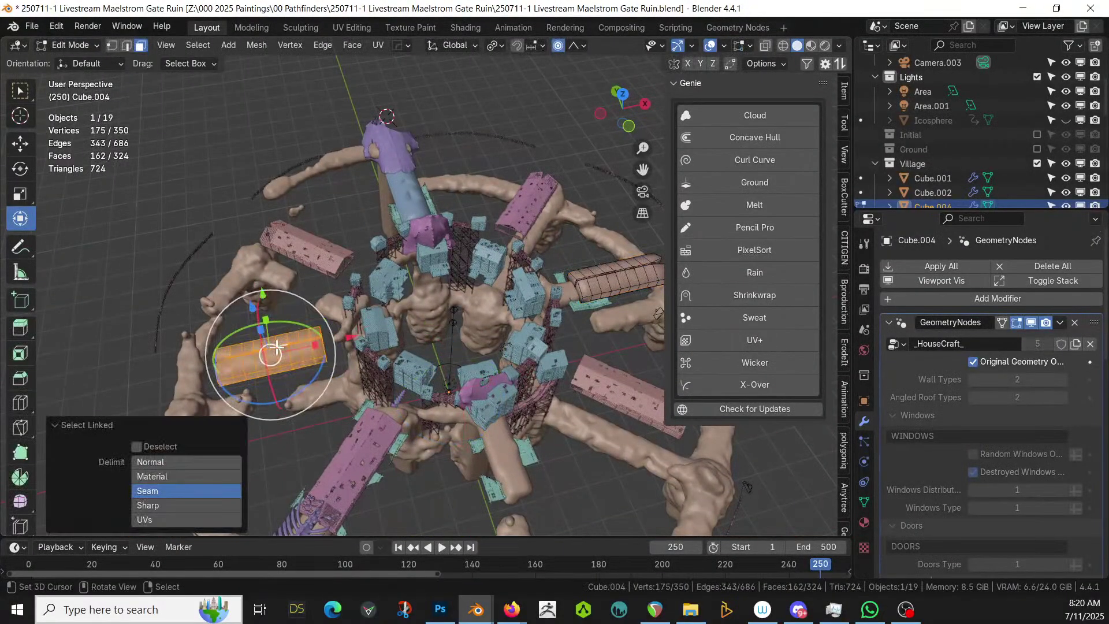
pyautogui.press('x')
pyautogui.click(278, 346)
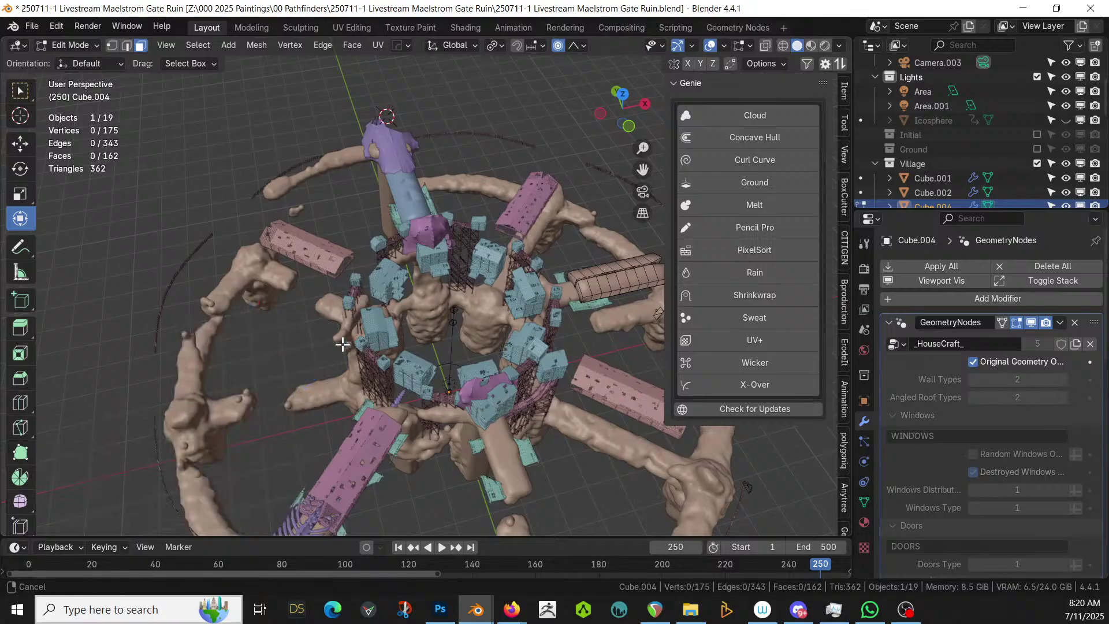
# In X-ray top view, circle-select the outer faces of the Cube.004 block on the +X spoke, delete those faces and return to Object Mode
pyautogui.moveTo(278, 347); pyautogui.dragTo(173, 363, button='middle')
pyautogui.press('KP_7')
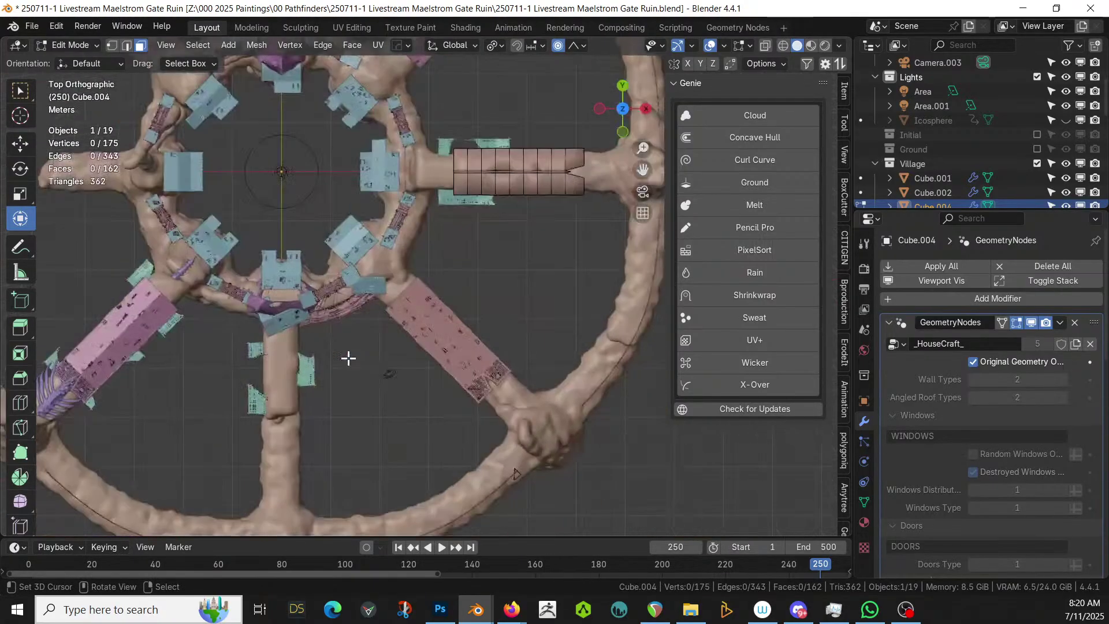
pyautogui.keyDown('shift'); pyautogui.moveTo(446, 320); pyautogui.dragTo(388, 419, button='middle'); pyautogui.keyUp('shift')
pyautogui.scroll(2, 495, 391)
pyautogui.keyDown('shift'); pyautogui.moveTo(495, 391); pyautogui.dragTo(421, 428, button='middle'); pyautogui.keyUp('shift')
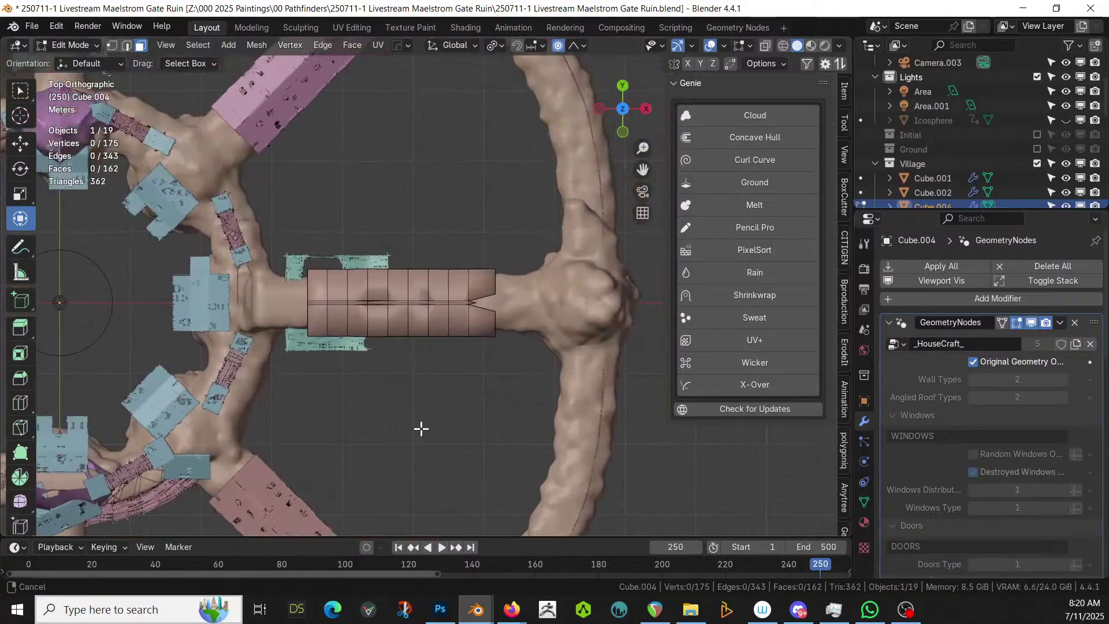
pyautogui.hotkey('alt', 'z')
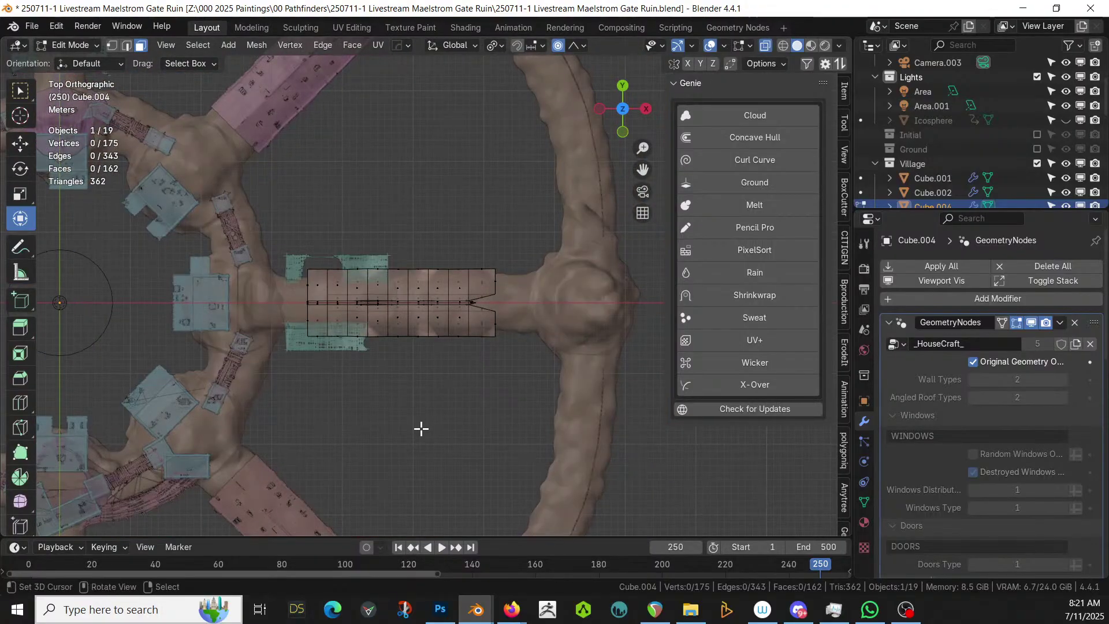
pyautogui.press('c')
pyautogui.moveTo(497, 329)
pyautogui.mouseDown()
pyautogui.moveTo(484, 336)
pyautogui.moveTo(565, 352)
pyautogui.mouseUp()
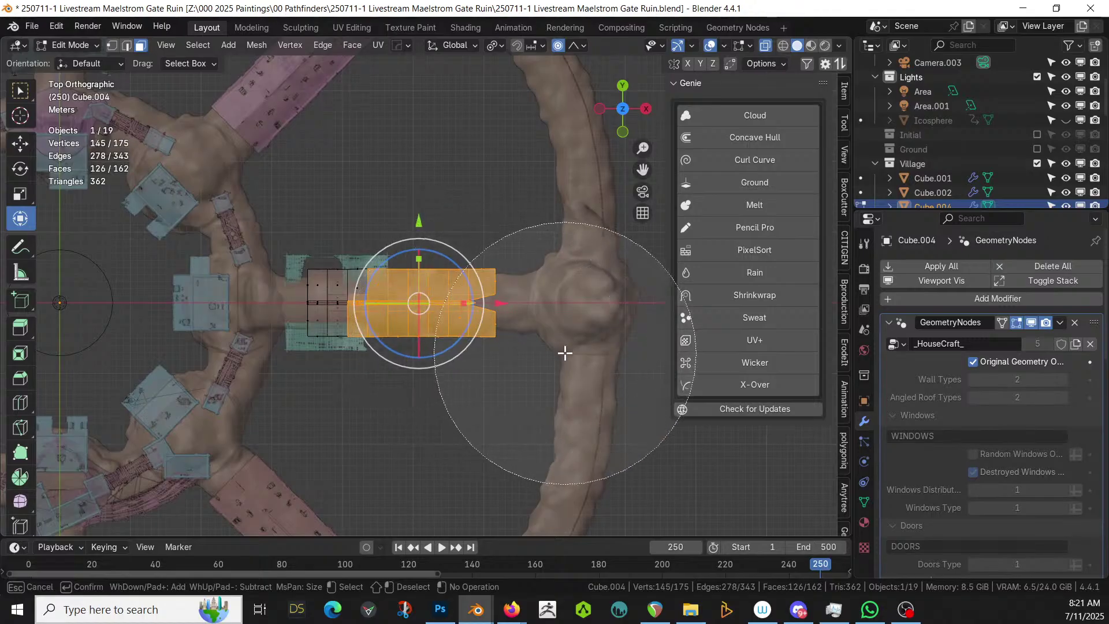
pyautogui.rightClick(565, 352)
pyautogui.press('x')
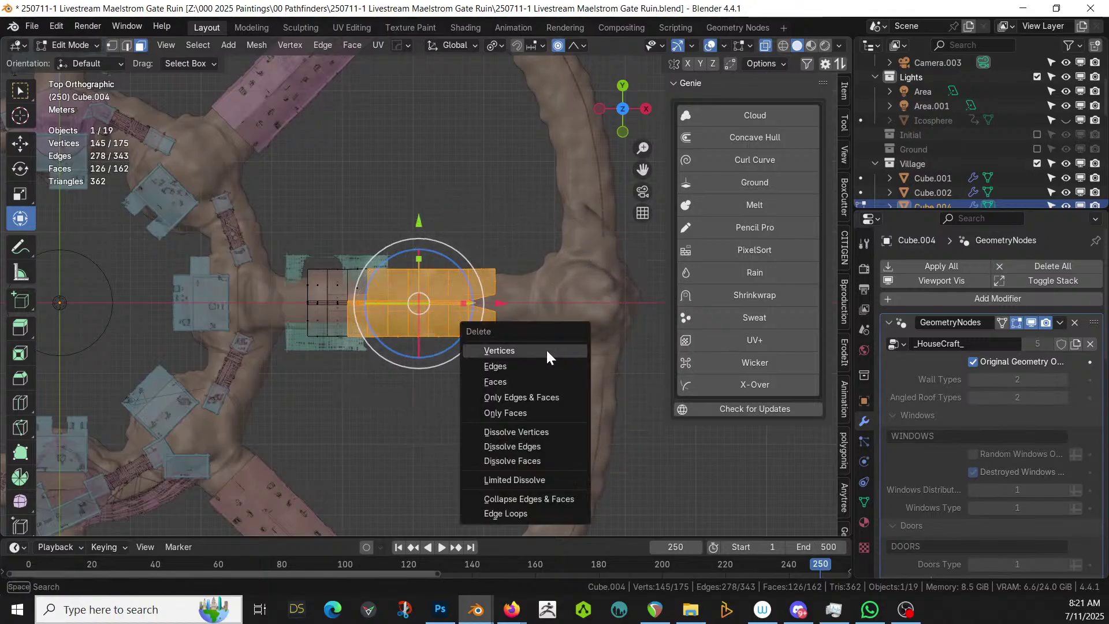
pyautogui.click(522, 381)
pyautogui.press('Tab')
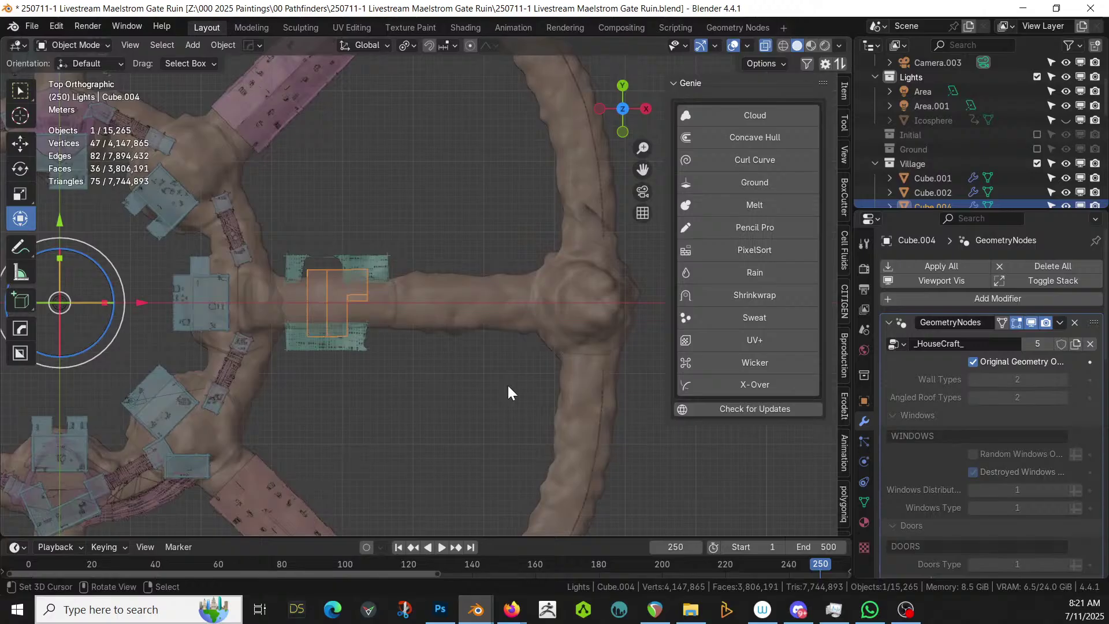
# Select the building pair Cube.006 on the diagonal spokes and make its mesh data single-user
pyautogui.moveTo(508, 393); pyautogui.dragTo(548, 335, button='middle')
pyautogui.click(477, 314)
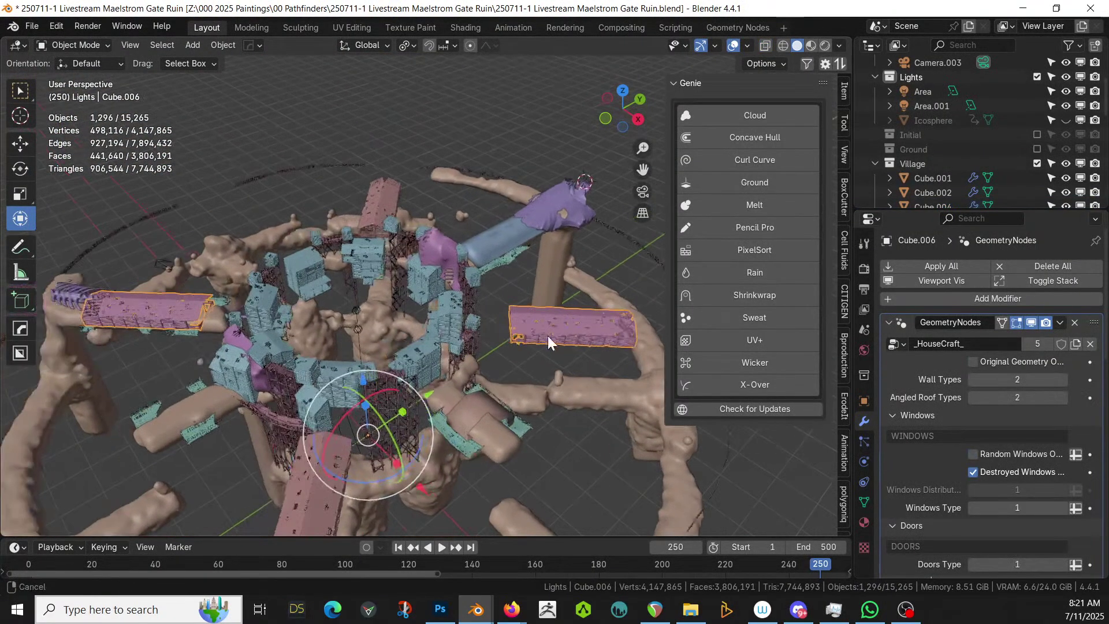
pyautogui.click(864, 502)
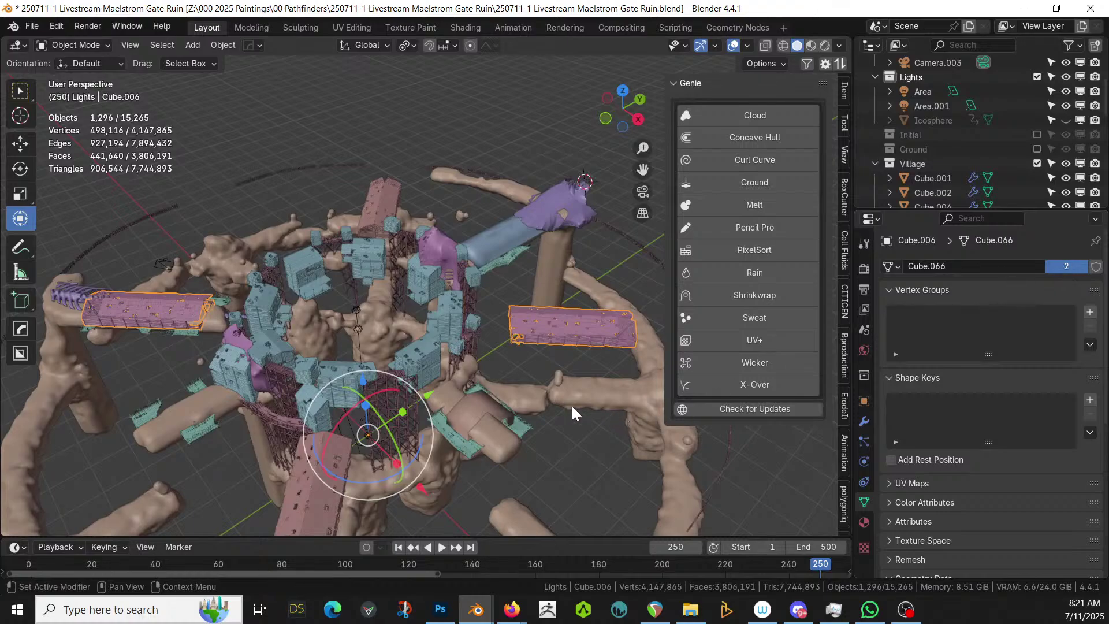
pyautogui.hotkey('ctrl', 'z')
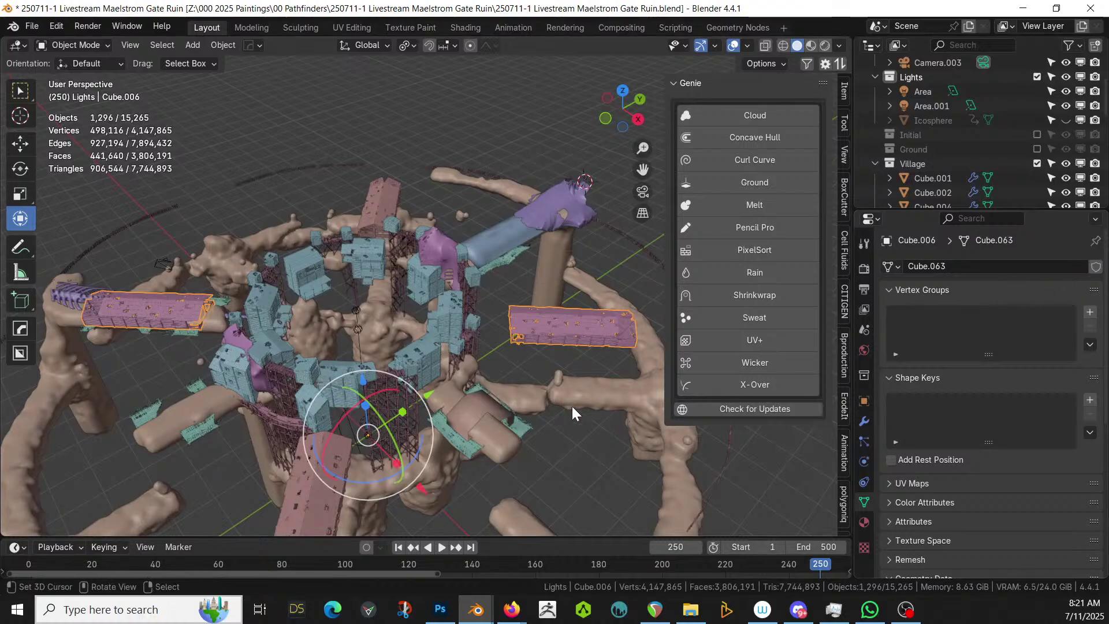
# Enable the original geometry option in the _HouseCraft_ modifier of Cube.006 and delete the vertices of its selected block on the +X+Y spoke
pyautogui.click(865, 421)
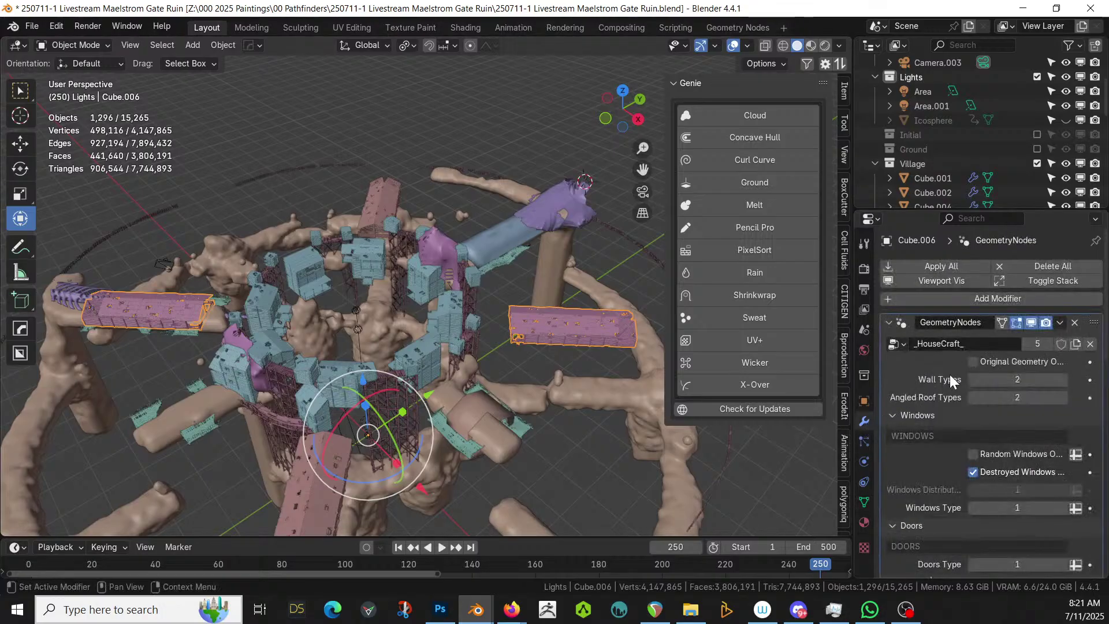
pyautogui.press('Tab')
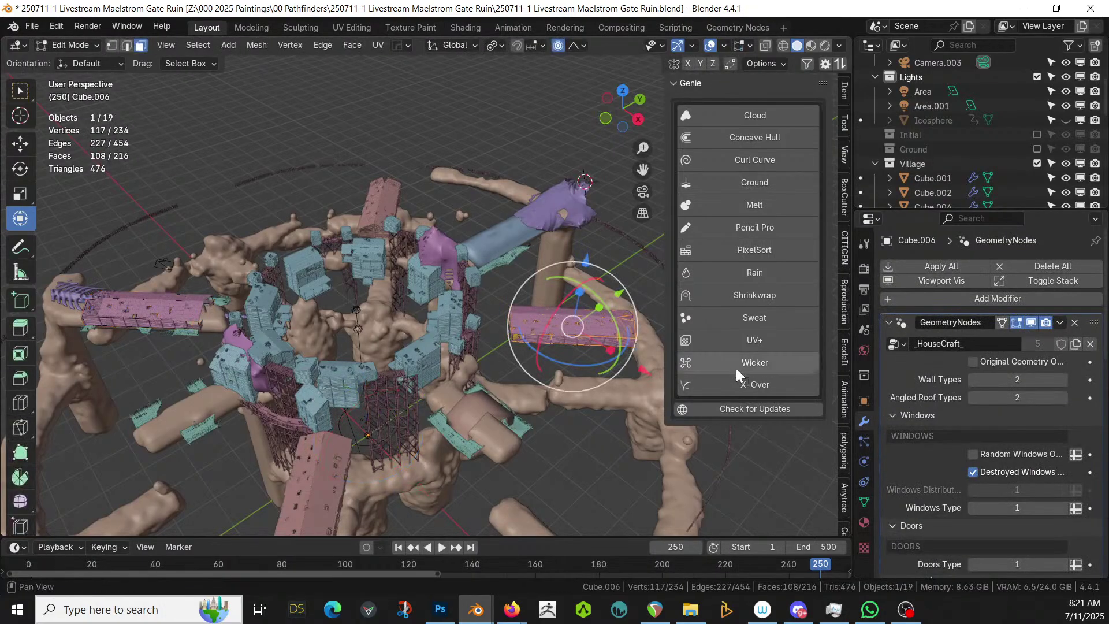
pyautogui.click(978, 359)
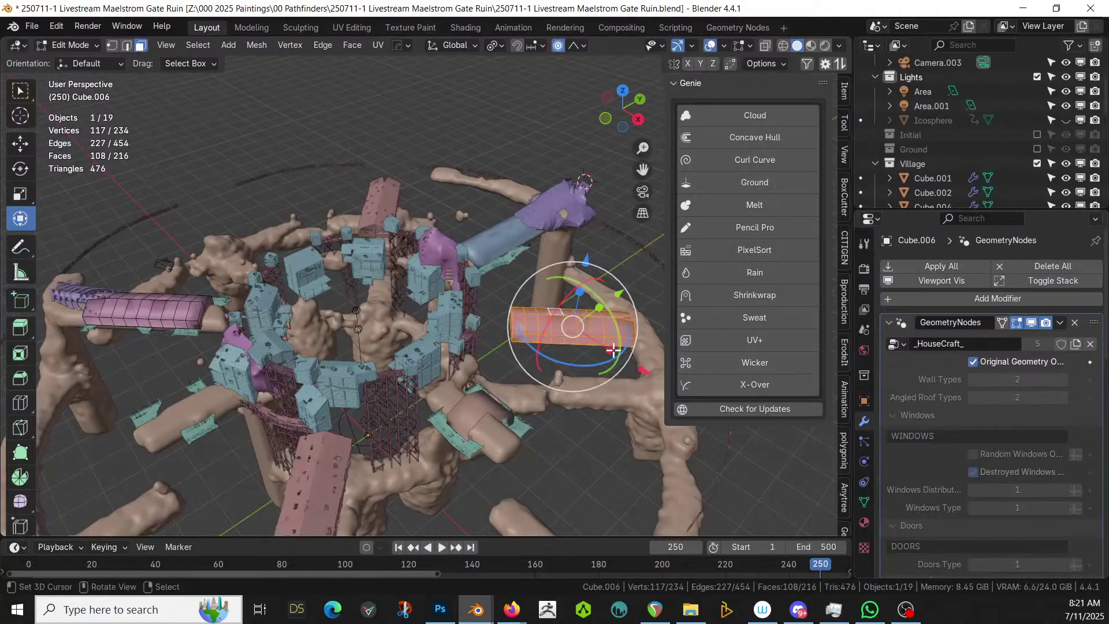
pyautogui.press('x')
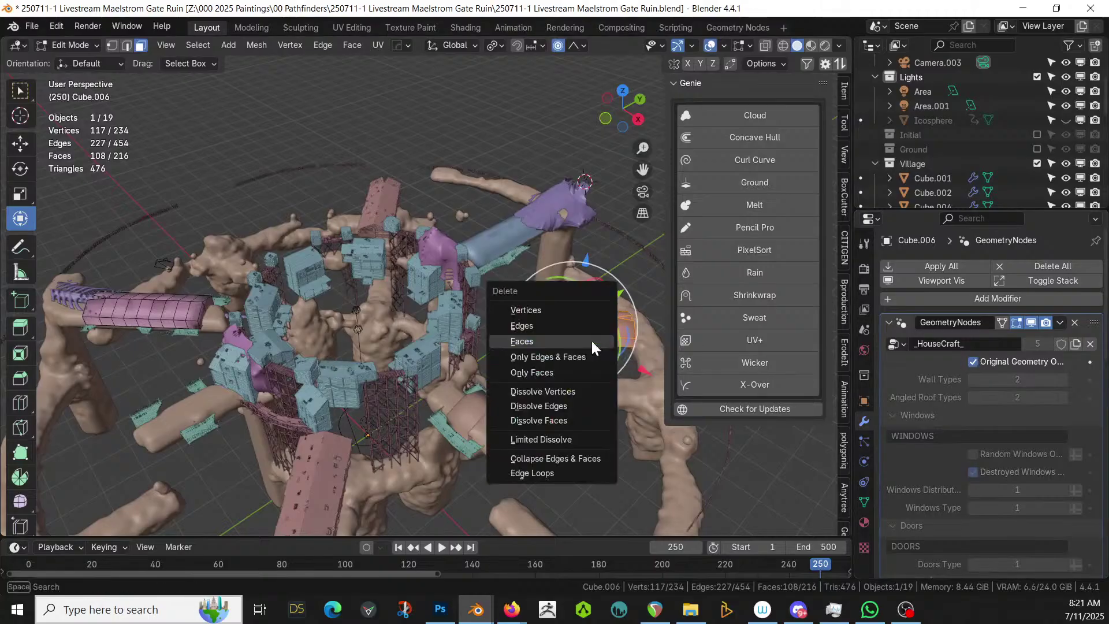
pyautogui.click(547, 311)
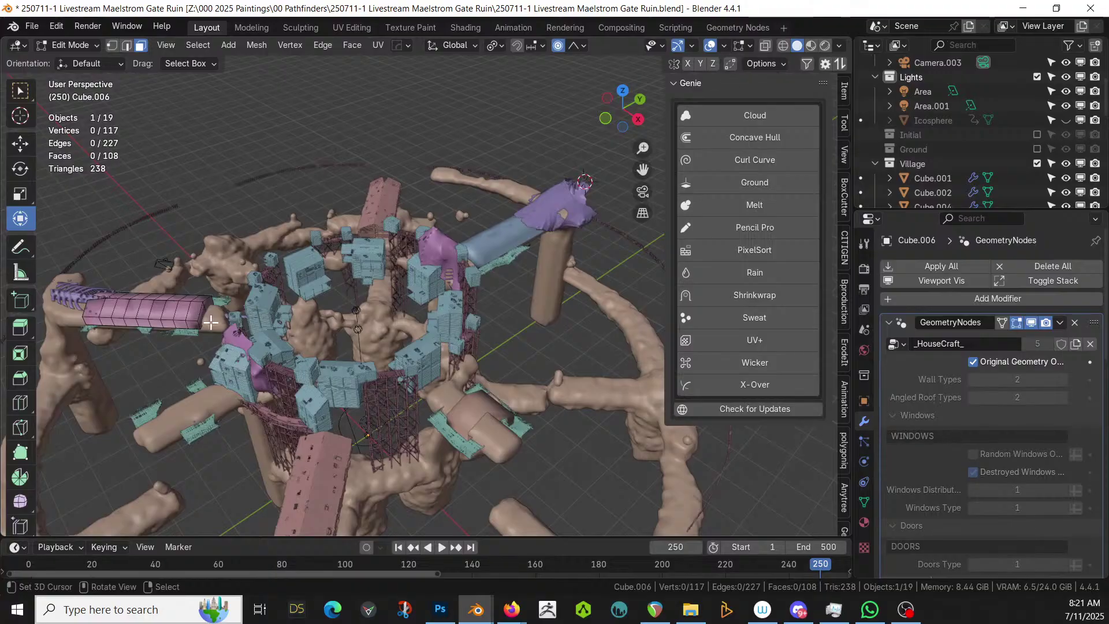
# In X-ray top view, circle-select scattered patches of faces along both sides of the Cube.006 block on the -X-Y spoke
pyautogui.moveTo(211, 323); pyautogui.dragTo(335, 445, button='middle')
pyautogui.press('KP_7')
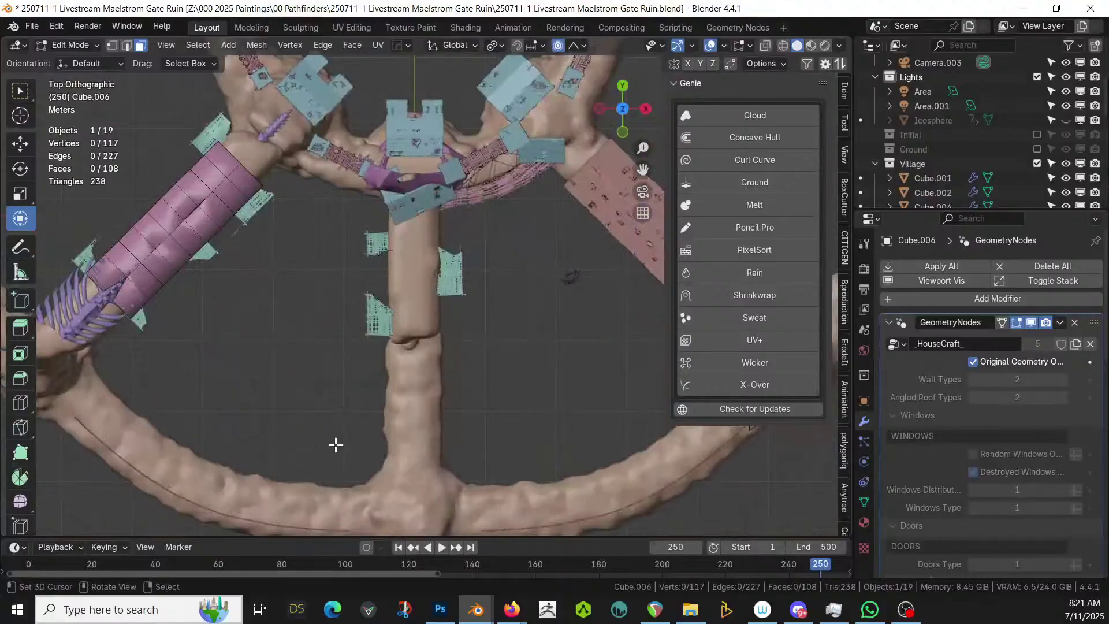
pyautogui.keyDown('shift'); pyautogui.moveTo(255, 369); pyautogui.dragTo(404, 515, button='middle'); pyautogui.keyUp('shift')
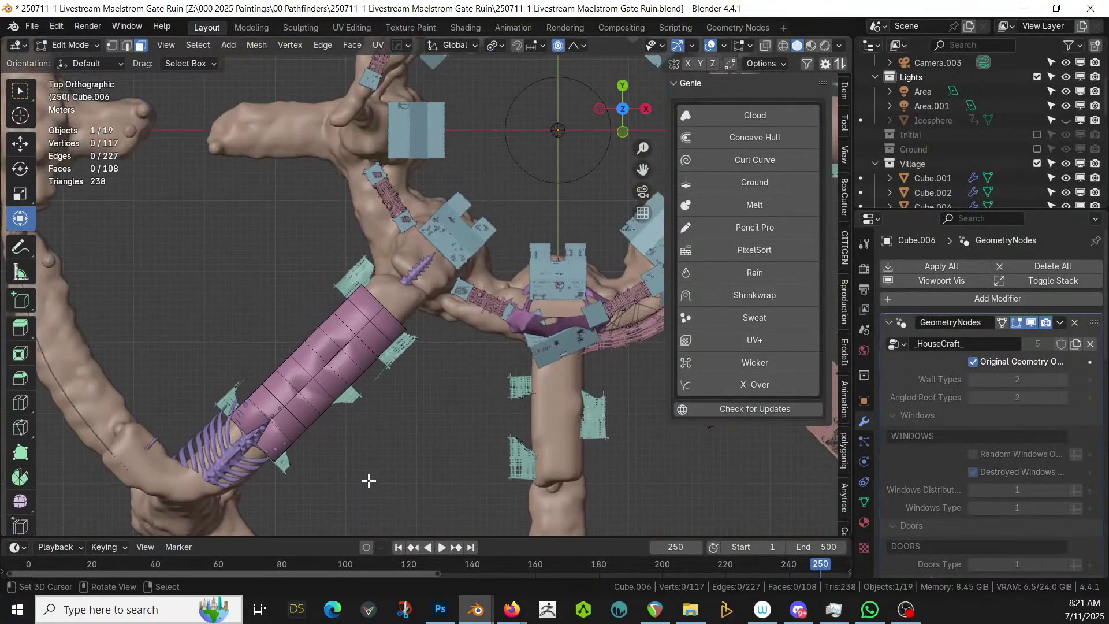
pyautogui.hotkey('alt', 'z')
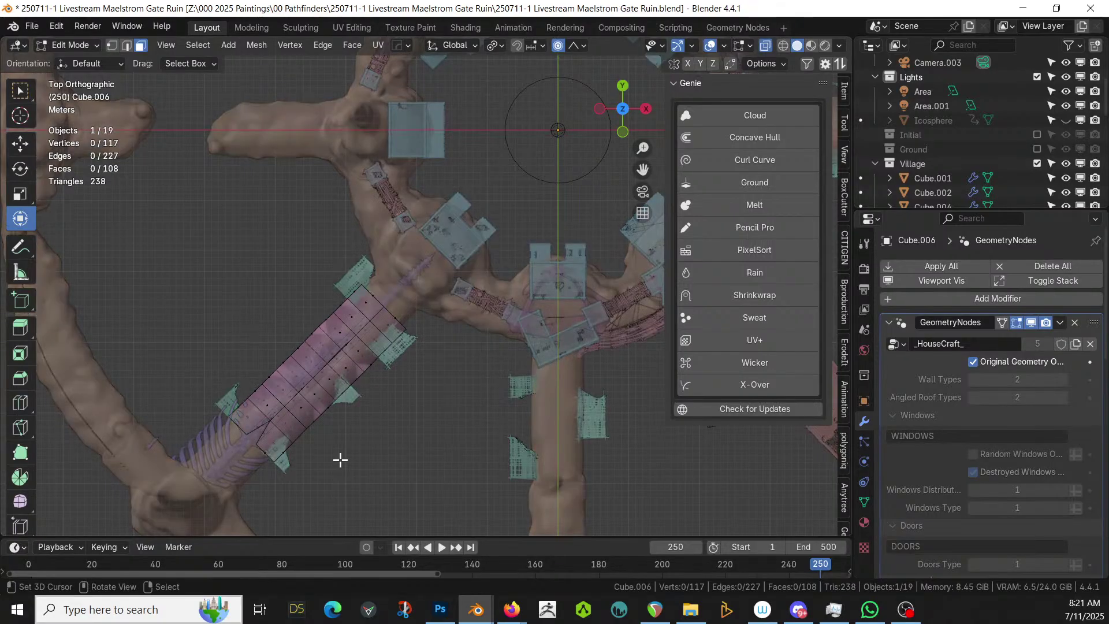
pyautogui.press('c')
pyautogui.scroll(3, 347, 453)
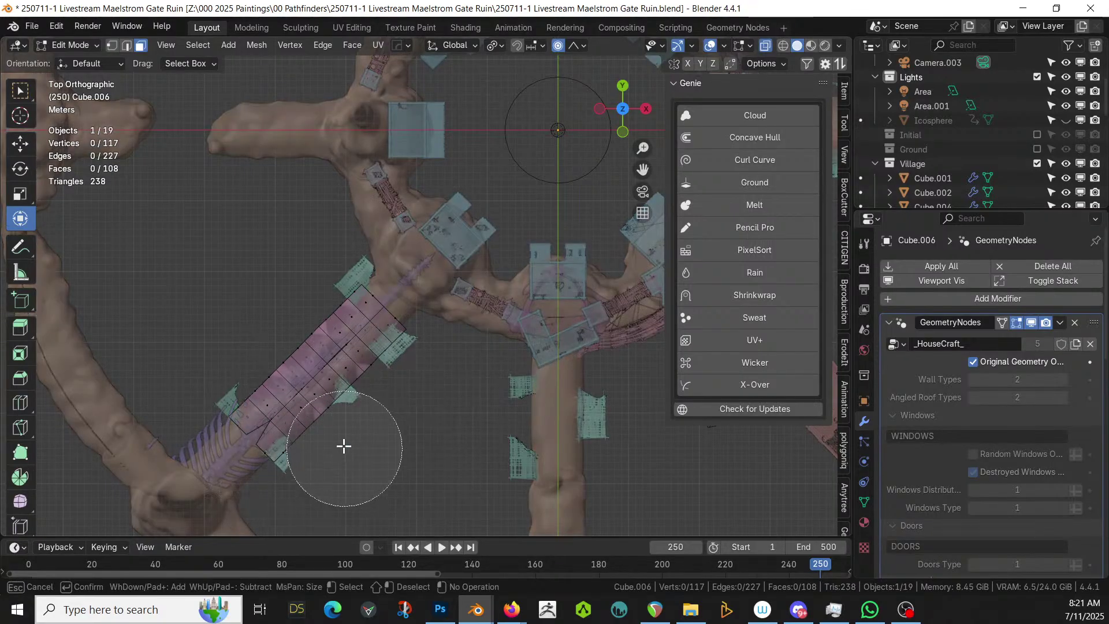
pyautogui.click(337, 443)
pyautogui.moveTo(317, 310)
pyautogui.mouseDown()
pyautogui.moveTo(293, 307)
pyautogui.moveTo(277, 369)
pyautogui.moveTo(194, 400)
pyautogui.mouseUp()
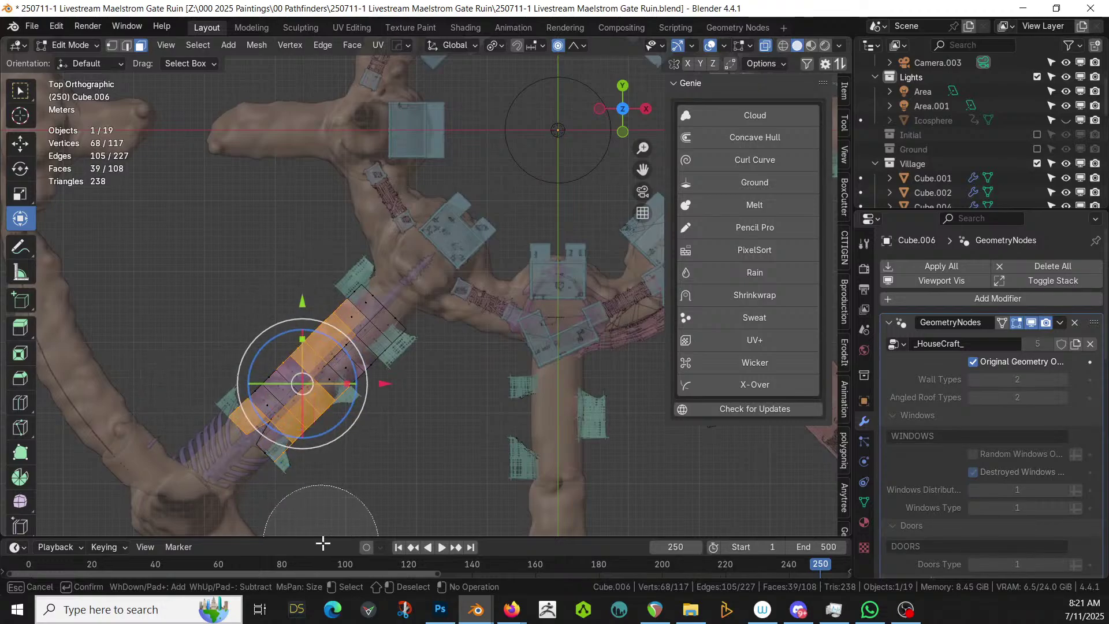
pyautogui.moveTo(258, 488)
pyautogui.mouseDown()
pyautogui.moveTo(397, 508)
pyautogui.moveTo(351, 425)
pyautogui.mouseUp()
pyautogui.scroll(5, 351, 425)
pyautogui.moveTo(297, 388); pyautogui.dragTo(292, 389)
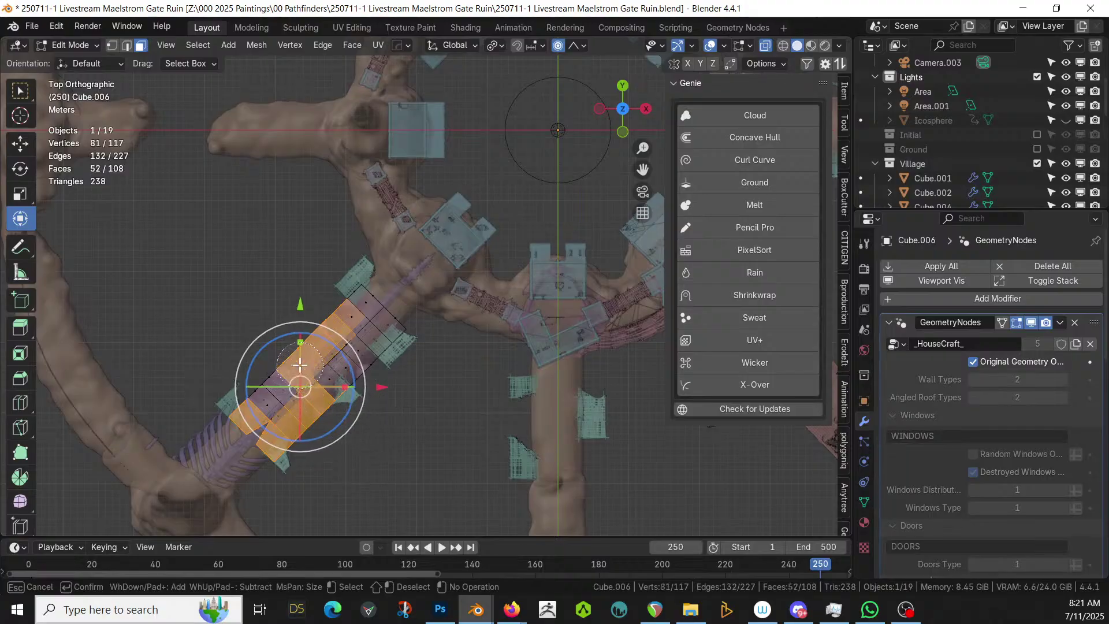
pyautogui.rightClick(353, 427)
pyautogui.press('x')
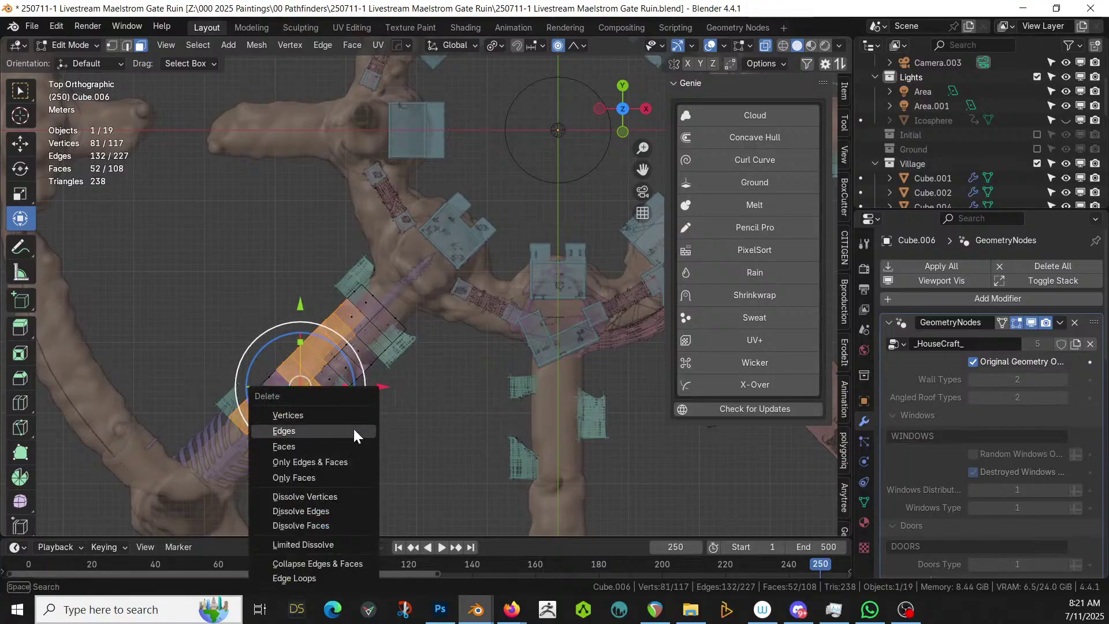
pyautogui.click(300, 416)
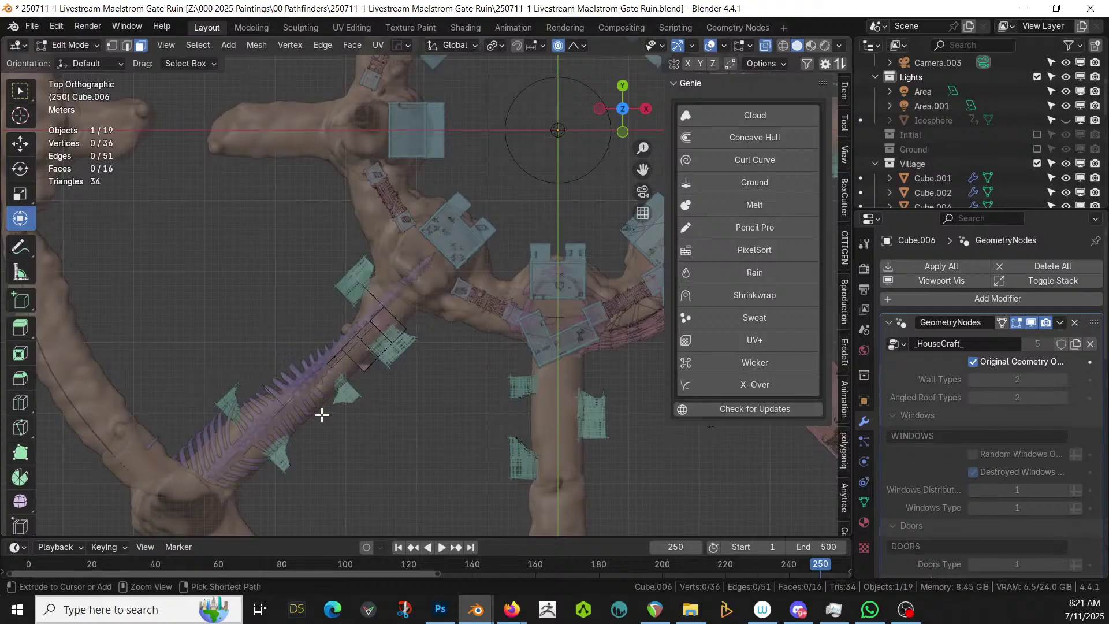
pyautogui.hotkey('ctrl', 'z')
# Delete the selected faces of the Cube.006 block and disable the original geometry option in its _HouseCraft_ modifier
pyautogui.press('x')
pyautogui.click(276, 447)
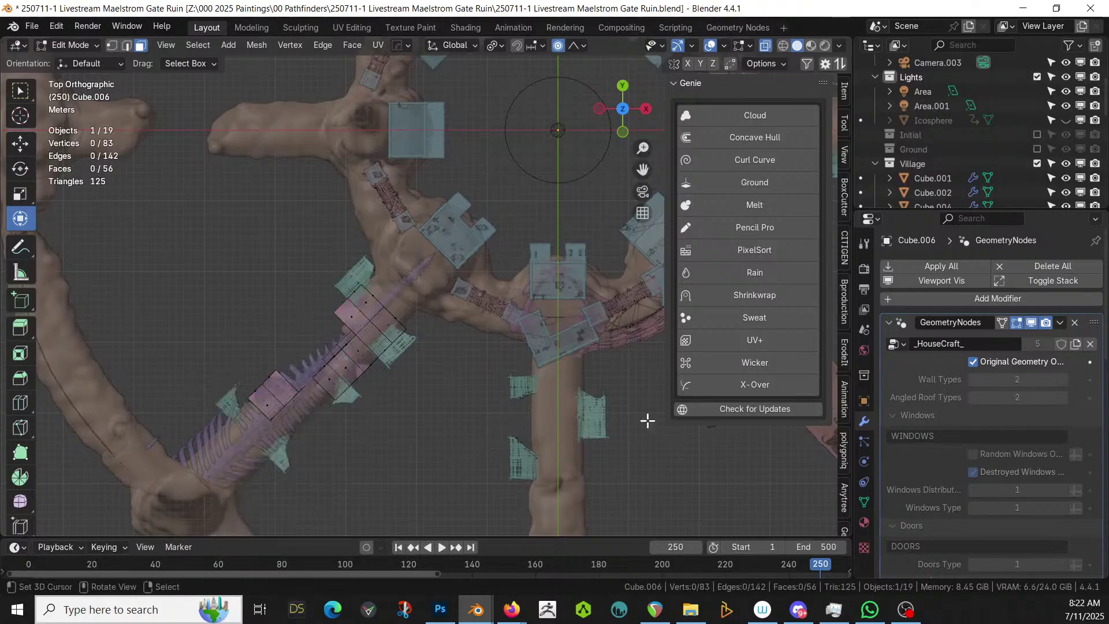
pyautogui.click(970, 362)
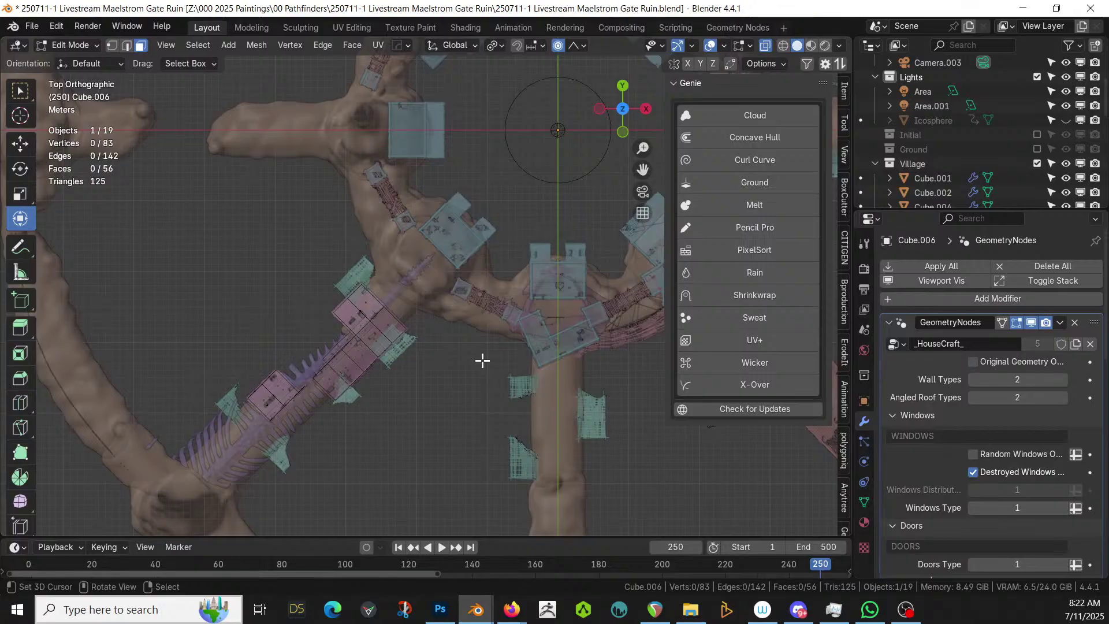
pyautogui.moveTo(304, 317)
pyautogui.mouseDown(button='middle')
pyautogui.moveTo(317, 371)
pyautogui.moveTo(329, 297)
pyautogui.moveTo(372, 260)
pyautogui.moveTo(421, 154)
pyautogui.moveTo(472, 190)
pyautogui.moveTo(579, 166)
pyautogui.moveTo(621, 136)
pyautogui.moveTo(624, 204)
pyautogui.moveTo(453, 265)
pyautogui.moveTo(467, 274)
pyautogui.moveTo(303, 297)
pyautogui.mouseUp(button='middle')
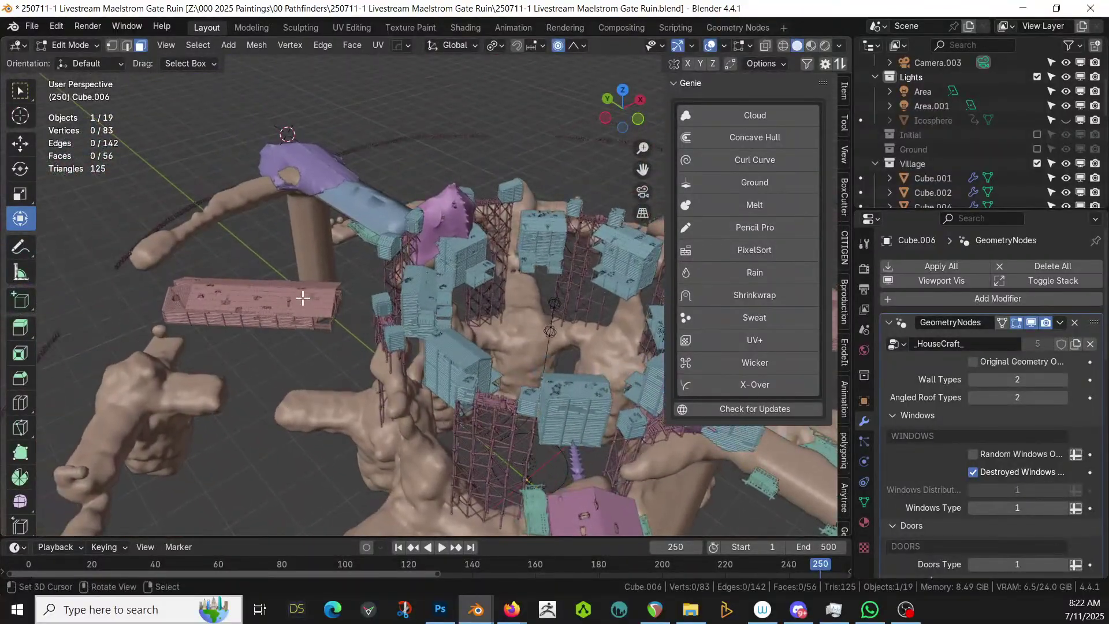
pyautogui.press('Tab')
# Select the building pair Cube.005 and enable the original geometry option in its _HouseCraft_ modifier
pyautogui.click(265, 297)
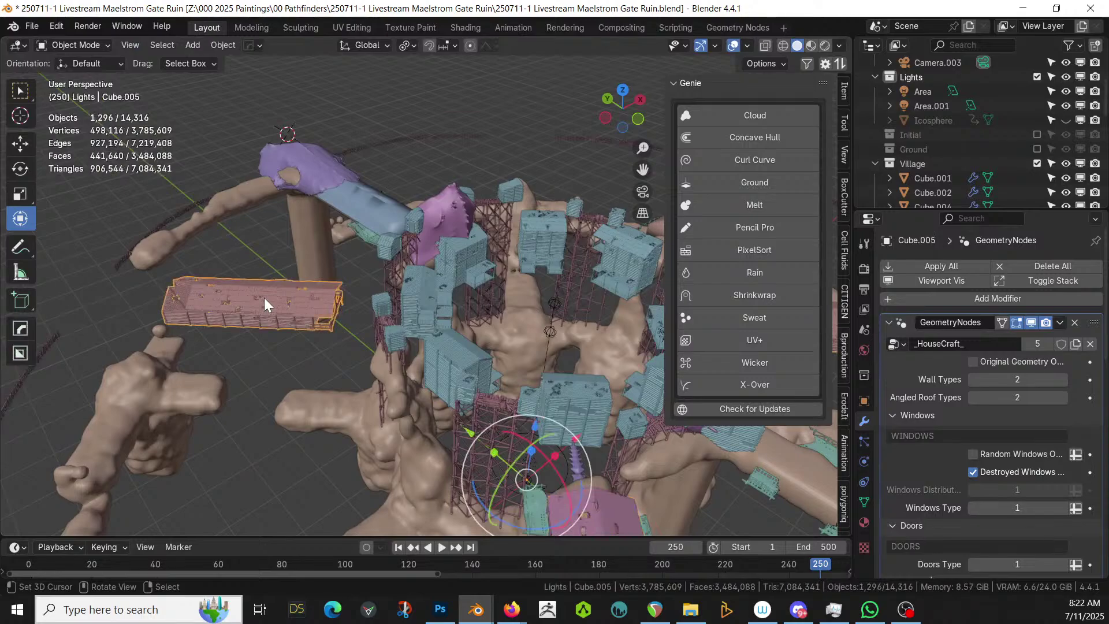
pyautogui.click(860, 501)
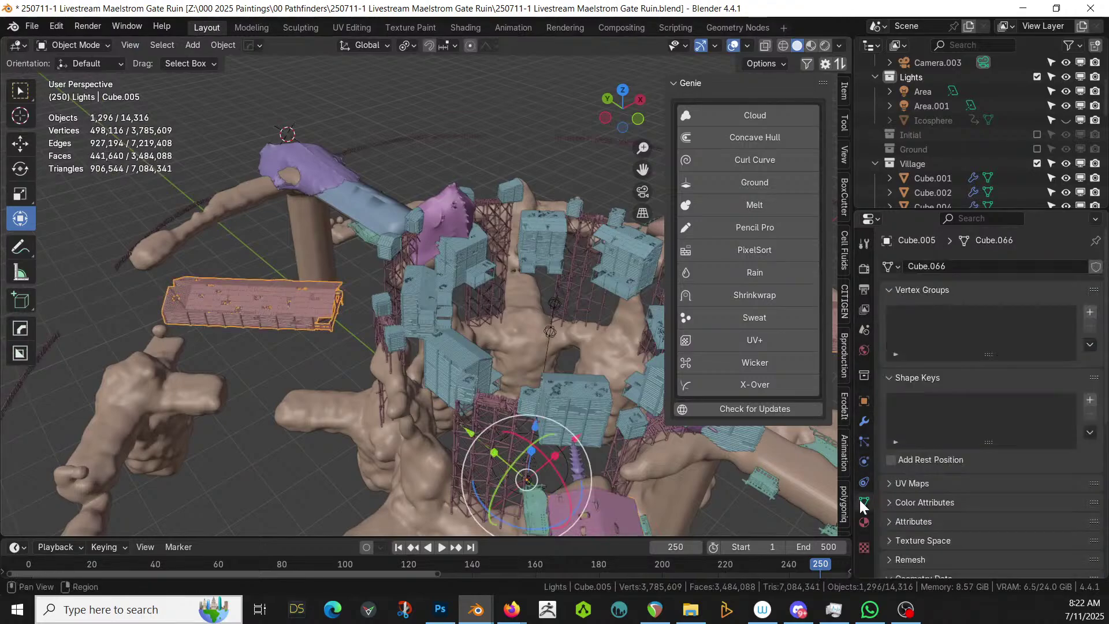
pyautogui.click(863, 422)
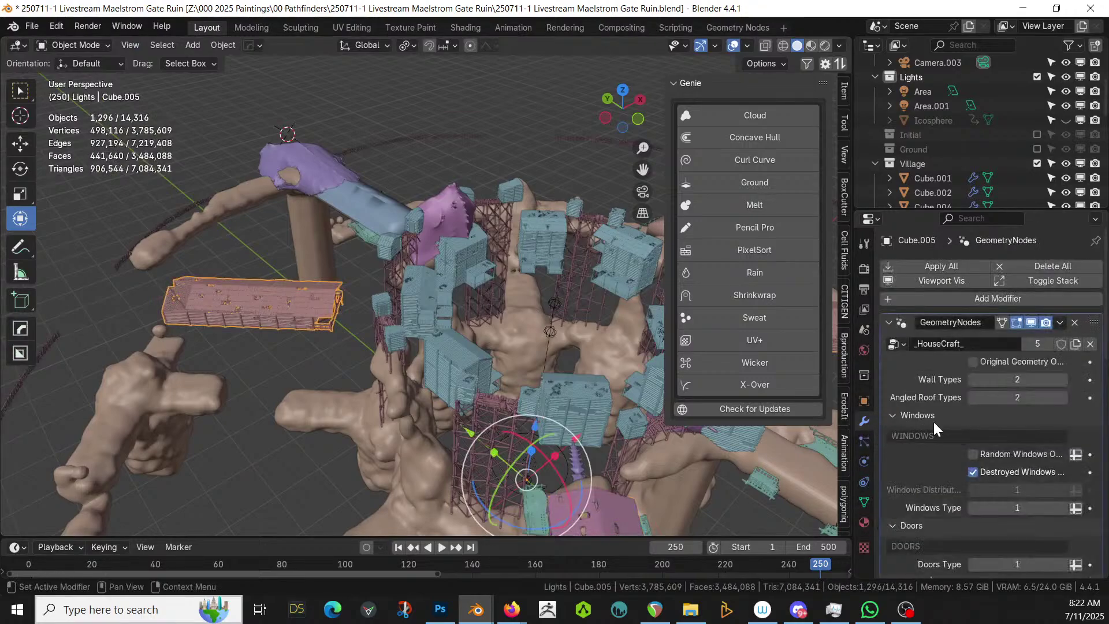
pyautogui.click(974, 362)
# In Edit Mode, select the linked geometry of the Cube.005 block on the -X+Y spoke and delete it
pyautogui.moveTo(559, 339); pyautogui.dragTo(372, 344, button='middle')
pyautogui.press('Tab')
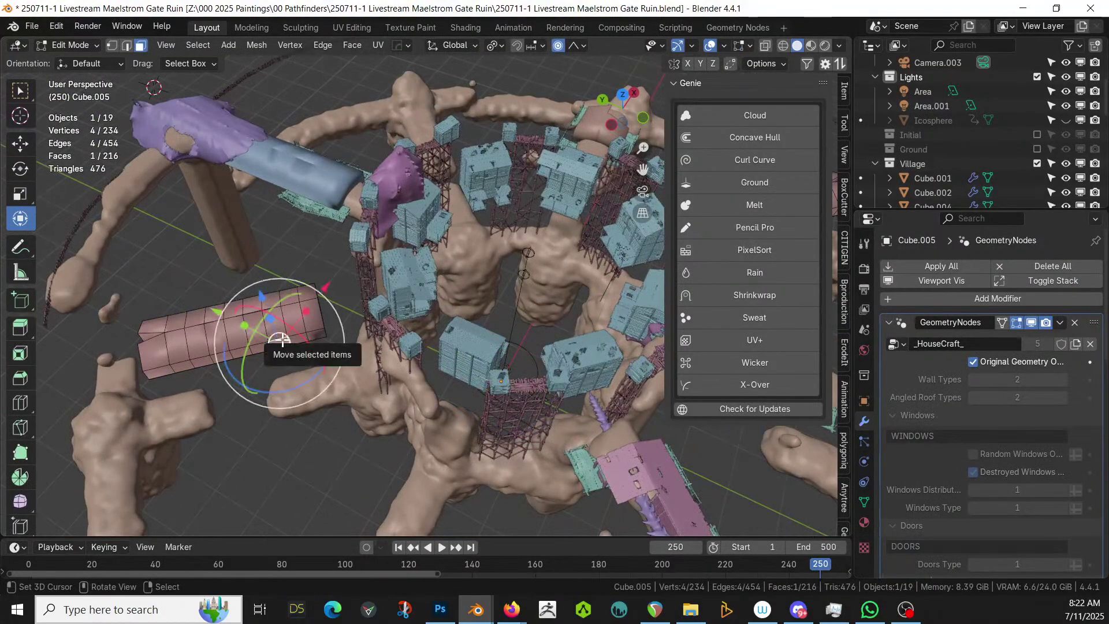
pyautogui.press('l')
pyautogui.press('x')
pyautogui.click(282, 338)
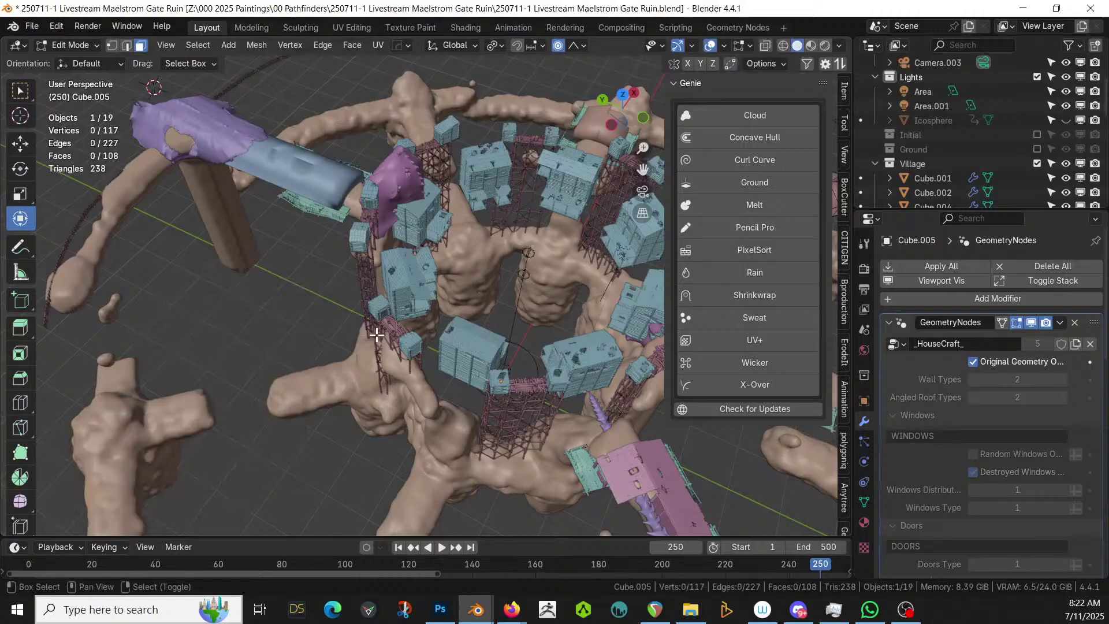
# Select the linked geometry of the remaining Cube.005 block on the +X-Y spoke and delete it
pyautogui.moveTo(282, 338); pyautogui.dragTo(89, 366, button='middle')
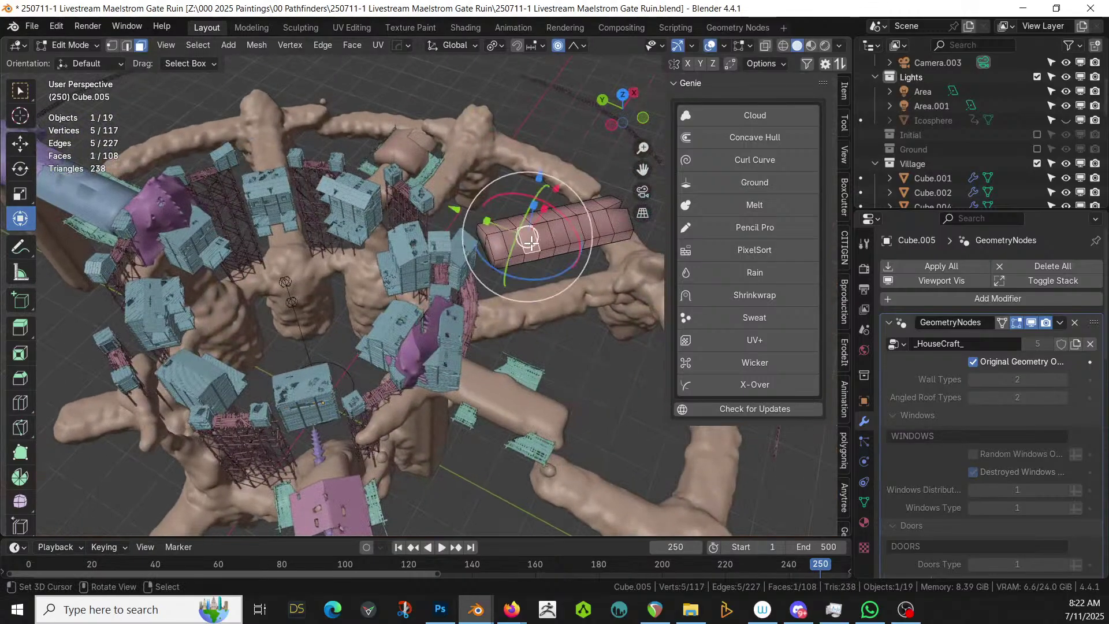
pyautogui.press('l')
pyautogui.press('x')
pyautogui.click(504, 212)
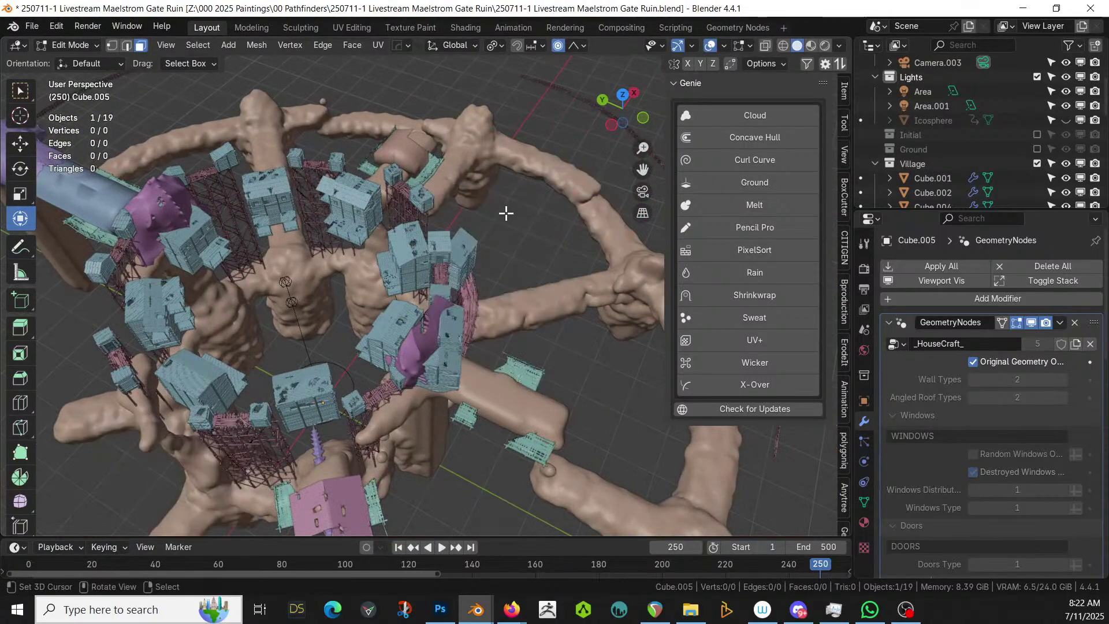
# Leave Edit Mode on Cube.005, select the Retopo_Cube.002 platform object and enter Edit Mode on it
pyautogui.moveTo(508, 210); pyautogui.dragTo(313, 319, button='middle')
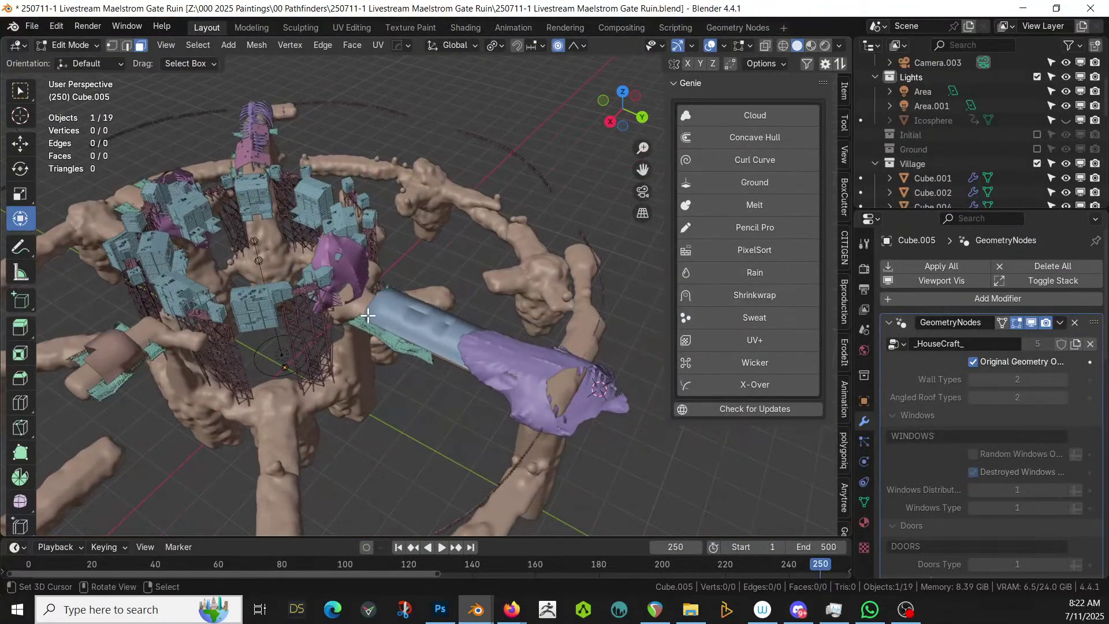
pyautogui.press('Tab')
pyautogui.click(391, 320)
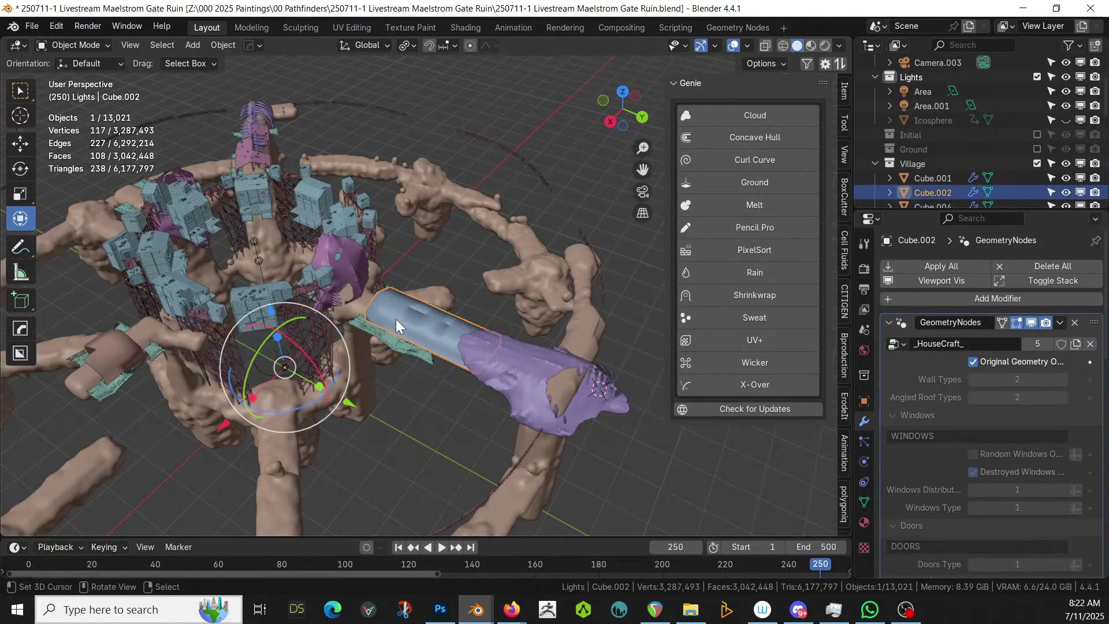
pyautogui.moveTo(396, 319); pyautogui.dragTo(469, 399, button='middle')
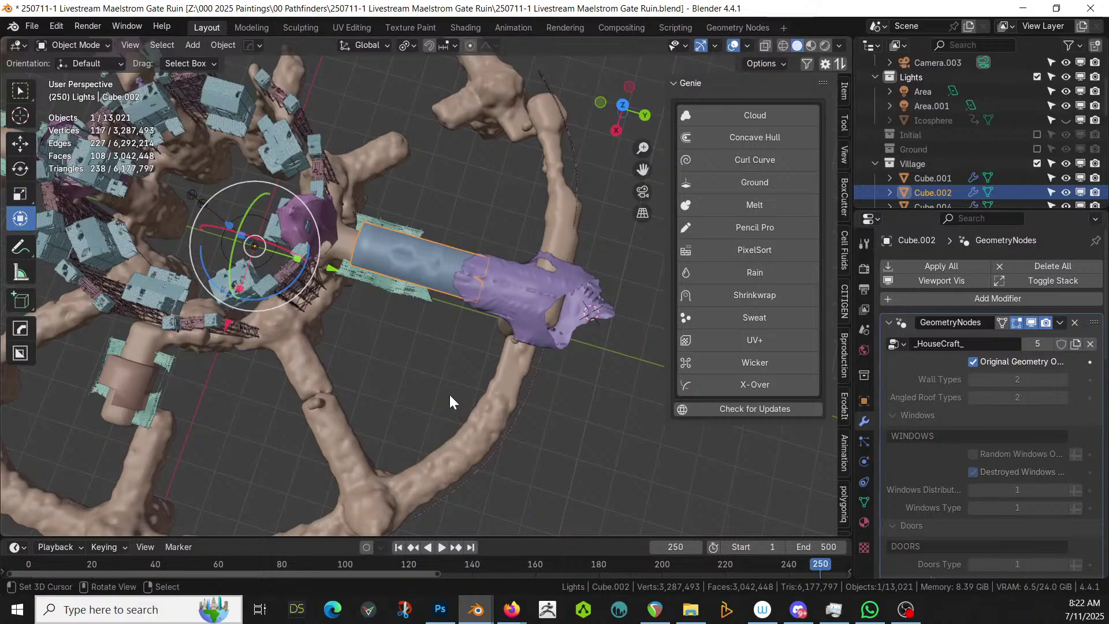
pyautogui.moveTo(449, 394); pyautogui.dragTo(345, 296, button='middle')
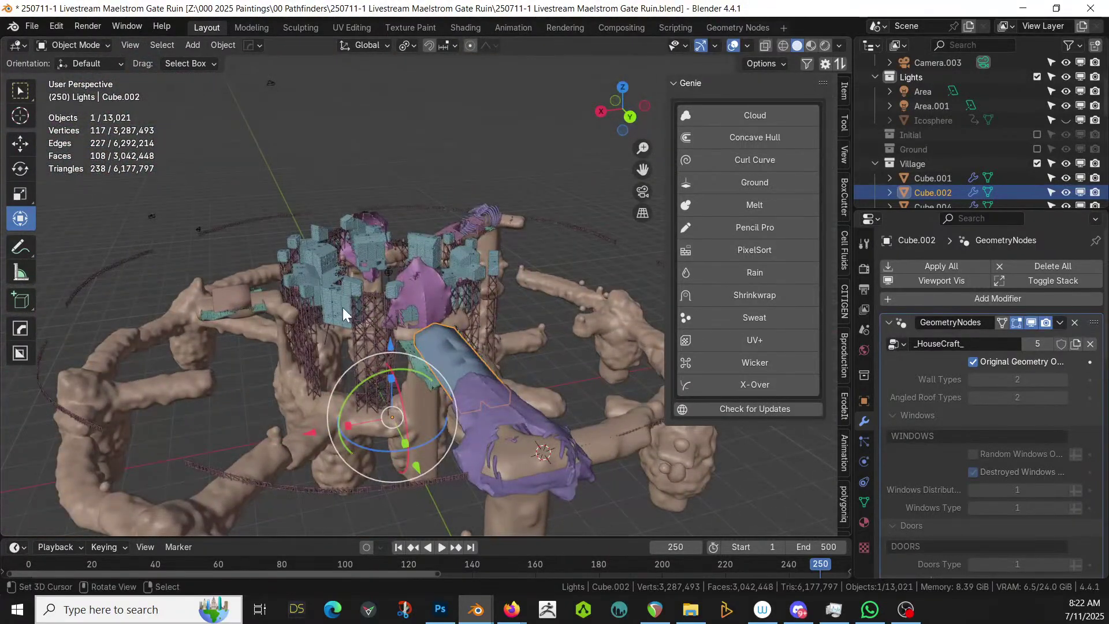
pyautogui.click(243, 482)
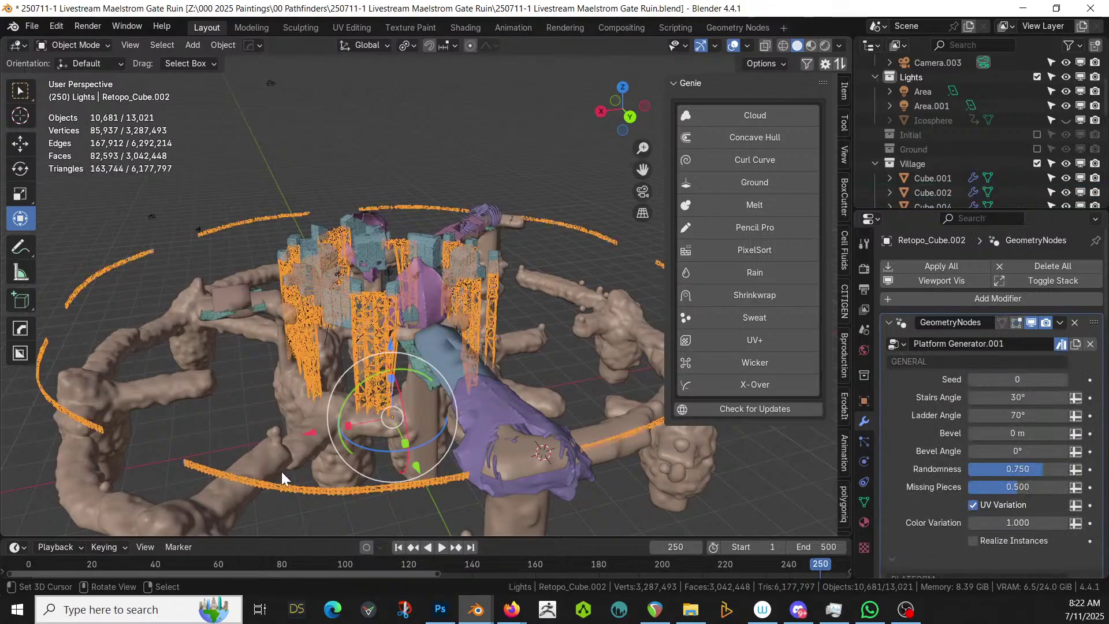
pyautogui.moveTo(282, 471); pyautogui.dragTo(258, 480, button='middle')
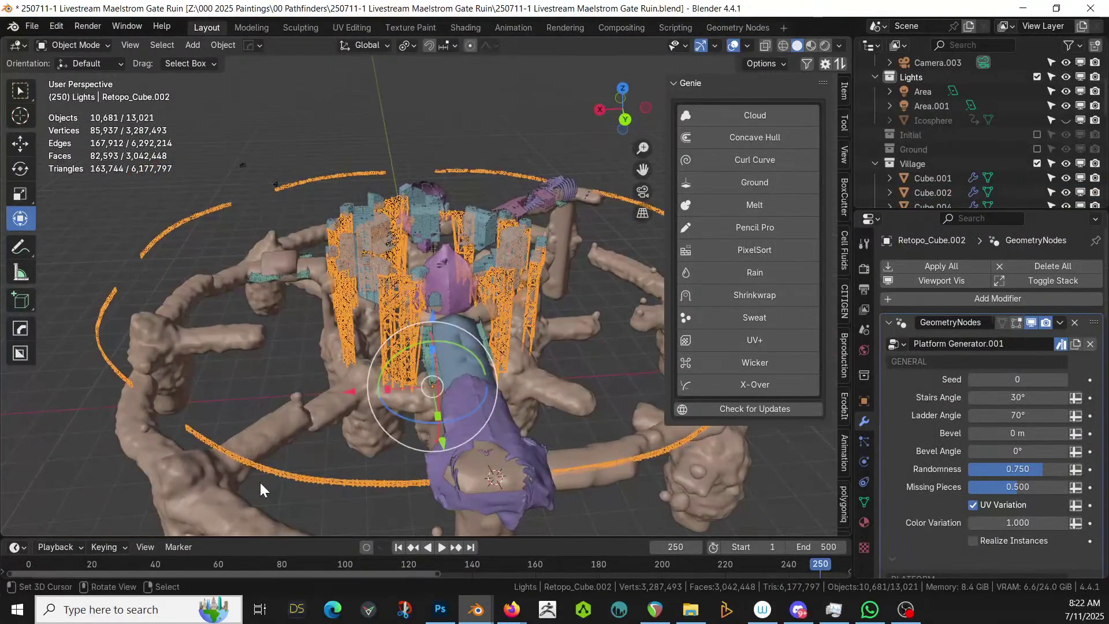
pyautogui.moveTo(832, 470); pyautogui.dragTo(968, 450, button='middle')
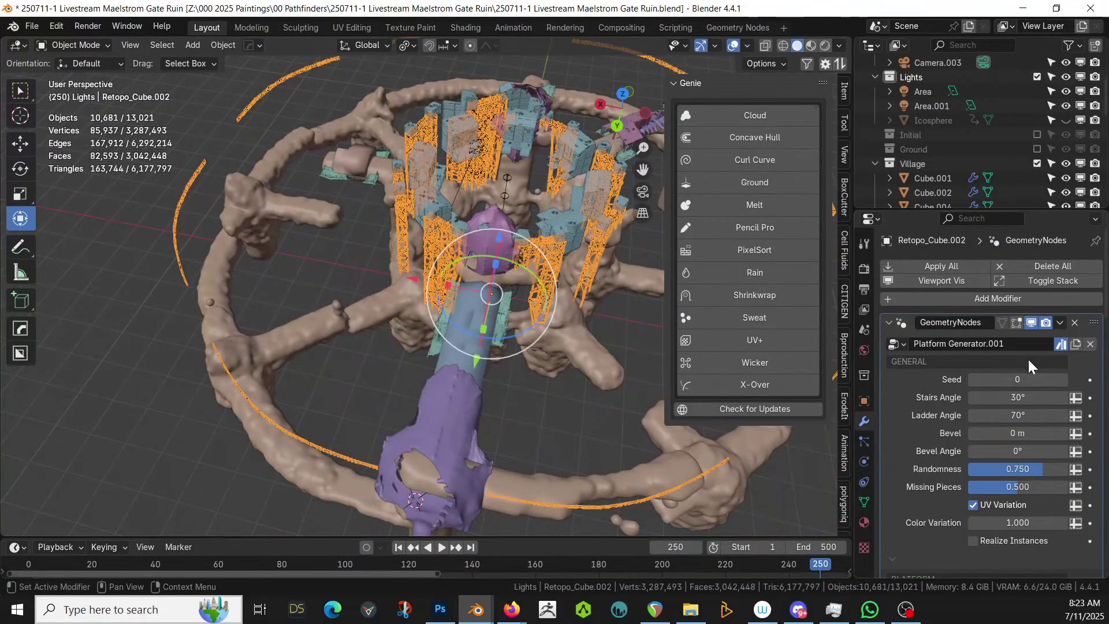
pyautogui.press('Tab')
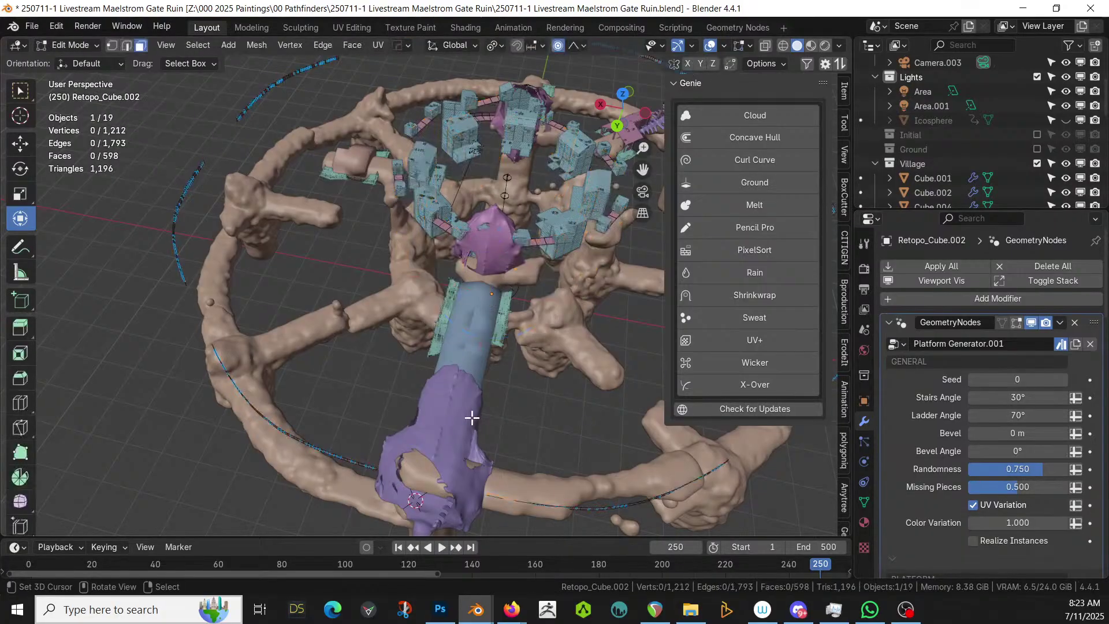
# Show the Water collection to check which outer platform arcs have no ruin rim beneath them above the water
pyautogui.press('KP_7')
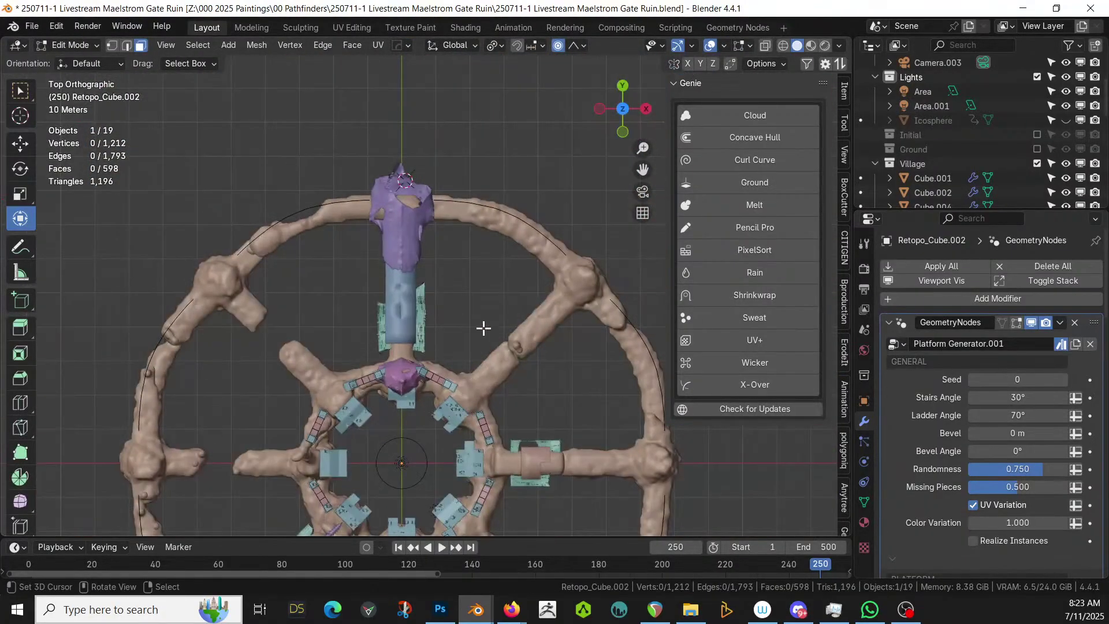
pyautogui.moveTo(483, 328); pyautogui.dragTo(508, 255, button='middle')
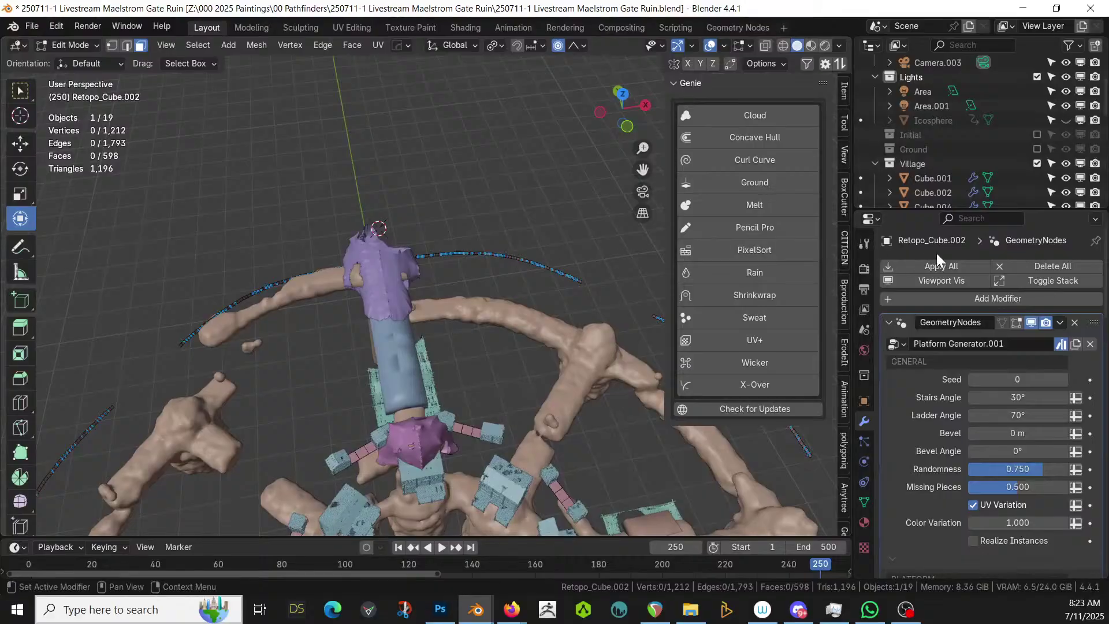
pyautogui.scroll(-5, 1005, 134)
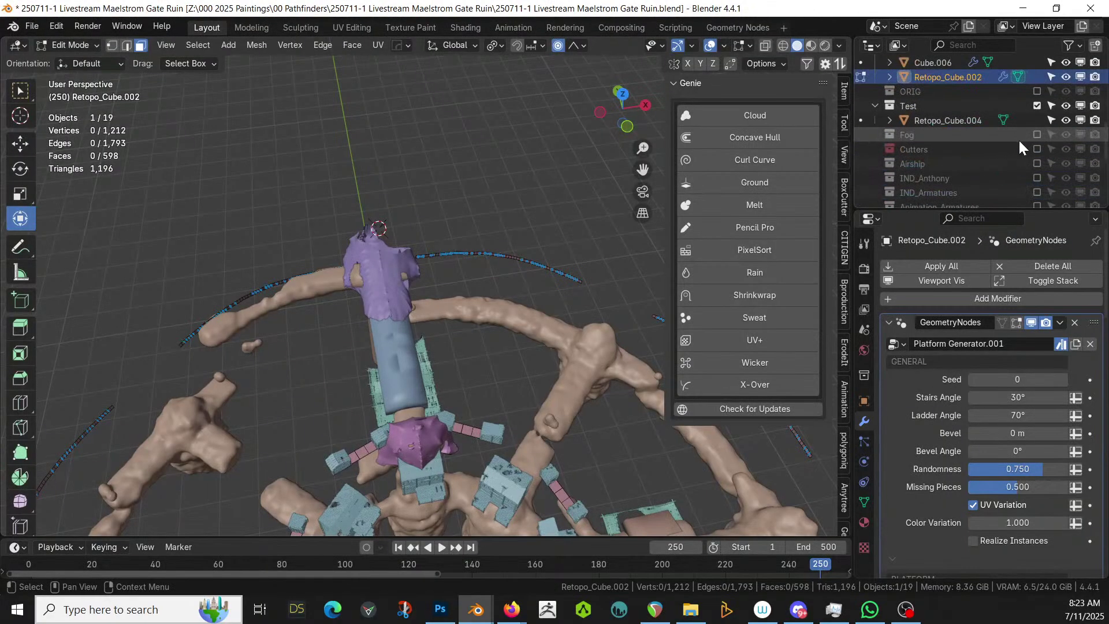
pyautogui.scroll(-4, 1020, 148)
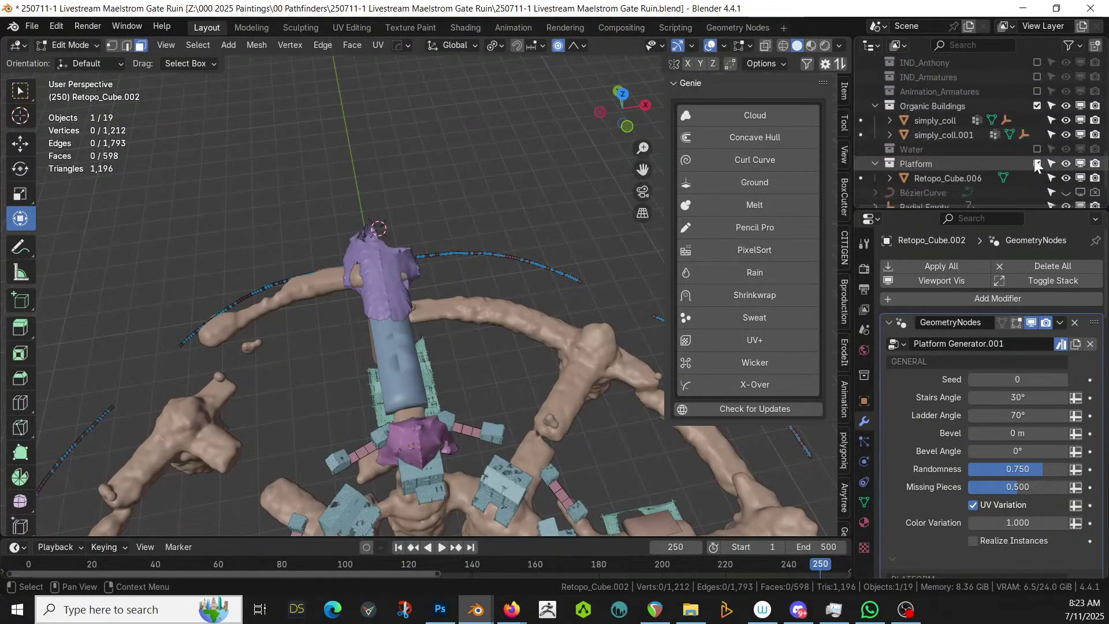
pyautogui.click(1037, 150)
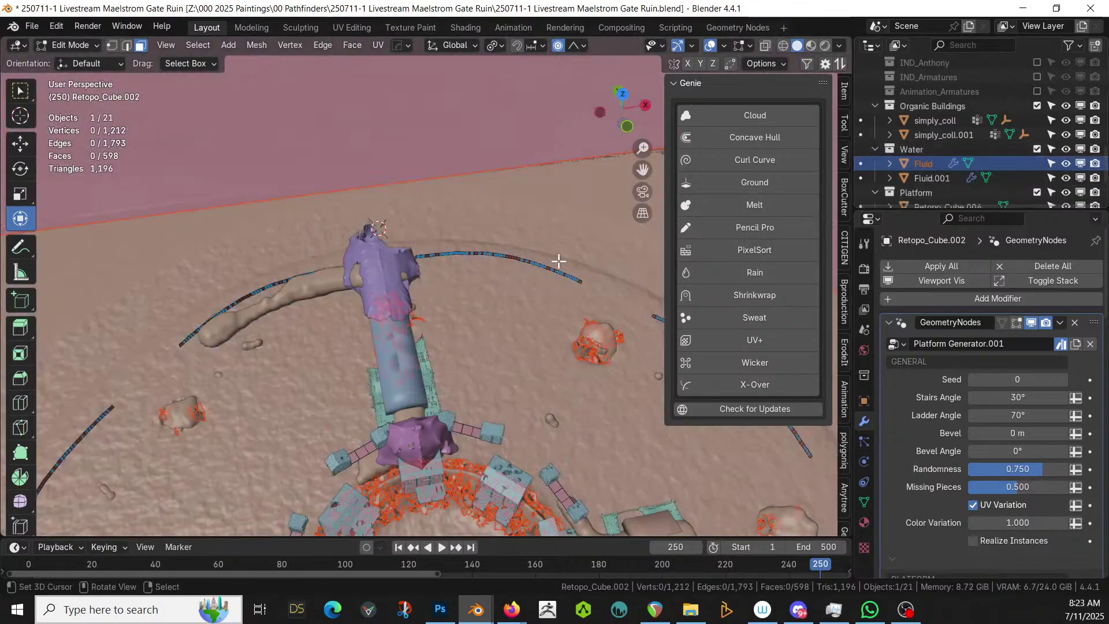
# From the top with X-ray on, circle-select the outer platform arc on the +X side of the +Y spoke
pyautogui.press('KP_7')
pyautogui.keyDown('shift'); pyautogui.moveTo(516, 279); pyautogui.dragTo(455, 346, button='middle'); pyautogui.keyUp('shift')
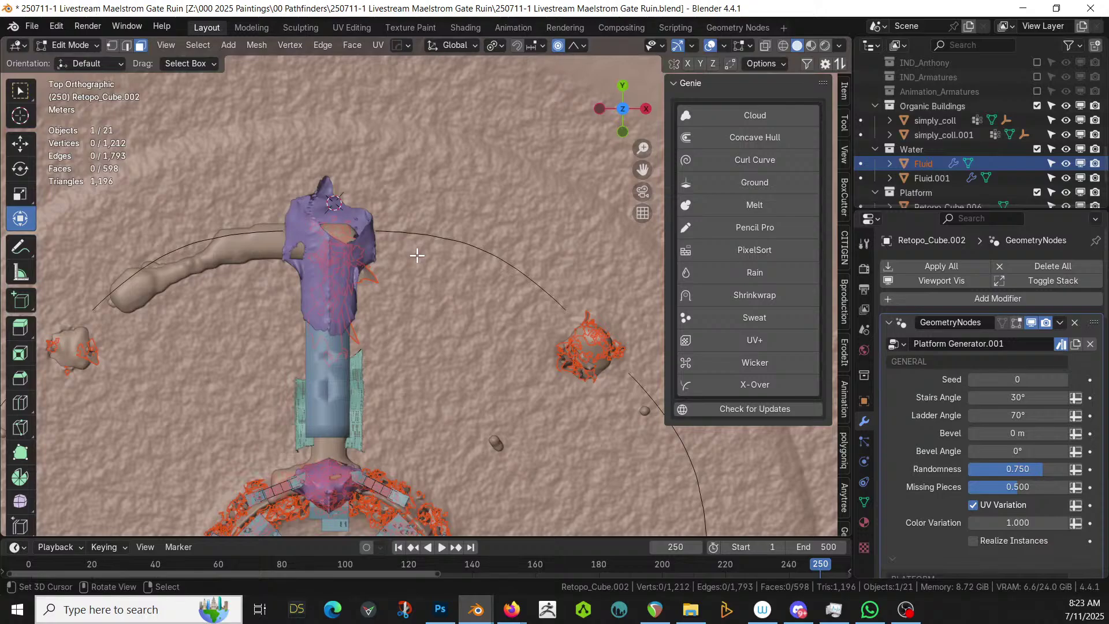
pyautogui.press('c')
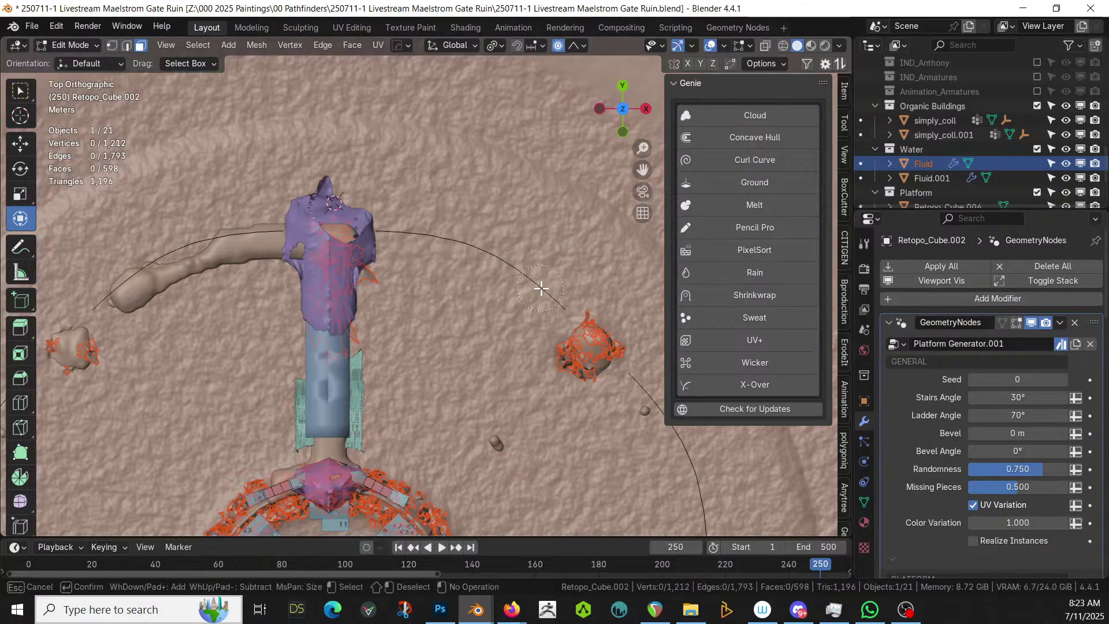
pyautogui.press('Escape')
pyautogui.hotkey('alt', 'z')
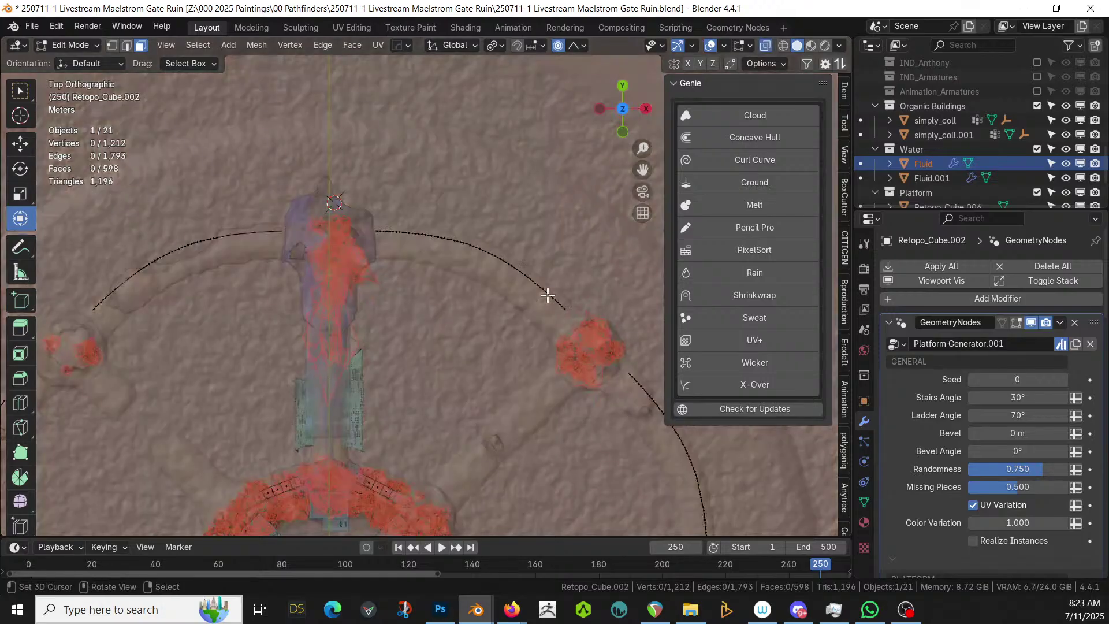
pyautogui.press('c')
pyautogui.scroll(-4, 397, 234)
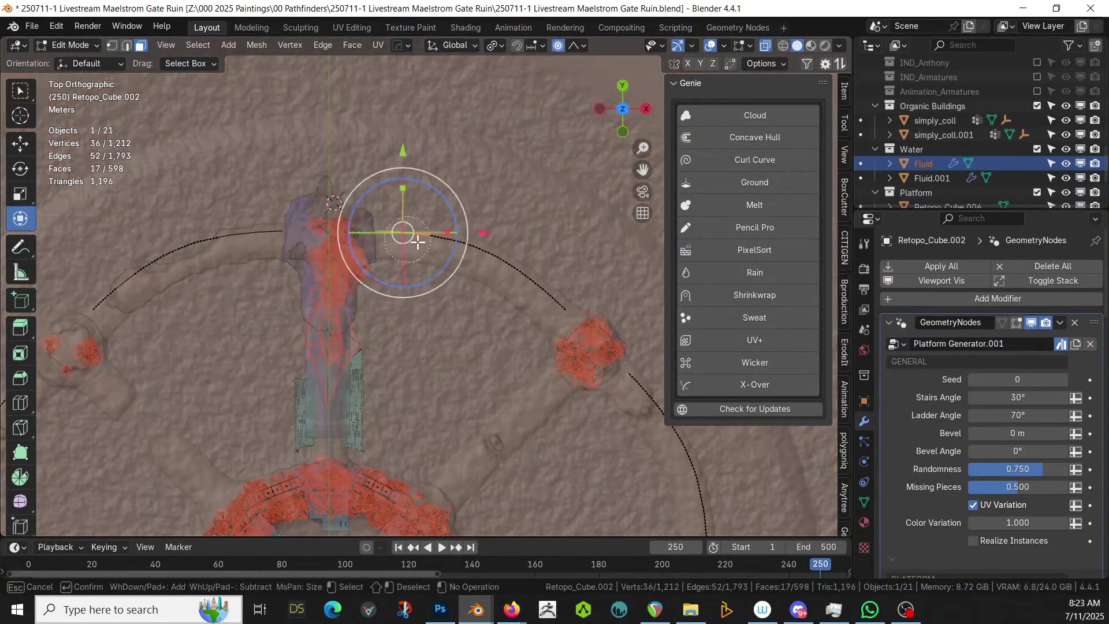
pyautogui.moveTo(403, 227)
pyautogui.mouseDown()
pyautogui.moveTo(466, 245)
pyautogui.moveTo(553, 300)
pyautogui.mouseUp()
pyautogui.press('Escape')
# Add the neighbouring outer platform arc, running down to the +X spoke, to the face selection
pyautogui.moveTo(552, 320); pyautogui.dragTo(527, 392, button='middle')
pyautogui.press('KP_7')
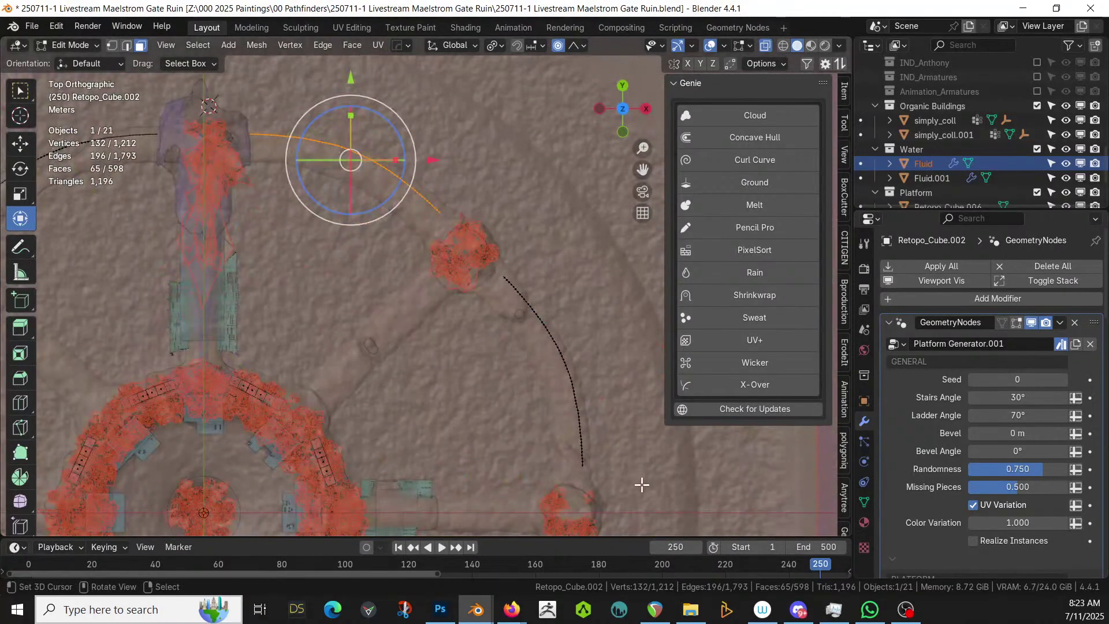
pyautogui.press('c')
pyautogui.moveTo(576, 430)
pyautogui.mouseDown()
pyautogui.moveTo(584, 446)
pyautogui.moveTo(559, 302)
pyautogui.moveTo(503, 272)
pyautogui.moveTo(582, 361)
pyautogui.mouseUp()
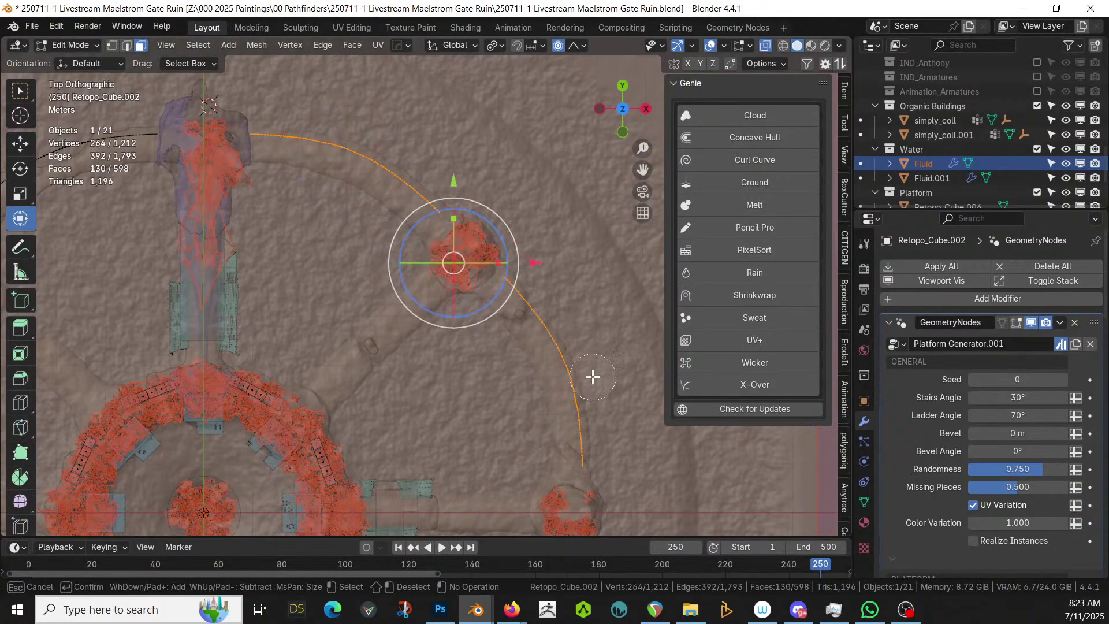
pyautogui.press('Escape')
# Hide the Water collection and add the outer platform arc on the -Y side to the face selection
pyautogui.moveTo(604, 397); pyautogui.dragTo(384, 210, button='middle')
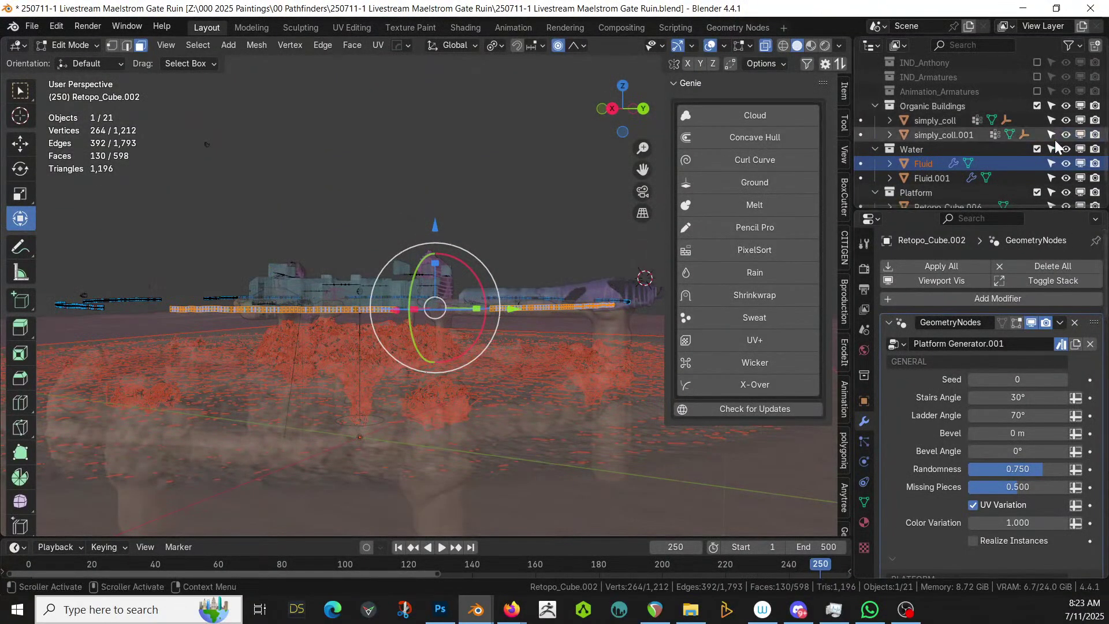
pyautogui.click(1037, 150)
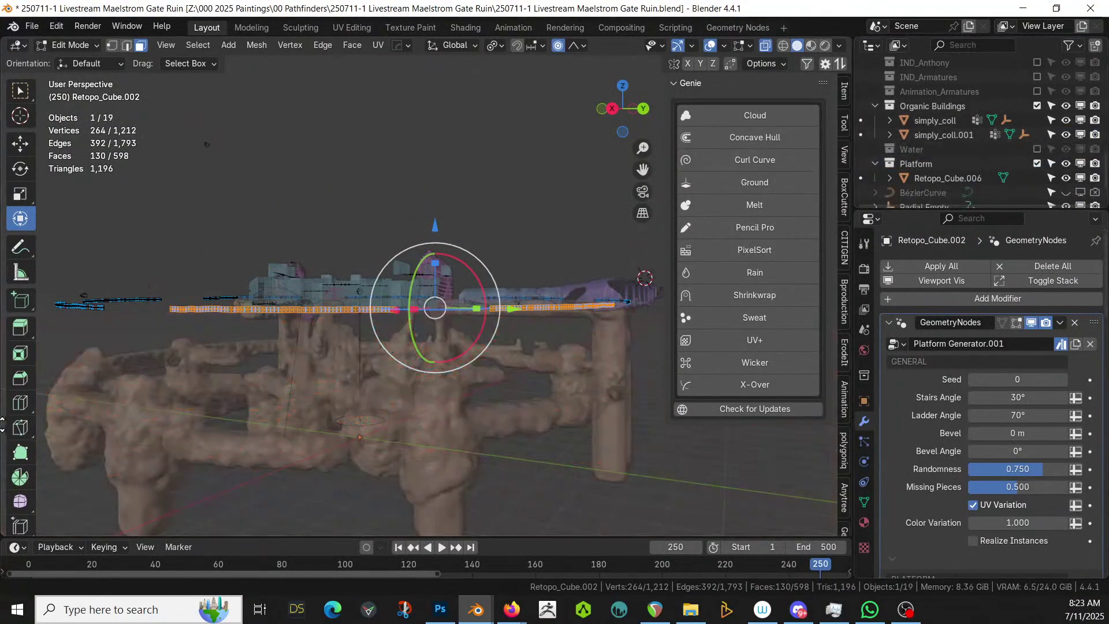
pyautogui.keyDown('shift'); pyautogui.moveTo(354, 364); pyautogui.dragTo(584, 391, button='middle'); pyautogui.keyUp('shift')
pyautogui.press('c')
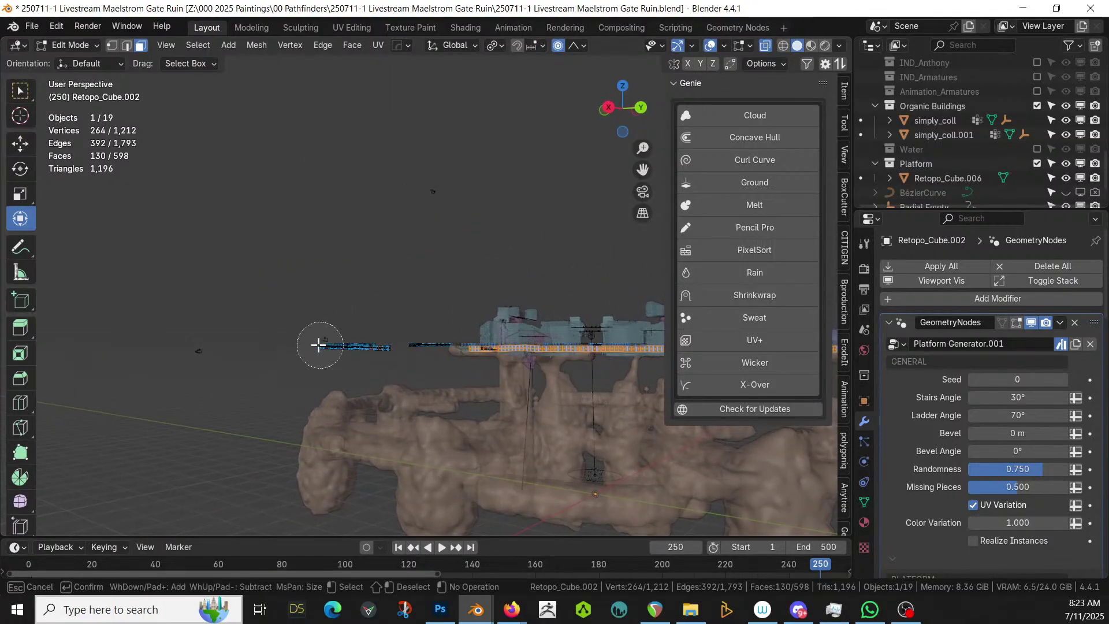
pyautogui.moveTo(317, 345); pyautogui.dragTo(399, 357)
pyautogui.press('Escape')
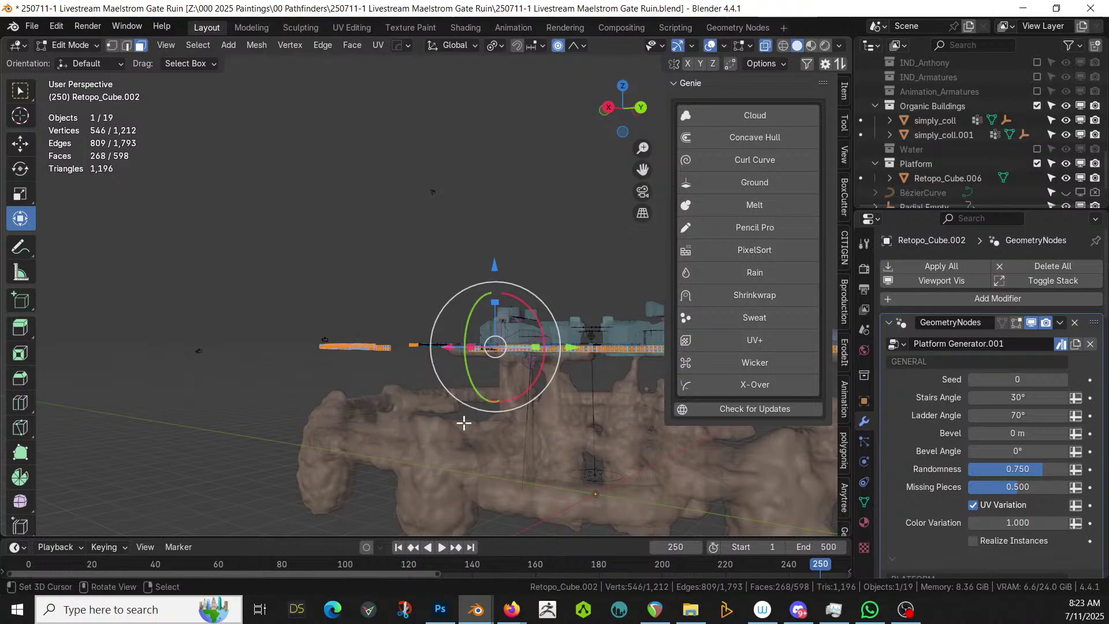
# Add the outer platform arc on the -X-Y side of the ring to the face selection
pyautogui.moveTo(463, 421); pyautogui.dragTo(62, 453, button='middle')
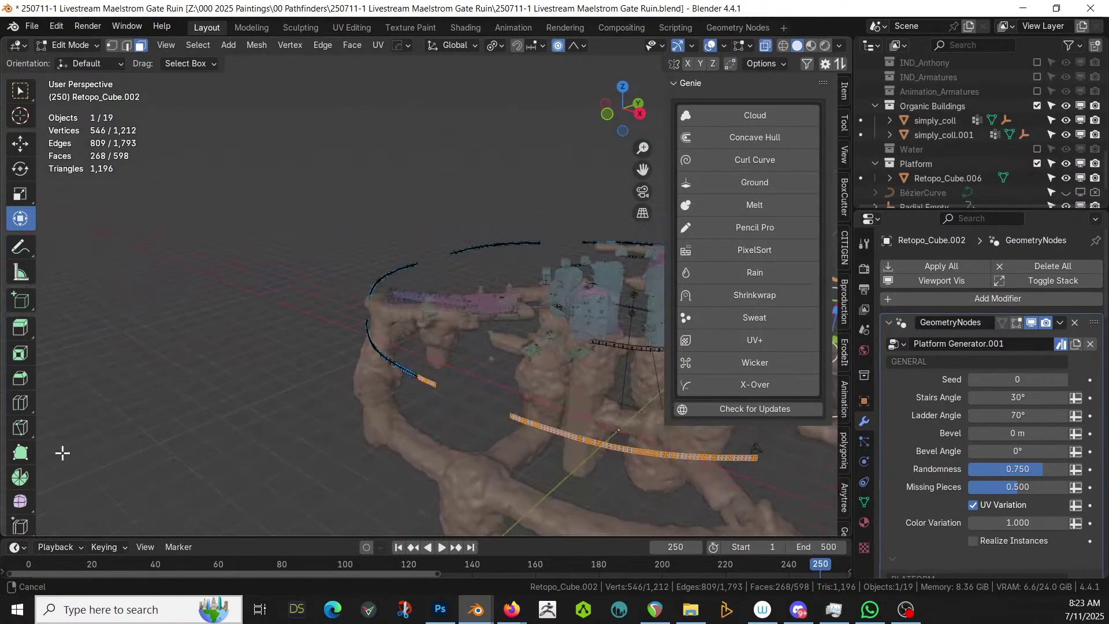
pyautogui.moveTo(1, 398); pyautogui.dragTo(392, 349, button='middle')
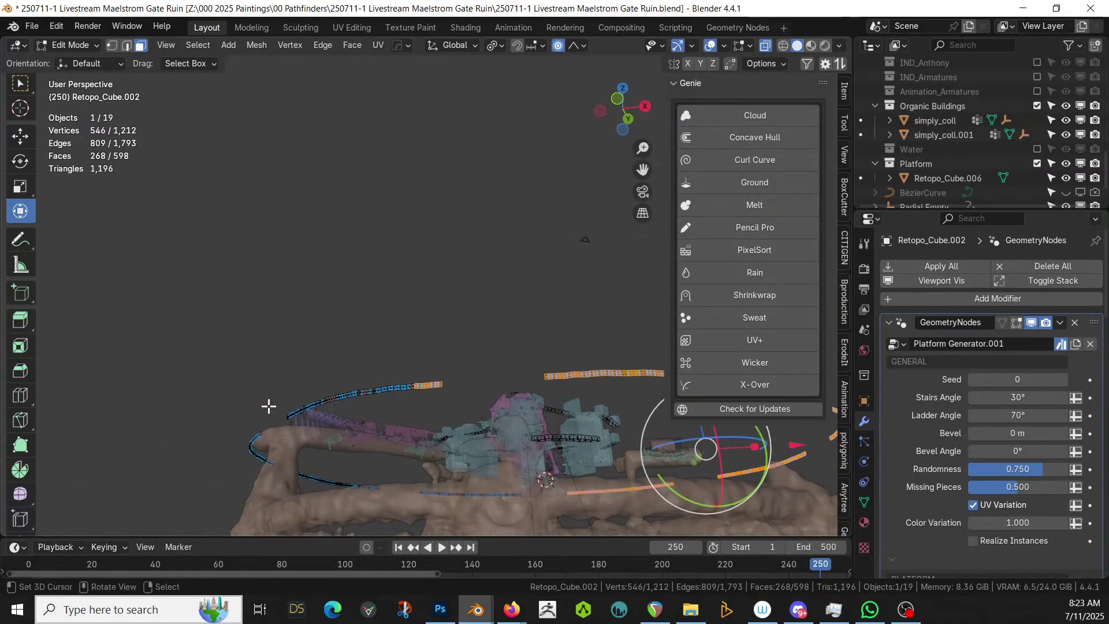
pyautogui.press('c')
pyautogui.moveTo(295, 404); pyautogui.dragTo(458, 390)
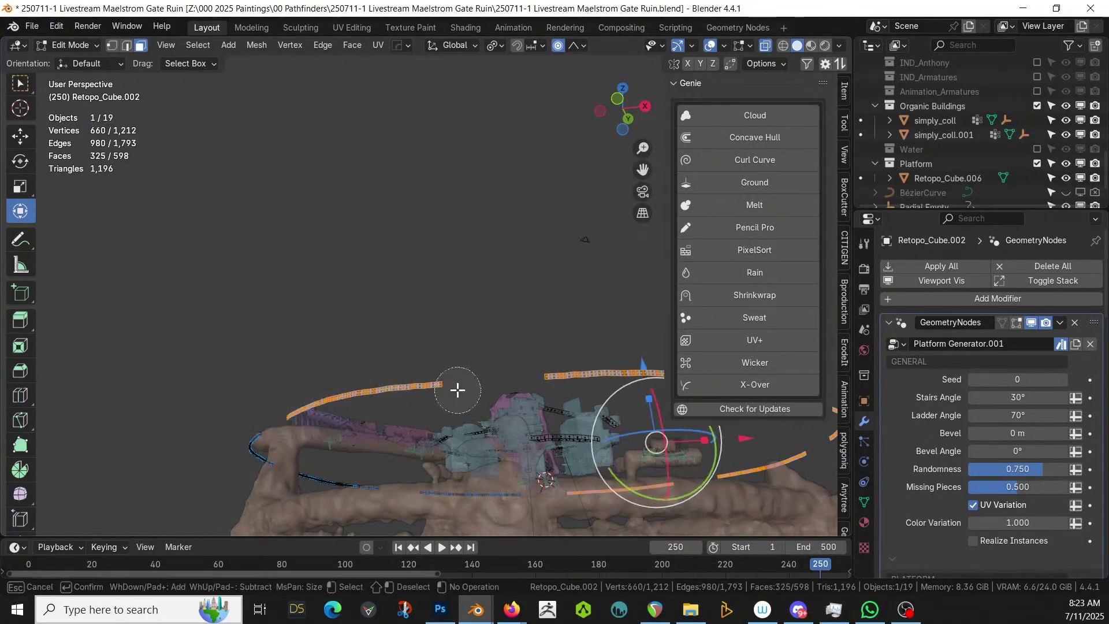
pyautogui.rightClick(456, 387)
# Circle-select the outer platform arcs on the -X side, adding them to the face selection
pyautogui.moveTo(453, 376); pyautogui.dragTo(561, 453, button='middle')
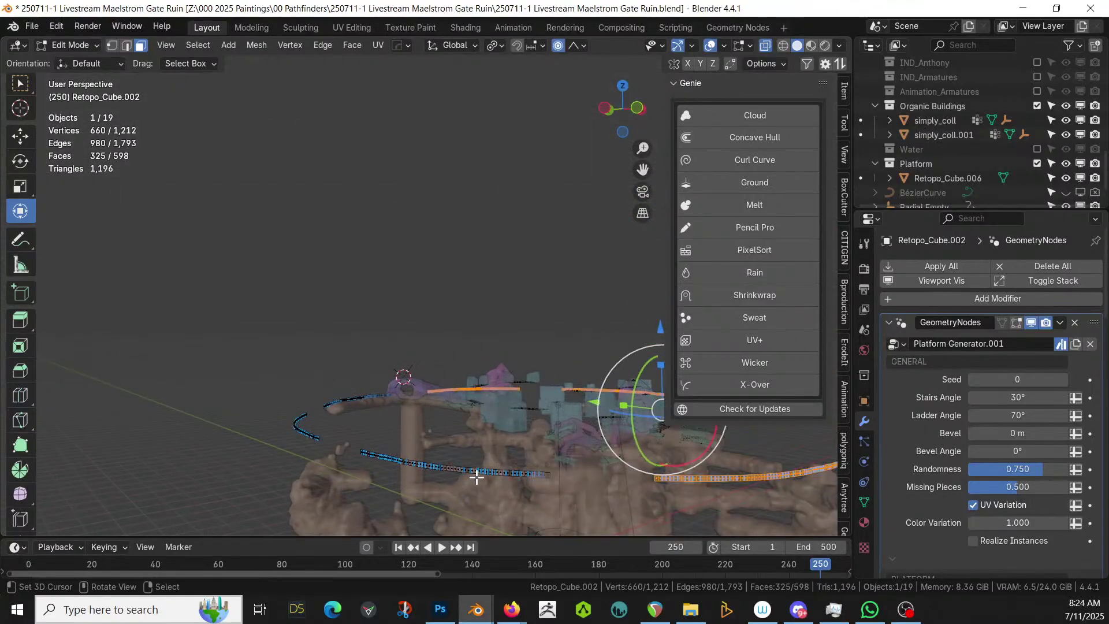
pyautogui.press('c')
pyautogui.moveTo(491, 475)
pyautogui.mouseDown()
pyautogui.moveTo(330, 453)
pyautogui.moveTo(292, 420)
pyautogui.mouseUp()
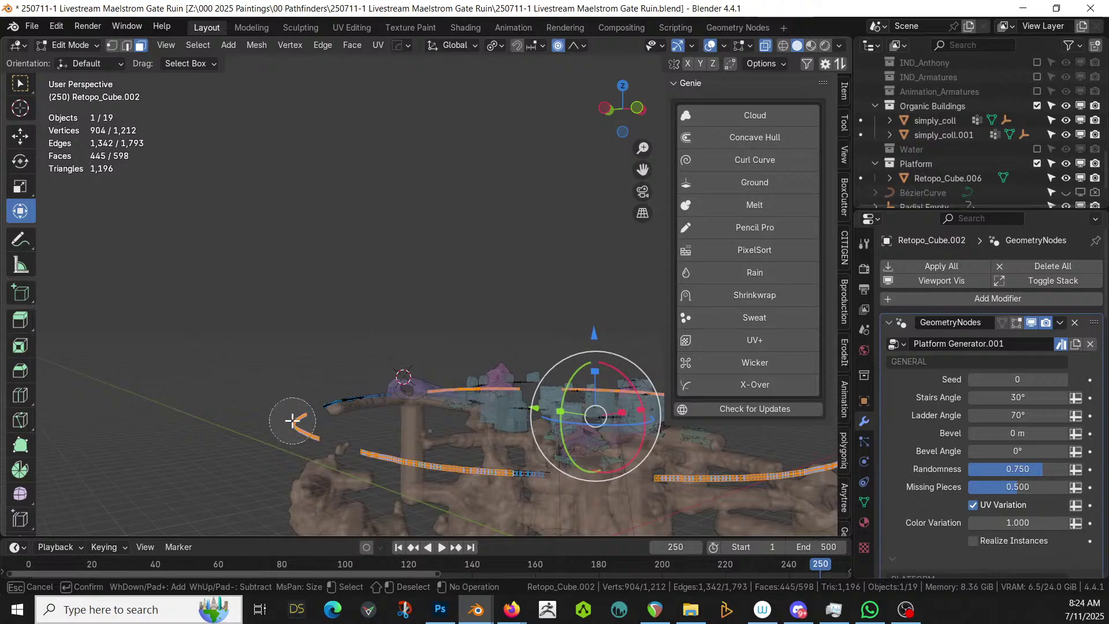
pyautogui.rightClick(327, 440)
# Add most of the platform arc above the broken rim piece by the +Y spoke, sparing short strips, and delete the selected faces
pyautogui.moveTo(329, 441)
pyautogui.mouseDown(button='middle')
pyautogui.moveTo(512, 483)
pyautogui.moveTo(483, 25)
pyautogui.mouseUp(button='middle')
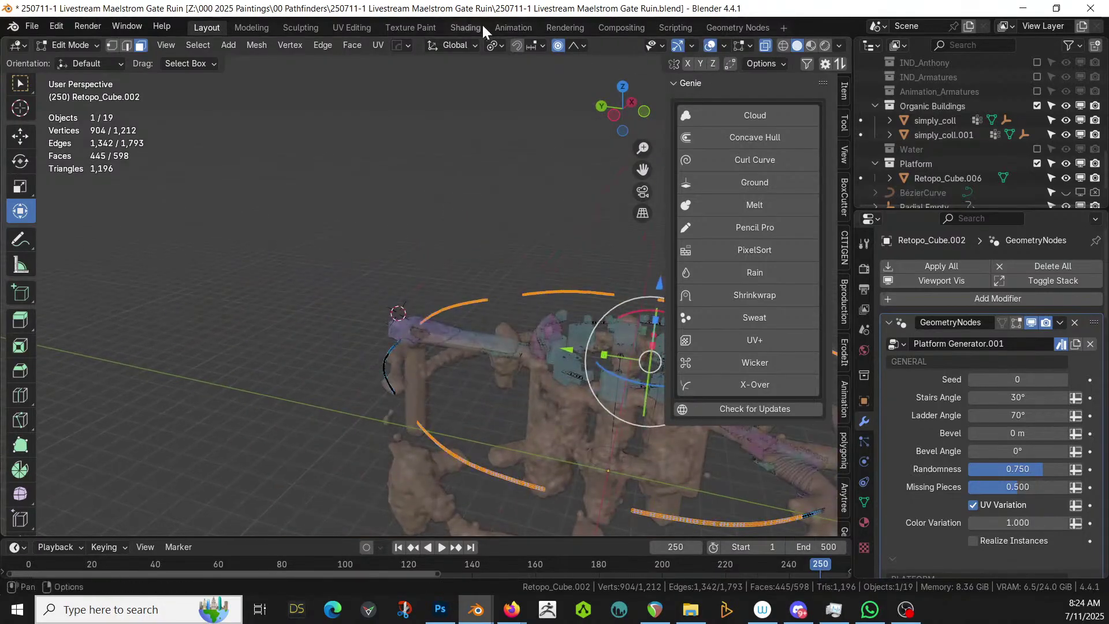
pyautogui.moveTo(257, 426); pyautogui.dragTo(389, 186, button='middle')
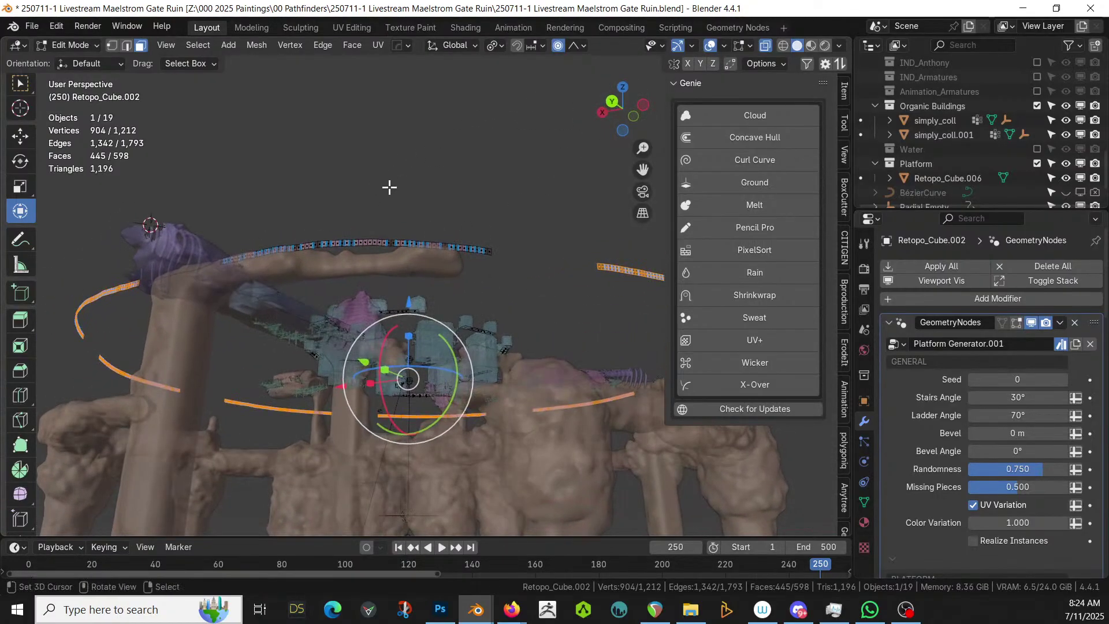
pyautogui.press('c')
pyautogui.moveTo(361, 249)
pyautogui.mouseDown()
pyautogui.moveTo(297, 243)
pyautogui.moveTo(411, 240)
pyautogui.mouseUp()
pyautogui.moveTo(543, 242); pyautogui.dragTo(479, 250)
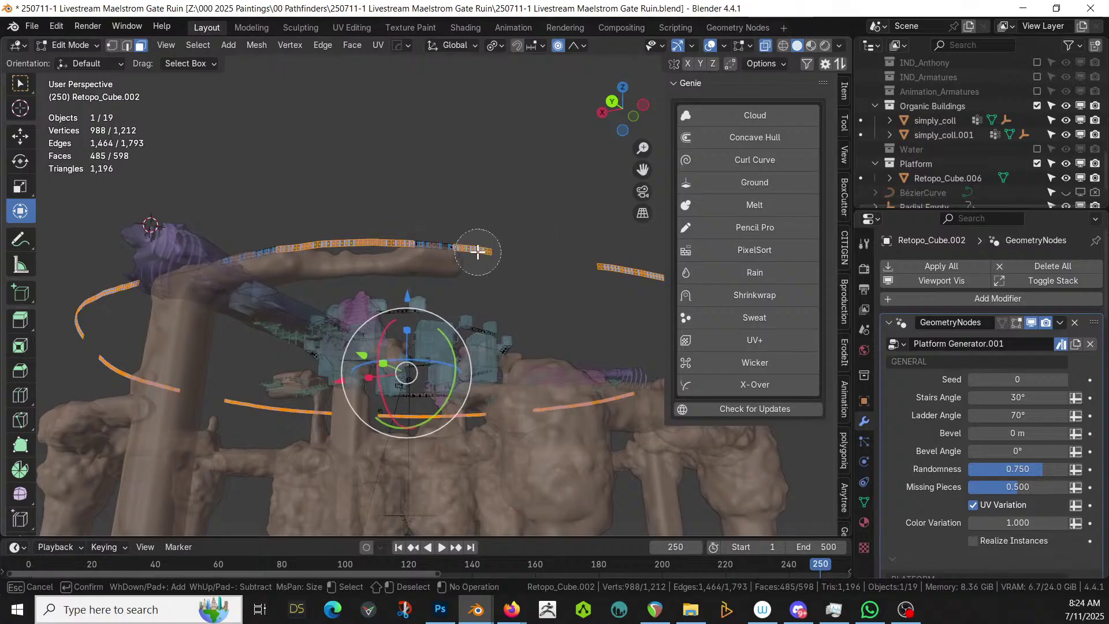
pyautogui.rightClick(508, 282)
pyautogui.press('x')
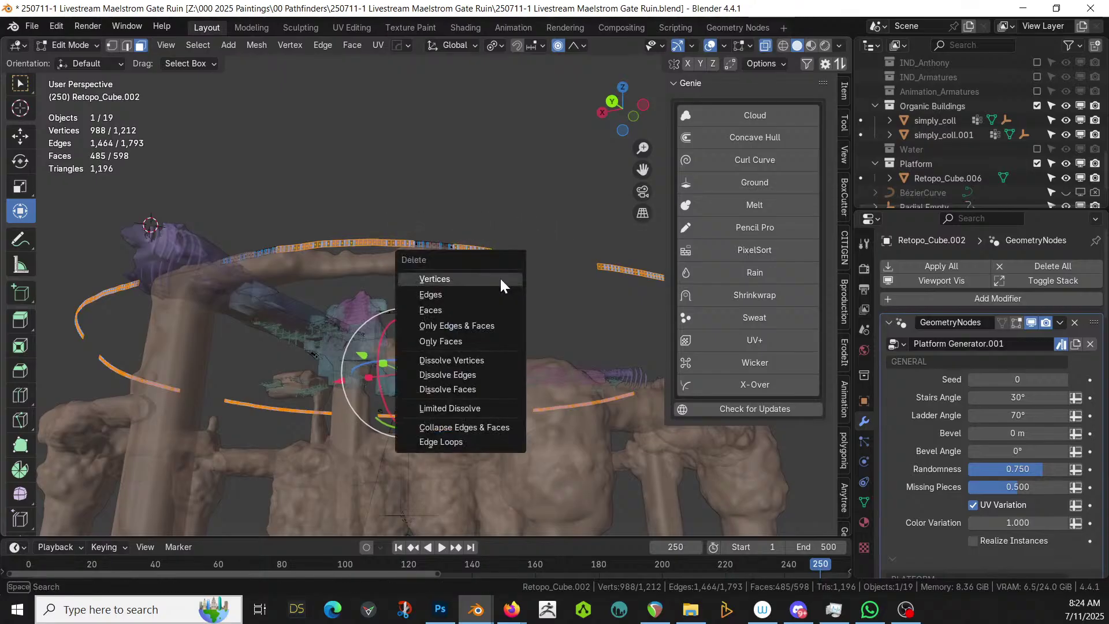
pyautogui.click(434, 311)
# Check the remaining short platform strips, return to Object Mode and look over the whole ruin ring
pyautogui.moveTo(433, 310); pyautogui.dragTo(410, 417, button='middle')
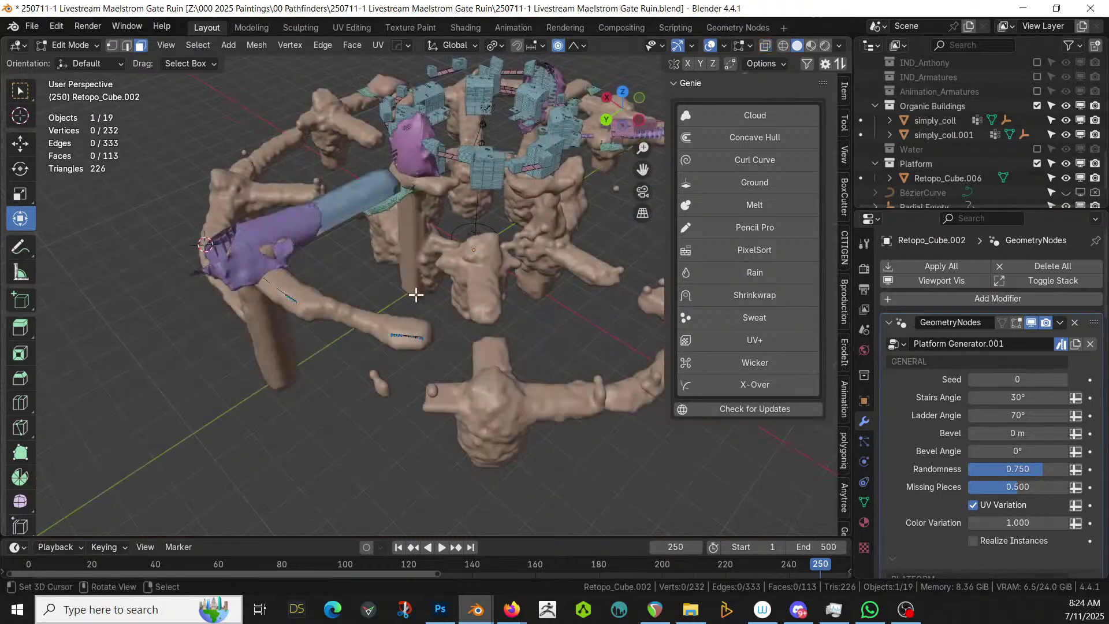
pyautogui.scroll(4, 452, 328)
pyautogui.moveTo(453, 329); pyautogui.dragTo(433, 290, button='middle')
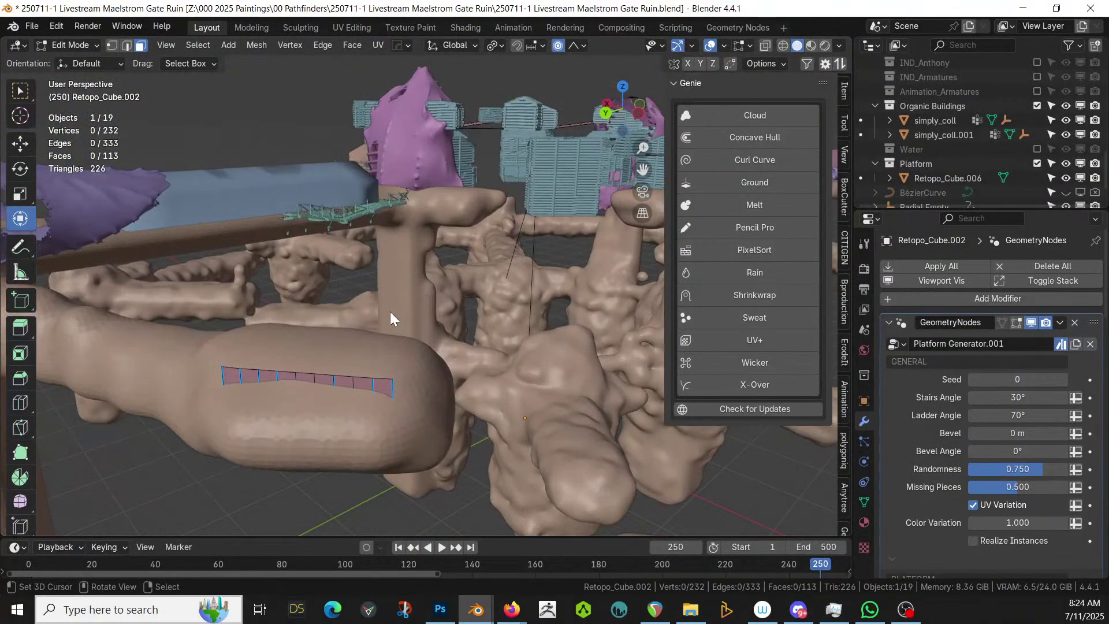
pyautogui.press('Tab')
pyautogui.click(344, 400)
pyautogui.press('KP_Decimal')
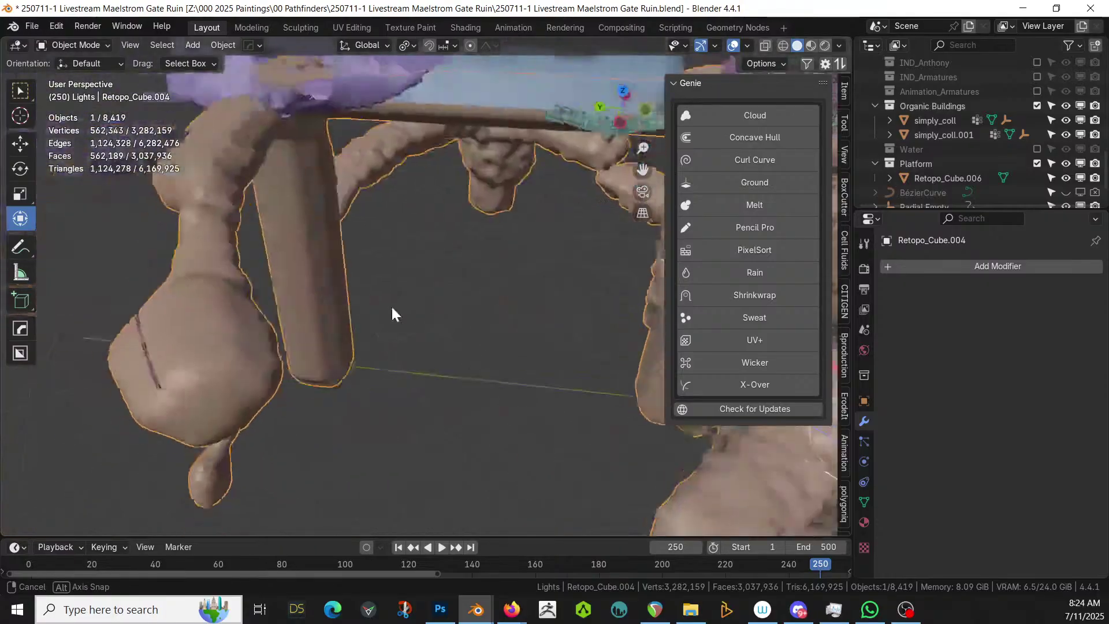
pyautogui.keyDown('shift'); pyautogui.moveTo(374, 273); pyautogui.dragTo(12, 136, button='middle'); pyautogui.keyUp('shift')
pyautogui.scroll(-10, 323, 318)
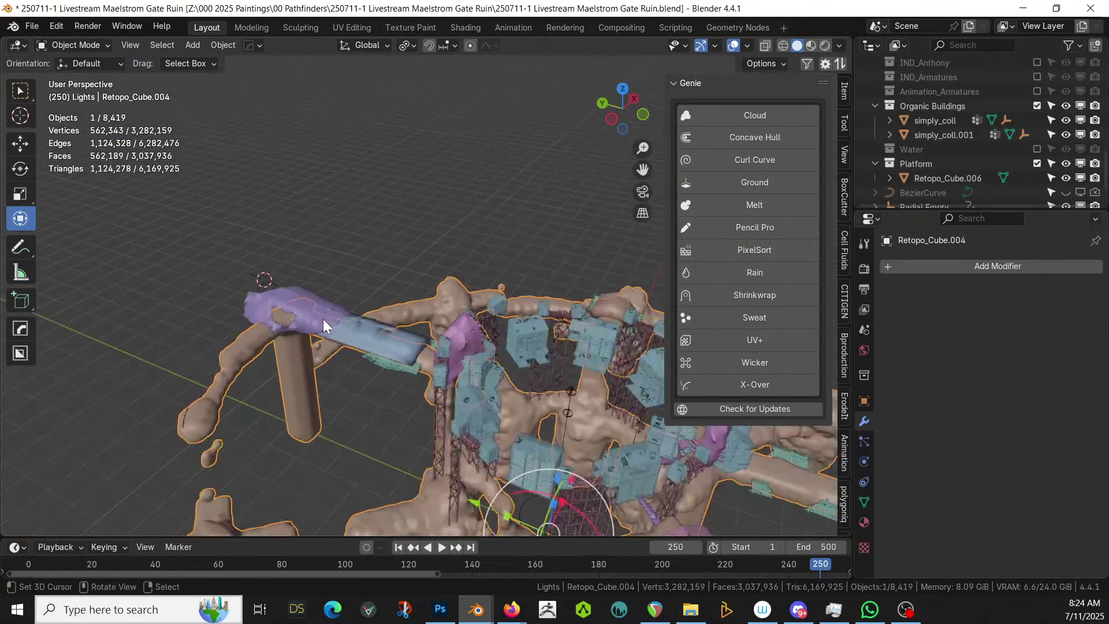
pyautogui.moveTo(287, 245); pyautogui.dragTo(245, 340, button='middle')
pyautogui.moveTo(427, 324); pyautogui.dragTo(498, 289, button='middle')
# Select the house blocks on the three spokes, ending with the fully detailed HouseCraft one, and join them into a single object
pyautogui.click(246, 189)
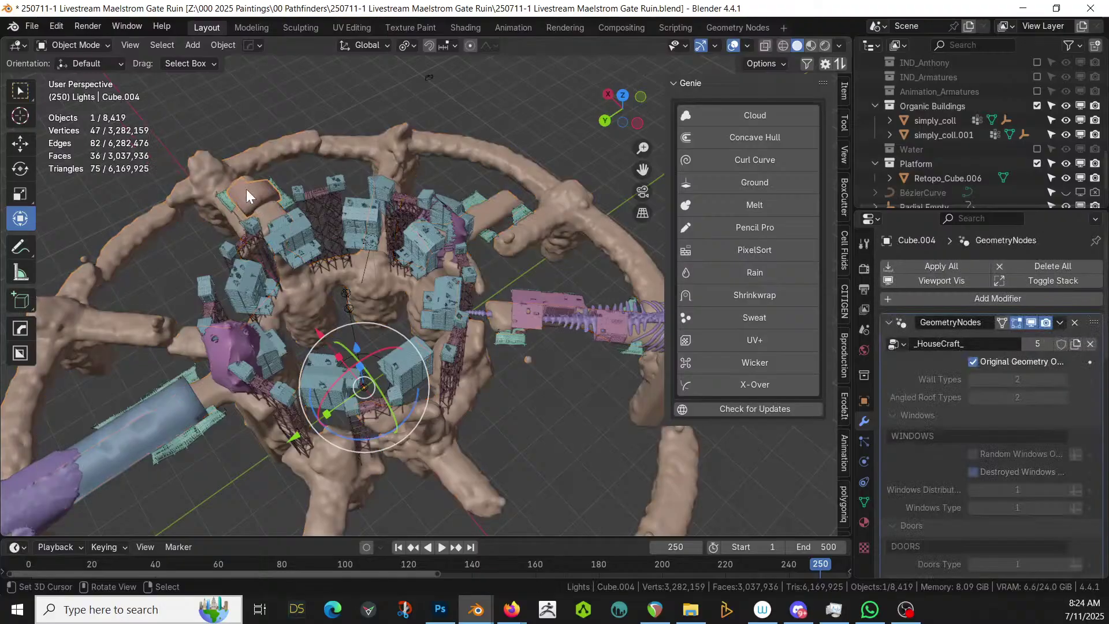
pyautogui.keyDown('shift'); pyautogui.click(145, 417); pyautogui.keyUp('shift')
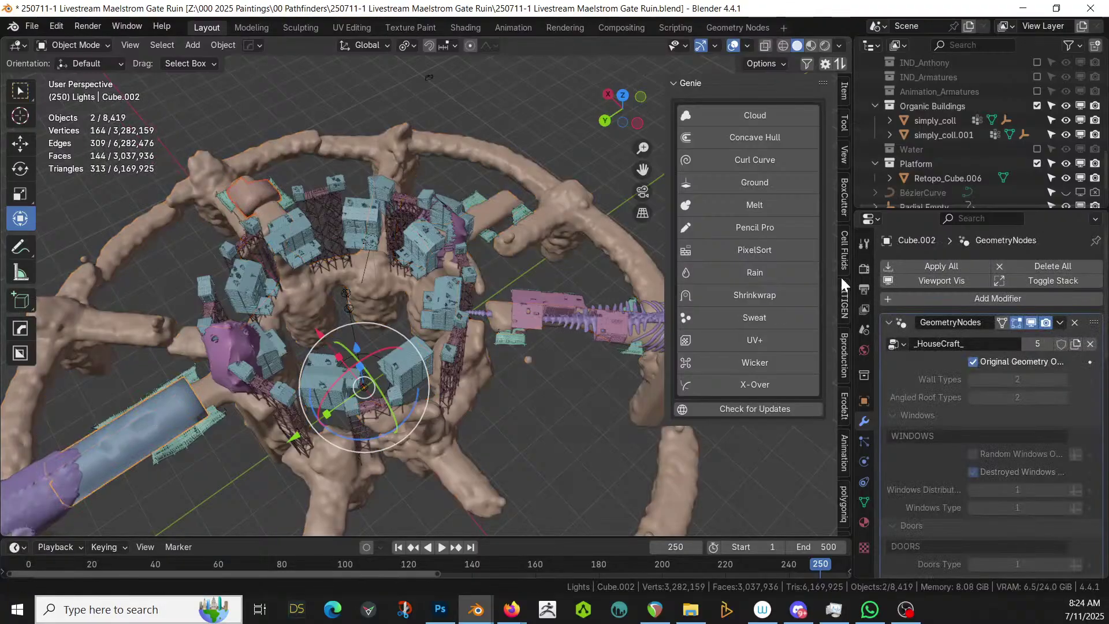
pyautogui.keyDown('shift'); pyautogui.click(539, 300); pyautogui.keyUp('shift')
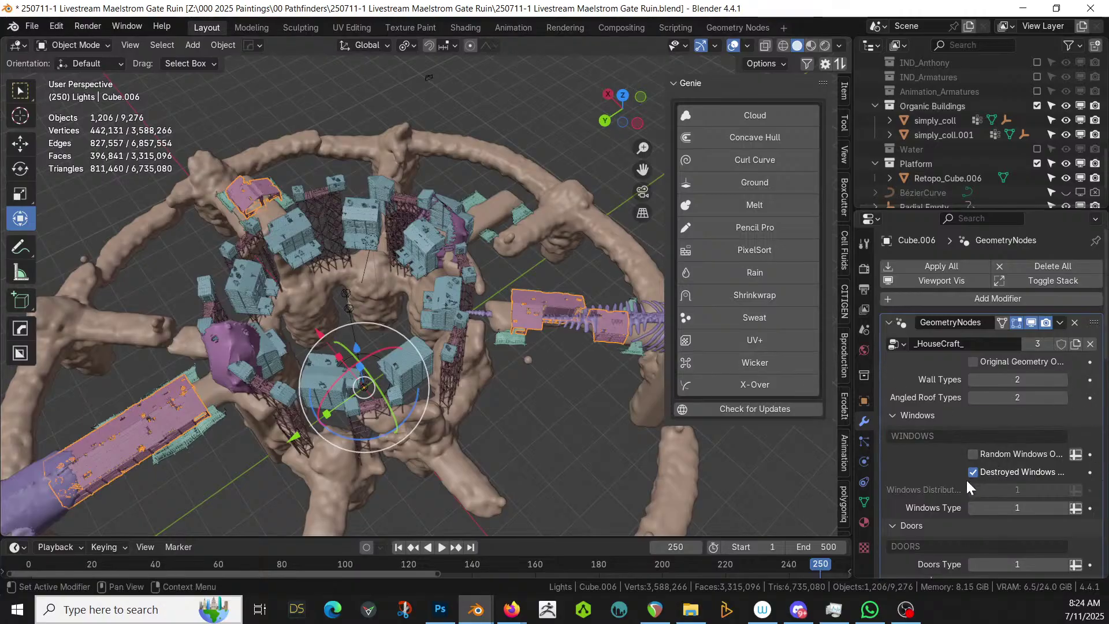
# Set the joined houses' Random Damage Density to 1 and Random Damage Scale to 1 in the HouseCraft modifier
pyautogui.scroll(-10, 966, 478)
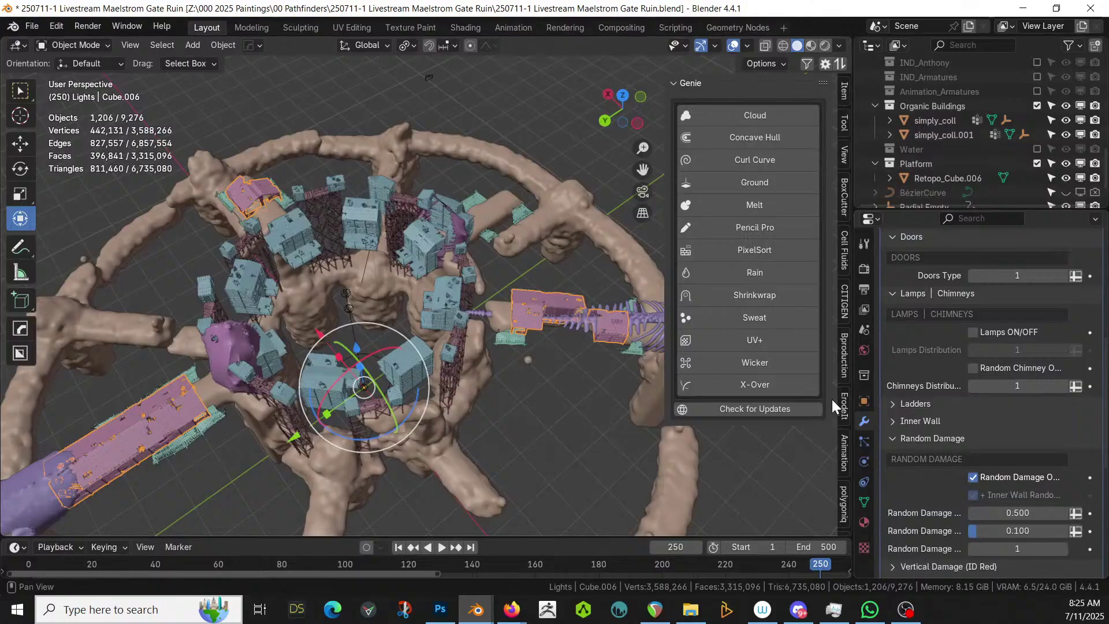
pyautogui.moveTo(853, 381); pyautogui.dragTo(487, 381)
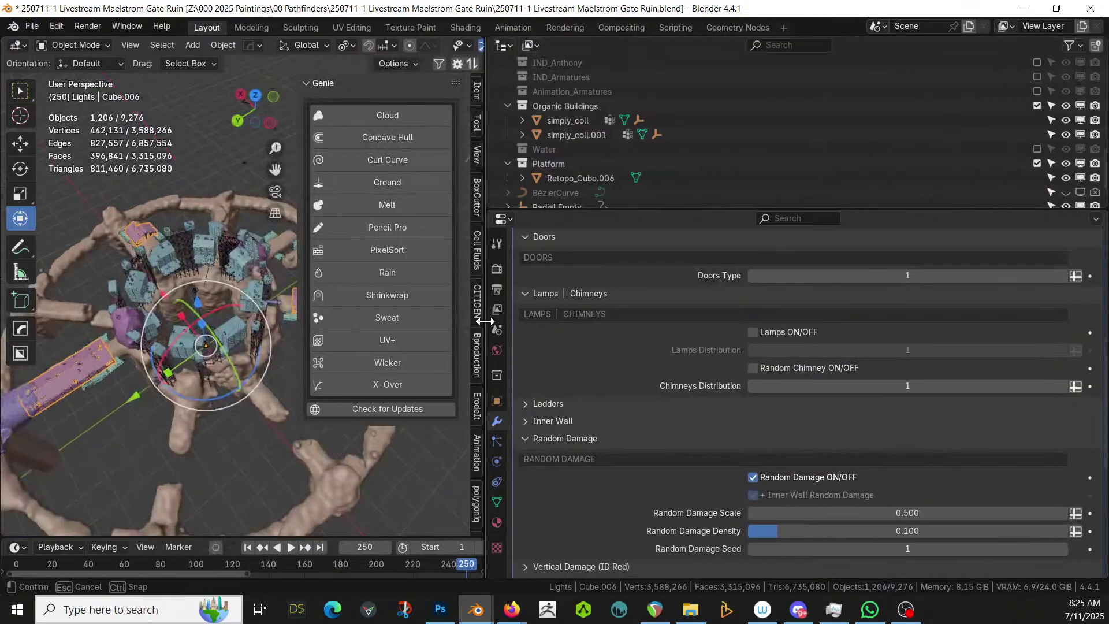
pyautogui.moveTo(904, 531); pyautogui.dragTo(904, 531)
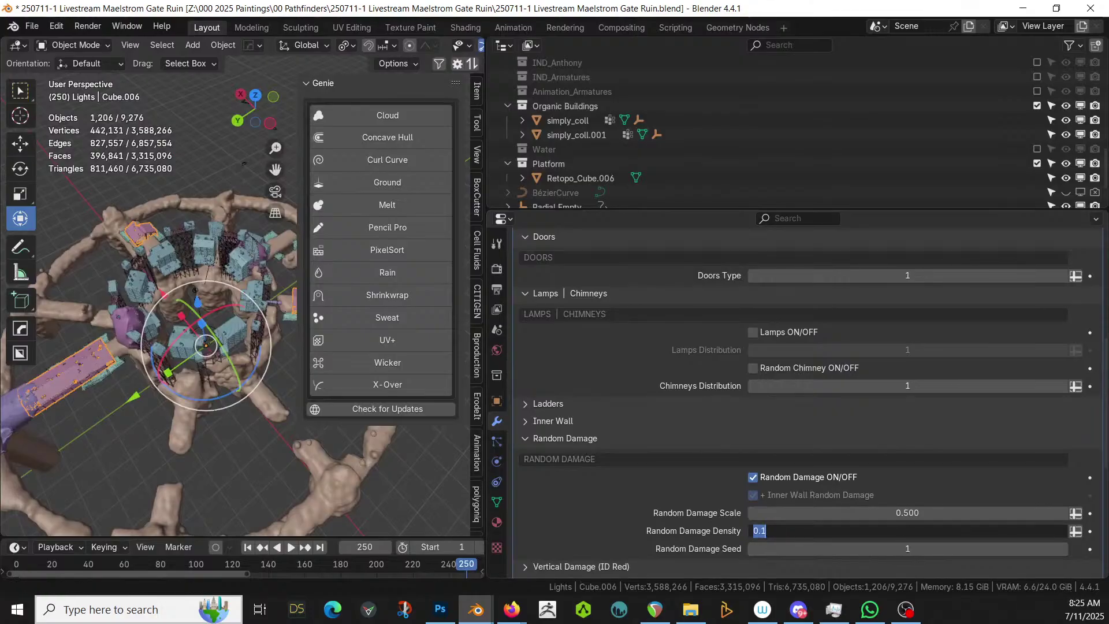
pyautogui.write('1')
pyautogui.press('Return')
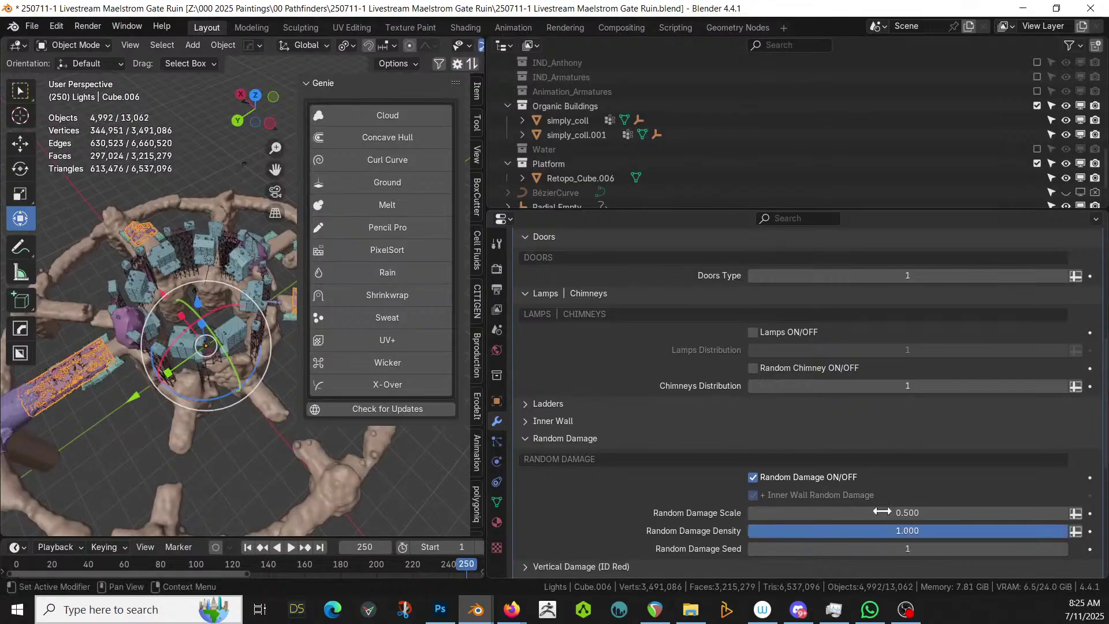
pyautogui.moveTo(289, 399); pyautogui.dragTo(220, 302, button='middle')
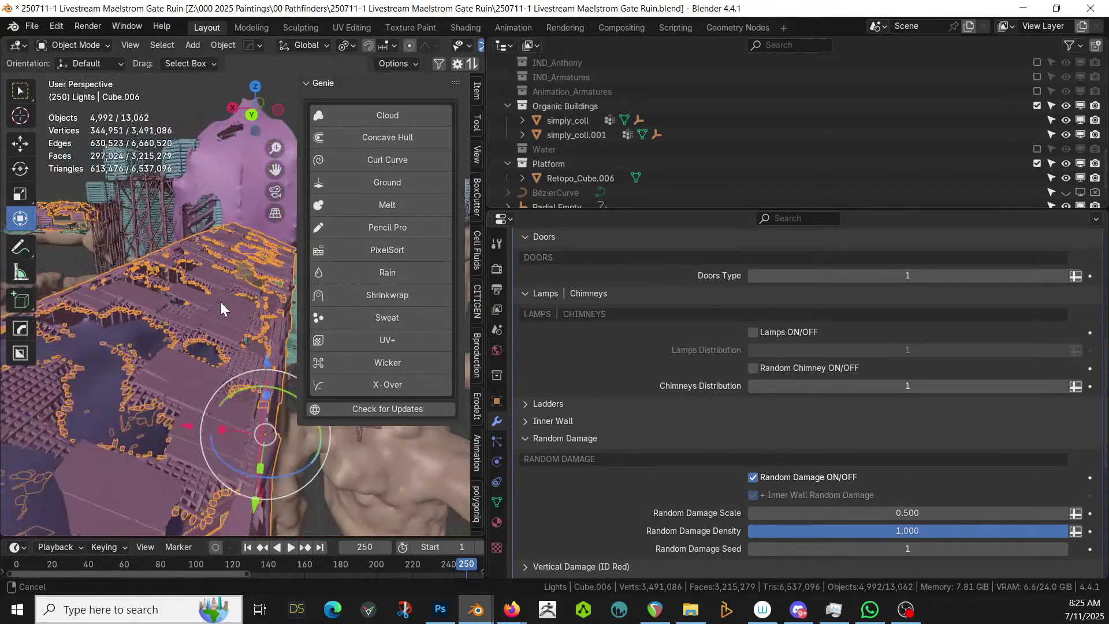
pyautogui.click(891, 514)
pyautogui.press('Return')
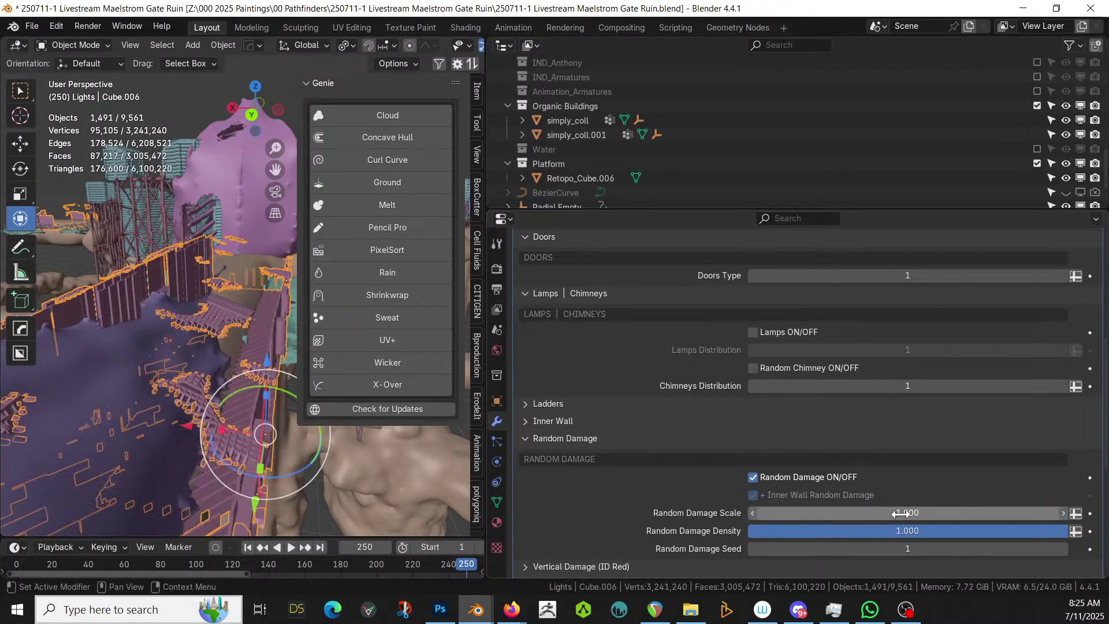
pyautogui.moveTo(220, 424); pyautogui.dragTo(265, 465, button='middle')
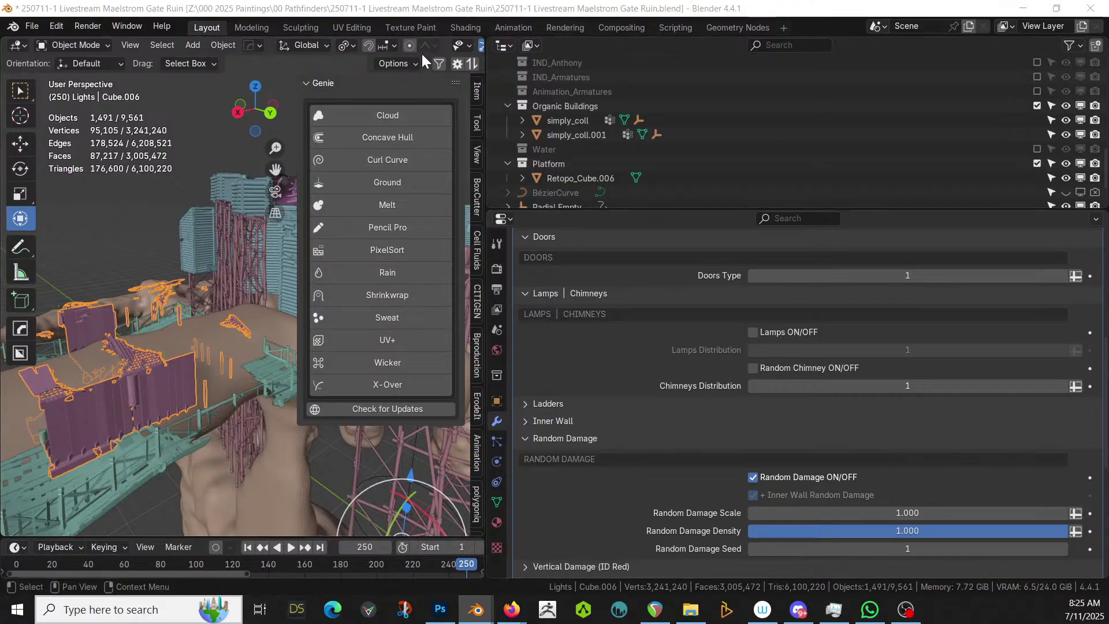
# Review the damaged houses along the spokes and enable Realize Instances in their HouseCraft modifier
pyautogui.moveTo(488, 126); pyautogui.dragTo(950, 149)
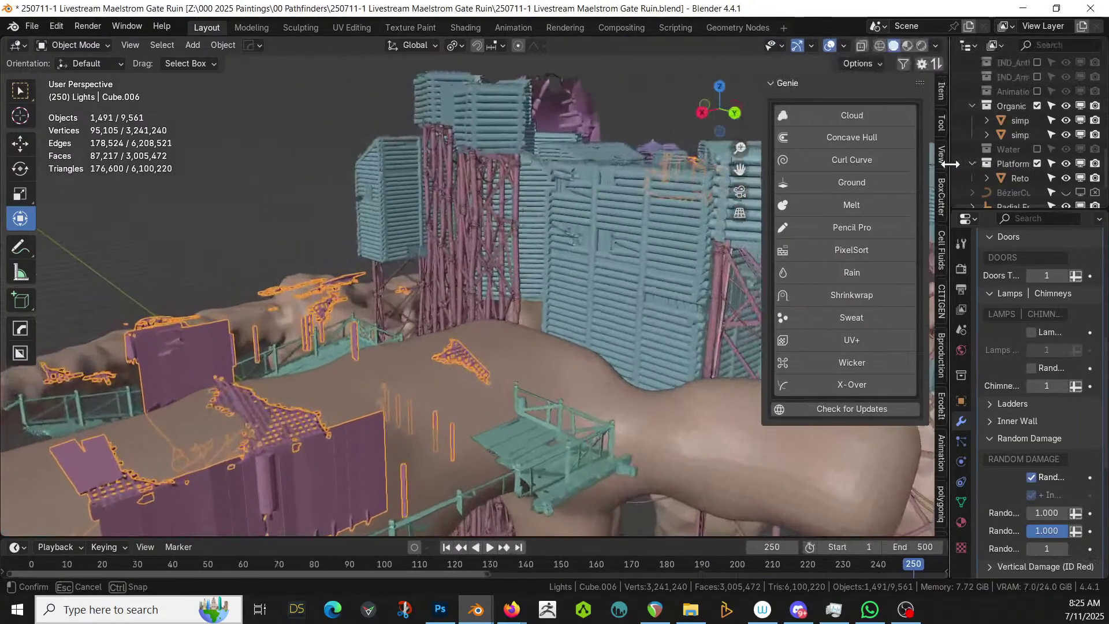
pyautogui.moveTo(217, 361); pyautogui.dragTo(934, 383, button='middle')
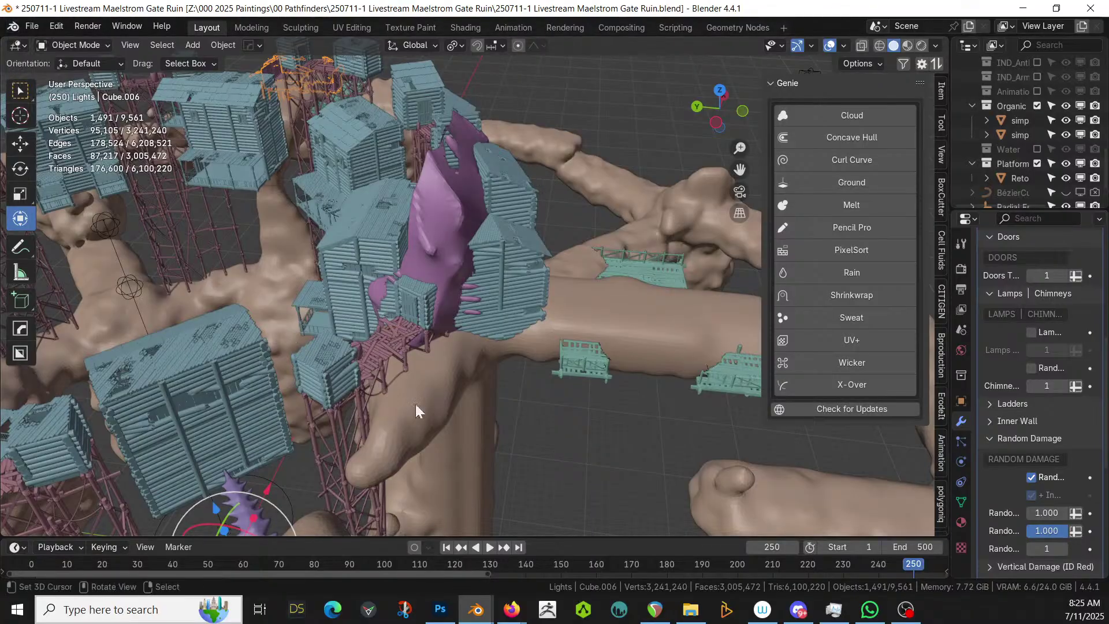
pyautogui.moveTo(415, 404); pyautogui.dragTo(551, 379, button='middle')
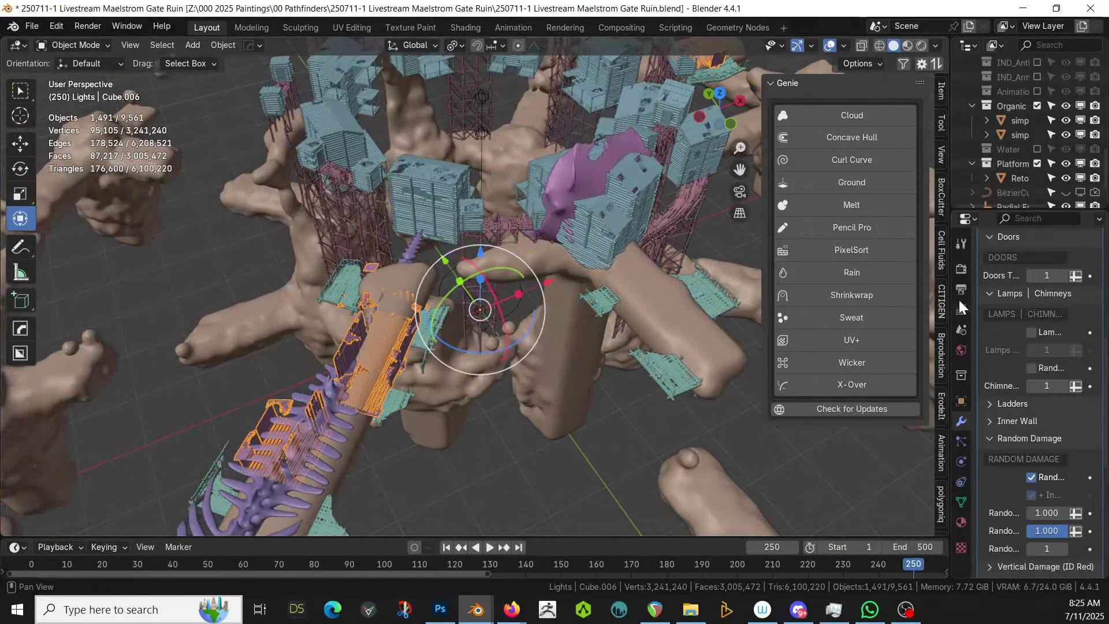
pyautogui.moveTo(952, 297); pyautogui.dragTo(747, 316)
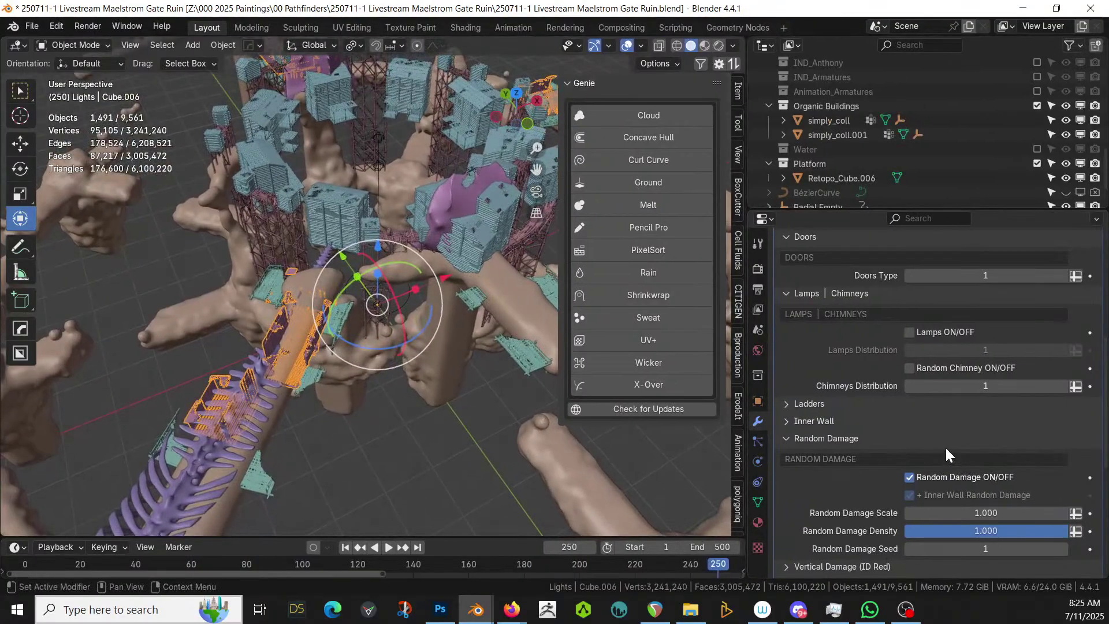
pyautogui.scroll(-8, 945, 444)
pyautogui.scroll(-2, 945, 442)
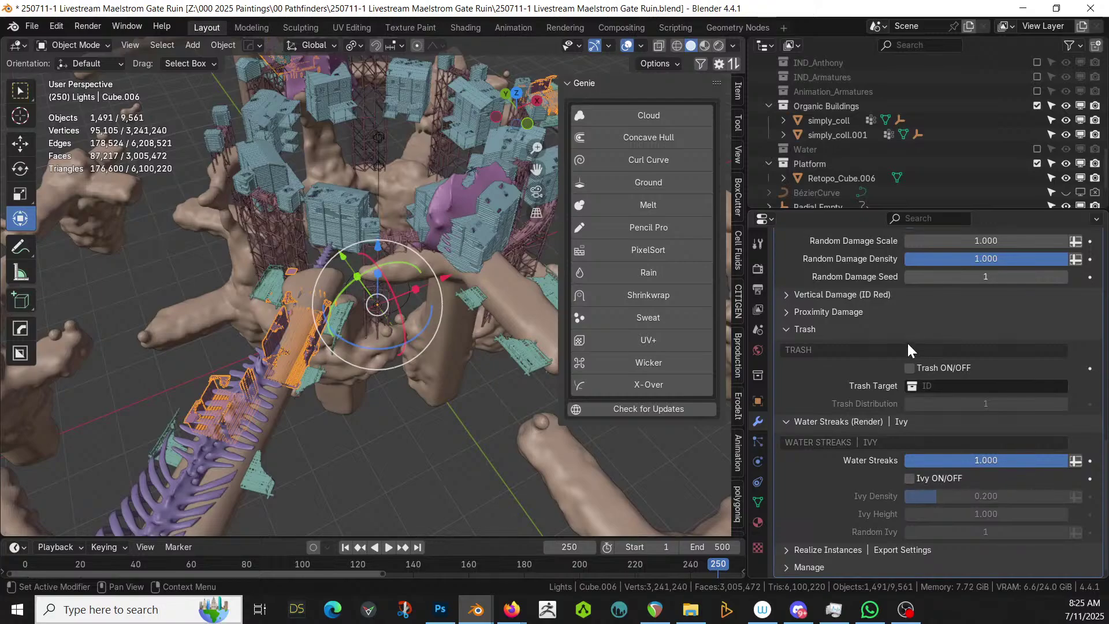
pyautogui.click(787, 548)
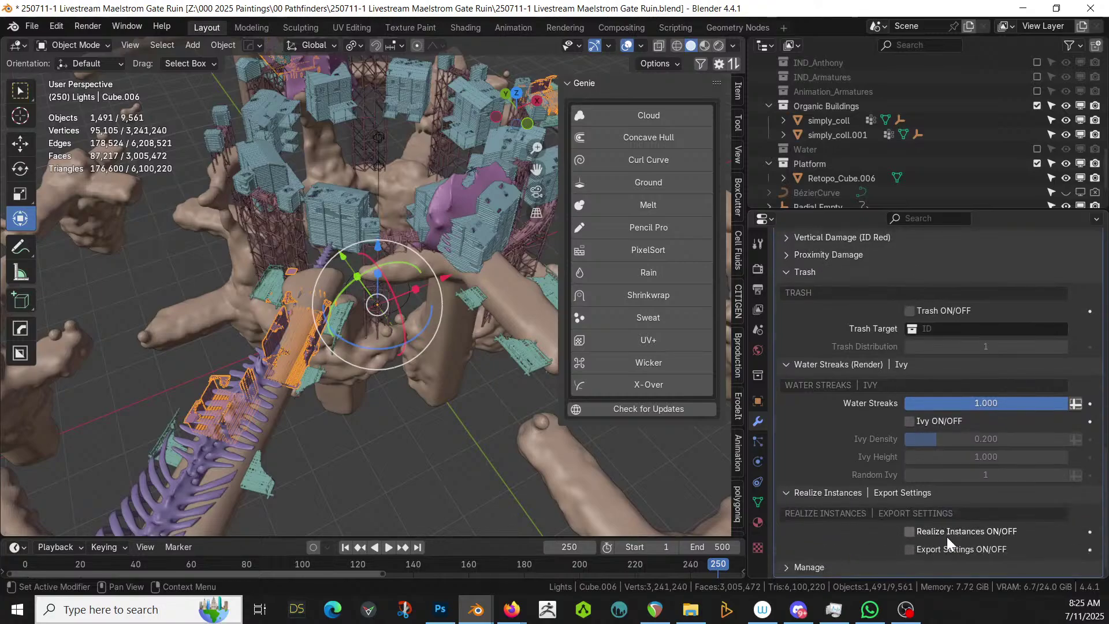
pyautogui.click(913, 535)
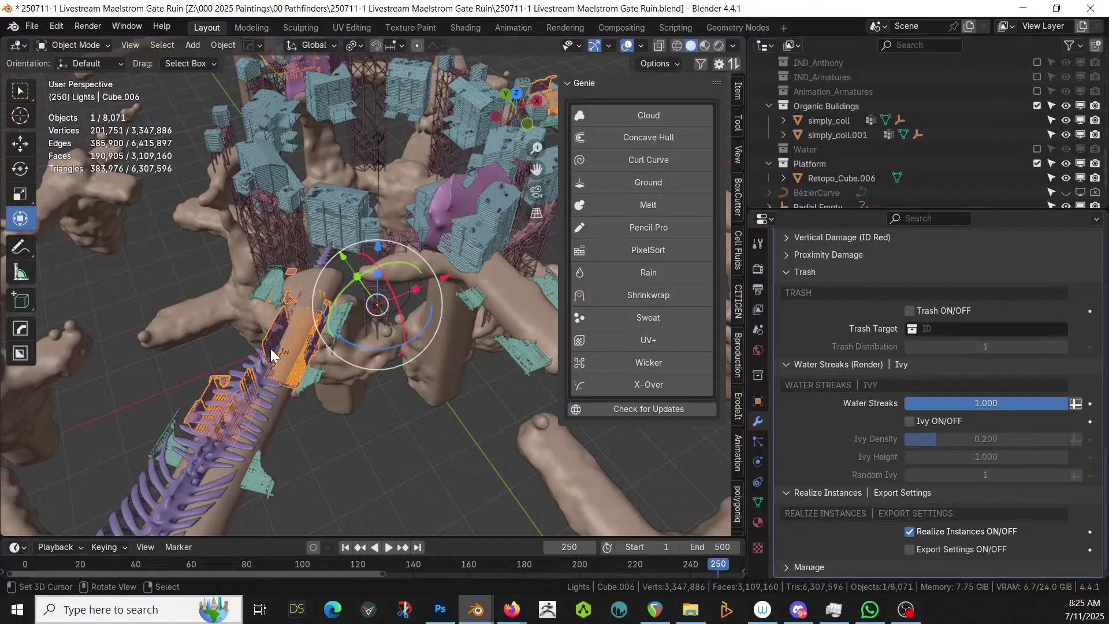
# Isolate the joined houses in Local View and apply all their modifiers
pyautogui.press('KP_Divide')
pyautogui.moveTo(270, 349); pyautogui.dragTo(257, 301, button='middle')
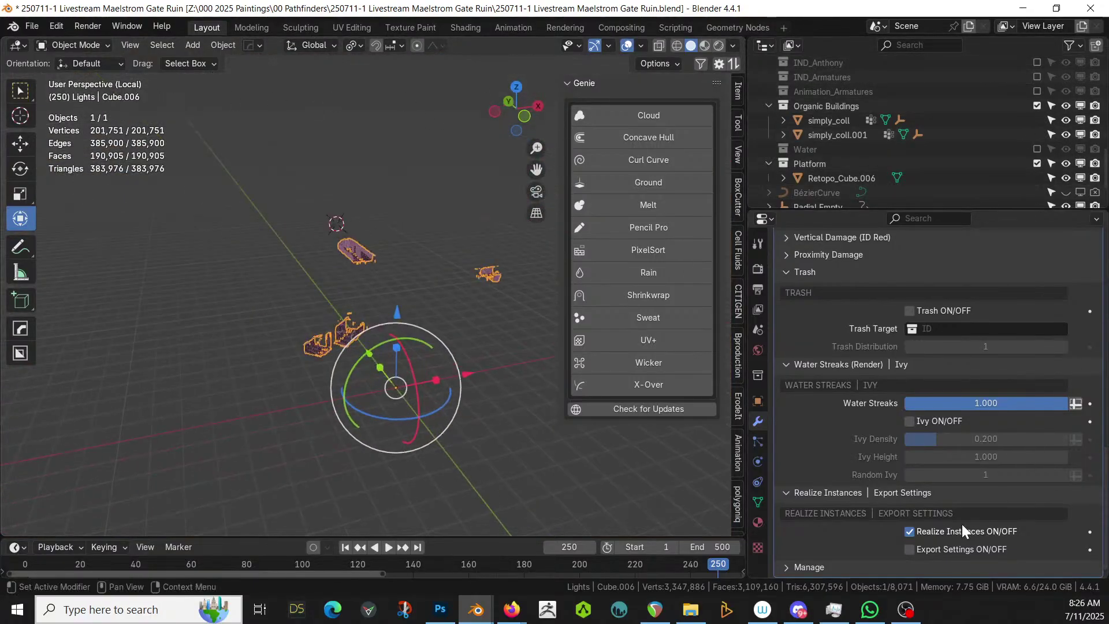
pyautogui.scroll(20, 977, 496)
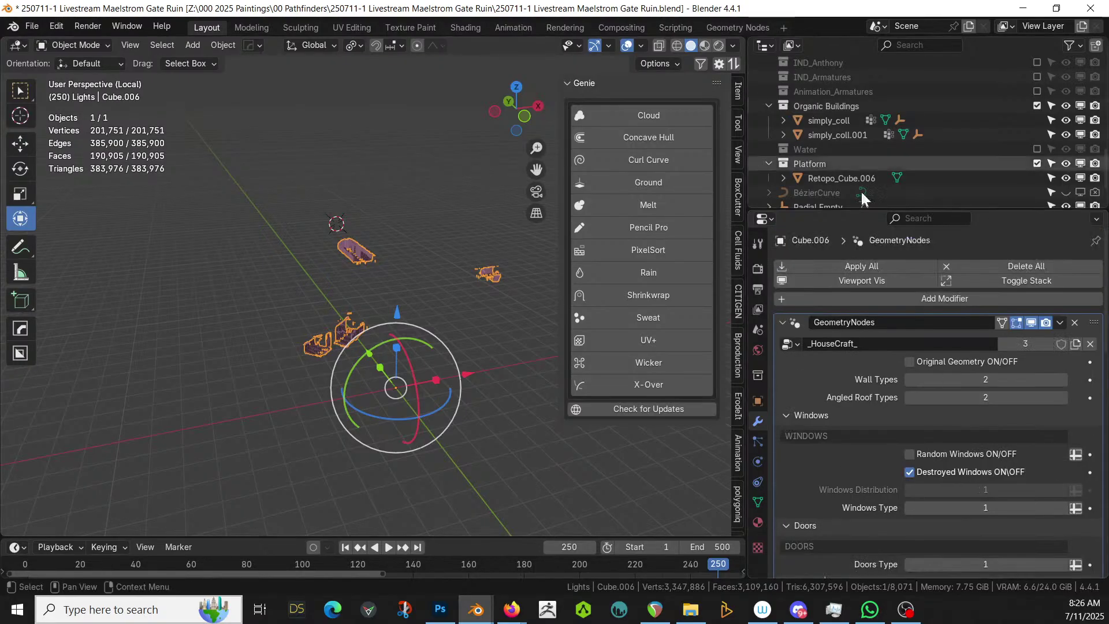
pyautogui.click(859, 266)
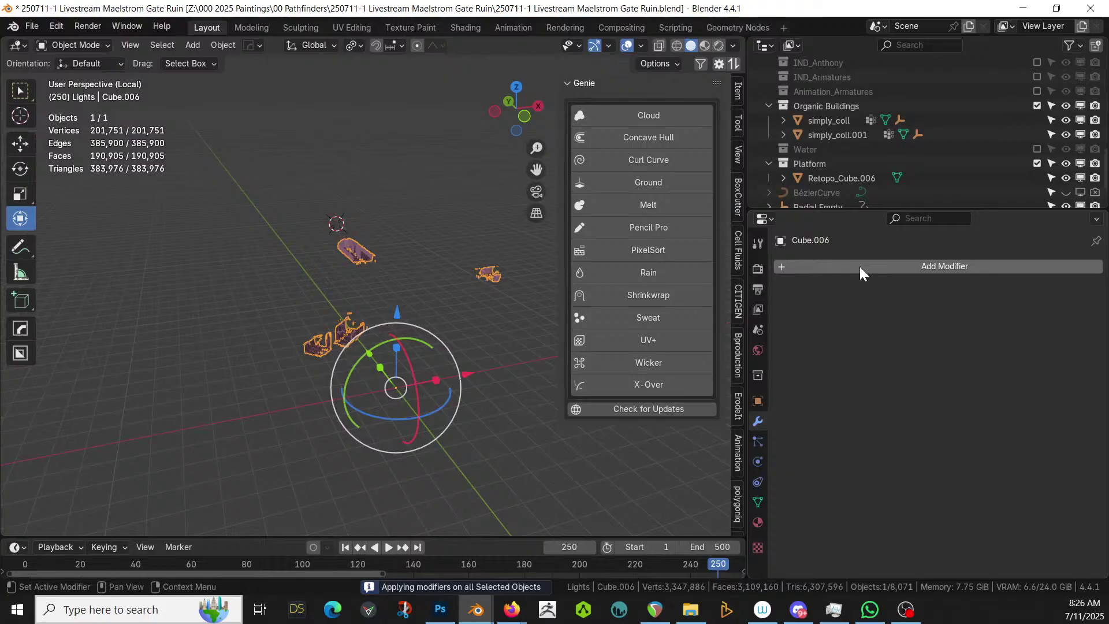
# Enter Edit Mode with X-ray, circle-select floating fragments beside the broken house walls and extend the selection to linked geometry
pyautogui.scroll(5, 327, 401)
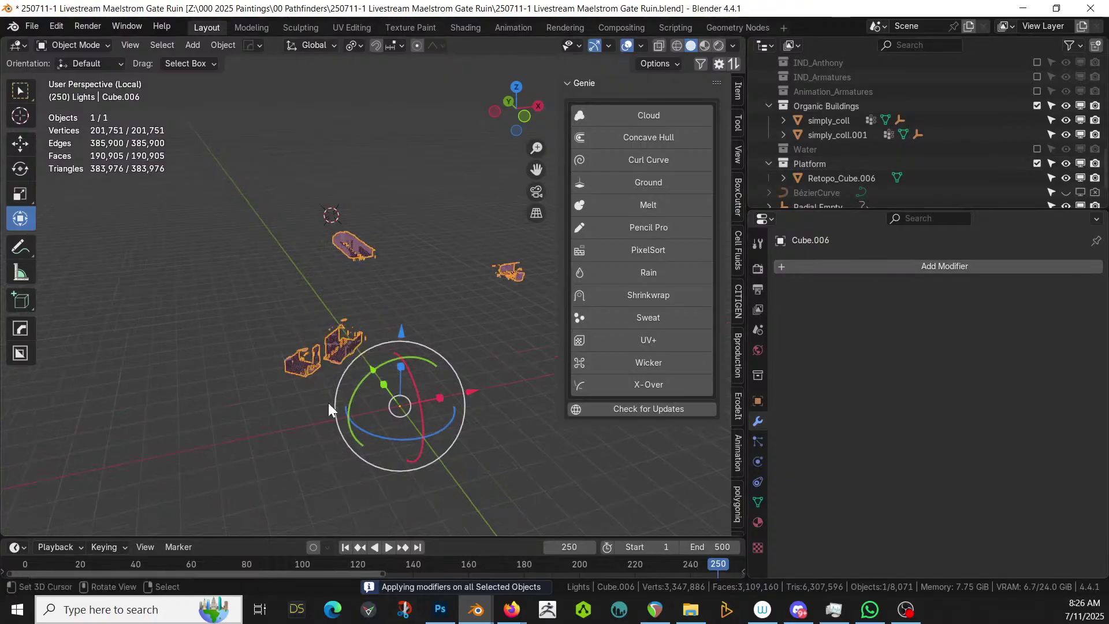
pyautogui.moveTo(328, 410); pyautogui.dragTo(428, 306, button='middle')
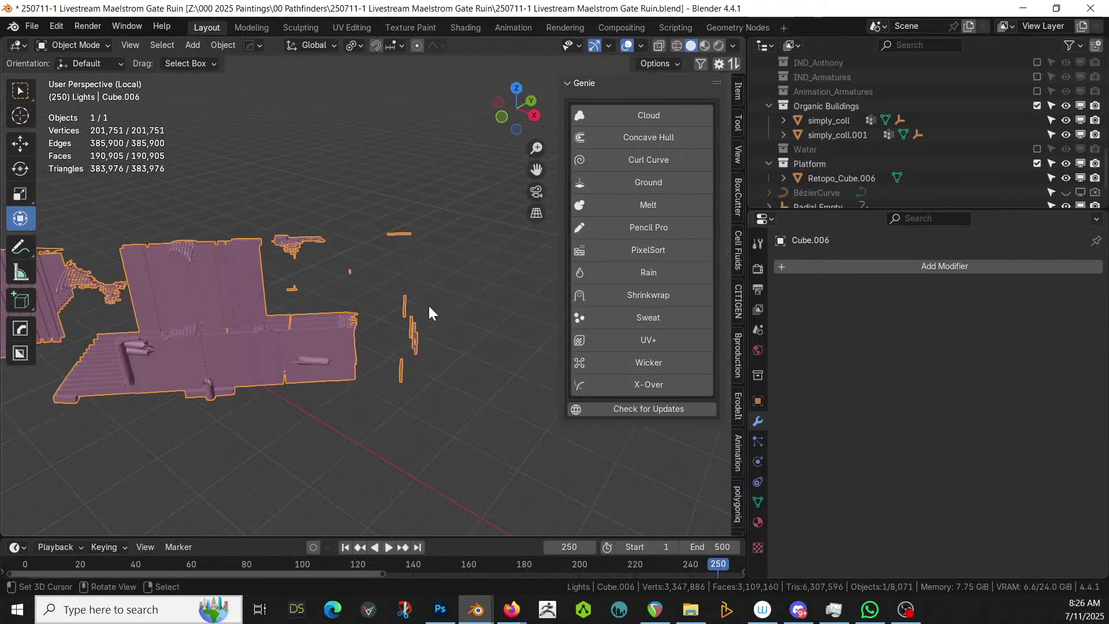
pyautogui.press('Tab')
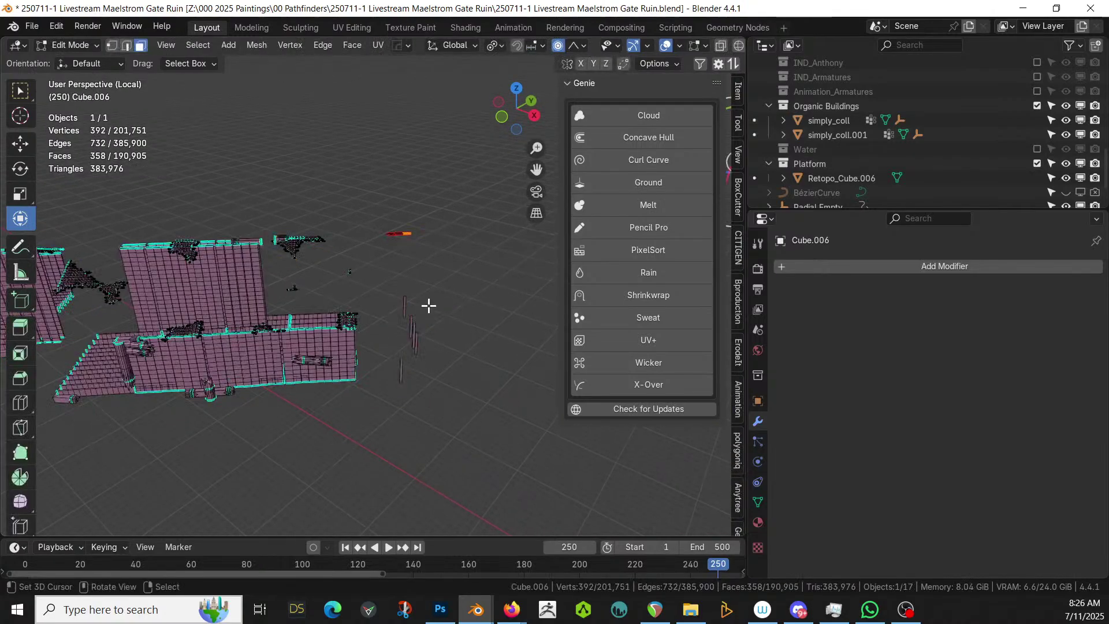
pyautogui.hotkey('alt', 'z')
pyautogui.press('c')
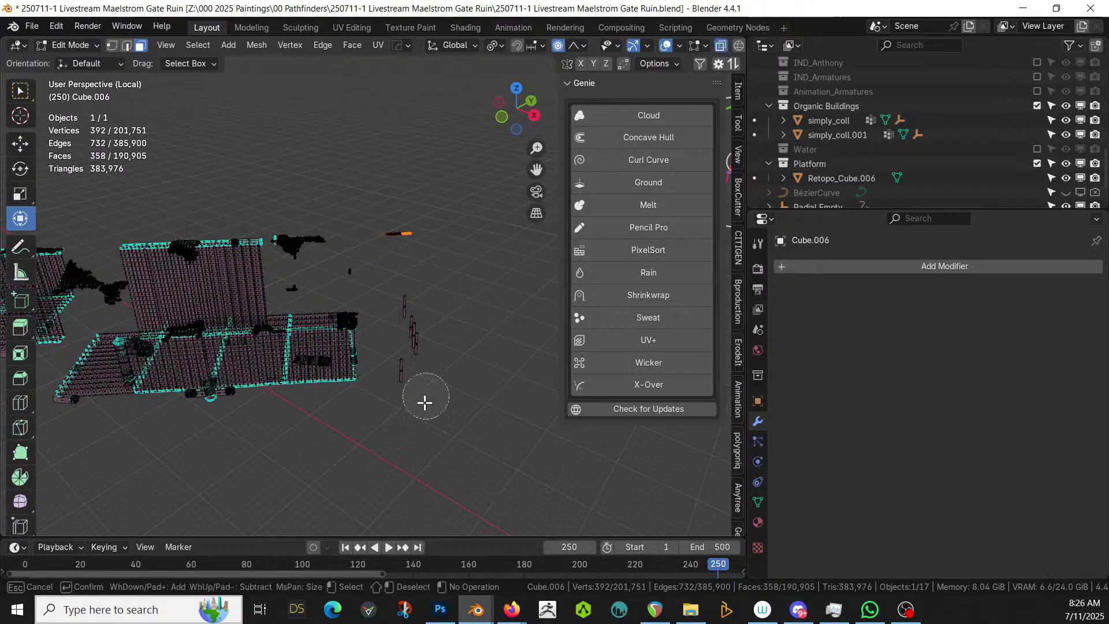
pyautogui.moveTo(414, 235)
pyautogui.mouseDown()
pyautogui.moveTo(317, 279)
pyautogui.moveTo(295, 272)
pyautogui.mouseUp()
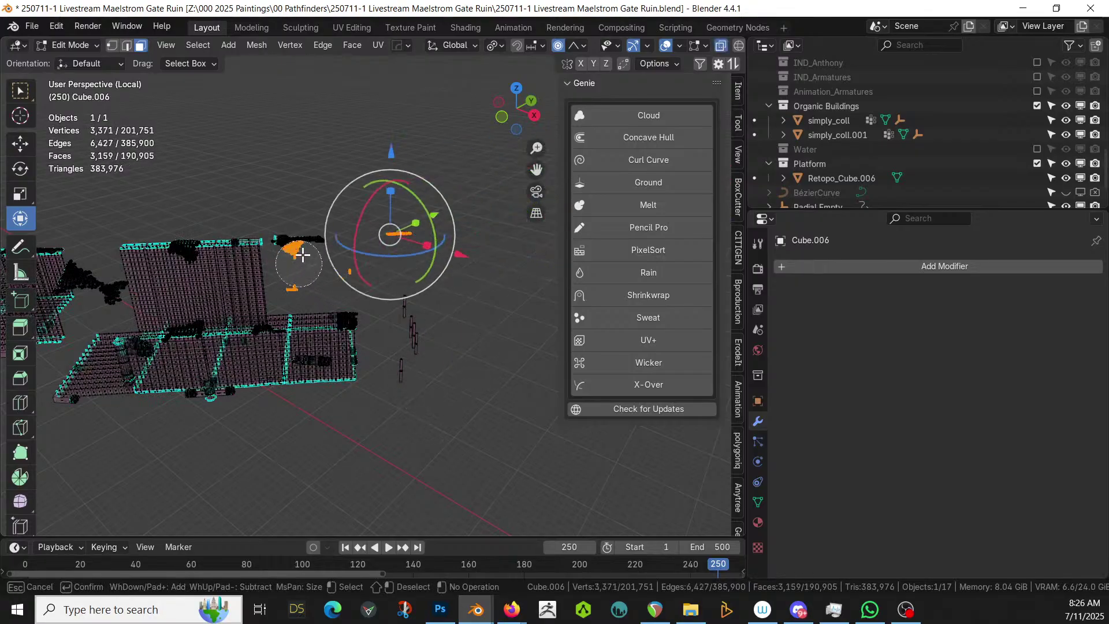
pyautogui.click(85, 263)
pyautogui.press('Escape')
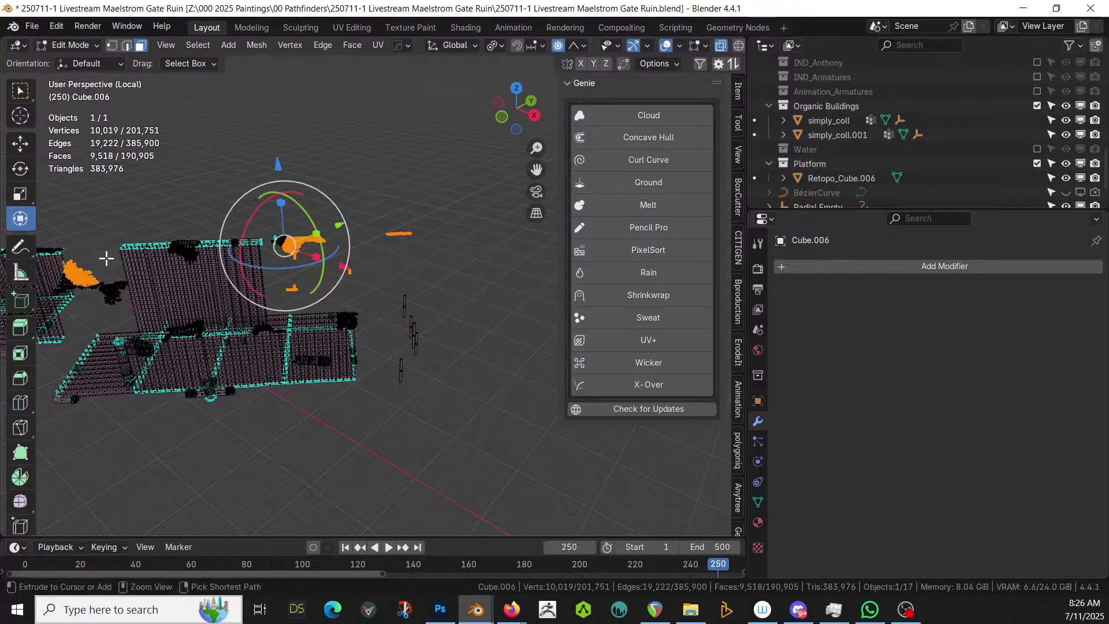
pyautogui.hotkey('ctrl', 'l')
# Add the rest of the long floating roof fragment above the walls to the selection and delete the selected vertices
pyautogui.moveTo(106, 258); pyautogui.dragTo(370, 97, button='middle')
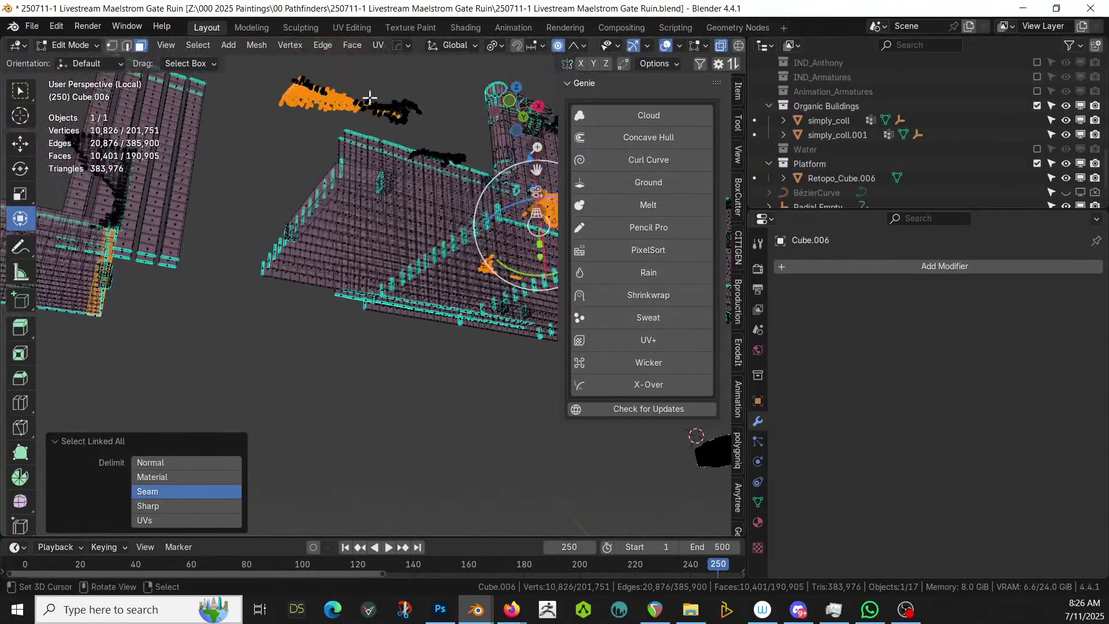
pyautogui.press('c')
pyautogui.moveTo(283, 96)
pyautogui.mouseDown()
pyautogui.moveTo(390, 93)
pyautogui.moveTo(404, 110)
pyautogui.mouseUp()
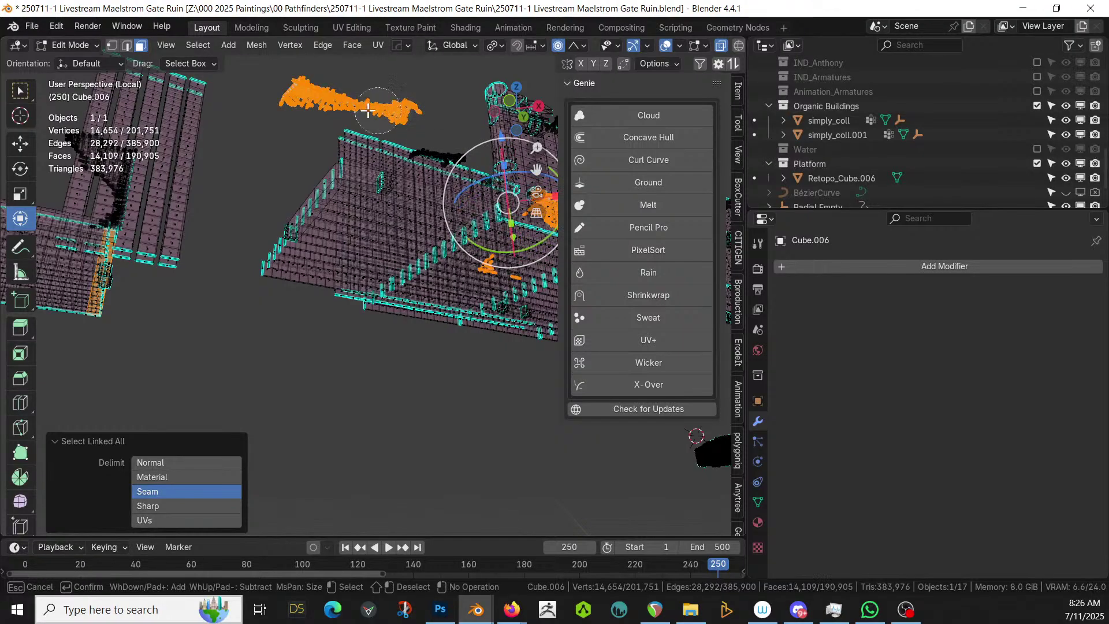
pyautogui.rightClick(277, 112)
pyautogui.moveTo(278, 112); pyautogui.dragTo(276, 182, button='middle')
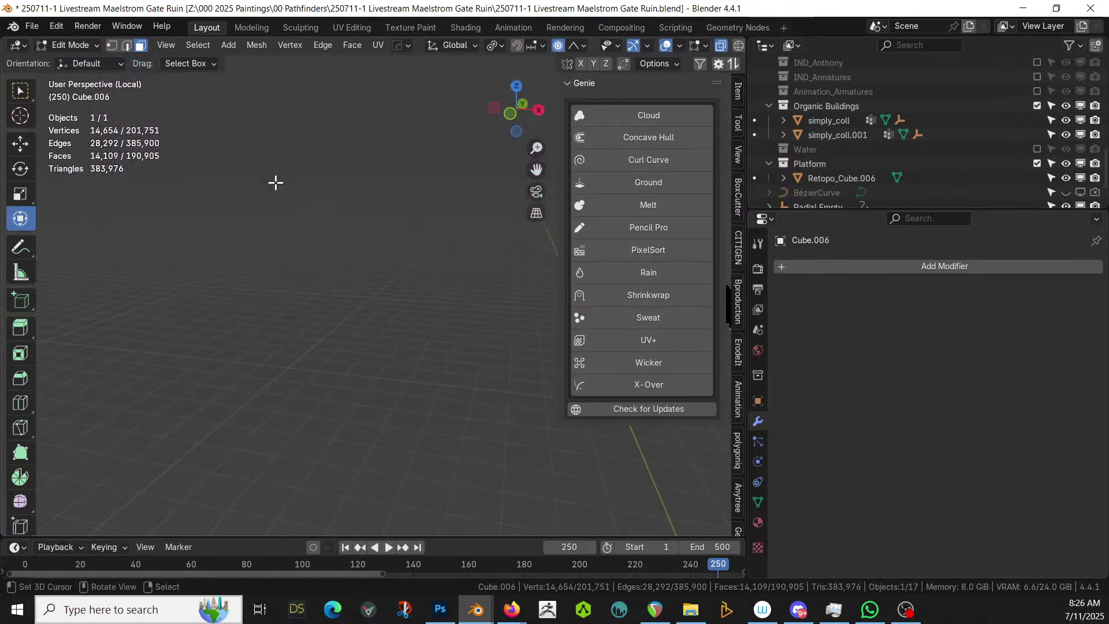
pyautogui.press('KP_Decimal')
pyautogui.press('x')
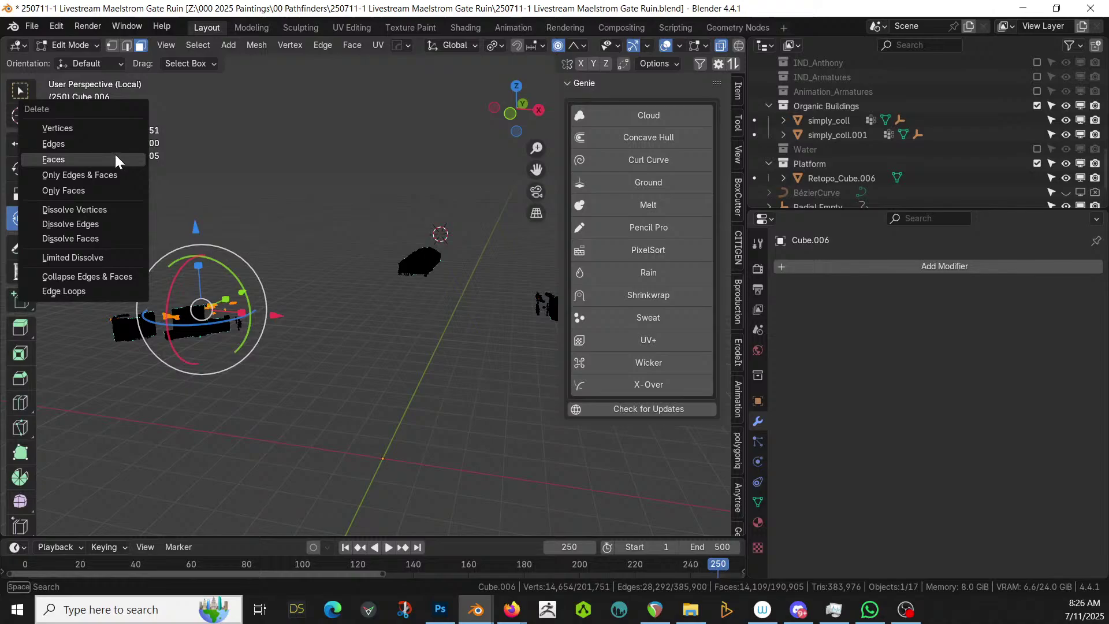
pyautogui.click(99, 126)
# Circle-select the floating fragment hanging between the broken house walls with X-ray on and delete its vertices
pyautogui.moveTo(123, 206); pyautogui.dragTo(344, 312, button='middle')
pyautogui.scroll(6, 376, 312)
pyautogui.scroll(-6, 364, 311)
pyautogui.scroll(4, 362, 312)
pyautogui.hotkey('alt', 'z')
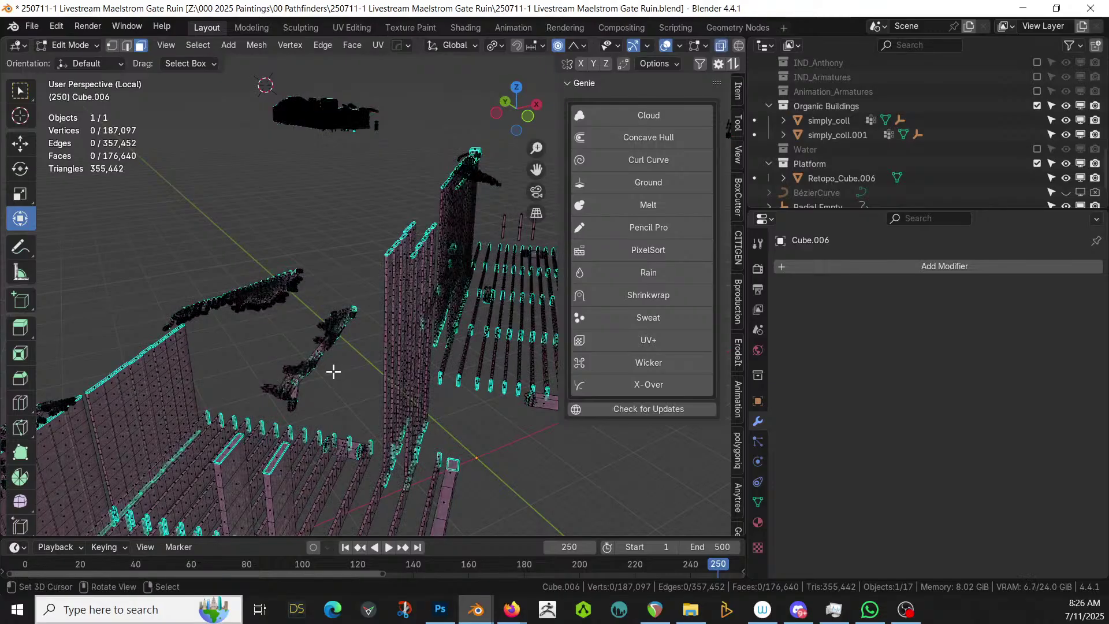
pyautogui.press('c')
pyautogui.moveTo(307, 371)
pyautogui.mouseDown()
pyautogui.moveTo(289, 378)
pyautogui.moveTo(320, 326)
pyautogui.moveTo(347, 323)
pyautogui.mouseUp()
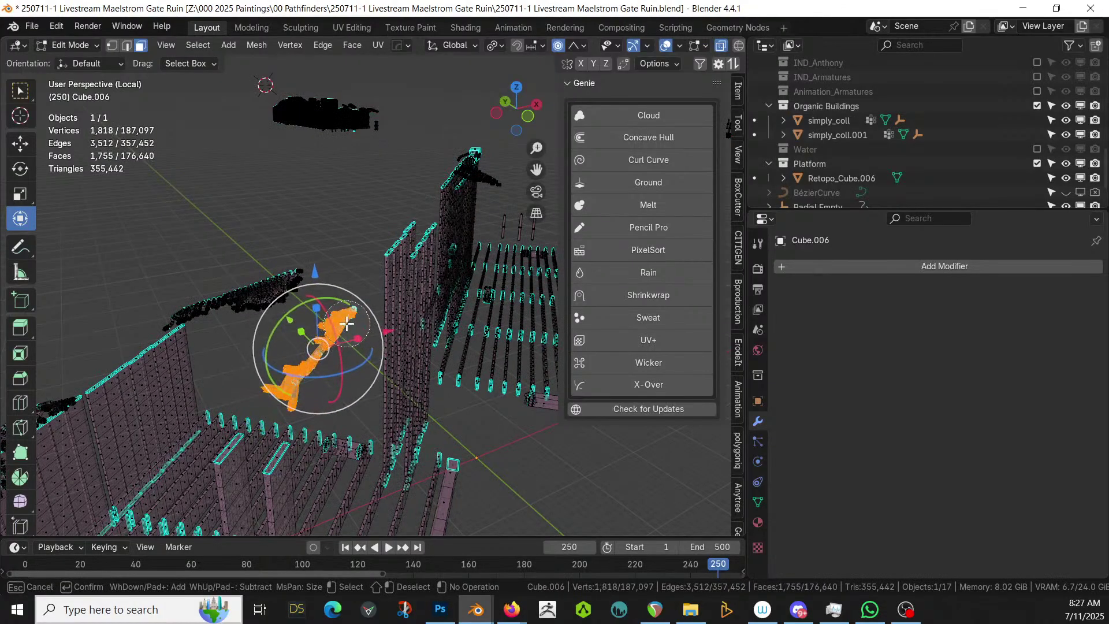
pyautogui.rightClick(280, 389)
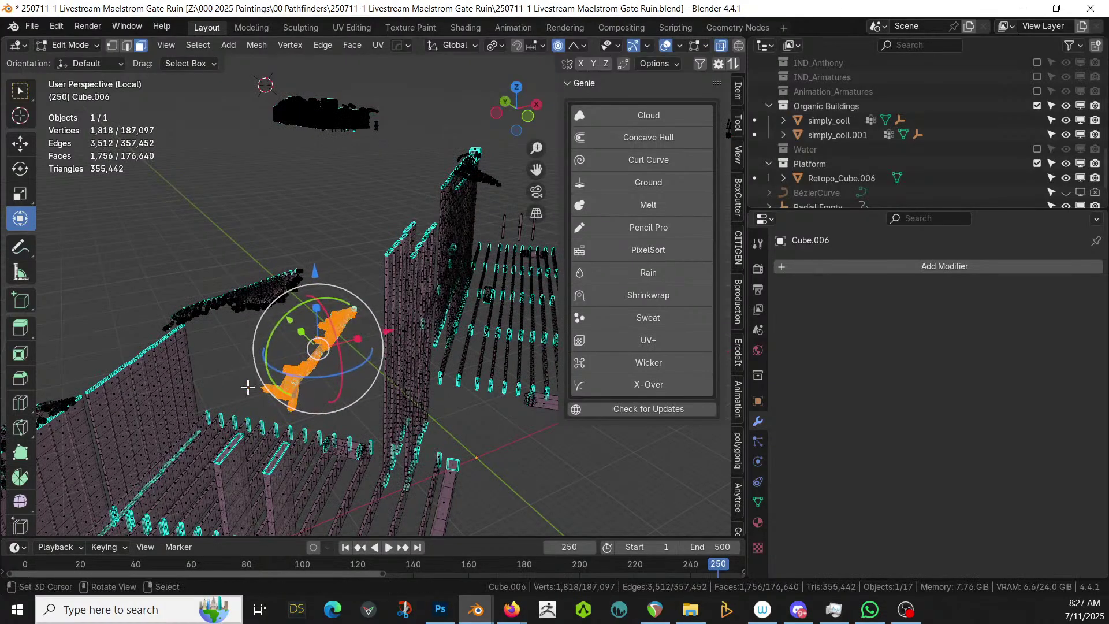
pyautogui.press('x')
pyautogui.click(248, 387)
# Exit Local View, circle-select the small floating fragments beyond the wall's end, extend to linked geometry and delete the vertices
pyautogui.moveTo(247, 387); pyautogui.dragTo(233, 355, button='middle')
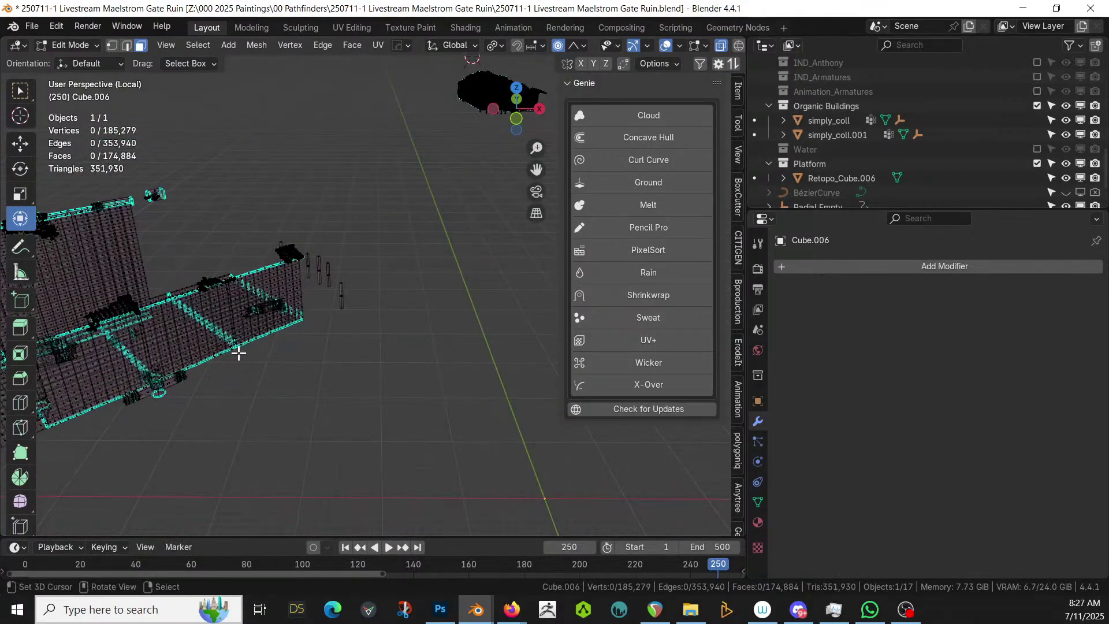
pyautogui.press('KP_Divide')
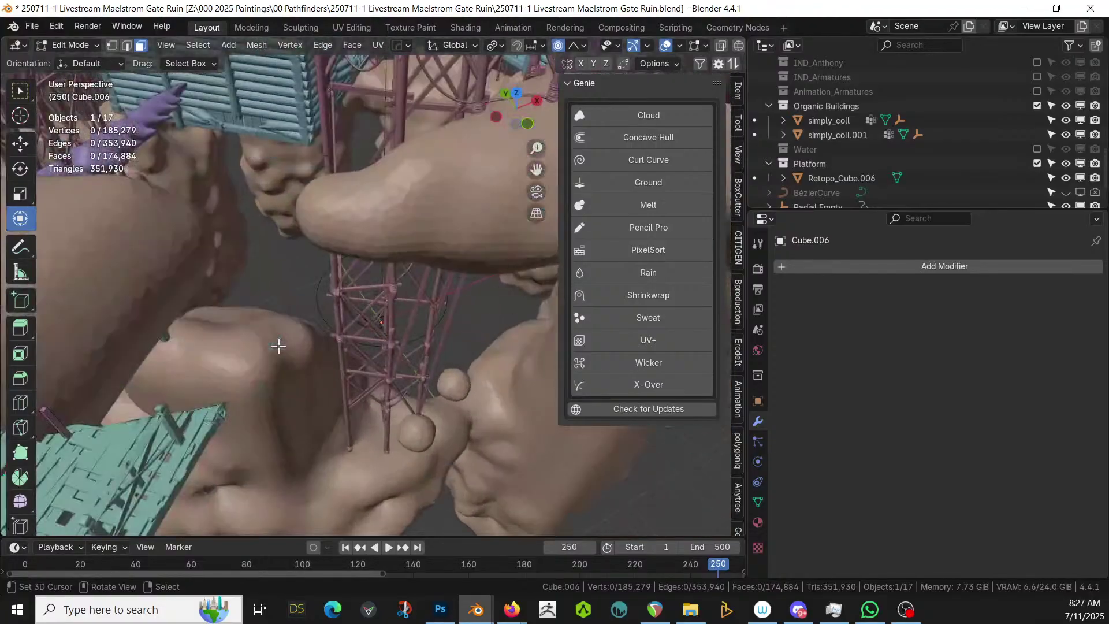
pyautogui.moveTo(305, 339); pyautogui.dragTo(334, 305, button='middle')
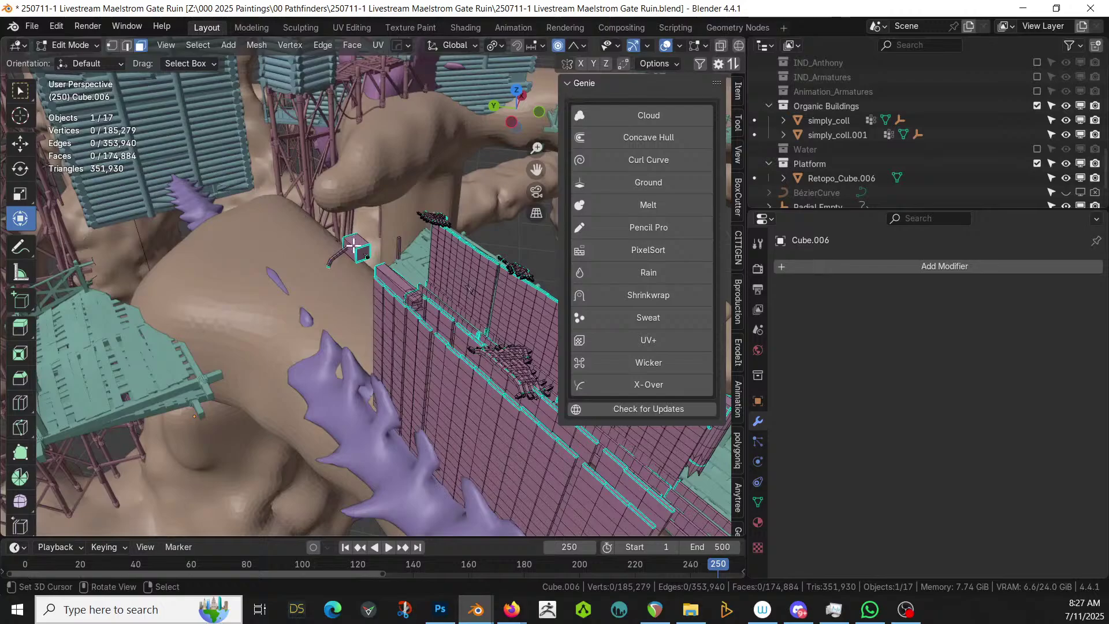
pyautogui.hotkey('alt', 'z')
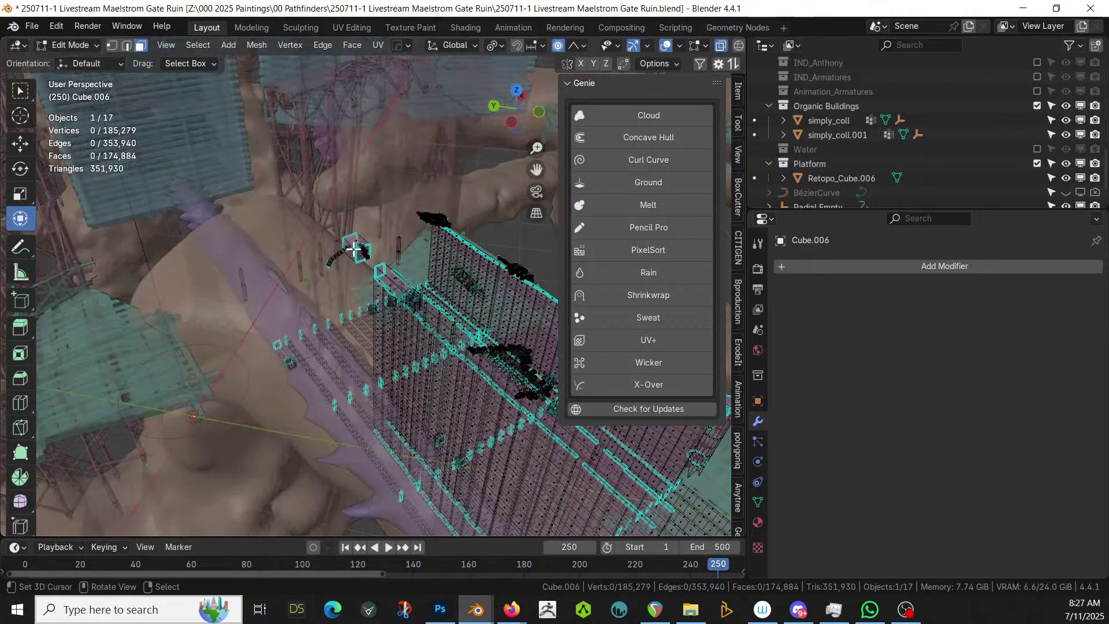
pyautogui.press('c')
pyautogui.moveTo(354, 249); pyautogui.dragTo(308, 267)
pyautogui.press('Escape')
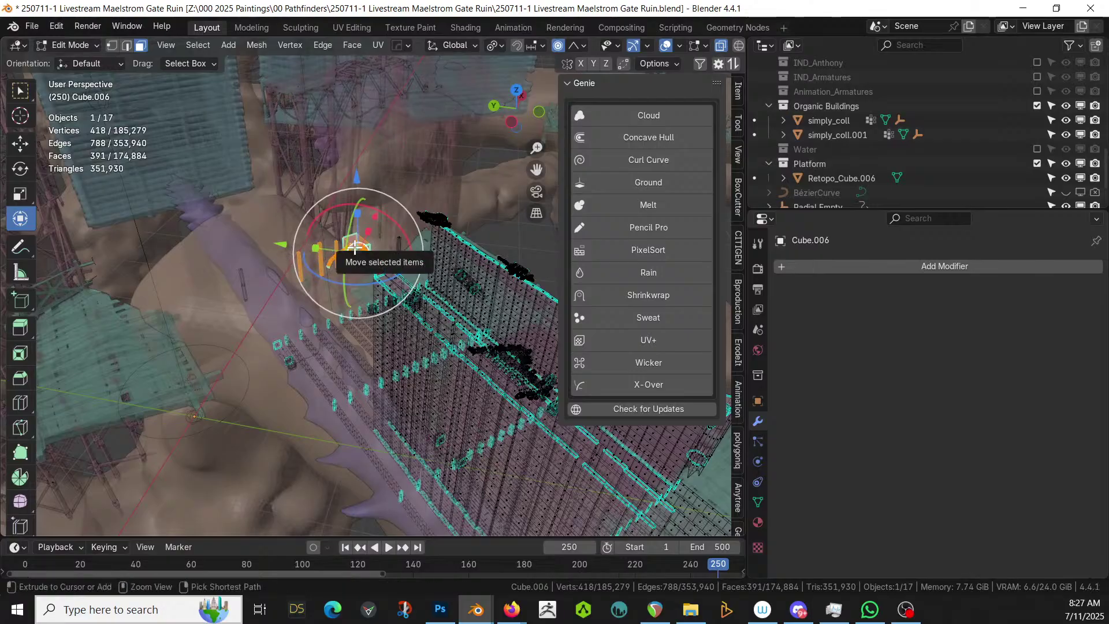
pyautogui.hotkey('ctrl', 'l')
pyautogui.press('x')
pyautogui.click(355, 248)
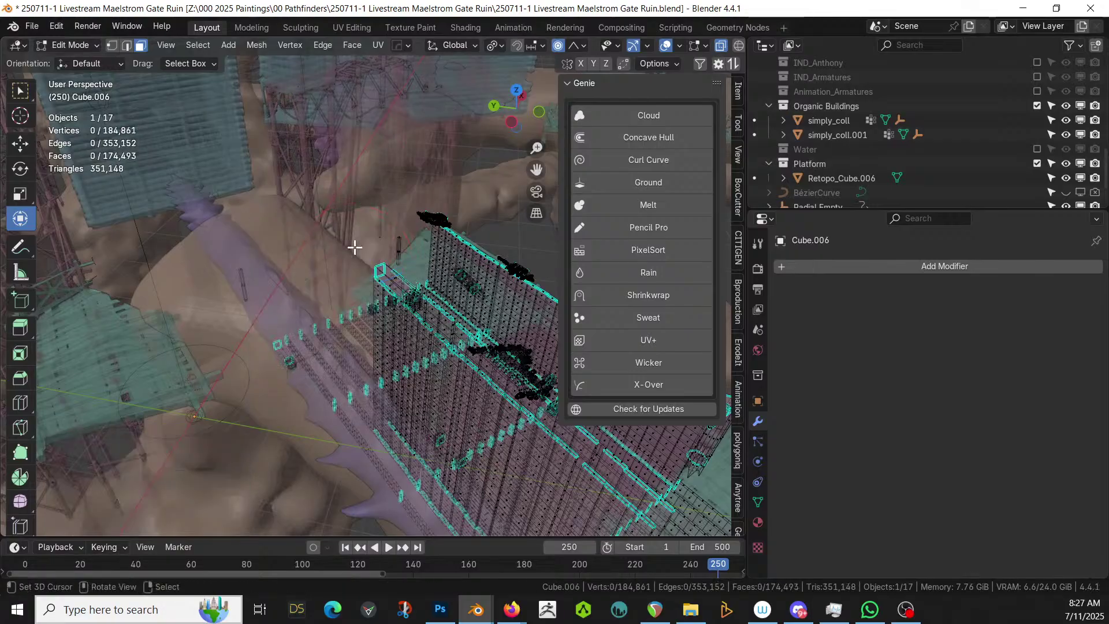
pyautogui.hotkey('alt', 'z')
# Isolate the ruined houses in Local View, circle-select the large floating roof fragments above the long wall and delete them
pyautogui.moveTo(354, 247); pyautogui.dragTo(326, 268, button='middle')
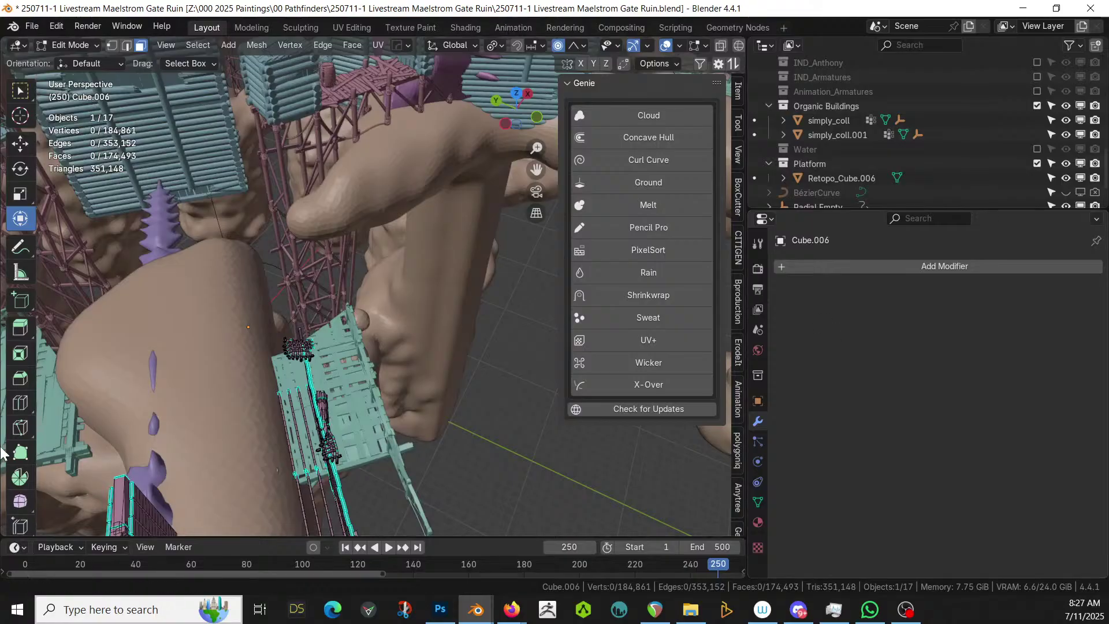
pyautogui.moveTo(416, 323); pyautogui.dragTo(577, 320, button='middle')
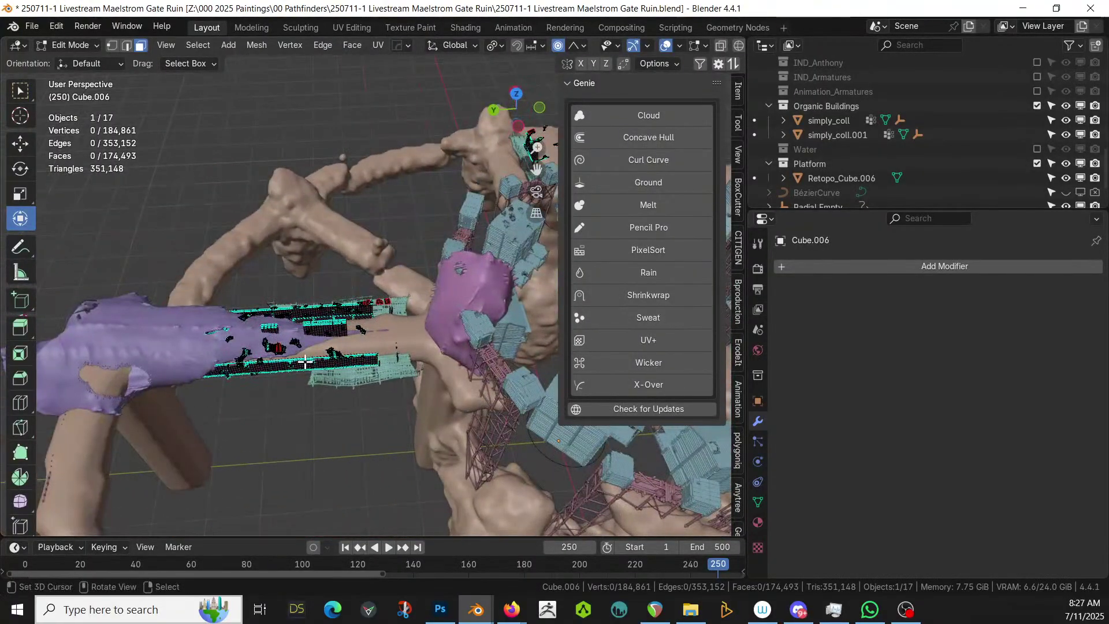
pyautogui.press('KP_Divide')
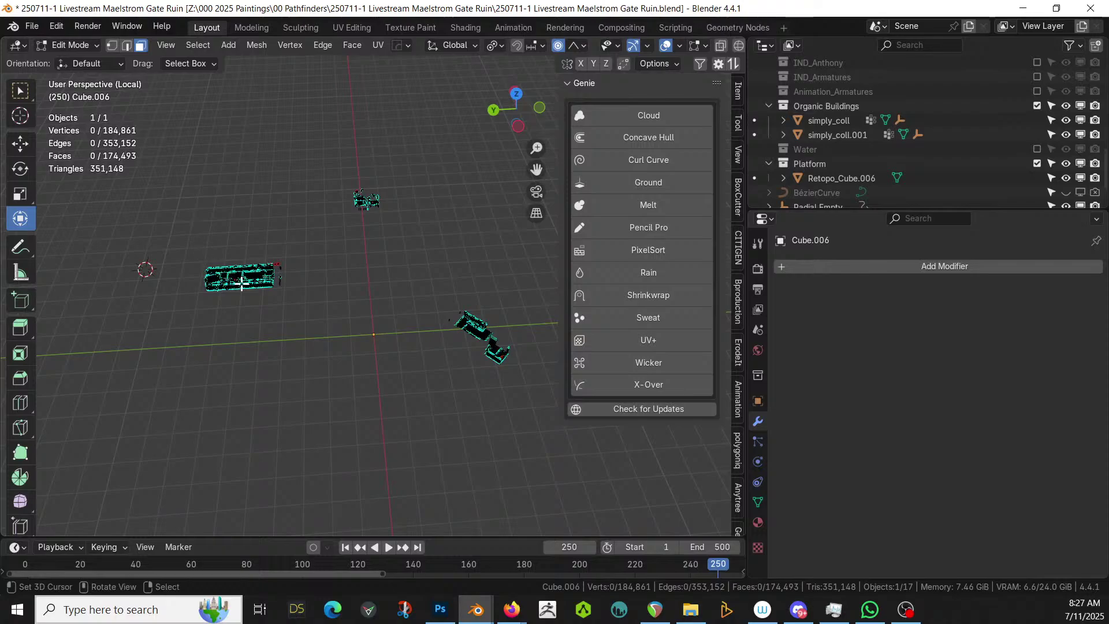
pyautogui.scroll(8, 231, 269)
pyautogui.moveTo(226, 261); pyautogui.dragTo(456, 163, button='middle')
pyautogui.hotkey('alt', 'z')
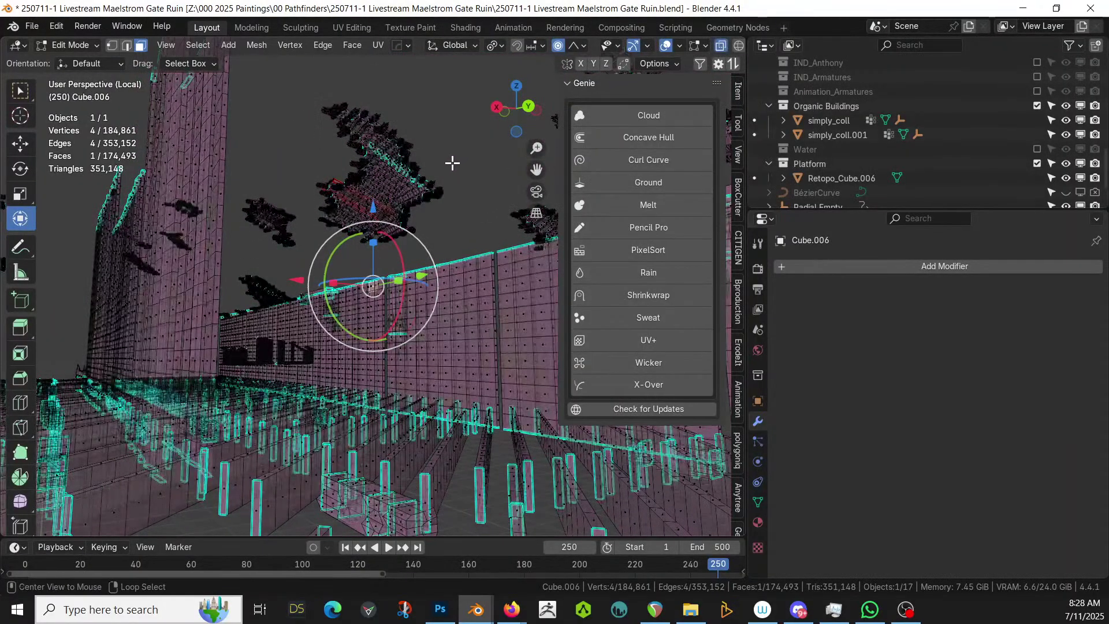
pyautogui.press('c')
pyautogui.moveTo(297, 207)
pyautogui.mouseDown()
pyautogui.moveTo(267, 210)
pyautogui.moveTo(279, 208)
pyautogui.moveTo(272, 221)
pyautogui.moveTo(341, 193)
pyautogui.moveTo(430, 184)
pyautogui.moveTo(390, 131)
pyautogui.moveTo(347, 104)
pyautogui.moveTo(323, 150)
pyautogui.moveTo(352, 147)
pyautogui.moveTo(433, 189)
pyautogui.moveTo(382, 202)
pyautogui.moveTo(333, 196)
pyautogui.moveTo(361, 202)
pyautogui.mouseUp()
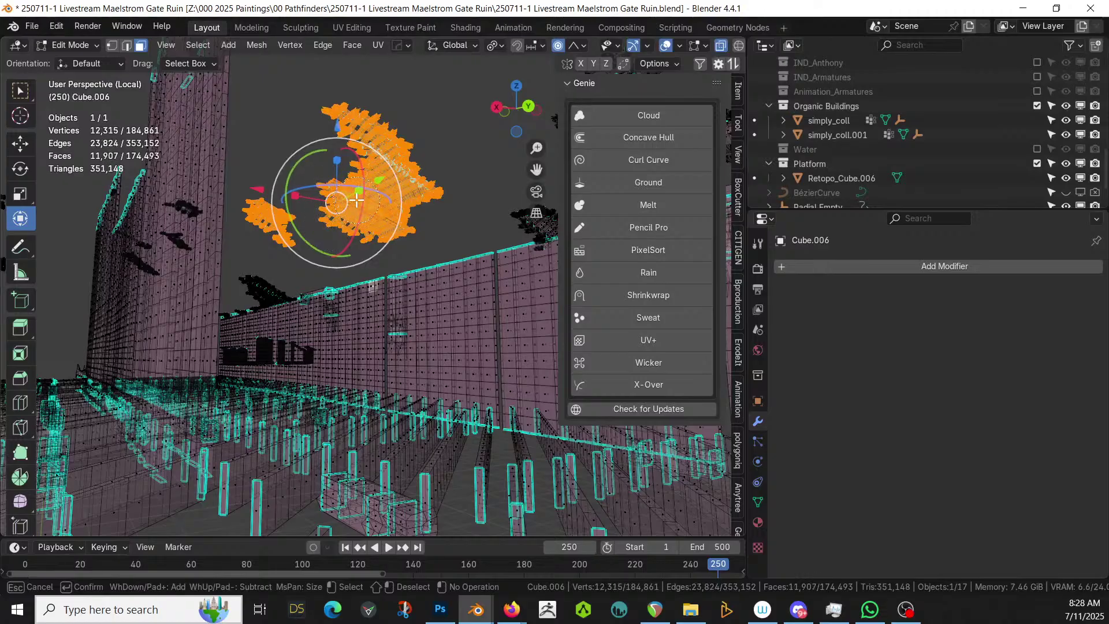
pyautogui.press('Escape')
pyautogui.press('x')
pyautogui.click(357, 193)
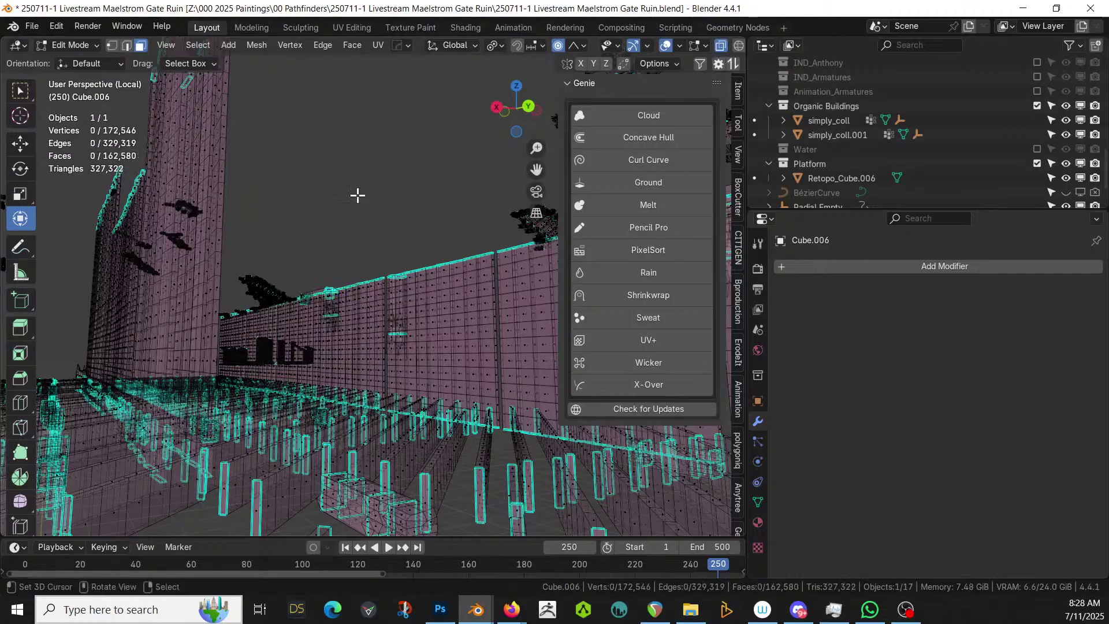
# Frame the remaining fragments near the tall wall, circle-select the branching piece and the smaller strip beside it, and delete their vertices
pyautogui.moveTo(357, 195); pyautogui.dragTo(492, 269, button='middle')
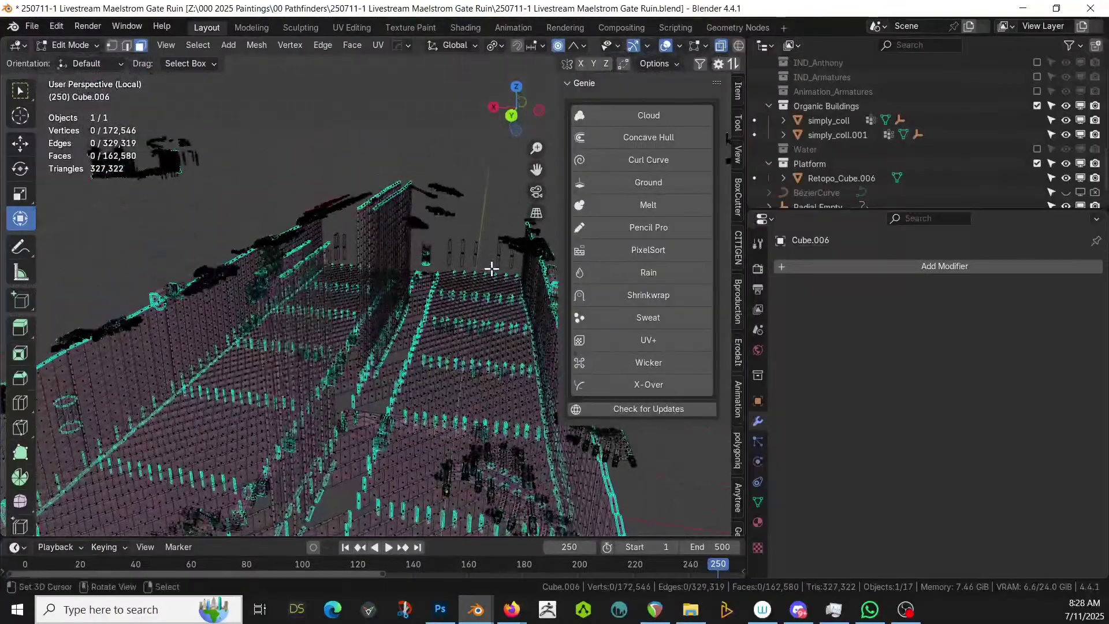
pyautogui.click(439, 206)
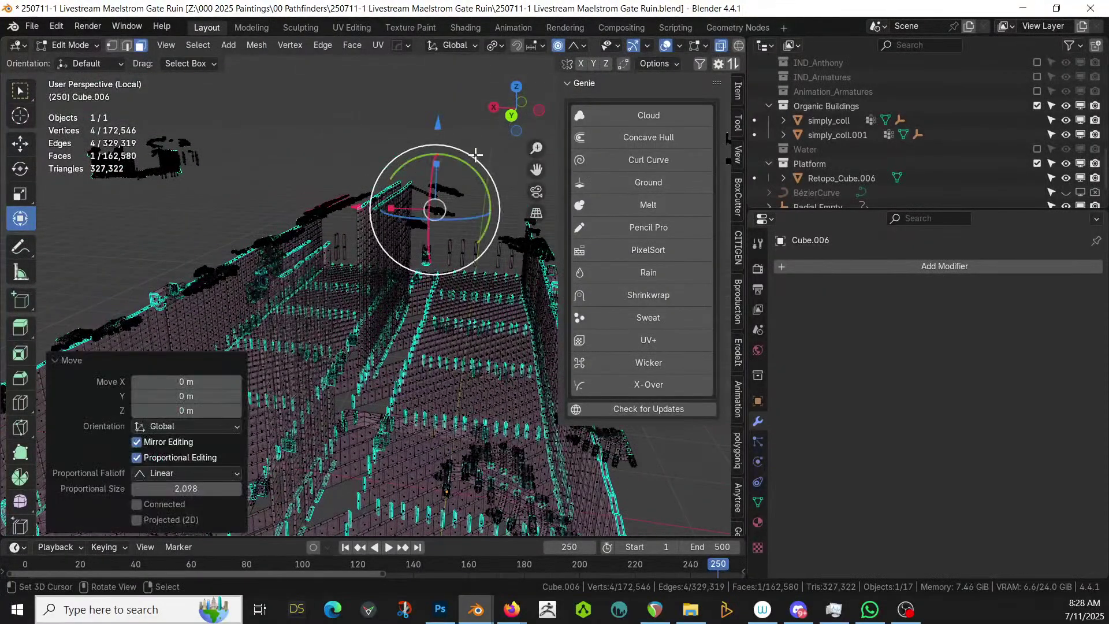
pyautogui.press('KP_Decimal')
pyautogui.moveTo(461, 127); pyautogui.dragTo(465, 71, button='middle')
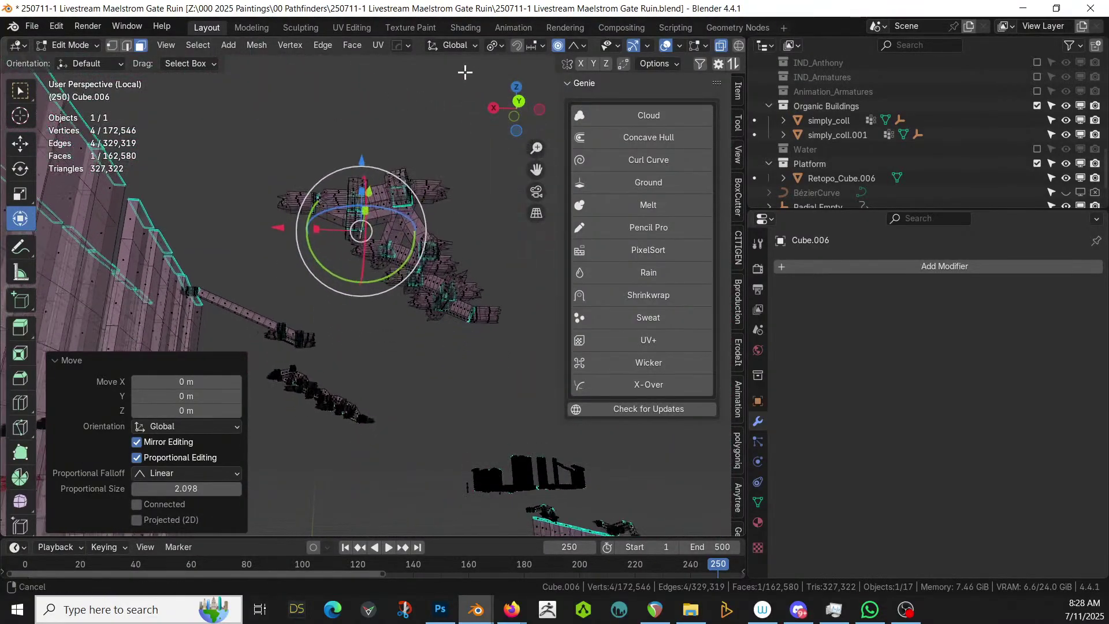
pyautogui.scroll(-9, 314, 197)
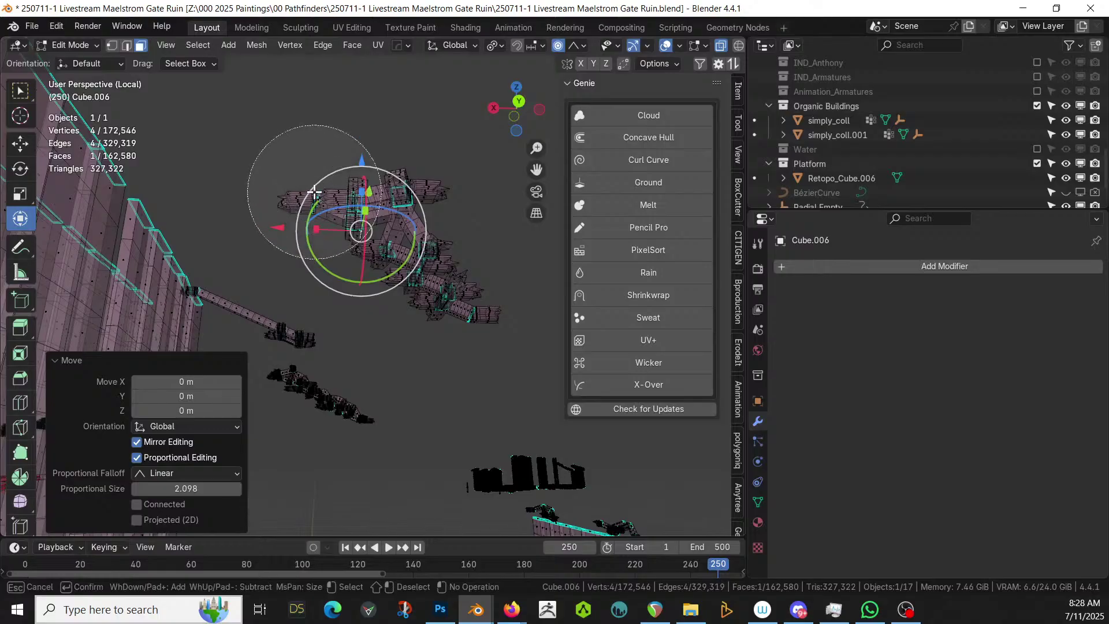
pyautogui.moveTo(314, 193)
pyautogui.mouseDown()
pyautogui.moveTo(349, 201)
pyautogui.moveTo(479, 311)
pyautogui.mouseUp()
pyautogui.moveTo(356, 452)
pyautogui.mouseDown()
pyautogui.moveTo(326, 404)
pyautogui.moveTo(287, 426)
pyautogui.mouseUp()
pyautogui.press('Escape')
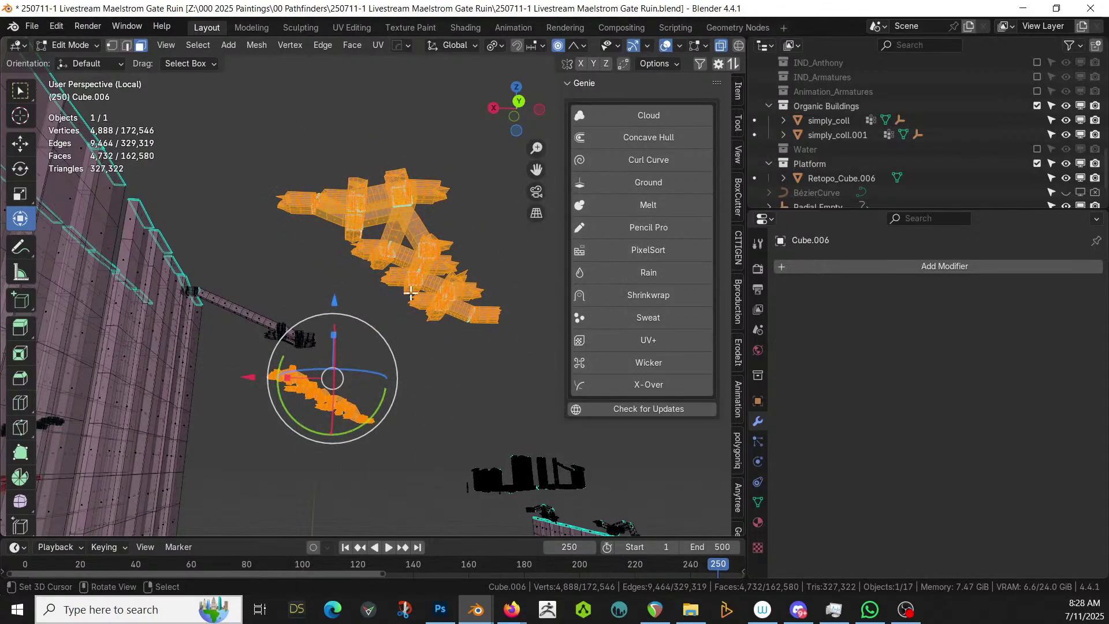
pyautogui.moveTo(428, 312); pyautogui.dragTo(448, 332, button='middle')
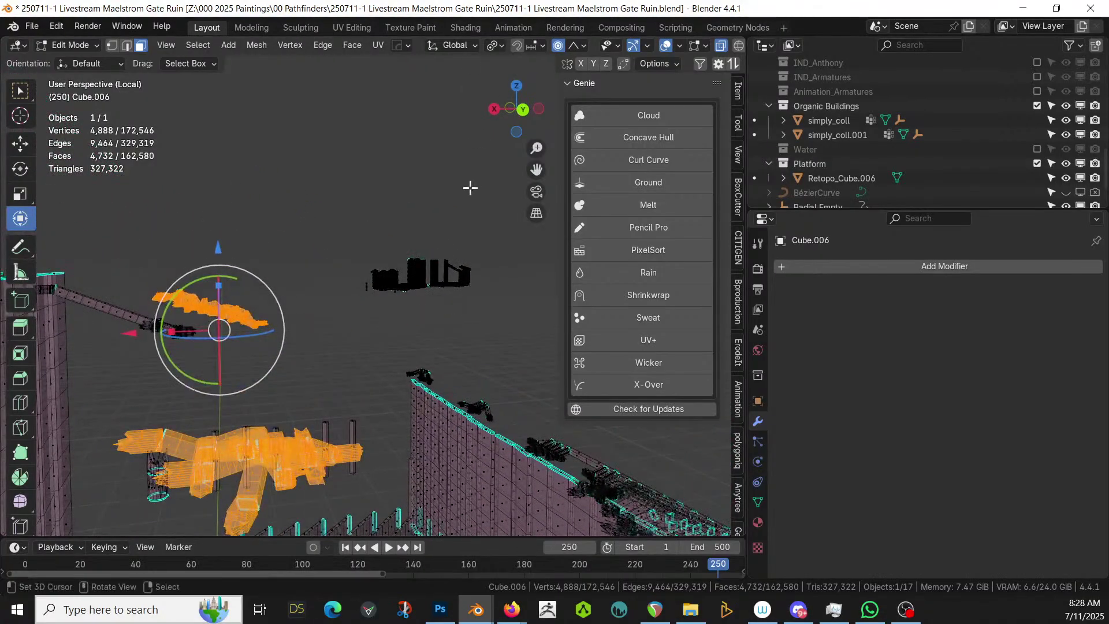
pyautogui.moveTo(471, 188); pyautogui.dragTo(384, 205, button='middle')
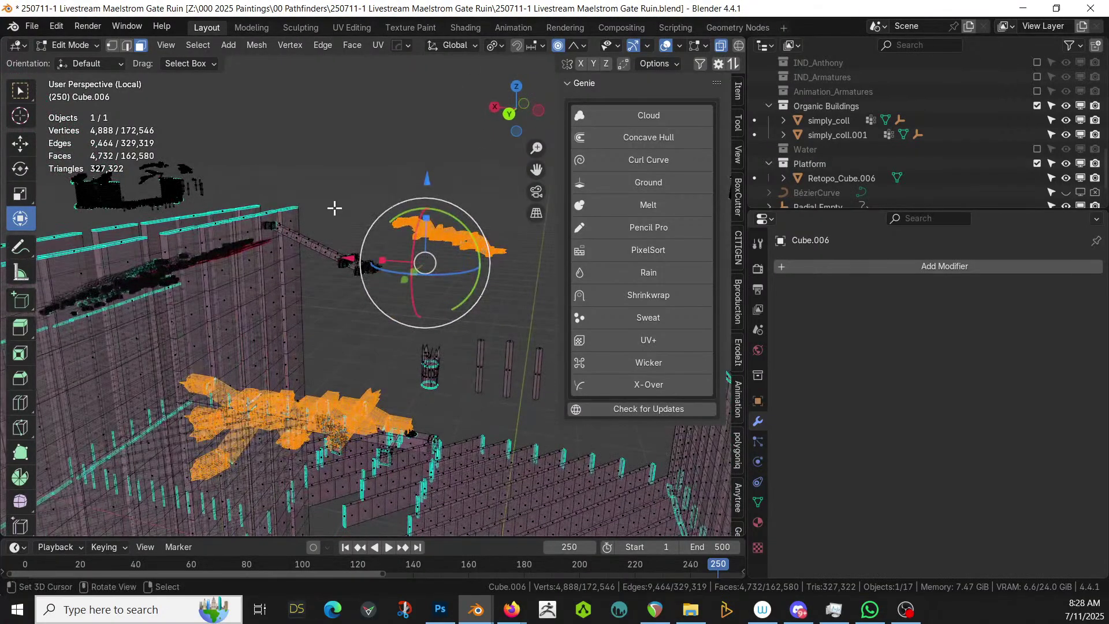
pyautogui.press('x')
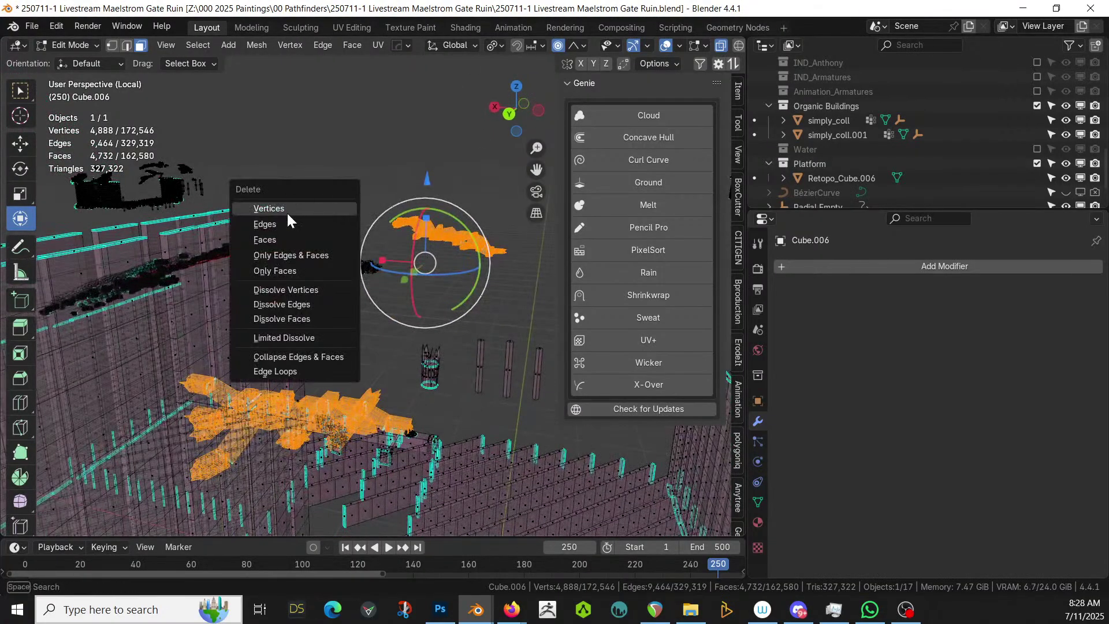
pyautogui.click(287, 211)
# Circle-select the fragment floating above the gabled end wall, extend to linked geometry and delete its vertices
pyautogui.moveTo(287, 211); pyautogui.dragTo(274, 381, button='middle')
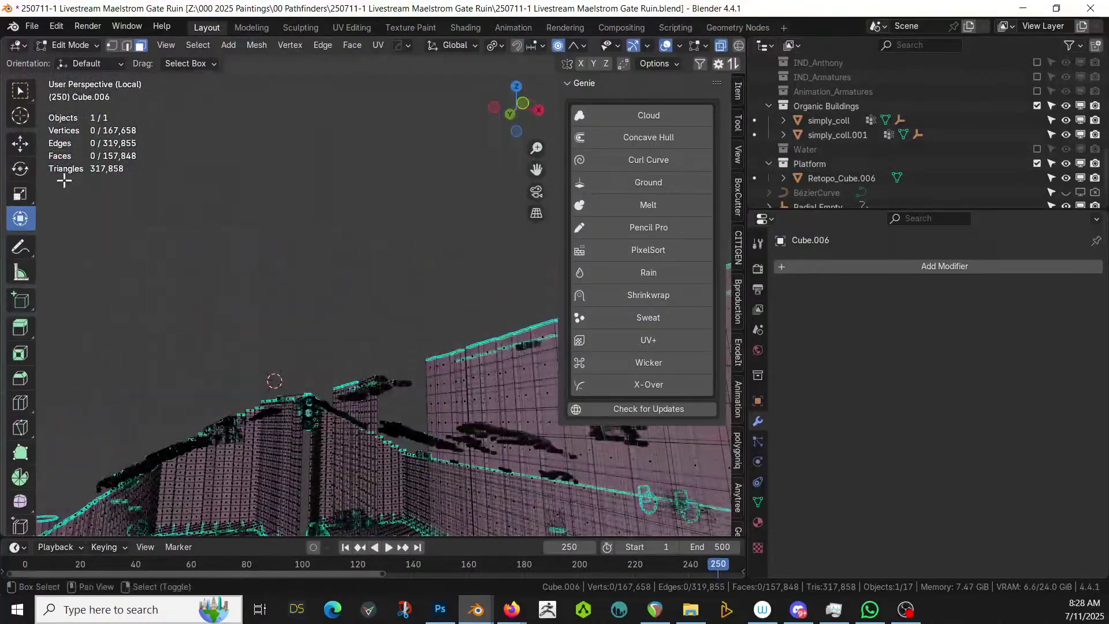
pyautogui.moveTo(64, 181)
pyautogui.keyDown('shift'); pyautogui.mouseDown(button='middle')
pyautogui.moveTo(158, 466)
pyautogui.moveTo(185, 439)
pyautogui.moveTo(379, 425)
pyautogui.moveTo(331, 297)
pyautogui.moveTo(237, 283)
pyautogui.mouseUp(button='middle'); pyautogui.keyUp('shift')
pyautogui.press('c')
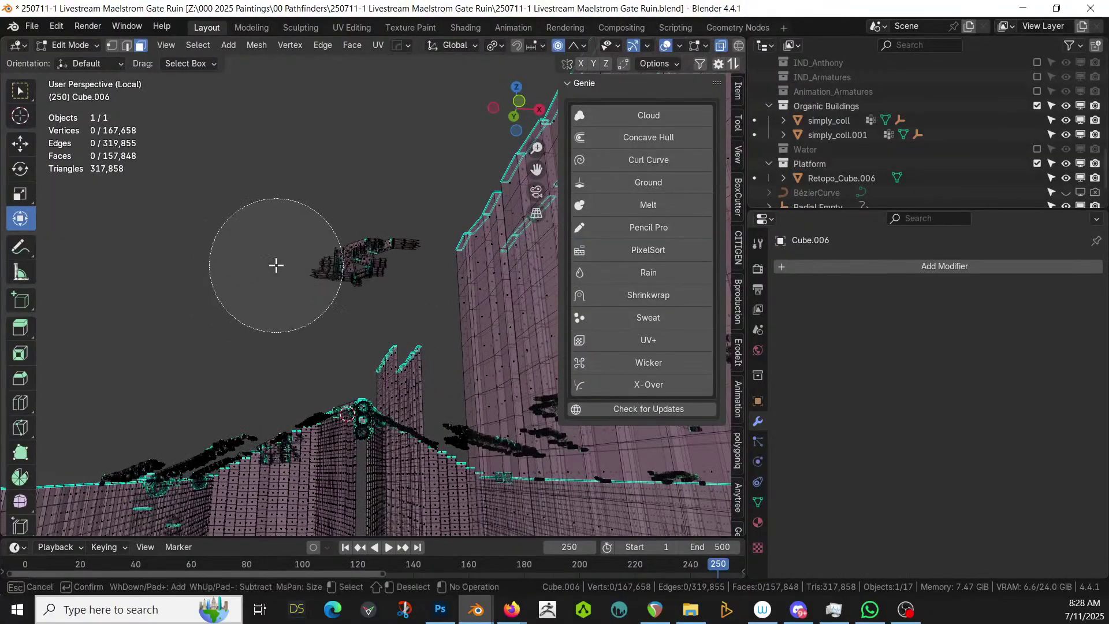
pyautogui.moveTo(276, 265); pyautogui.dragTo(360, 234)
pyautogui.rightClick(360, 234)
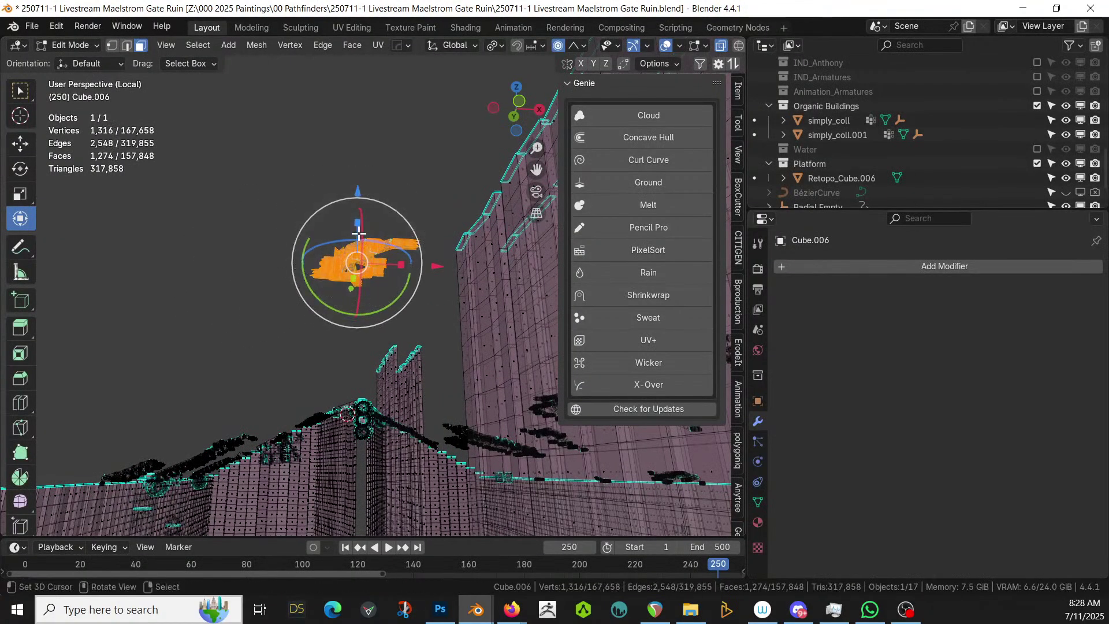
pyautogui.hotkey('ctrl', 'l')
pyautogui.press('x')
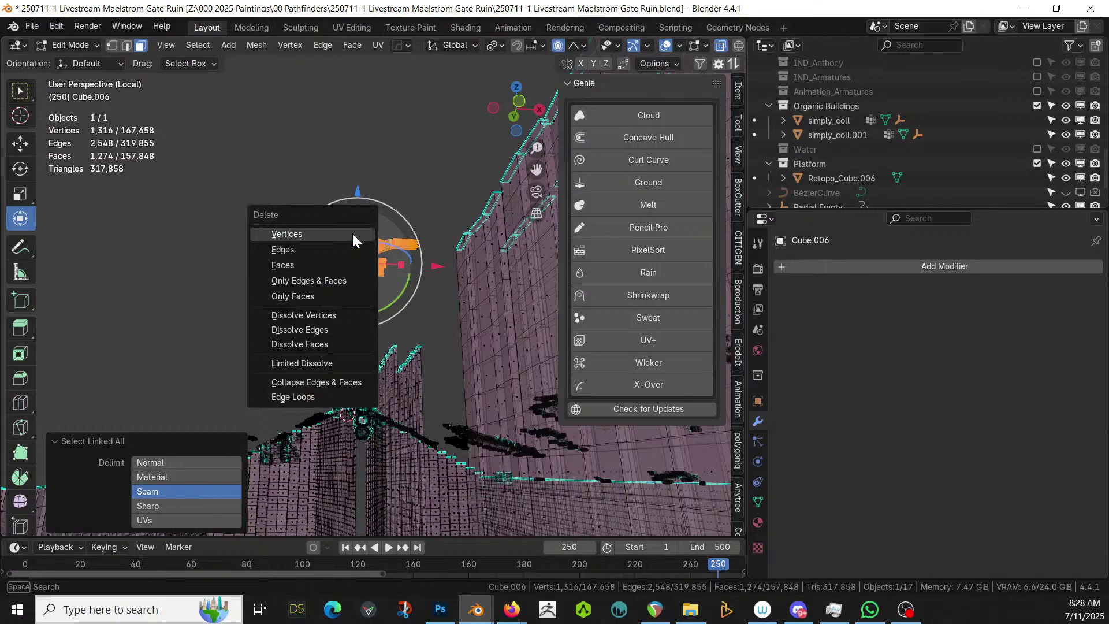
pyautogui.click(352, 233)
# In top view with X-ray on, box-select the end walls across both house blocks and hide them
pyautogui.moveTo(364, 258); pyautogui.dragTo(168, 297, button='middle')
pyautogui.scroll(-5, 92, 271)
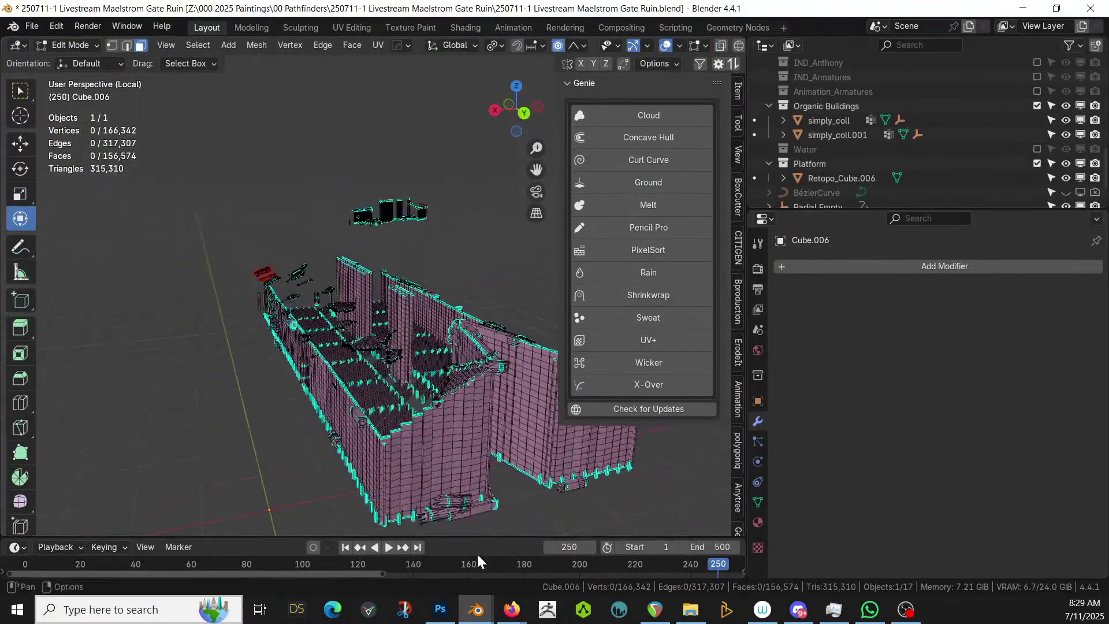
pyautogui.moveTo(459, 428); pyautogui.dragTo(478, 463, button='middle')
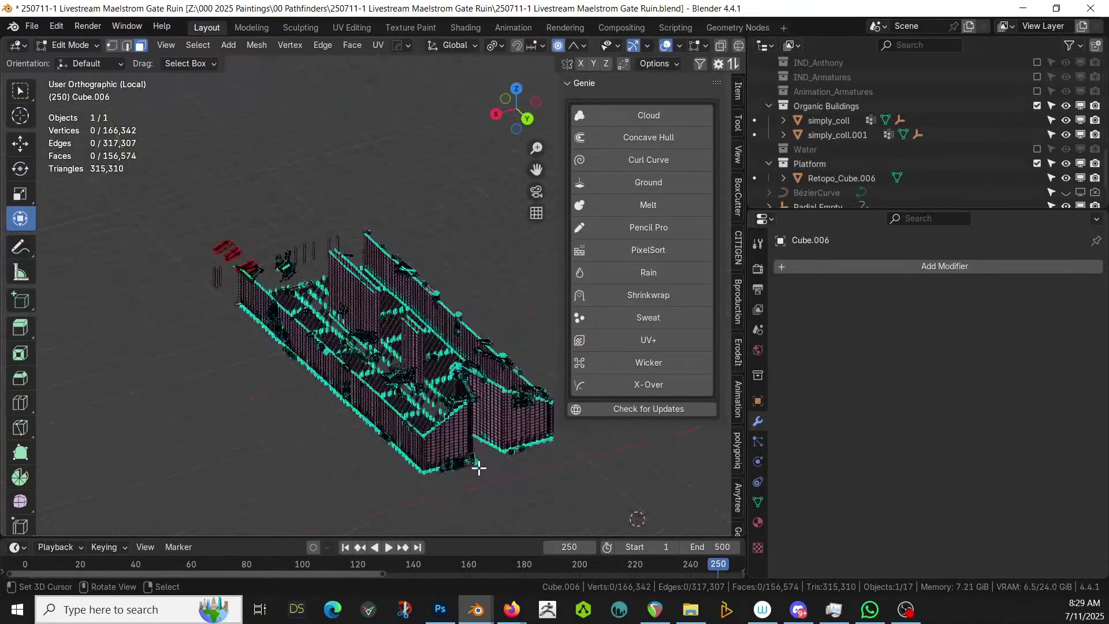
pyautogui.press('KP_7')
pyautogui.keyDown('shift'); pyautogui.moveTo(307, 324); pyautogui.dragTo(333, 523, button='middle'); pyautogui.keyUp('shift')
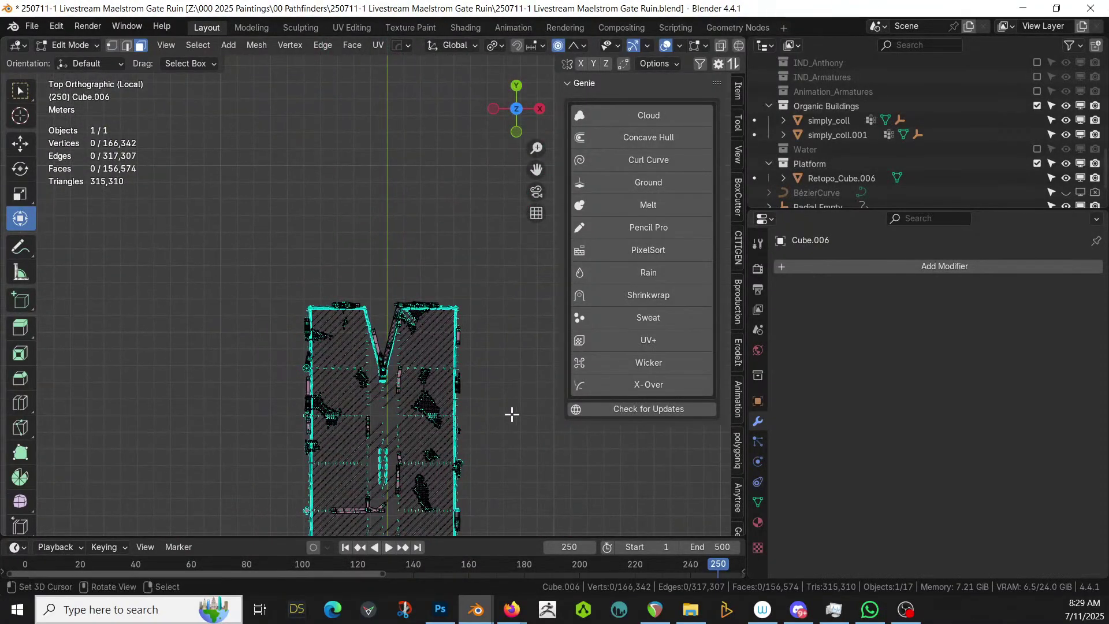
pyautogui.hotkey('alt', 'z')
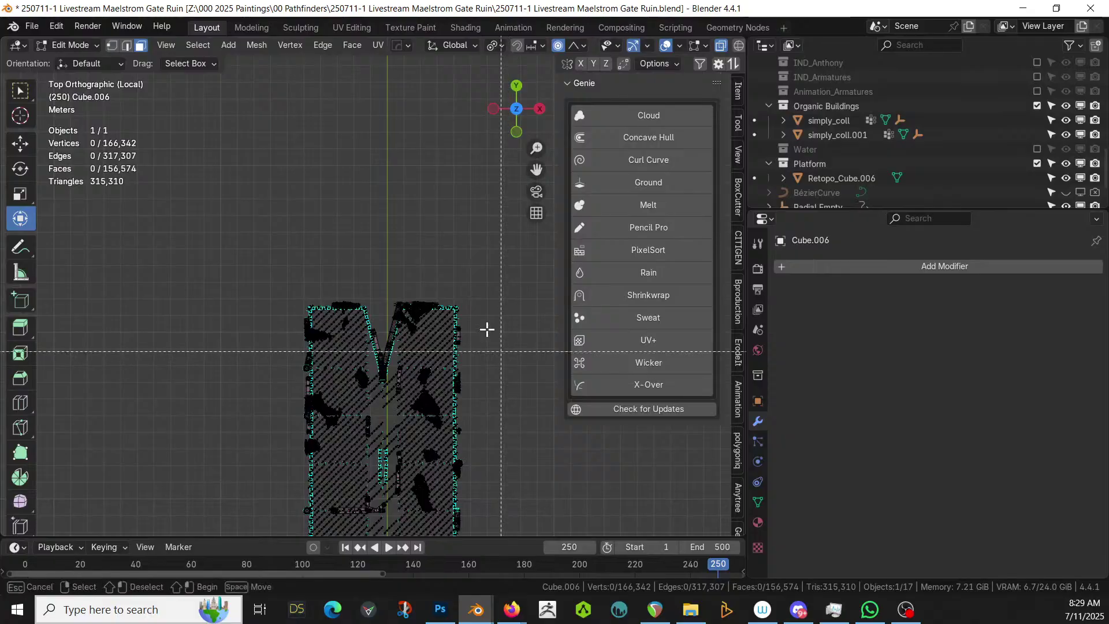
pyautogui.moveTo(123, 183); pyautogui.dragTo(526, 322)
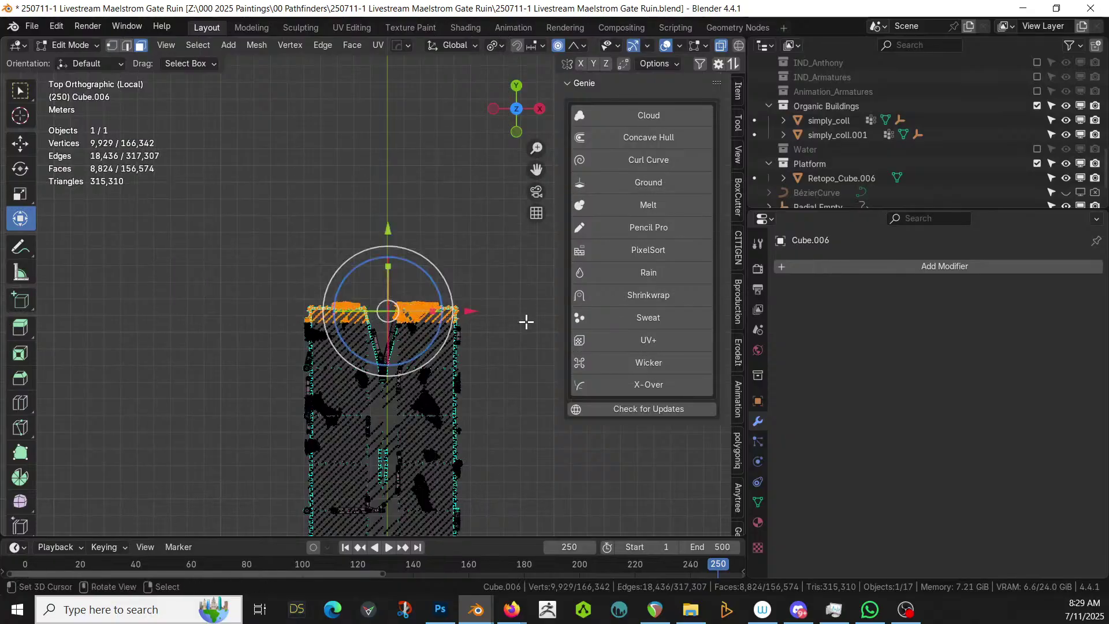
pyautogui.press('h')
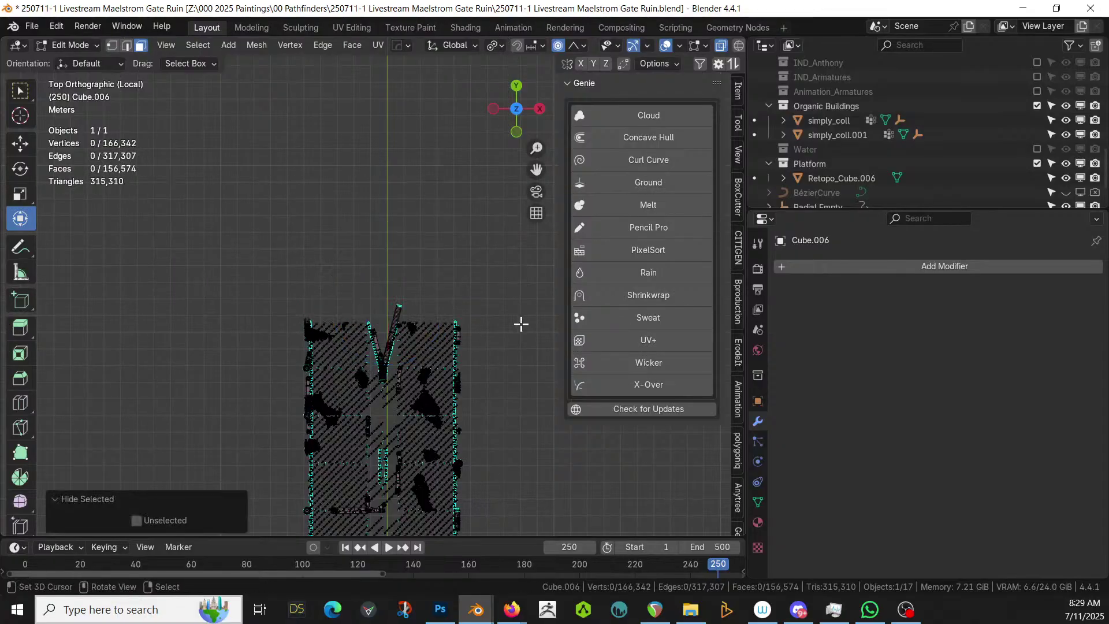
# Circle-select the fragments floating in the gap beside the tall walls, extend to linked geometry and delete their vertices
pyautogui.moveTo(500, 310); pyautogui.dragTo(462, 143, button='middle')
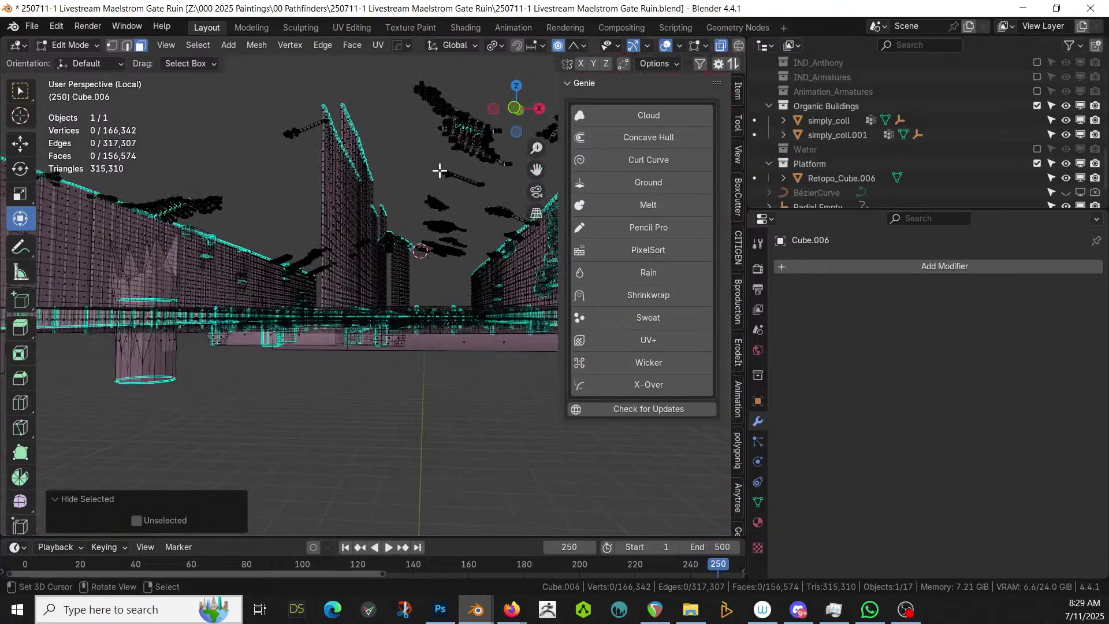
pyautogui.press('c')
pyautogui.moveTo(445, 112)
pyautogui.mouseDown()
pyautogui.moveTo(470, 145)
pyautogui.moveTo(435, 218)
pyautogui.moveTo(445, 246)
pyautogui.moveTo(433, 213)
pyautogui.mouseUp()
pyautogui.scroll(2, 457, 185)
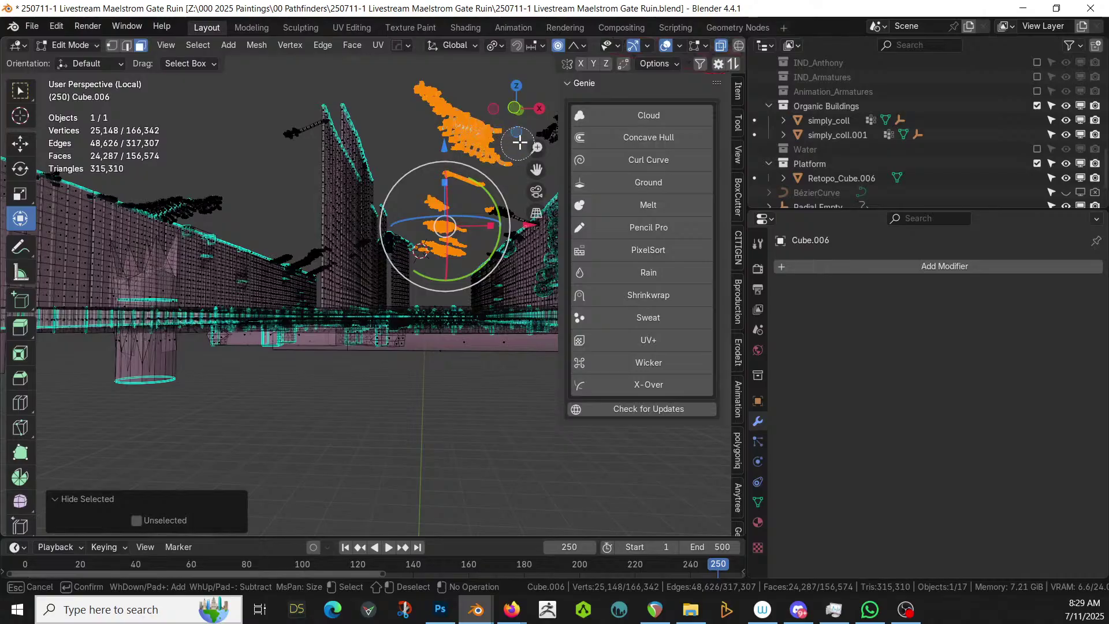
pyautogui.moveTo(520, 142); pyautogui.dragTo(552, 124)
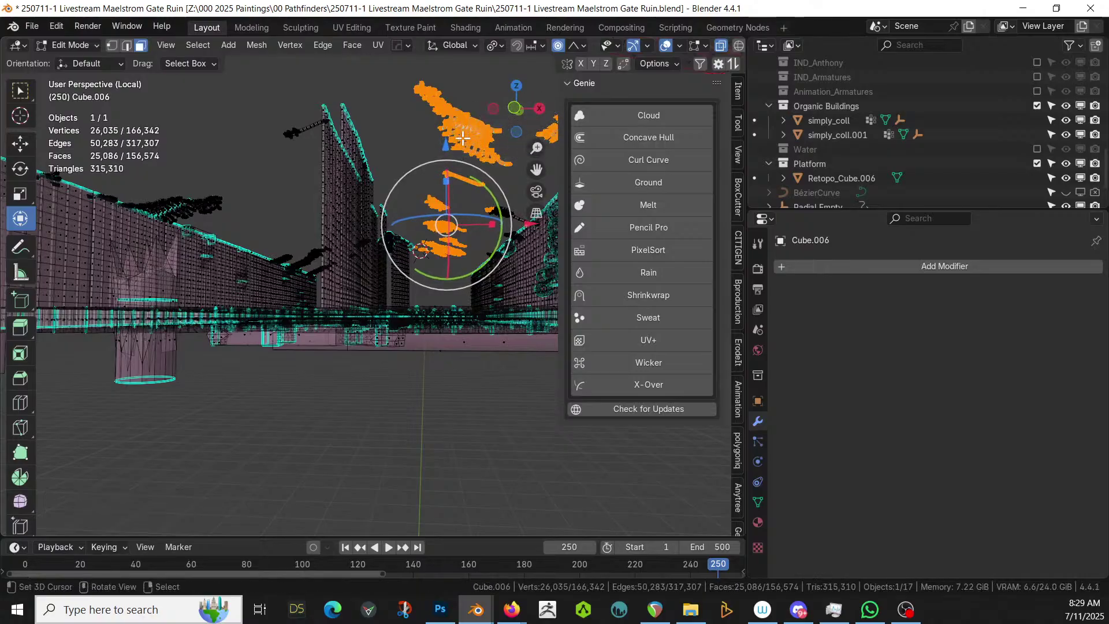
pyautogui.press('Escape')
pyautogui.hotkey('ctrl', 'l')
pyautogui.press('x')
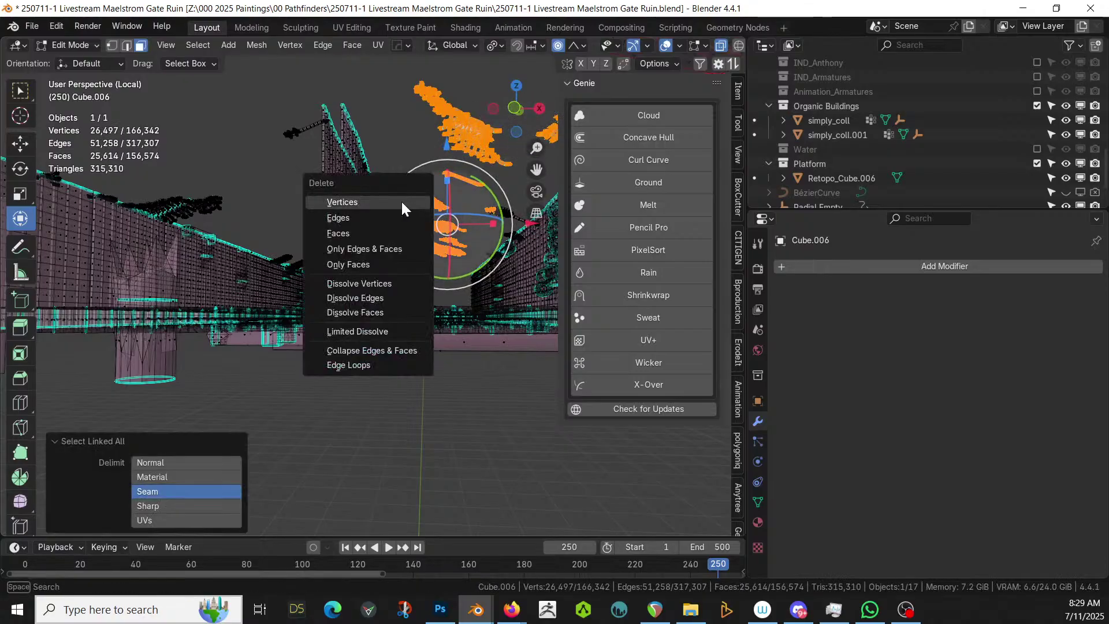
pyautogui.click(404, 200)
# Circle-select the small floating fragments beside the narrow gabled wall and delete their vertices
pyautogui.moveTo(416, 245); pyautogui.dragTo(361, 202, button='middle')
pyautogui.scroll(3, 360, 202)
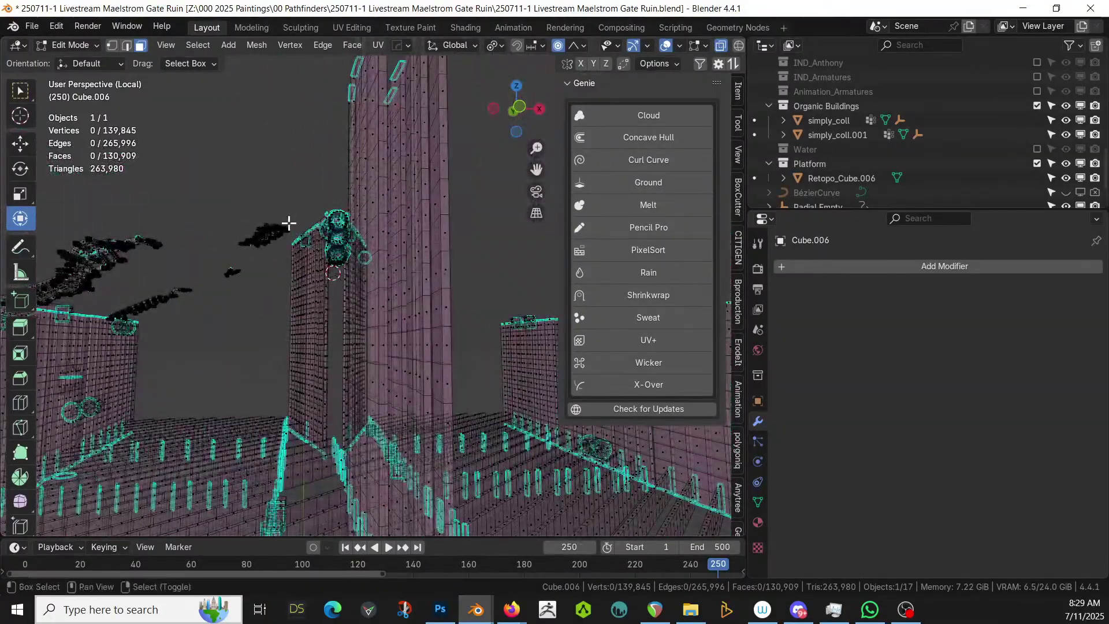
pyautogui.moveTo(288, 223)
pyautogui.mouseDown(button='middle')
pyautogui.moveTo(318, 188)
pyautogui.moveTo(296, 195)
pyautogui.mouseUp(button='middle')
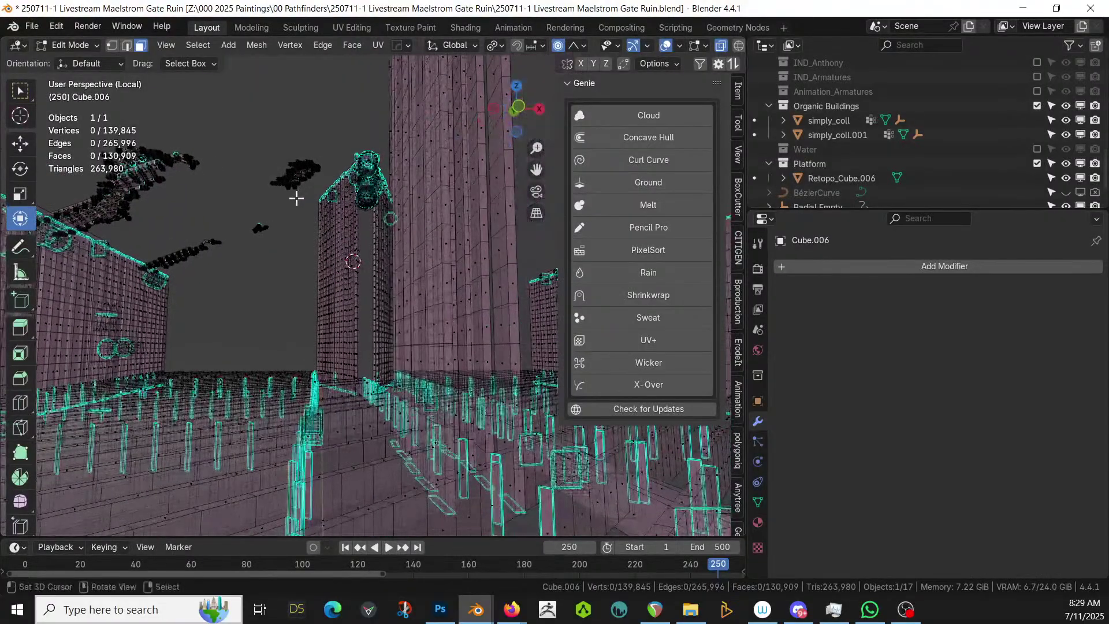
pyautogui.press('c')
pyautogui.click(255, 227)
pyautogui.moveTo(254, 227); pyautogui.dragTo(304, 165)
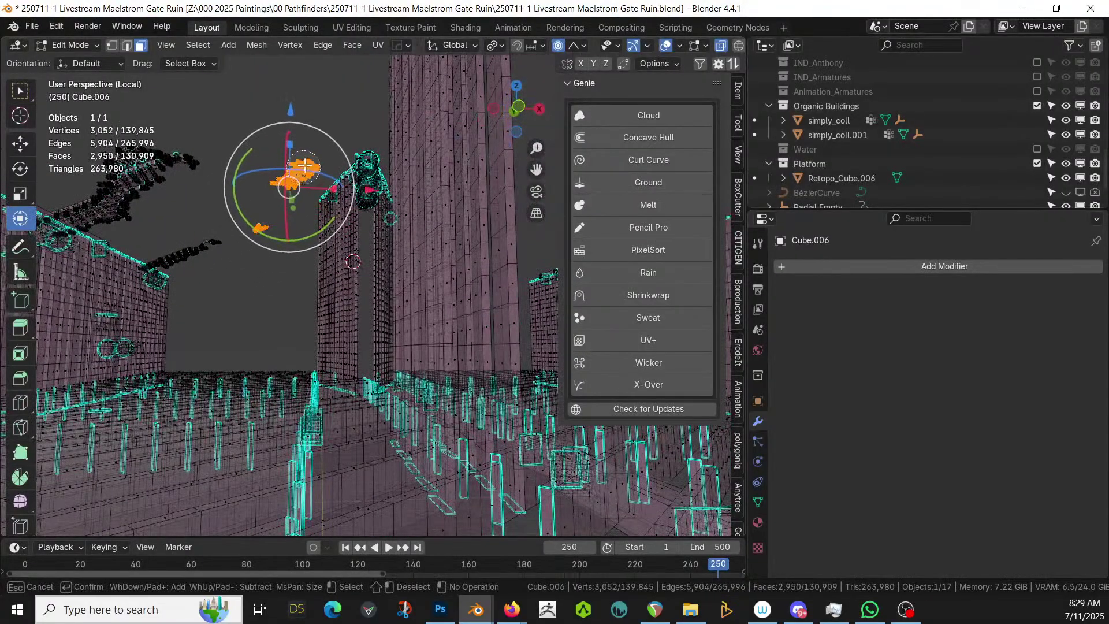
pyautogui.press('Escape')
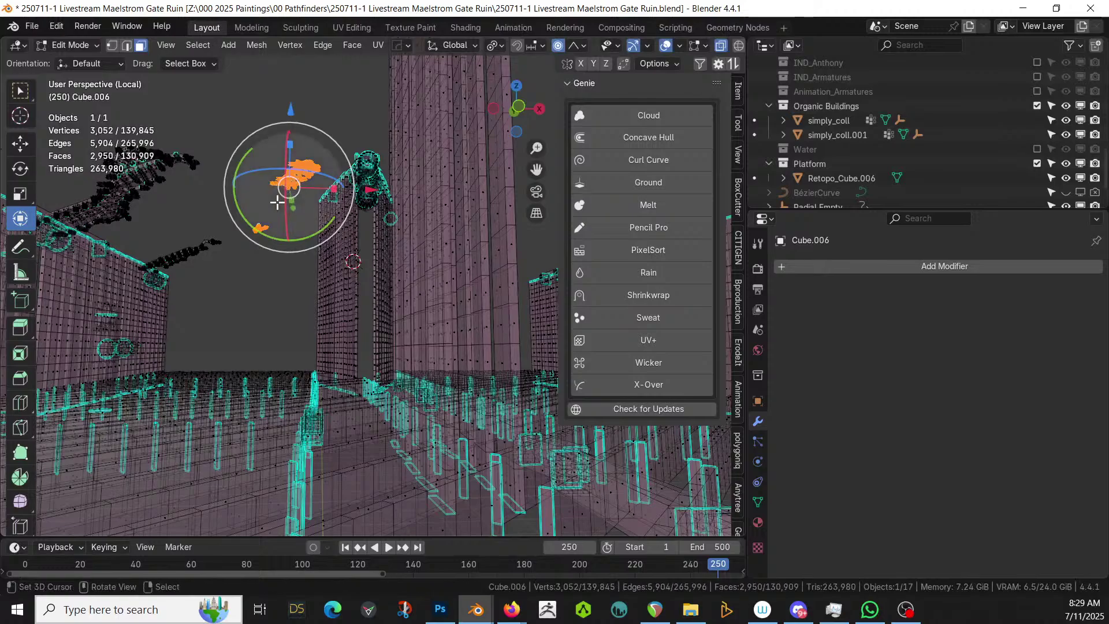
pyautogui.press('x')
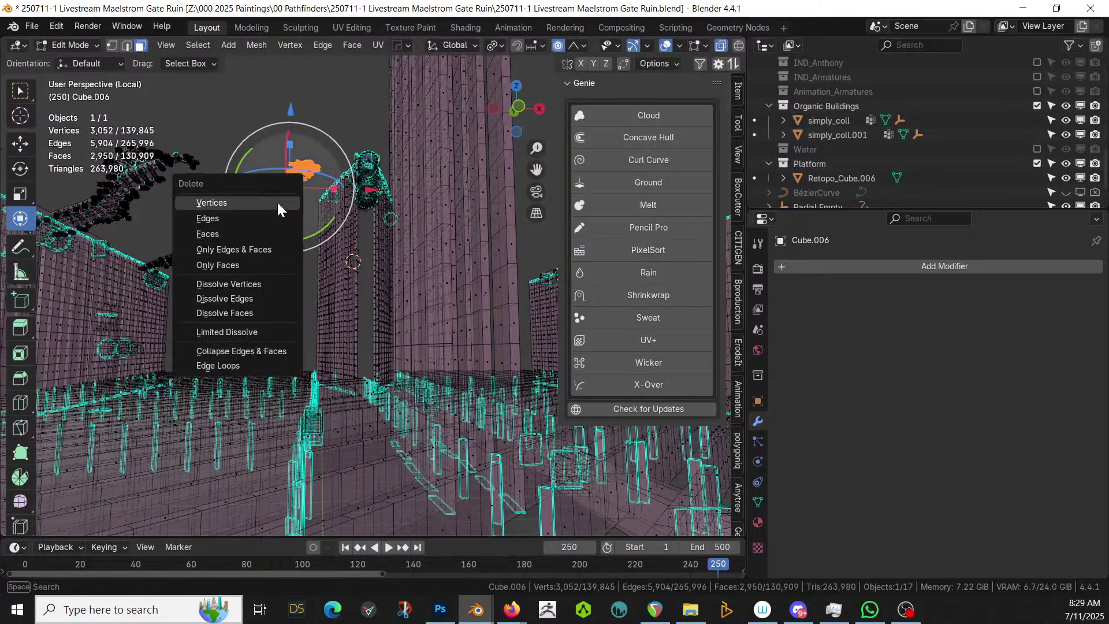
pyautogui.click(277, 201)
# Reveal the hidden geometry, circle-select the detached roof panels and post floating beyond the house end, and delete their vertices
pyautogui.hotkey('alt', 'h')
pyautogui.moveTo(277, 204); pyautogui.dragTo(675, 508, button='middle')
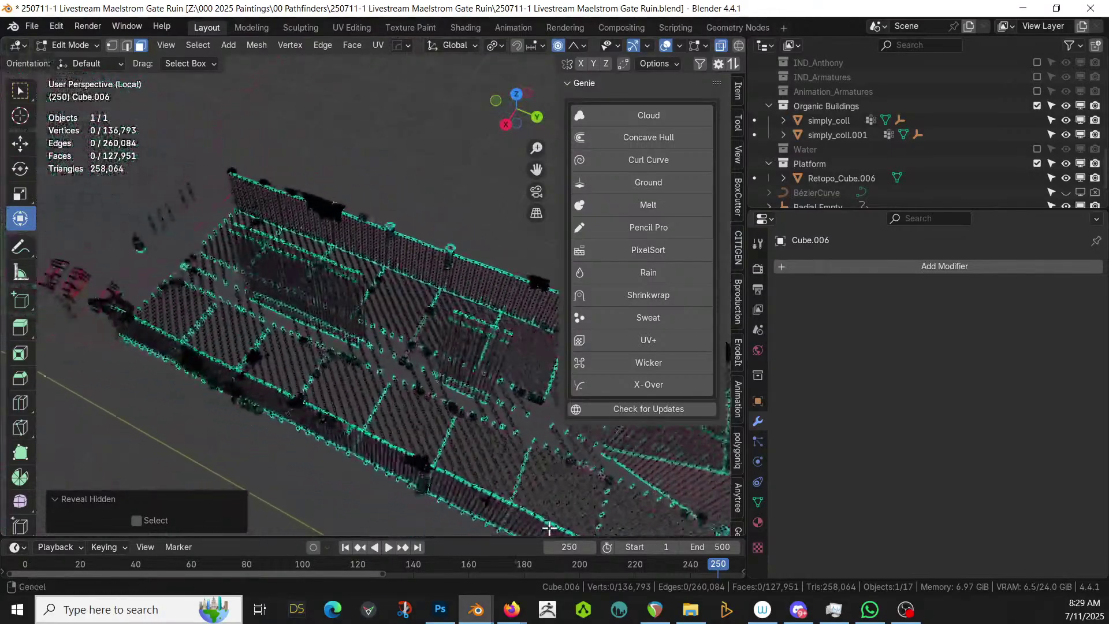
pyautogui.moveTo(462, 436); pyautogui.dragTo(627, 267, button='middle')
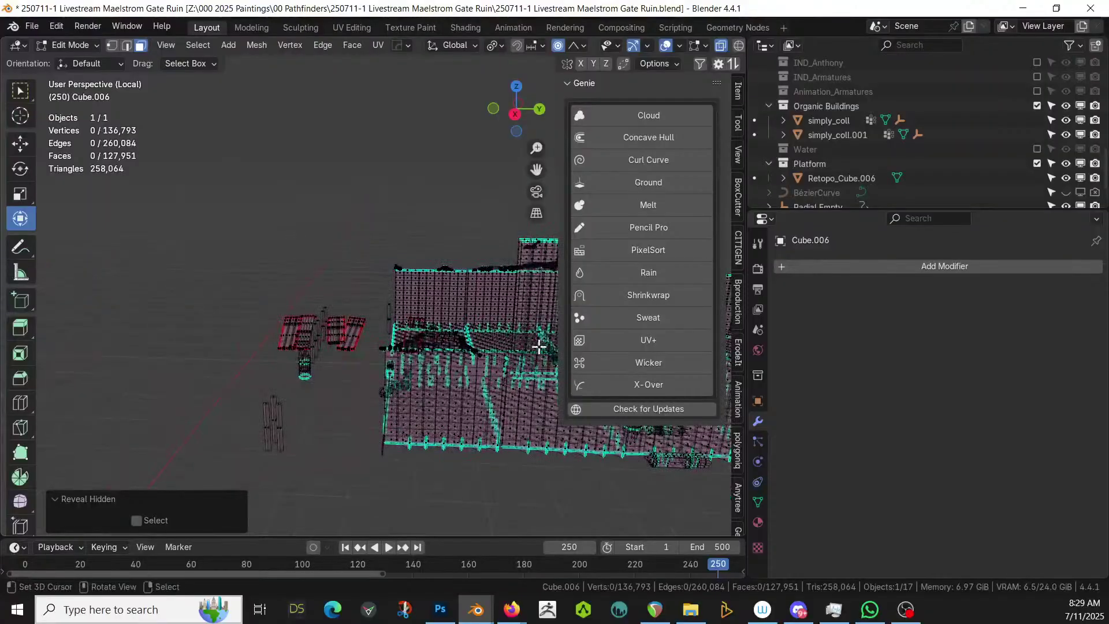
pyautogui.press('c')
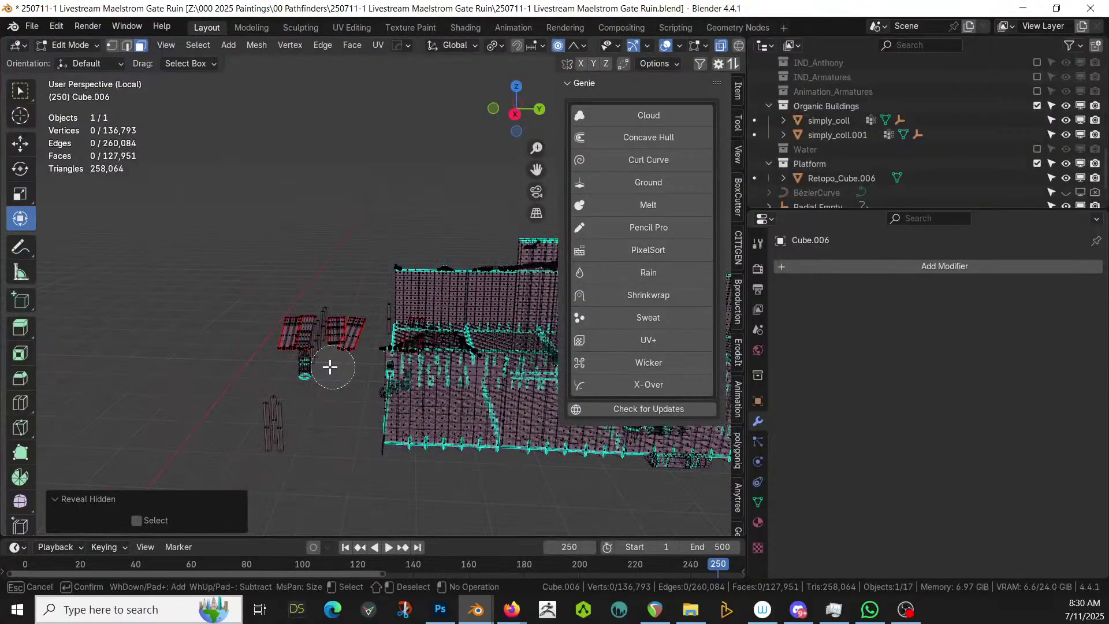
pyautogui.click(315, 329)
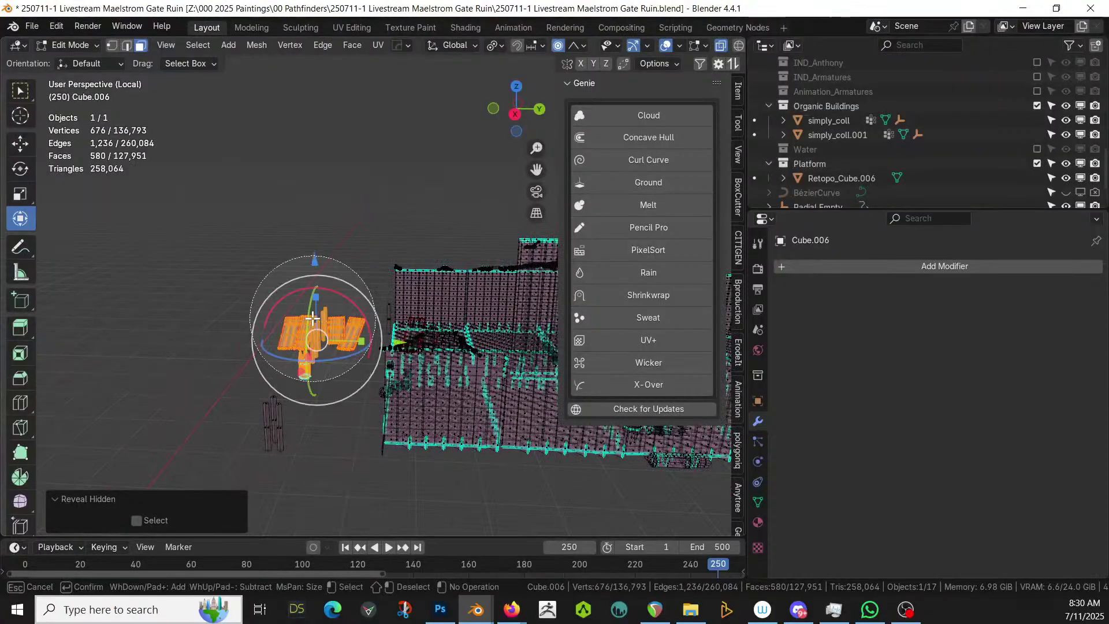
pyautogui.rightClick(107, 196)
pyautogui.press('x')
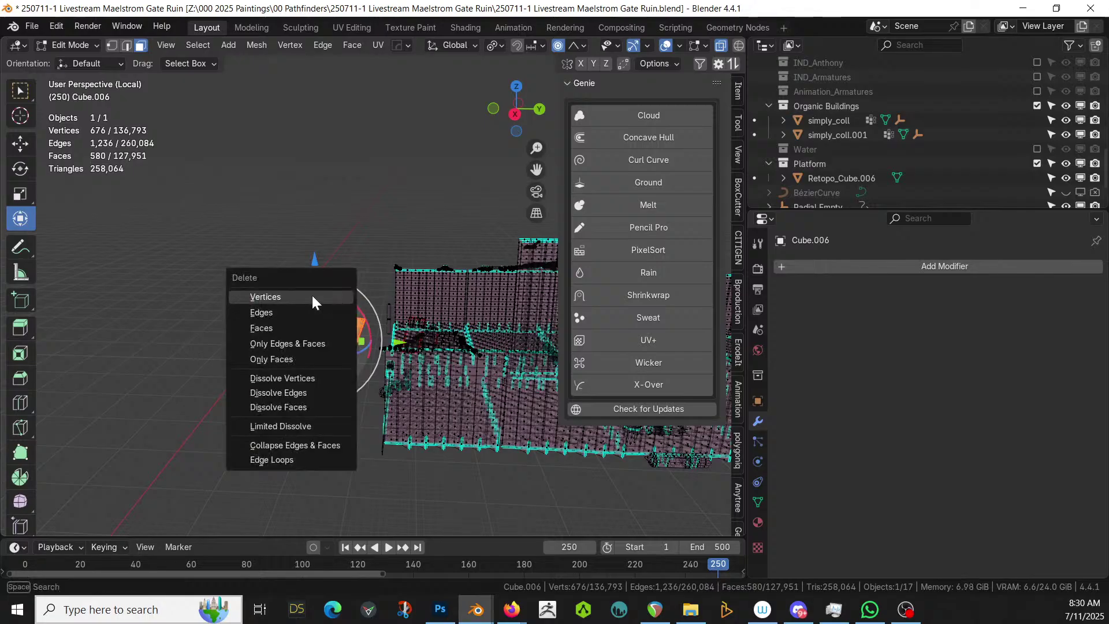
pyautogui.click(312, 295)
# Select a face at the near end of the house wall, exit Local View and frame that face in the full scene
pyautogui.hotkey('alt', 'h')
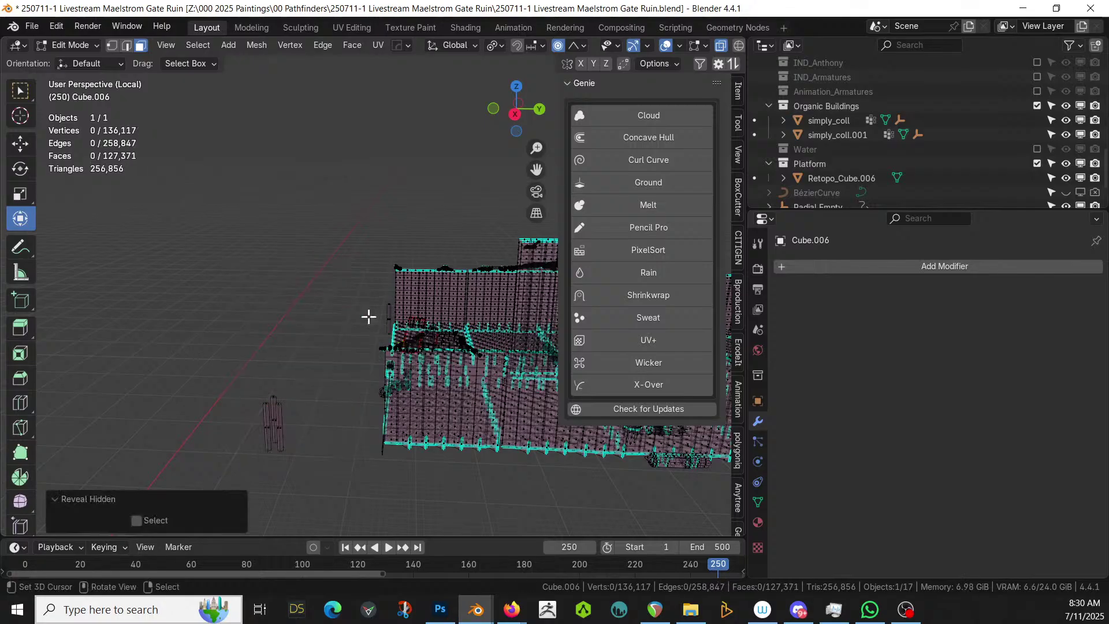
pyautogui.click(395, 328)
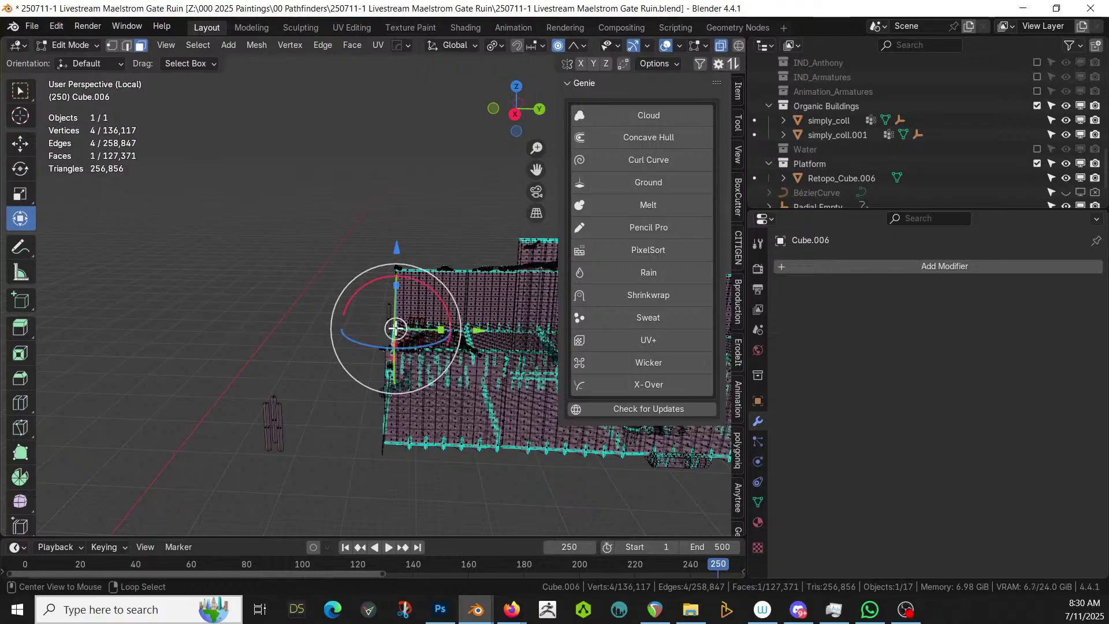
pyautogui.moveTo(395, 328); pyautogui.dragTo(329, 280, button='middle')
pyautogui.press('KP_Divide')
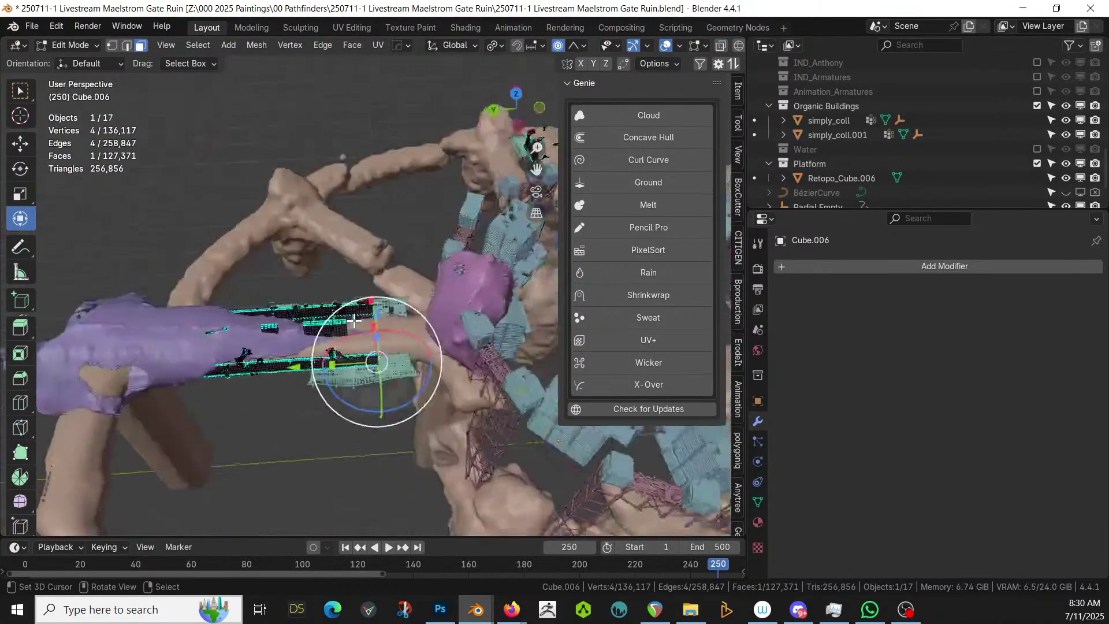
pyautogui.moveTo(354, 321); pyautogui.dragTo(378, 386, button='middle')
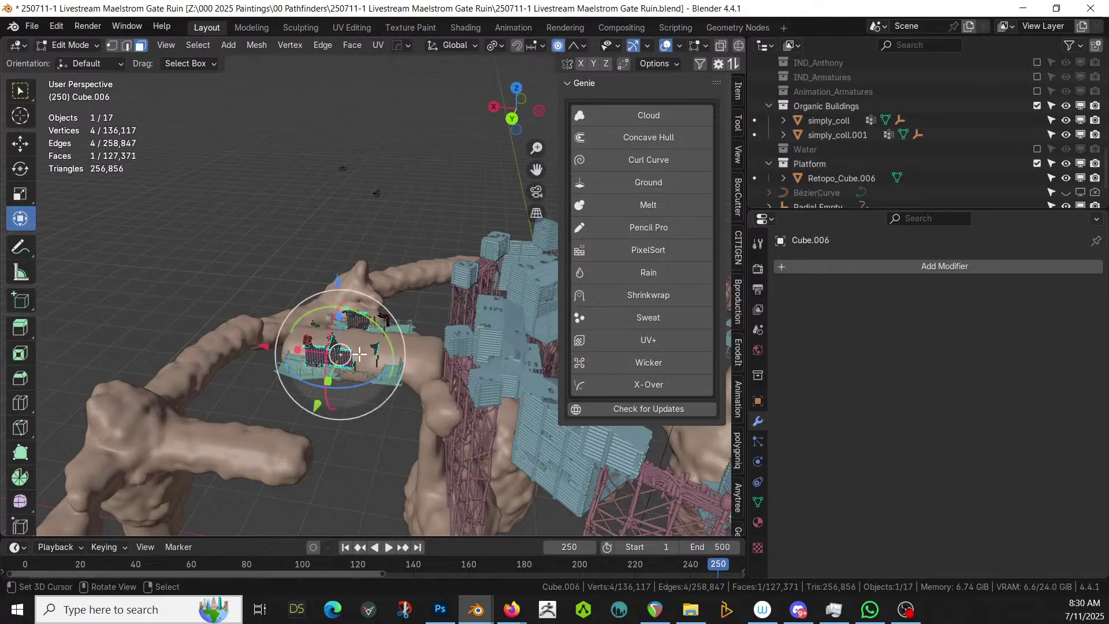
pyautogui.press('KP_Decimal')
# Turn on X-ray and circle-select the roof fragments floating above and beyond the end of the house walls
pyautogui.scroll(-5, 352, 341)
pyautogui.moveTo(352, 340); pyautogui.dragTo(402, 86, button='middle')
pyautogui.moveTo(403, 212); pyautogui.dragTo(176, 70, button='middle')
pyautogui.moveTo(260, 74); pyautogui.dragTo(278, 80, button='middle')
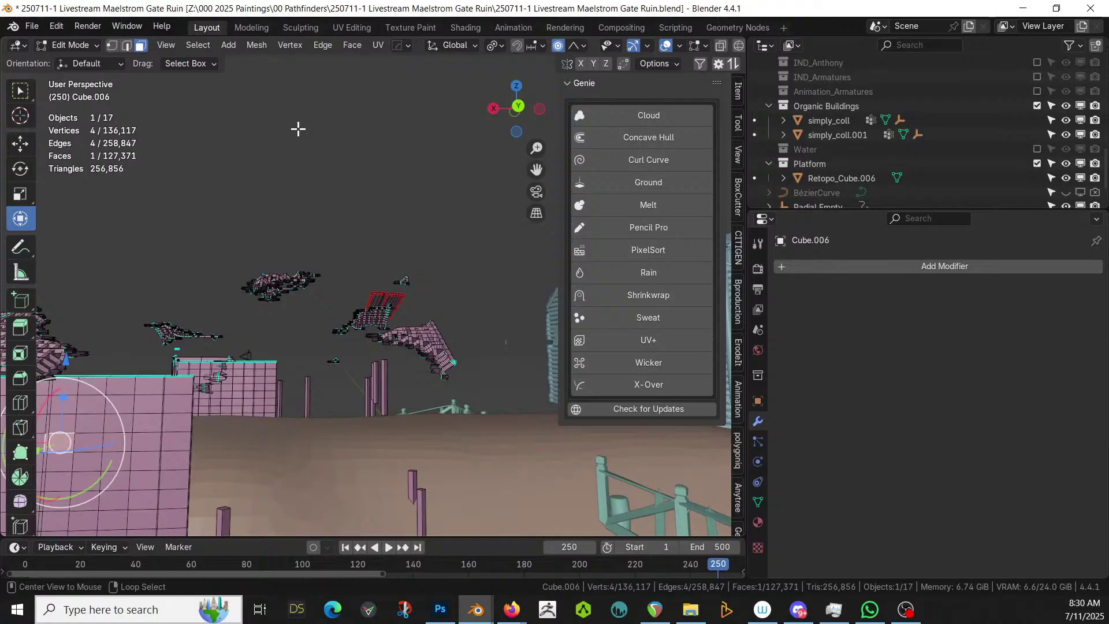
pyautogui.hotkey('alt', 'z')
pyautogui.press('c')
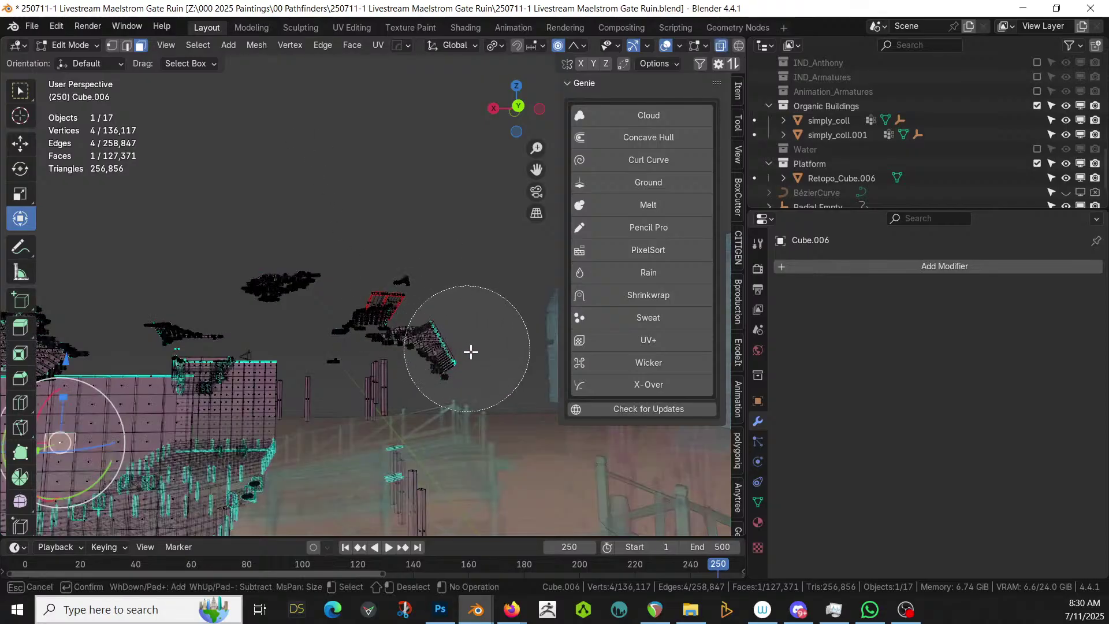
pyautogui.moveTo(450, 354)
pyautogui.mouseDown()
pyautogui.moveTo(422, 306)
pyautogui.moveTo(370, 295)
pyautogui.moveTo(312, 303)
pyautogui.moveTo(317, 324)
pyautogui.moveTo(231, 276)
pyautogui.moveTo(223, 292)
pyautogui.moveTo(166, 306)
pyautogui.moveTo(234, 305)
pyautogui.moveTo(332, 270)
pyautogui.mouseUp()
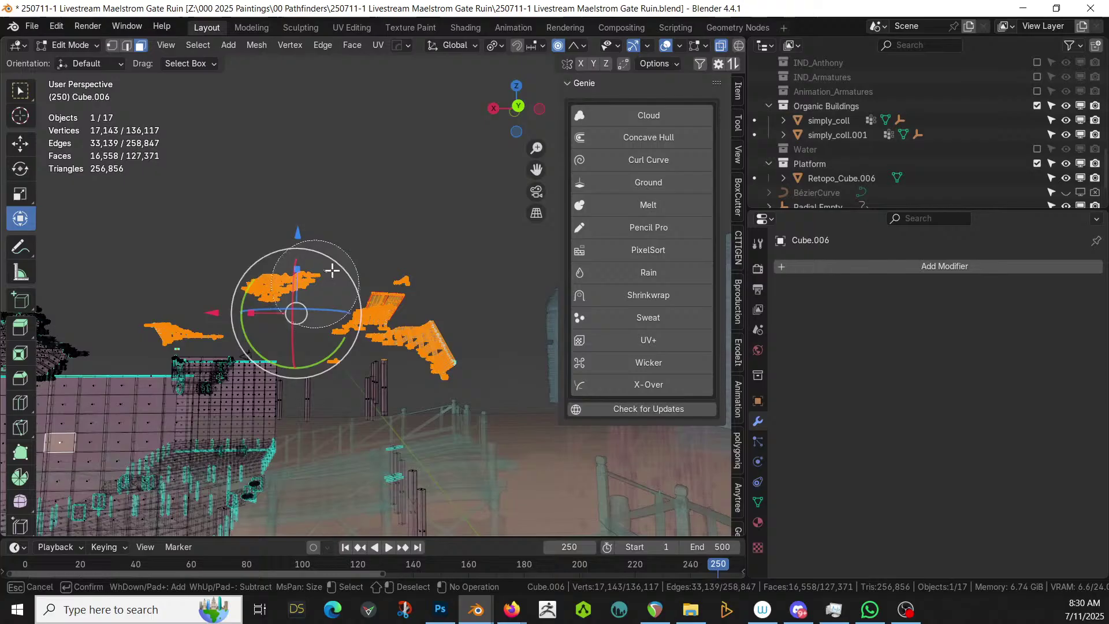
pyautogui.rightClick(353, 225)
pyautogui.hotkey('ctrl', 'l')
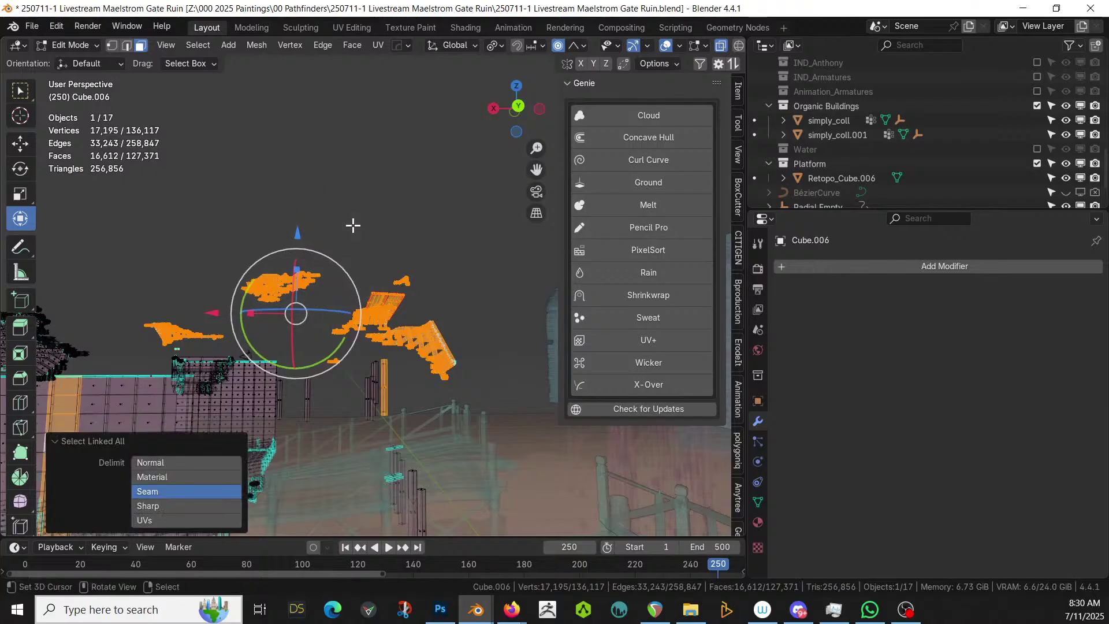
pyautogui.hotkey('ctrl', 'z')
# Deselect the stray wall face, extend the fragment selection to linked geometry and delete its vertices
pyautogui.keyDown('shift'); pyautogui.moveTo(129, 304); pyautogui.dragTo(180, 448, button='middle'); pyautogui.keyUp('shift')
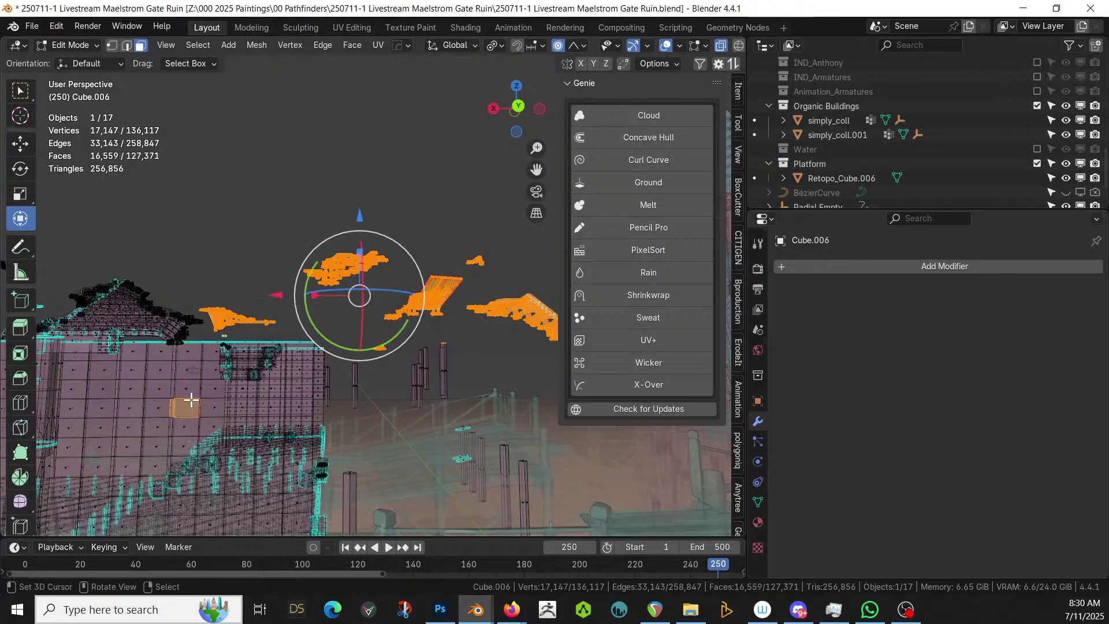
pyautogui.press('c')
pyautogui.moveTo(191, 399); pyautogui.dragTo(194, 432, button='middle')
pyautogui.rightClick(208, 431)
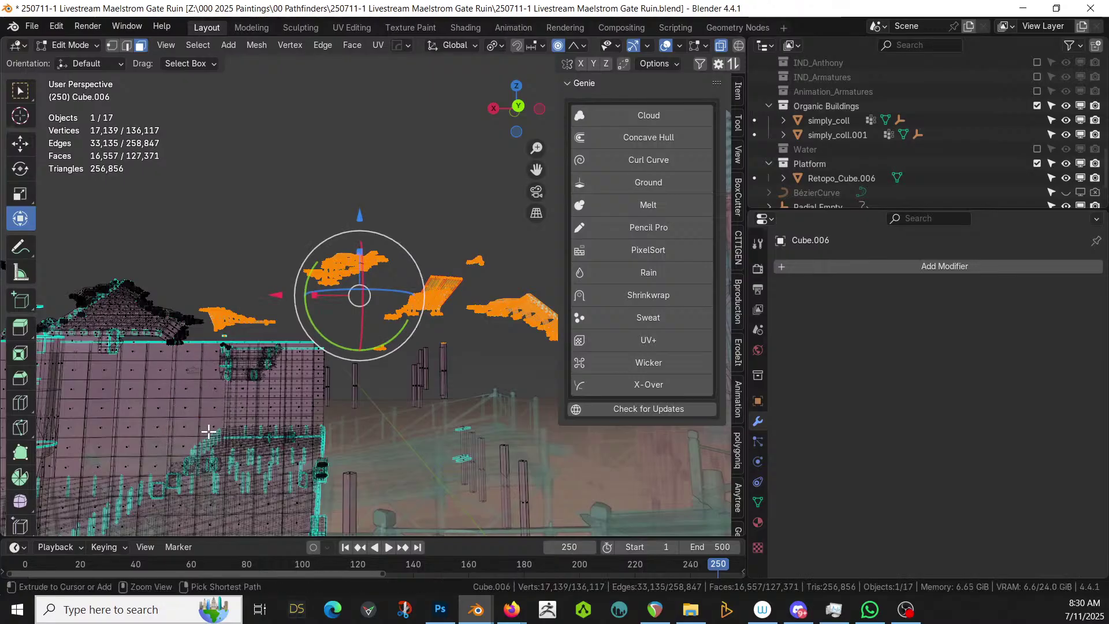
pyautogui.hotkey('ctrl', 'l')
pyautogui.press('x')
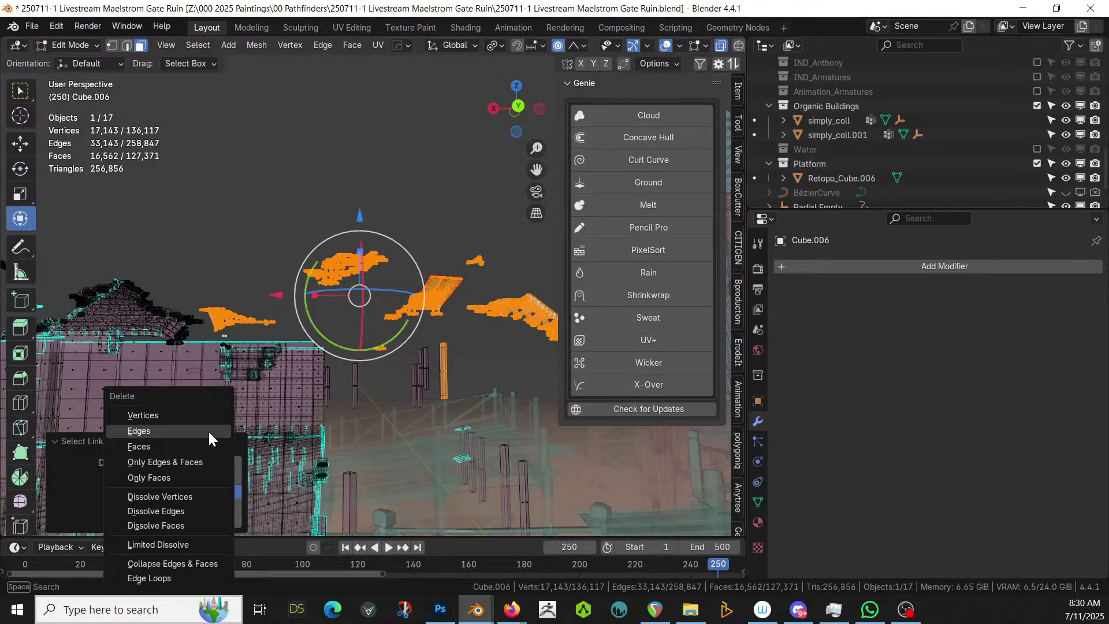
pyautogui.click(171, 416)
# Circle-select the thin strip floating above the long wall beside the red roof panels and delete its vertices
pyautogui.moveTo(192, 388); pyautogui.dragTo(458, 368, button='middle')
pyautogui.press('c')
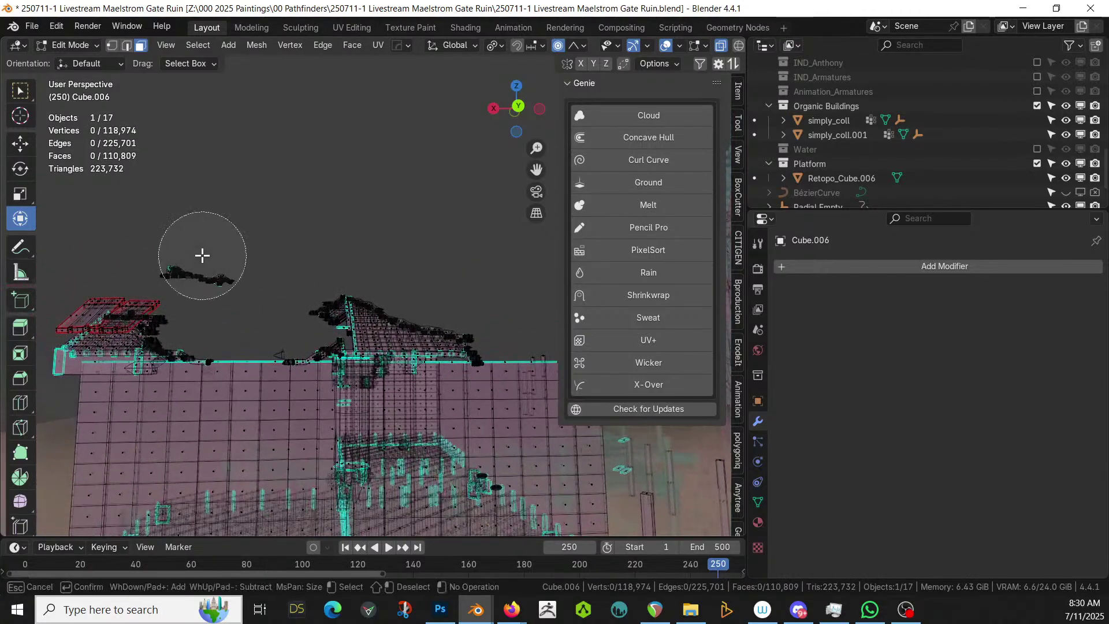
pyautogui.moveTo(203, 255)
pyautogui.mouseDown()
pyautogui.moveTo(186, 251)
pyautogui.moveTo(255, 238)
pyautogui.mouseUp()
pyautogui.press('Escape')
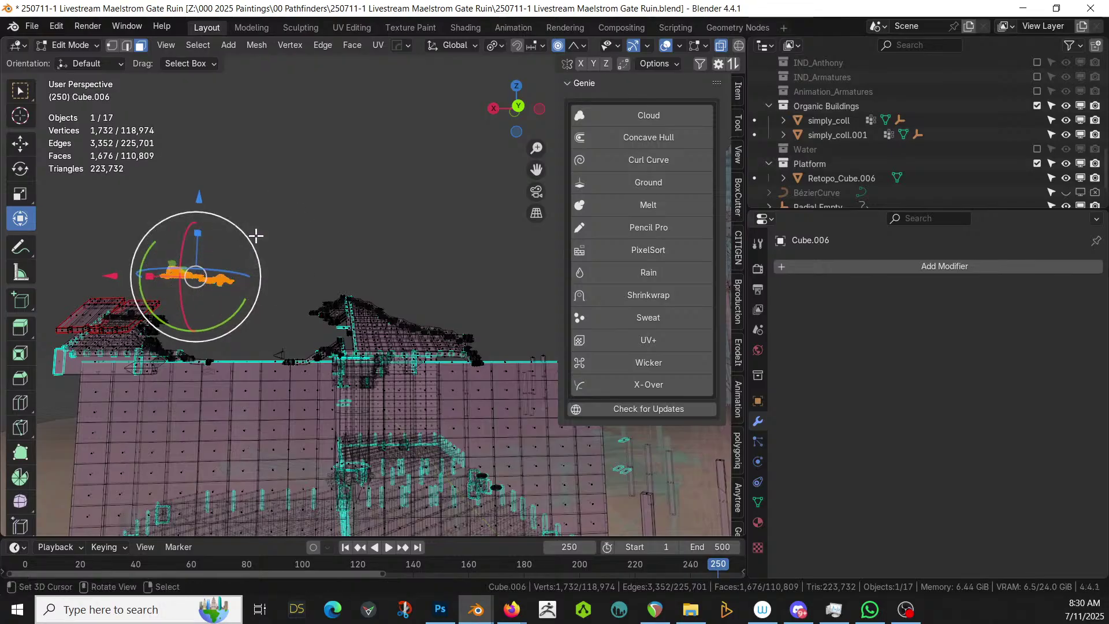
pyautogui.press('x')
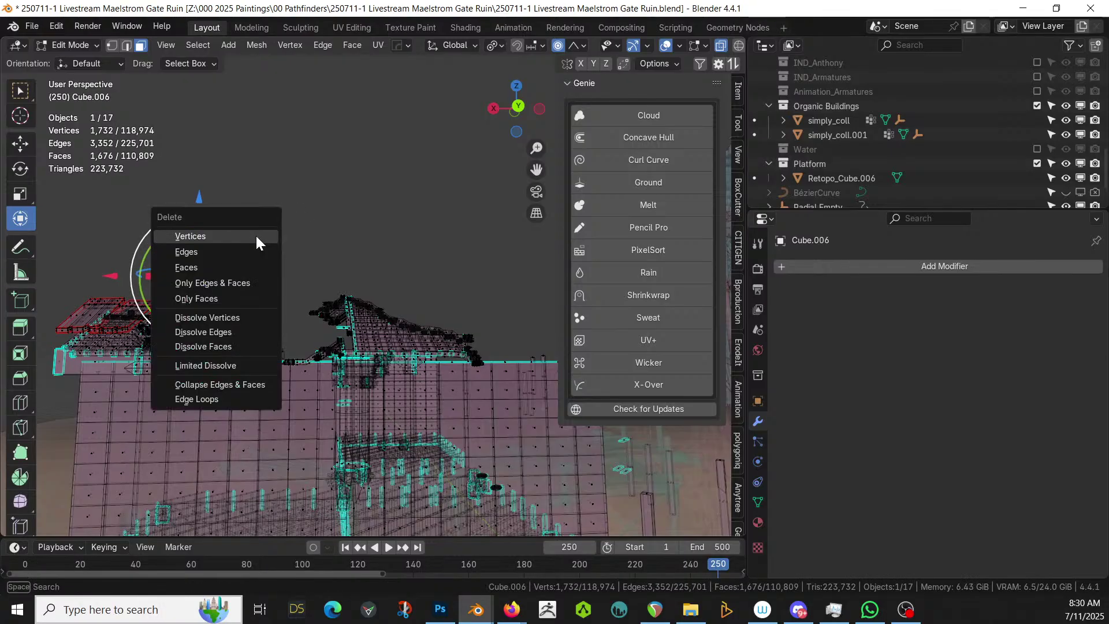
pyautogui.click(255, 234)
# Turn off X-ray, check the cleaned ruins from several angles, return to Object Mode and save the file
pyautogui.moveTo(258, 230); pyautogui.dragTo(223, 332, button='middle')
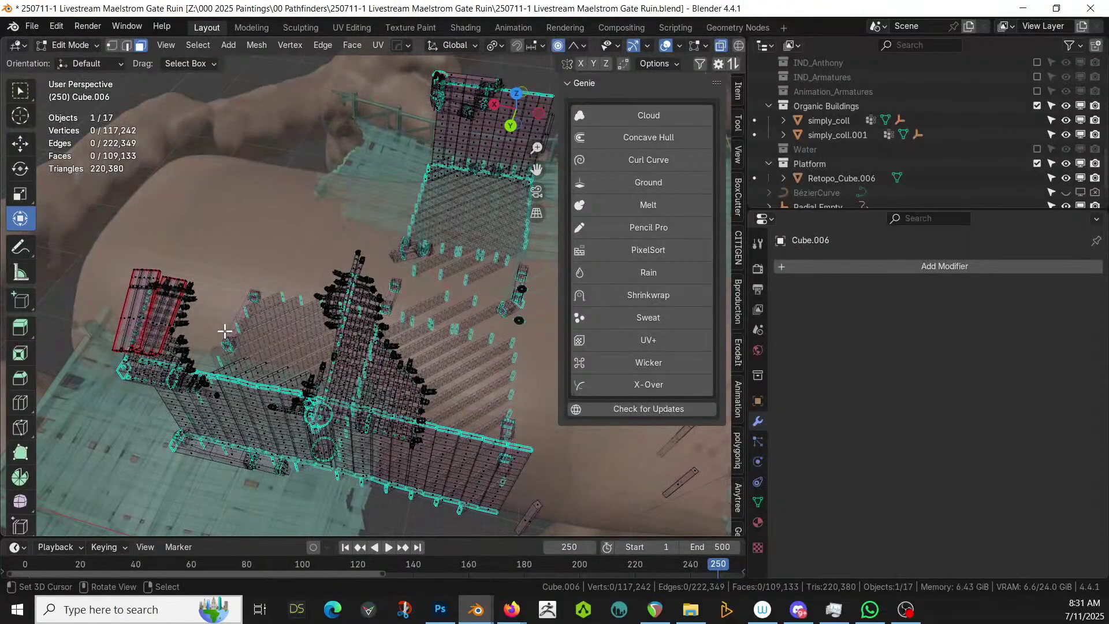
pyautogui.scroll(2, 224, 331)
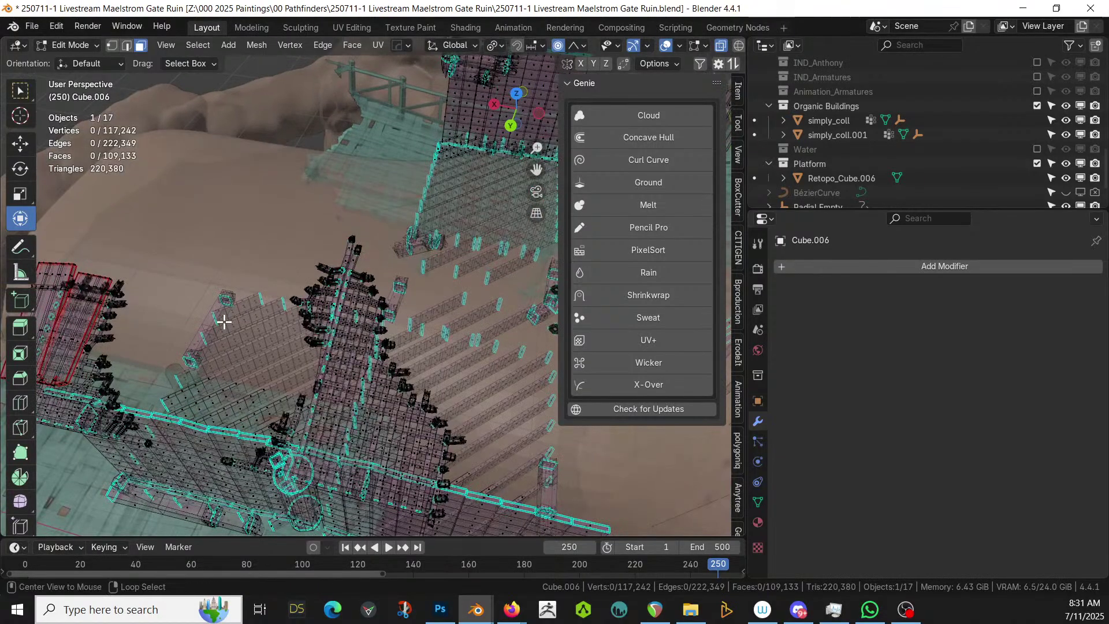
pyautogui.hotkey('alt', 'z')
pyautogui.scroll(-3, 220, 254)
pyautogui.moveTo(216, 231); pyautogui.dragTo(67, 113, button='middle')
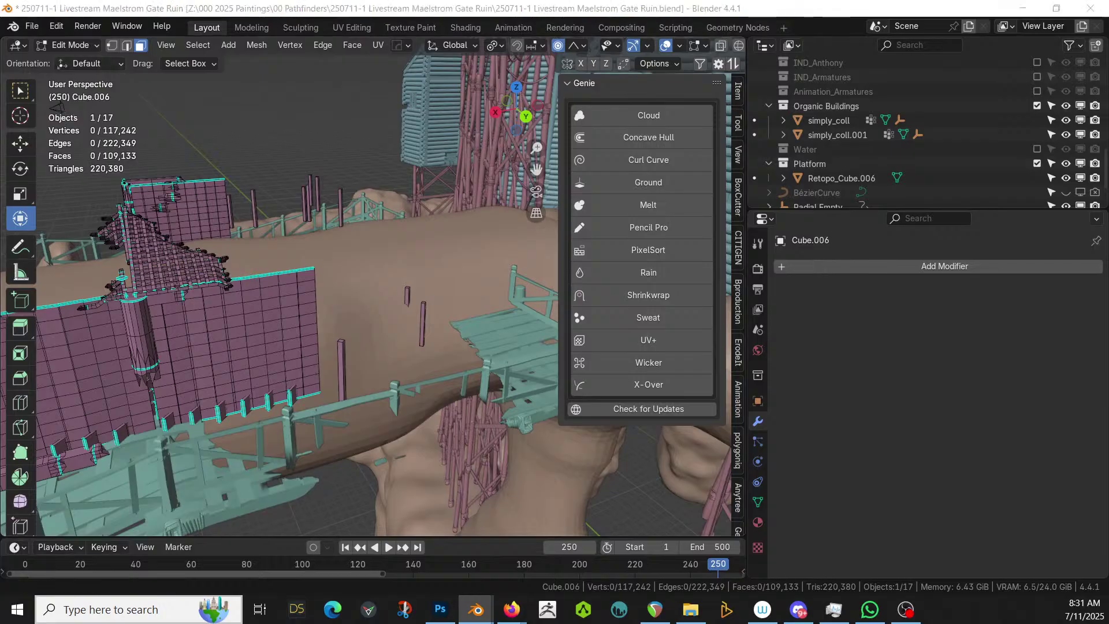
pyautogui.moveTo(345, 261); pyautogui.dragTo(293, 345, button='middle')
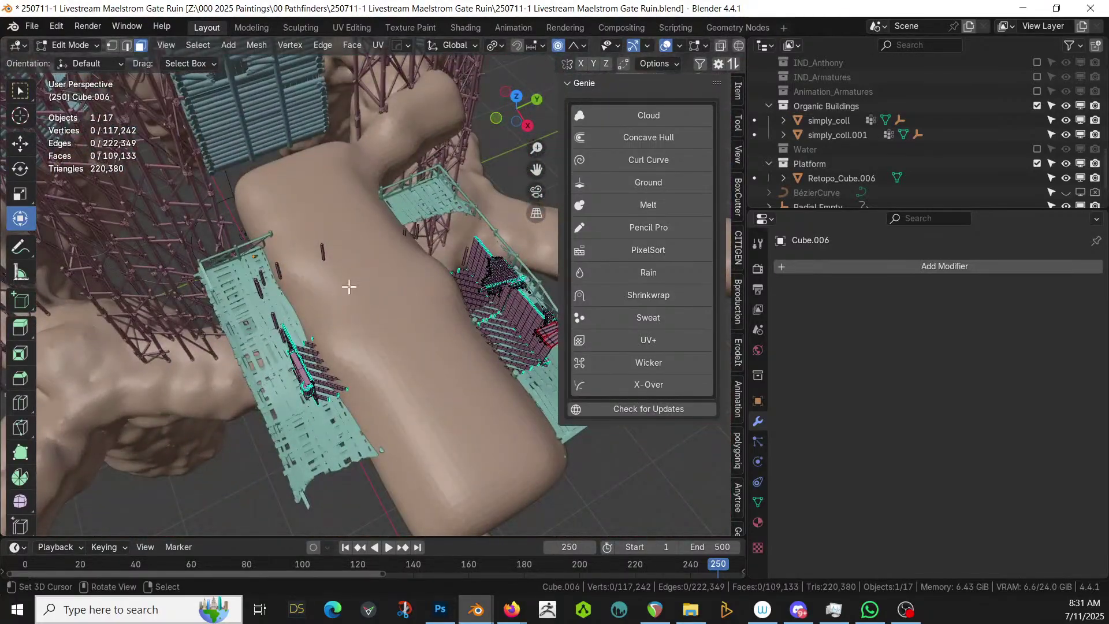
pyautogui.press('Tab')
pyautogui.moveTo(349, 287); pyautogui.dragTo(35, 217, button='middle')
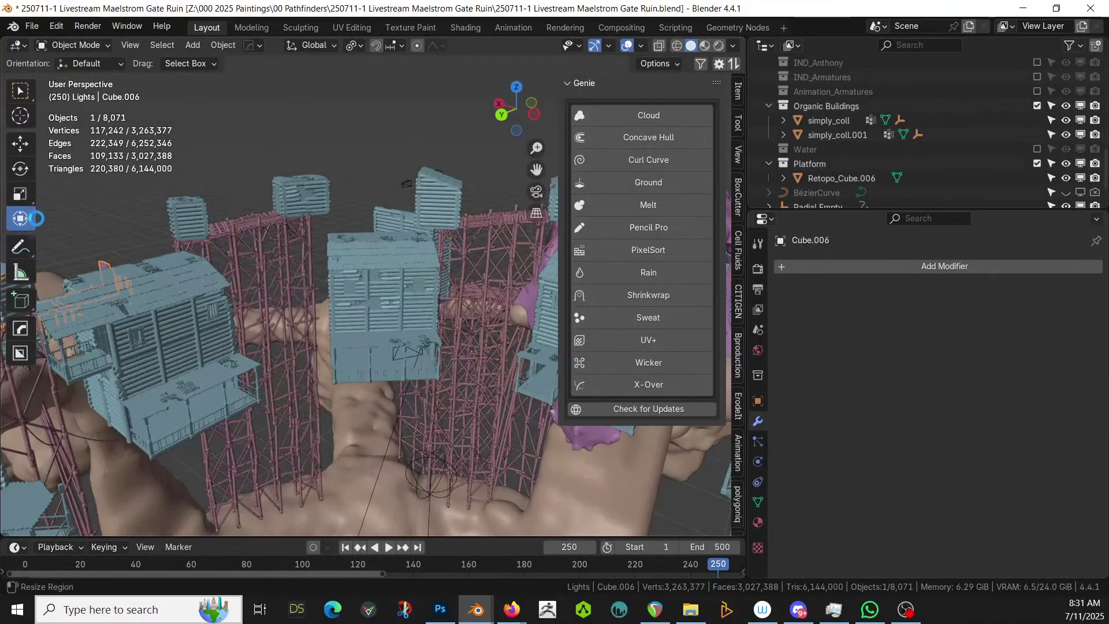
pyautogui.hotkey('ctrl', 's')
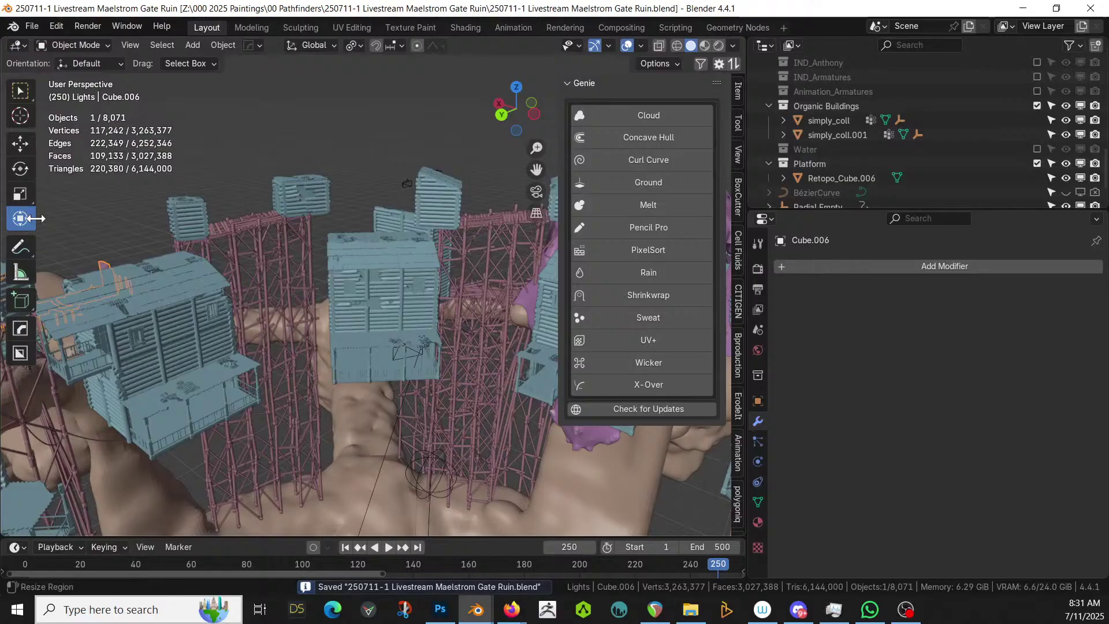
# Select the ring of houses built with the _HouseCraft_ geometry nodes around the central hub
pyautogui.moveTo(319, 344); pyautogui.dragTo(322, 465, button='middle')
pyautogui.click(419, 334)
pyautogui.scroll(-3, 419, 334)
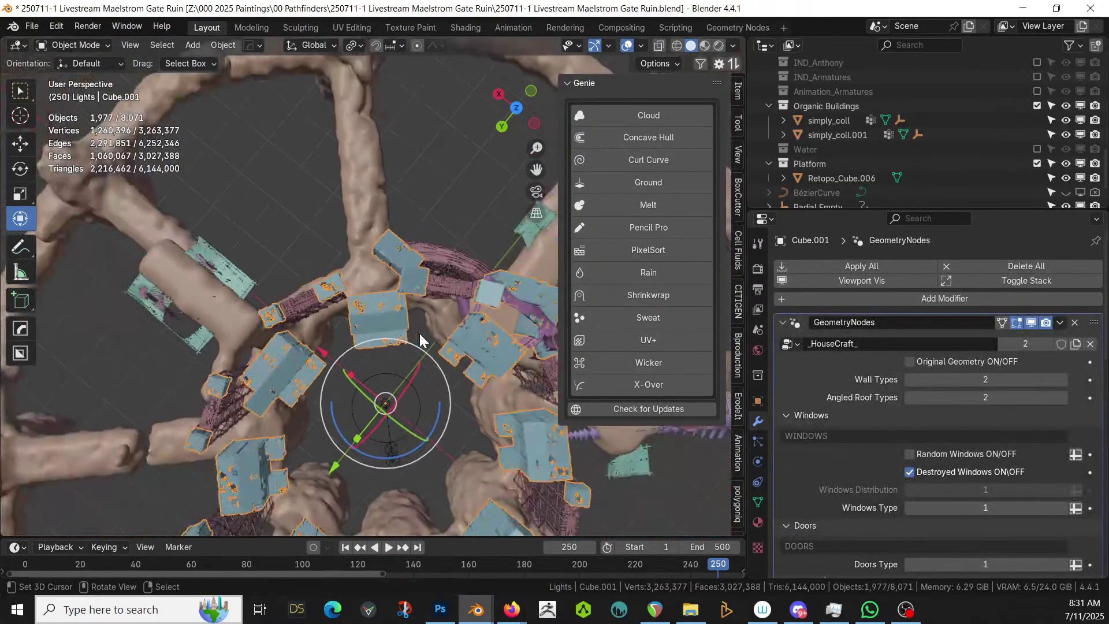
# Show the original geometry of the central house ring in its _HouseCraft_ modifier and view the simple blocks from above
pyautogui.scroll(-6, 795, 431)
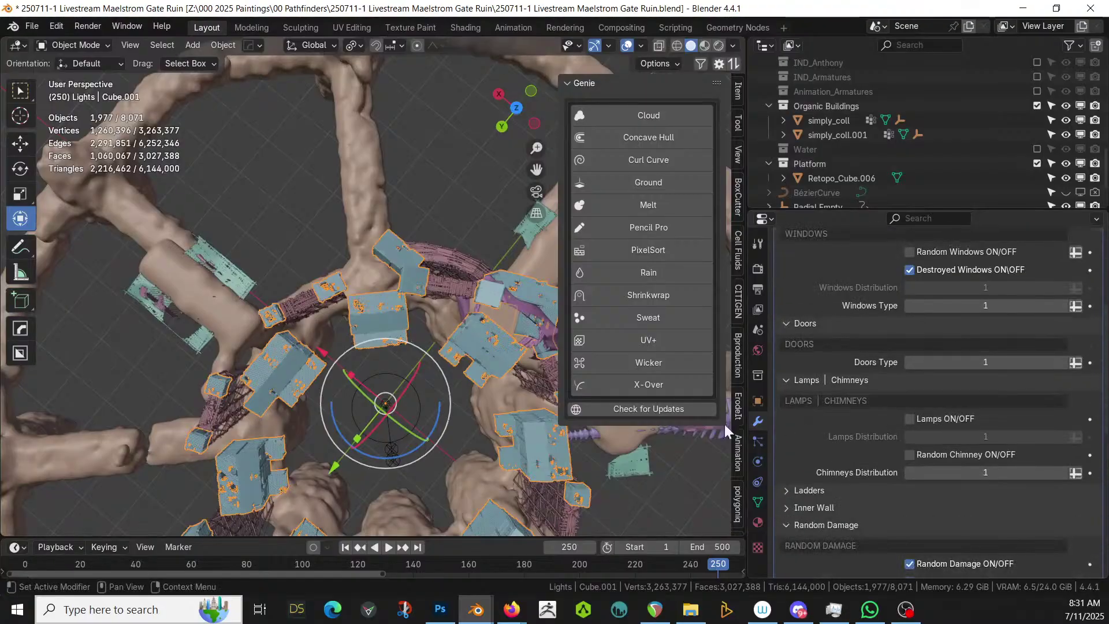
pyautogui.scroll(8, 982, 332)
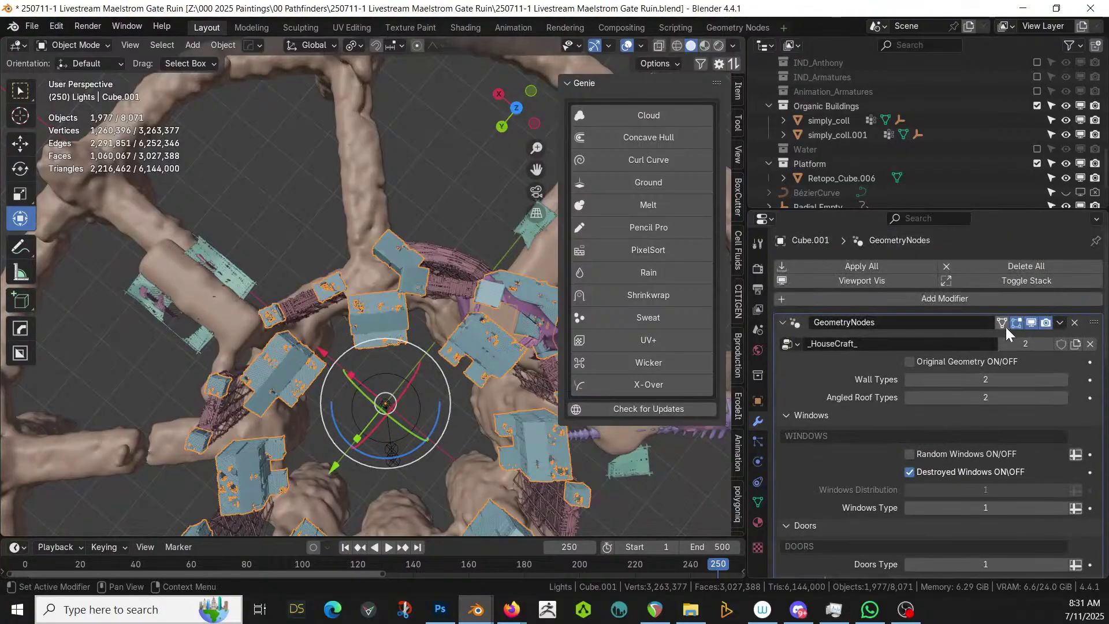
pyautogui.click(913, 361)
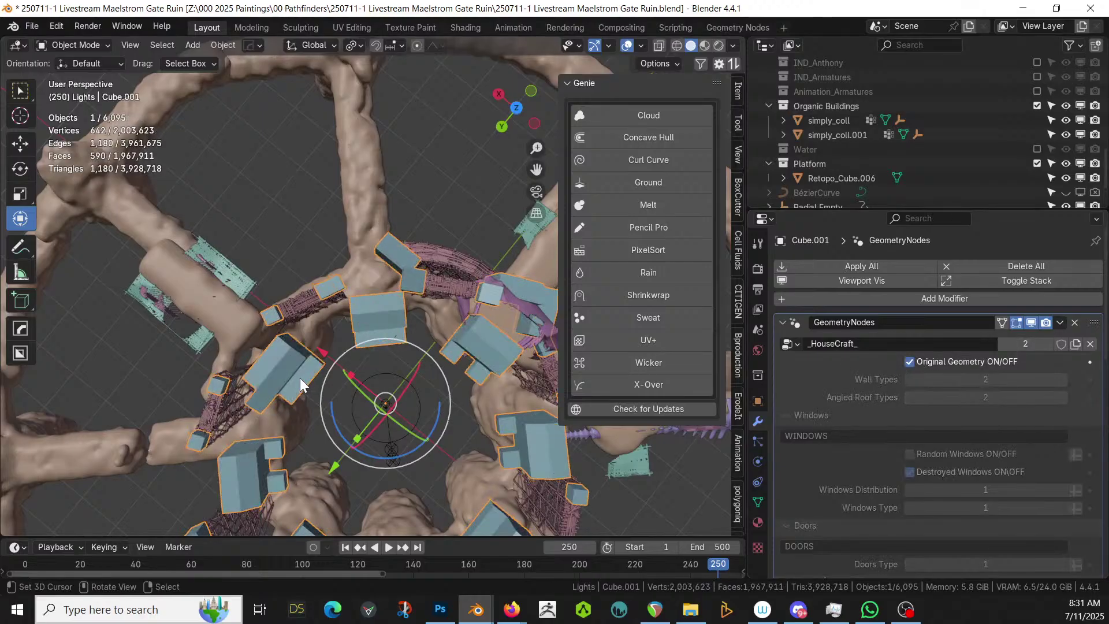
pyautogui.moveTo(300, 378); pyautogui.dragTo(262, 497, button='middle')
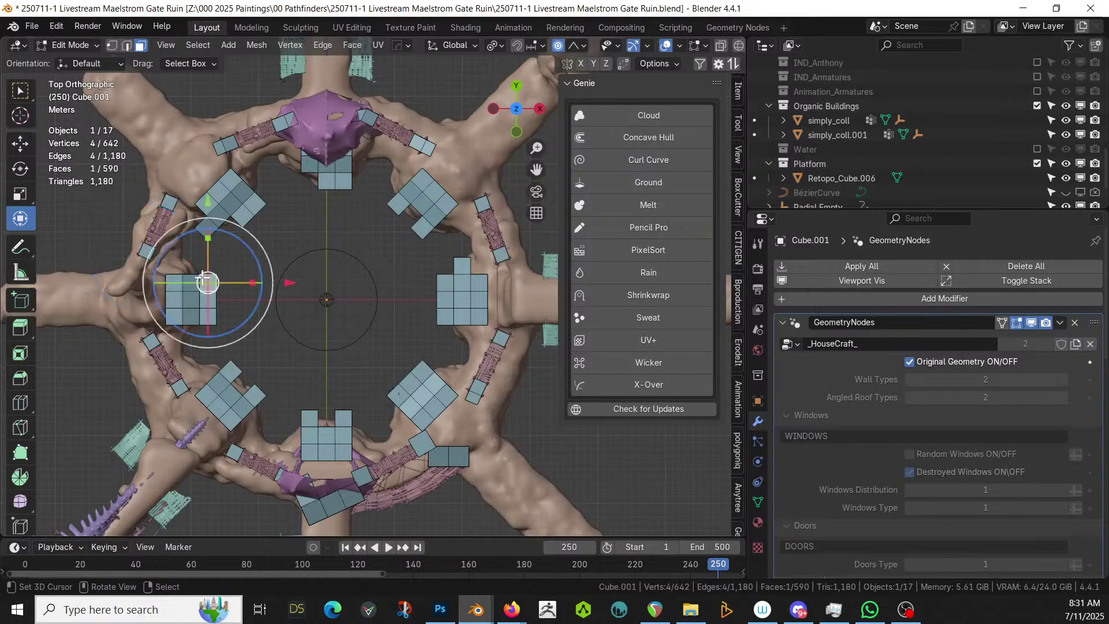
# Select the six inner house blocks around the hub by linked geometry, sparing the two beside the purple structures, and delete their vertices
pyautogui.press('l')
pyautogui.press('l')
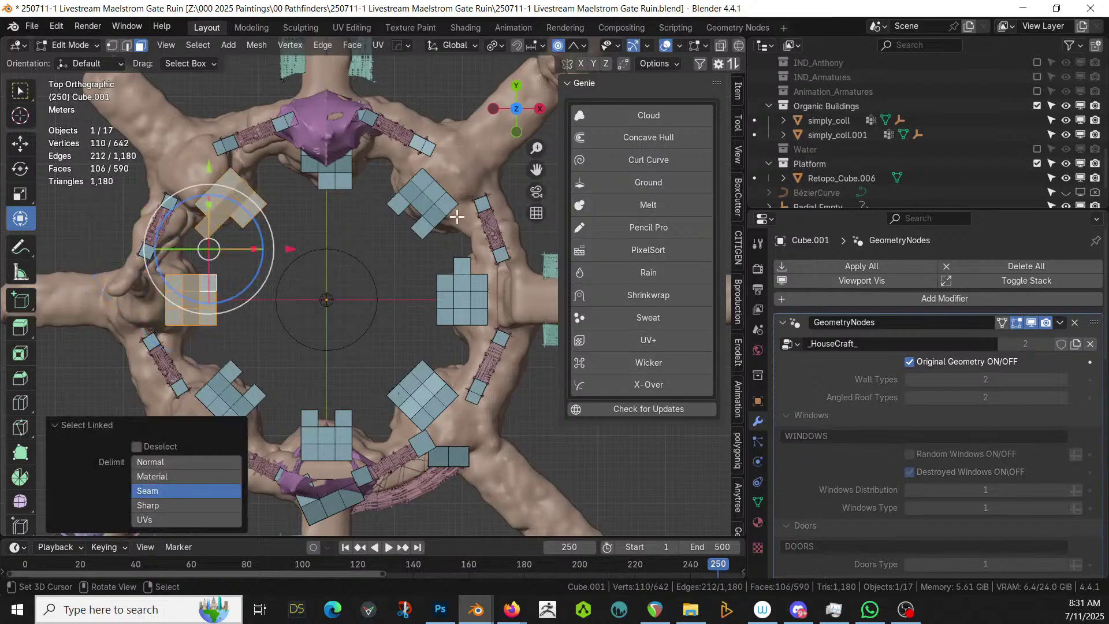
pyautogui.press('l')
pyautogui.press('l')
pyautogui.press('l')
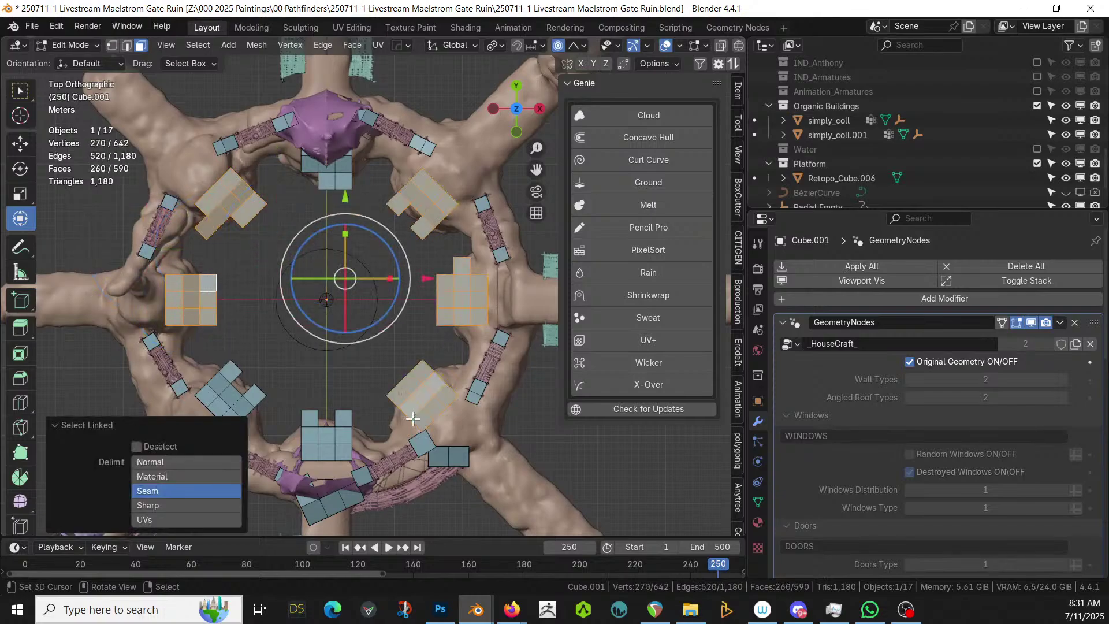
pyautogui.press('l')
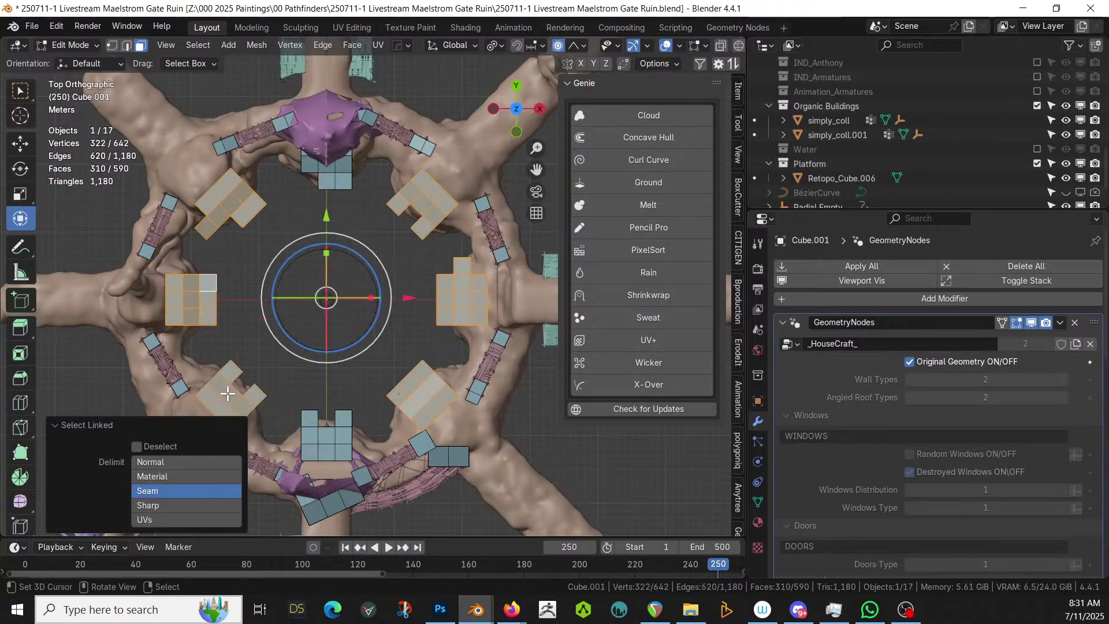
pyautogui.press('x')
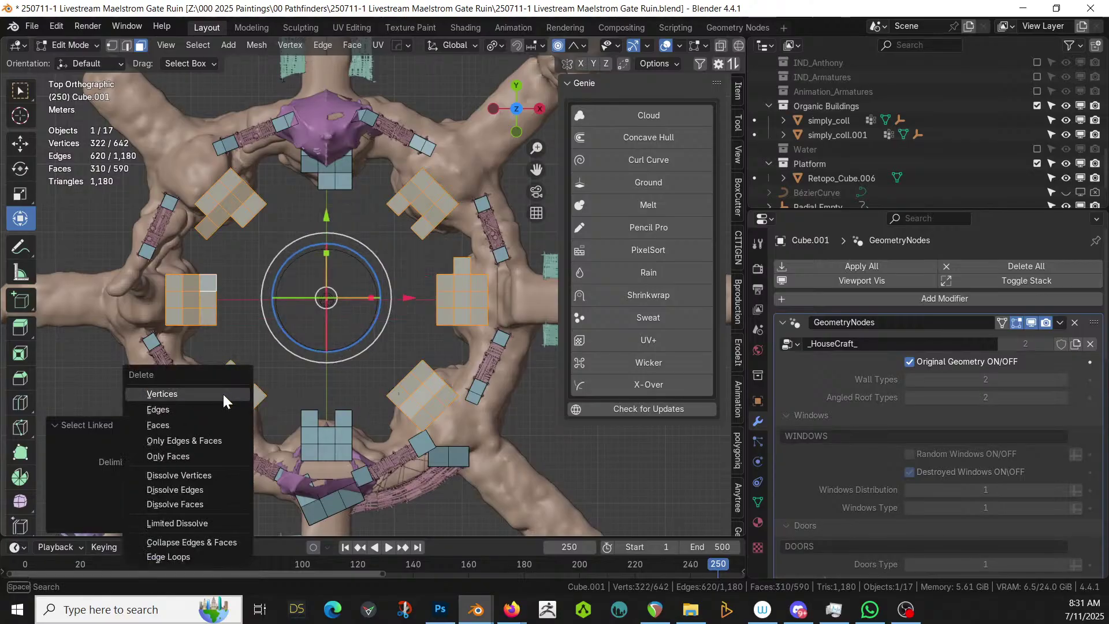
pyautogui.click(223, 394)
# Inspect the remaining blocks, return to Object Mode and turn off original geometry to check the generated houses
pyautogui.moveTo(223, 394); pyautogui.dragTo(205, 317, button='middle')
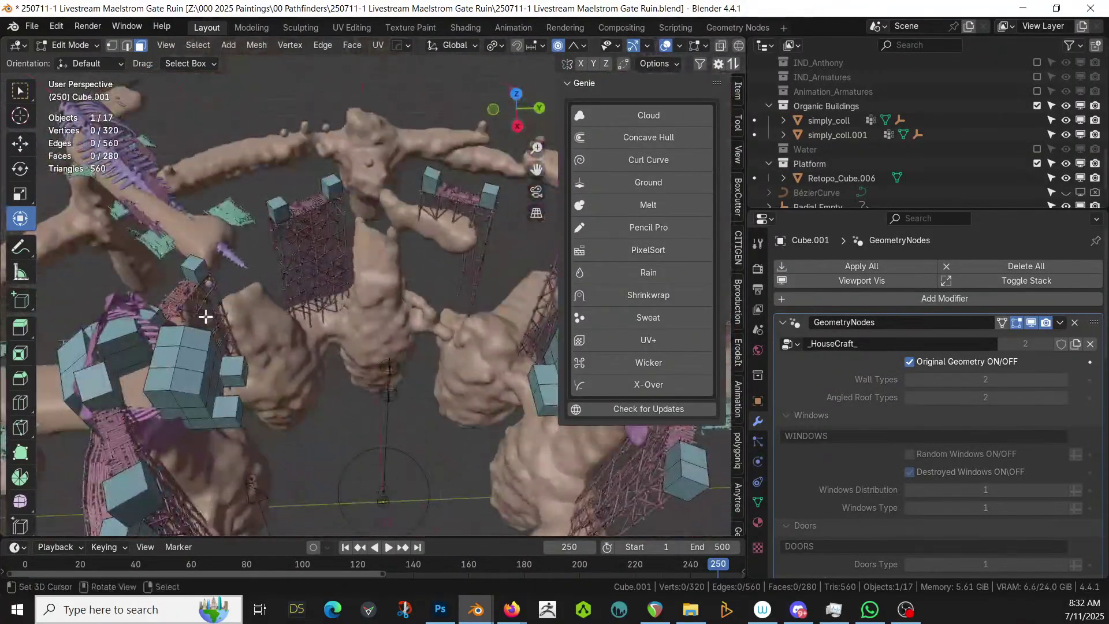
pyautogui.scroll(2, 278, 309)
pyautogui.scroll(-2, 285, 305)
pyautogui.moveTo(275, 300); pyautogui.dragTo(444, 152, button='middle')
pyautogui.moveTo(451, 223); pyautogui.dragTo(441, 152, button='middle')
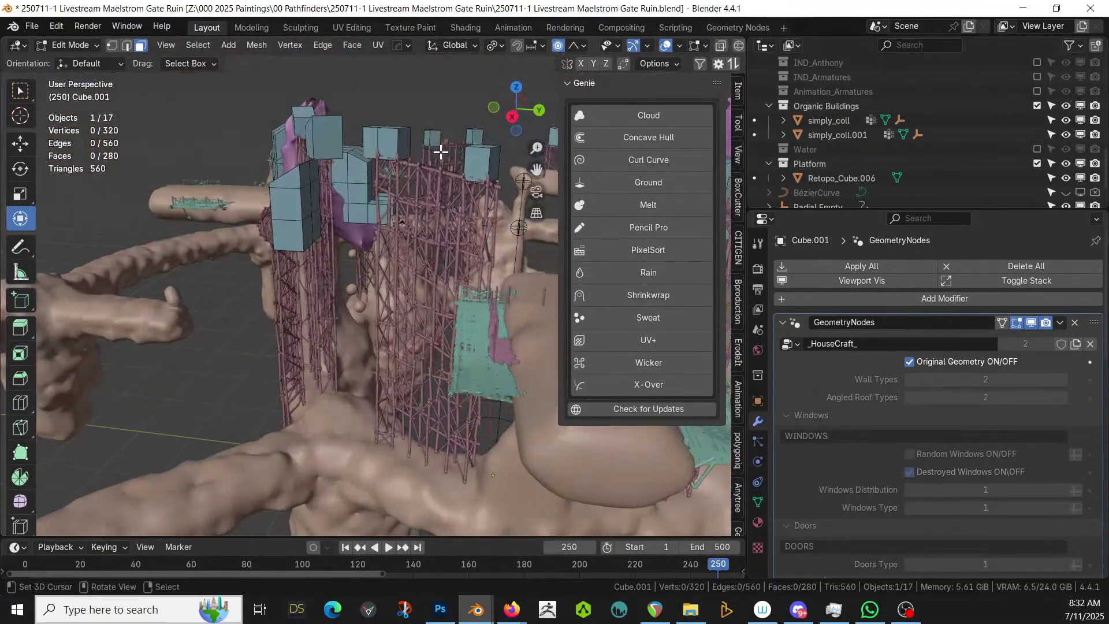
pyautogui.press('KP_Divide')
pyautogui.press('KP_Divide')
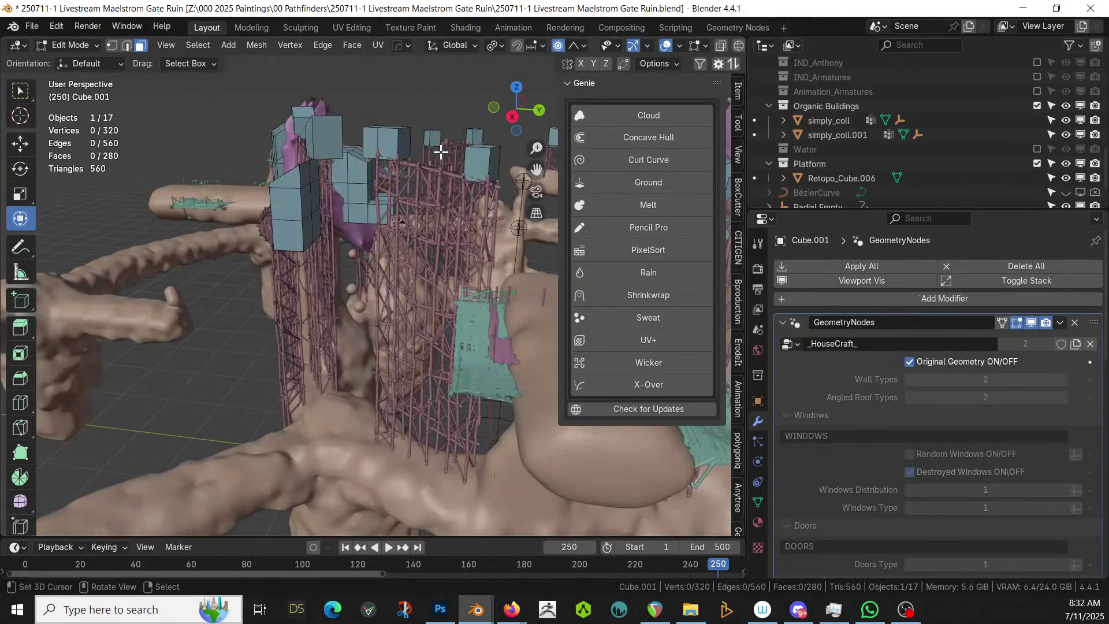
pyautogui.press('Tab')
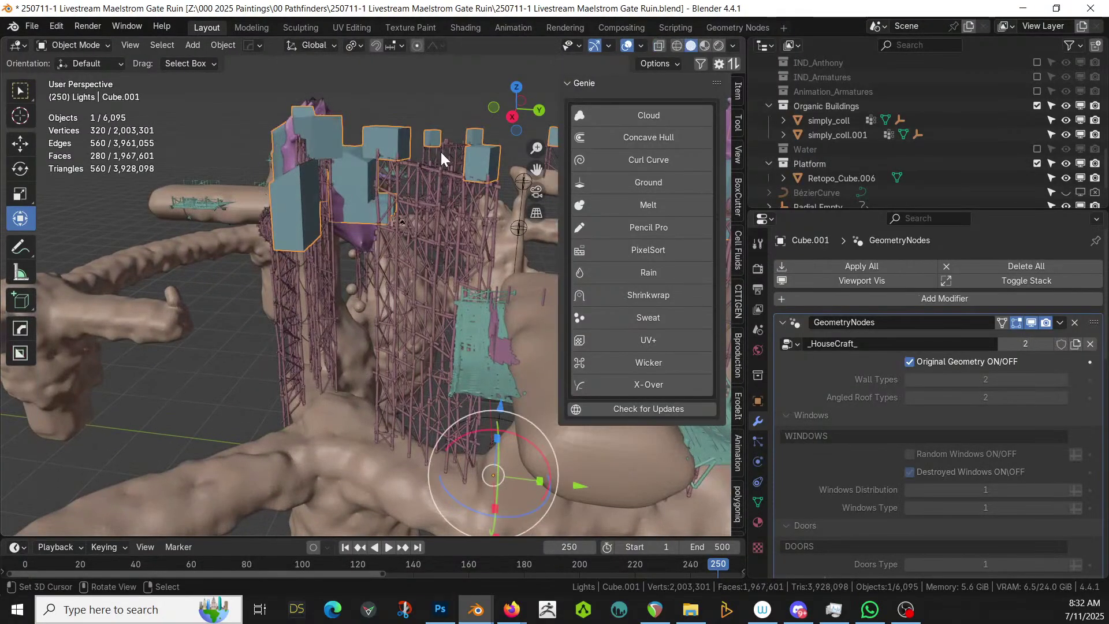
pyautogui.click(911, 367)
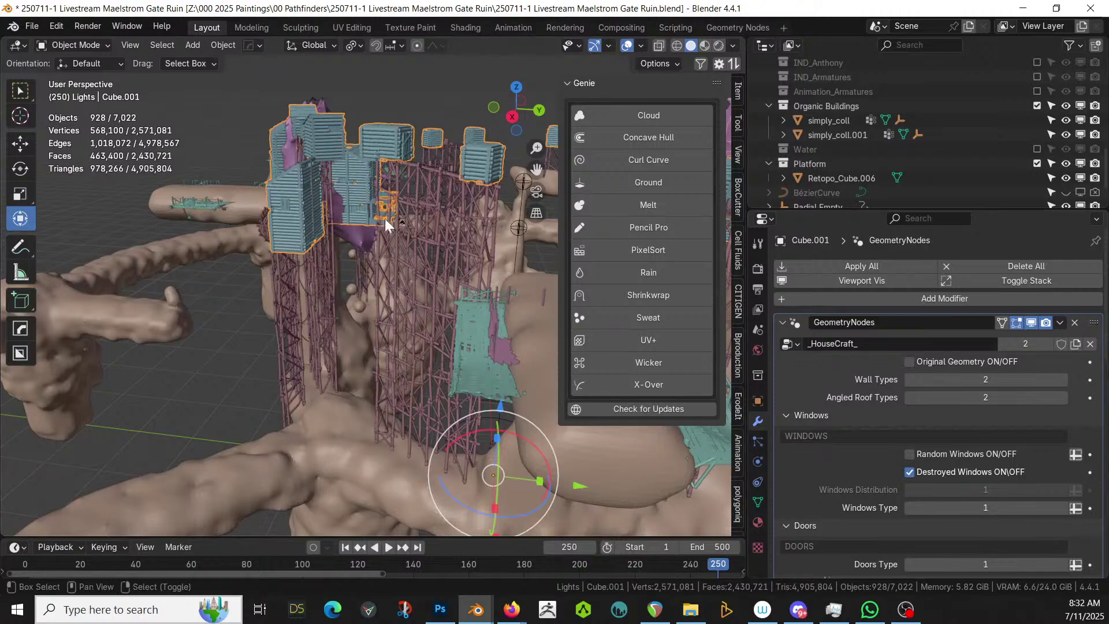
pyautogui.keyDown('shift'); pyautogui.moveTo(385, 218); pyautogui.dragTo(394, 296, button='middle'); pyautogui.keyUp('shift')
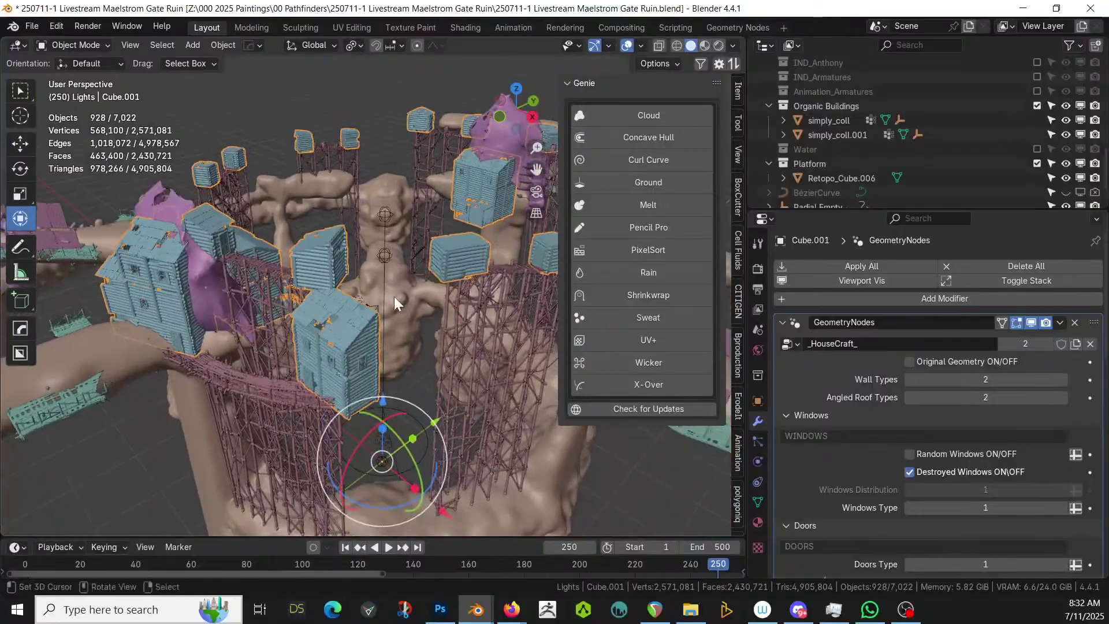
# Turn original geometry back on, select the floating house and the block behind it by linked geometry, and delete their vertices
pyautogui.click(910, 361)
pyautogui.press('Tab')
pyautogui.click(335, 353)
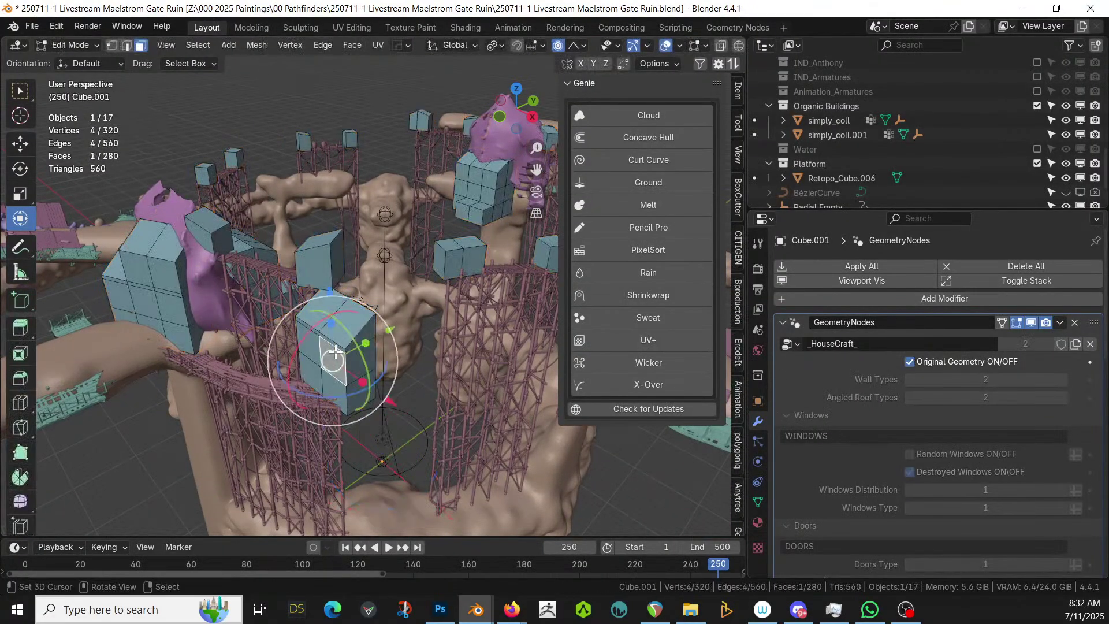
pyautogui.press('l')
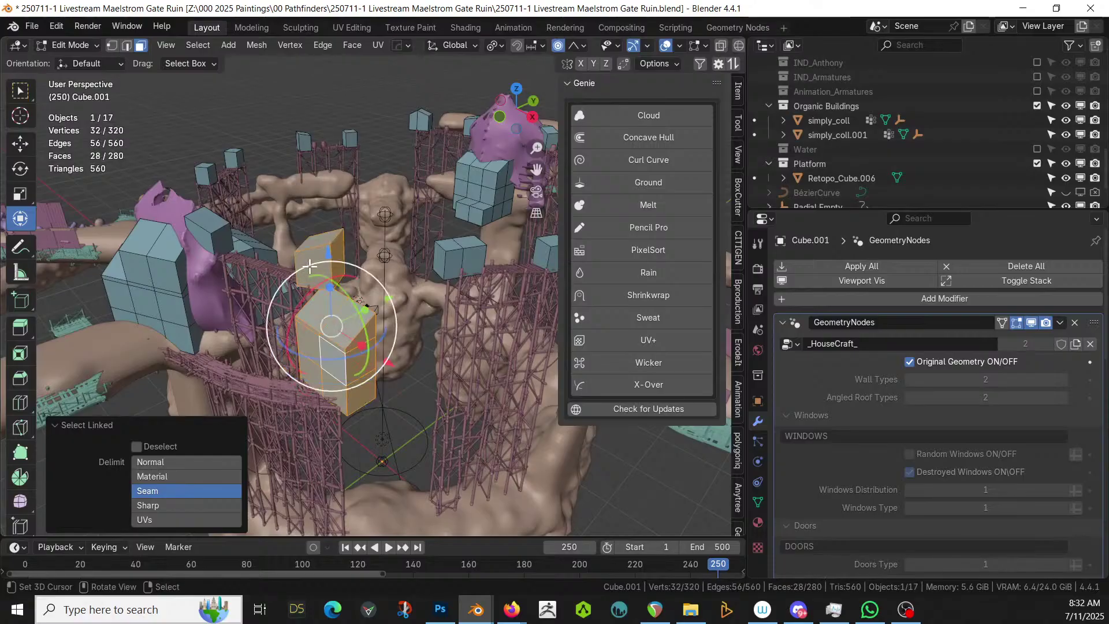
pyautogui.moveTo(317, 249); pyautogui.dragTo(323, 309, button='middle')
pyautogui.press('x')
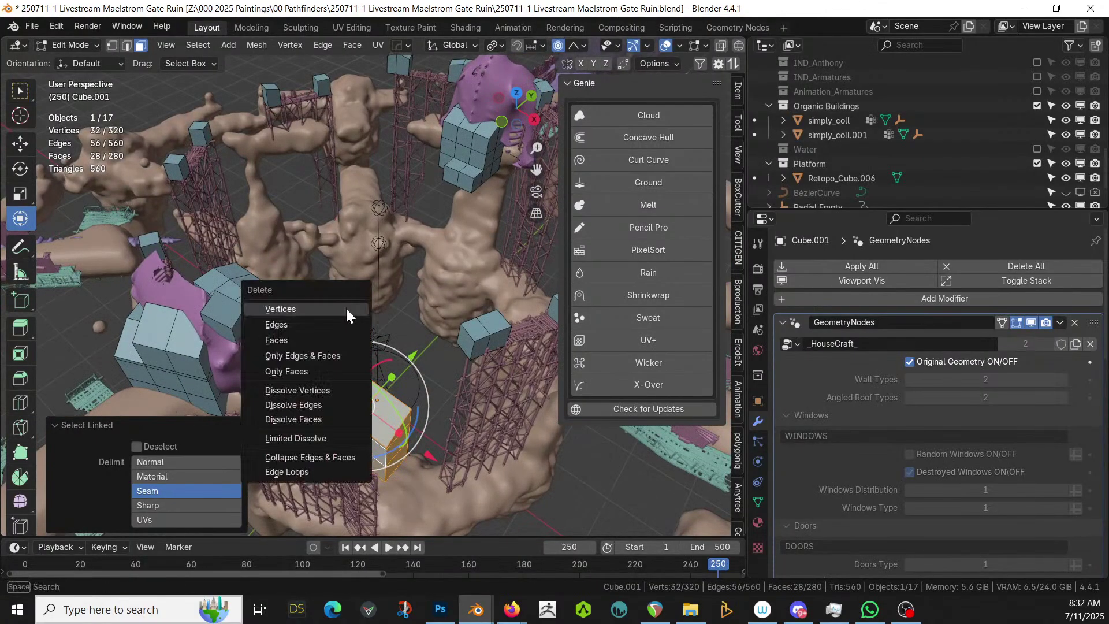
pyautogui.click(347, 309)
# Select both small cube huts at the ends of one scaffold by linked geometry and delete their vertices
pyautogui.moveTo(359, 344); pyautogui.dragTo(368, 497, button='middle')
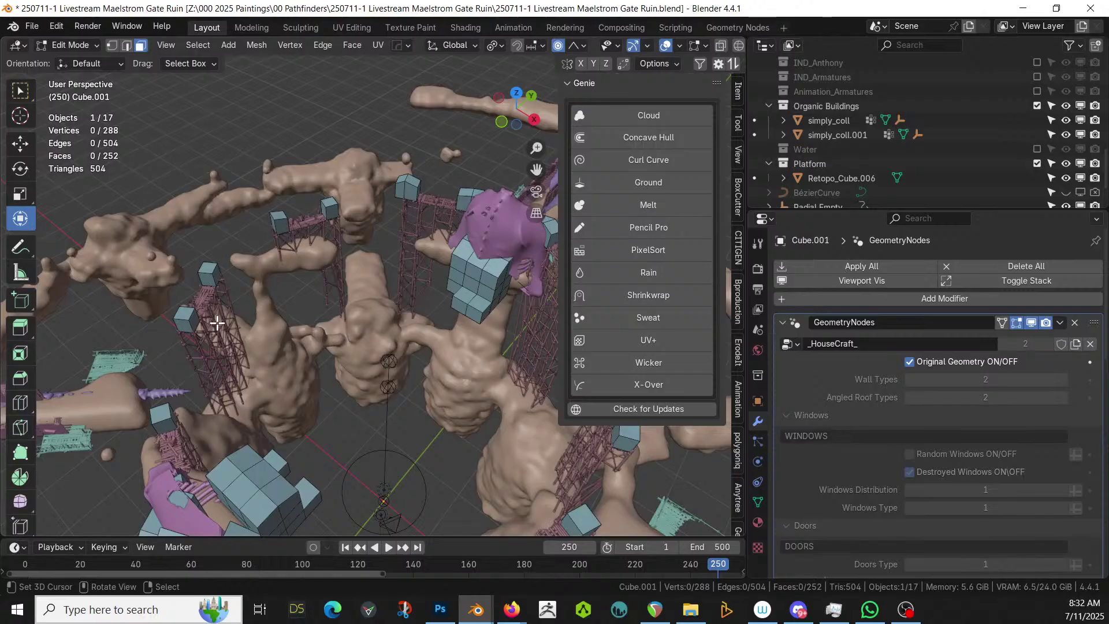
pyautogui.rightClick(193, 318)
pyautogui.press('l')
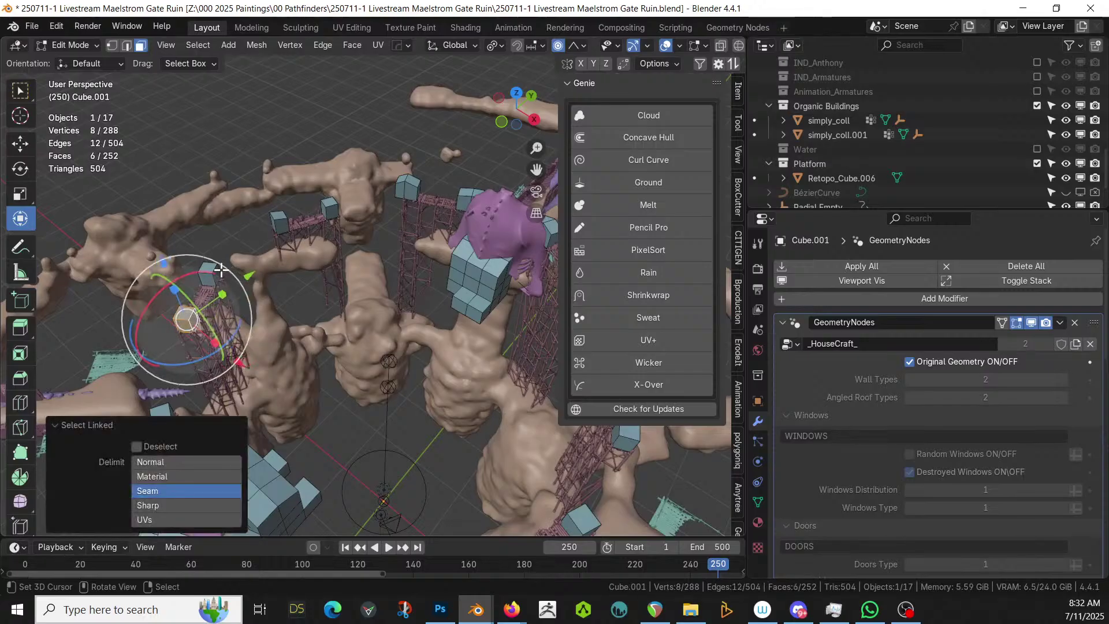
pyautogui.rightClick(216, 271)
pyautogui.press('l')
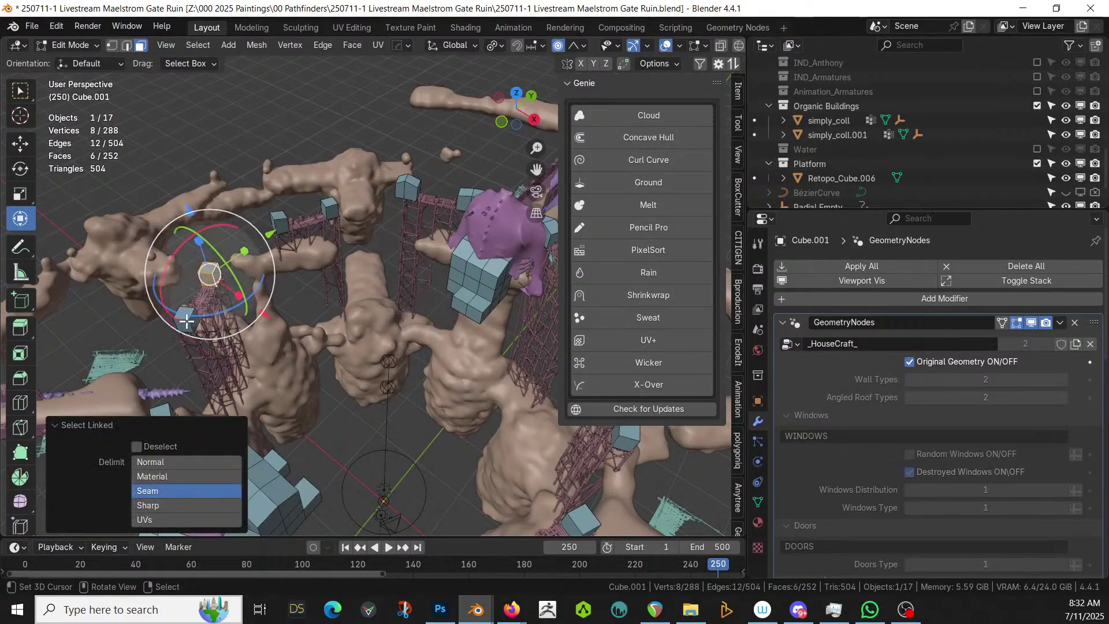
pyautogui.press('l')
pyautogui.press('x')
pyautogui.click(186, 318)
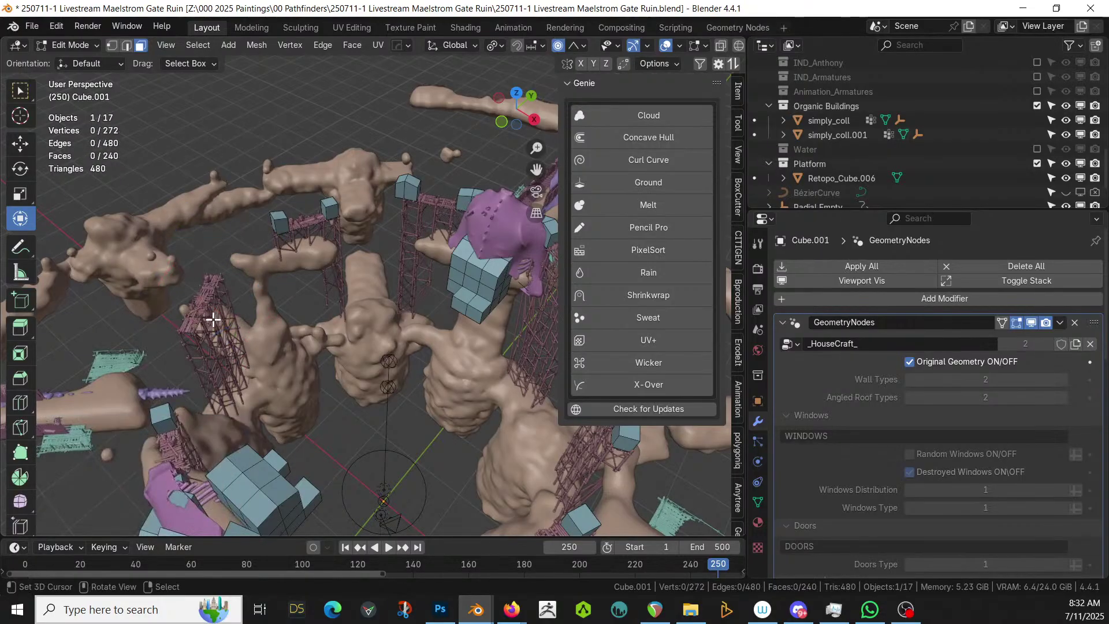
# Edit the scaffold platform mesh and delete the linked strip under the two removed huts
pyautogui.press('Tab')
pyautogui.rightClick(213, 320)
pyautogui.press('Tab')
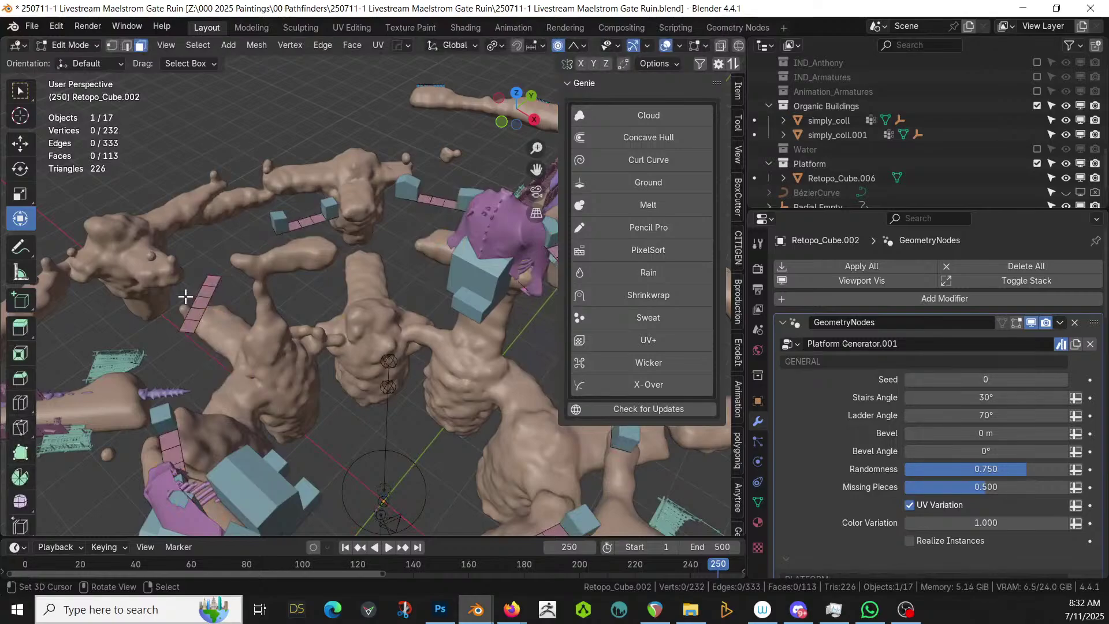
pyautogui.press('l')
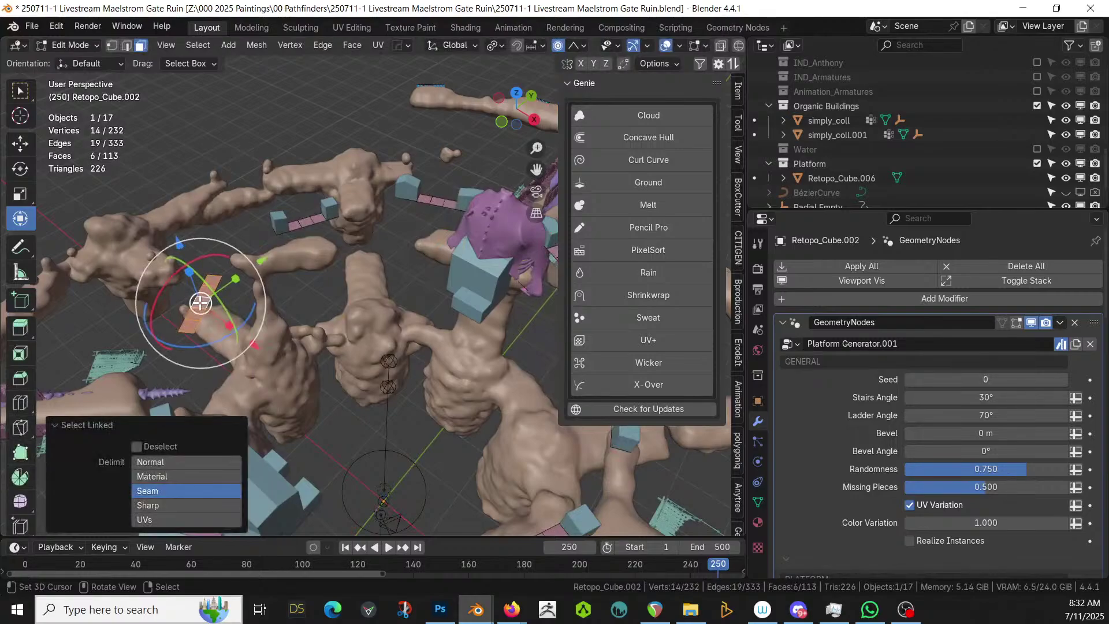
pyautogui.press('x')
pyautogui.click(199, 302)
# Delete the straight linked platform strip beside the purple-draped house cluster, leaving the curved one, and return to Object Mode
pyautogui.keyDown('shift'); pyautogui.moveTo(199, 302); pyautogui.dragTo(461, 188, button='middle'); pyautogui.keyUp('shift')
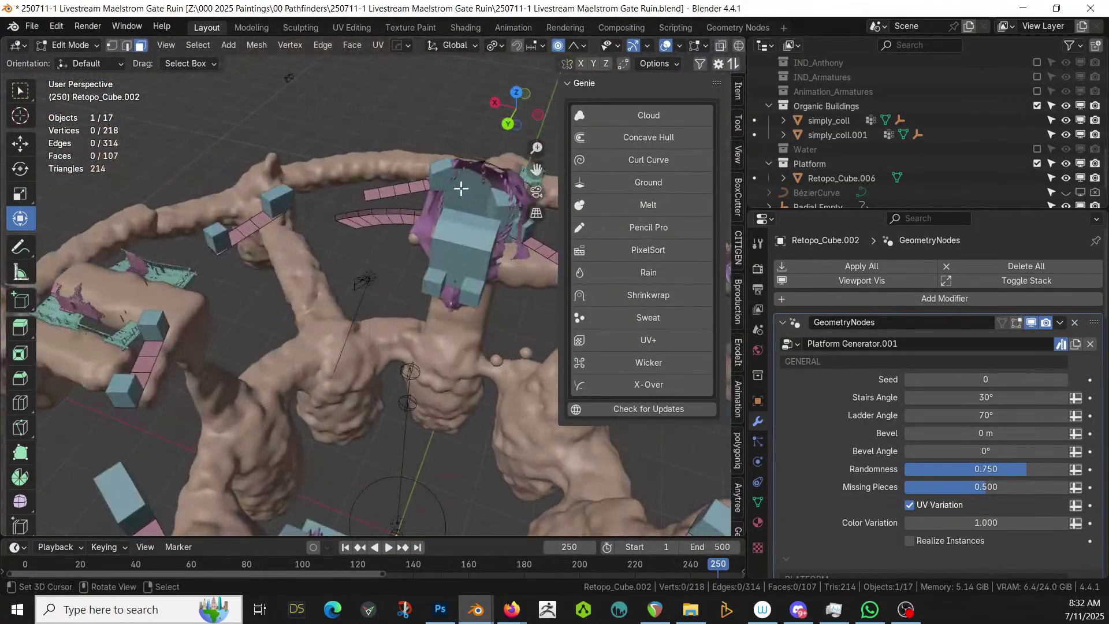
pyautogui.press('l')
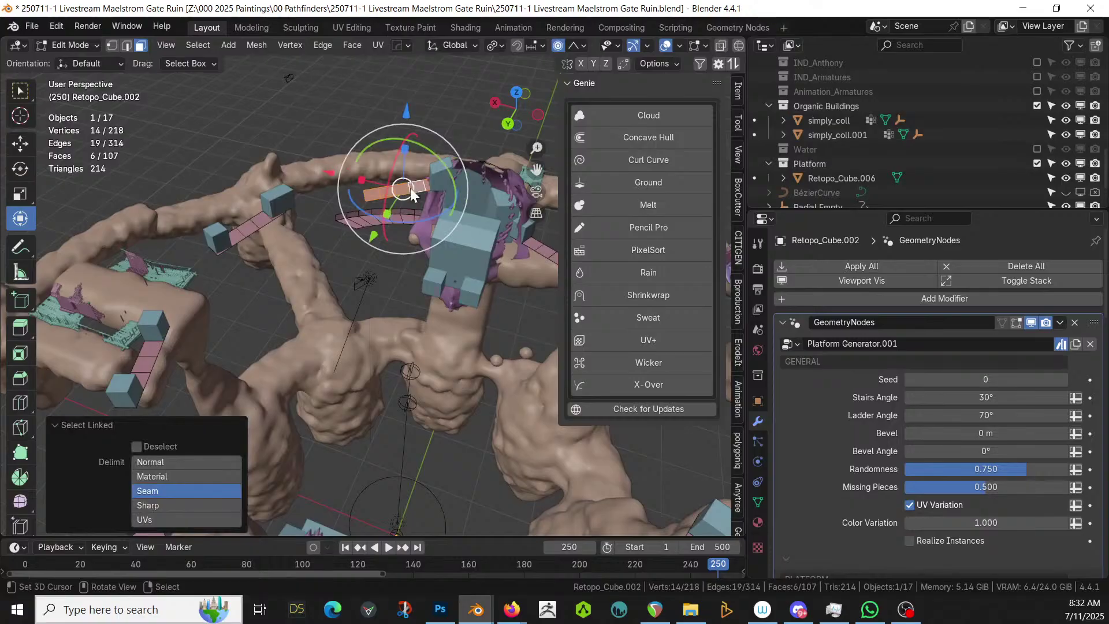
pyautogui.press('x')
pyautogui.click(411, 188)
pyautogui.moveTo(198, 289); pyautogui.dragTo(71, 355, button='middle')
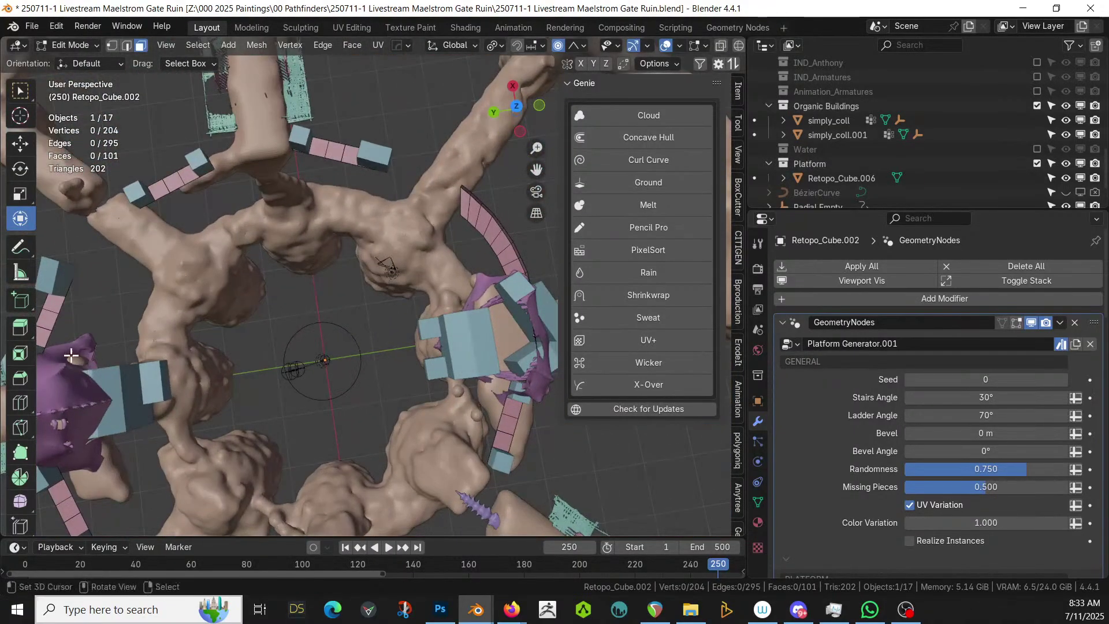
pyautogui.click(53, 302)
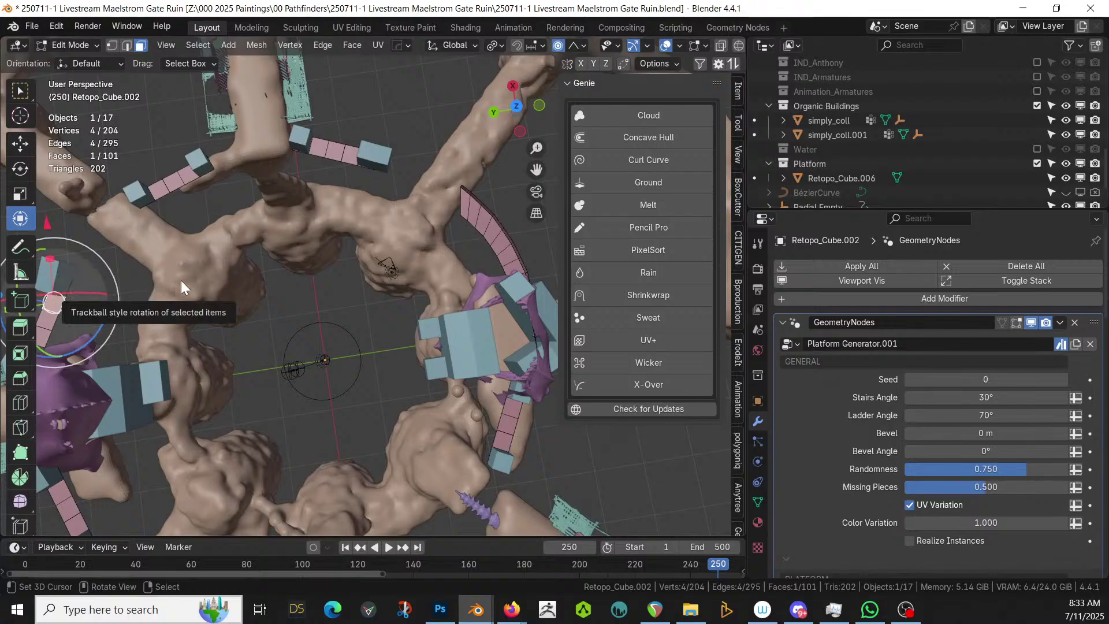
pyautogui.press('Tab')
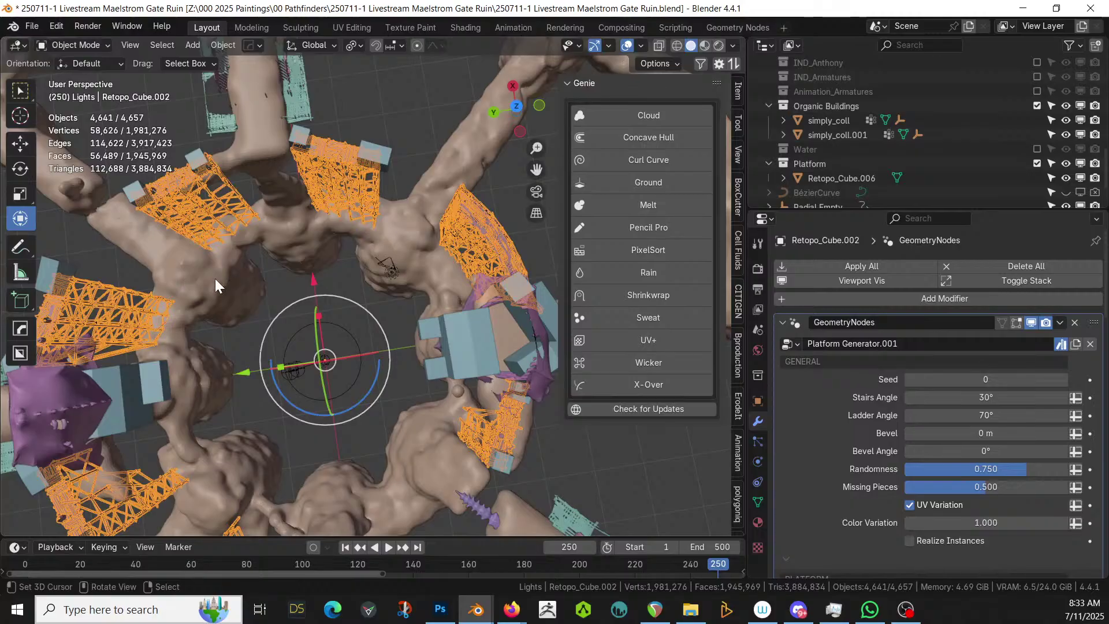
# Edit the house ring mesh, select both block huts on top of the tall scaffold by linked geometry and delete their vertices
pyautogui.moveTo(215, 278); pyautogui.dragTo(589, 155, button='middle')
pyautogui.moveTo(430, 316); pyautogui.dragTo(258, 115, button='middle')
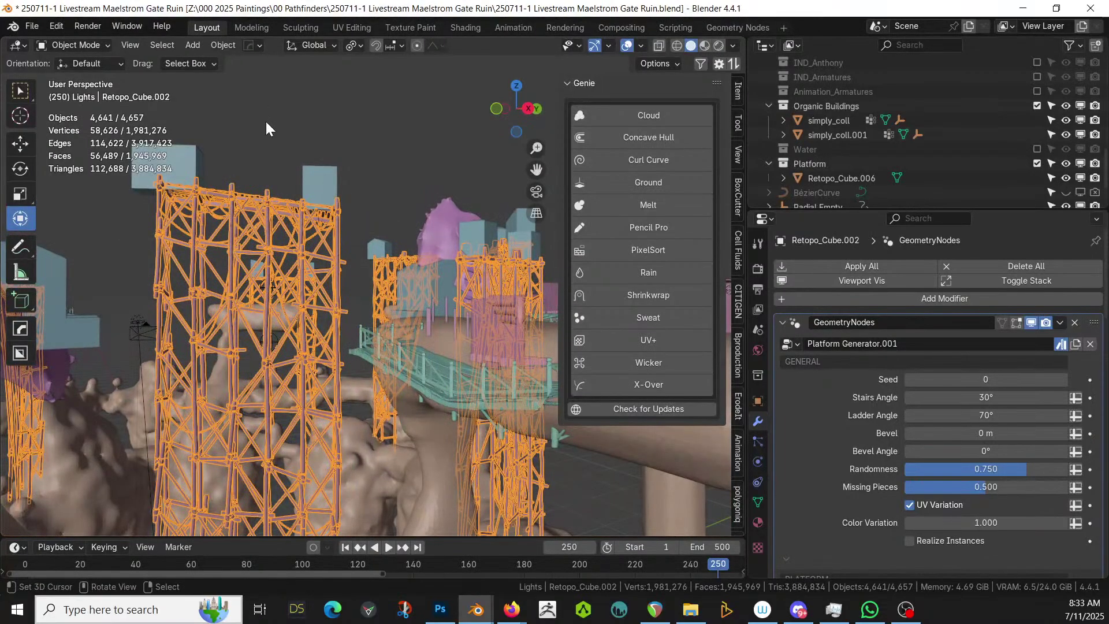
pyautogui.click(148, 157)
pyautogui.press('Tab')
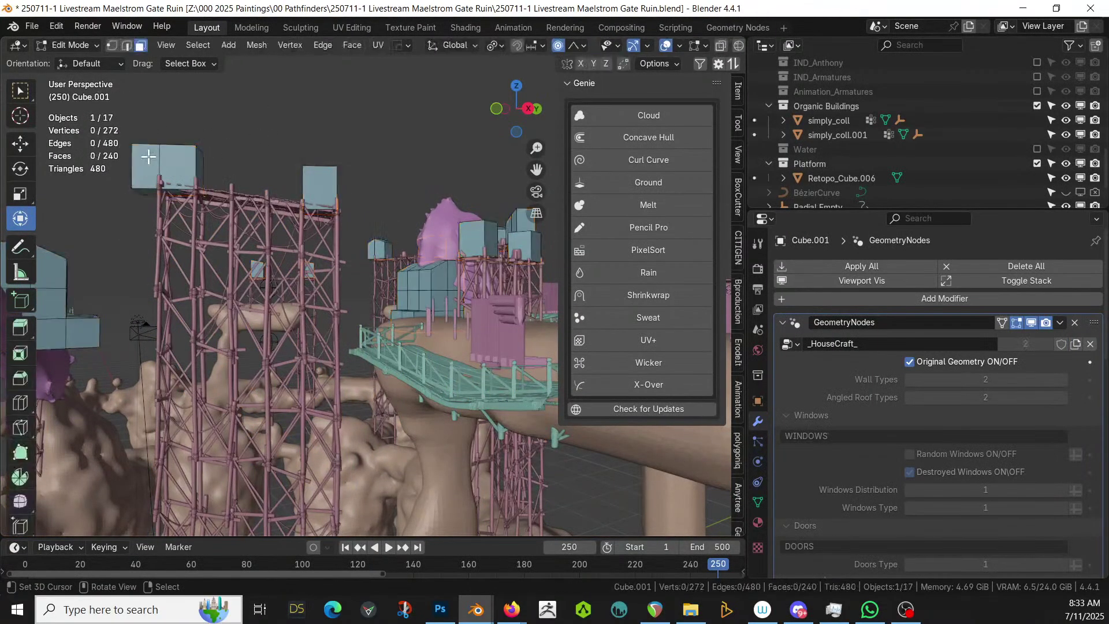
pyautogui.click(148, 157)
pyautogui.hotkey('ctrl', 'l')
pyautogui.press('l')
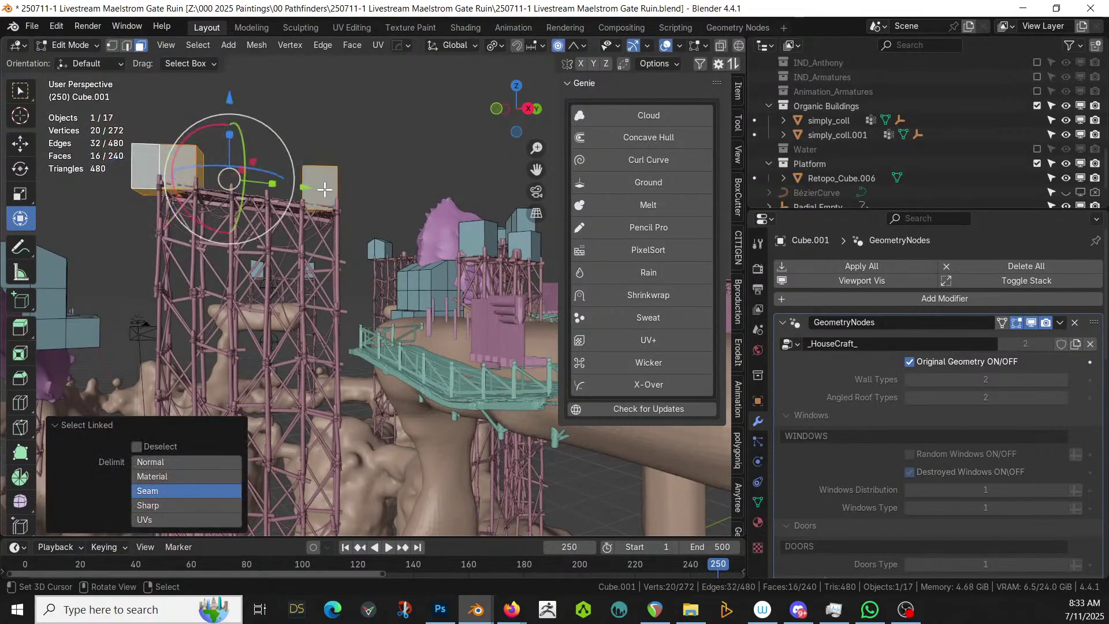
pyautogui.press('x')
pyautogui.click(324, 189)
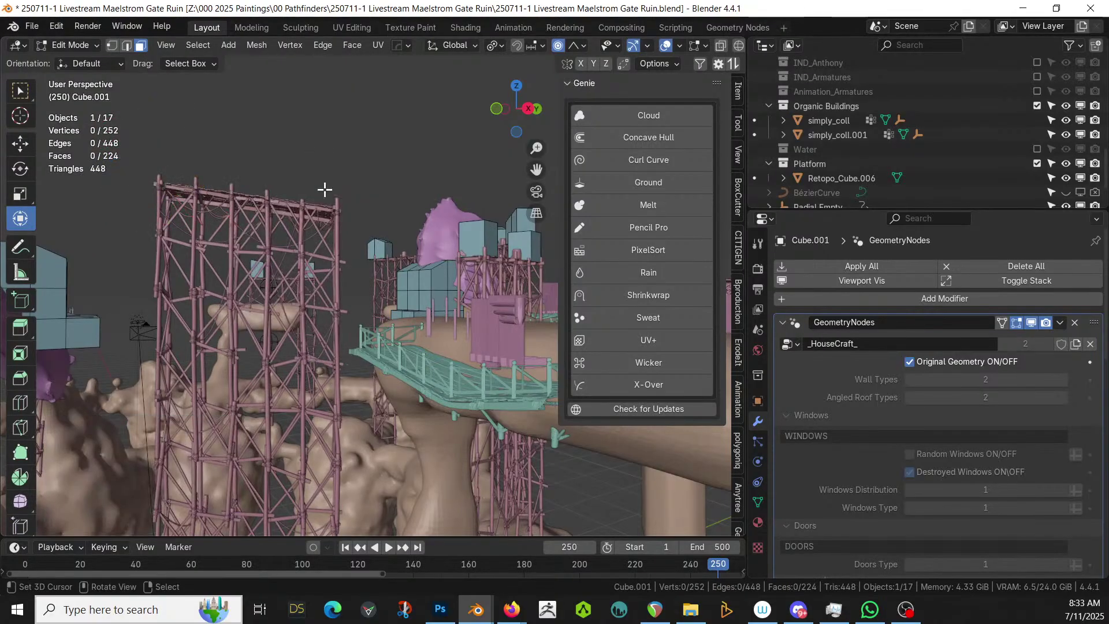
# Select the hut block at the outer end of the scaffold beside the purple dome by linked geometry and delete its vertices
pyautogui.moveTo(322, 189); pyautogui.dragTo(461, 371, button='middle')
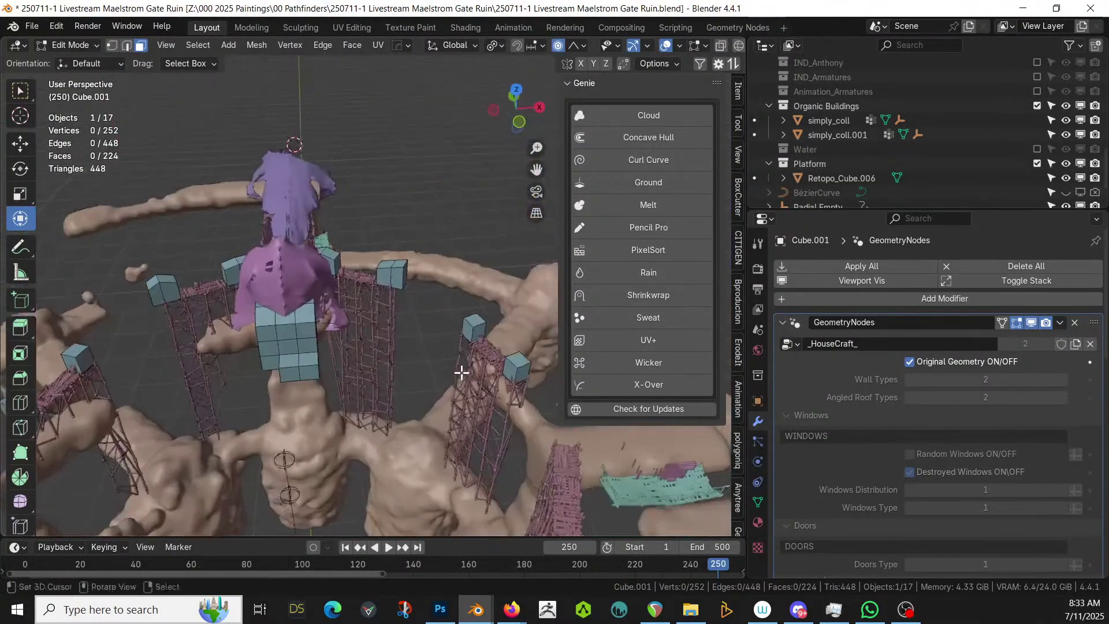
pyautogui.click(391, 270)
pyautogui.press('l')
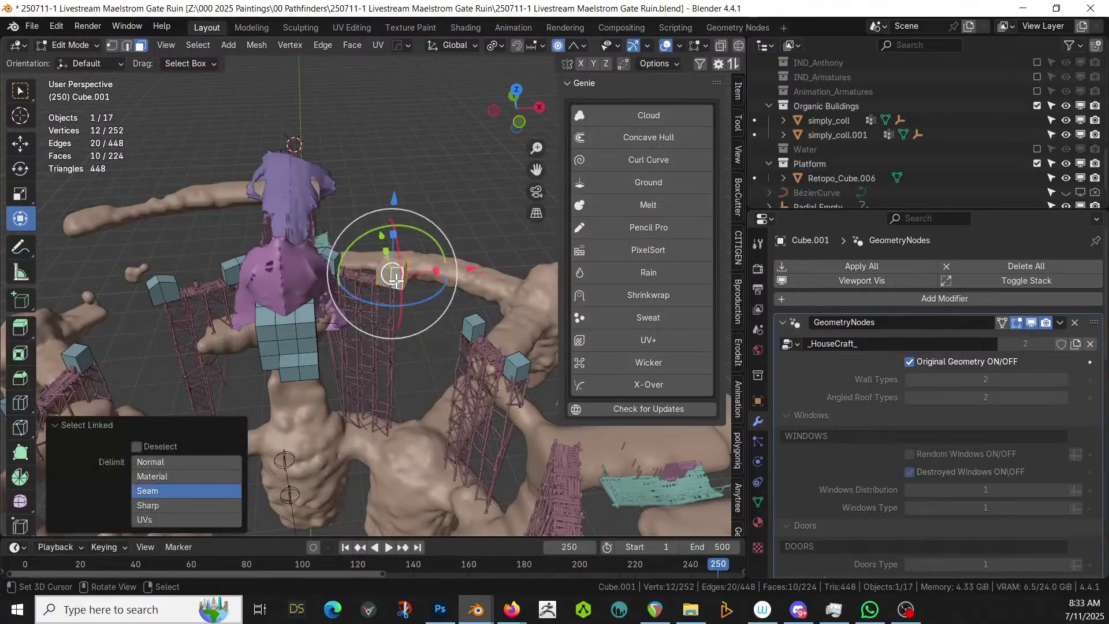
pyautogui.press('x')
pyautogui.click(397, 279)
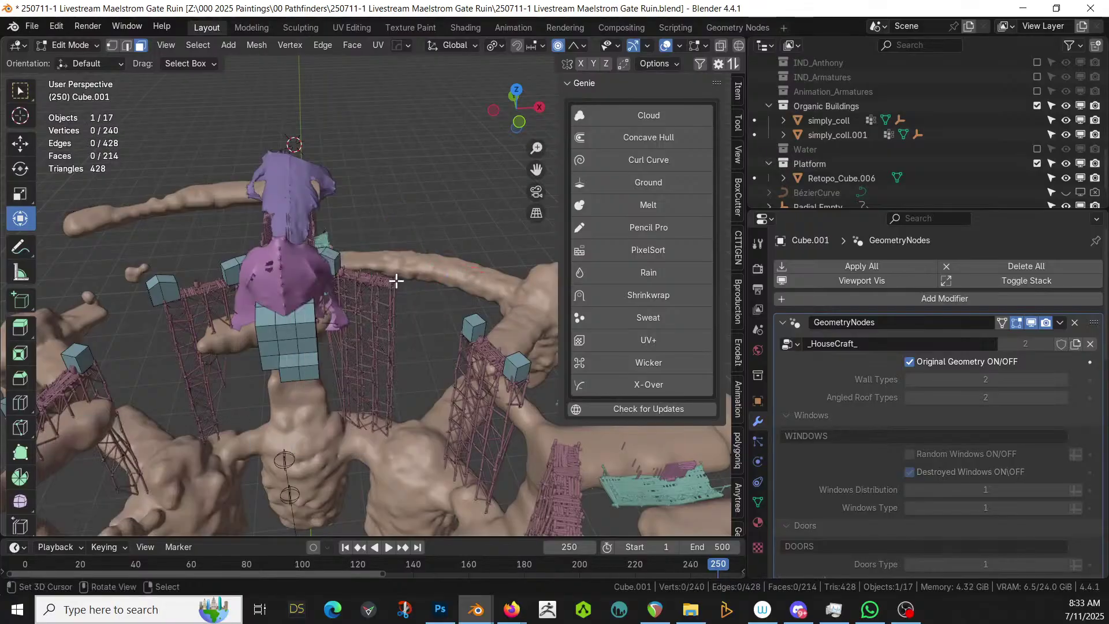
# Return the house ring to Object Mode and disable Original Geometry in its HouseCraft modifier
pyautogui.moveTo(396, 279); pyautogui.dragTo(479, 265, button='middle')
pyautogui.scroll(2, 478, 265)
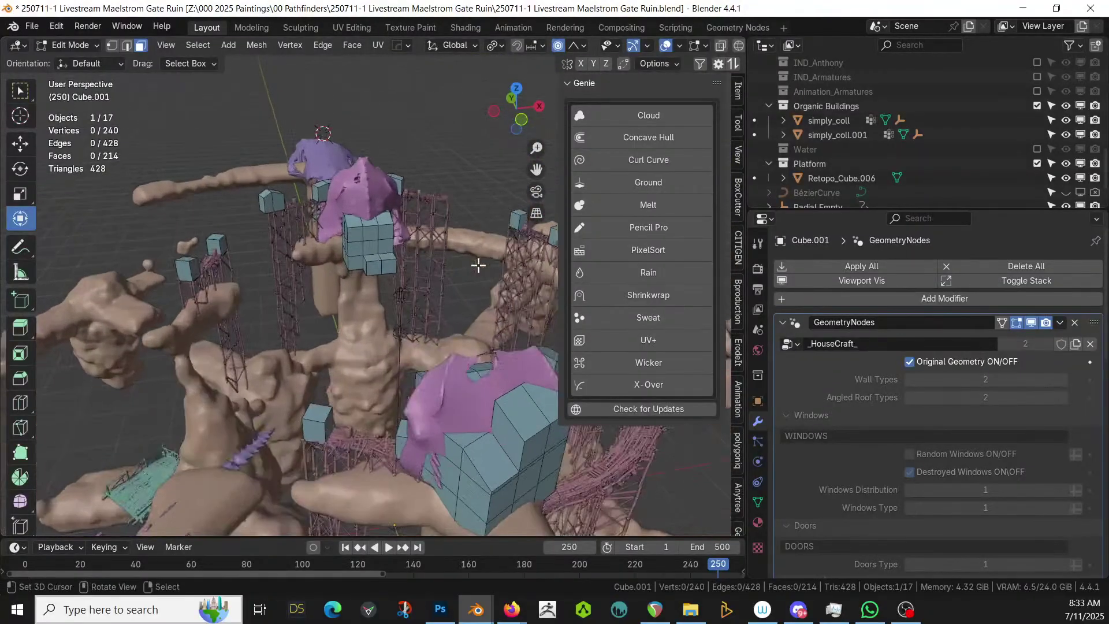
pyautogui.press('Tab')
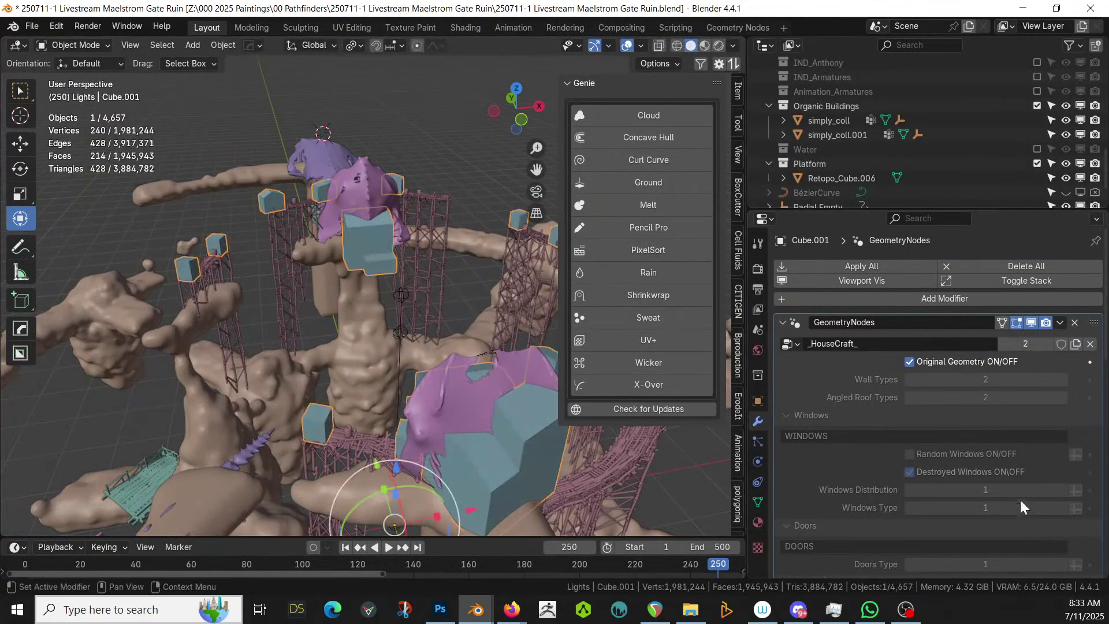
pyautogui.click(908, 365)
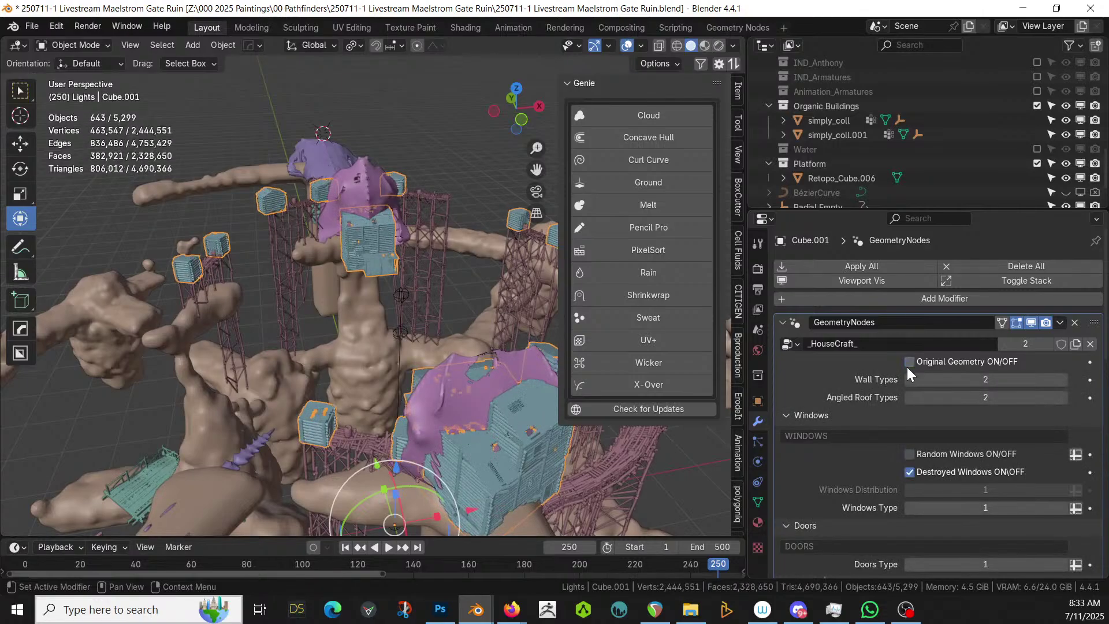
# Set the HouseCraft modifier's Random Damage Density to 1 and Random Damage Scale to 1
pyautogui.moveTo(407, 350); pyautogui.dragTo(326, 292, button='middle')
pyautogui.scroll(-8, 1016, 484)
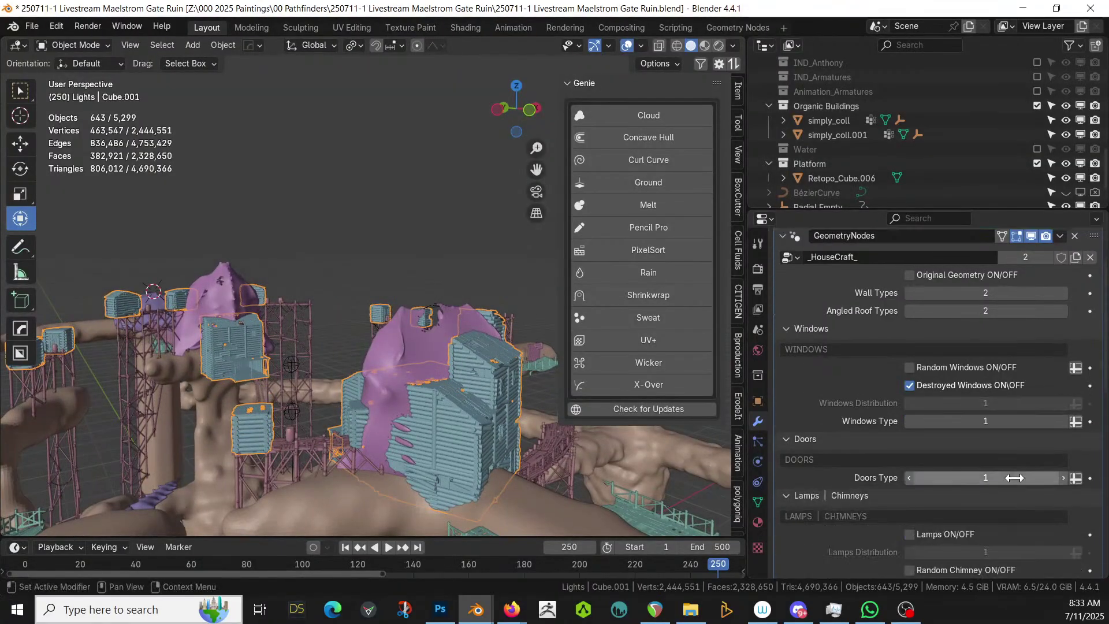
pyautogui.scroll(-4, 1015, 479)
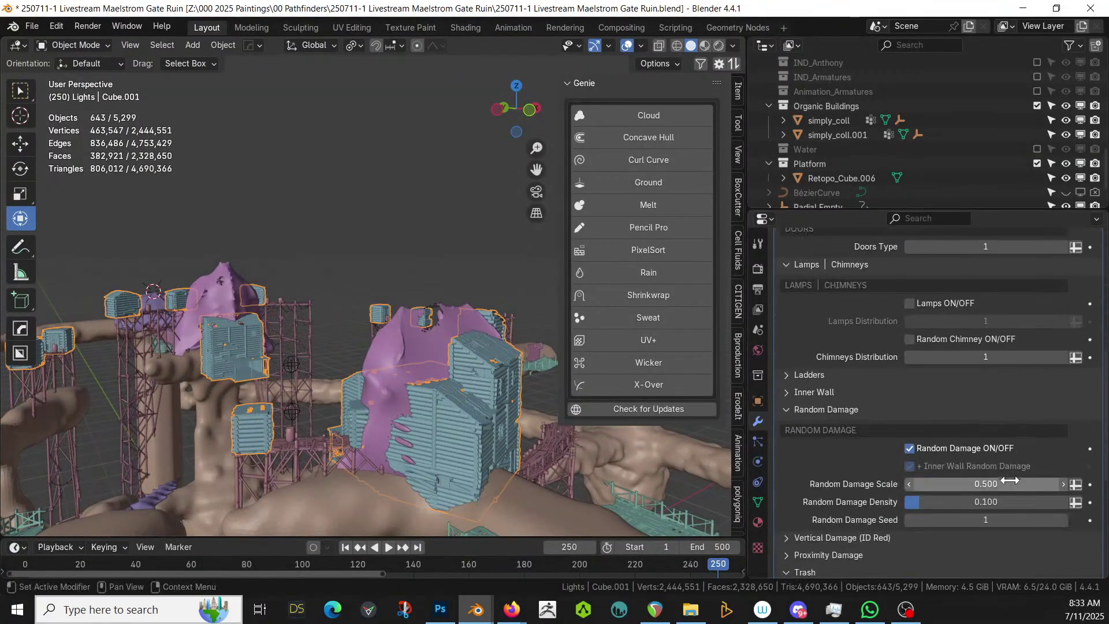
pyautogui.doubleClick(1039, 501)
pyautogui.write('1')
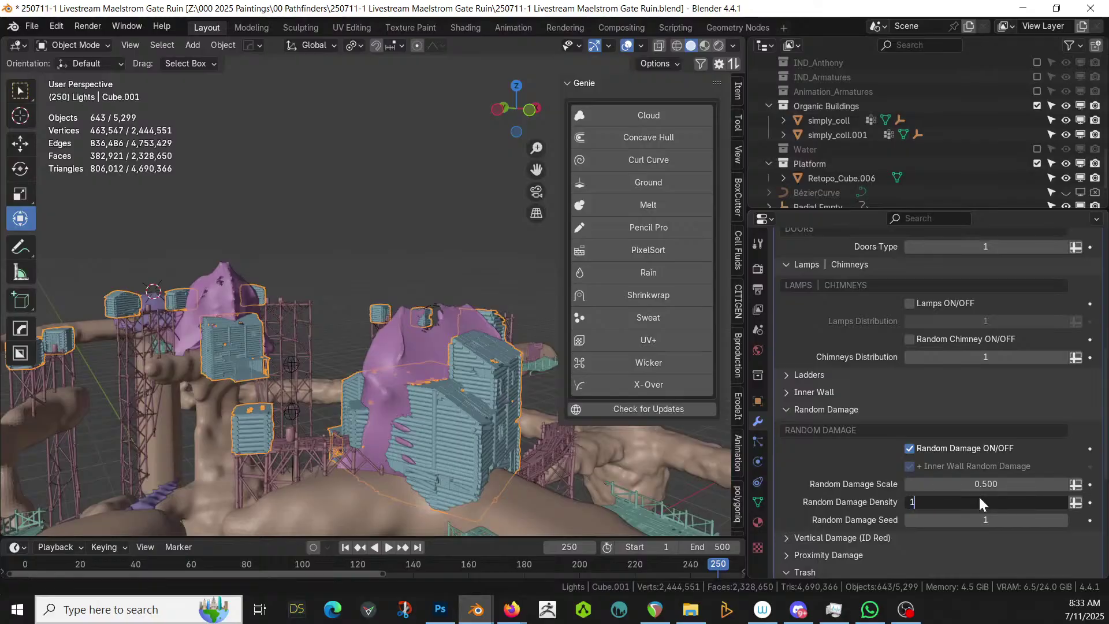
pyautogui.press('Return')
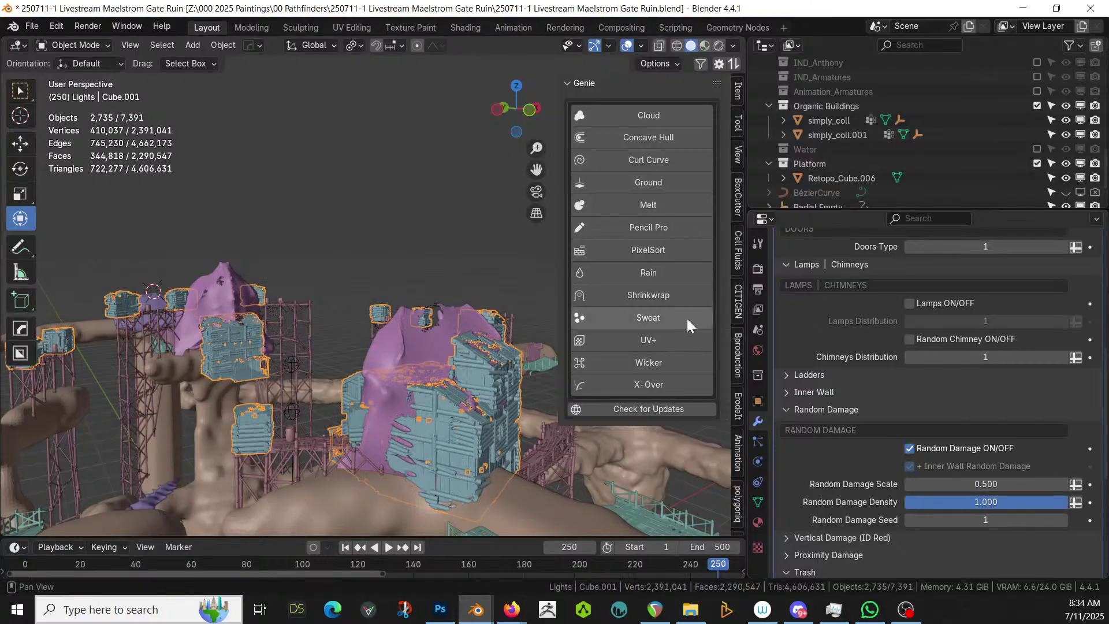
pyautogui.doubleClick(998, 489)
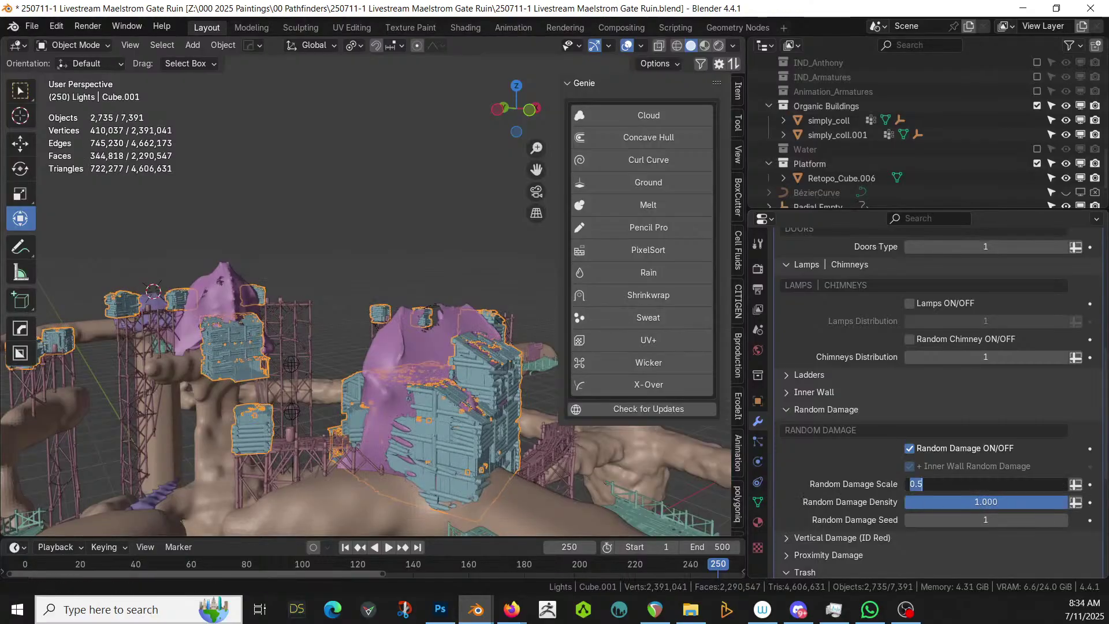
pyautogui.write('1')
pyautogui.press('Return')
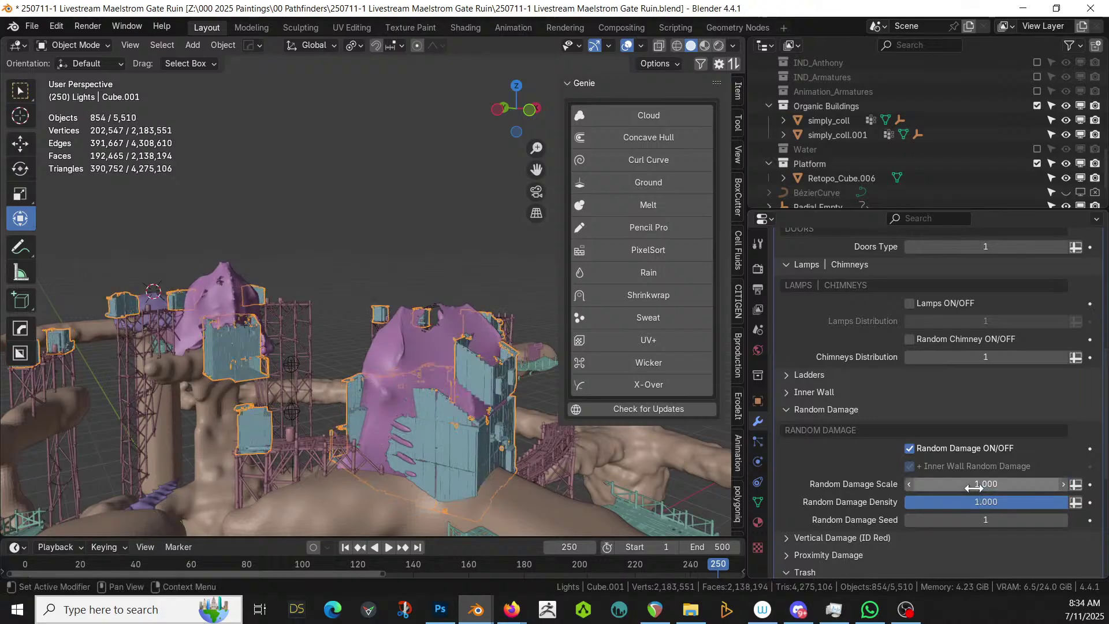
# Expand the Inner Wall settings of the HouseCraft modifier and enable Inner Wall for the houses
pyautogui.moveTo(103, 137); pyautogui.dragTo(664, 278, button='middle')
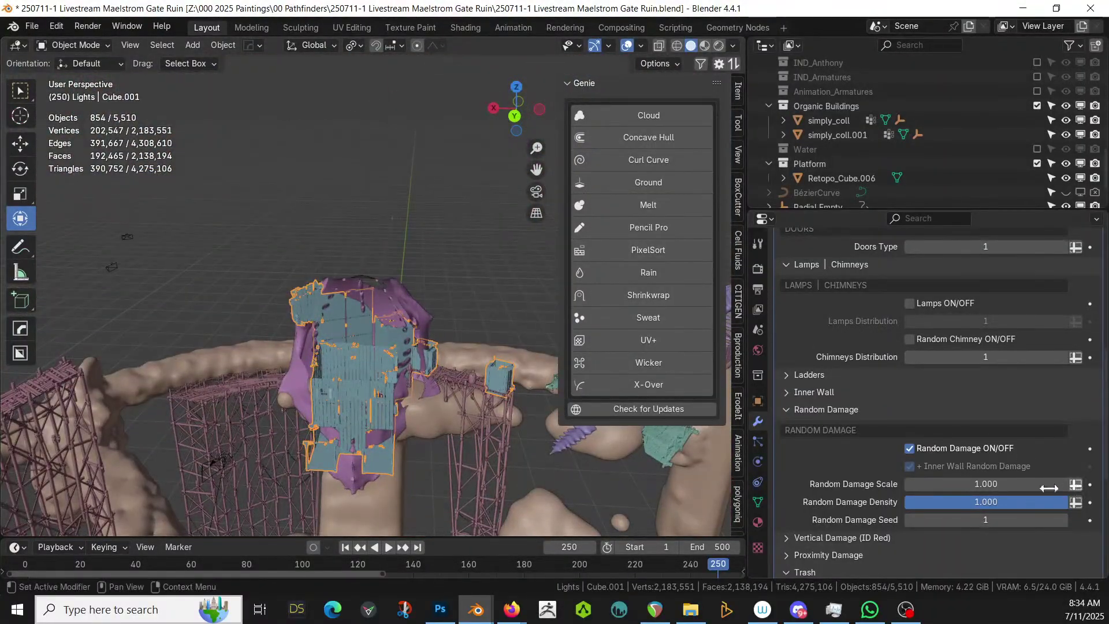
pyautogui.click(788, 393)
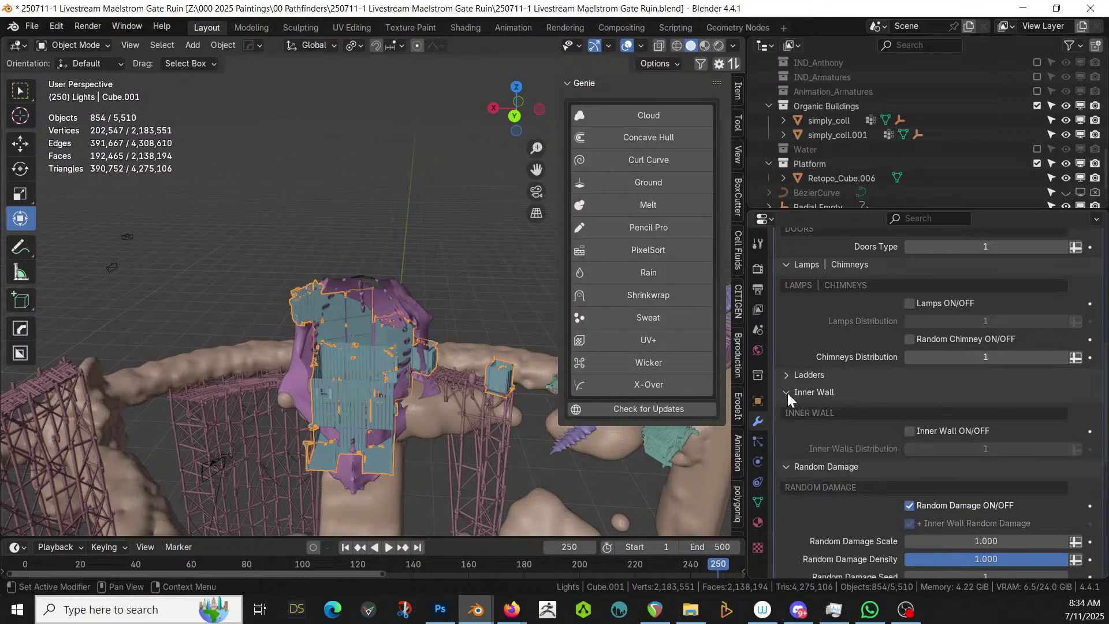
pyautogui.click(910, 431)
pyautogui.moveTo(503, 280); pyautogui.dragTo(602, 301, button='middle')
pyautogui.scroll(2, 528, 300)
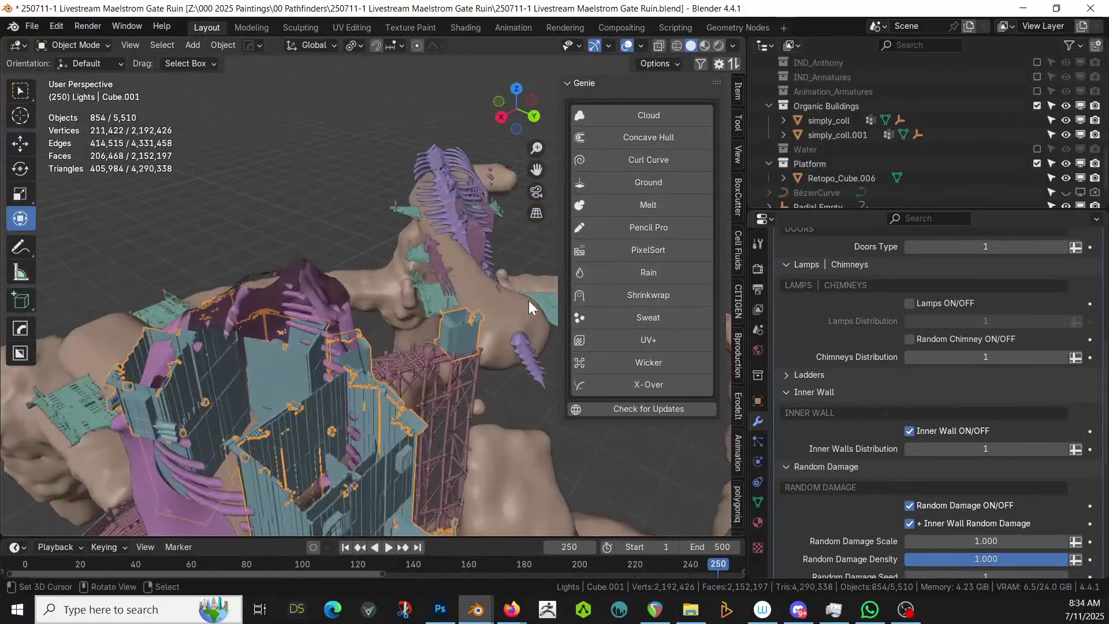
# Expand the Vertical Damage (ID Red) settings of the HouseCraft modifier and examine the damaged houses from above
pyautogui.scroll(-4, 954, 496)
pyautogui.scroll(-3, 955, 496)
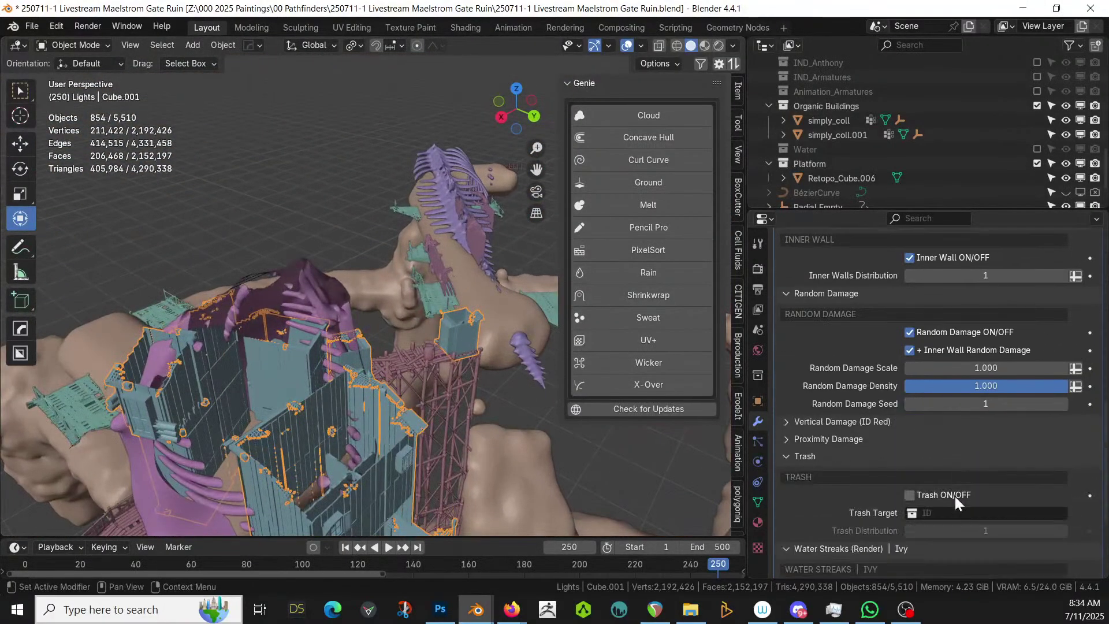
pyautogui.click(788, 422)
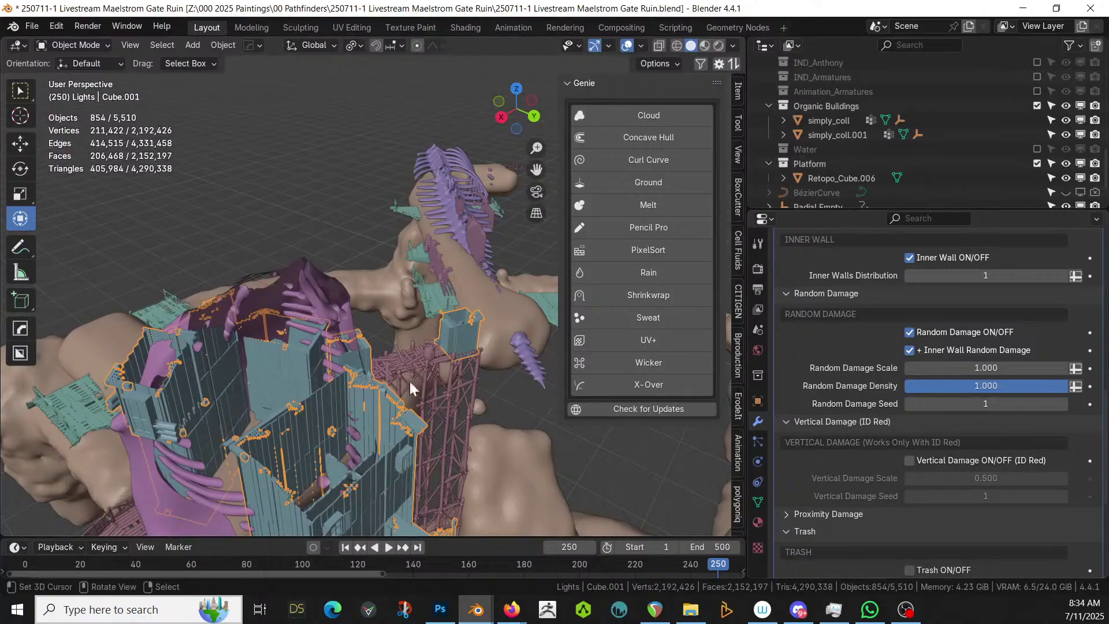
pyautogui.moveTo(332, 370); pyautogui.dragTo(370, 379, button='middle')
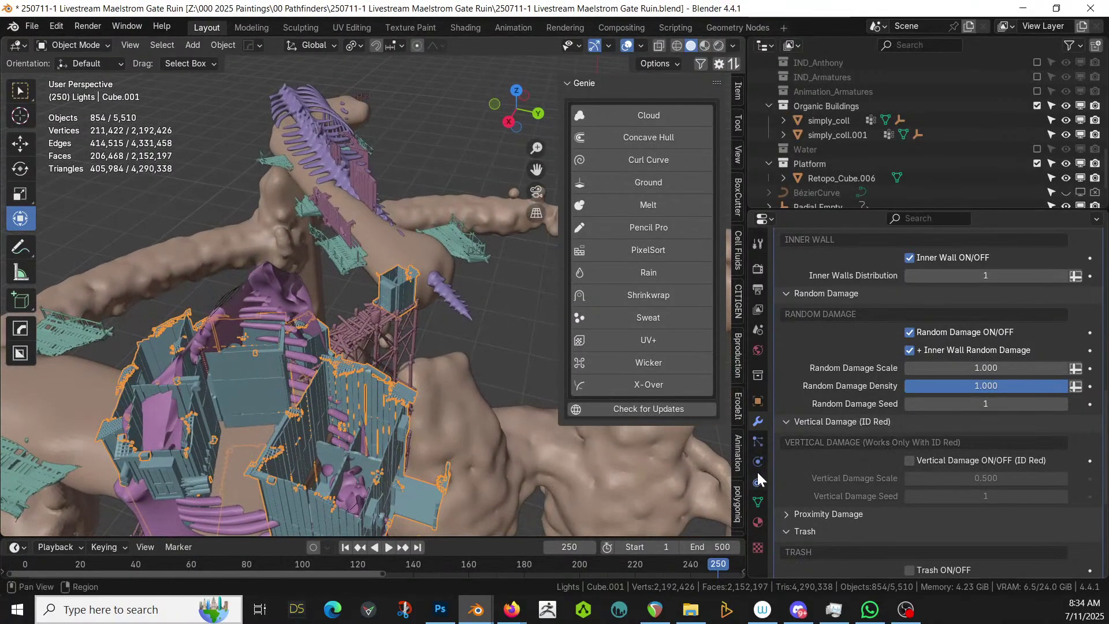
# Replace the material in the house object's first slot, Material, with ID Red (Inner Planks Damage)
pyautogui.click(759, 521)
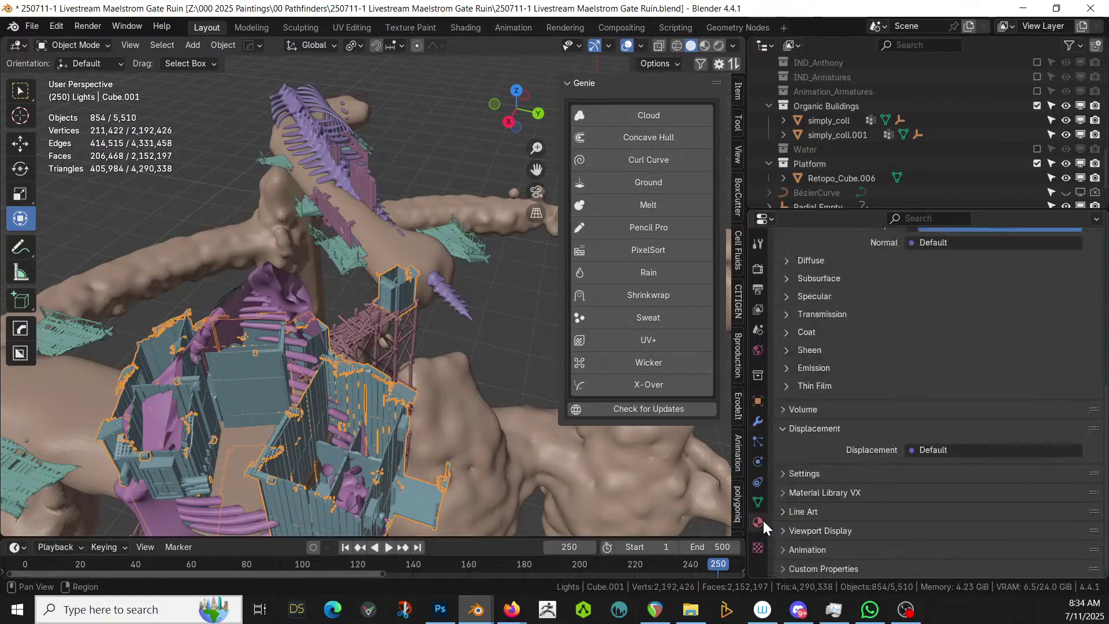
pyautogui.click(876, 292)
pyautogui.scroll(2, 877, 292)
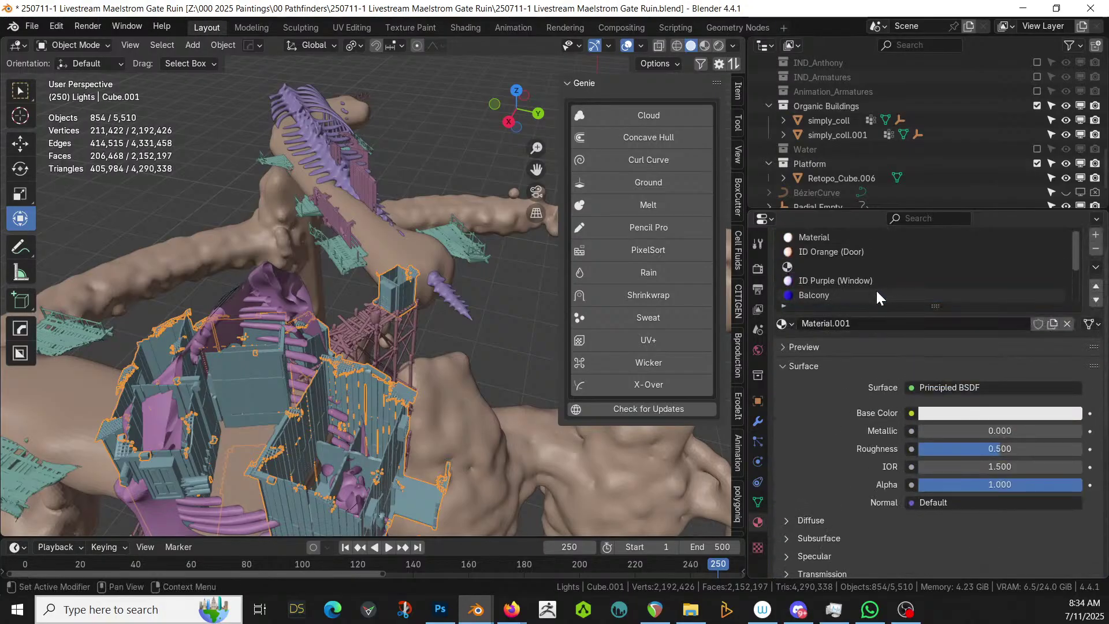
pyautogui.click(810, 237)
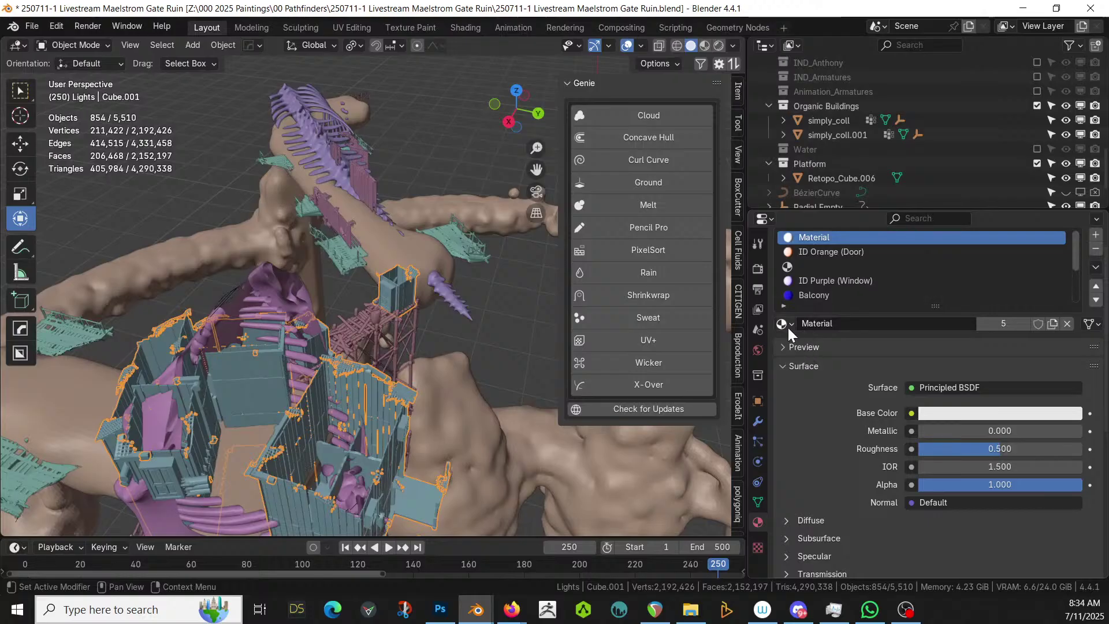
pyautogui.click(784, 324)
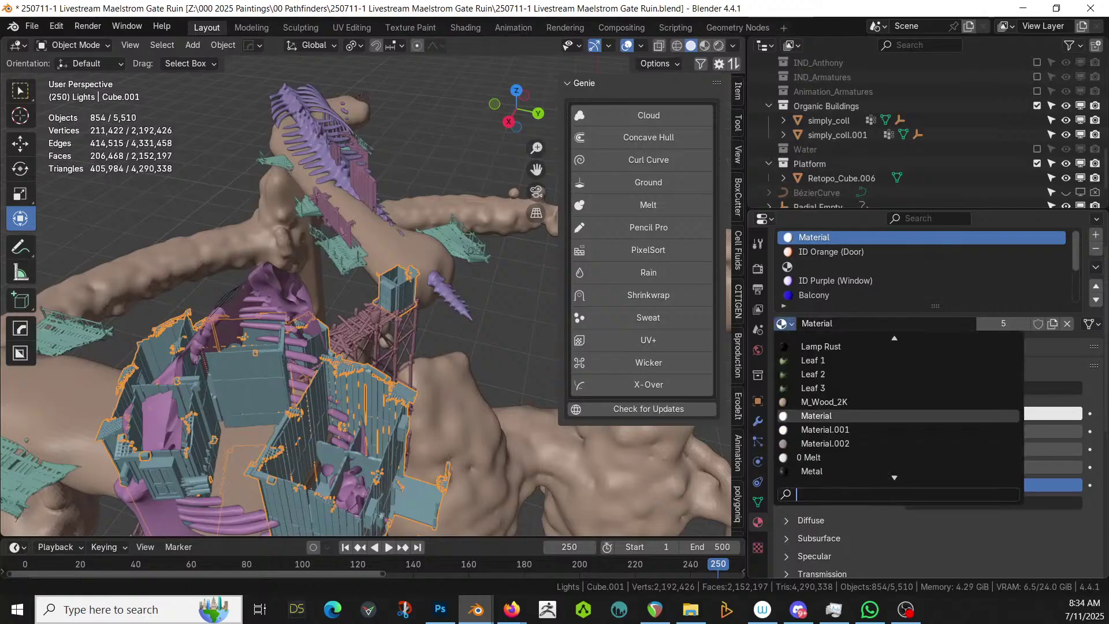
pyautogui.write('id')
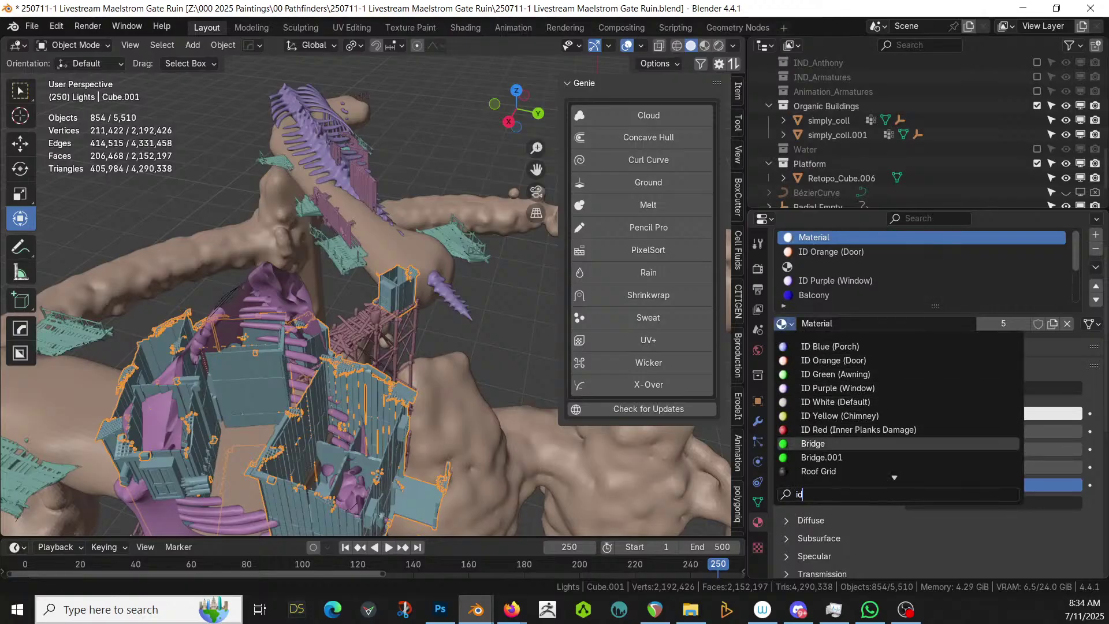
pyautogui.click(876, 429)
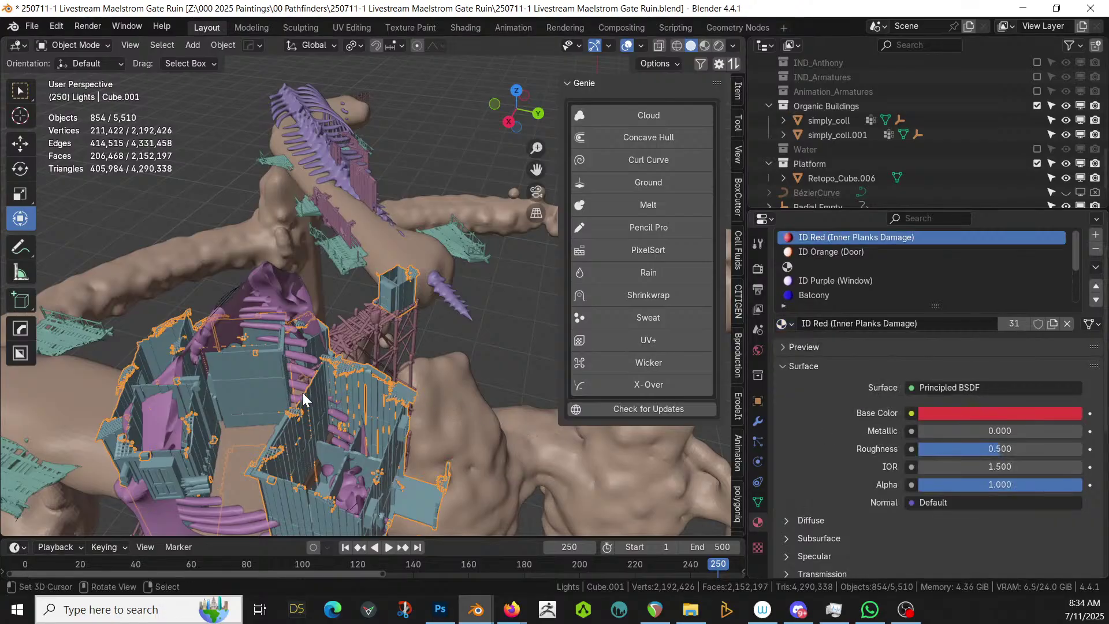
# Edit the house mesh, enable Original Geometry and select the front wall face above the gap between the two lower blocks
pyautogui.moveTo(302, 392); pyautogui.dragTo(227, 414, button='middle')
pyautogui.press('Tab')
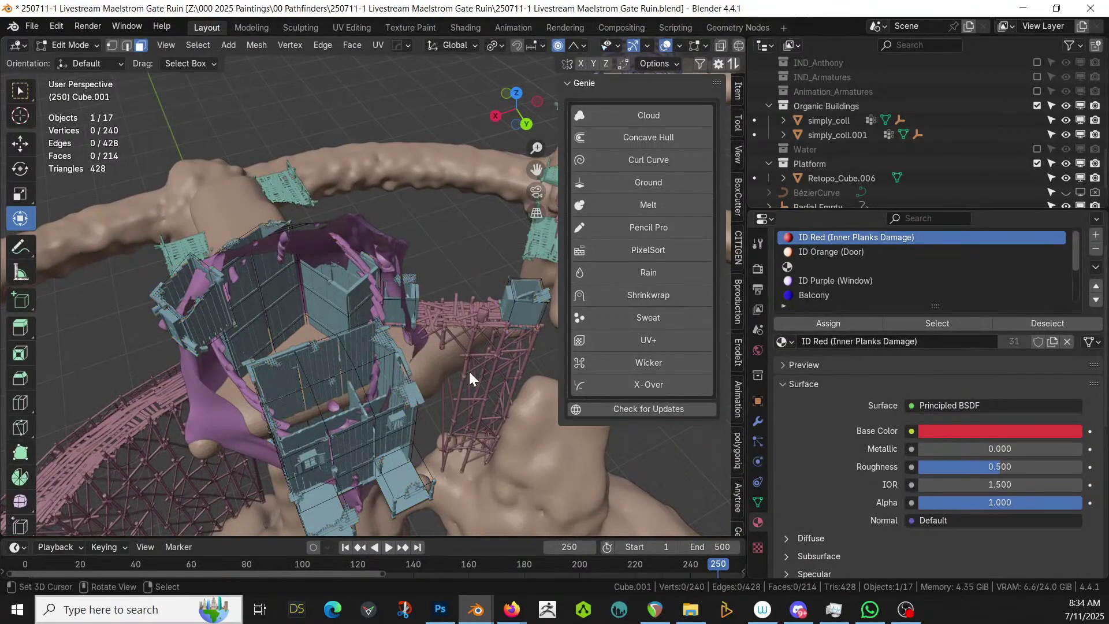
pyautogui.press('Tab')
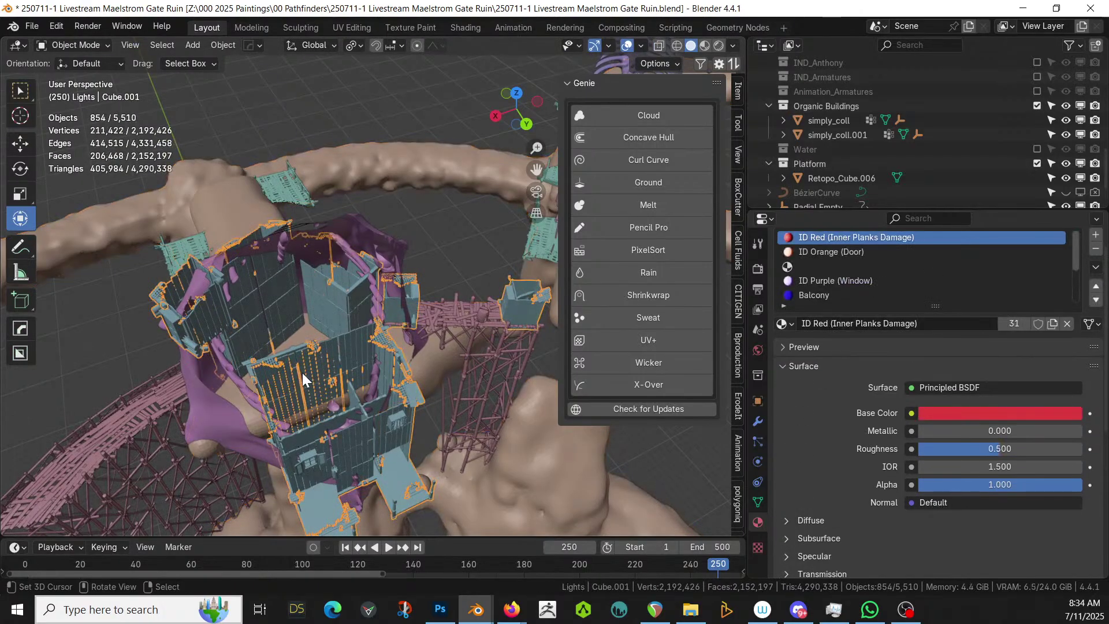
pyautogui.press('Tab')
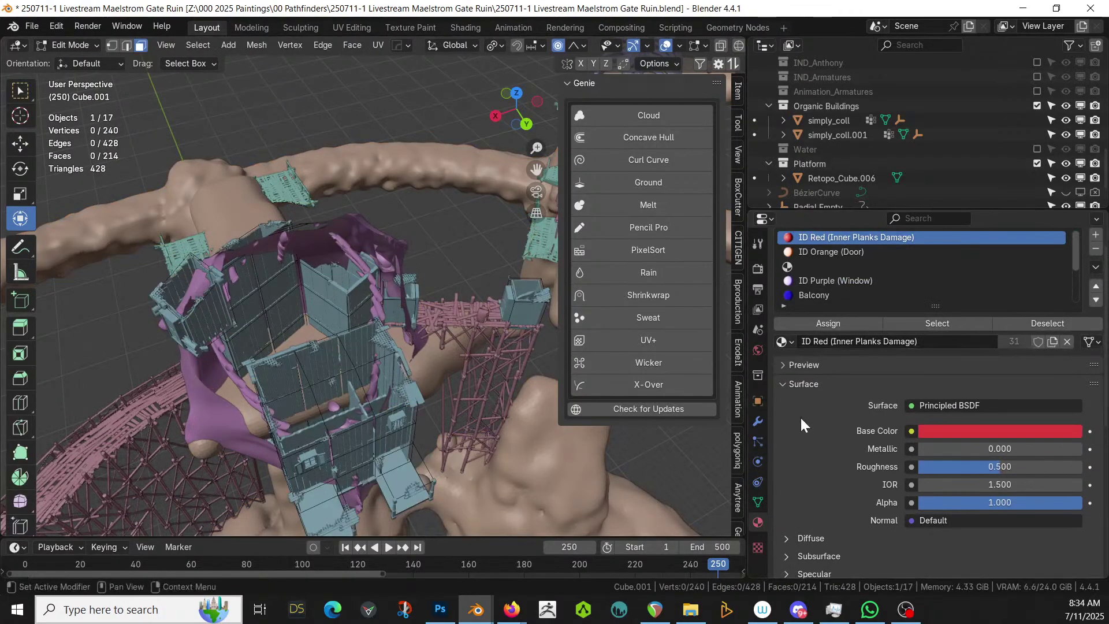
pyautogui.click(758, 421)
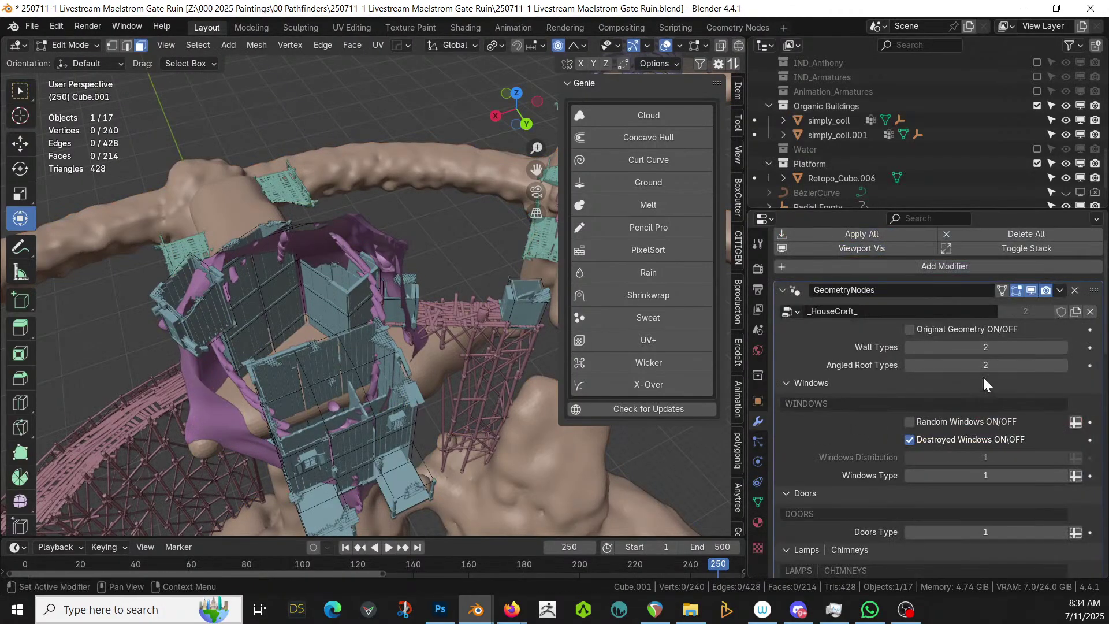
pyautogui.click(916, 329)
pyautogui.click(361, 456)
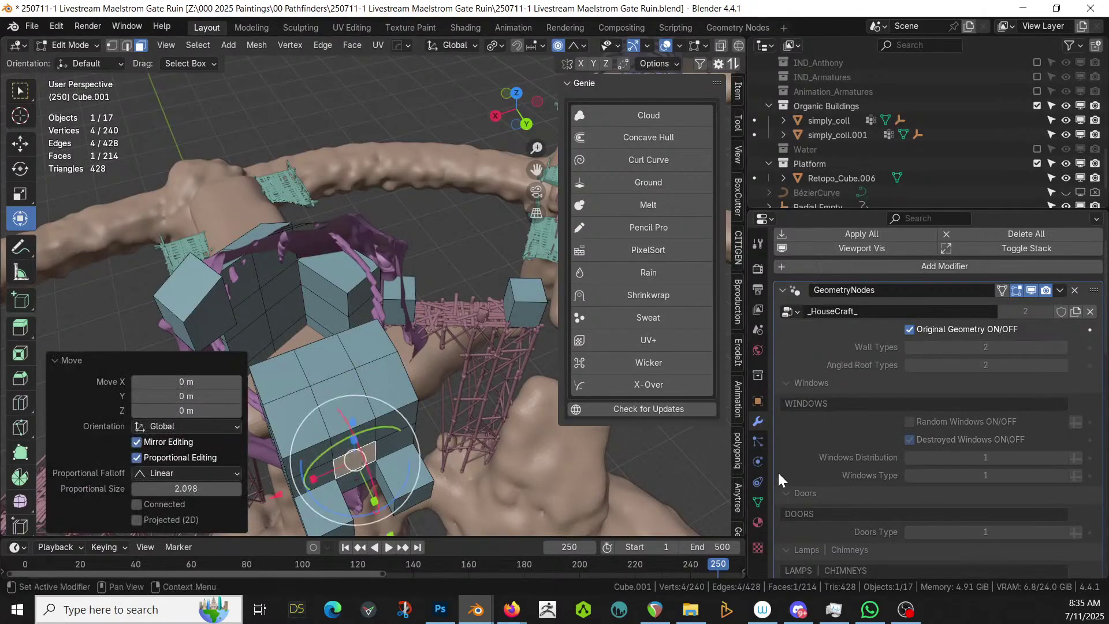
# Replace Material.001 in the selected face's material slot with ID Red (Inner Planks Damage)
pyautogui.click(759, 522)
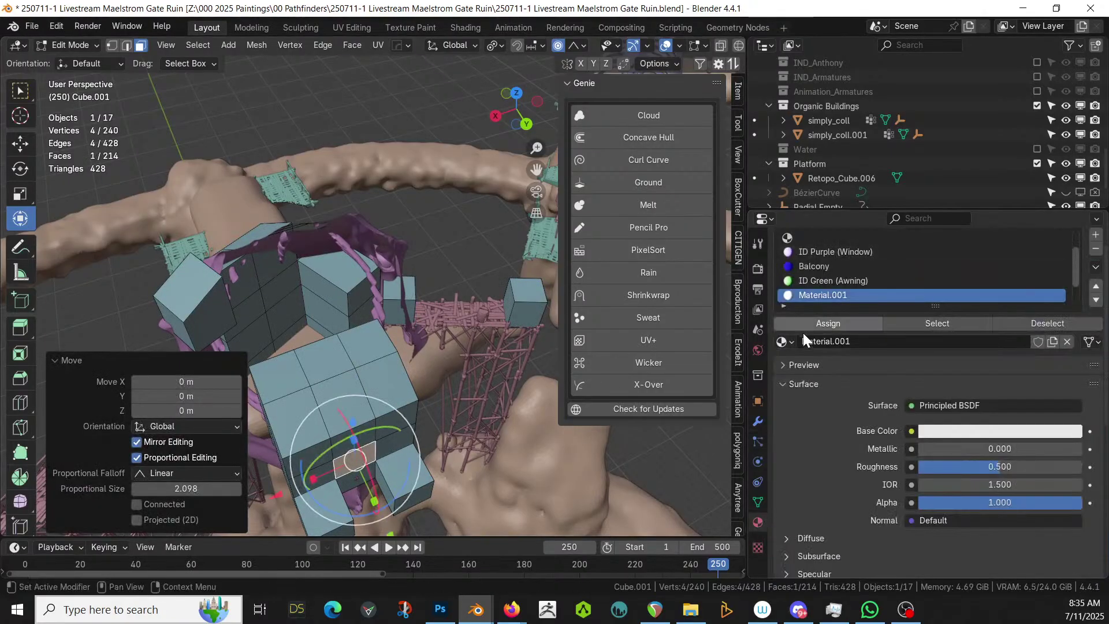
pyautogui.click(785, 342)
pyautogui.write('id')
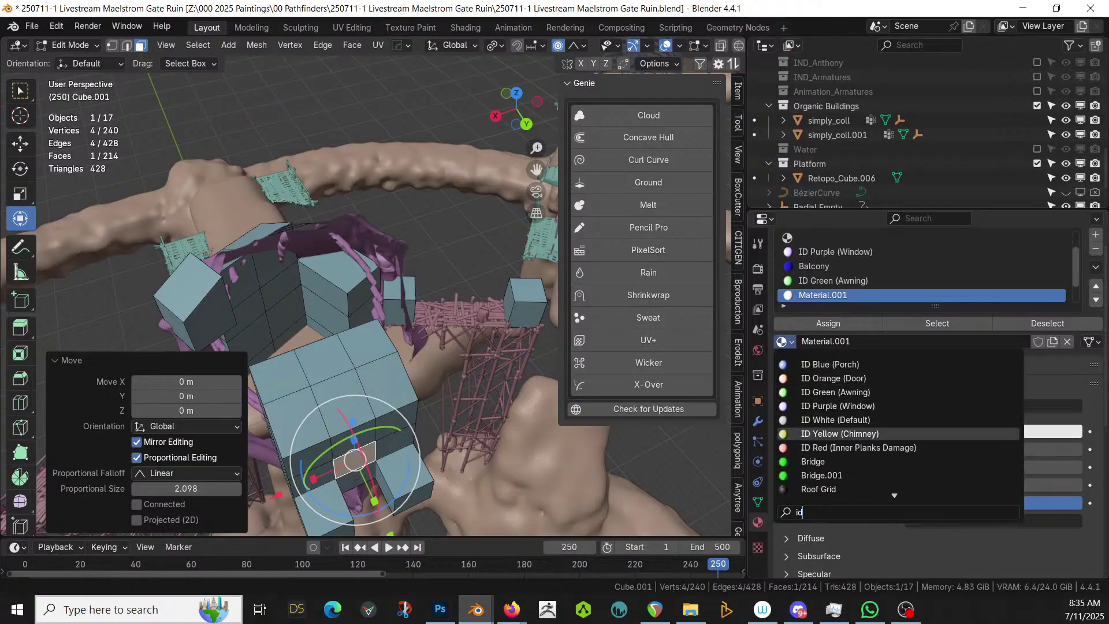
pyautogui.click(872, 448)
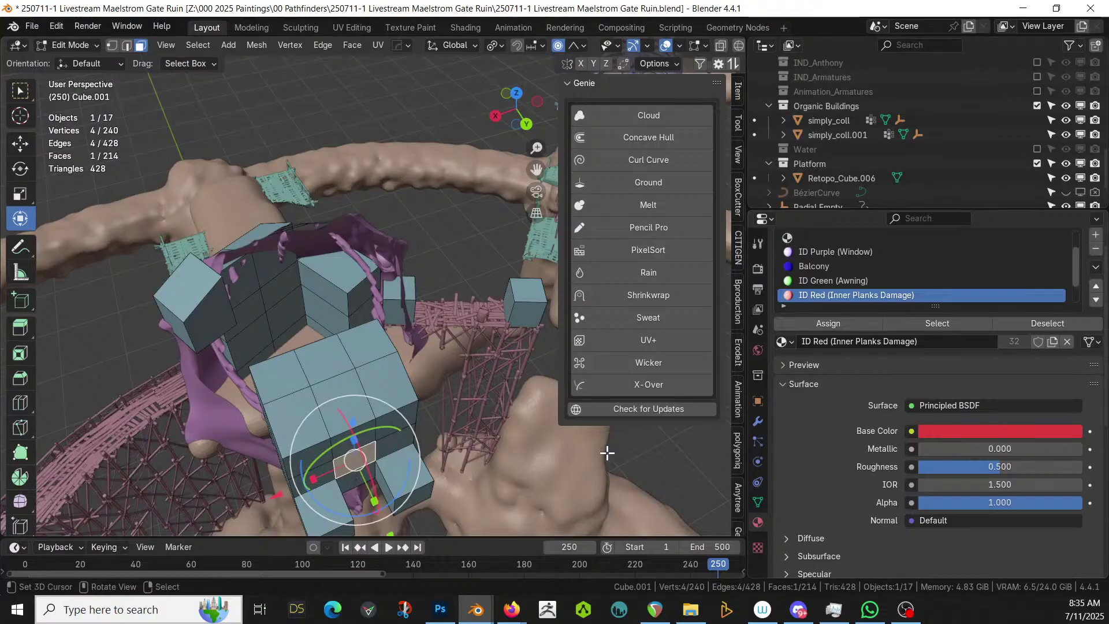
# Disable Original Geometry in the HouseCraft modifier and frame the selected front wall face to check its planks
pyautogui.click(758, 421)
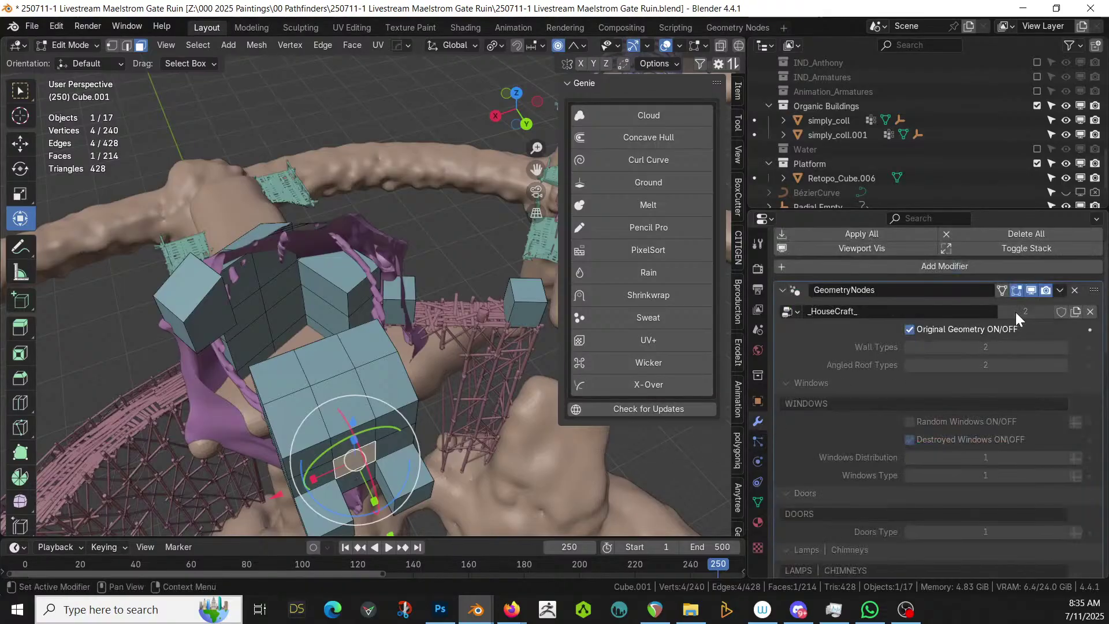
pyautogui.click(909, 328)
pyautogui.moveTo(106, 388); pyautogui.dragTo(80, 316, button='middle')
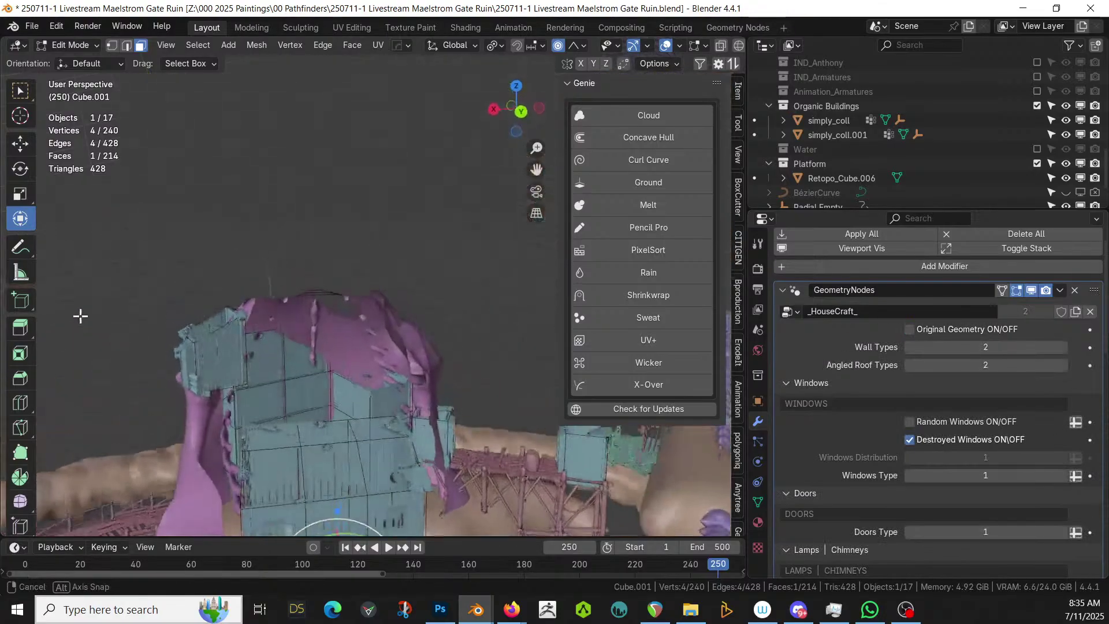
pyautogui.press('KP_Decimal')
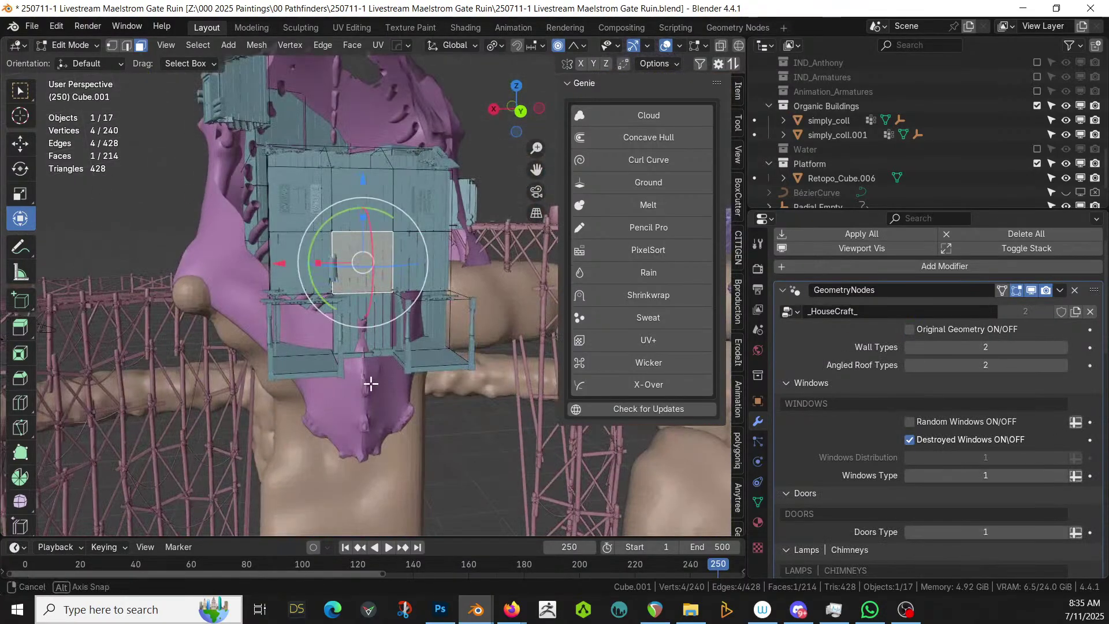
pyautogui.moveTo(371, 383)
pyautogui.mouseDown(button='middle')
pyautogui.moveTo(445, 452)
pyautogui.moveTo(436, 495)
pyautogui.moveTo(425, 470)
pyautogui.moveTo(223, 371)
pyautogui.moveTo(223, 463)
pyautogui.moveTo(58, 471)
pyautogui.moveTo(69, 485)
pyautogui.moveTo(400, 404)
pyautogui.moveTo(382, 385)
pyautogui.moveTo(390, 374)
pyautogui.mouseUp(button='middle')
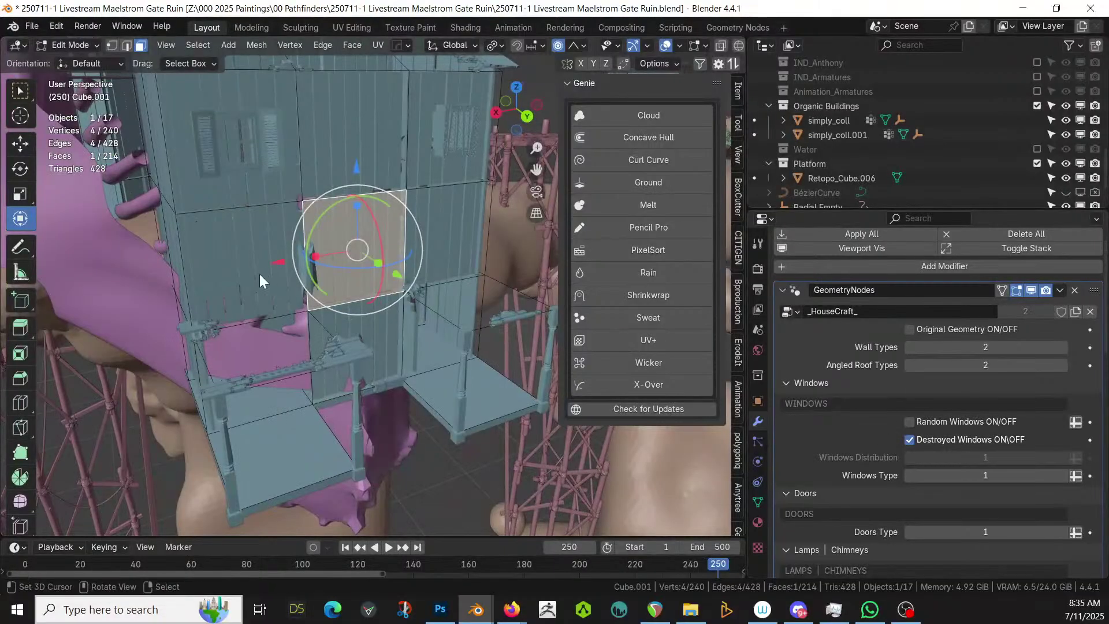
# Return to Object Mode and examine the damaged houses around the ring
pyautogui.press('Tab')
pyautogui.moveTo(260, 278); pyautogui.dragTo(185, 277, button='middle')
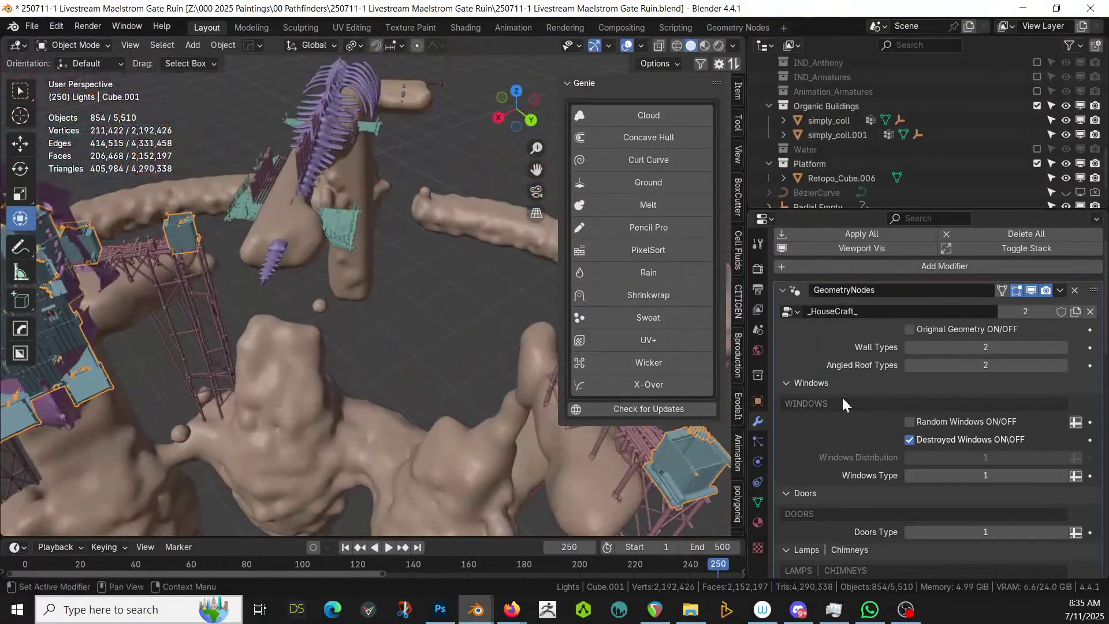
pyautogui.scroll(-3, 842, 402)
pyautogui.moveTo(410, 396); pyautogui.dragTo(86, 295, button='middle')
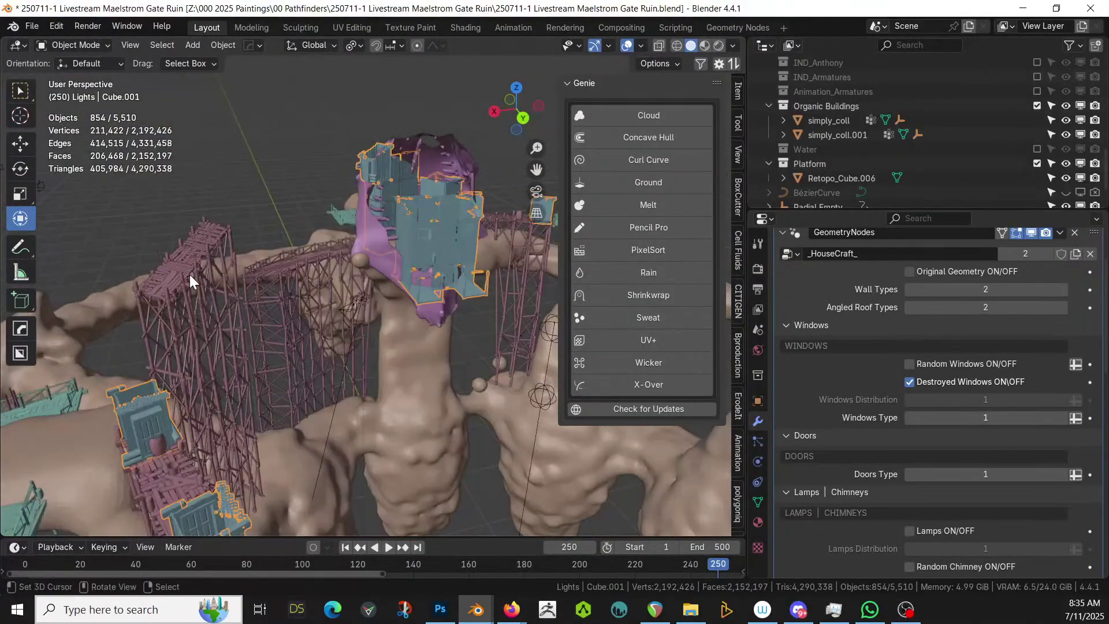
# Select the scaffold walkways and adjust the Platform Generator's Missing Pieces, trying 1 and settling on 0.7
pyautogui.click(190, 275)
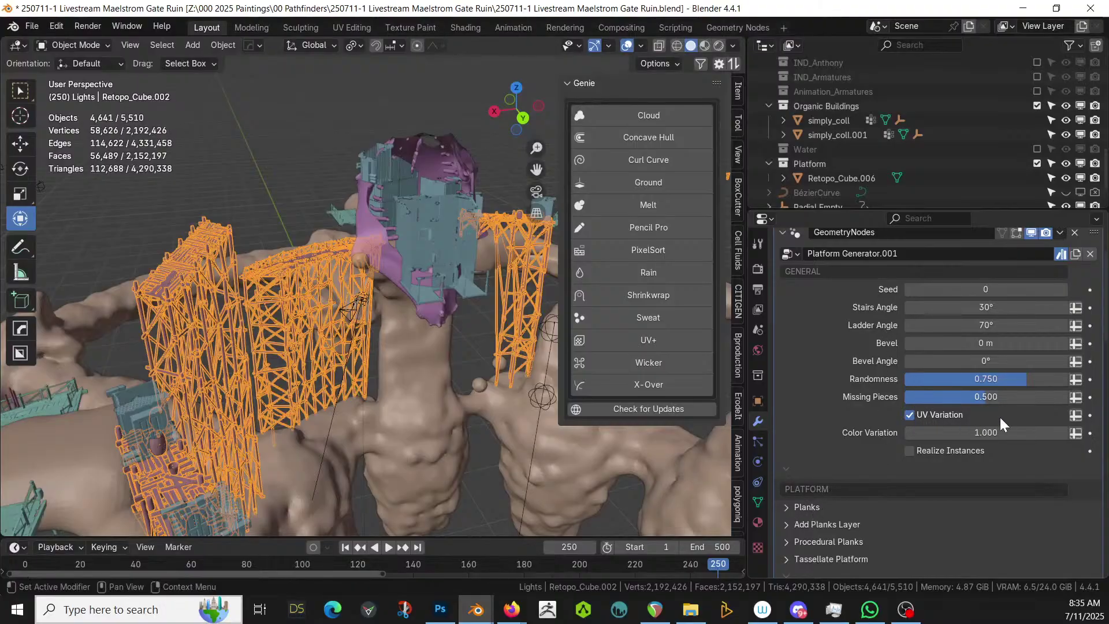
pyautogui.click(990, 397)
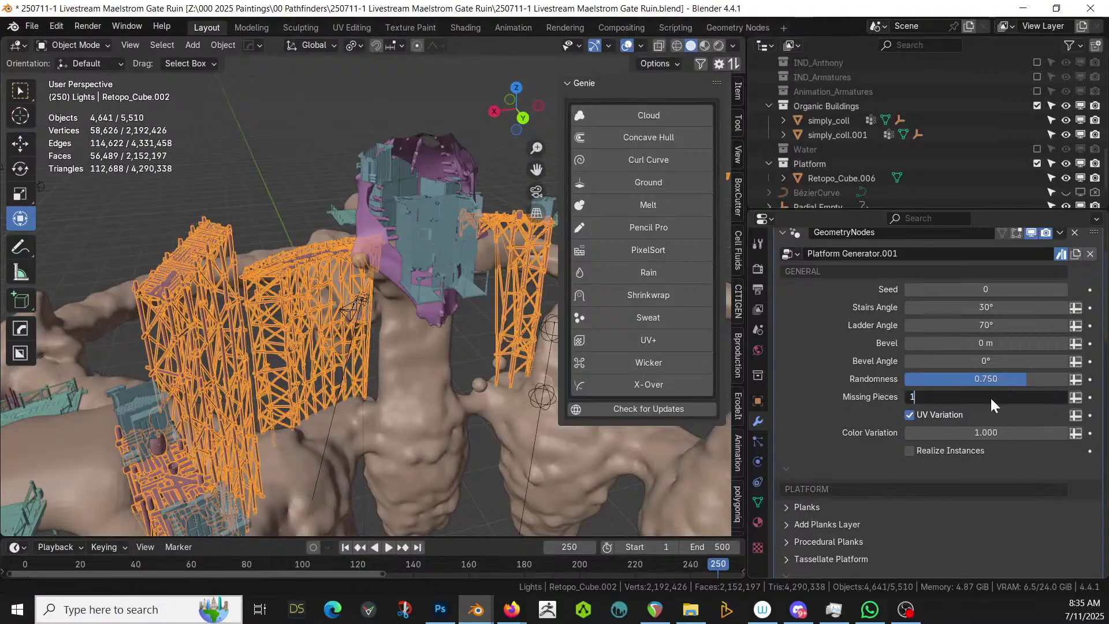
pyautogui.press('Return')
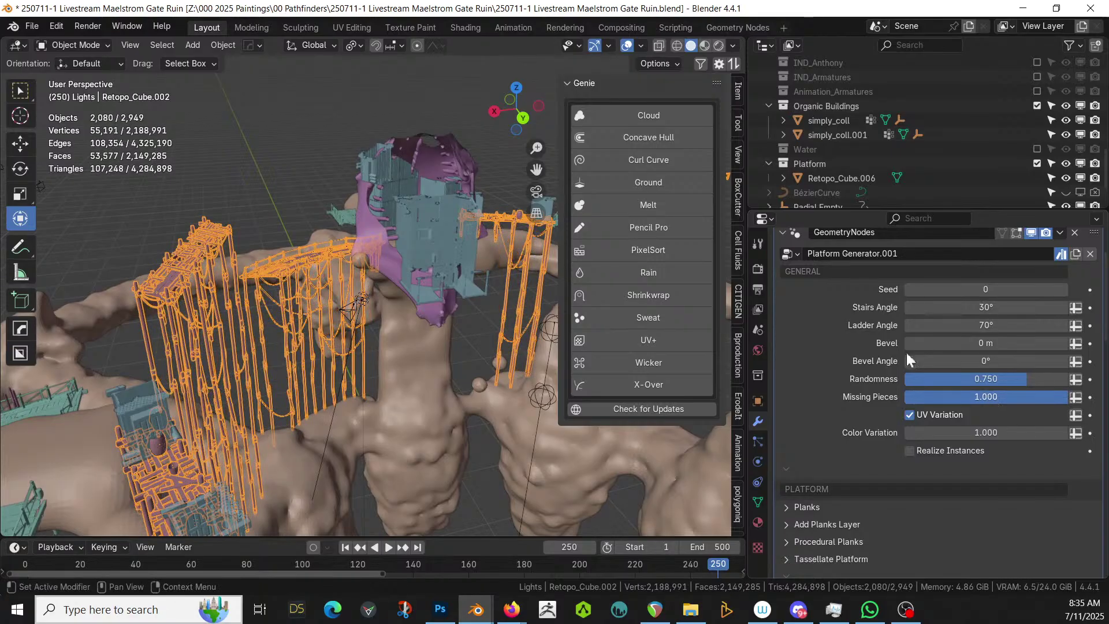
pyautogui.moveTo(394, 312); pyautogui.dragTo(331, 304, button='middle')
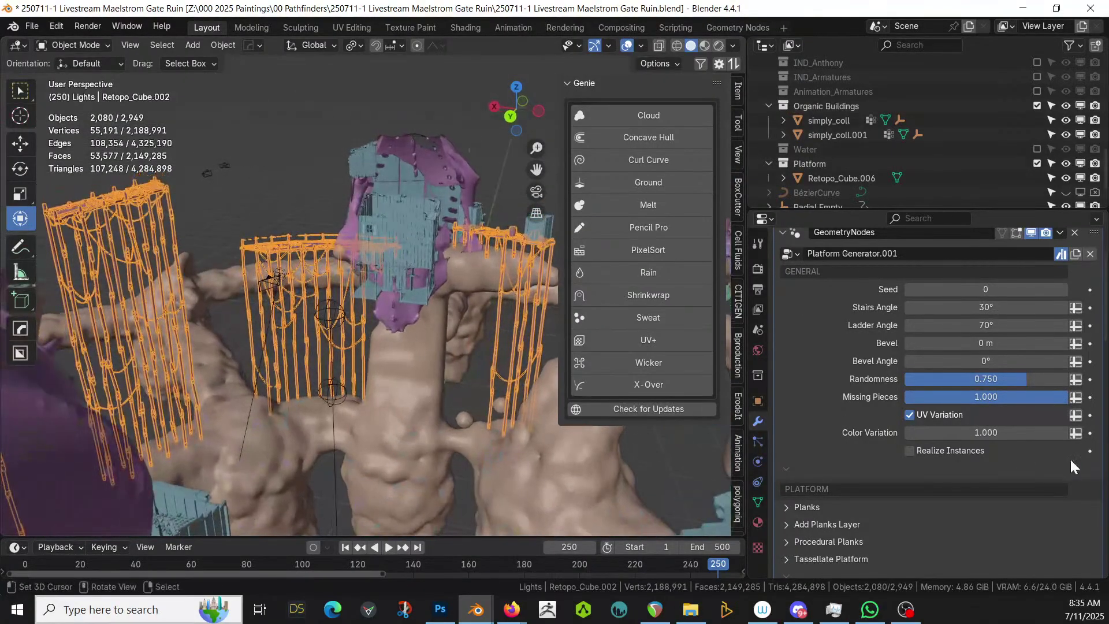
pyautogui.click(978, 396)
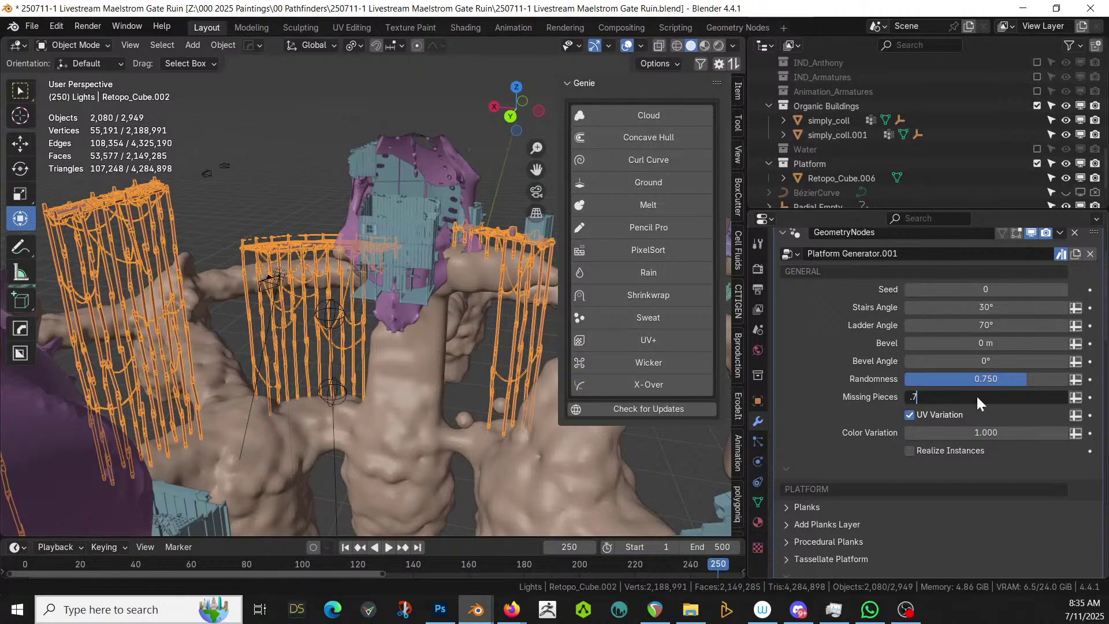
pyautogui.press('Return')
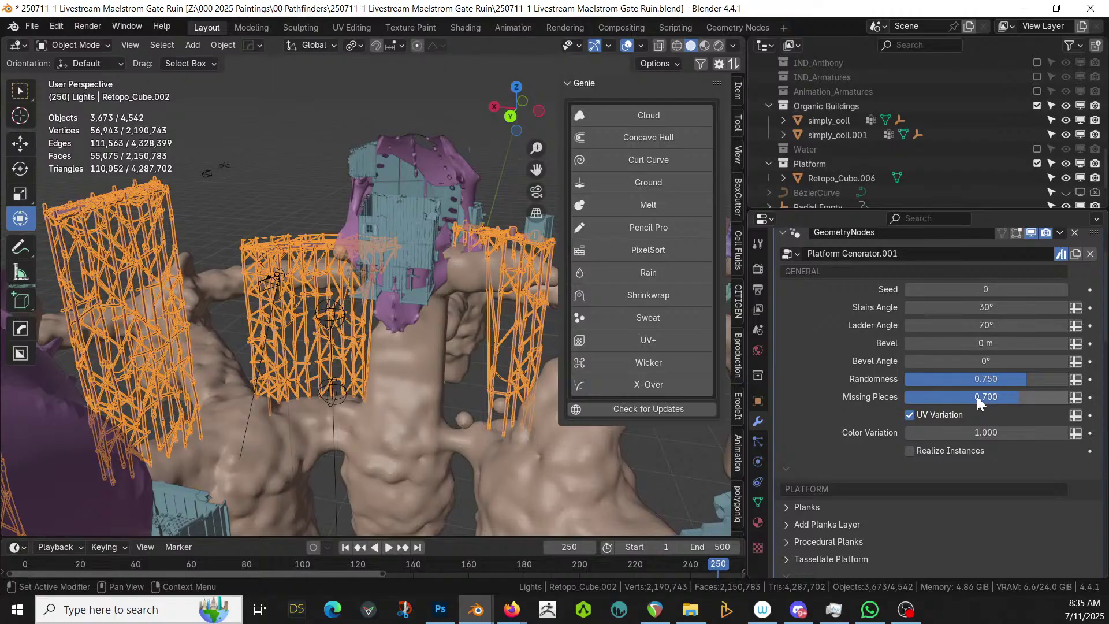
# Set both the Ladder Angle and the Stairs Angle of the scaffold walkways to 90°
pyautogui.click(986, 326)
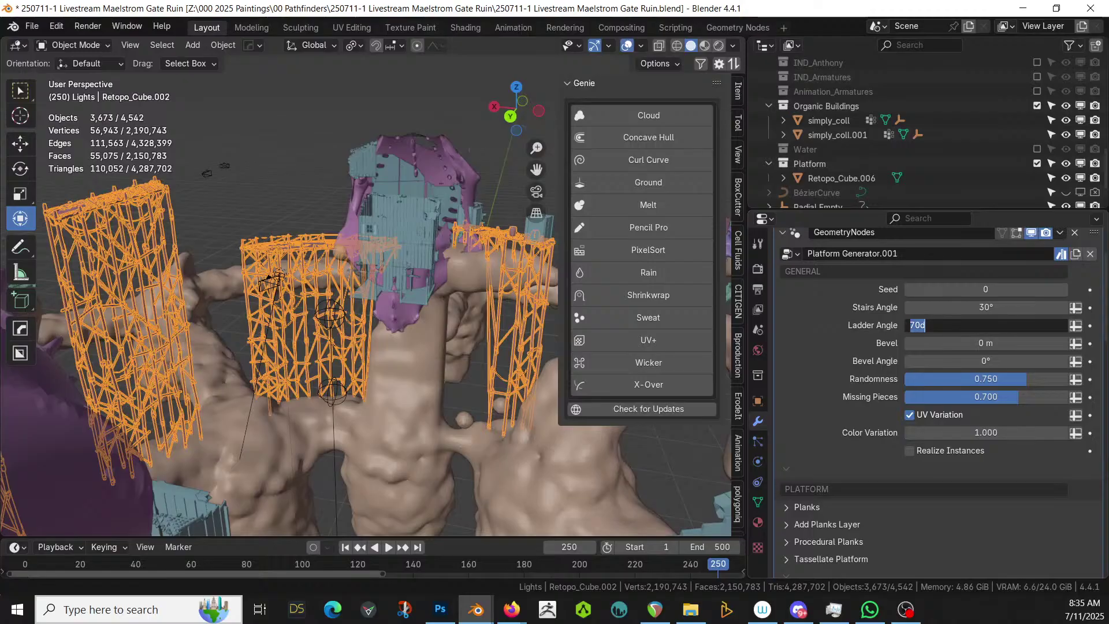
pyautogui.write('90')
pyautogui.hotkey('shift', 'Tab')
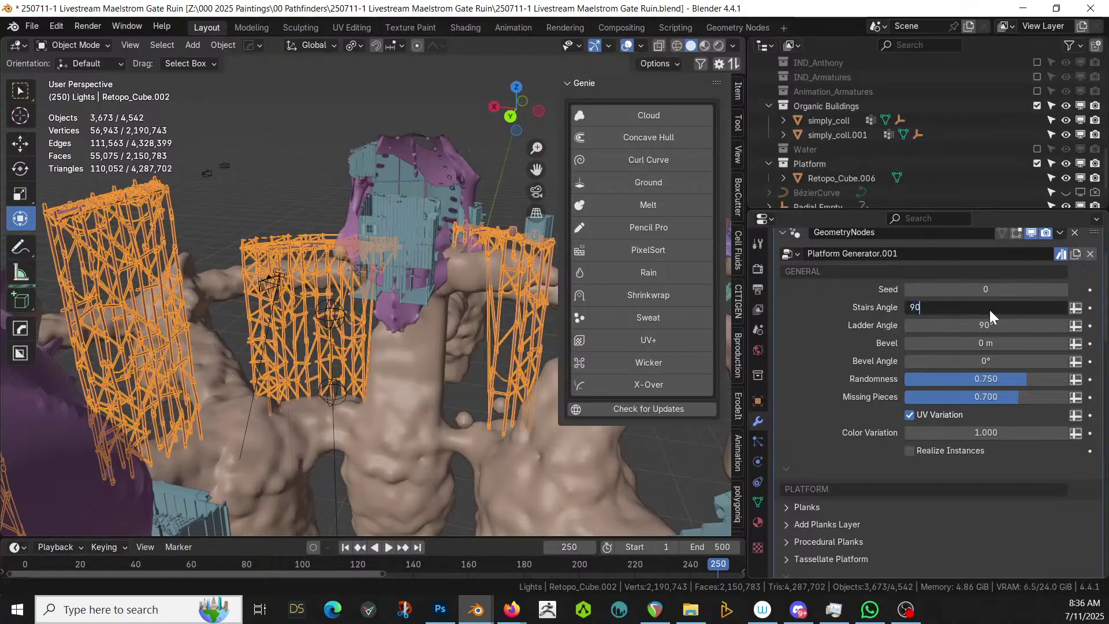
pyautogui.press('Return')
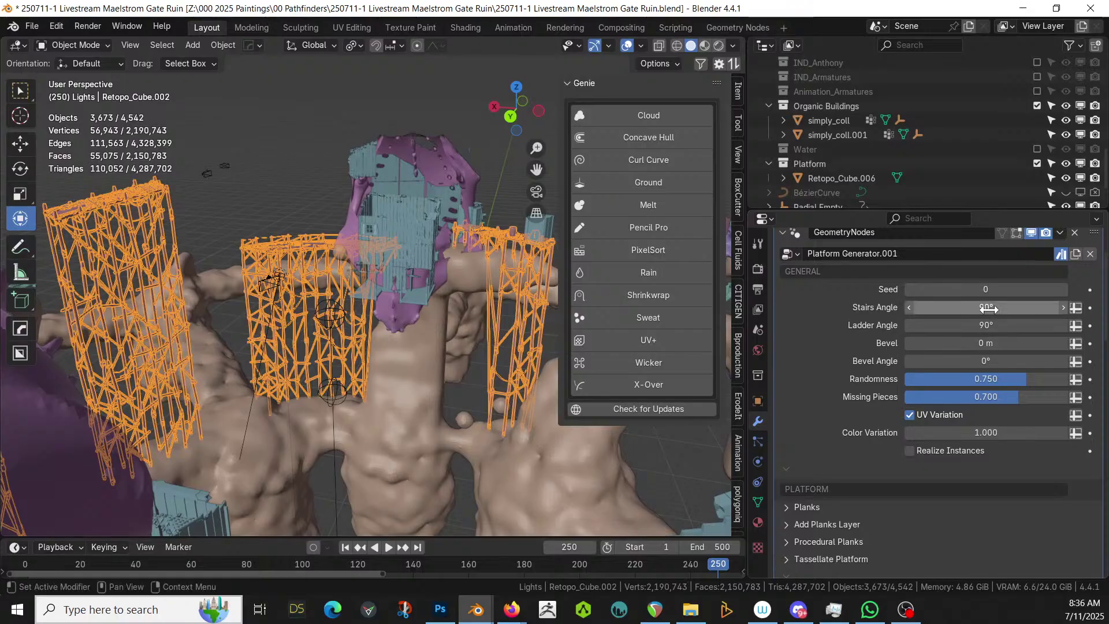
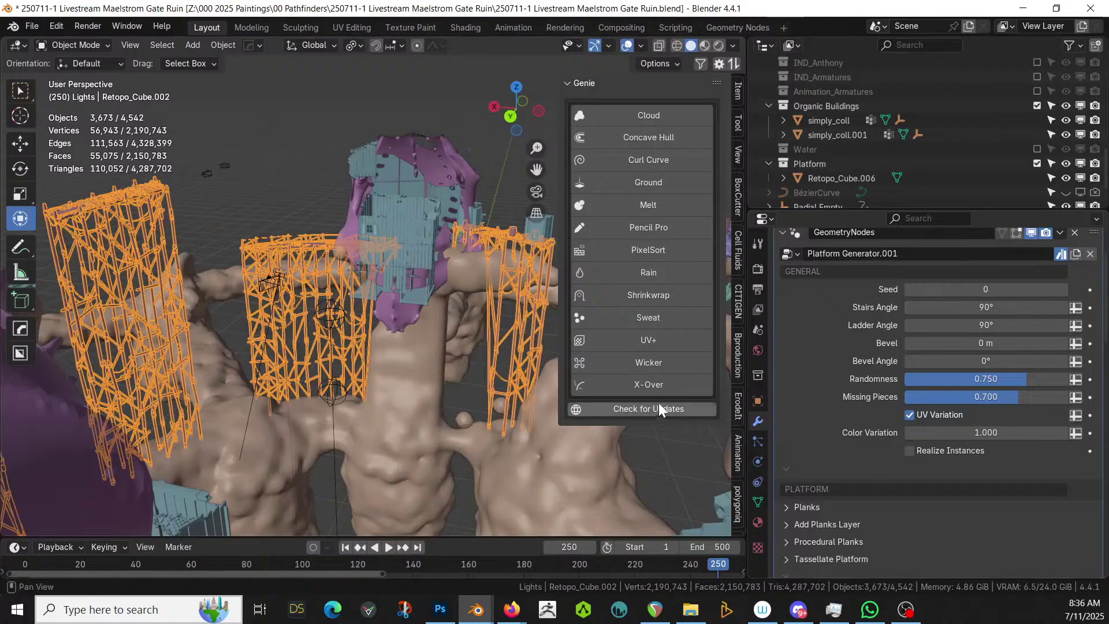
# Move the end face of the tall straight walkway downward with linear proportional editing and rotate it about -33.5° around Y
pyautogui.moveTo(345, 407)
pyautogui.mouseDown(button='middle')
pyautogui.moveTo(277, 397)
pyautogui.moveTo(354, 401)
pyautogui.moveTo(353, 428)
pyautogui.moveTo(436, 442)
pyautogui.moveTo(382, 421)
pyautogui.moveTo(435, 464)
pyautogui.moveTo(327, 419)
pyautogui.moveTo(346, 414)
pyautogui.moveTo(351, 376)
pyautogui.moveTo(348, 404)
pyautogui.mouseUp(button='middle')
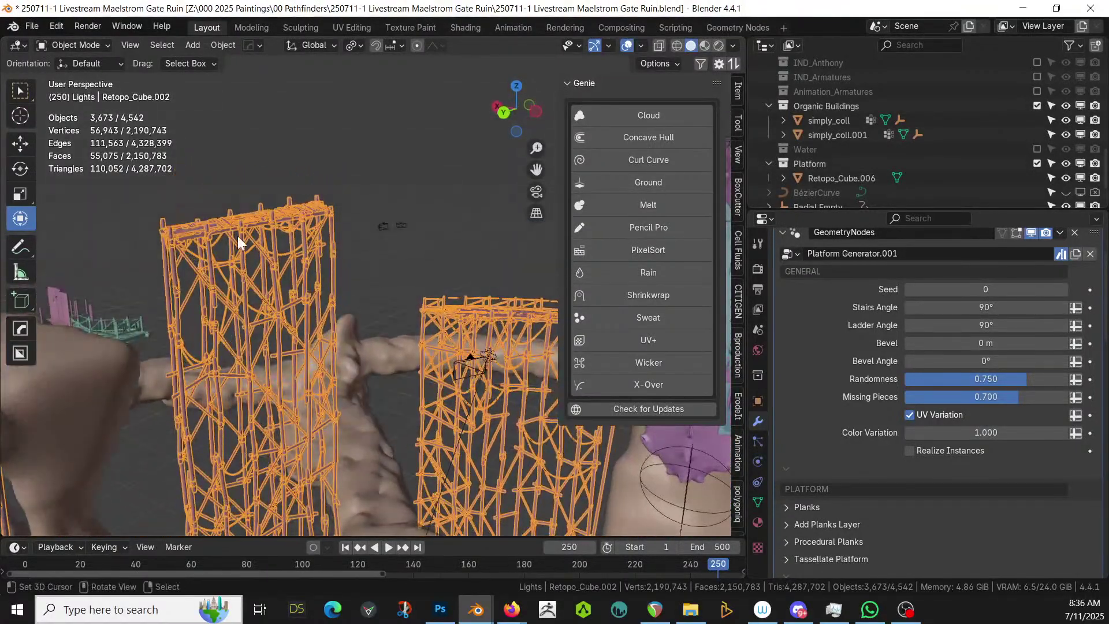
pyautogui.press('Tab')
pyautogui.click(177, 231)
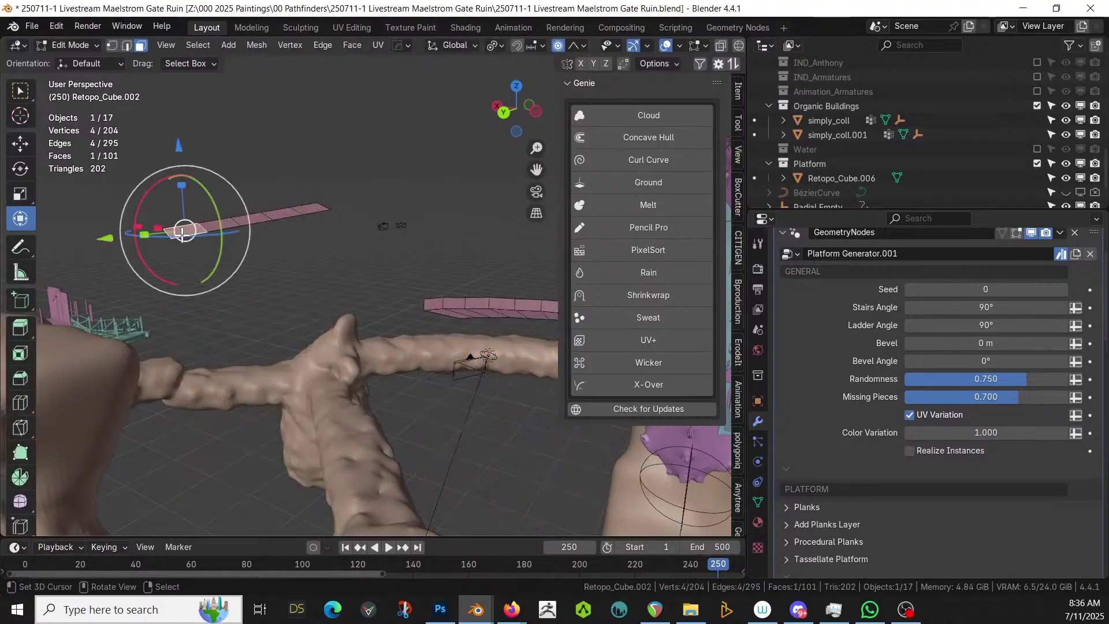
pyautogui.moveTo(179, 230); pyautogui.dragTo(209, 301)
pyautogui.scroll(-9, 194, 269)
pyautogui.moveTo(209, 302); pyautogui.dragTo(335, 358, button='middle')
pyautogui.press('g')
pyautogui.click(378, 406)
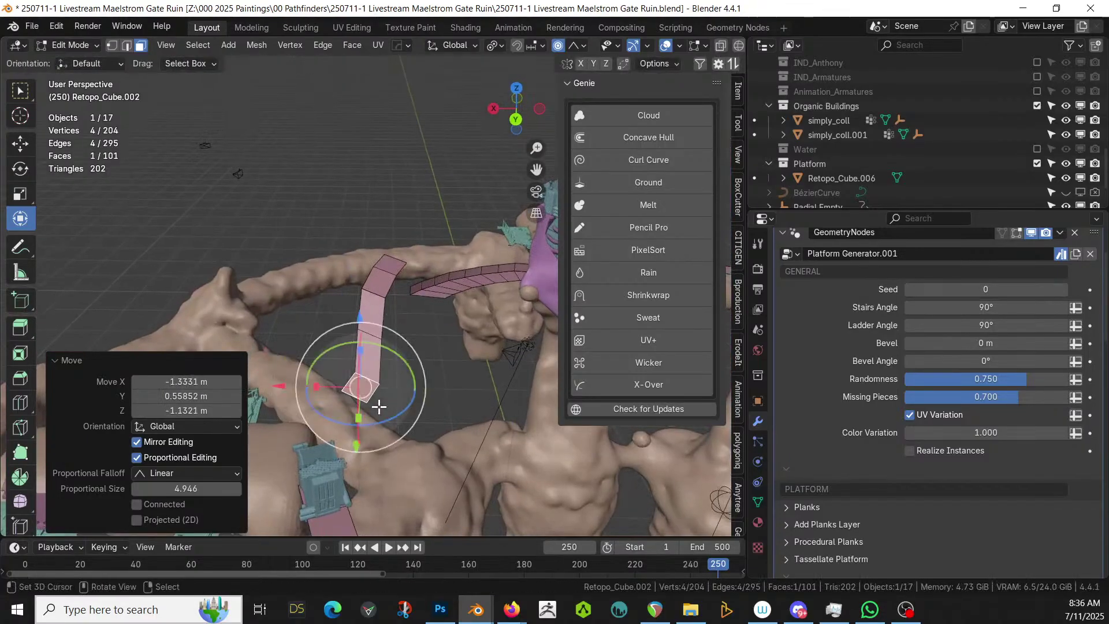
pyautogui.moveTo(414, 370); pyautogui.dragTo(421, 379)
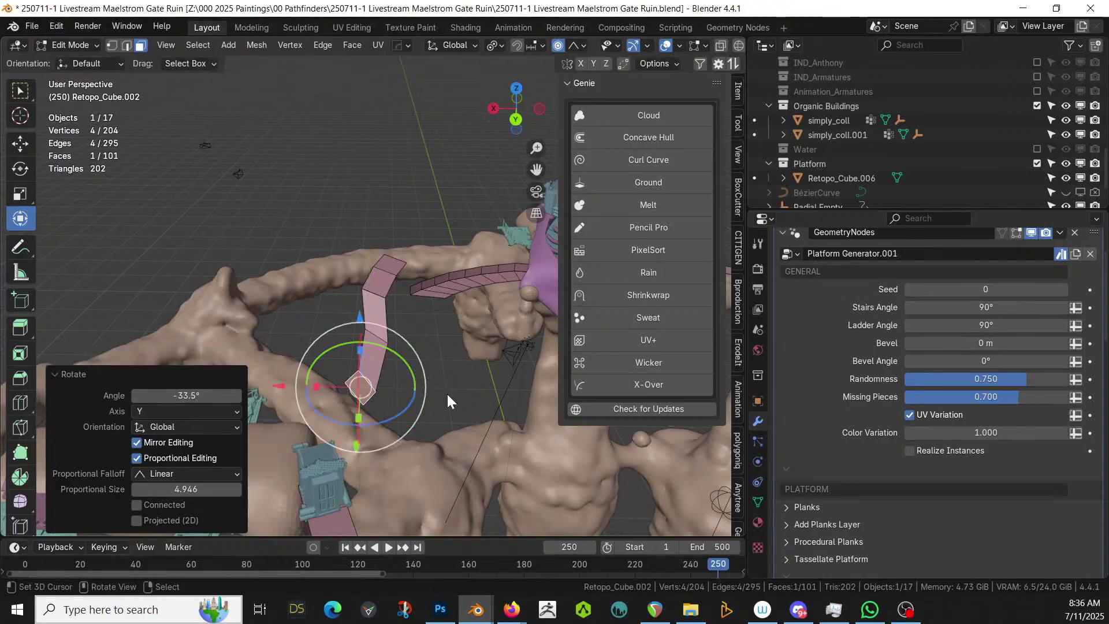
pyautogui.press('Tab')
# Move a middle deck face of the curved walkway about 0.28, 1.83, -2.88 m with proportional editing so the deck sags
pyautogui.moveTo(425, 386); pyautogui.dragTo(410, 317, button='middle')
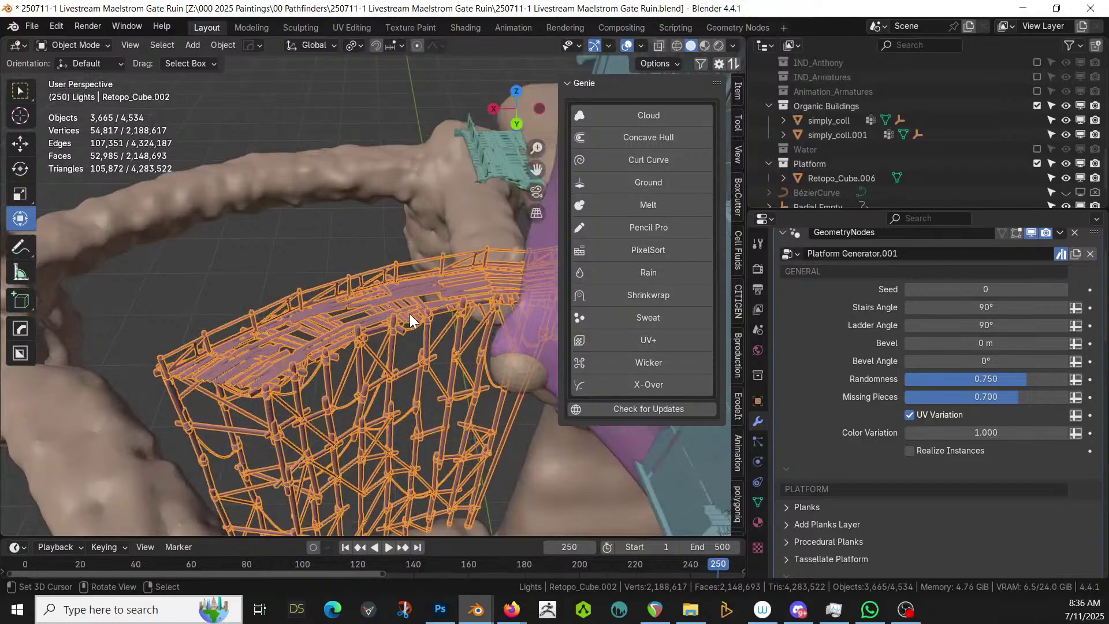
pyautogui.moveTo(335, 314); pyautogui.dragTo(371, 296, button='middle')
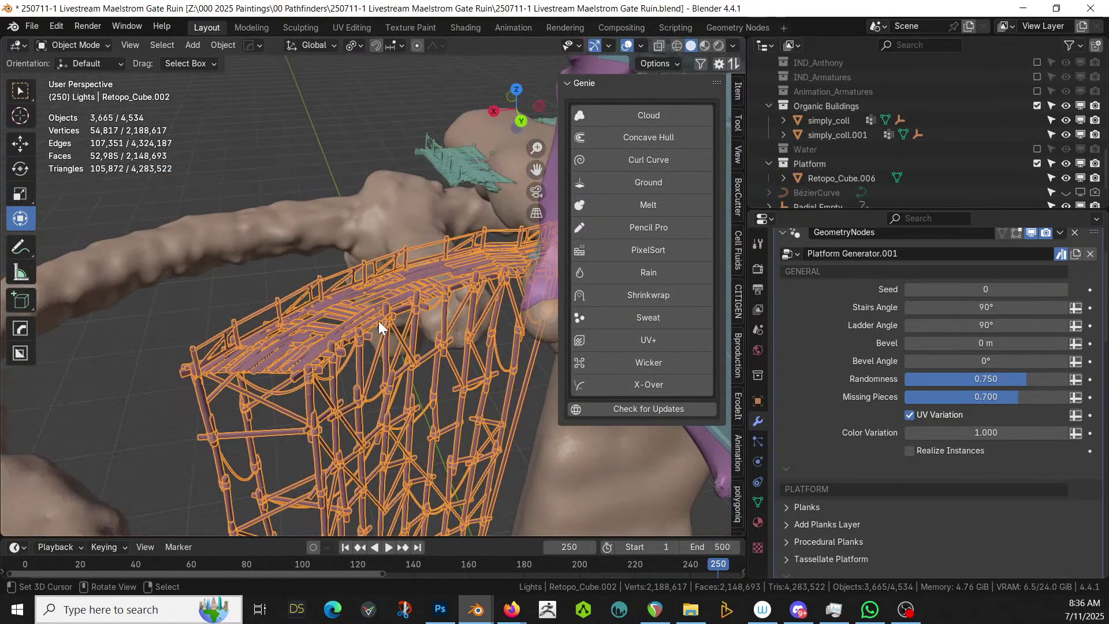
pyautogui.press('Tab')
pyautogui.click(381, 306)
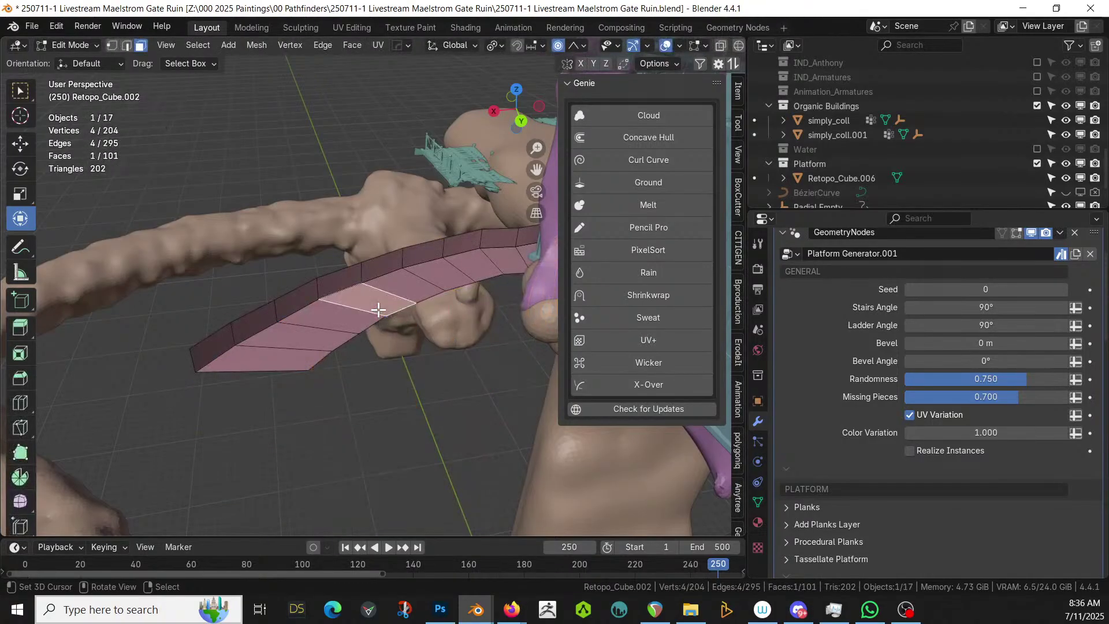
pyautogui.press('g')
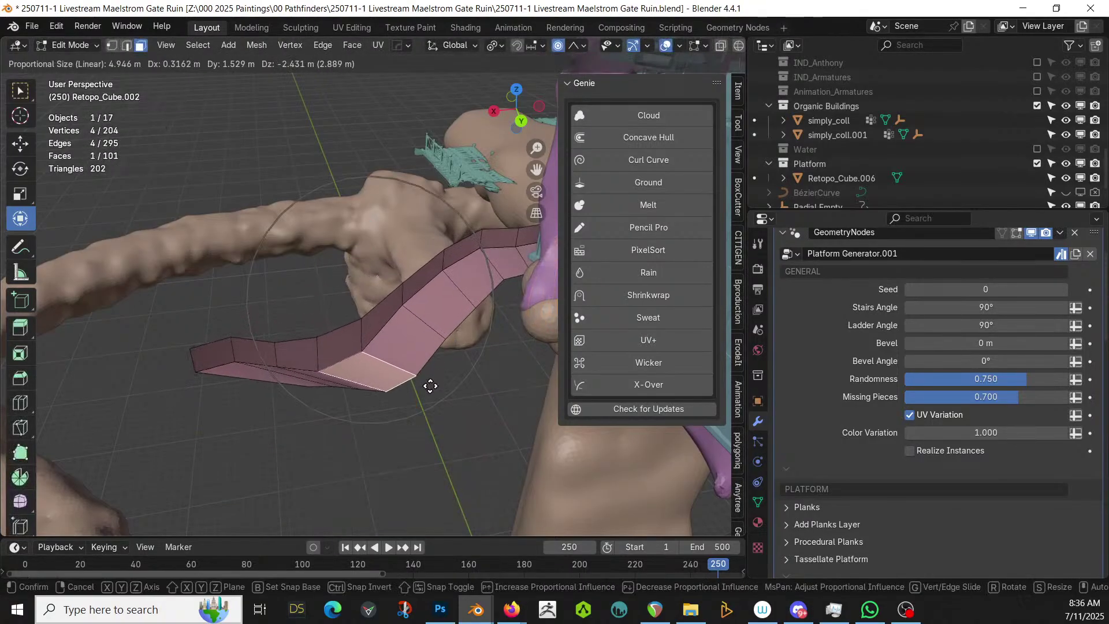
pyautogui.click(430, 397)
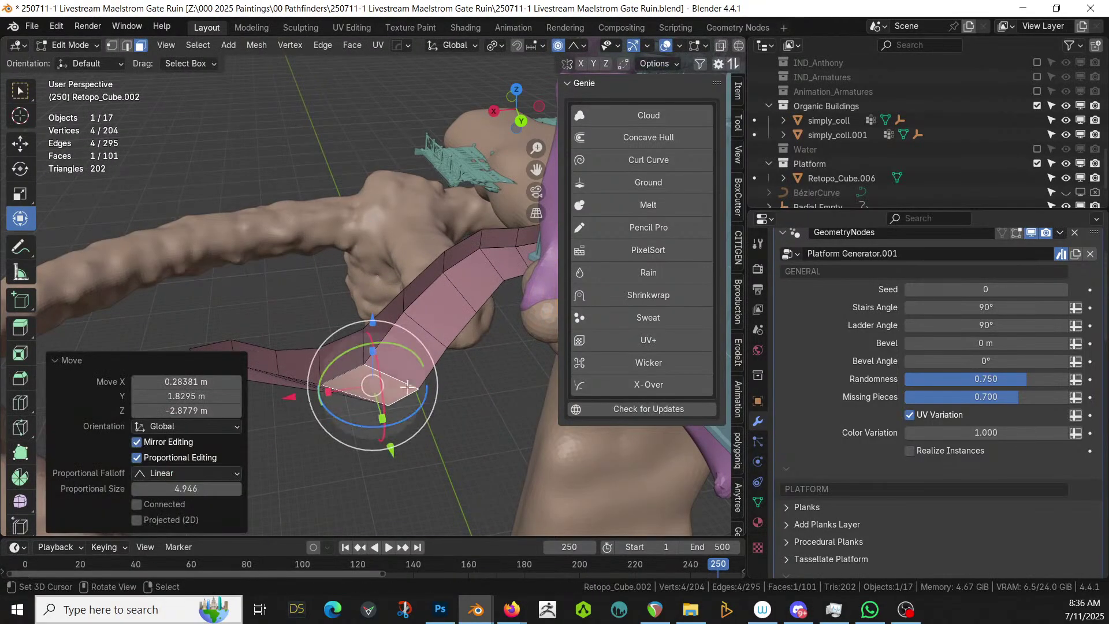
# Select the strip of upright side faces along the curved walkway and delete them
pyautogui.click(222, 350)
pyautogui.keyDown('ctrl'); pyautogui.click(530, 231); pyautogui.keyUp('ctrl')
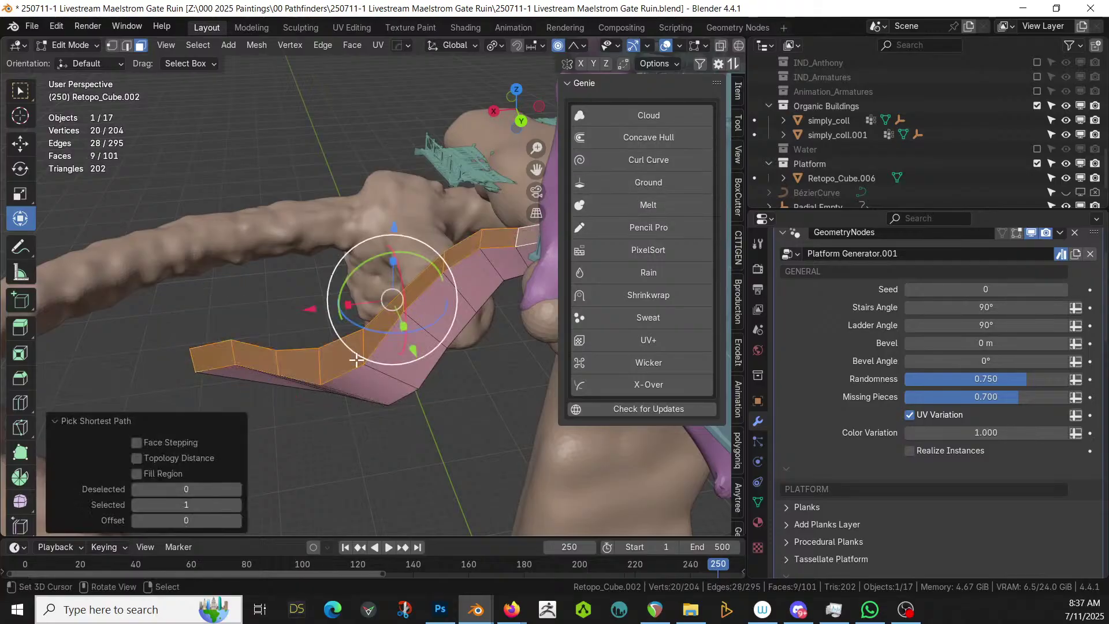
pyautogui.press('x')
pyautogui.click(306, 391)
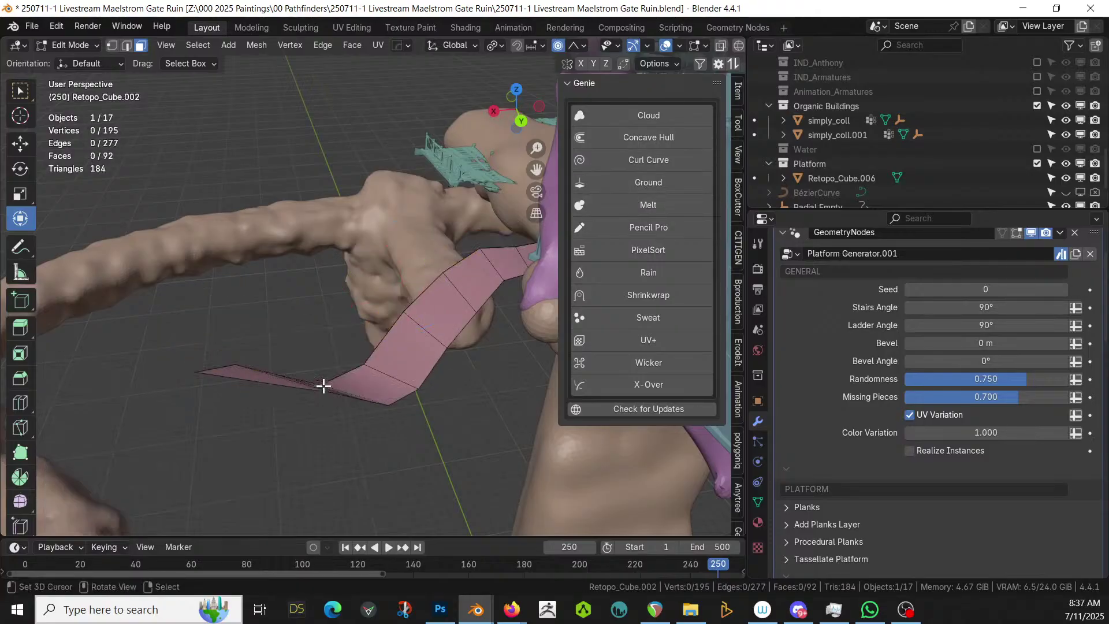
# Move the sagging deck face about -1.94, 1.66, -2.6 m, rotate it about -64° around X, and return to Object Mode
pyautogui.click(359, 396)
pyautogui.moveTo(483, 403); pyautogui.dragTo(515, 361, button='middle')
pyautogui.press('g')
pyautogui.click(584, 434)
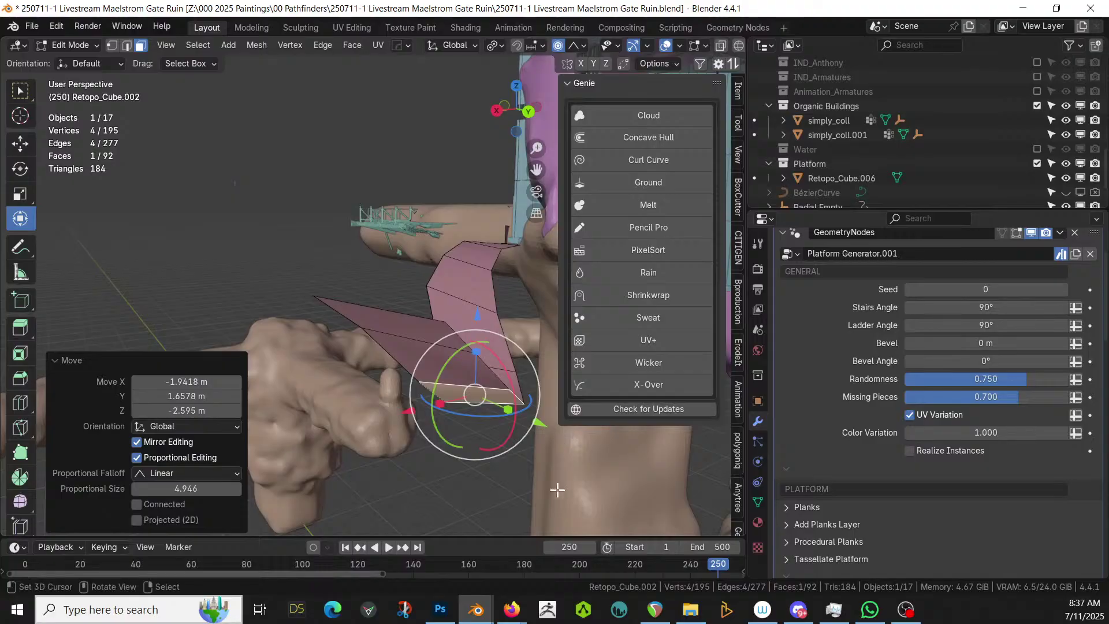
pyautogui.press('r')
pyautogui.press('x')
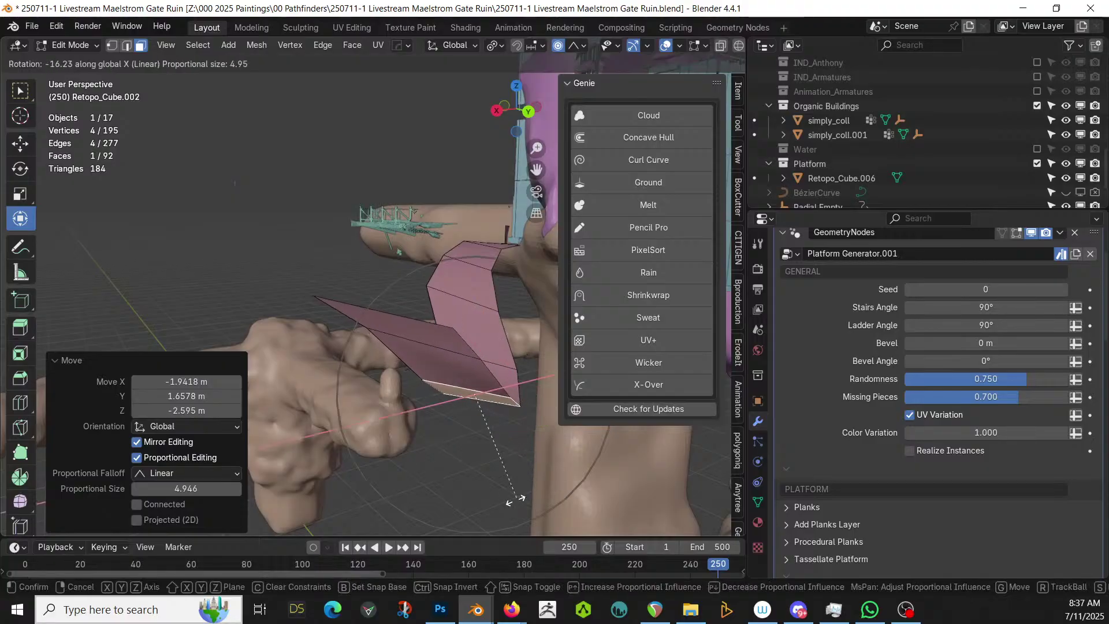
pyautogui.click(421, 504)
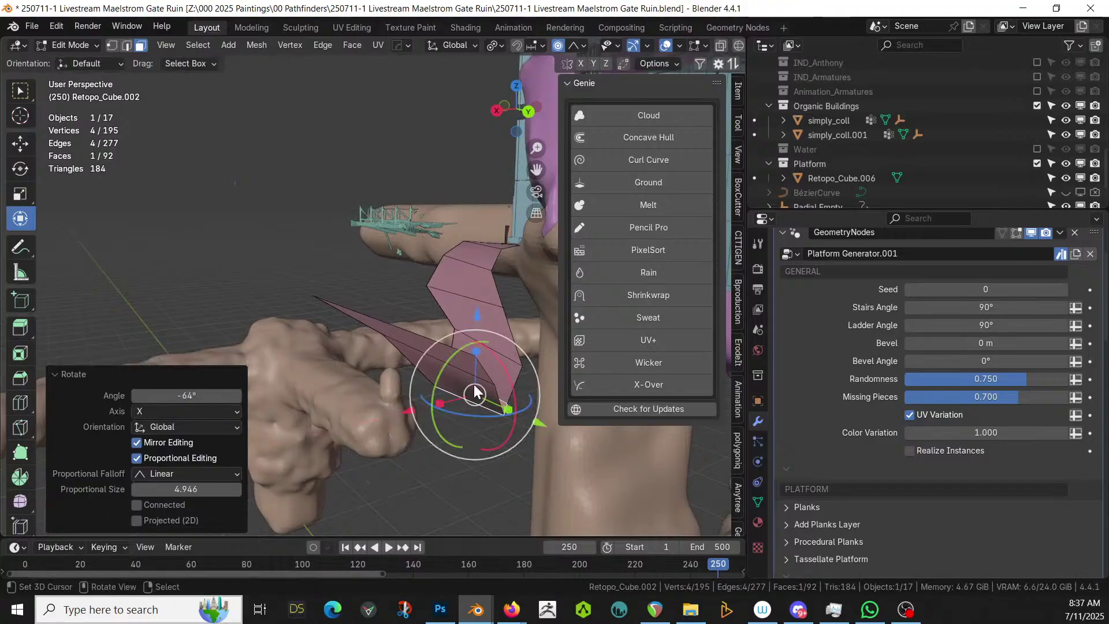
pyautogui.press('Tab')
pyautogui.press('KP_Divide')
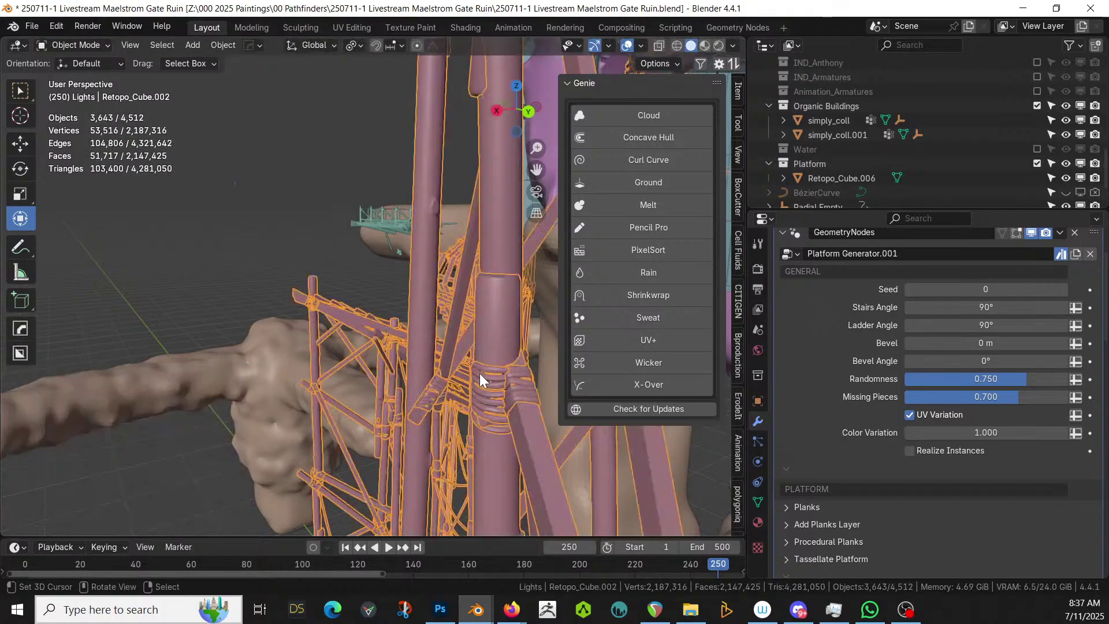
# Edit the narrow walkway and shift one of its deck faces about 2.88 m in X and -1.15 m in Y from the top view
pyautogui.moveTo(479, 373); pyautogui.dragTo(179, 498, button='middle')
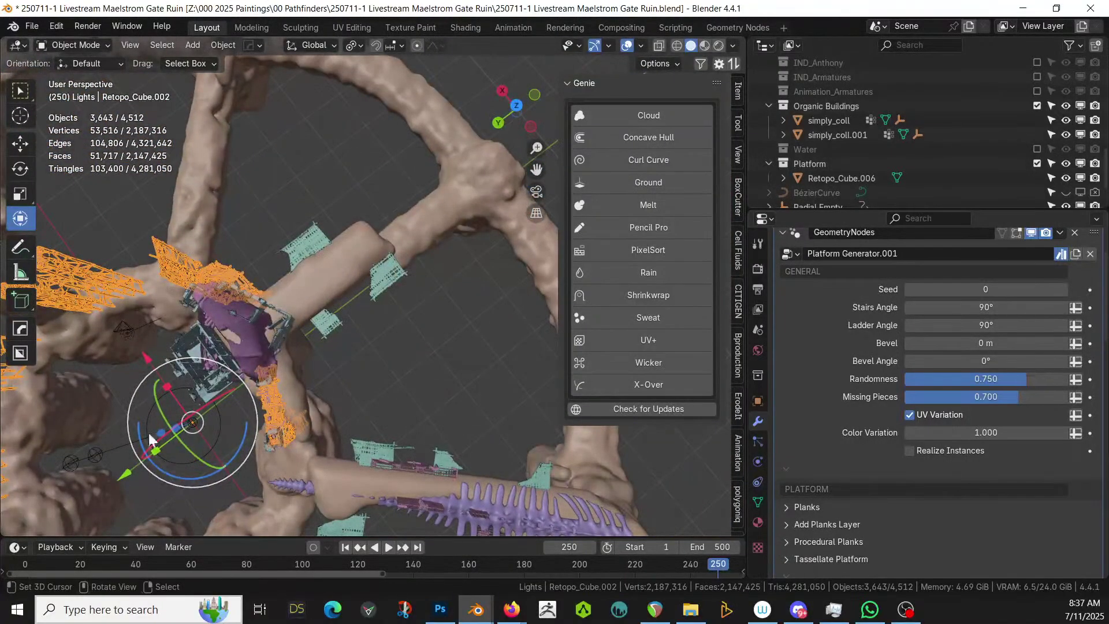
pyautogui.moveTo(147, 432); pyautogui.dragTo(402, 373, button='middle')
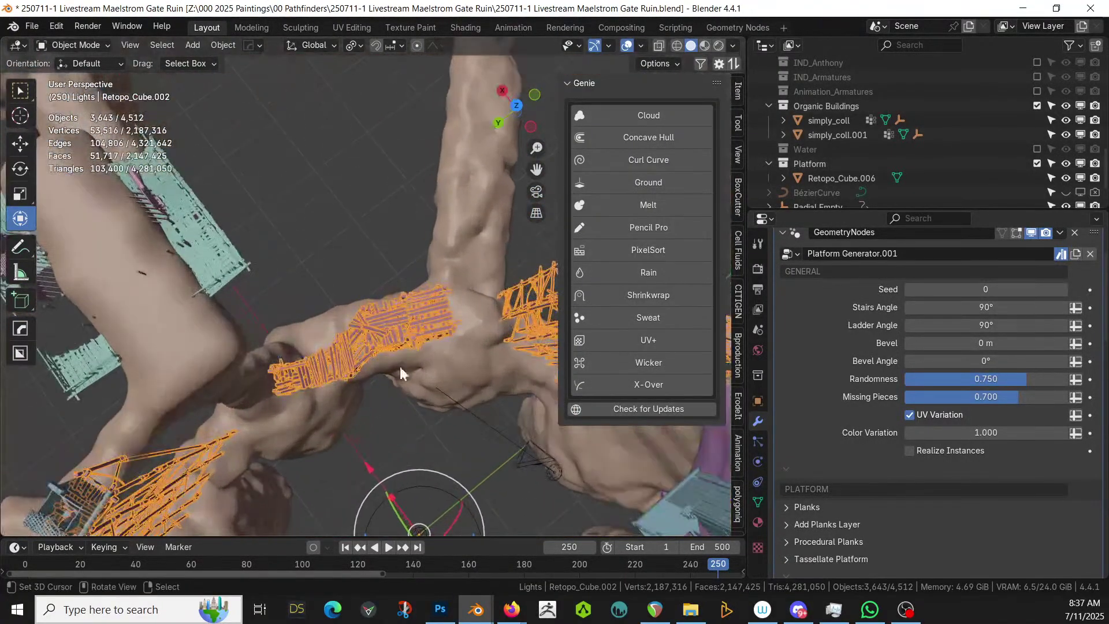
pyautogui.press('Tab')
pyautogui.click(395, 328)
pyautogui.press('KP_7')
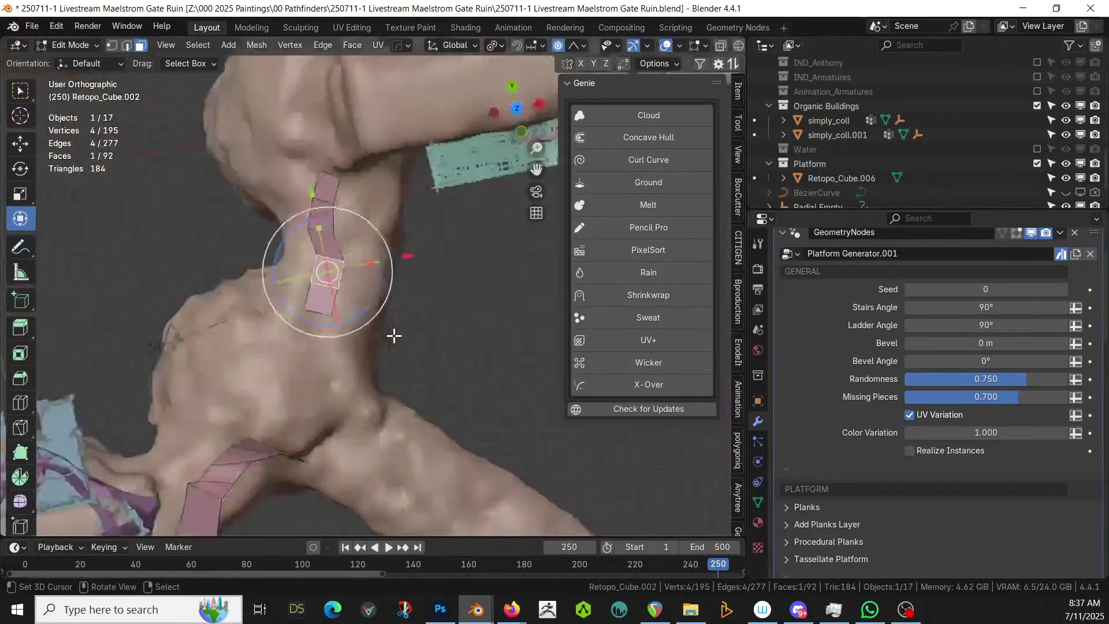
pyautogui.press('g')
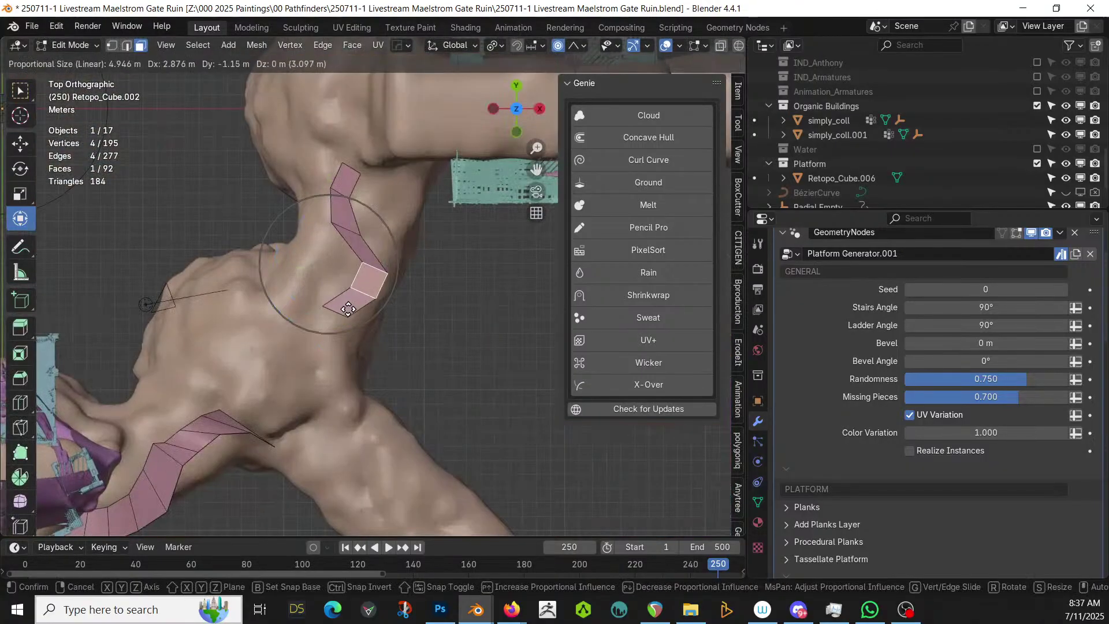
pyautogui.click(348, 309)
# Shift the middle face of the walkway between the two small houses using proportional size 2.098, and lower it about 1 m
pyautogui.moveTo(348, 310)
pyautogui.mouseDown(button='middle')
pyautogui.moveTo(396, 218)
pyautogui.moveTo(440, 198)
pyautogui.moveTo(508, 265)
pyautogui.moveTo(426, 393)
pyautogui.mouseUp(button='middle')
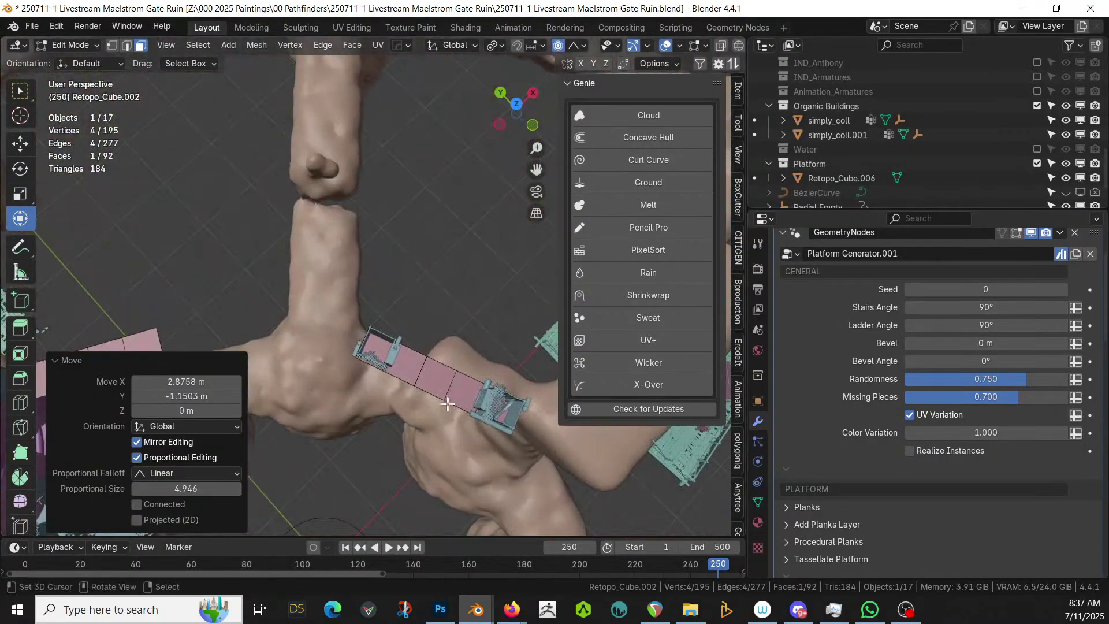
pyautogui.press('g')
pyautogui.scroll(6, 427, 399)
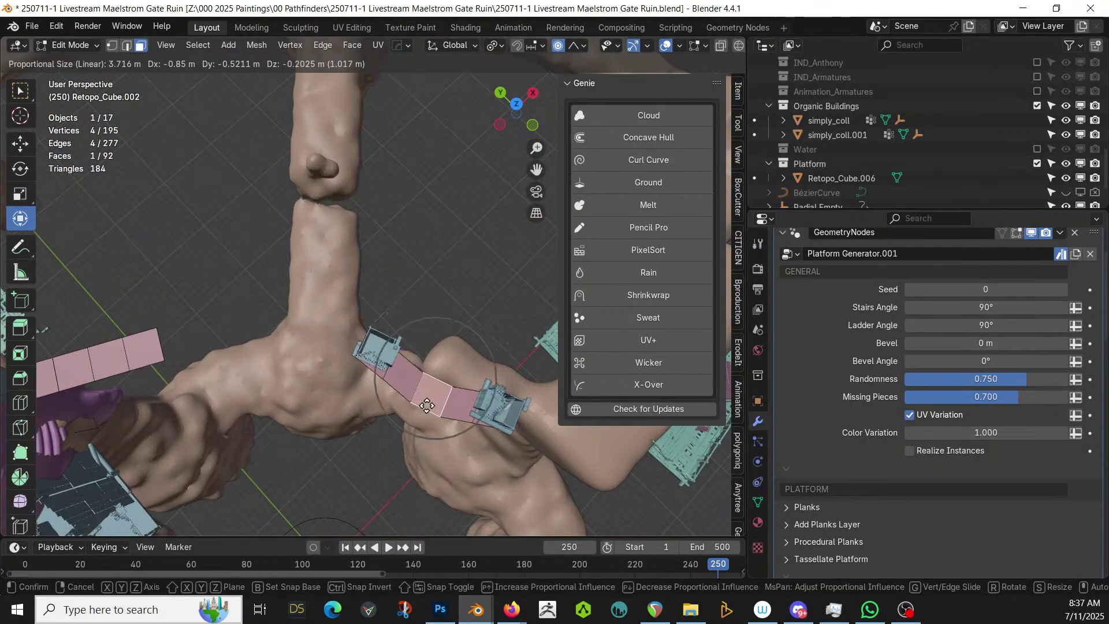
pyautogui.click(427, 404)
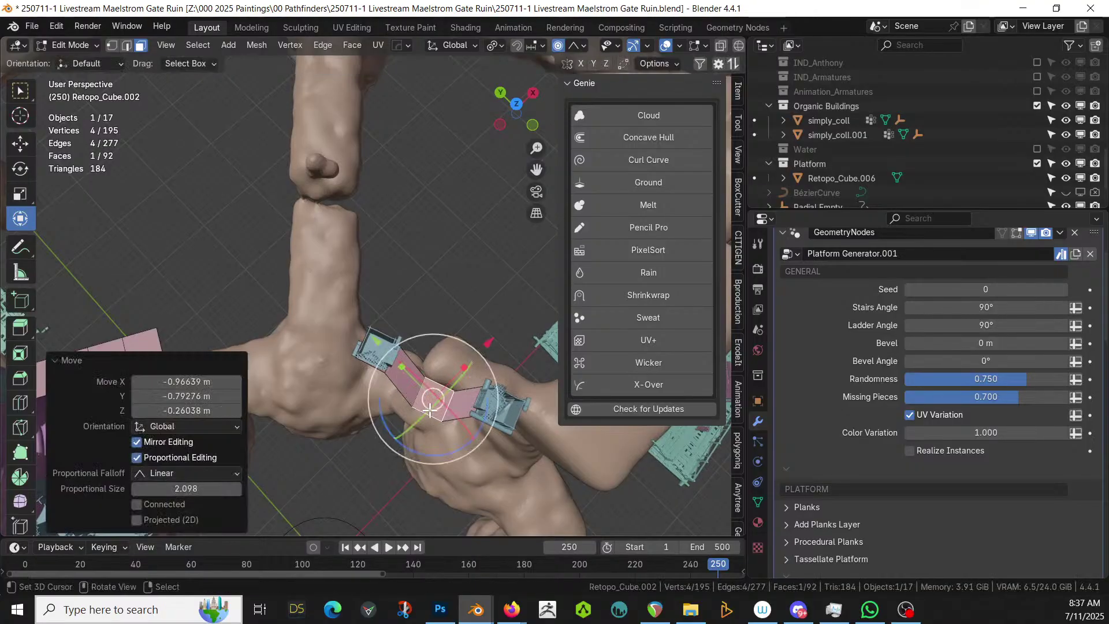
pyautogui.moveTo(427, 404); pyautogui.dragTo(411, 270, button='middle')
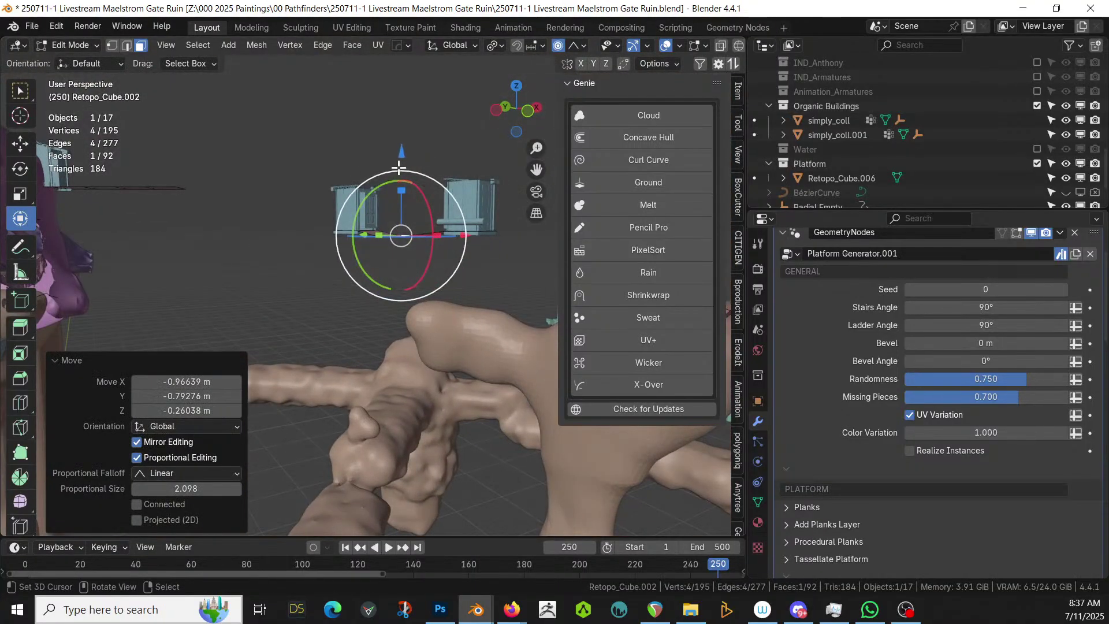
pyautogui.moveTo(405, 147); pyautogui.dragTo(403, 166)
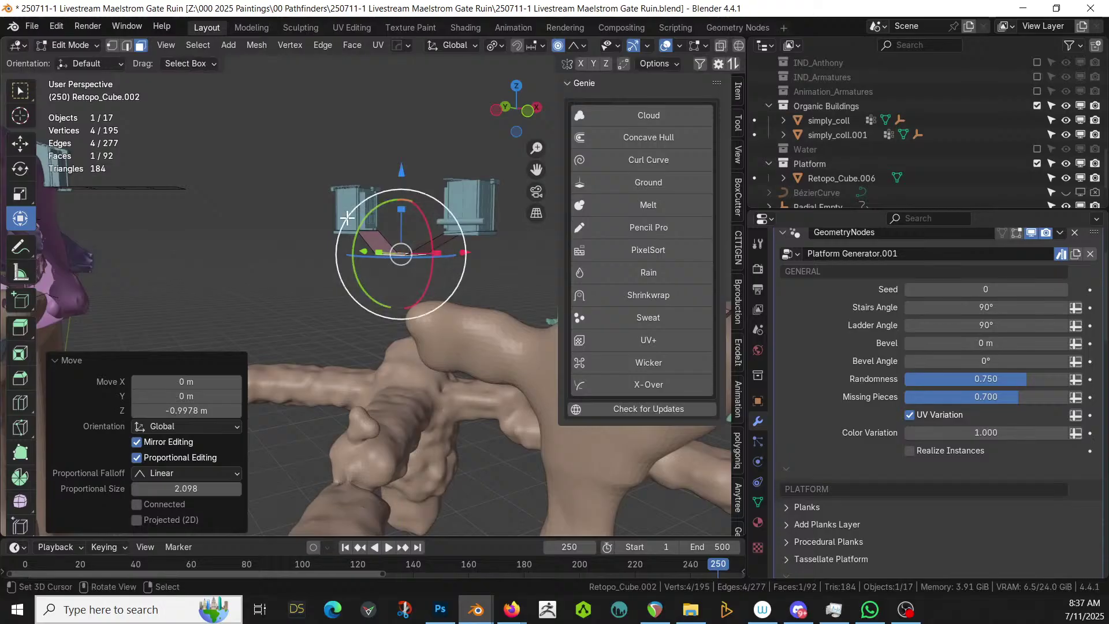
# Move a deck face of the walkway beside the purple organic building down about 5.23 m with proportional editing
pyautogui.moveTo(359, 217); pyautogui.dragTo(692, 296)
pyautogui.moveTo(692, 296); pyautogui.dragTo(399, 315, button='middle')
pyautogui.press('g')
pyautogui.click(439, 419)
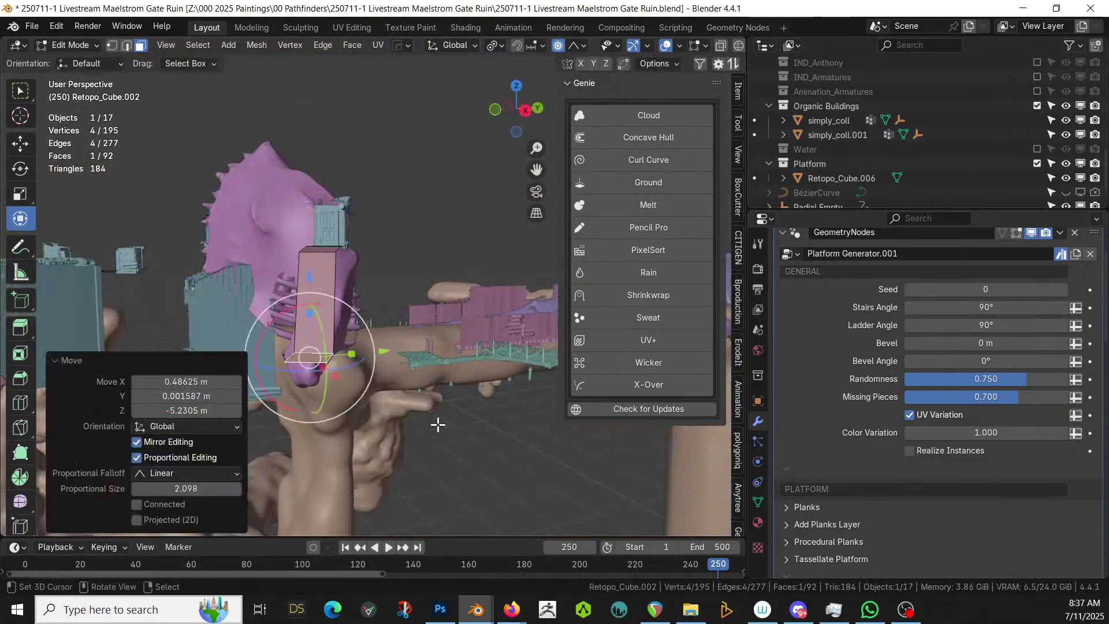
# Rotate the lowered deck face about -40° in the view plane and inspect the generated scaffolds in Object Mode before resuming mesh editing
pyautogui.press('r')
pyautogui.click(427, 304)
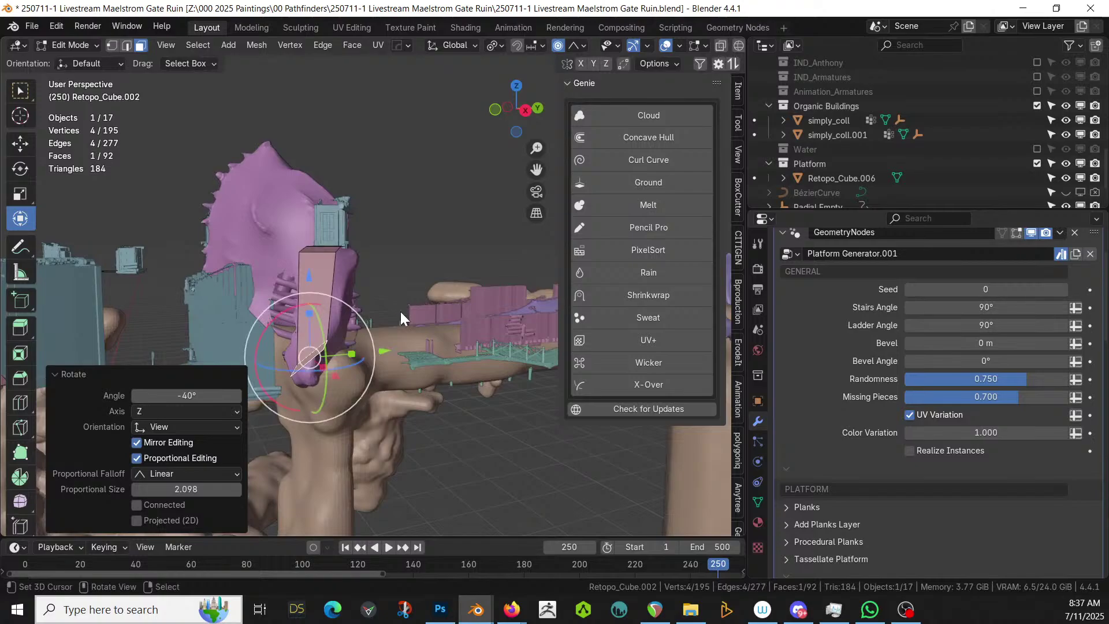
pyautogui.press('Tab')
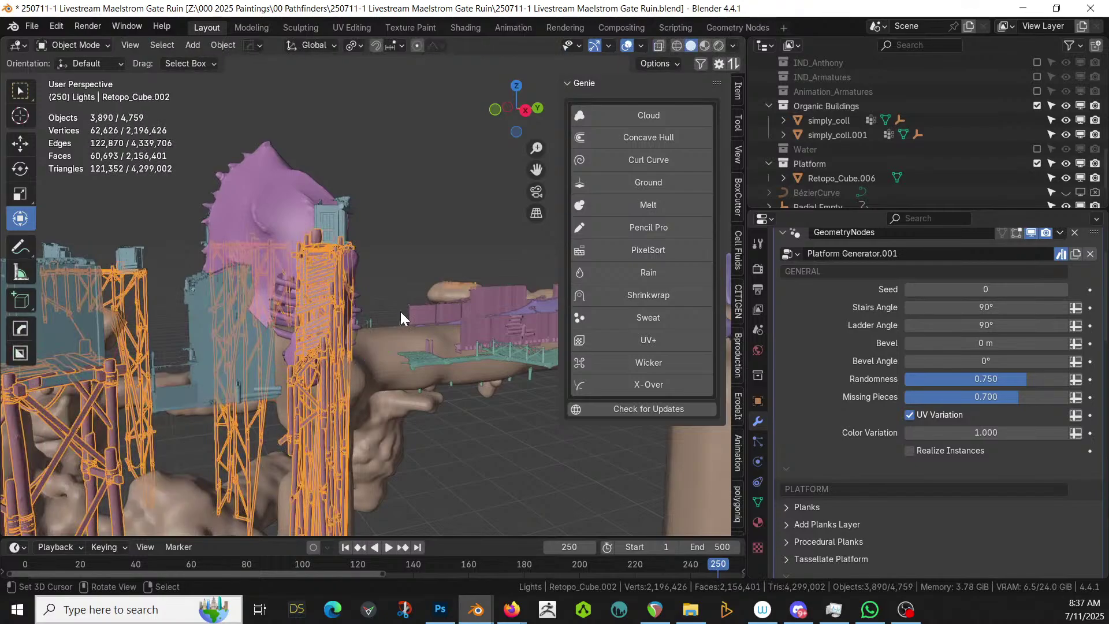
pyautogui.moveTo(445, 331); pyautogui.dragTo(546, 384, button='middle')
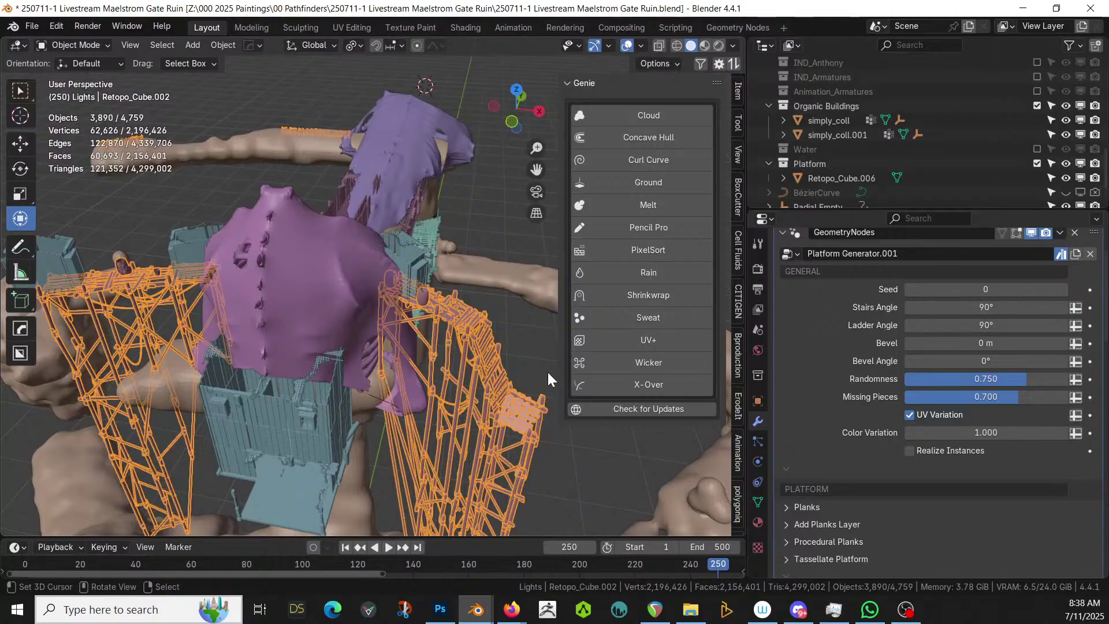
pyautogui.moveTo(164, 289); pyautogui.dragTo(380, 321, button='middle')
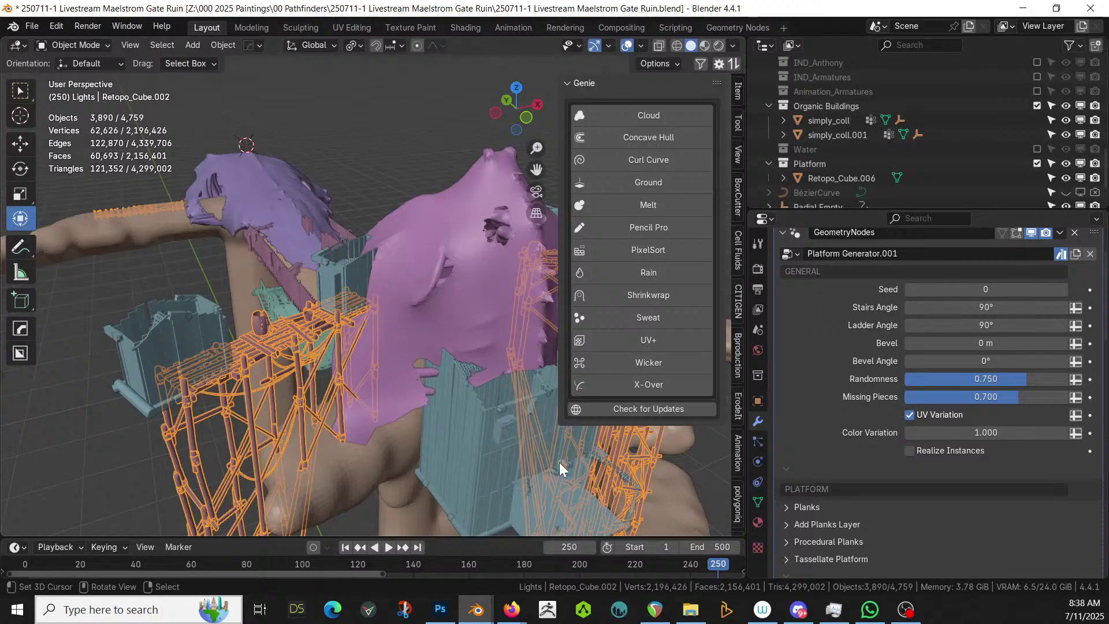
pyautogui.moveTo(274, 355); pyautogui.dragTo(238, 265, button='middle')
pyautogui.press('Tab')
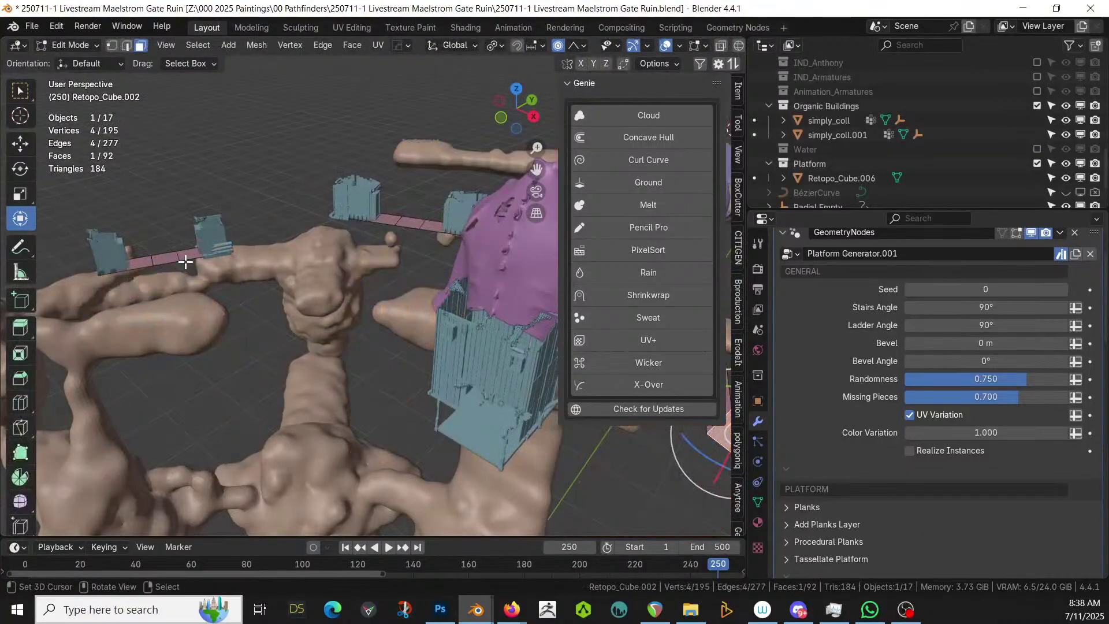
# Try moving the end face of the walkway between the two far small houses about 7.56, 3.63, -3.98 m with proportional size 2.098
pyautogui.press('g')
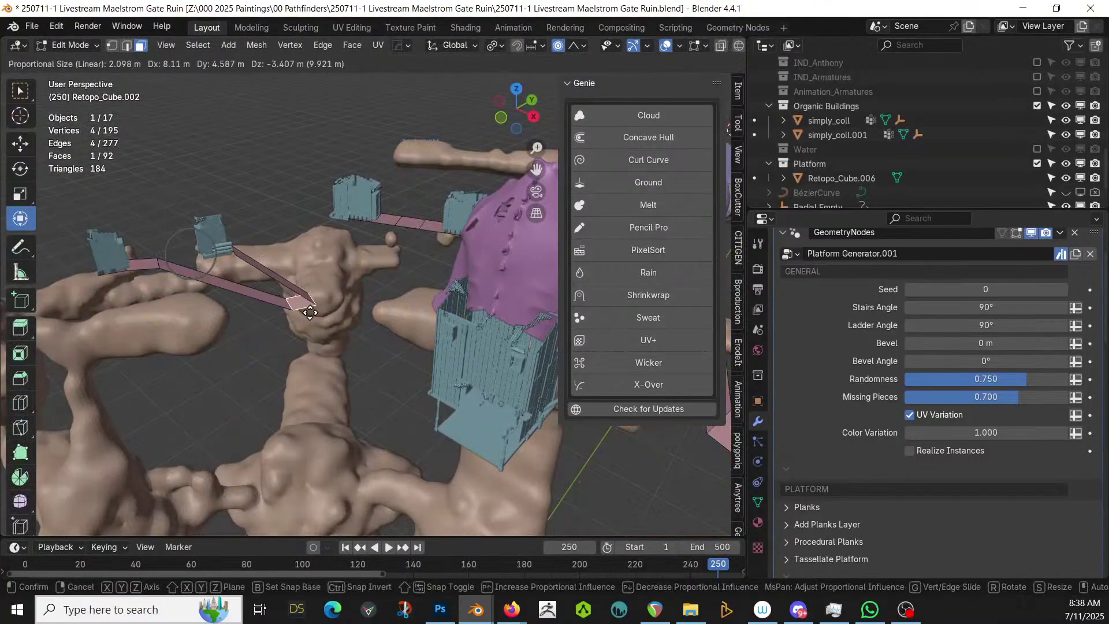
pyautogui.click(298, 321)
pyautogui.moveTo(261, 284); pyautogui.dragTo(238, 296, button='middle')
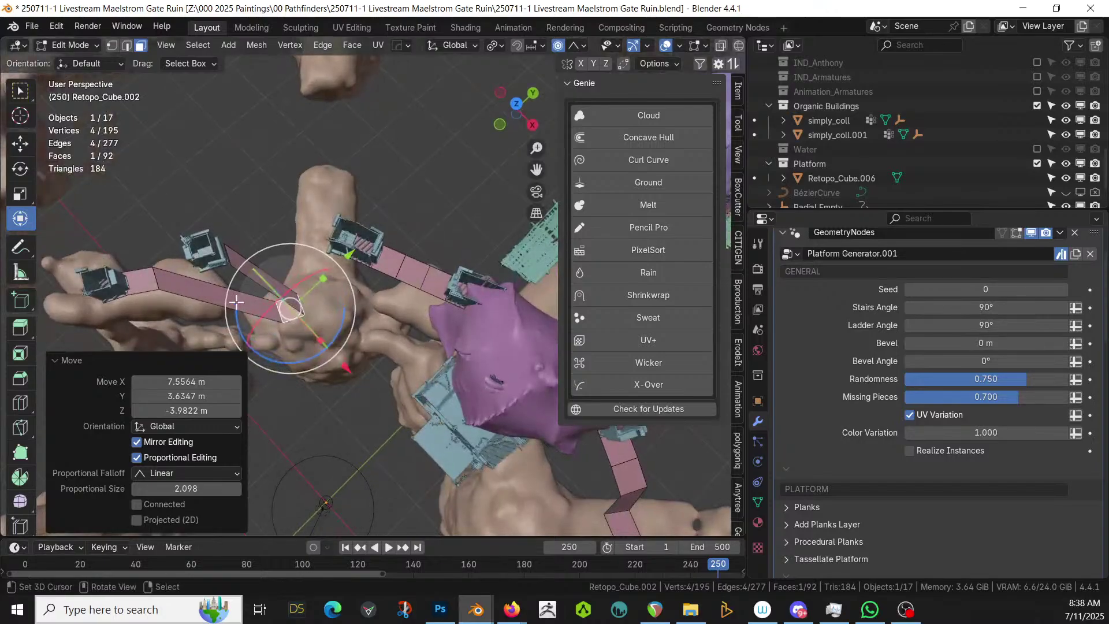
pyautogui.hotkey('ctrl', 'z')
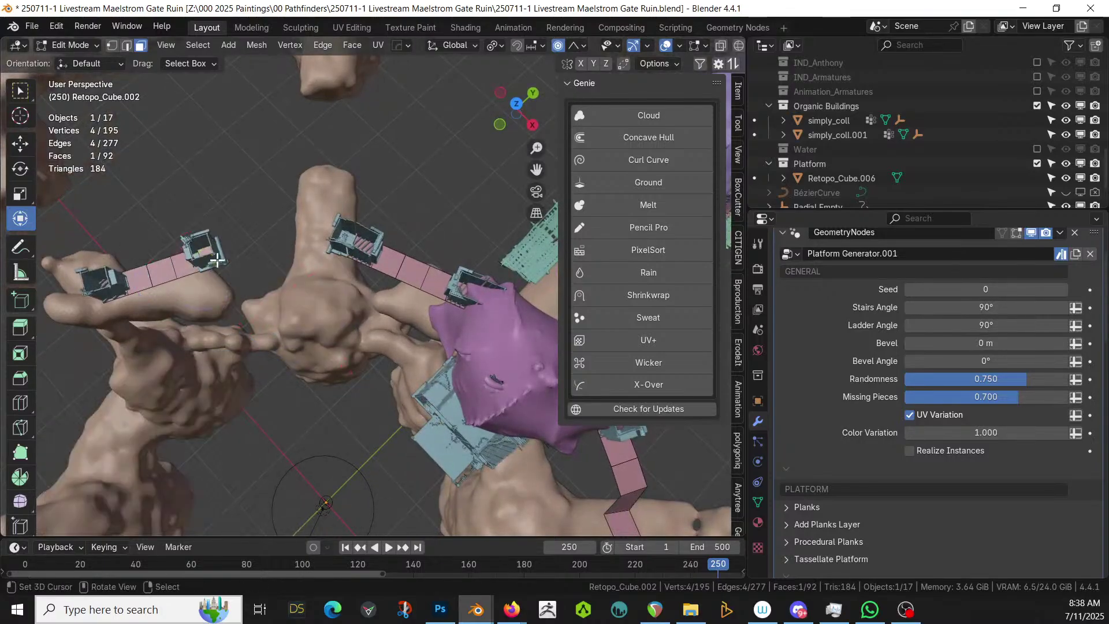
# Move the far walkway's end face about 5.52, -1.19, -1.09 m with proportional size 5.441, and rotate it about 87.6° around Y
pyautogui.press('g')
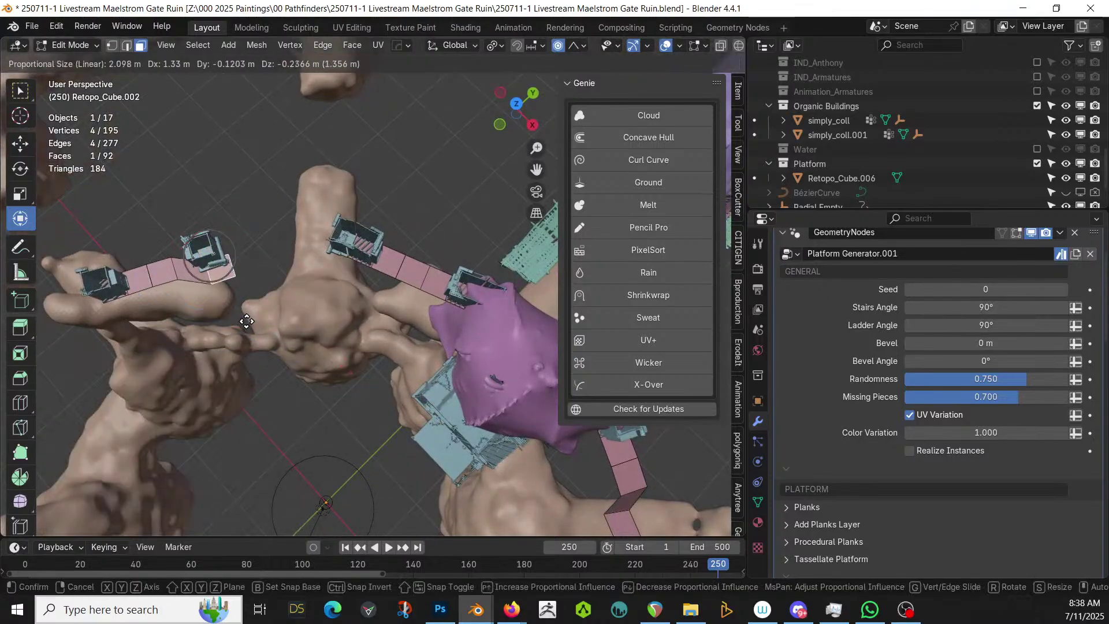
pyautogui.scroll(-7, 251, 329)
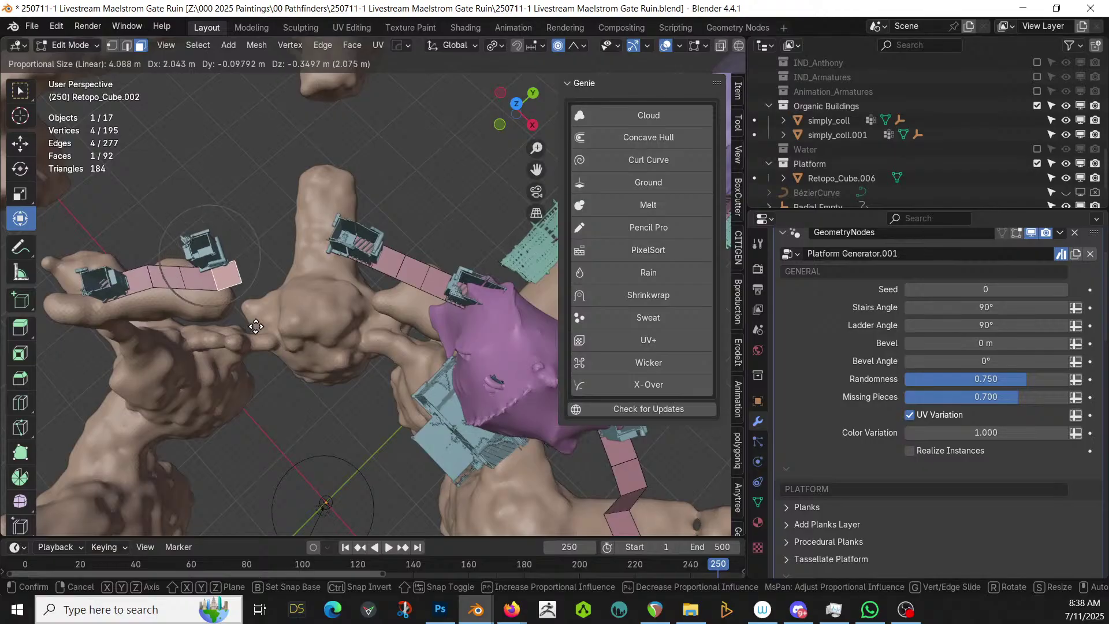
pyautogui.click(273, 368)
pyautogui.moveTo(273, 368); pyautogui.dragTo(250, 265, button='middle')
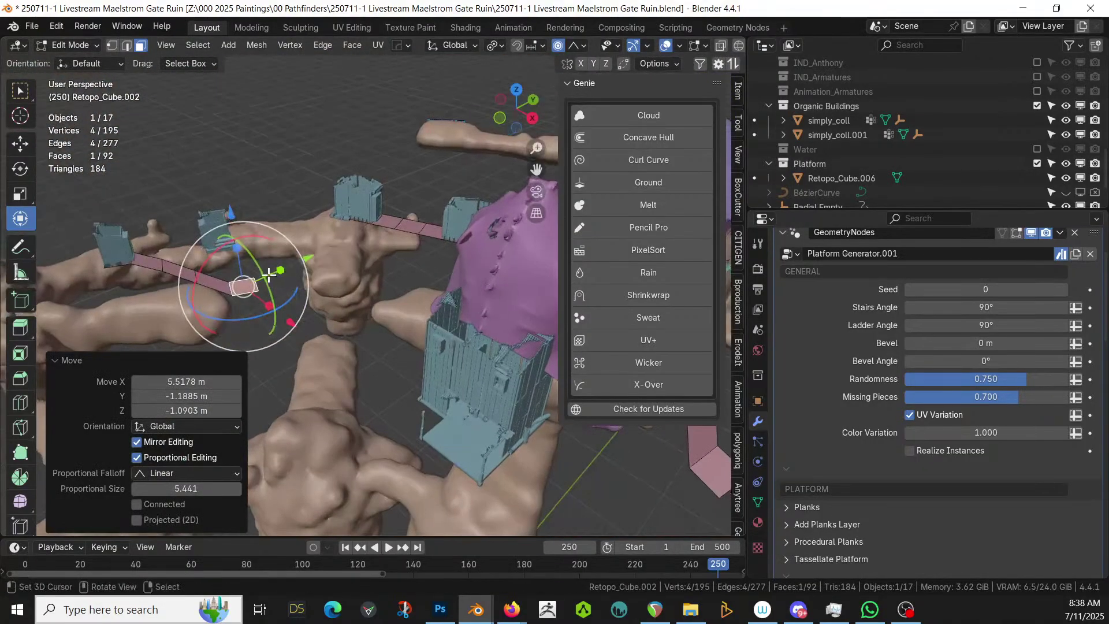
pyautogui.moveTo(249, 262); pyautogui.dragTo(257, 258)
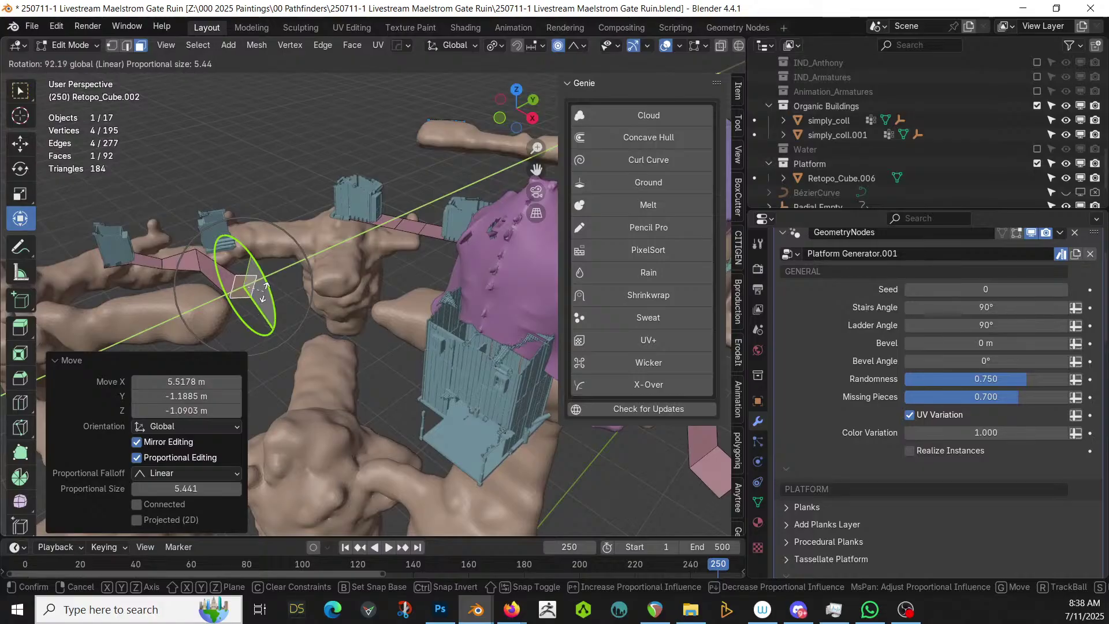
pyautogui.click(265, 290)
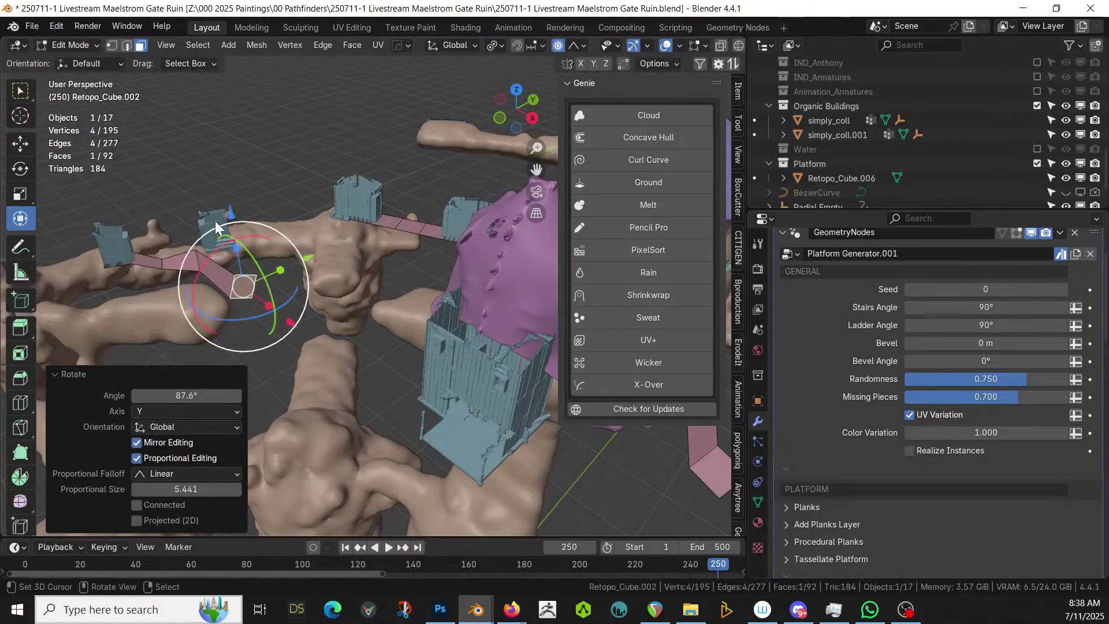
pyautogui.press('Tab')
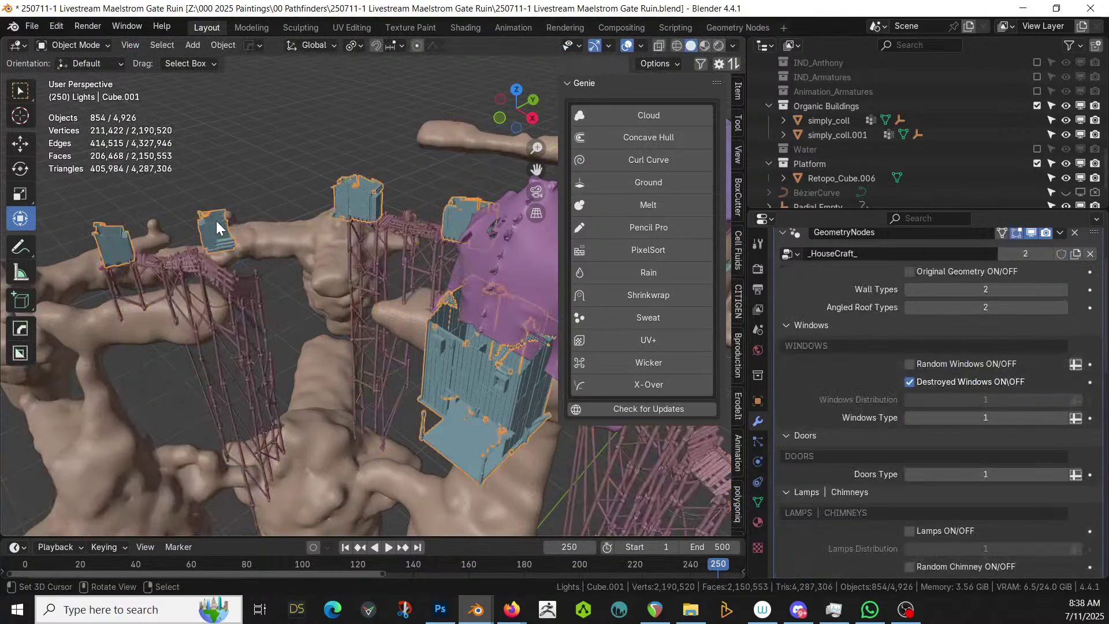
# Show the houses' original geometry and delete all vertices of the small house block behind the collapsed walkway end
pyautogui.click(910, 272)
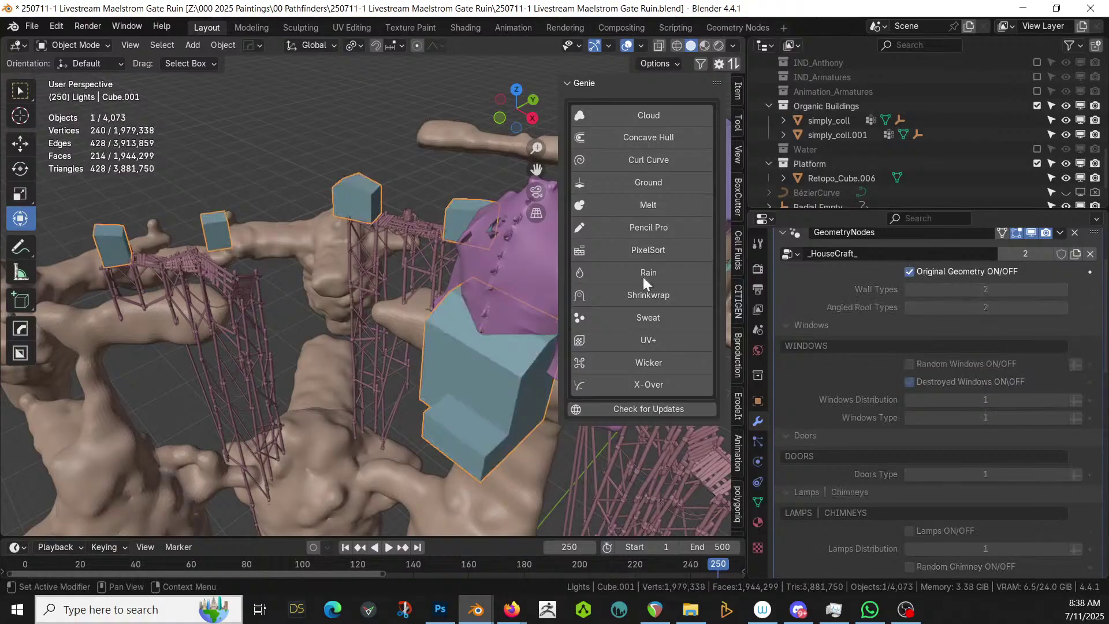
pyautogui.press('Tab')
pyautogui.hotkey('ctrl', 'l')
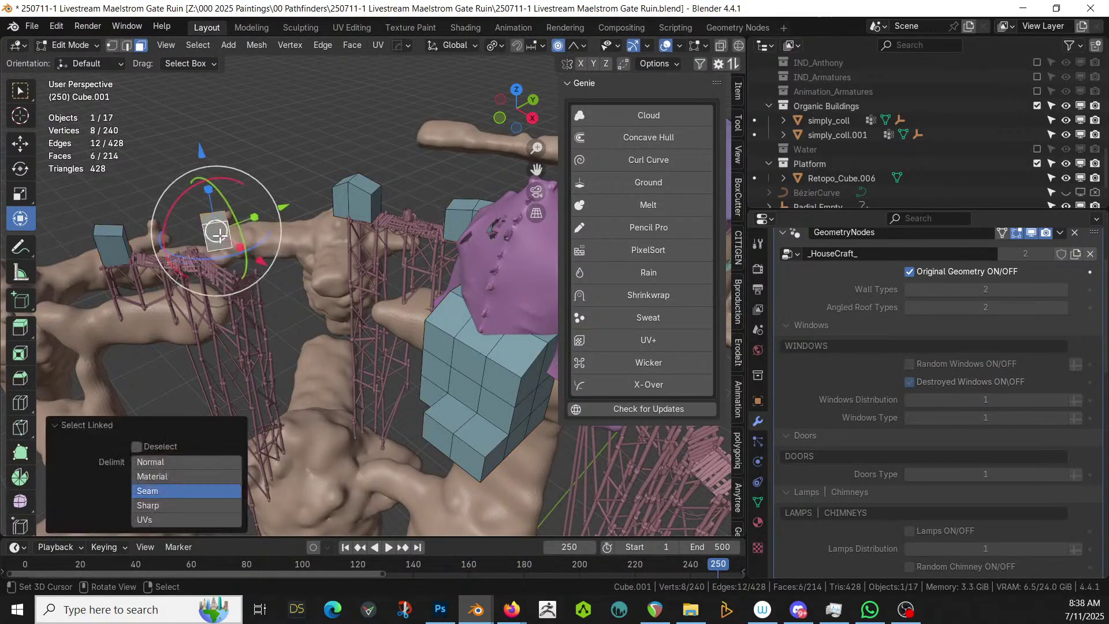
pyautogui.press('x')
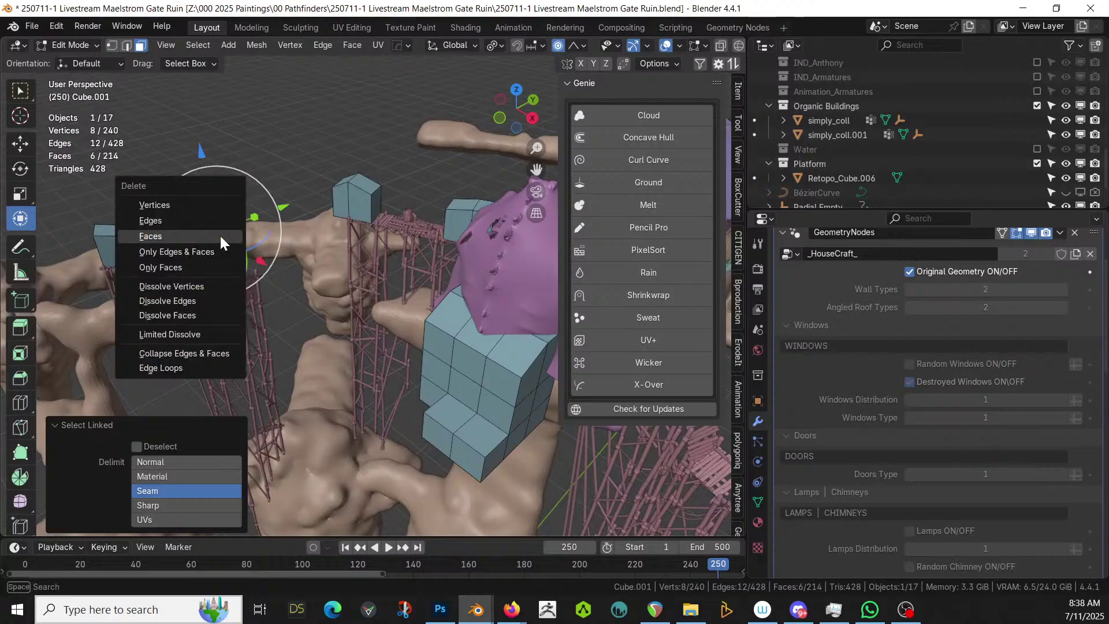
pyautogui.click(155, 204)
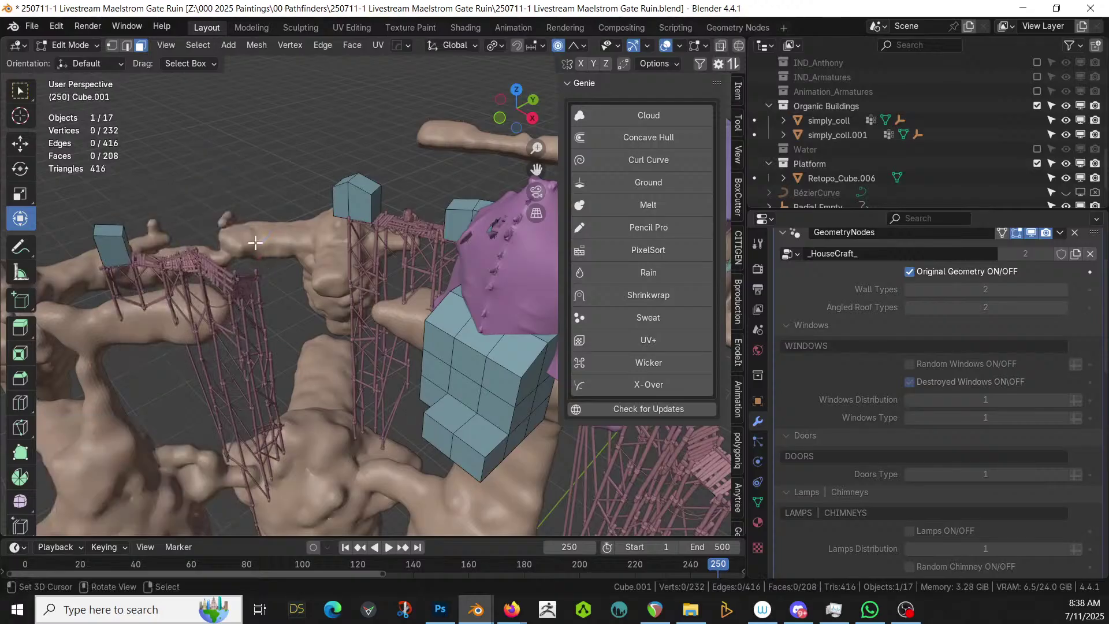
pyautogui.press('Tab')
# Edit the house mesh and delete eight wall and roof faces from the large house block and its protruding porches
pyautogui.moveTo(266, 252); pyautogui.dragTo(335, 390, button='middle')
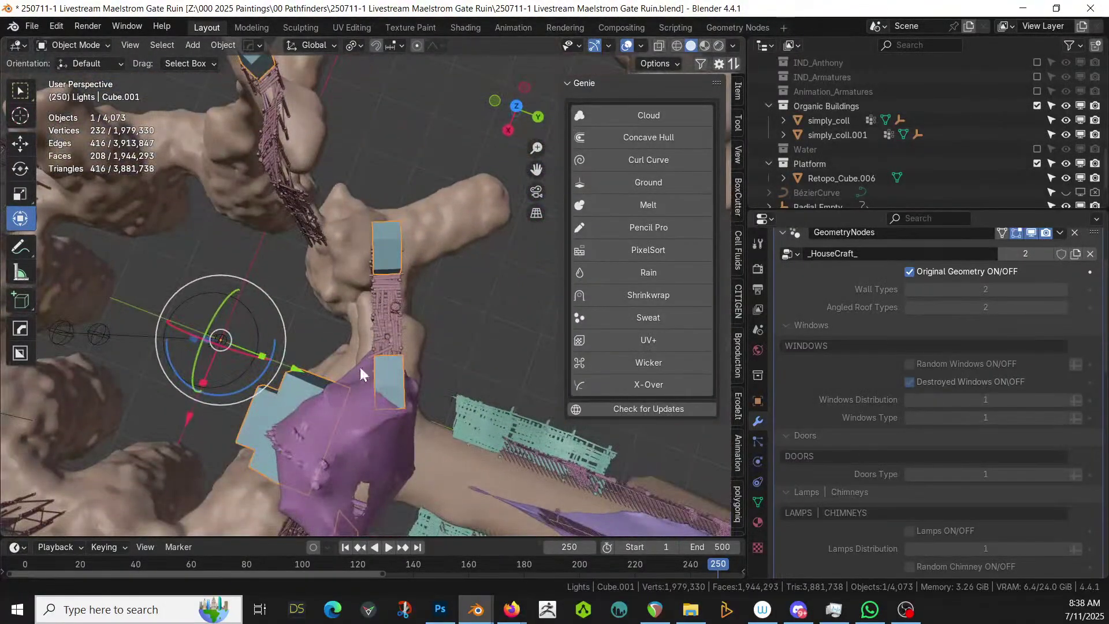
pyautogui.scroll(-3, 771, 290)
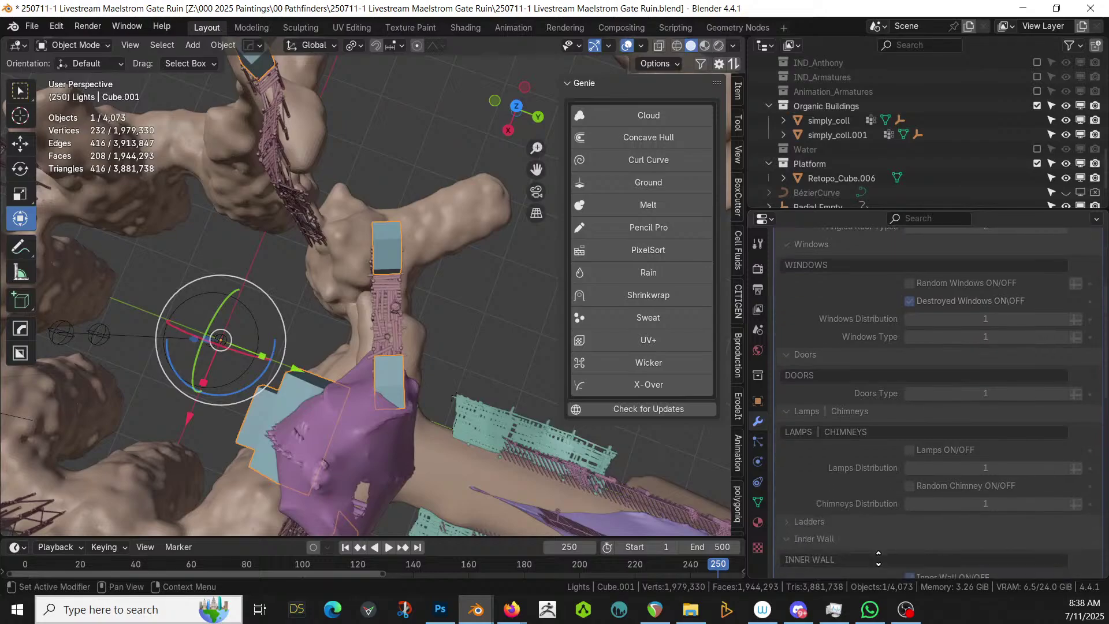
pyautogui.moveTo(341, 404); pyautogui.dragTo(413, 260, button='middle')
pyautogui.click(209, 268)
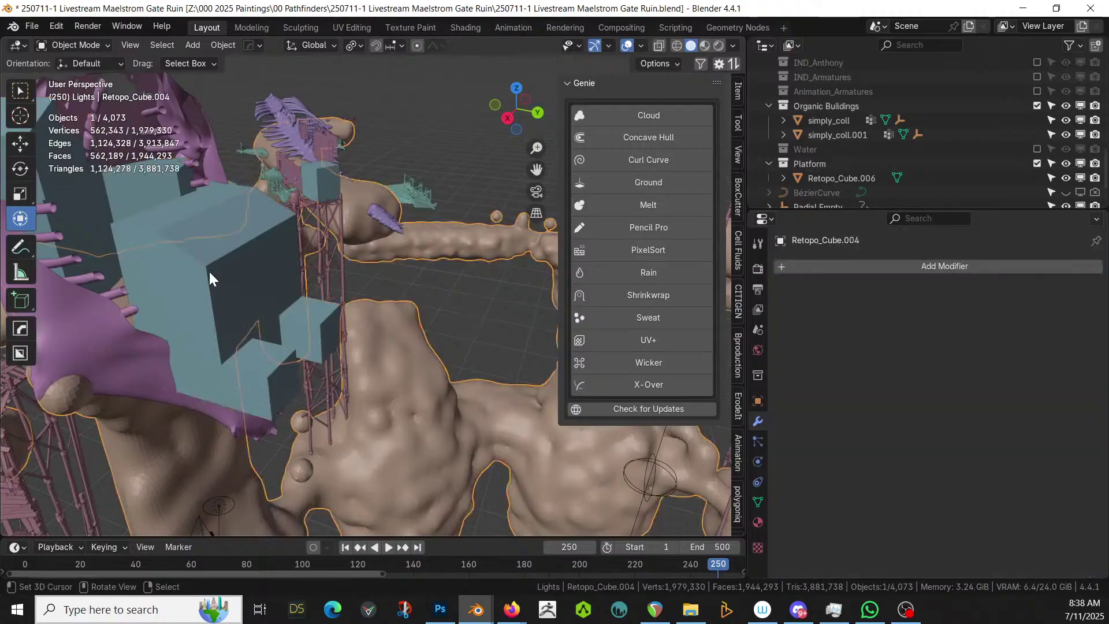
pyautogui.click(206, 252)
pyautogui.press('Tab')
pyautogui.click(280, 388)
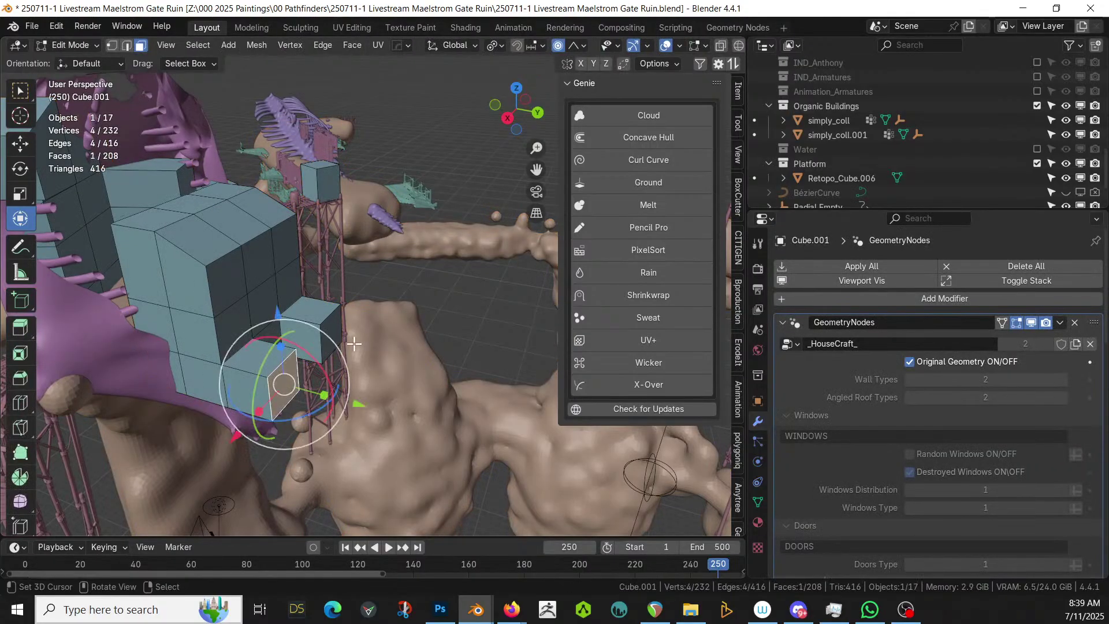
pyautogui.keyDown('shift'); pyautogui.click(330, 332); pyautogui.keyUp('shift')
pyautogui.keyDown('shift'); pyautogui.click(308, 339); pyautogui.keyUp('shift')
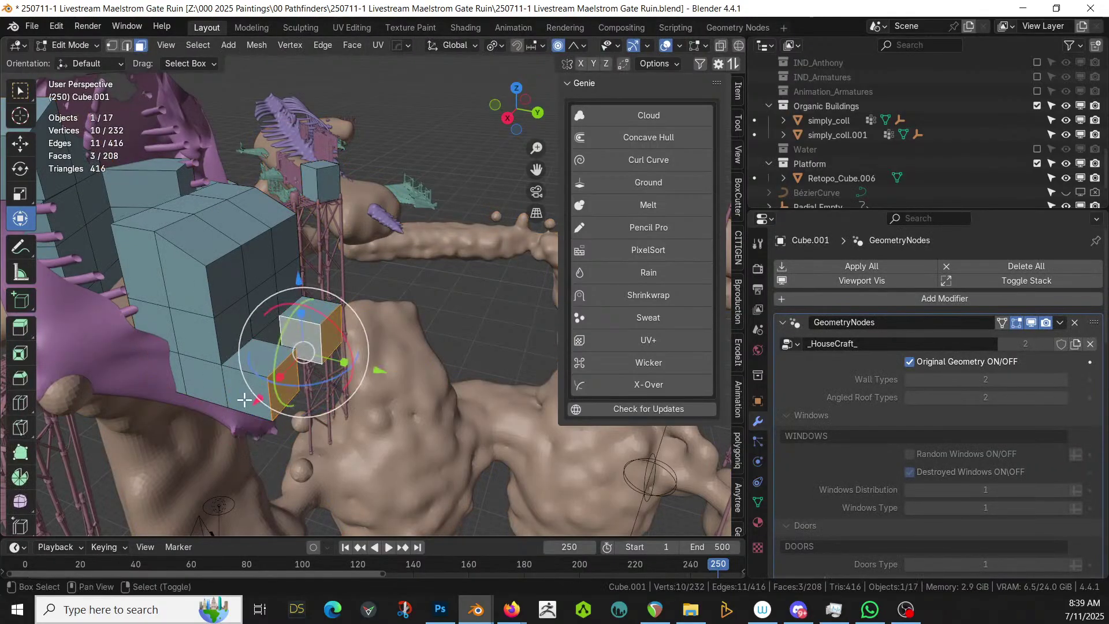
pyautogui.keyDown('shift'); pyautogui.click(246, 389); pyautogui.keyUp('shift')
pyautogui.keyDown('shift'); pyautogui.click(223, 276); pyautogui.keyUp('shift')
pyautogui.keyDown('shift'); pyautogui.click(199, 290); pyautogui.keyUp('shift')
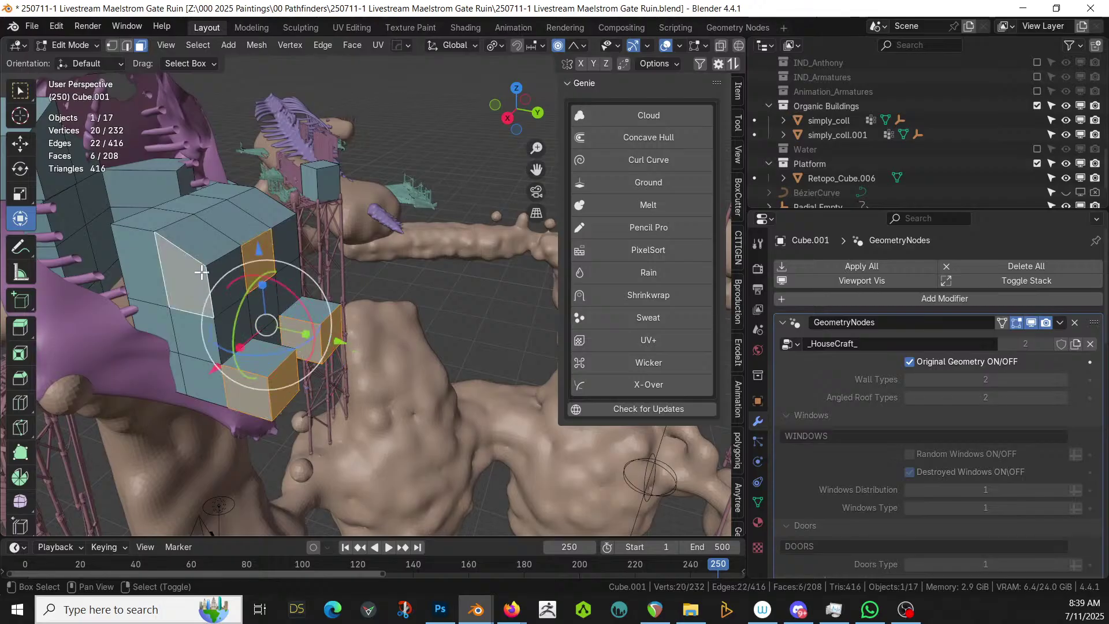
pyautogui.keyDown('shift'); pyautogui.click(202, 272); pyautogui.keyUp('shift')
pyautogui.keyDown('shift'); pyautogui.click(202, 253); pyautogui.keyUp('shift')
pyautogui.press('x')
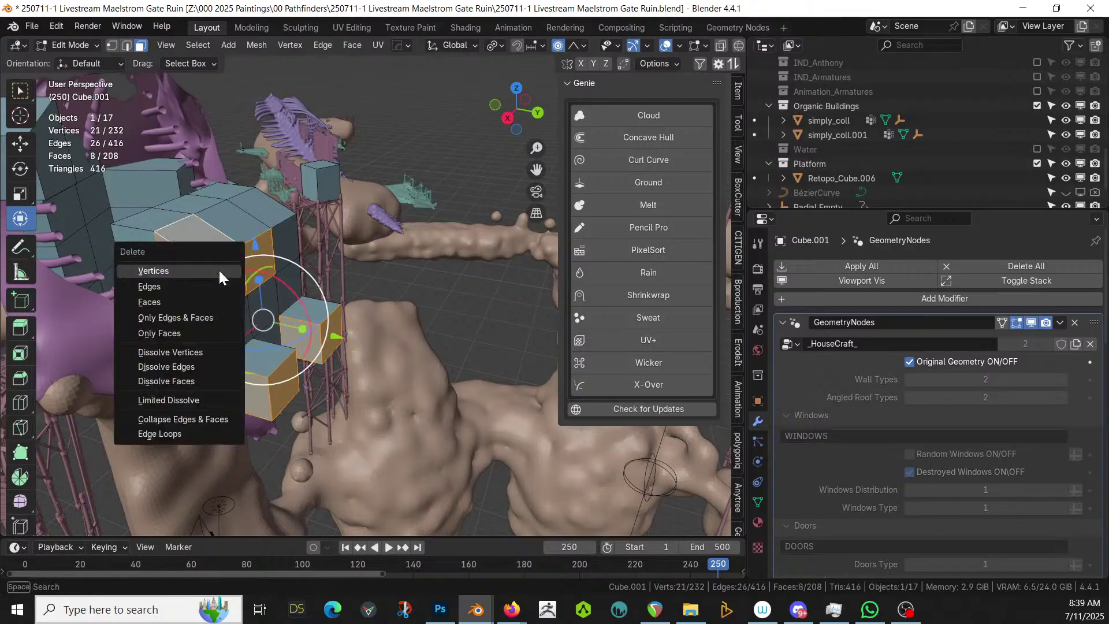
pyautogui.click(217, 300)
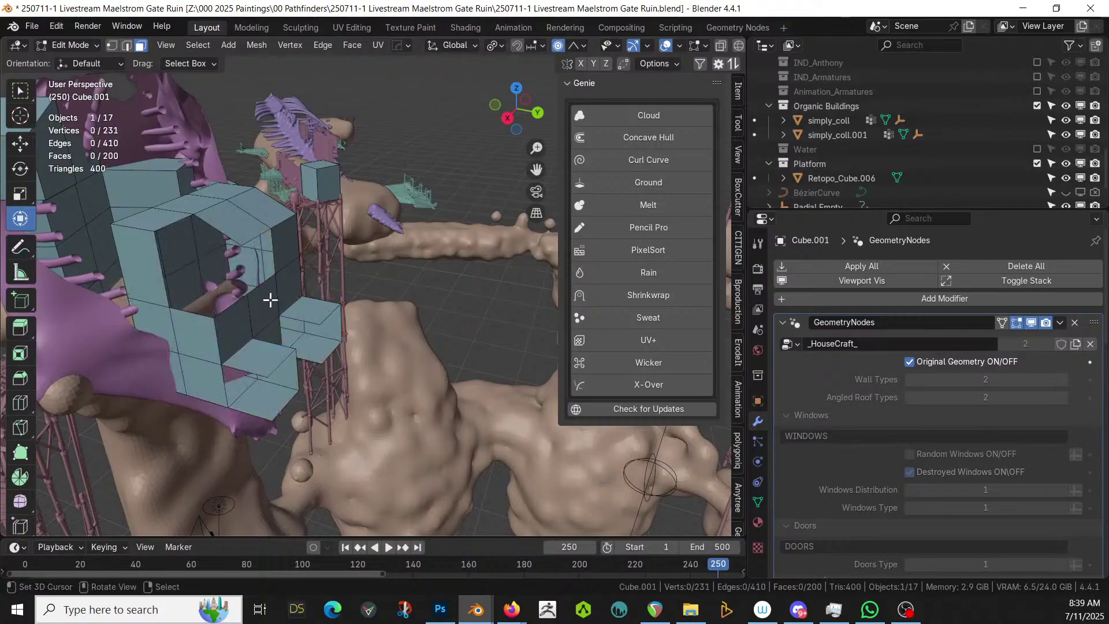
# Delete two adjacent faces of the small house block at the outer end of the scaffold walkway using circle selection
pyautogui.moveTo(271, 298); pyautogui.dragTo(617, 417, button='middle')
pyautogui.press('c')
pyautogui.click(495, 359)
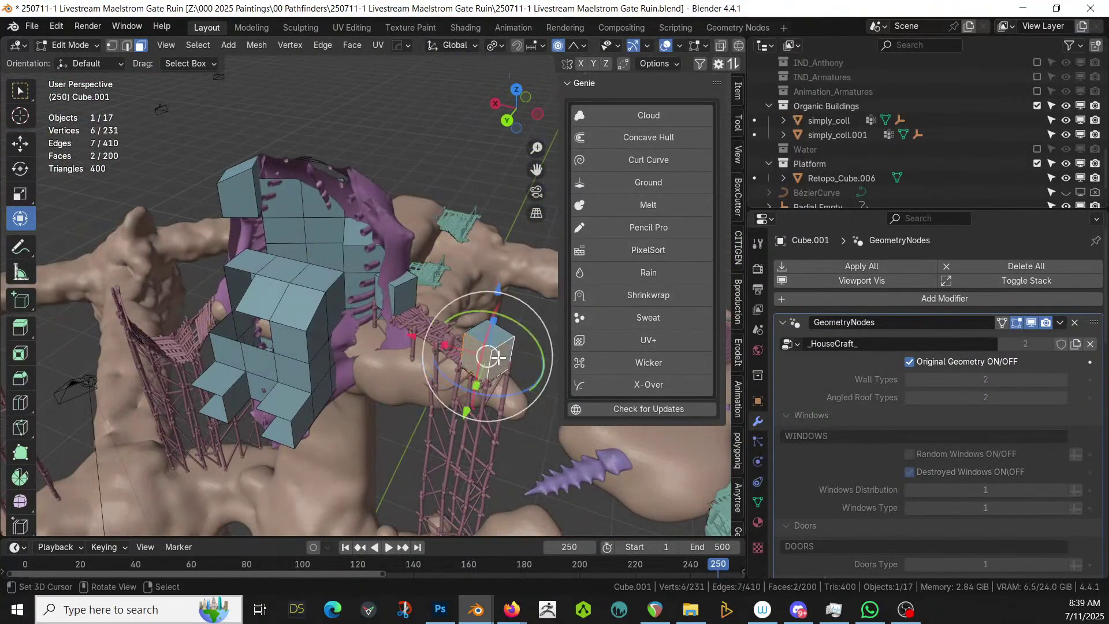
pyautogui.press('Escape')
pyautogui.press('x')
pyautogui.click(491, 357)
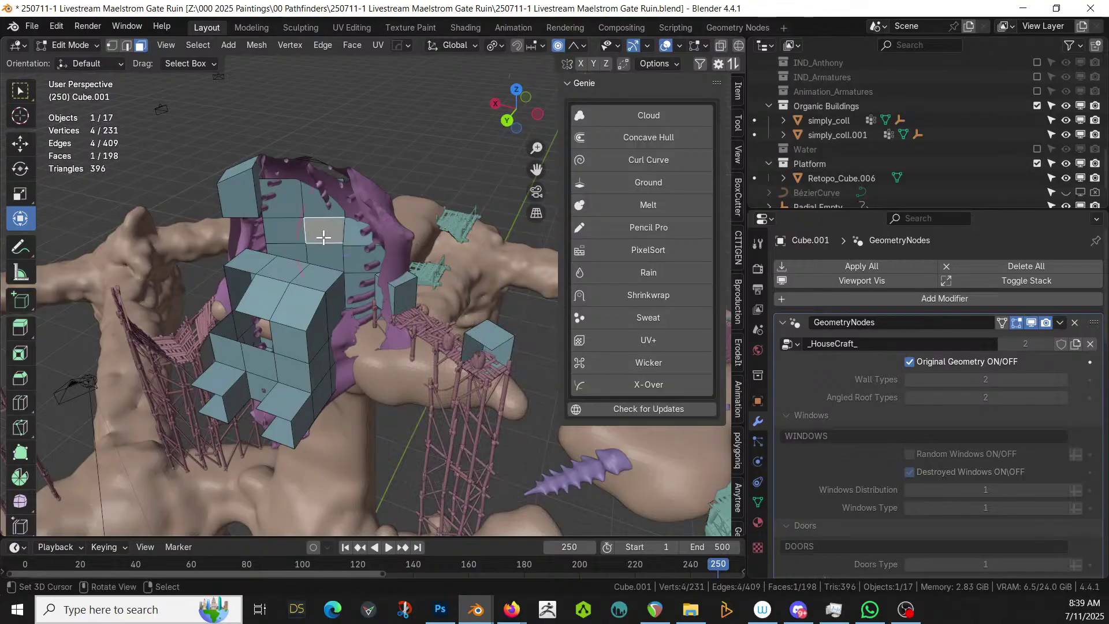
# Delete three upper wall faces of the house block inside the purple organic building
pyautogui.press('c')
pyautogui.moveTo(335, 173); pyautogui.dragTo(347, 198)
pyautogui.press('Escape')
pyautogui.press('x')
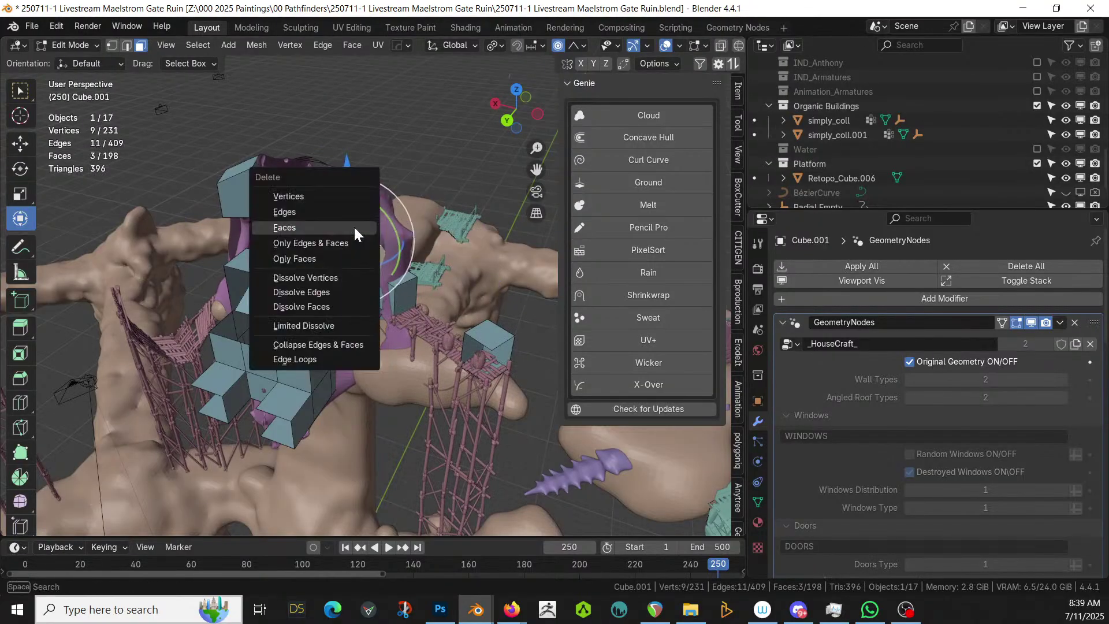
pyautogui.click(355, 227)
# Delete two adjacent faces of the small house block perched at the side of the purple organic building
pyautogui.click(226, 182)
pyautogui.moveTo(226, 182); pyautogui.dragTo(216, 271, button='middle')
pyautogui.hotkey('alt', 'a')
pyautogui.press('c')
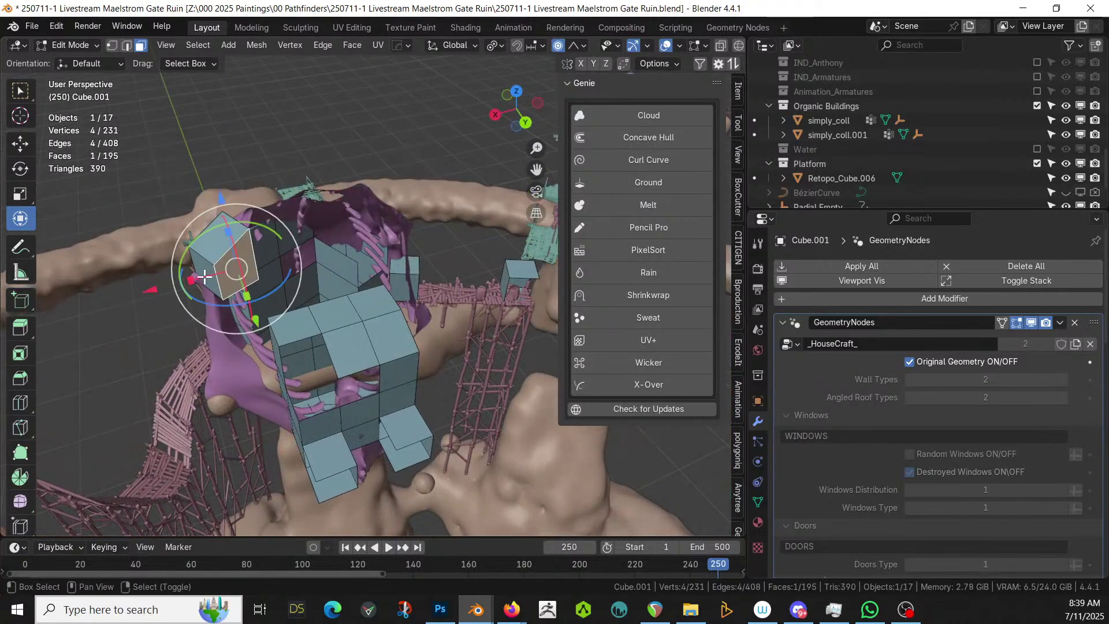
pyautogui.moveTo(238, 271); pyautogui.dragTo(223, 265)
pyautogui.press('Escape')
pyautogui.press('x')
pyautogui.click(222, 318)
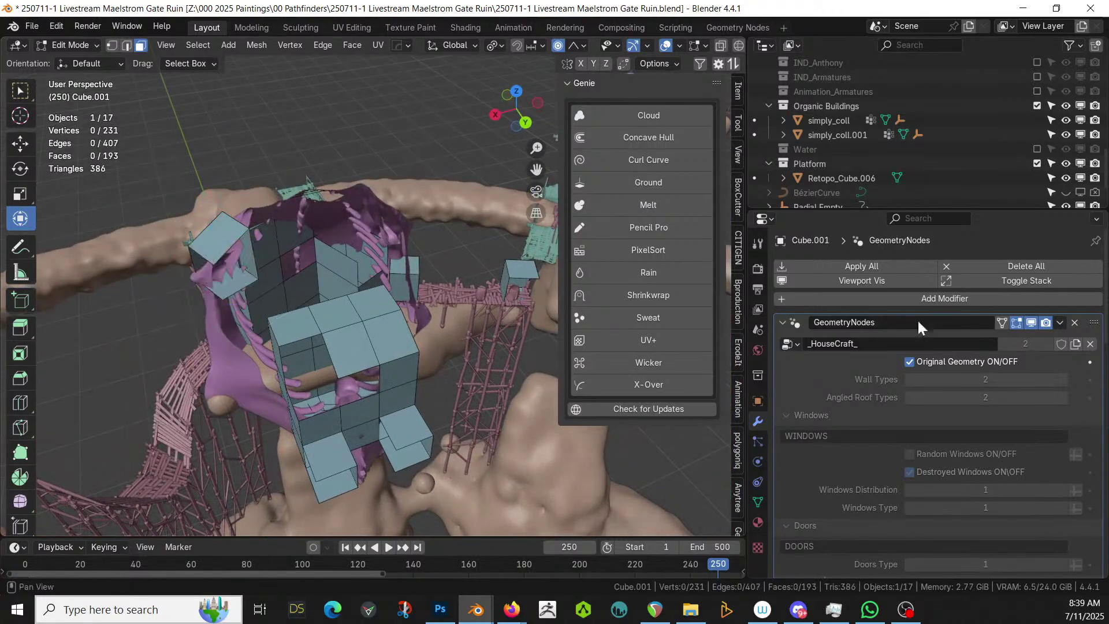
# Turn off the houses' original geometry and delete two more wall faces from the small house on top of the scaffold
pyautogui.click(909, 362)
pyautogui.moveTo(298, 316); pyautogui.dragTo(532, 394, button='middle')
pyautogui.moveTo(183, 322); pyautogui.dragTo(235, 307, button='middle')
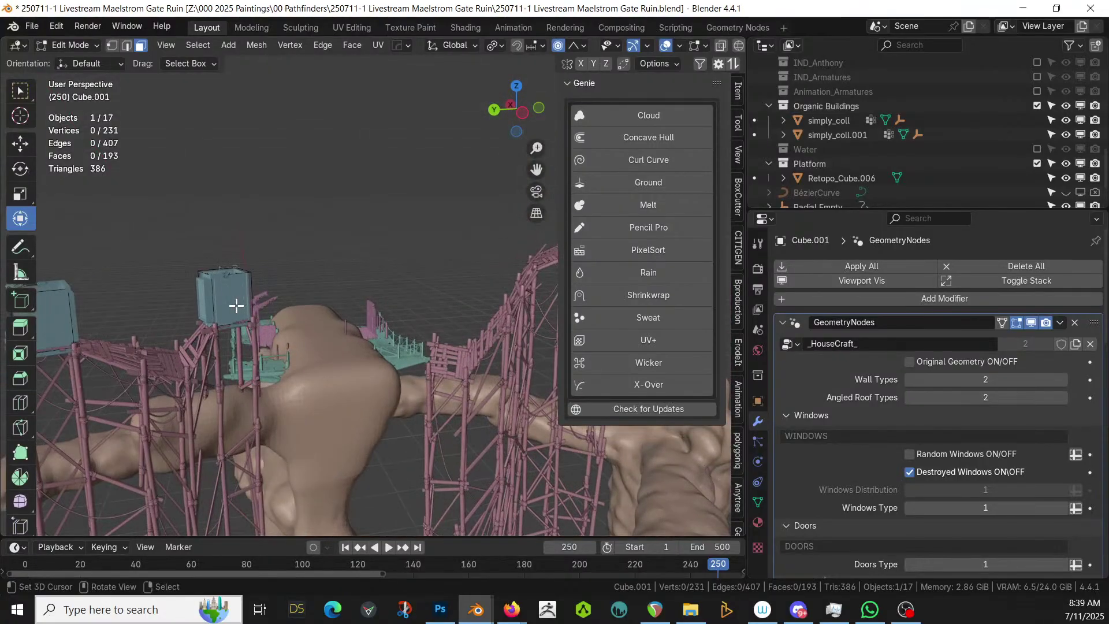
pyautogui.click(201, 300)
pyautogui.keyDown('shift'); pyautogui.click(203, 301); pyautogui.keyUp('shift')
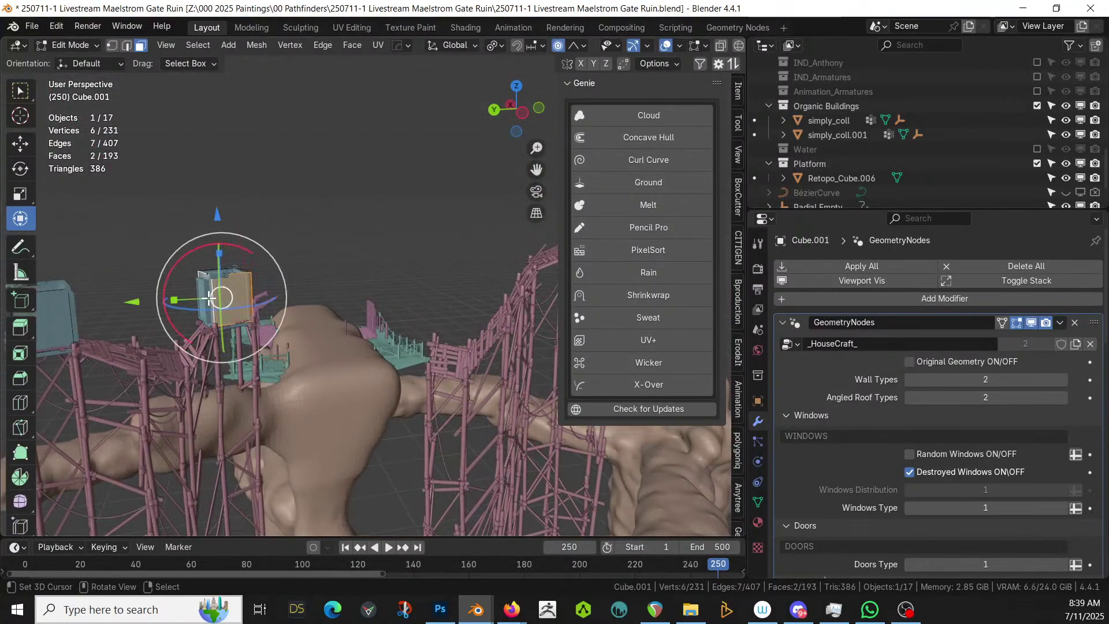
pyautogui.press('x')
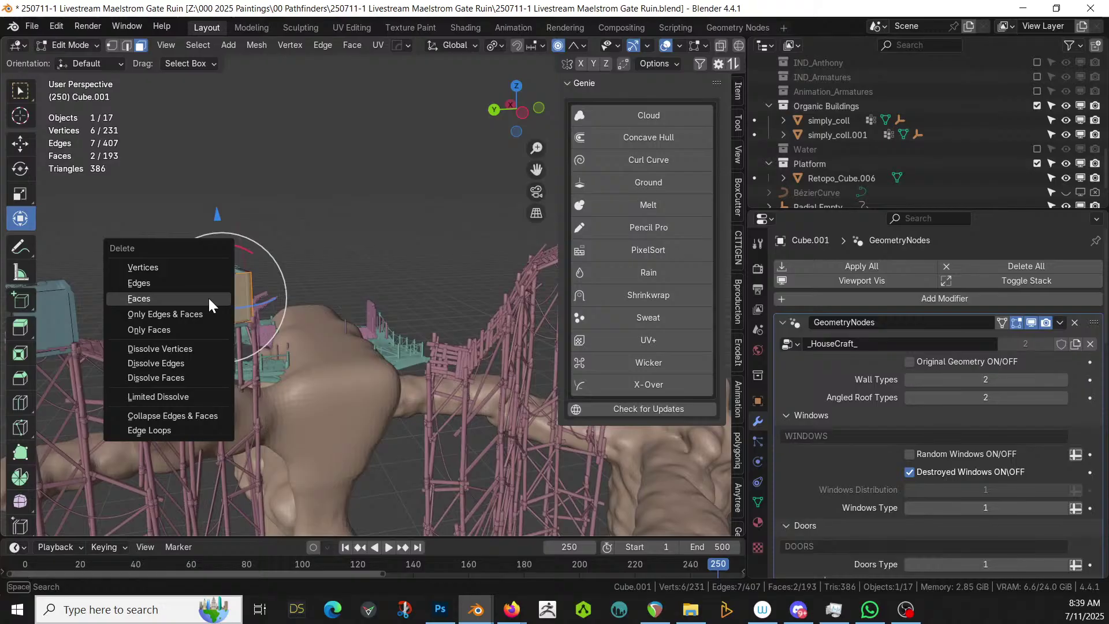
pyautogui.click(209, 300)
pyautogui.moveTo(218, 302); pyautogui.dragTo(310, 351, button='middle')
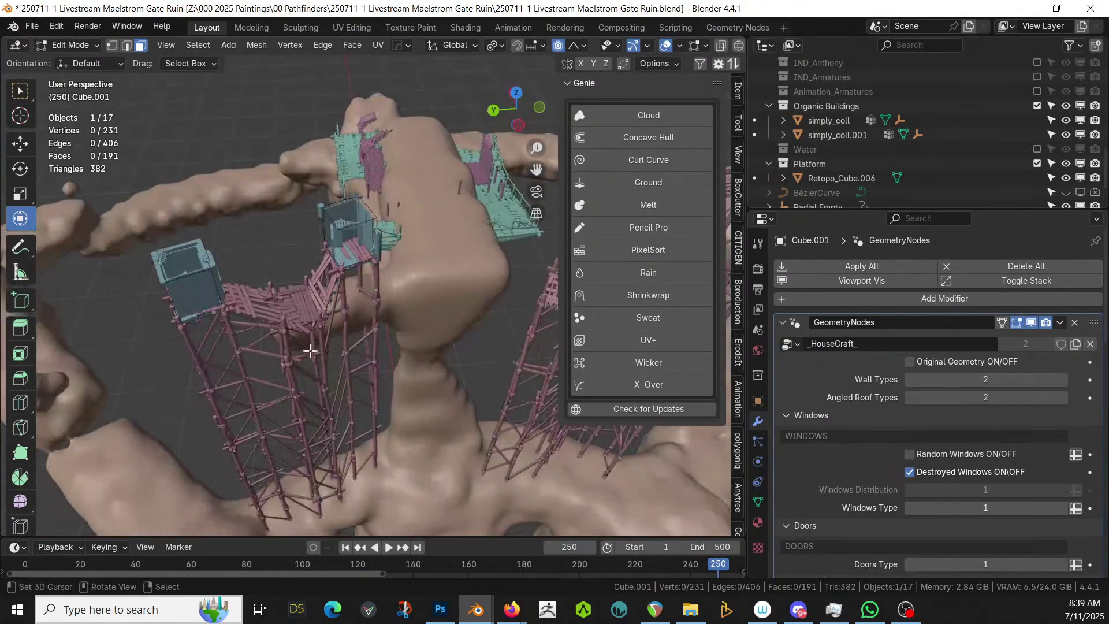
# Delete one more wall face of the small house block at the outer end of the scaffold walkway
pyautogui.click(186, 286)
pyautogui.press('x')
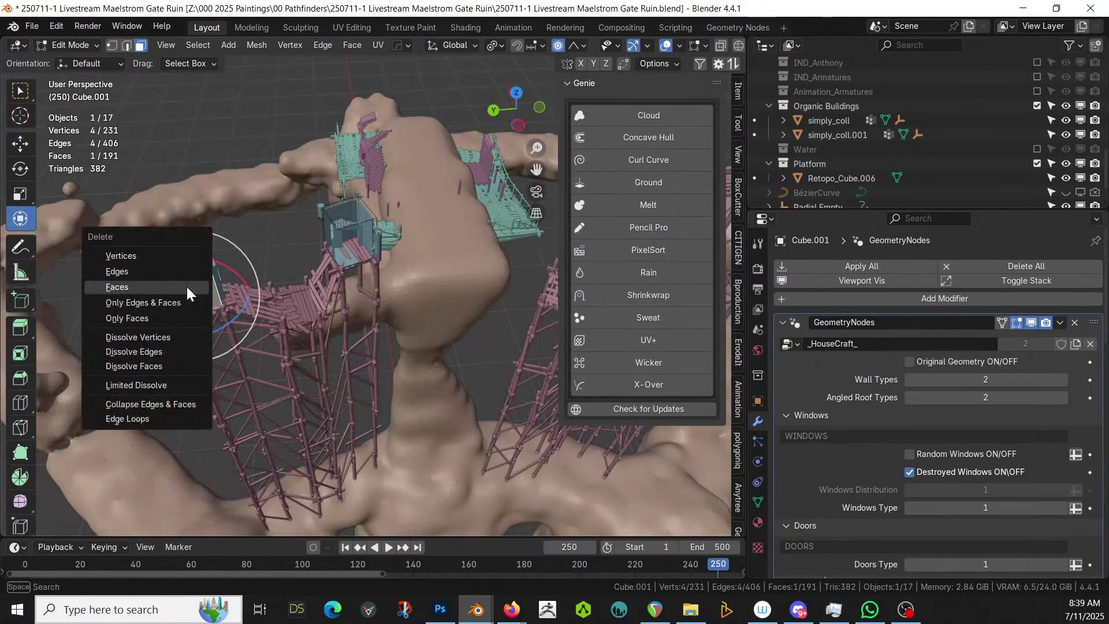
pyautogui.click(186, 286)
# Delete four lower side and floor faces of the house block hanging on the front of the purple organic building
pyautogui.moveTo(185, 279); pyautogui.dragTo(531, 185, button='middle')
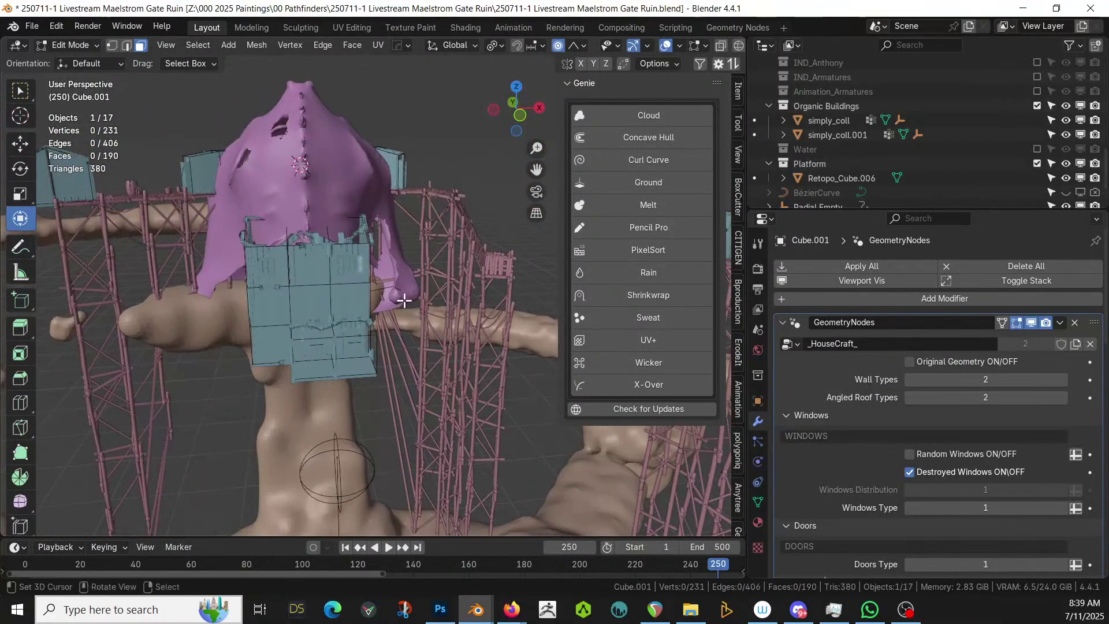
pyautogui.moveTo(401, 297); pyautogui.dragTo(130, 316, button='middle')
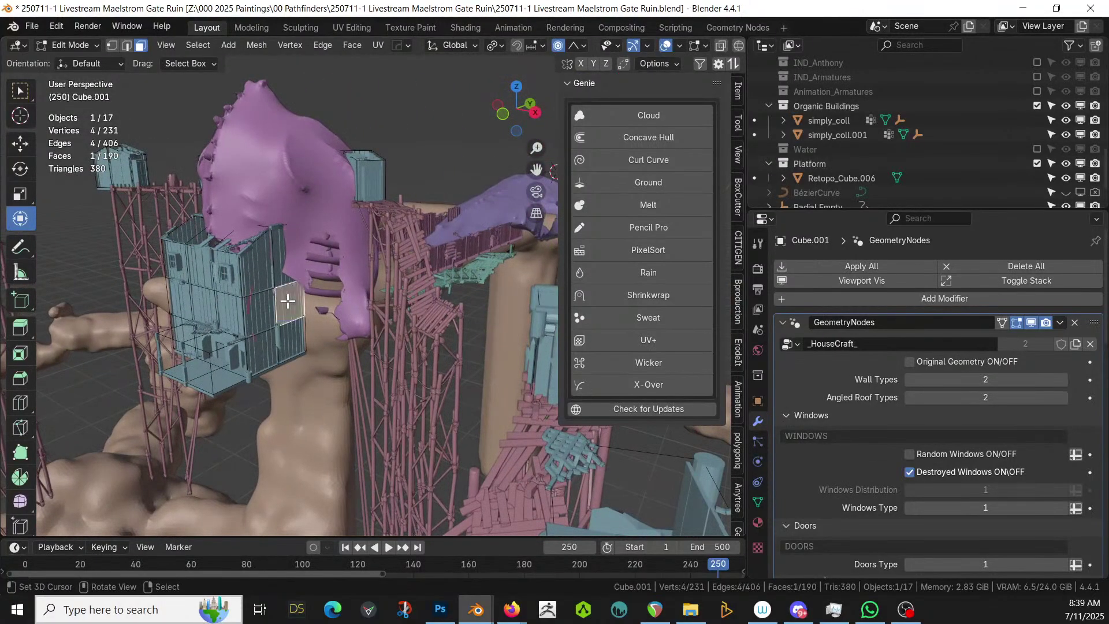
pyautogui.keyDown('shift'); pyautogui.click(288, 338); pyautogui.keyUp('shift')
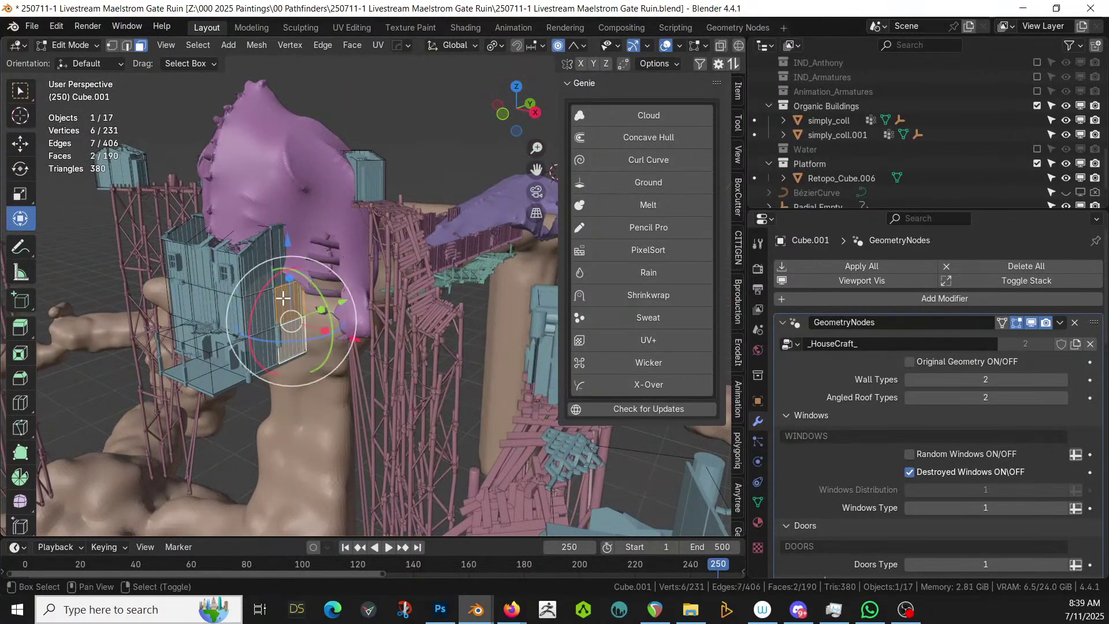
pyautogui.keyDown('shift'); pyautogui.click(222, 377); pyautogui.keyUp('shift')
pyautogui.keyDown('shift'); pyautogui.click(202, 367); pyautogui.keyUp('shift')
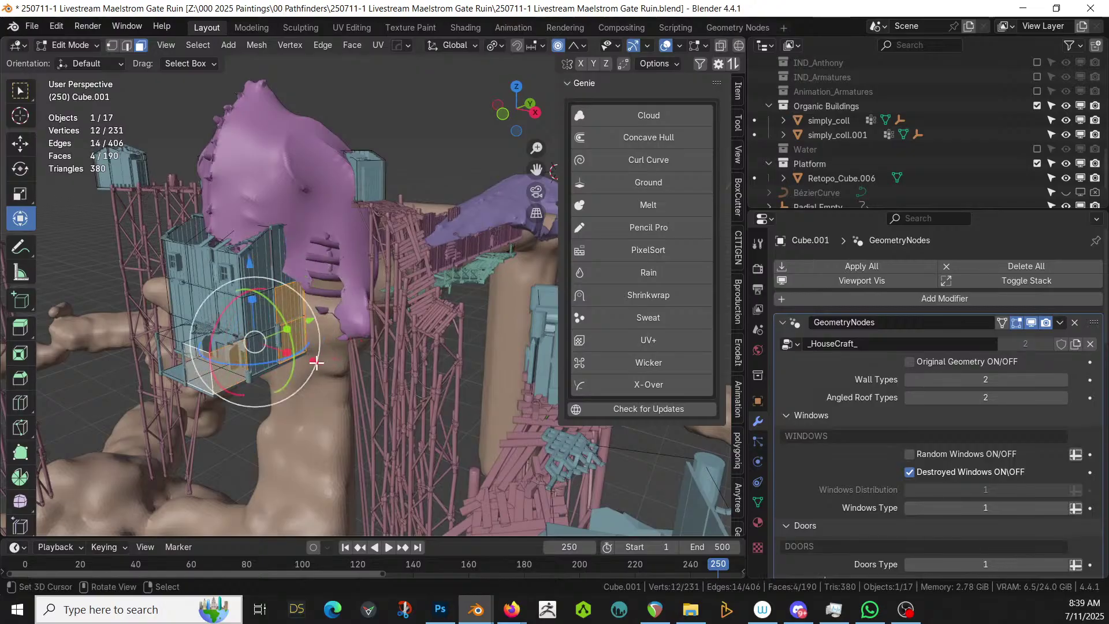
pyautogui.press('x')
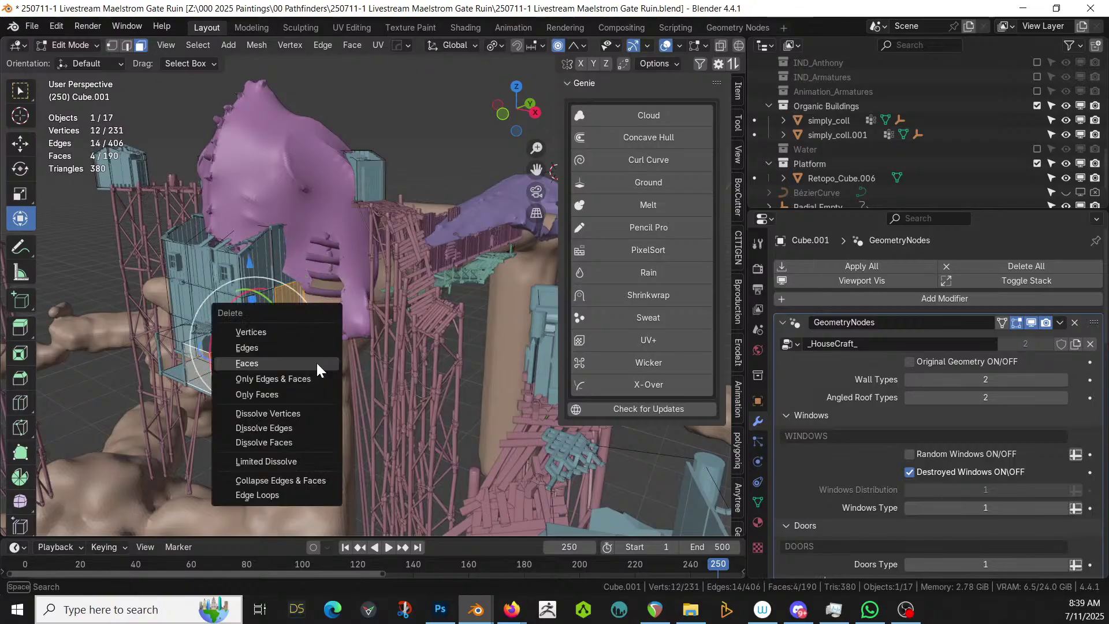
pyautogui.click(316, 363)
# Delete three adjacent wall faces above the small balcony of the house block on the purple building
pyautogui.moveTo(322, 360); pyautogui.dragTo(495, 445, button='middle')
pyautogui.moveTo(341, 379); pyautogui.dragTo(431, 380, button='middle')
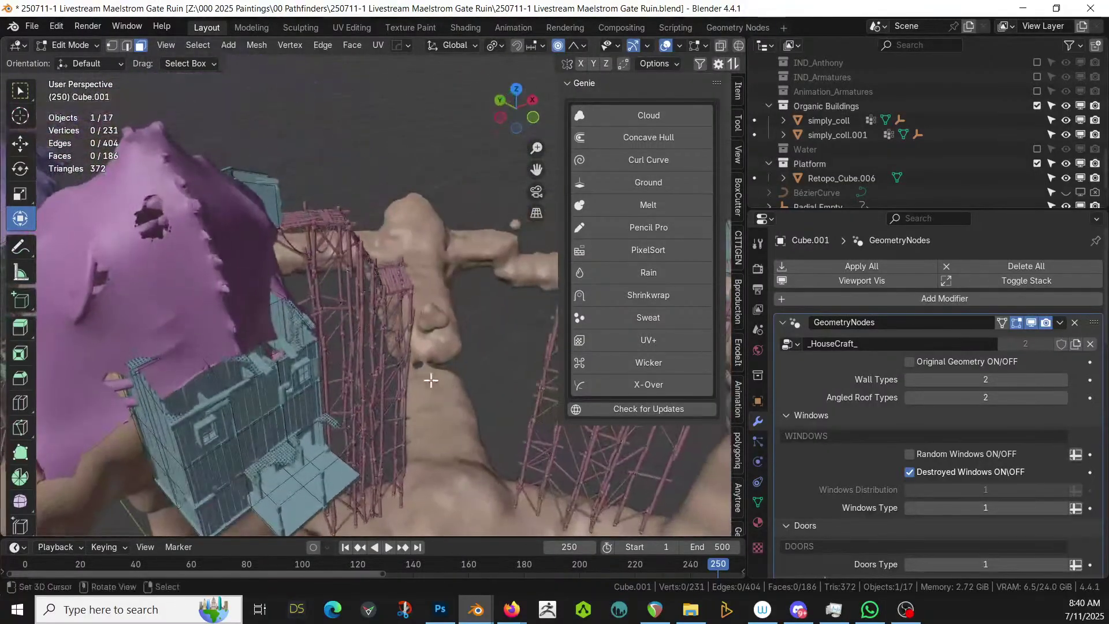
pyautogui.click(194, 430)
pyautogui.keyDown('shift'); pyautogui.click(240, 422); pyautogui.keyUp('shift')
pyautogui.keyDown('shift'); pyautogui.click(268, 413); pyautogui.keyUp('shift')
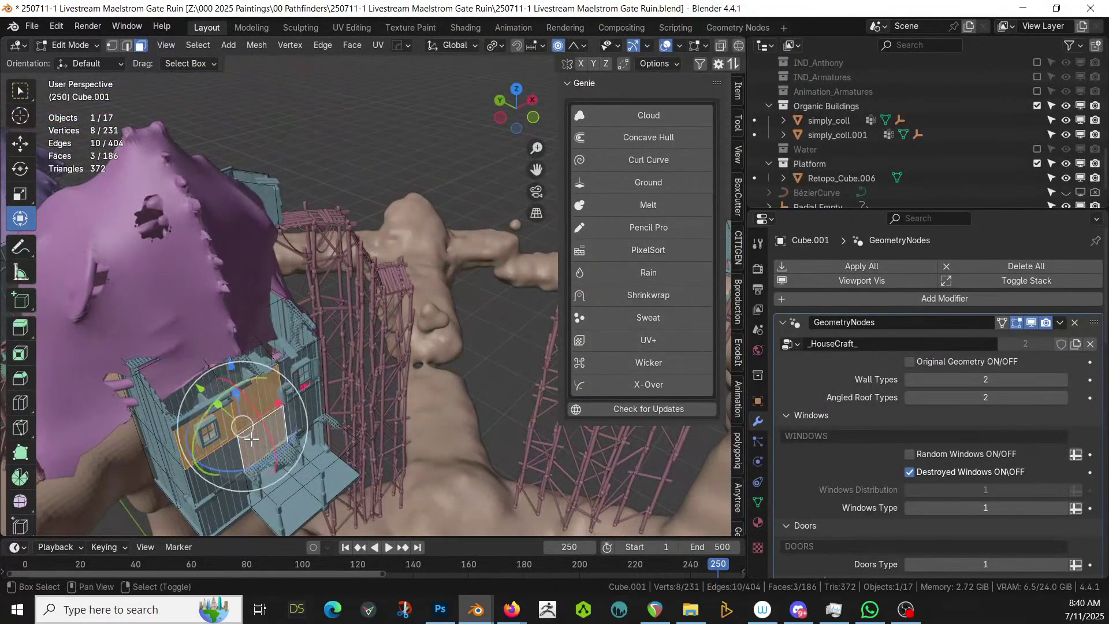
pyautogui.press('x')
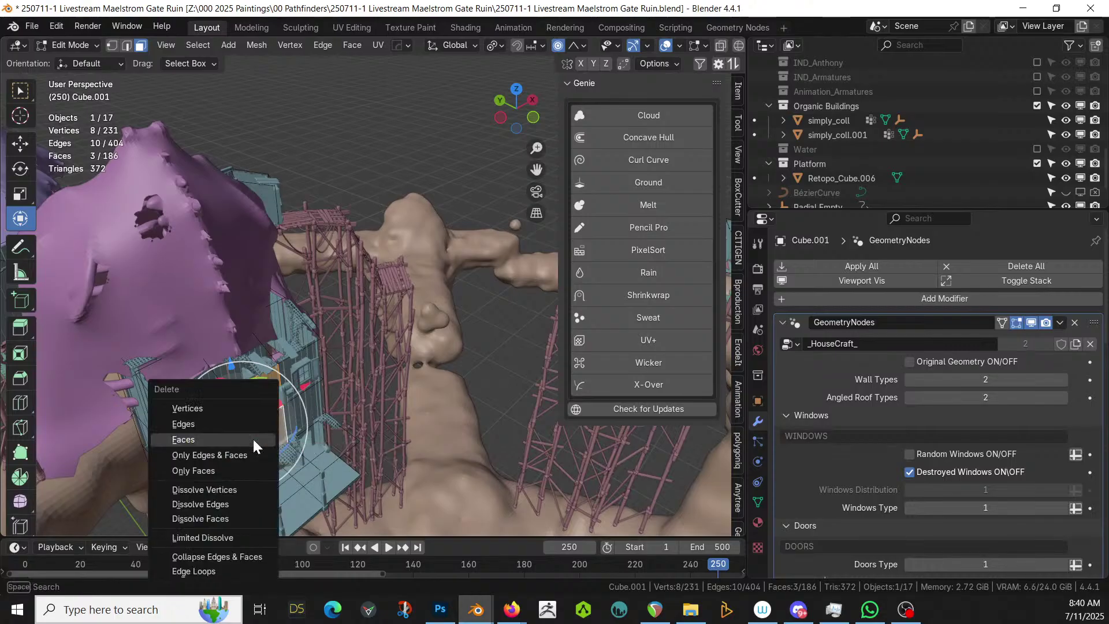
pyautogui.click(253, 440)
# Delete three lower wall faces of the large house beside the other purple building, above the end of the scaffold walkway
pyautogui.moveTo(251, 438); pyautogui.dragTo(622, 453, button='middle')
pyautogui.moveTo(277, 347); pyautogui.dragTo(299, 200, button='middle')
pyautogui.scroll(5, 143, 329)
pyautogui.scroll(3, 299, 200)
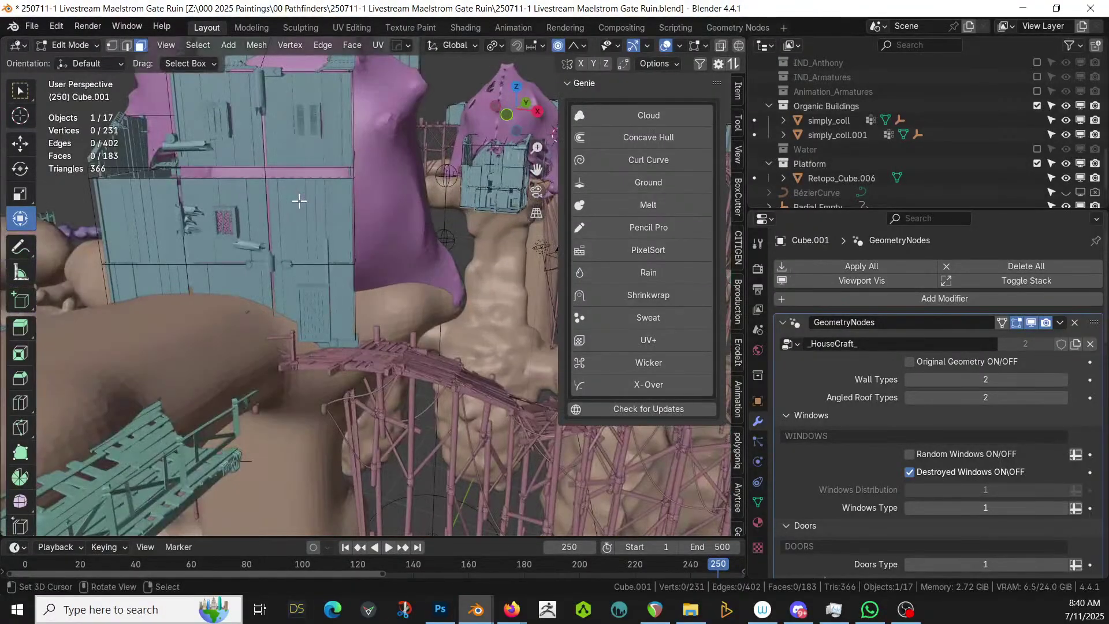
pyautogui.click(248, 277)
pyautogui.moveTo(327, 307); pyautogui.dragTo(261, 291, button='middle')
pyautogui.keyDown('shift'); pyautogui.click(170, 248); pyautogui.keyUp('shift')
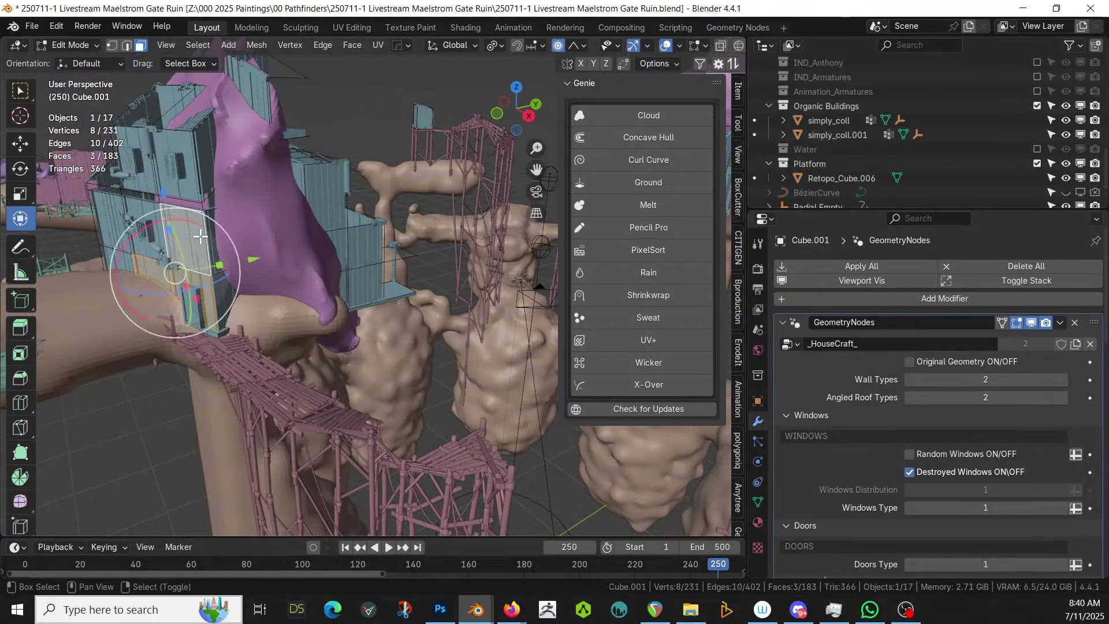
pyautogui.press('x')
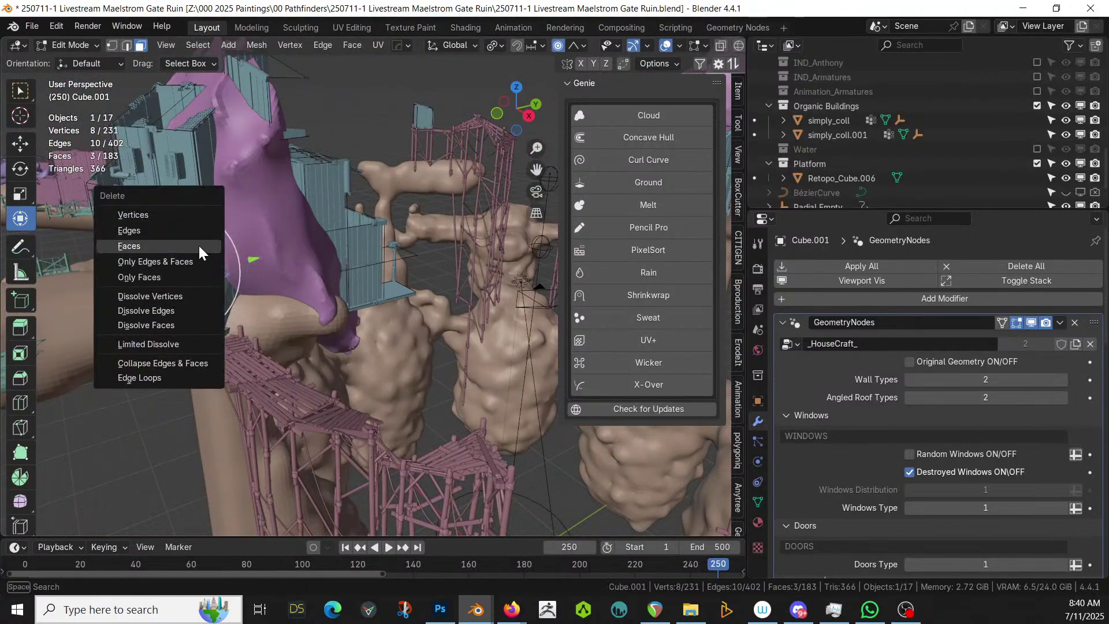
pyautogui.click(199, 244)
# Finish editing the house mesh, look over the ruined houses, and save the file
pyautogui.moveTo(196, 250); pyautogui.dragTo(219, 269, button='middle')
pyautogui.click(326, 398)
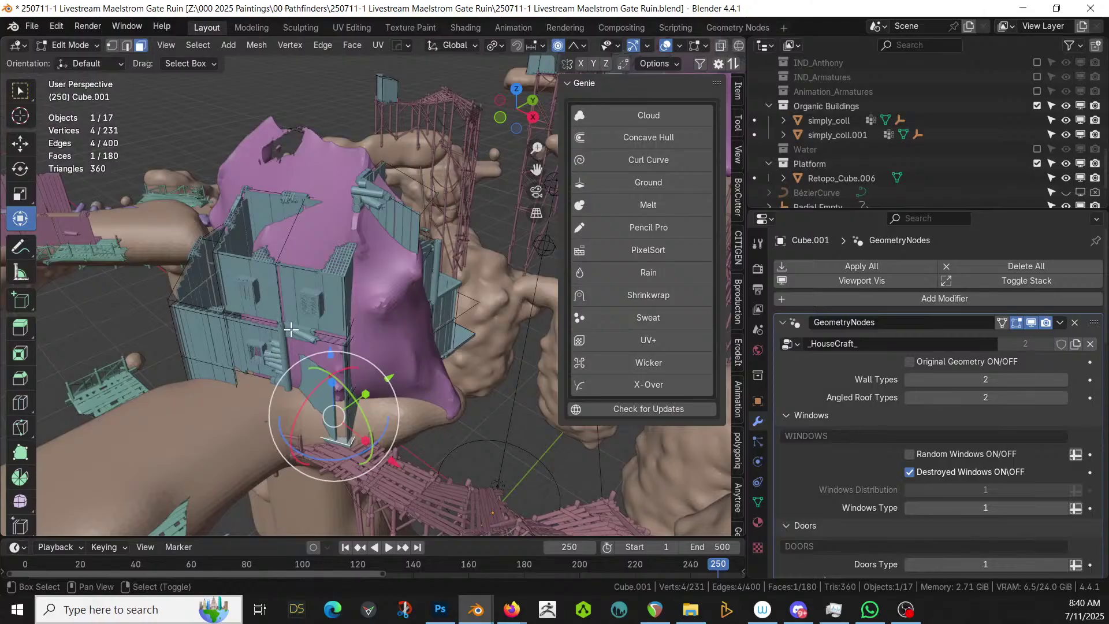
pyautogui.moveTo(291, 329); pyautogui.dragTo(182, 359, button='middle')
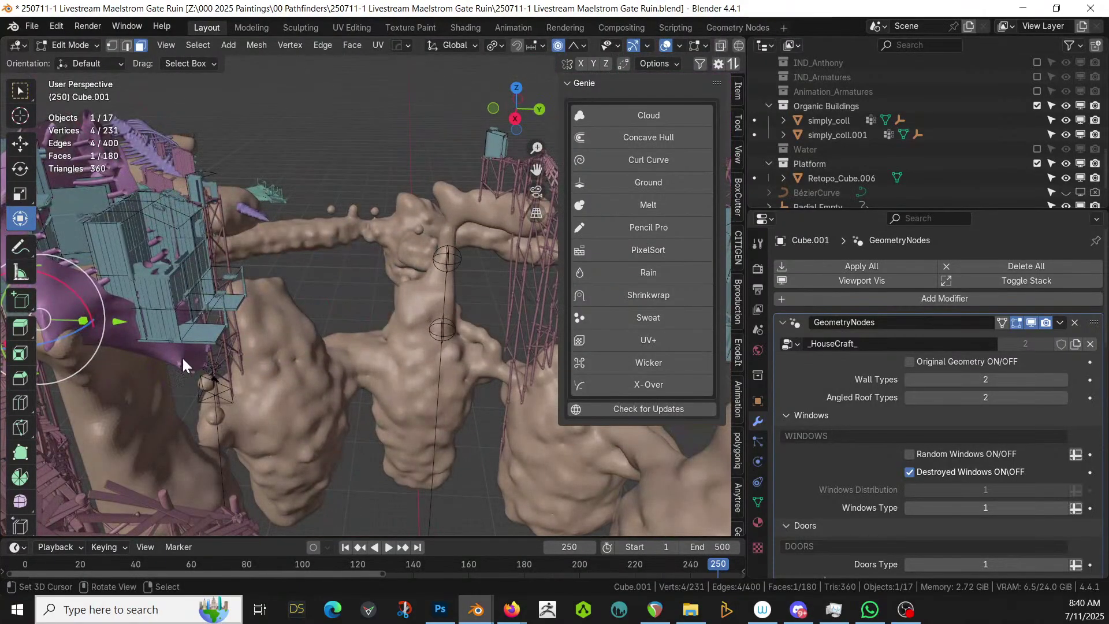
pyautogui.press('Tab')
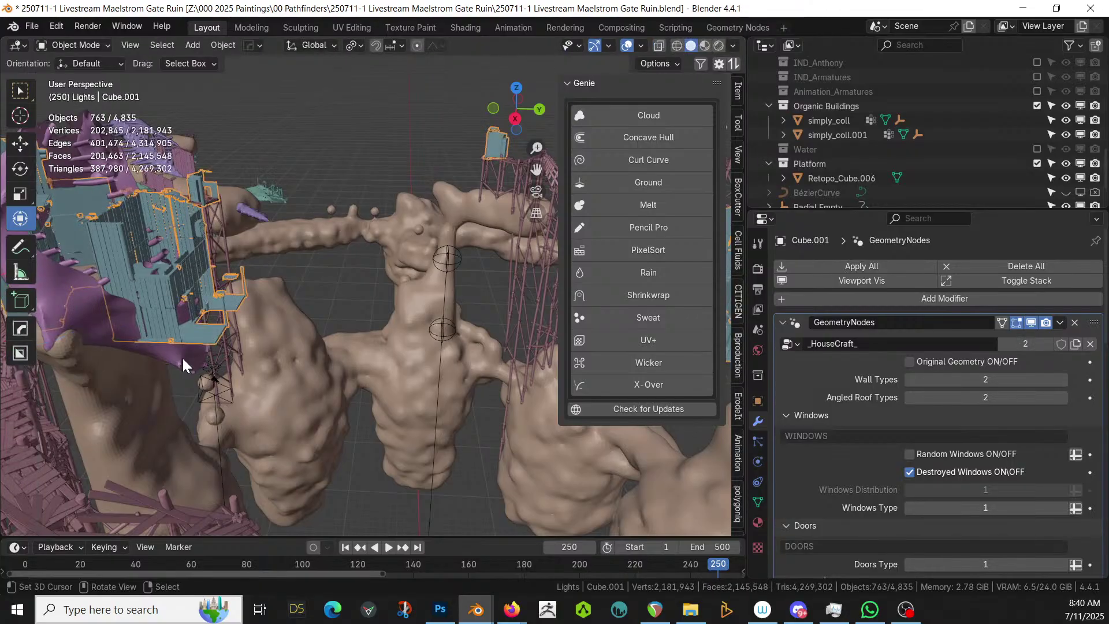
pyautogui.moveTo(391, 359); pyautogui.dragTo(347, 369, button='middle')
pyautogui.scroll(-3, 347, 368)
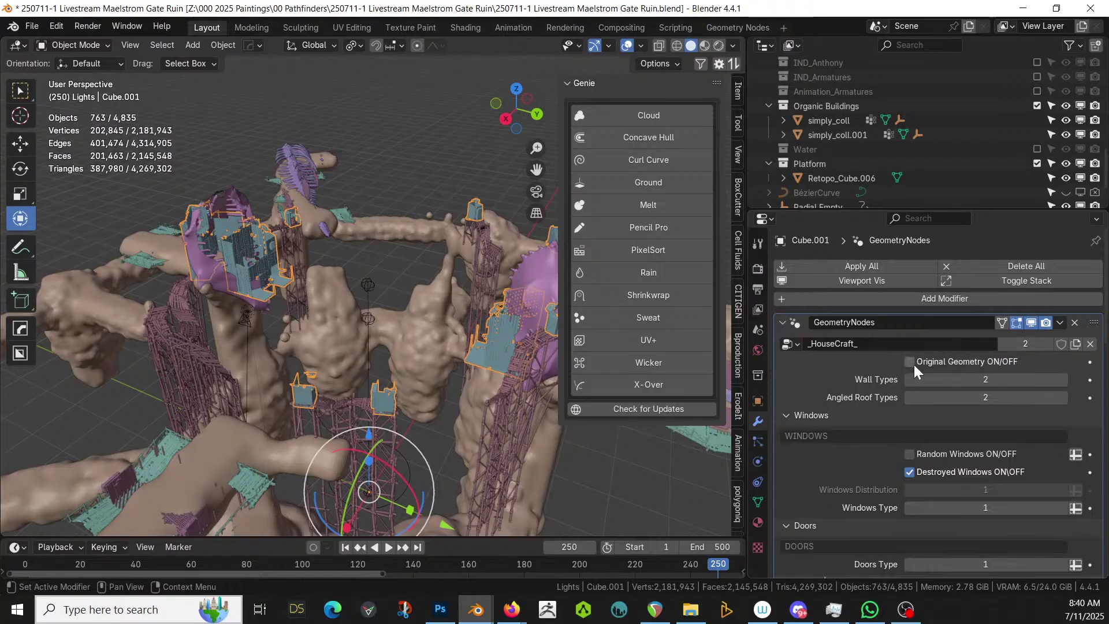
pyautogui.moveTo(371, 278); pyautogui.dragTo(373, 254, button='middle')
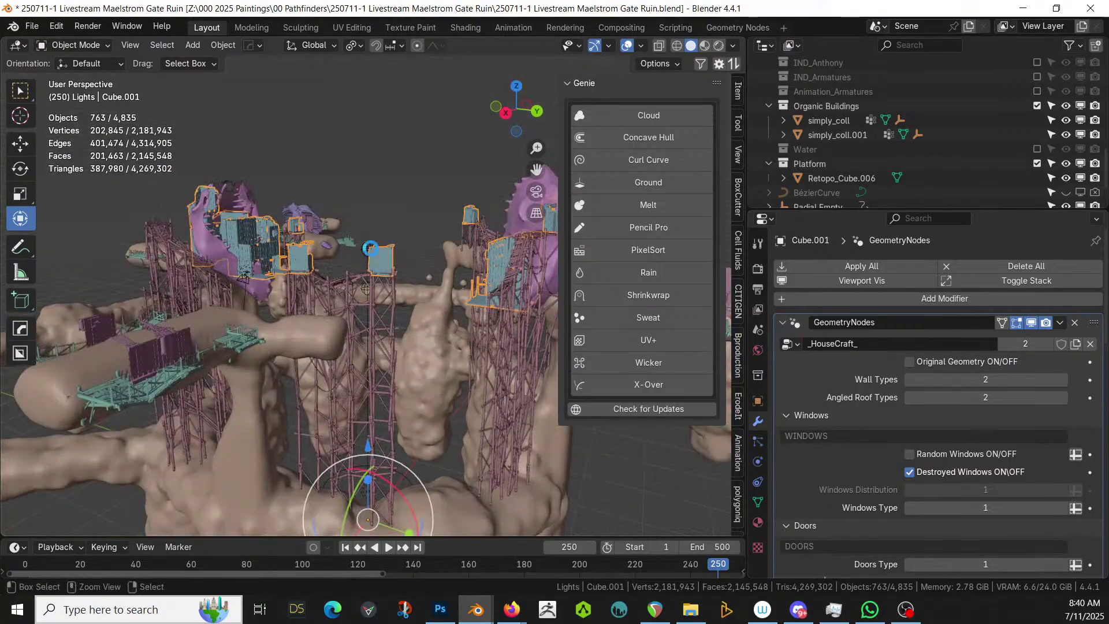
pyautogui.hotkey('ctrl', 's')
# Enable the Water collection so the fluid surface shows together with the ruins
pyautogui.scroll(3, 370, 248)
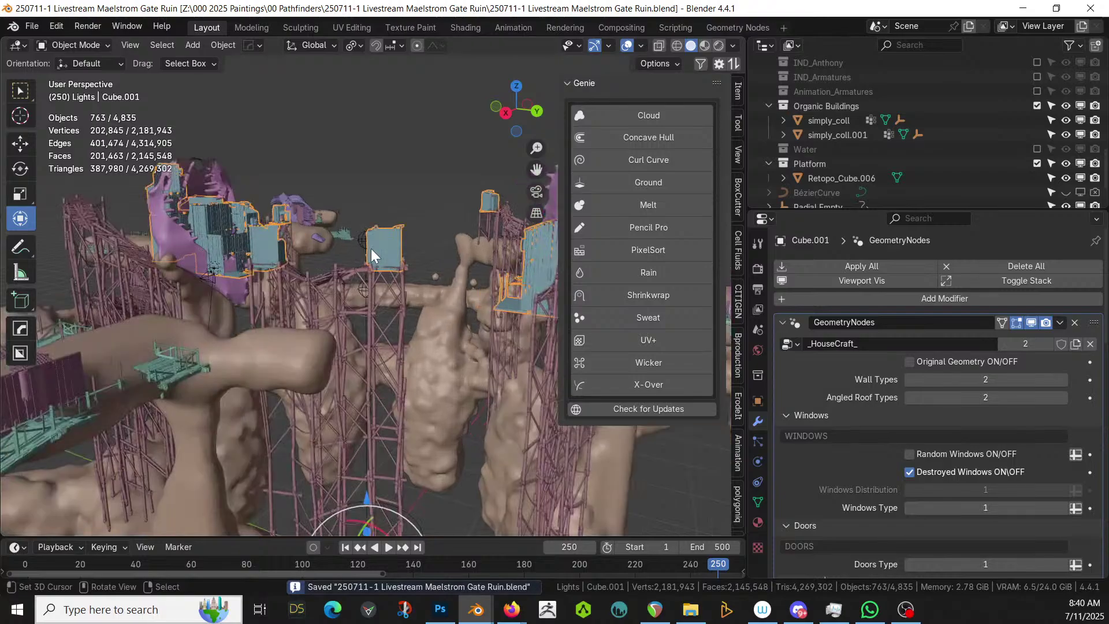
pyautogui.moveTo(370, 248); pyautogui.dragTo(110, 295, button='middle')
pyautogui.scroll(-2, 976, 178)
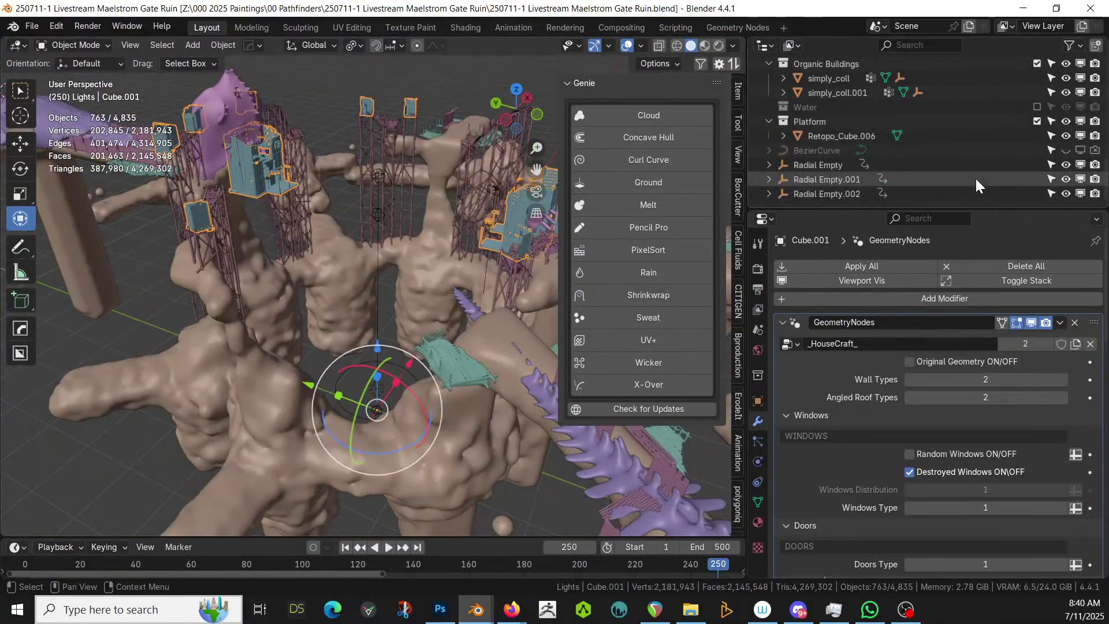
pyautogui.click(1036, 106)
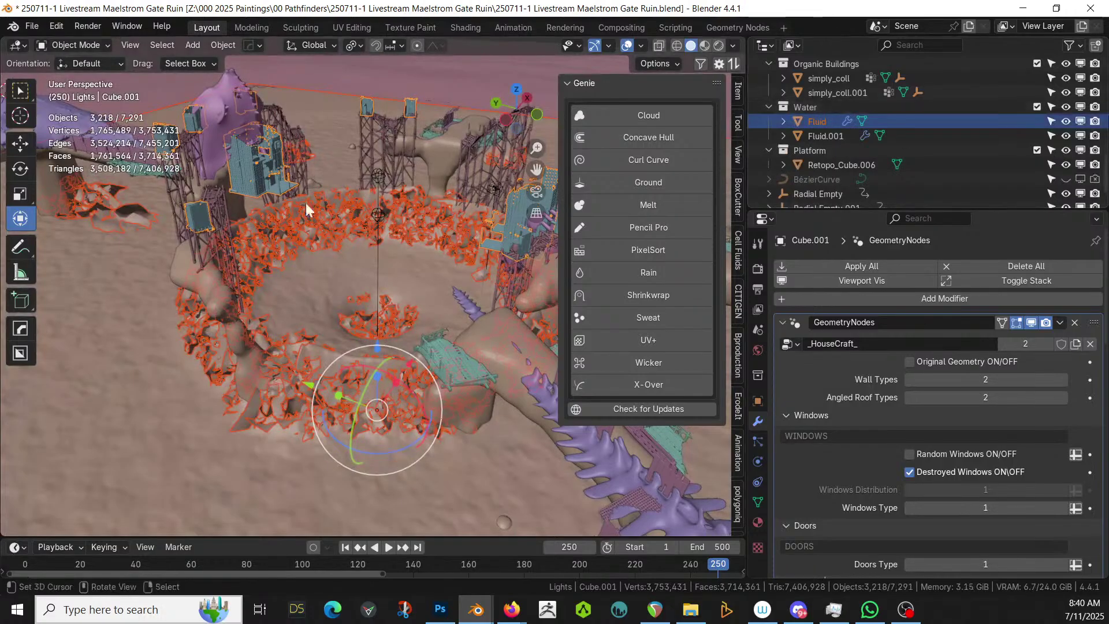
# Delete the vertices of the spiny tip of simply_coll overhanging the crater rim, using see-through circle selection from the top view
pyautogui.moveTo(311, 211); pyautogui.dragTo(346, 306, button='middle')
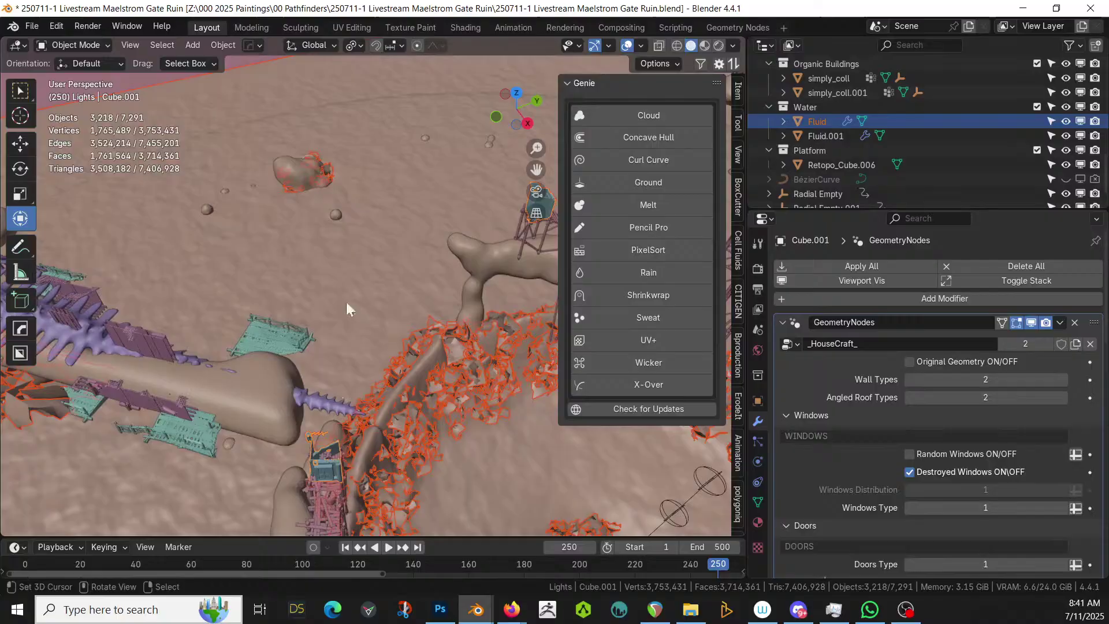
pyautogui.click(332, 400)
pyautogui.press('KP_7')
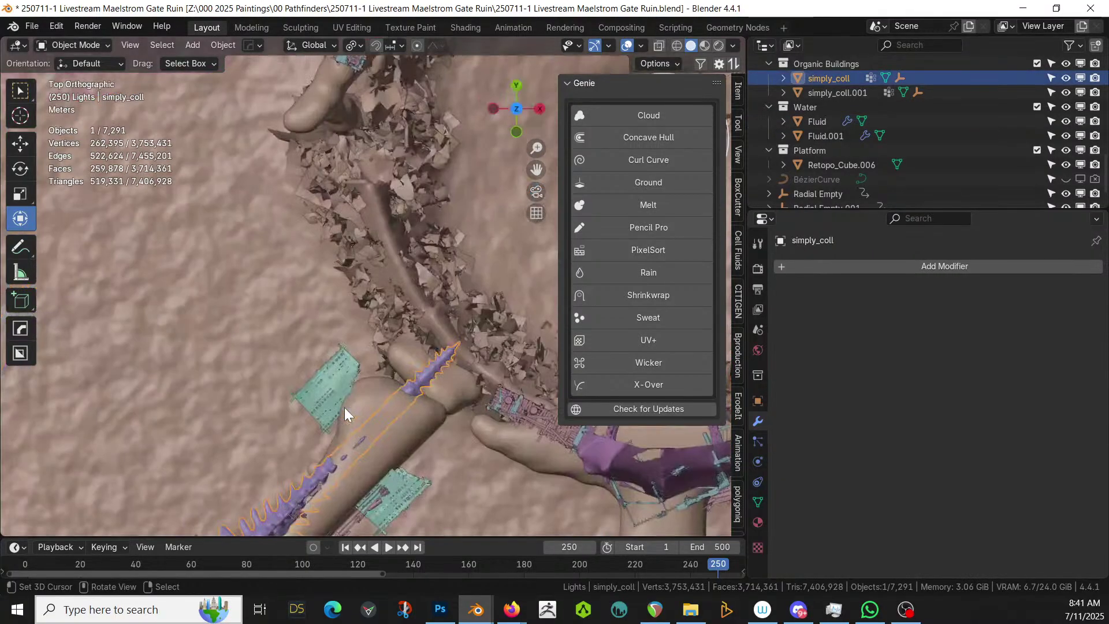
pyautogui.press('Tab')
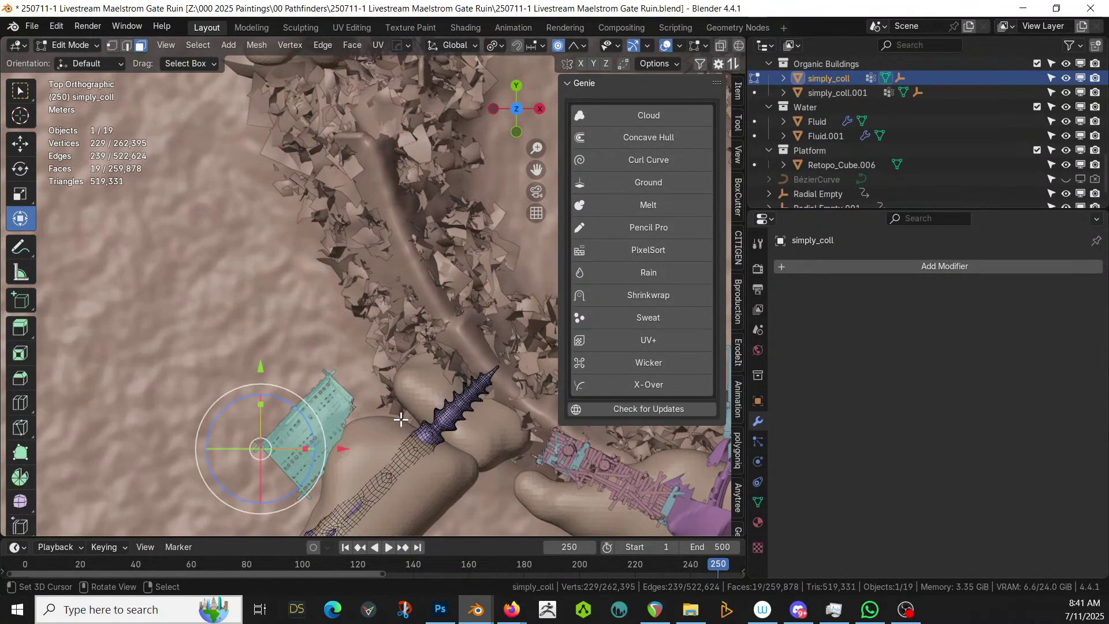
pyautogui.hotkey('alt', 'z')
pyautogui.press('c')
pyautogui.moveTo(452, 427)
pyautogui.mouseDown()
pyautogui.moveTo(436, 421)
pyautogui.moveTo(475, 378)
pyautogui.mouseUp()
pyautogui.press('Escape')
pyautogui.press('x')
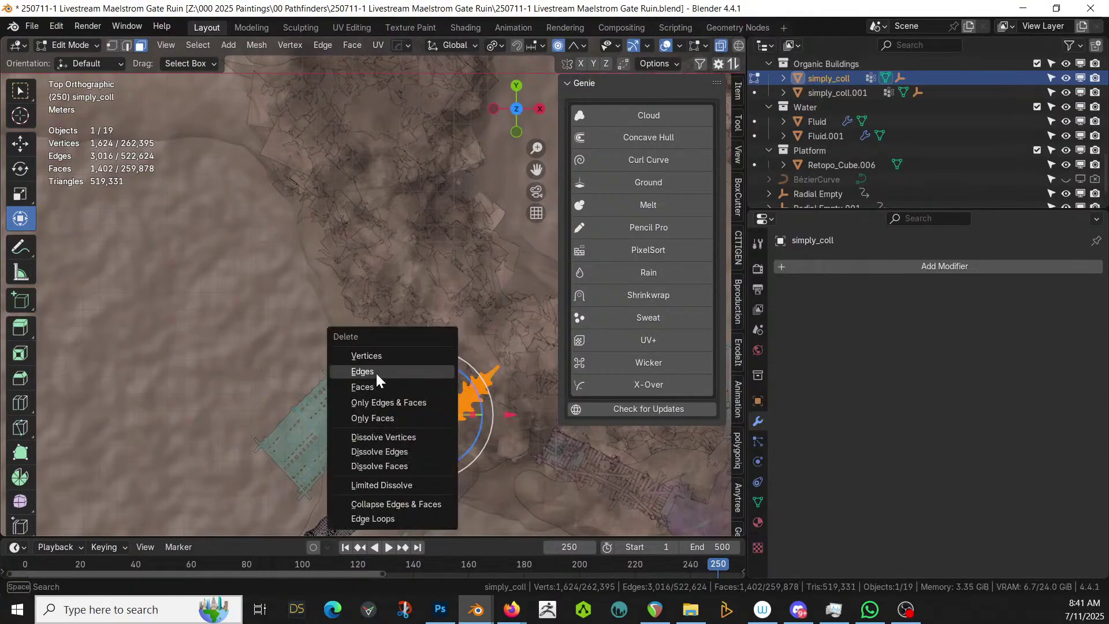
pyautogui.click(395, 356)
pyautogui.press('Tab')
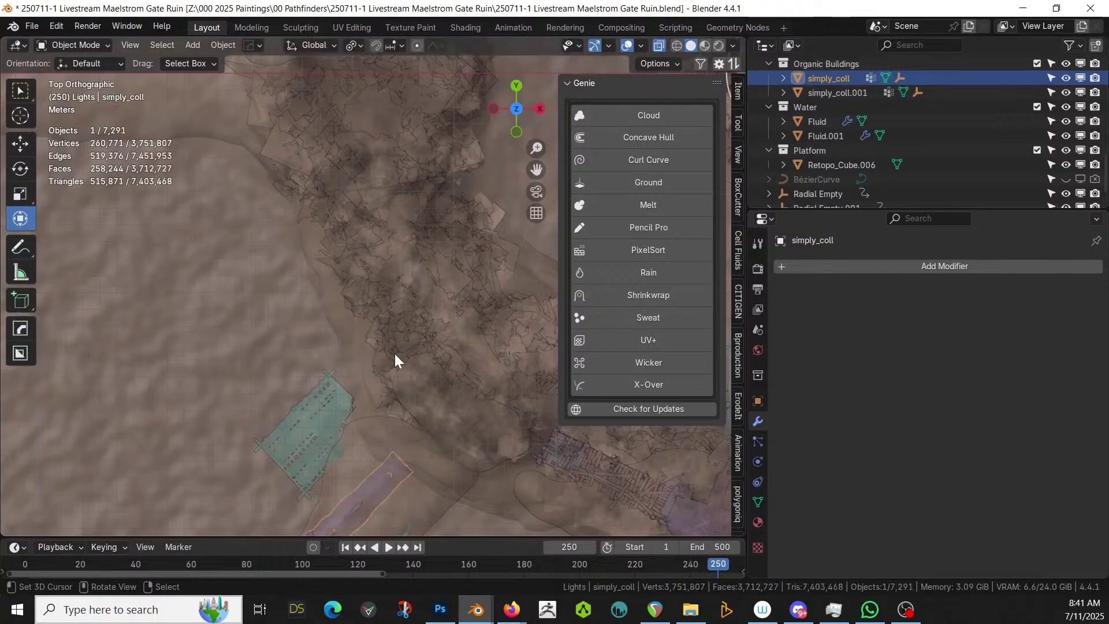
# Delete the linked platform section of Retopo_Cube.002 that carries the tall freestanding scaffold at the crater rim
pyautogui.moveTo(394, 353); pyautogui.dragTo(81, 294, button='middle')
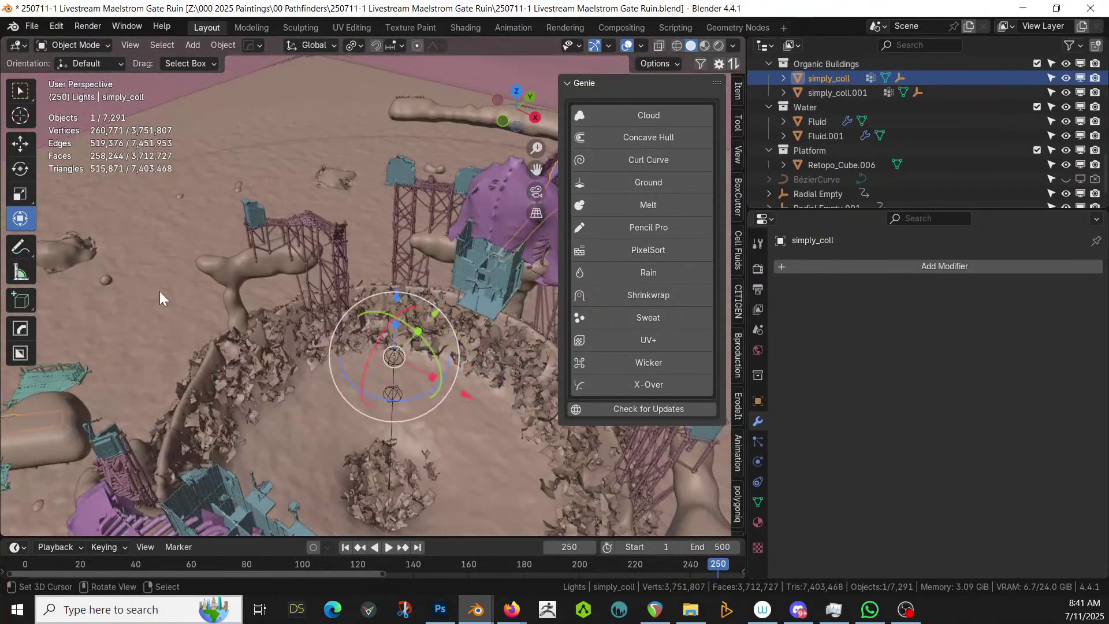
pyautogui.moveTo(159, 292); pyautogui.dragTo(762, 251, button='middle')
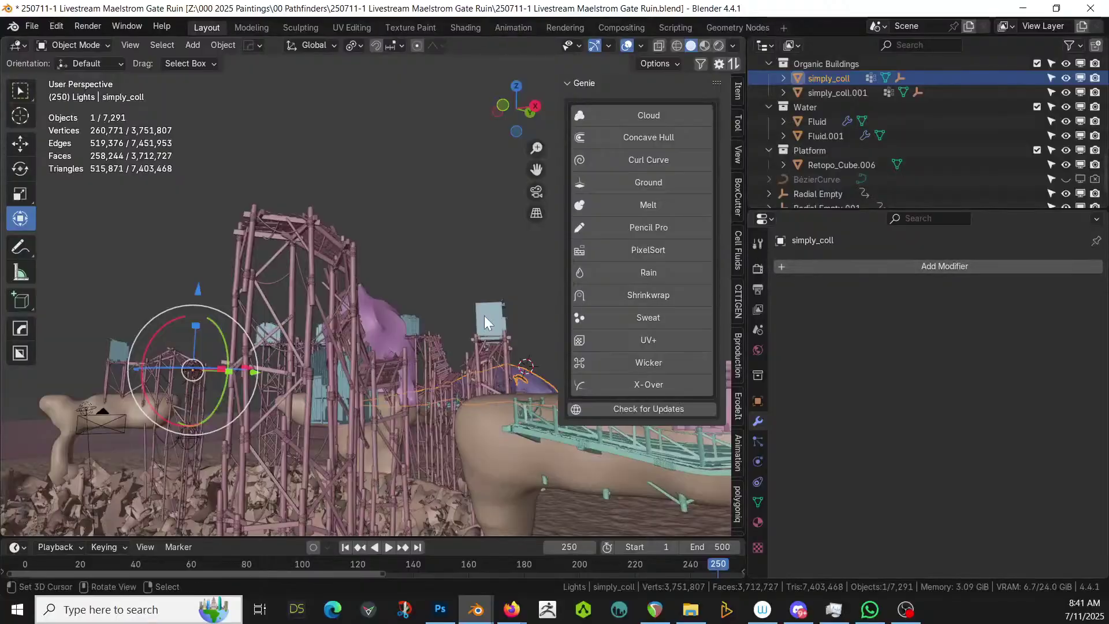
pyautogui.moveTo(484, 316); pyautogui.dragTo(667, 269, button='middle')
pyautogui.moveTo(549, 271); pyautogui.dragTo(317, 323, button='middle')
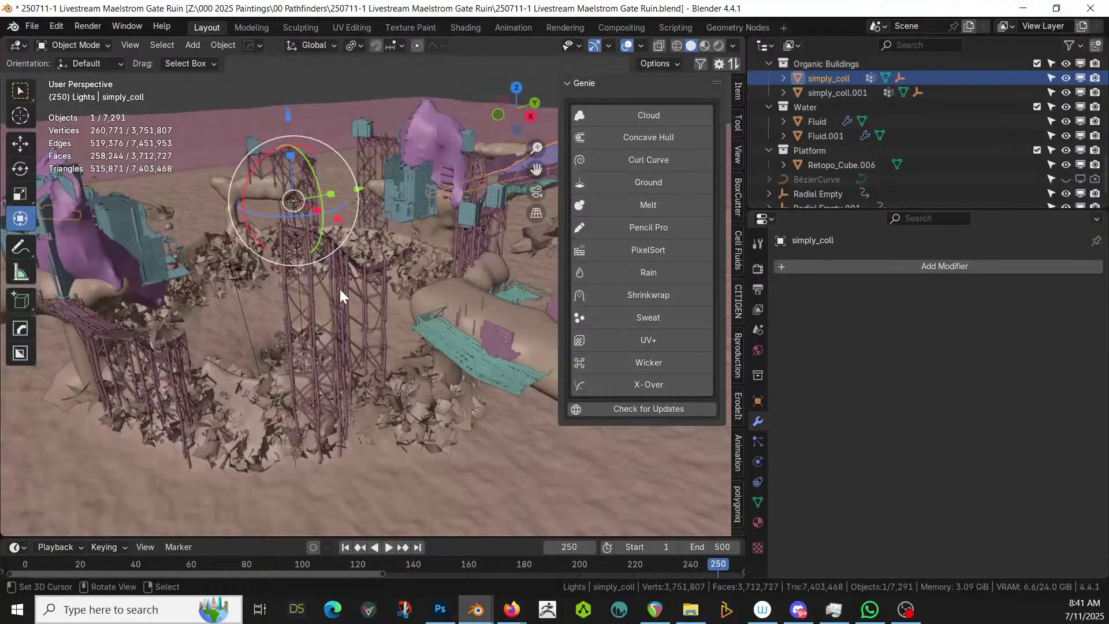
pyautogui.click(340, 289)
pyautogui.press('Tab')
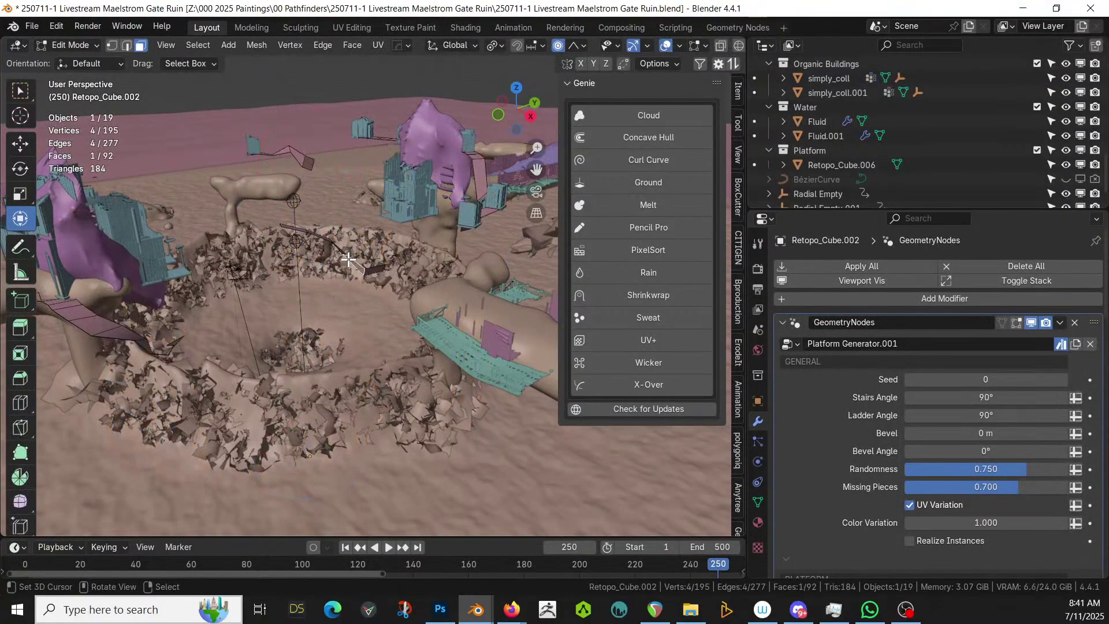
pyautogui.hotkey('ctrl', 'l')
pyautogui.press('x')
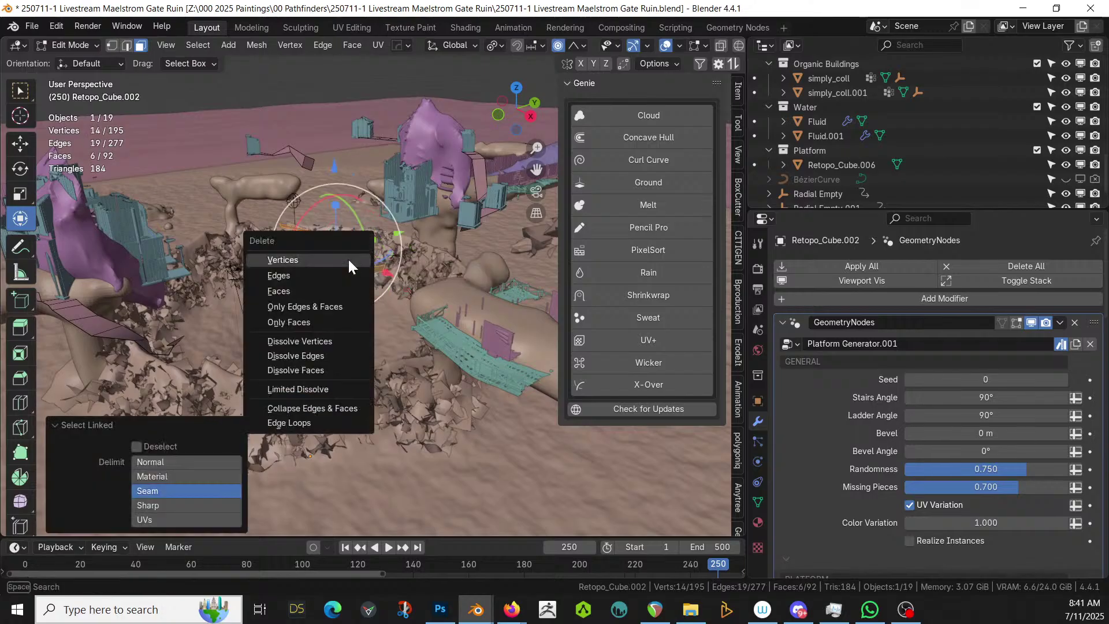
pyautogui.click(349, 259)
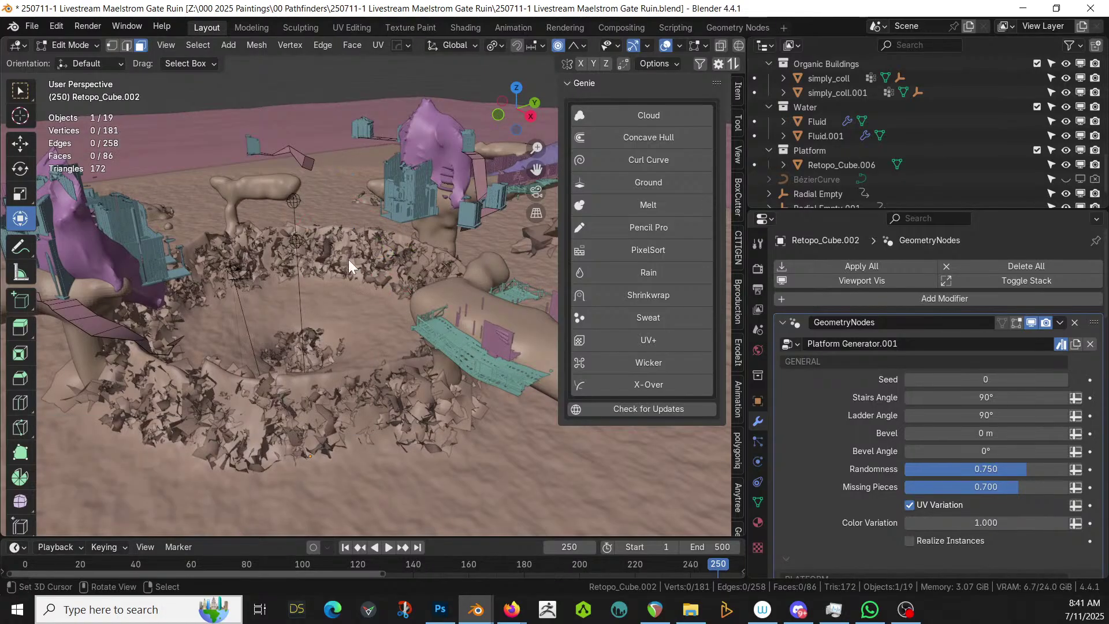
pyautogui.press('Tab')
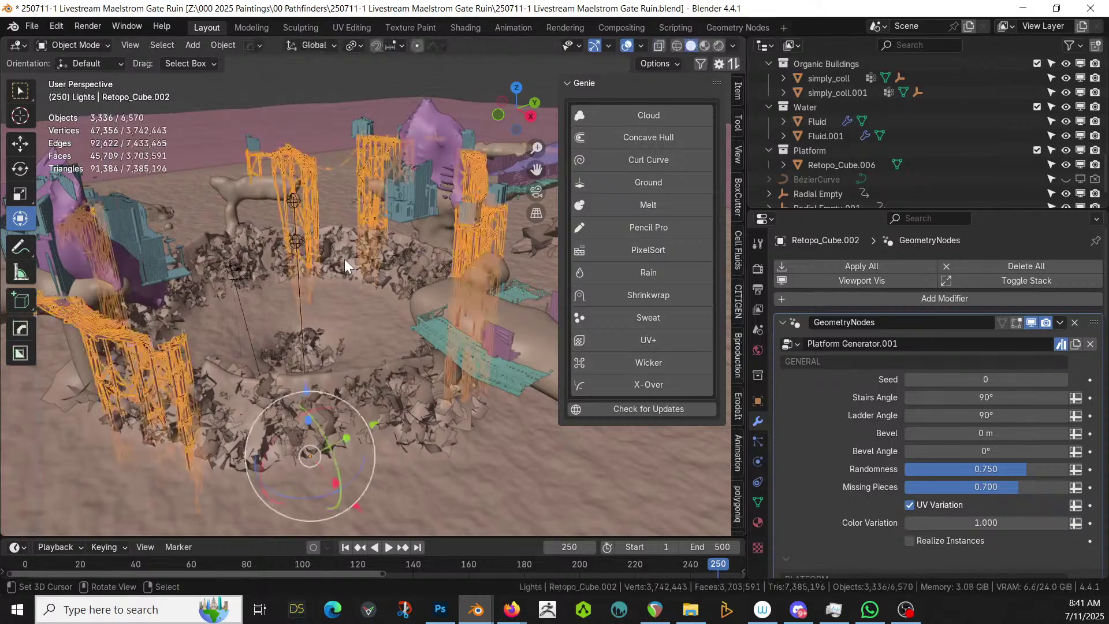
# Delete the vertices of the adjacent faces at the crater-side end of the Retopo_Cube.002 walkway
pyautogui.moveTo(344, 258); pyautogui.dragTo(203, 345, button='middle')
pyautogui.press('Tab')
pyautogui.click(375, 308)
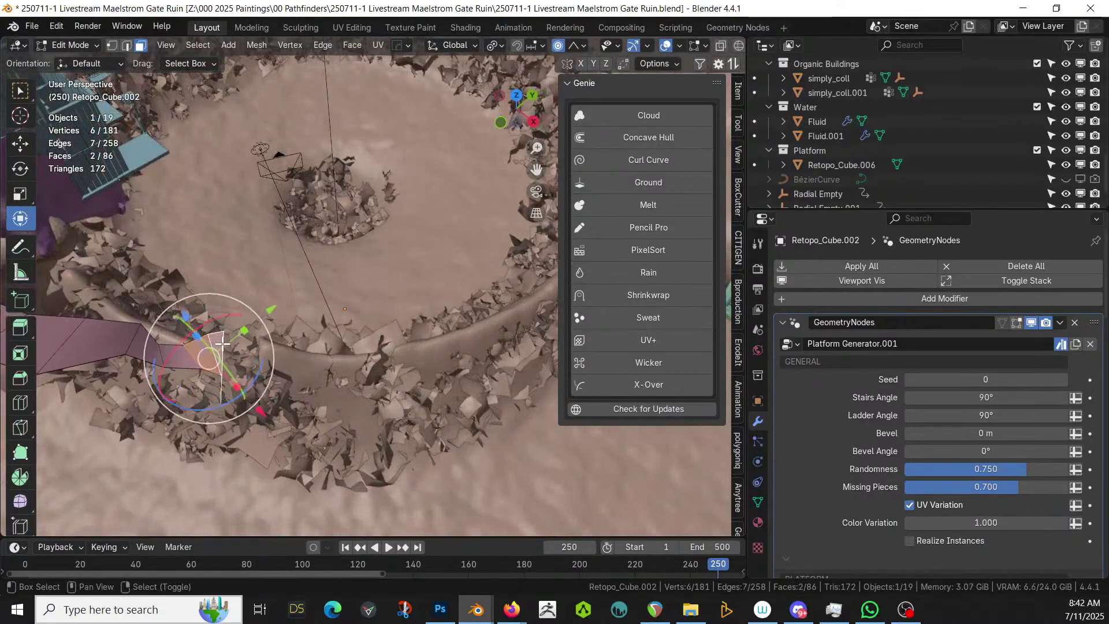
pyautogui.keyDown('shift'); pyautogui.click(226, 348); pyautogui.keyUp('shift')
pyautogui.press('KP_Decimal')
pyautogui.moveTo(244, 300); pyautogui.dragTo(624, 436, button='middle')
pyautogui.press('x')
pyautogui.click(304, 341)
# Delete the vertices of three walkway faces below the house corner to break the scaffold path, and finish editing the platform mesh
pyautogui.click(287, 250)
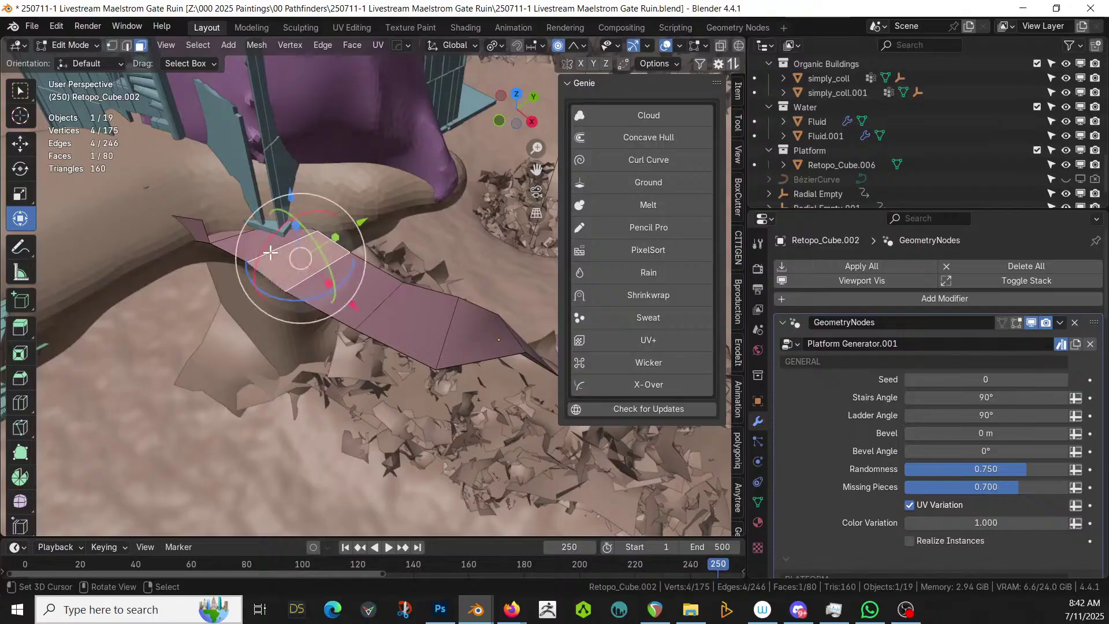
pyautogui.keyDown('shift'); pyautogui.click(283, 269); pyautogui.keyUp('shift')
pyautogui.press('x')
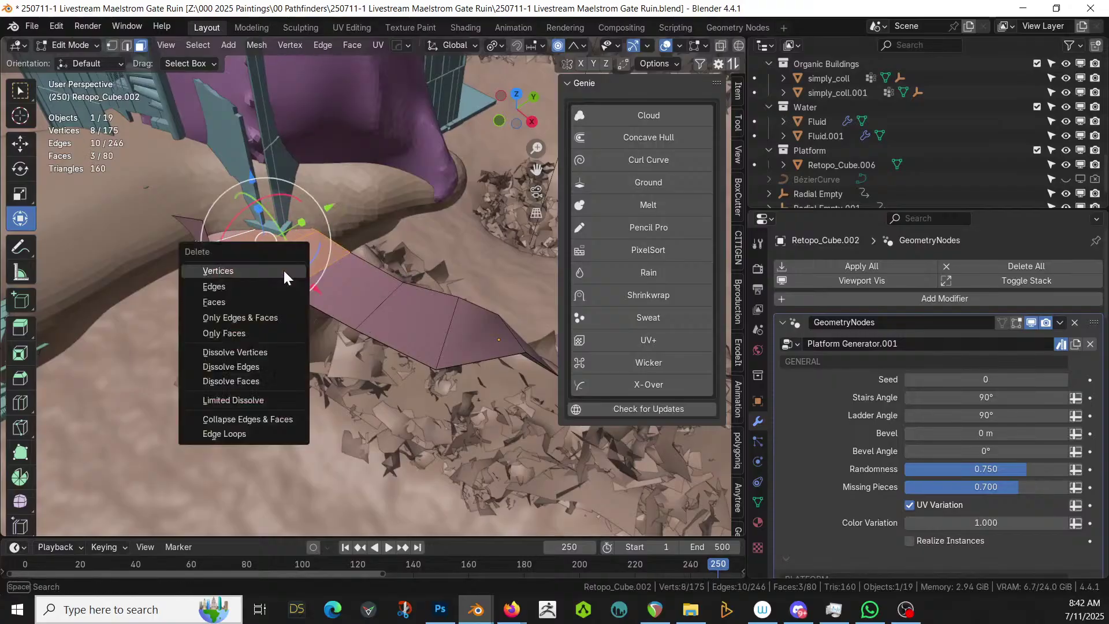
pyautogui.click(284, 278)
pyautogui.moveTo(294, 279); pyautogui.dragTo(351, 185, button='middle')
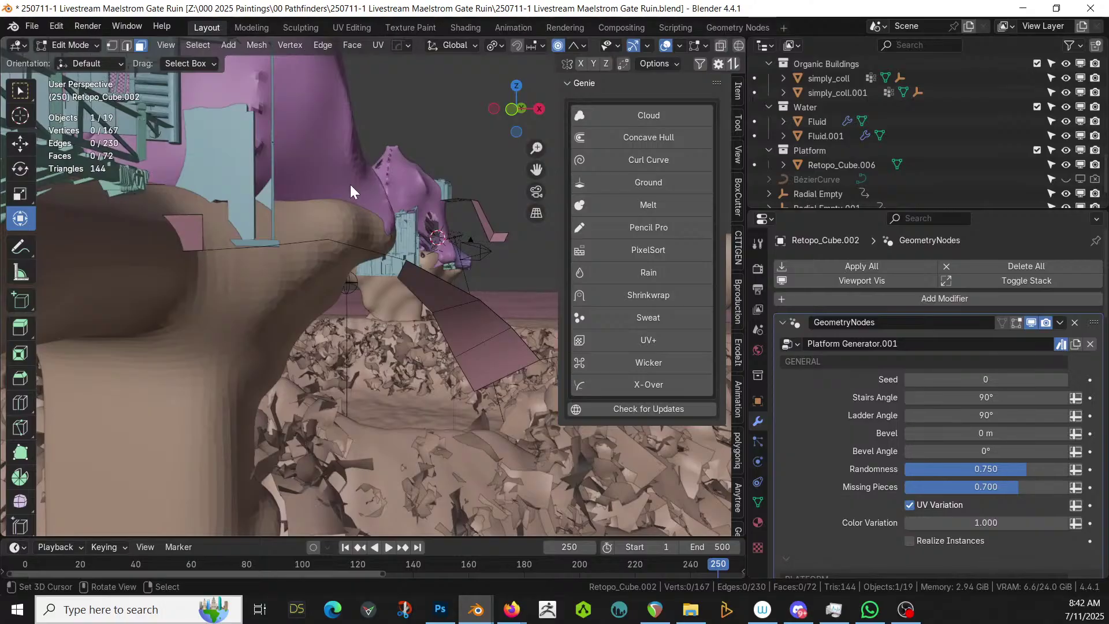
pyautogui.press('Tab')
pyautogui.moveTo(350, 185); pyautogui.dragTo(118, 361, button='middle')
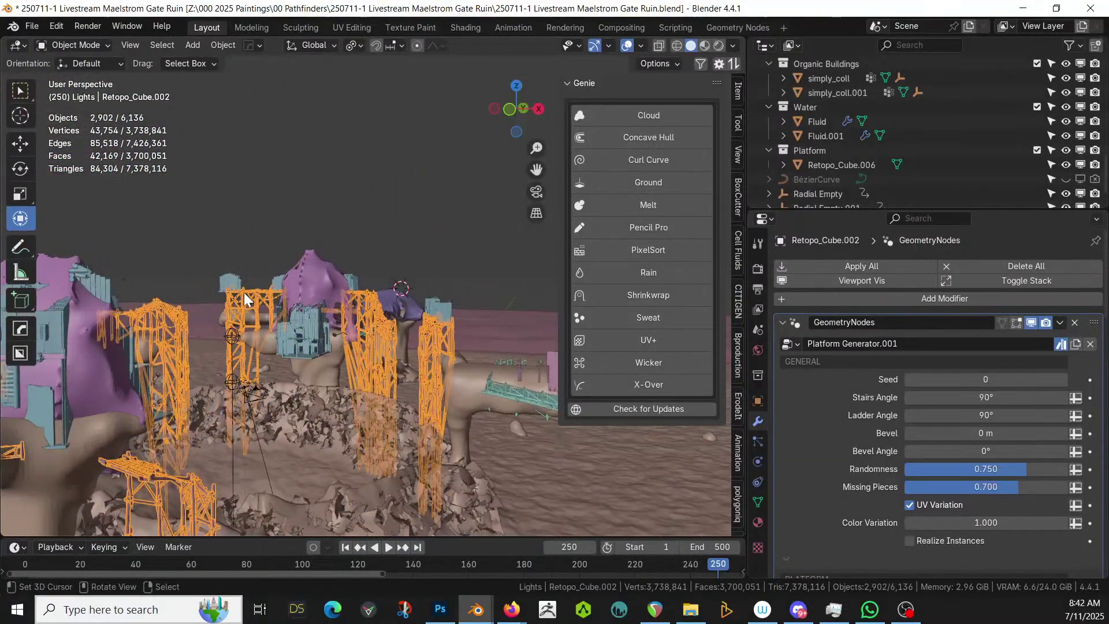
# Delete the small house block on top of the scaffold beside the purple organic building from the house mesh
pyautogui.scroll(2, 245, 298)
pyautogui.click(193, 283)
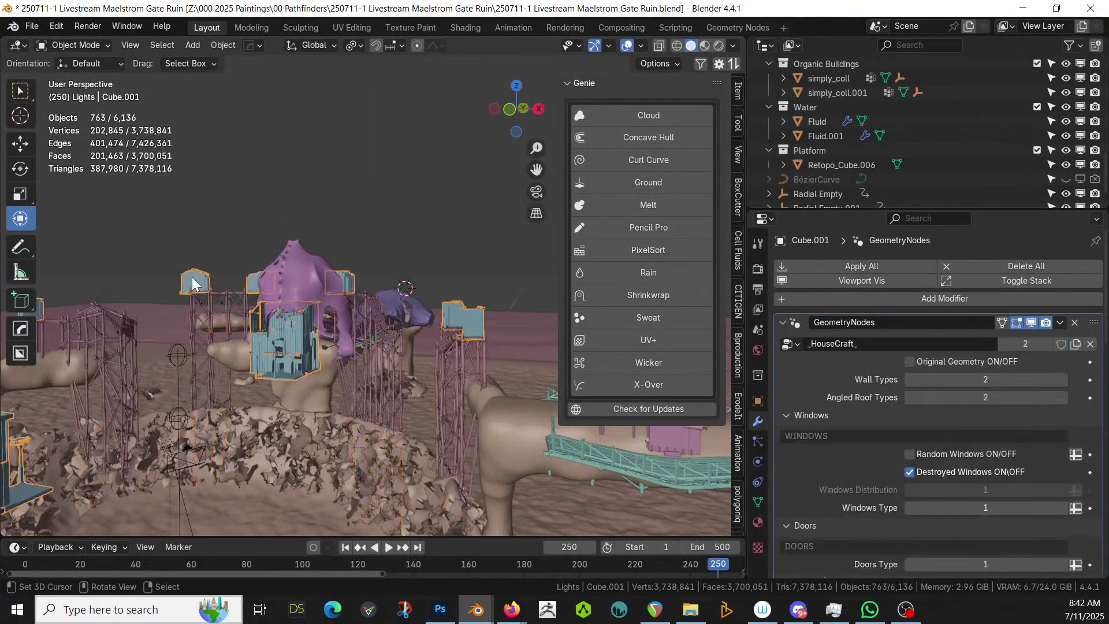
pyautogui.press('Tab')
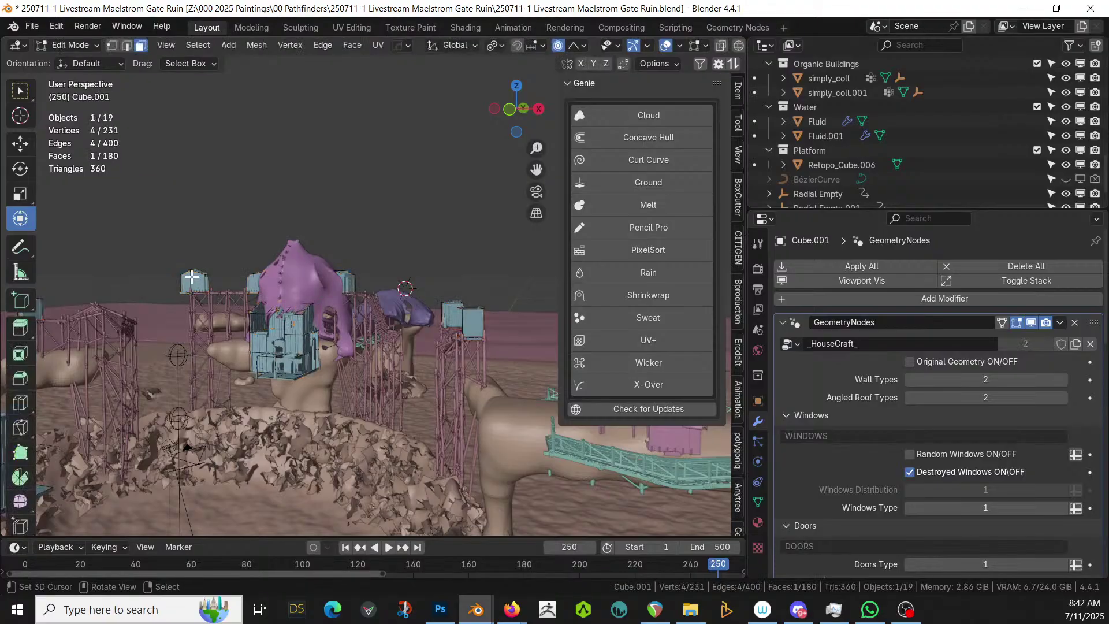
pyautogui.press('l')
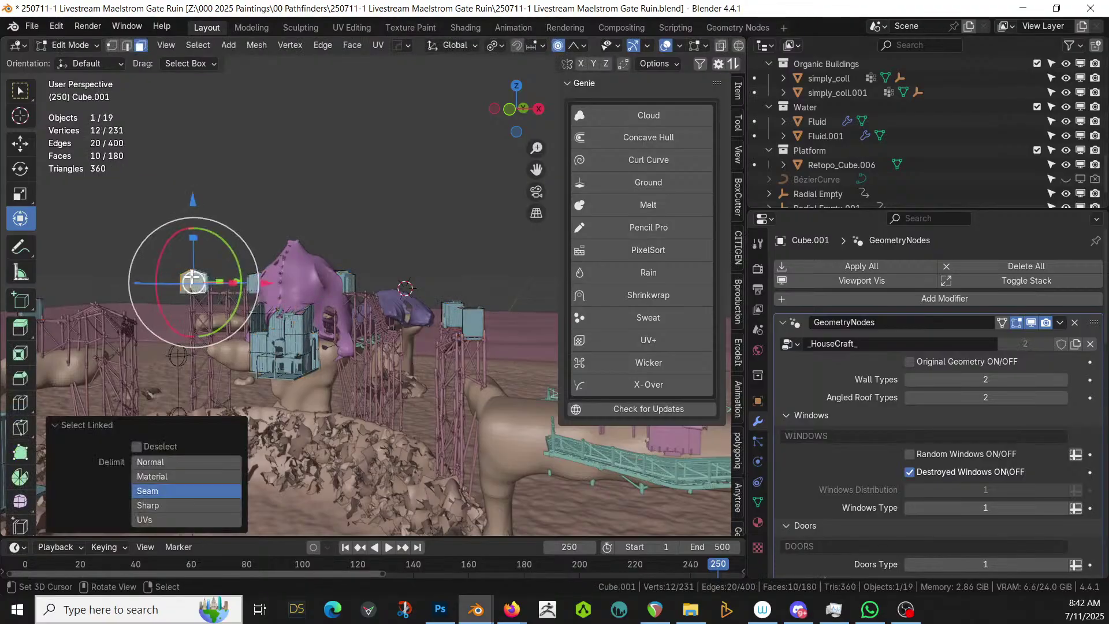
pyautogui.press('x')
pyautogui.click(192, 280)
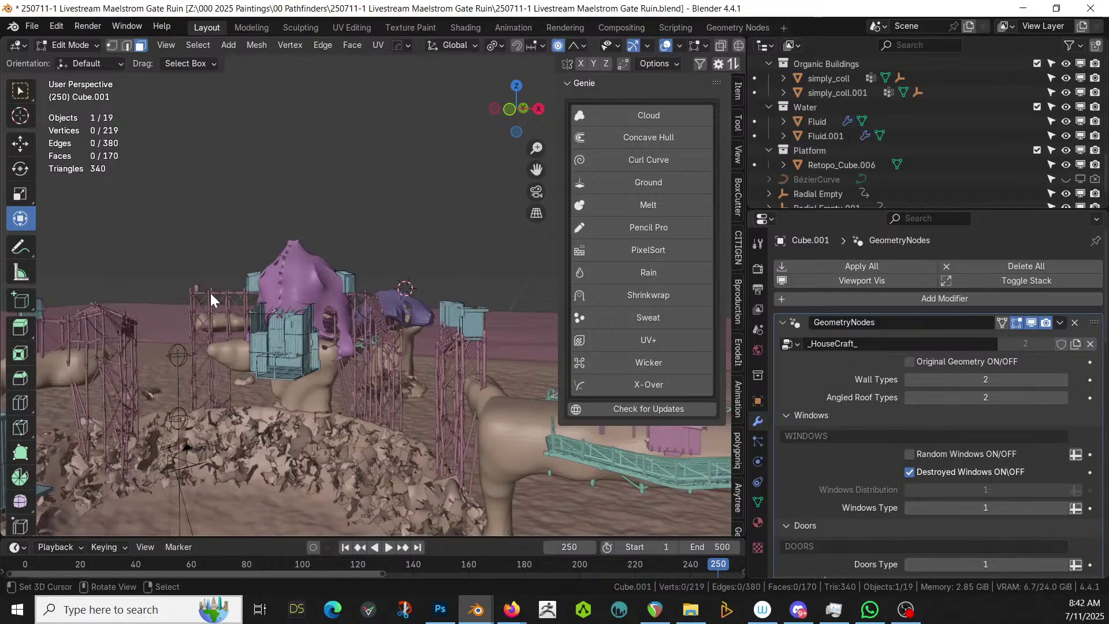
pyautogui.press('Tab')
# Tilt the scaffold platform face beneath the deleted house about 51° around the global X axis
pyautogui.click(209, 293)
pyautogui.press('Tab')
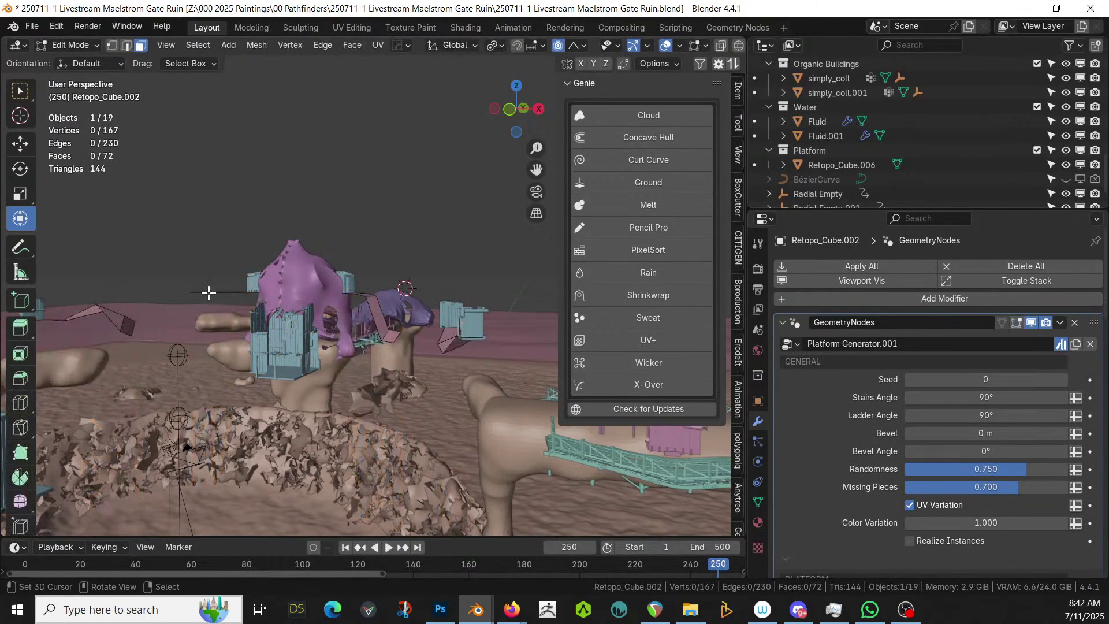
pyautogui.click(207, 293)
pyautogui.press('KP_Decimal')
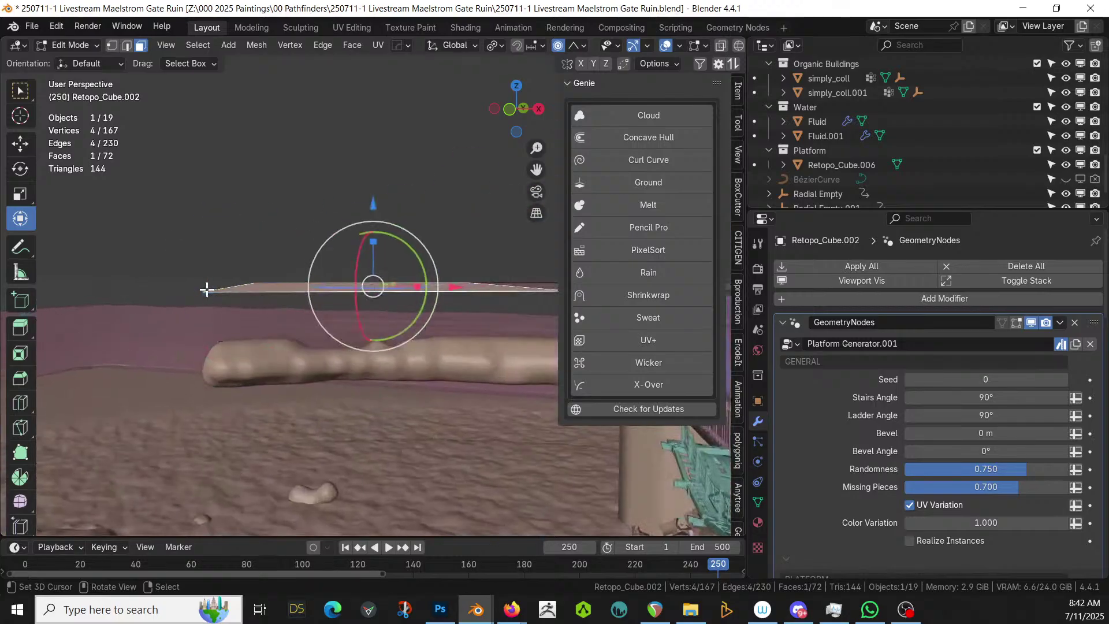
pyautogui.moveTo(231, 289); pyautogui.dragTo(472, 260, button='middle')
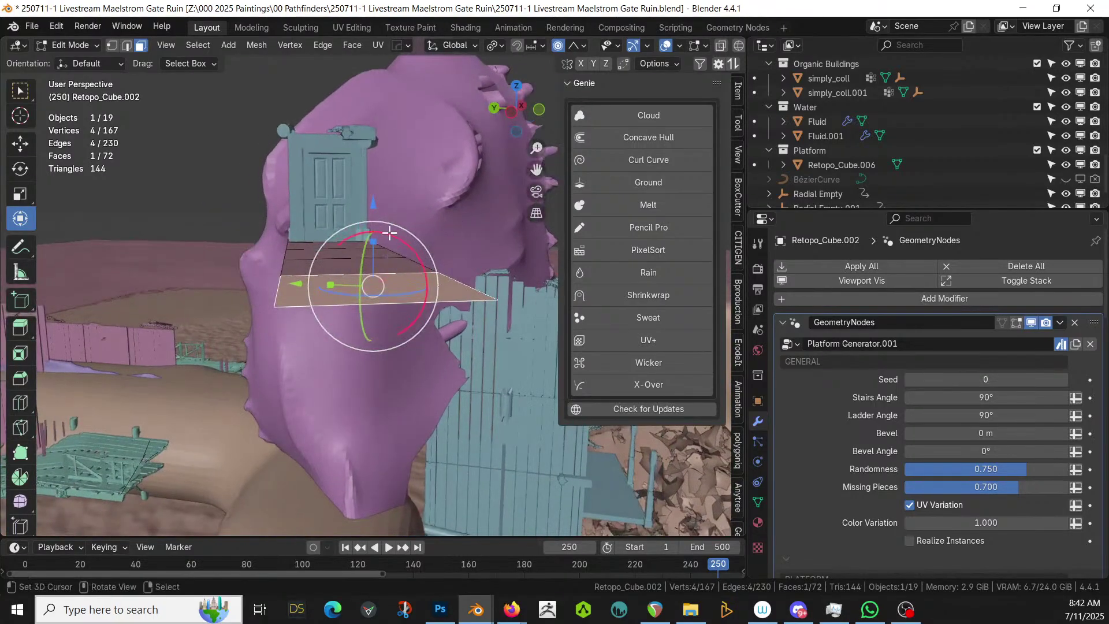
pyautogui.moveTo(390, 233); pyautogui.dragTo(417, 276)
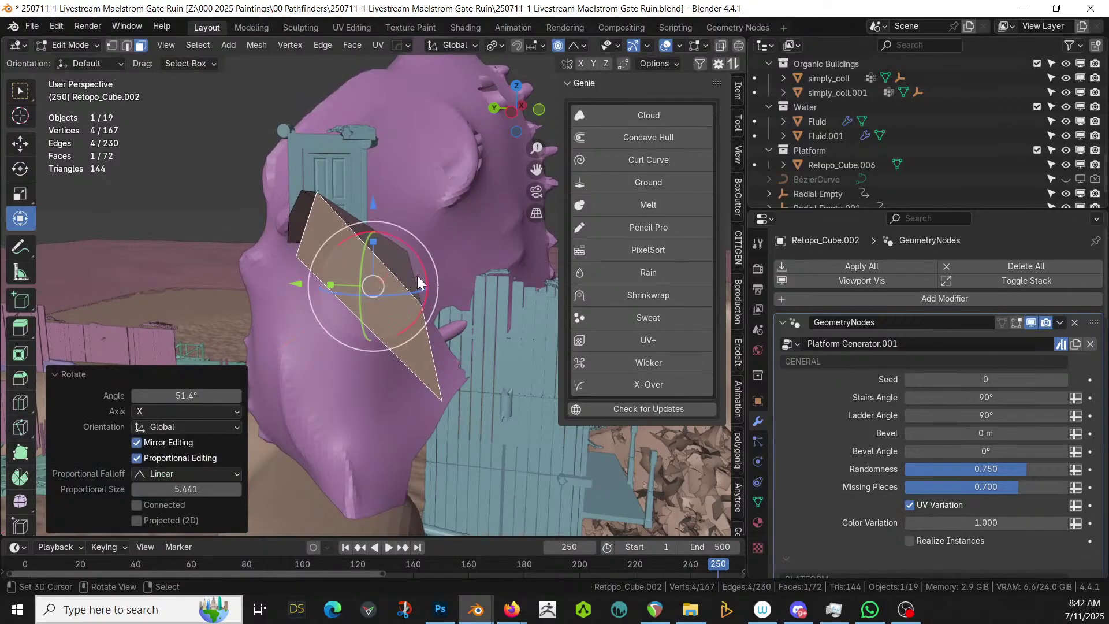
pyautogui.press('Tab')
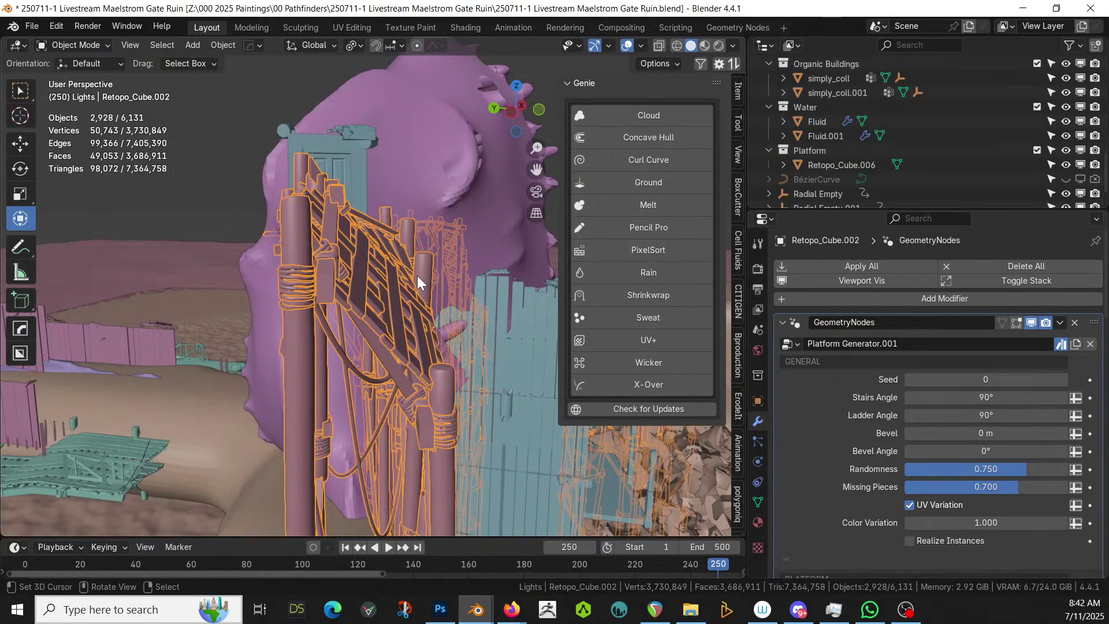
# Select the whole house block at the end of the scaffold walkway and rotate it about 59° around the global X axis
pyautogui.moveTo(455, 272); pyautogui.dragTo(535, 242, button='middle')
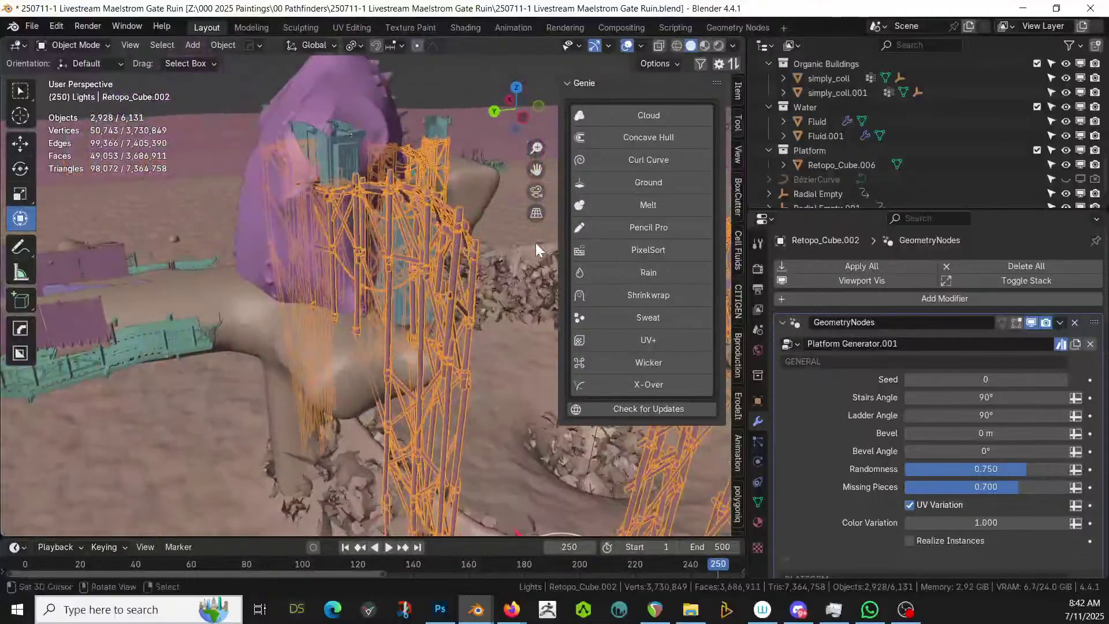
pyautogui.keyDown('shift'); pyautogui.moveTo(395, 396); pyautogui.dragTo(49, 101, button='middle'); pyautogui.keyUp('shift')
pyautogui.moveTo(214, 254); pyautogui.dragTo(442, 266, button='middle')
pyautogui.click(286, 286)
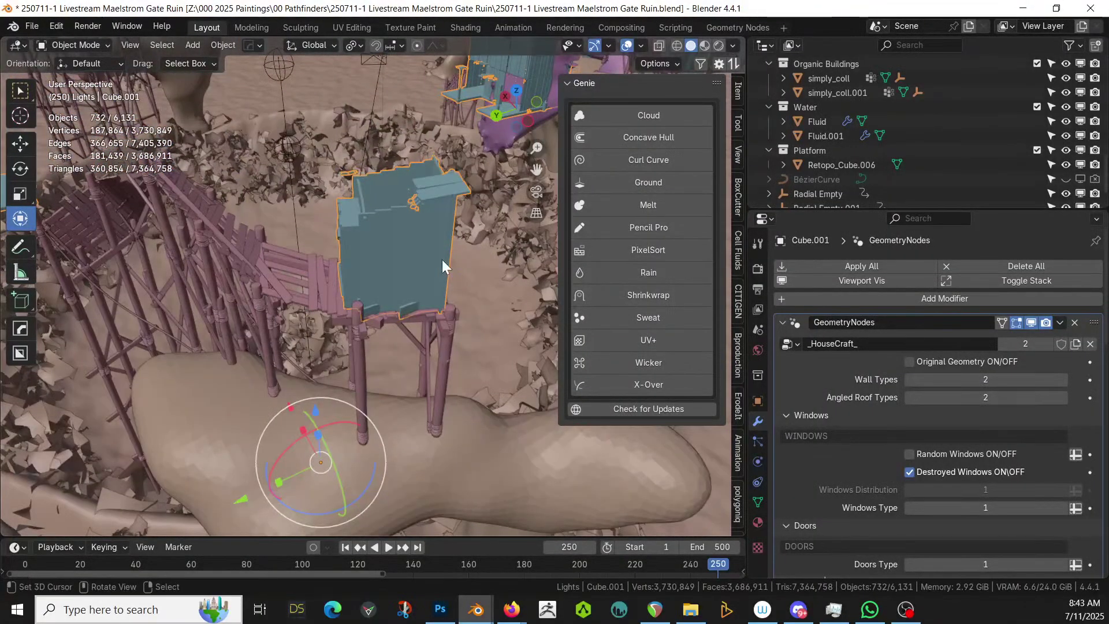
pyautogui.press('Tab')
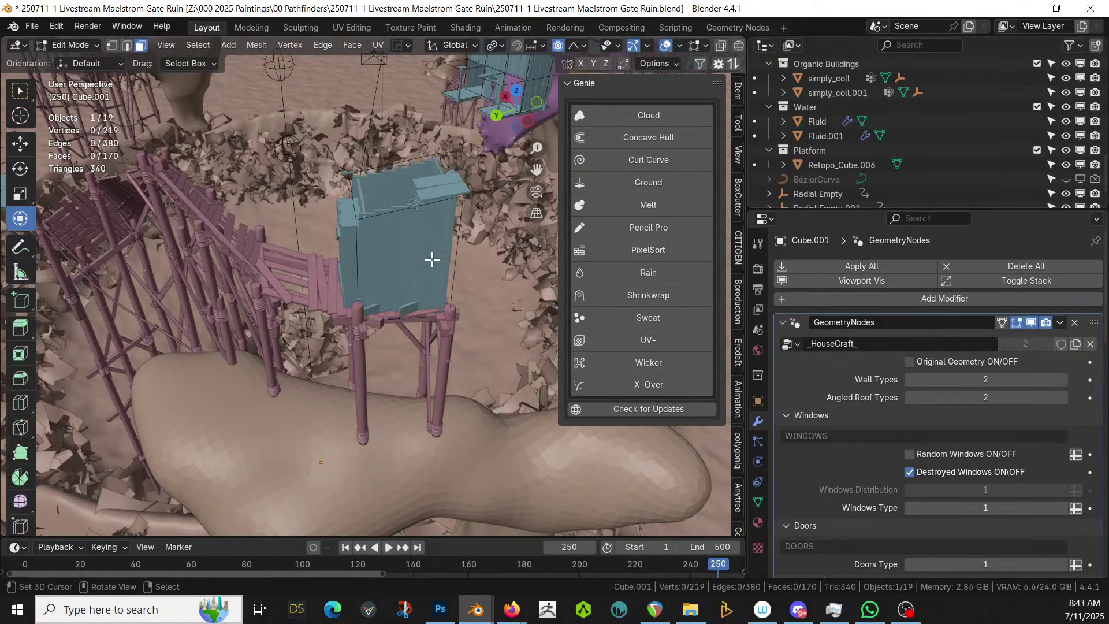
pyautogui.click(408, 261)
pyautogui.press('l')
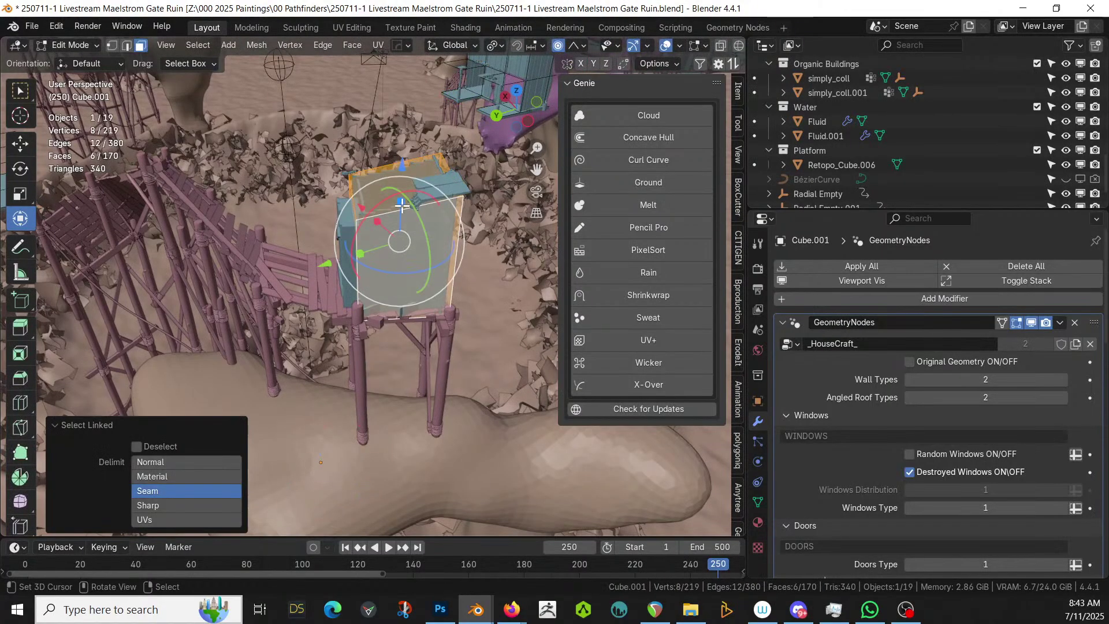
pyautogui.moveTo(387, 196); pyautogui.dragTo(435, 198)
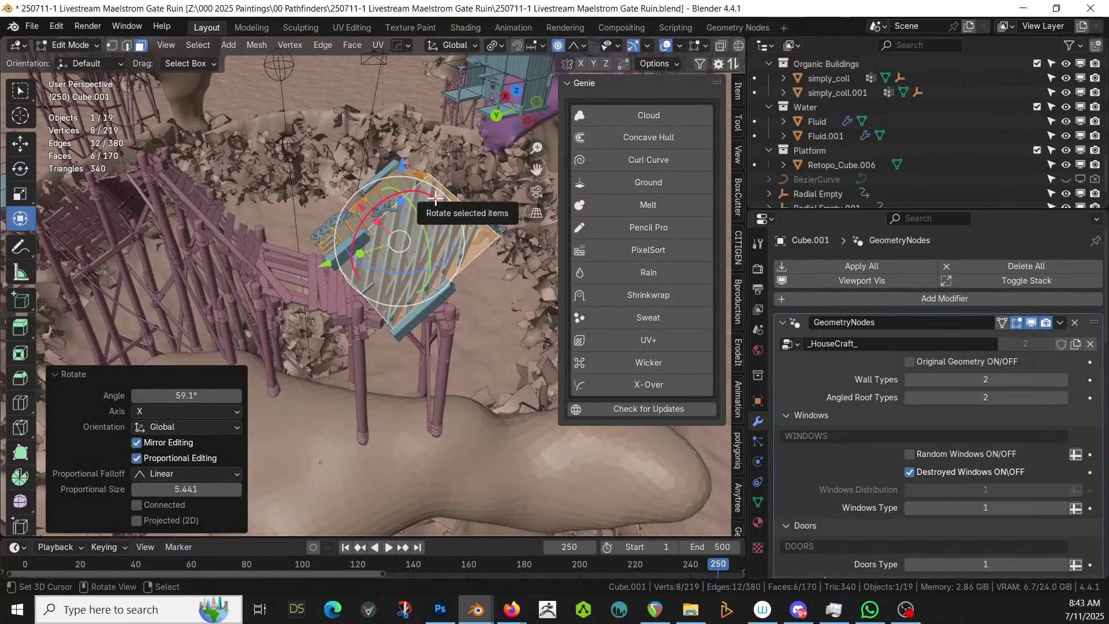
pyautogui.moveTo(435, 198); pyautogui.dragTo(270, 313, button='middle')
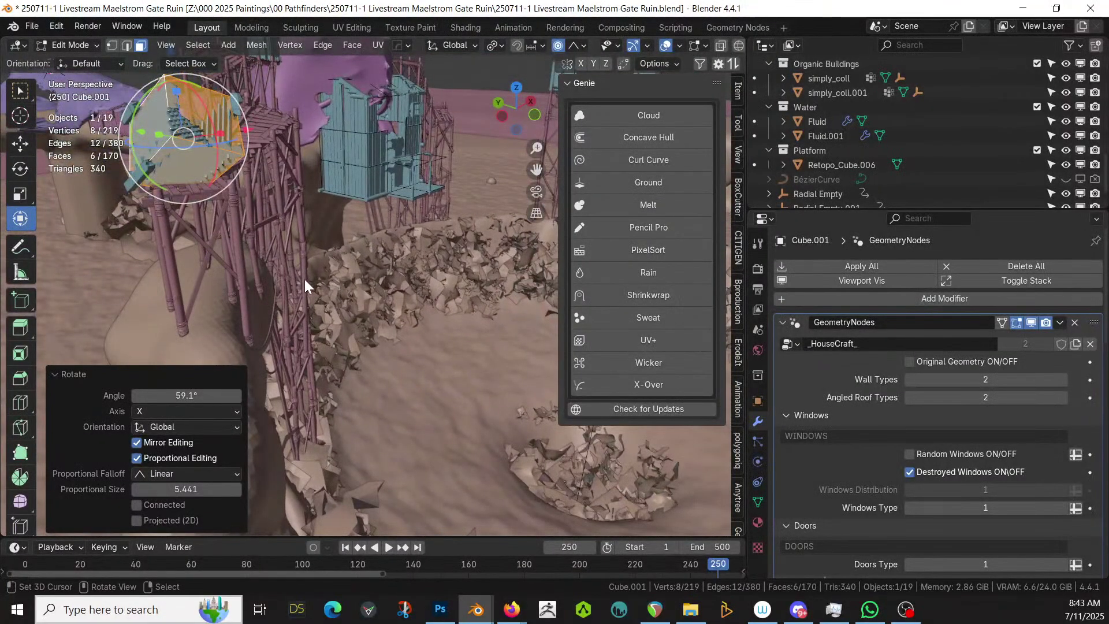
pyautogui.press('Tab')
# Turn off proportional editing and lower the tilted house block about 0.86 m along Z into its scaffold
pyautogui.moveTo(303, 279); pyautogui.dragTo(730, 245, button='middle')
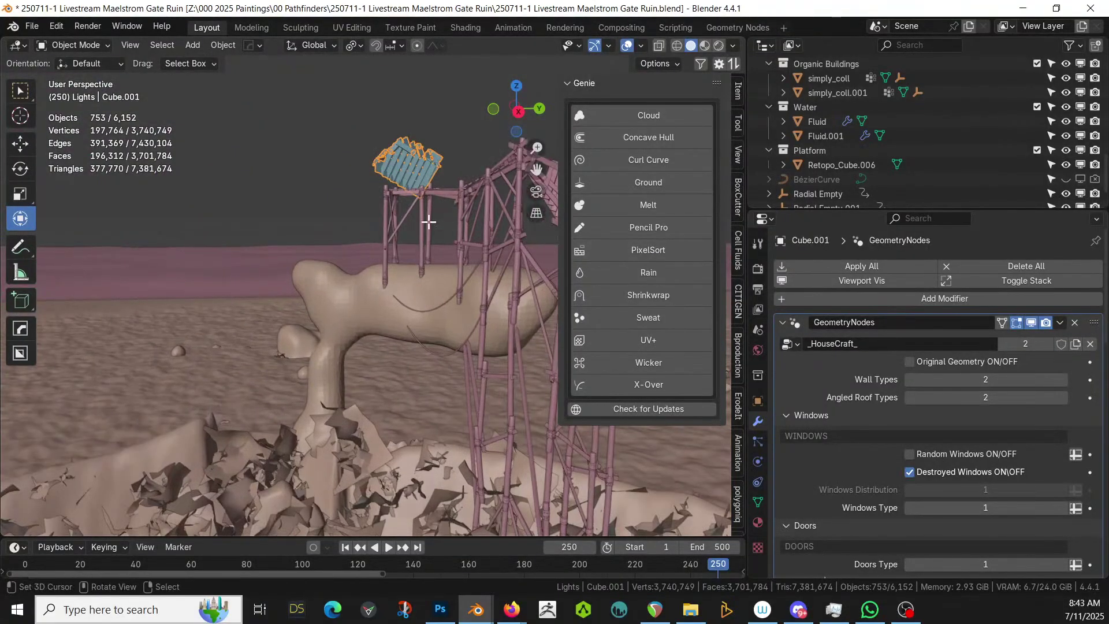
pyautogui.press('Tab')
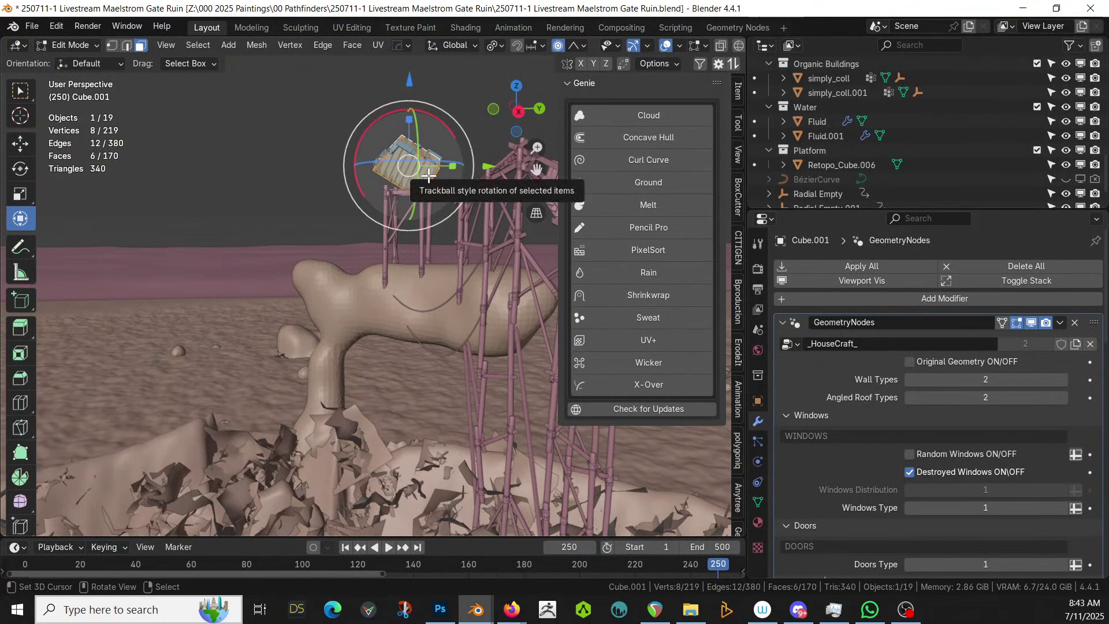
pyautogui.press('o')
pyautogui.press('g')
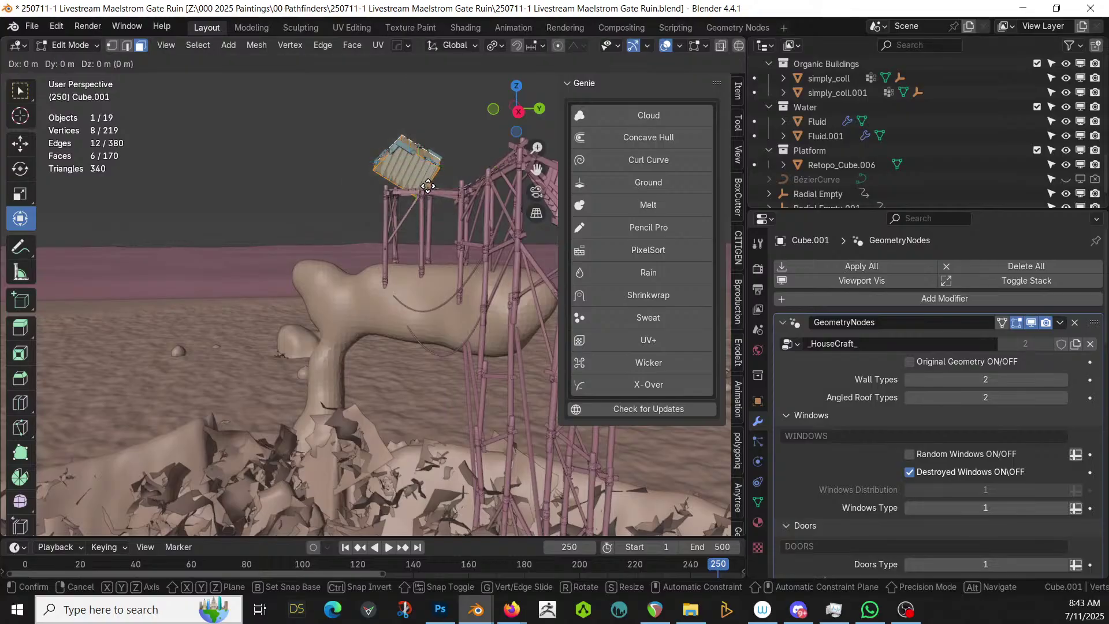
pyautogui.press('z')
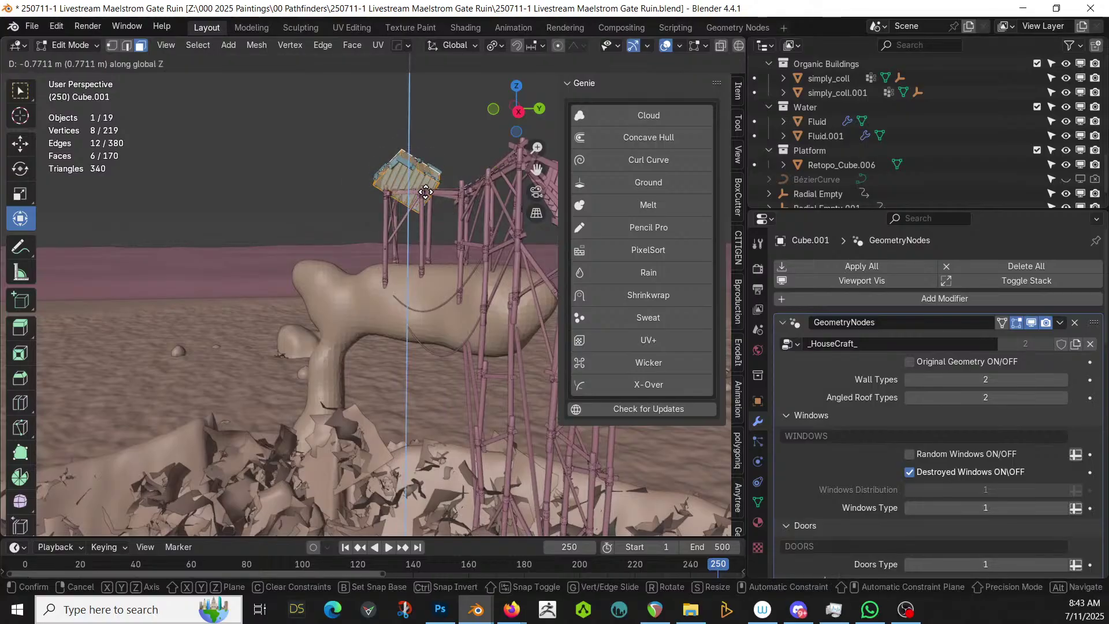
pyautogui.click(425, 192)
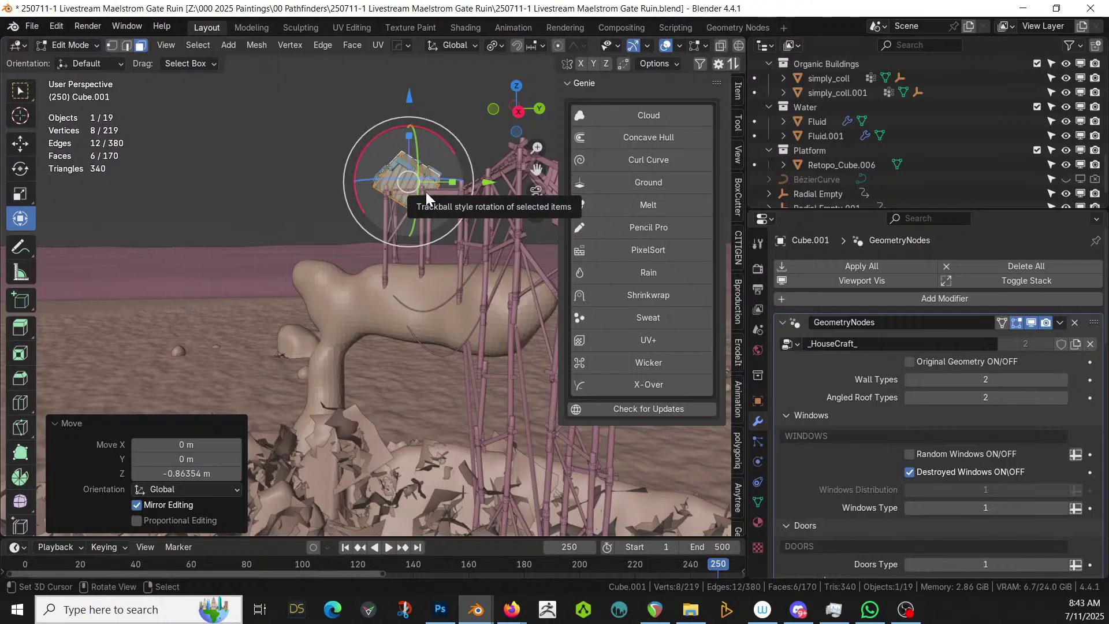
pyautogui.press('Tab')
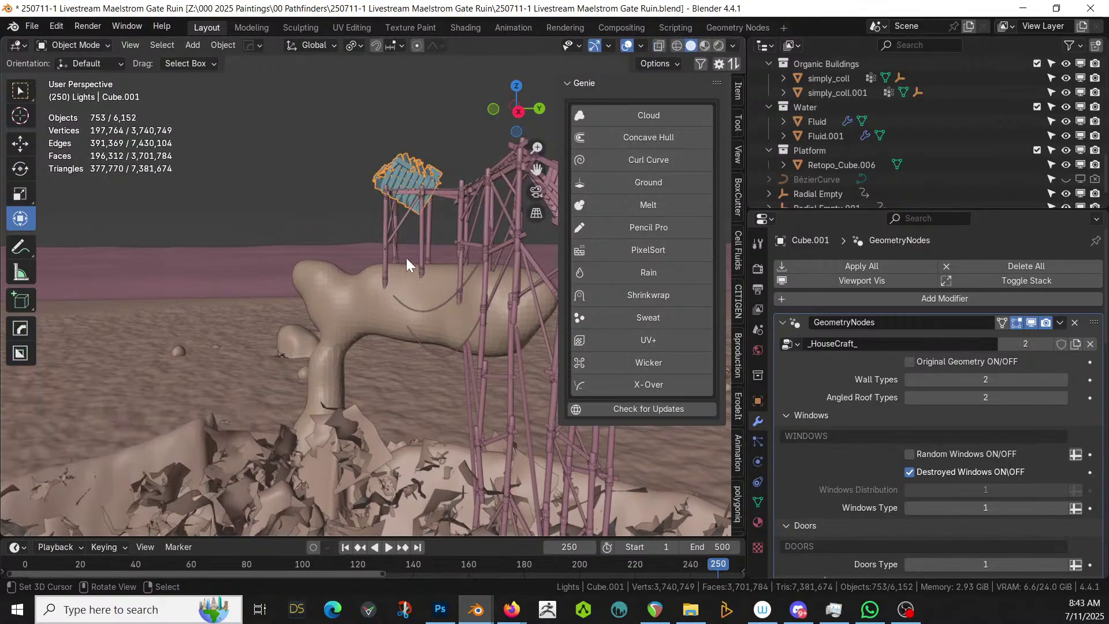
# Save the file and display the gate ruin in rendered shading to inspect it from several angles
pyautogui.moveTo(407, 257); pyautogui.dragTo(154, 275, button='middle')
pyautogui.scroll(-5, 493, 249)
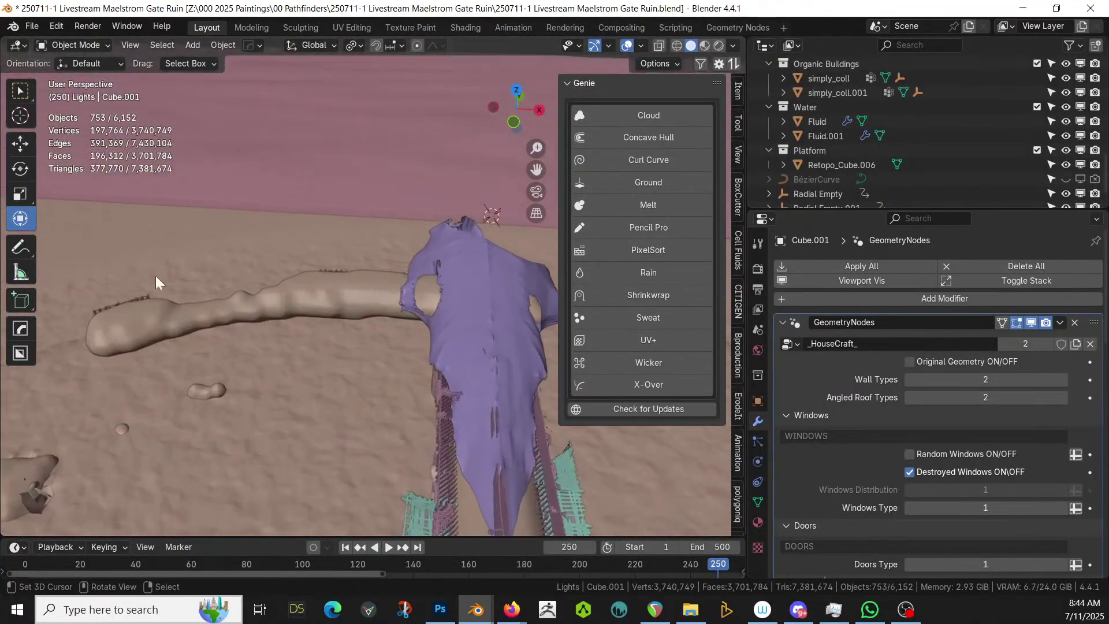
pyautogui.scroll(-5, 519, 297)
pyautogui.moveTo(518, 296); pyautogui.dragTo(350, 232, button='middle')
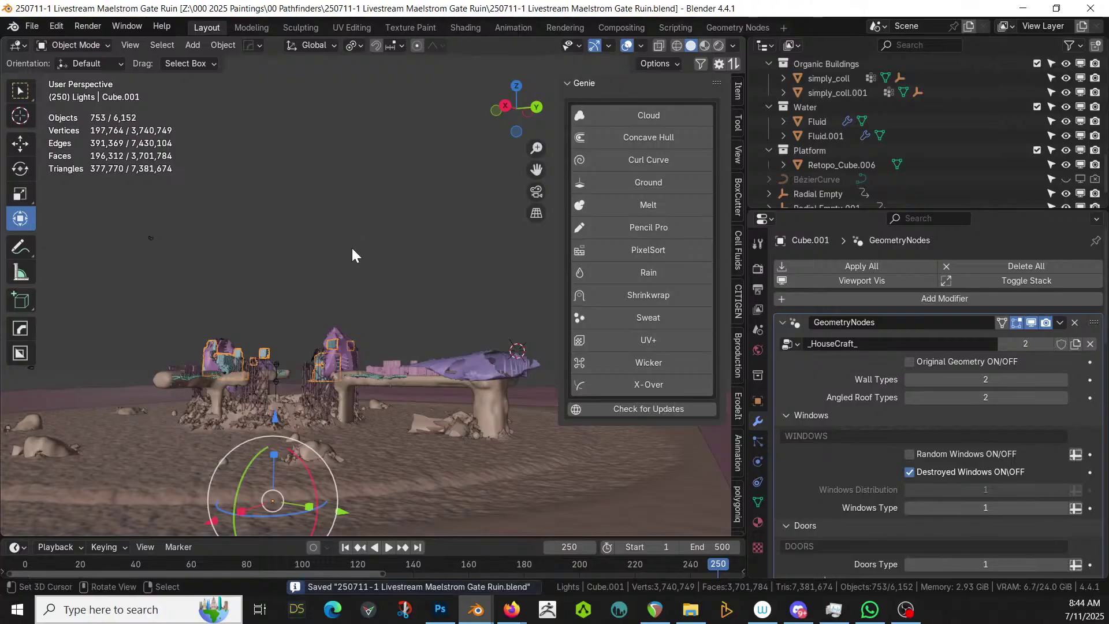
pyautogui.moveTo(351, 248)
pyautogui.mouseDown(button='middle')
pyautogui.moveTo(337, 310)
pyautogui.moveTo(404, 266)
pyautogui.moveTo(466, 201)
pyautogui.mouseUp(button='middle')
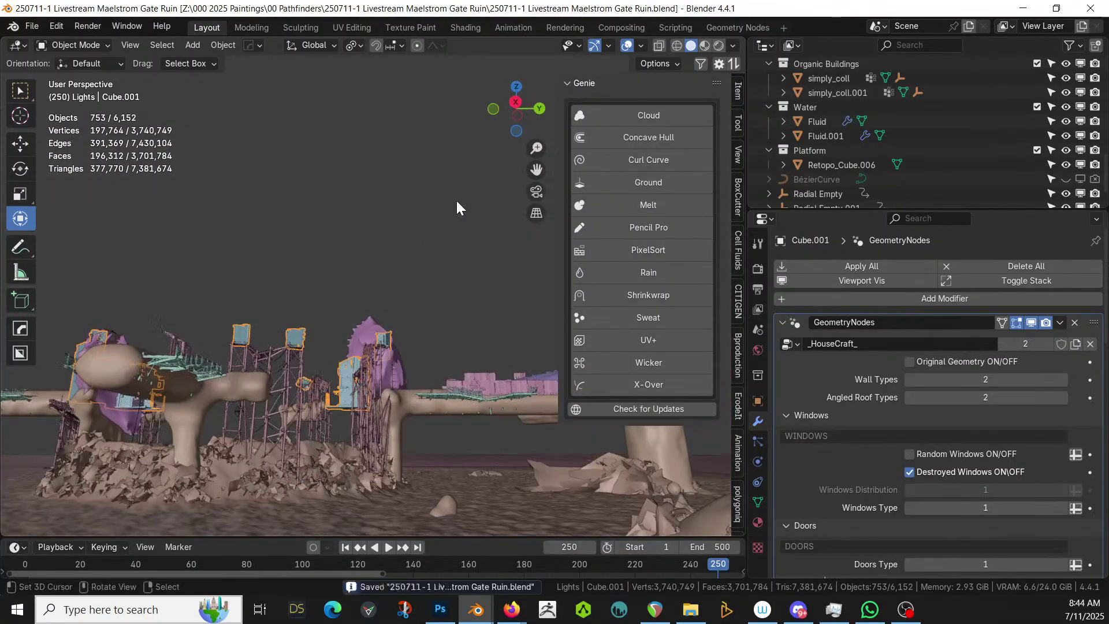
pyautogui.press('z')
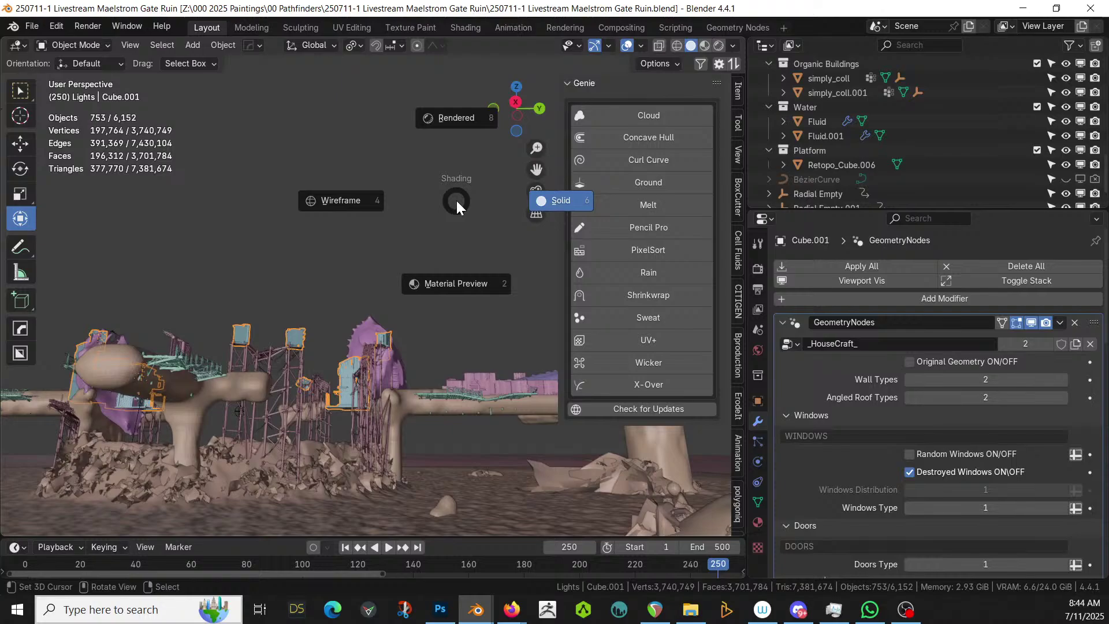
pyautogui.press('8')
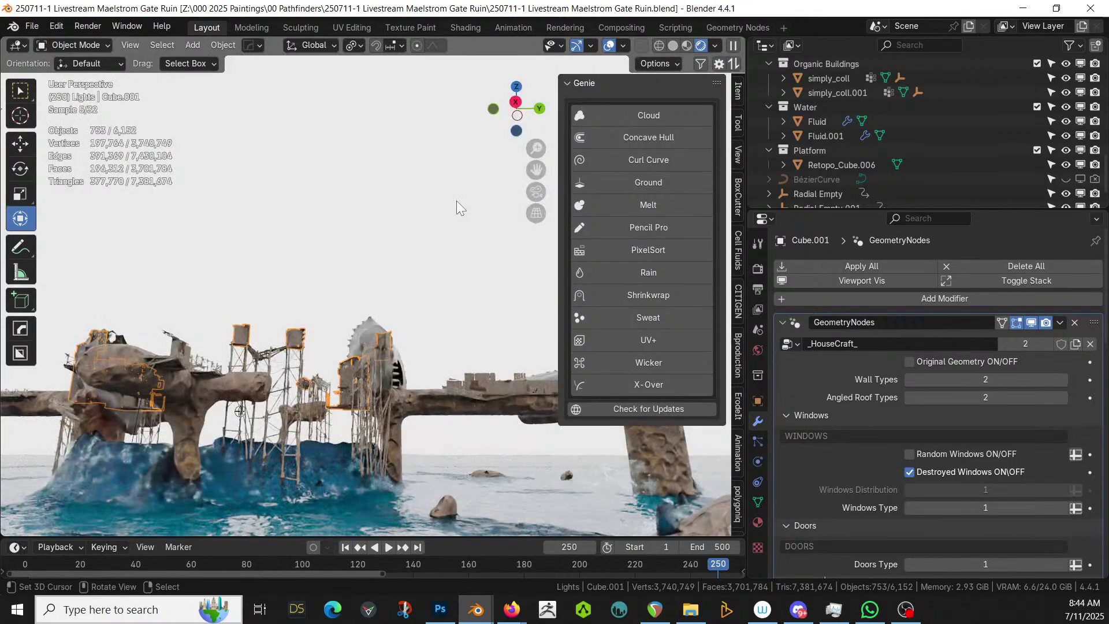
pyautogui.moveTo(456, 200); pyautogui.dragTo(410, 307, button='middle')
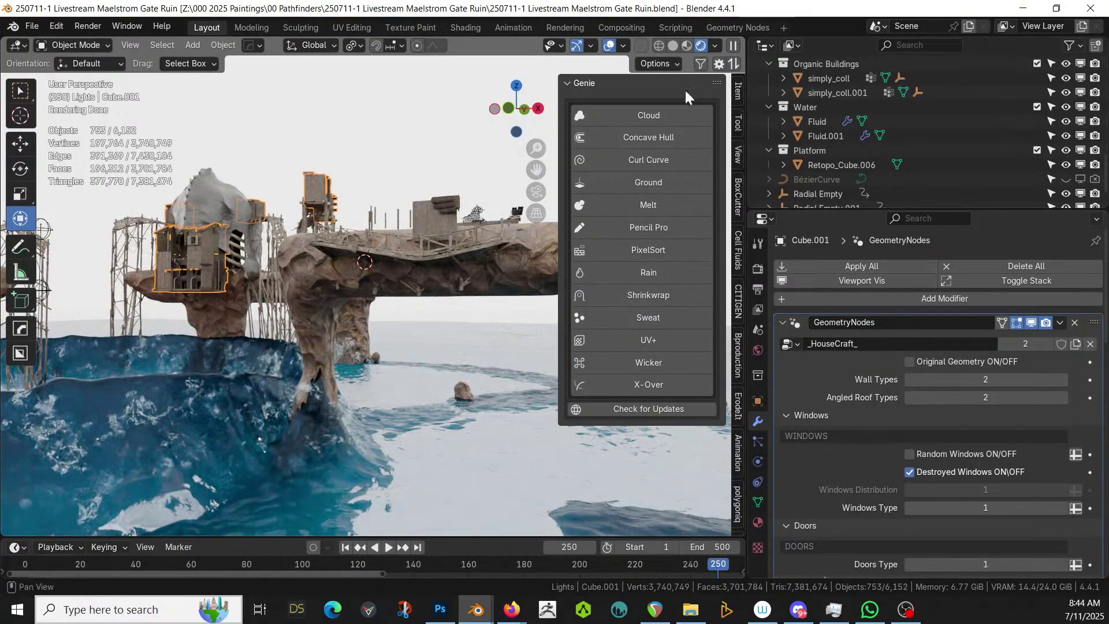
# Show the environment add-ons and open the background import browser from HDRi Maker Studio
pyautogui.click(702, 62)
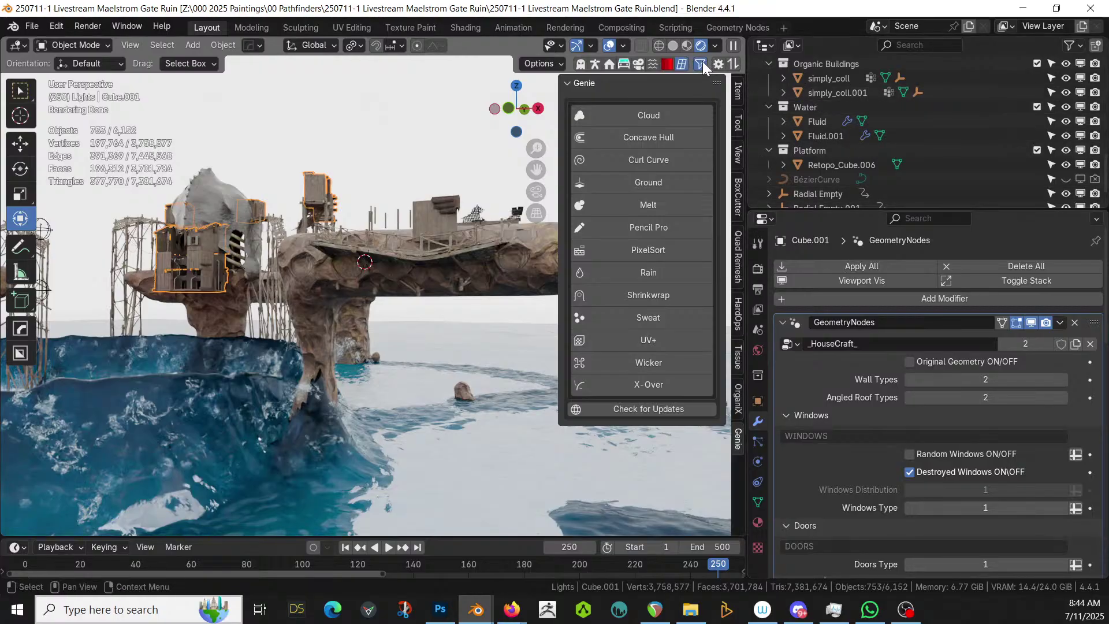
pyautogui.click(637, 64)
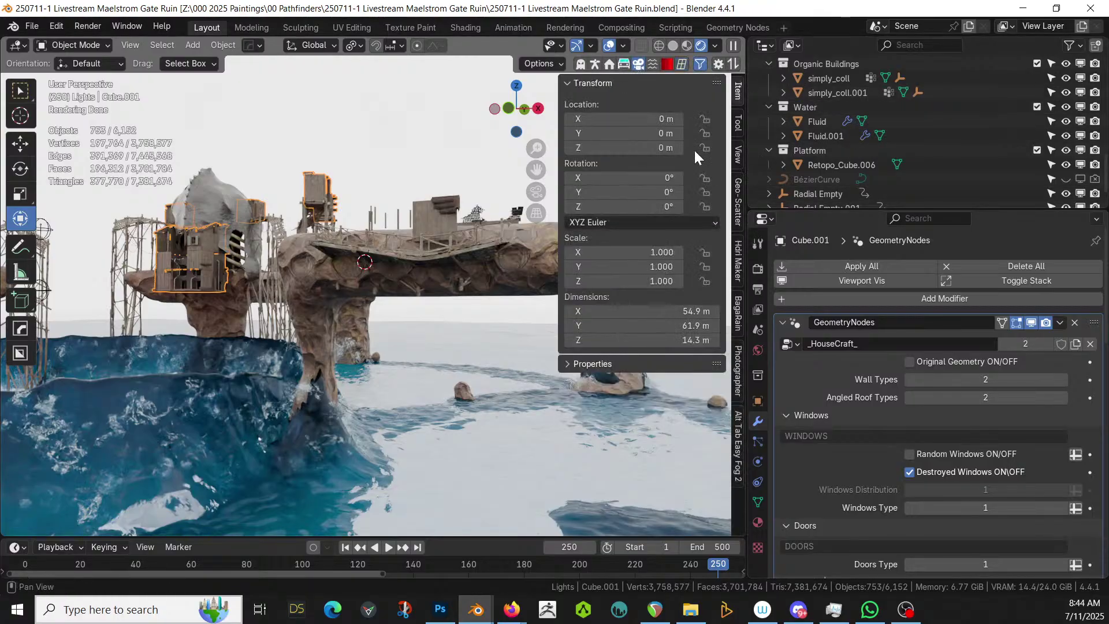
pyautogui.click(739, 259)
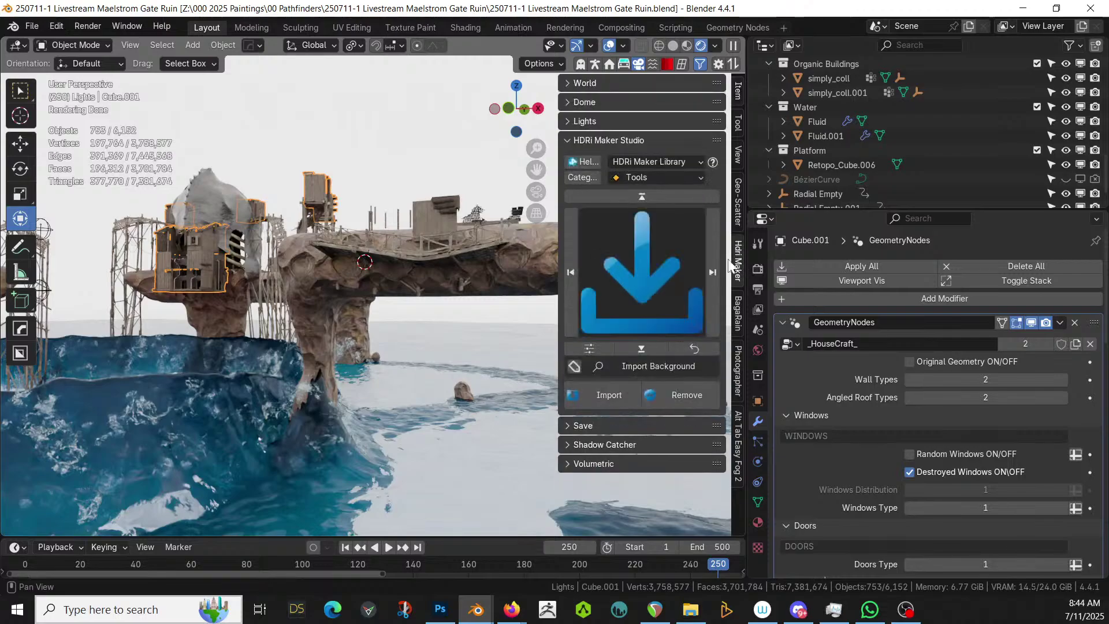
pyautogui.click(590, 398)
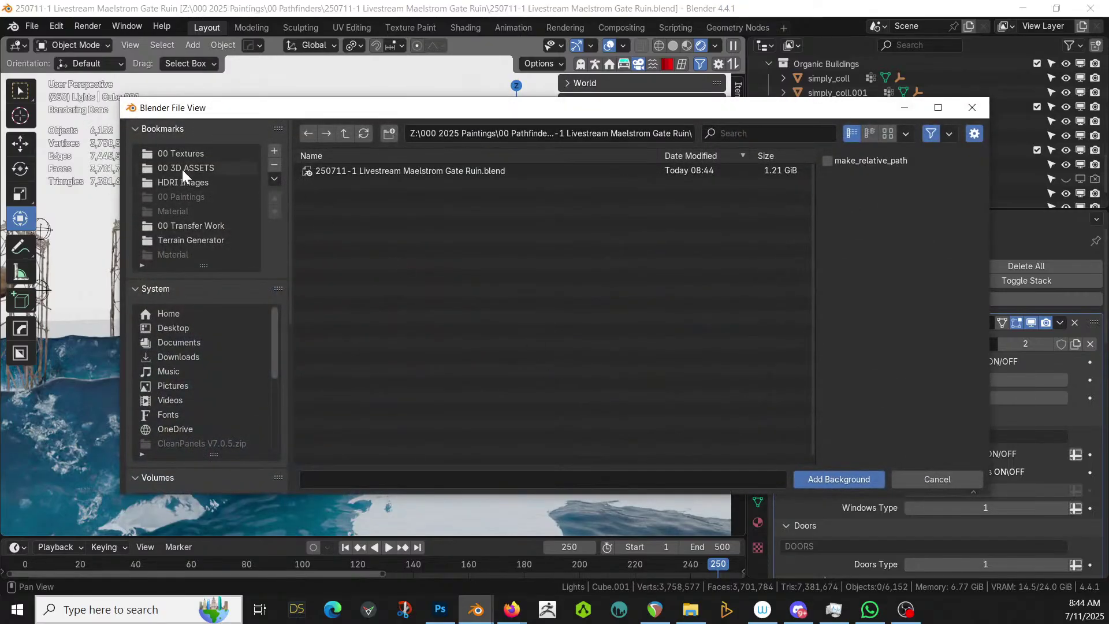
# Browse to the jpg folder of mattePaint_hdri_seq070_2000px in HDRI Images and show its files as thumbnails
pyautogui.click(188, 183)
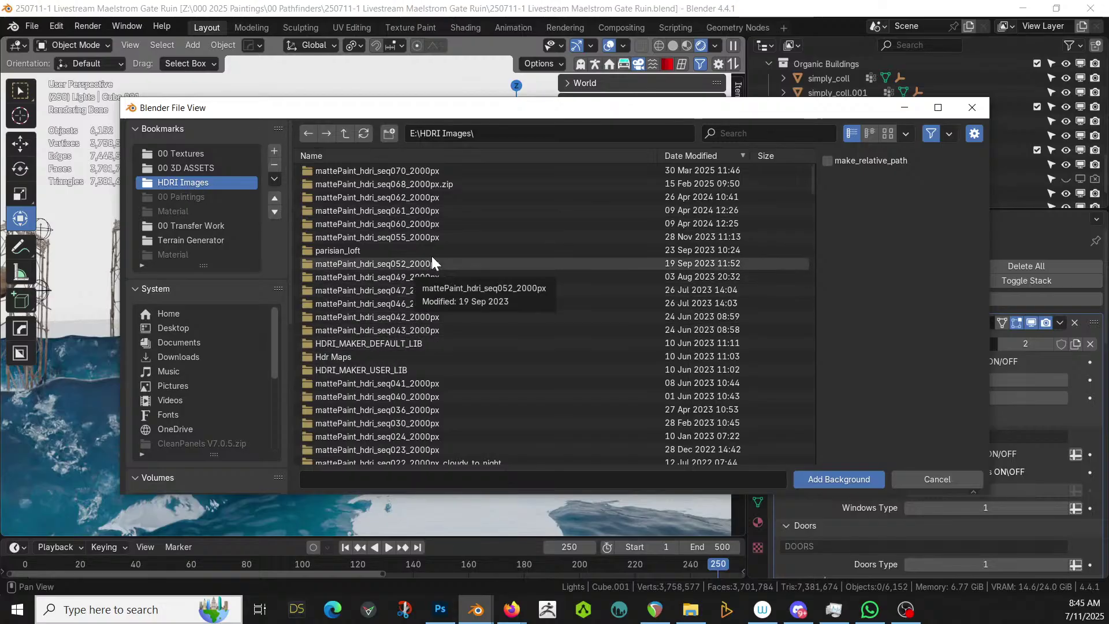
pyautogui.doubleClick(418, 169)
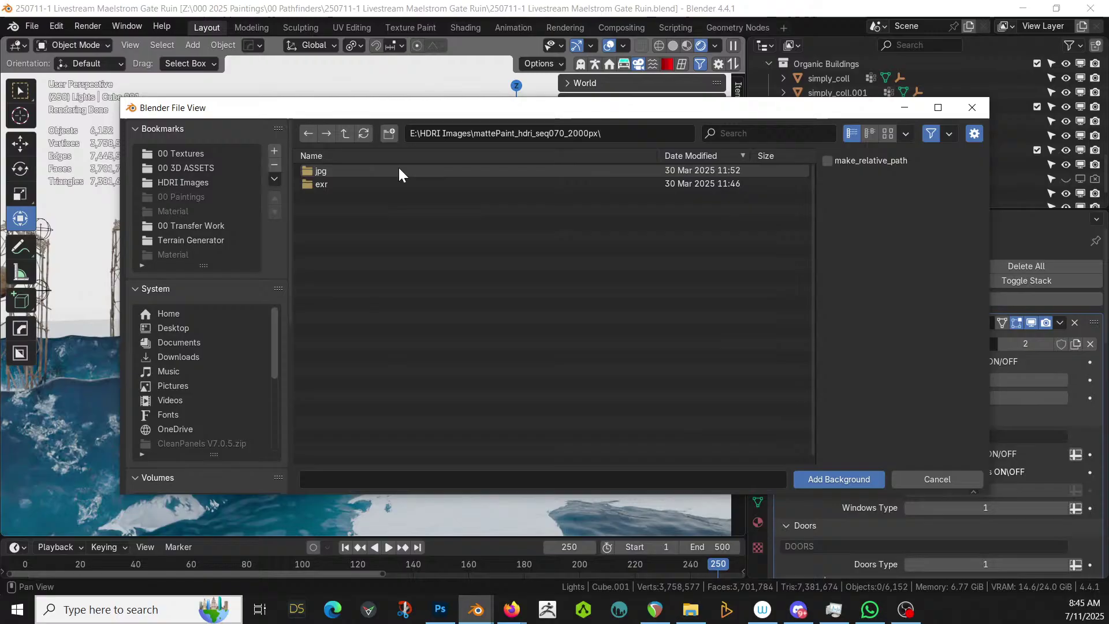
pyautogui.doubleClick(320, 173)
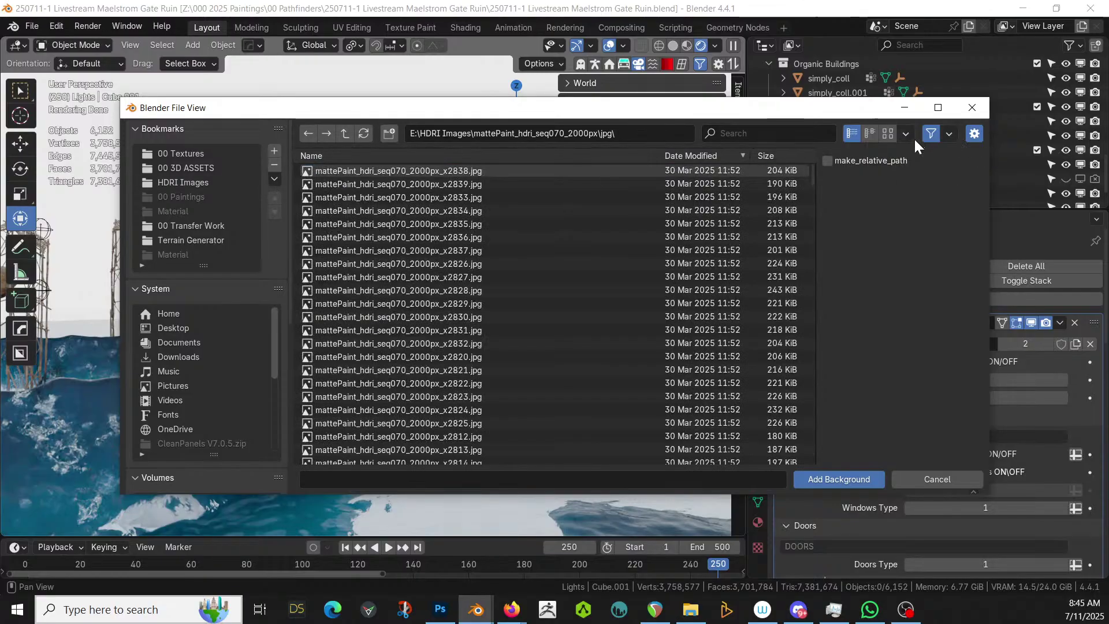
pyautogui.click(888, 132)
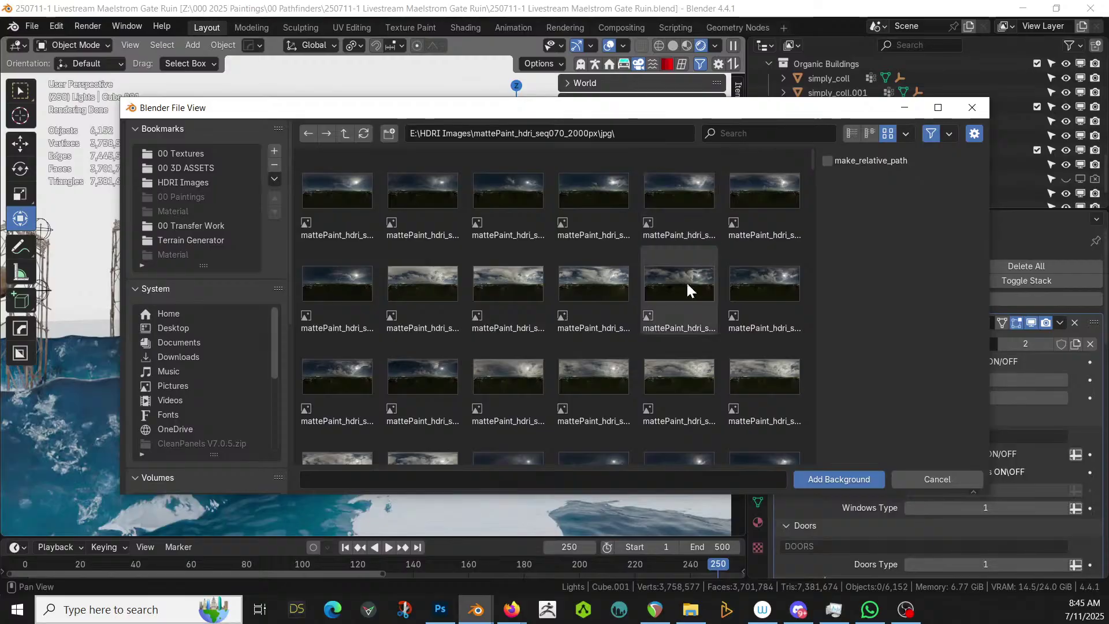
# Look through the jpg sky thumbnails, pick mattePaint_hdri_seq070_2000px_x2802.jpg, and show the files as a detailed list to read its number
pyautogui.scroll(-10, 659, 296)
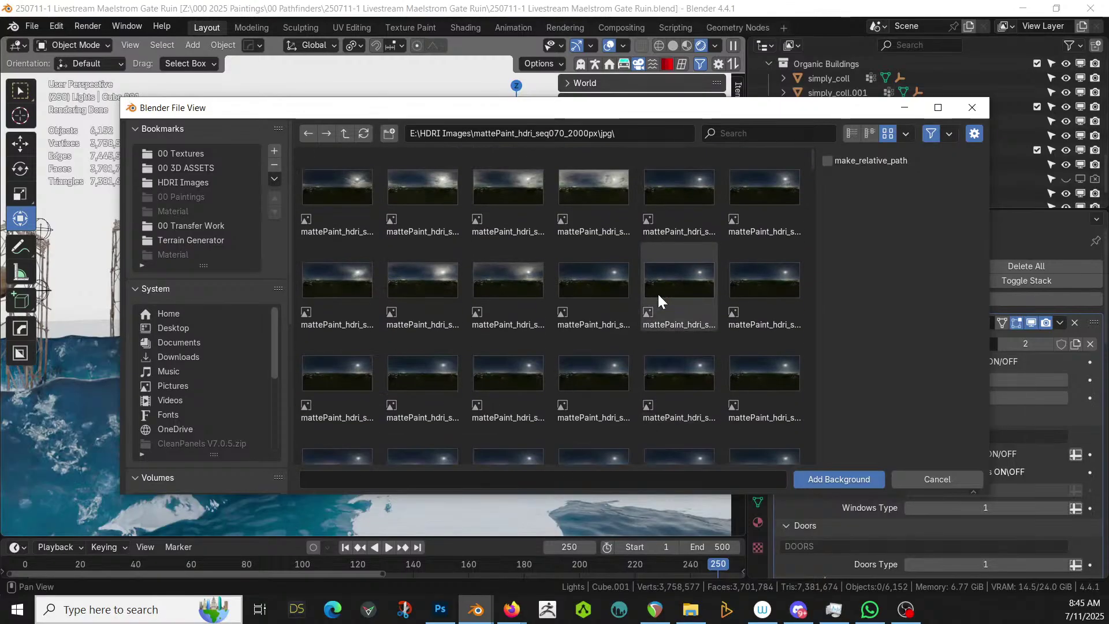
pyautogui.scroll(-2, 659, 299)
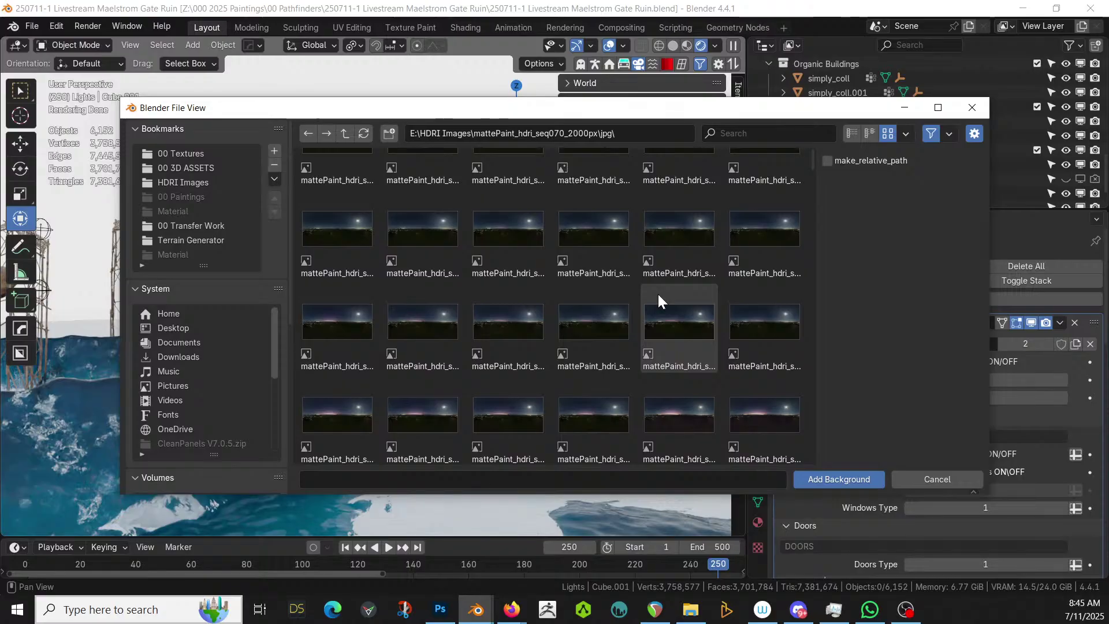
pyautogui.scroll(-1, 552, 355)
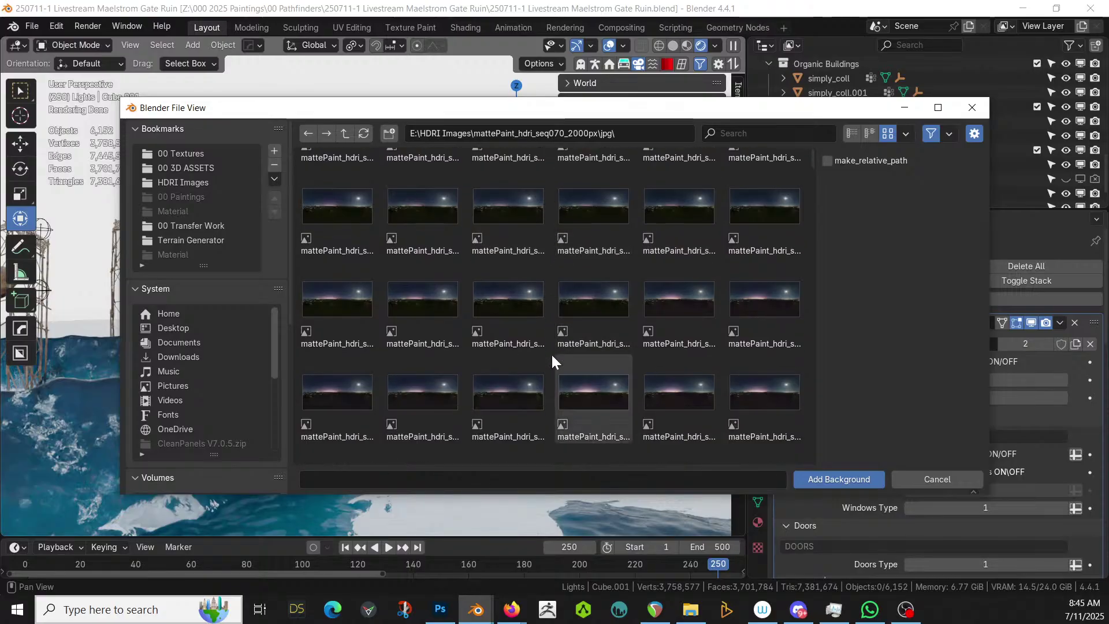
pyautogui.scroll(-1, 553, 361)
pyautogui.scroll(-1, 551, 352)
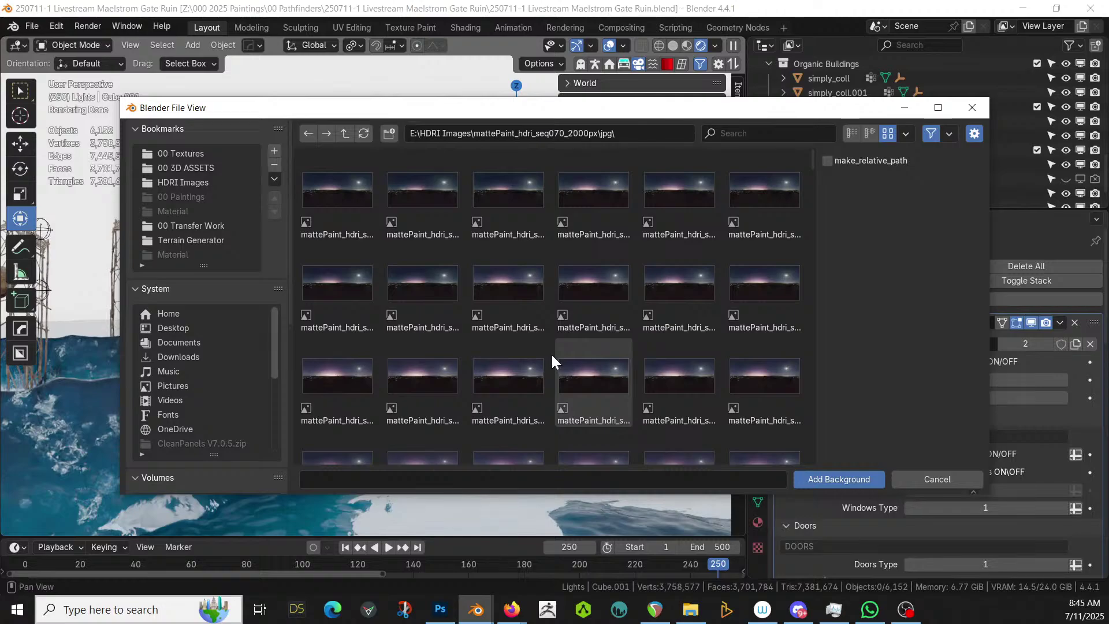
pyautogui.scroll(-2, 551, 352)
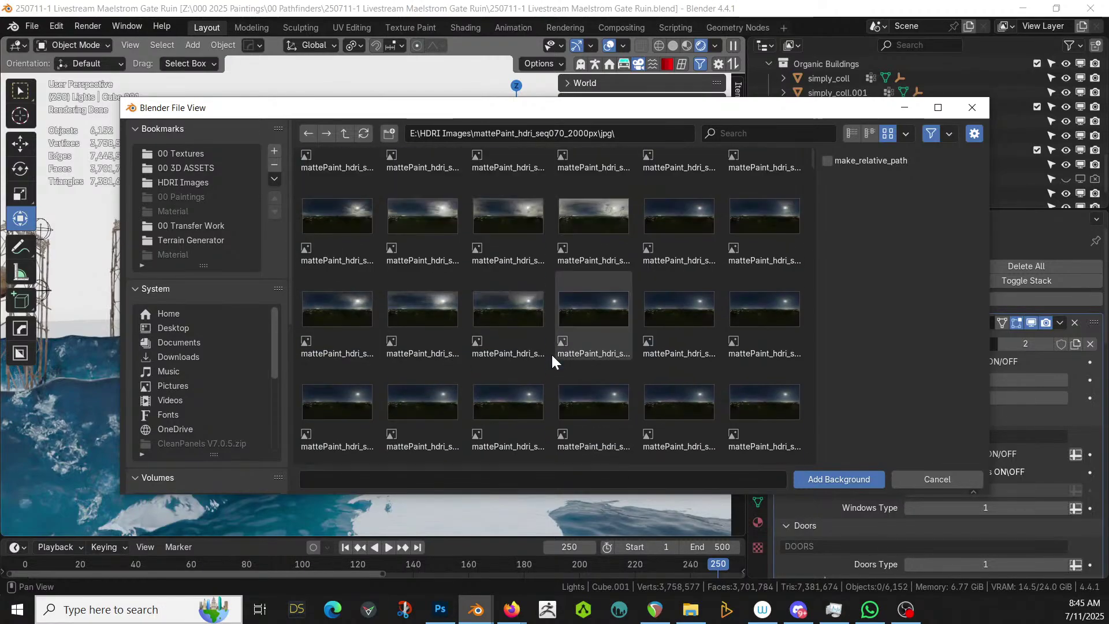
pyautogui.click(608, 305)
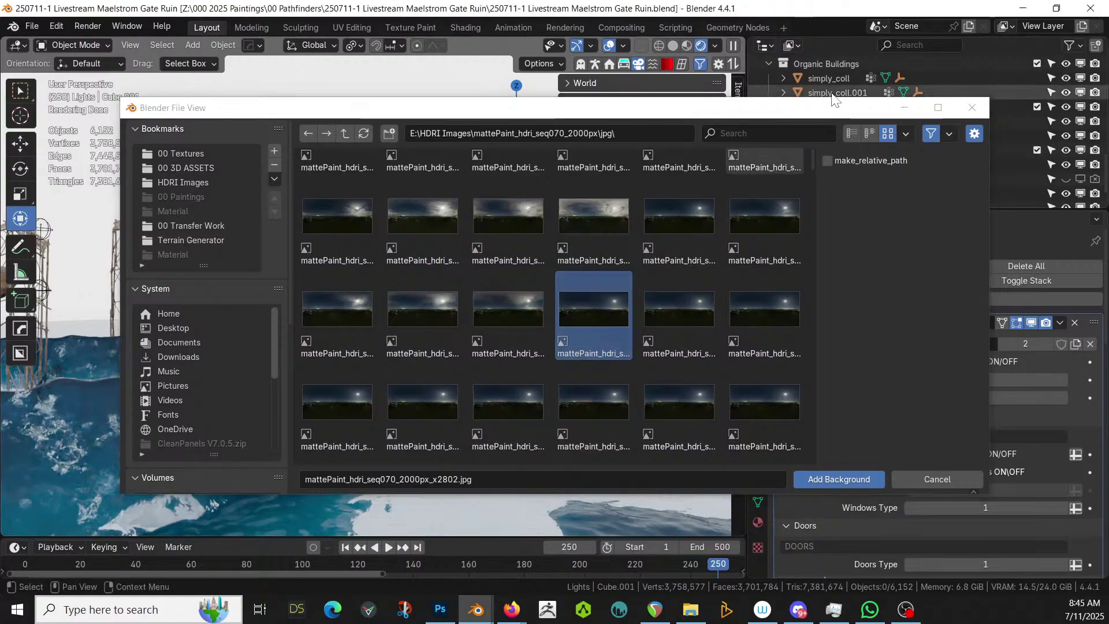
pyautogui.click(852, 133)
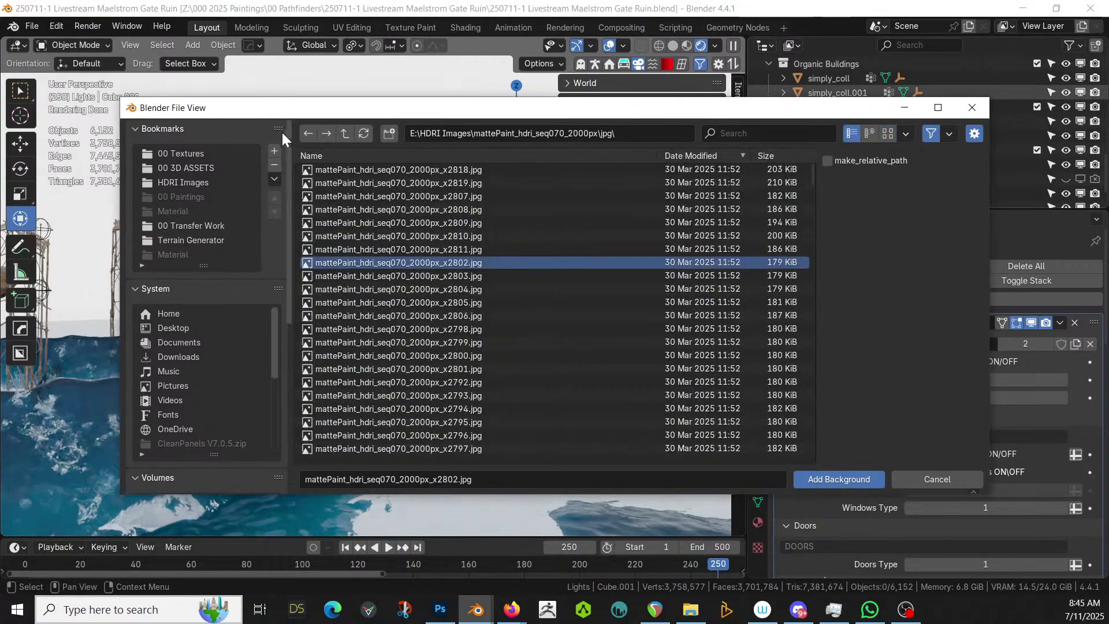
# Find 2802 in the sibling exr folder and add mattePaint_hdri_seq070_2000px_x2802.exr as the scene background
pyautogui.click(346, 133)
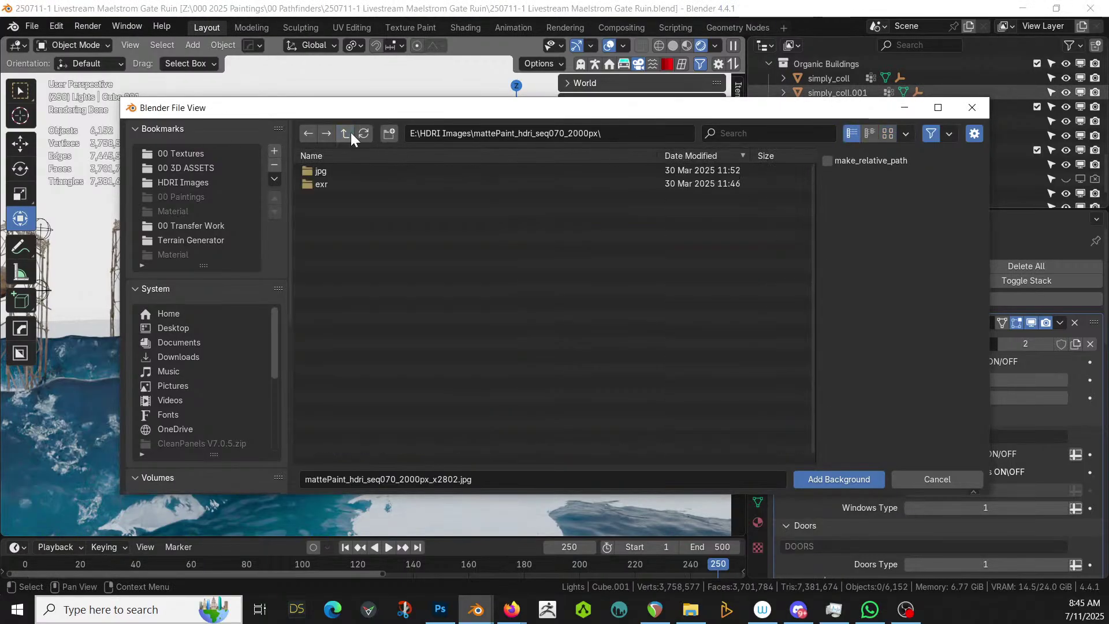
pyautogui.click(326, 184)
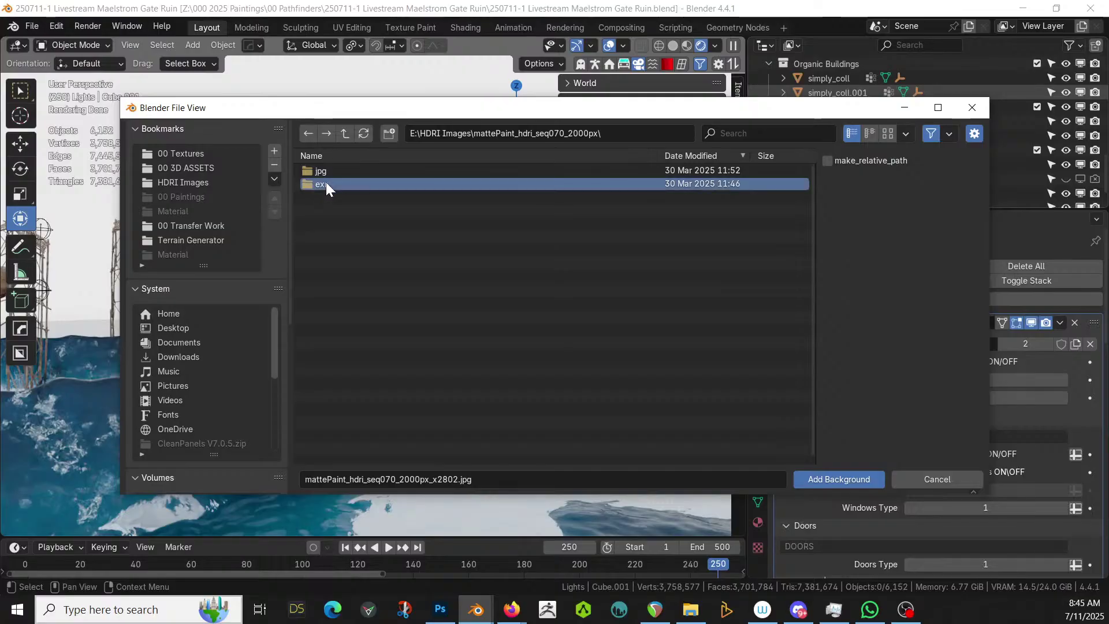
pyautogui.click(744, 134)
pyautogui.write('2802')
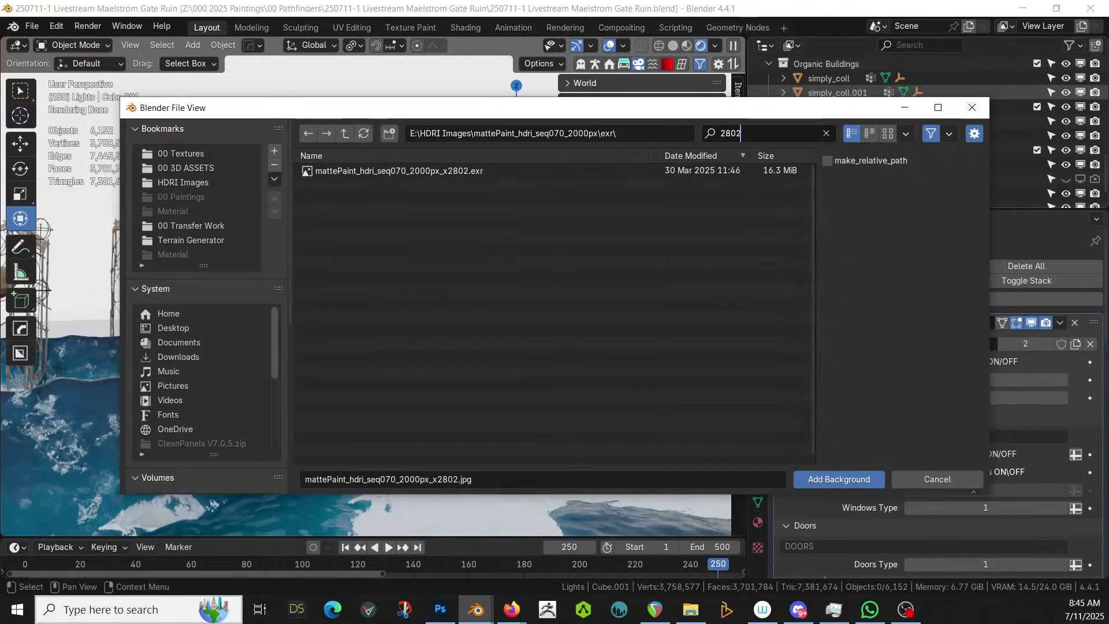
pyautogui.click(327, 172)
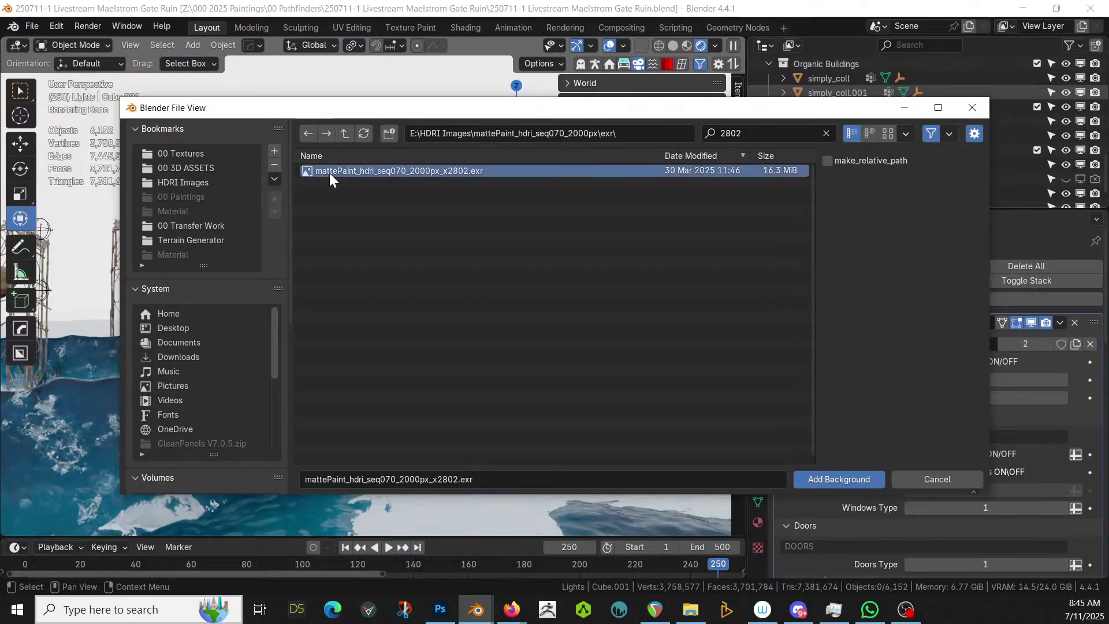
pyautogui.click(868, 479)
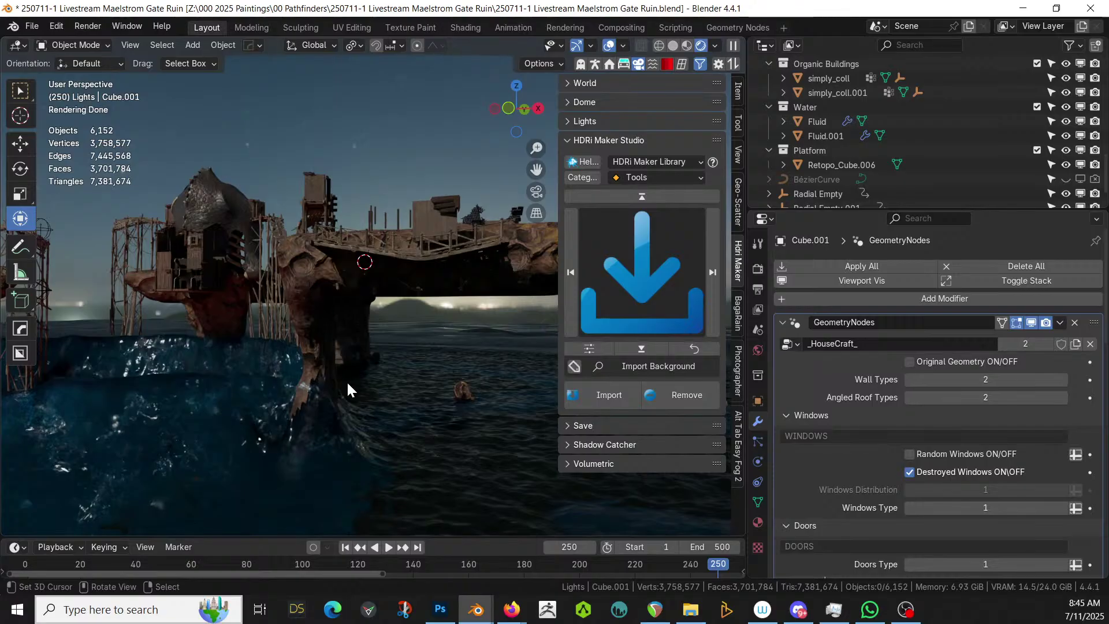
# Show the World background settings and try Z Location values of -0.2 and -0.1 to shift the horizon
pyautogui.moveTo(347, 380)
pyautogui.mouseDown(button='middle')
pyautogui.moveTo(441, 383)
pyautogui.moveTo(469, 407)
pyautogui.mouseUp(button='middle')
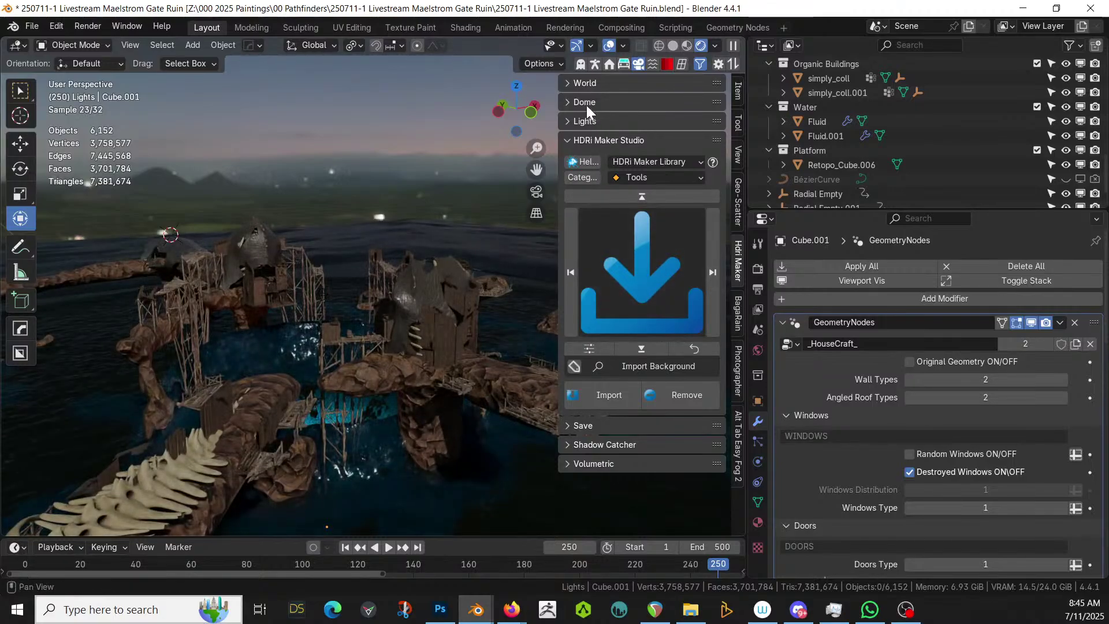
pyautogui.click(567, 83)
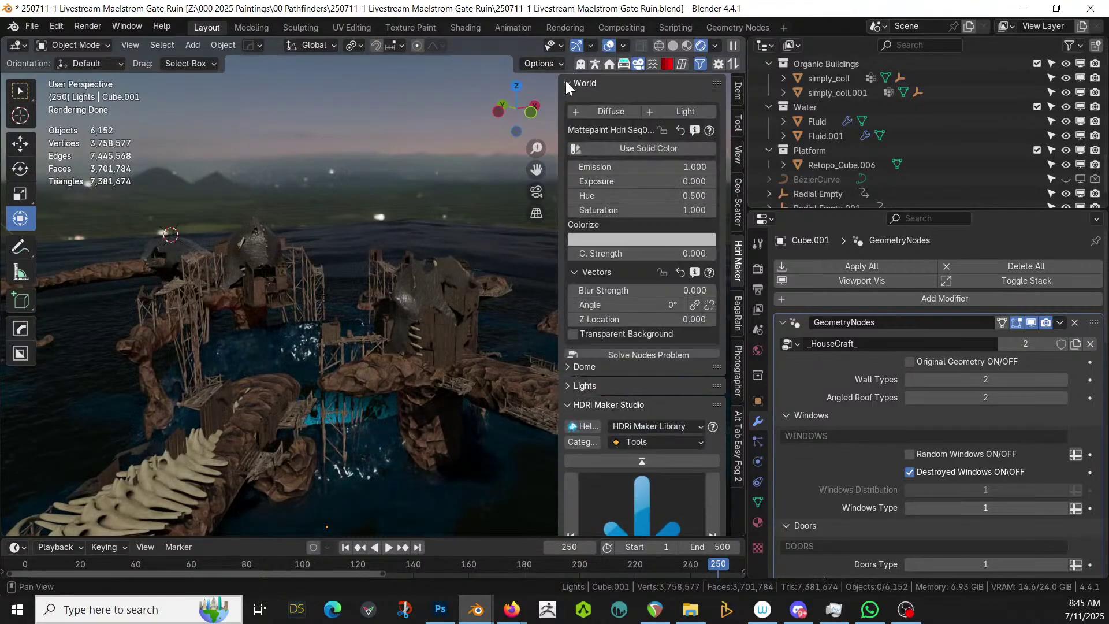
pyautogui.click(638, 322)
pyautogui.write('-')
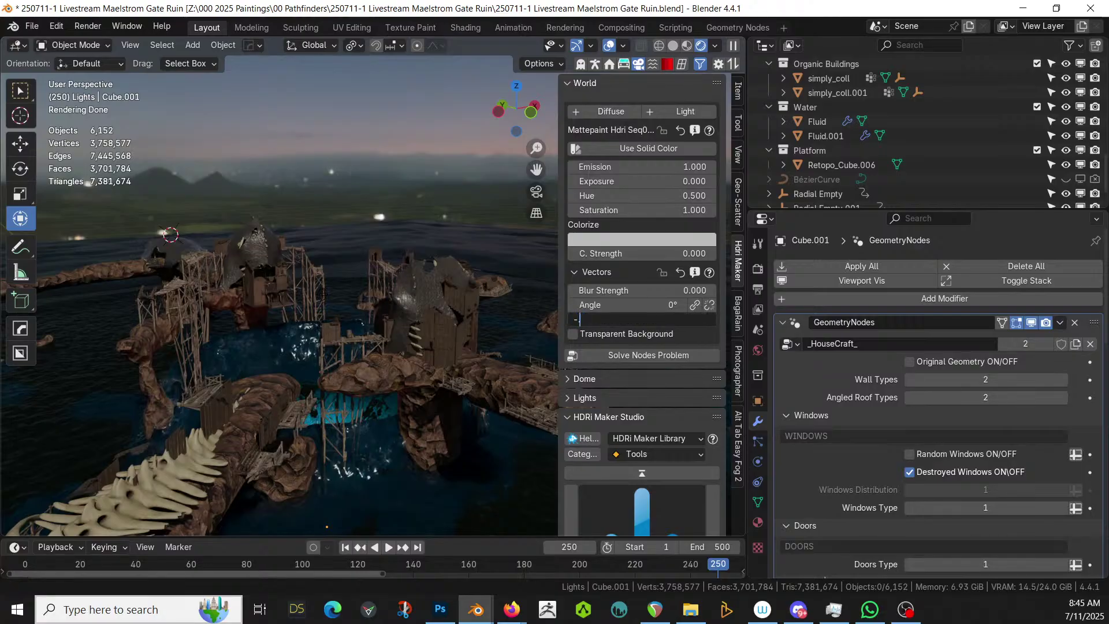
pyautogui.write('0.2')
pyautogui.press('Return')
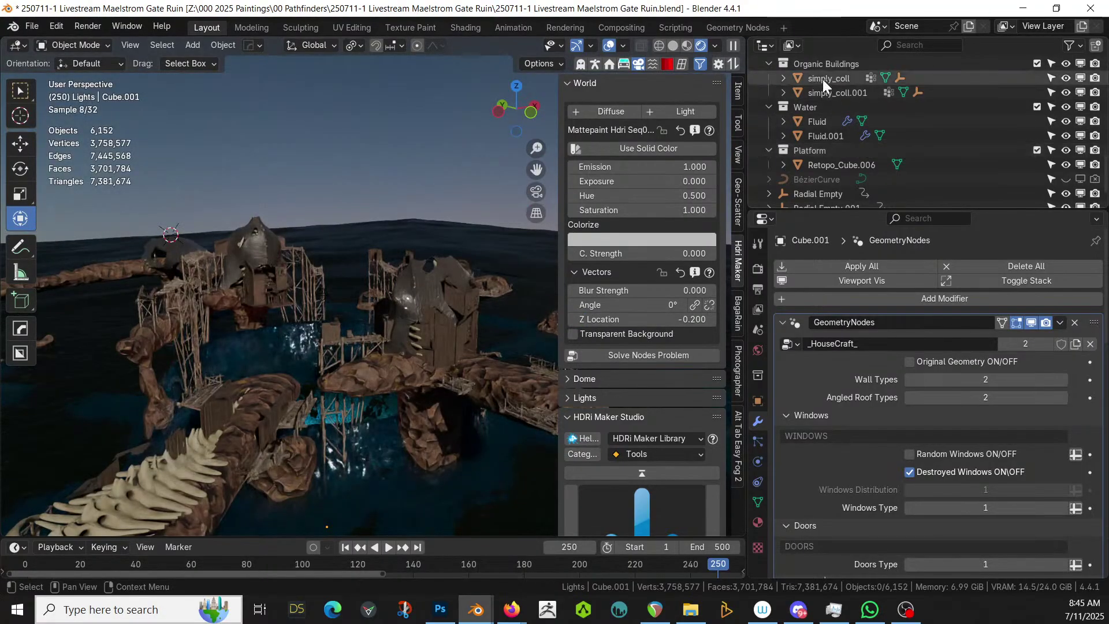
pyautogui.click(635, 318)
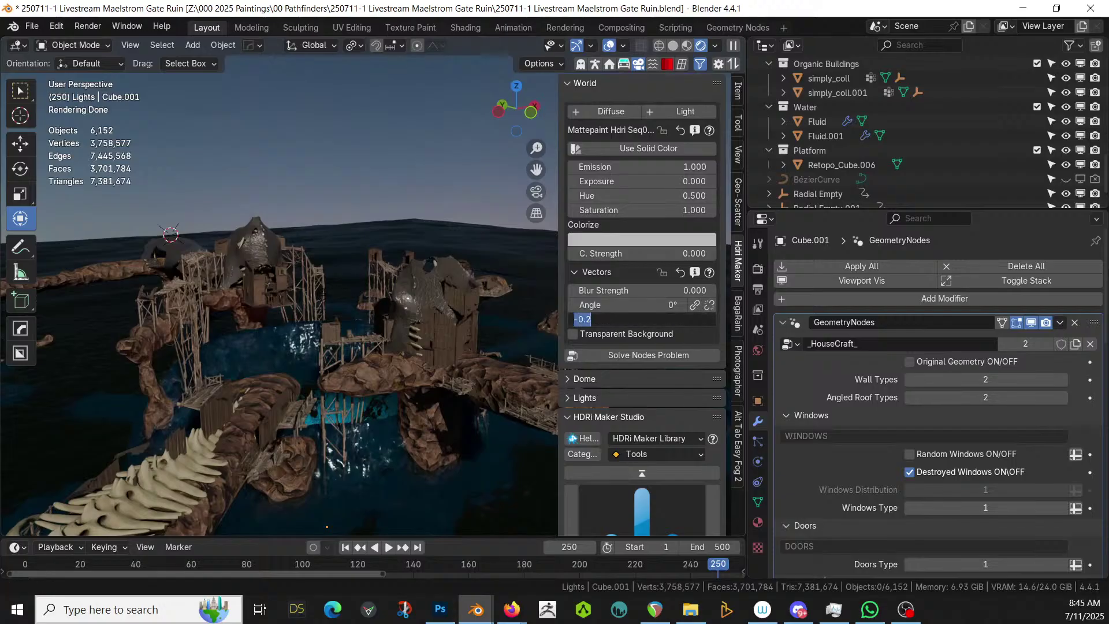
pyautogui.write('-.1')
pyautogui.press('Return')
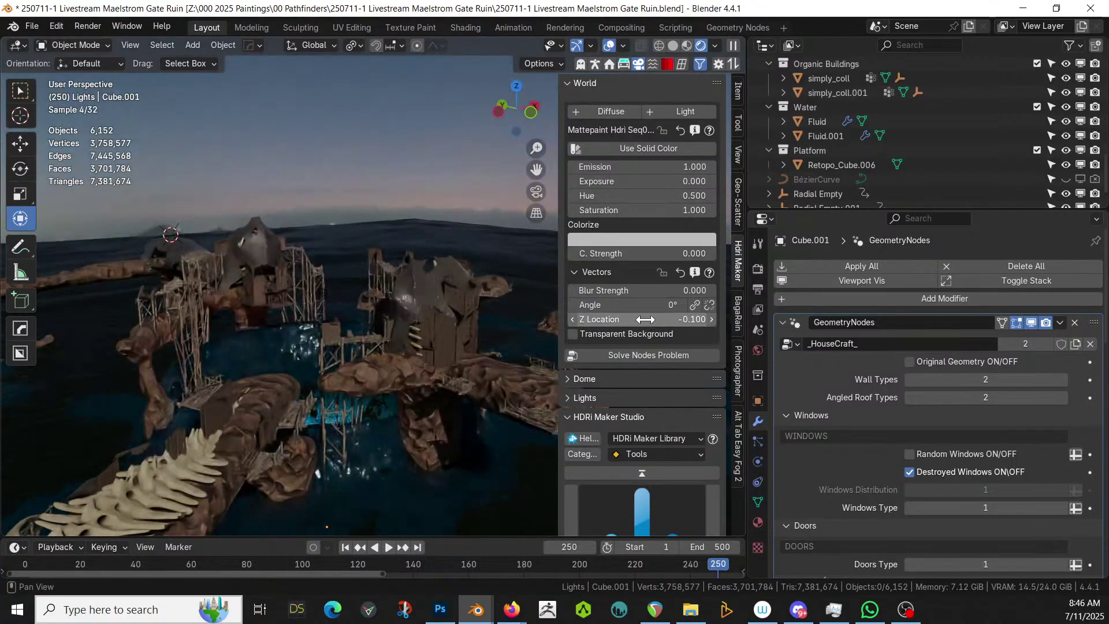
# Set the world background's Z Location to -0.15
pyautogui.click(646, 319)
pyautogui.write('-0.1')
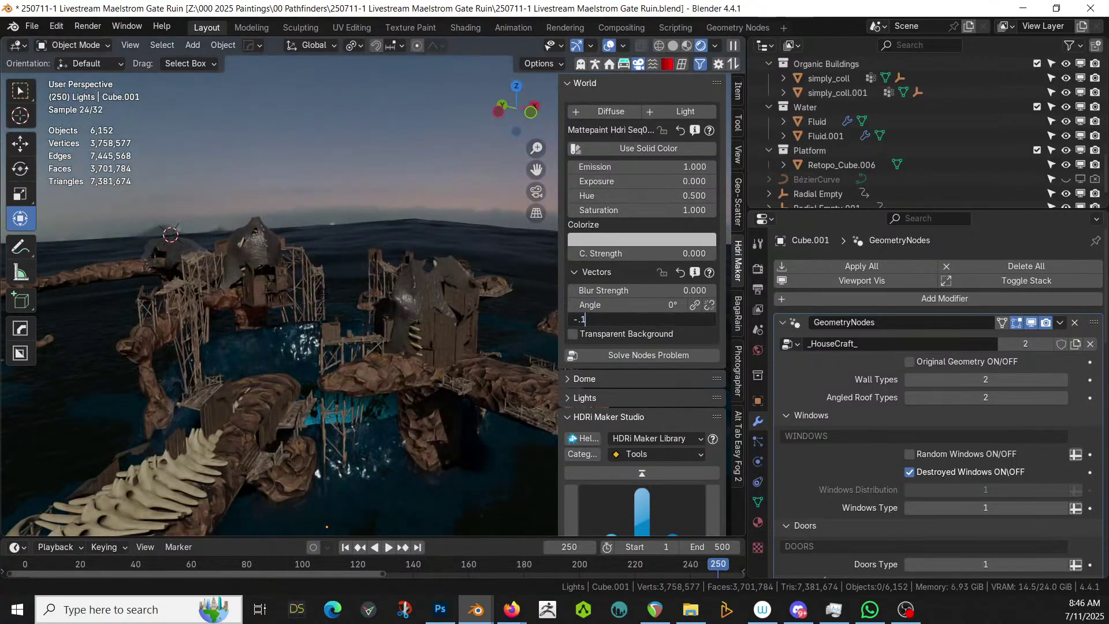
pyautogui.write('5')
pyautogui.press('Return')
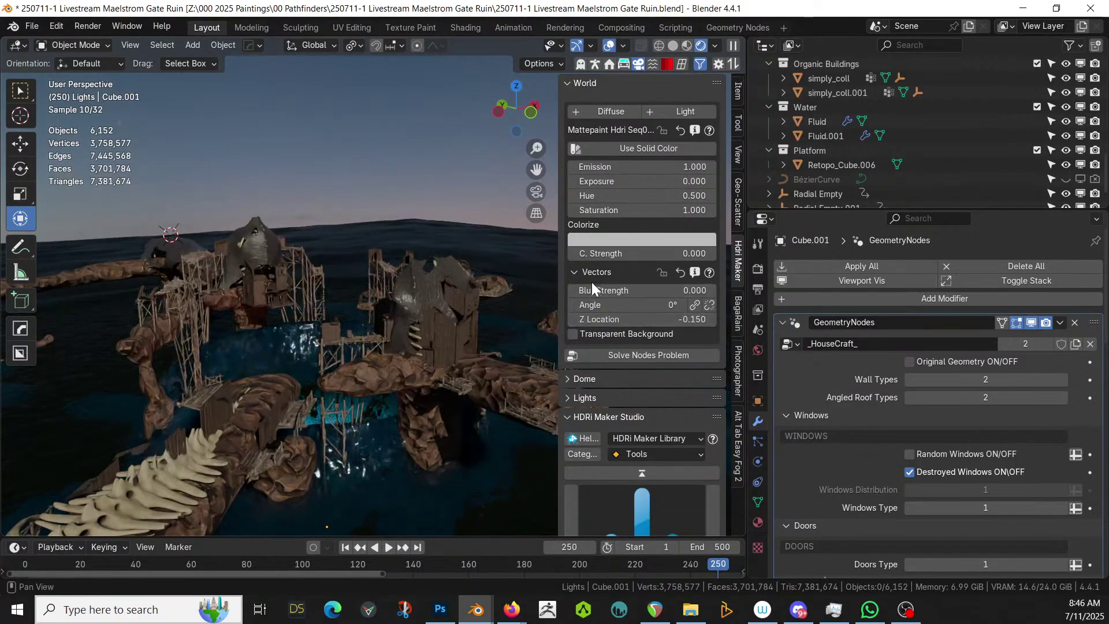
# Enable the Fog collection in the view layer to add the GodRay fog to the rendered scene
pyautogui.scroll(5, 465, 271)
pyautogui.moveTo(455, 262); pyautogui.dragTo(271, 285, button='middle')
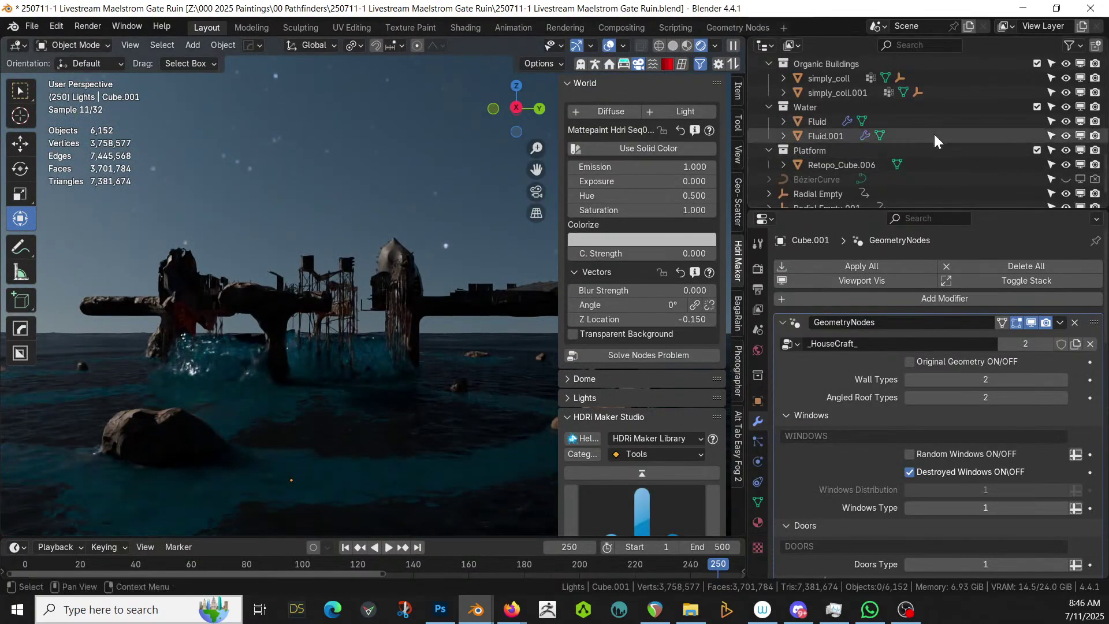
pyautogui.scroll(-1, 938, 131)
pyautogui.scroll(5, 940, 134)
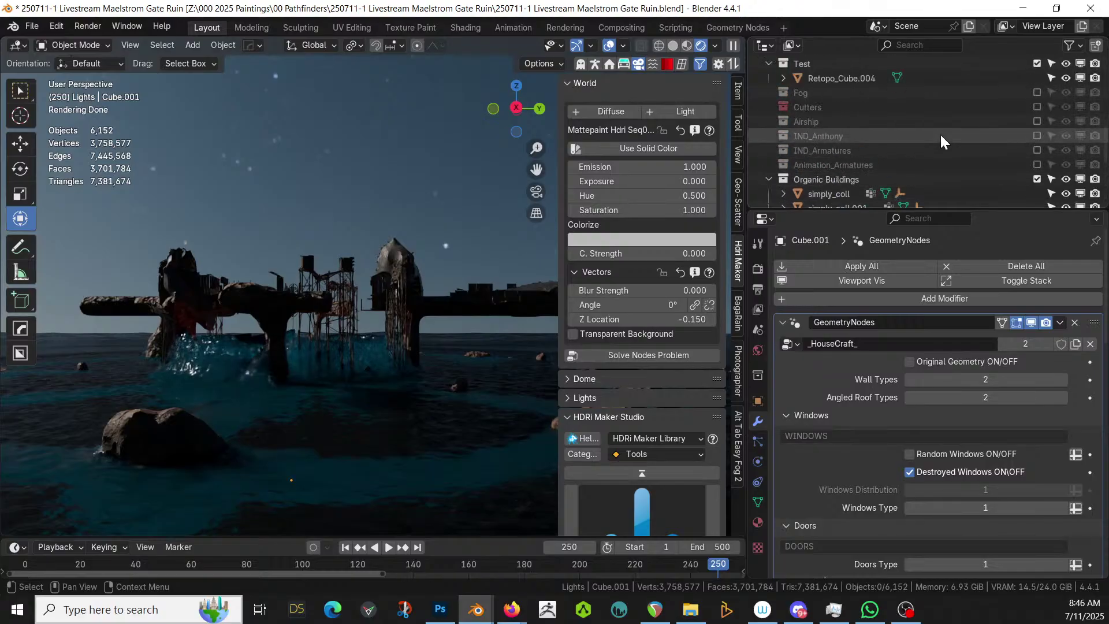
pyautogui.scroll(2, 940, 134)
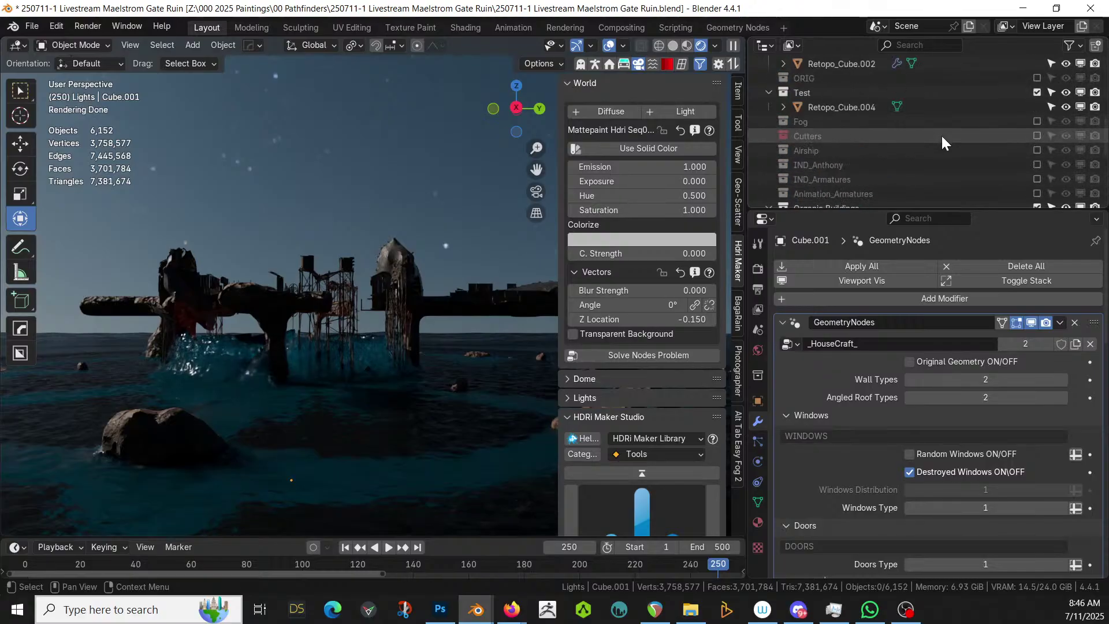
pyautogui.click(1036, 121)
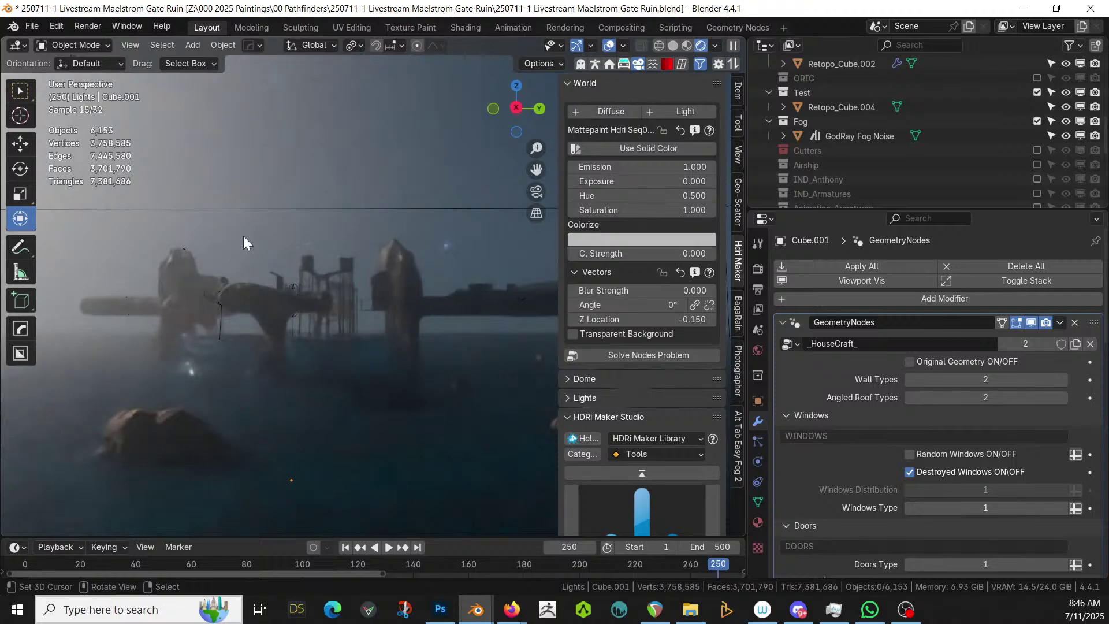
# Select the Retopo_Cube.004 mesh around the maelstrom and open its Material.002 nodes in the Shading workspace
pyautogui.moveTo(279, 270); pyautogui.dragTo(458, 401, button='middle')
pyautogui.scroll(5, 341, 303)
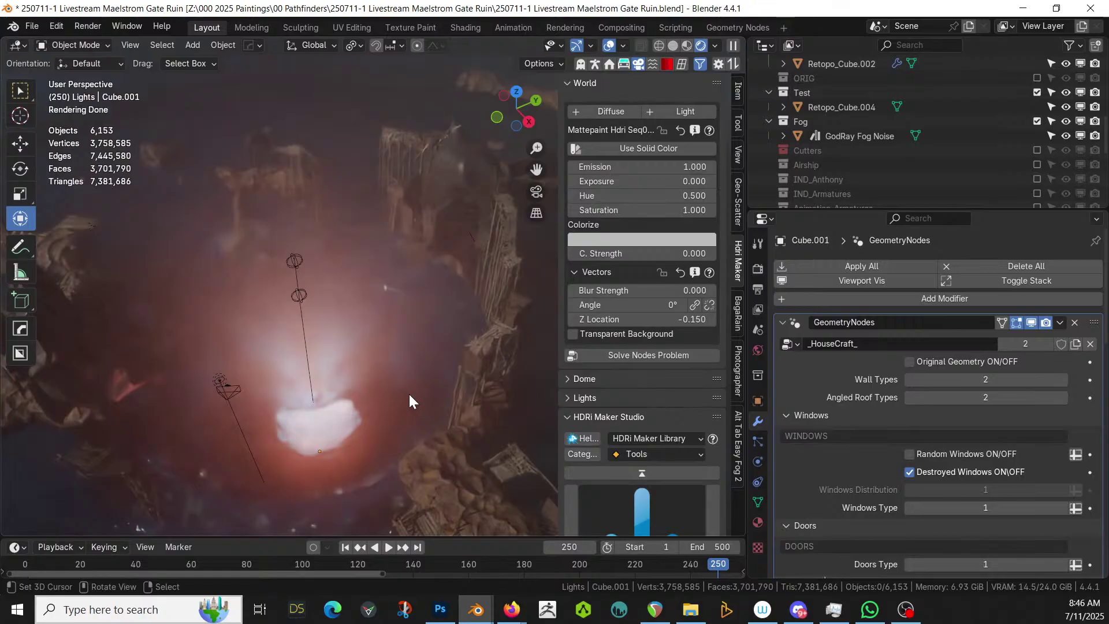
pyautogui.click(456, 497)
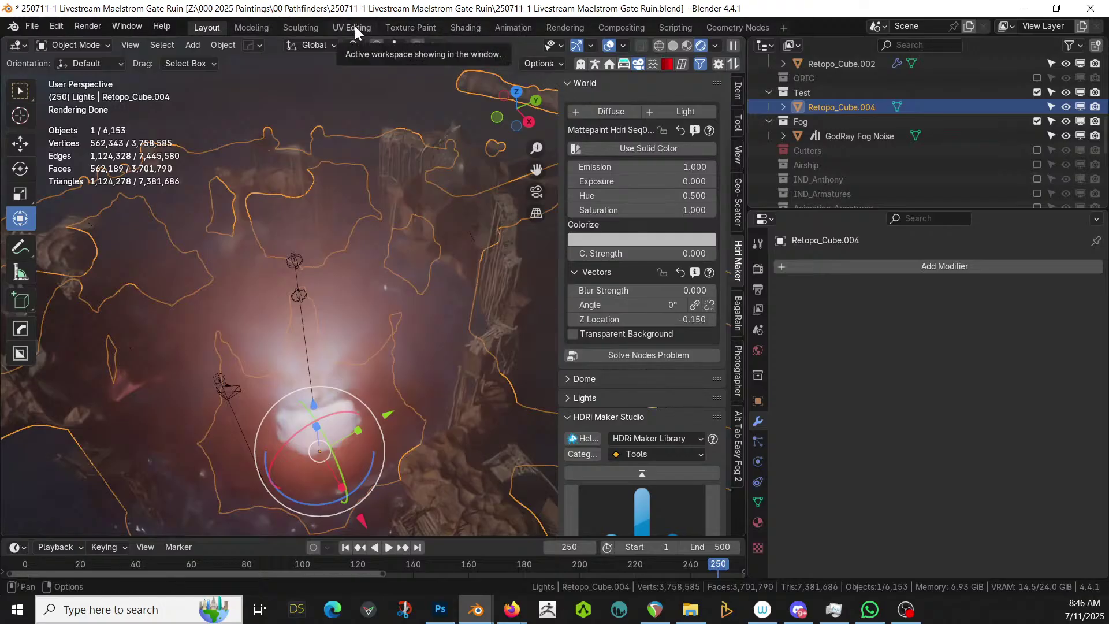
pyautogui.click(469, 28)
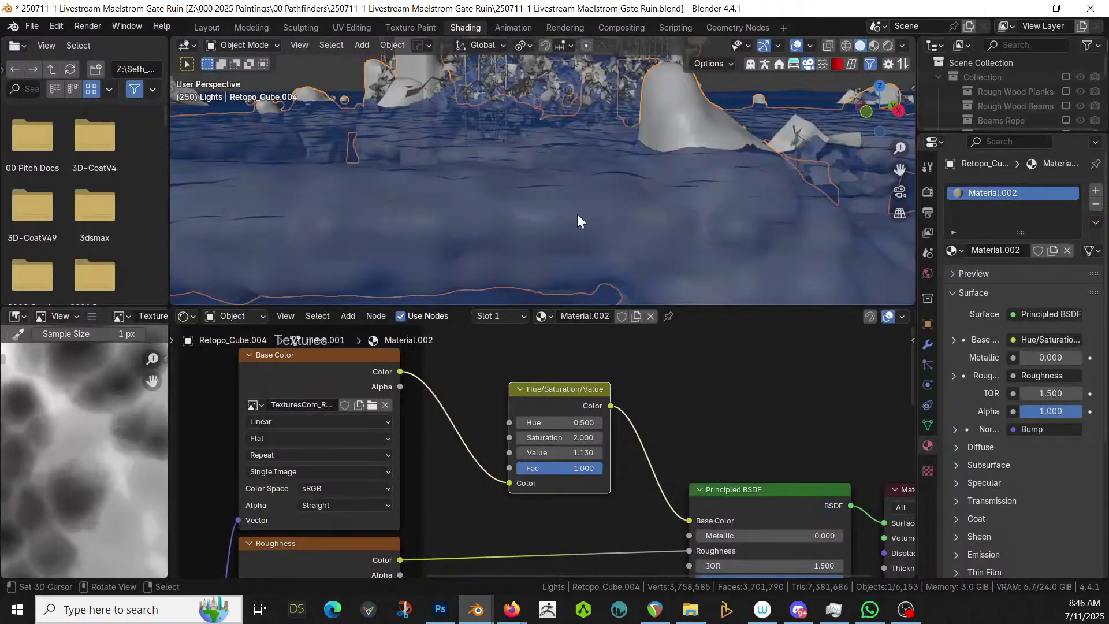
pyautogui.scroll(-1, 428, 516)
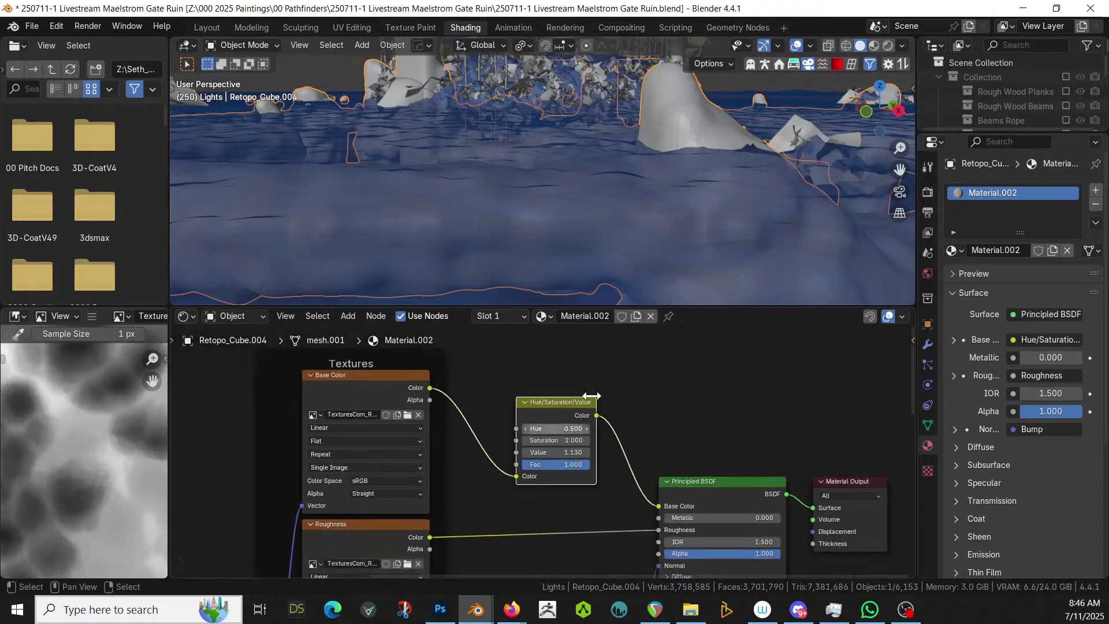
# Display the Shading workspace's viewport in Rendered mode and inspect the glowing maelstrom core and surrounding rock ruins from several angles
pyautogui.scroll(-5, 694, 201)
pyautogui.moveTo(692, 203); pyautogui.dragTo(677, 257, button='middle')
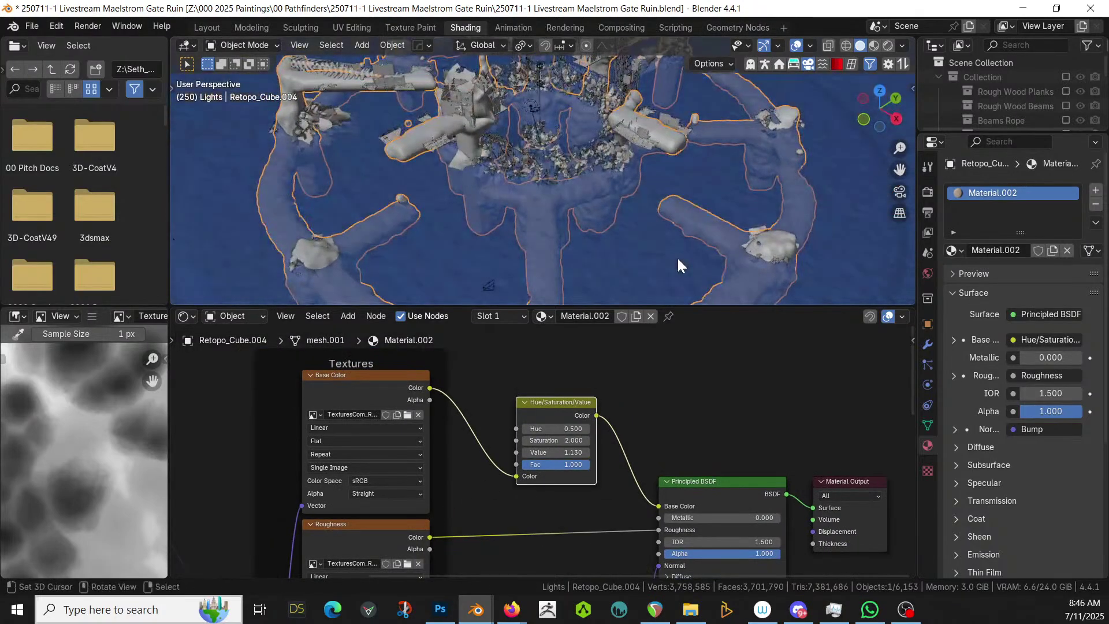
pyautogui.press('z')
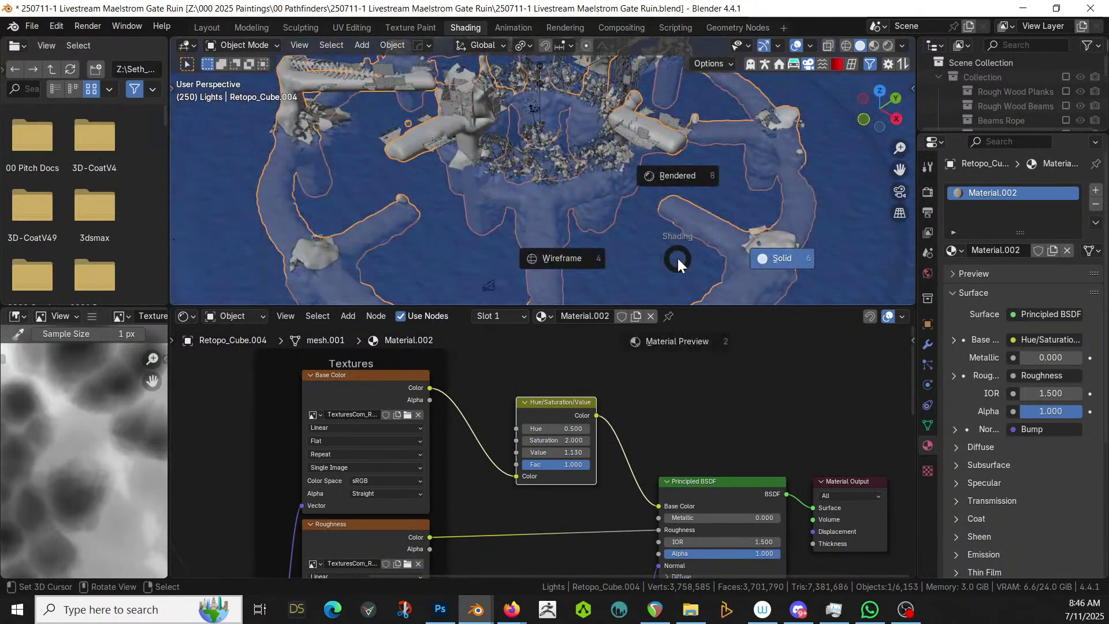
pyautogui.press('8')
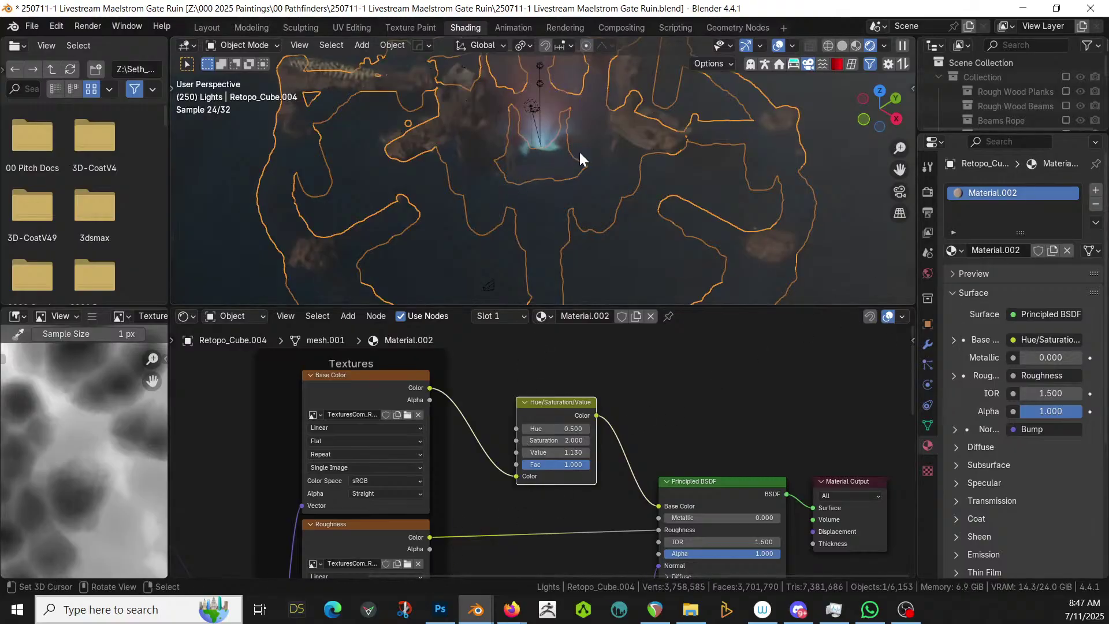
pyautogui.scroll(5, 586, 144)
pyautogui.moveTo(585, 144); pyautogui.dragTo(635, 195, button='middle')
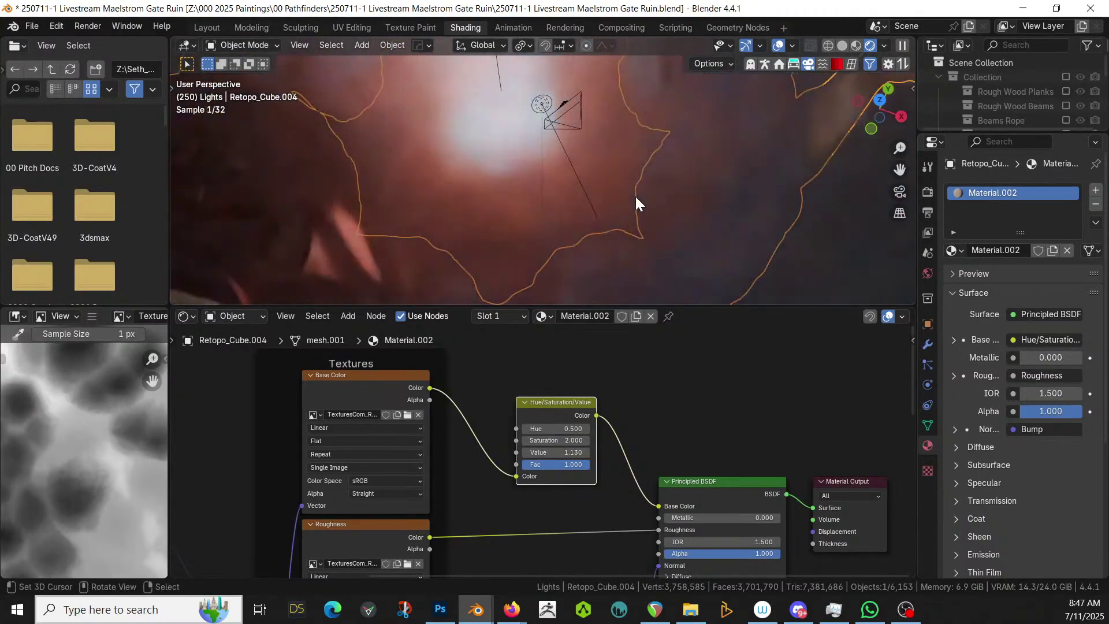
pyautogui.scroll(-4, 709, 65)
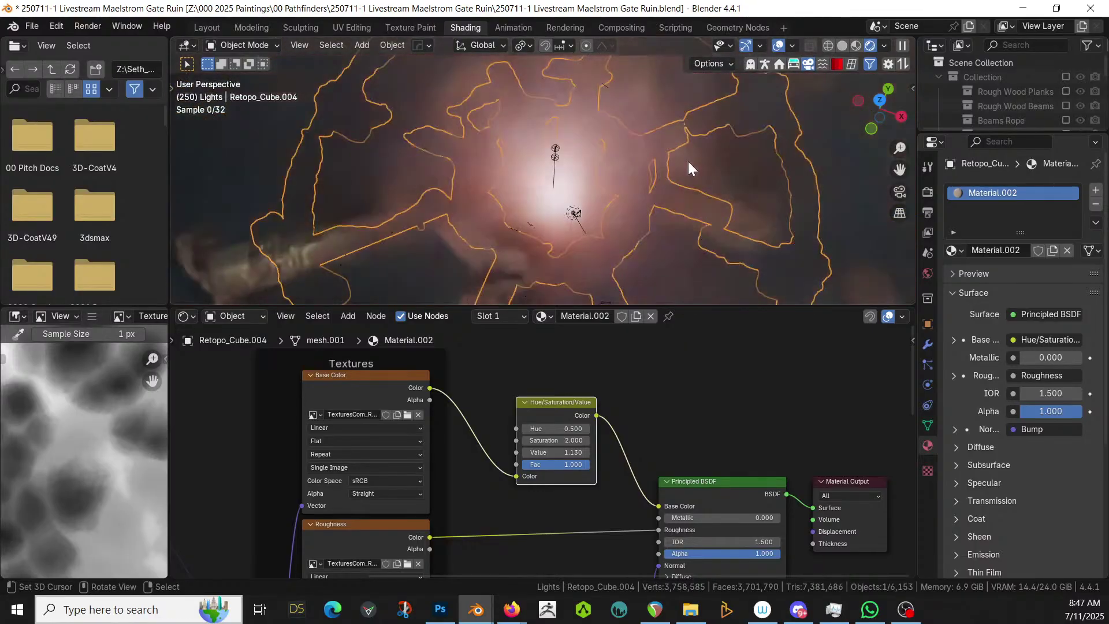
pyautogui.moveTo(689, 161); pyautogui.dragTo(712, 117, button='middle')
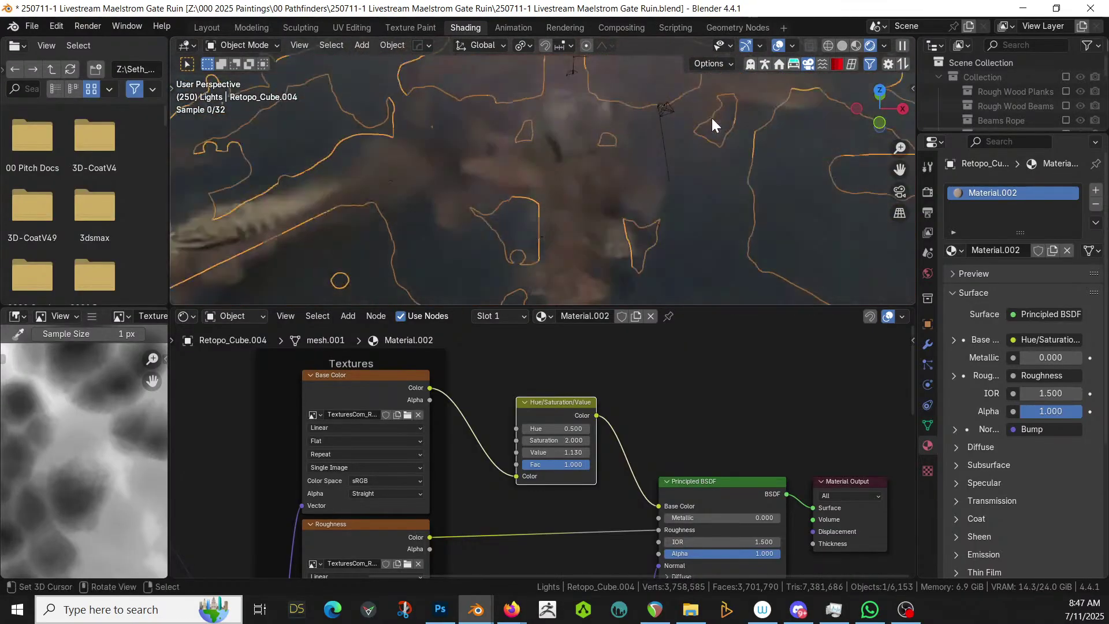
pyautogui.scroll(5, 712, 118)
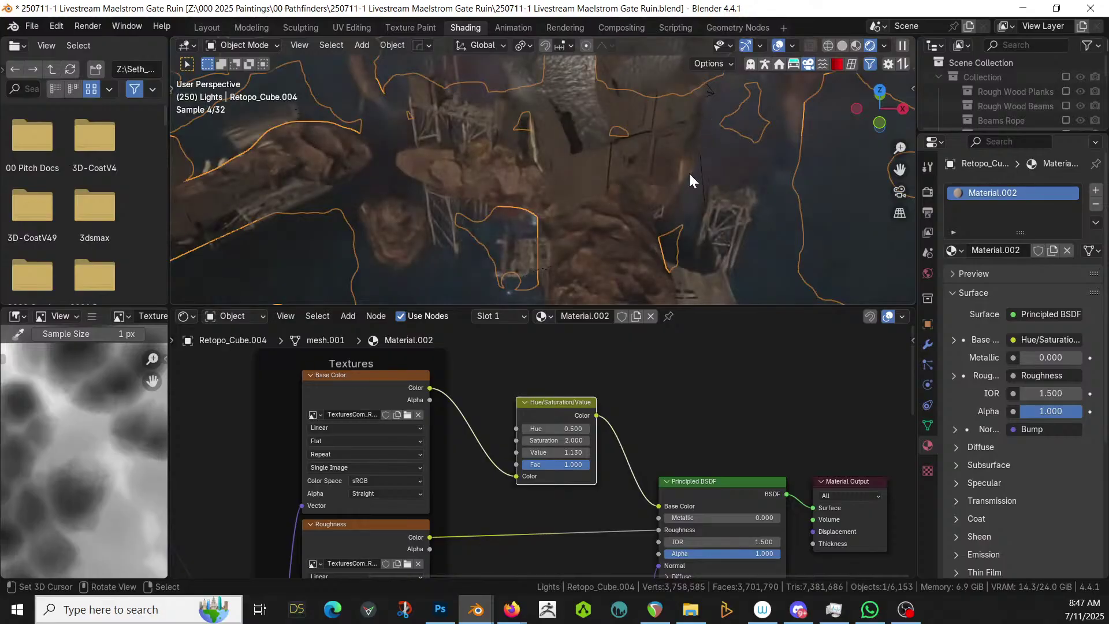
# Set the Mapping node's Scale to 40 on X, Y and Z in the rock structure's Material.002
pyautogui.scroll(1, 635, 347)
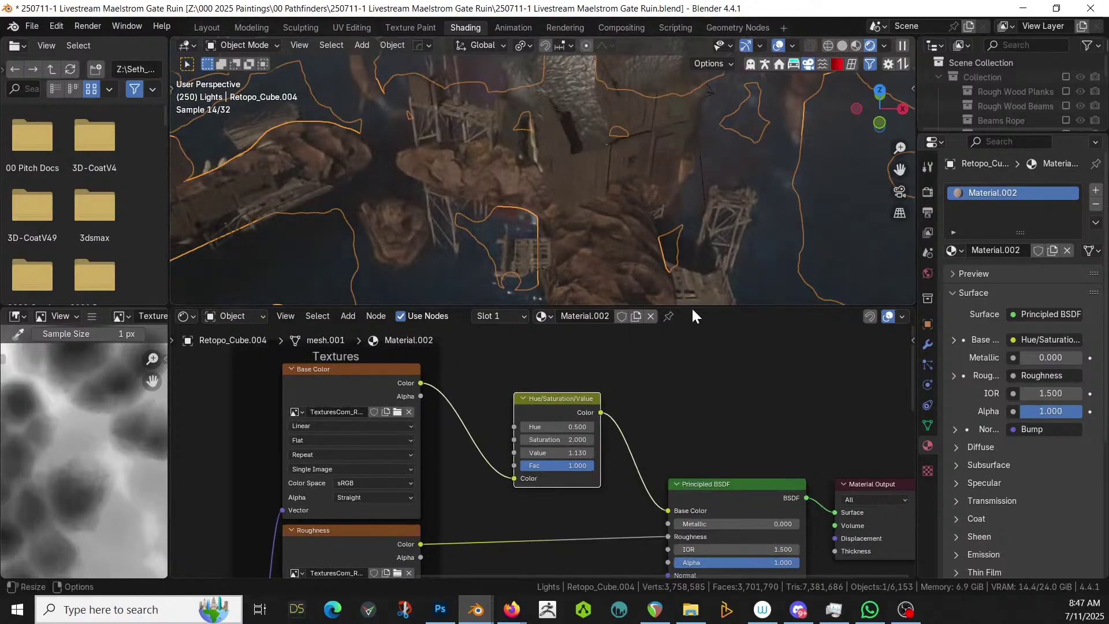
pyautogui.moveTo(692, 308); pyautogui.dragTo(693, 417)
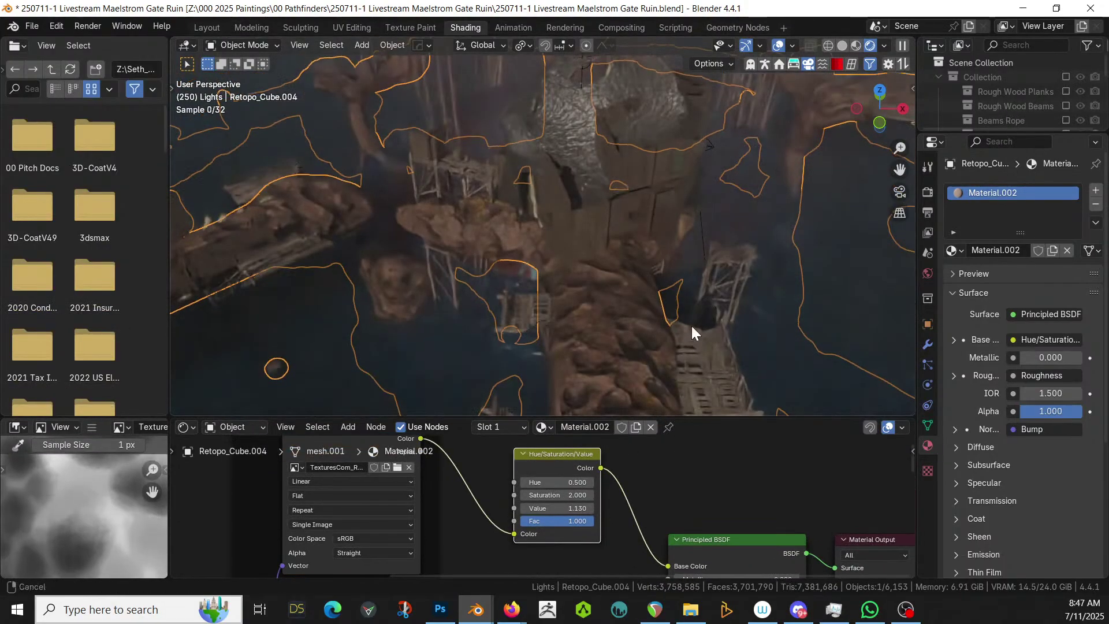
pyautogui.moveTo(691, 325); pyautogui.dragTo(629, 336, button='middle')
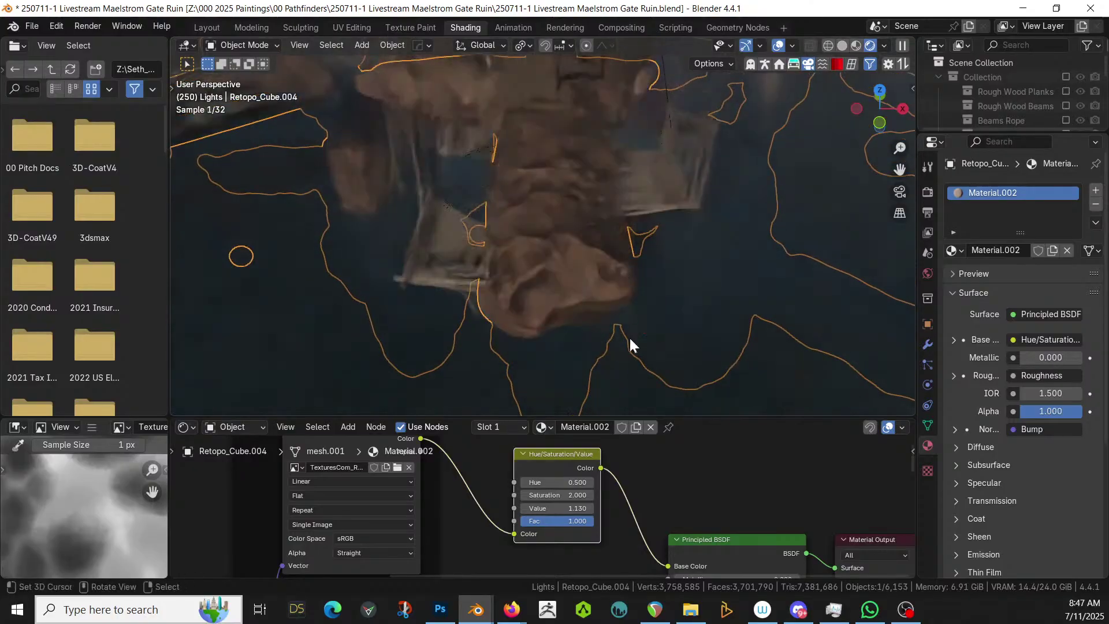
pyautogui.scroll(-1, 461, 514)
pyautogui.moveTo(461, 515); pyautogui.dragTo(778, 494, button='middle')
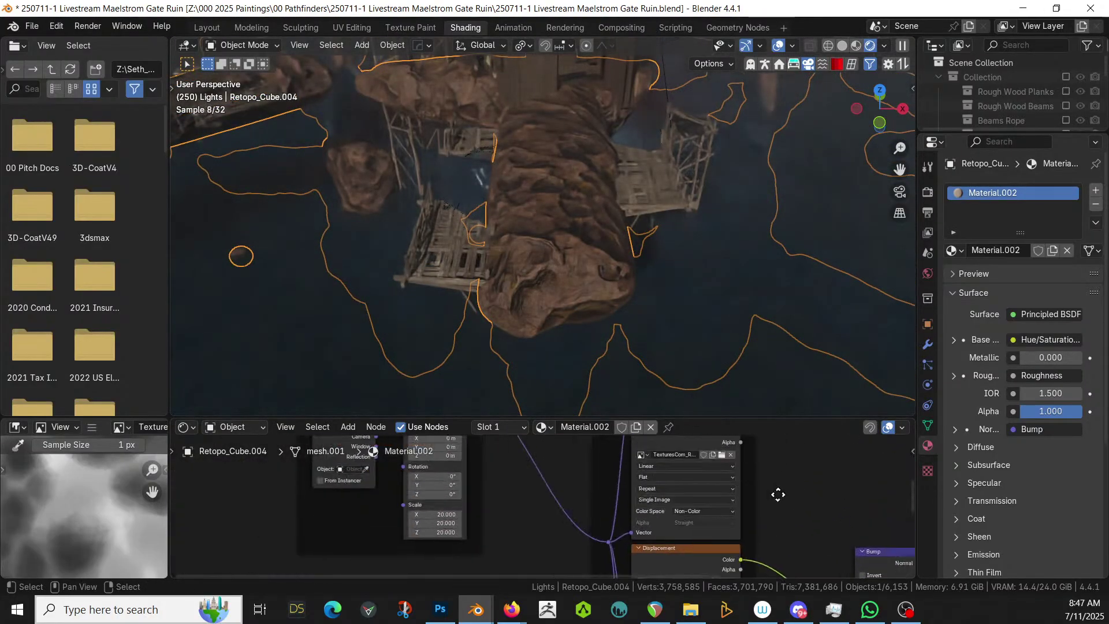
pyautogui.moveTo(445, 511); pyautogui.dragTo(445, 532)
pyautogui.write('40')
pyautogui.press('Return')
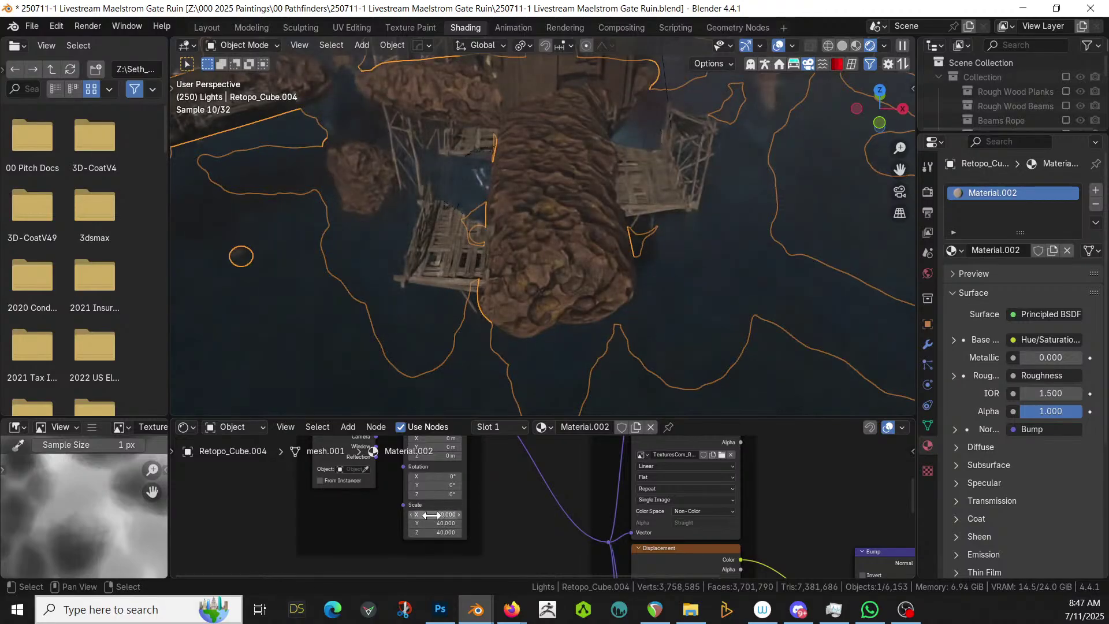
# Set the rock material's Mapping node Scale to 100 on all three axes
pyautogui.moveTo(445, 514); pyautogui.dragTo(445, 531)
pyautogui.write('10')
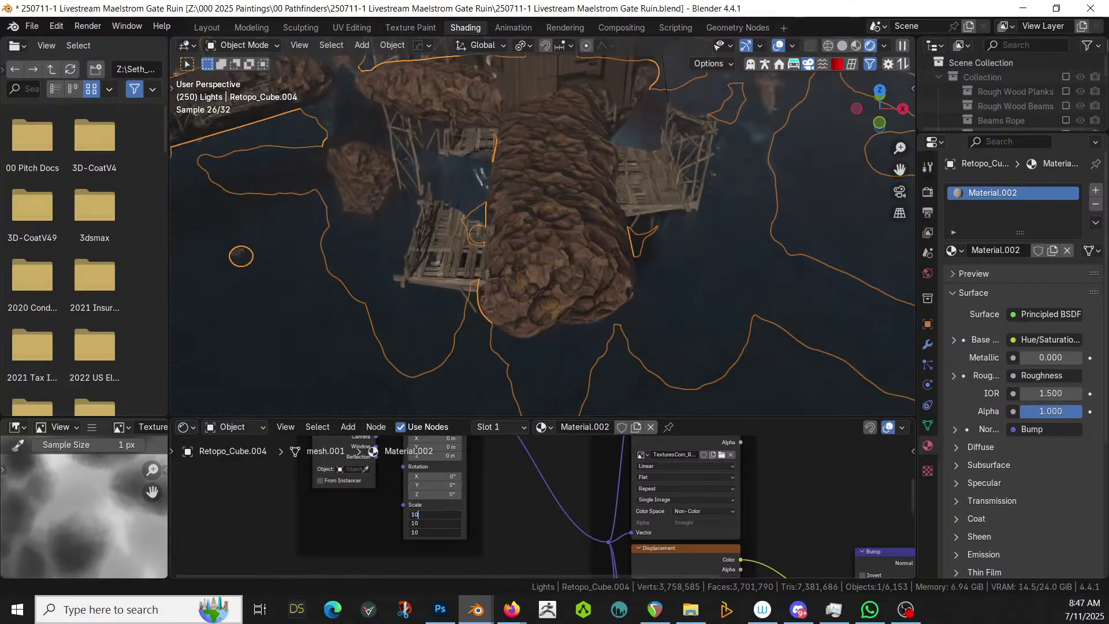
pyautogui.write('0')
pyautogui.press('Return')
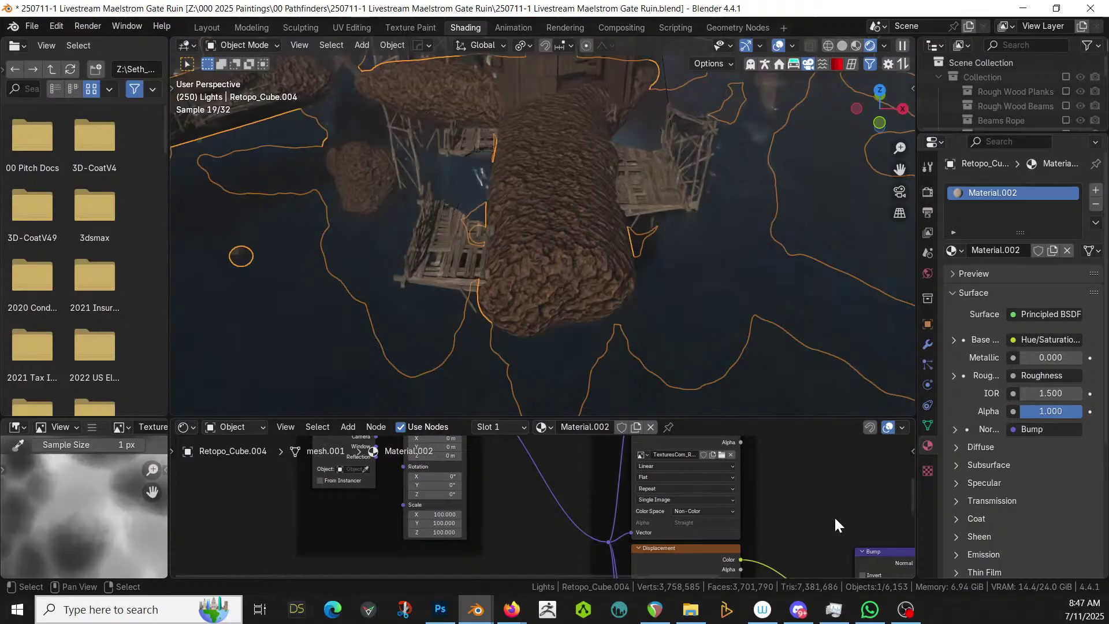
# Set the Bump node's Strength to 0.2 in the rock material
pyautogui.moveTo(834, 515); pyautogui.dragTo(740, 409, button='middle')
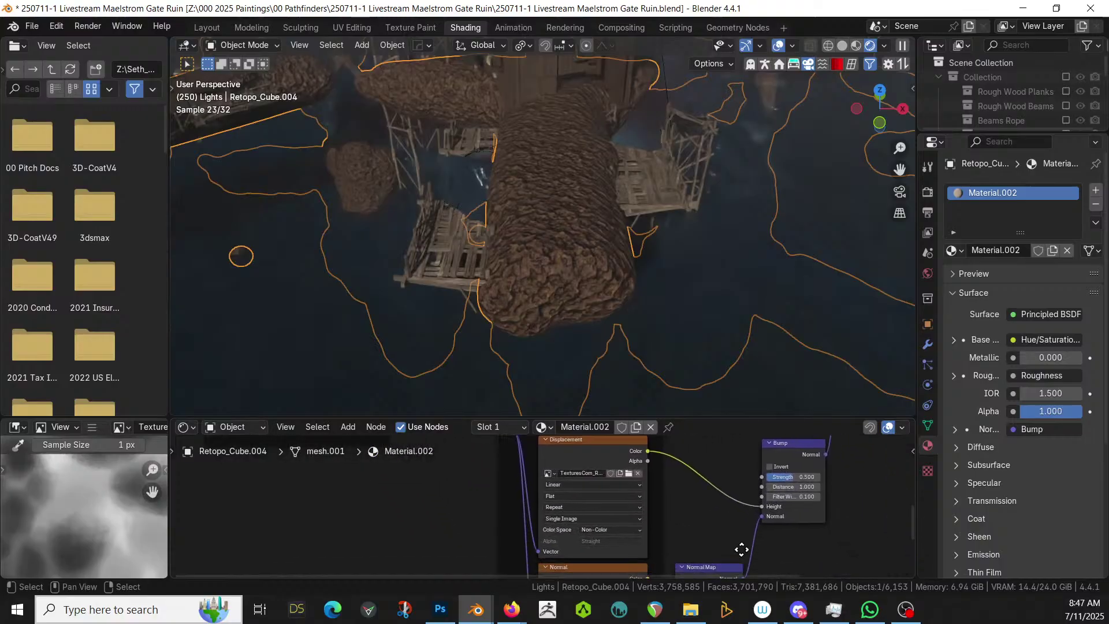
pyautogui.doubleClick(808, 477)
pyautogui.press('Return')
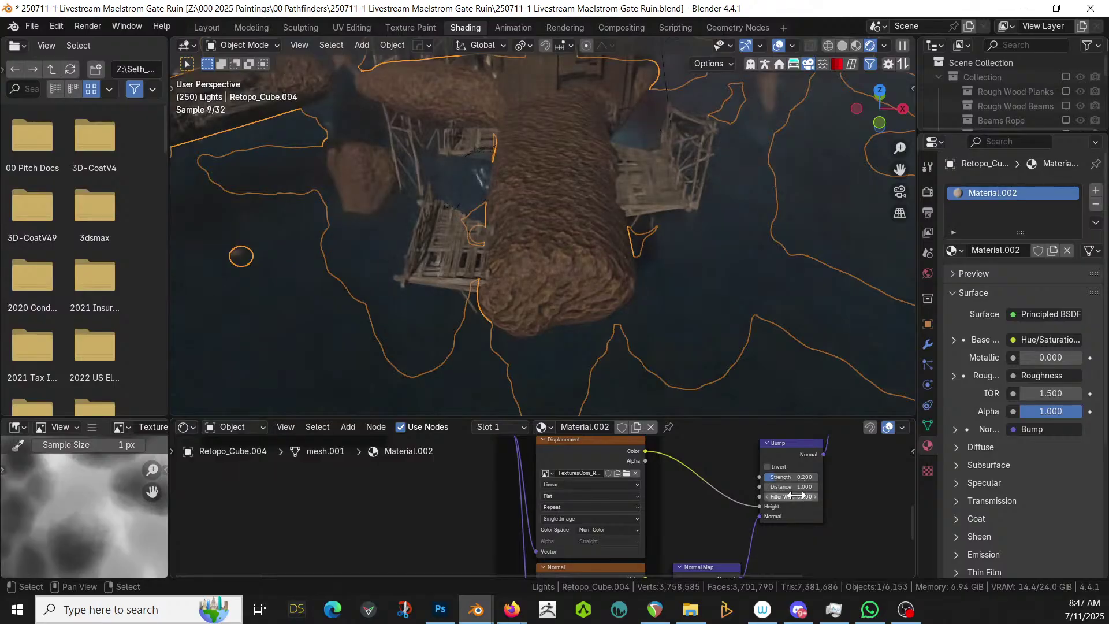
# Set both the Distance and the Strength of the rock material's Bump node to 0.5
pyautogui.doubleClick(800, 486)
pyautogui.write('.5')
pyautogui.press('Return')
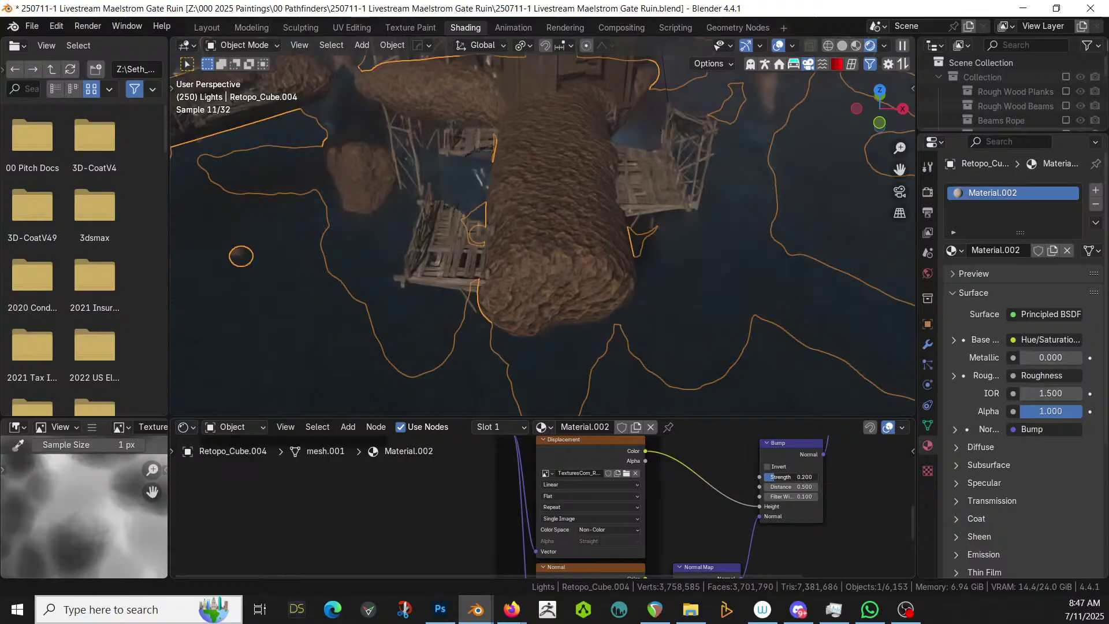
pyautogui.doubleClick(800, 477)
pyautogui.write('.5')
pyautogui.press('Return')
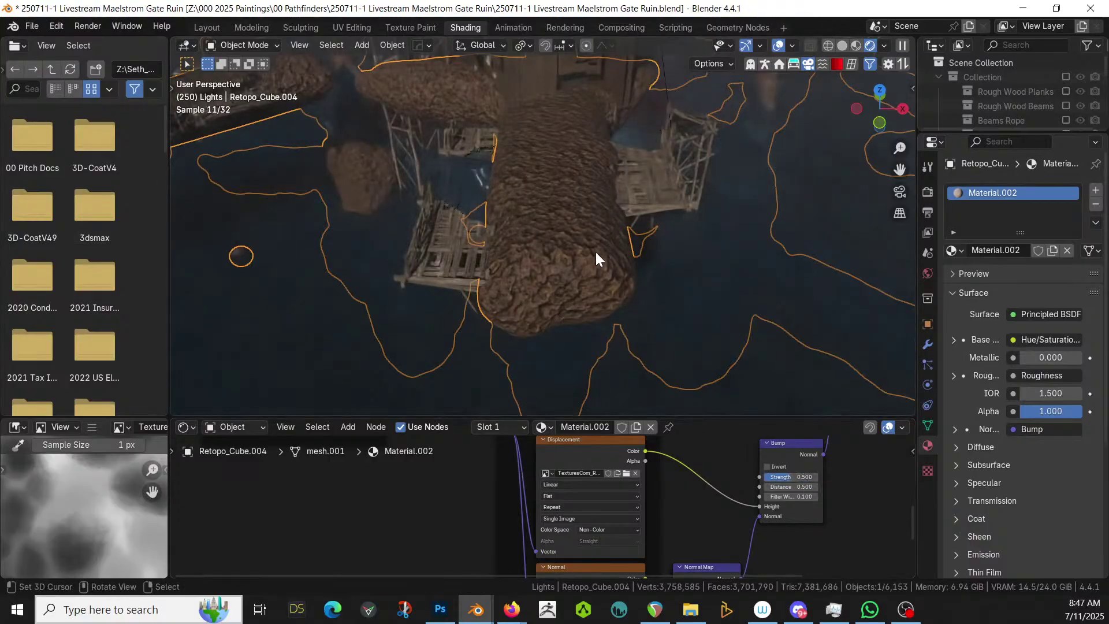
# Set the rock material's Mapping node Scale to 75 on X, Y and Z
pyautogui.moveTo(512, 470); pyautogui.dragTo(701, 455, button='middle')
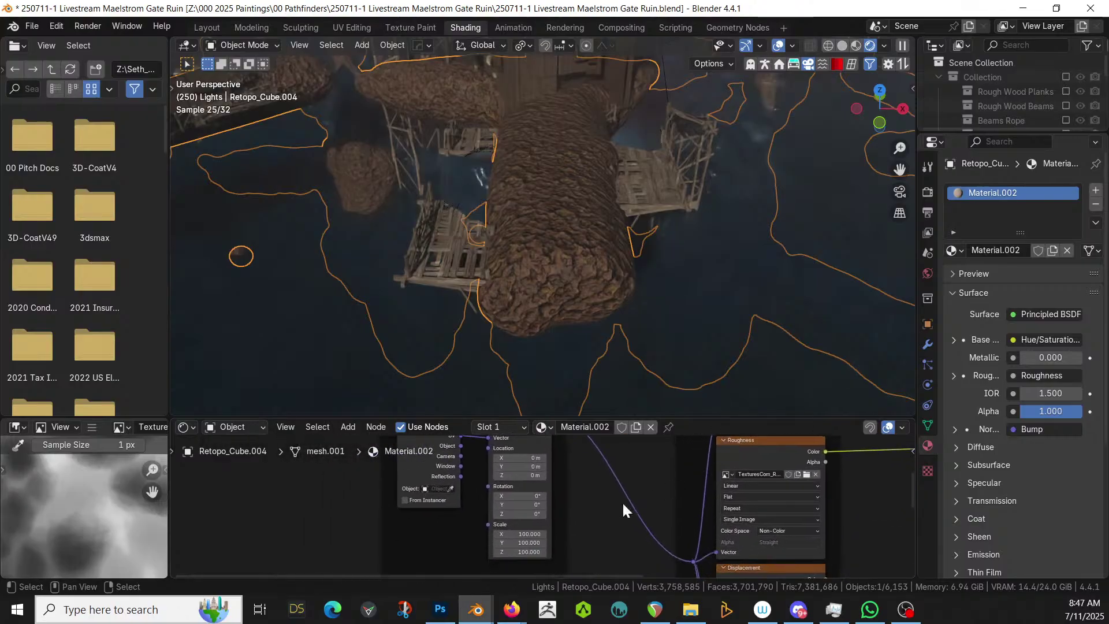
pyautogui.moveTo(624, 504); pyautogui.dragTo(577, 524, button='middle')
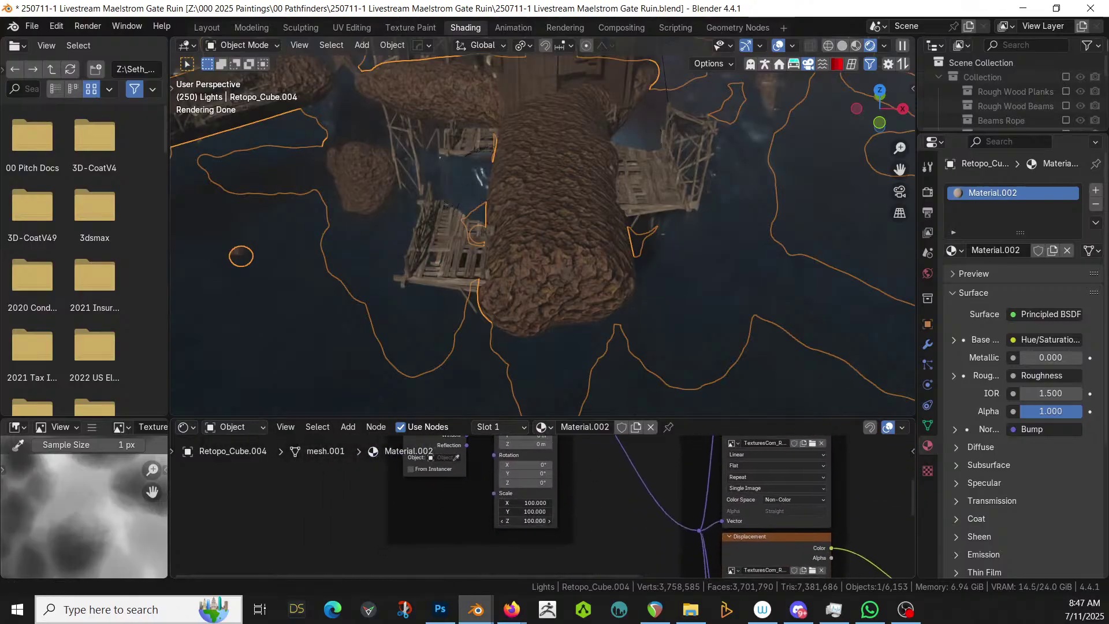
pyautogui.moveTo(526, 503); pyautogui.dragTo(525, 521)
pyautogui.press('Return')
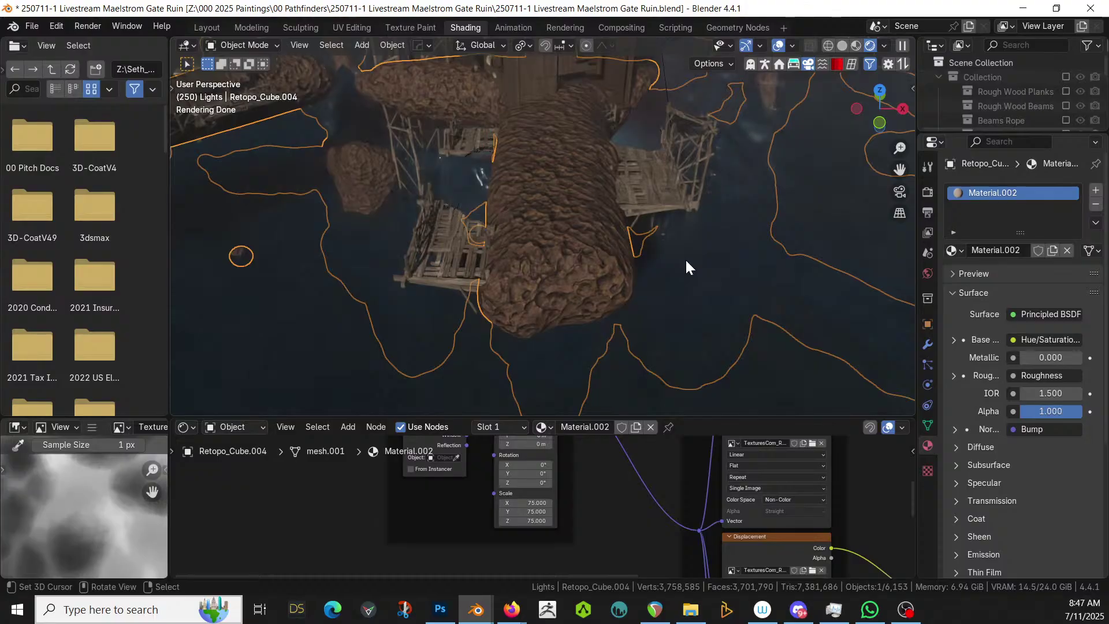
# Return to the Layout workspace, save the file, and display the scene in Solid shading
pyautogui.click(211, 30)
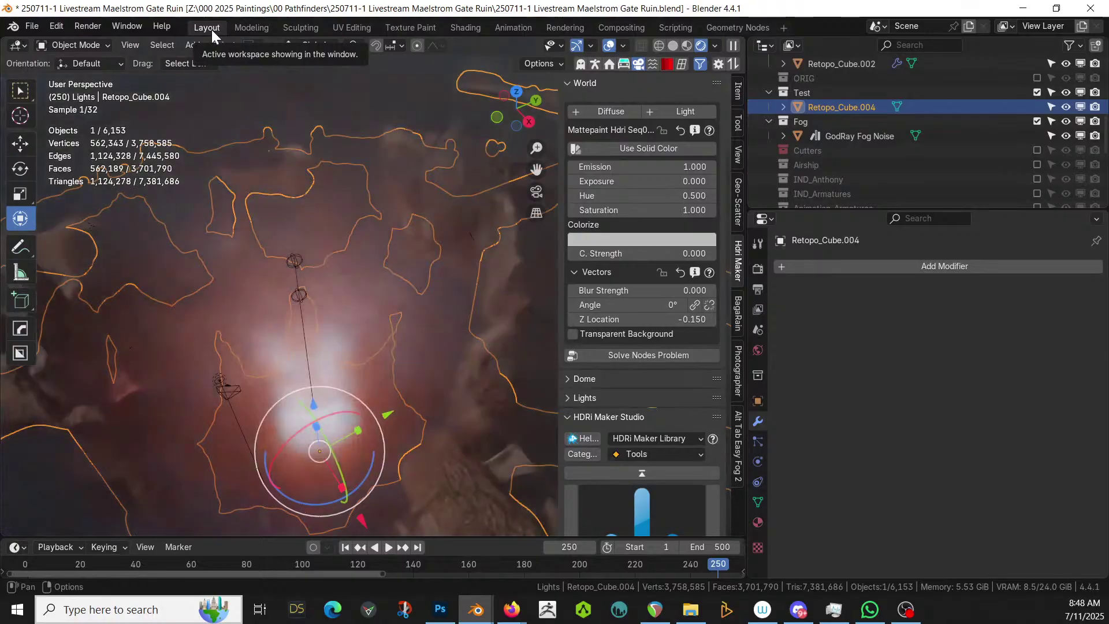
pyautogui.hotkey('ctrl', 's')
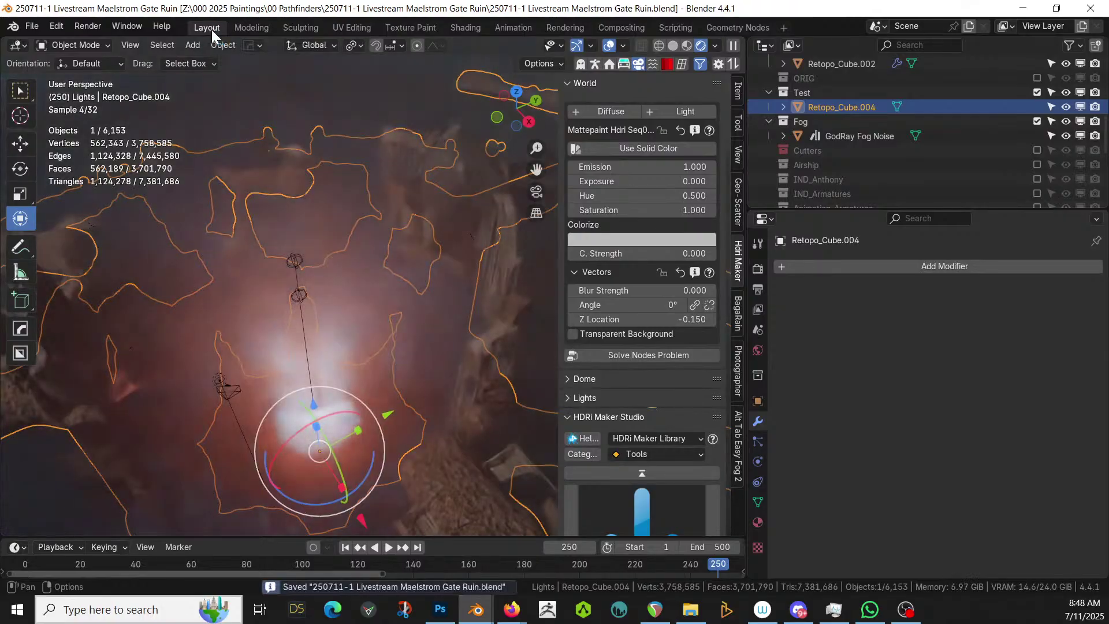
pyautogui.moveTo(437, 336); pyautogui.dragTo(391, 231, button='middle')
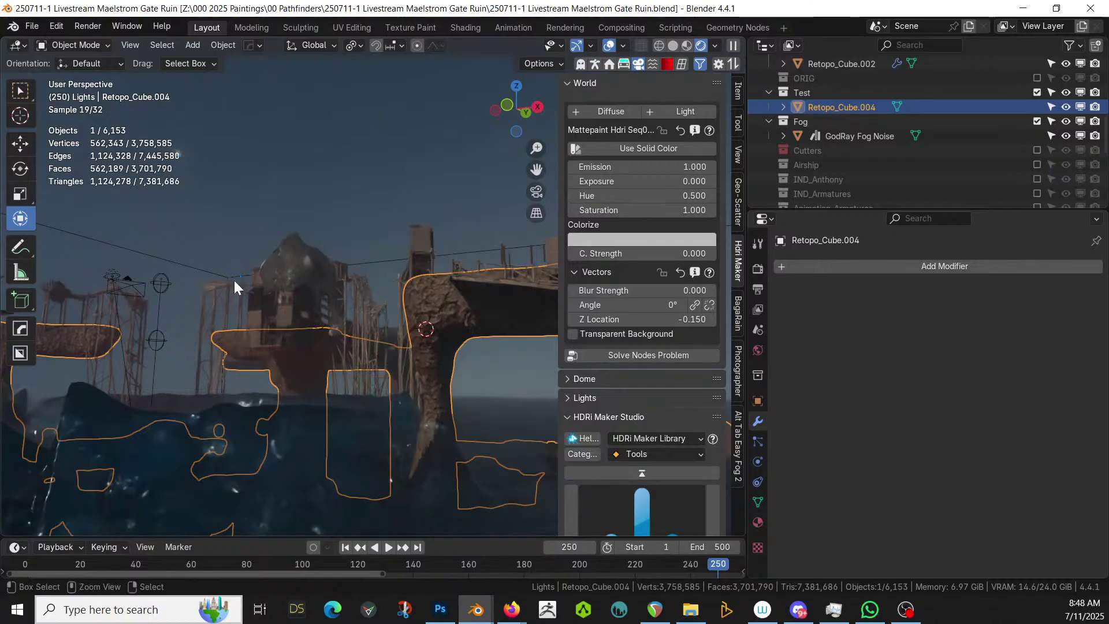
pyautogui.hotkey('ctrl', 's')
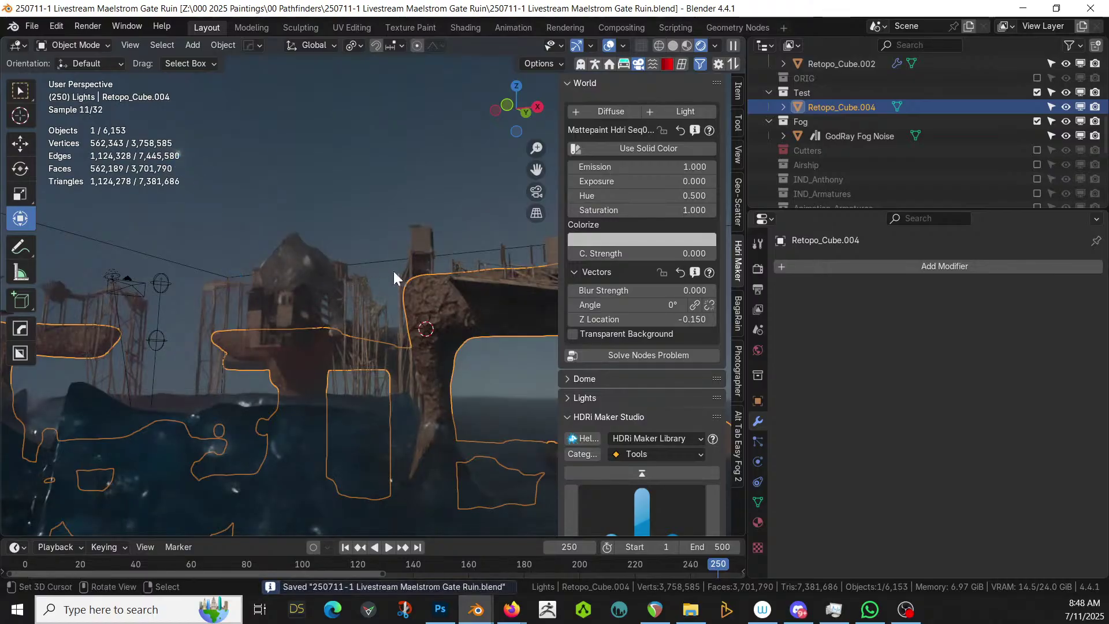
pyautogui.press('z')
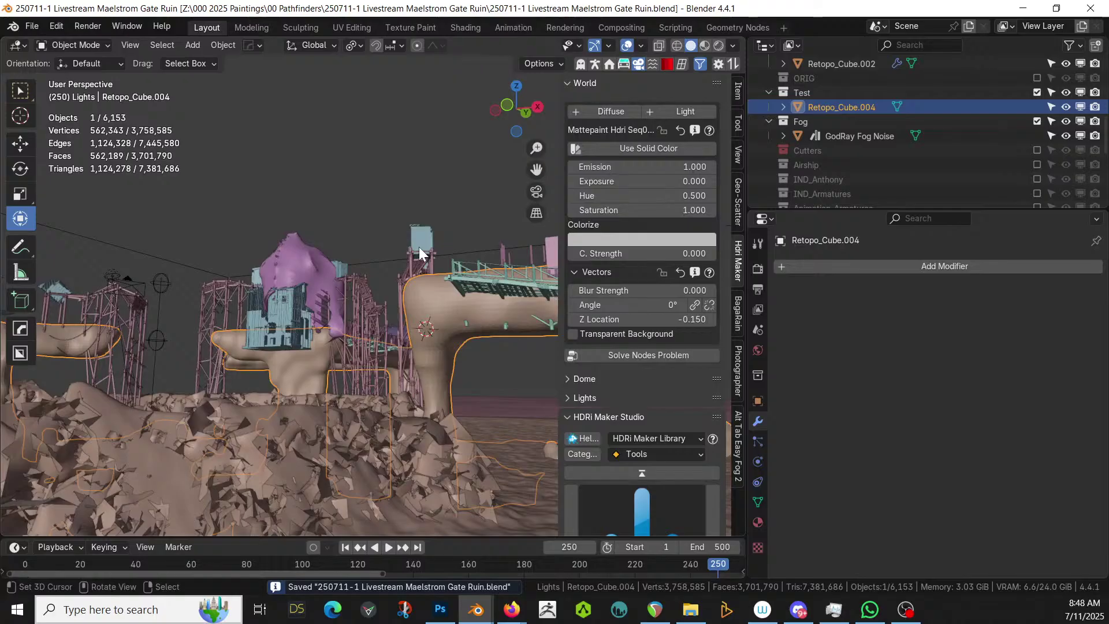
# Select the Retopo_Cube.002 scaffold towers, enable Realize Instances in their Platform Generator.001 modifier, and apply all modifiers
pyautogui.moveTo(418, 247); pyautogui.dragTo(585, 415, button='middle')
pyautogui.moveTo(445, 397); pyautogui.dragTo(456, 295, button='middle')
pyautogui.click(441, 325)
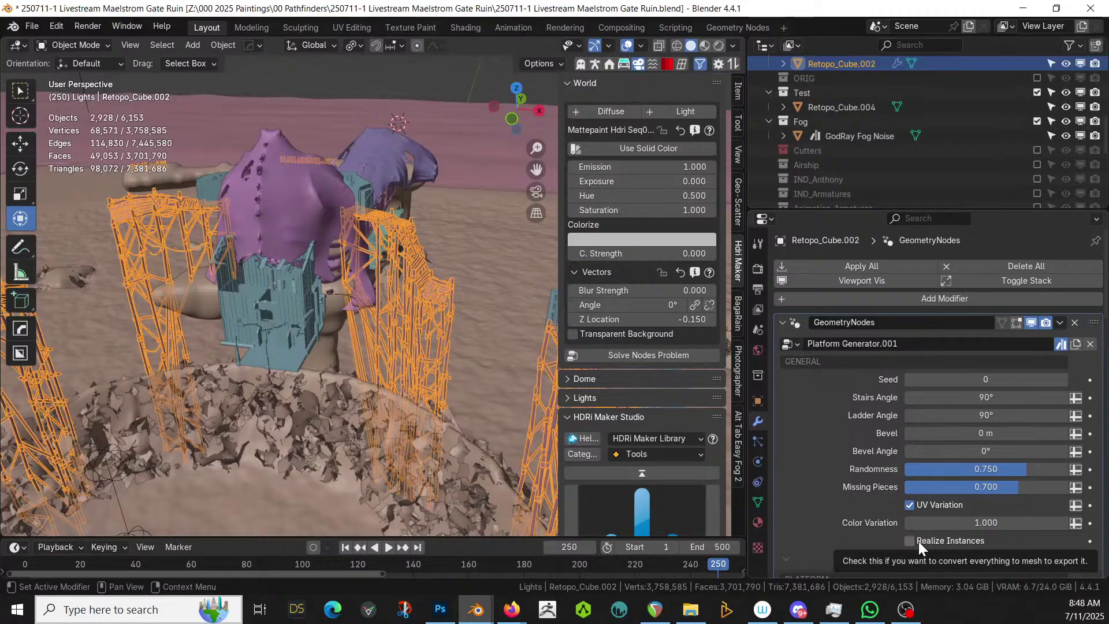
pyautogui.hotkey('ctrl', 's')
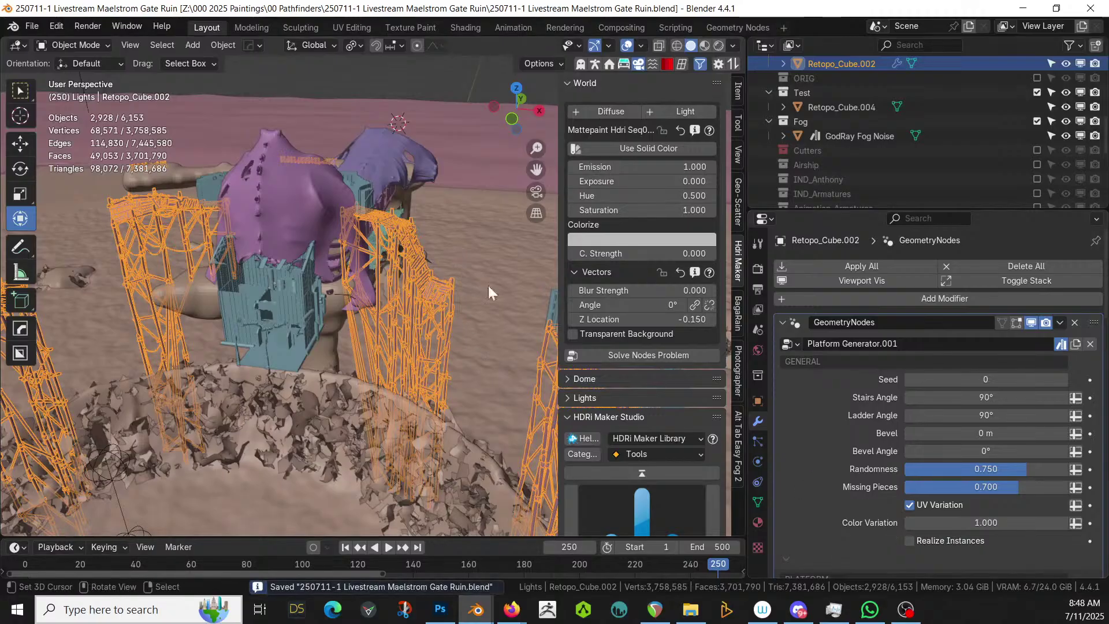
pyautogui.click(781, 322)
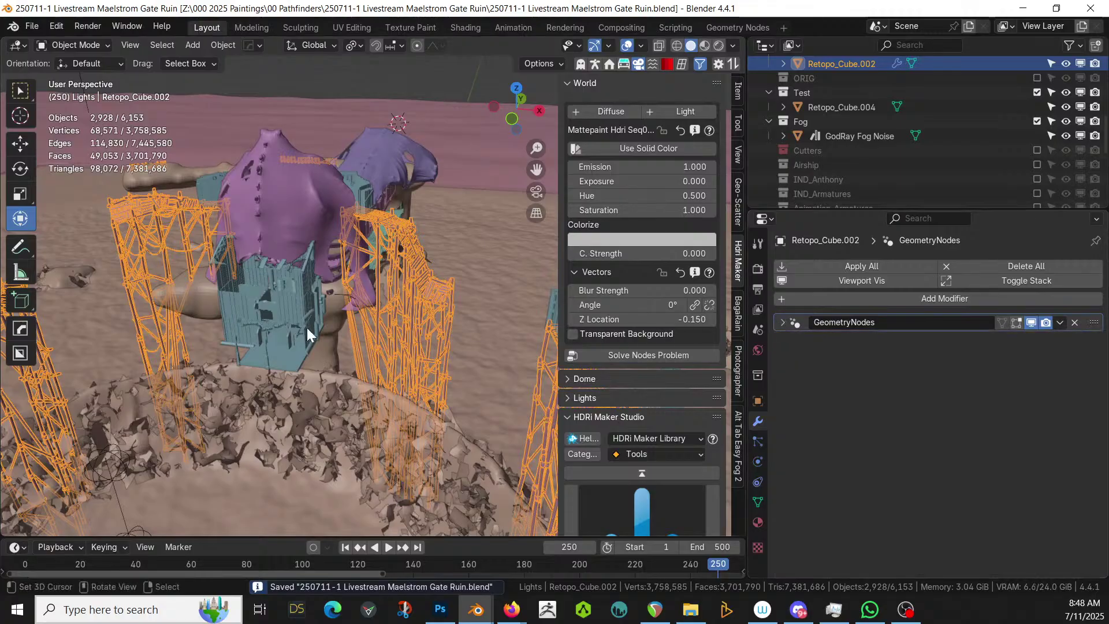
pyautogui.click(782, 322)
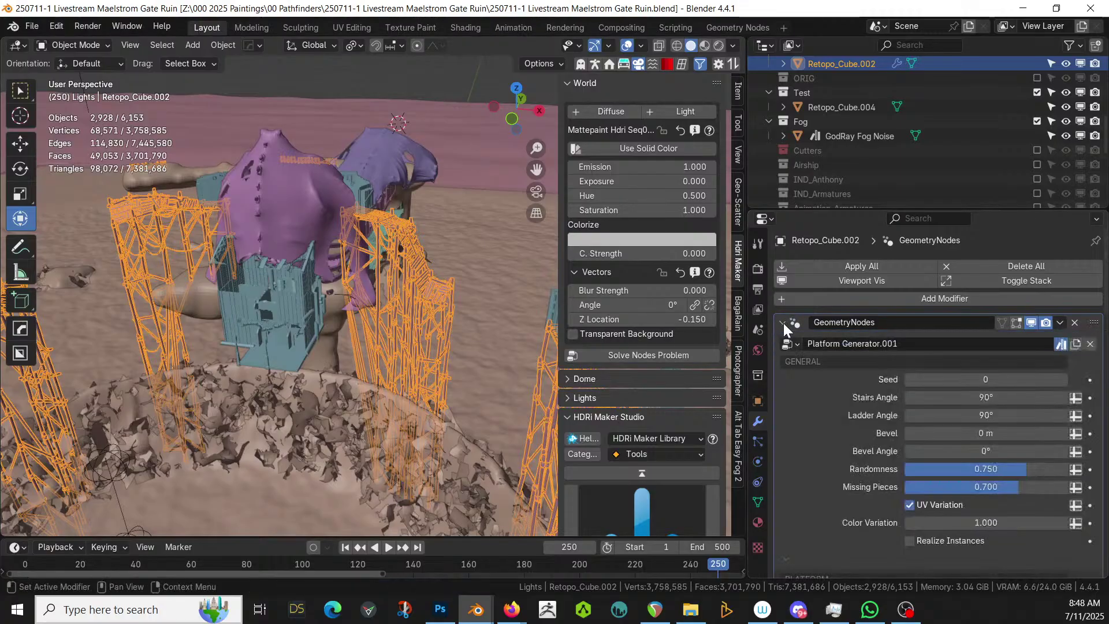
pyautogui.click(910, 541)
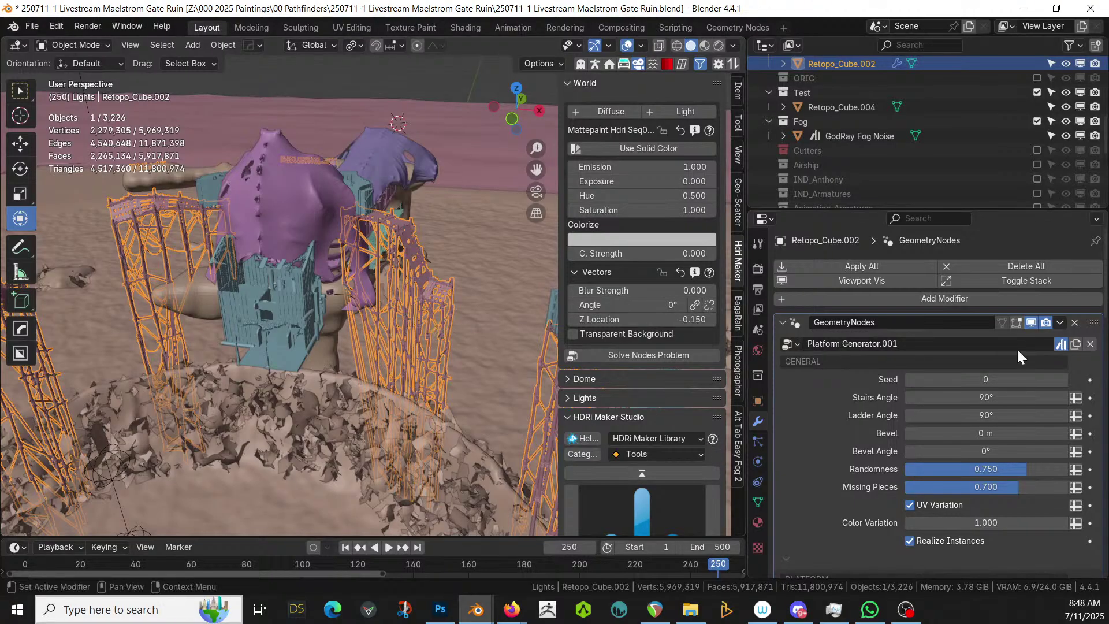
pyautogui.click(874, 265)
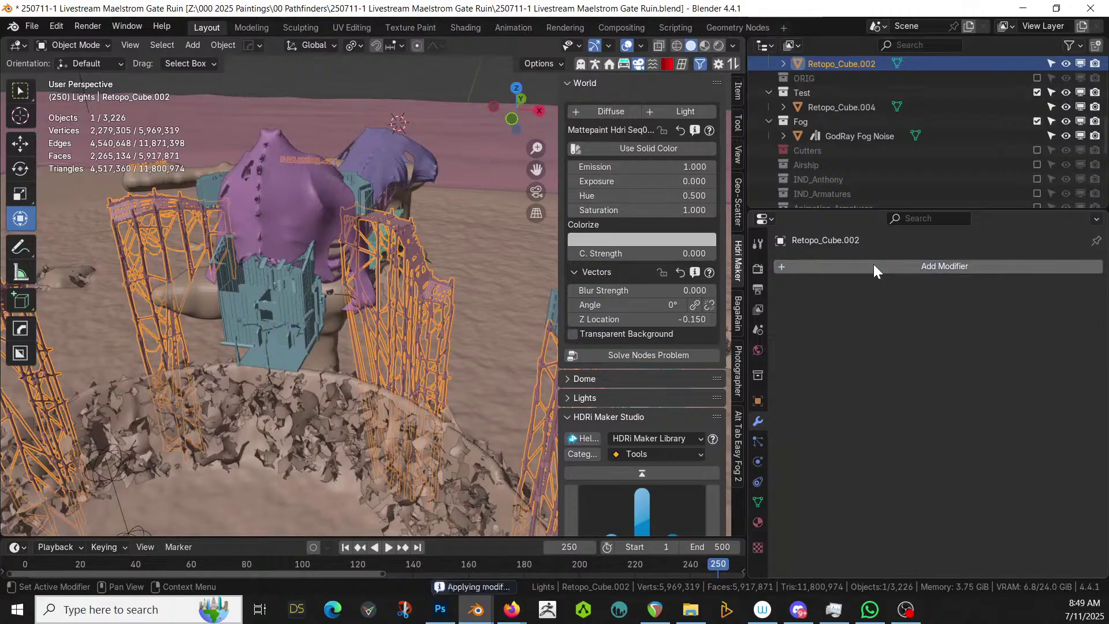
# Add one generated rock with default settings at a 3D cursor placed over the scaffold towers, and scale it uniformly by about 18
pyautogui.moveTo(498, 279); pyautogui.dragTo(528, 259, button='middle')
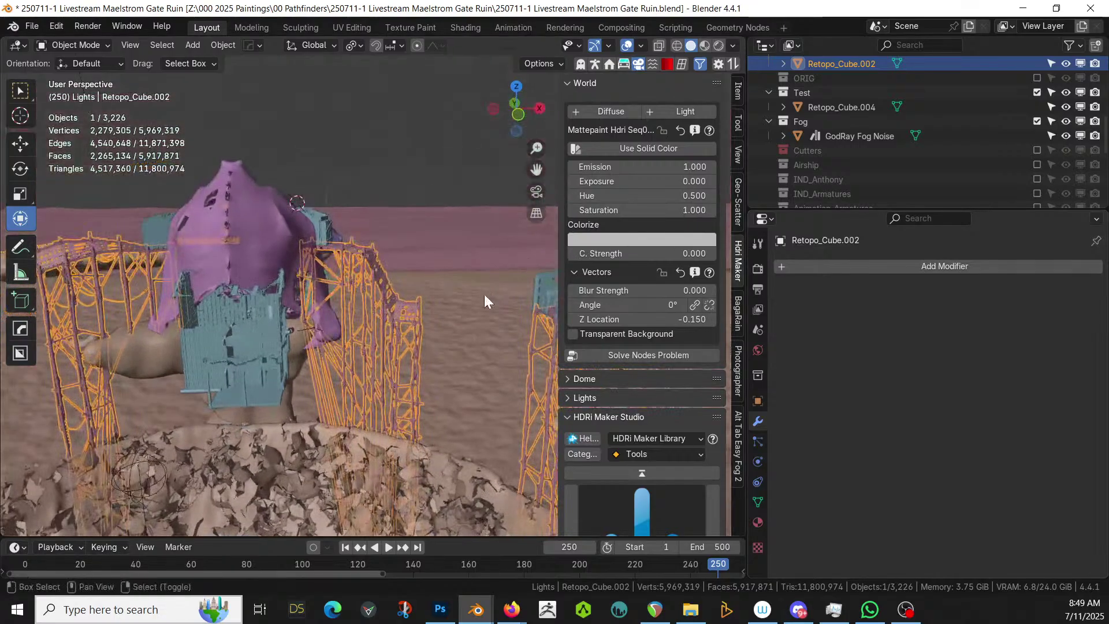
pyautogui.keyDown('shift'); pyautogui.rightClick(366, 321); pyautogui.keyUp('shift')
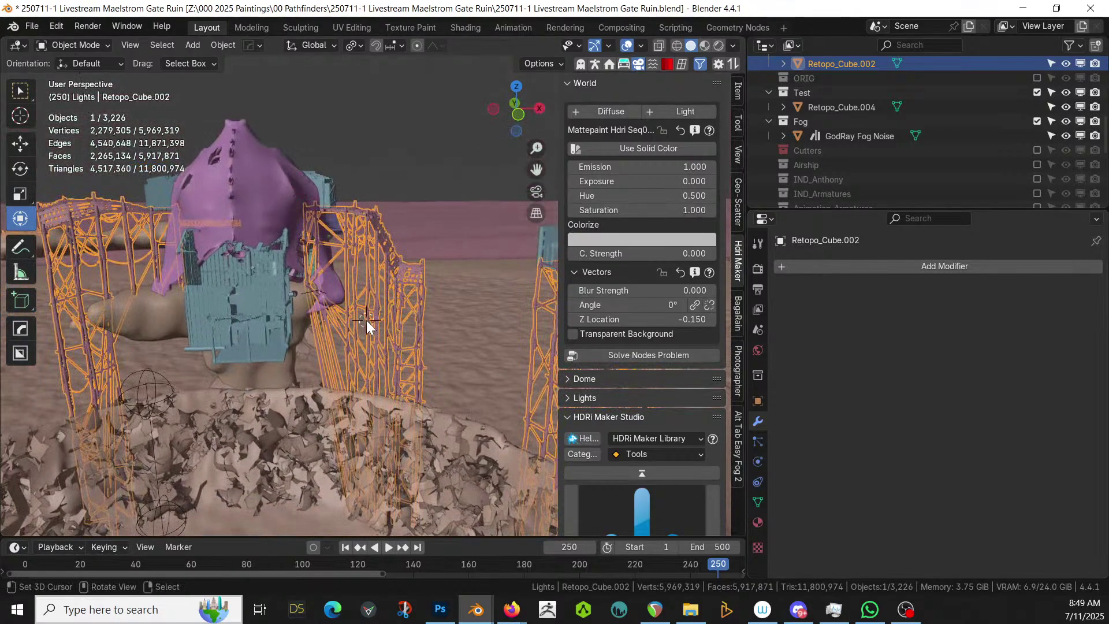
pyautogui.hotkey('shift', 'a')
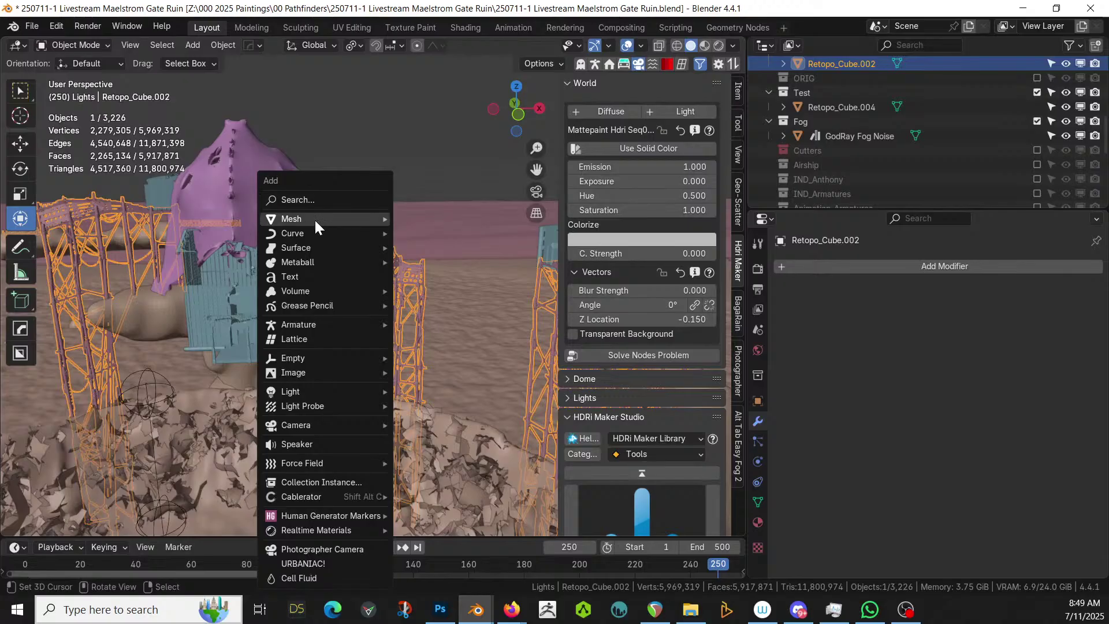
pyautogui.moveTo(338, 227)
pyautogui.click(473, 501)
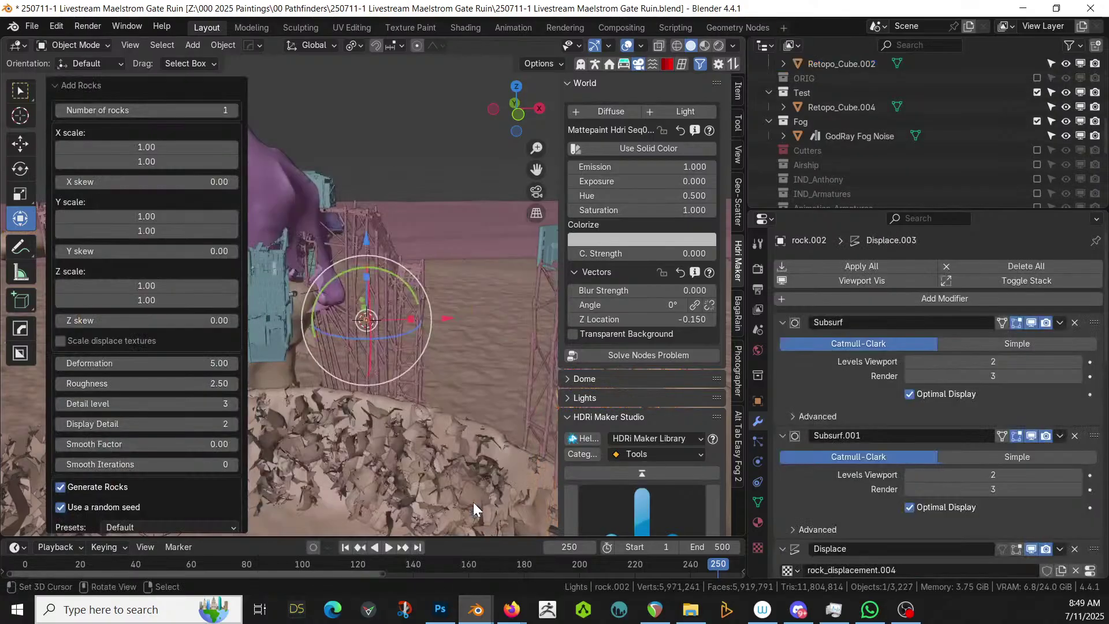
pyautogui.press('s')
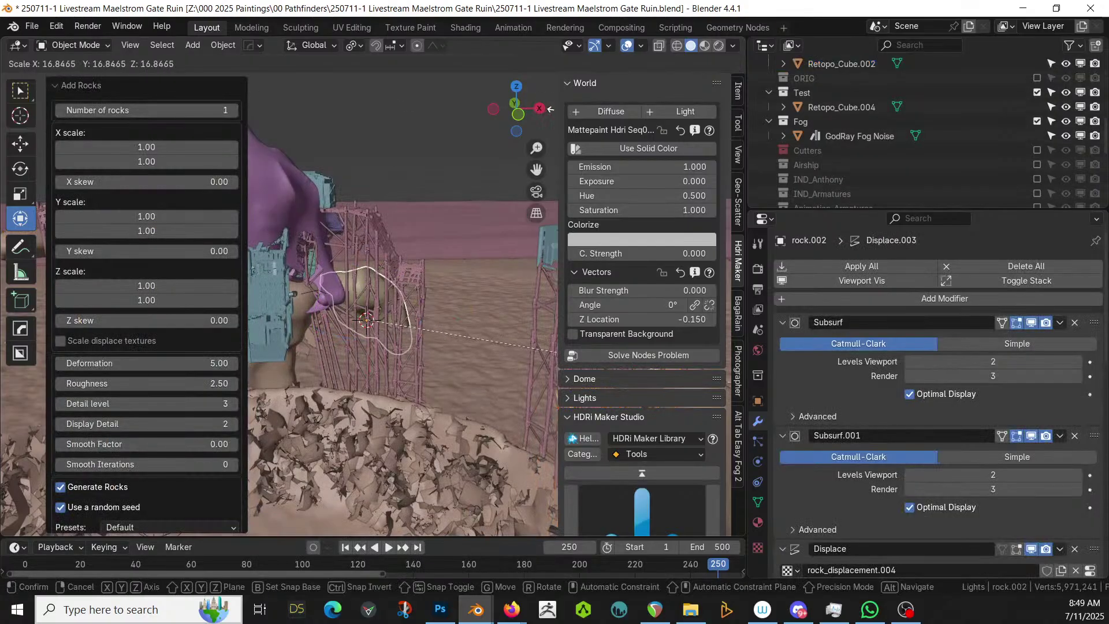
pyautogui.click(368, 320)
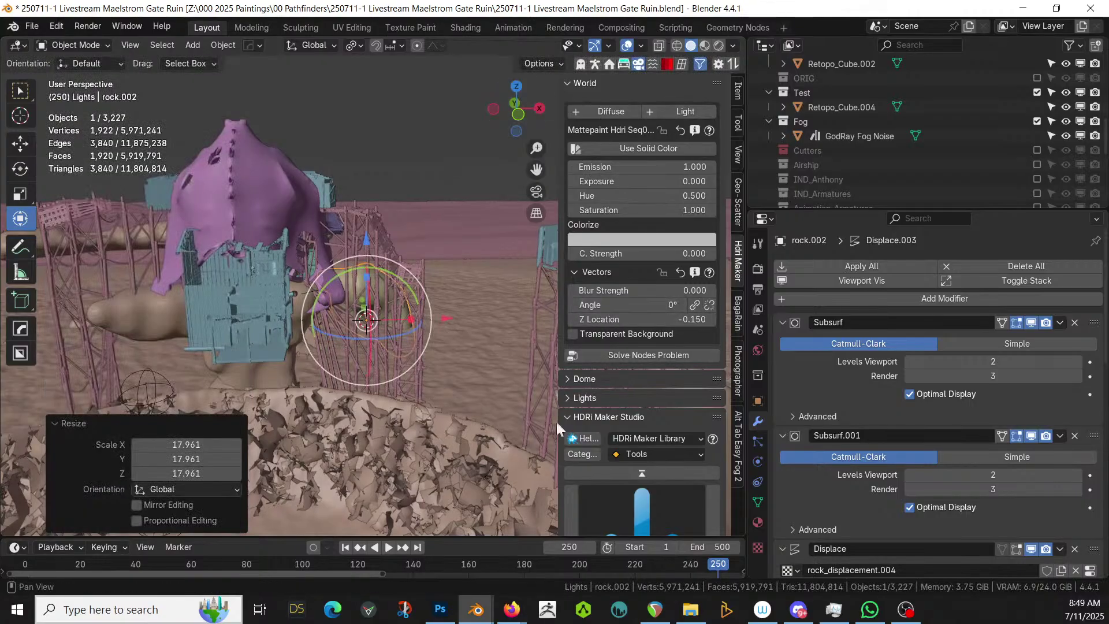
# Move the new rock in top view onto the maelstrom rim's debris, about 4.1 m along X and -48.6 m along Y
pyautogui.press('KP_5')
pyautogui.scroll(-3, 469, 291)
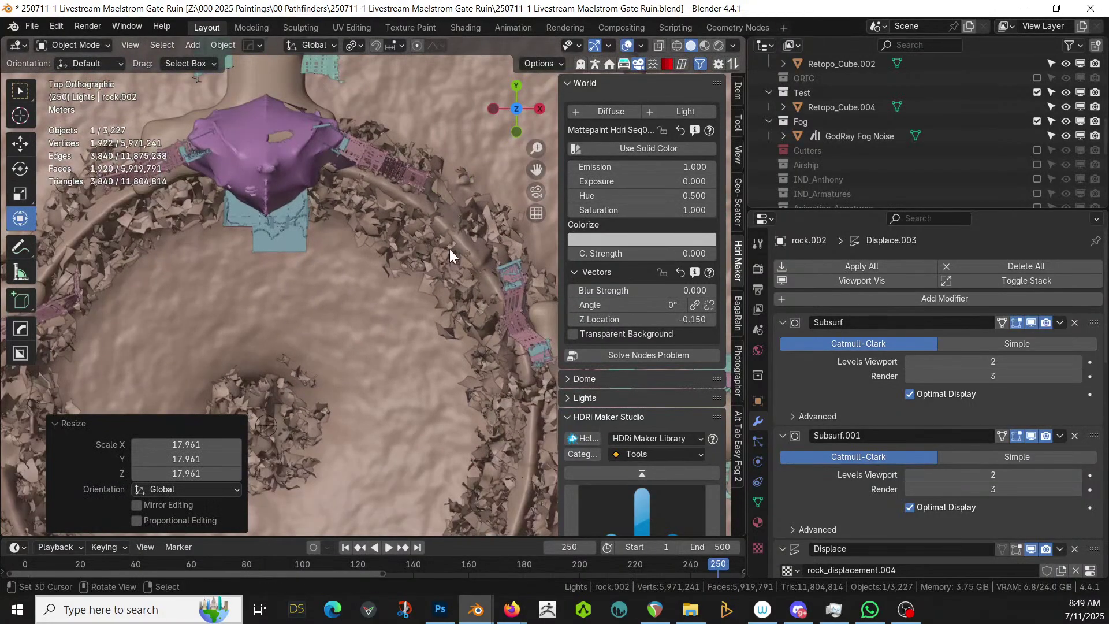
pyautogui.scroll(5, 449, 249)
pyautogui.press('KP_Decimal')
pyautogui.scroll(-2, 450, 248)
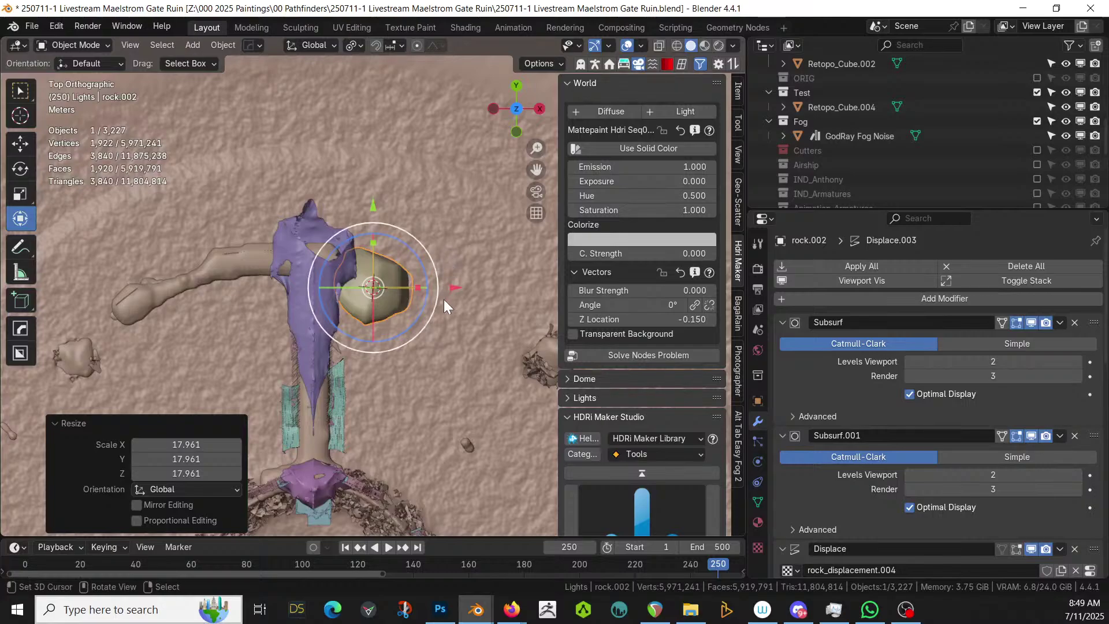
pyautogui.press('KP_7')
pyautogui.keyDown('shift'); pyautogui.moveTo(423, 175); pyautogui.dragTo(415, 104, button='middle'); pyautogui.keyUp('shift')
pyautogui.press('g')
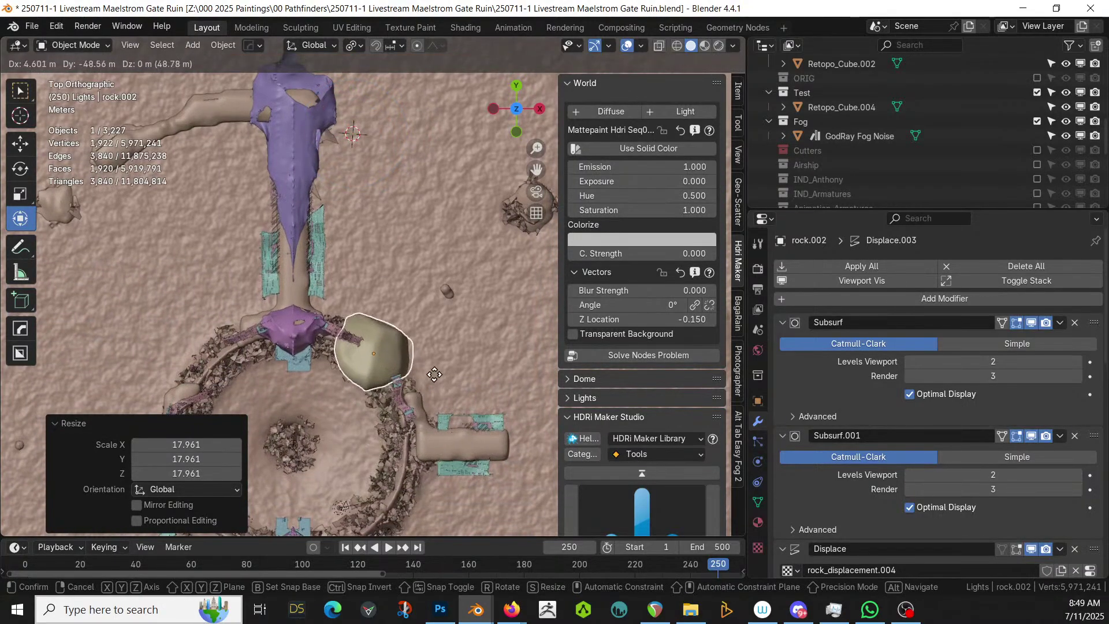
pyautogui.click(438, 369)
pyautogui.moveTo(438, 368); pyautogui.dragTo(480, 243, button='middle')
pyautogui.scroll(2, 479, 244)
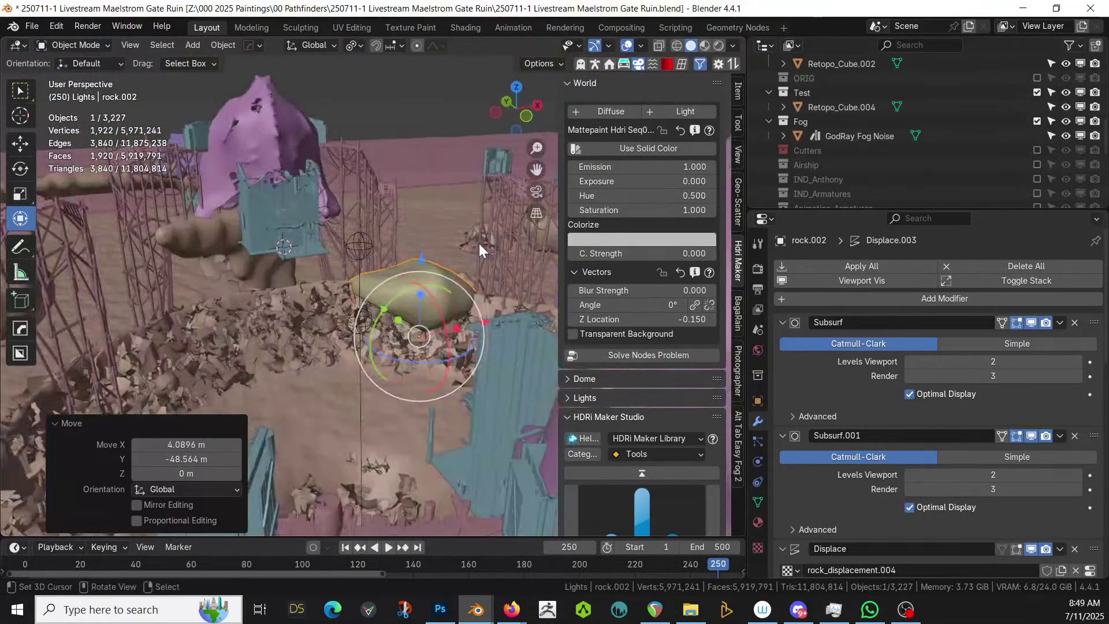
# Raise the new rock about 8.7 m along Z above the rim debris and apply all of its modifiers
pyautogui.press('g')
pyautogui.press('z')
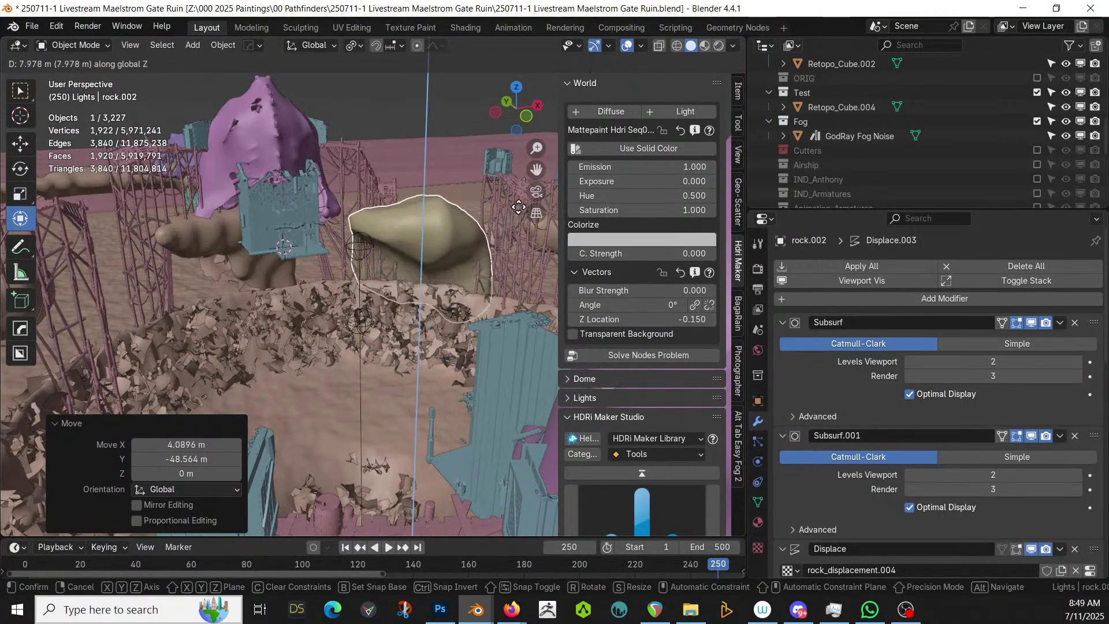
pyautogui.click(519, 201)
pyautogui.moveTo(519, 207); pyautogui.dragTo(414, 308, button='middle')
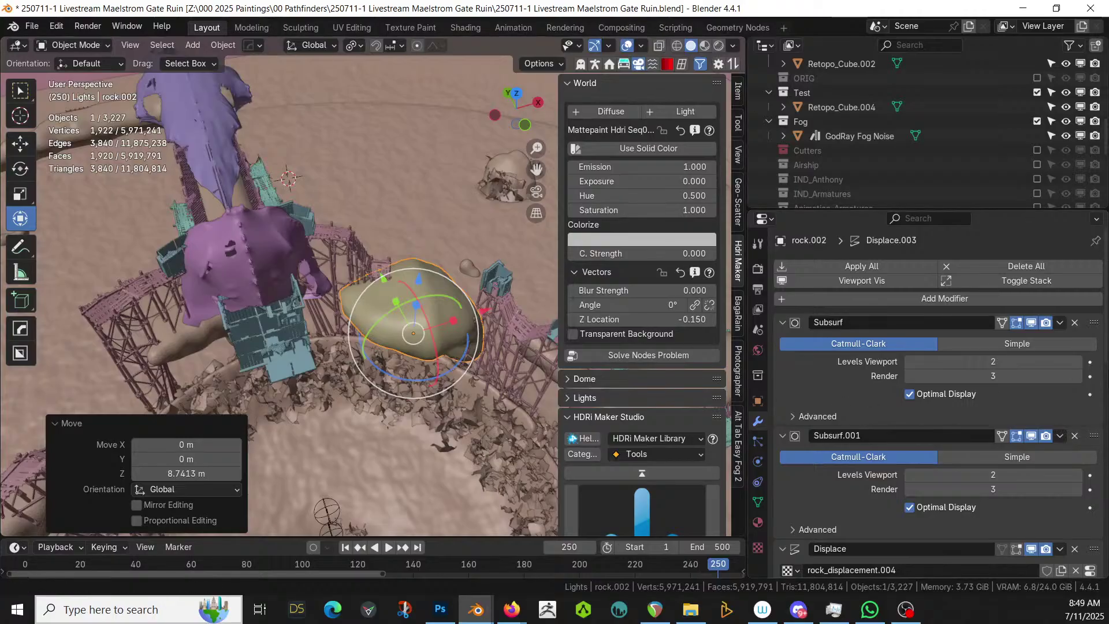
pyautogui.click(905, 268)
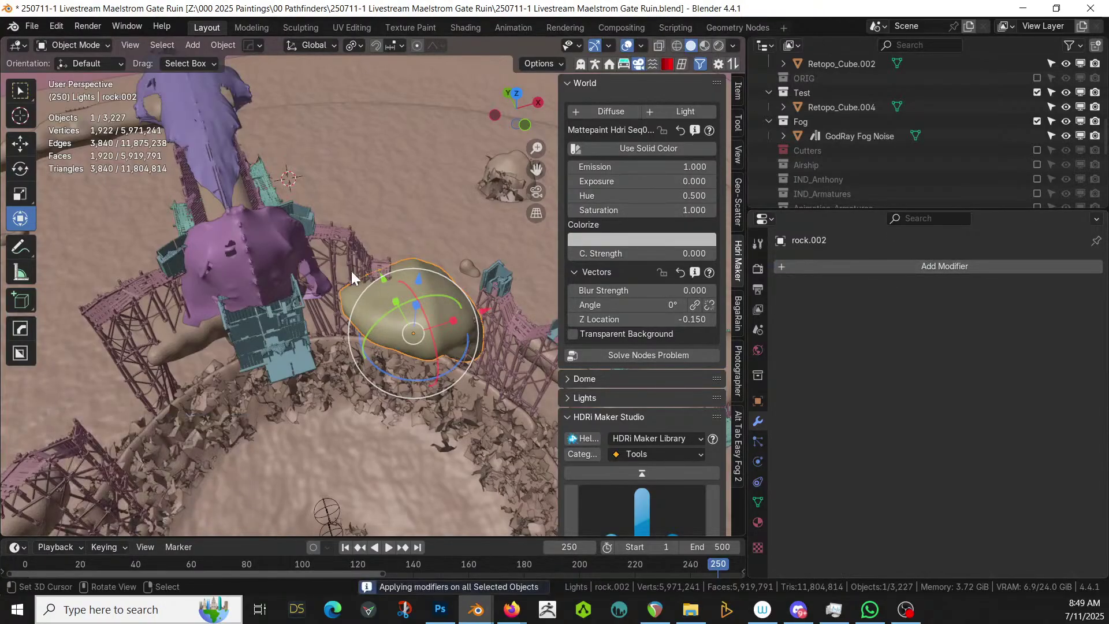
# Cut rock.002 out of the Retopo_Cube.002 scaffolds with a Hops Difference boolean and apply the scaffolds' Boolean modifier
pyautogui.keyDown('shift'); pyautogui.click(355, 249); pyautogui.keyUp('shift')
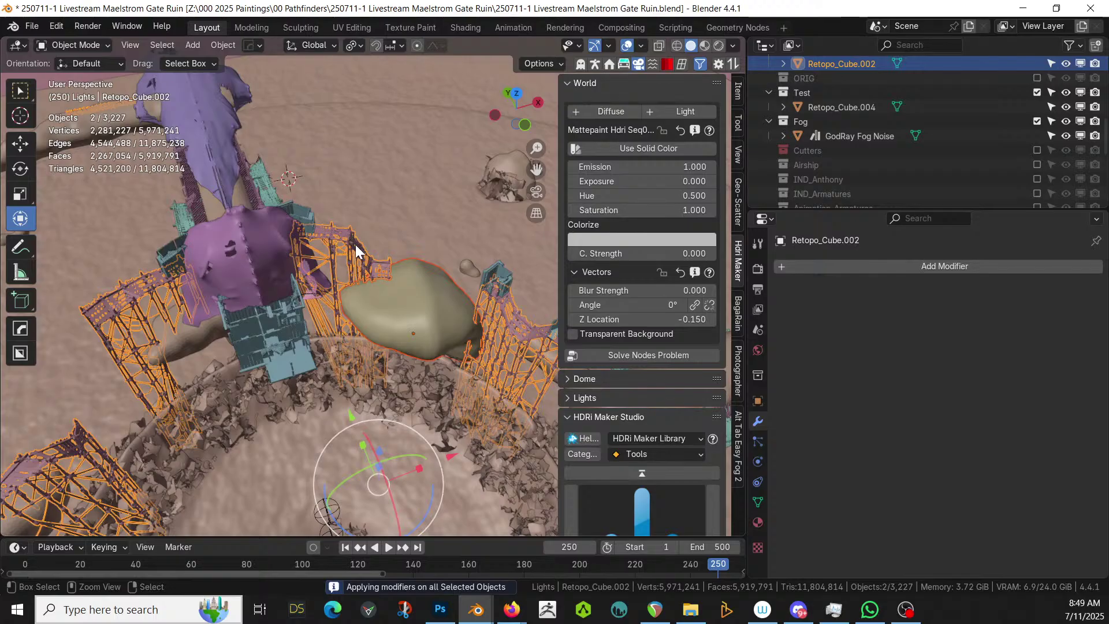
pyautogui.press('ctrl+KP_Subtract')
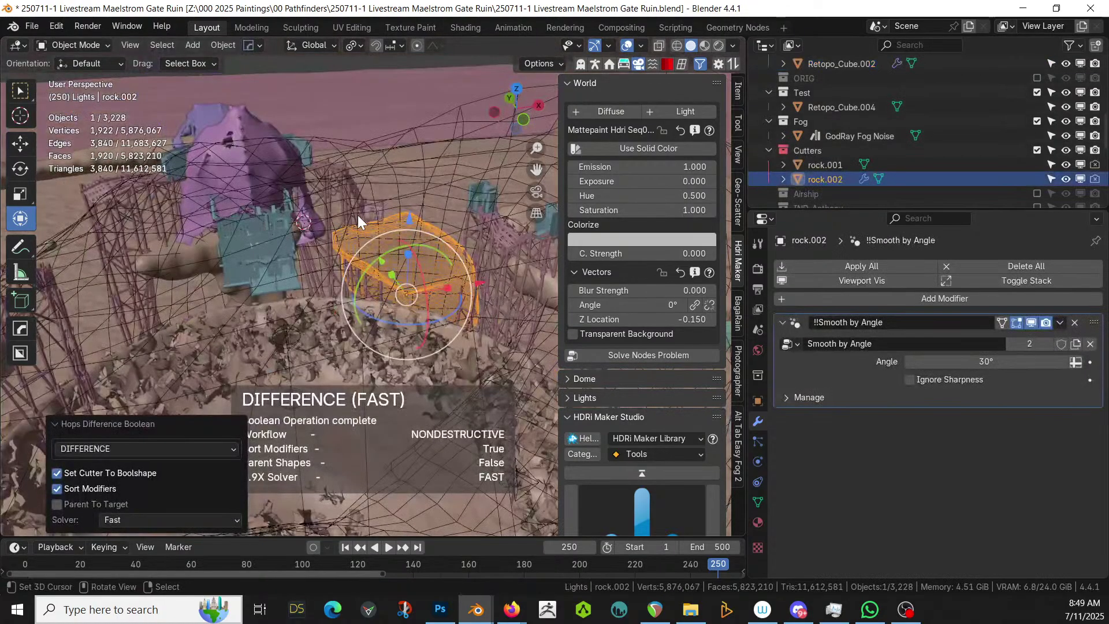
pyautogui.press('KP_Decimal')
pyautogui.moveTo(358, 216); pyautogui.dragTo(321, 306, button='middle')
pyautogui.moveTo(315, 118); pyautogui.dragTo(312, 161, button='middle')
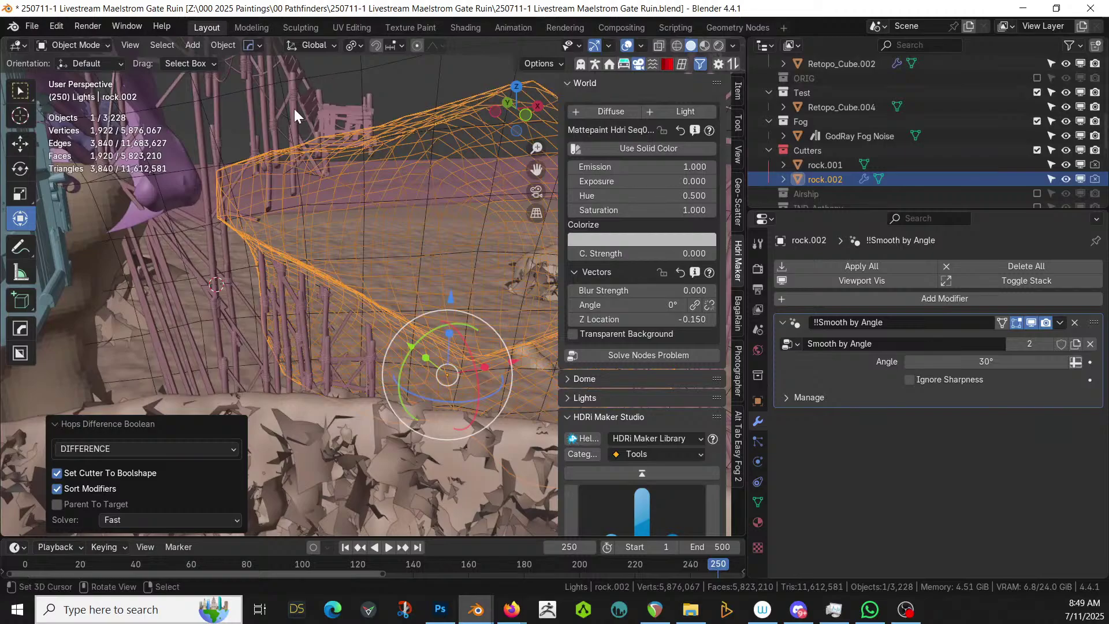
pyautogui.click(329, 123)
pyautogui.click(873, 264)
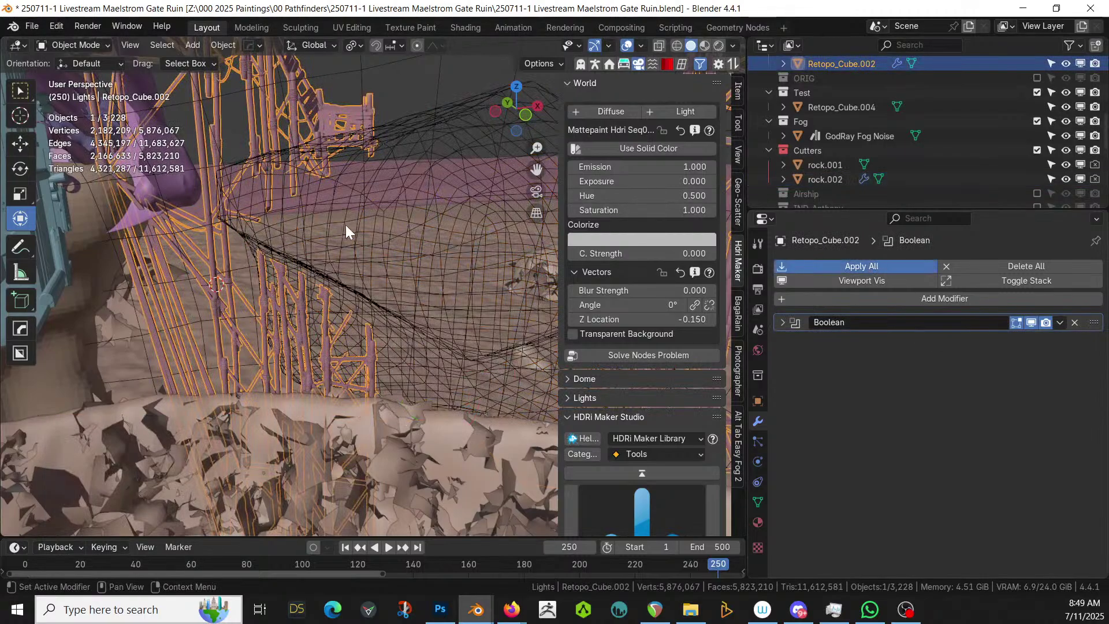
pyautogui.moveTo(463, 278); pyautogui.dragTo(506, 255, button='middle')
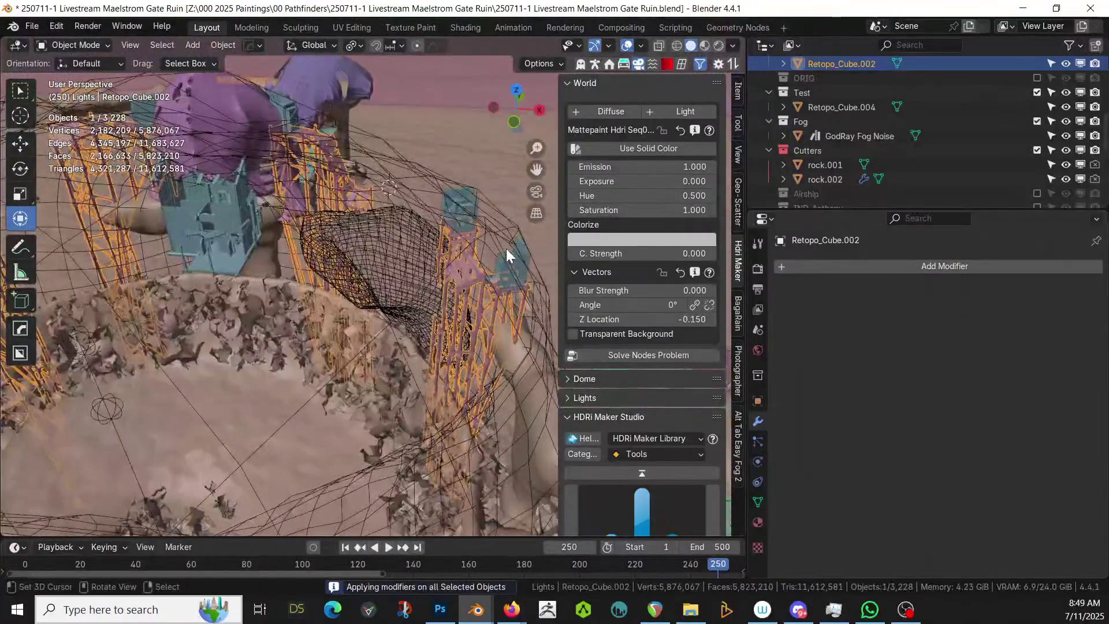
# Move the rock.002 cutter about -30.8 m along X and -2.4 m along Y, and rotate it about -90° around Z
pyautogui.press('KP_7')
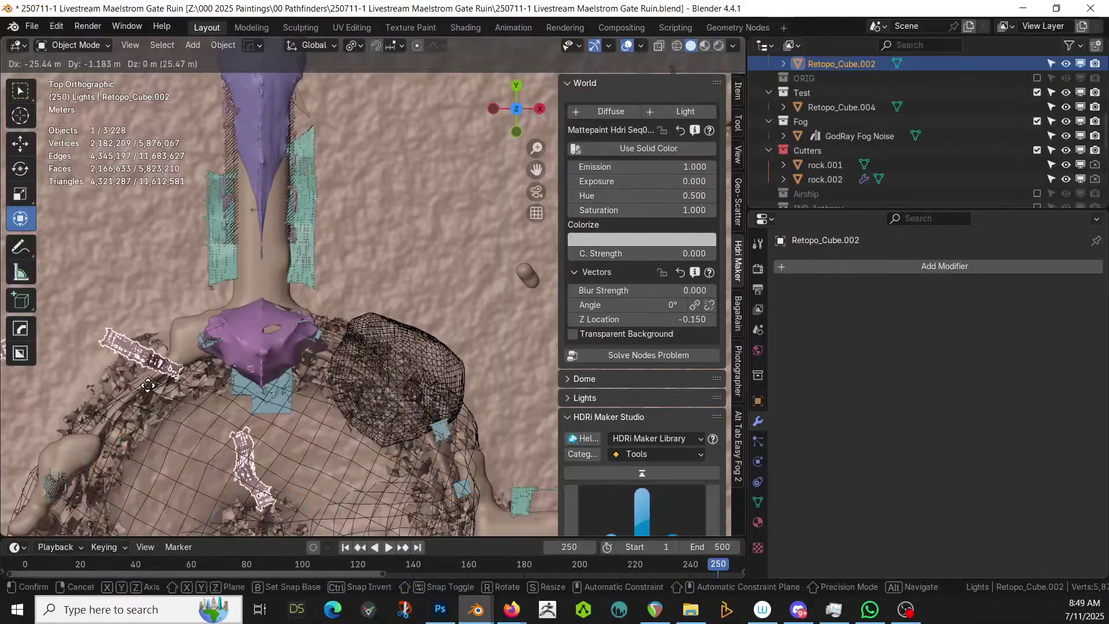
pyautogui.click(454, 383)
pyautogui.moveTo(454, 383); pyautogui.dragTo(219, 388)
pyautogui.moveTo(219, 388); pyautogui.dragTo(372, 261, button='middle')
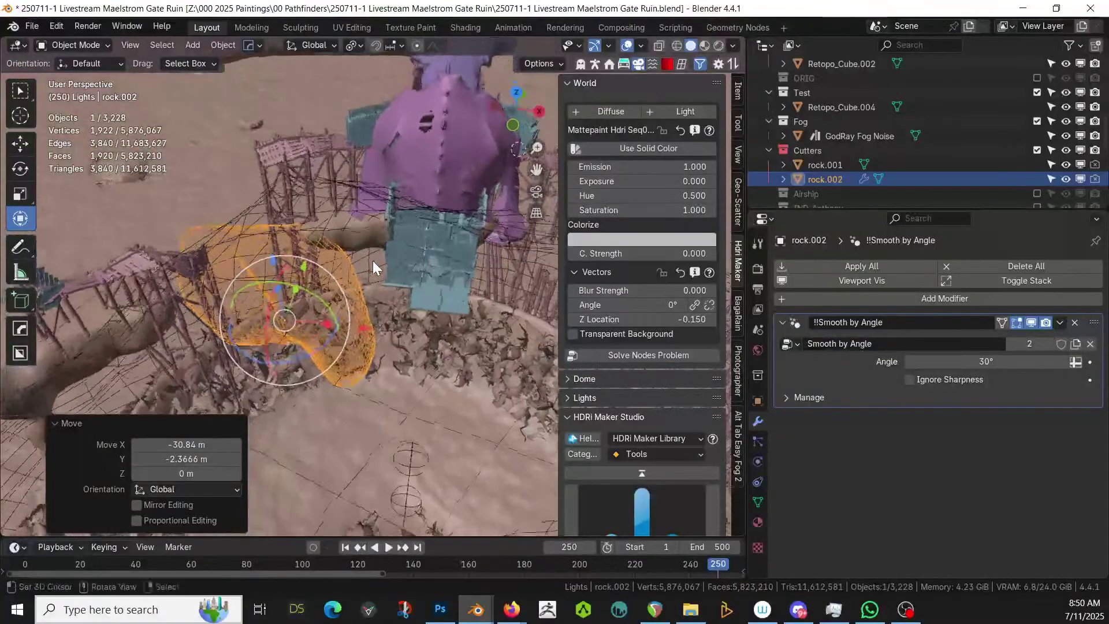
pyautogui.press('r')
pyautogui.press('z')
pyautogui.click(318, 279)
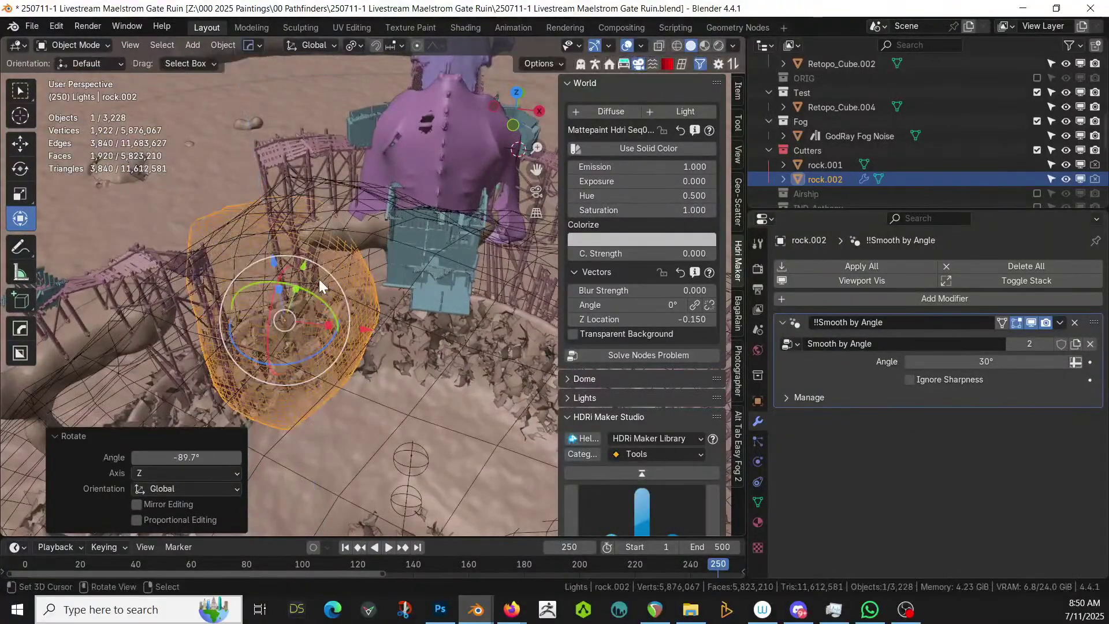
# Subtract the rotated rock.002 cutter from the Retopo_Cube.002 scaffolds with a Hops Difference boolean and apply all scaffold modifiers
pyautogui.keyDown('shift'); pyautogui.click(338, 162); pyautogui.keyUp('shift')
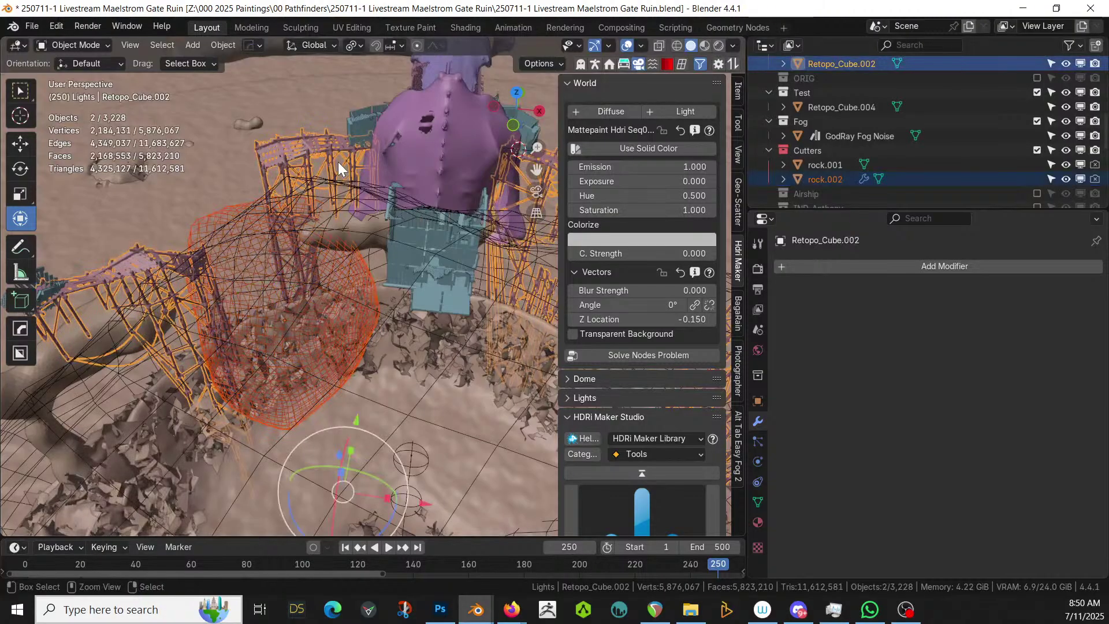
pyautogui.press('ctrl+KP_Subtract')
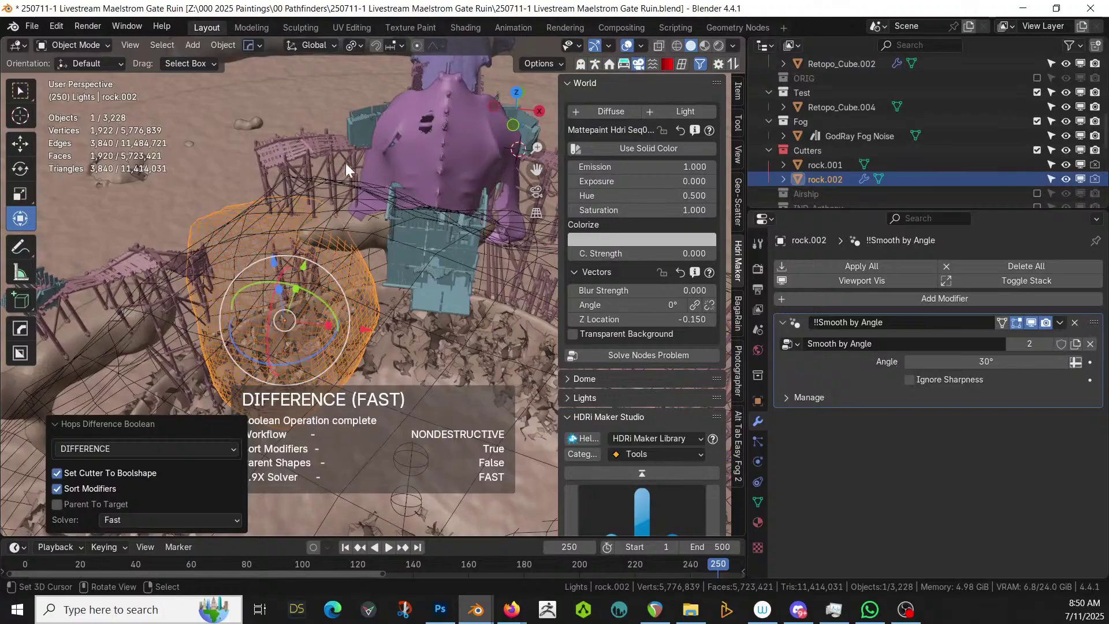
pyautogui.moveTo(262, 212); pyautogui.dragTo(244, 151, button='middle')
pyautogui.scroll(2, 299, 180)
pyautogui.scroll(-3, 286, 283)
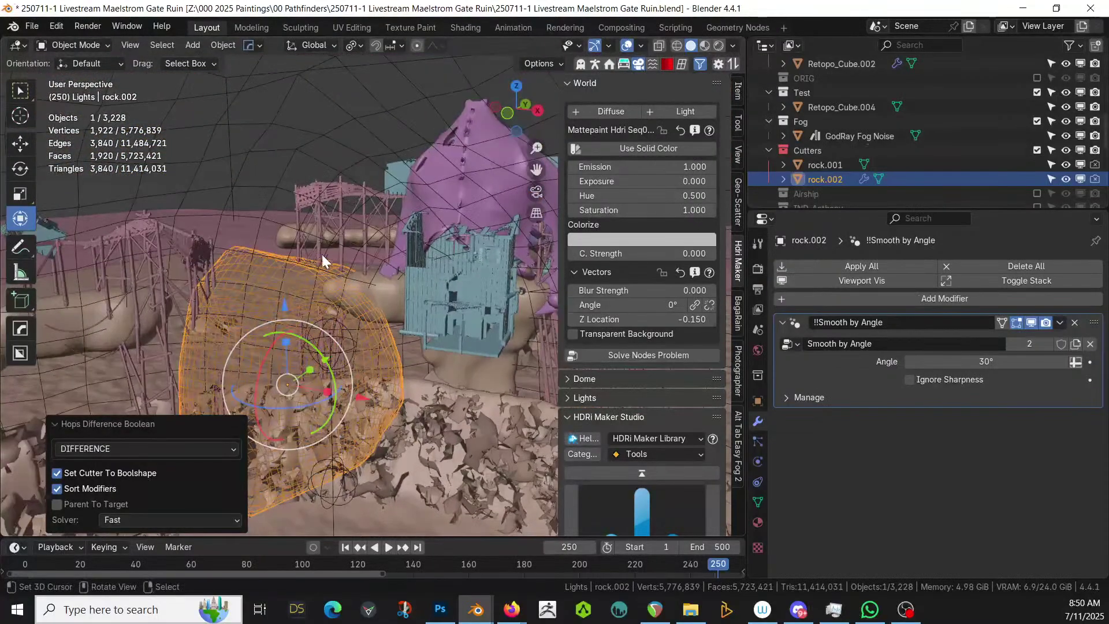
pyautogui.click(341, 195)
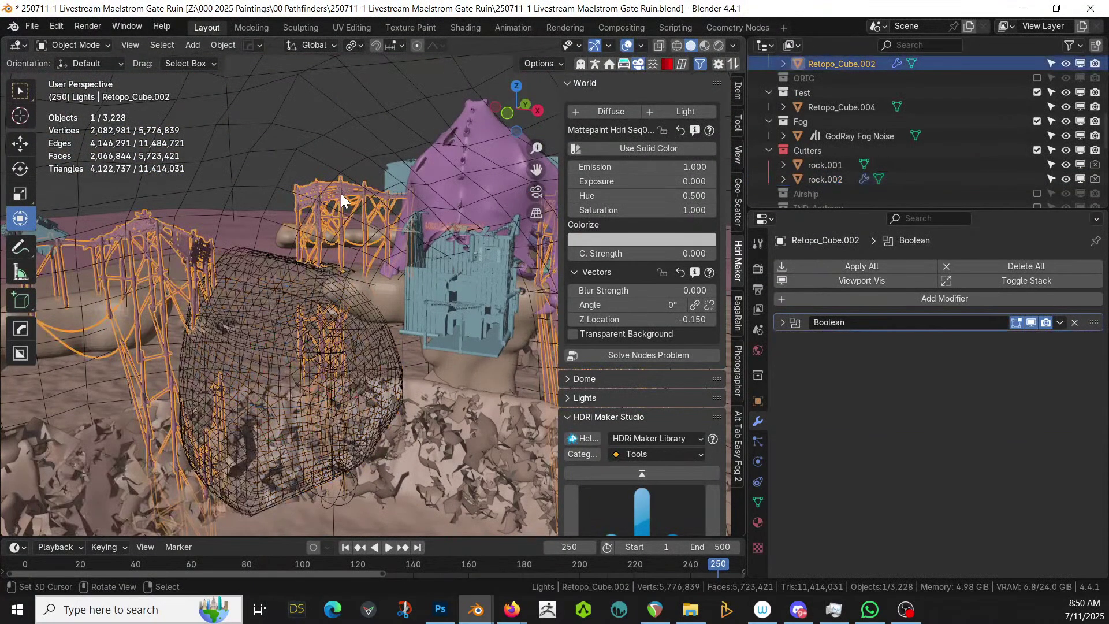
pyautogui.click(868, 271)
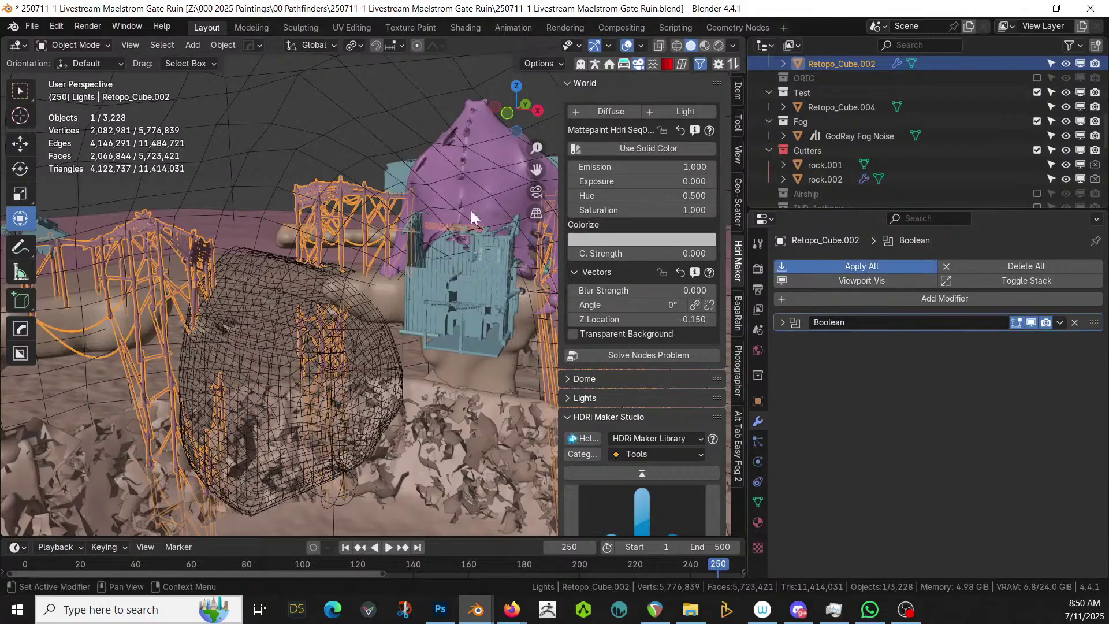
pyautogui.moveTo(403, 262); pyautogui.dragTo(474, 289, button='middle')
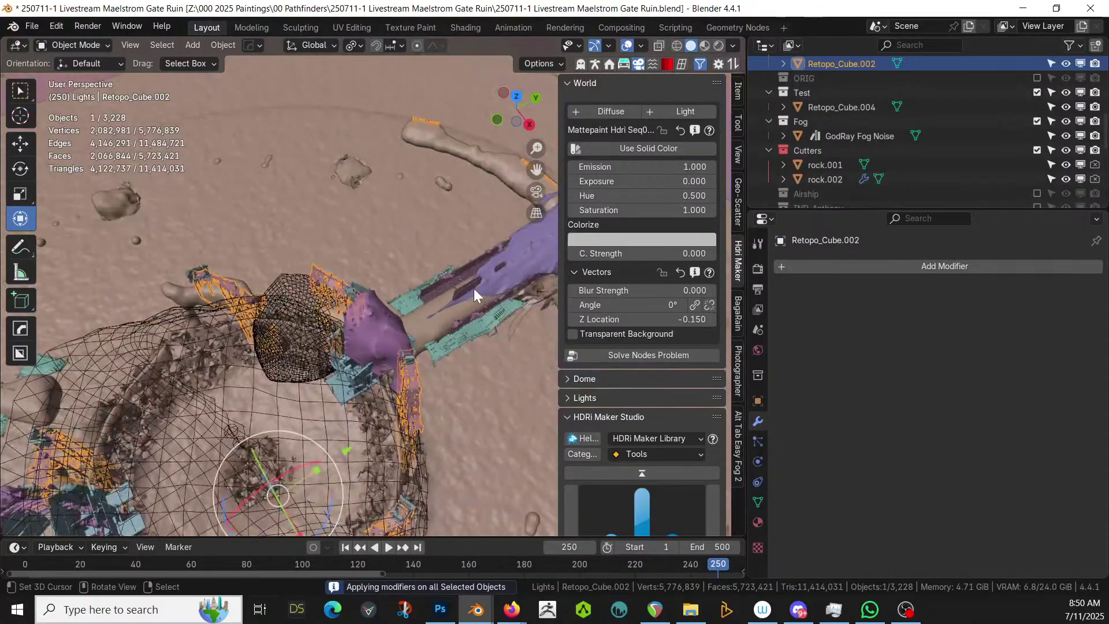
# Hide the rock.001 cutter in the viewport
pyautogui.click(1065, 165)
pyautogui.moveTo(138, 337); pyautogui.dragTo(297, 250, button='middle')
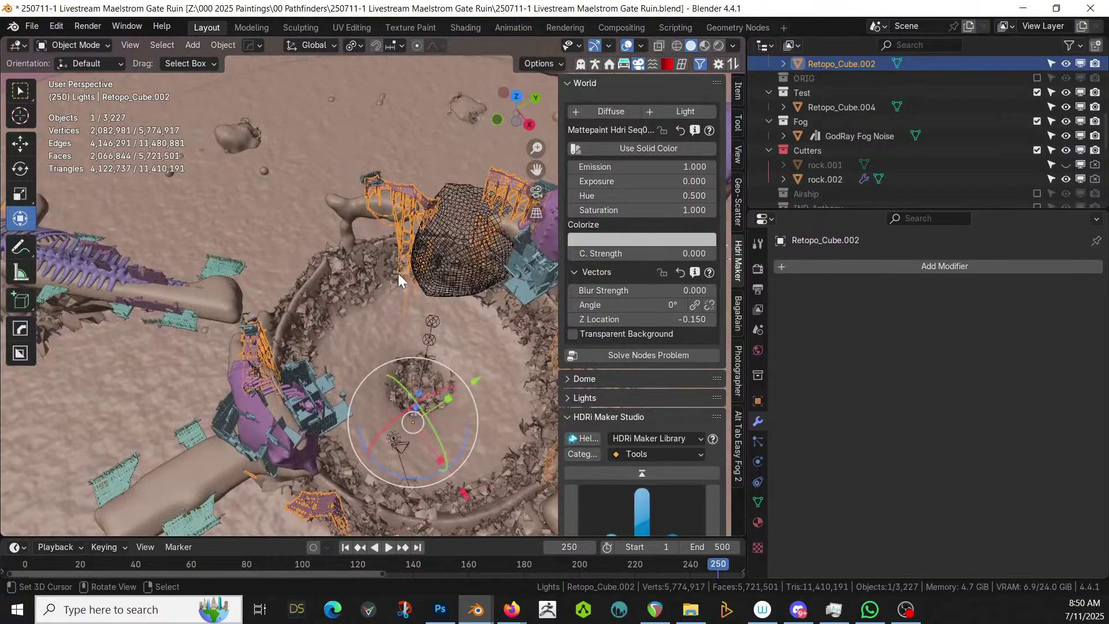
pyautogui.moveTo(376, 324)
pyautogui.mouseDown(button='middle')
pyautogui.moveTo(395, 300)
pyautogui.moveTo(394, 277)
pyautogui.moveTo(397, 324)
pyautogui.mouseUp(button='middle')
# Move the rock.002 cutter in top view across the maelstrom, about 39 m along X, onto the +X side of the rim
pyautogui.click(442, 293)
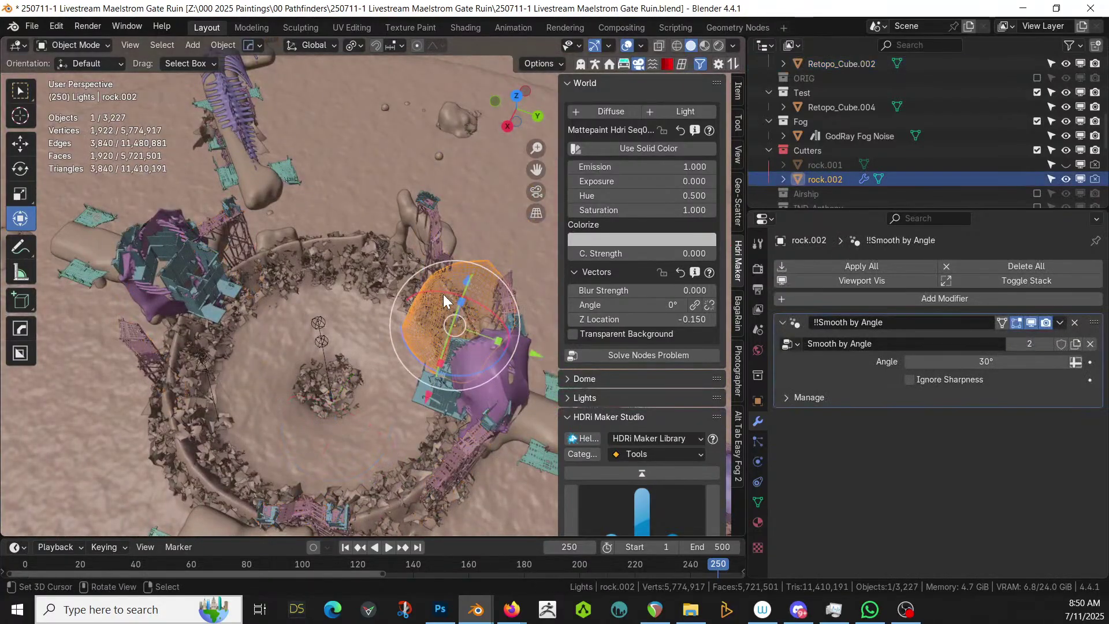
pyautogui.press('KP_7')
pyautogui.moveTo(459, 284); pyautogui.dragTo(393, 413, button='middle')
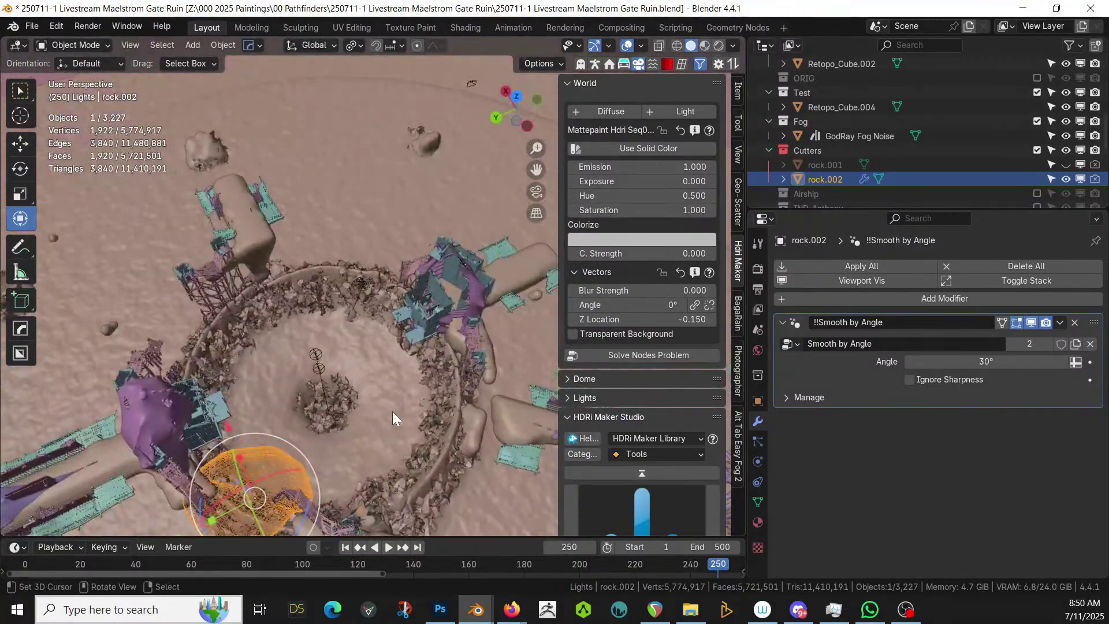
pyautogui.press('KP_7')
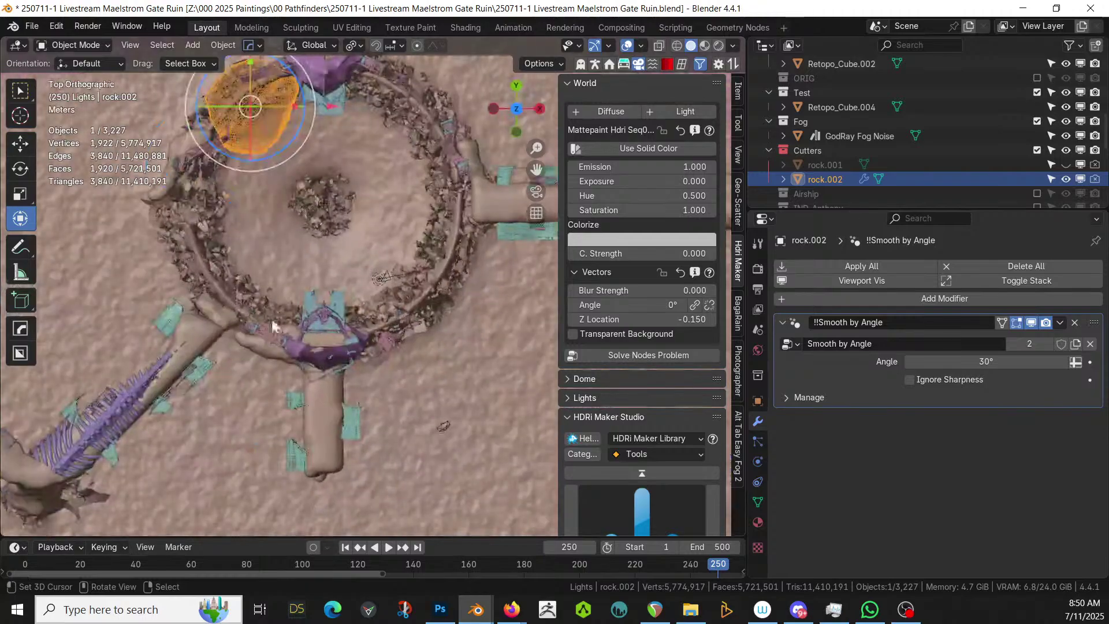
pyautogui.press('g')
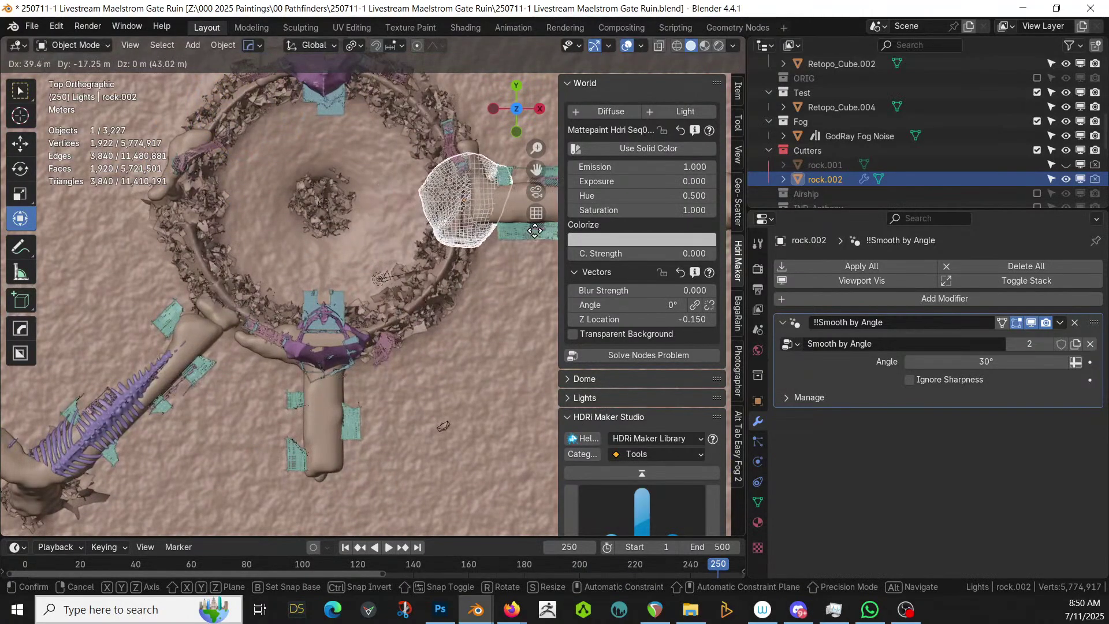
pyautogui.click(536, 240)
pyautogui.moveTo(536, 240); pyautogui.dragTo(303, 153, button='middle')
# Subtract rock.002 from the Retopo_Cube.002 scaffold towers on the +X side of the rim with a Hops Difference boolean
pyautogui.keyDown('shift'); pyautogui.click(385, 276); pyautogui.keyUp('shift')
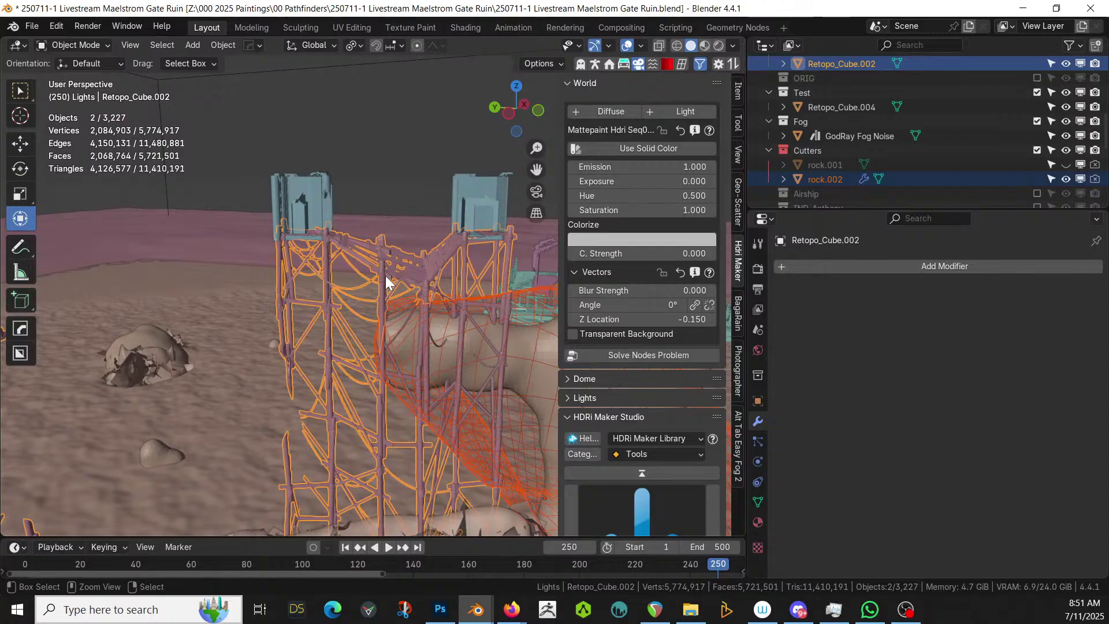
pyautogui.press('ctrl+KP_Subtract')
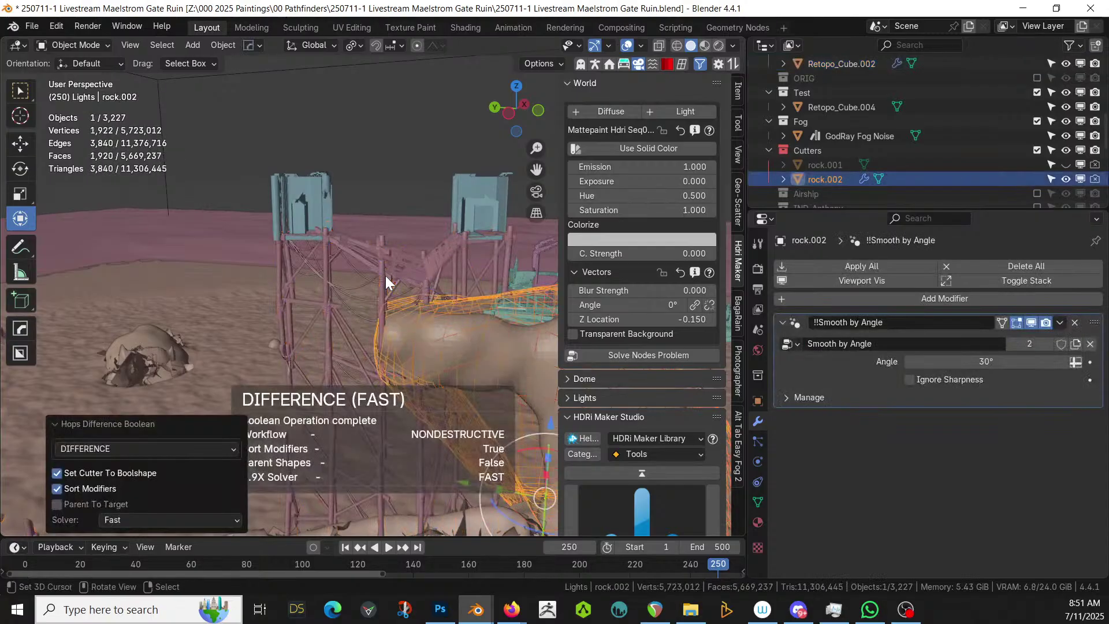
pyautogui.moveTo(397, 276); pyautogui.dragTo(487, 375, button='middle')
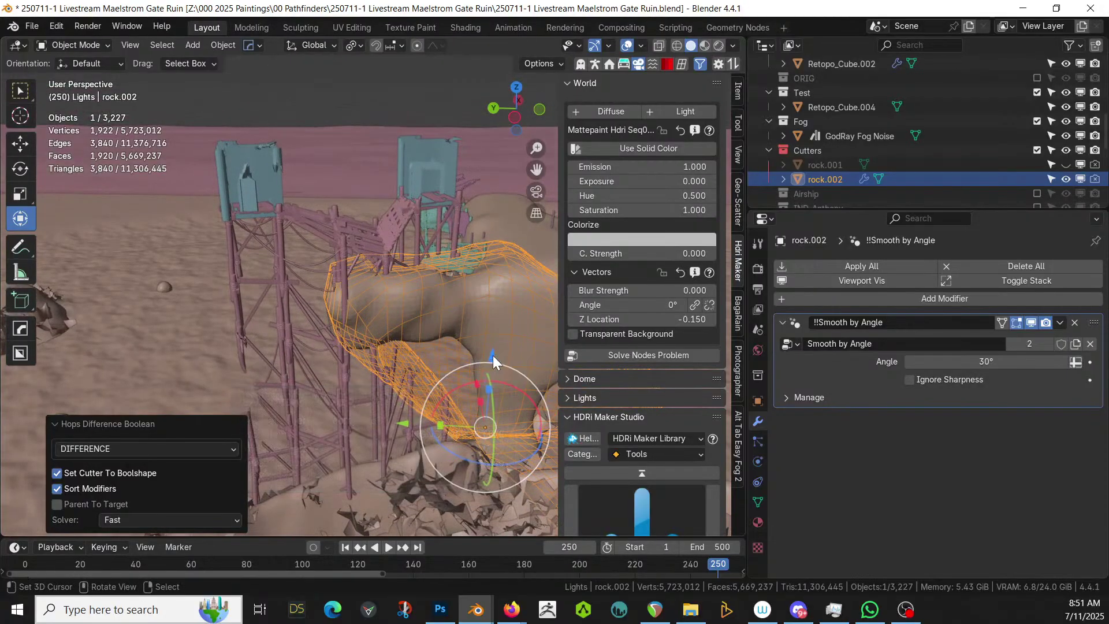
# Lower the rock.002 cutter along global Z, setting the move distance to -2 m
pyautogui.moveTo(493, 355); pyautogui.dragTo(493, 374)
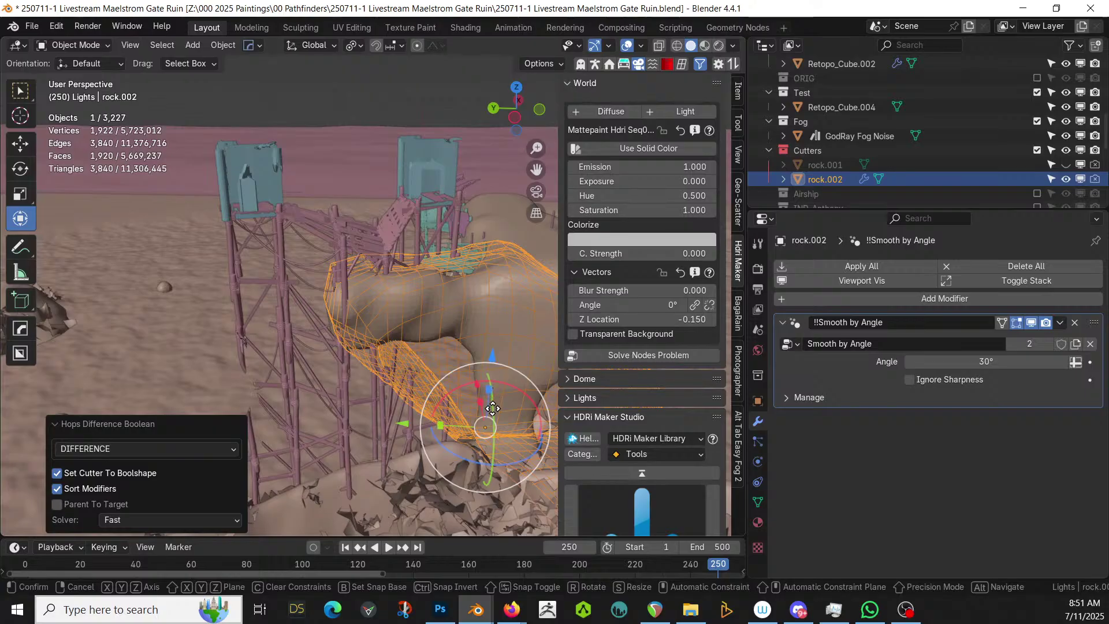
pyautogui.moveTo(492, 409); pyautogui.dragTo(492, 409)
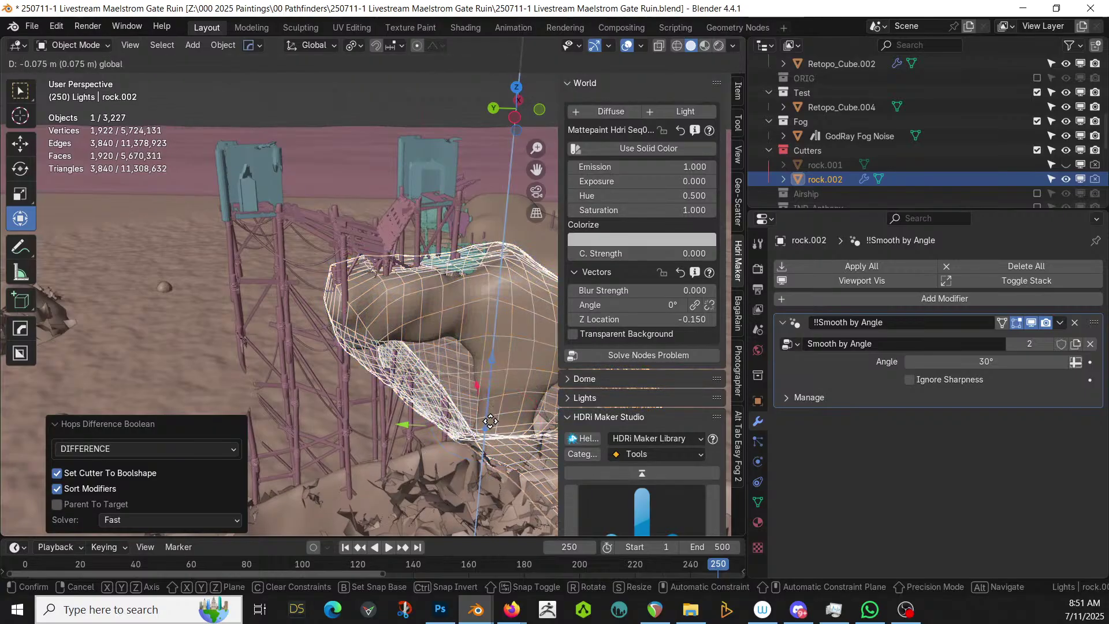
pyautogui.moveTo(490, 421)
pyautogui.mouseDown()
pyautogui.moveTo(489, 404)
pyautogui.moveTo(488, 416)
pyautogui.mouseUp()
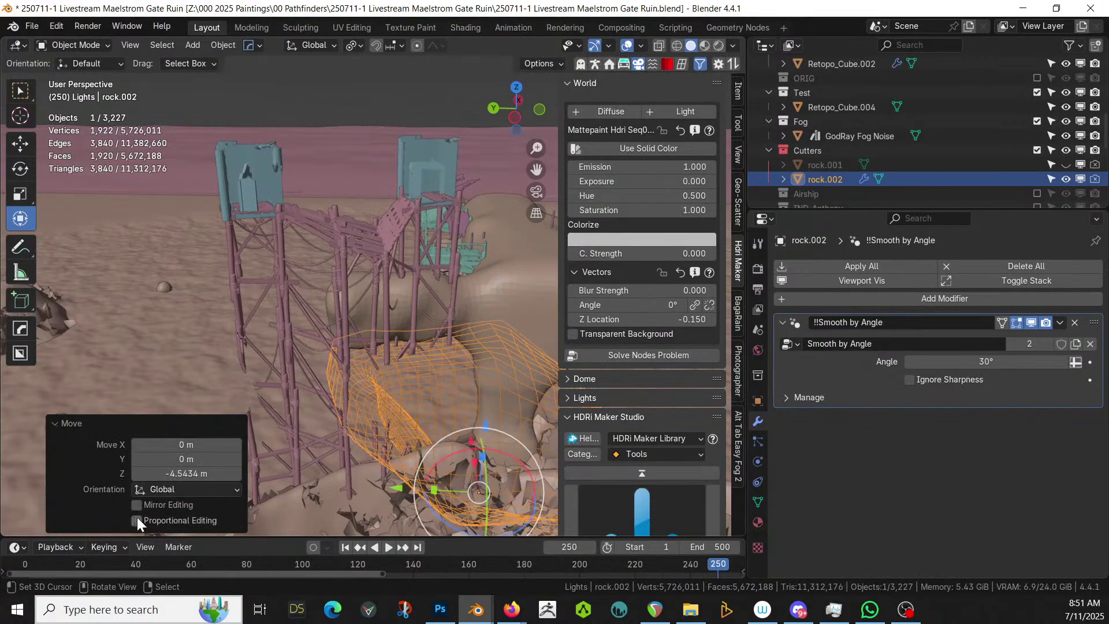
pyautogui.click(176, 473)
pyautogui.write('-2')
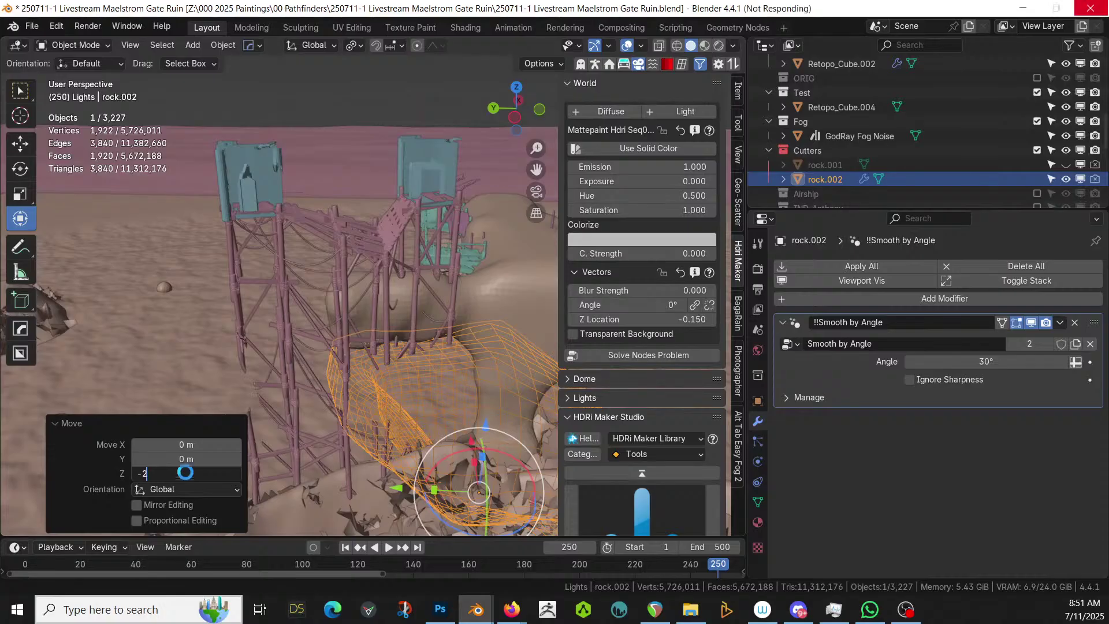
pyautogui.press('Return')
# Select the Retopo_Cube.002 scaffolds and apply all of their modifiers to make the third boolean cut permanent
pyautogui.moveTo(216, 416); pyautogui.dragTo(435, 263, button='middle')
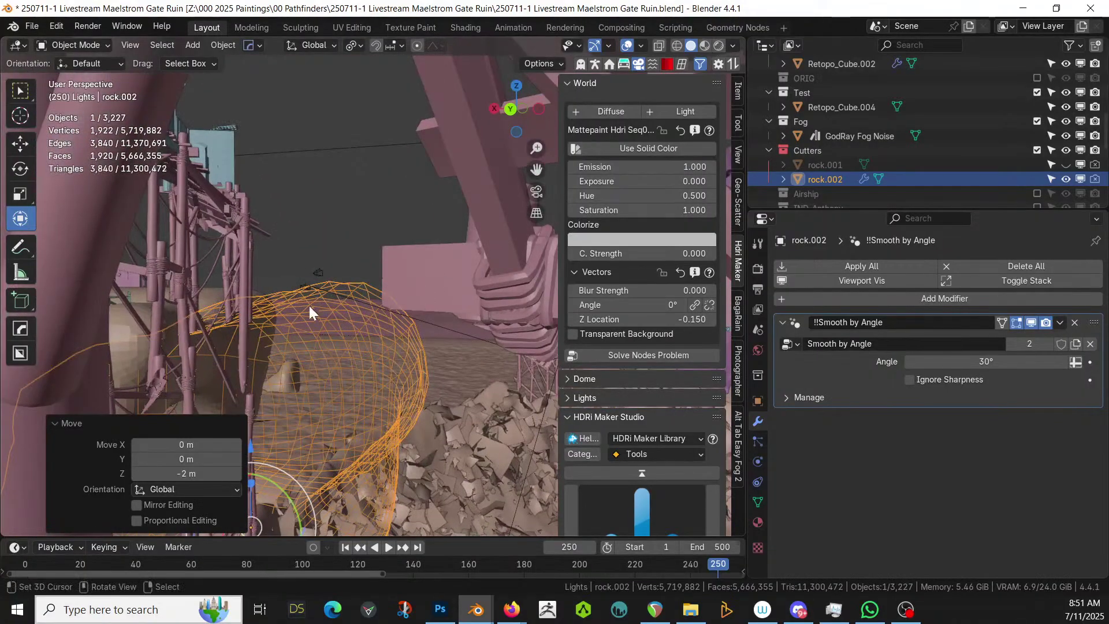
pyautogui.click(246, 237)
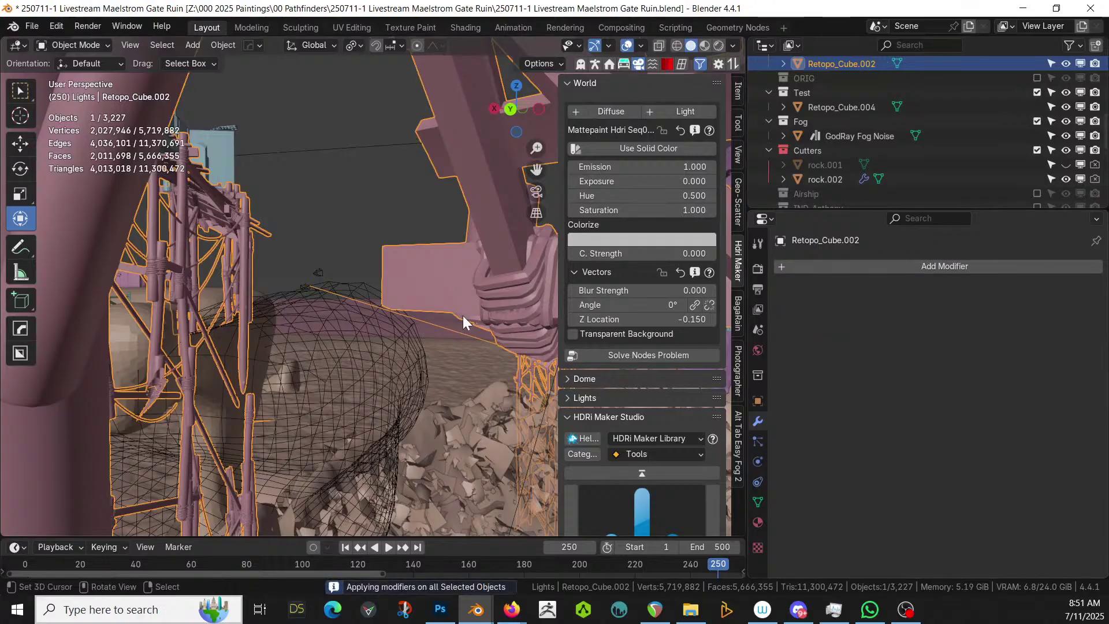
pyautogui.moveTo(462, 315); pyautogui.dragTo(505, 327, button='middle')
pyautogui.moveTo(504, 321); pyautogui.dragTo(426, 170, button='middle')
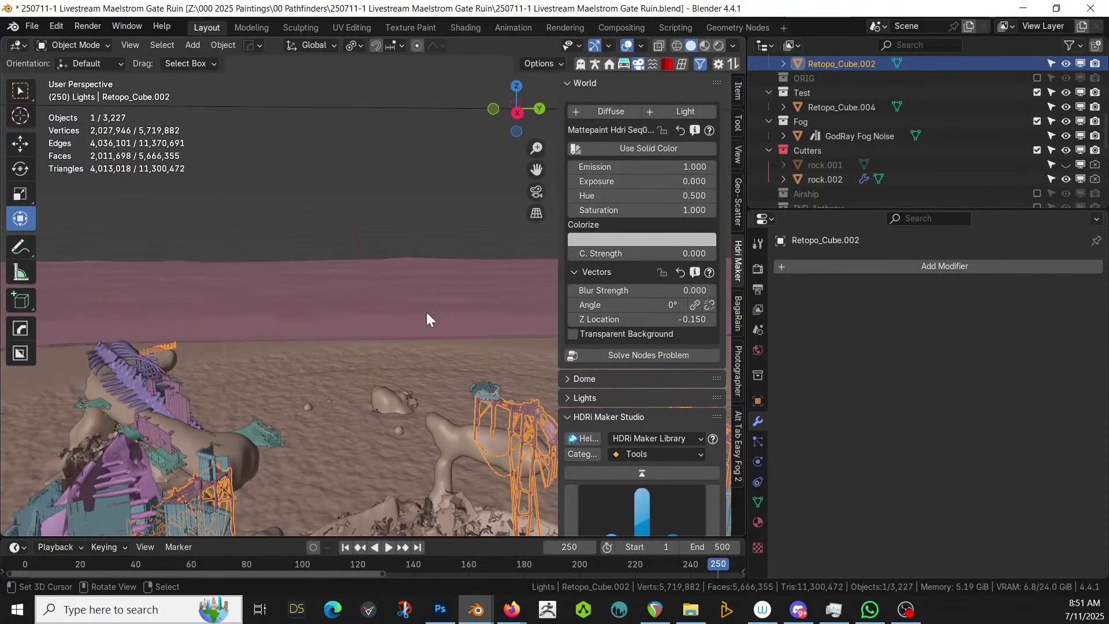
# Exclude the Cutters collection from the view layer
pyautogui.moveTo(428, 316); pyautogui.dragTo(155, 494, button='middle')
pyautogui.moveTo(279, 471); pyautogui.dragTo(103, 466, button='middle')
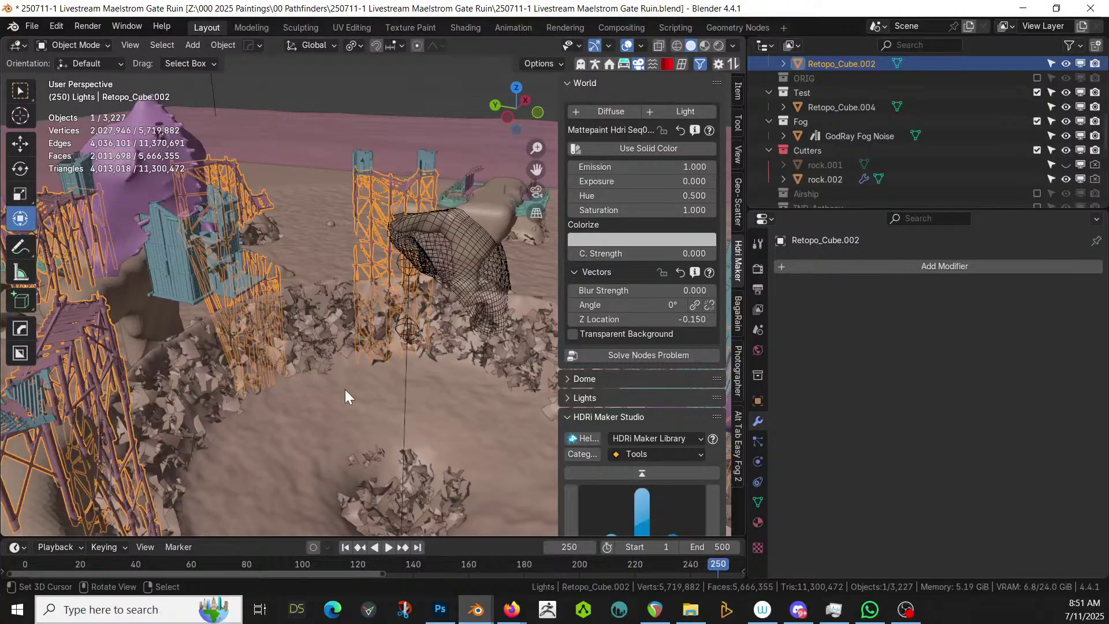
pyautogui.moveTo(432, 328); pyautogui.dragTo(507, 297, button='middle')
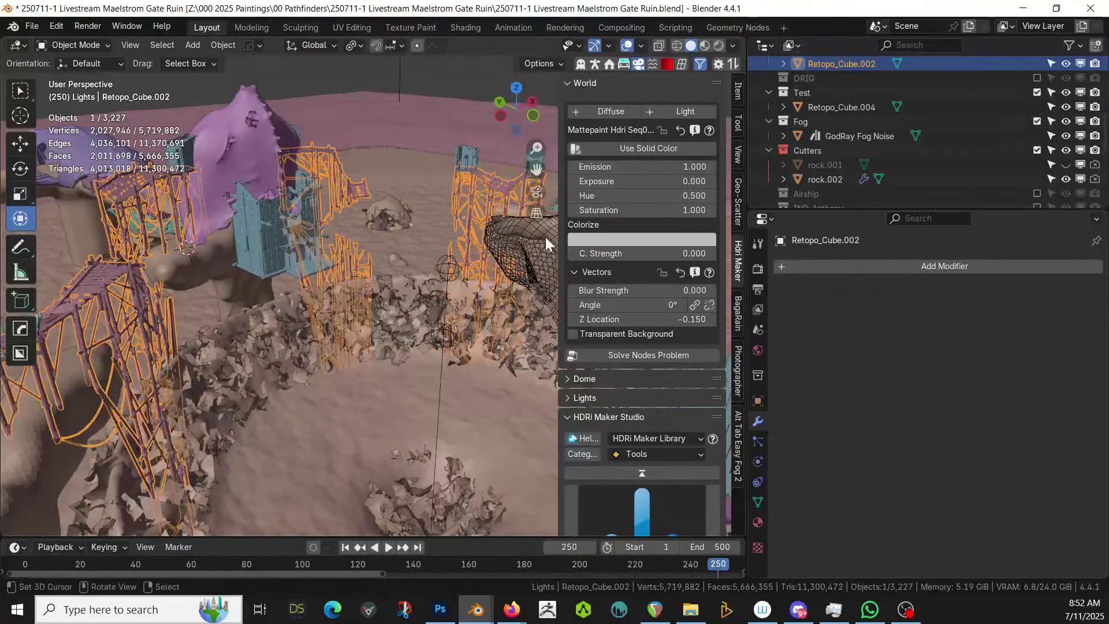
pyautogui.click(1037, 150)
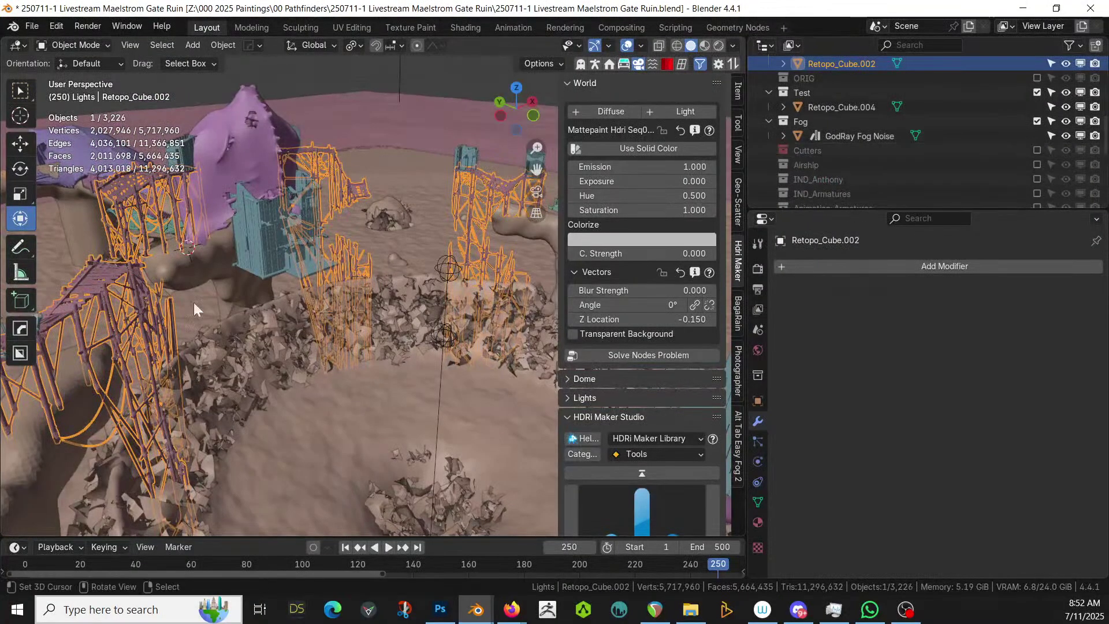
# In Edit Mode on Retopo_Cube.002, circle-select the loose parallel diagonal beams beside the teal structure, extend to linked geometry, and delete their vertices
pyautogui.moveTo(242, 300); pyautogui.dragTo(635, 200, button='middle')
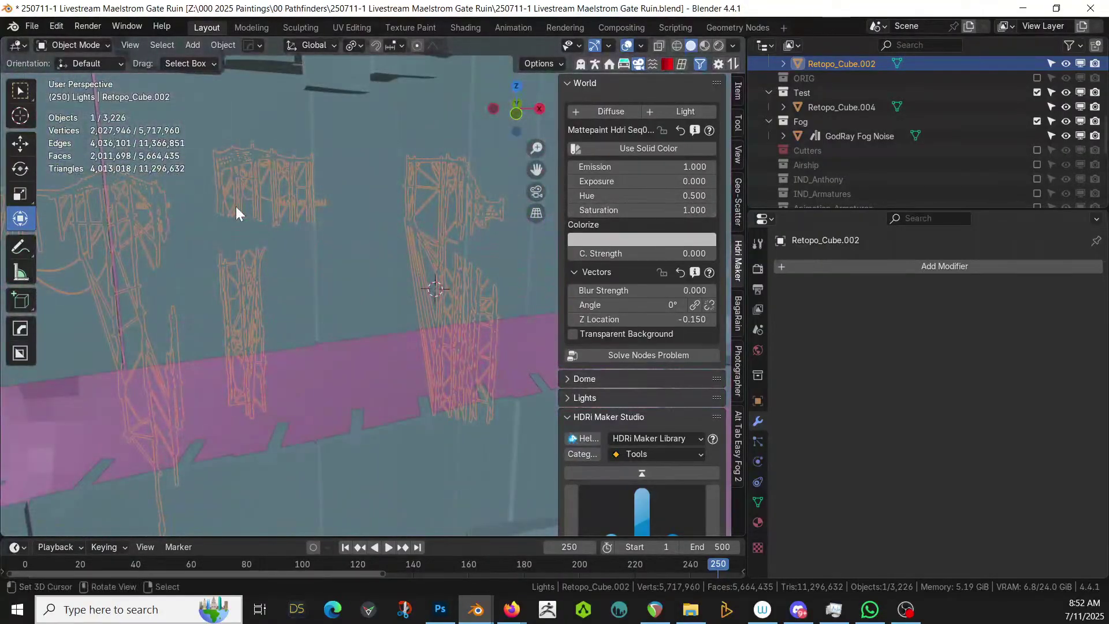
pyautogui.scroll(1, 229, 207)
pyautogui.moveTo(228, 206); pyautogui.dragTo(173, 289, button='middle')
pyautogui.keyDown('shift'); pyautogui.moveTo(56, 223); pyautogui.dragTo(56, 223, button='middle'); pyautogui.keyUp('shift')
pyautogui.moveTo(293, 315); pyautogui.dragTo(347, 309, button='middle')
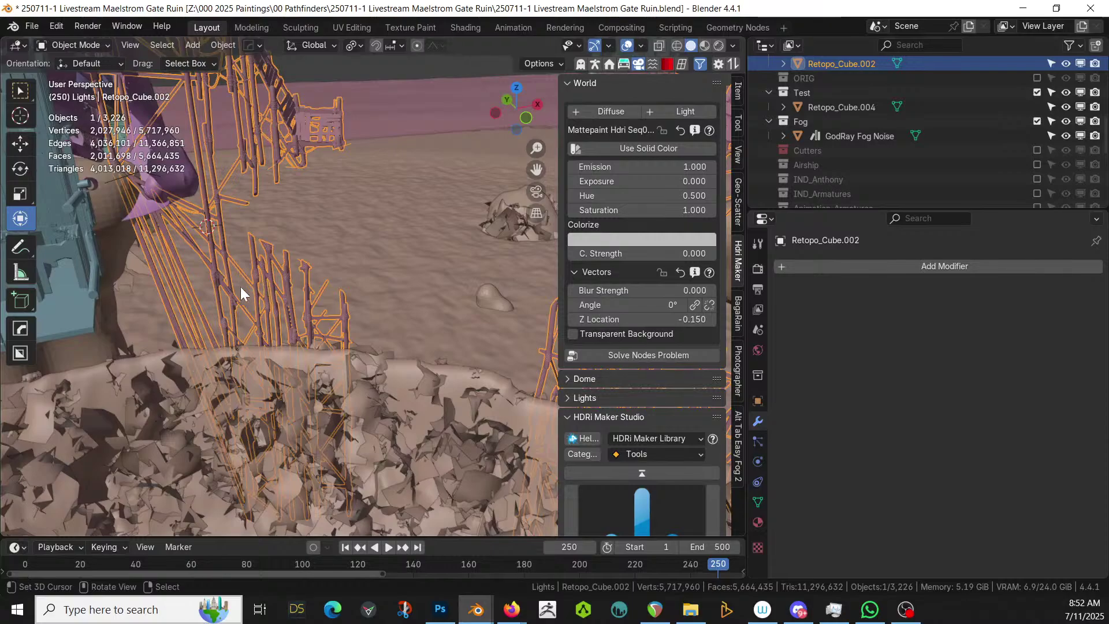
pyautogui.press('Tab')
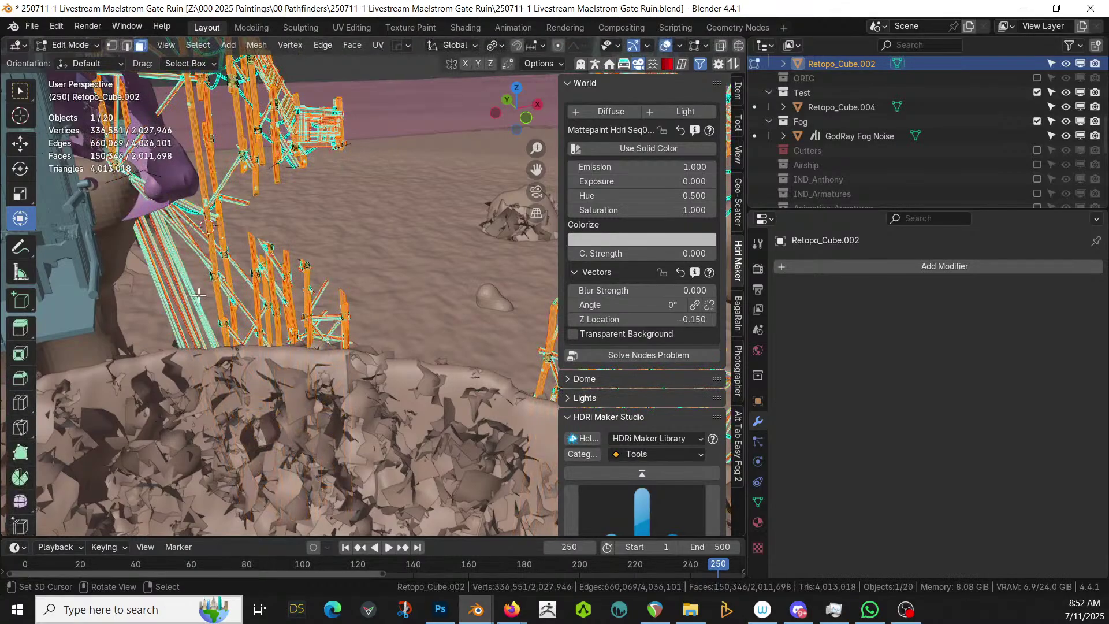
pyautogui.click(183, 294)
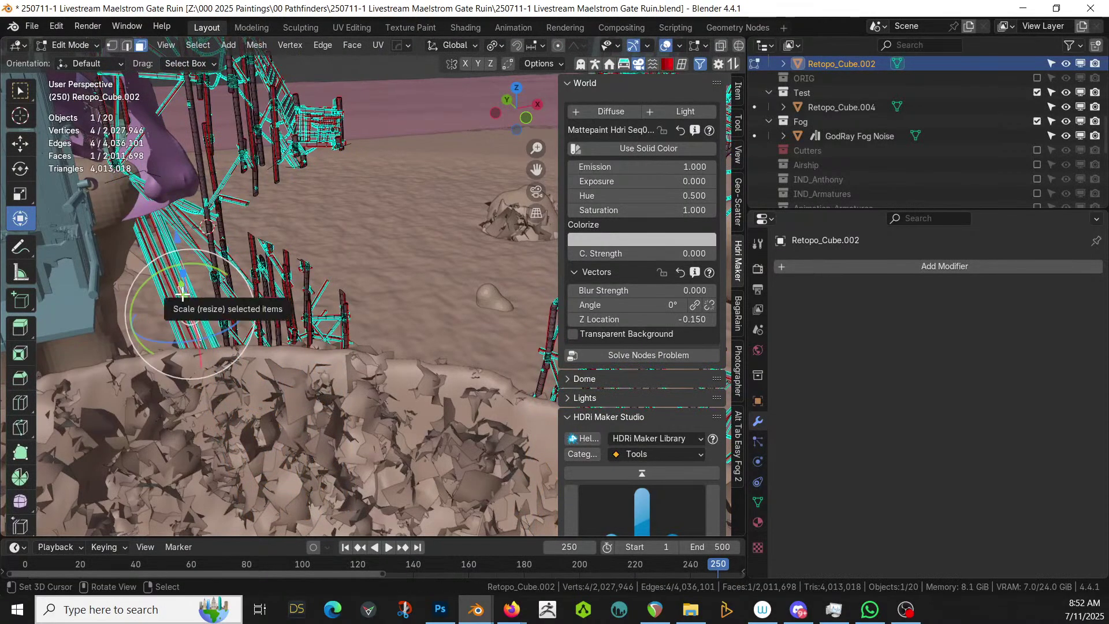
pyautogui.press('c')
pyautogui.scroll(3, 157, 317)
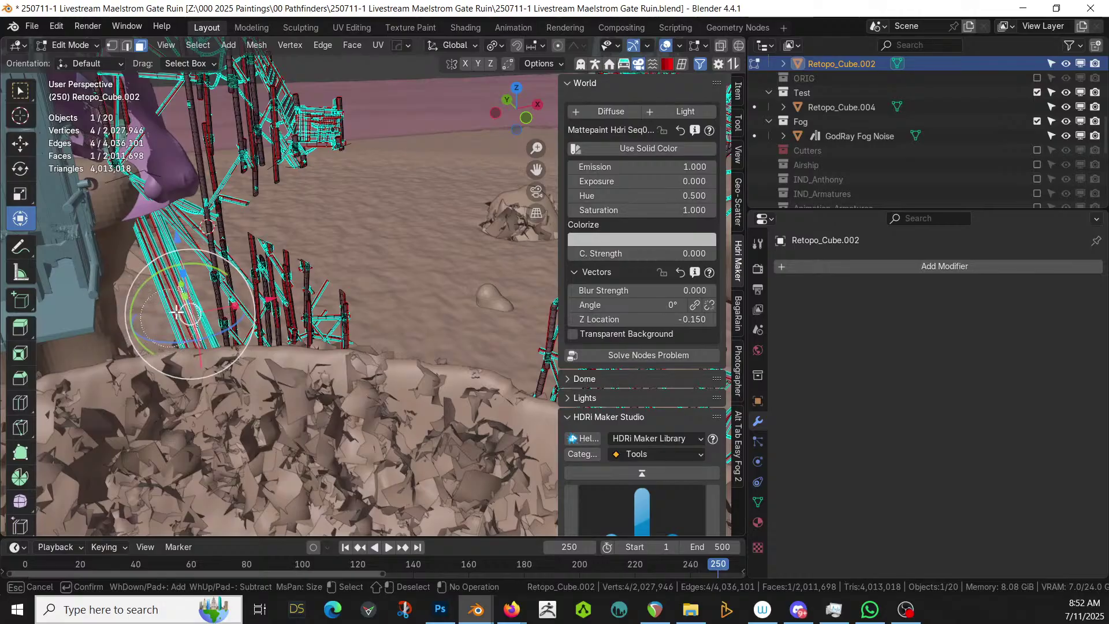
pyautogui.moveTo(177, 312); pyautogui.dragTo(179, 309)
pyautogui.press('Return')
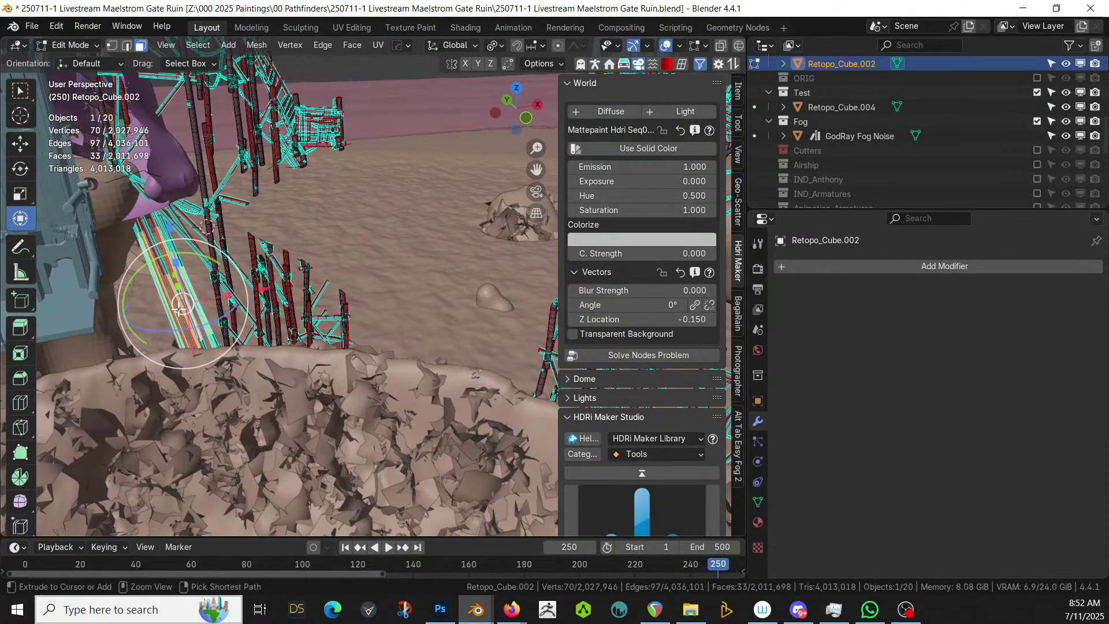
pyautogui.hotkey('ctrl', 'l')
pyautogui.press('x')
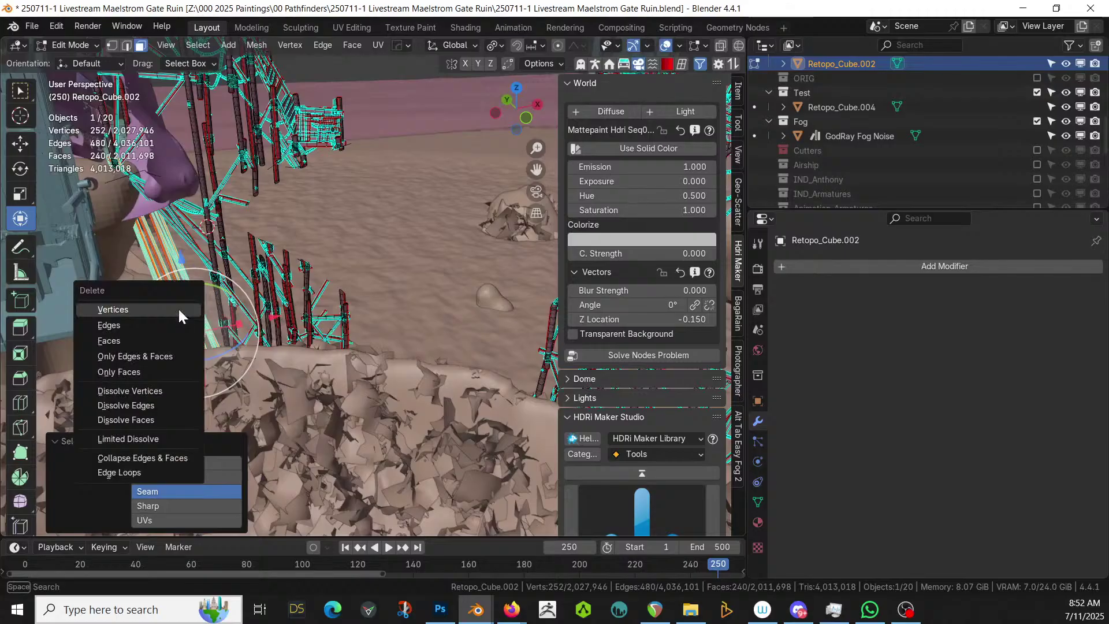
pyautogui.click(178, 310)
# Circle-select the remaining floating diagonal beams below the purple form's tip and delete all their linked vertices
pyautogui.keyDown('shift'); pyautogui.moveTo(186, 264); pyautogui.dragTo(249, 366, button='middle'); pyautogui.keyUp('shift')
pyautogui.press('c')
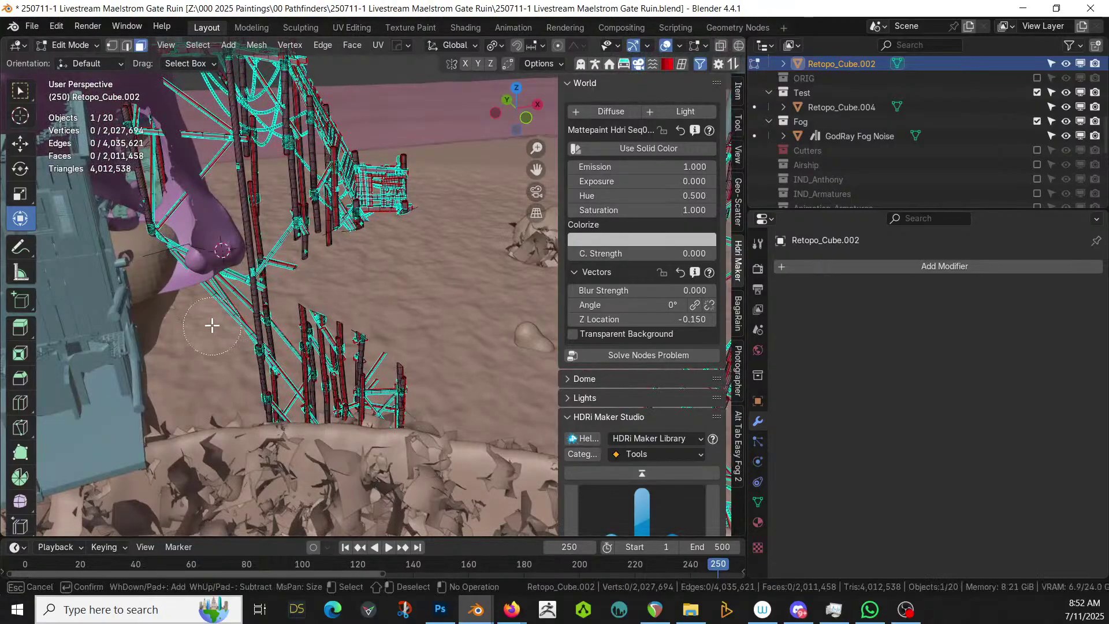
pyautogui.moveTo(213, 322)
pyautogui.mouseDown()
pyautogui.moveTo(215, 277)
pyautogui.moveTo(215, 339)
pyautogui.mouseUp()
pyautogui.press('Escape')
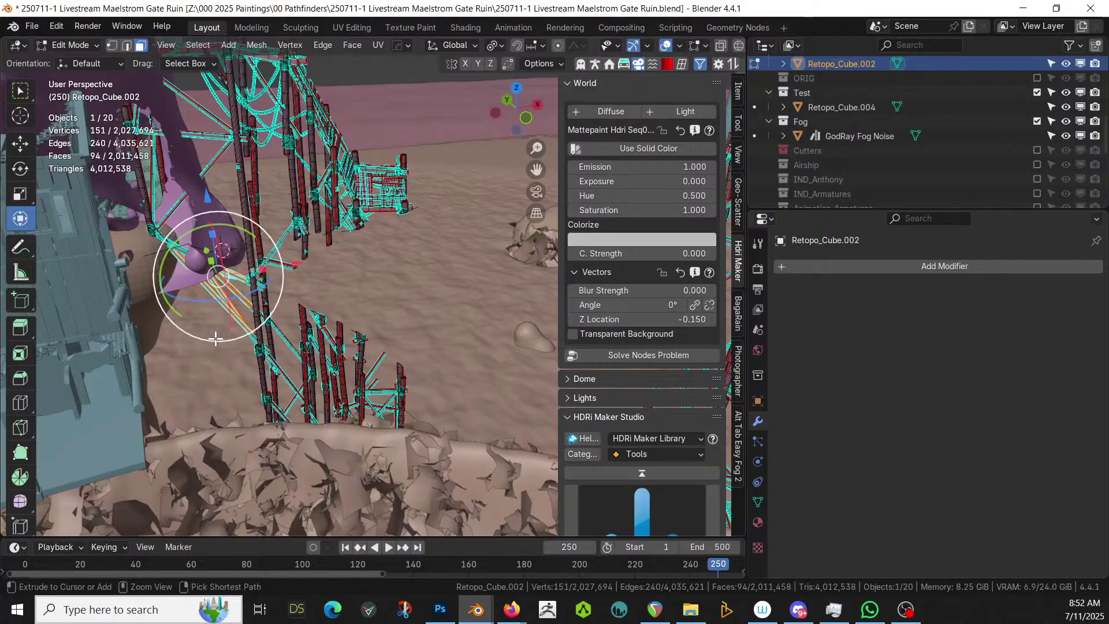
pyautogui.hotkey('ctrl', 'l')
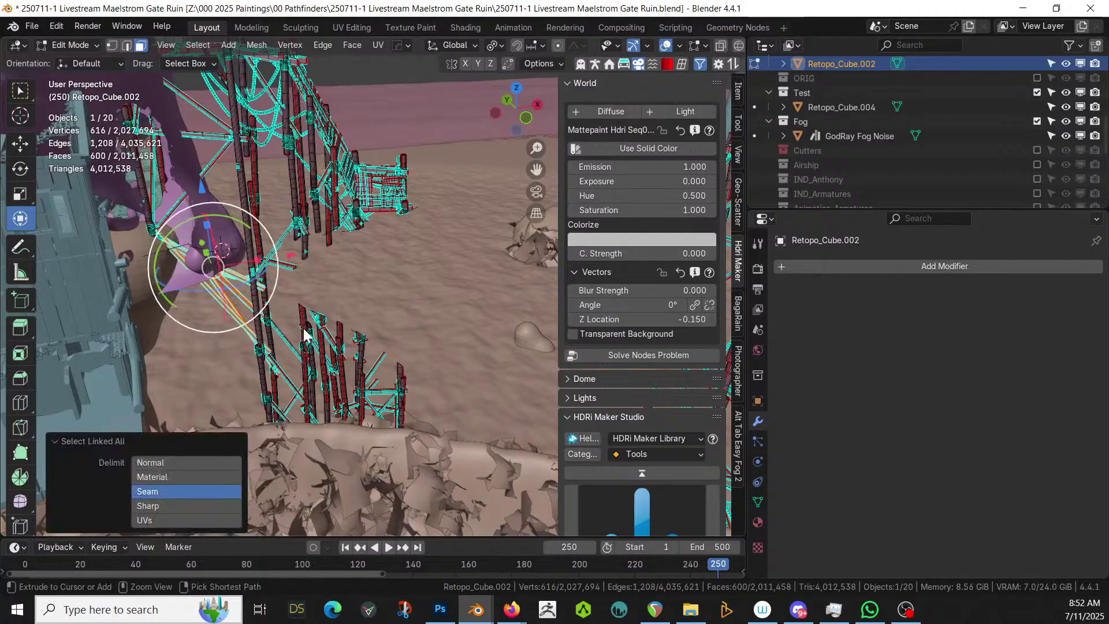
pyautogui.press('x')
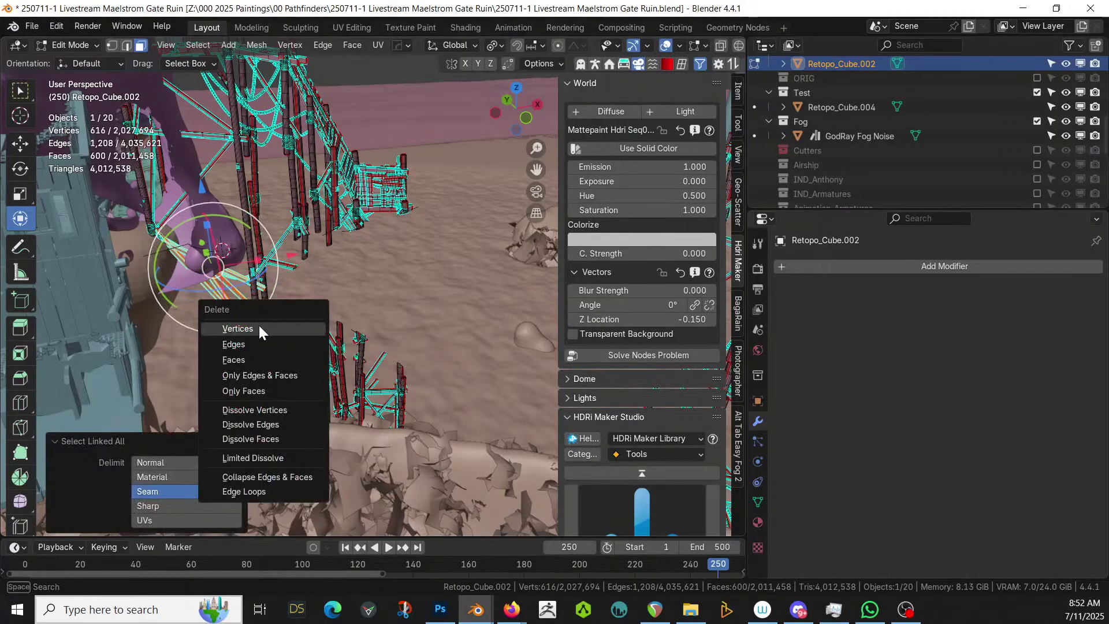
pyautogui.click(258, 326)
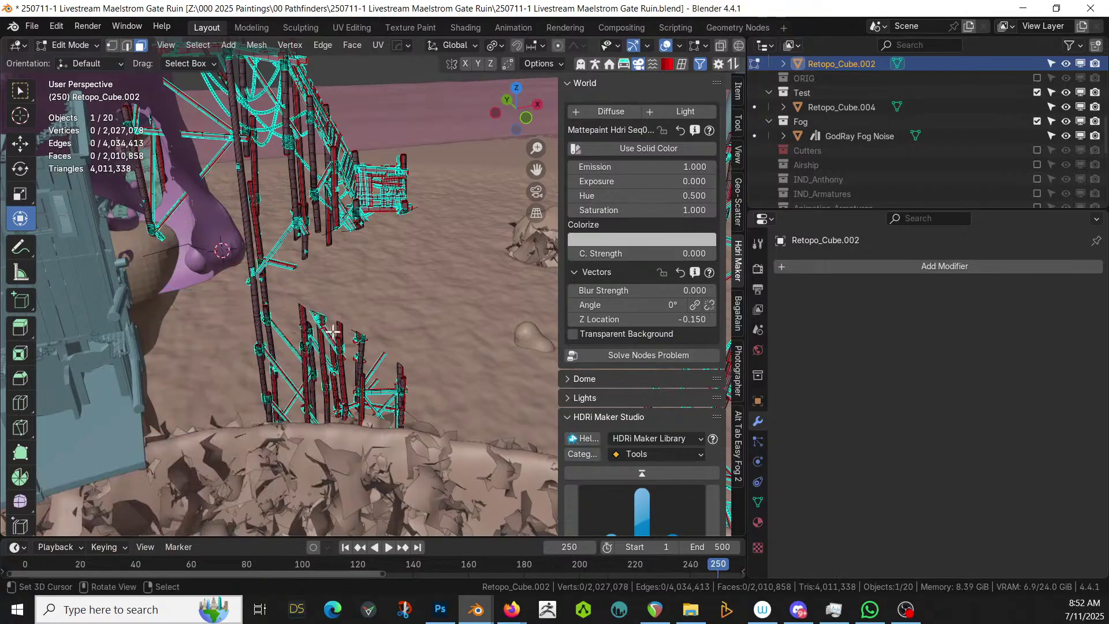
# Circle-select the broken upper ends of the lower scaffold posts and delete the vertices of all geometry linked to them
pyautogui.moveTo(396, 353); pyautogui.dragTo(283, 49, button='middle')
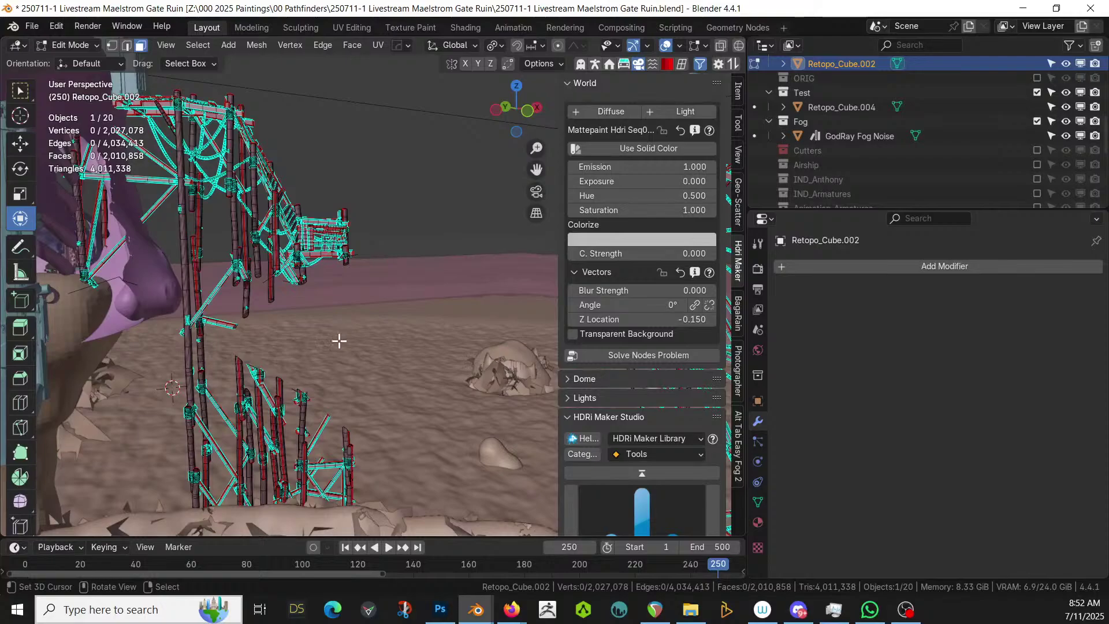
pyautogui.press('c')
pyautogui.moveTo(274, 351)
pyautogui.mouseDown()
pyautogui.moveTo(230, 359)
pyautogui.moveTo(312, 389)
pyautogui.mouseUp()
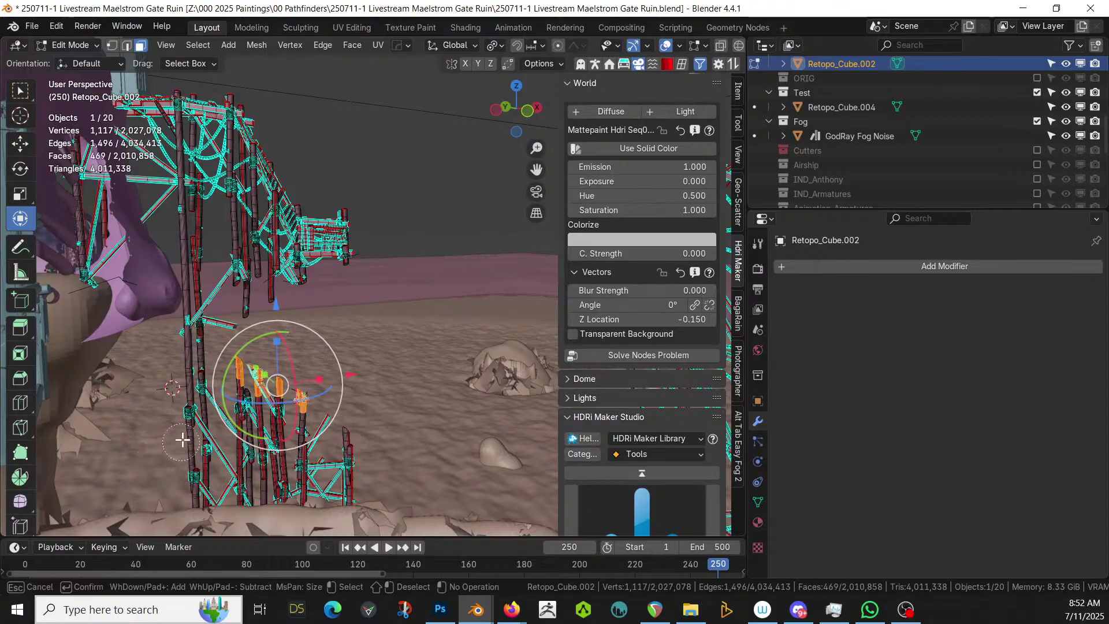
pyautogui.rightClick(398, 367)
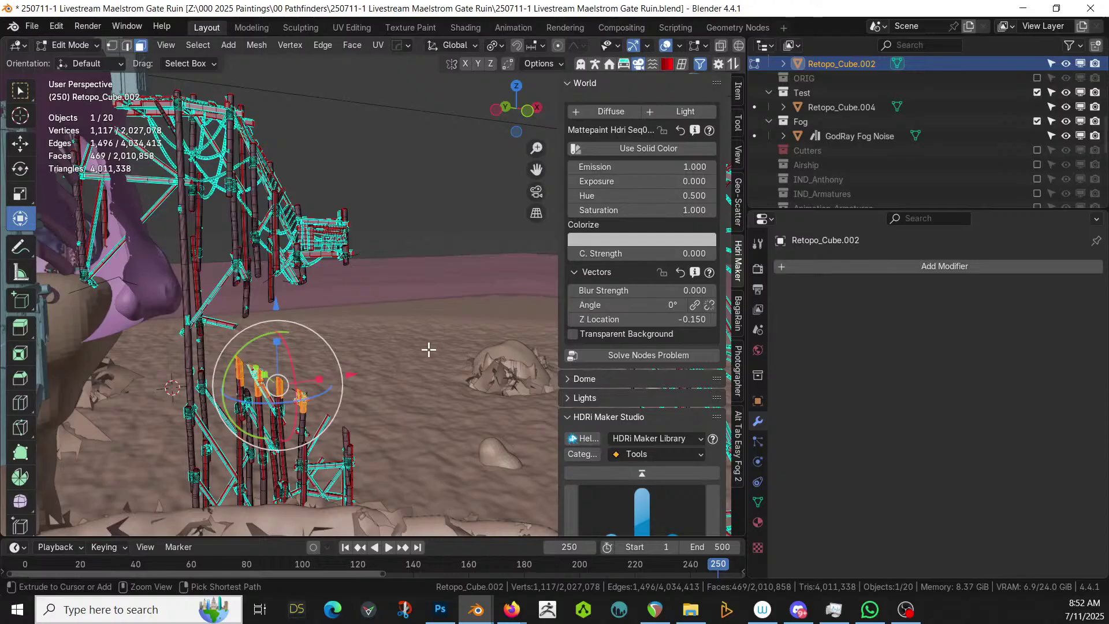
pyautogui.hotkey('ctrl', 'l')
pyautogui.moveTo(428, 350); pyautogui.dragTo(414, 359, button='middle')
pyautogui.press('x')
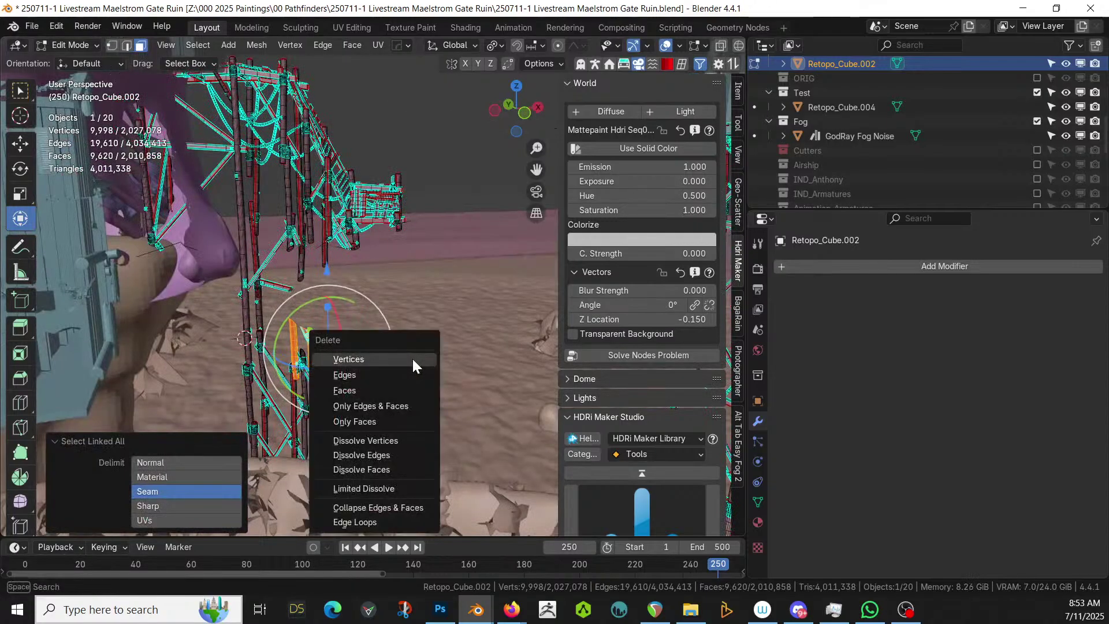
pyautogui.click(412, 359)
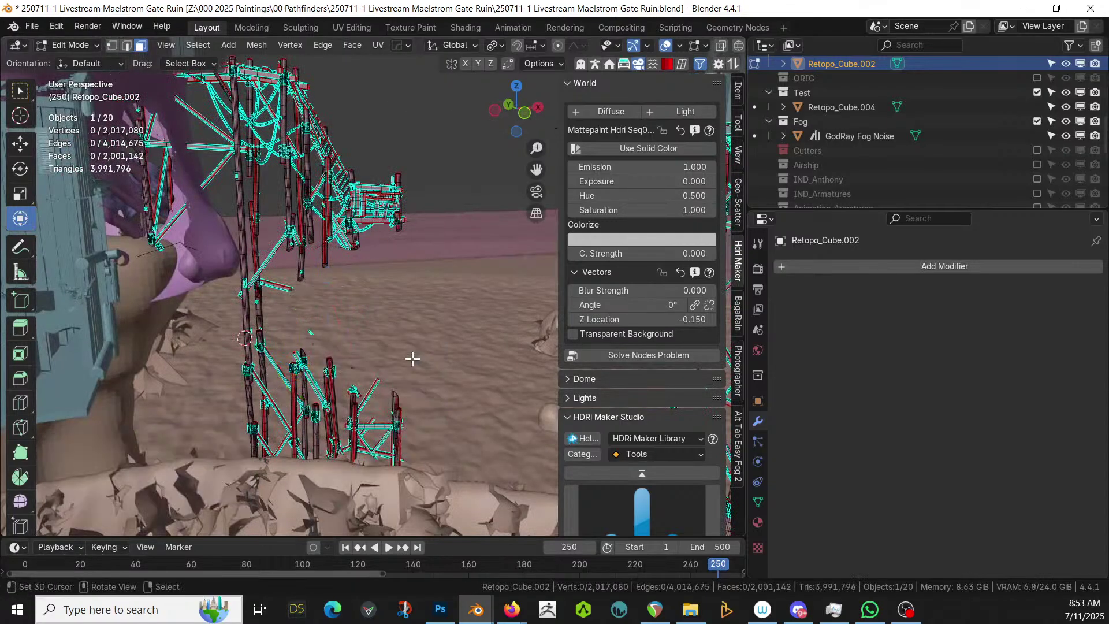
# Select the tiny fragment floating above the lower scaffold stumps with its linked geometry and delete its vertices
pyautogui.scroll(6, 412, 359)
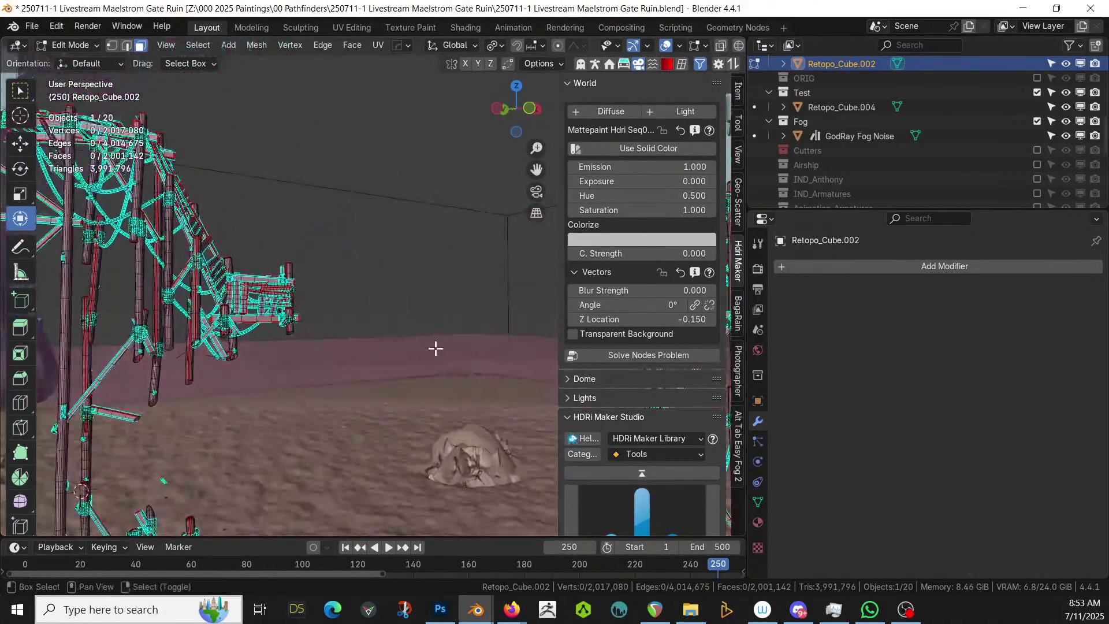
pyautogui.keyDown('shift'); pyautogui.moveTo(436, 349); pyautogui.dragTo(139, 503, button='middle'); pyautogui.keyUp('shift')
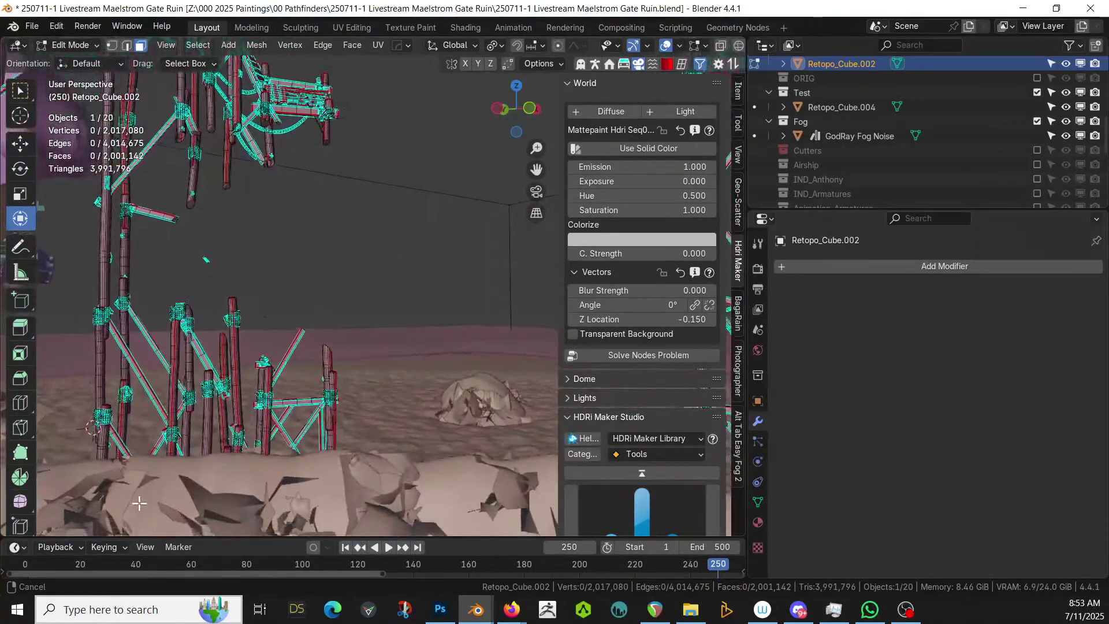
pyautogui.press('c')
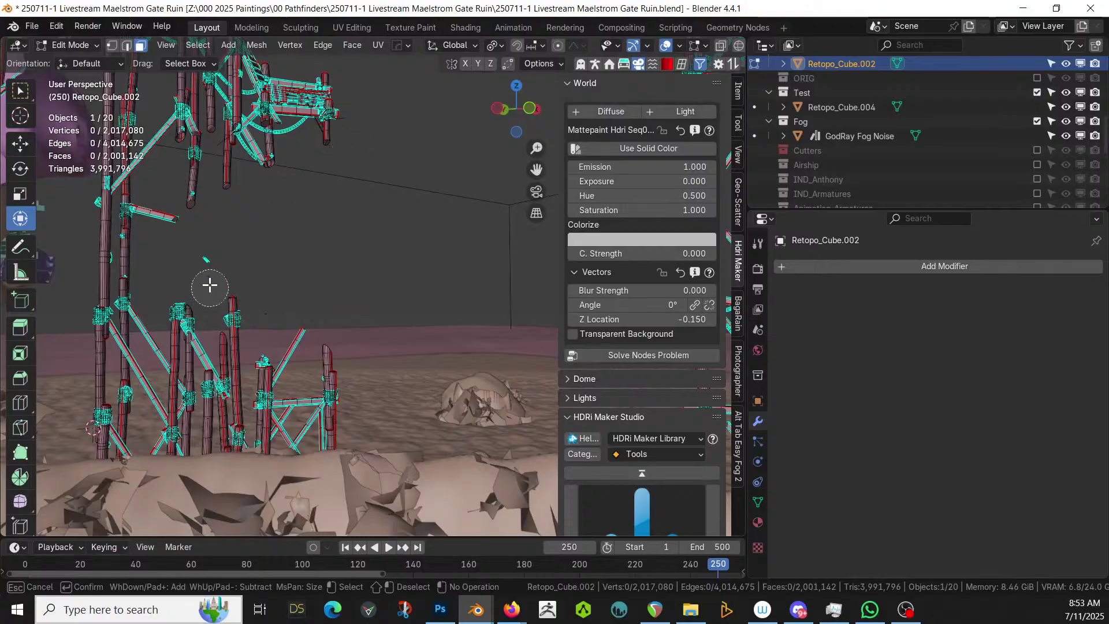
pyautogui.click(206, 260)
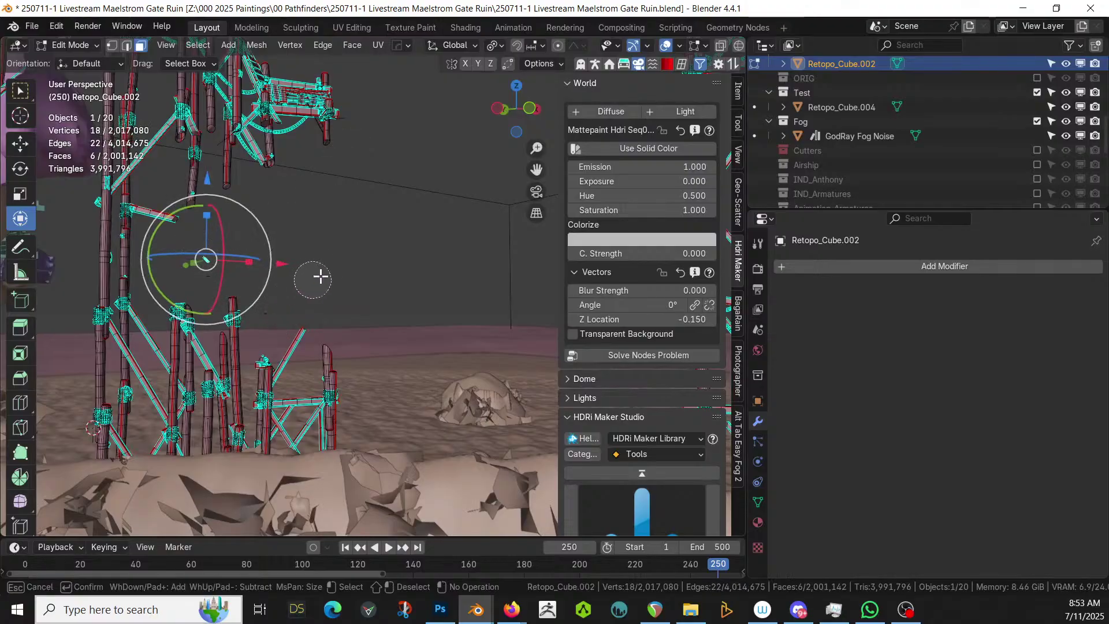
pyautogui.press('Escape')
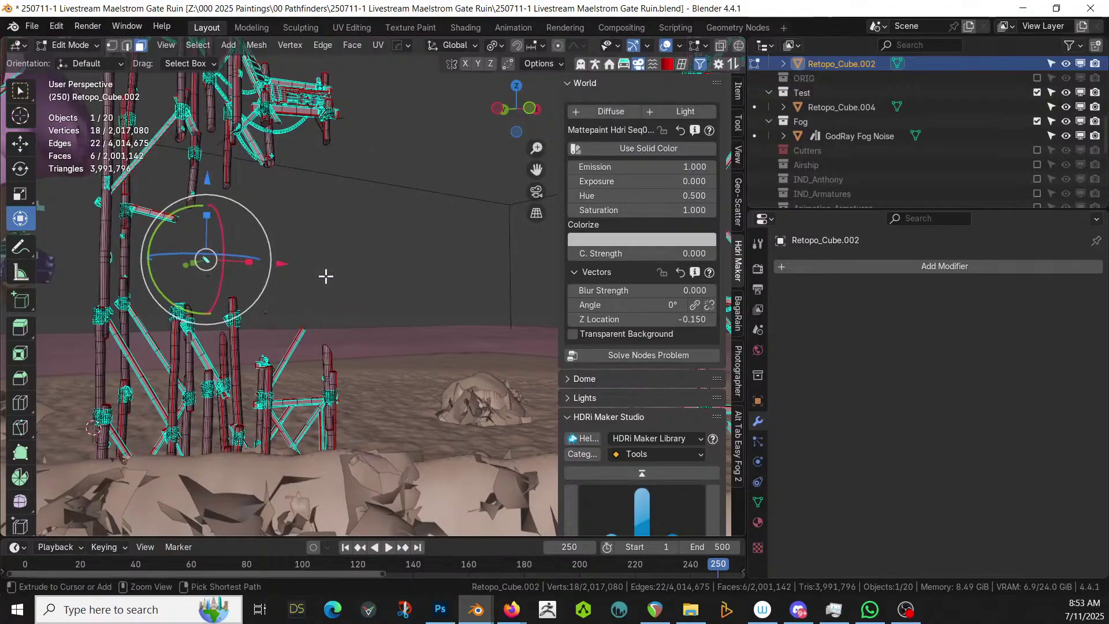
pyautogui.hotkey('ctrl', 'l')
pyautogui.press('x')
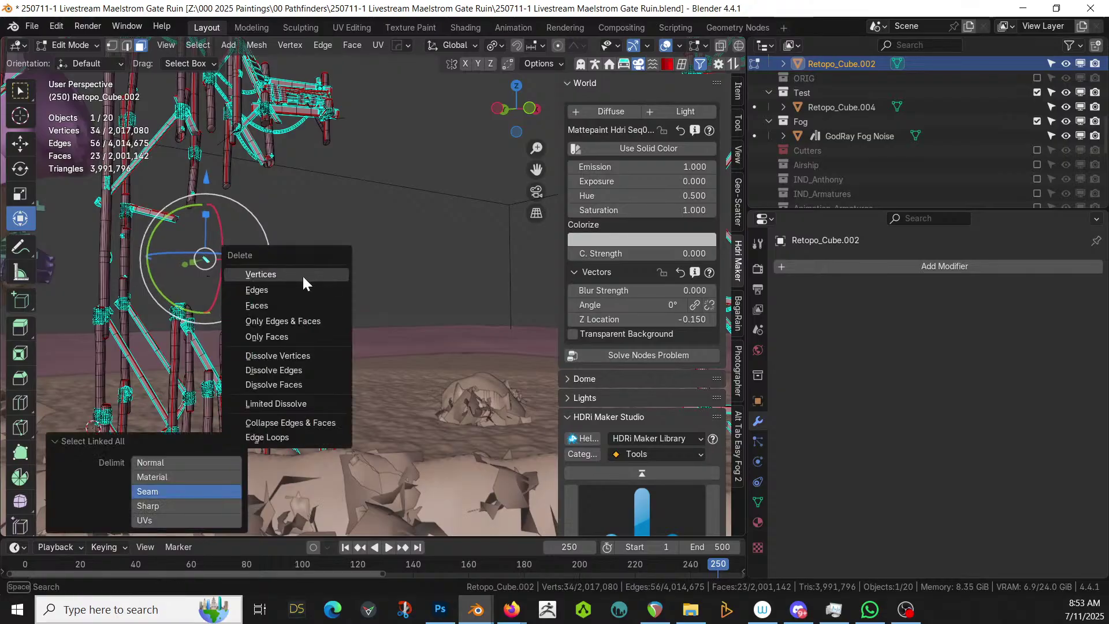
pyautogui.click(303, 275)
# Delete the loose post segment and detached diagonal brace hanging below the walkway's outer end tower, including their linked geometry
pyautogui.scroll(-4, 179, 297)
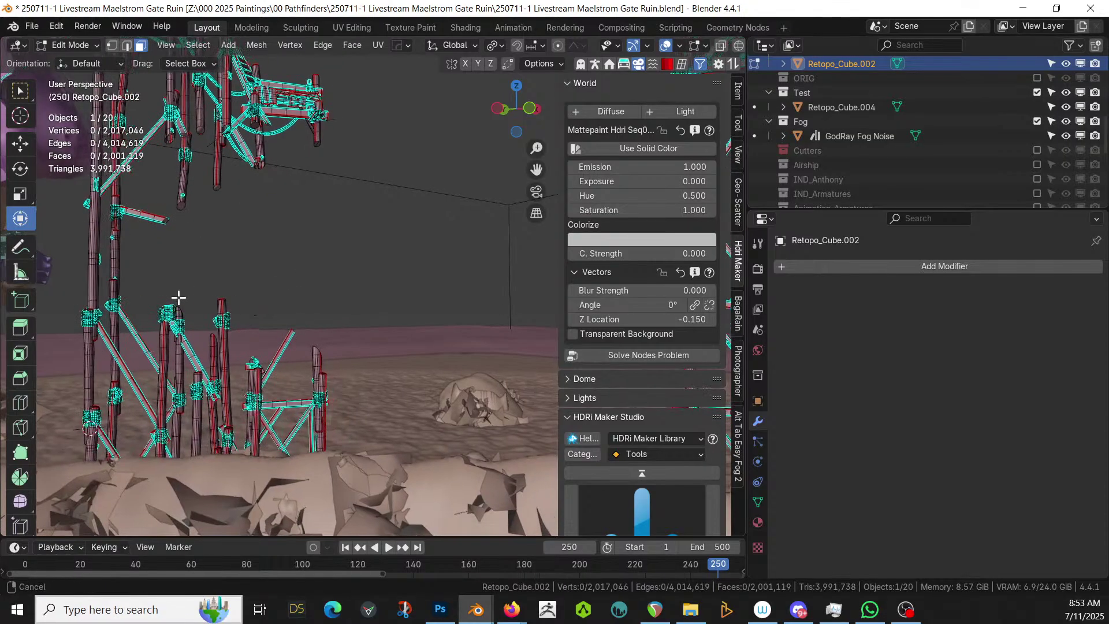
pyautogui.moveTo(60, 299); pyautogui.dragTo(212, 431, button='middle')
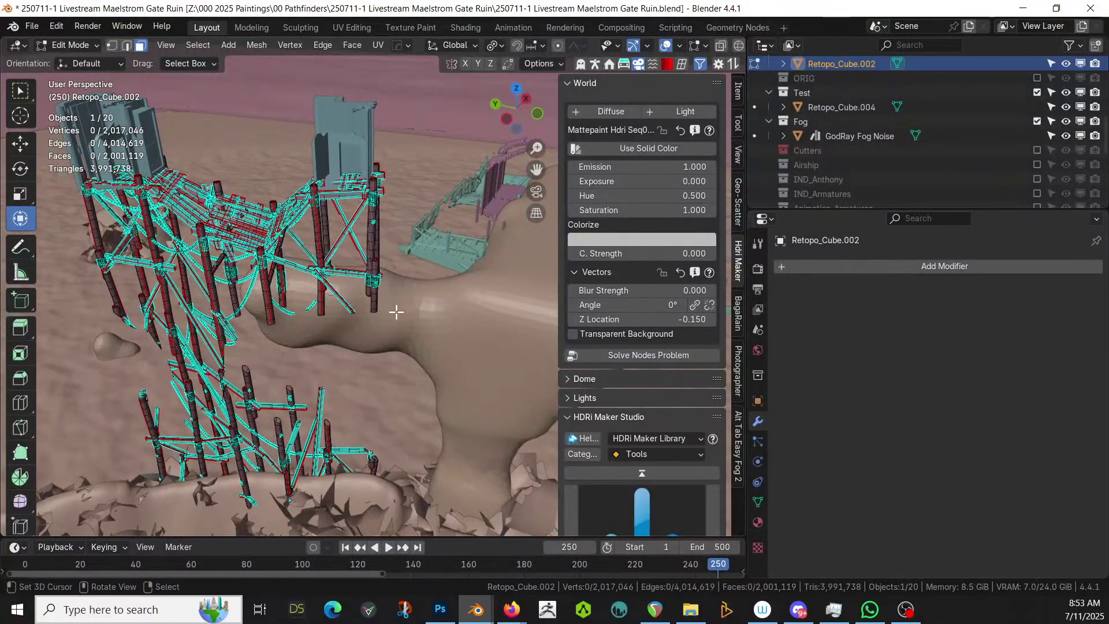
pyautogui.click(381, 302)
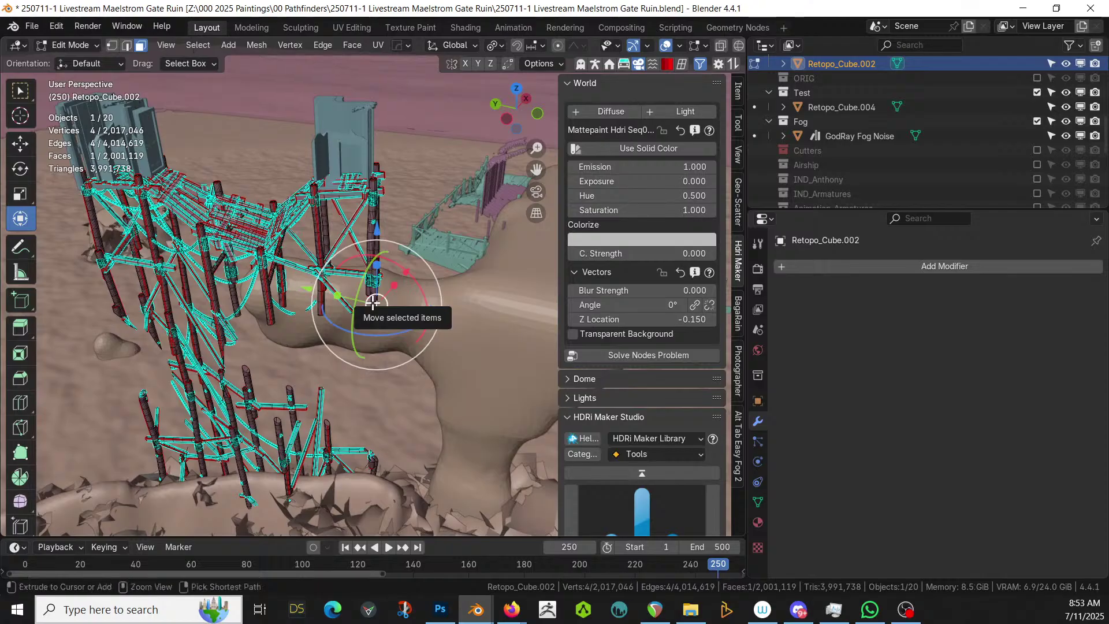
pyautogui.hotkey('ctrl', 'l')
pyautogui.moveTo(372, 302); pyautogui.dragTo(317, 295, button='middle')
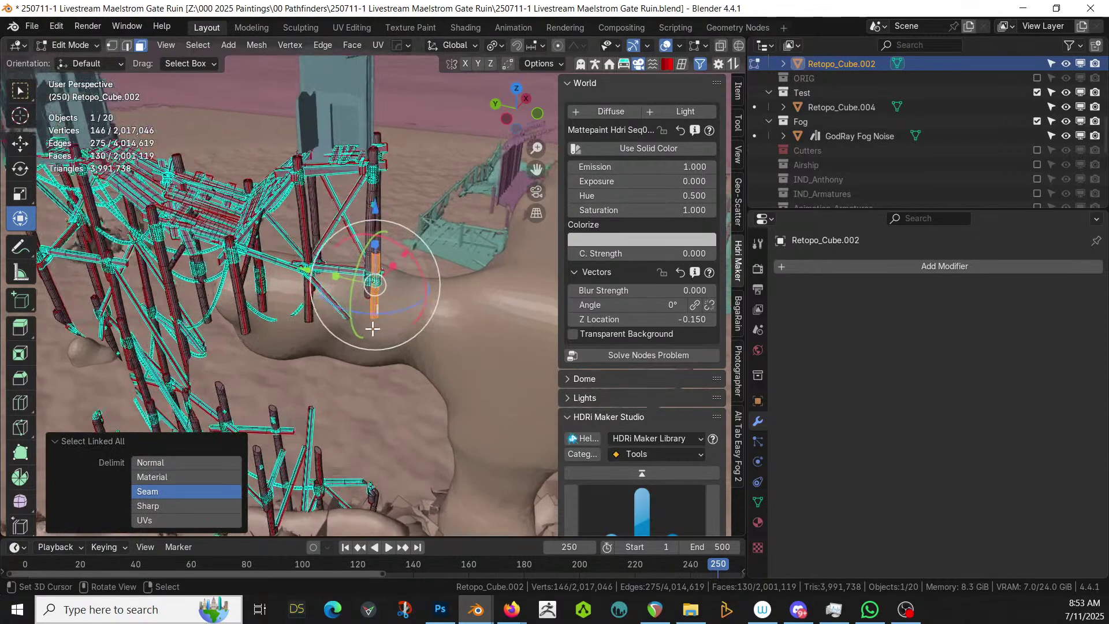
pyautogui.keyDown('shift'); pyautogui.click(319, 292); pyautogui.keyUp('shift')
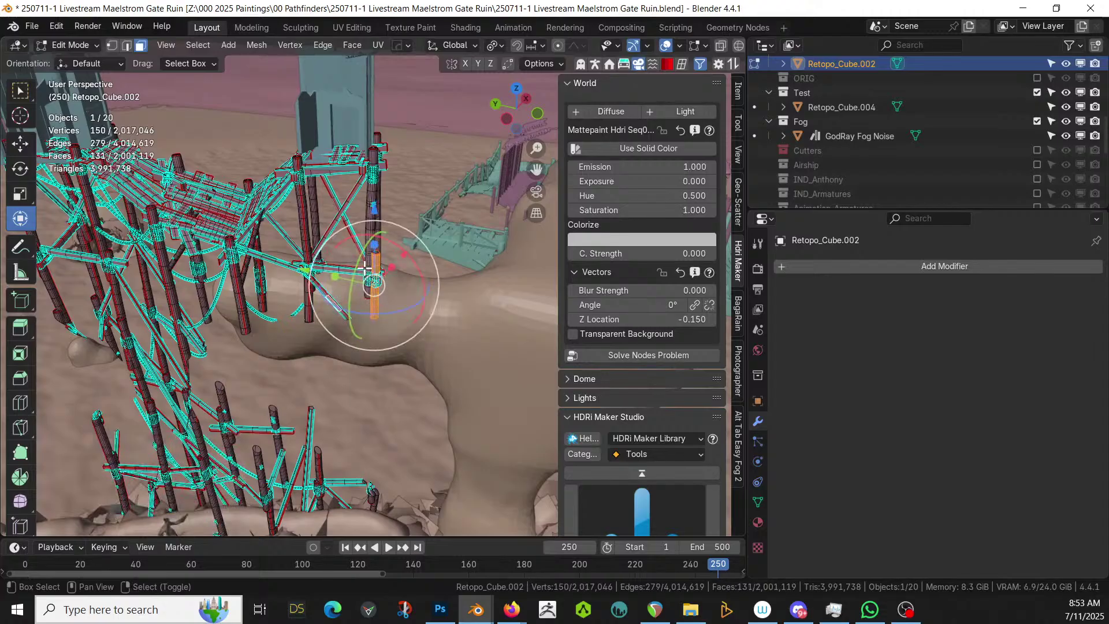
pyautogui.hotkey('ctrl', 'l')
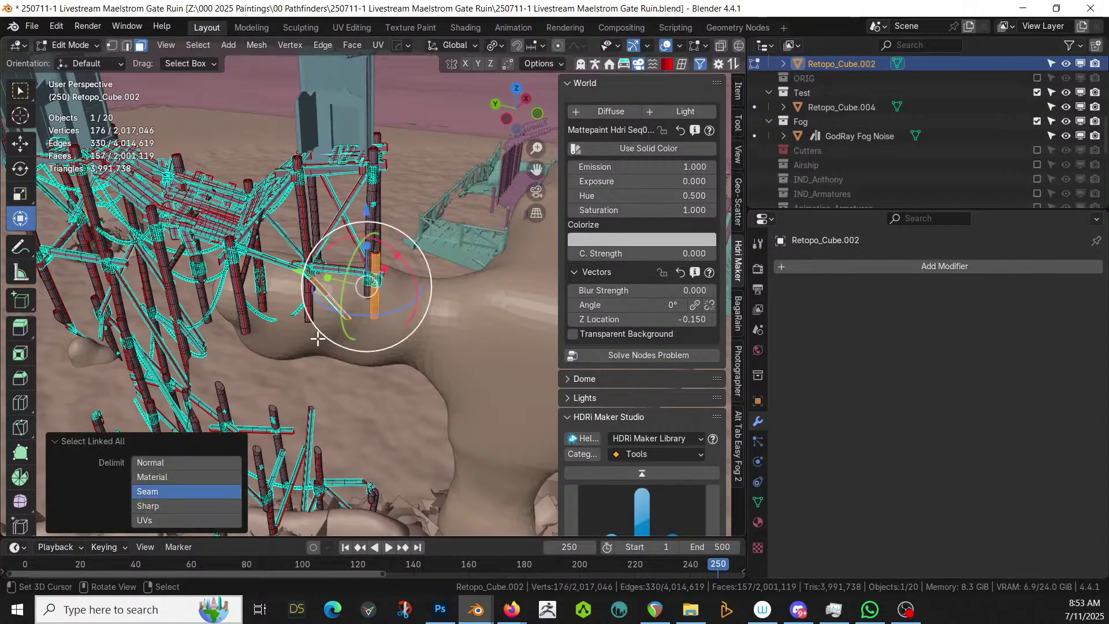
pyautogui.press('x')
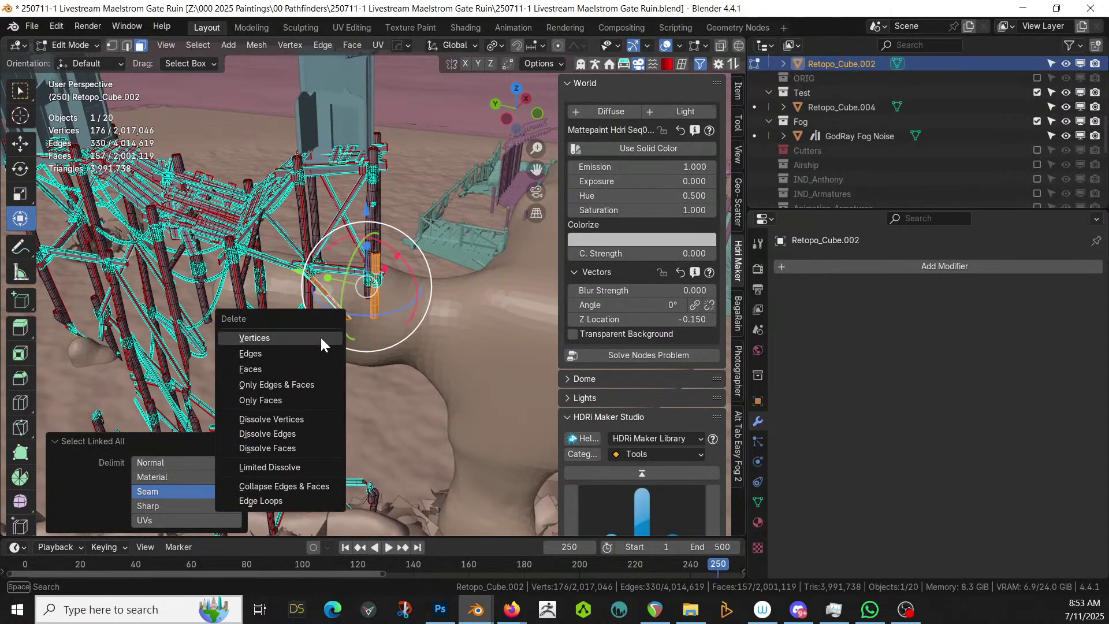
pyautogui.click(320, 337)
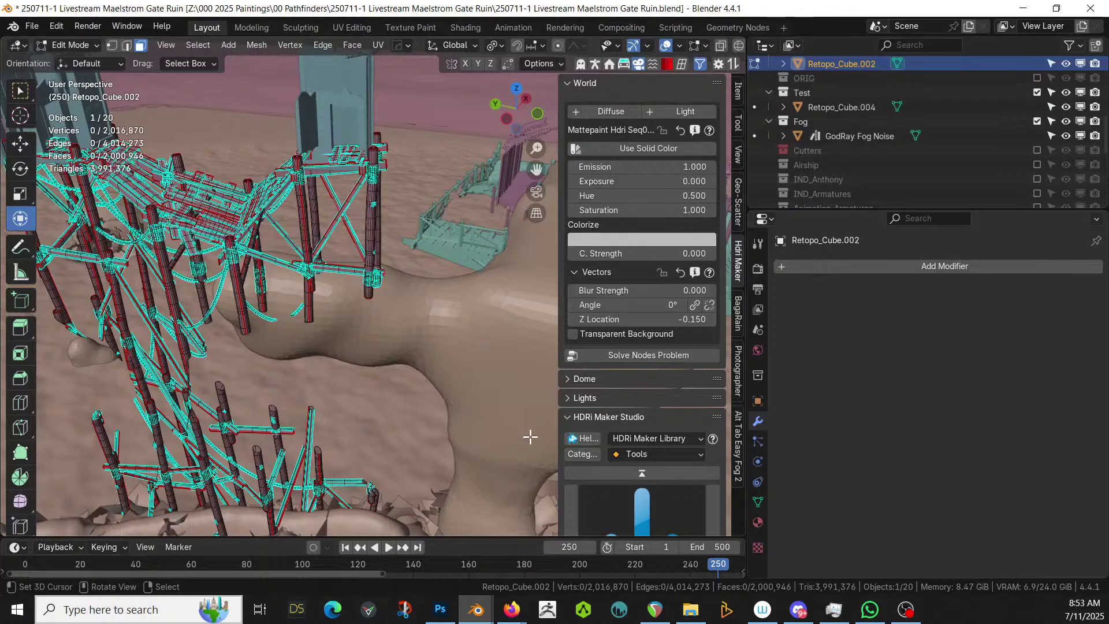
# Select the loose post segment hanging beneath the middle of the sagging walkway with its linked geometry and delete its vertices
pyautogui.scroll(-1, 316, 401)
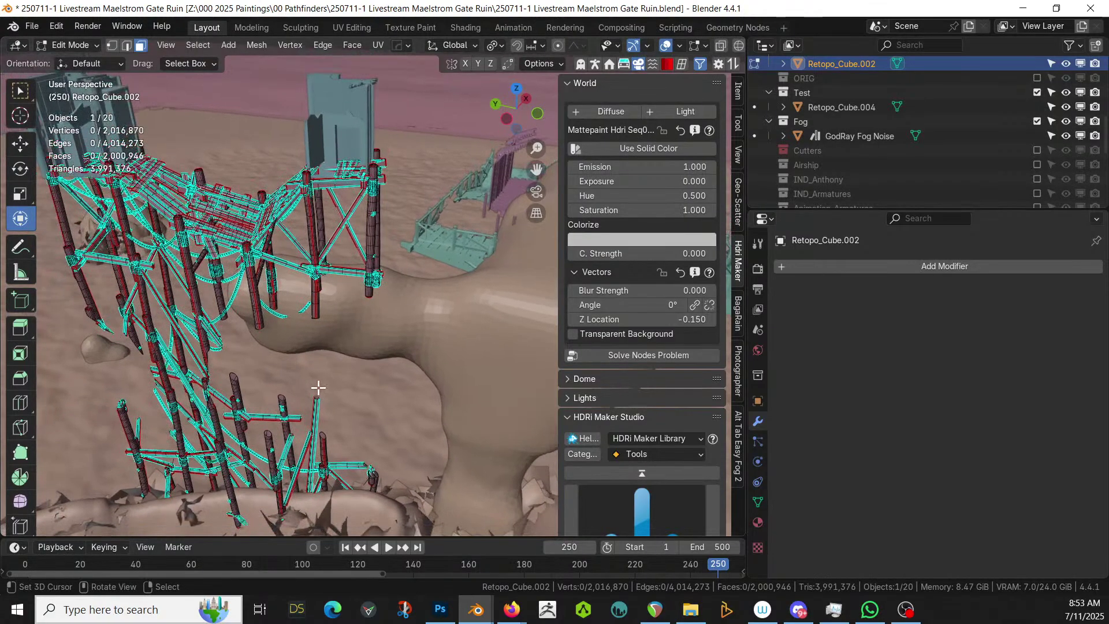
pyautogui.scroll(3, 318, 387)
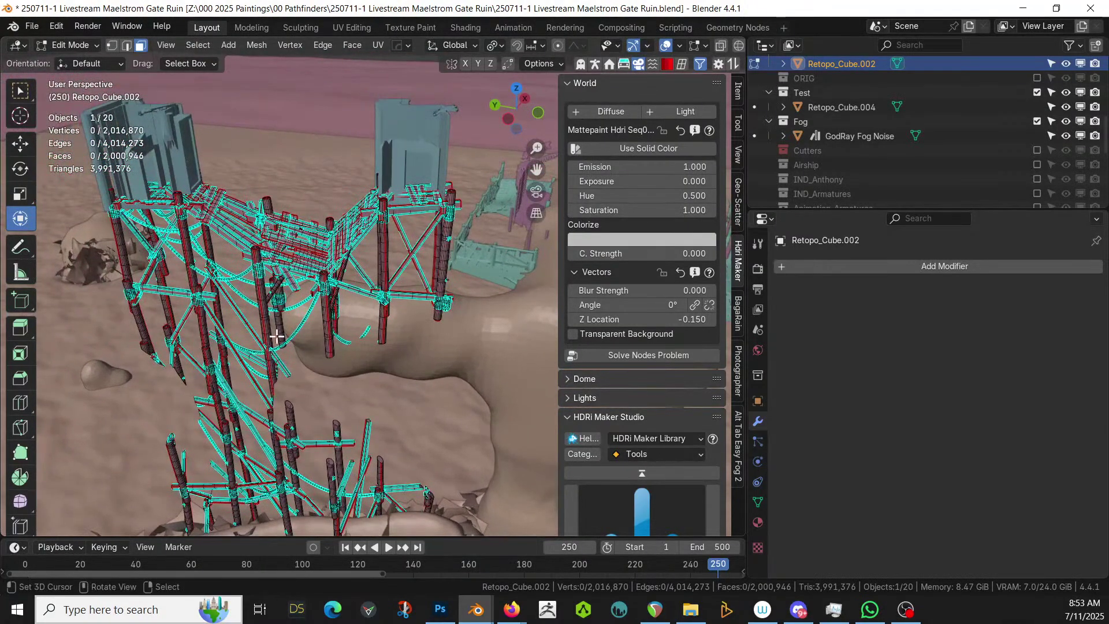
pyautogui.click(279, 331)
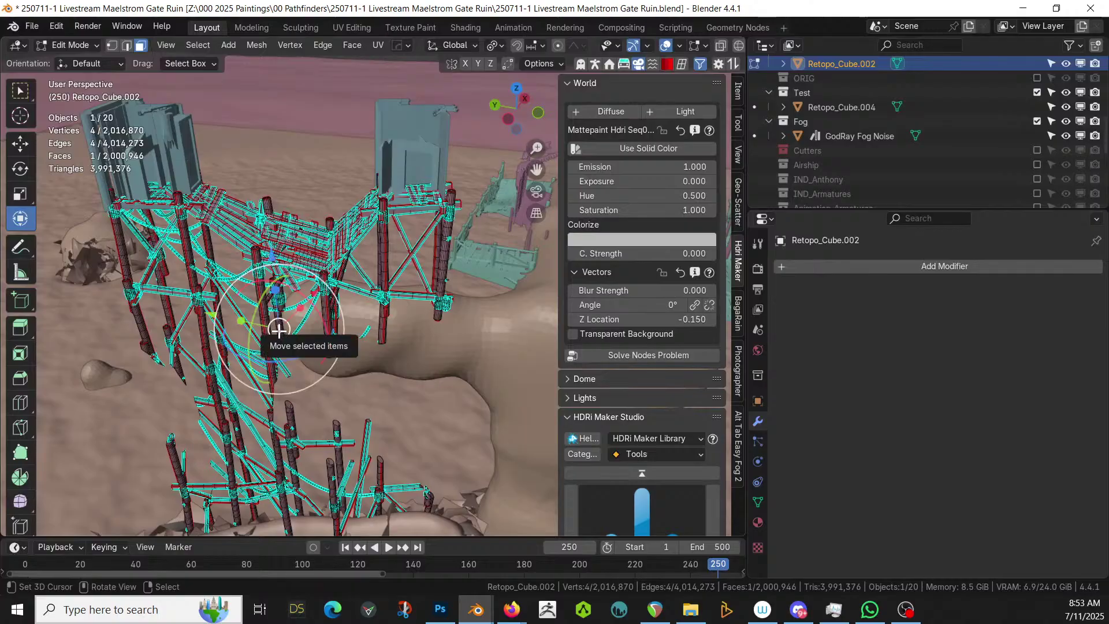
pyautogui.hotkey('ctrl', 'l')
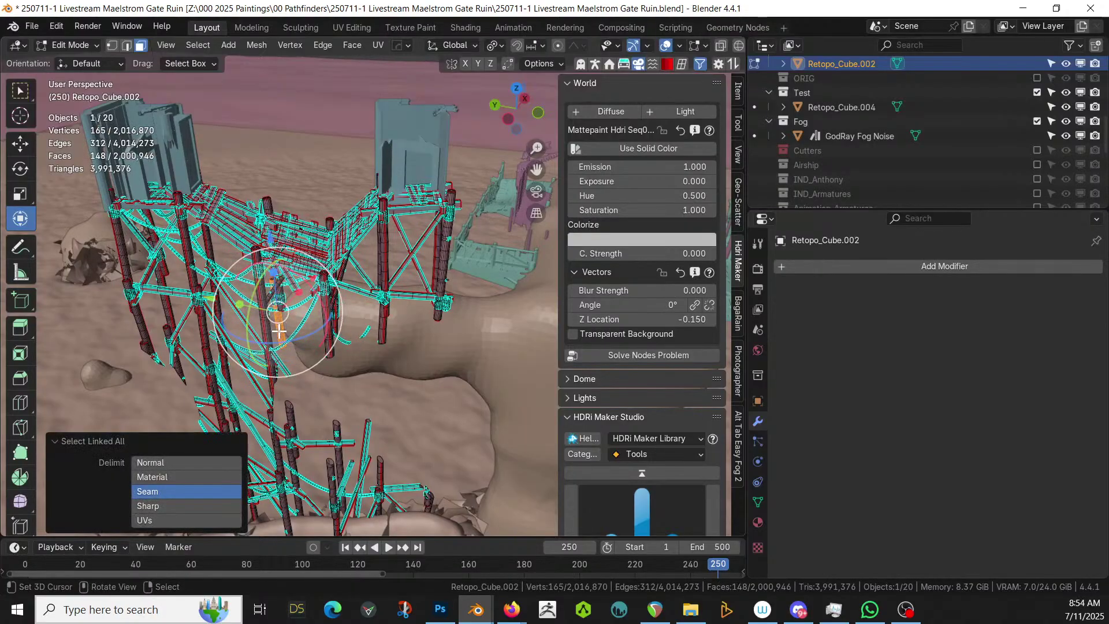
pyautogui.press('x')
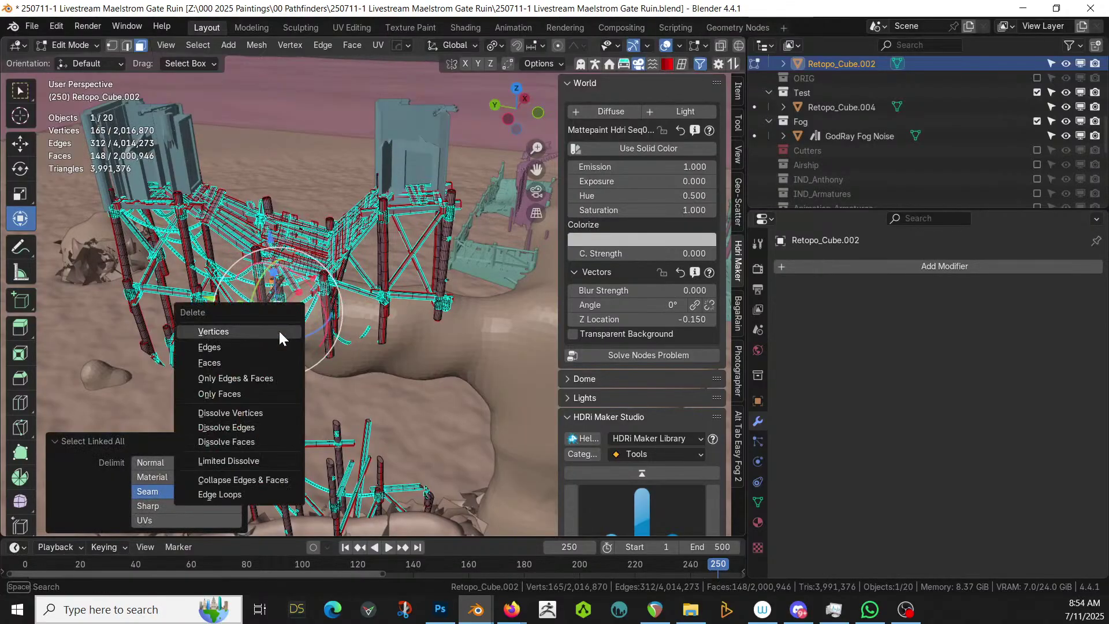
pyautogui.click(278, 330)
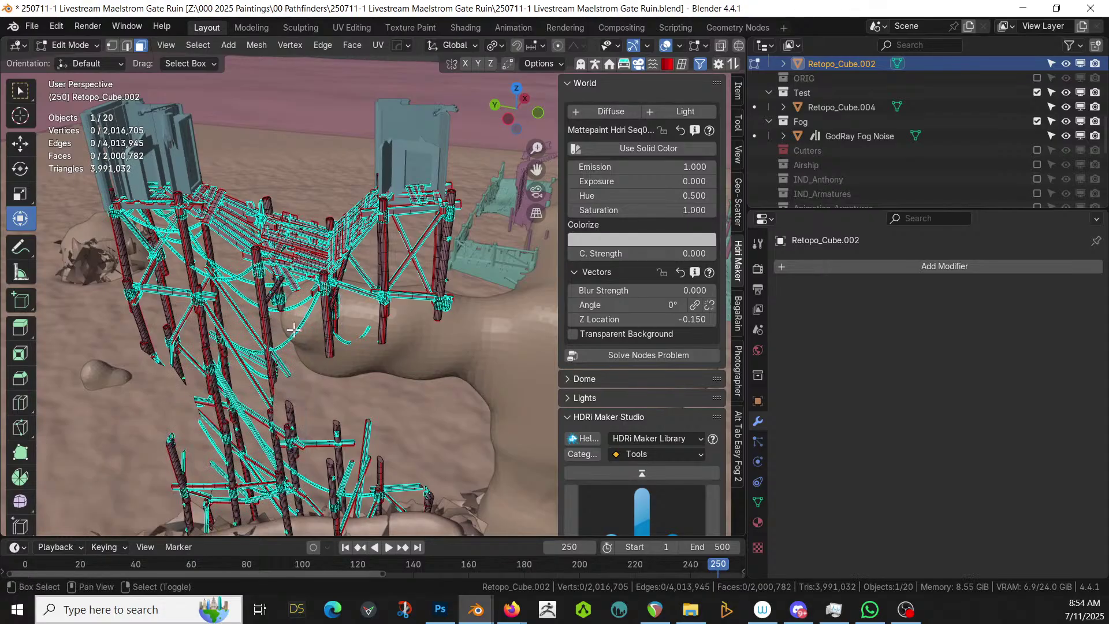
# Circle-select the broken lower ends of the two short posts on the tower's outer side and delete all their linked vertices
pyautogui.keyDown('shift'); pyautogui.moveTo(278, 331); pyautogui.dragTo(444, 364, button='middle'); pyautogui.keyUp('shift')
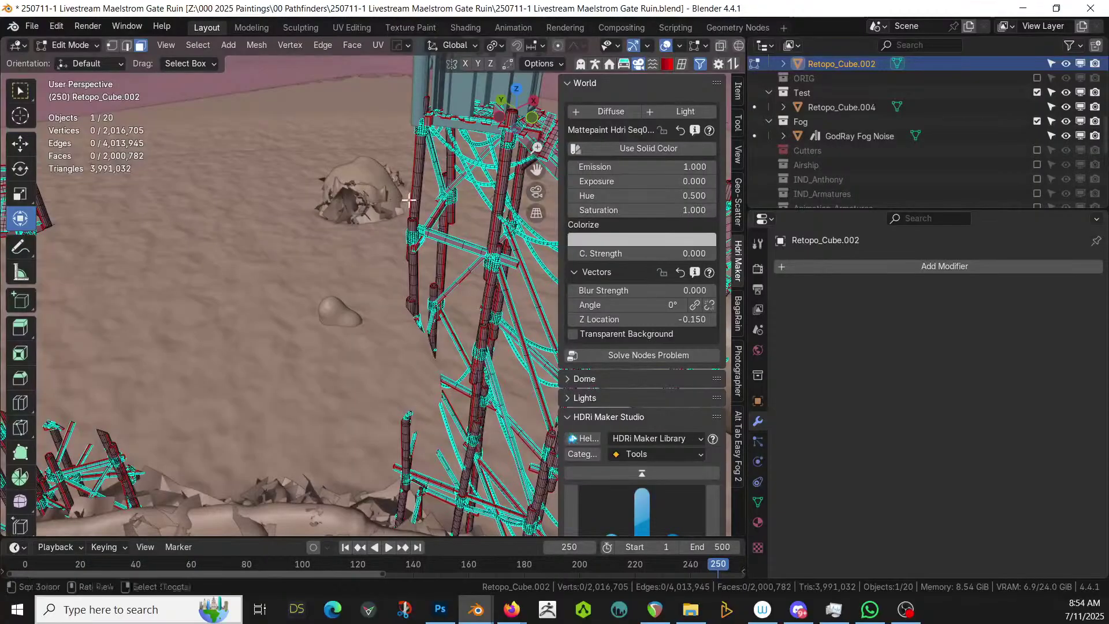
pyautogui.press('l')
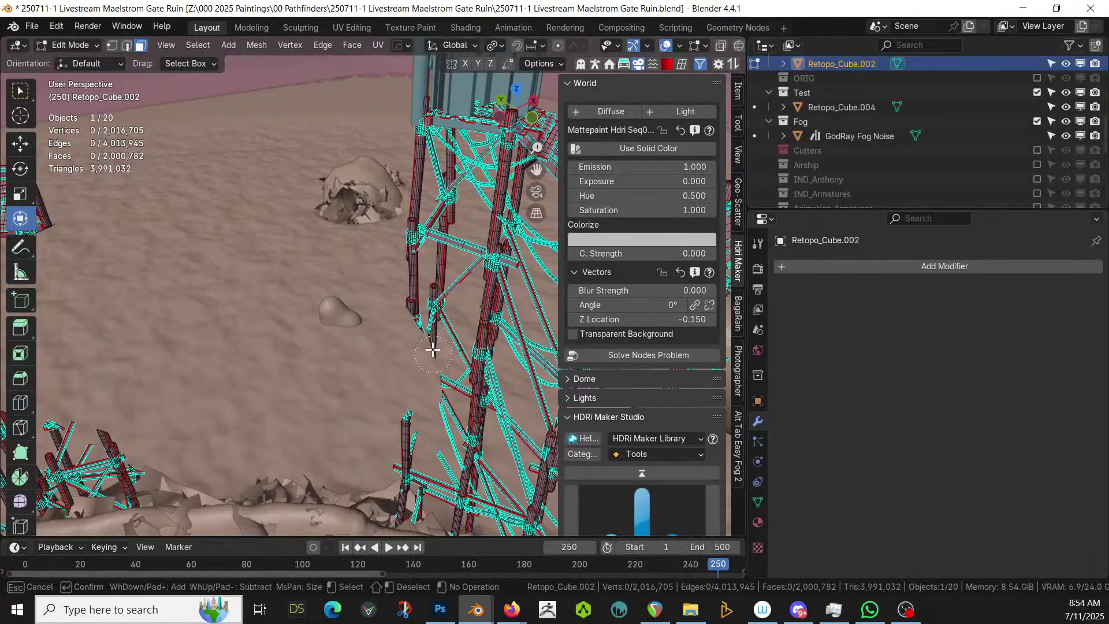
pyautogui.press('c')
pyautogui.moveTo(412, 330); pyautogui.dragTo(398, 325)
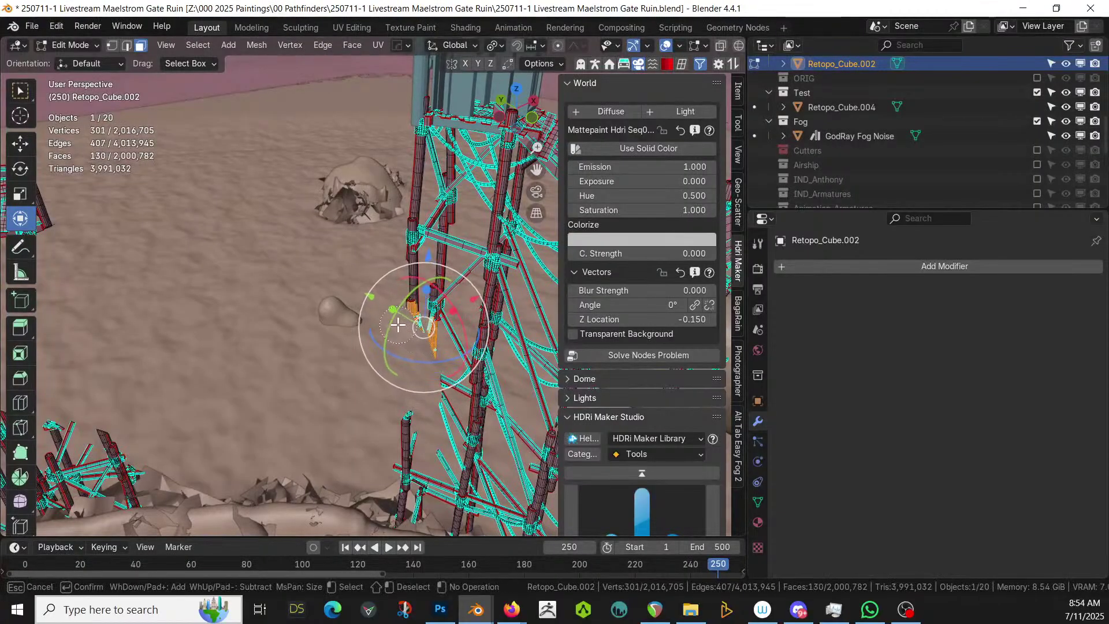
pyautogui.press('Escape')
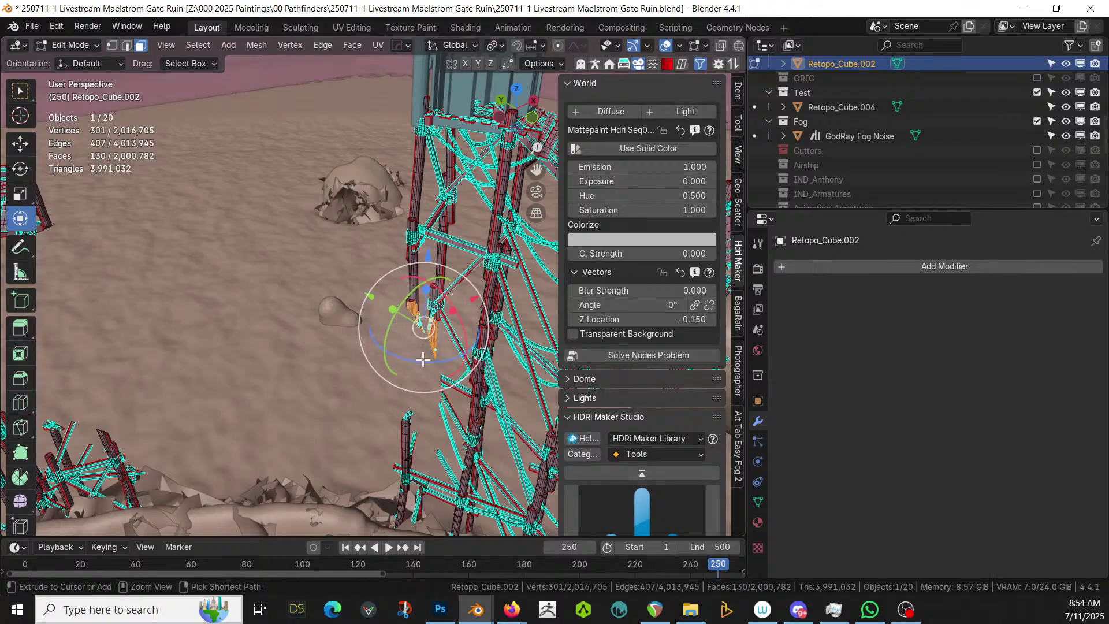
pyautogui.hotkey('ctrl', 'l')
pyautogui.press('x')
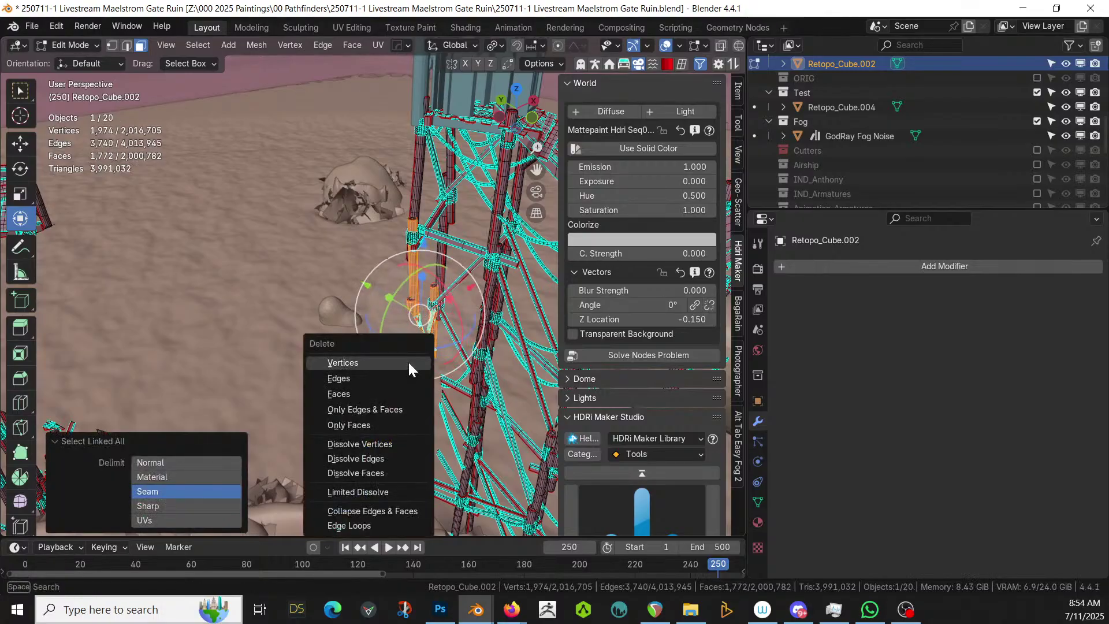
pyautogui.click(409, 363)
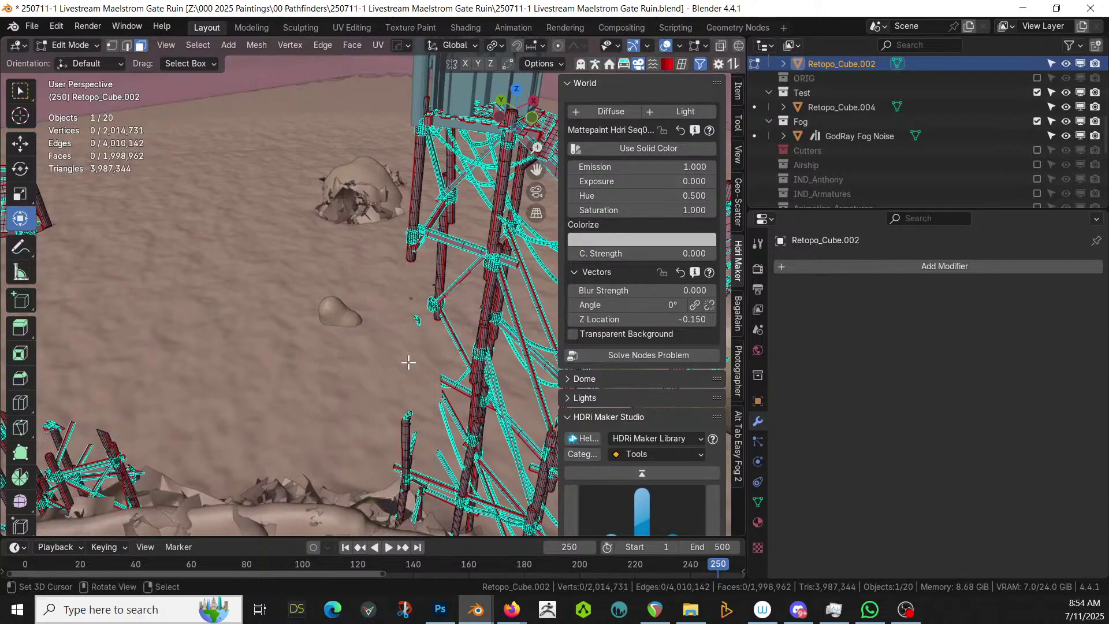
# Circle-select the tiny fragment floating beside the shortened tower posts and save the blend file under its existing name
pyautogui.press('l')
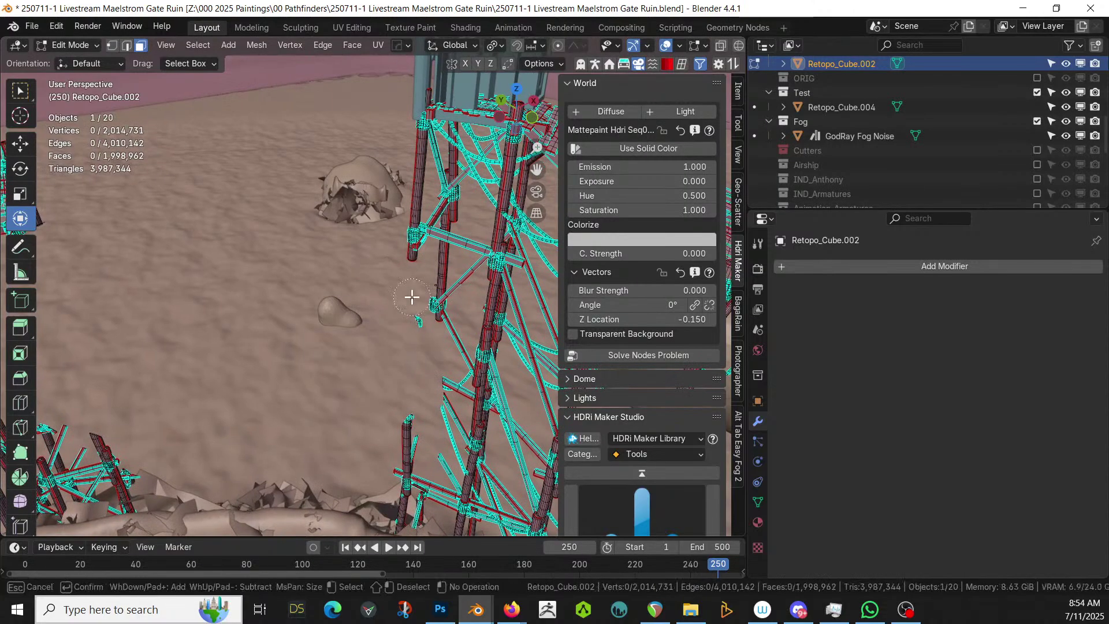
pyautogui.press('c')
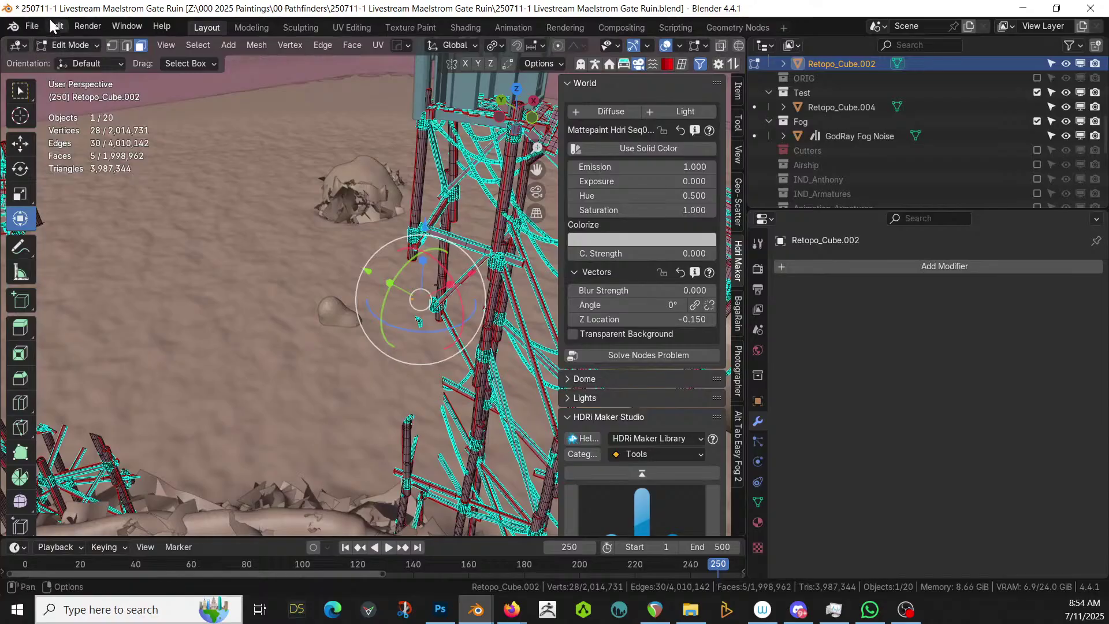
pyautogui.click(32, 26)
pyautogui.click(58, 132)
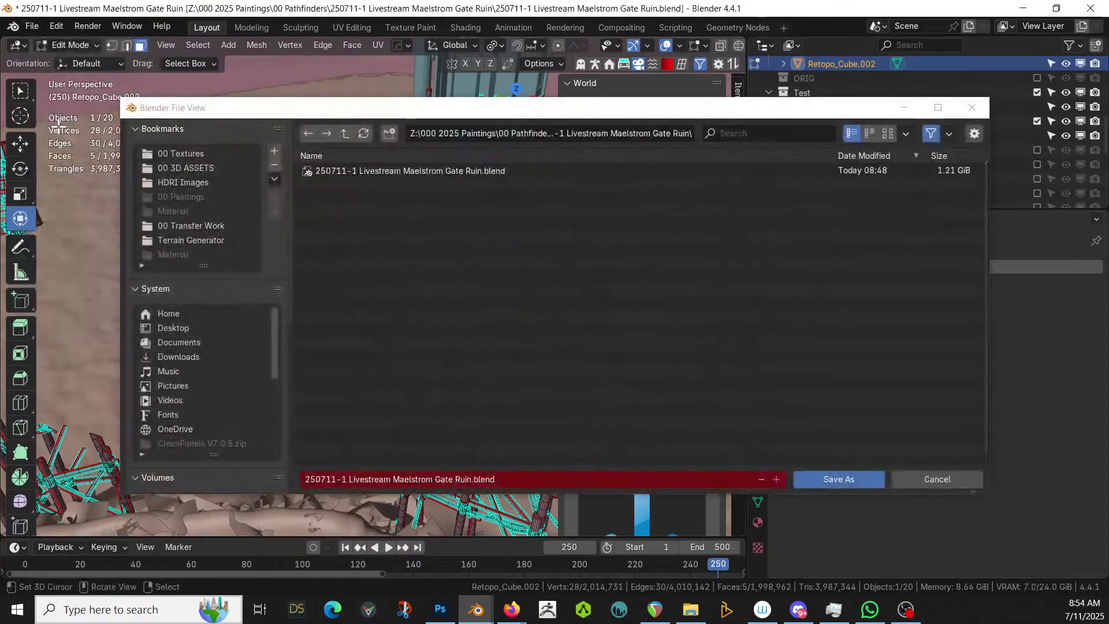
pyautogui.click(955, 482)
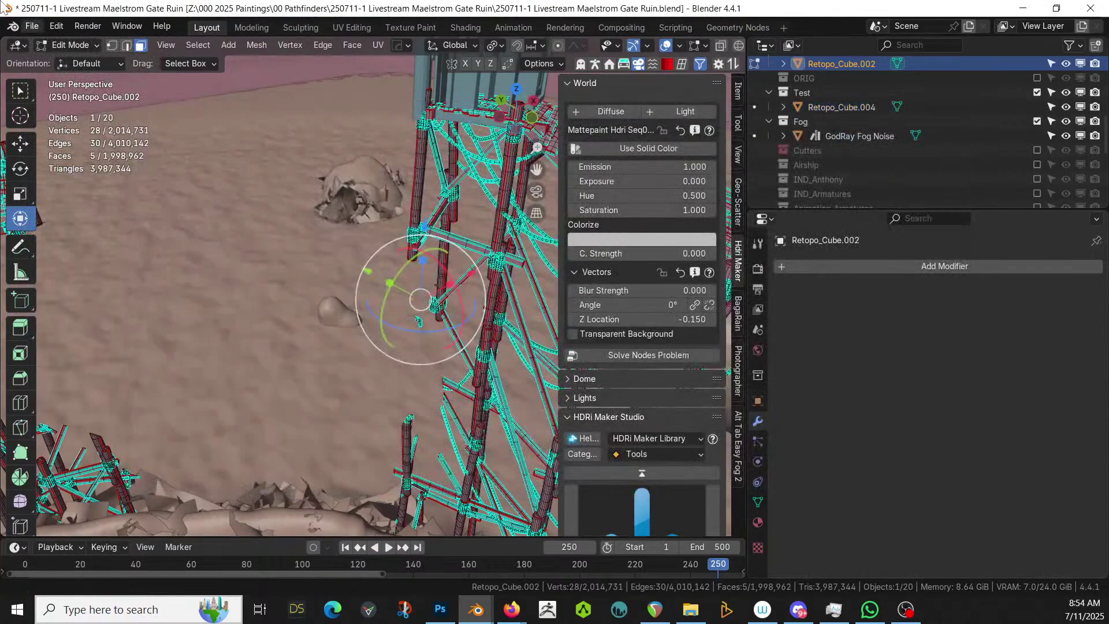
pyautogui.click(32, 26)
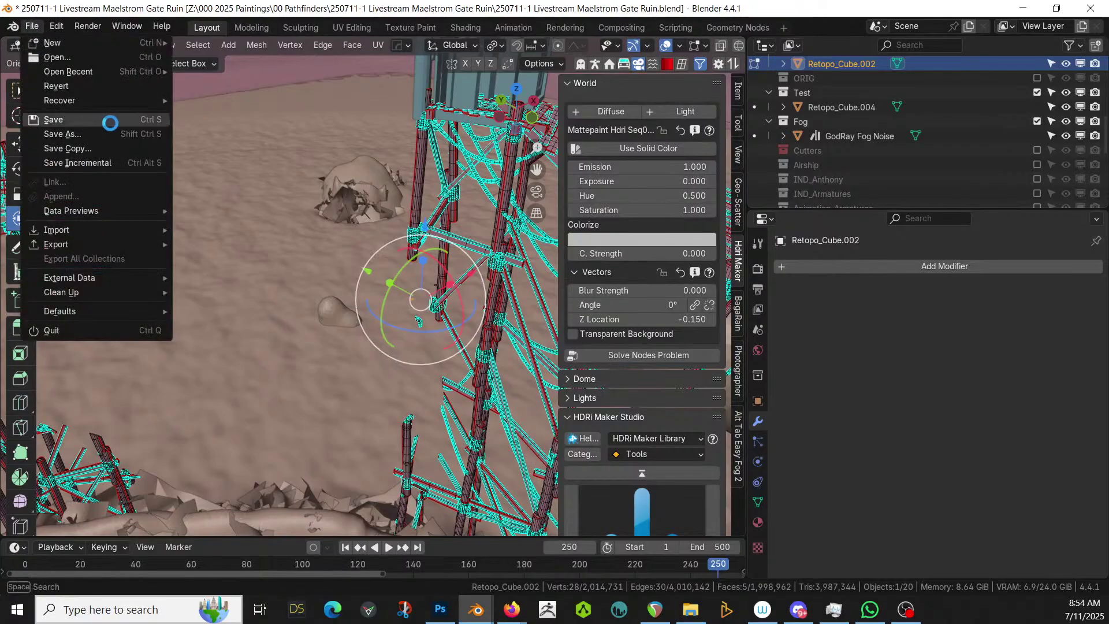
pyautogui.click(53, 119)
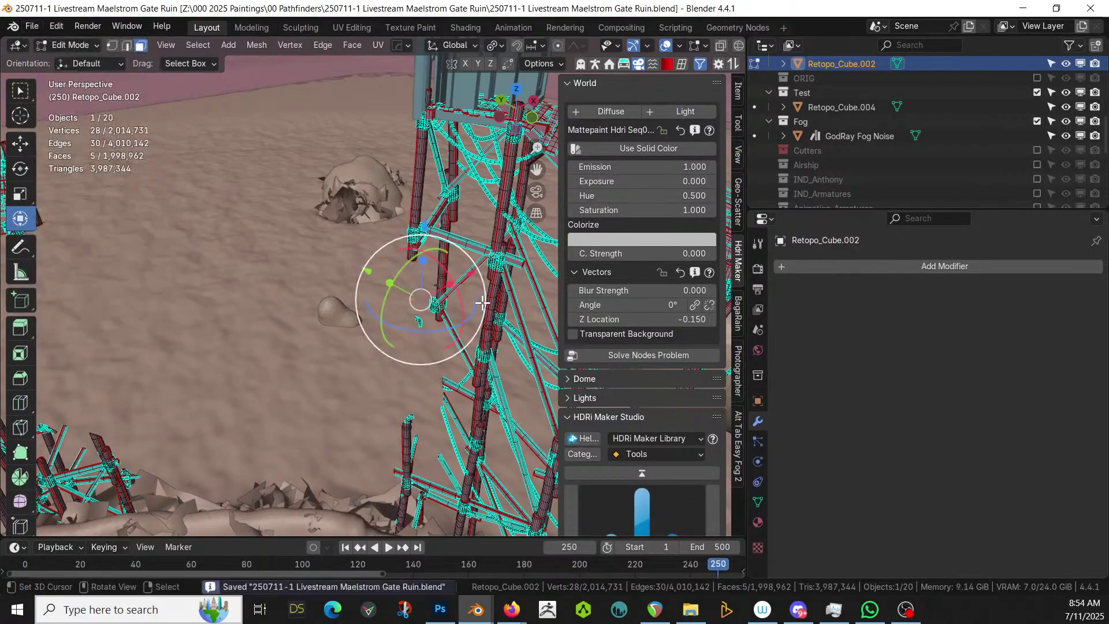
# Add the floating rope-binding scraps below the post's lashing to the selection and delete the vertices of all linked geometry
pyautogui.moveTo(468, 309); pyautogui.dragTo(436, 298, button='middle')
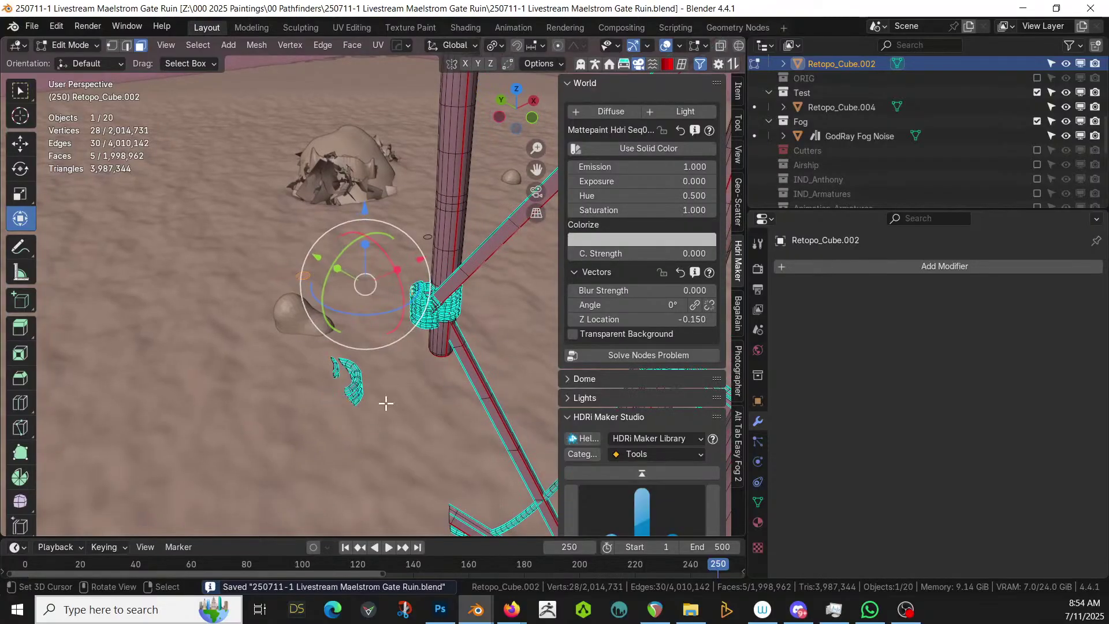
pyautogui.press('c')
pyautogui.moveTo(367, 413)
pyautogui.mouseDown()
pyautogui.moveTo(364, 384)
pyautogui.moveTo(340, 356)
pyautogui.moveTo(362, 375)
pyautogui.mouseUp()
pyautogui.rightClick(387, 367)
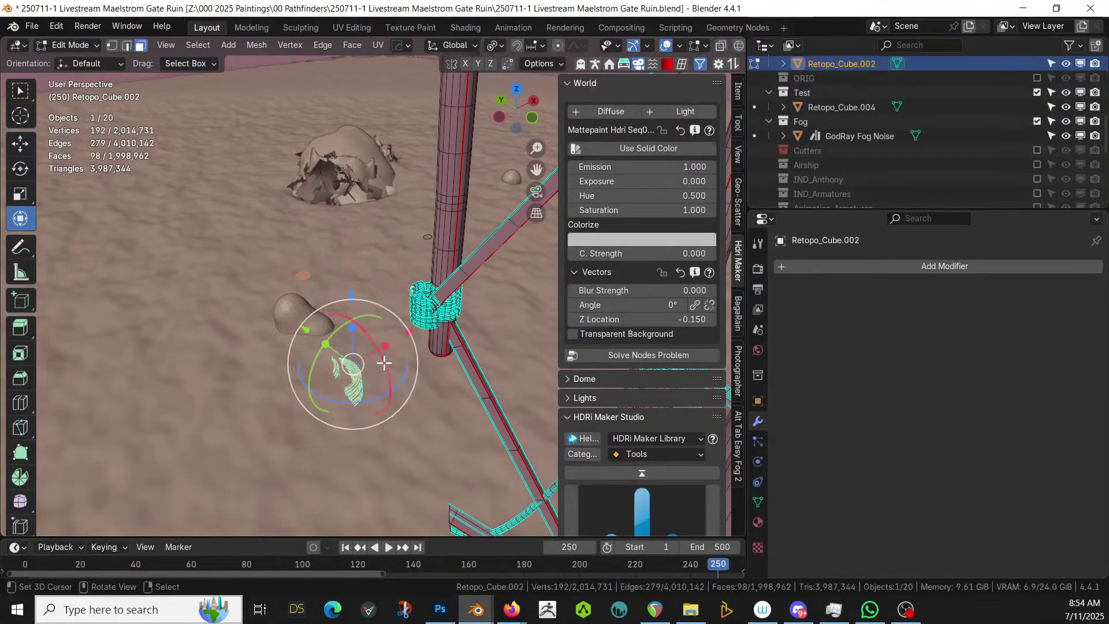
pyautogui.hotkey('ctrl', 'l')
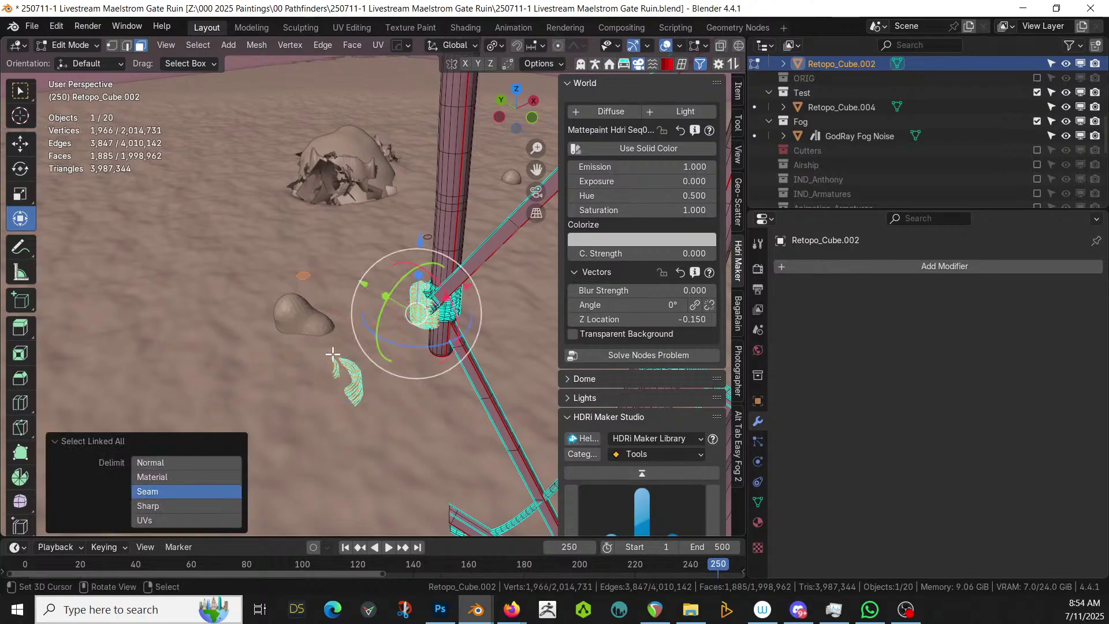
pyautogui.press('x')
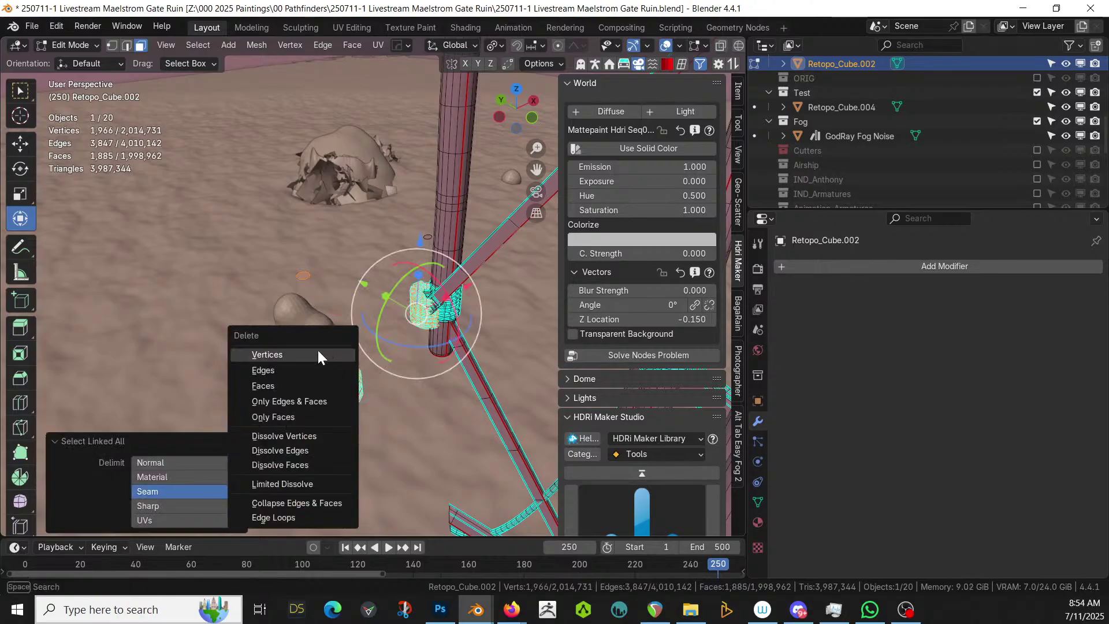
pyautogui.click(317, 355)
# Circle-select the loose upright planks under the tan rock arm near the purple form and delete all their linked vertices
pyautogui.moveTo(318, 350); pyautogui.dragTo(390, 291, button='middle')
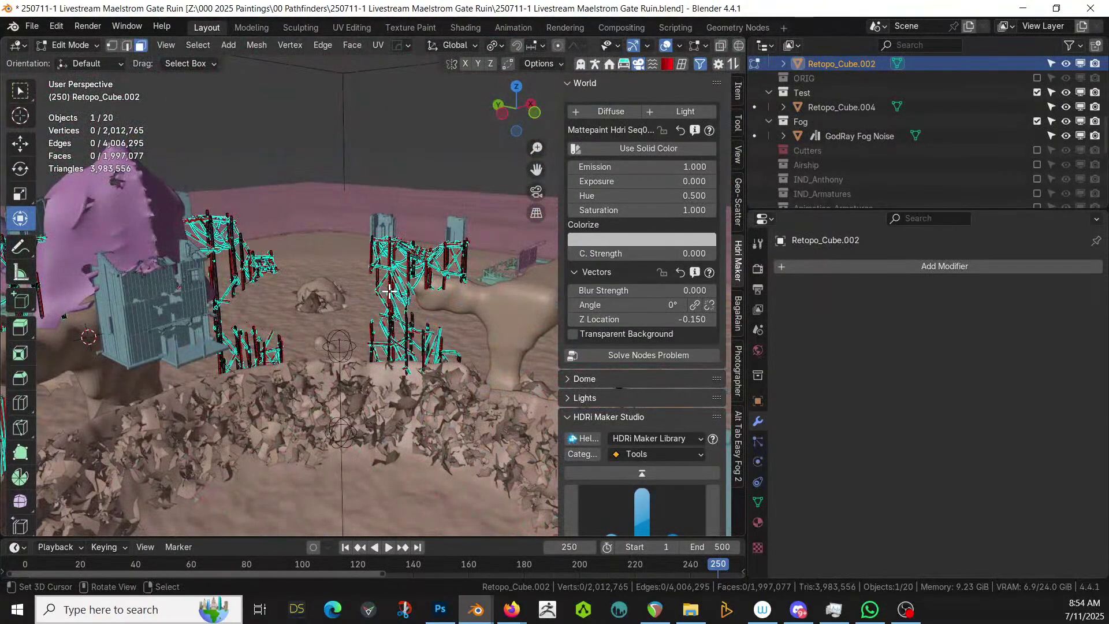
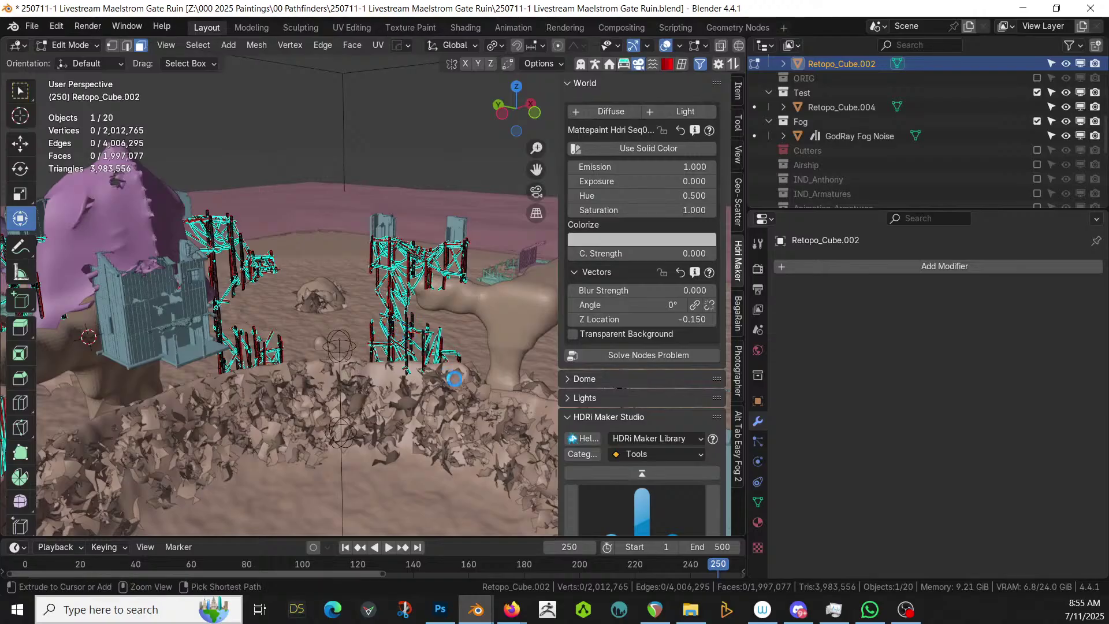
pyautogui.moveTo(455, 378); pyautogui.dragTo(402, 244, button='middle')
pyautogui.moveTo(439, 234); pyautogui.dragTo(426, 296, button='middle')
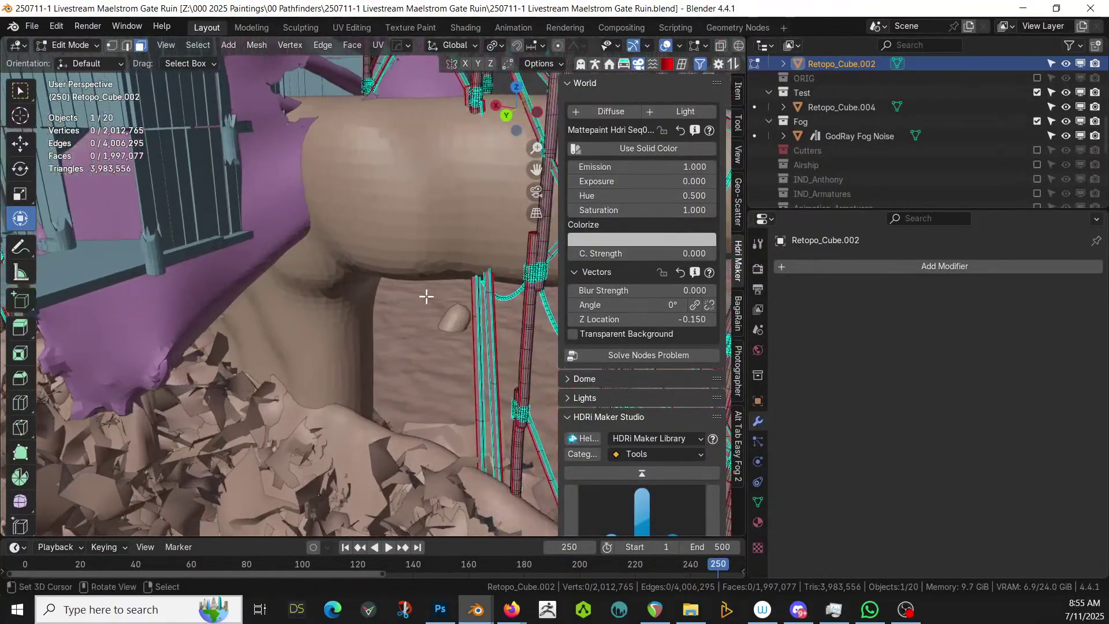
pyautogui.press('c')
pyautogui.moveTo(485, 395); pyautogui.dragTo(479, 370)
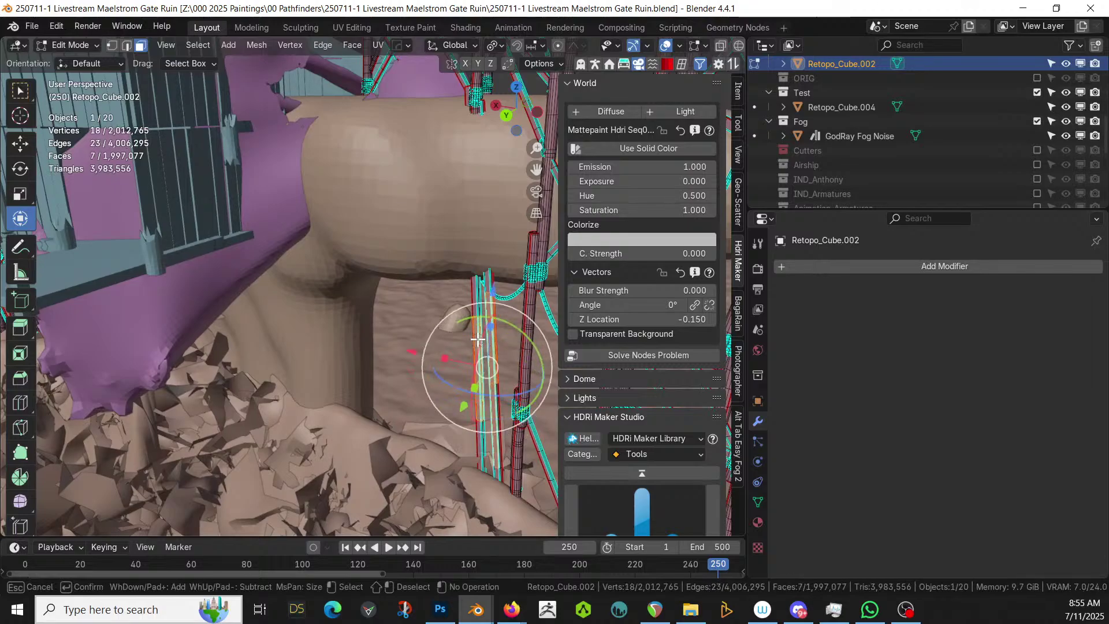
pyautogui.press('Escape')
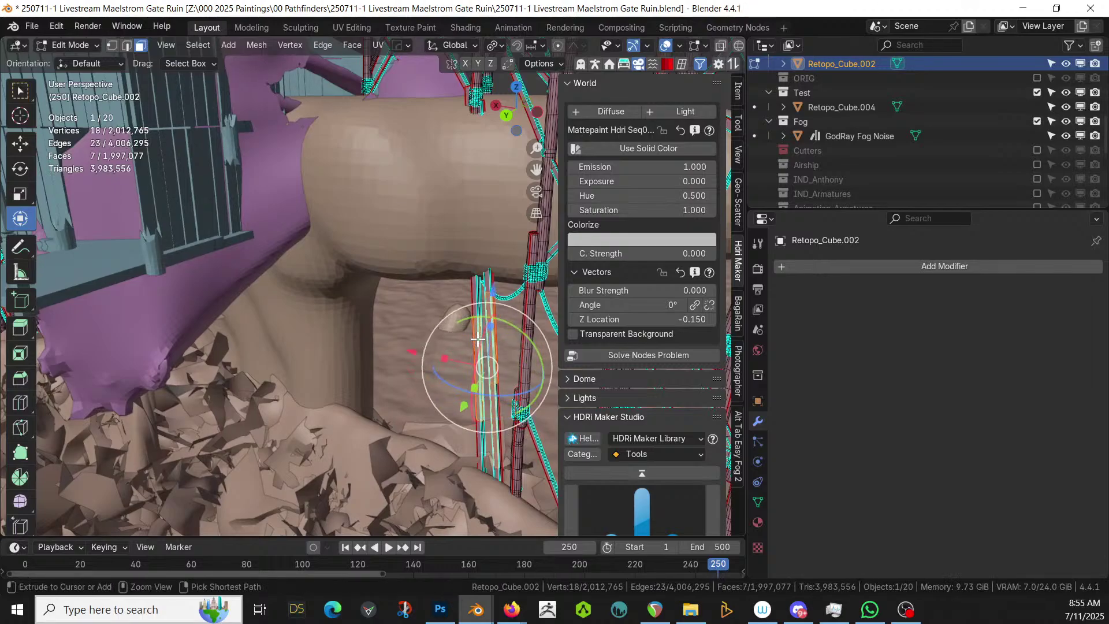
pyautogui.hotkey('ctrl', 'l')
pyautogui.press('x')
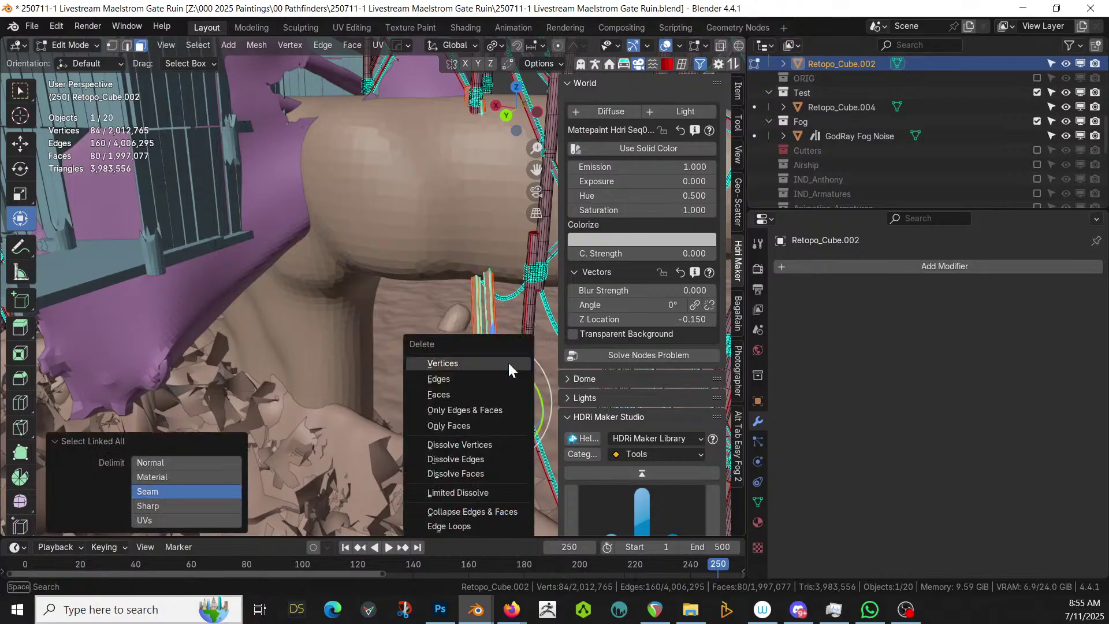
pyautogui.click(507, 364)
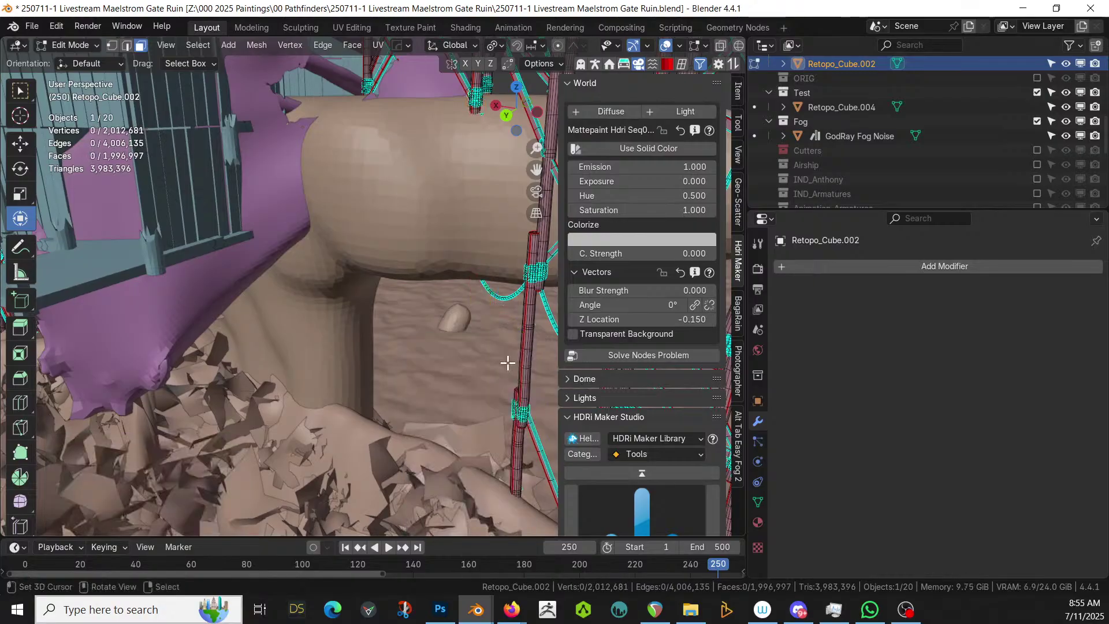
# Circle-select the long detached diagonal beams on the scaffold below the rounded rock overhang and delete all their linked vertices
pyautogui.scroll(-5, 507, 364)
pyautogui.moveTo(507, 363); pyautogui.dragTo(404, 350, button='middle')
pyautogui.scroll(3, 402, 349)
pyautogui.scroll(3, 398, 338)
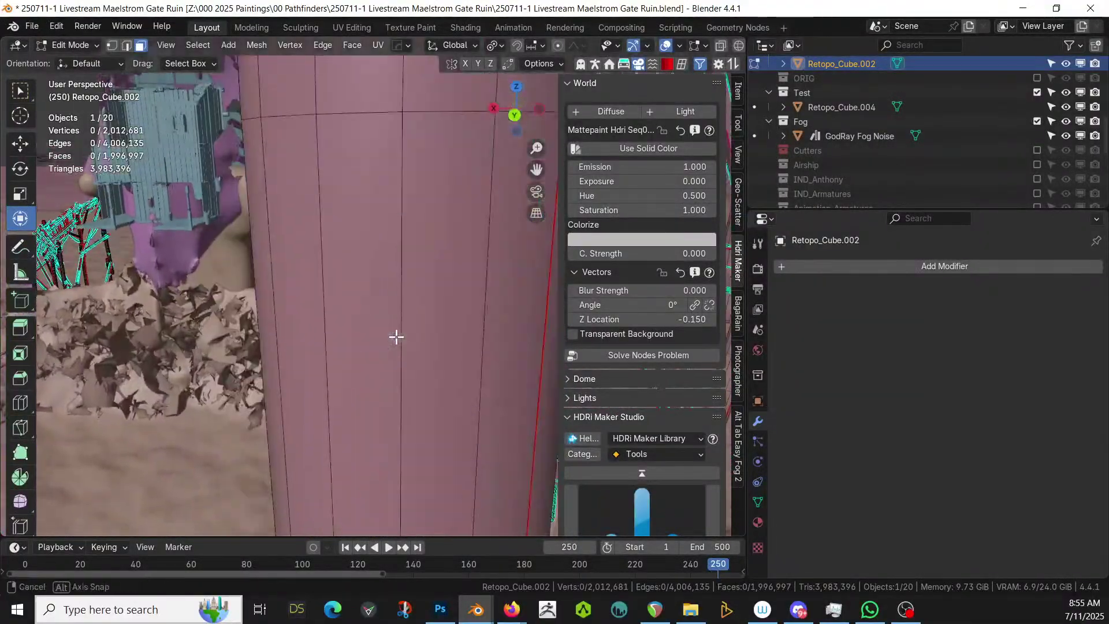
pyautogui.scroll(-5, 396, 334)
pyautogui.scroll(4, 389, 331)
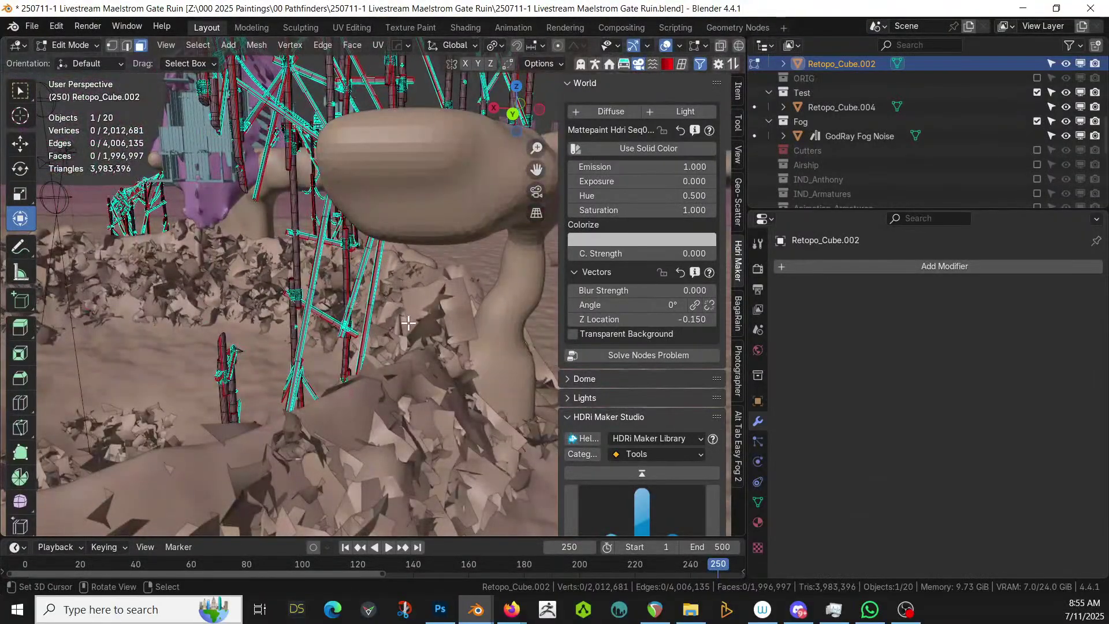
pyautogui.press('c')
pyautogui.moveTo(372, 279)
pyautogui.mouseDown()
pyautogui.moveTo(369, 292)
pyautogui.moveTo(364, 272)
pyautogui.moveTo(312, 346)
pyautogui.mouseUp()
pyautogui.press('Escape')
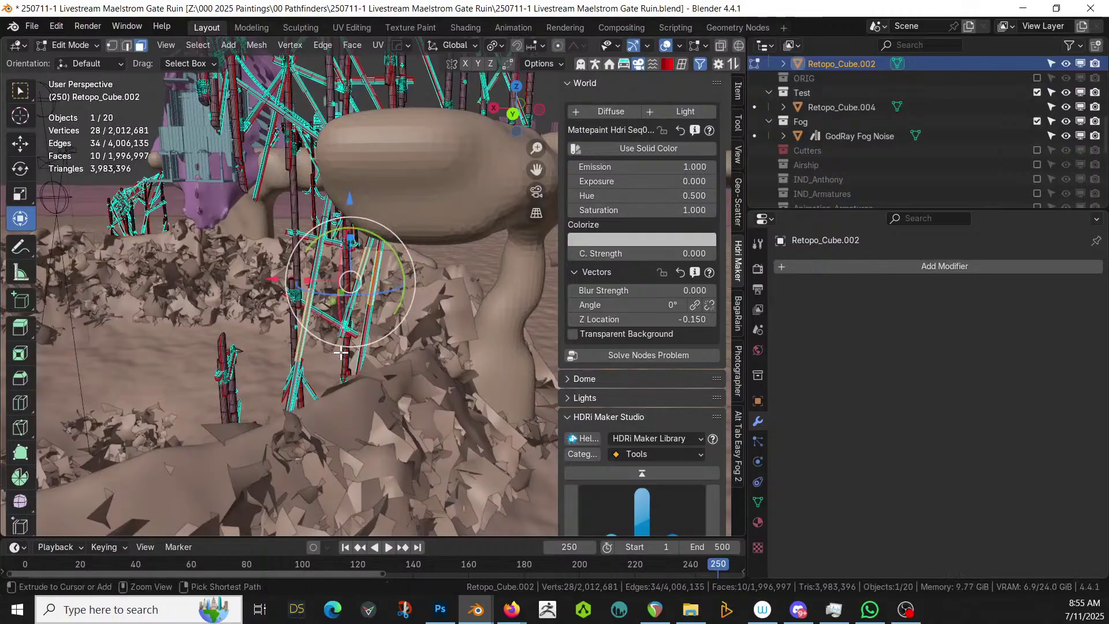
pyautogui.hotkey('ctrl', 'l')
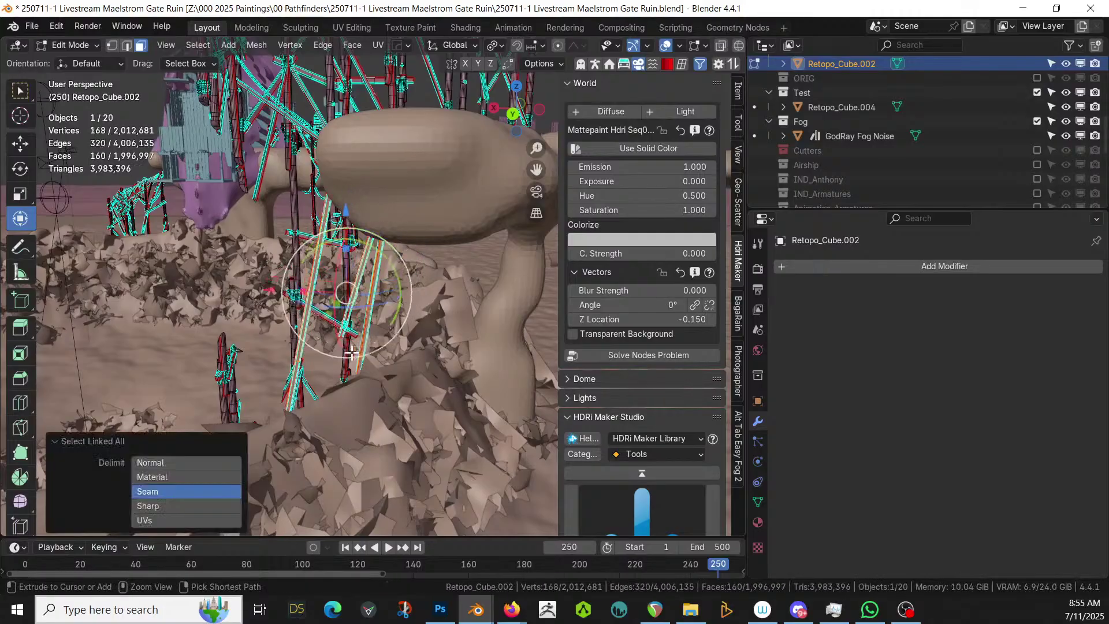
pyautogui.press('x')
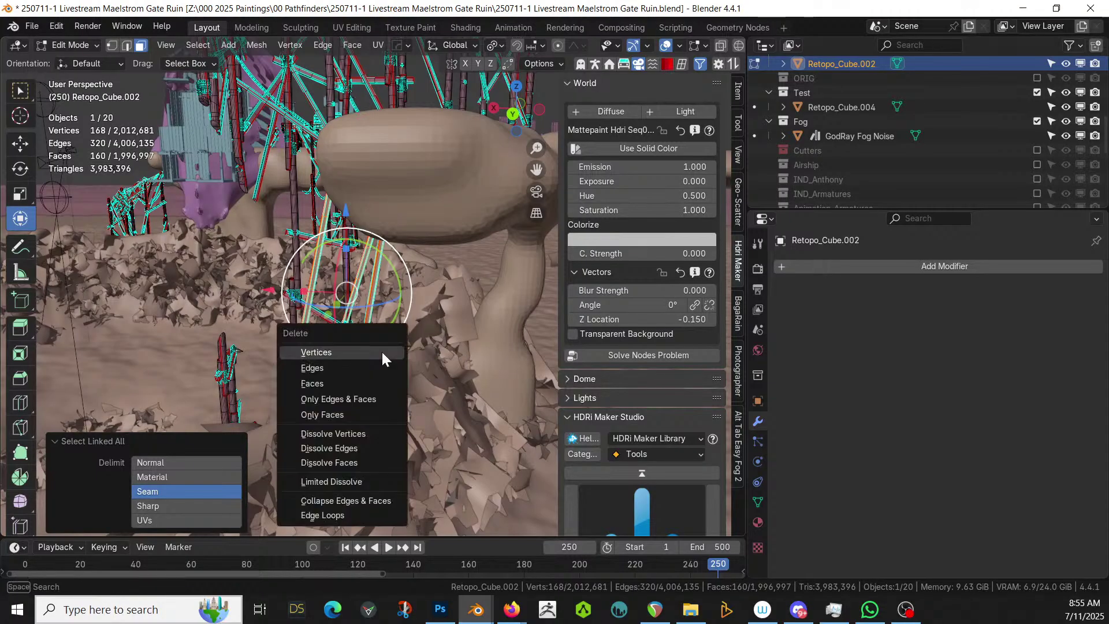
pyautogui.click(381, 353)
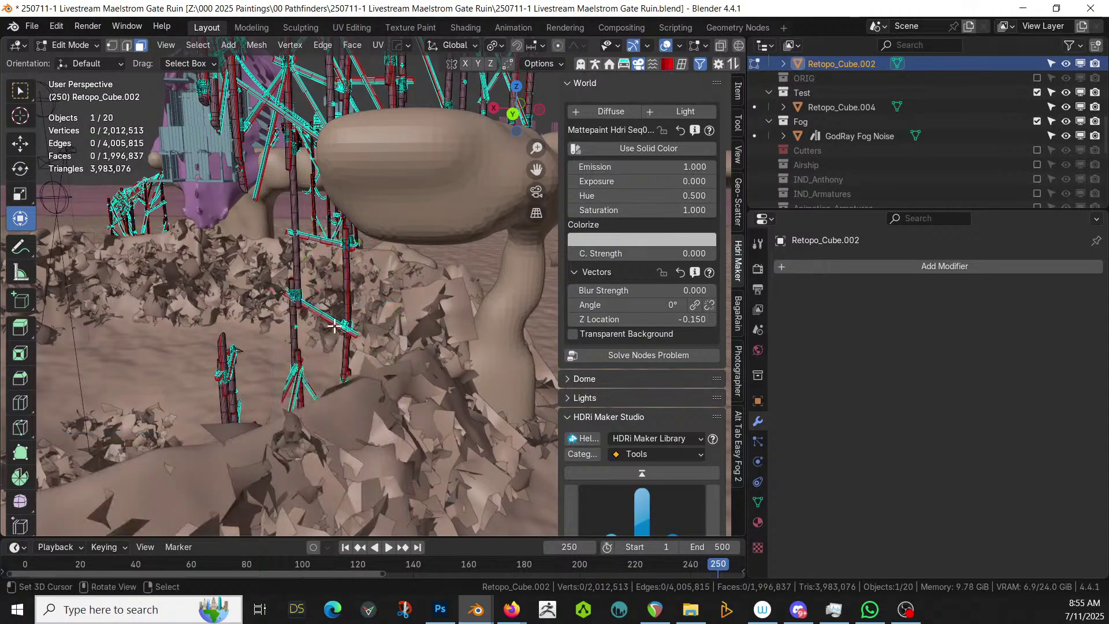
# Select the long thin diagonal beam hanging between the cut tower posts and delete the vertices of its linked geometry
pyautogui.scroll(10, 334, 326)
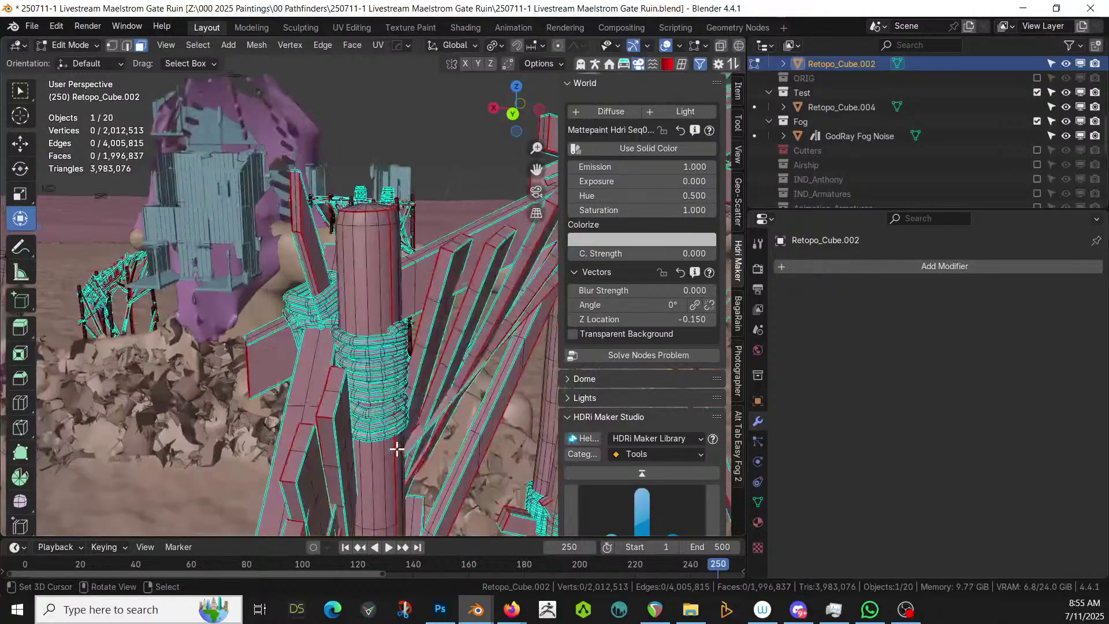
pyautogui.scroll(3, 397, 448)
pyautogui.scroll(-3, 398, 442)
pyautogui.scroll(3, 399, 436)
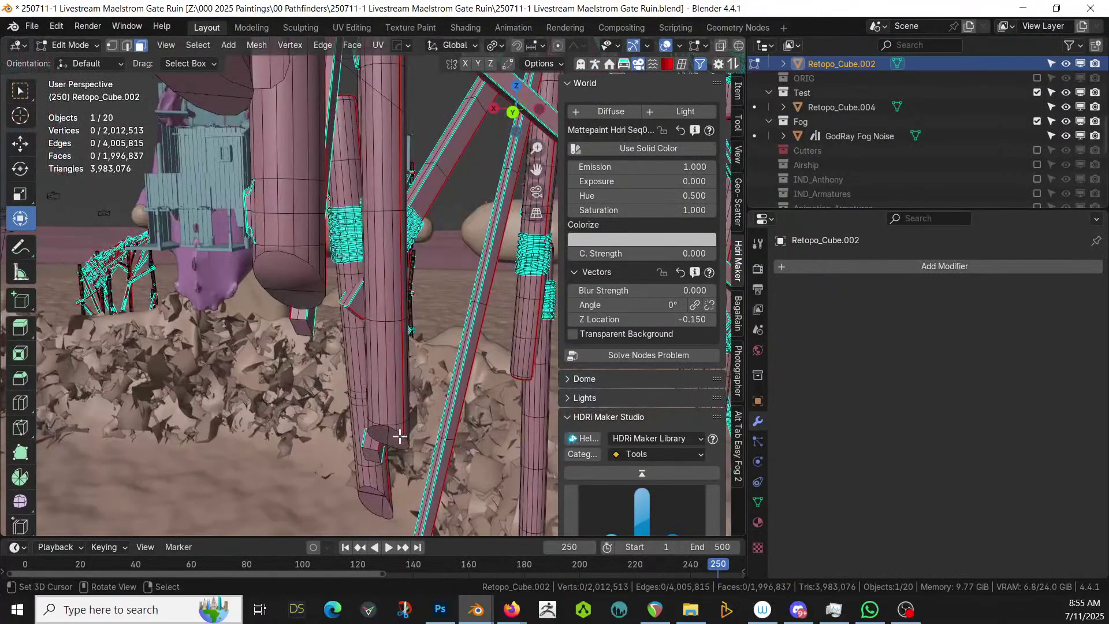
pyautogui.click(440, 448)
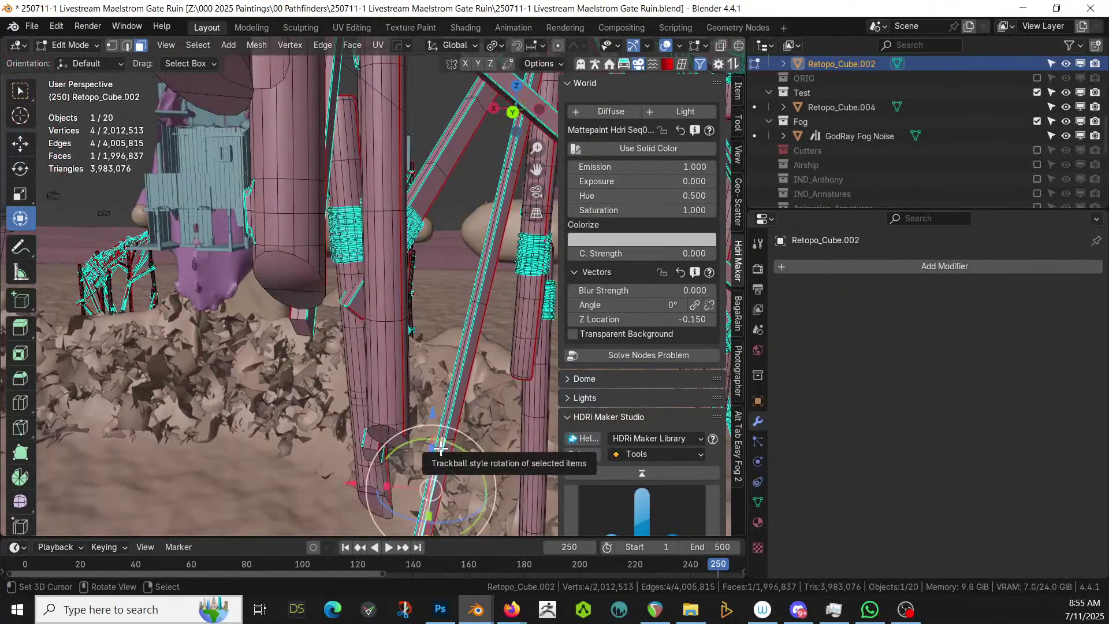
pyautogui.hotkey('ctrl', 'l')
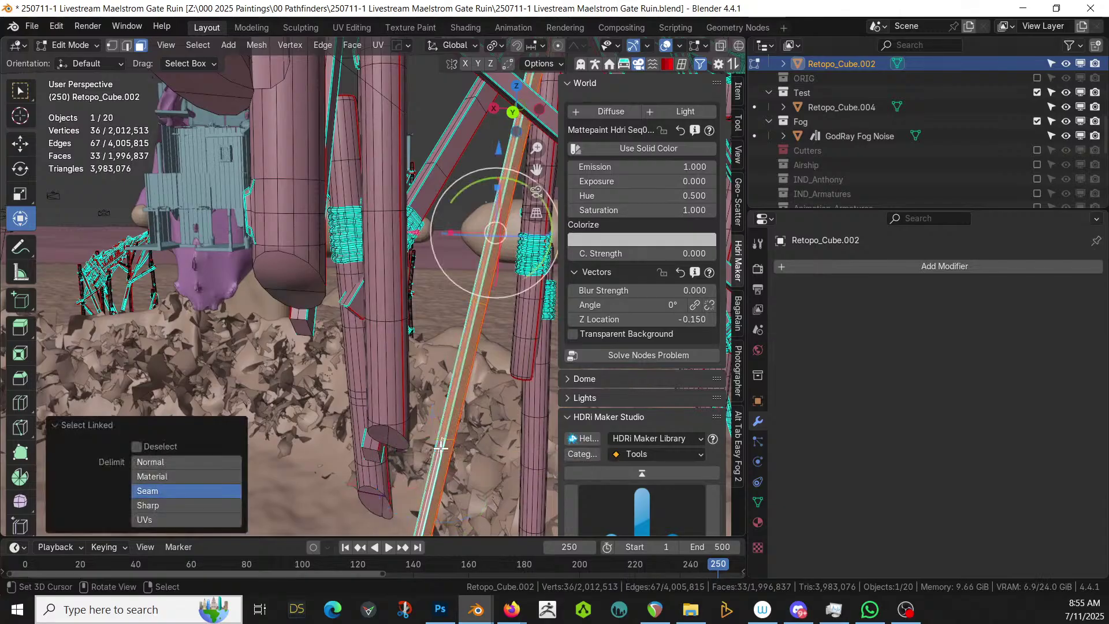
pyautogui.press('x')
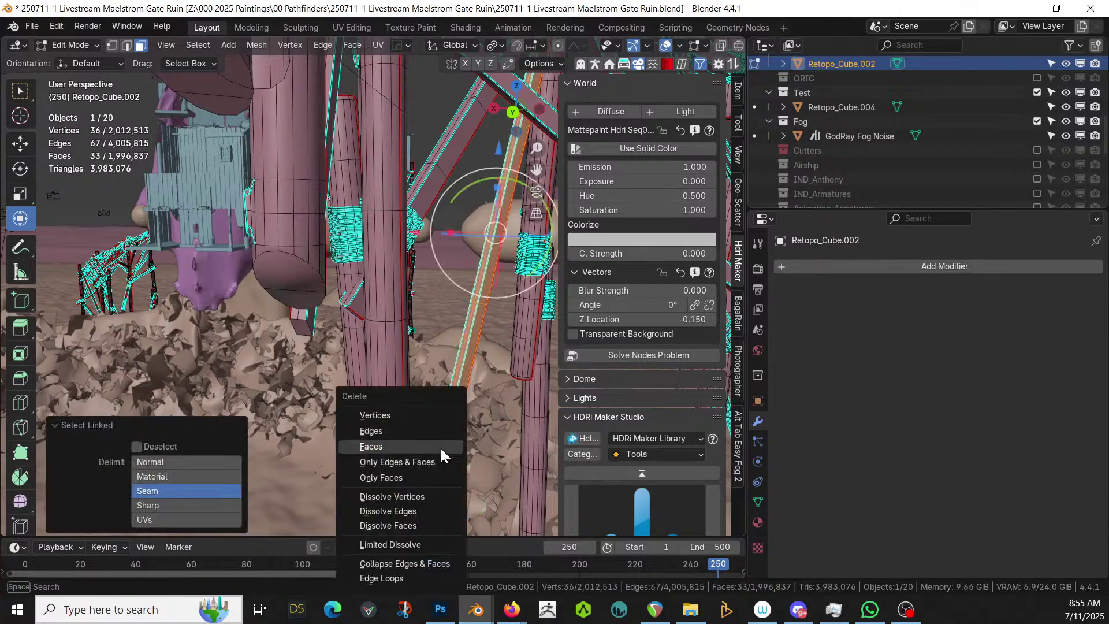
pyautogui.click(428, 415)
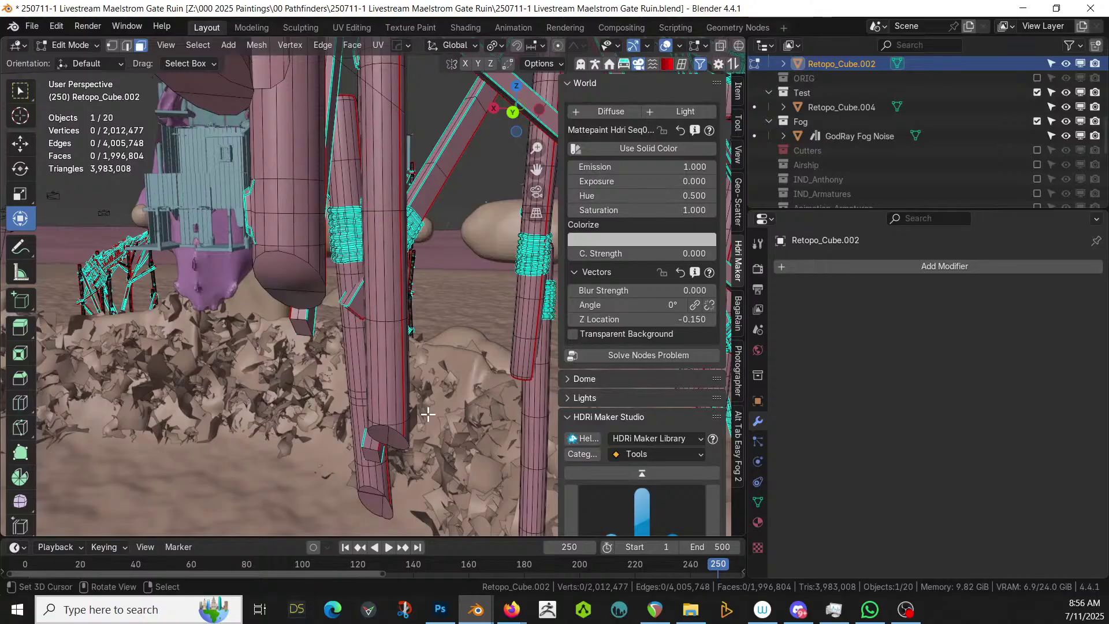
# Examine the scaffold ring around the crater in Object Mode, and frame a face on the end post above the rounded rock arm
pyautogui.scroll(-2, 574, 364)
pyautogui.moveTo(445, 314); pyautogui.dragTo(483, 306, button='middle')
pyautogui.press('Tab')
pyautogui.scroll(3, 483, 306)
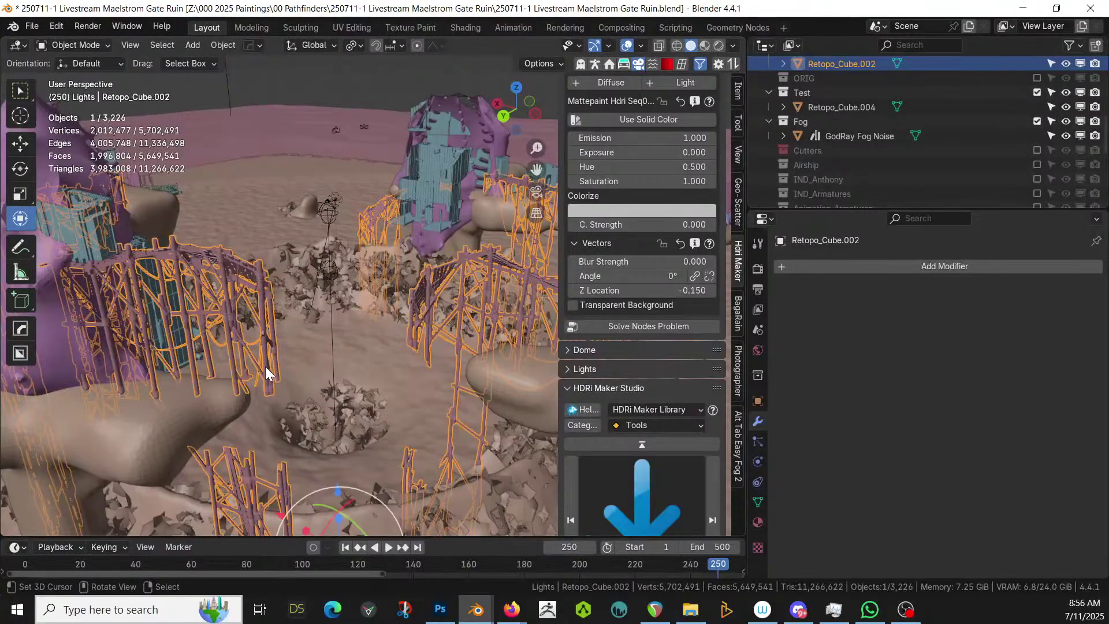
pyautogui.press('Tab')
pyautogui.press('c')
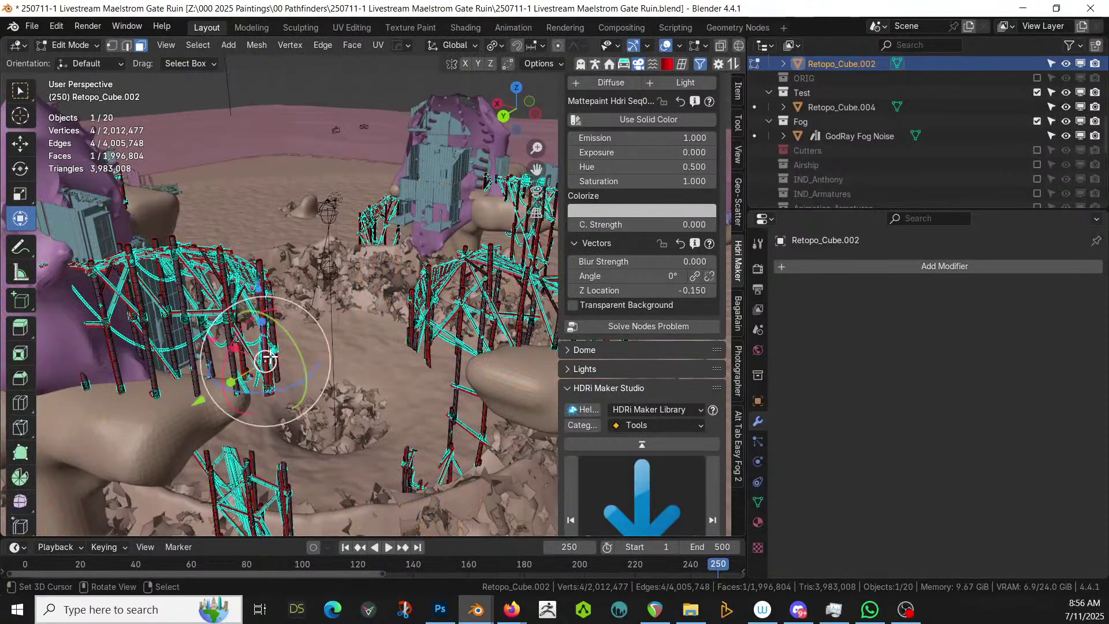
pyautogui.click(267, 357)
pyautogui.press('Escape')
pyautogui.press('KP_Decimal')
pyautogui.scroll(-5, 279, 334)
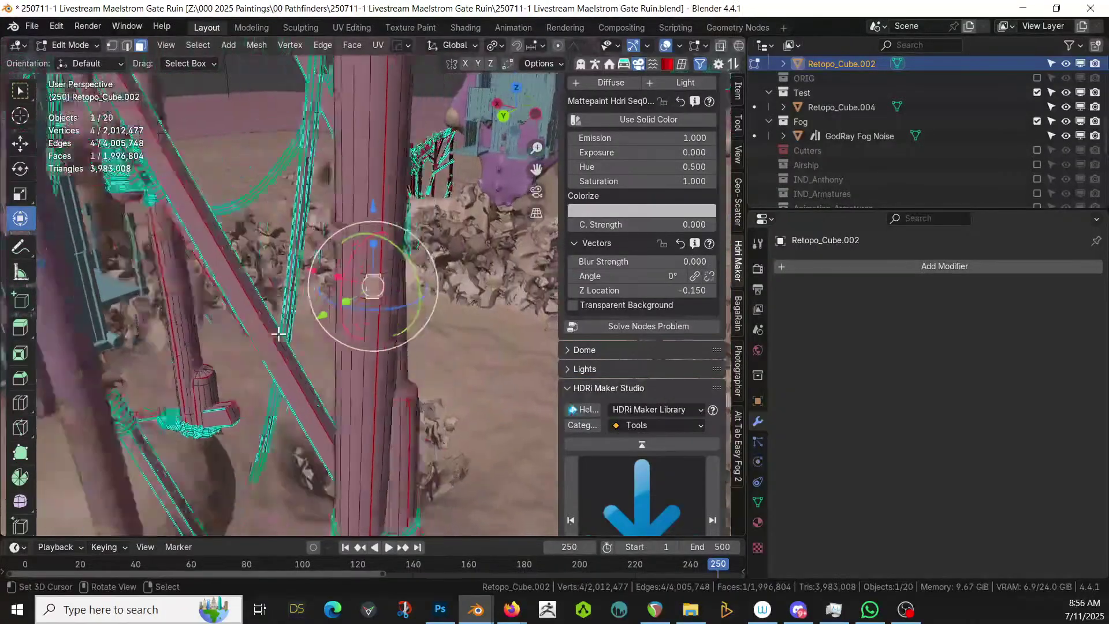
pyautogui.moveTo(278, 334)
pyautogui.mouseDown(button='middle')
pyautogui.moveTo(300, 310)
pyautogui.moveTo(279, 278)
pyautogui.moveTo(300, 287)
pyautogui.moveTo(287, 317)
pyautogui.mouseUp(button='middle')
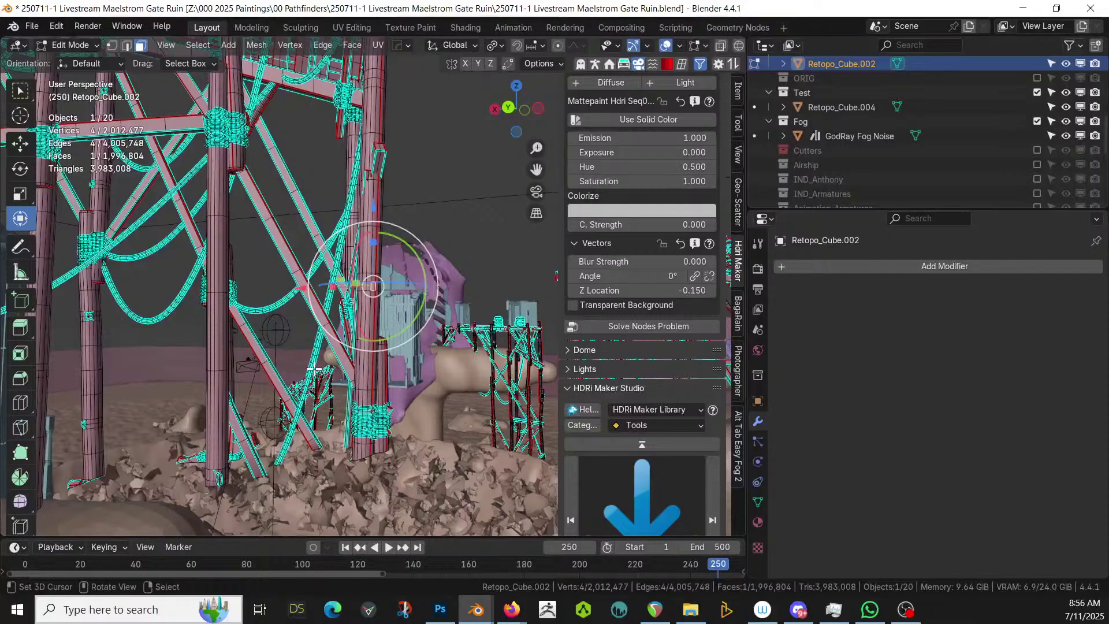
# Select the loose rope hanging diagonally beside the tower's end post and delete all its linked vertices
pyautogui.moveTo(314, 369); pyautogui.dragTo(312, 358, button='middle')
pyautogui.click(312, 359)
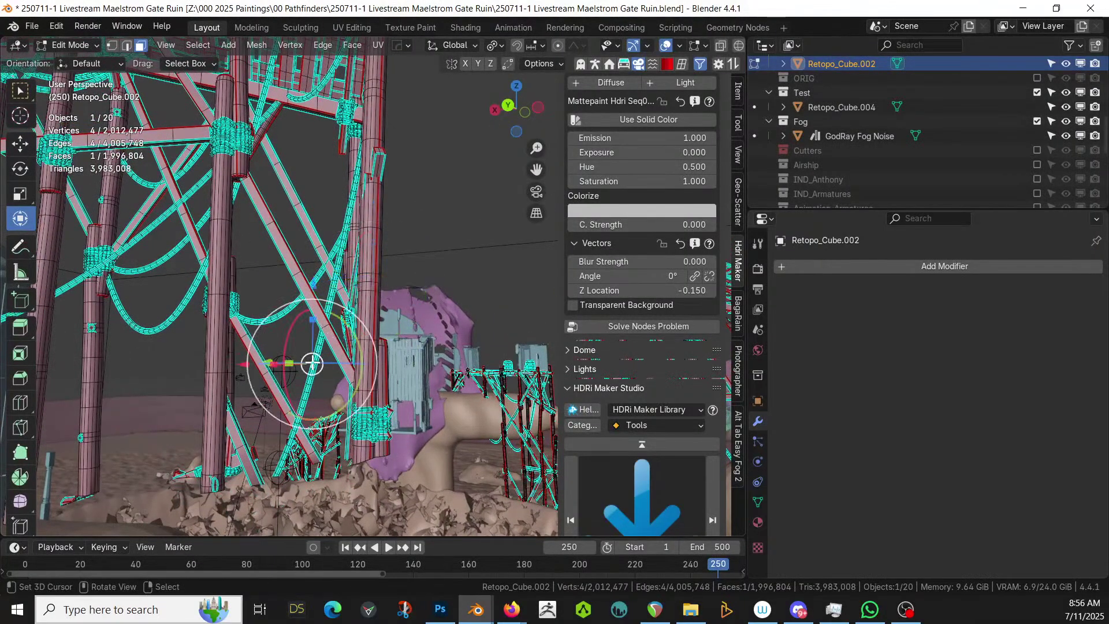
pyautogui.hotkey('ctrl', 'l')
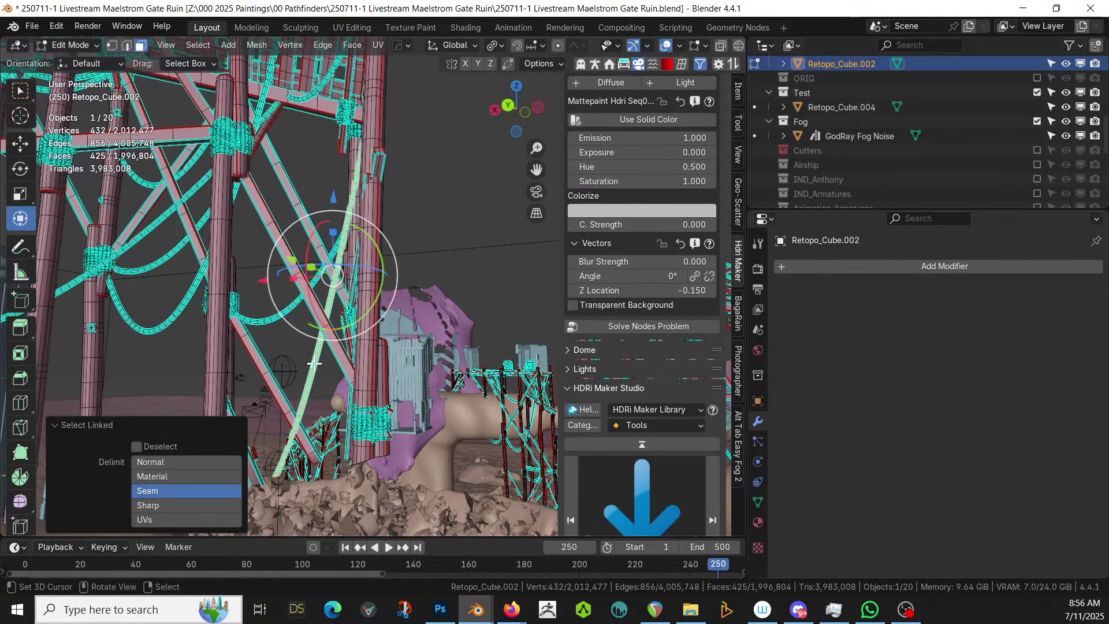
pyautogui.press('x')
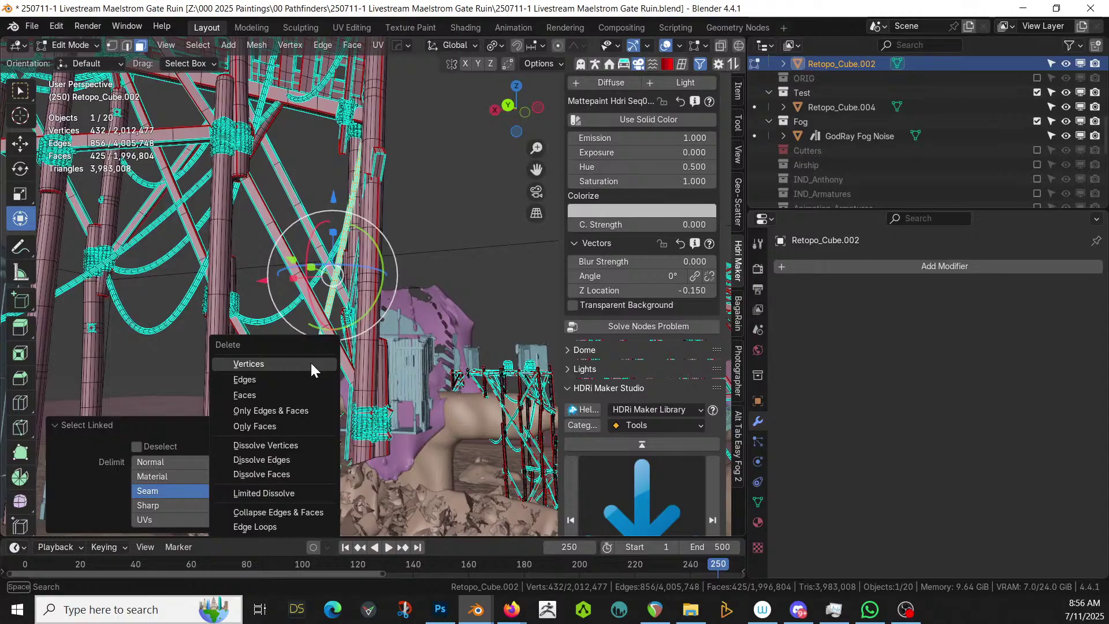
pyautogui.click(310, 364)
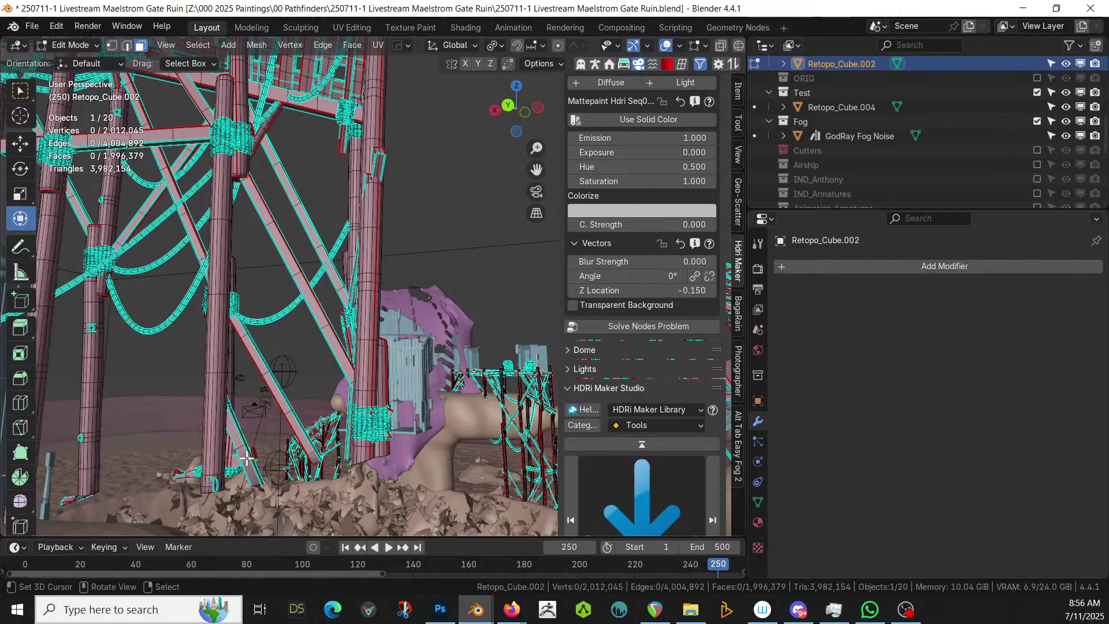
# Select the two short diagonal beams at the tower's base and delete the vertices of their linked geometry
pyautogui.click(283, 408)
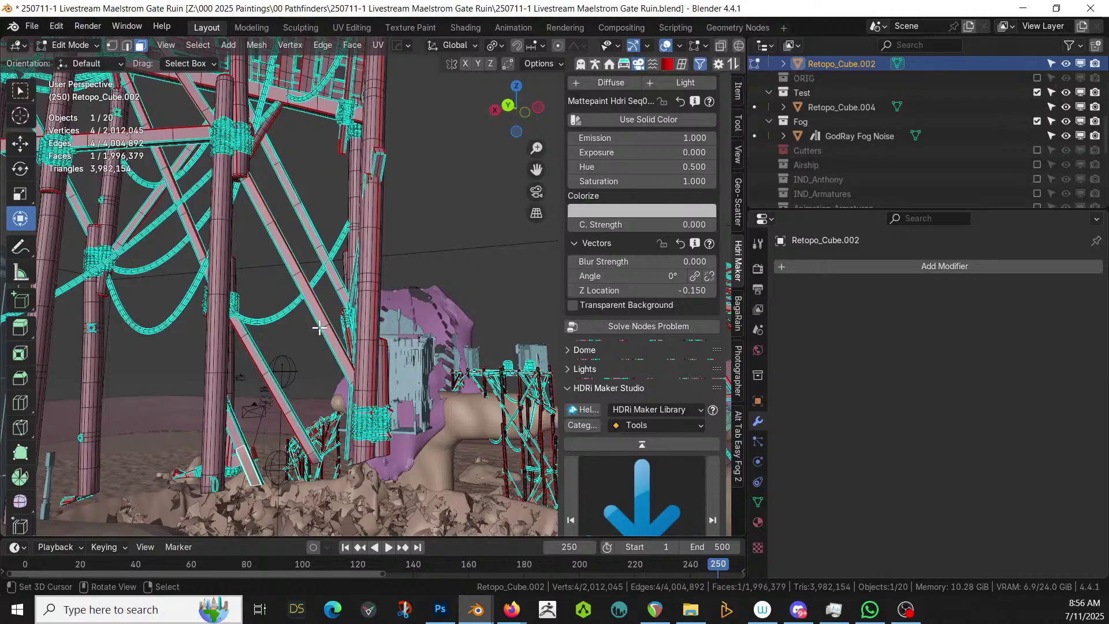
pyautogui.keyDown('shift'); pyautogui.click(289, 414); pyautogui.keyUp('shift')
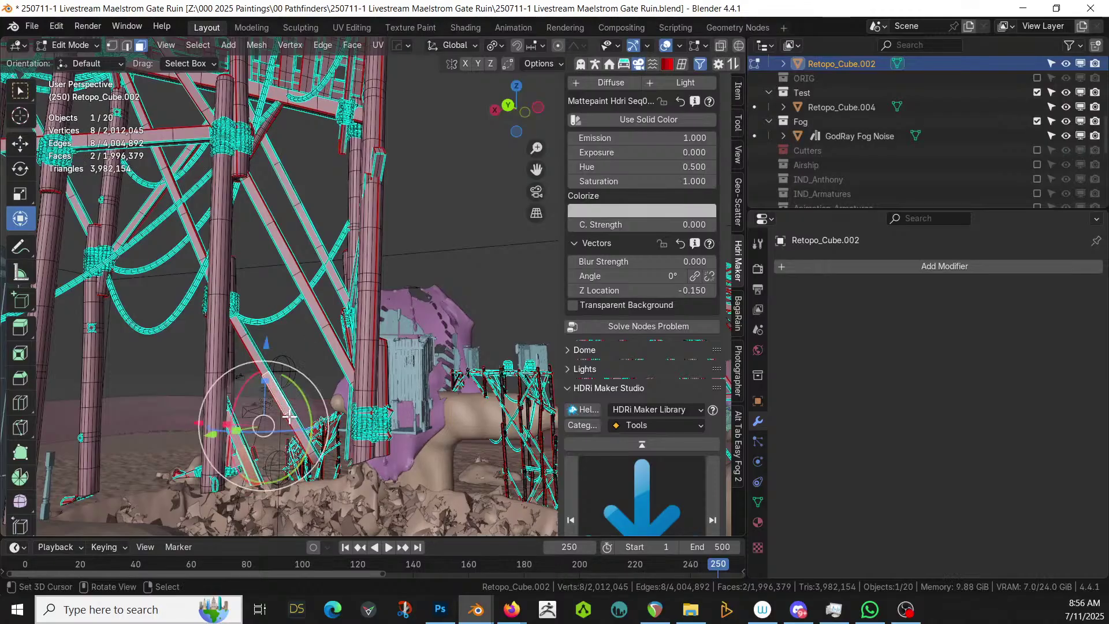
pyautogui.hotkey('ctrl', 'l')
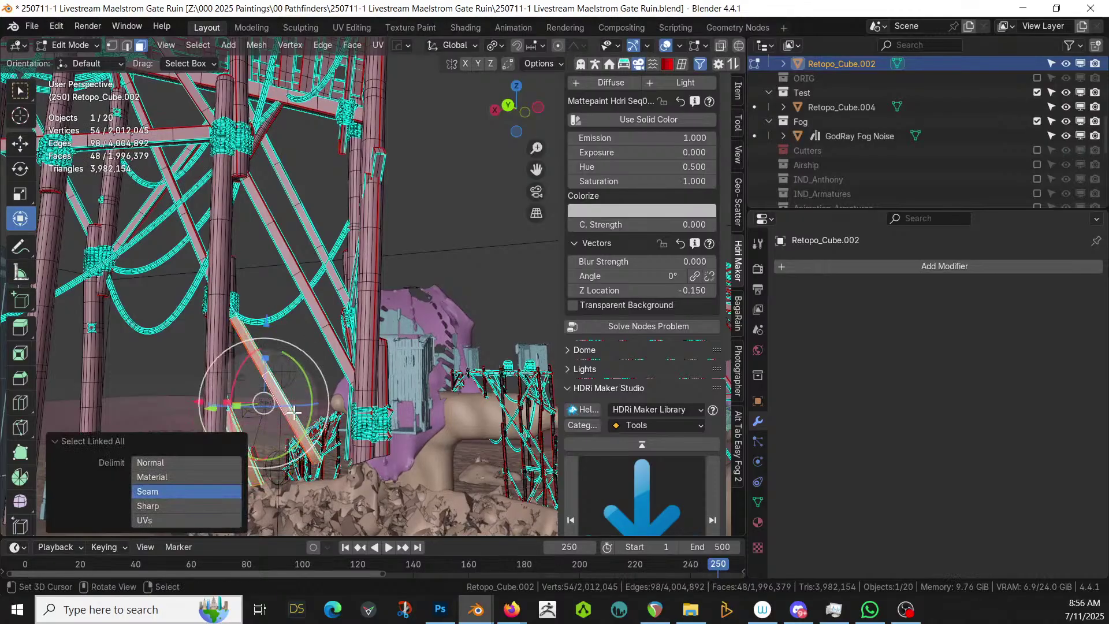
pyautogui.press('x')
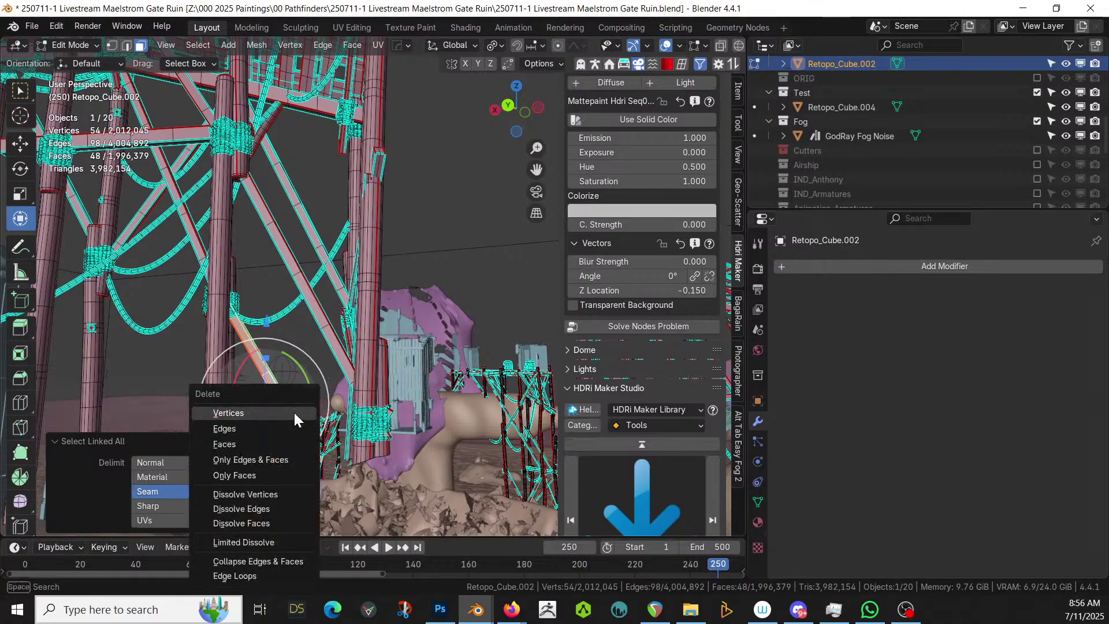
pyautogui.click(293, 413)
# Select the linked geometry of the short leaning lashed post and inspect the scaffold's lower ends in Object Mode
pyautogui.keyDown('shift'); pyautogui.moveTo(293, 413); pyautogui.dragTo(240, 423, button='middle'); pyautogui.keyUp('shift')
pyautogui.scroll(3, 304, 408)
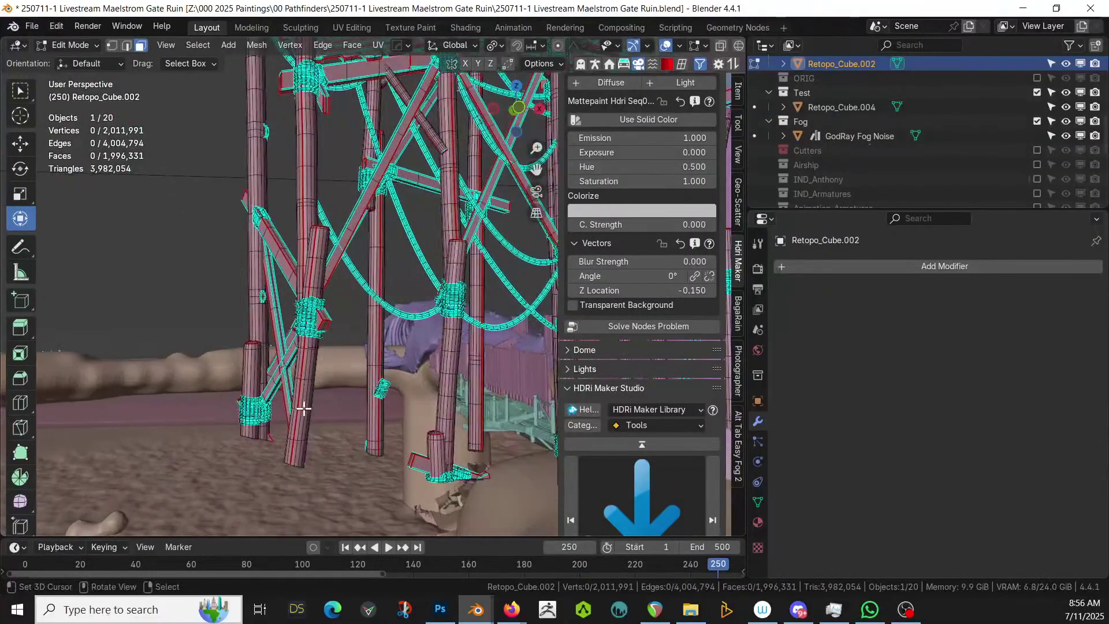
pyautogui.click(307, 426)
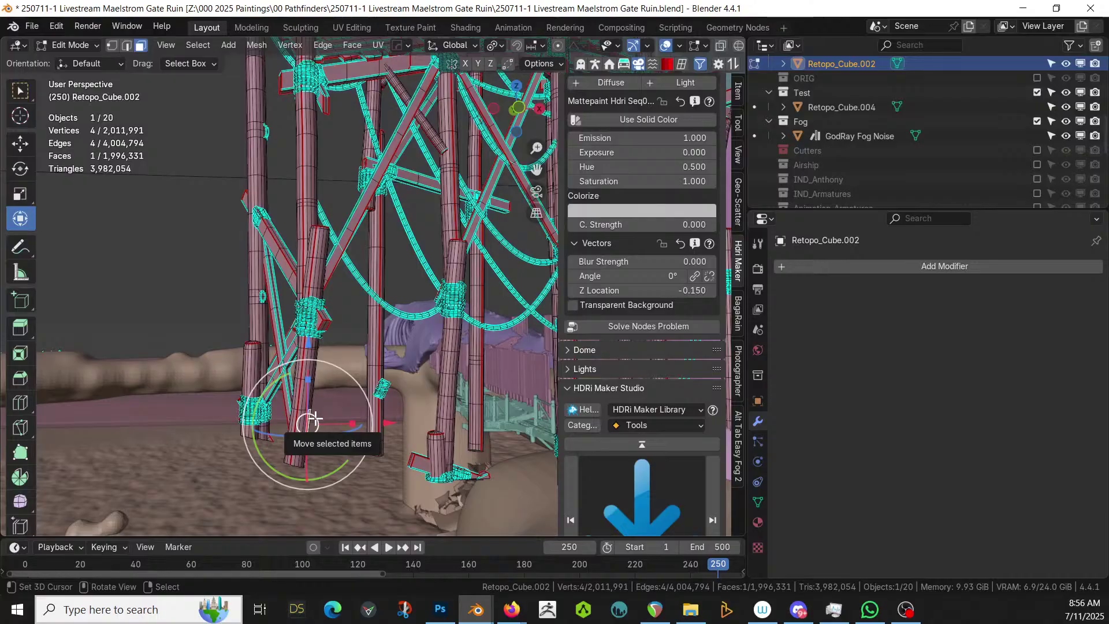
pyautogui.press('l')
pyautogui.moveTo(311, 419); pyautogui.dragTo(338, 429, button='middle')
pyautogui.press('Tab')
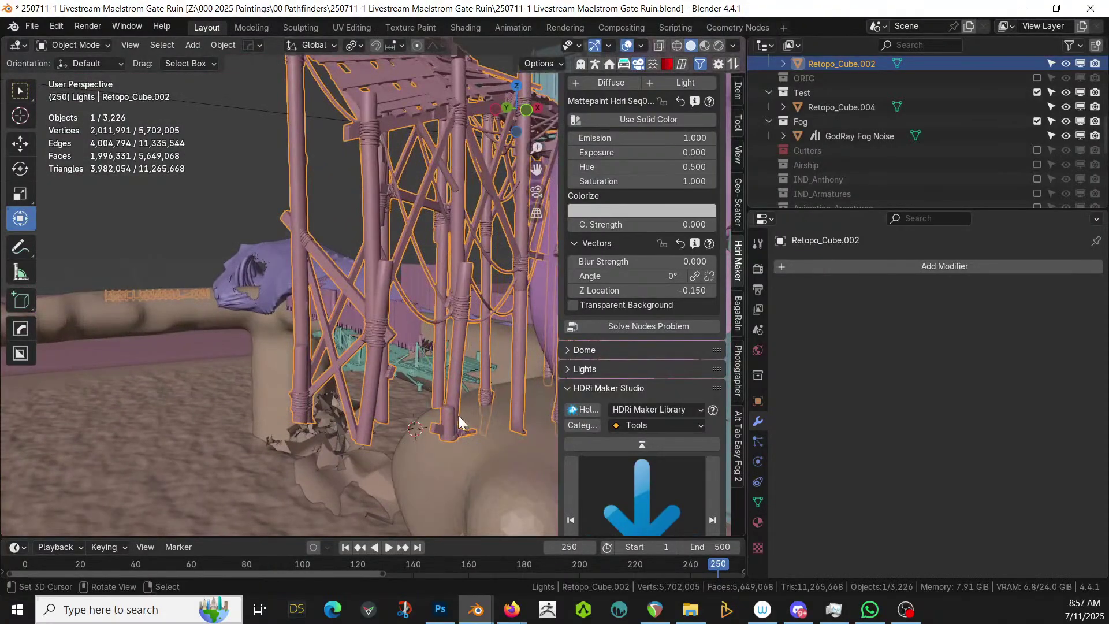
pyautogui.scroll(2, 456, 425)
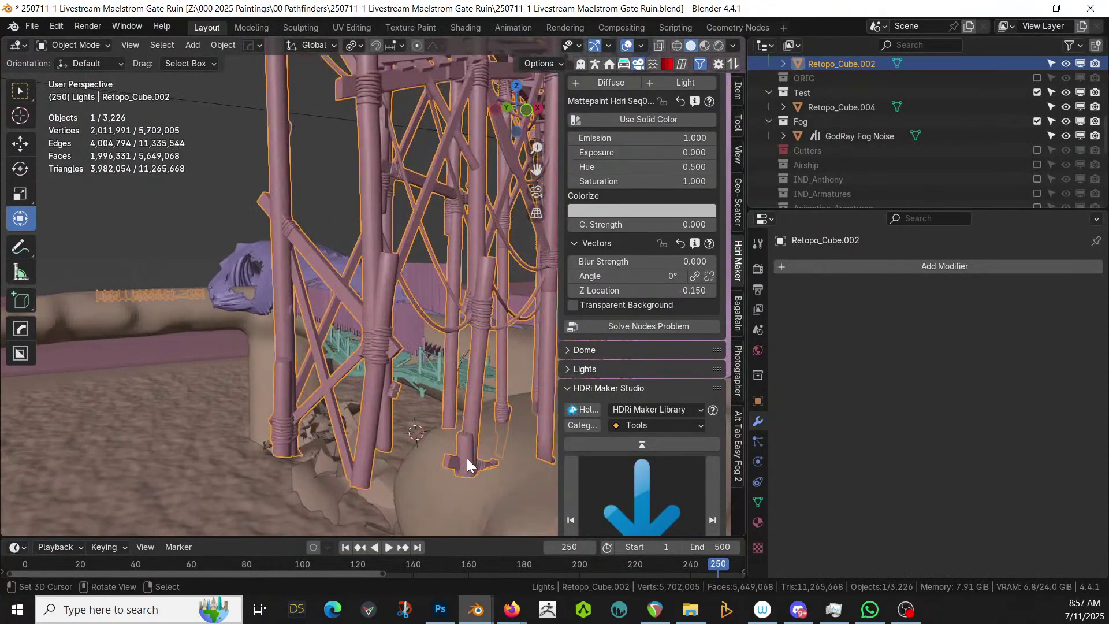
pyautogui.press('Tab')
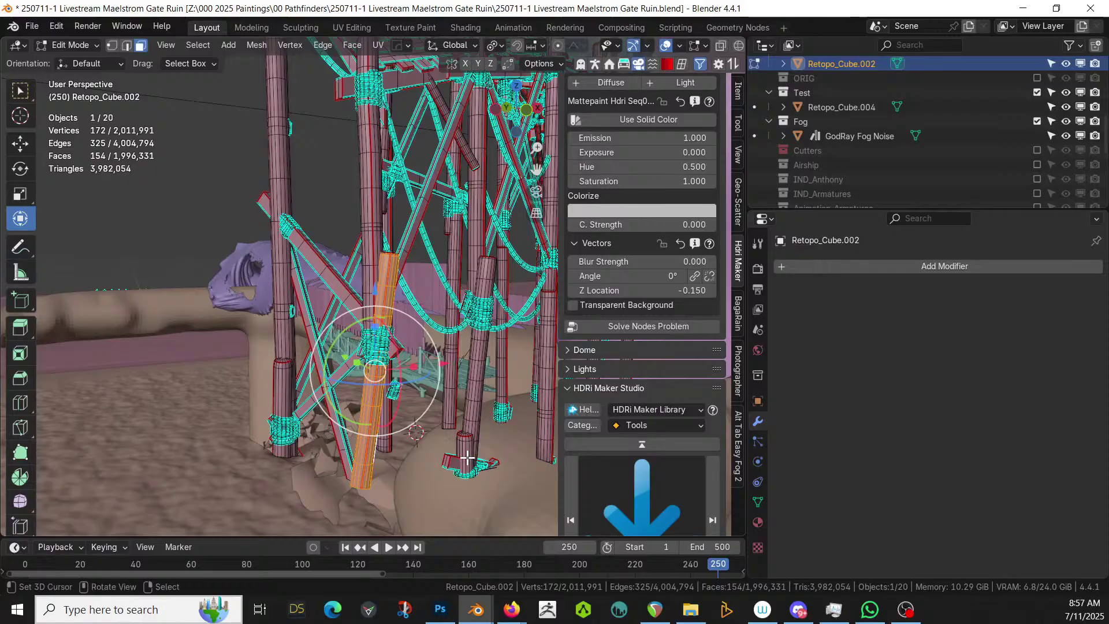
# Circle-select the short post stub, crossbeam end and rope lashing at the hanging post's foot and extend the selection to linked geometry
pyautogui.click(467, 458)
pyautogui.press('KP_Decimal')
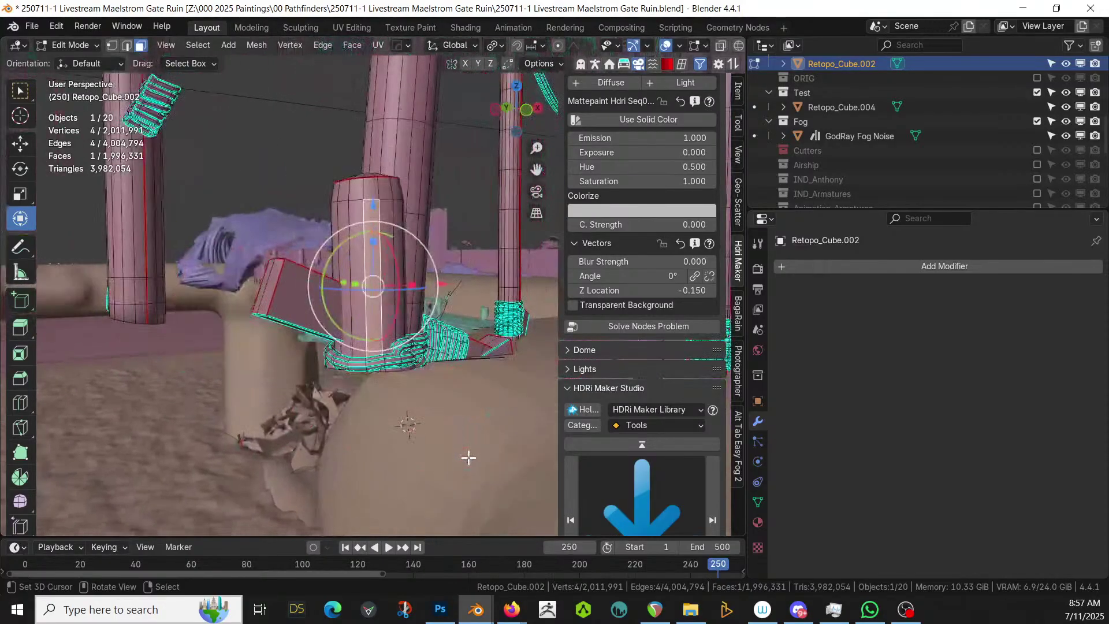
pyautogui.moveTo(468, 459); pyautogui.dragTo(283, 448, button='middle')
pyautogui.press('c')
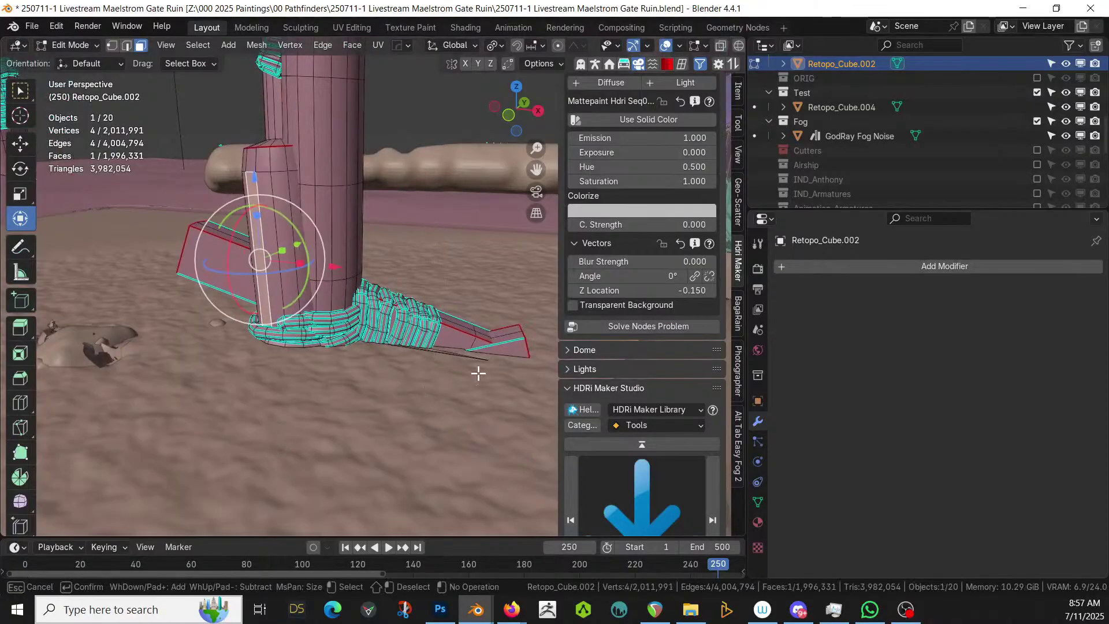
pyautogui.moveTo(428, 331)
pyautogui.mouseDown()
pyautogui.moveTo(369, 338)
pyautogui.moveTo(236, 304)
pyautogui.moveTo(227, 262)
pyautogui.mouseUp()
pyautogui.press('Escape')
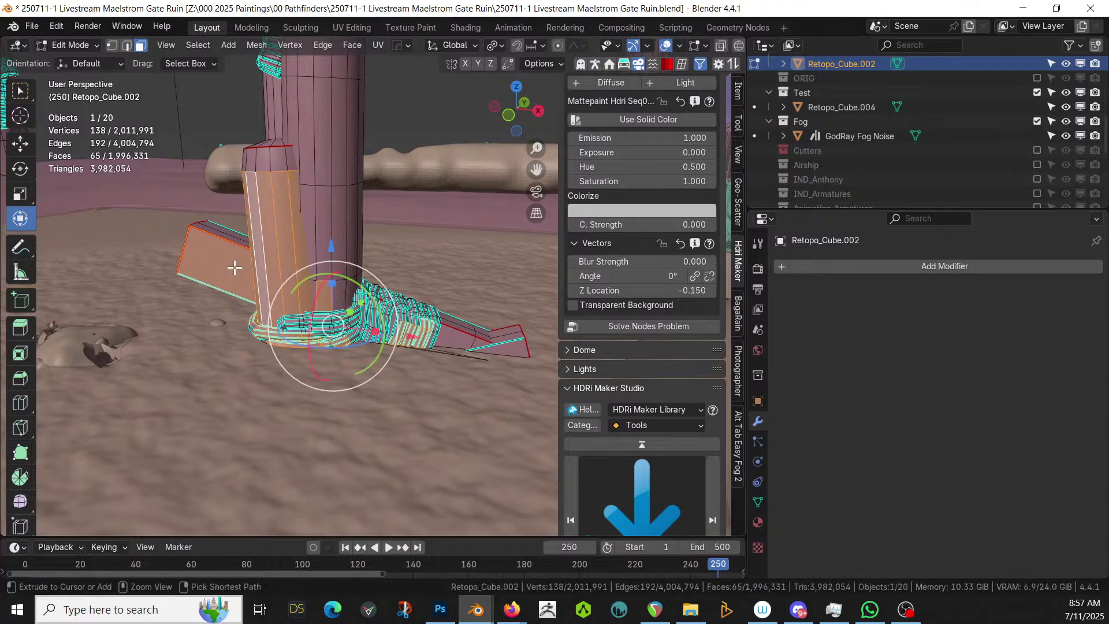
pyautogui.hotkey('ctrl', 'l')
# Add the remaining rope windings and the crossbeam's broken tip to the selection, including all their linked geometry
pyautogui.press('c')
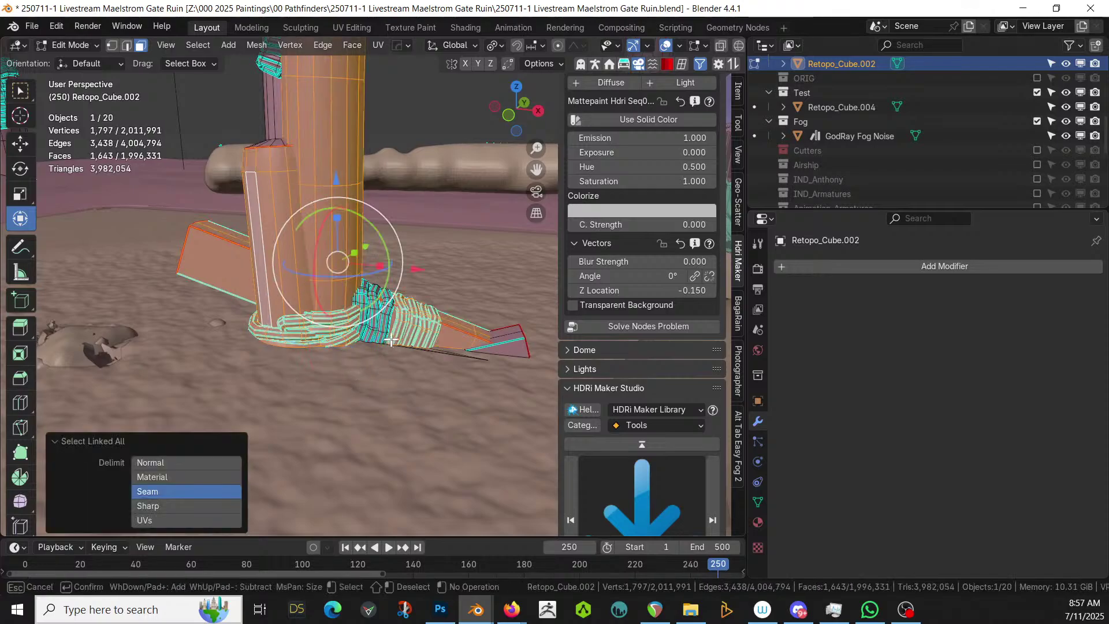
pyautogui.moveTo(378, 324)
pyautogui.mouseDown()
pyautogui.moveTo(358, 308)
pyautogui.moveTo(382, 307)
pyautogui.moveTo(376, 351)
pyautogui.mouseUp()
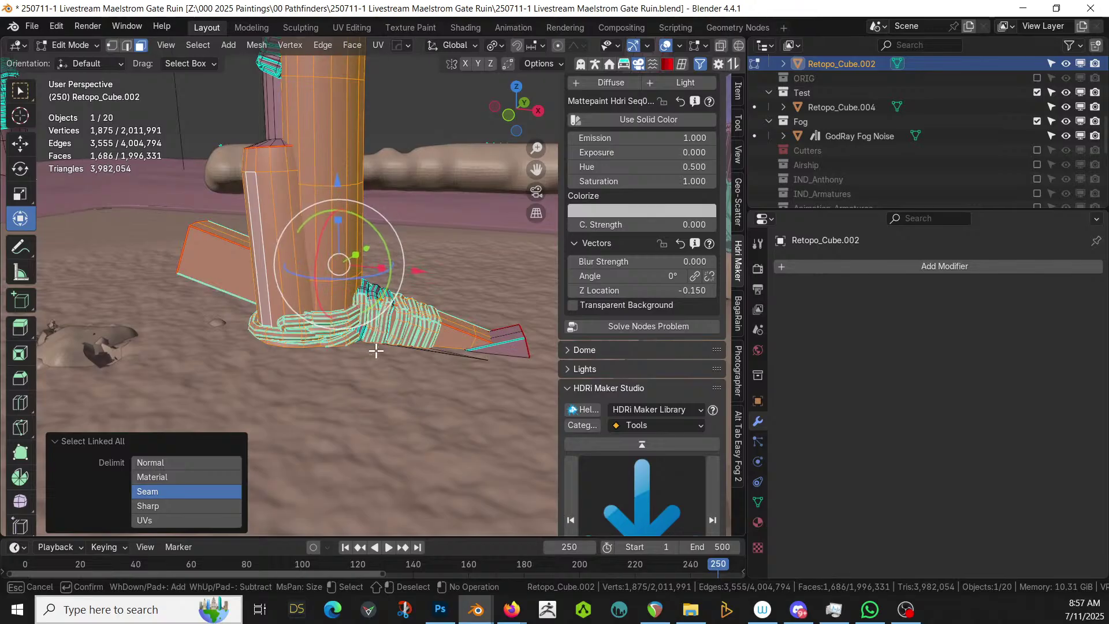
pyautogui.click(497, 339)
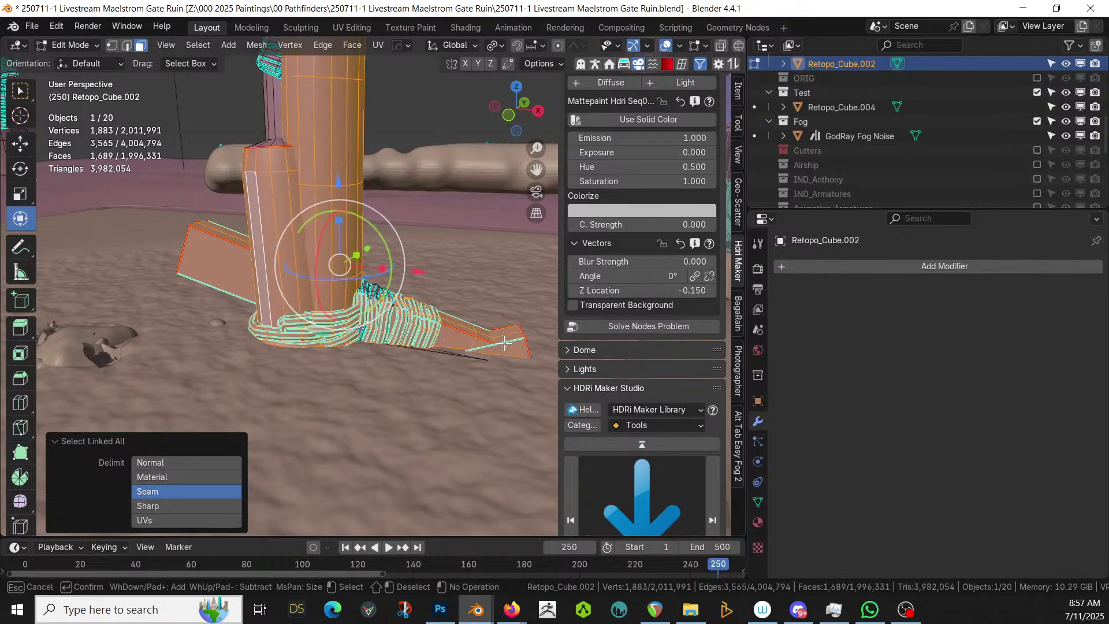
pyautogui.rightClick(226, 332)
pyautogui.hotkey('ctrl', 'l')
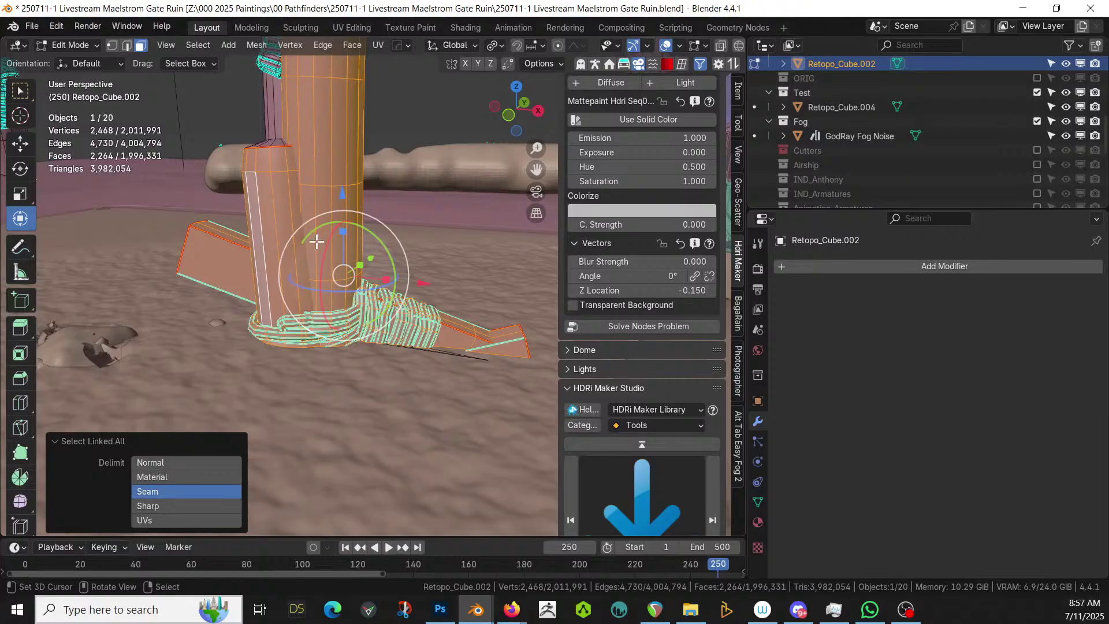
# Add the stub's top cap and its linked faces to the selection and delete the vertices of the whole hanging post assembly
pyautogui.press('x')
pyautogui.moveTo(462, 302); pyautogui.dragTo(310, 181, button='middle')
pyautogui.press('c')
pyautogui.moveTo(263, 185); pyautogui.dragTo(244, 182)
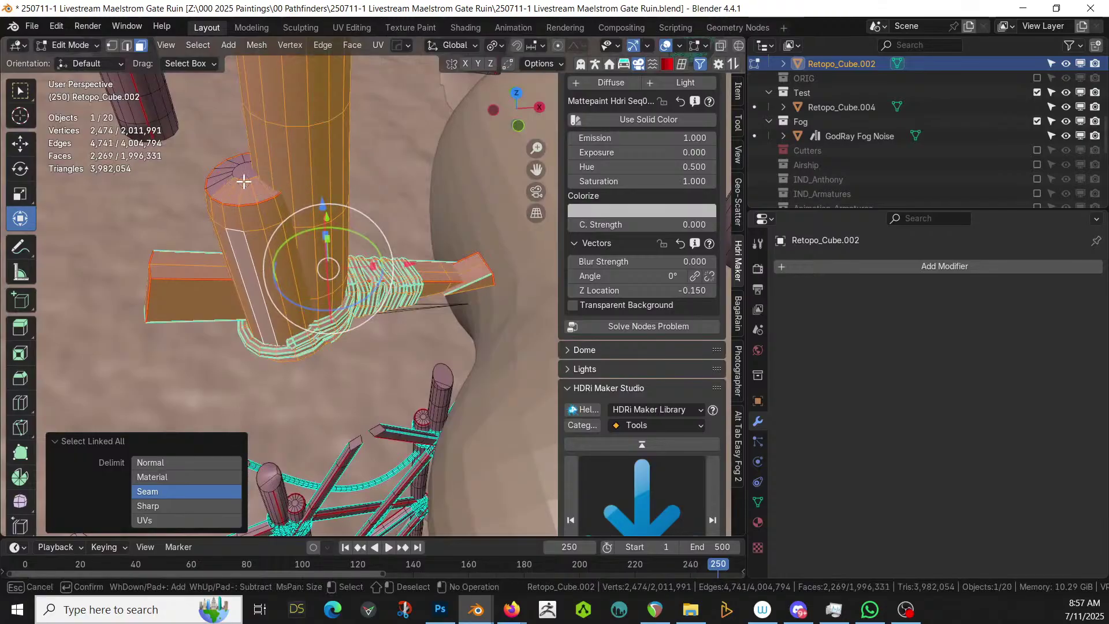
pyautogui.press('Escape')
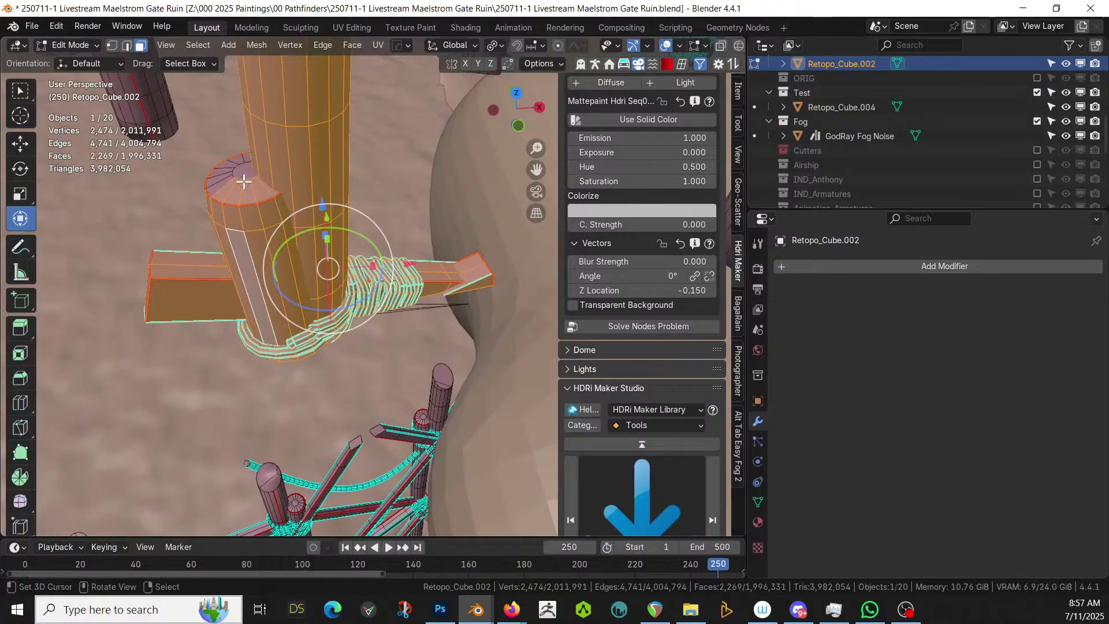
pyautogui.moveTo(273, 193); pyautogui.dragTo(287, 194, button='middle')
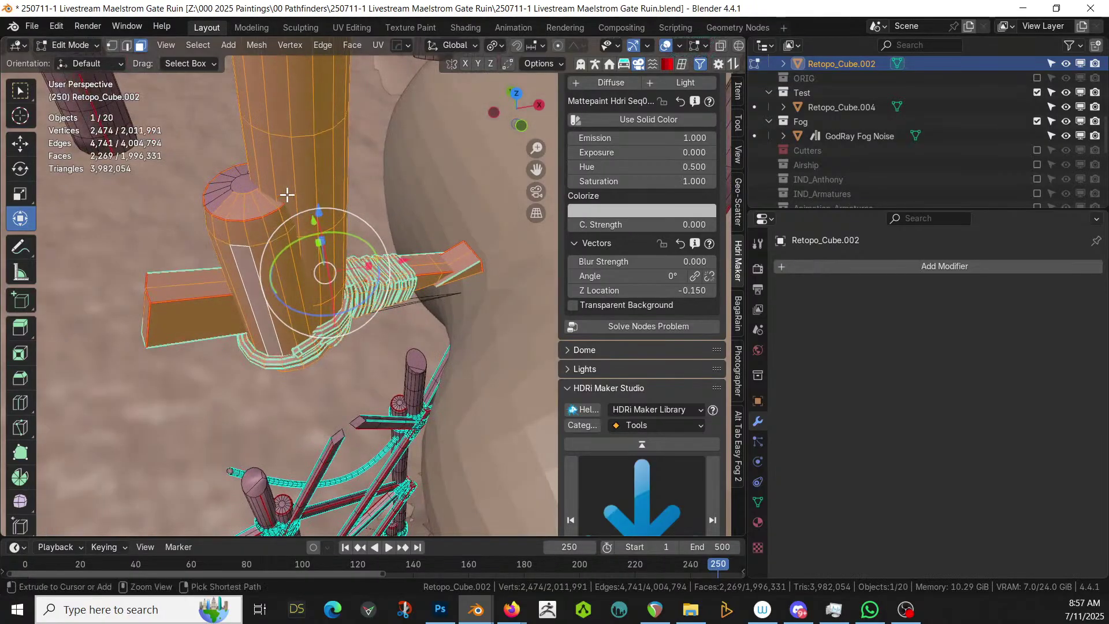
pyautogui.hotkey('ctrl', 'l')
pyautogui.press('x')
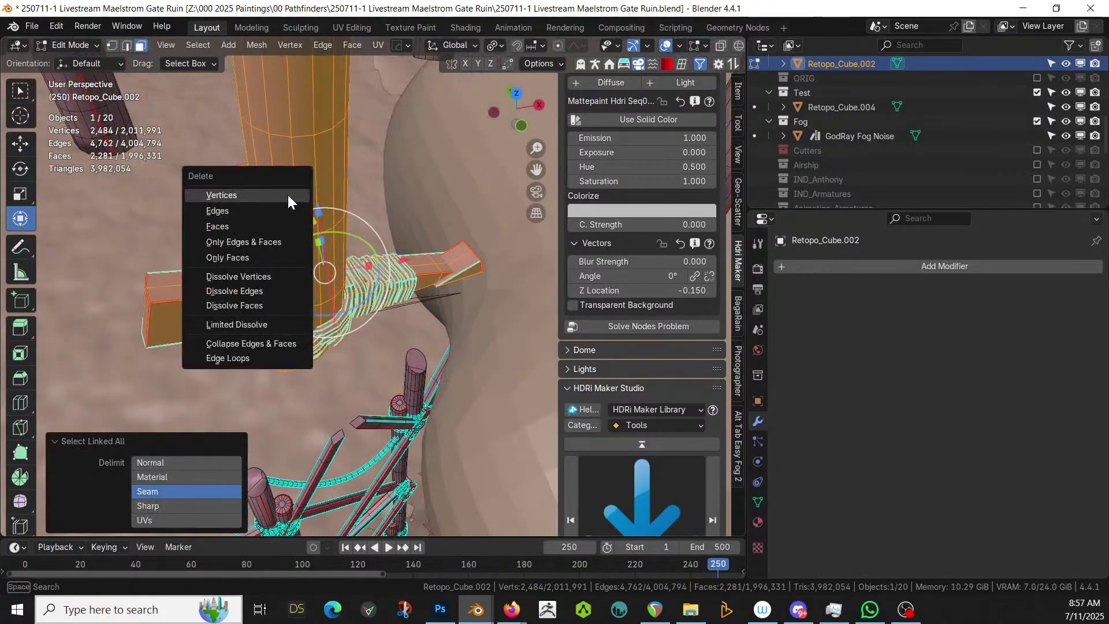
pyautogui.click(288, 195)
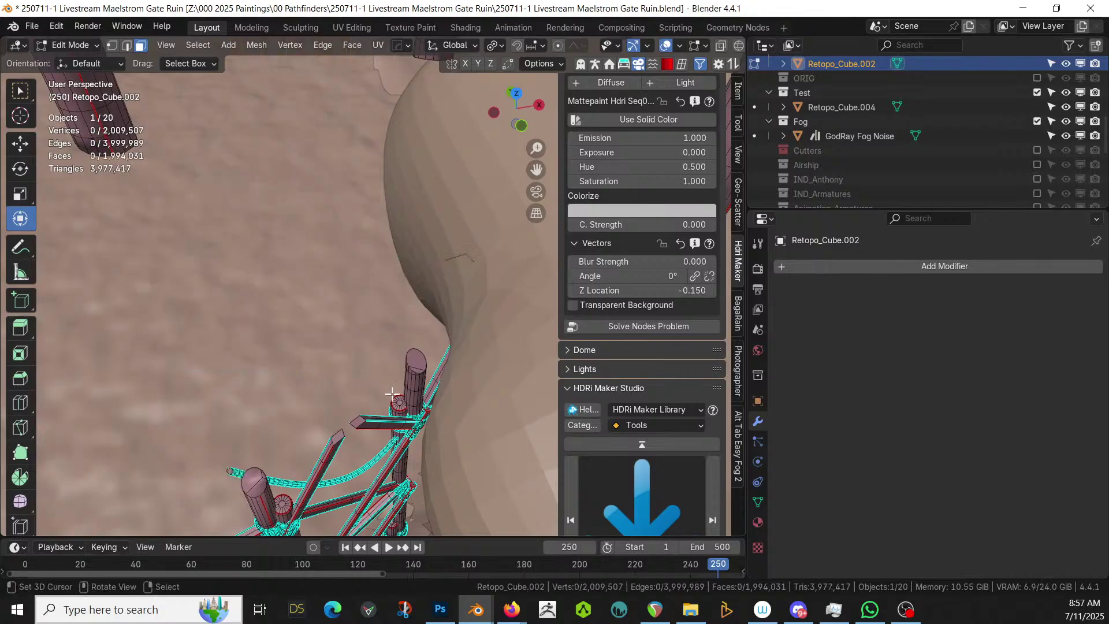
# Leave Edit Mode on the scaffold mesh, check the trimmed posts around the ruin and save the file
pyautogui.press('Tab')
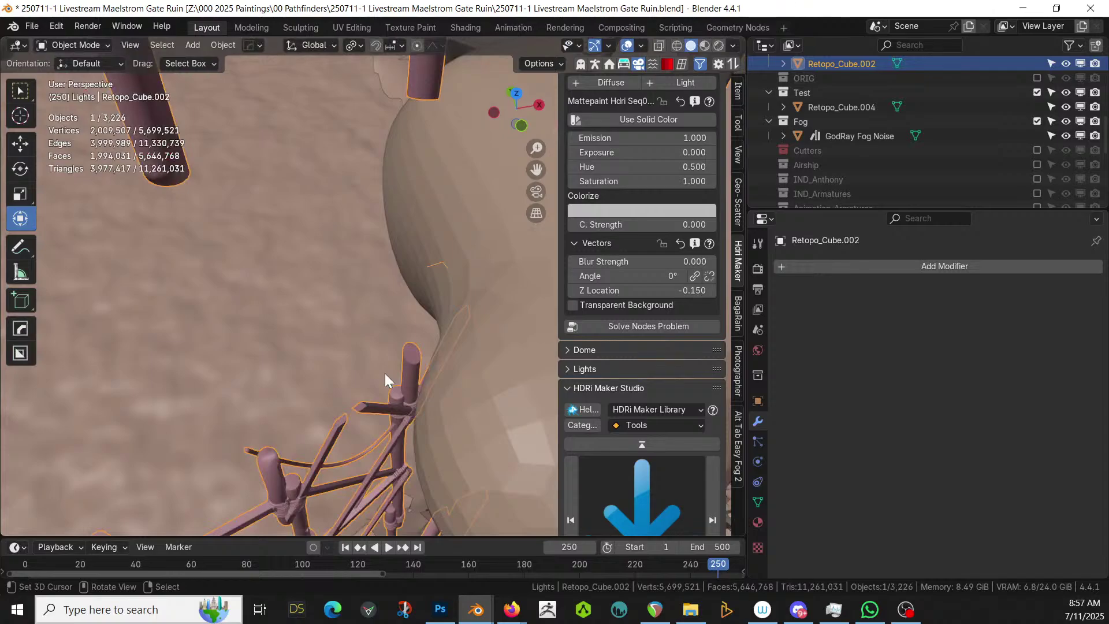
pyautogui.moveTo(385, 373); pyautogui.dragTo(290, 278, button='middle')
pyautogui.scroll(-4, 289, 278)
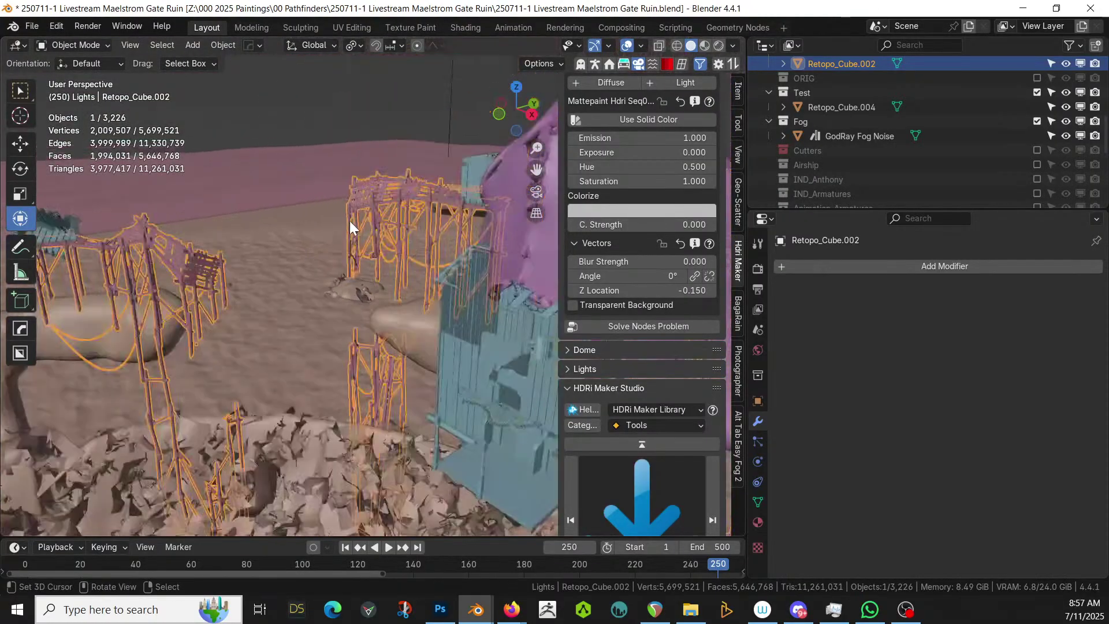
pyautogui.moveTo(350, 222); pyautogui.dragTo(342, 186, button='middle')
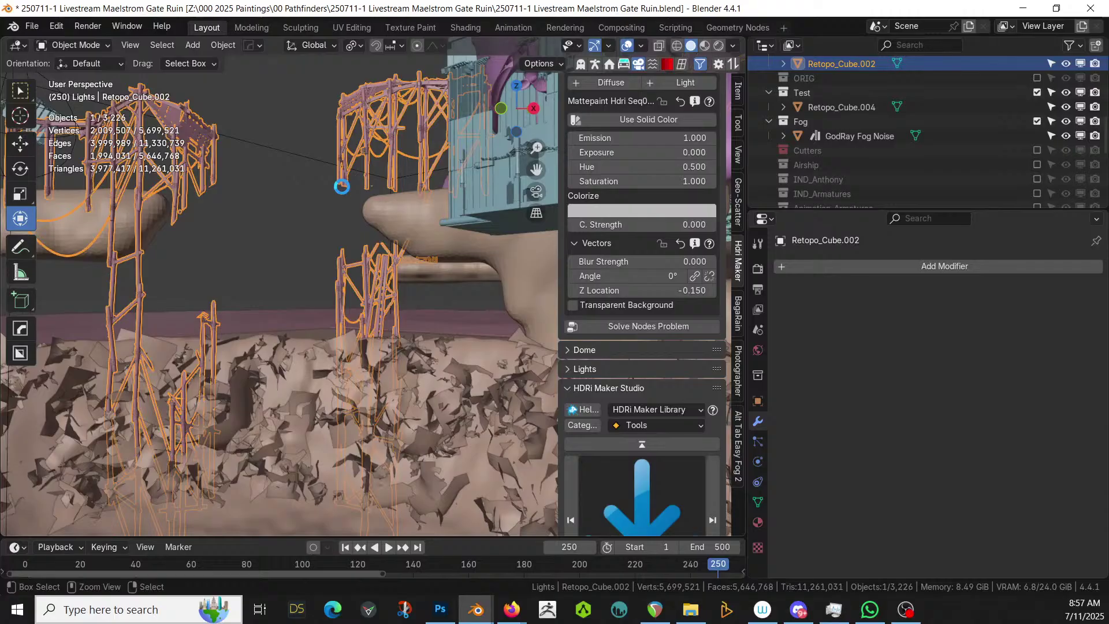
pyautogui.hotkey('ctrl', 's')
pyautogui.moveTo(342, 186); pyautogui.dragTo(112, 239, button='middle')
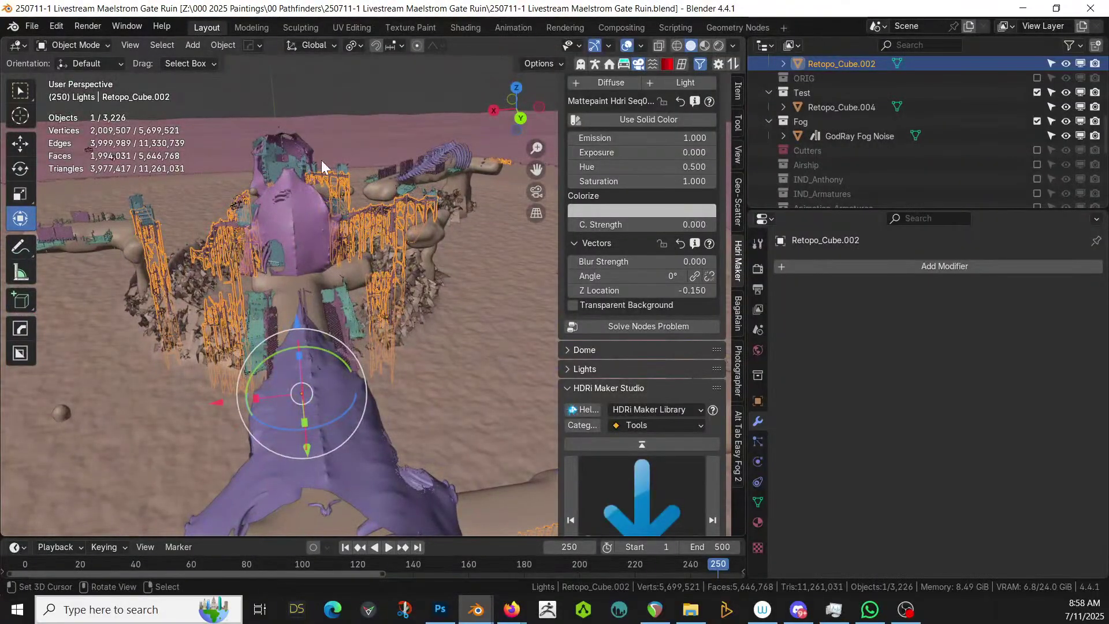
# Select the purple organic rib structure lying on the detached curved arm and enter Edit Mode on its mesh
pyautogui.moveTo(400, 276); pyautogui.dragTo(747, 273, button='middle')
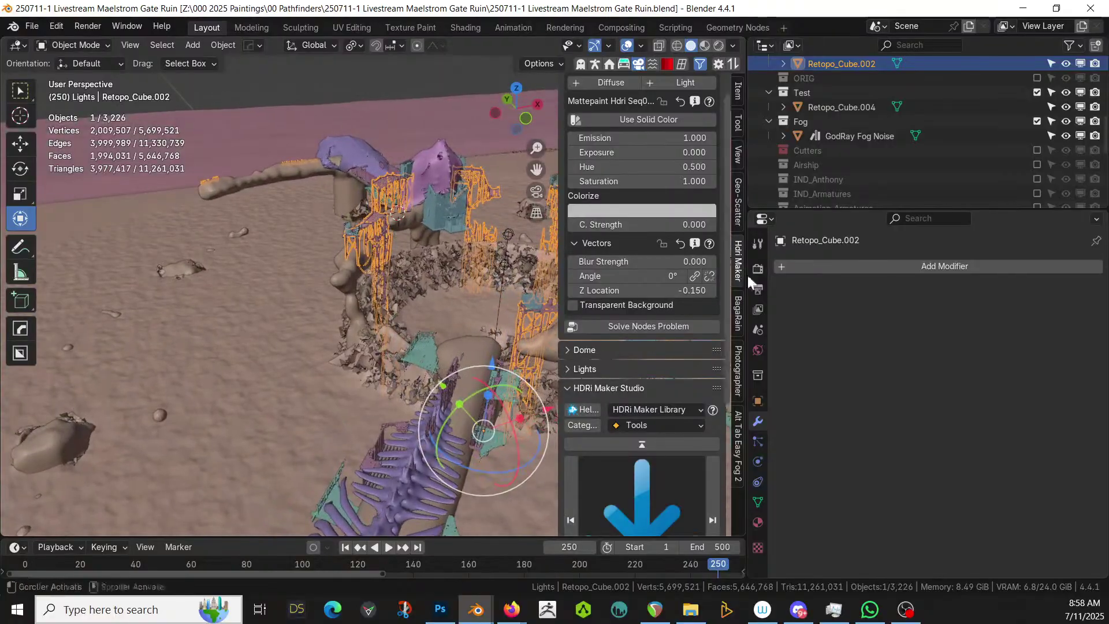
pyautogui.click(411, 64)
pyautogui.moveTo(410, 65); pyautogui.dragTo(474, 191, button='middle')
pyautogui.click(227, 362)
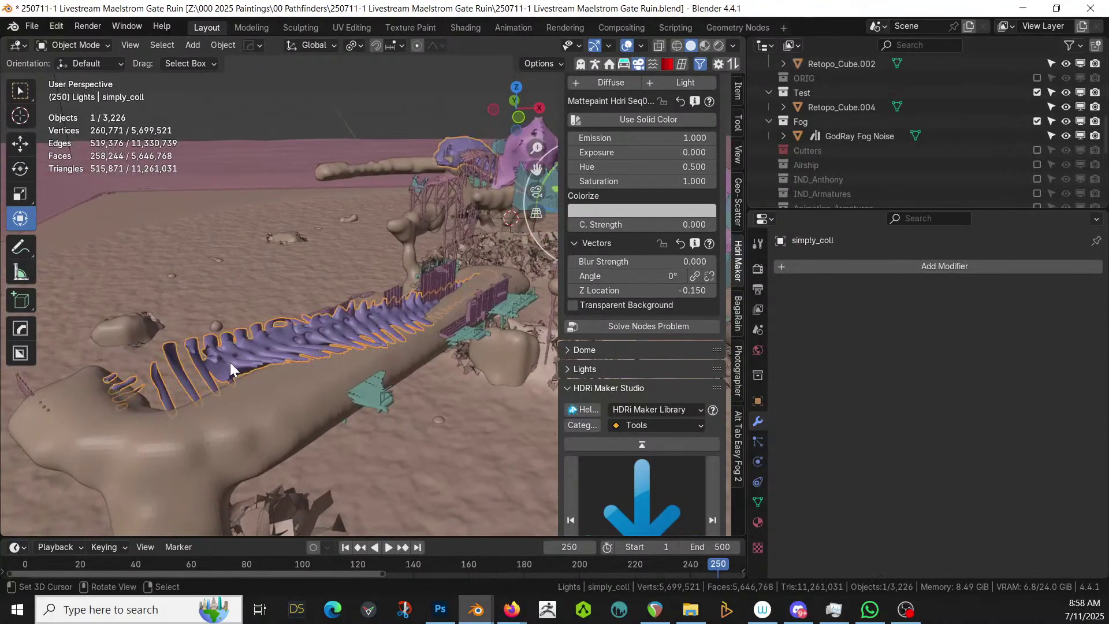
pyautogui.moveTo(230, 362); pyautogui.dragTo(255, 359, button='middle')
pyautogui.moveTo(270, 369)
pyautogui.mouseDown(button='middle')
pyautogui.moveTo(255, 371)
pyautogui.moveTo(272, 363)
pyautogui.mouseUp(button='middle')
pyautogui.press('Tab')
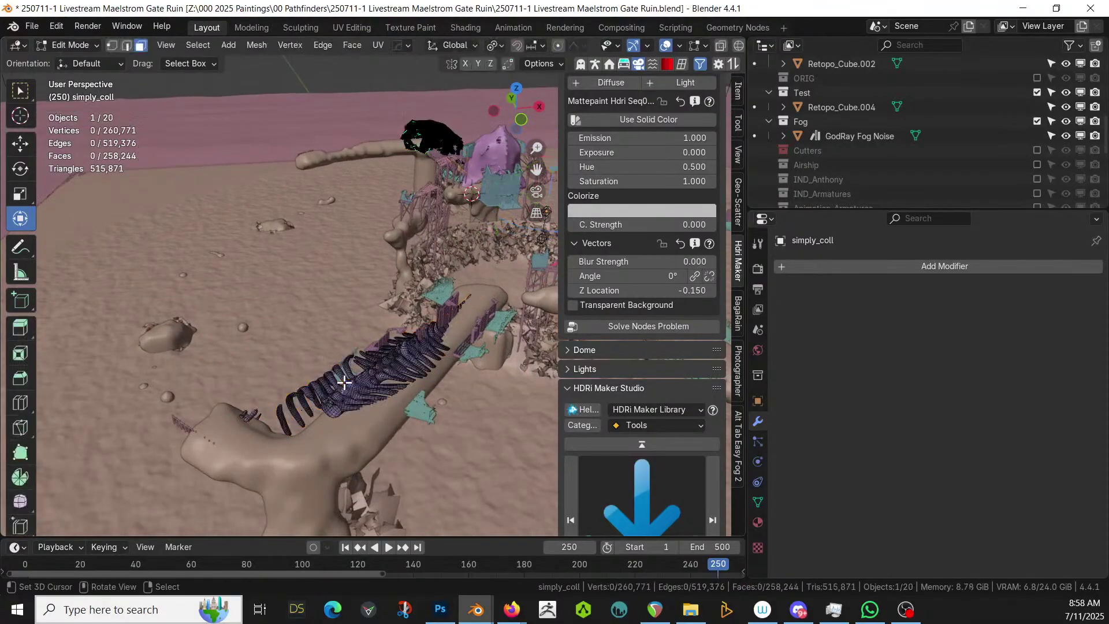
# From the top view, circle-select the ribs on the diagonal arm, extend to linked geometry, delete it and return to Object Mode
pyautogui.press('KP_7')
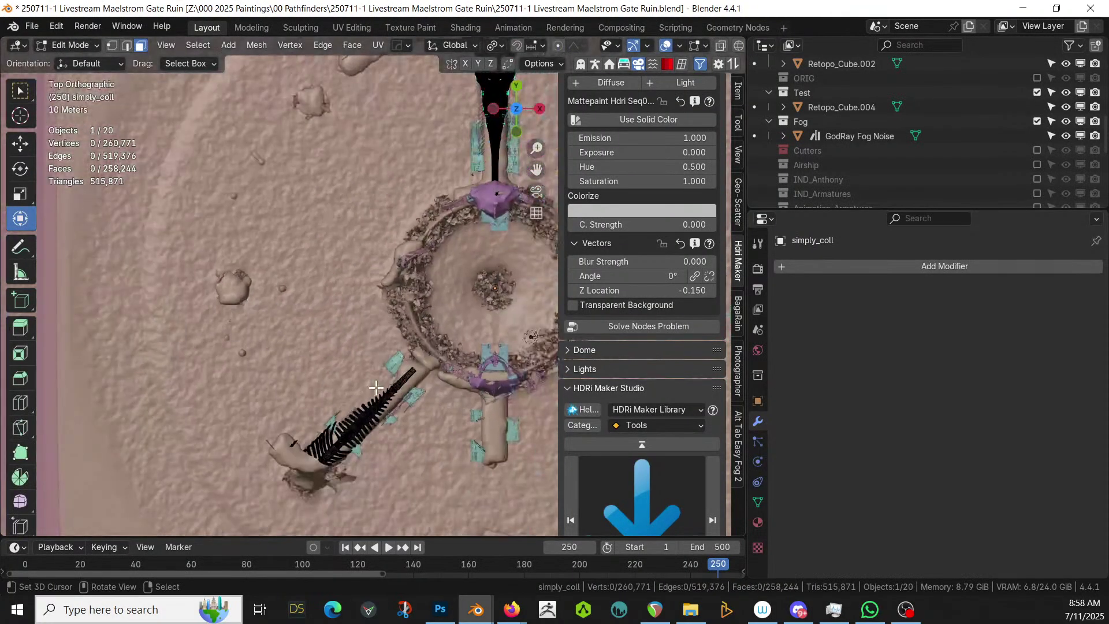
pyautogui.scroll(2, 389, 334)
pyautogui.press('c')
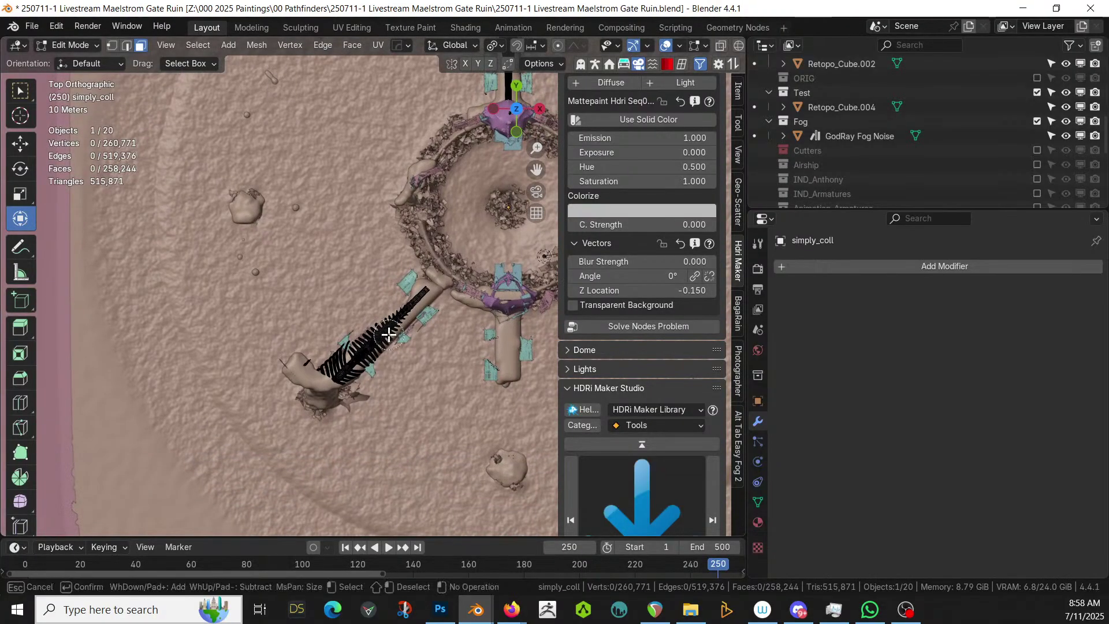
pyautogui.scroll(-4, 370, 341)
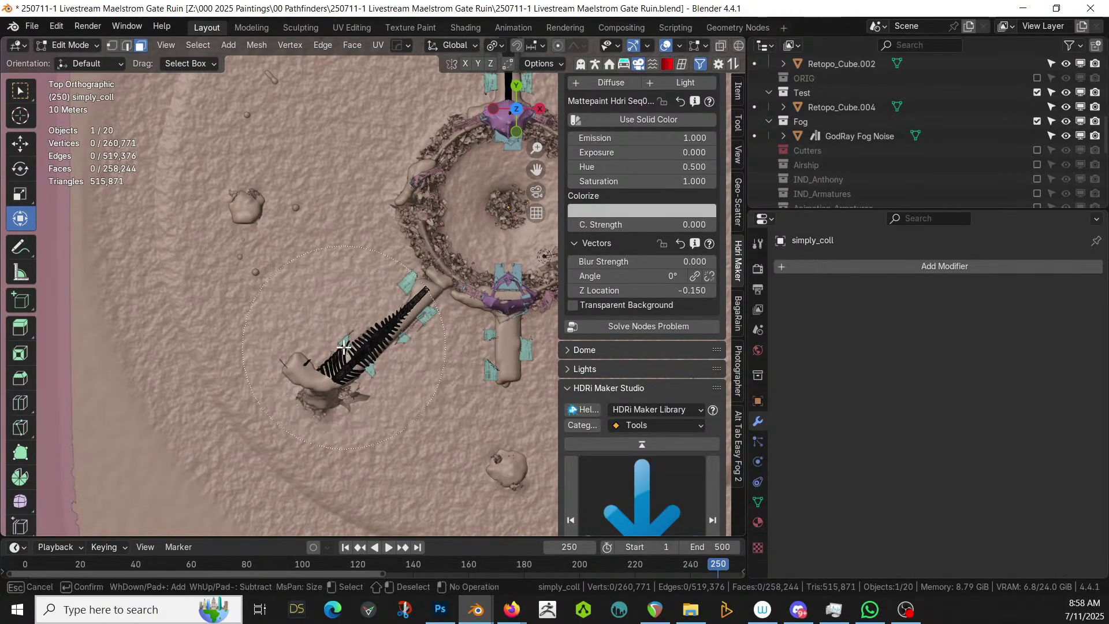
pyautogui.click(345, 347)
pyautogui.press('Escape')
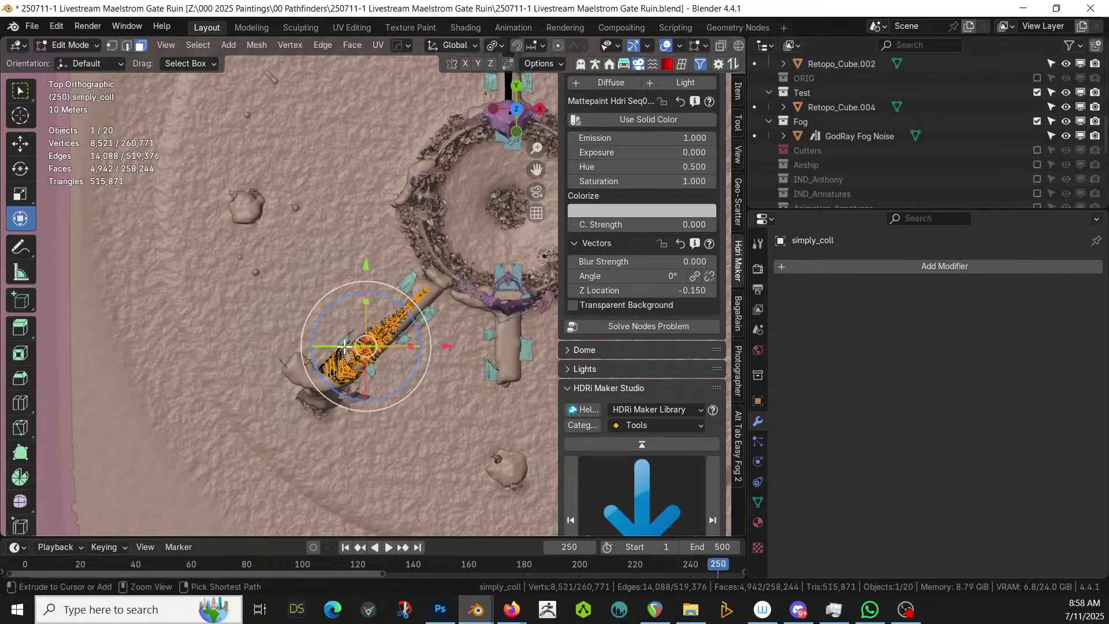
pyautogui.hotkey('ctrl', 'l')
pyautogui.press('x')
pyautogui.click(344, 346)
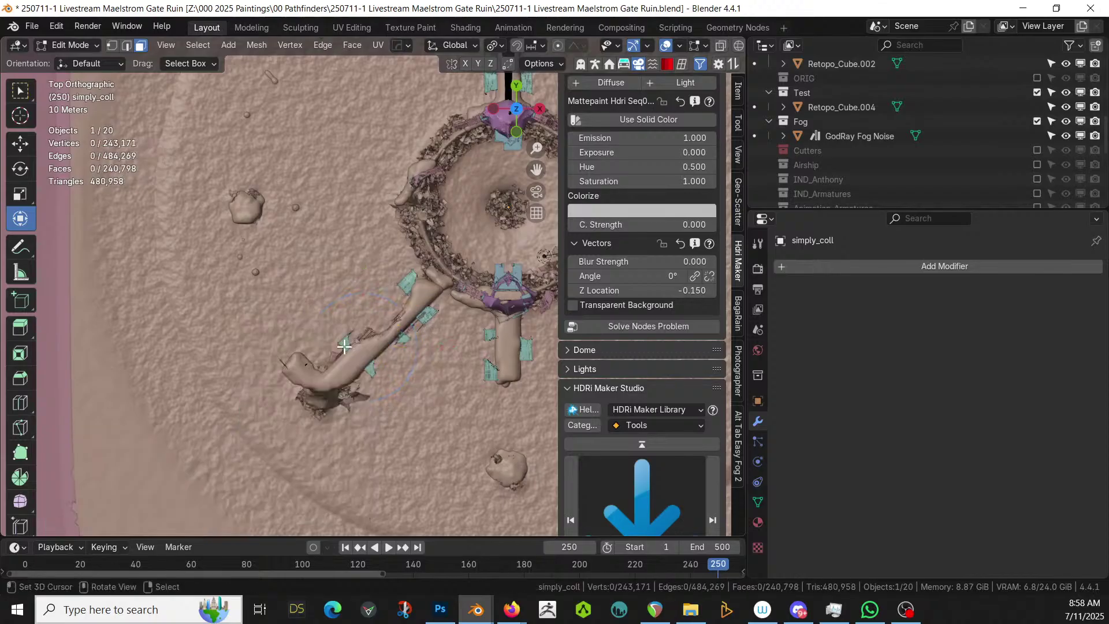
pyautogui.press('Tab')
# Enable the Airship collection in the view layer and view the ruin from above with the airship beside it
pyautogui.moveTo(344, 346); pyautogui.dragTo(693, 331, button='middle')
pyautogui.scroll(-3, 690, 331)
pyautogui.moveTo(266, 354); pyautogui.dragTo(134, 369, button='middle')
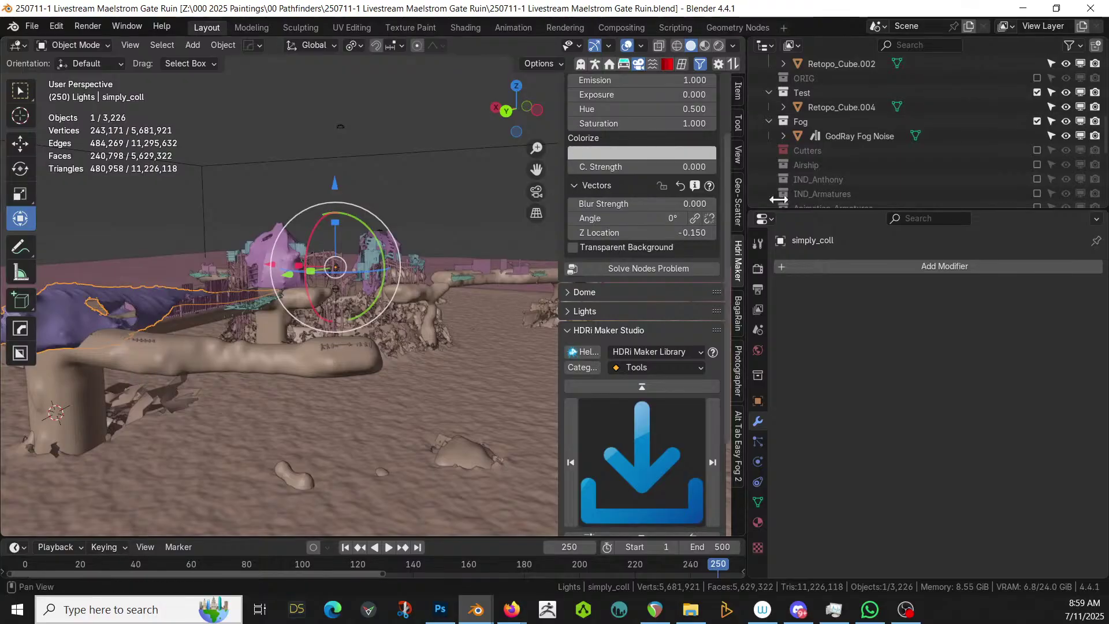
pyautogui.click(1037, 165)
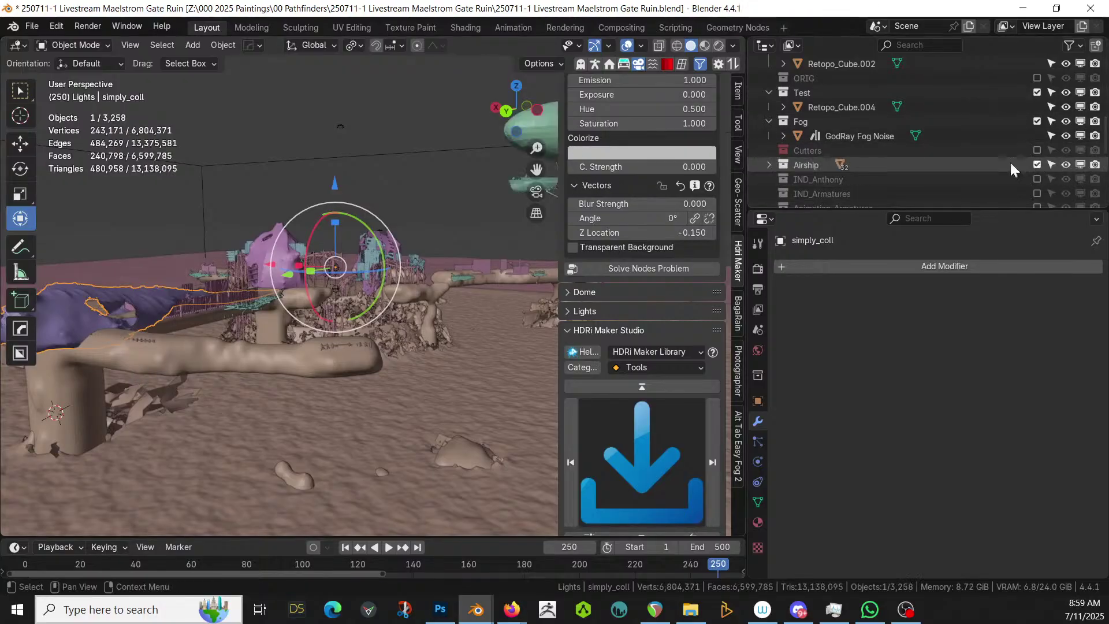
pyautogui.moveTo(444, 162); pyautogui.dragTo(529, 324, button='middle')
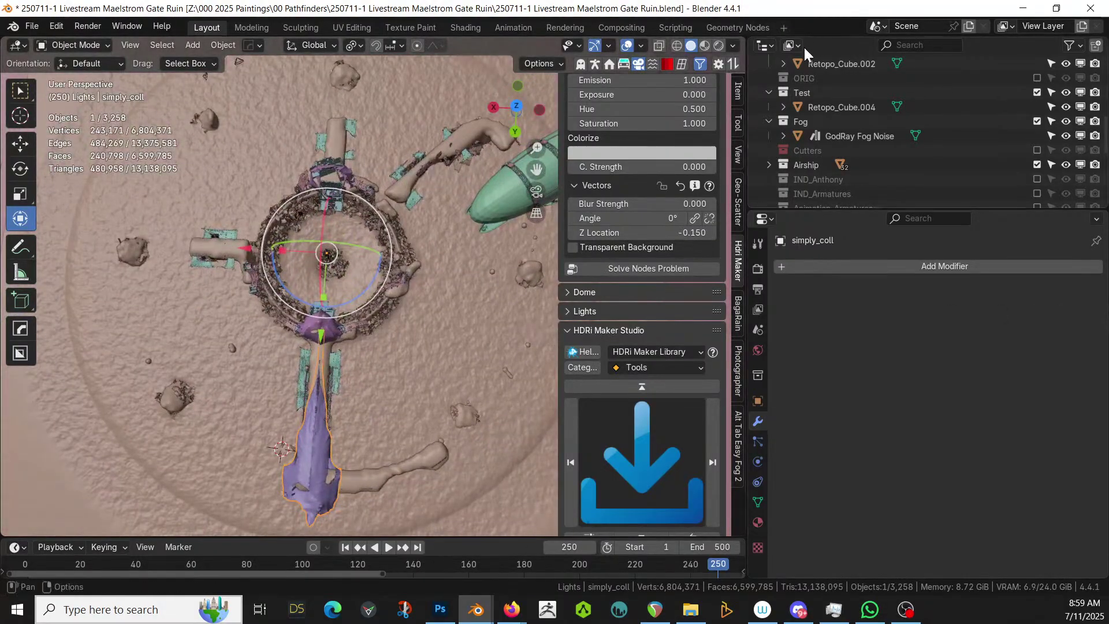
# Select all objects in the Airship collection and move them over the ruin's ring, about 51 m in X, 21 m in Y and -2 m in Z
pyautogui.click(816, 164)
pyautogui.rightClick(813, 163)
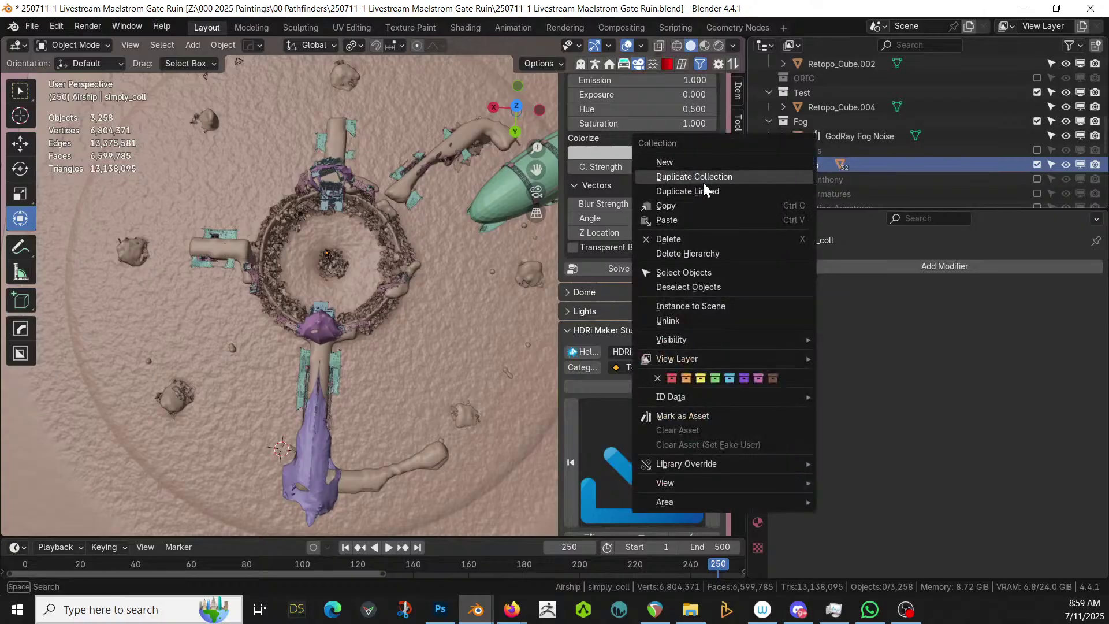
pyautogui.click(701, 271)
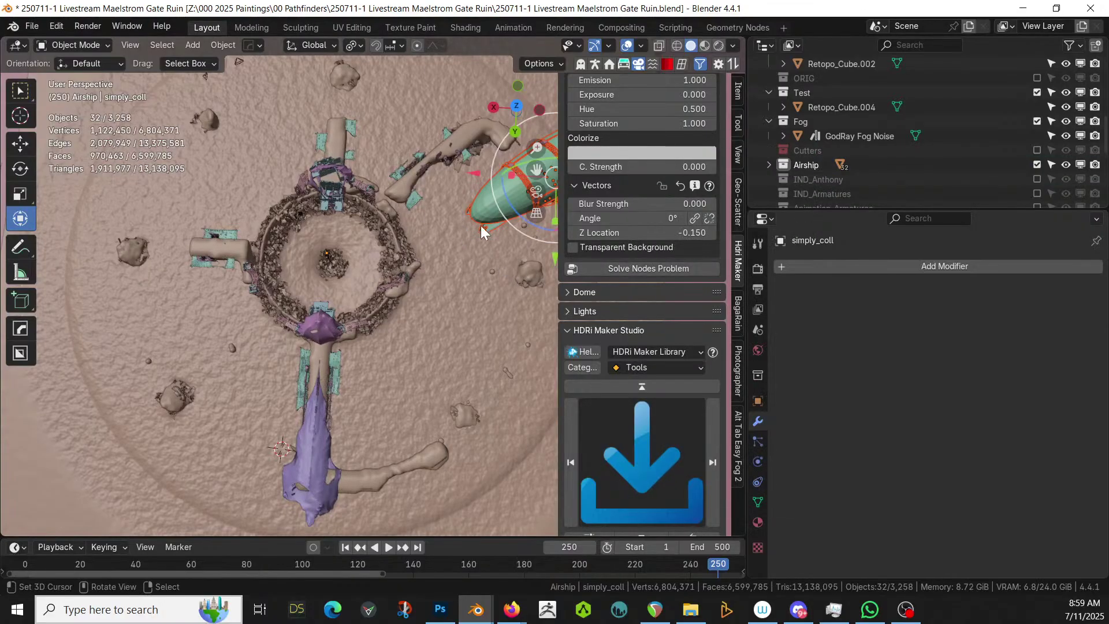
pyautogui.press('g')
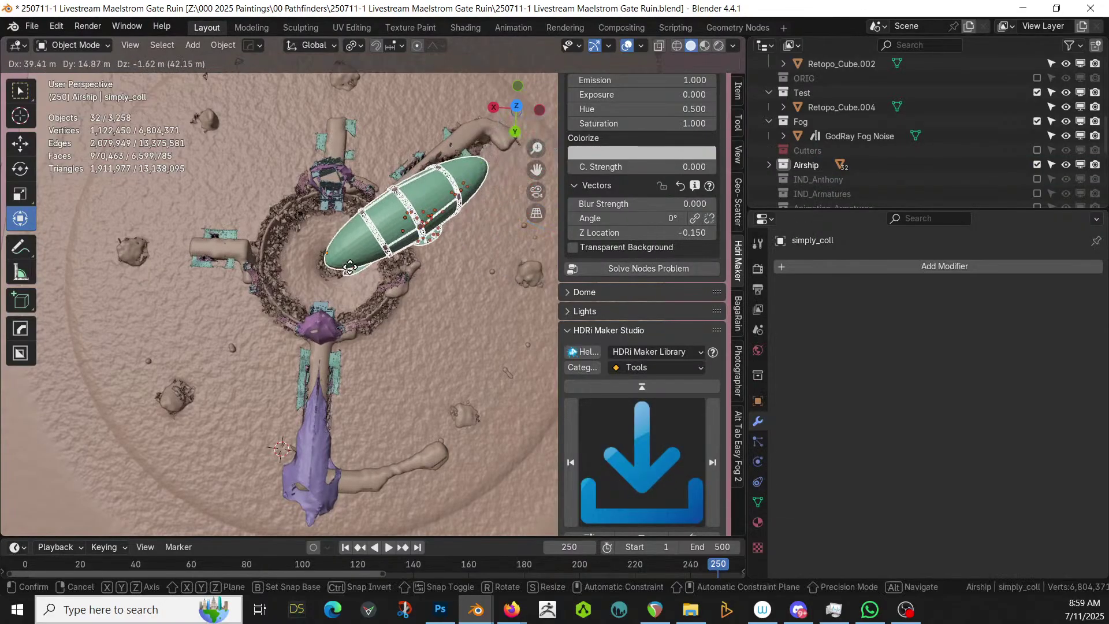
pyautogui.click(317, 291)
pyautogui.moveTo(316, 290); pyautogui.dragTo(376, 177, button='middle')
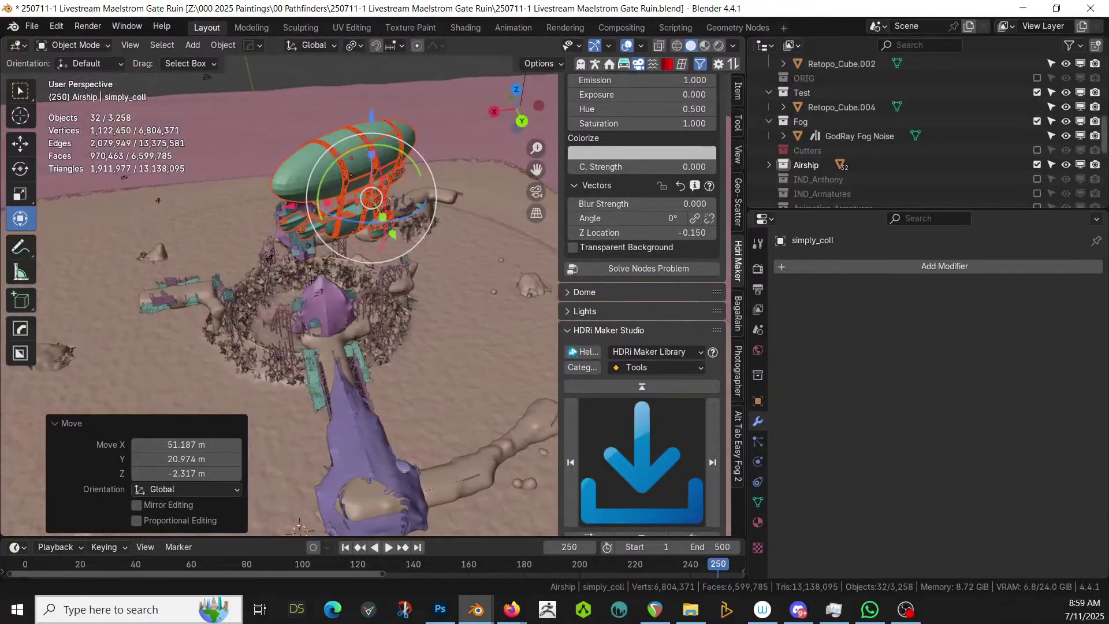
# Delete the disabled IND character collection, IND_Armatures and Animation_Armatures, each with its whole hierarchy
pyautogui.click(833, 181)
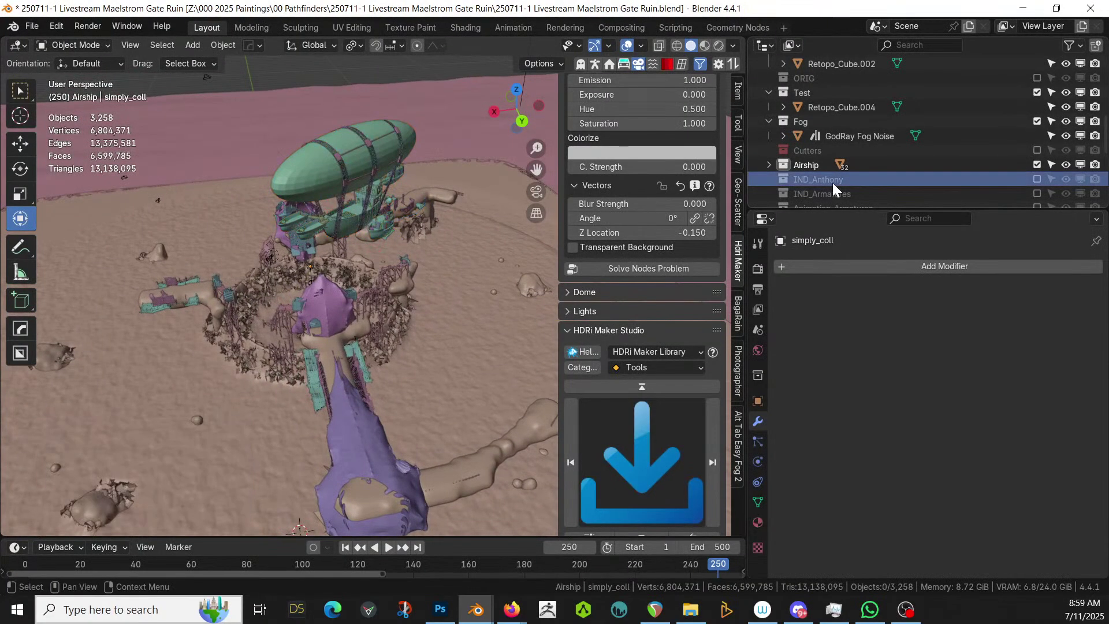
pyautogui.rightClick(833, 182)
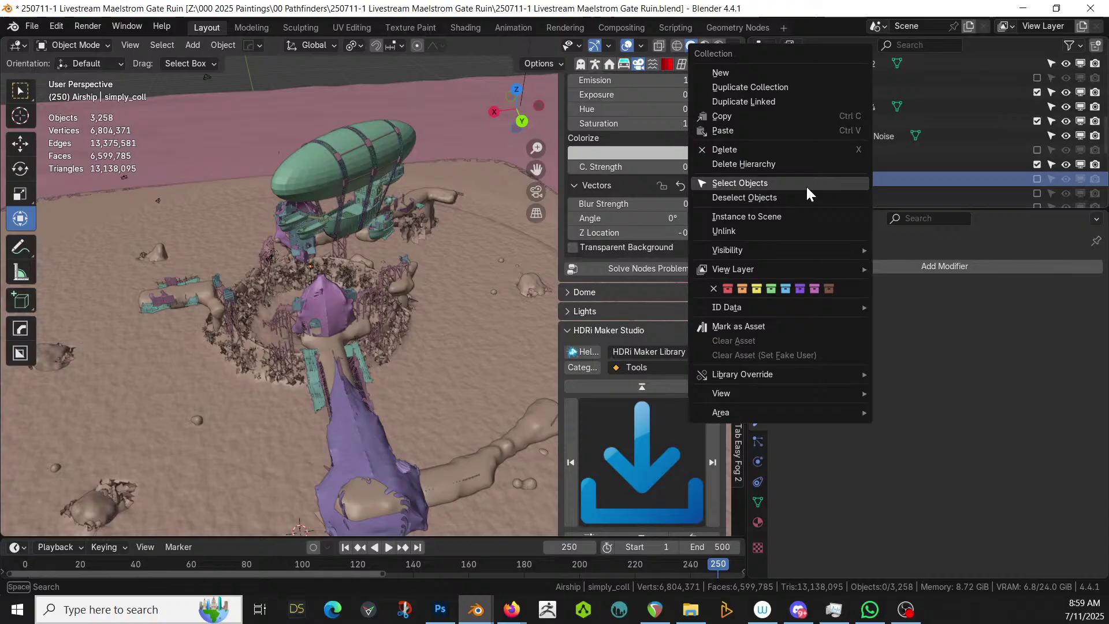
pyautogui.click(769, 162)
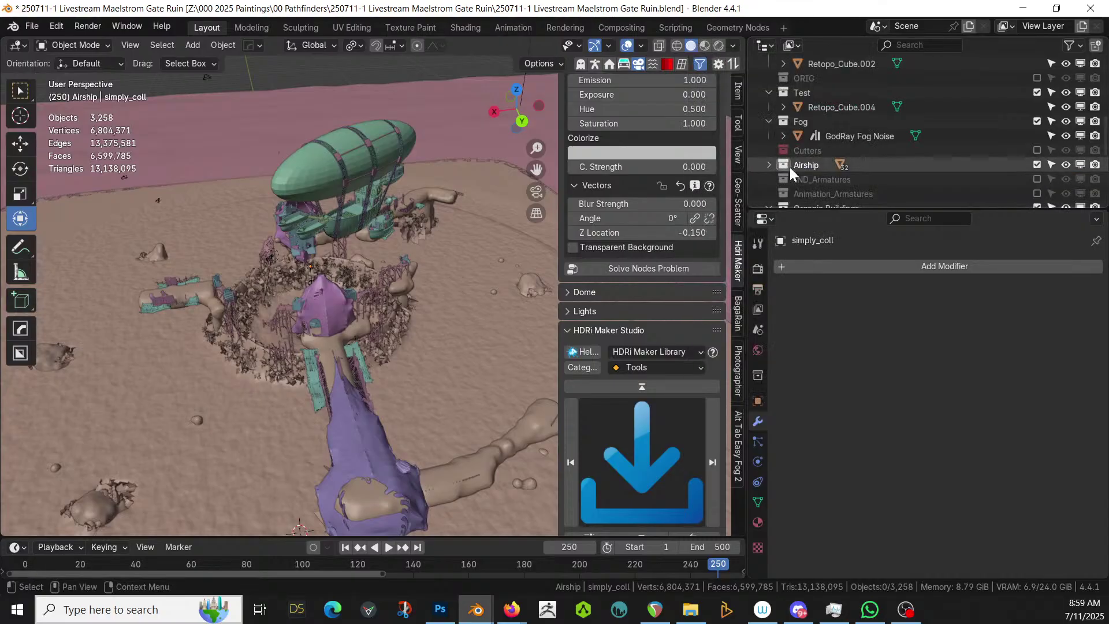
pyautogui.click(833, 179)
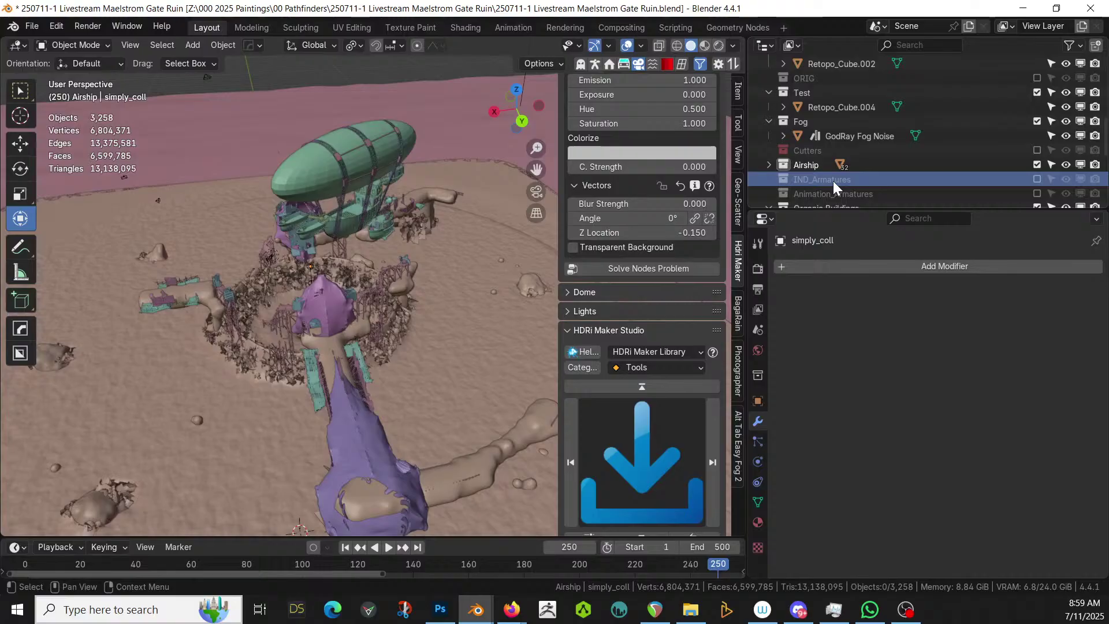
pyautogui.rightClick(833, 180)
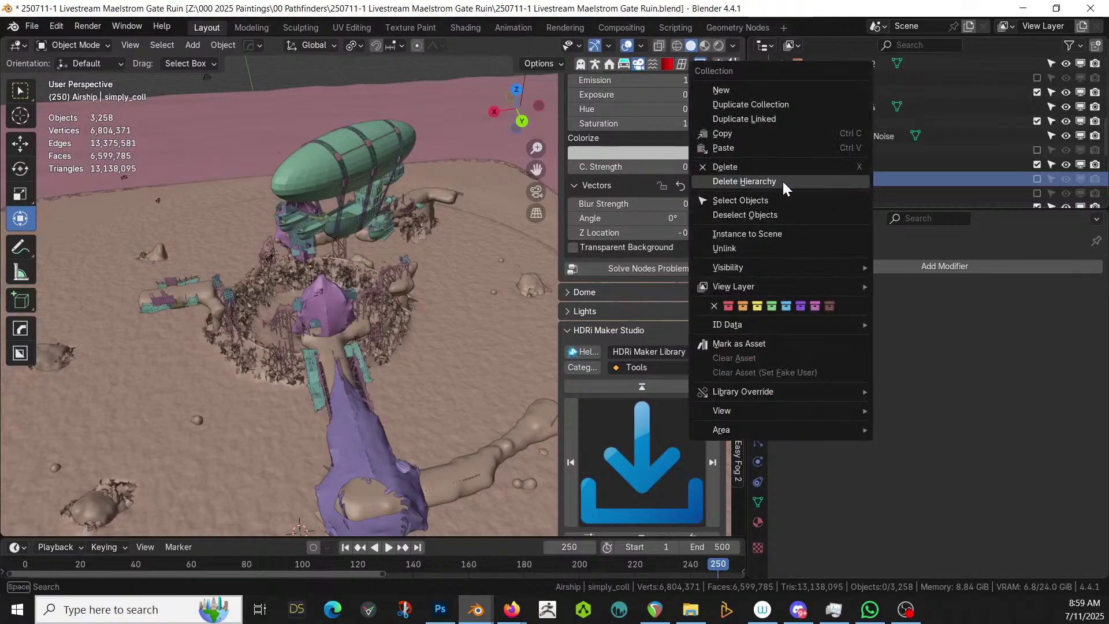
pyautogui.click(783, 182)
pyautogui.rightClick(844, 179)
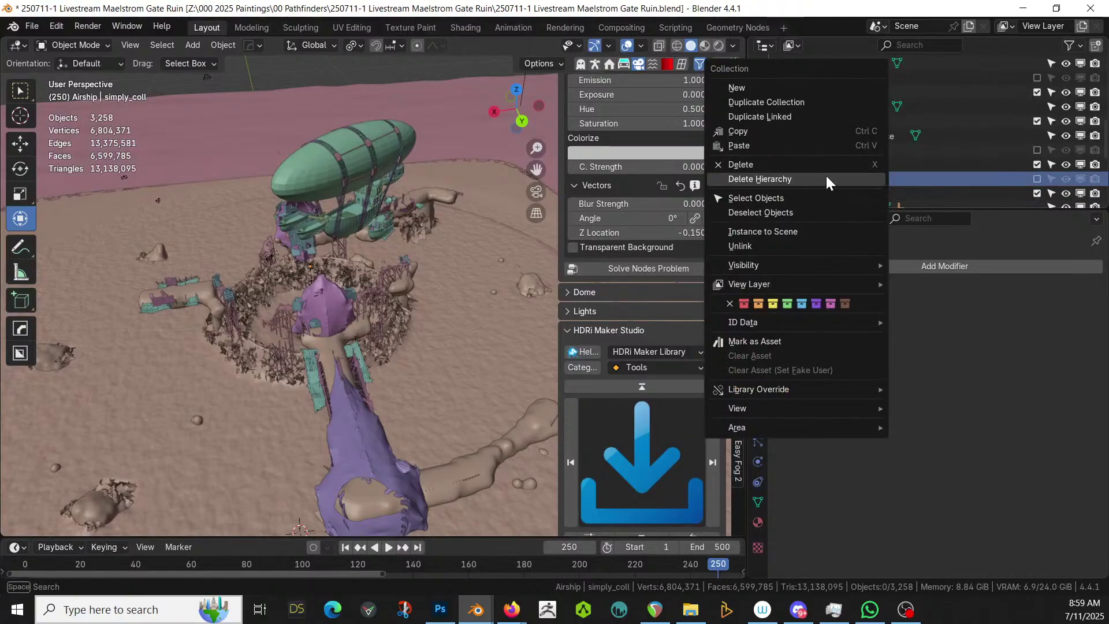
pyautogui.click(827, 181)
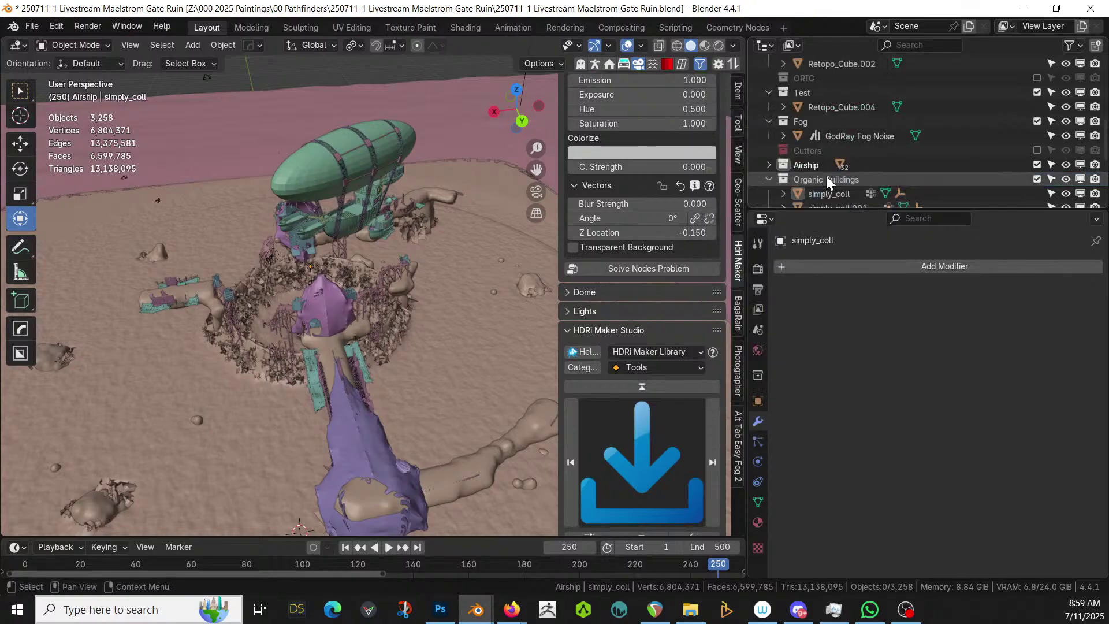
# Delete the hidden BézierCurve object listed under the Platform collection
pyautogui.scroll(-2, 871, 200)
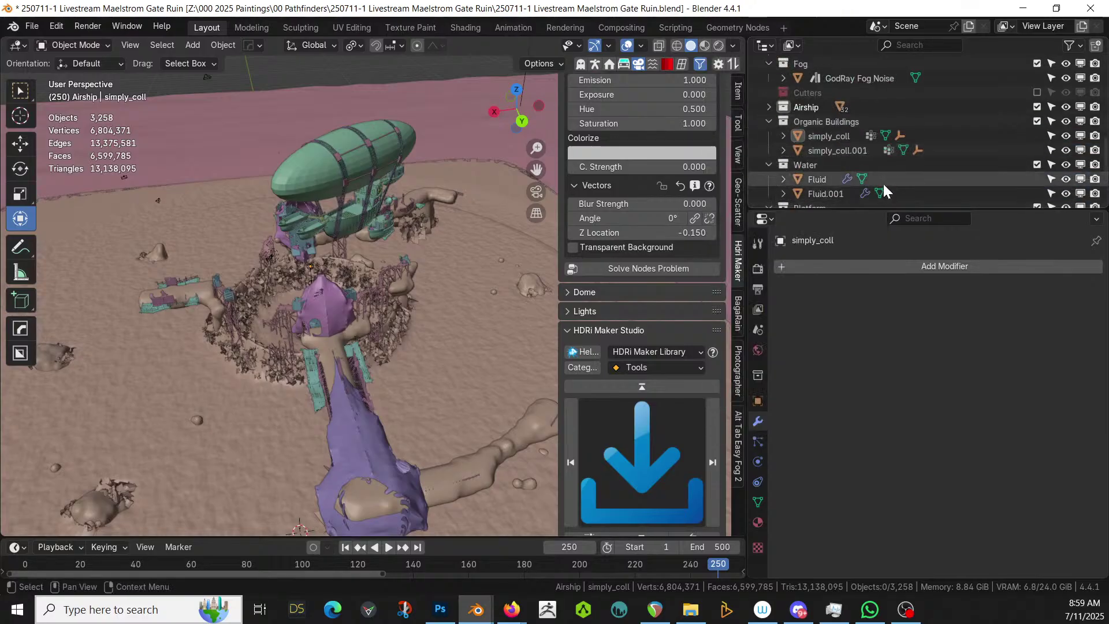
pyautogui.scroll(-2, 883, 185)
pyautogui.rightClick(820, 180)
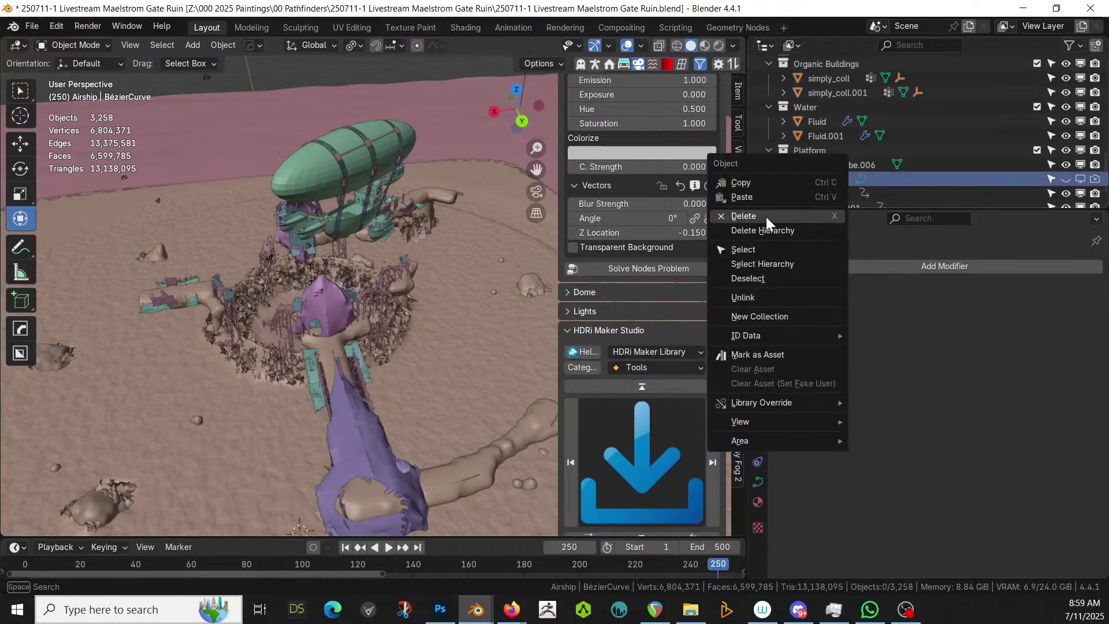
pyautogui.press('x')
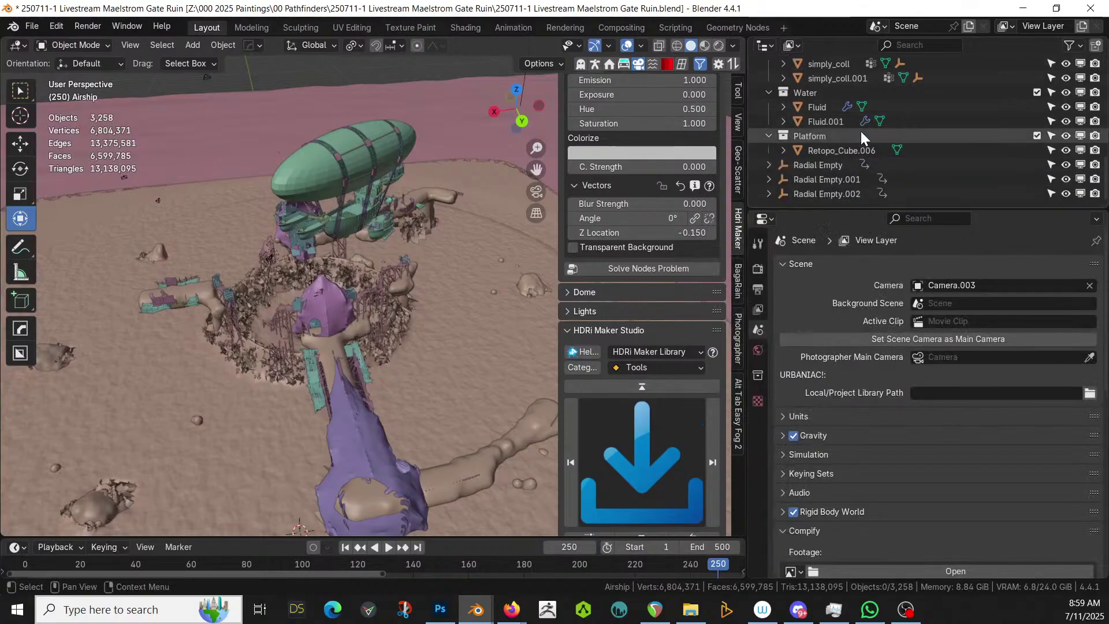
pyautogui.scroll(4, 860, 131)
pyautogui.scroll(3, 860, 132)
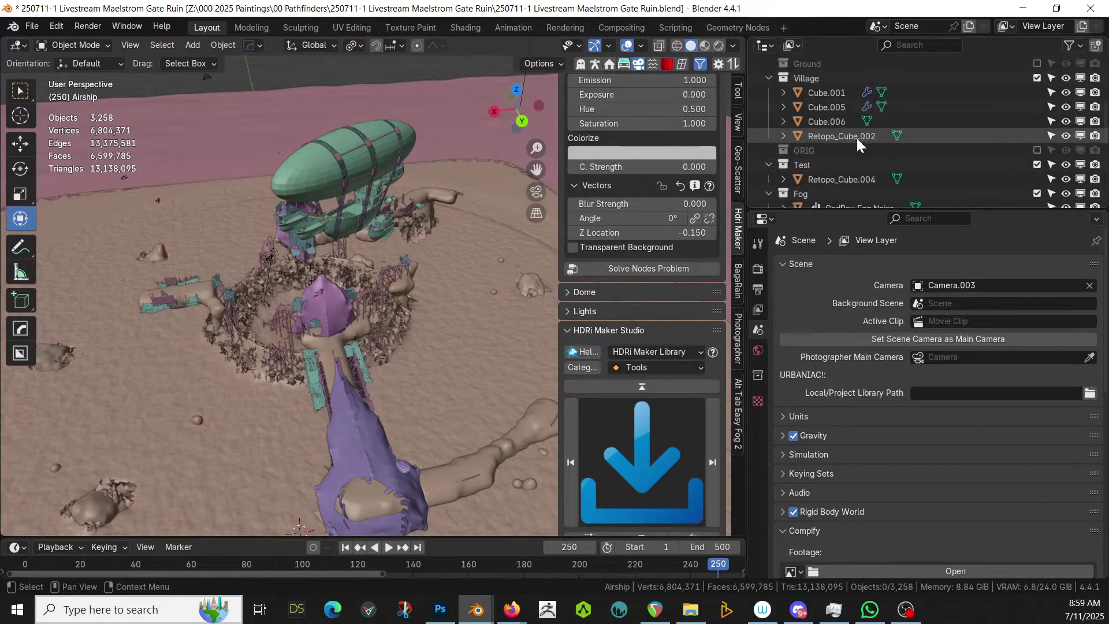
# Delete Camera.001, Camera.002 and Camera.003 from the Cameras collection
pyautogui.moveTo(241, 166); pyautogui.dragTo(452, 164, button='middle')
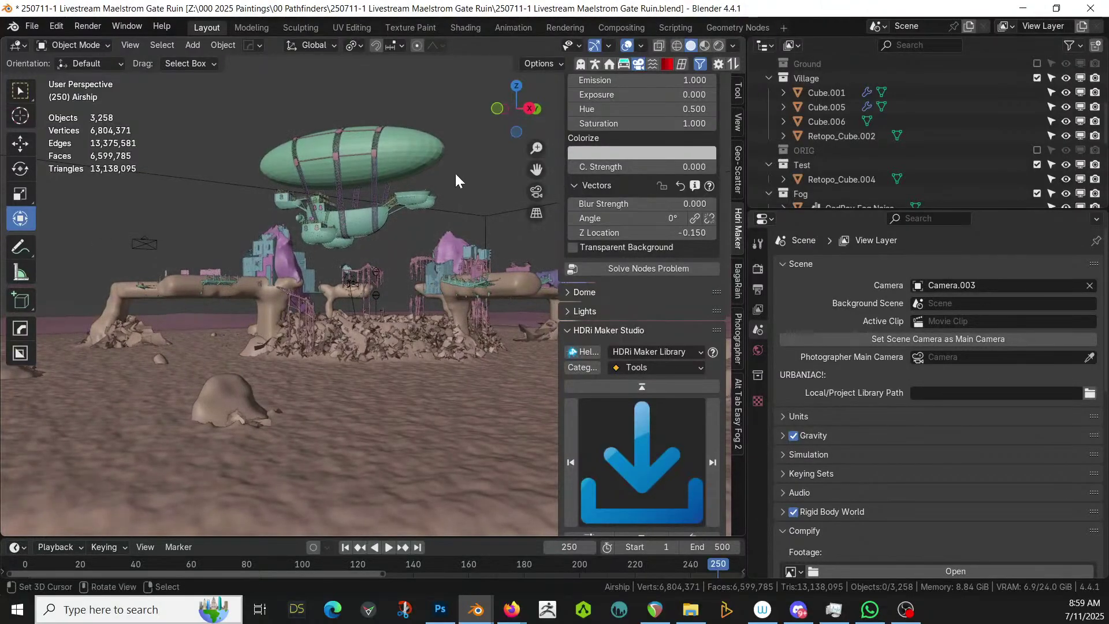
pyautogui.moveTo(455, 171); pyautogui.dragTo(74, 219, button='middle')
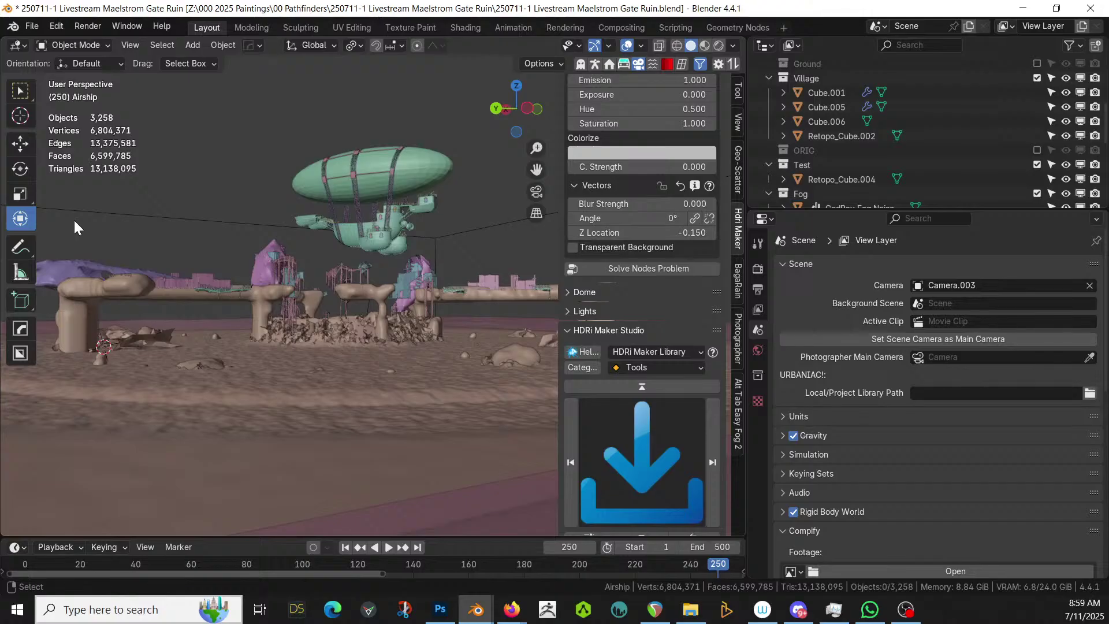
pyautogui.scroll(10, 961, 181)
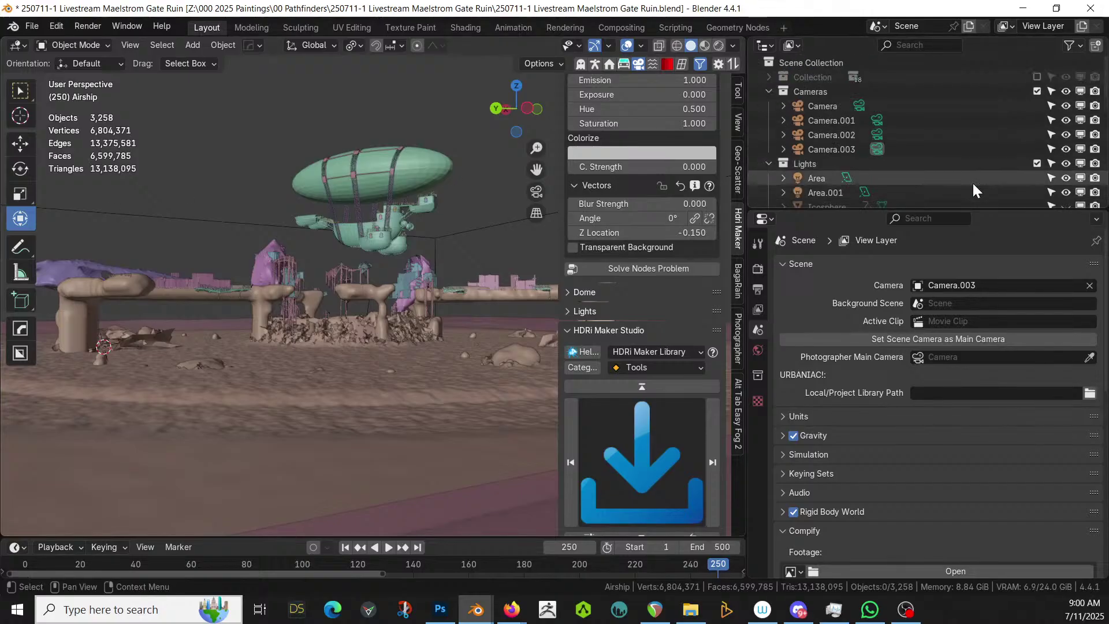
pyautogui.click(839, 120)
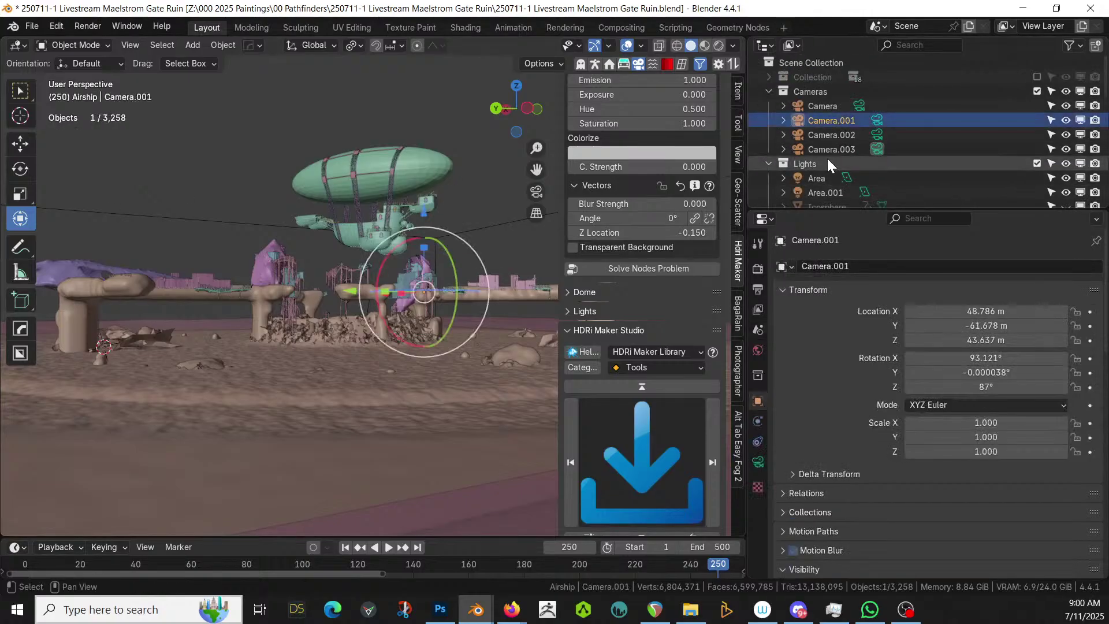
pyautogui.keyDown('shift'); pyautogui.click(834, 147); pyautogui.keyUp('shift')
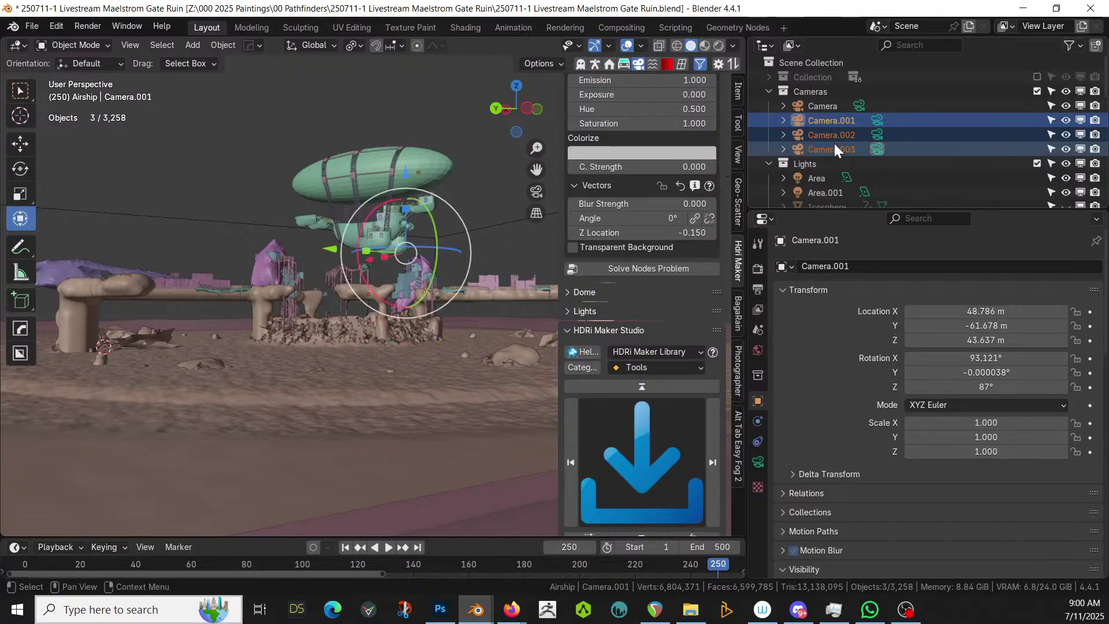
pyautogui.press('Delete')
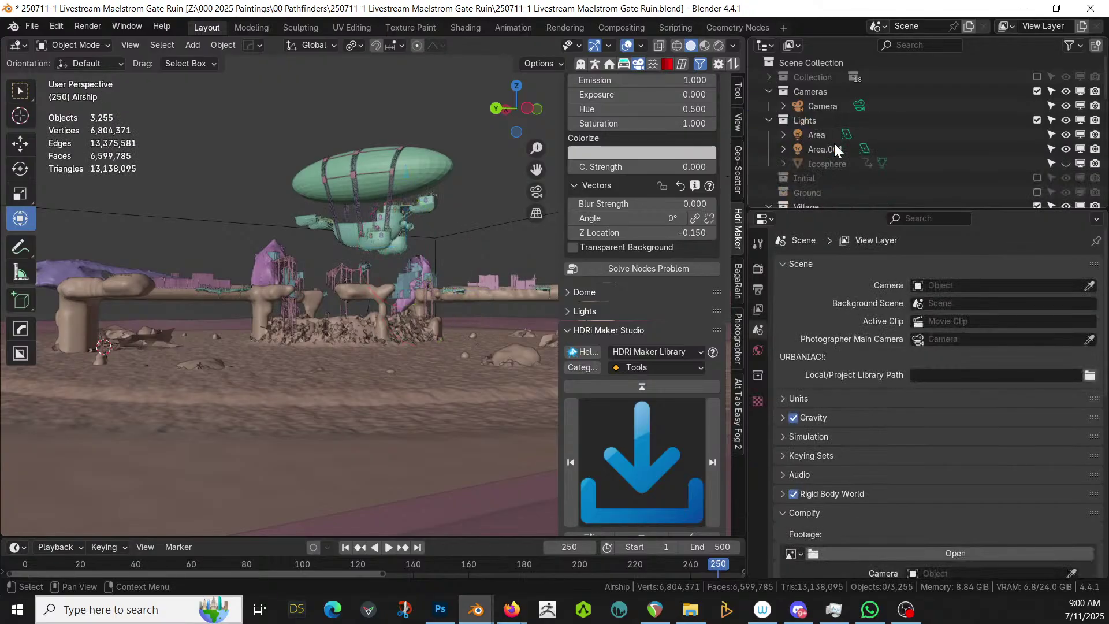
# Make the remaining Camera the active scene camera and align it to a low side view of the ruin and airship
pyautogui.click(805, 105)
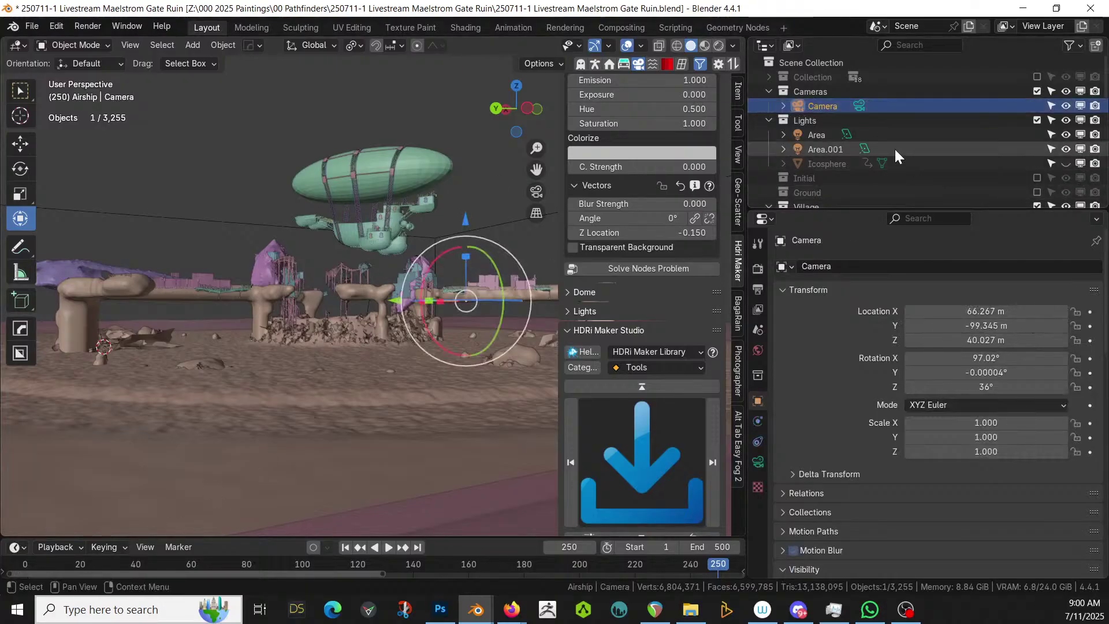
pyautogui.click(737, 375)
pyautogui.click(594, 106)
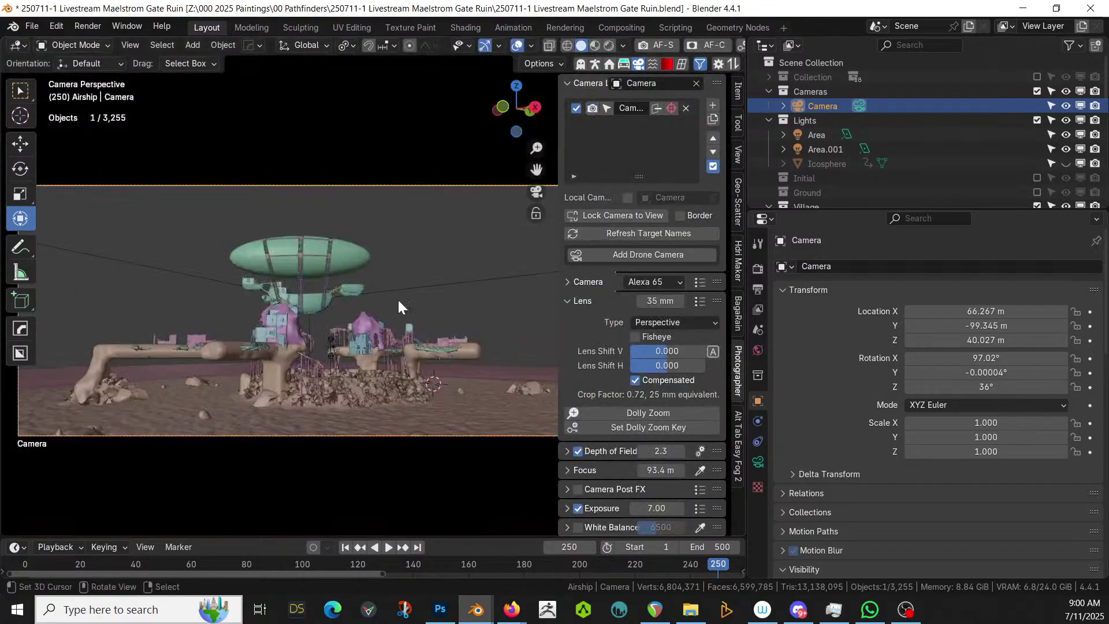
pyautogui.moveTo(352, 393); pyautogui.dragTo(509, 394, button='middle')
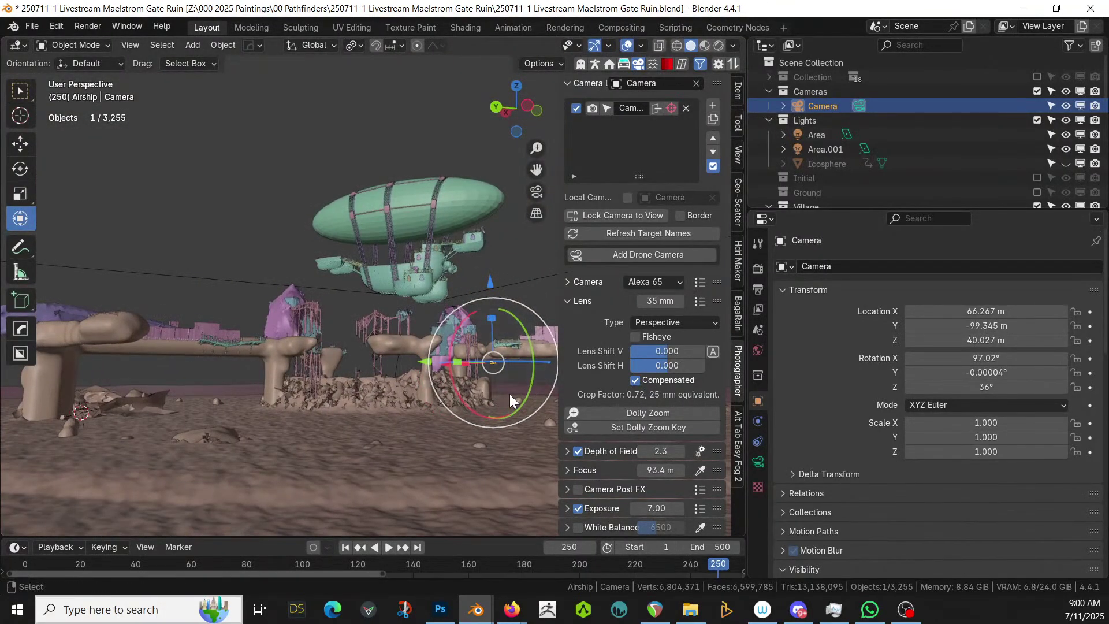
pyautogui.press('ctrl+alt+KP_0')
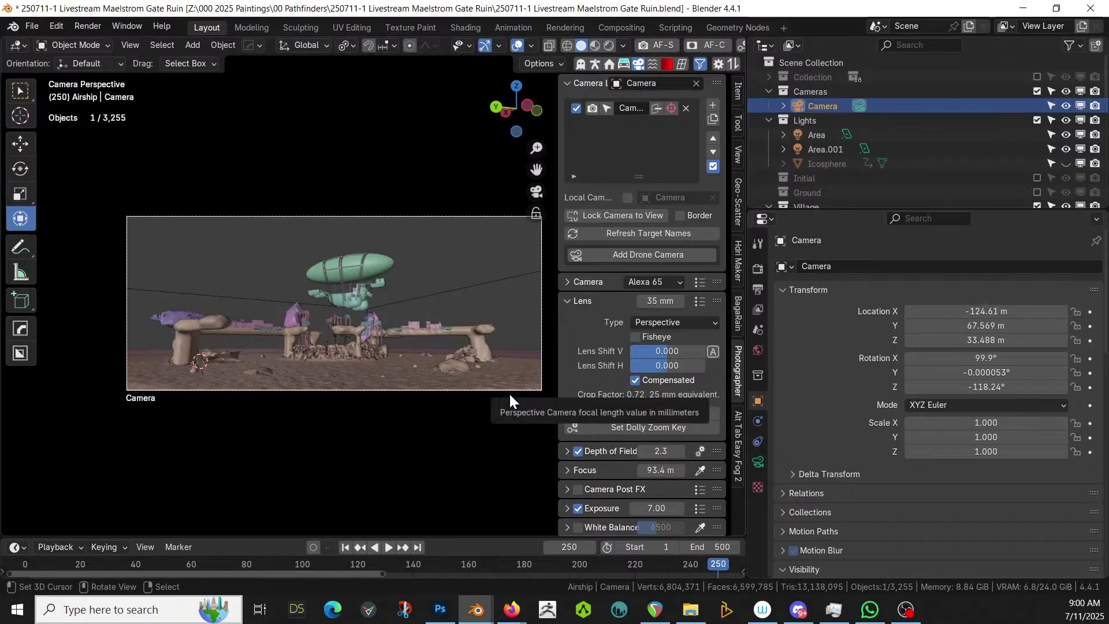
# Fly the camera to a low framing of the ruin and airship, at about X -92 m, Y 91 m, Z 27 m
pyautogui.hotkey('shift', '`')
pyautogui.press('w')
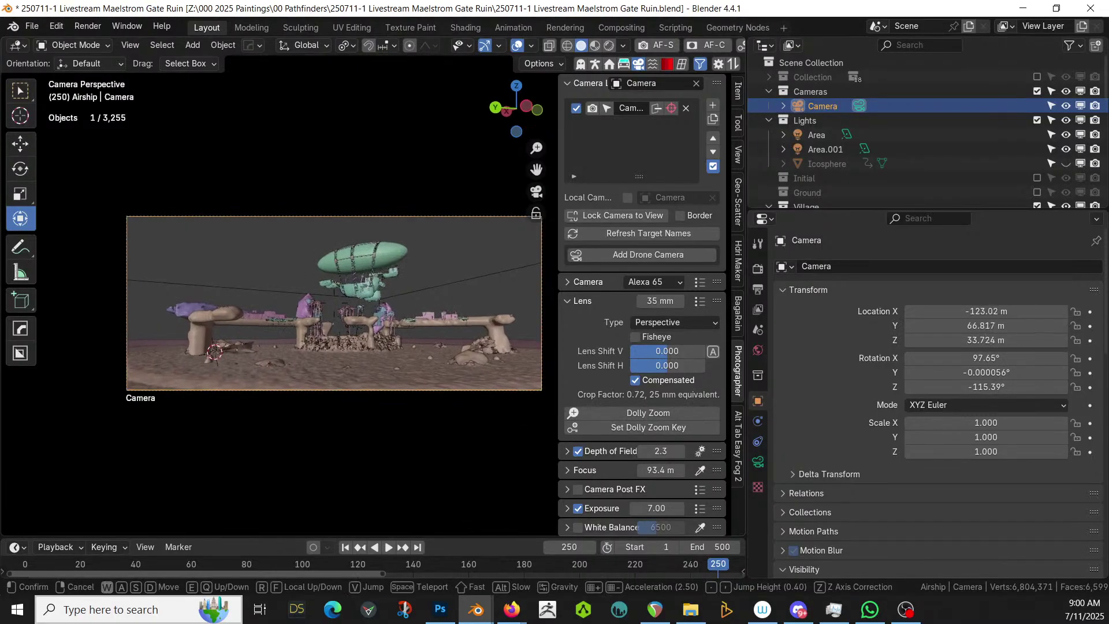
pyautogui.scroll(7, 334, 302)
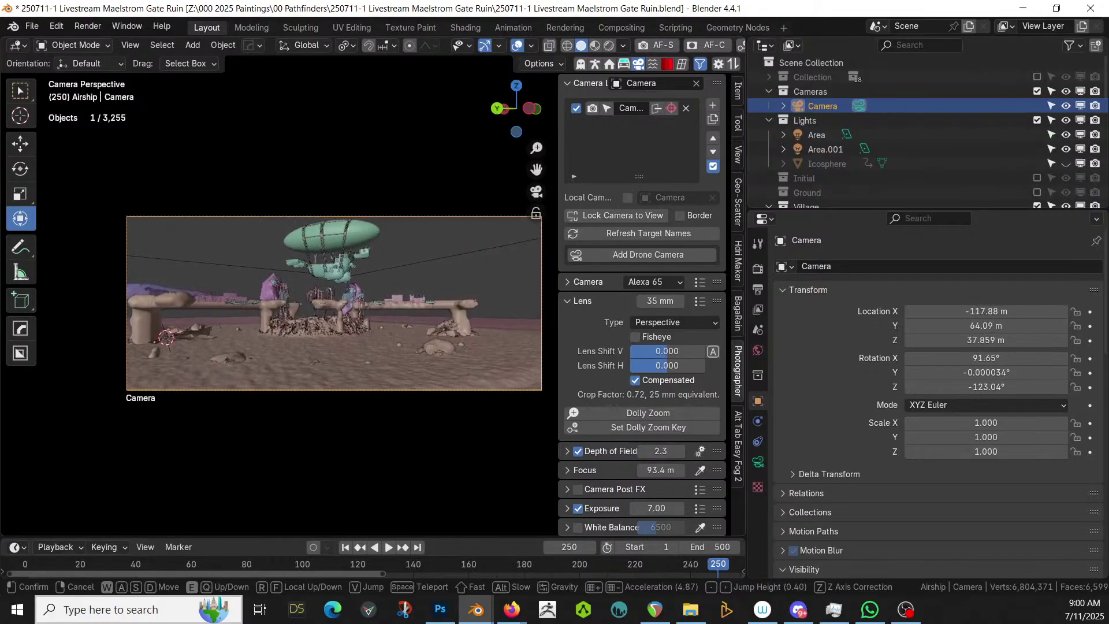
pyautogui.press('w')
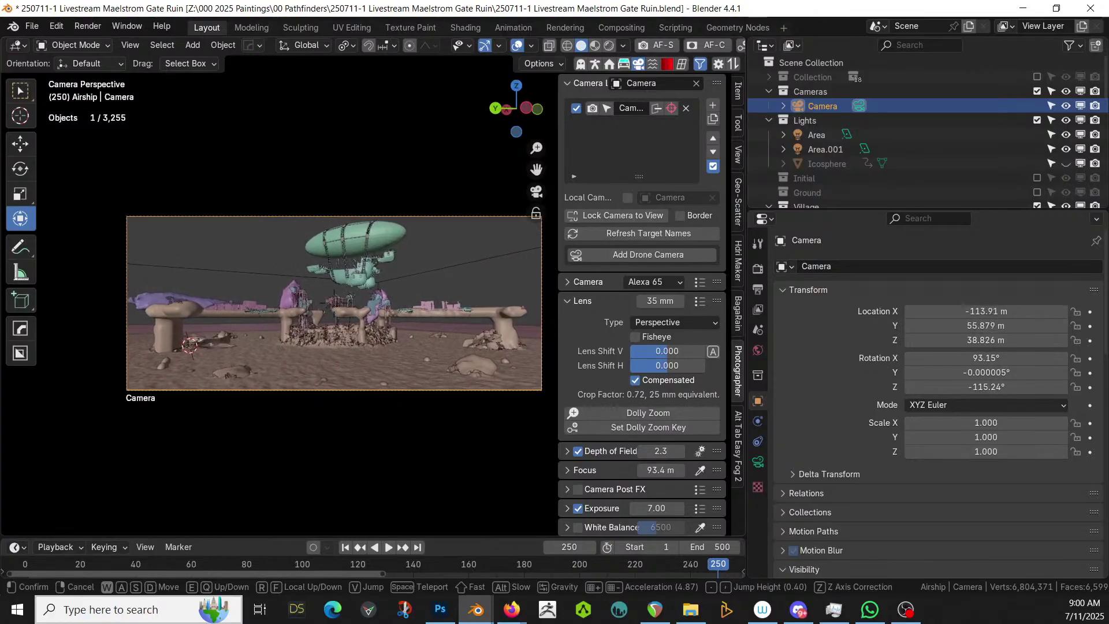
pyautogui.press('s')
pyautogui.scroll(2, 334, 302)
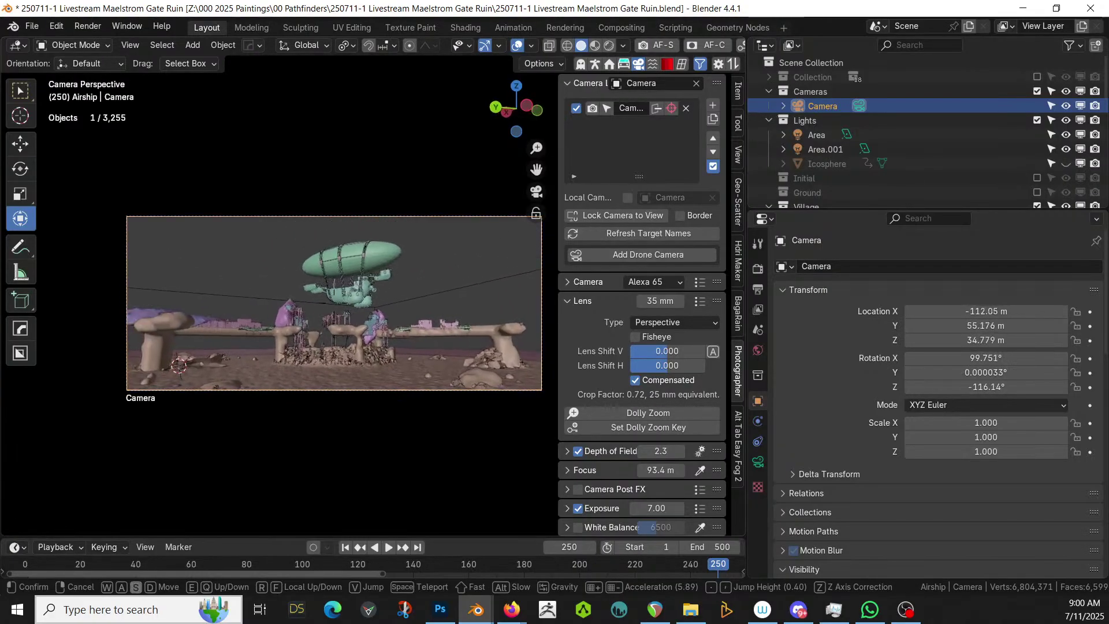
pyautogui.press('q')
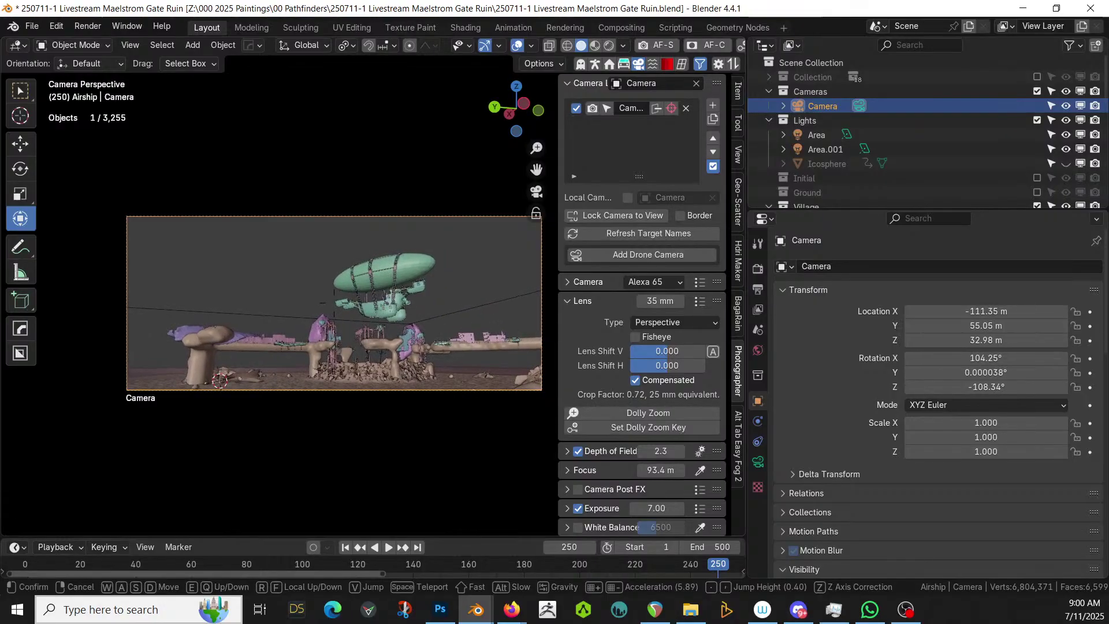
pyautogui.press('a')
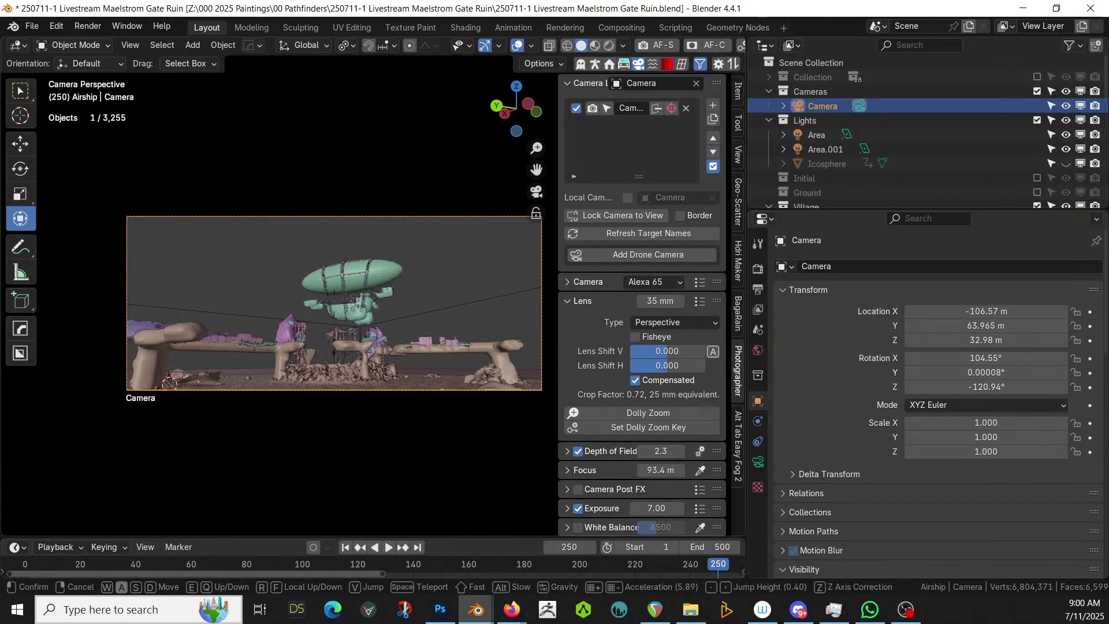
pyautogui.press('a')
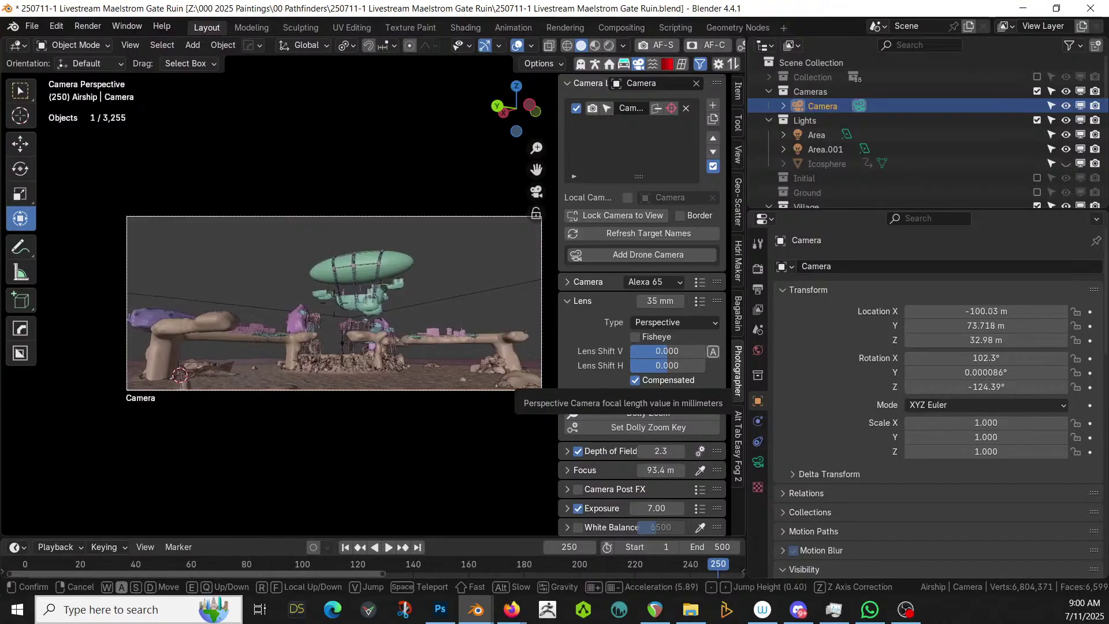
pyautogui.press('s')
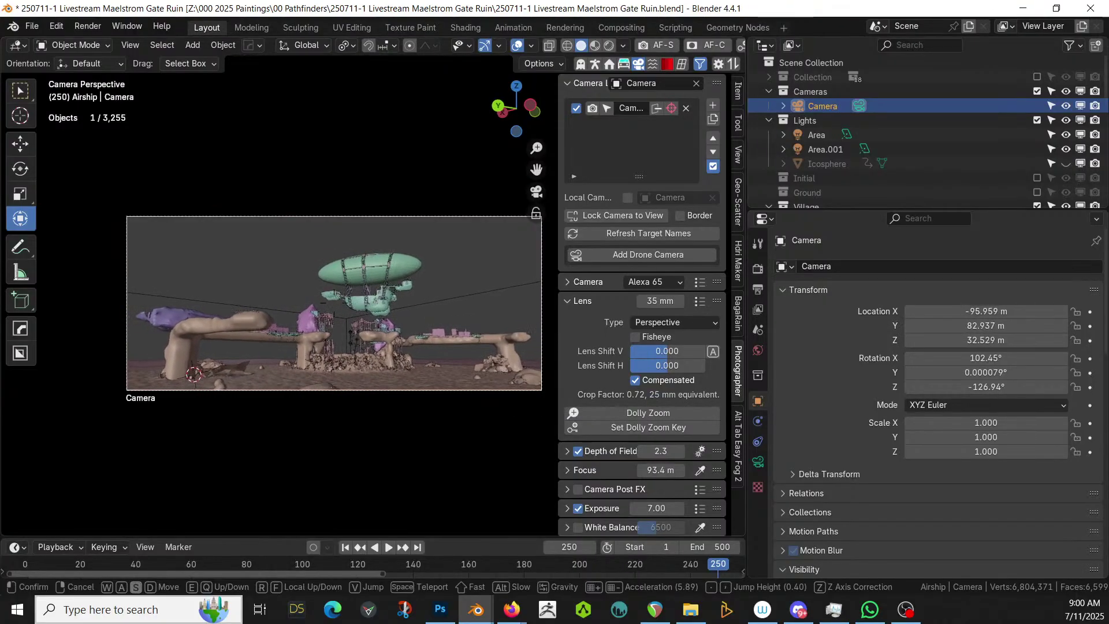
pyautogui.press('a')
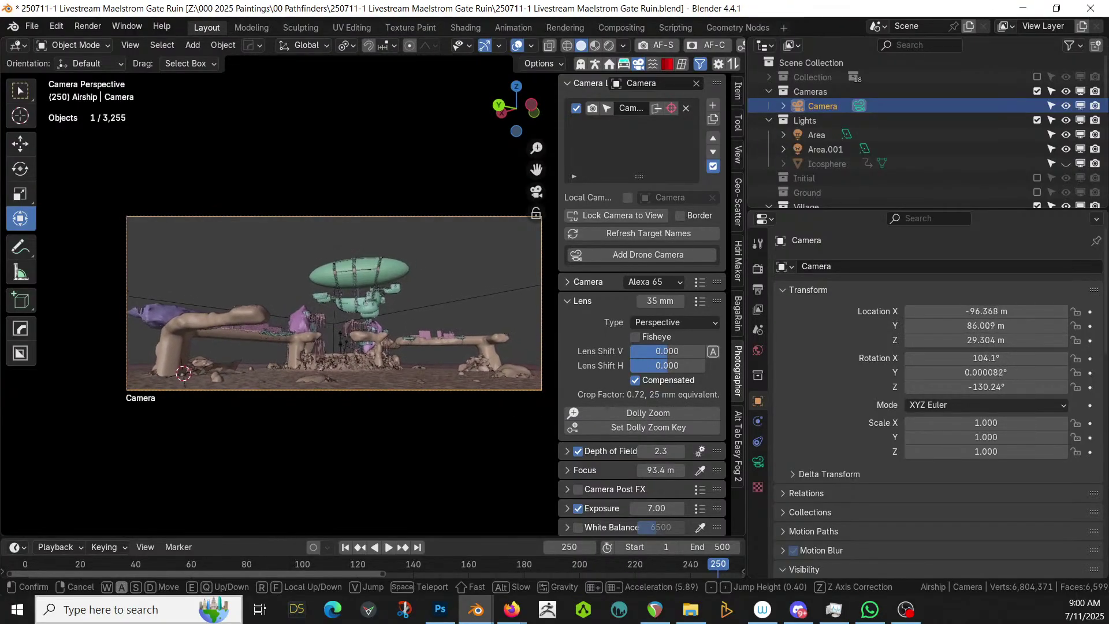
pyautogui.press('a')
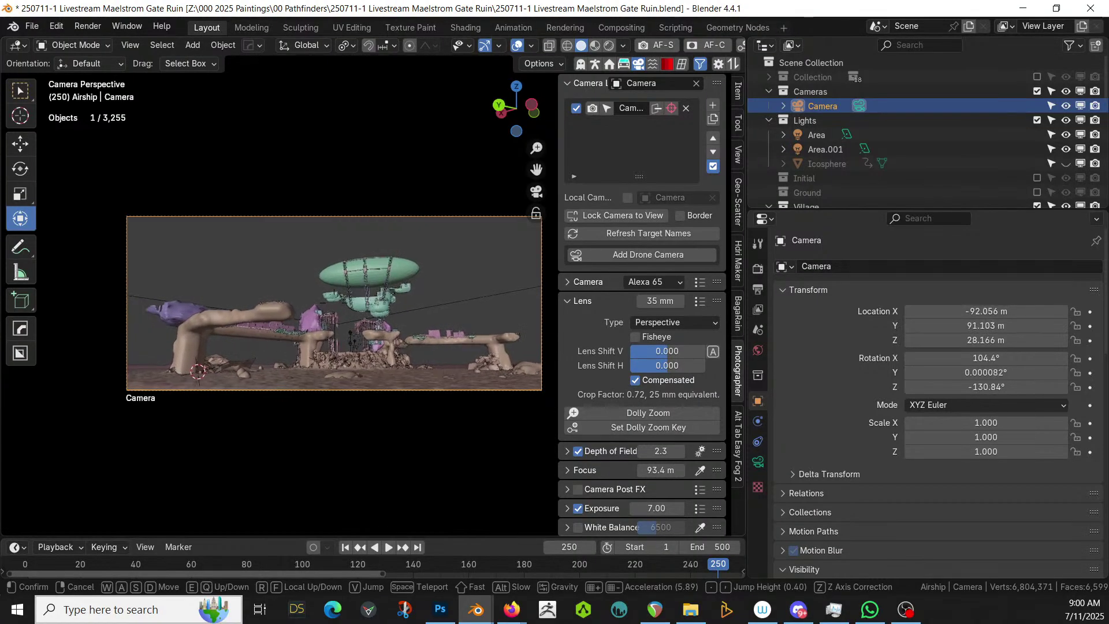
pyautogui.press('q')
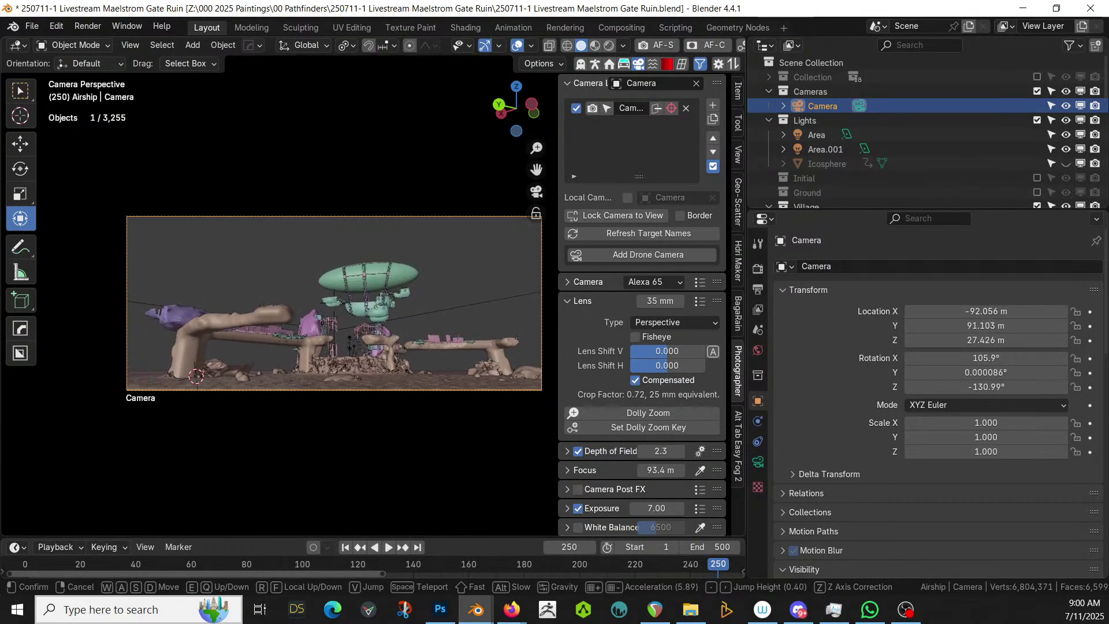
pyautogui.click(508, 391)
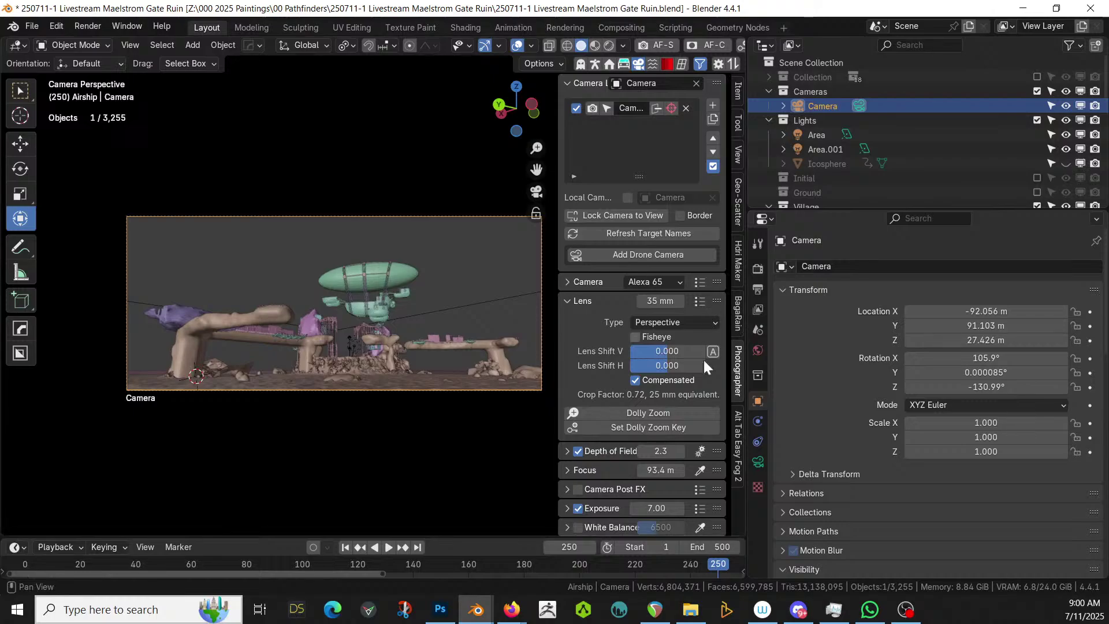
# Set the camera's focus distance by sampling the airship hull, and show the viewport in rendered shading
pyautogui.click(700, 469)
pyautogui.click(365, 305)
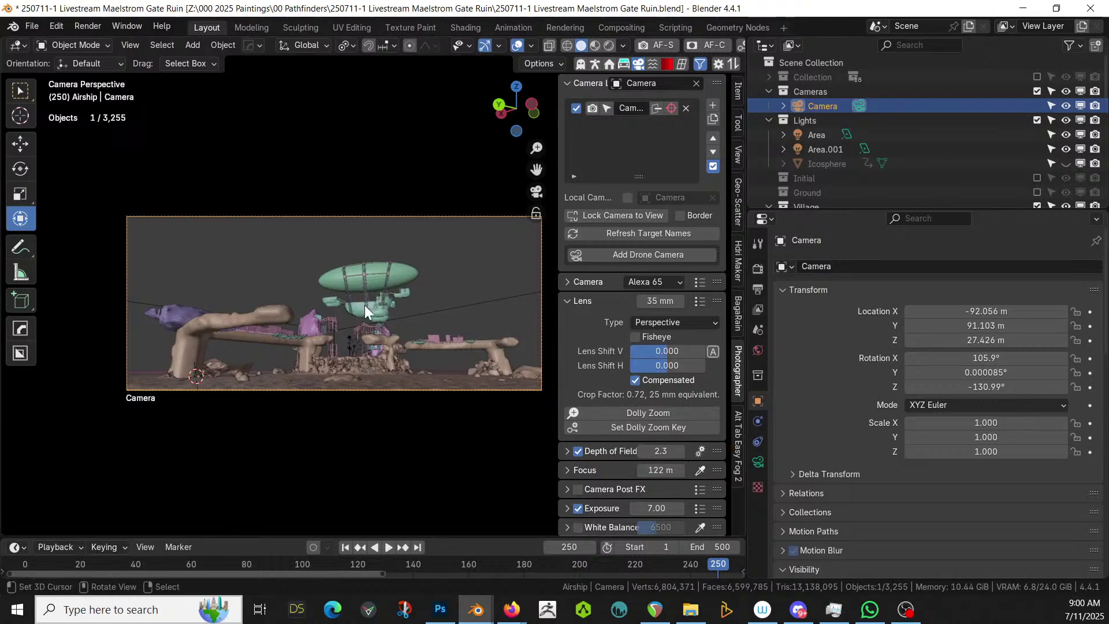
pyautogui.click(609, 45)
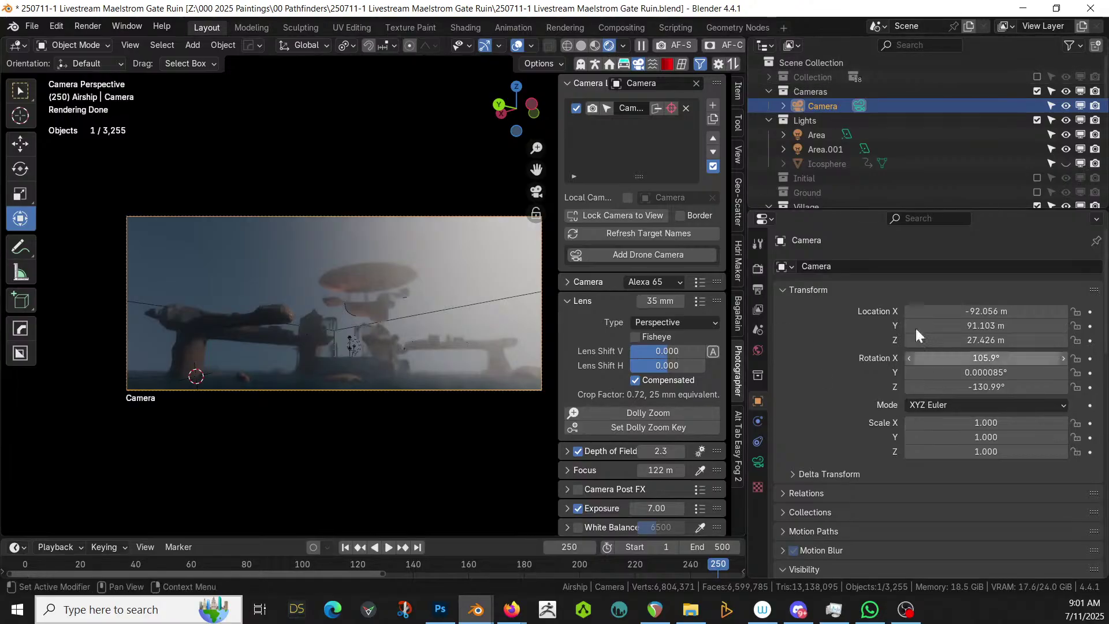
# Delete the Area and Area.001 lights from the Lights collection
pyautogui.click(844, 151)
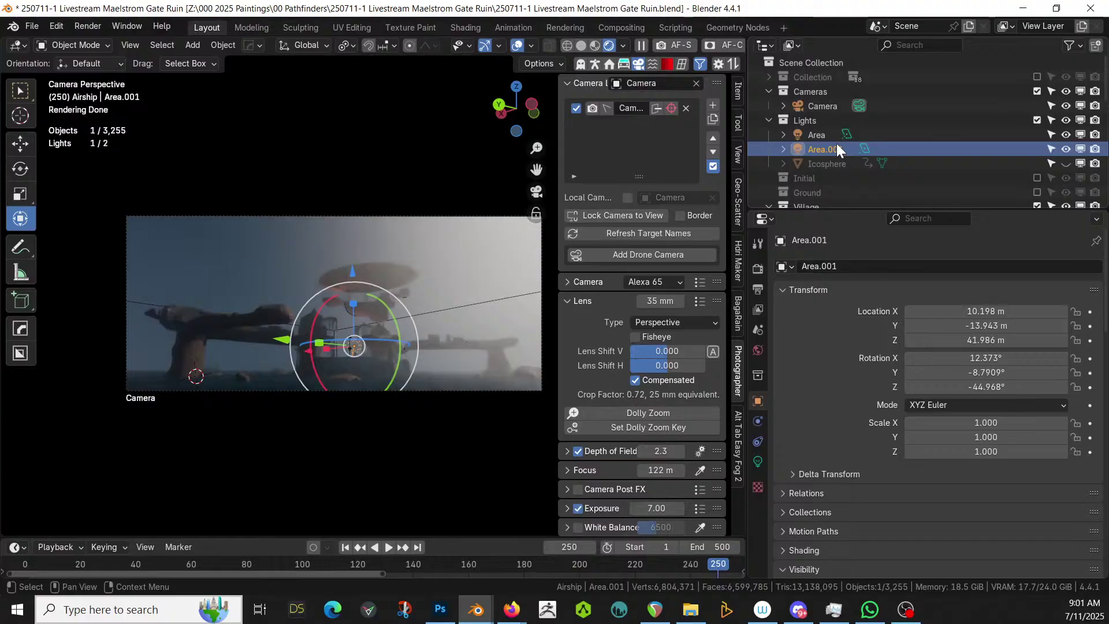
pyautogui.click(827, 136)
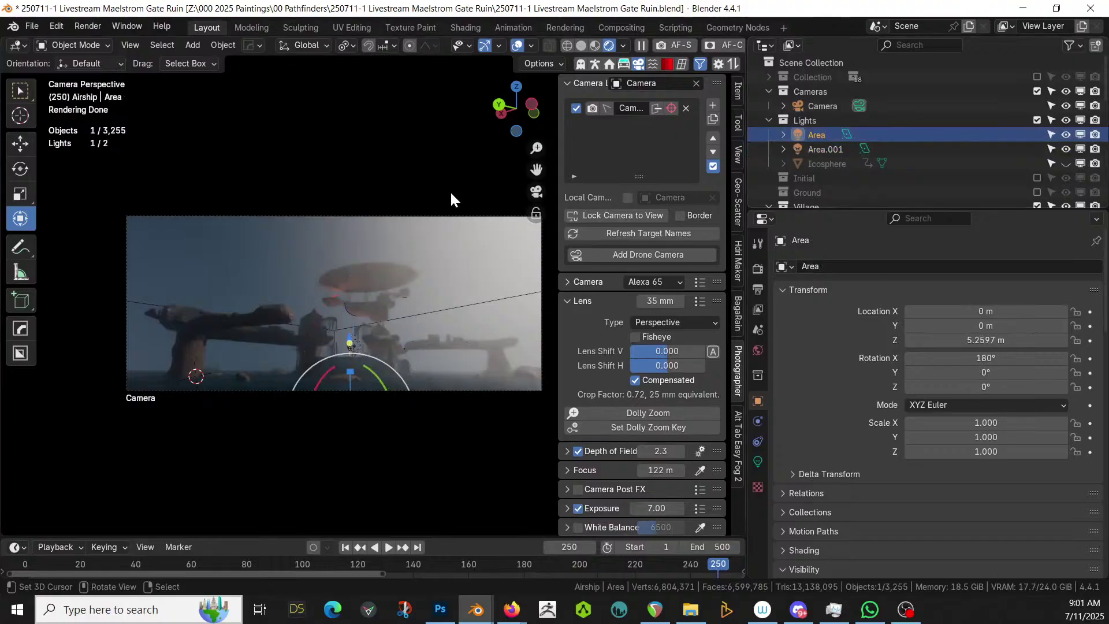
pyautogui.moveTo(450, 190); pyautogui.dragTo(545, 210, button='middle')
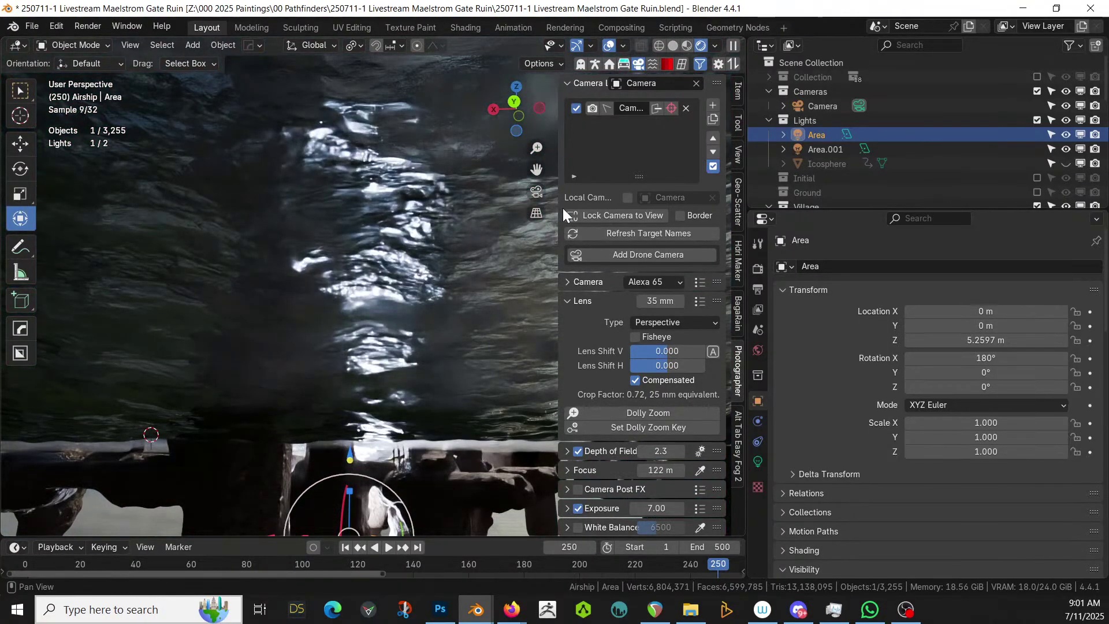
pyautogui.press('KP_0')
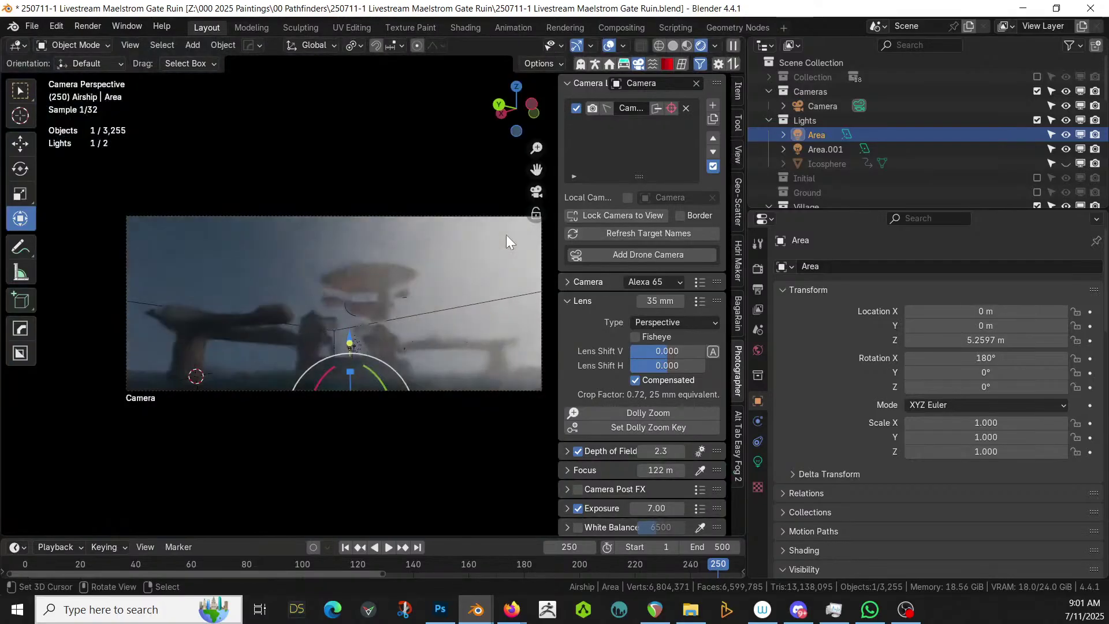
pyautogui.keyDown('ctrl'); pyautogui.click(846, 148); pyautogui.keyUp('ctrl')
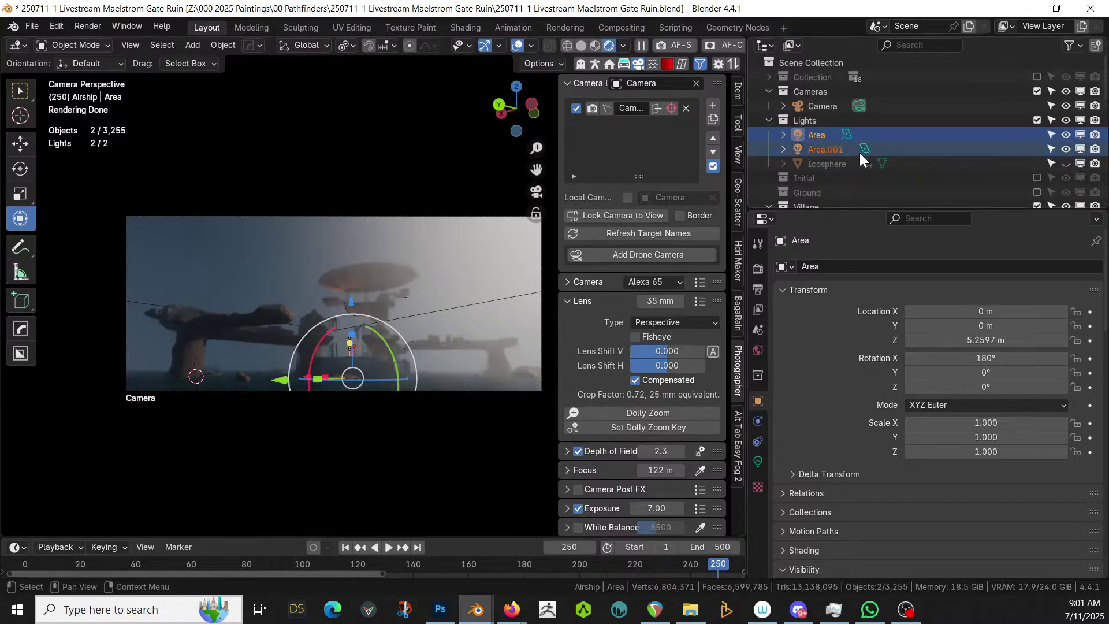
pyautogui.press('Delete')
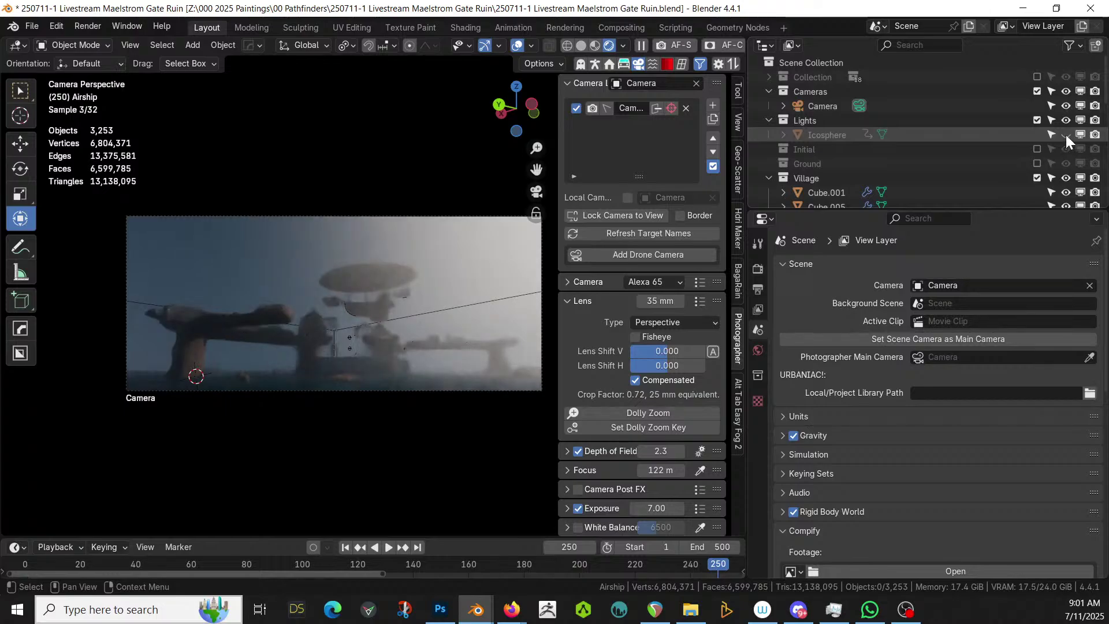
# Unhide the Icosphere in the Lights collection and delete it
pyautogui.click(1065, 134)
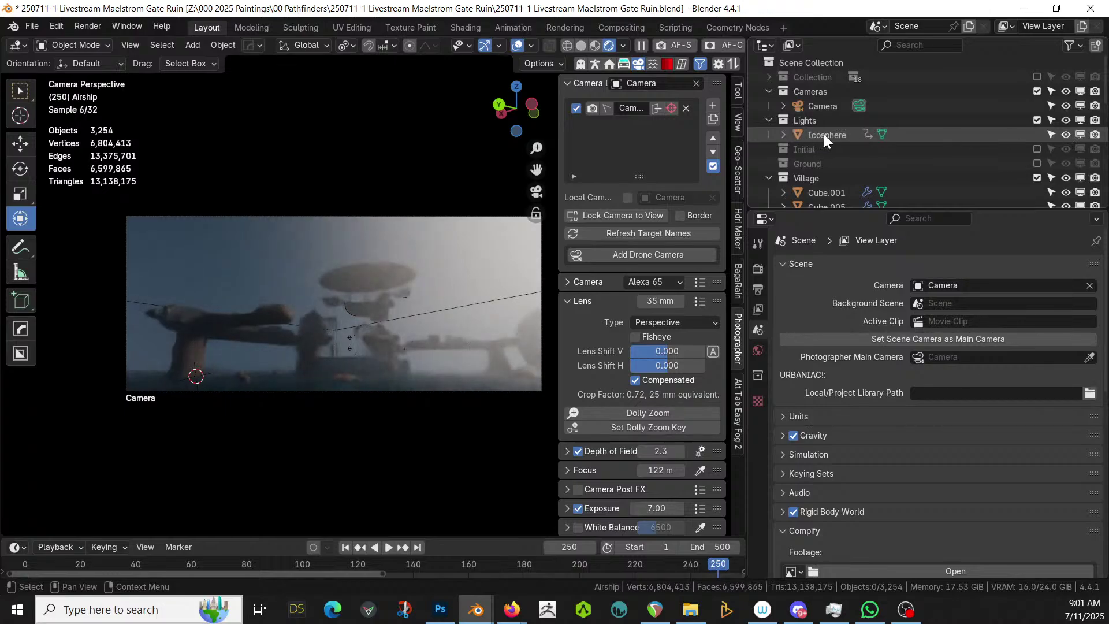
pyautogui.click(824, 134)
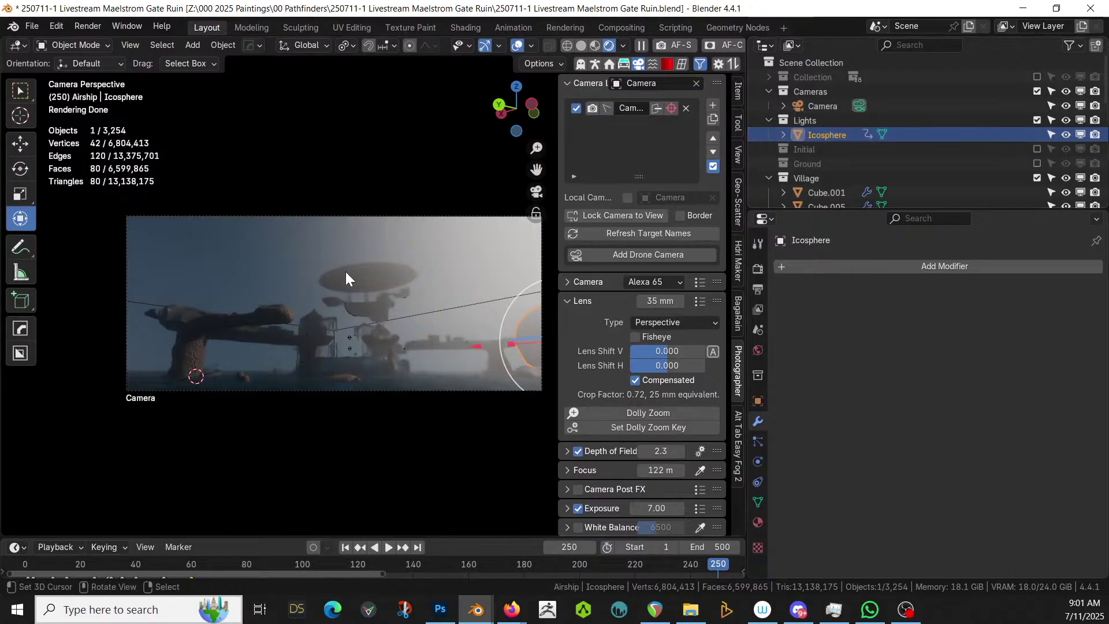
pyautogui.press('Delete')
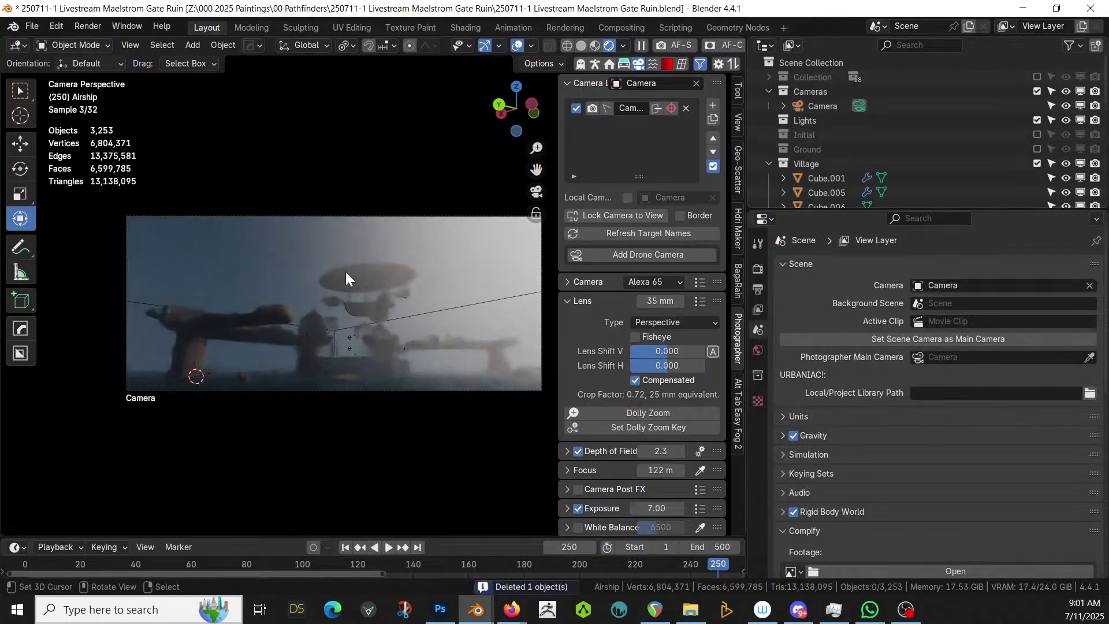
pyautogui.scroll(3, 385, 300)
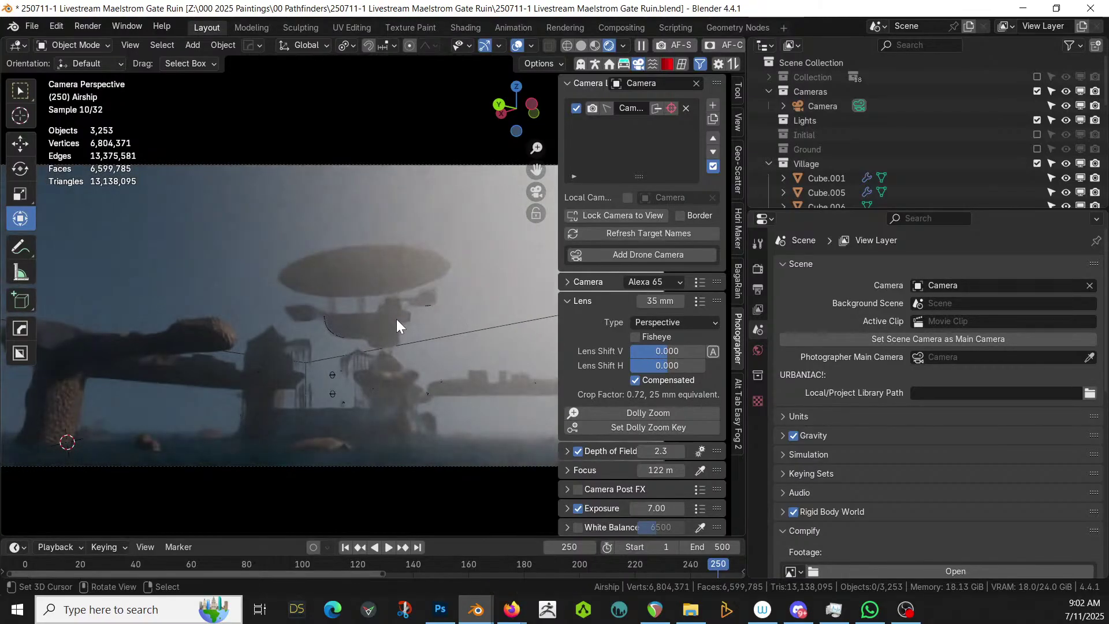
pyautogui.scroll(-2, 848, 123)
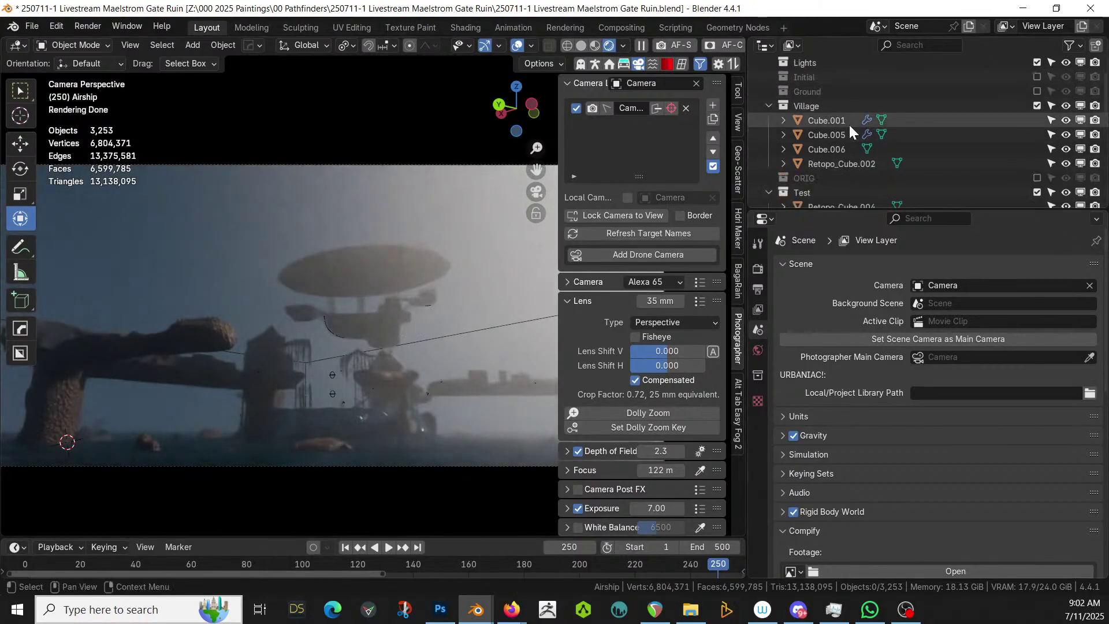
# Select all objects in the Airship collection and move them about 1.4 m in X, 3.4 m in Y and 4.1 m in Z
pyautogui.scroll(-4, 861, 148)
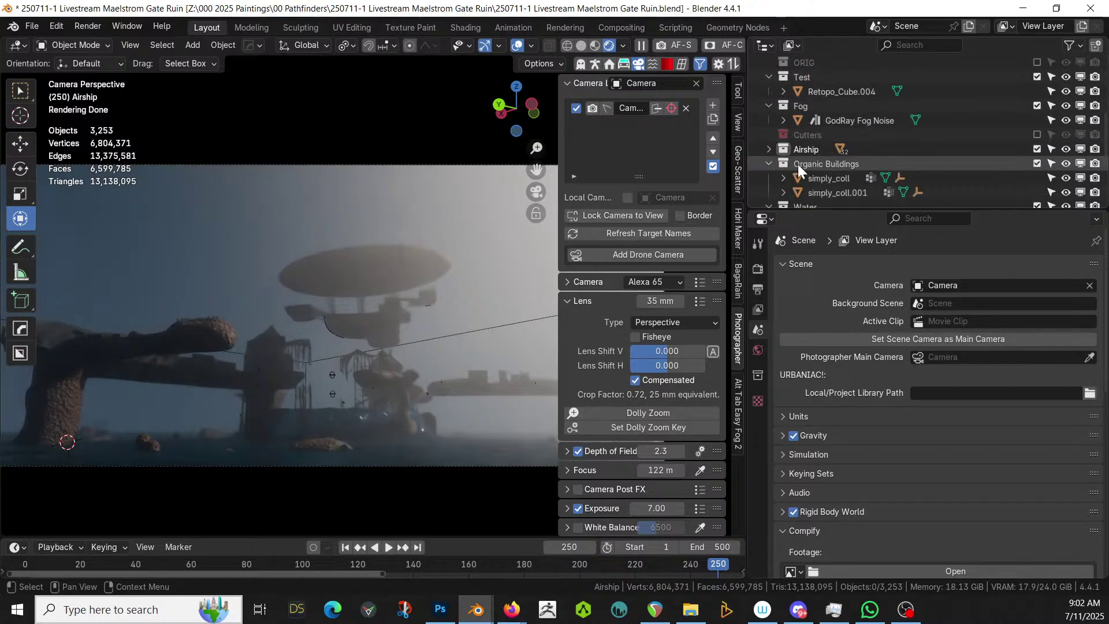
pyautogui.rightClick(797, 146)
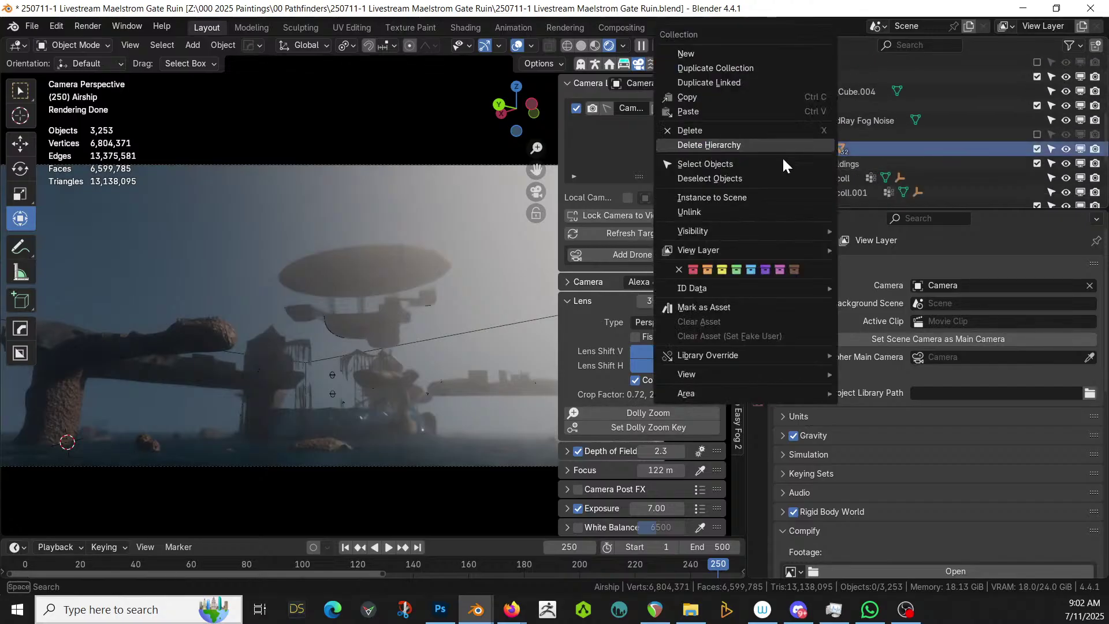
pyautogui.click(743, 165)
pyautogui.press('g')
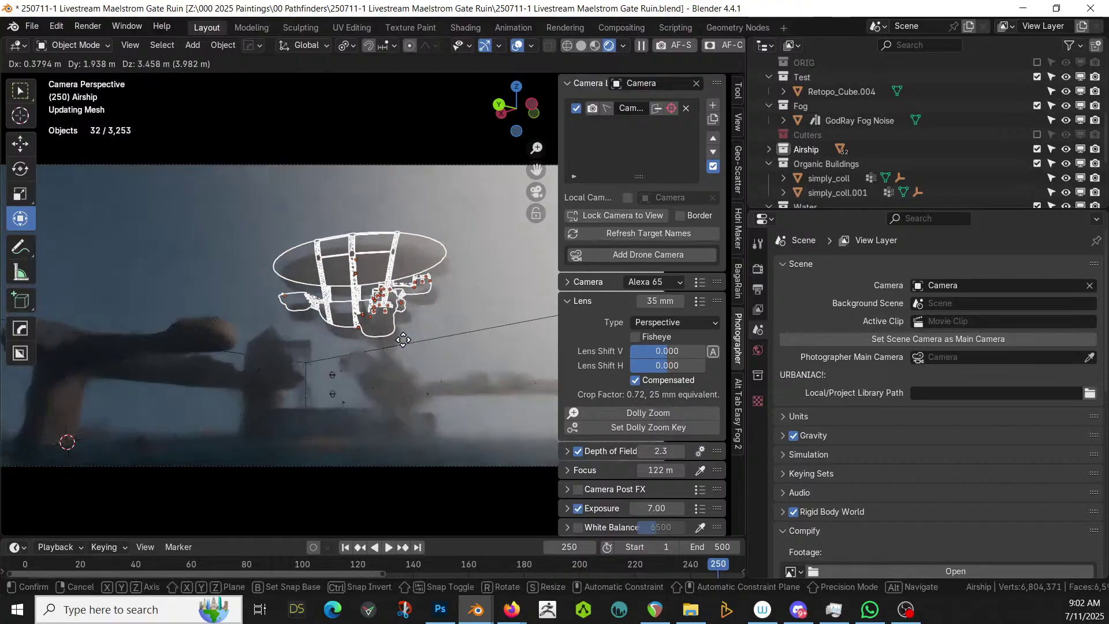
pyautogui.click(399, 339)
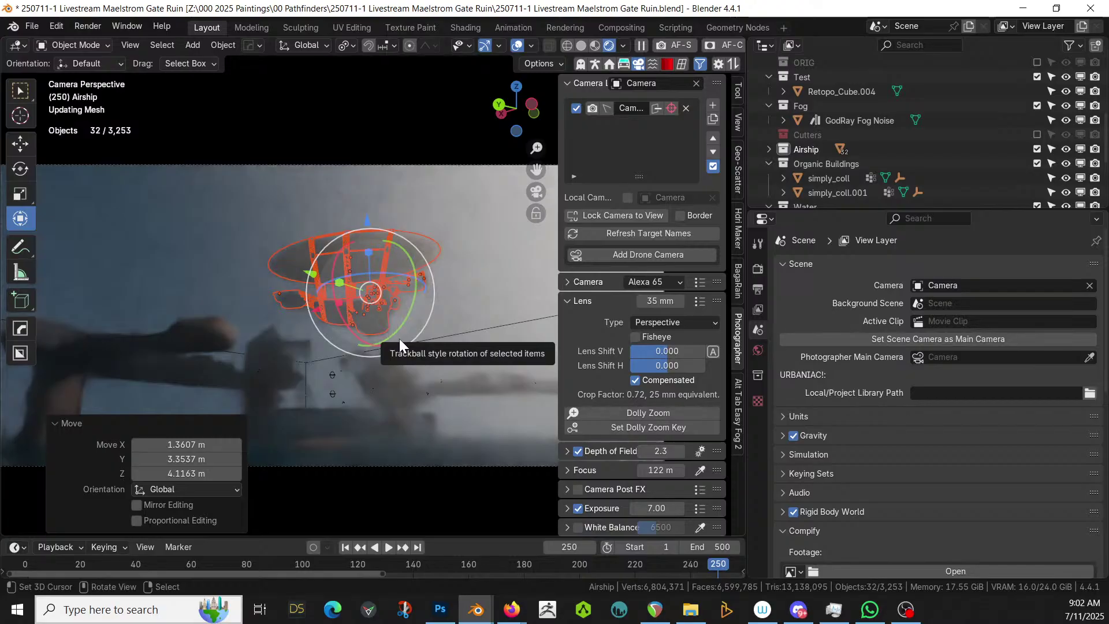
pyautogui.click(376, 177)
pyautogui.scroll(-2, 383, 175)
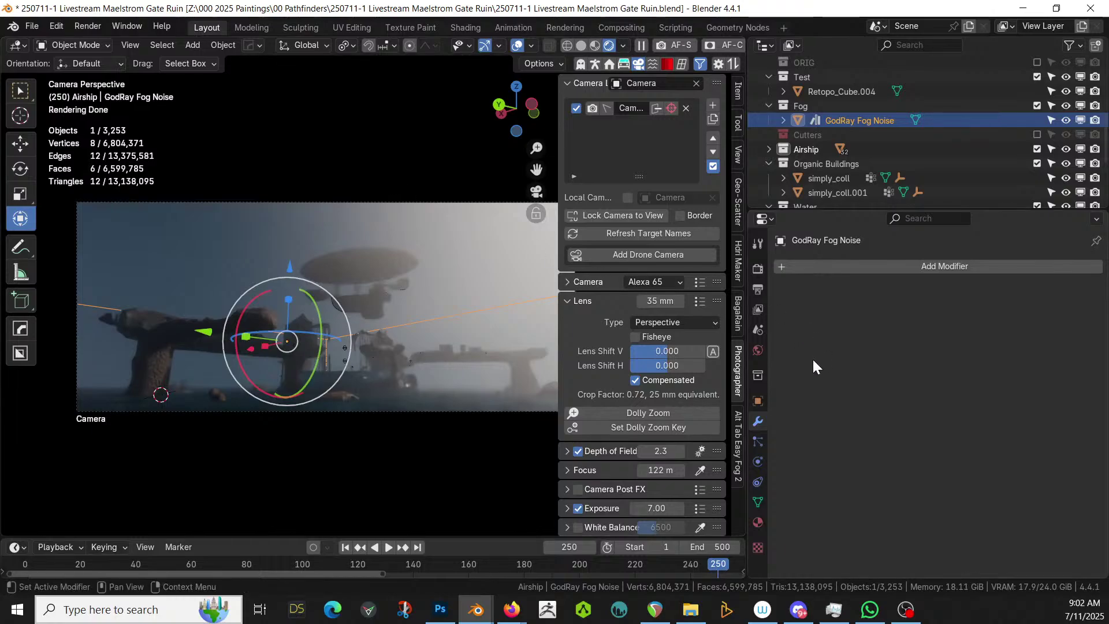
# Try HDRI world rotation angles of 60°, 120°, 180° and 240° to compare the lighting on the ruin and airship
pyautogui.click(739, 257)
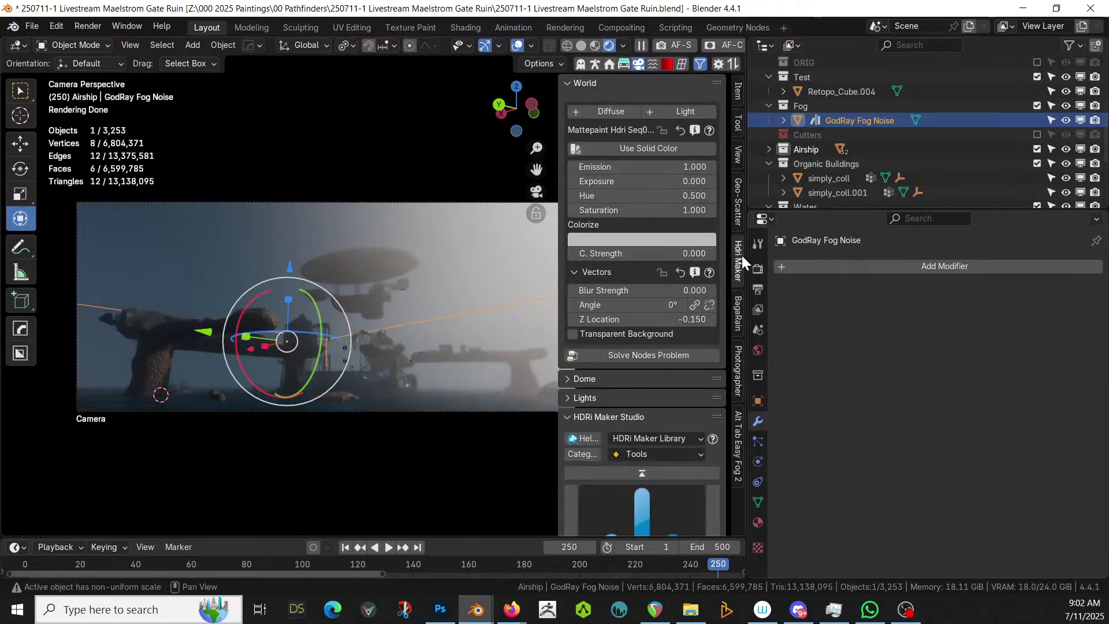
pyautogui.click(653, 305)
pyautogui.write('60')
pyautogui.press('Return')
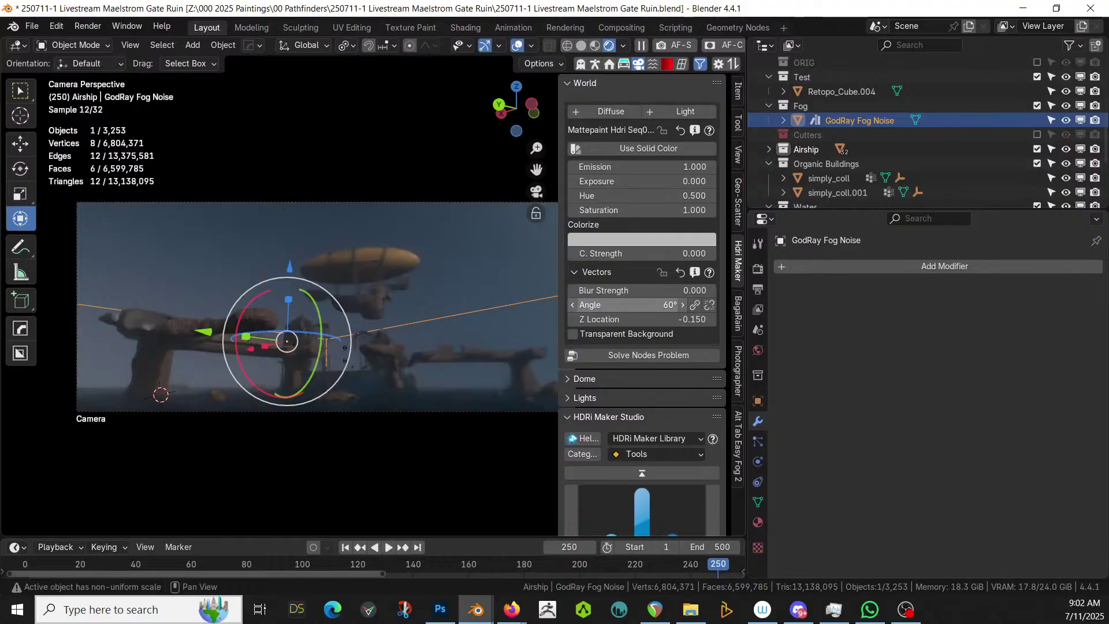
pyautogui.click(651, 306)
pyautogui.write('120')
pyautogui.press('Return')
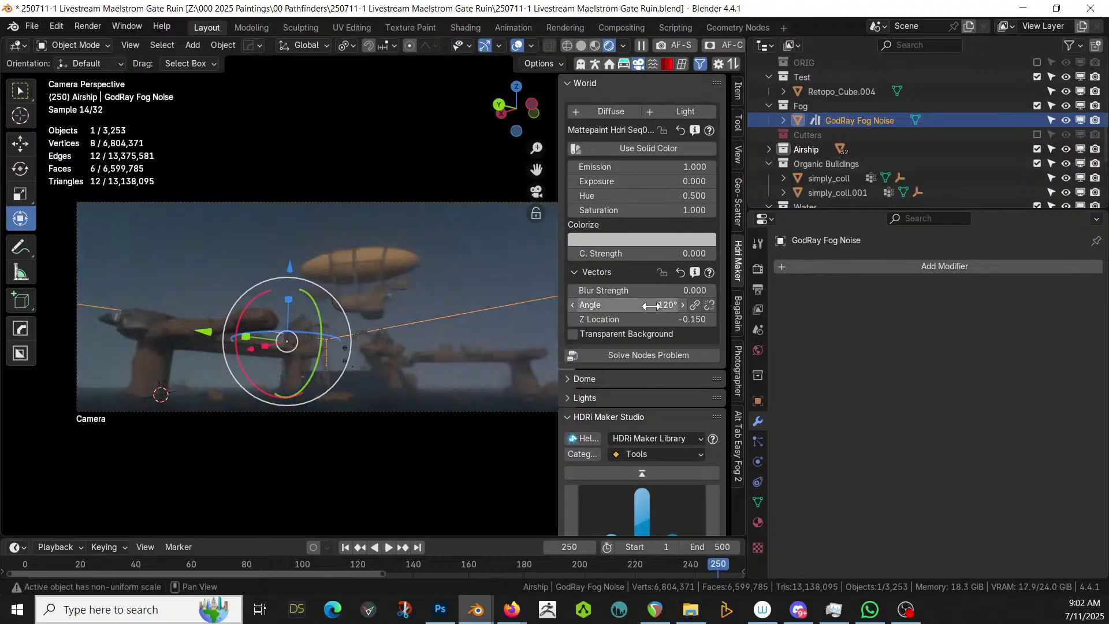
pyautogui.click(651, 306)
pyautogui.write('180')
pyautogui.press('Return')
pyautogui.click(650, 306)
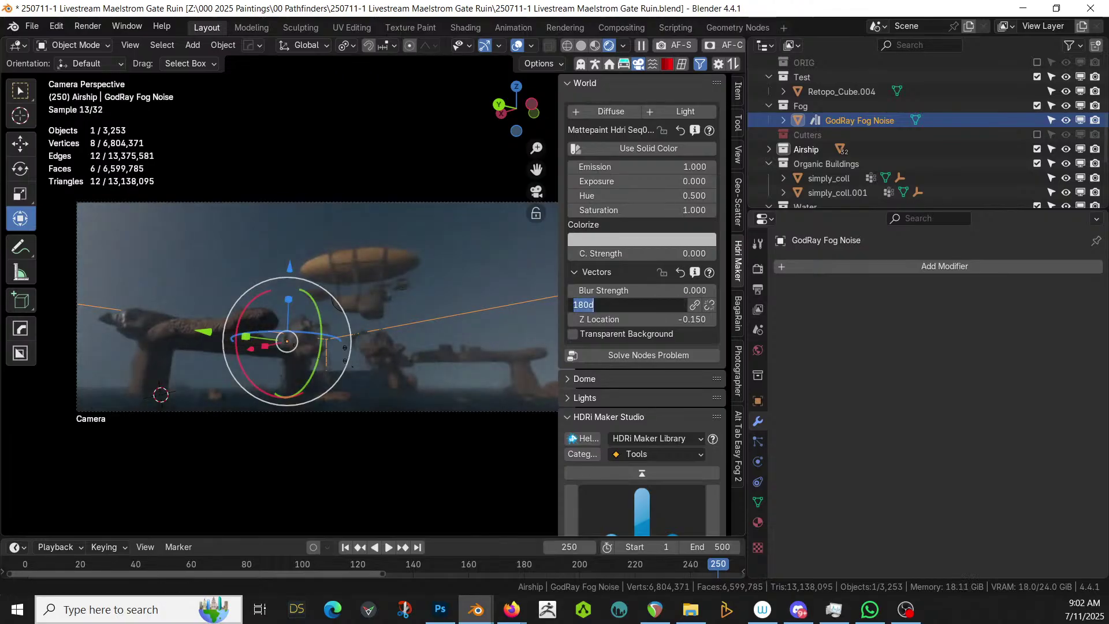
pyautogui.write('240')
pyautogui.press('Return')
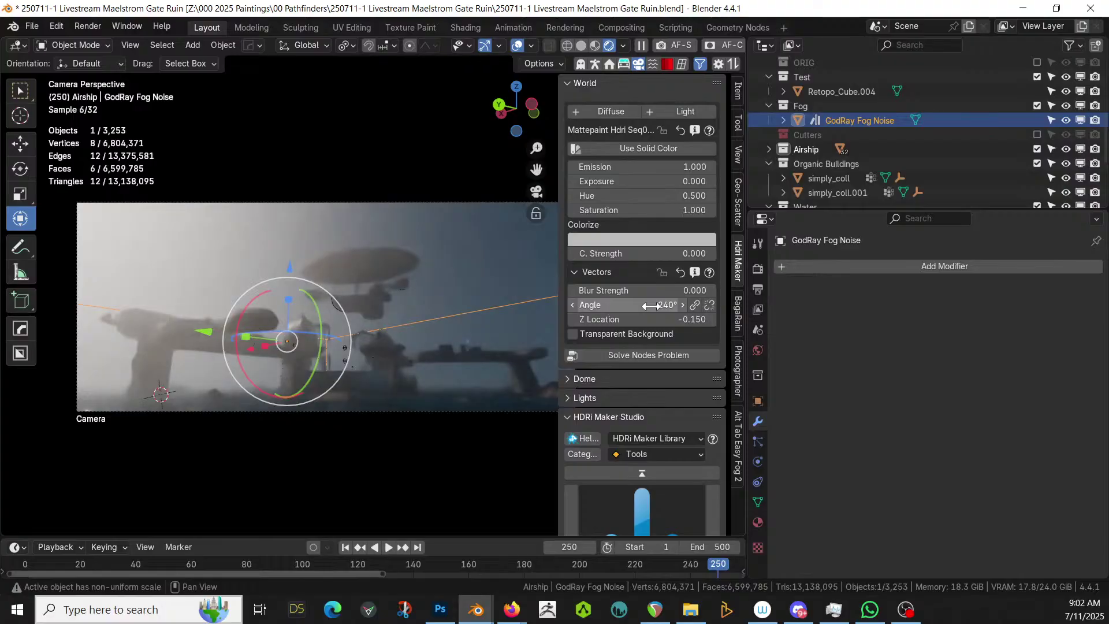
# Set the HDRI world's rotation angle to 300°
pyautogui.click(651, 306)
pyautogui.write('300')
pyautogui.press('Return')
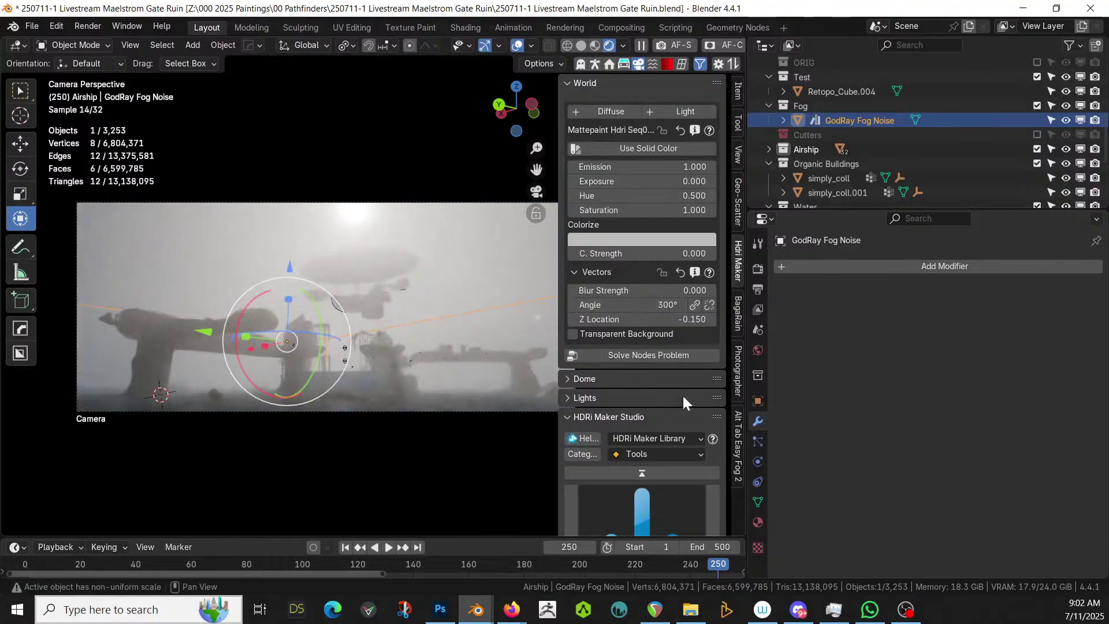
# Set the camera's exposure value to 8.5 in the Photographer settings
pyautogui.click(738, 373)
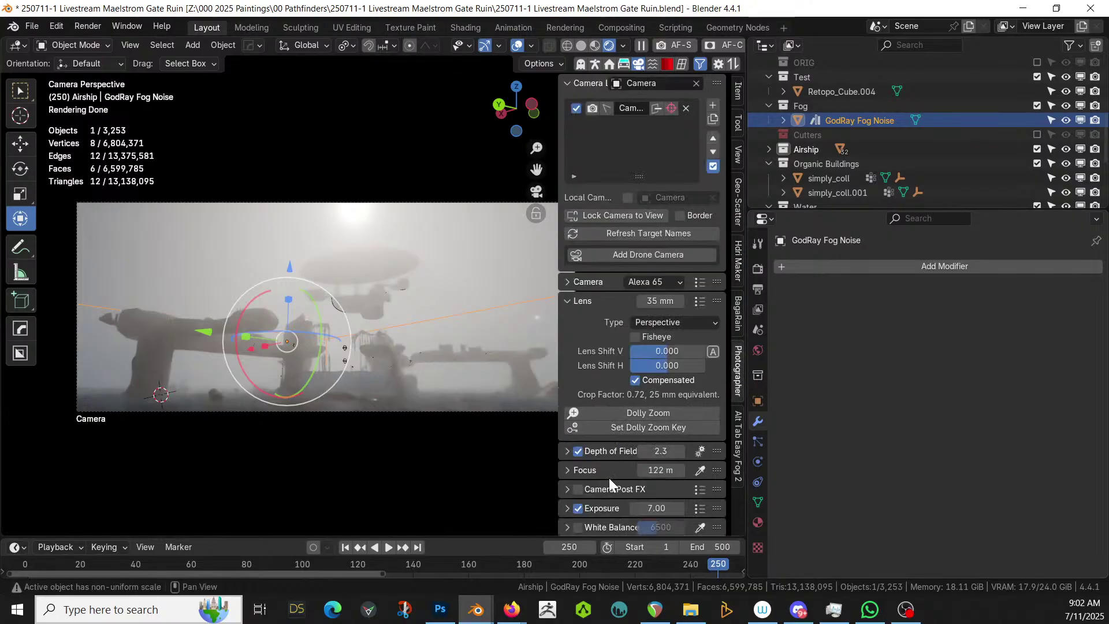
pyautogui.click(659, 508)
pyautogui.write('8')
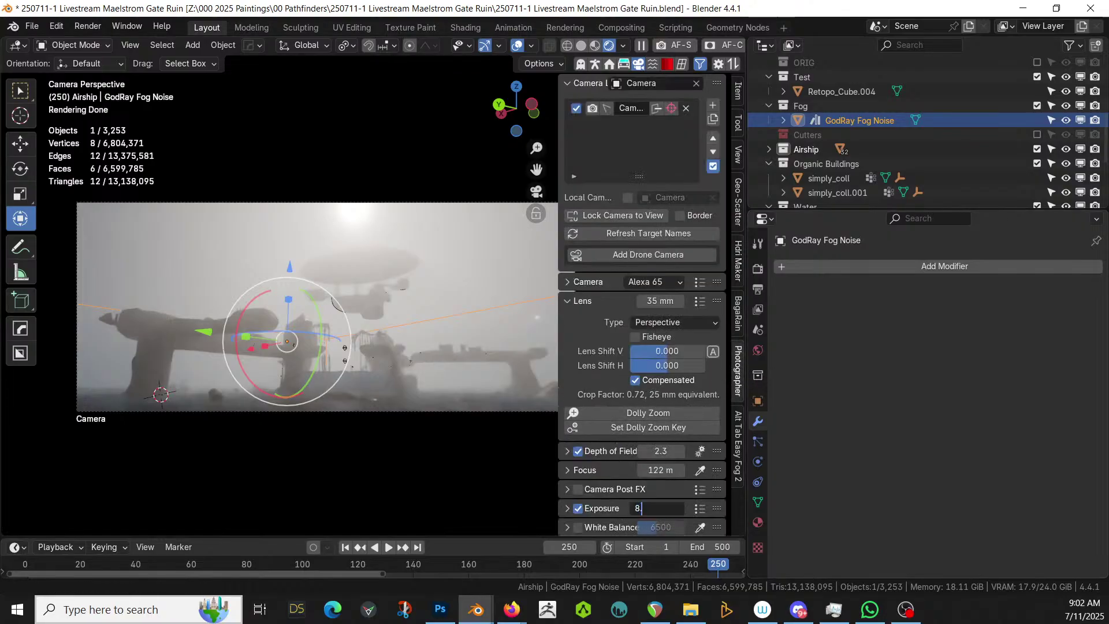
pyautogui.write('.5')
pyautogui.press('Return')
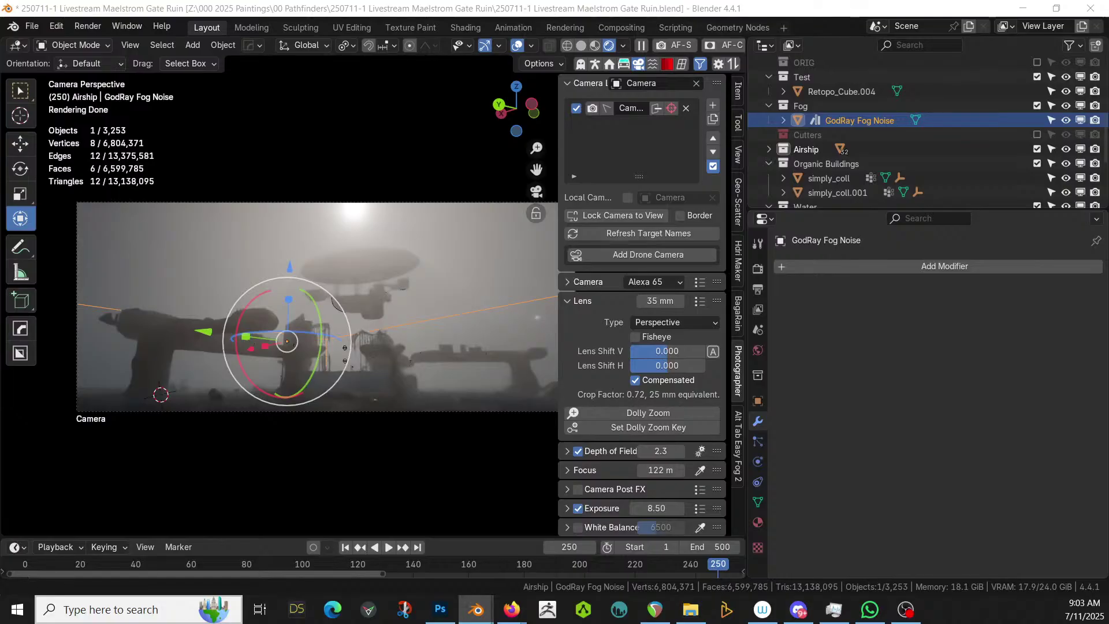
pyautogui.moveTo(306, 35); pyautogui.dragTo(141, 255)
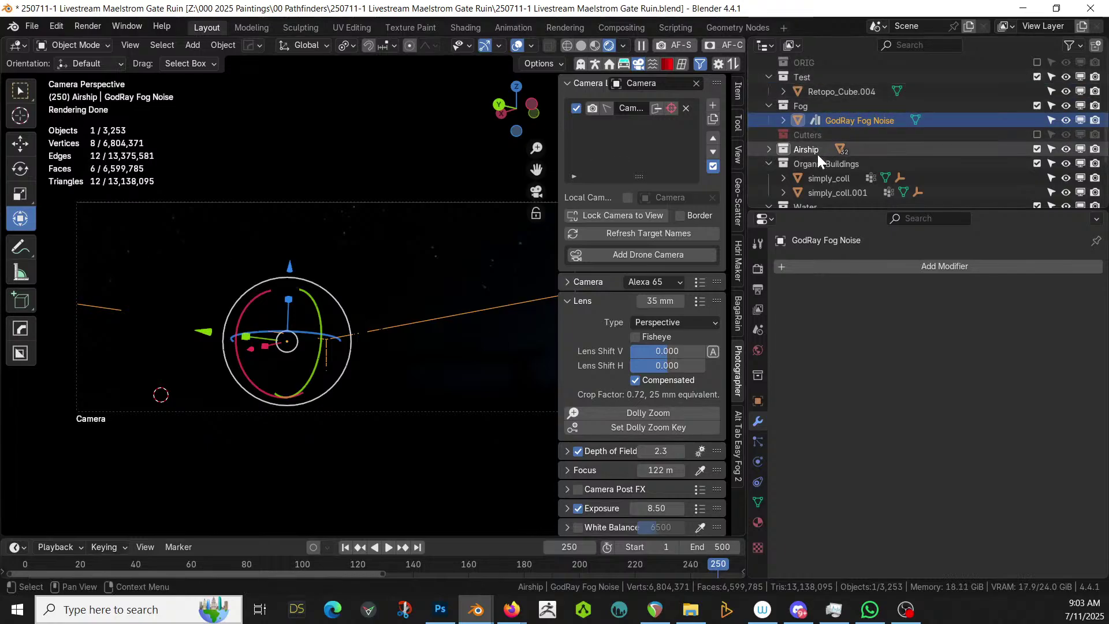
# Add a Sun light to the Lights collection
pyautogui.scroll(5, 855, 113)
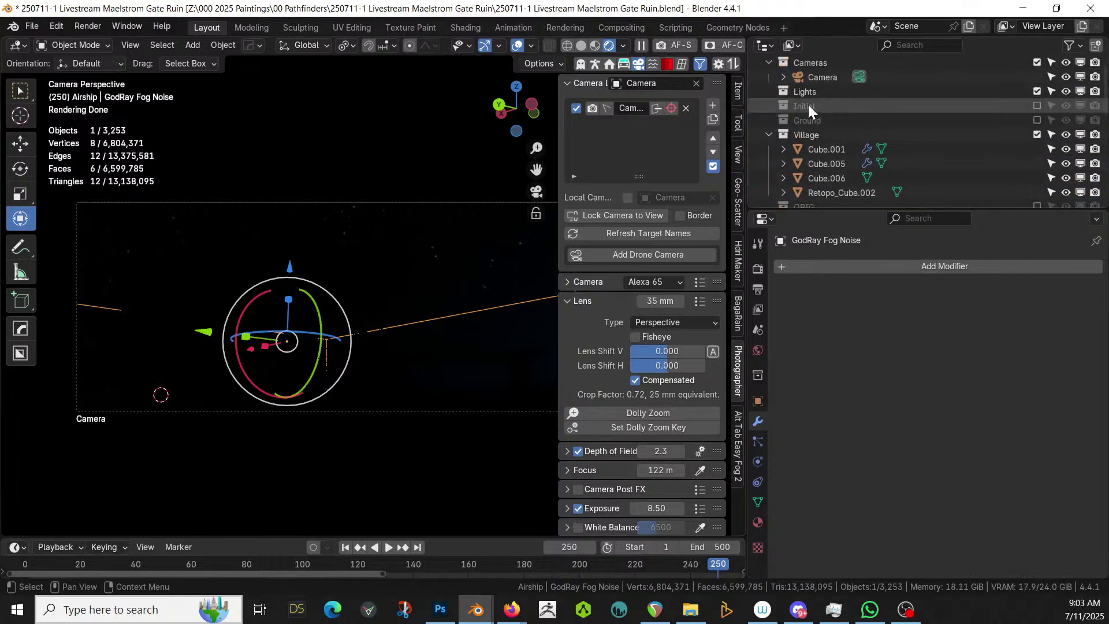
pyautogui.click(805, 91)
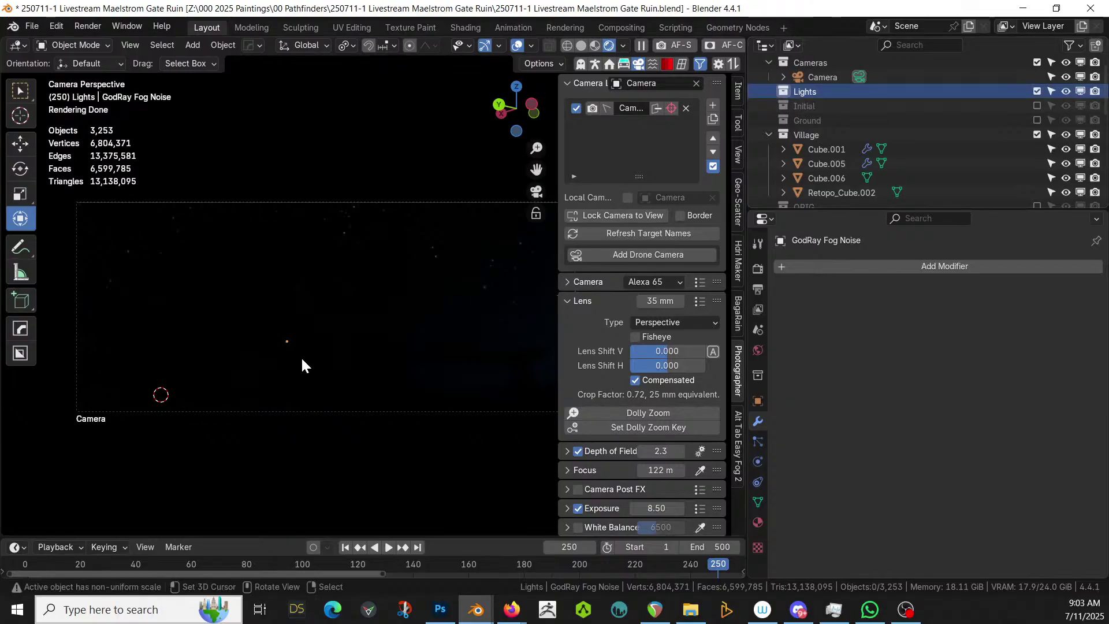
pyautogui.hotkey('shift', 'a')
pyautogui.moveTo(265, 389)
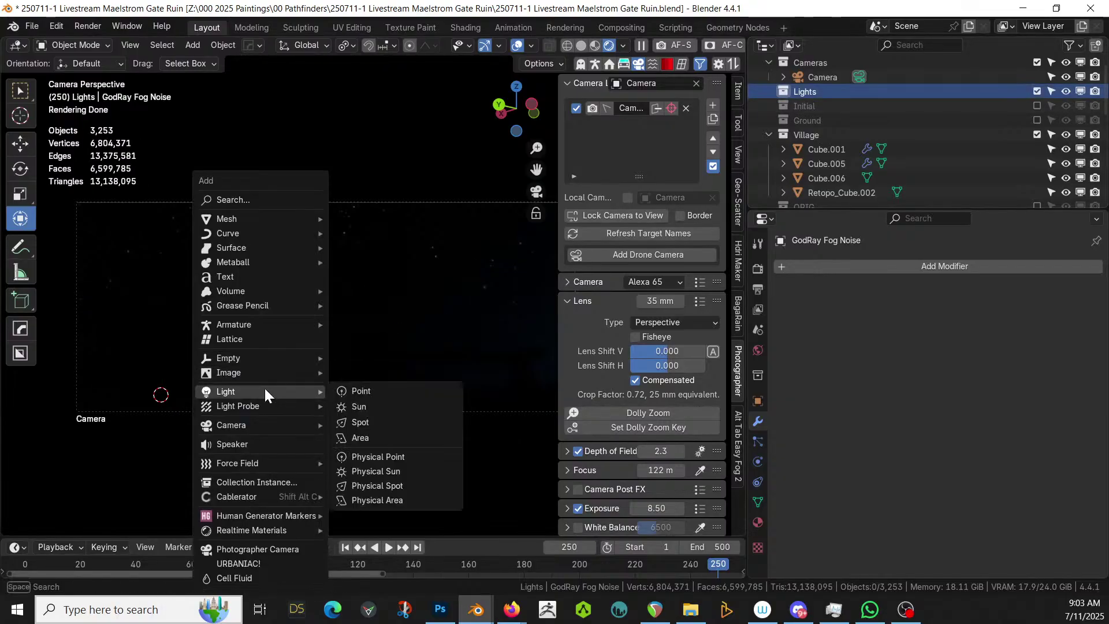
pyautogui.click(393, 403)
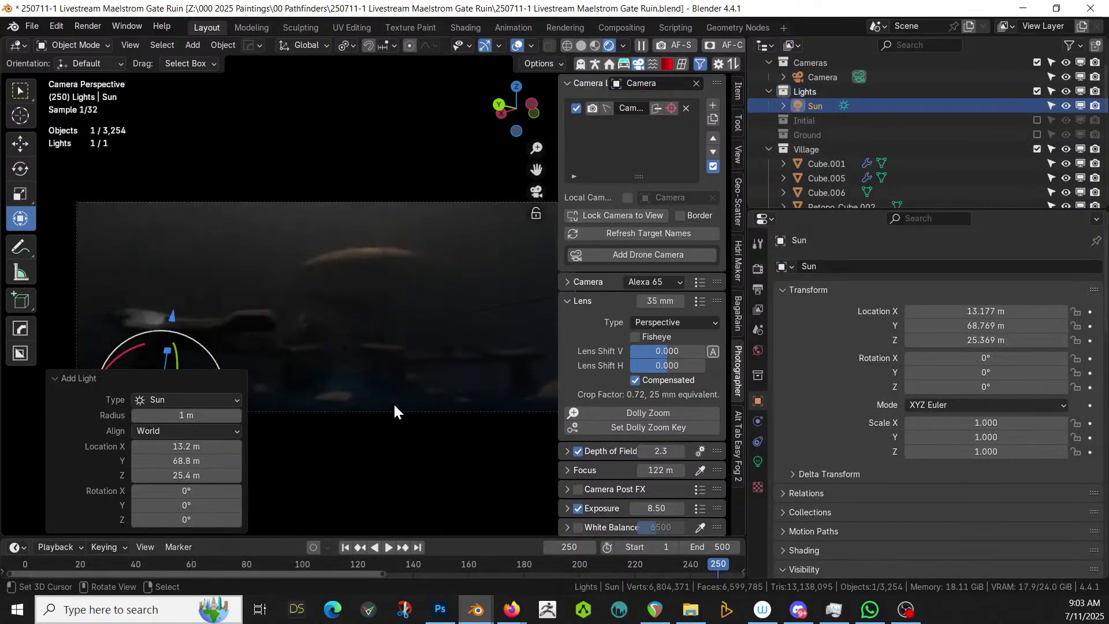
# Raise the Sun light about 38 m and place it above the ruin at about X -1.9 m, Y 55.5 m, Z 72.9 m
pyautogui.press('g')
pyautogui.press('z')
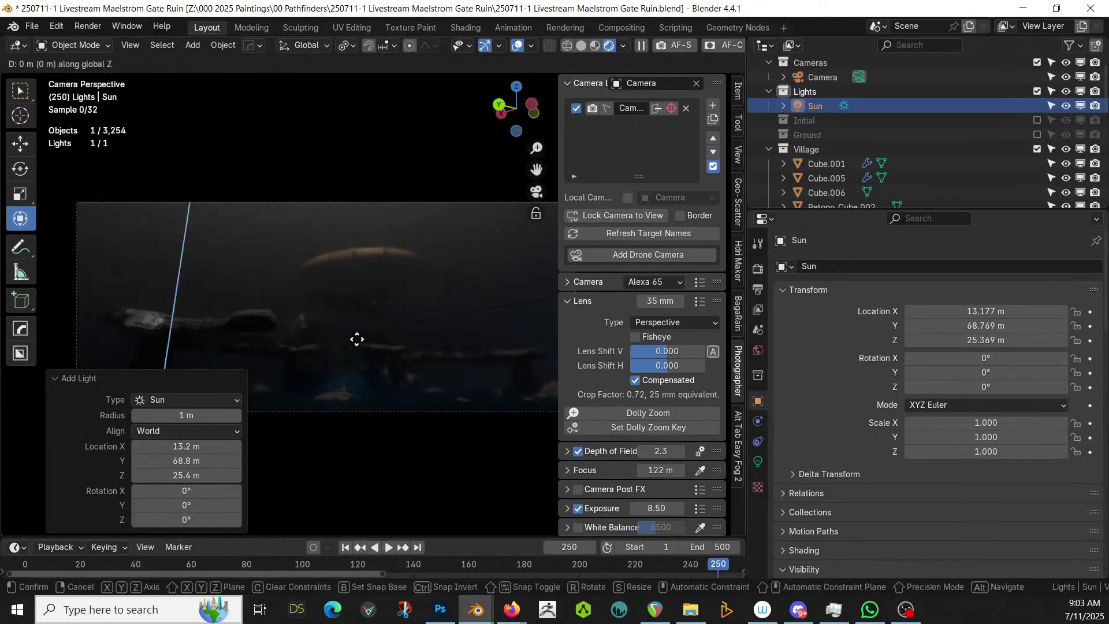
pyautogui.click(352, 223)
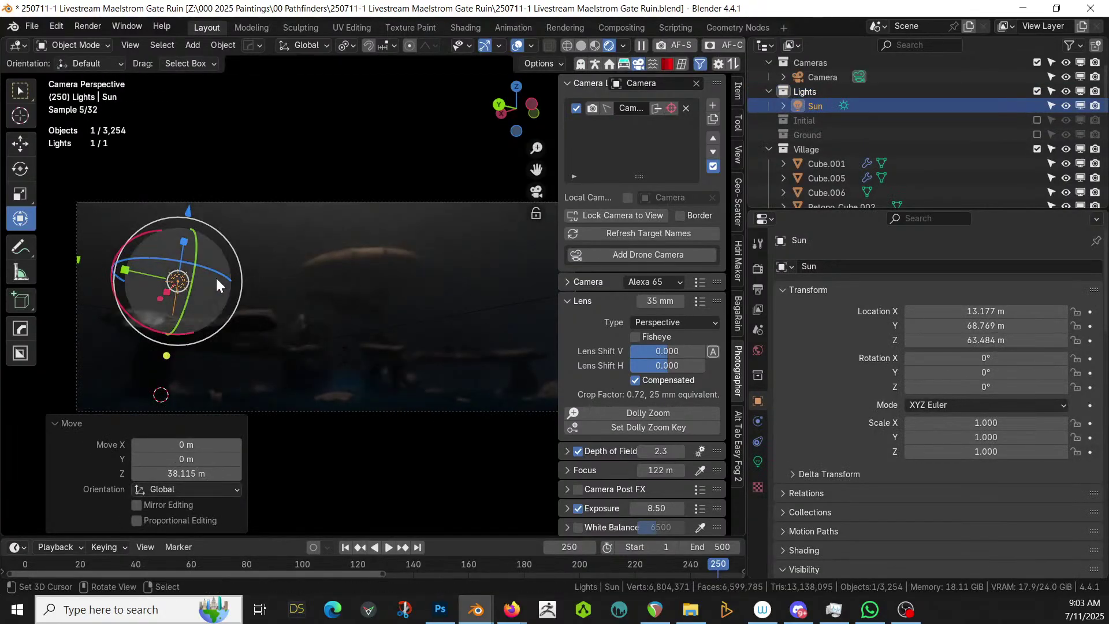
pyautogui.press('g')
pyautogui.click(275, 249)
# Rotate the Sun light around global Y and Z to about X 4.7°, Y 50.8°, Z 318.6°
pyautogui.press('r')
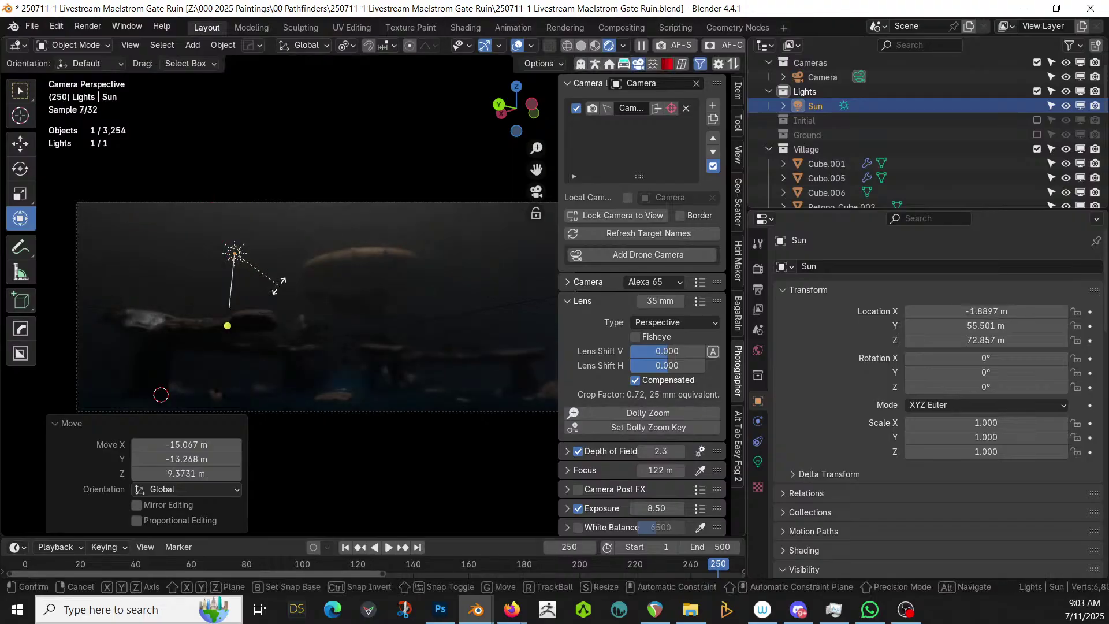
pyautogui.press('y')
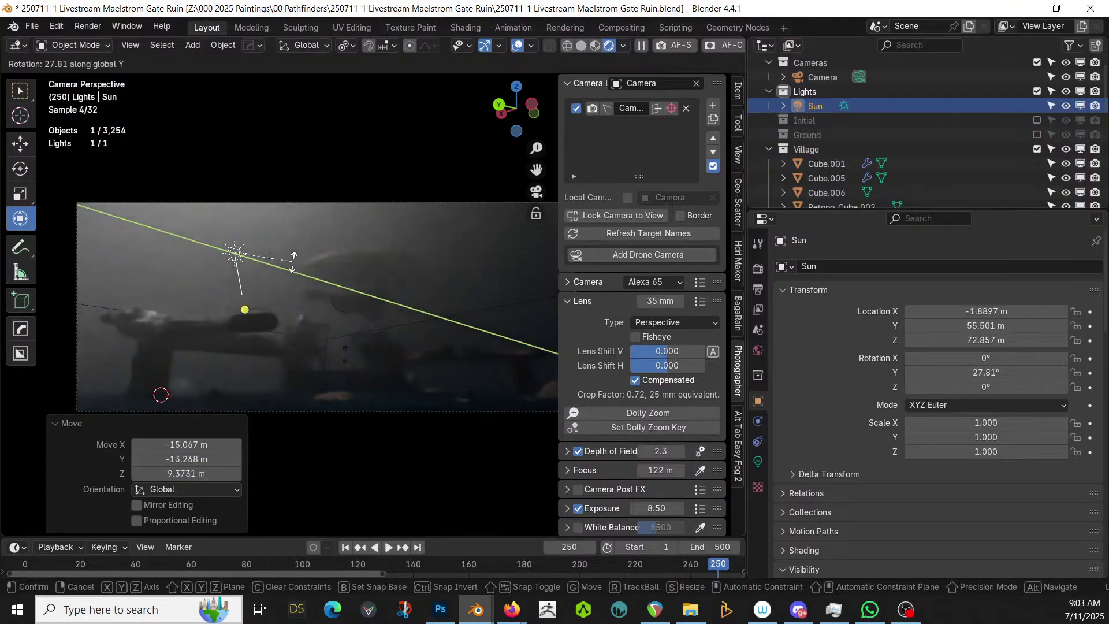
pyautogui.click(293, 261)
pyautogui.press('r')
pyautogui.press('z')
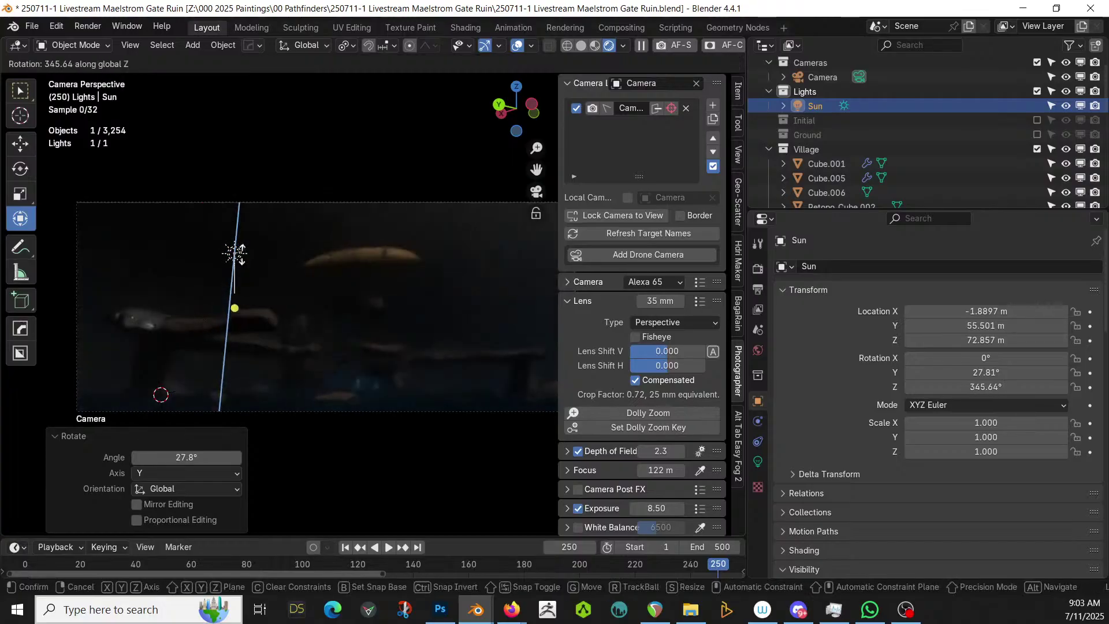
pyautogui.click(274, 270)
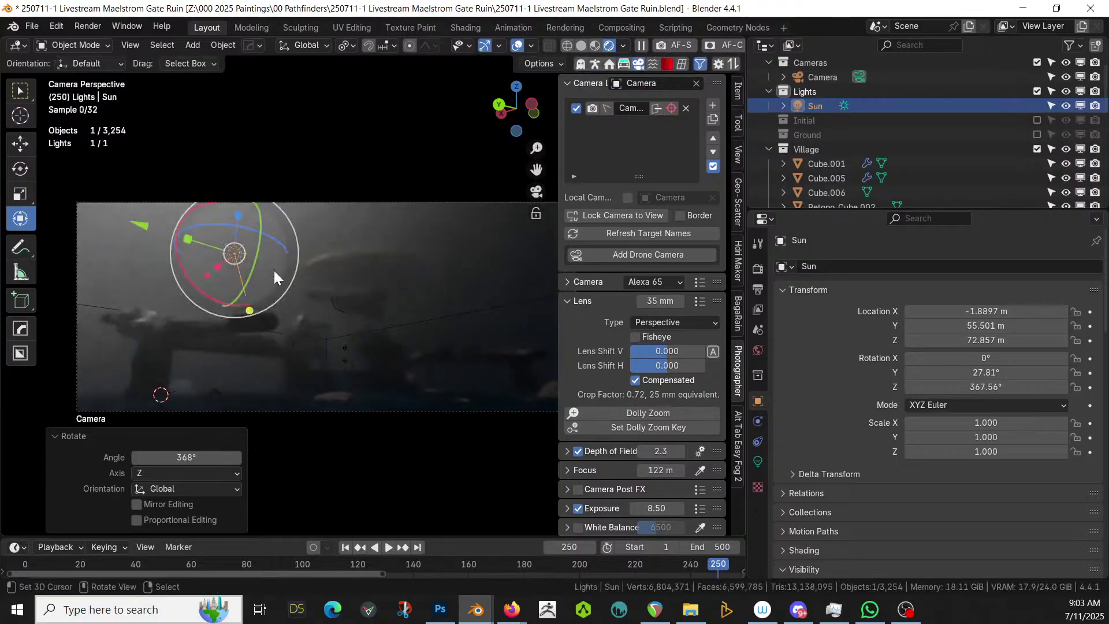
pyautogui.moveTo(255, 258); pyautogui.dragTo(241, 230)
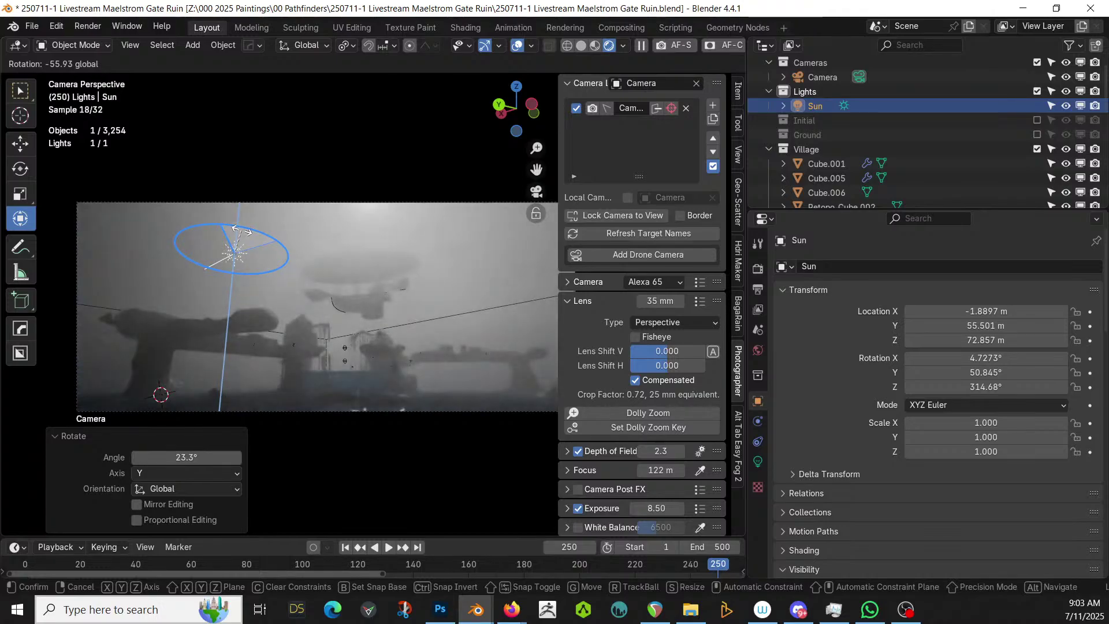
pyautogui.moveTo(241, 230); pyautogui.dragTo(244, 231)
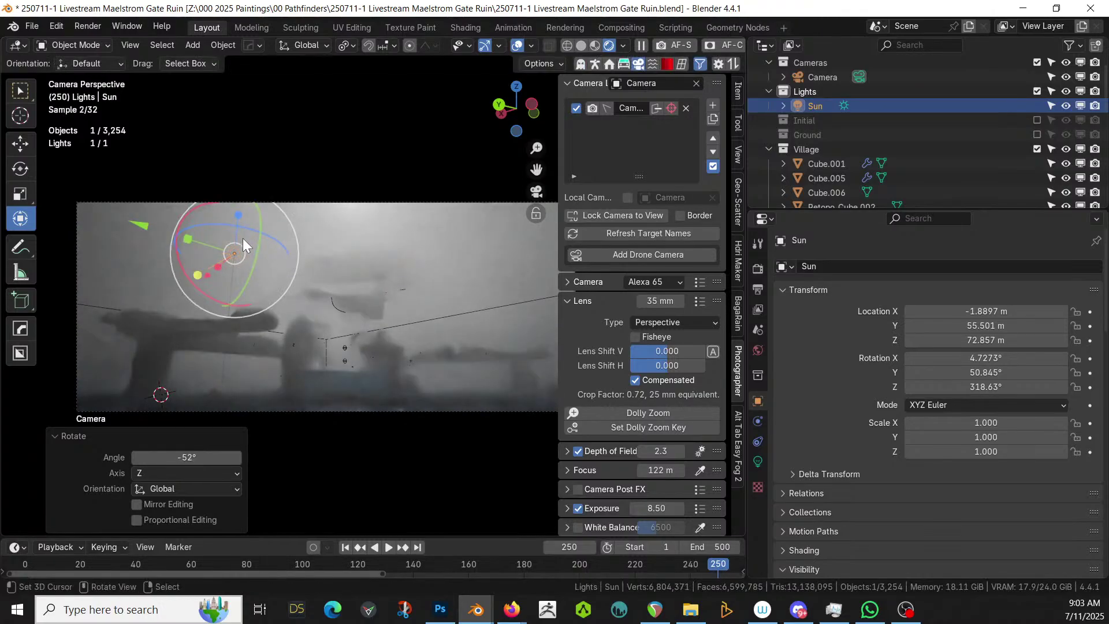
# Rotate the Sun light around global Y by about -11.9° and again by about -14.3°, checking it through the camera
pyautogui.press('KP_Decimal')
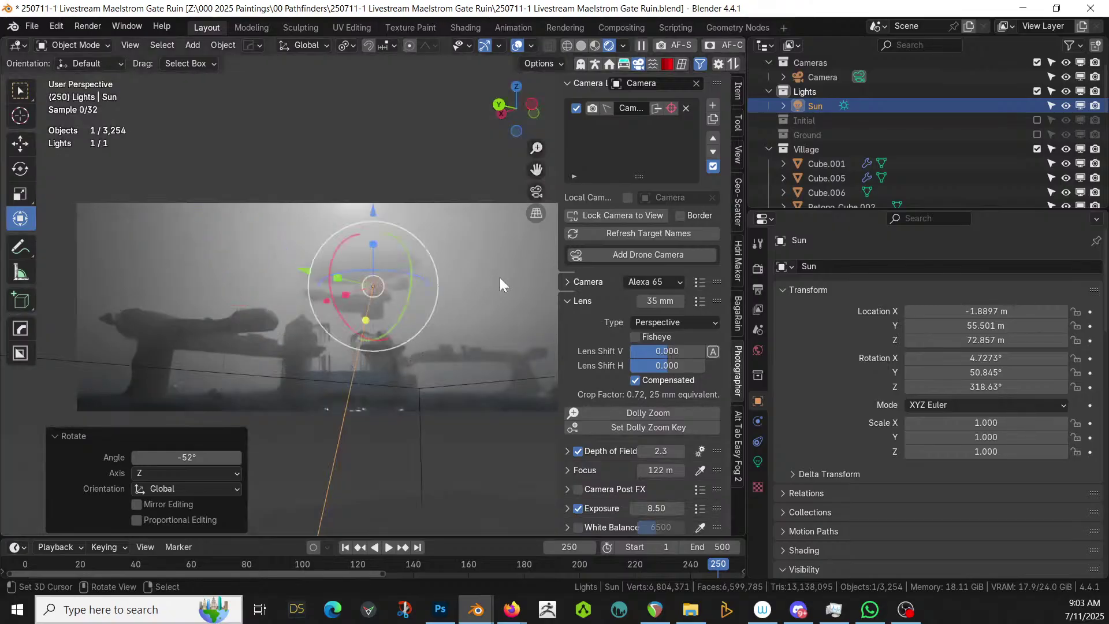
pyautogui.moveTo(346, 301); pyautogui.dragTo(373, 359, button='middle')
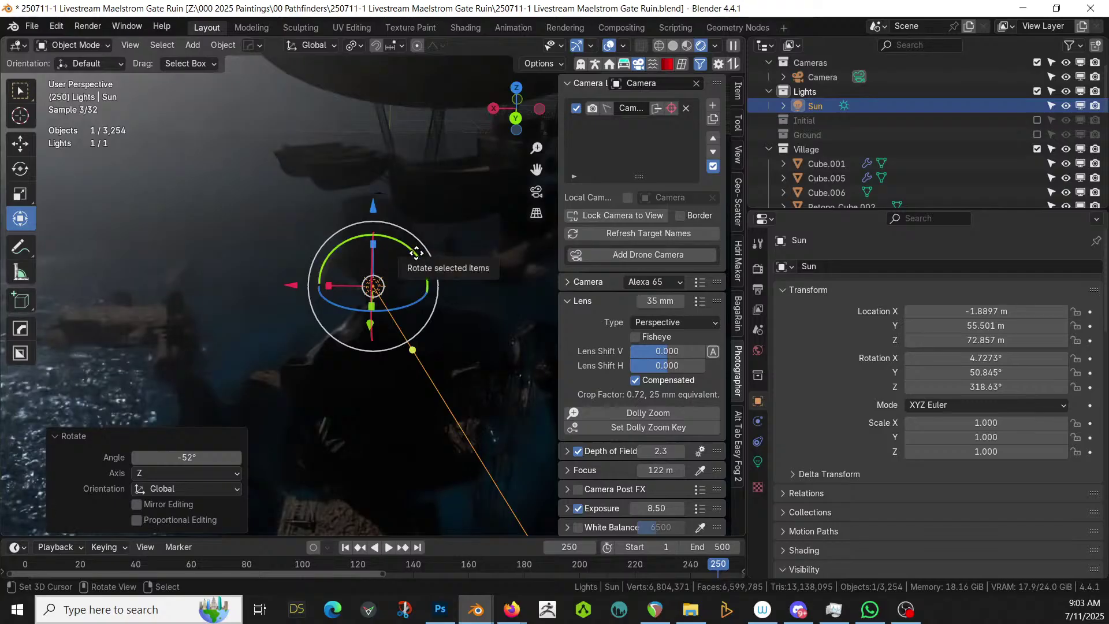
pyautogui.moveTo(420, 261)
pyautogui.mouseDown()
pyautogui.moveTo(414, 253)
pyautogui.moveTo(419, 272)
pyautogui.mouseUp()
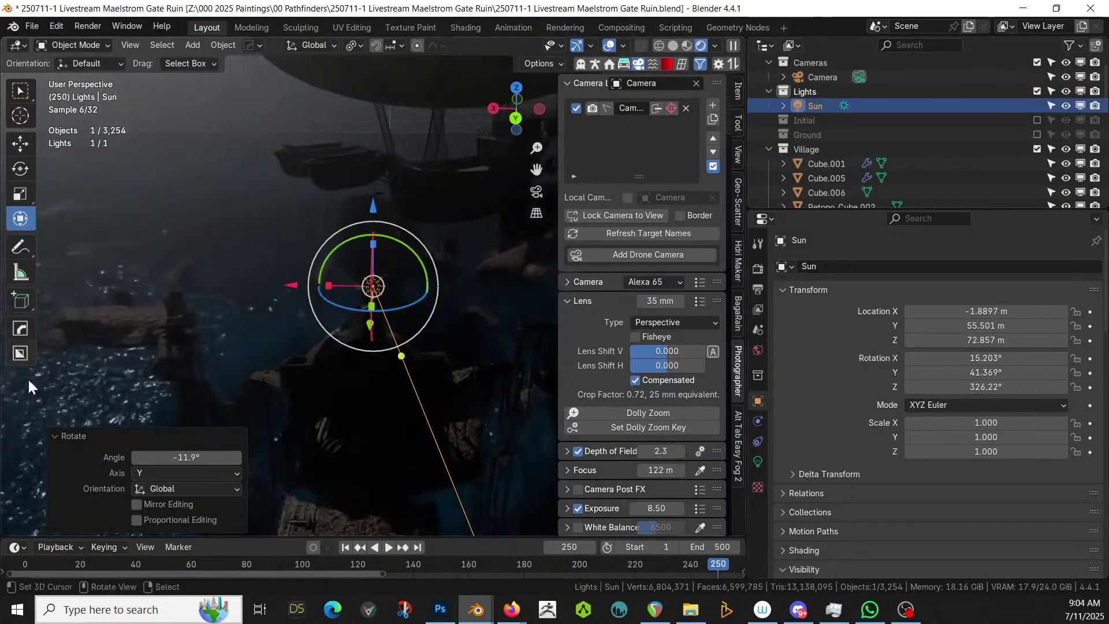
pyautogui.press('KP_0')
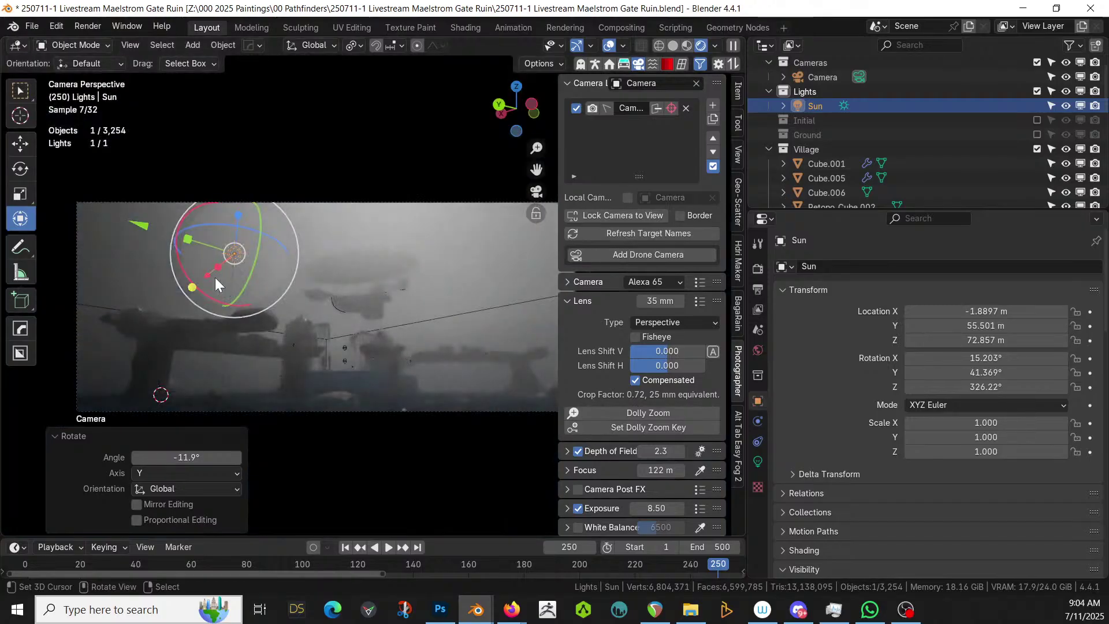
pyautogui.press('r')
pyautogui.press('y')
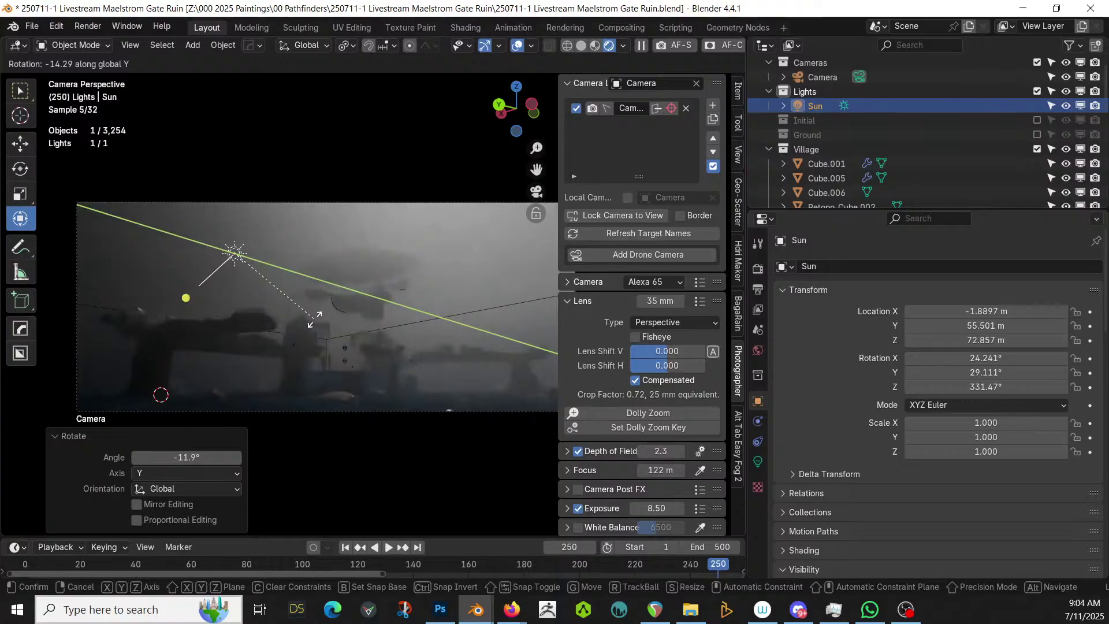
pyautogui.click(315, 317)
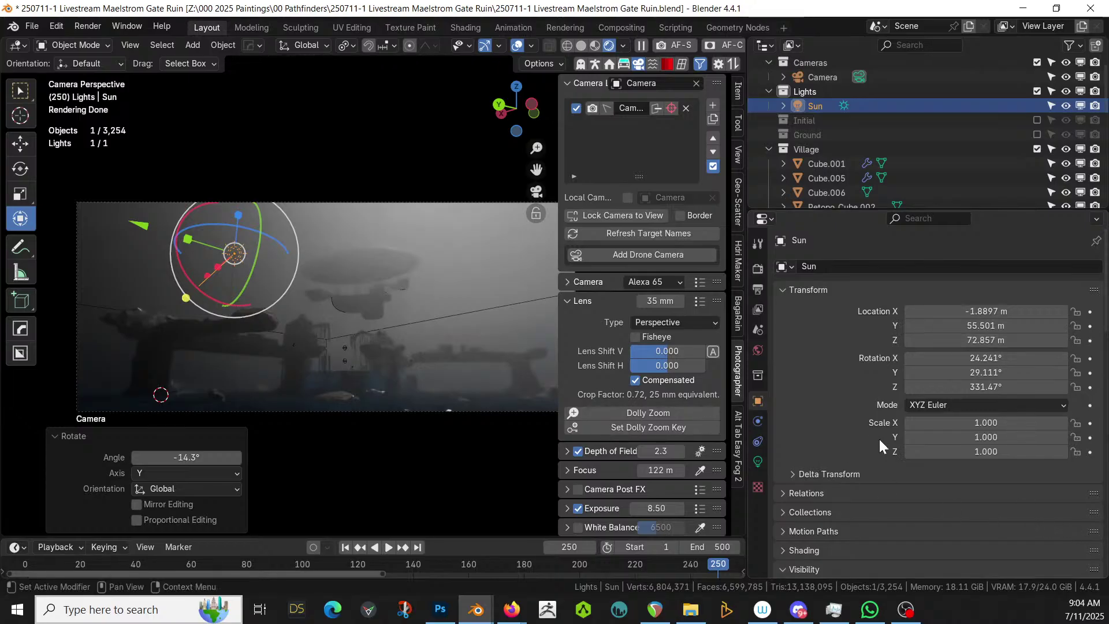
# Switch the Sun light's color to color temperature and set it to 12000
pyautogui.click(758, 462)
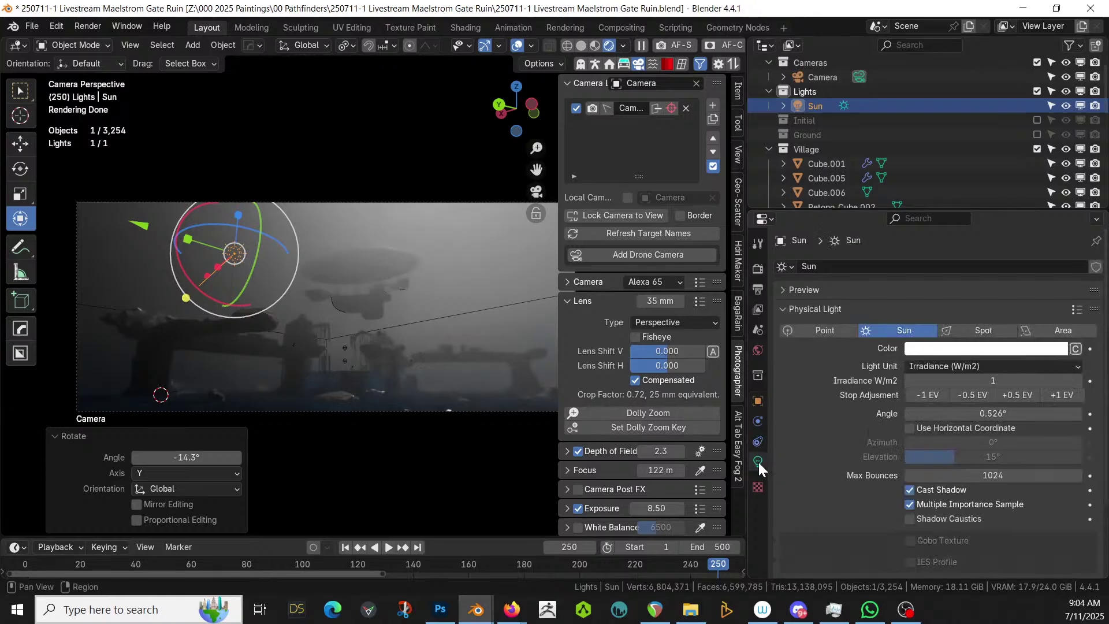
pyautogui.click(1075, 354)
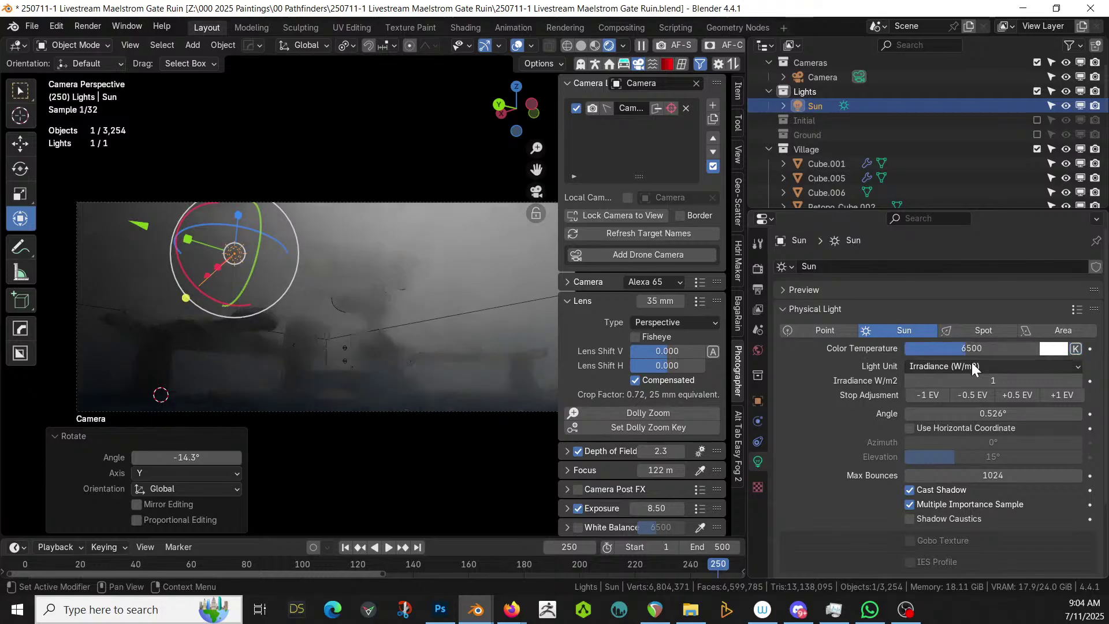
pyautogui.click(965, 351)
pyautogui.write('1200')
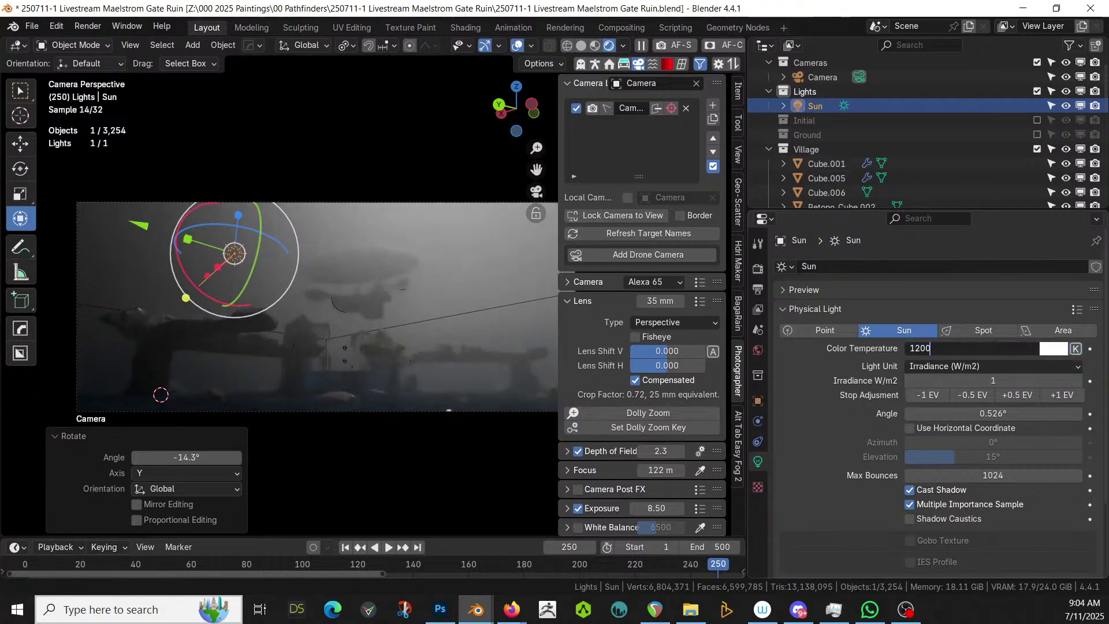
pyautogui.write('0')
pyautogui.press('Return')
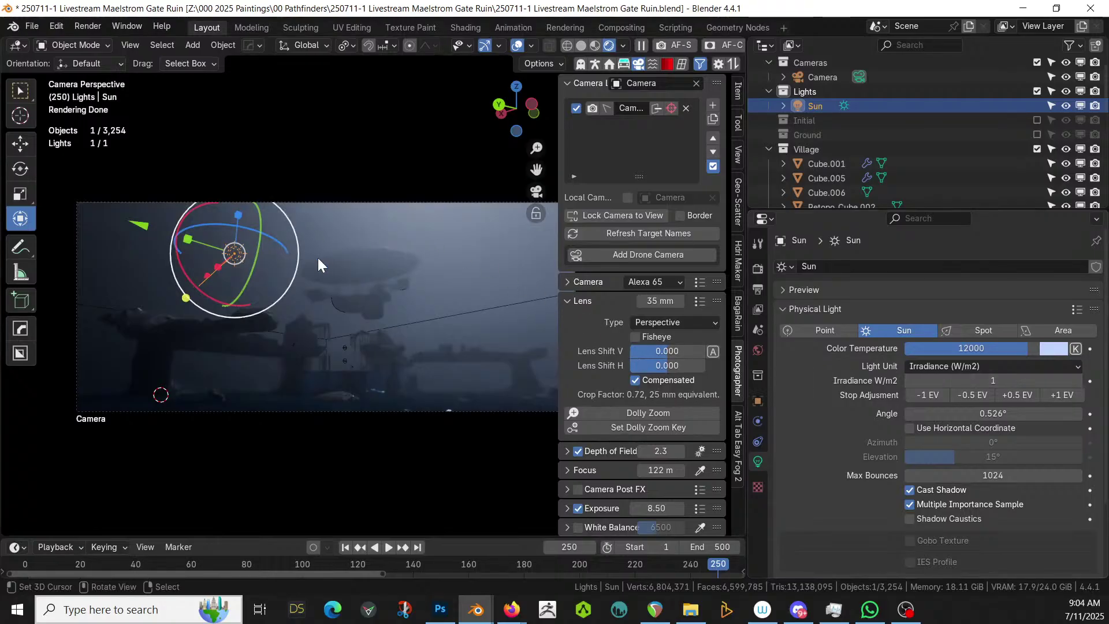
# Rotate the Sun light 36° around global Z and check its effect on the scene from above
pyautogui.press('r')
pyautogui.press('z')
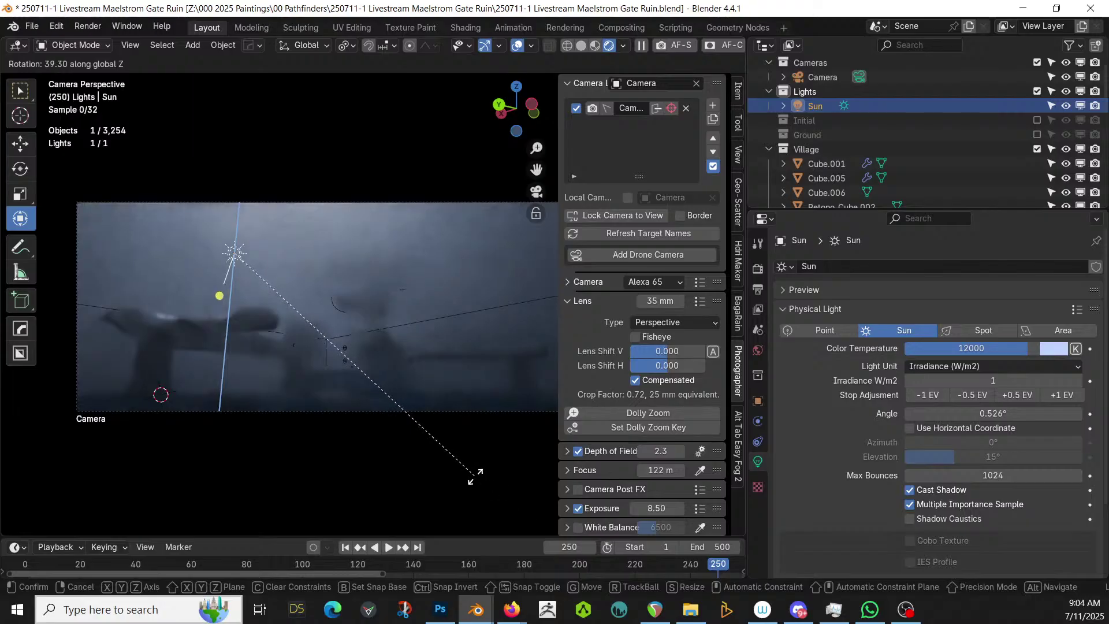
pyautogui.click(333, 359)
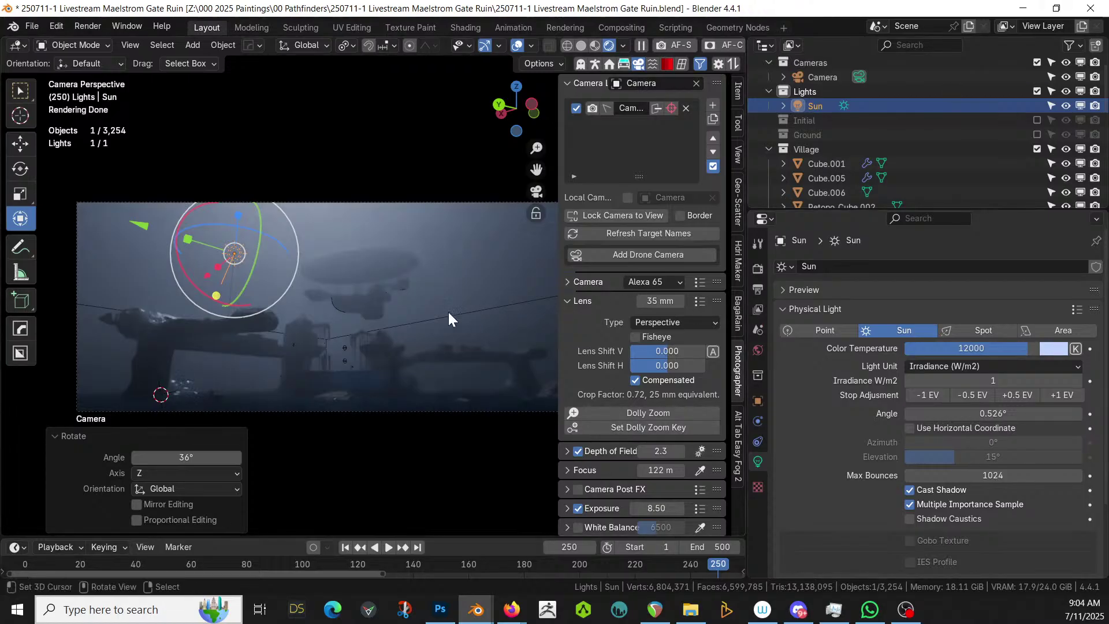
pyautogui.moveTo(448, 314); pyautogui.dragTo(439, 456, button='middle')
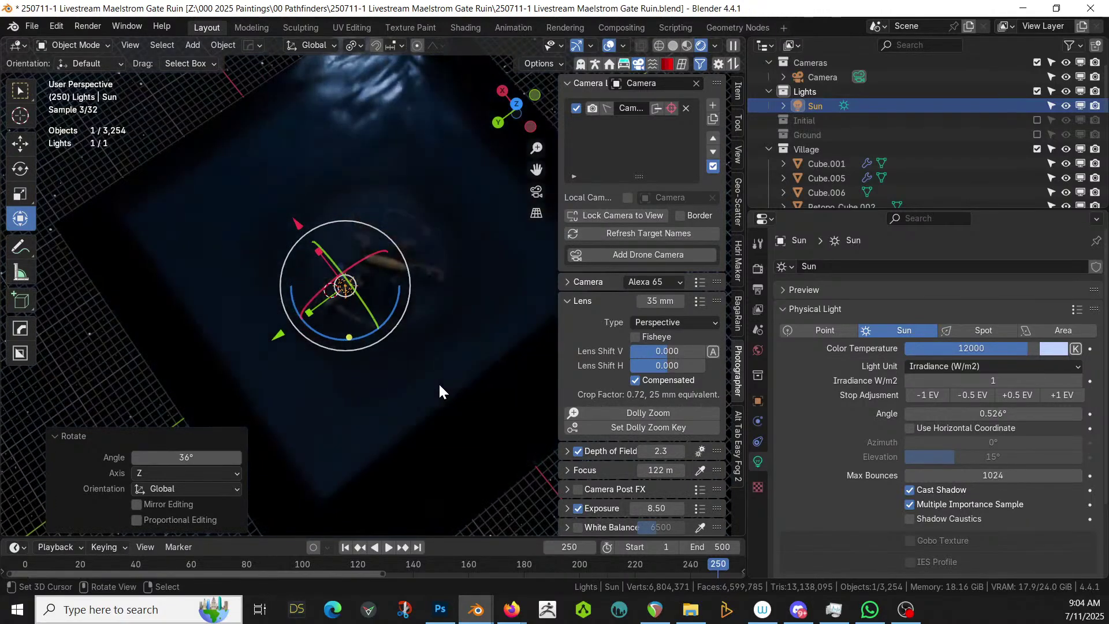
pyautogui.moveTo(439, 383); pyautogui.dragTo(442, 365, button='middle')
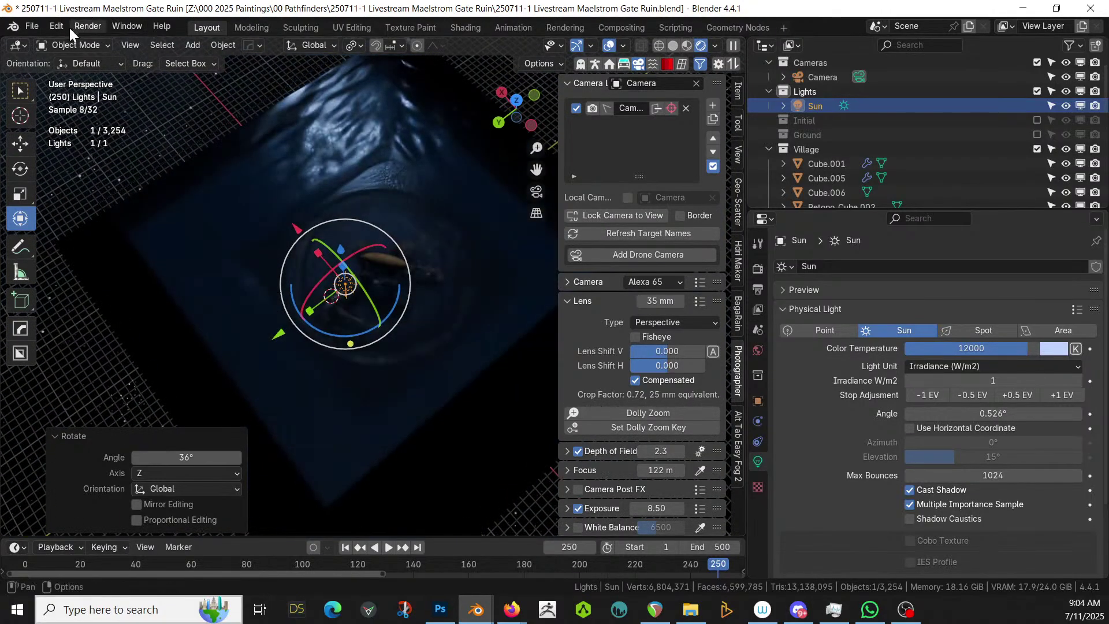
# Save the scene over the existing file 250711-1 Livestream Maelstrom Gate Ruin.blend
pyautogui.click(29, 28)
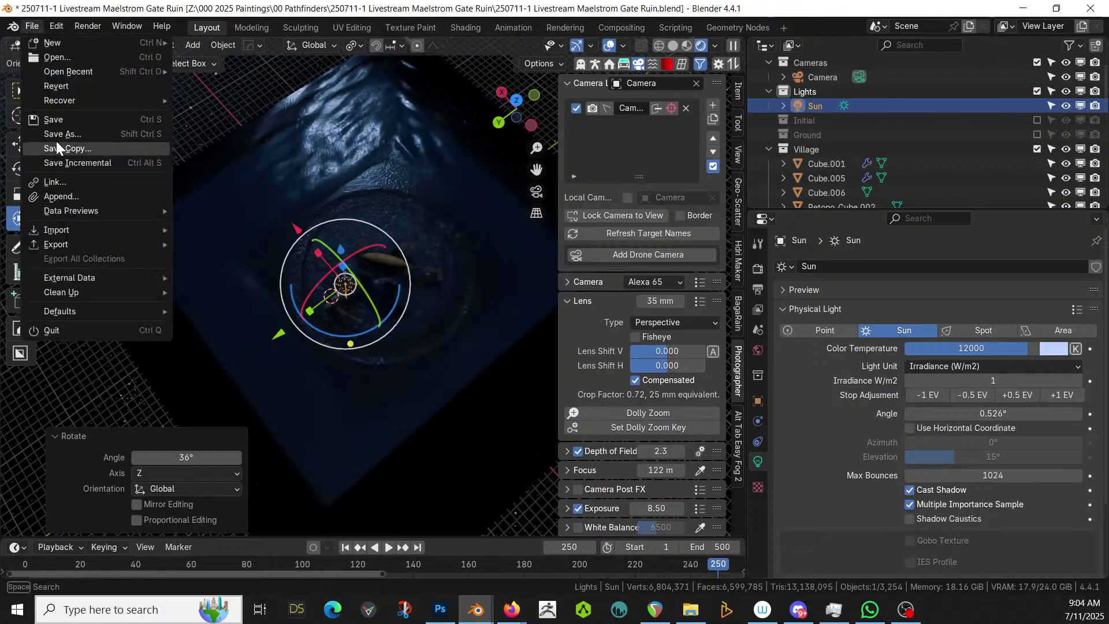
pyautogui.click(57, 133)
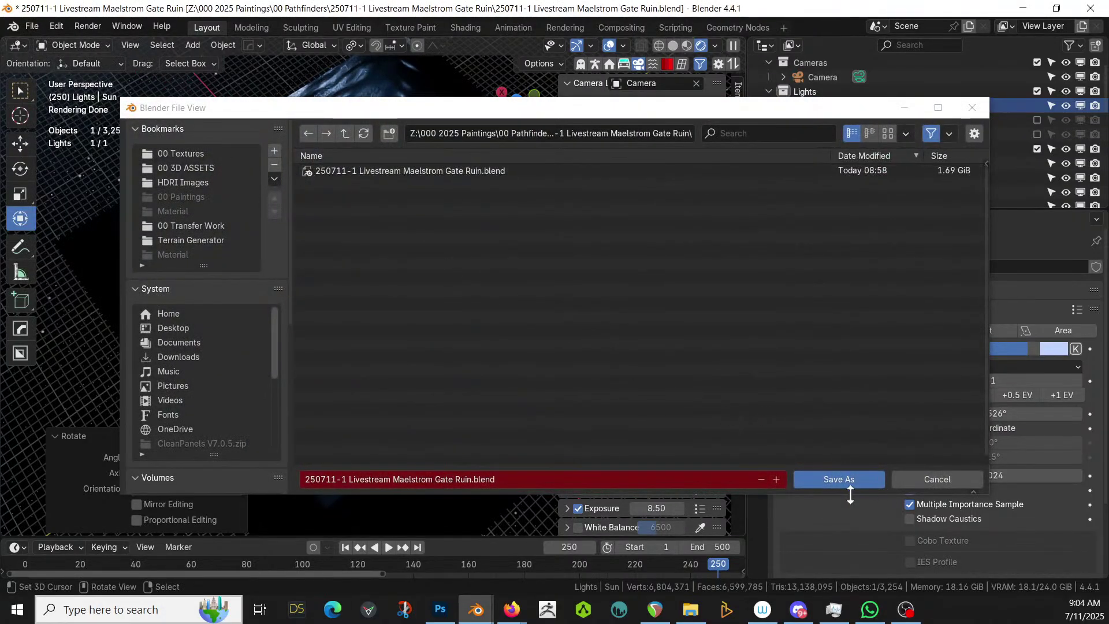
pyautogui.click(836, 477)
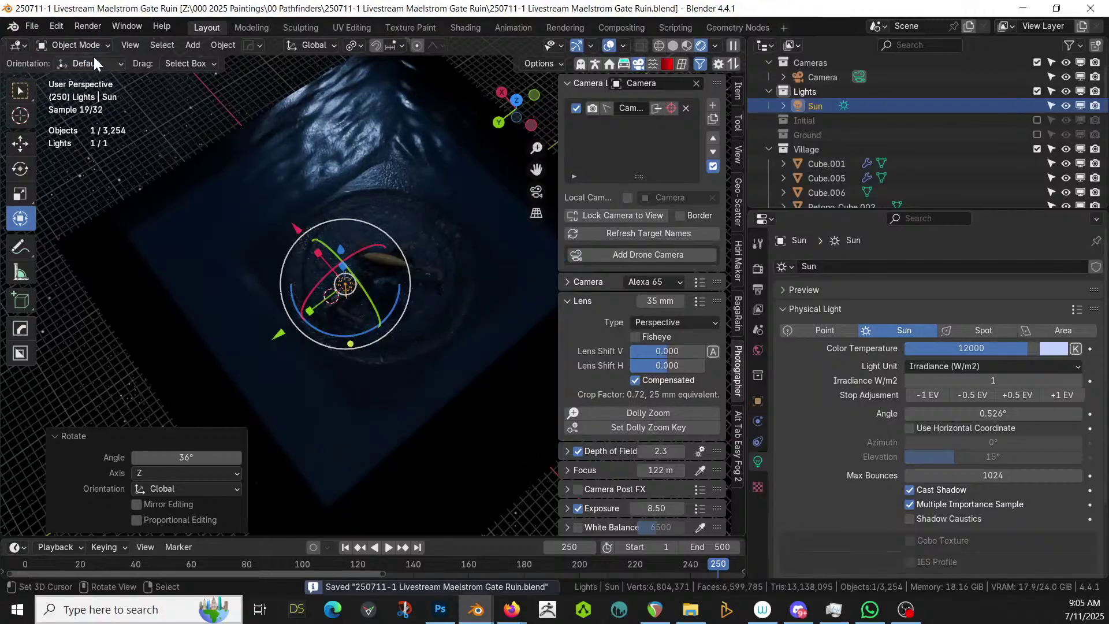
# Revert the scene through the undo history to the Delete operation before the world and Sun light changes
pyautogui.click(26, 26)
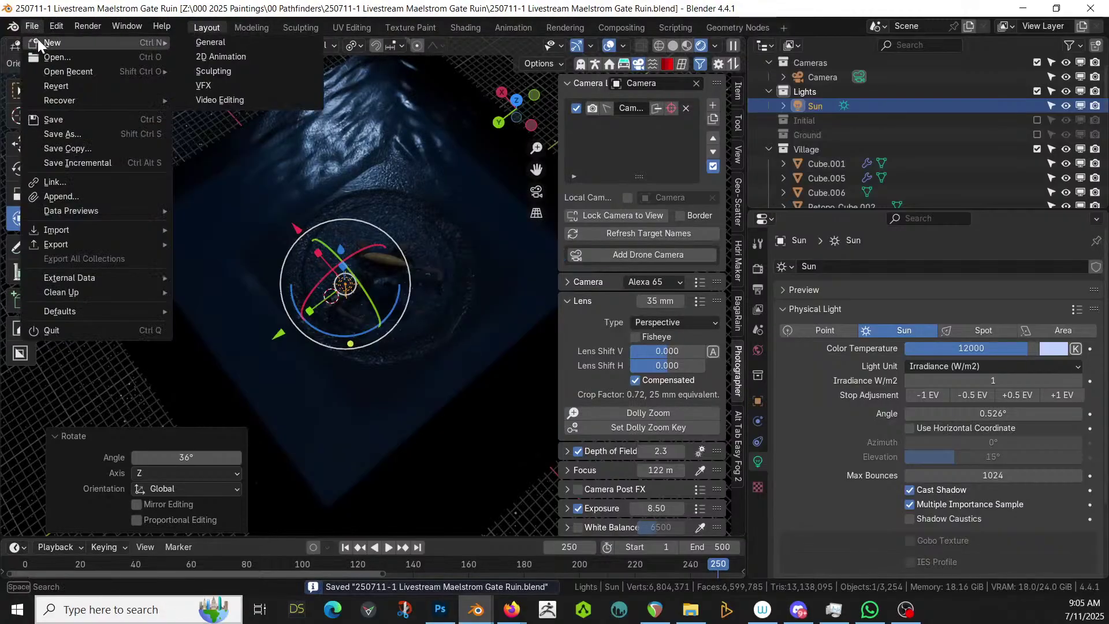
pyautogui.moveTo(50, 23)
pyautogui.moveTo(92, 68)
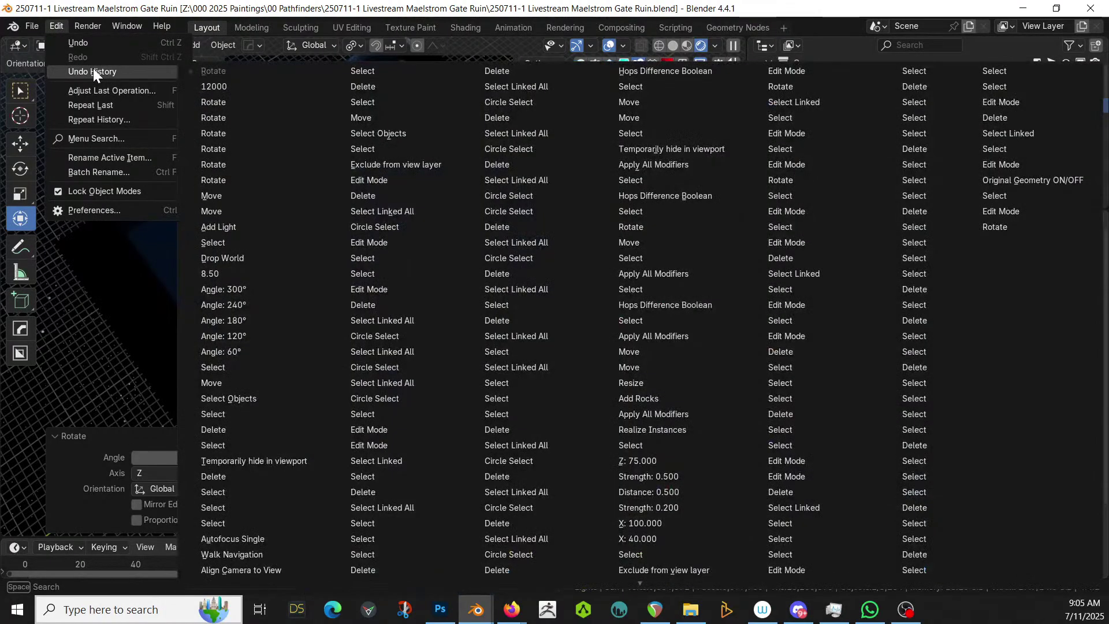
pyautogui.click(216, 431)
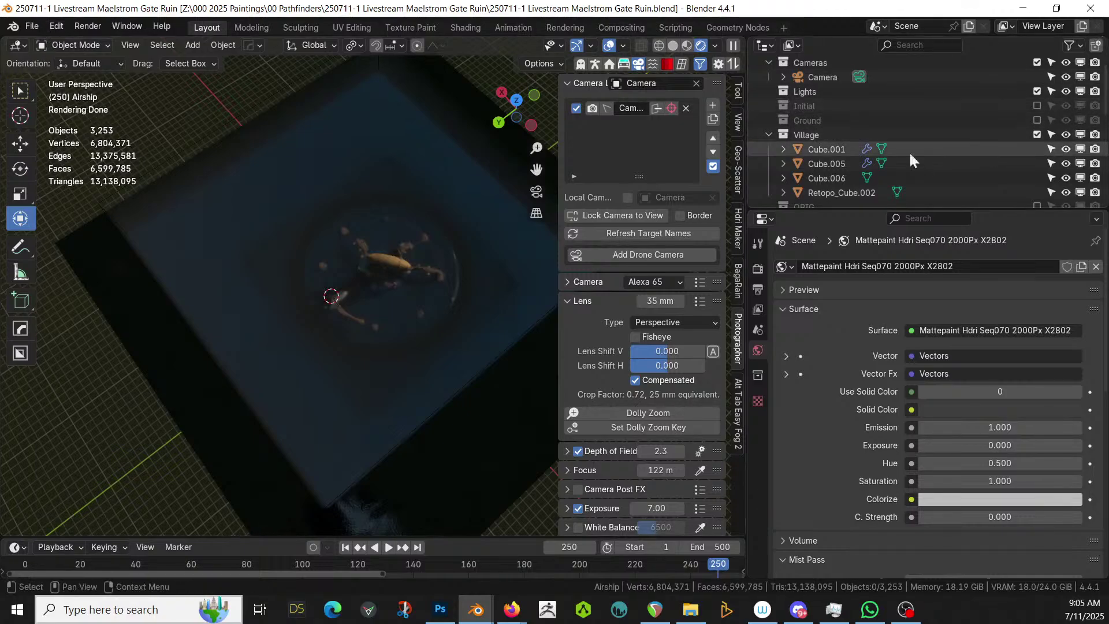
pyautogui.click(49, 26)
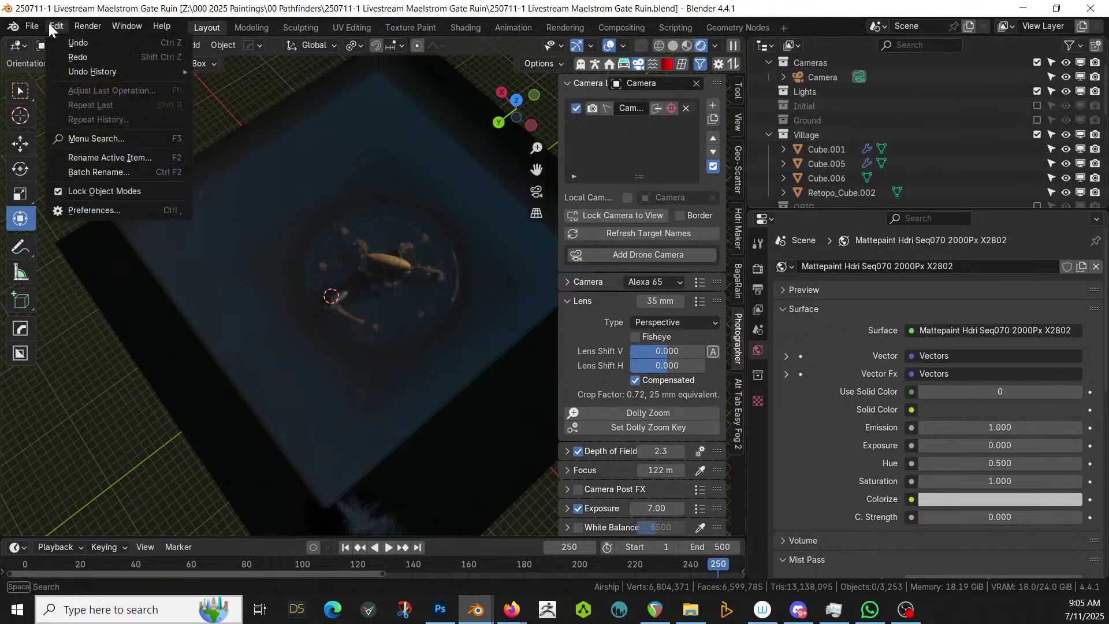
pyautogui.moveTo(68, 69)
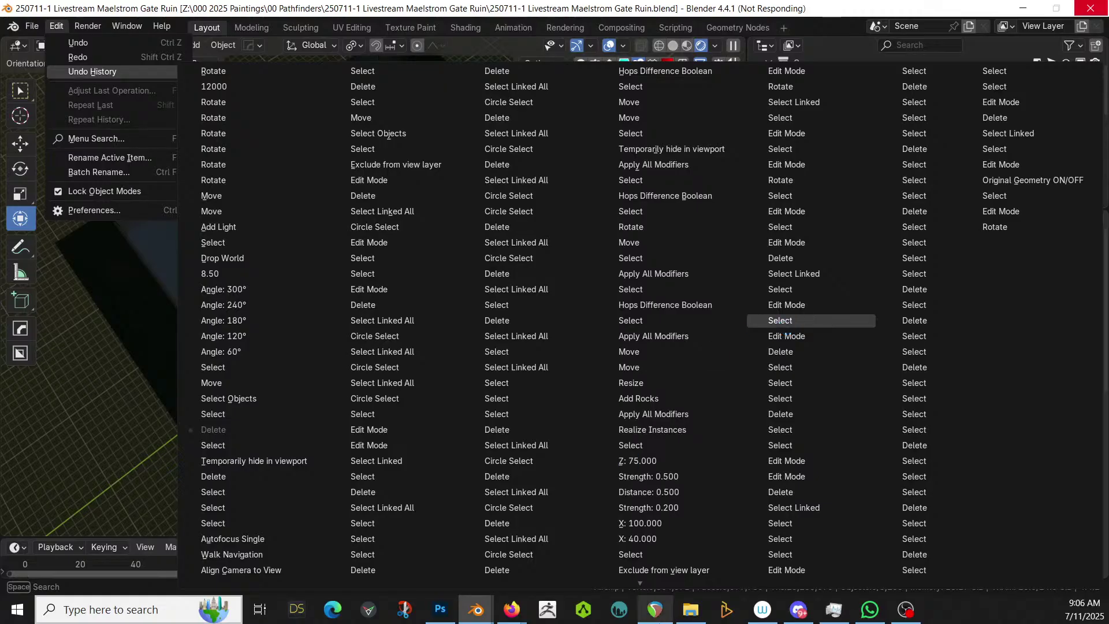
# Open the 250702-1 Livestream Maelstrom Spawnpoint file and paste its two area lights into the gate ruin scene's Lights collection
pyautogui.rightClick(482, 615)
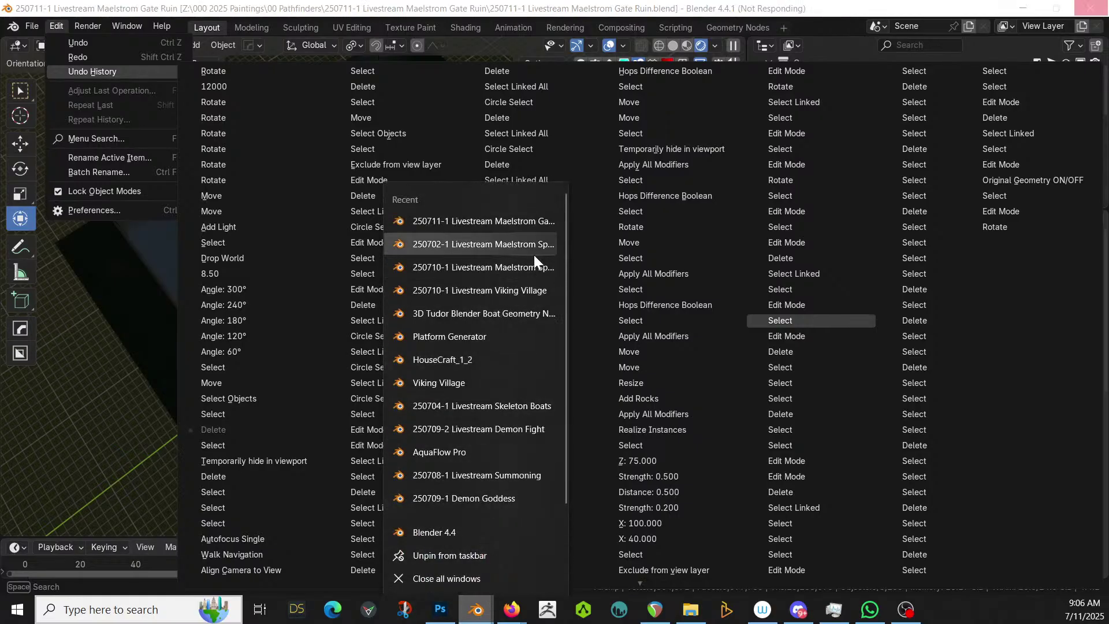
pyautogui.click(504, 245)
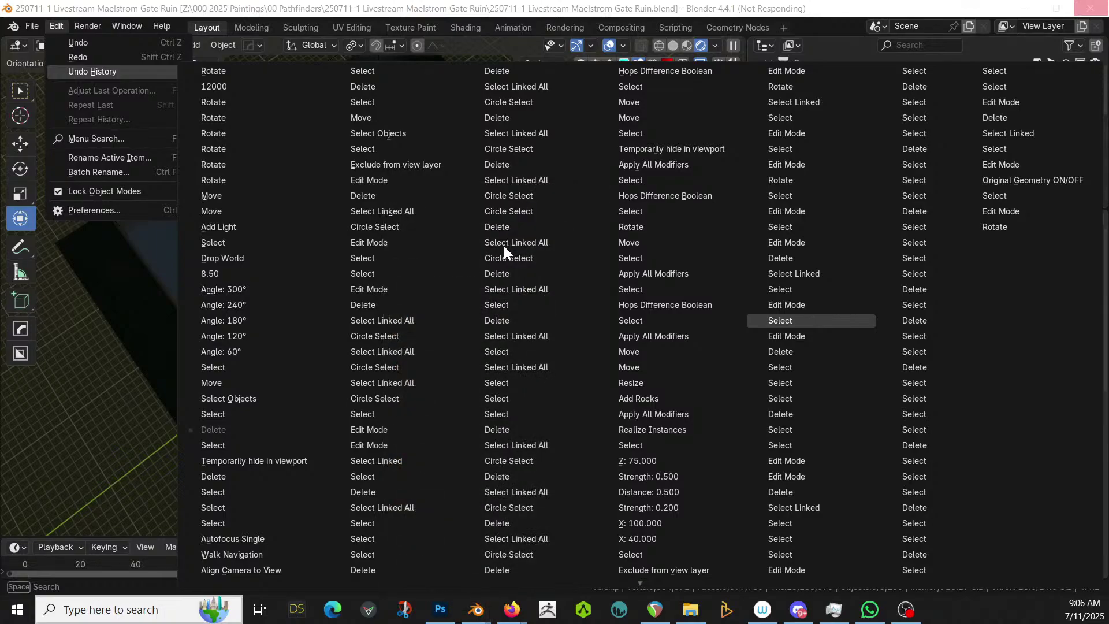
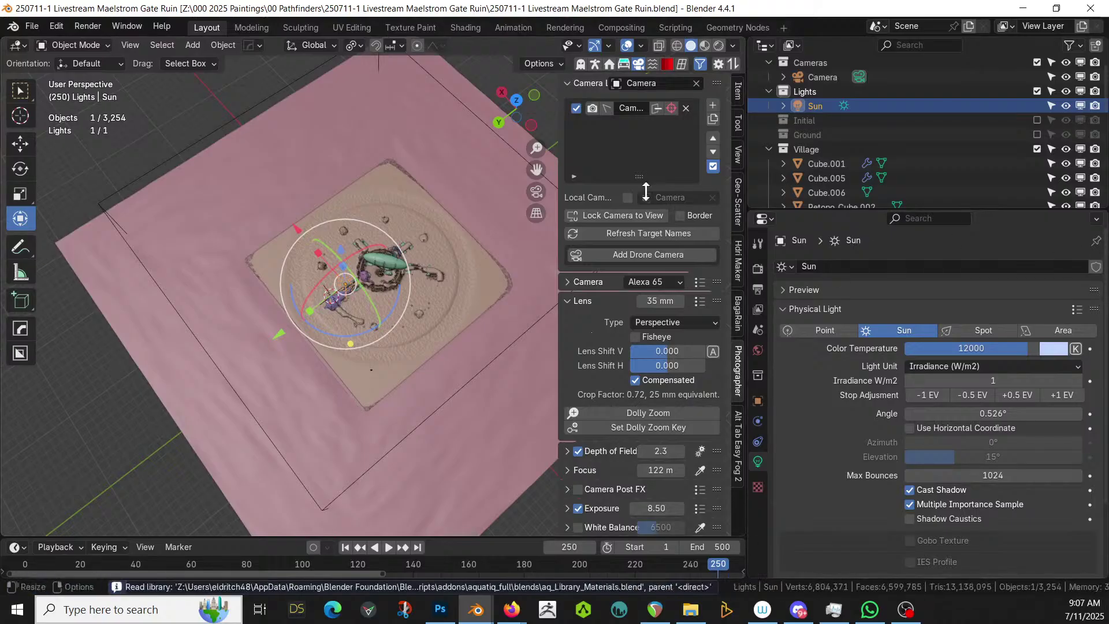
pyautogui.click(811, 97)
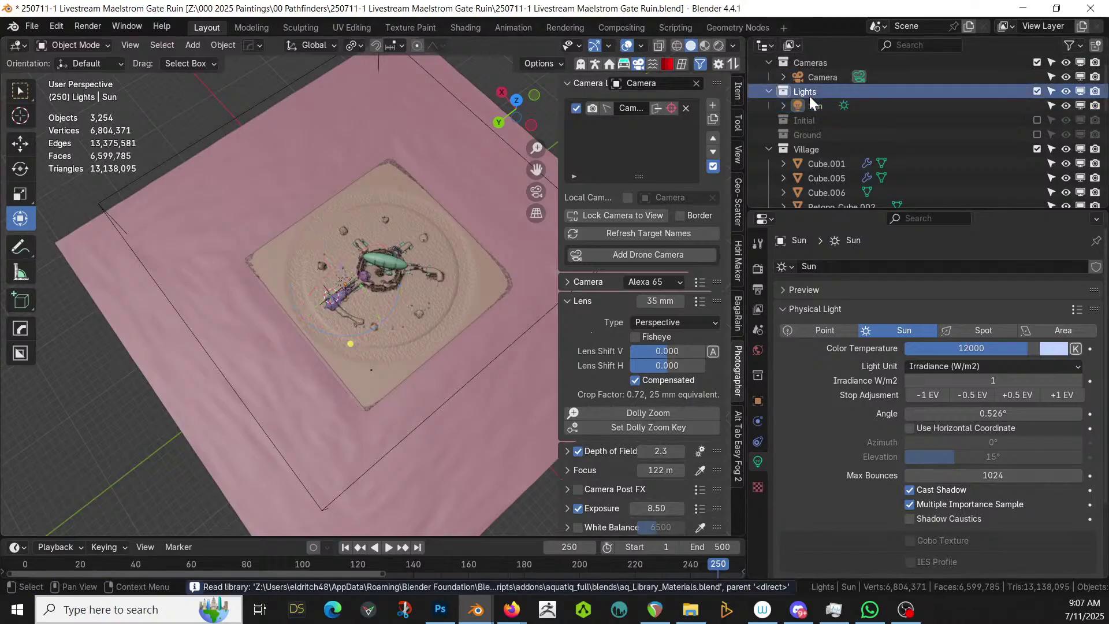
pyautogui.hotkey('ctrl', 'v')
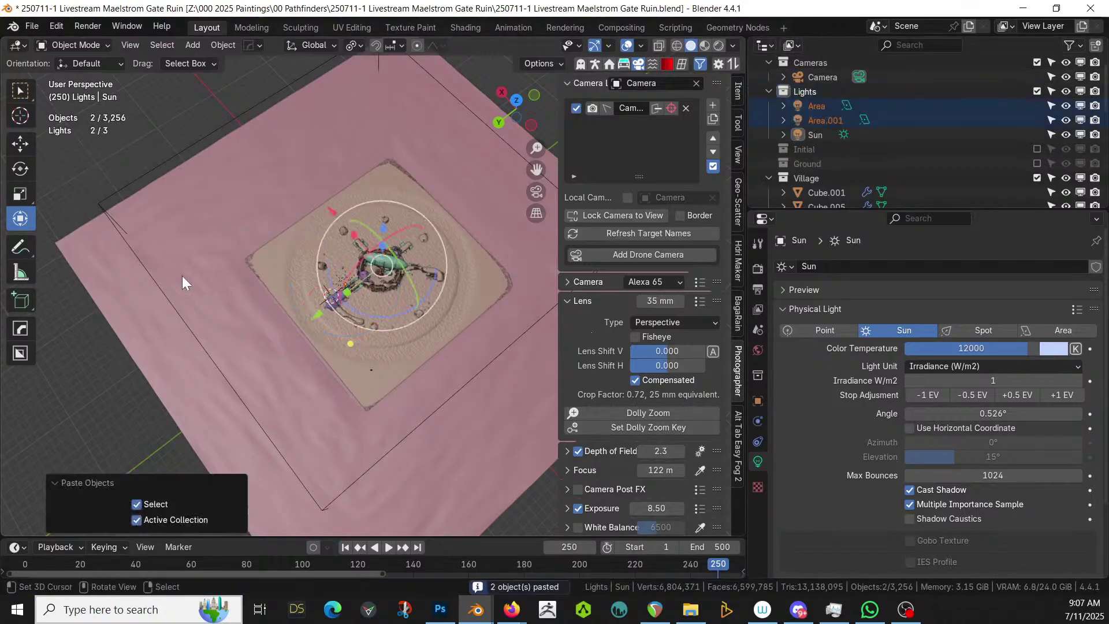
pyautogui.press('KP_Decimal')
pyautogui.moveTo(239, 313); pyautogui.dragTo(405, 301, button='middle')
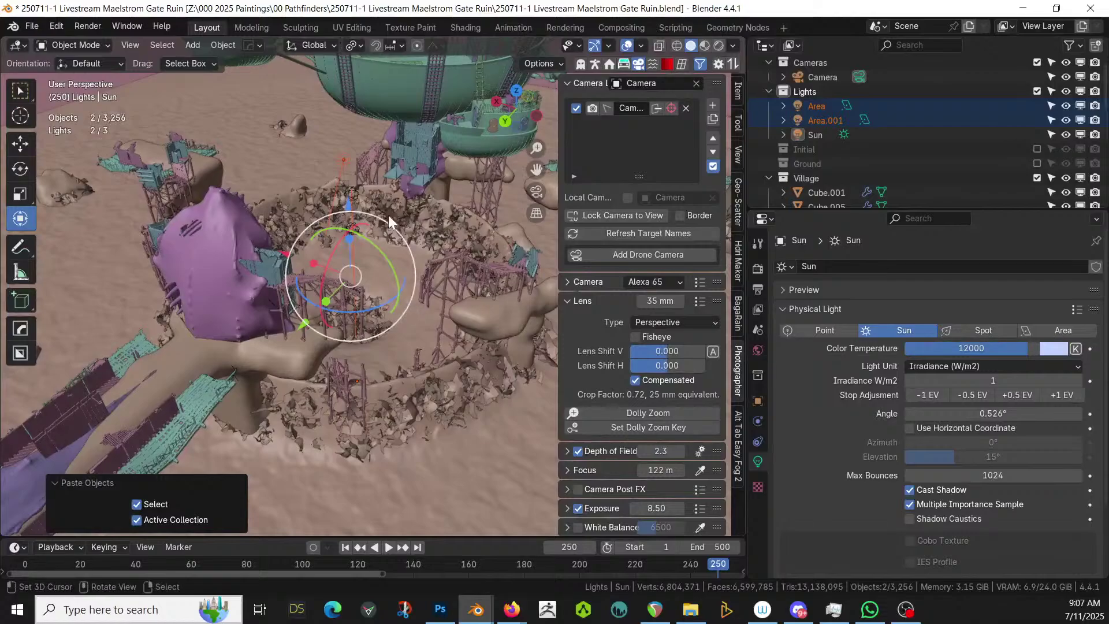
# Delete the upper pasted area light, Area.001, and show the ruin in rendered shading
pyautogui.click(344, 158)
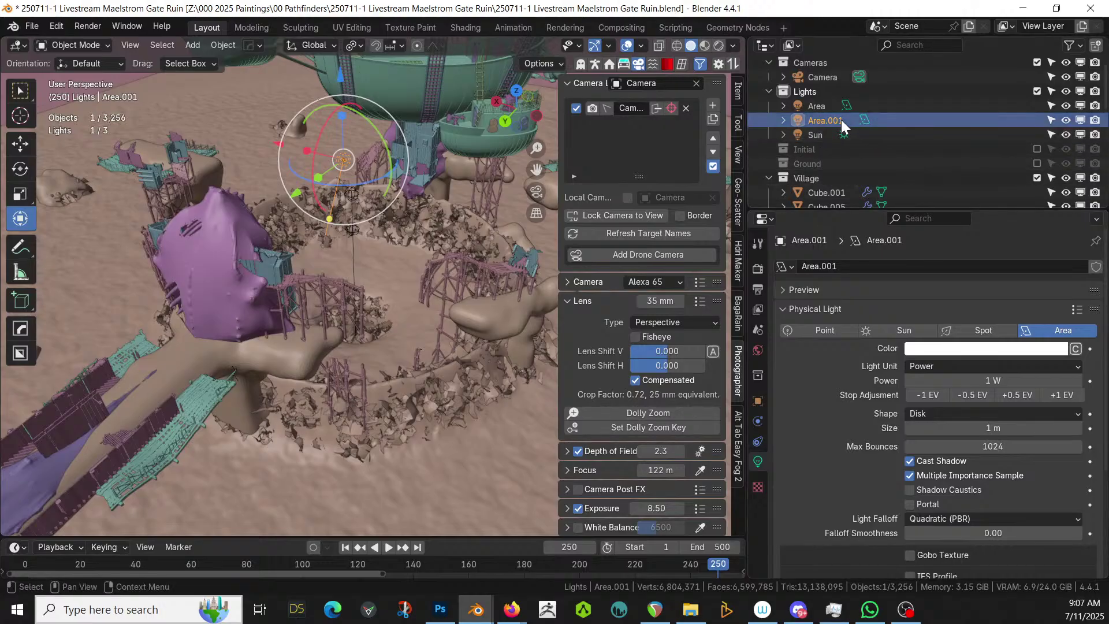
pyautogui.press('Delete')
pyautogui.press('z')
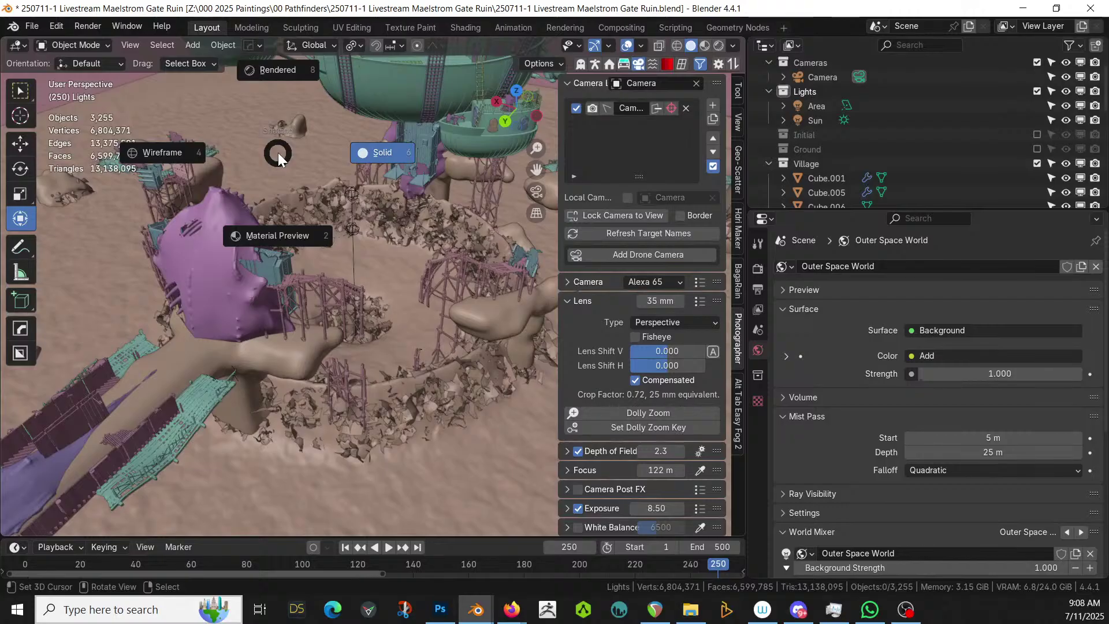
pyautogui.press('8')
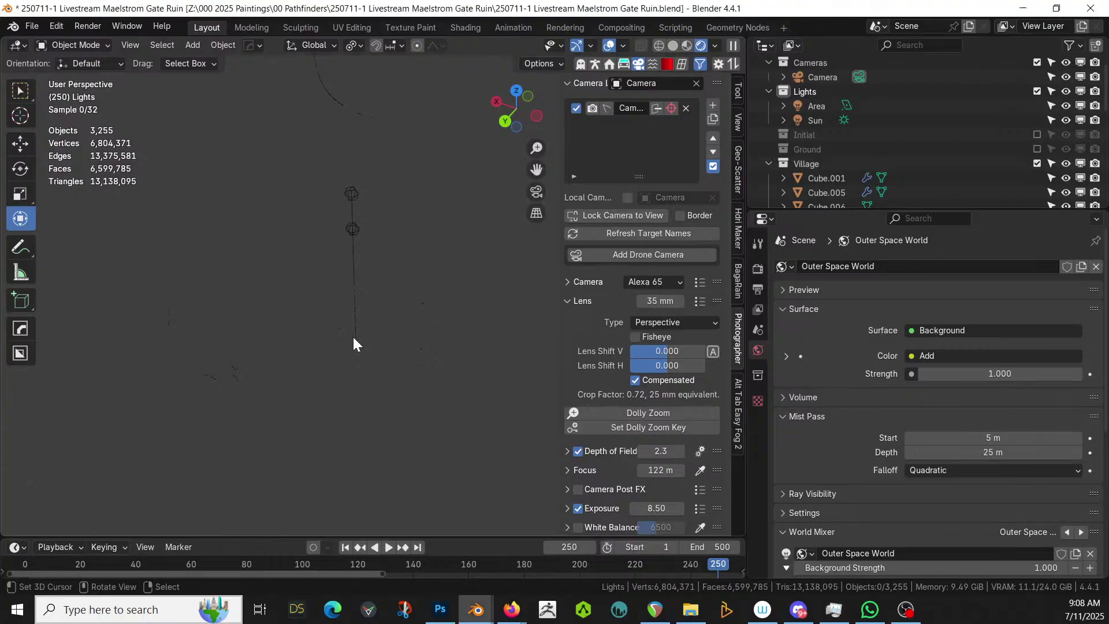
pyautogui.scroll(1, 376, 341)
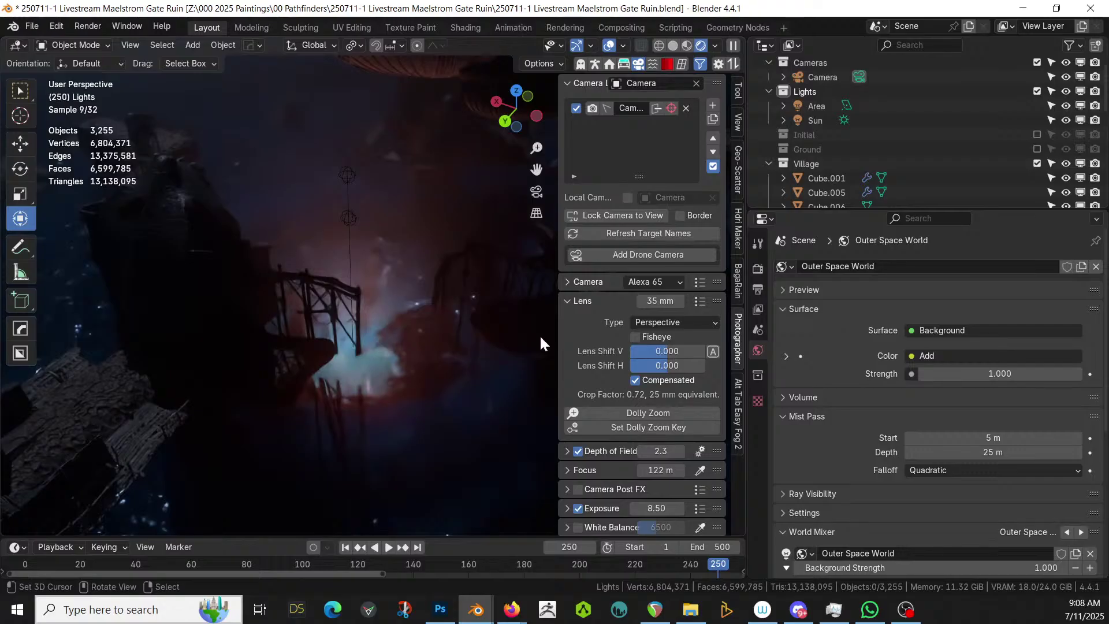
# Raise the remaining area light's power to 5 MW, reduce it to 3 MW, and check it through the camera
pyautogui.click(822, 106)
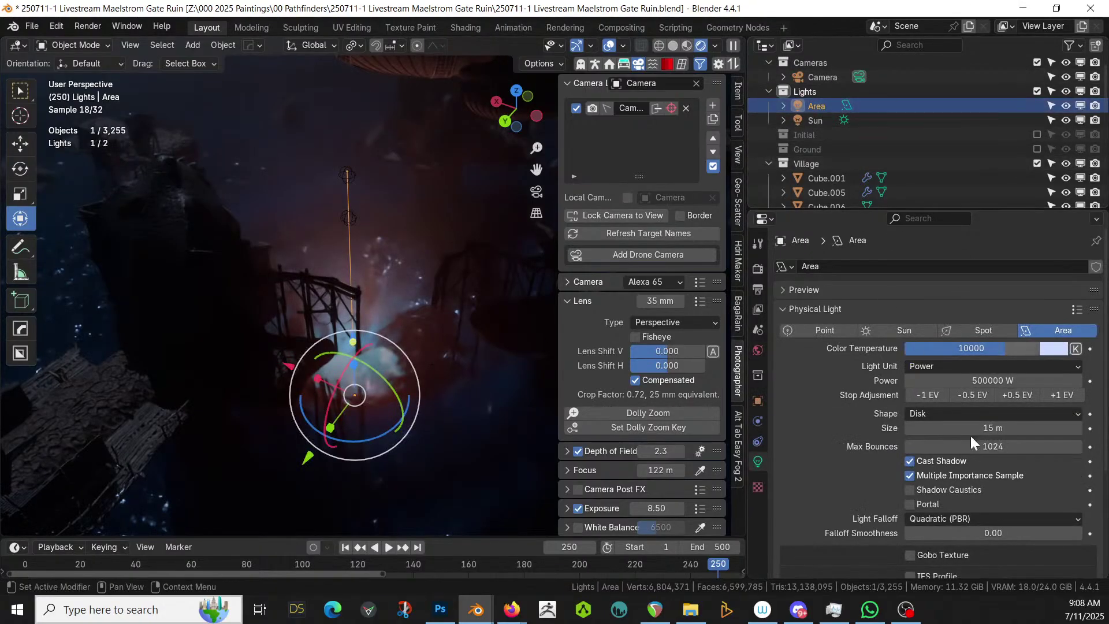
pyautogui.doubleClick(994, 378)
pyautogui.write('00')
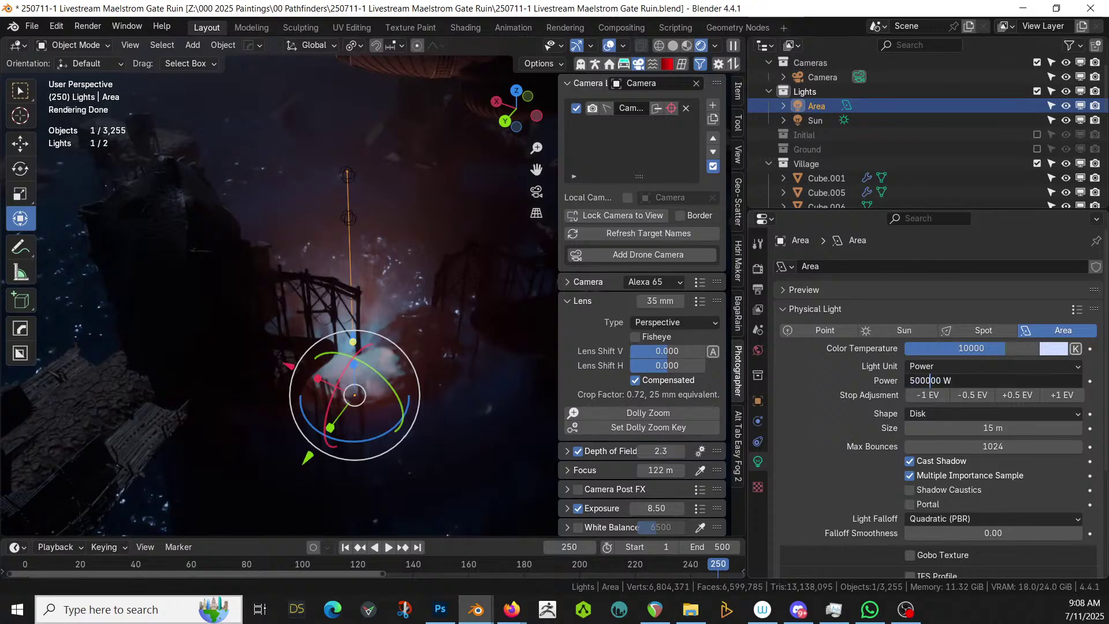
pyautogui.press('Return')
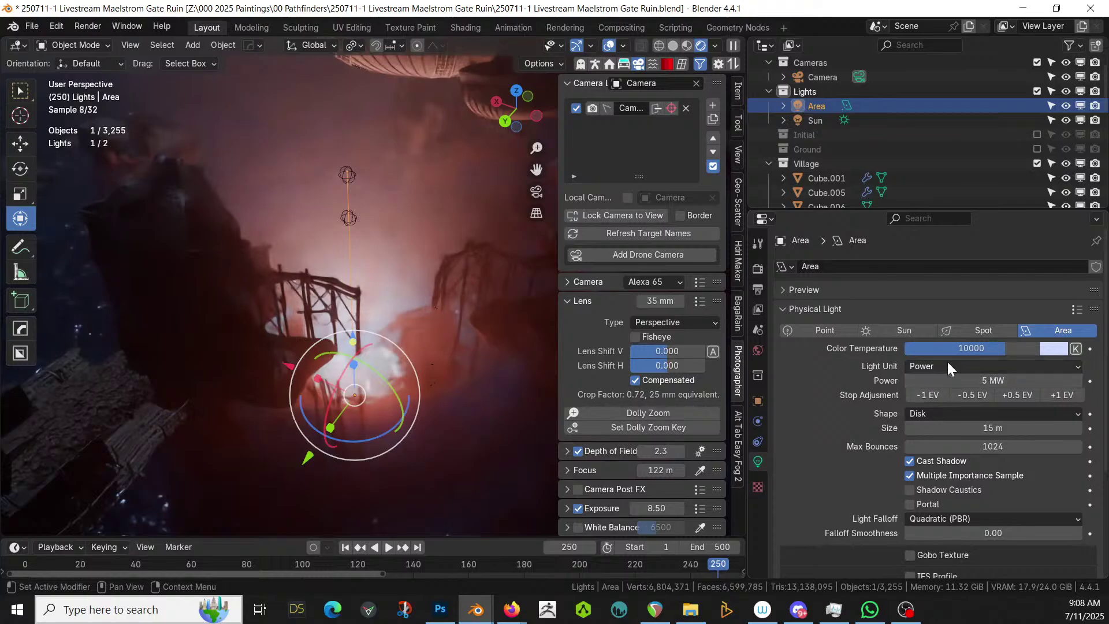
pyautogui.doubleClick(992, 378)
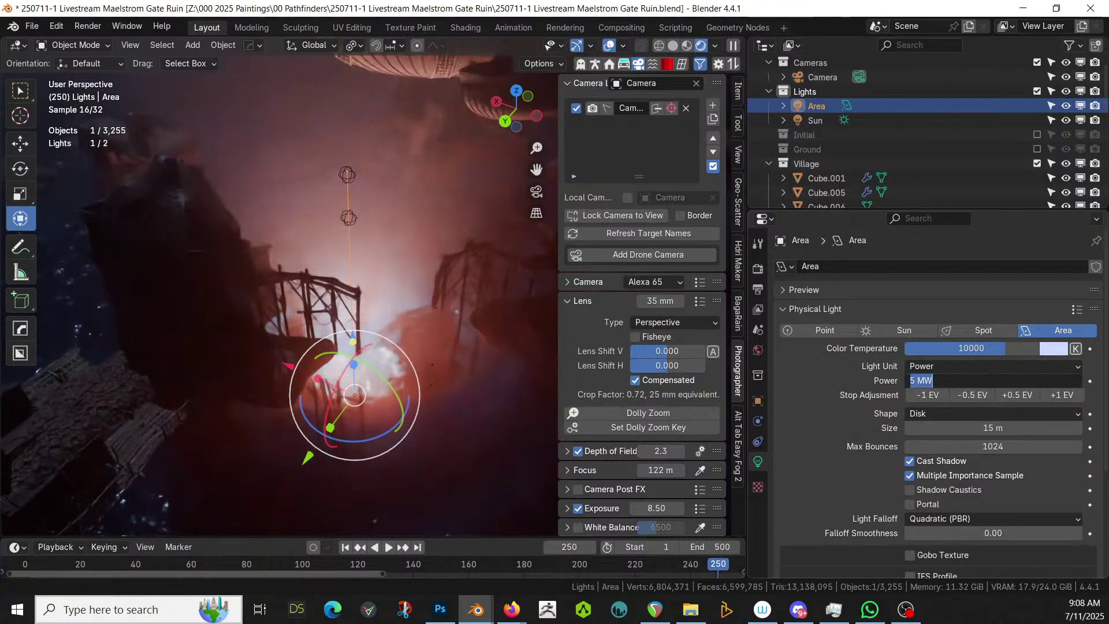
pyautogui.write('3')
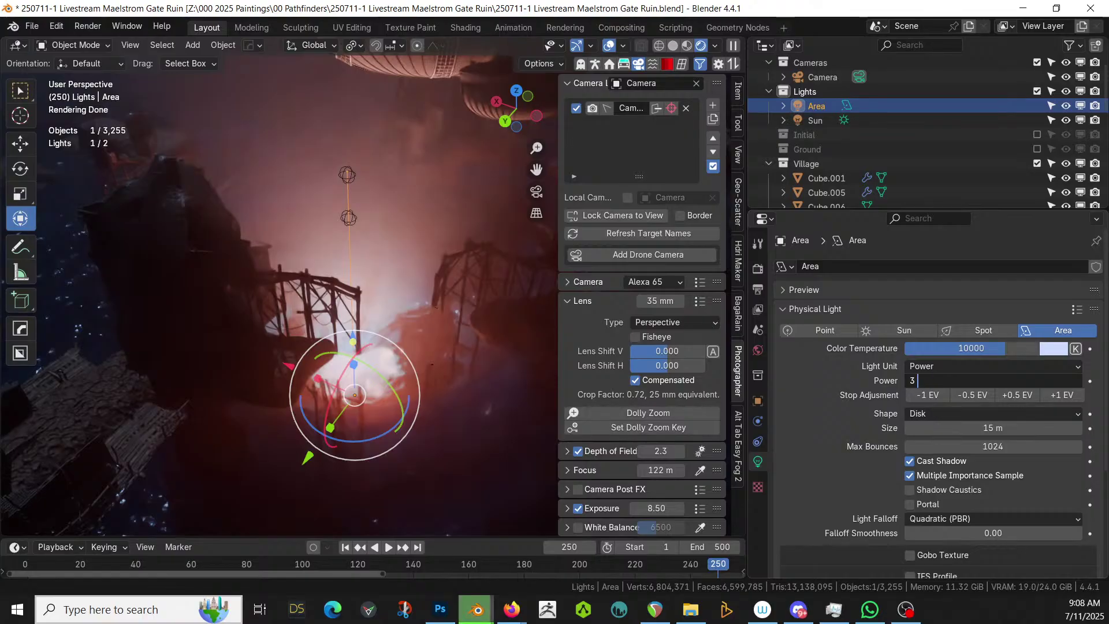
pyautogui.press('Return')
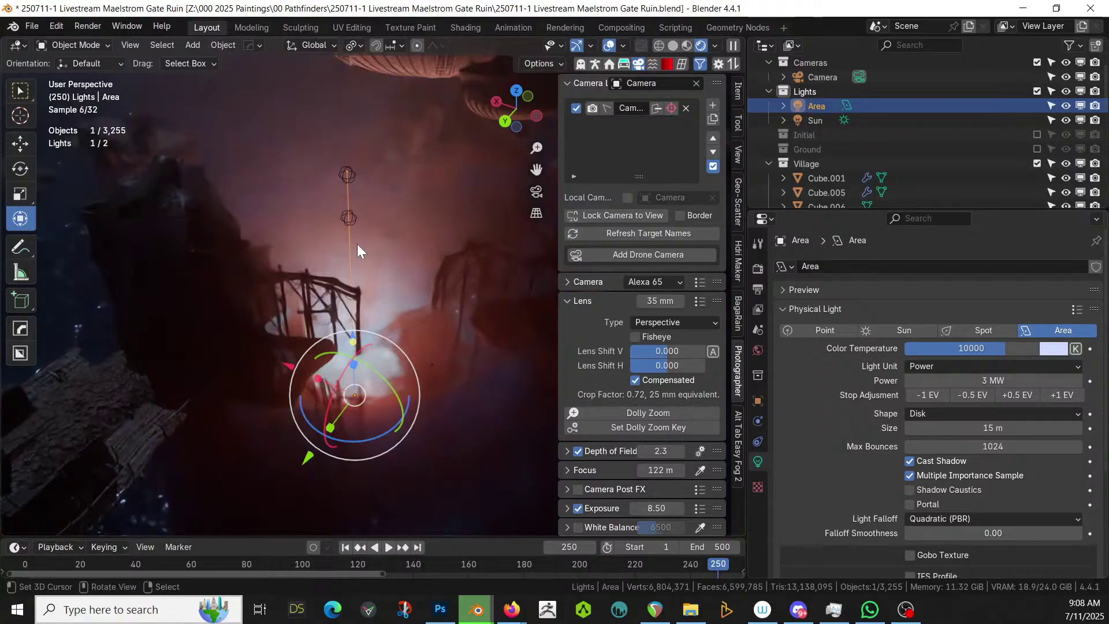
pyautogui.moveTo(357, 244); pyautogui.dragTo(360, 215, button='middle')
pyautogui.press('KP_0')
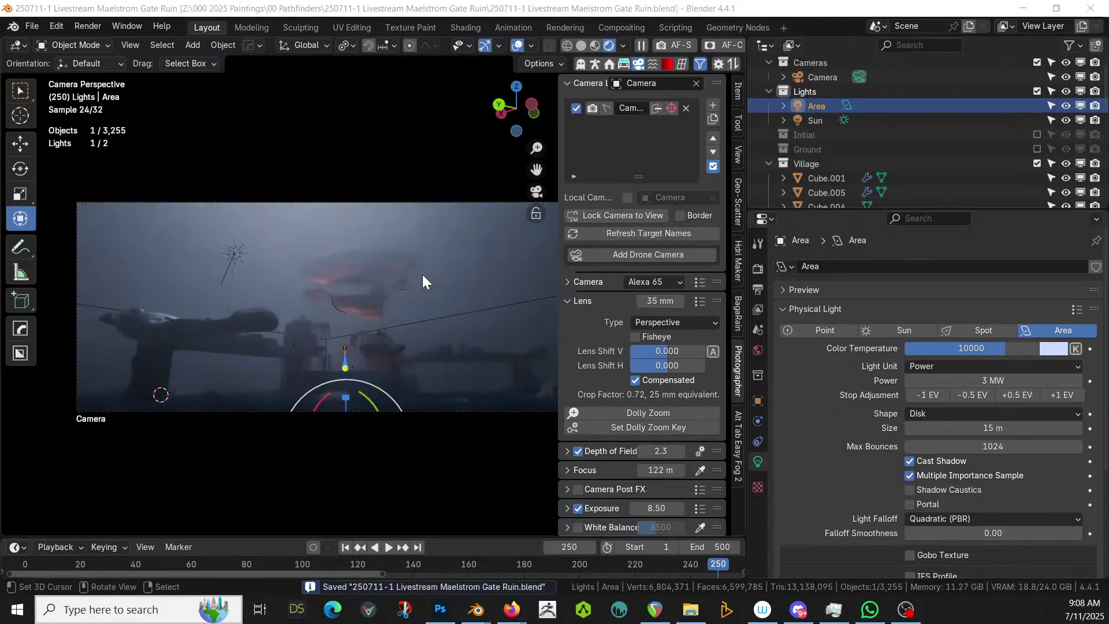
# Switch to the Maelstrom Spawnpoint scene and examine its village layout around the selected objects, close up and from afar
pyautogui.hotkey('alt', 'Tab')
pyautogui.press('KP_Decimal')
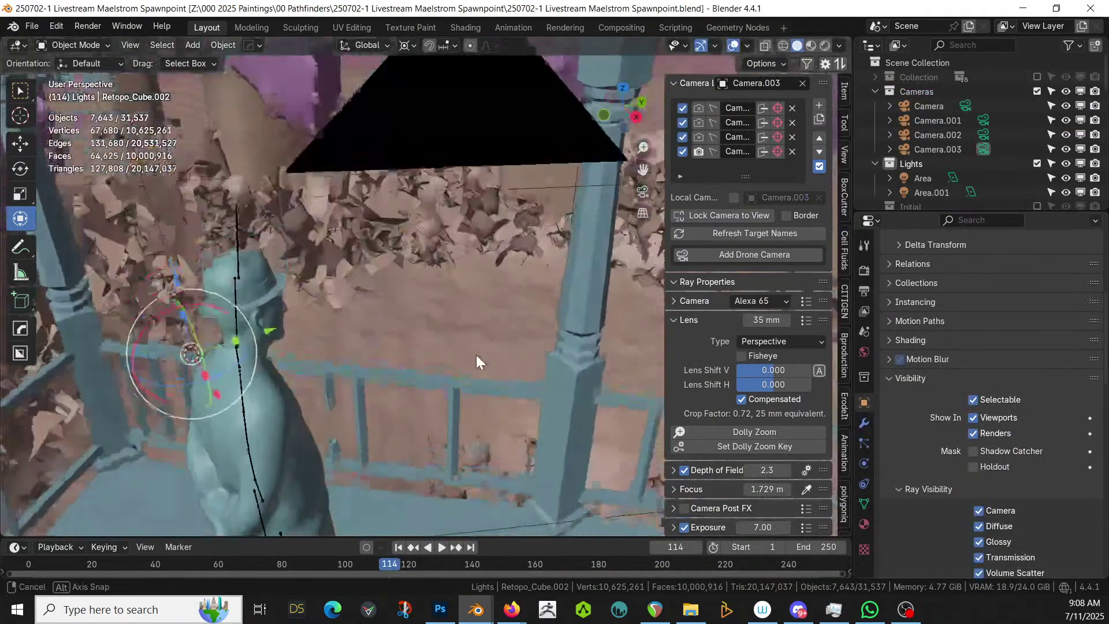
pyautogui.scroll(-6, 402, 367)
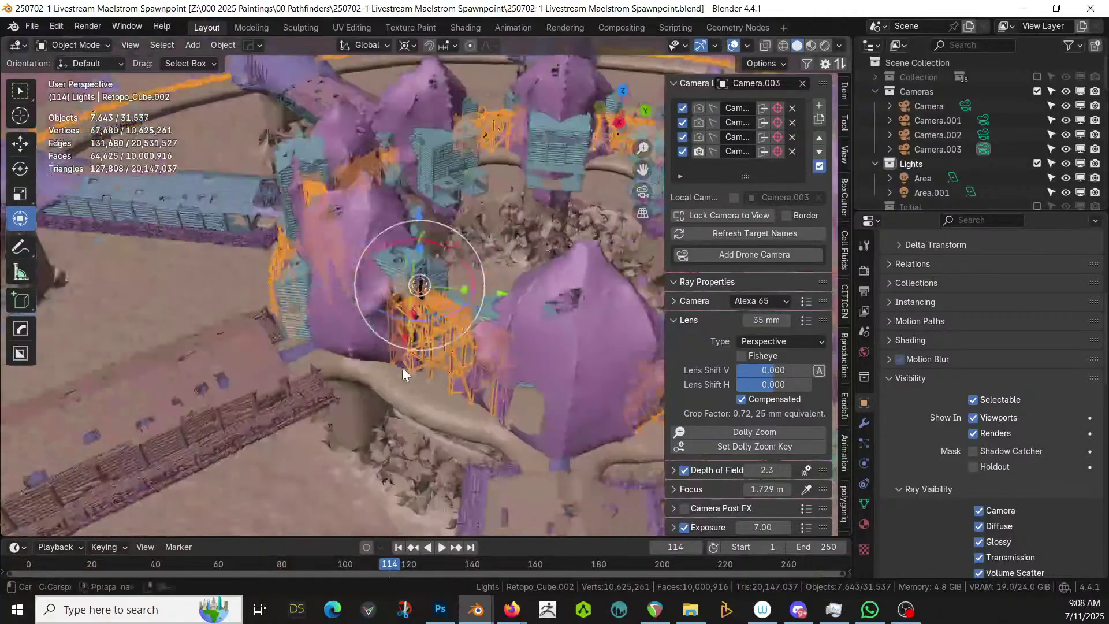
pyautogui.moveTo(402, 367)
pyautogui.mouseDown(button='middle')
pyautogui.moveTo(263, 343)
pyautogui.moveTo(242, 365)
pyautogui.moveTo(324, 394)
pyautogui.moveTo(414, 389)
pyautogui.moveTo(454, 344)
pyautogui.moveTo(557, 333)
pyautogui.moveTo(545, 302)
pyautogui.moveTo(391, 372)
pyautogui.mouseUp(button='middle')
pyautogui.scroll(5, 409, 384)
pyautogui.scroll(-8, 392, 370)
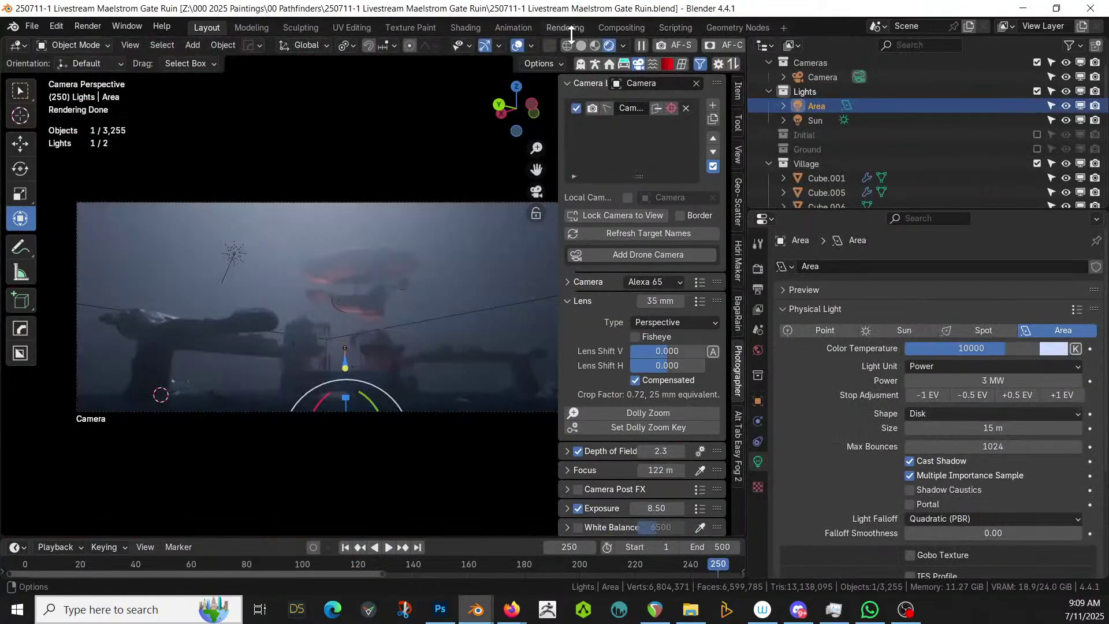
# Examine the gate ruin, airship and area light from several angles in solid shading in the gate ruin scene
pyautogui.click(582, 48)
pyautogui.moveTo(394, 155)
pyautogui.mouseDown(button='middle')
pyautogui.moveTo(405, 254)
pyautogui.moveTo(252, 282)
pyautogui.moveTo(374, 256)
pyautogui.moveTo(326, 273)
pyautogui.moveTo(380, 232)
pyautogui.mouseUp(button='middle')
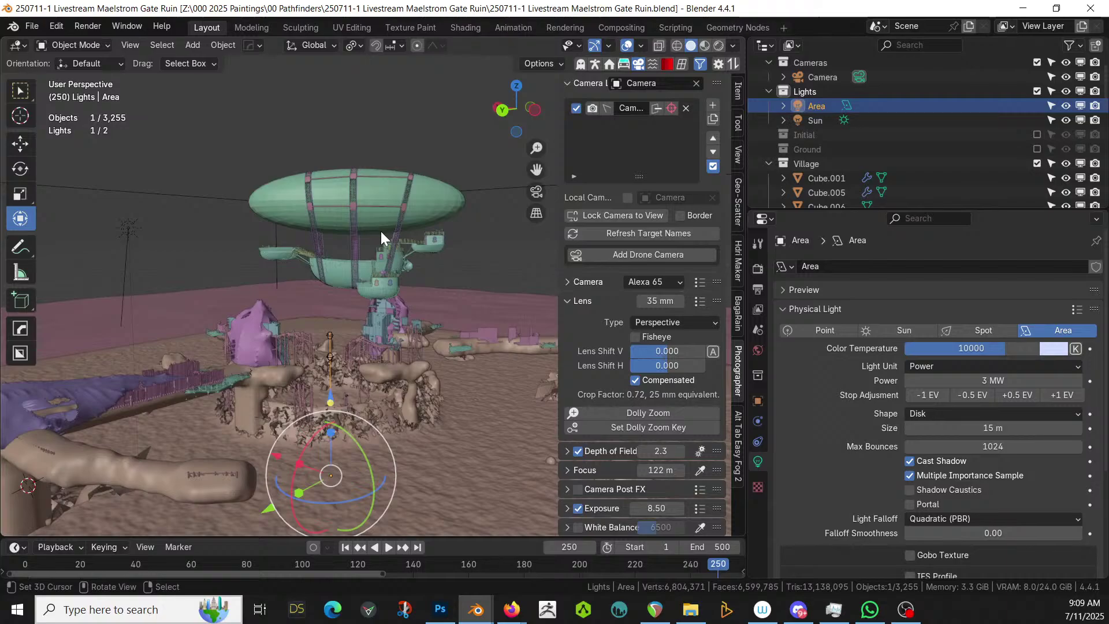
pyautogui.moveTo(431, 460); pyautogui.dragTo(456, 384, button='middle')
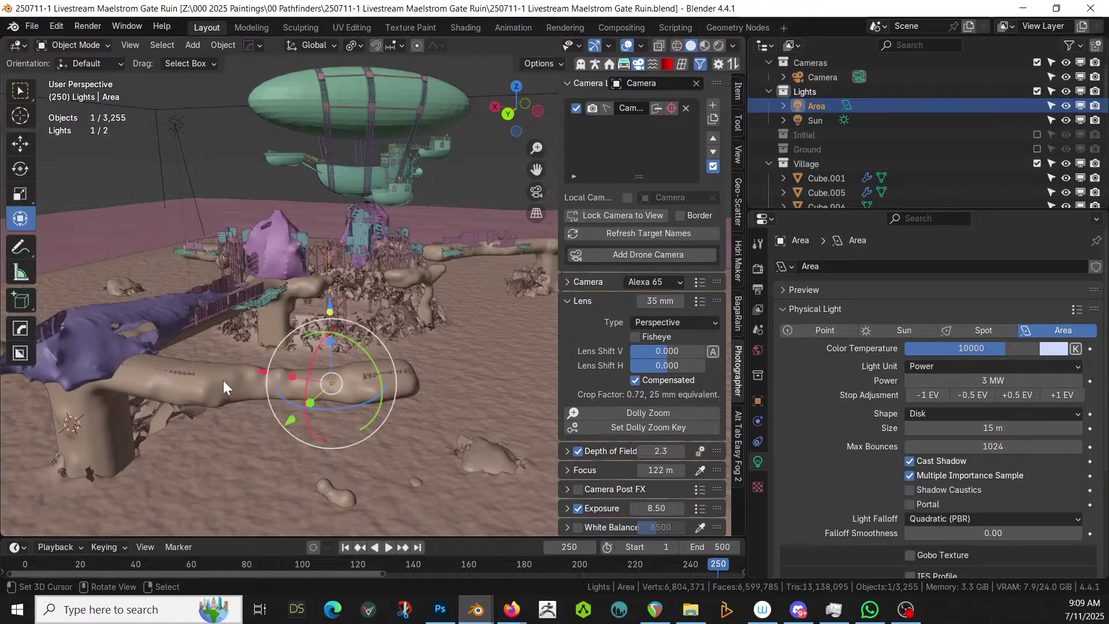
pyautogui.moveTo(253, 306); pyautogui.dragTo(276, 276, button='middle')
# Return to the camera view in rendered shading and start rendering the current frame as a still image
pyautogui.press('KP_0')
pyautogui.press('z')
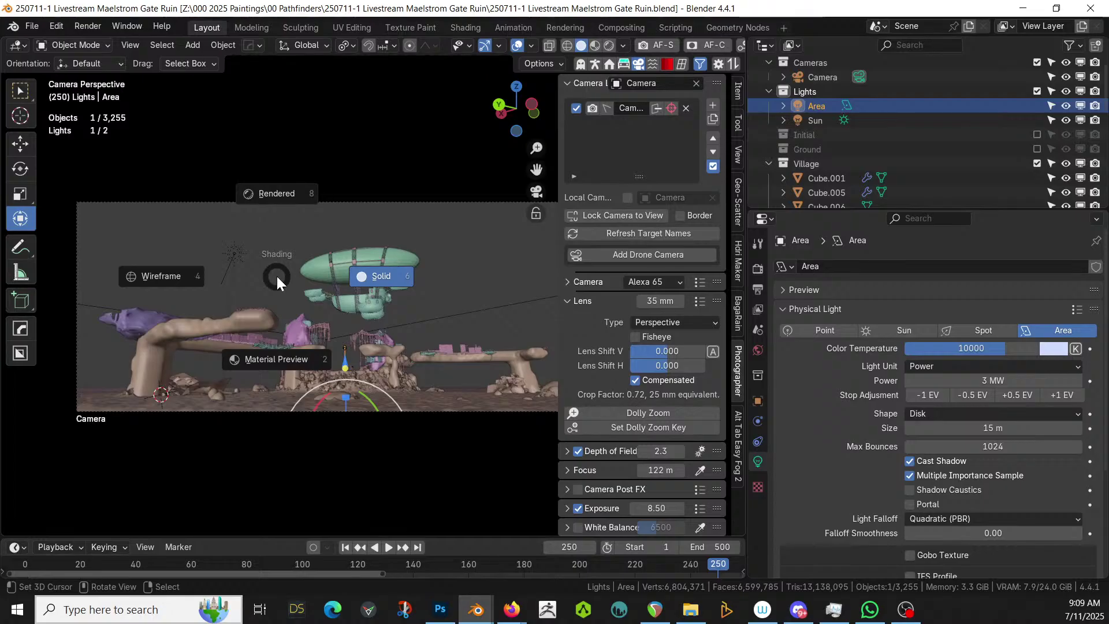
pyautogui.press('8')
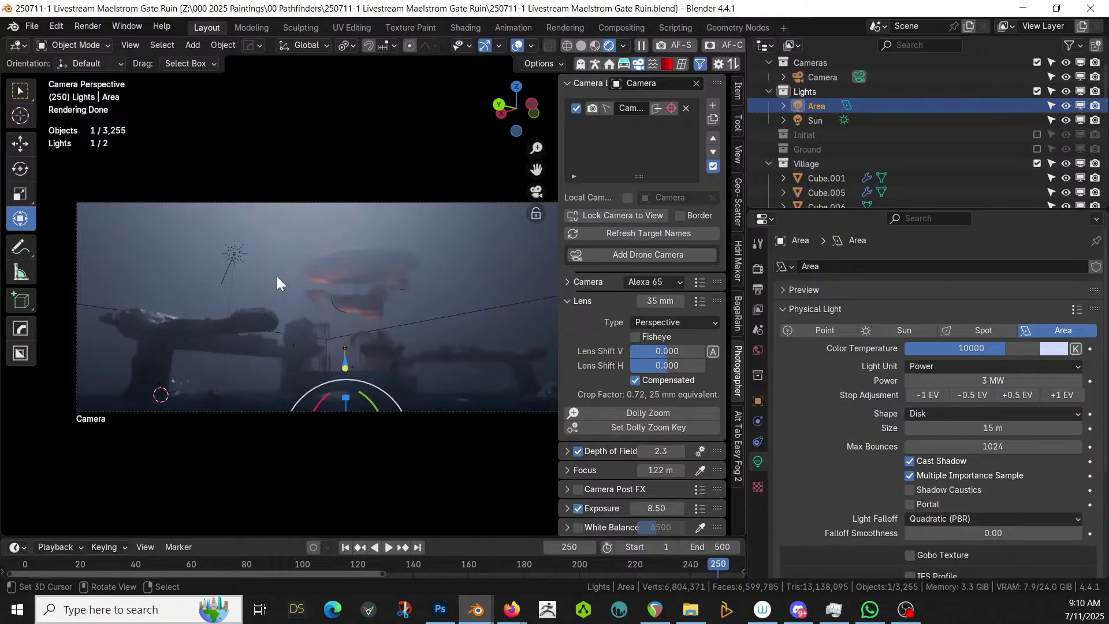
pyautogui.press('F12')
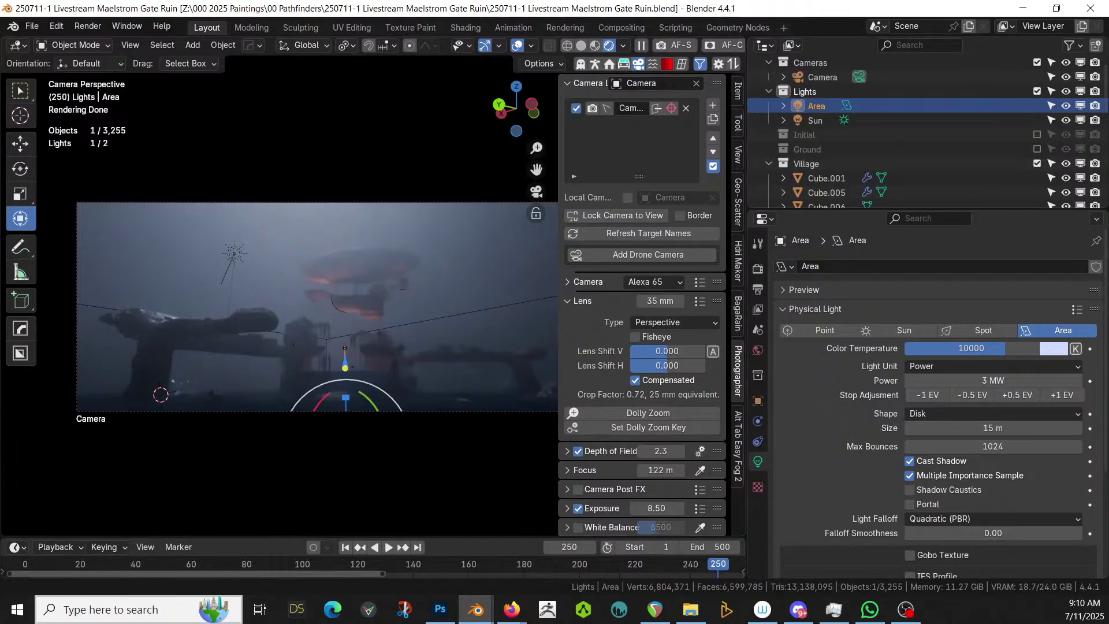